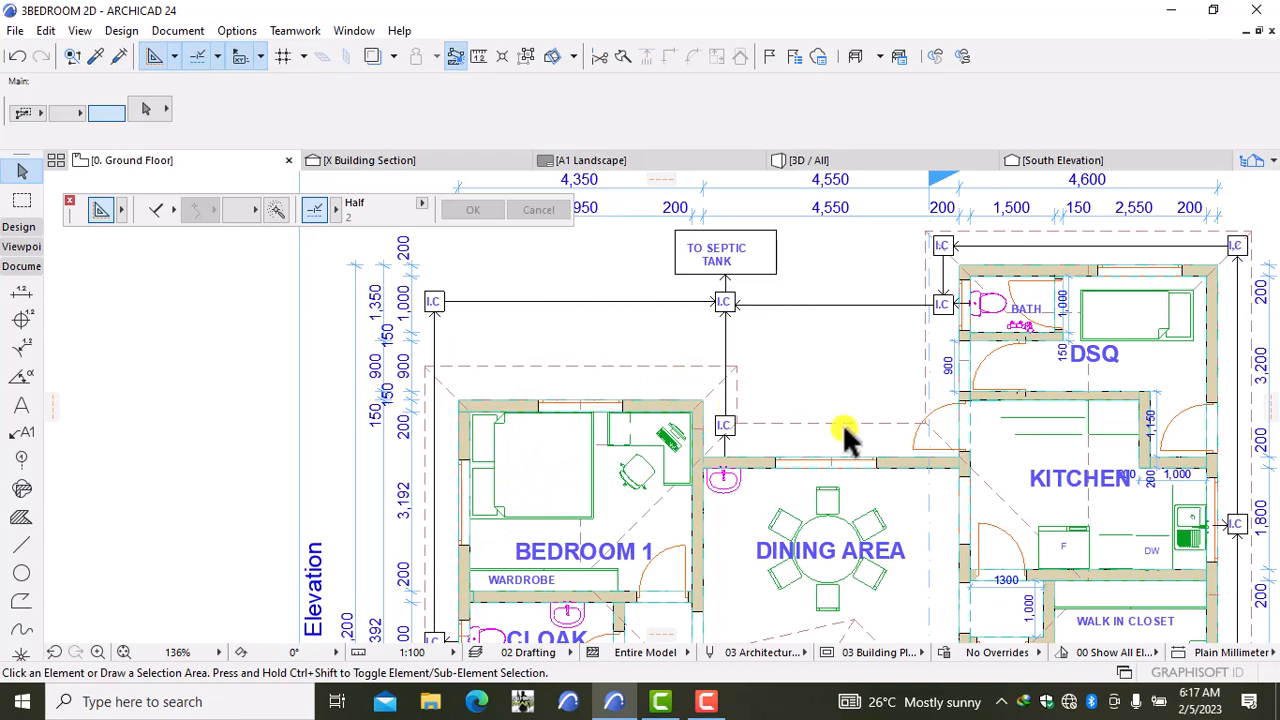
# Step: Pan and zoom around the ground floor plan to review its dimensions and rooms
pyautogui.moveTo(846, 434); pyautogui.dragTo(635, 515, button='middle')
pyautogui.scroll(1, 635, 515)
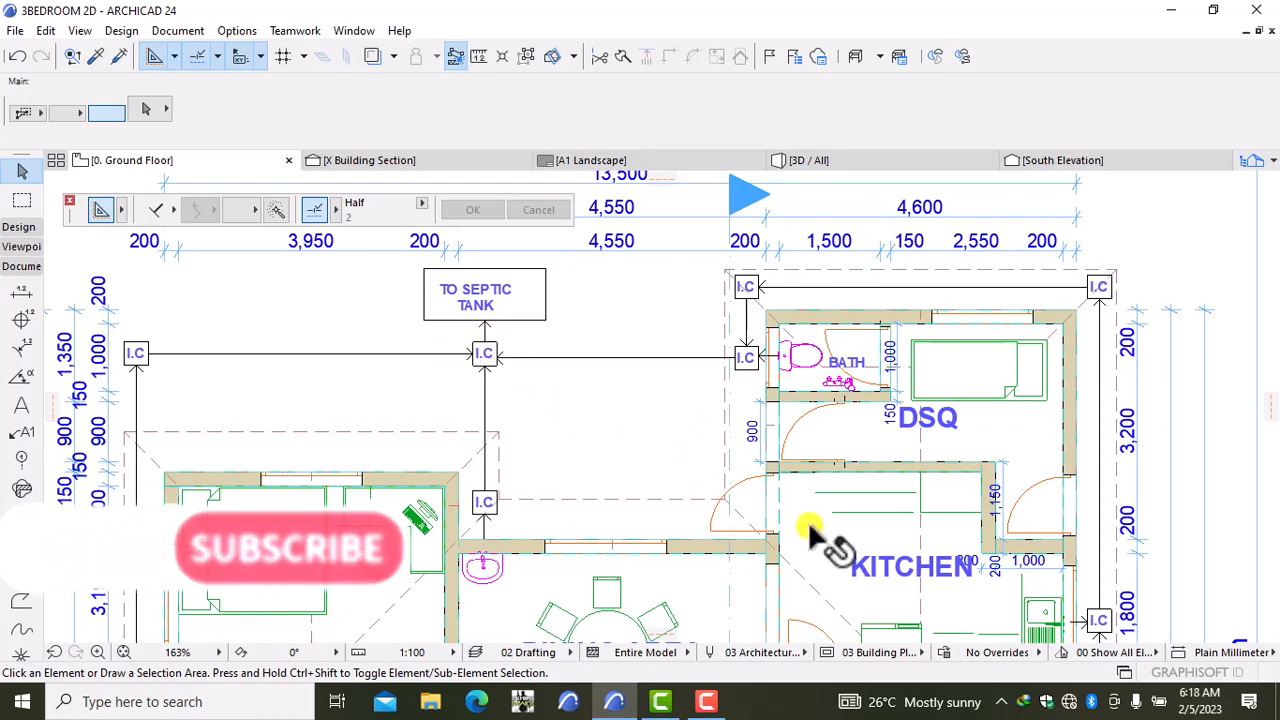
pyautogui.scroll(-2, 985, 545)
pyautogui.moveTo(990, 548); pyautogui.dragTo(890, 392, button='middle')
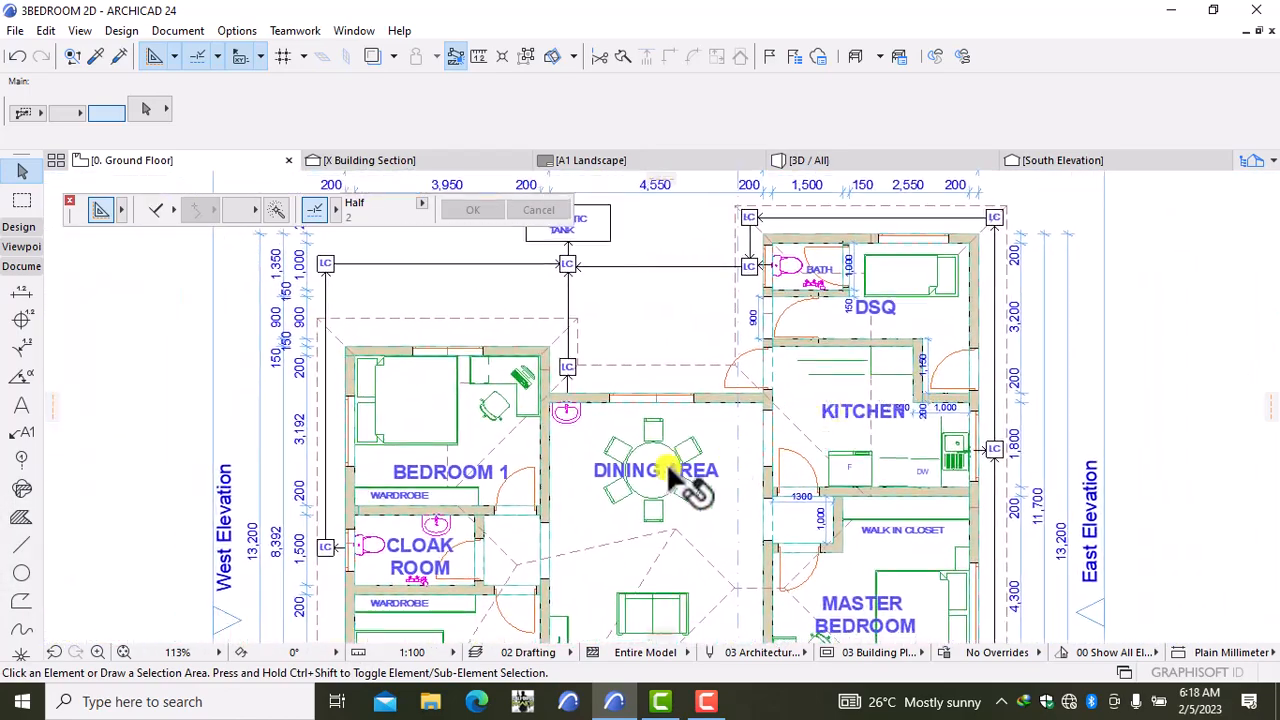
pyautogui.scroll(-3, 680, 500)
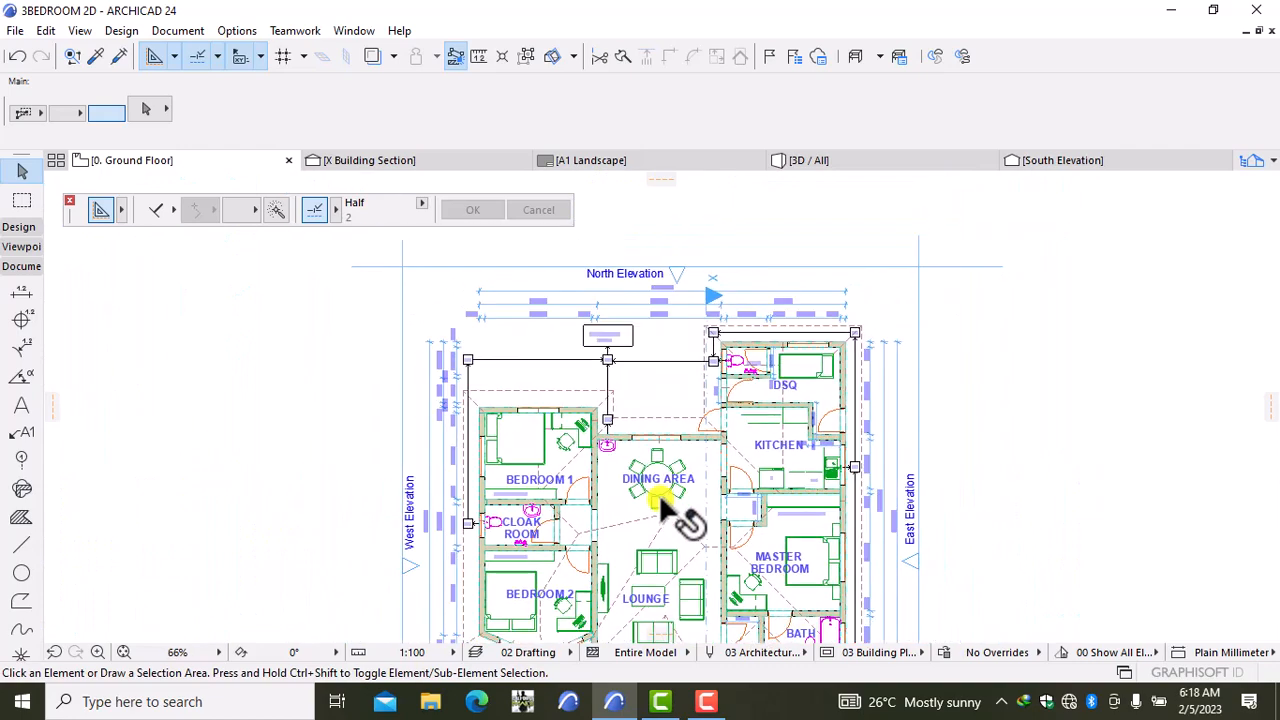
pyautogui.scroll(2, 677, 521)
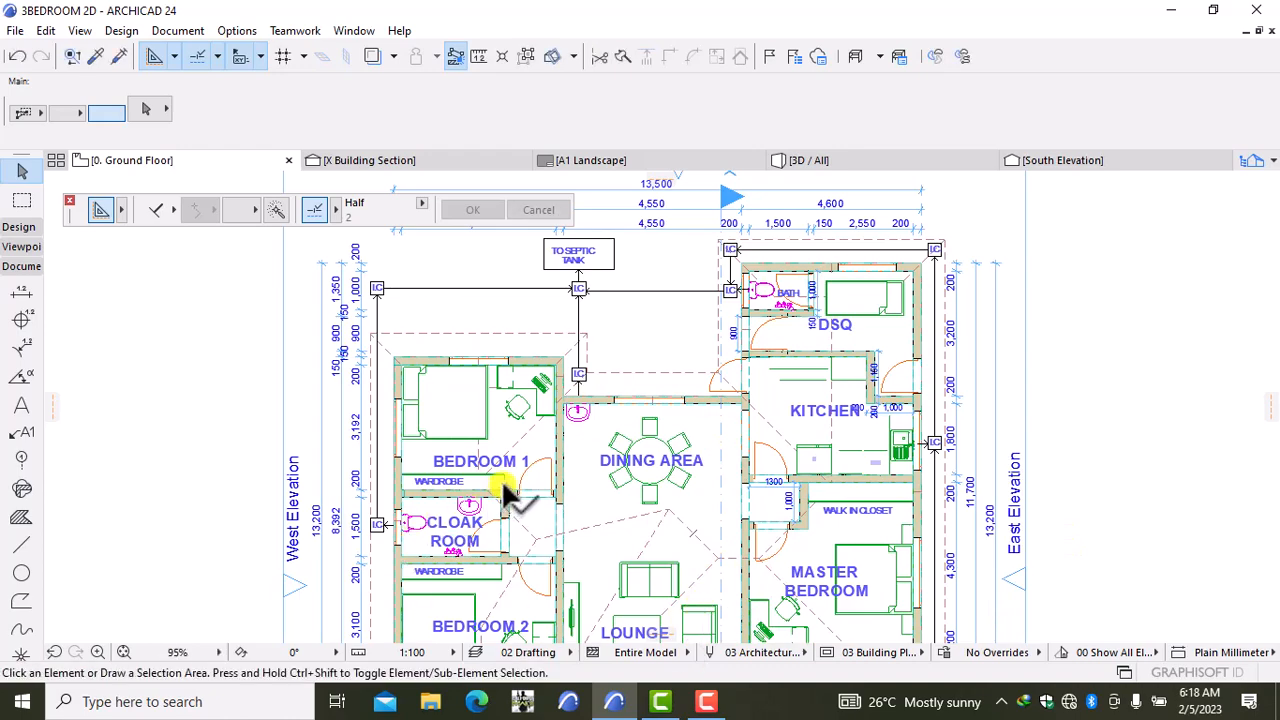
pyautogui.scroll(-2, 605, 490)
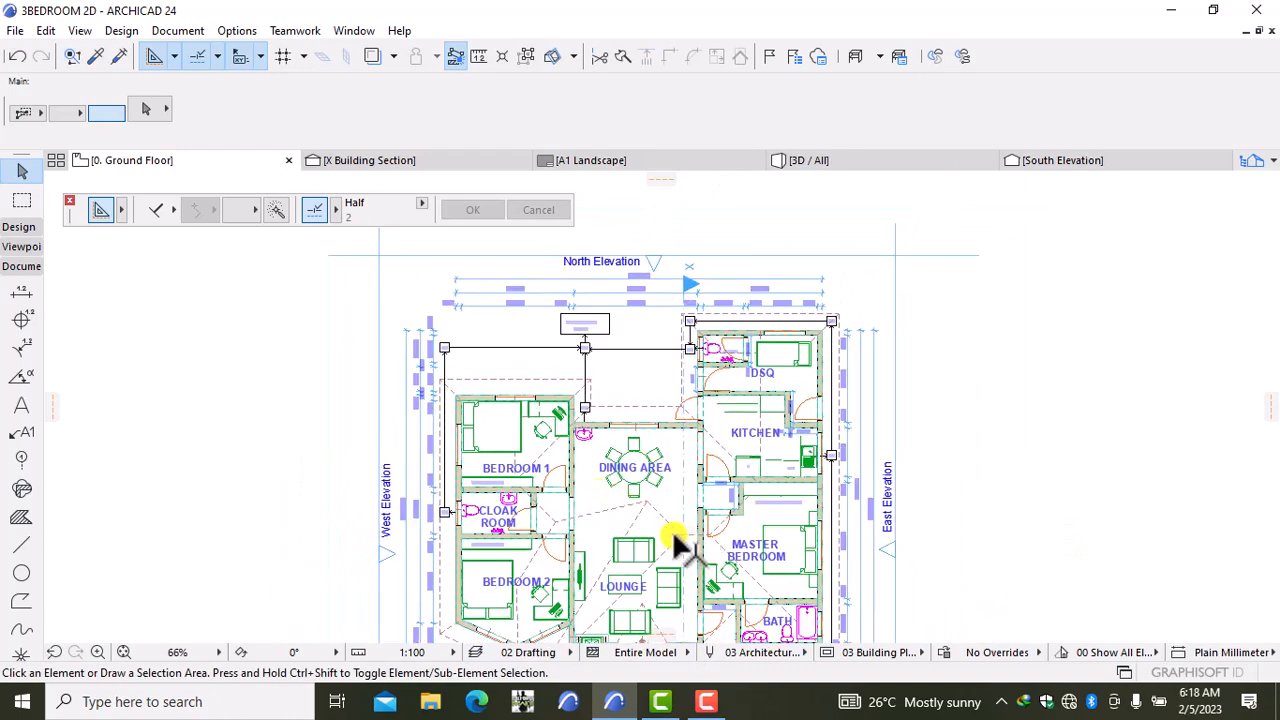
pyautogui.moveTo(672, 530); pyautogui.dragTo(578, 540, button='middle')
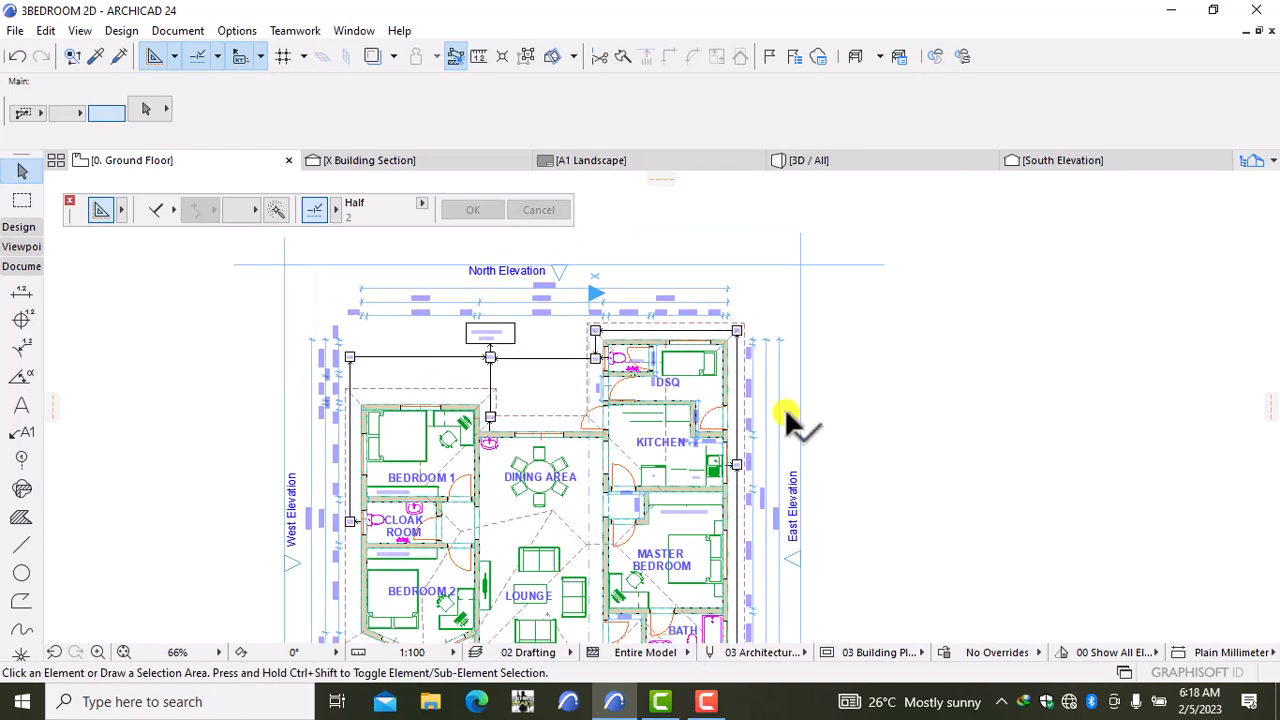
# Step: Start a New Independent Worksheet from the Project Map's Worksheets group in the navigator
pyautogui.click(1258, 165)
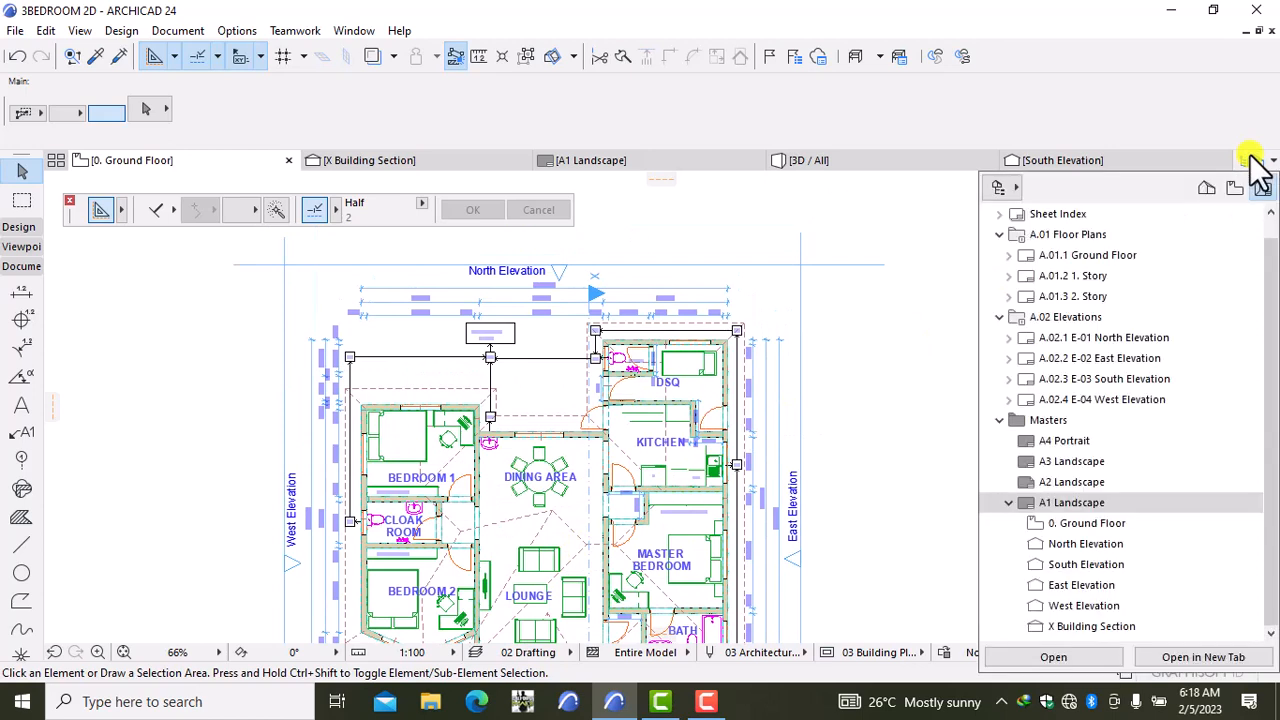
pyautogui.click(1205, 188)
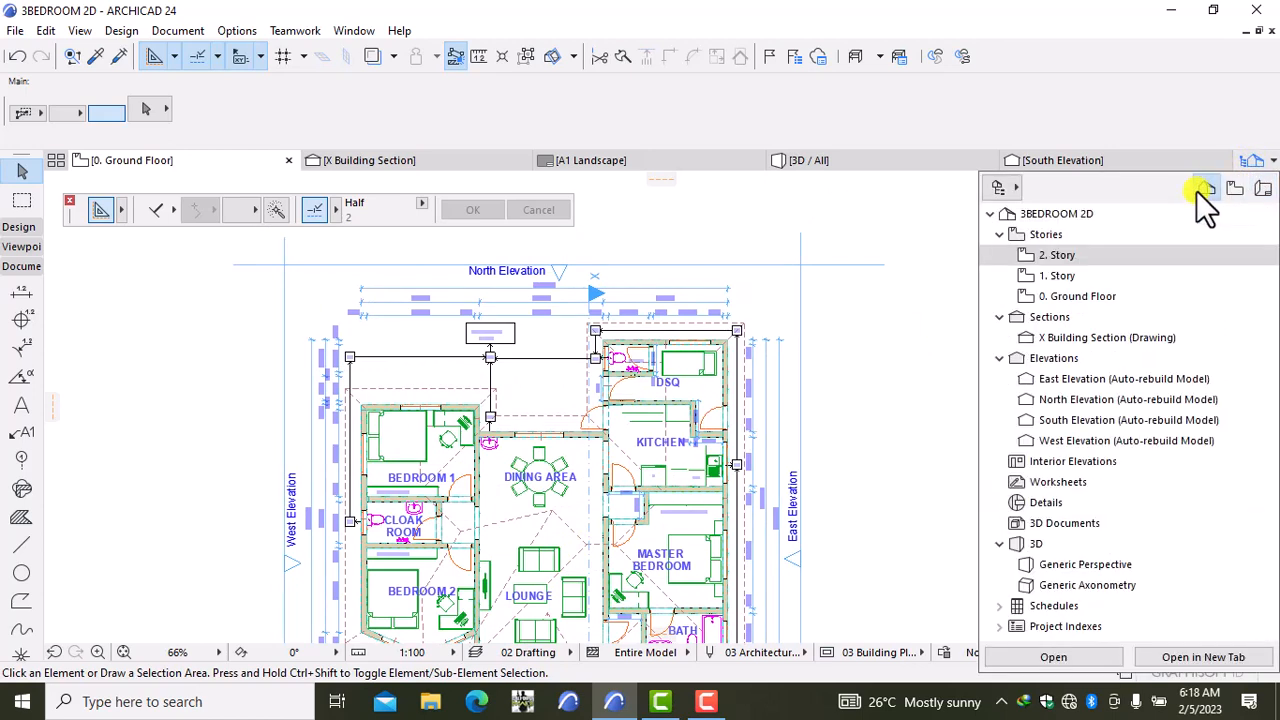
pyautogui.click(1046, 484)
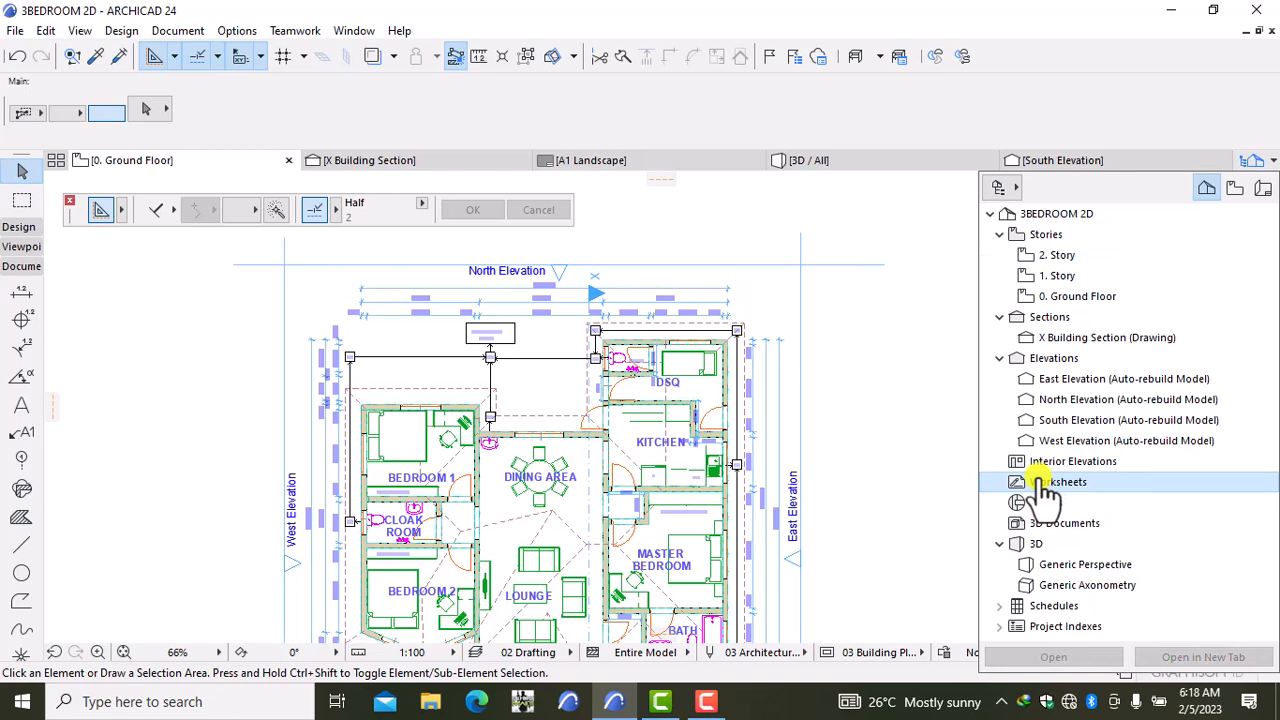
pyautogui.rightClick(1046, 488)
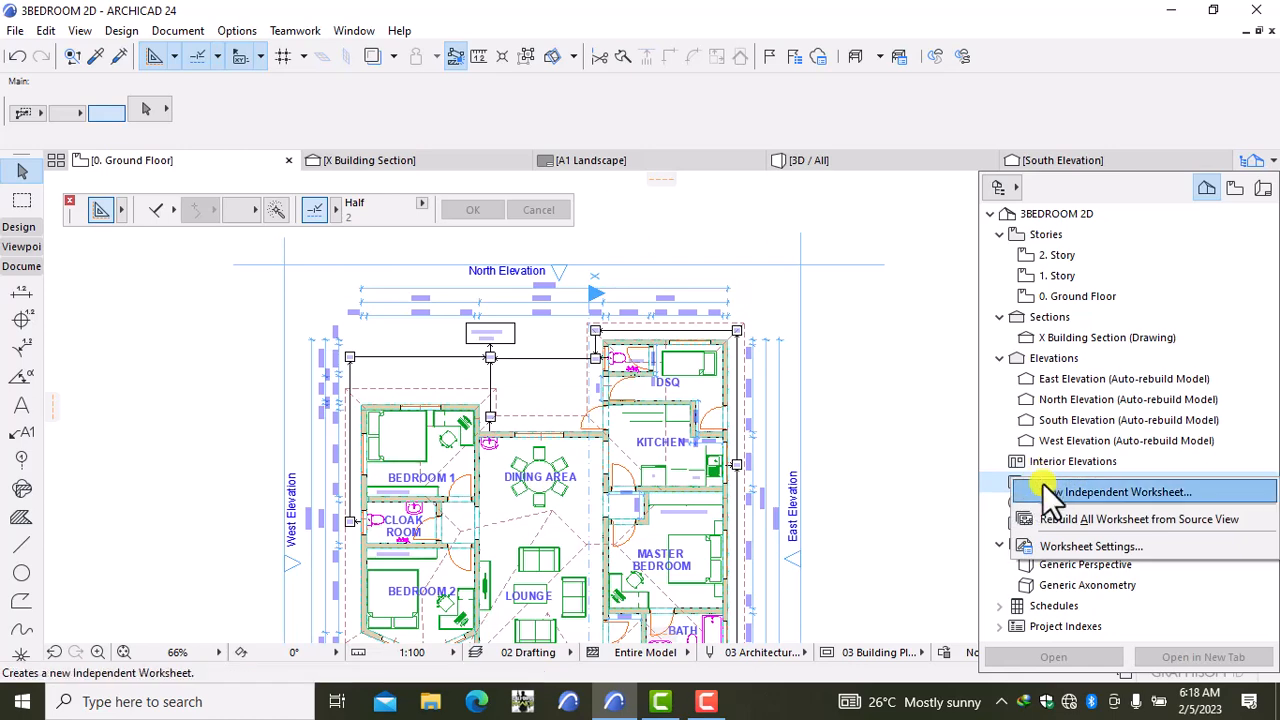
pyautogui.click(1048, 492)
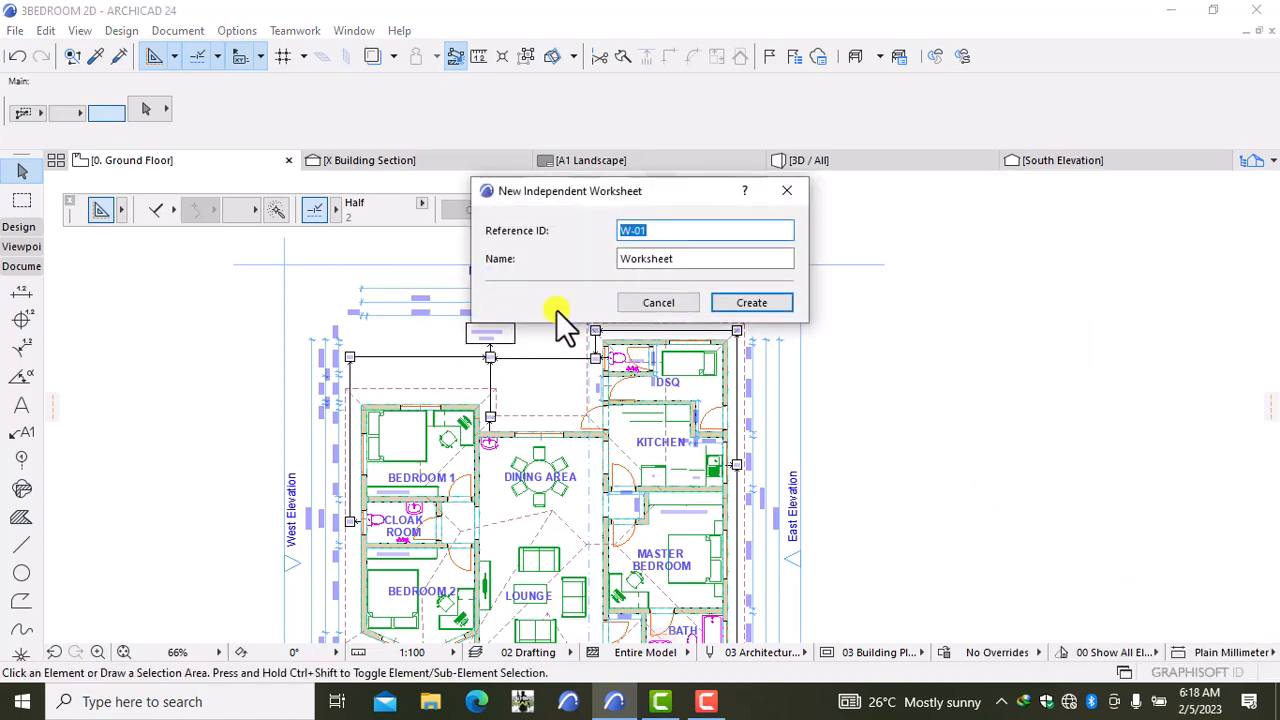
# Step: Create the independent worksheet with Reference ID 01 and name ROOF PLAN
pyautogui.write('\\')
pyautogui.press('BackSpace')
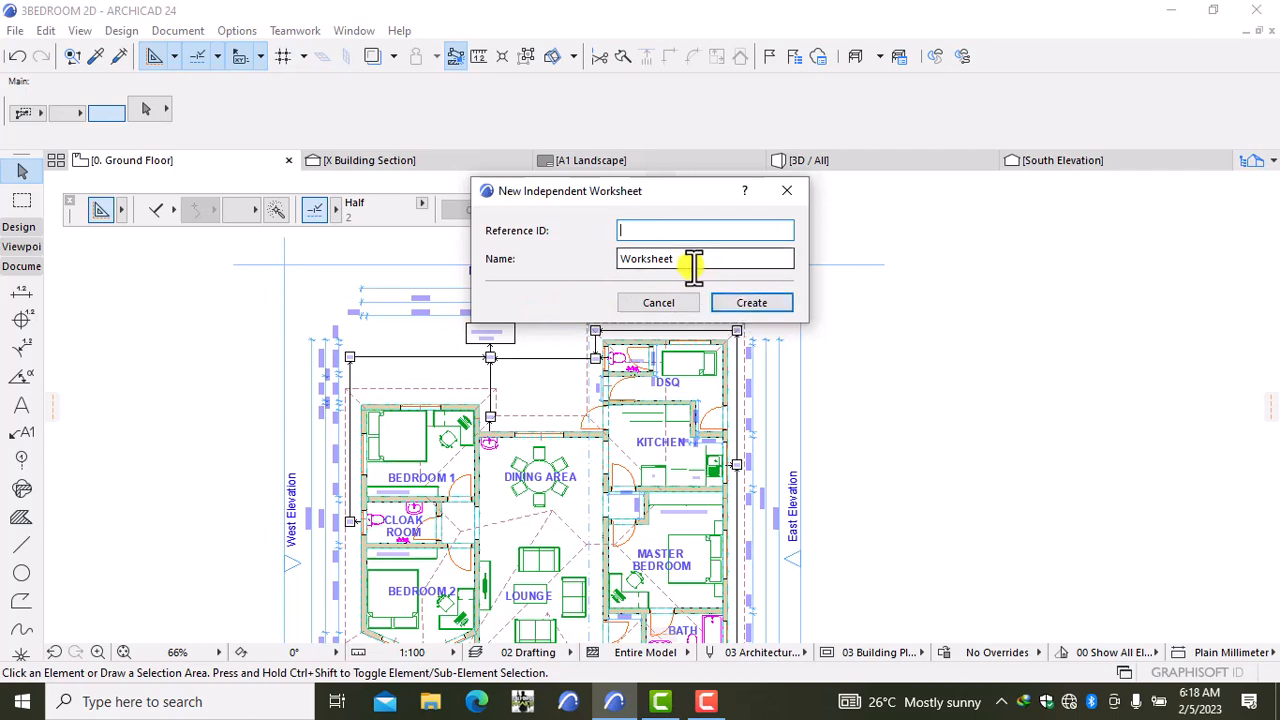
pyautogui.click(694, 262)
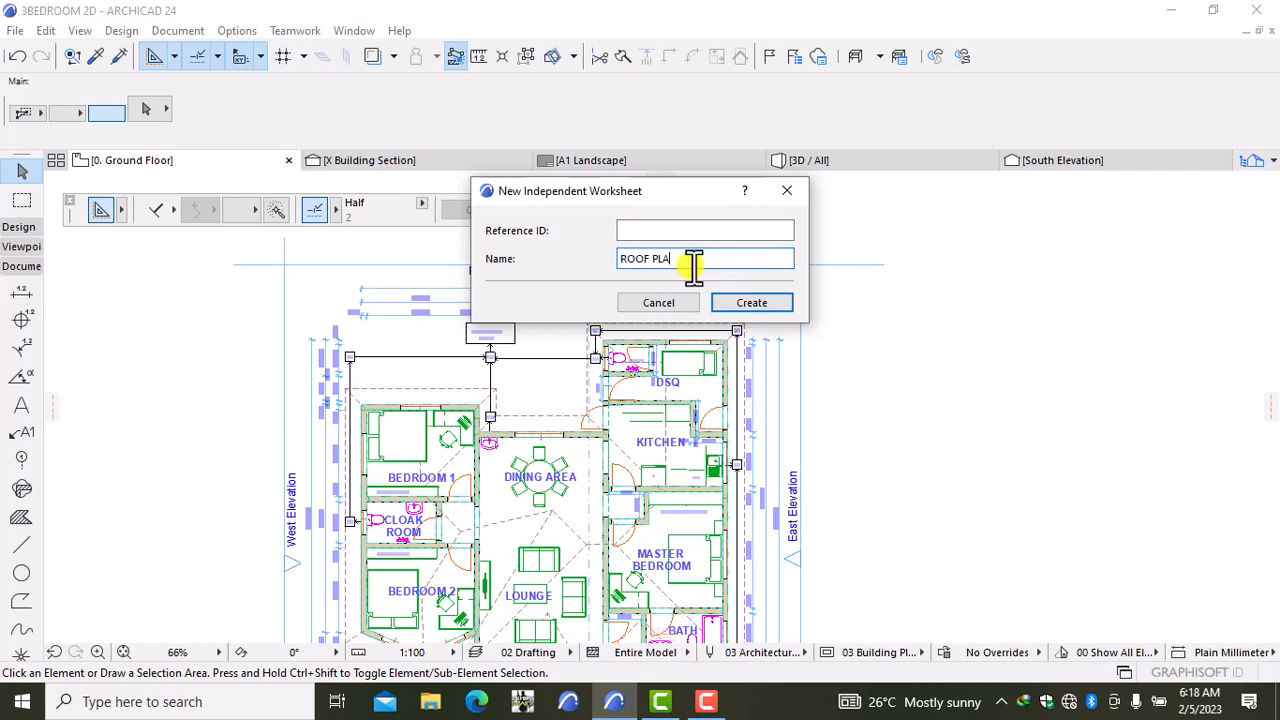
pyautogui.click(664, 232)
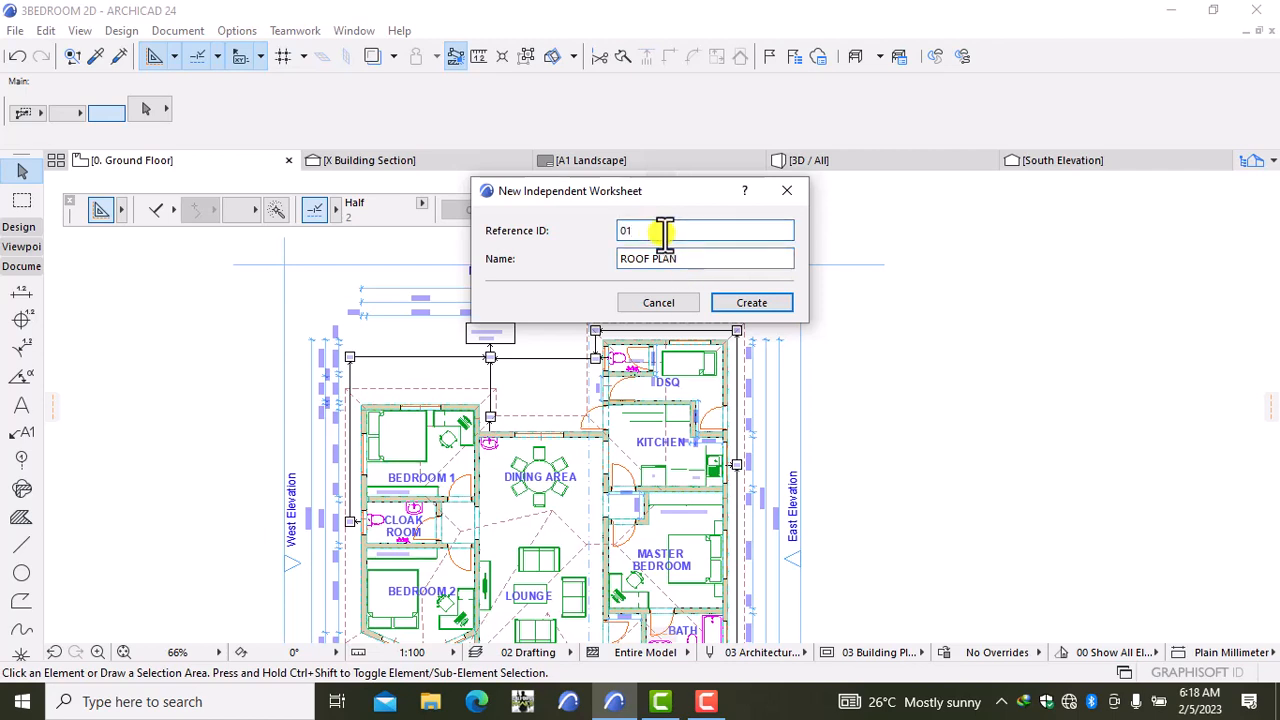
pyautogui.click(739, 304)
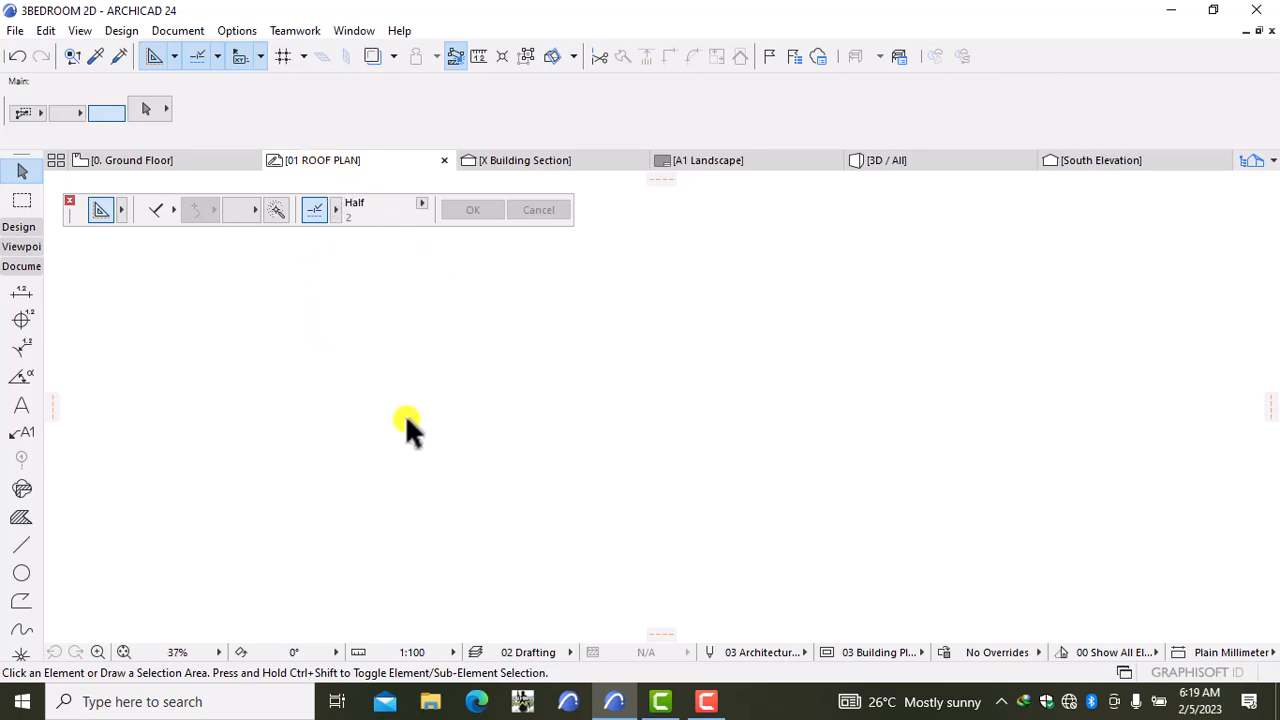
# Step: Copy every roof on 0. Ground Floor using the Roof tool, then return to 01 ROOF PLAN
pyautogui.click(180, 158)
pyautogui.scroll(-3, 522, 482)
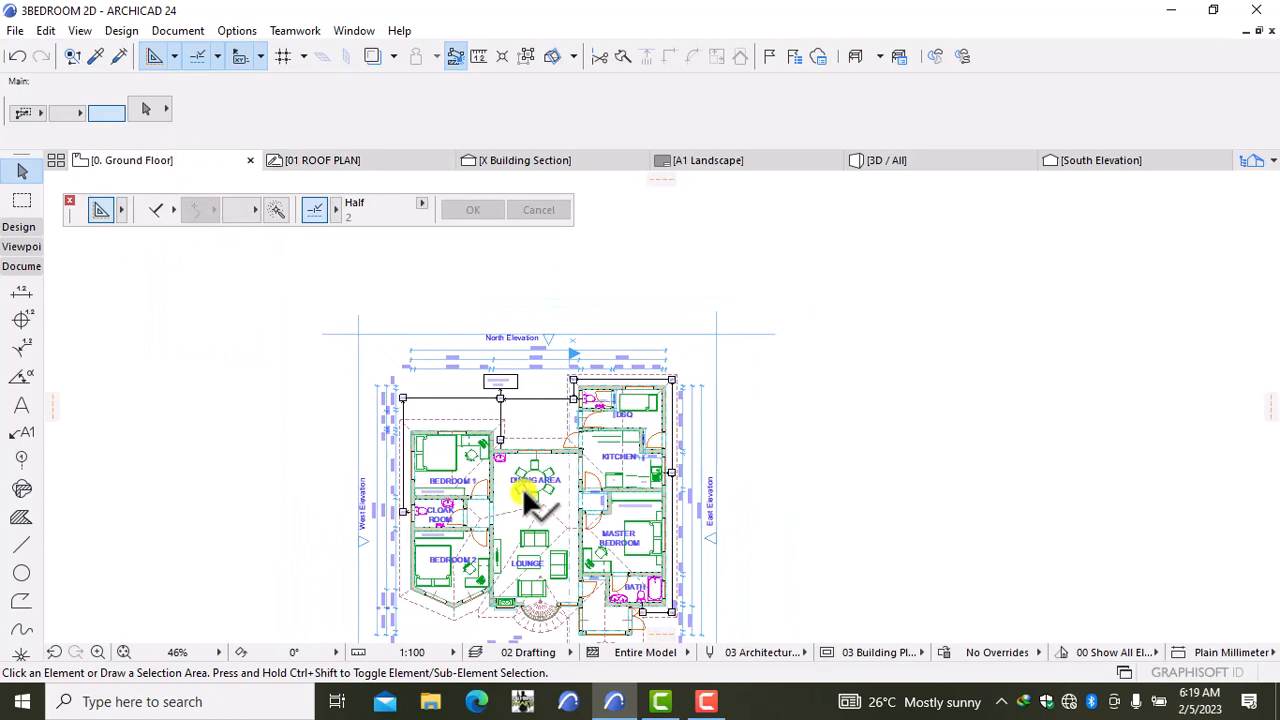
pyautogui.click(18, 226)
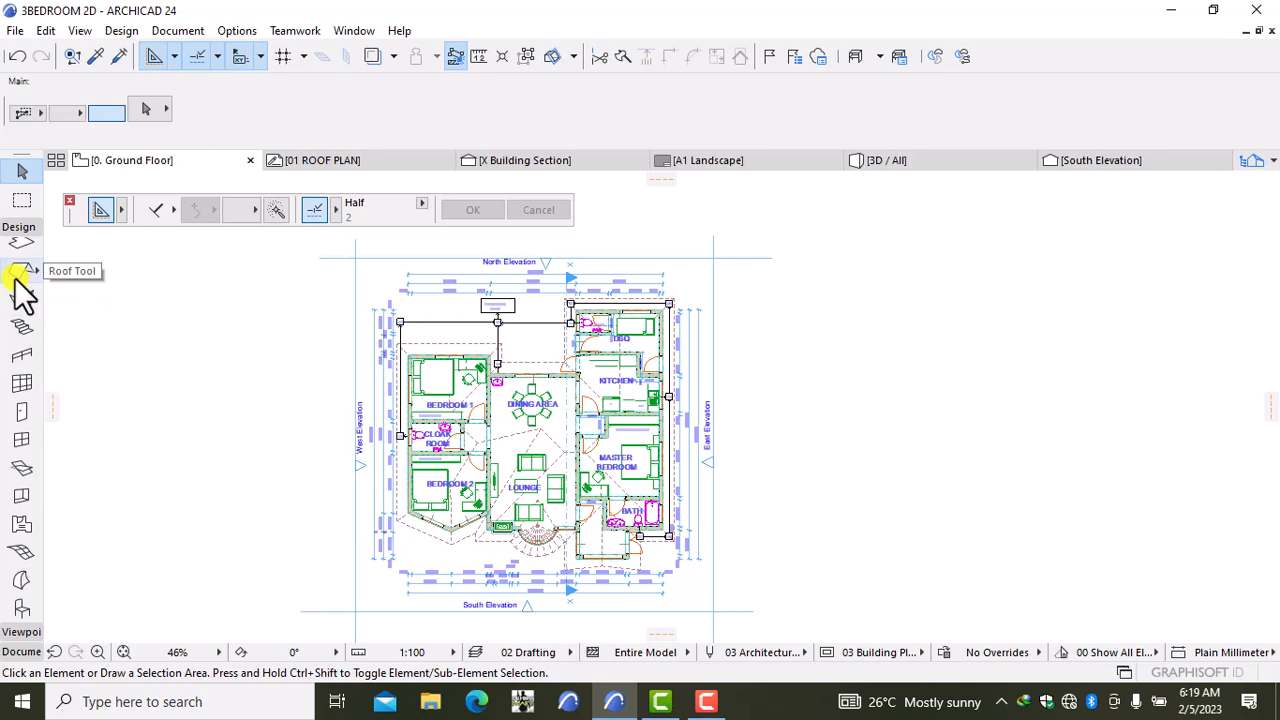
pyautogui.click(22, 272)
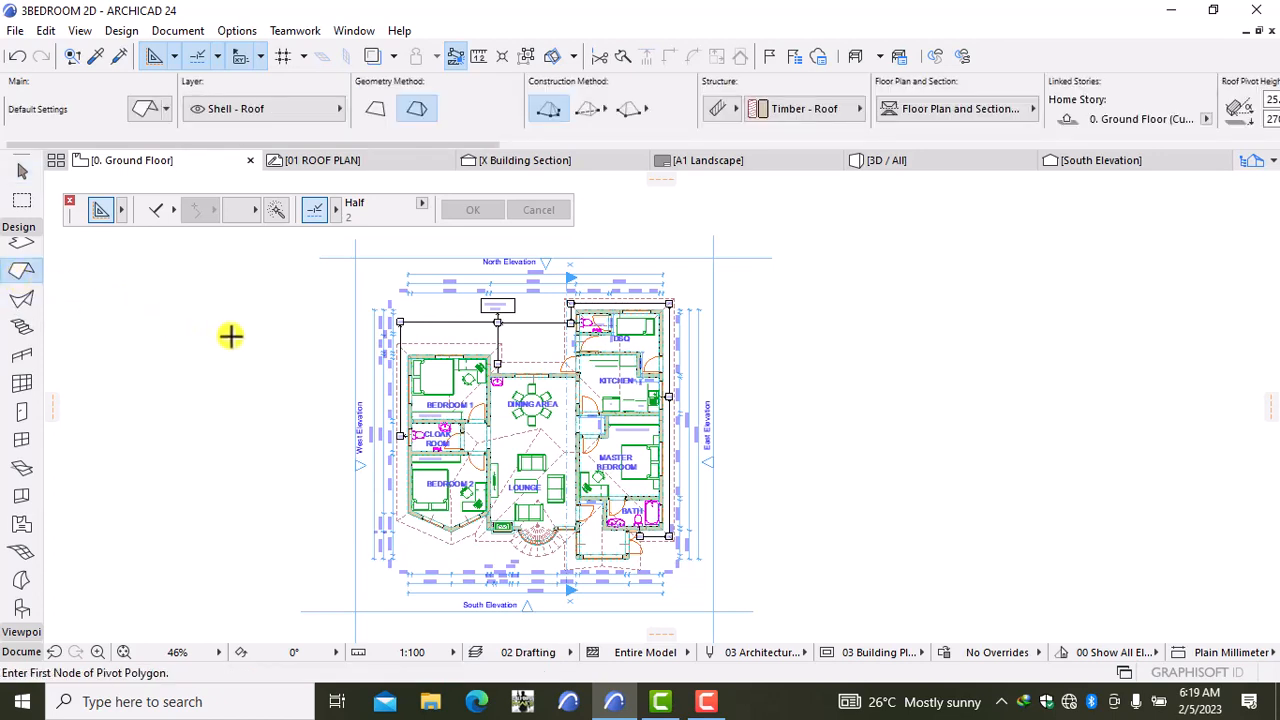
pyautogui.hotkey('ctrl', 'a')
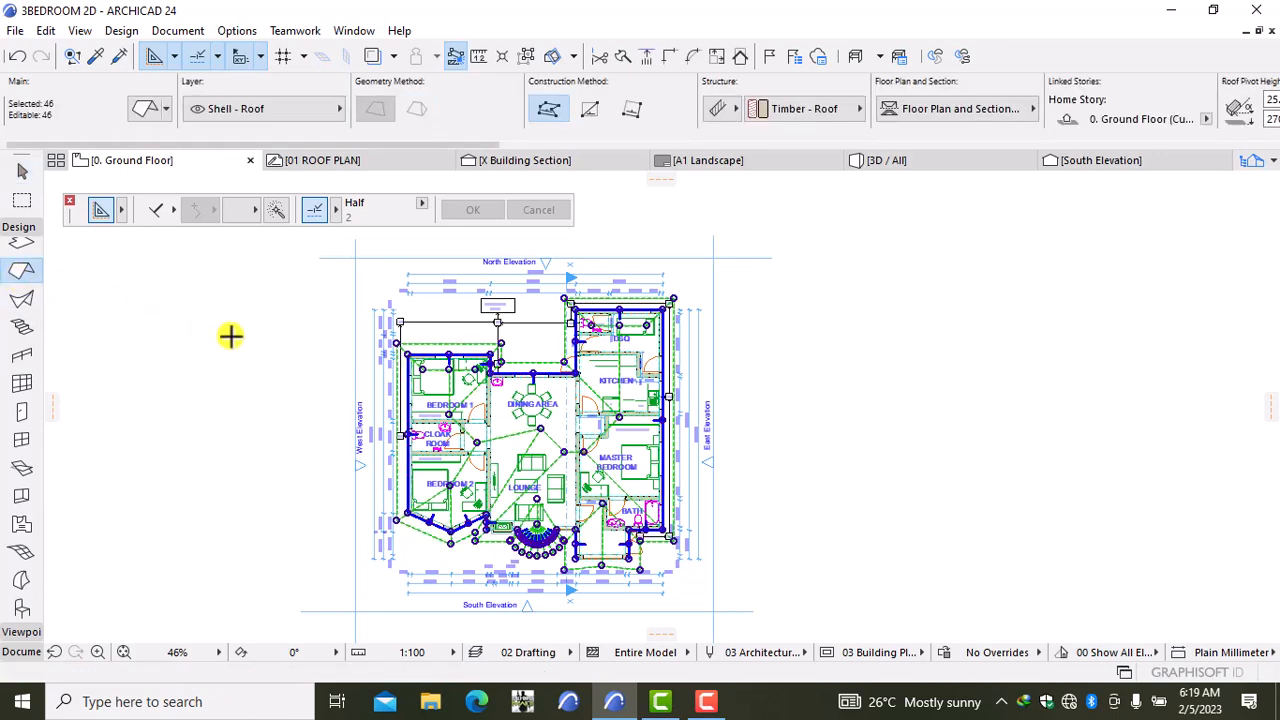
pyautogui.rightClick(229, 338)
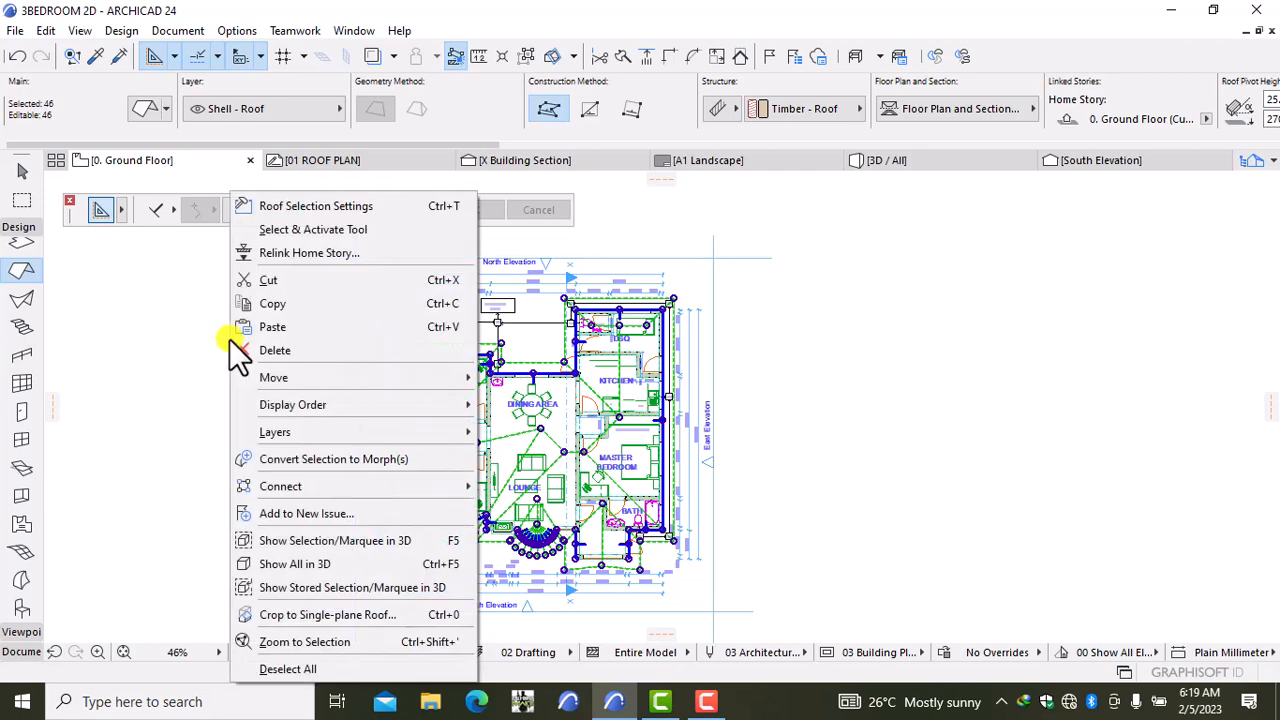
pyautogui.click(270, 304)
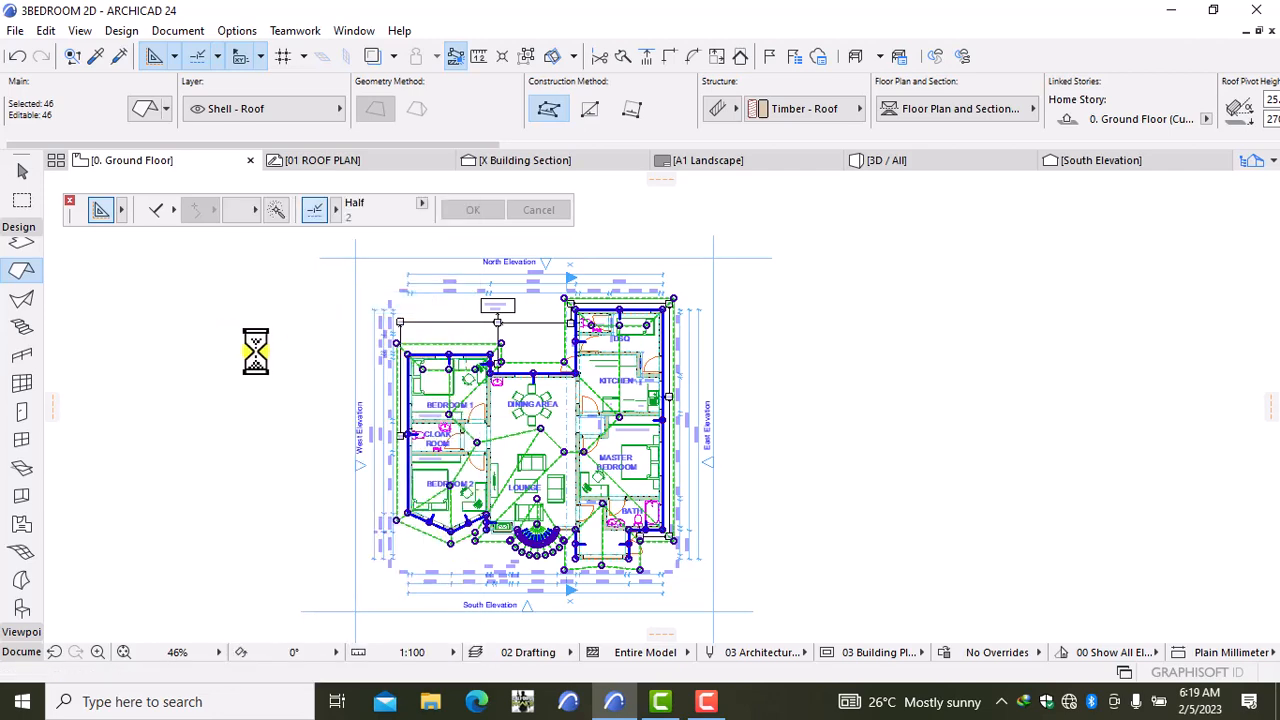
pyautogui.click(317, 158)
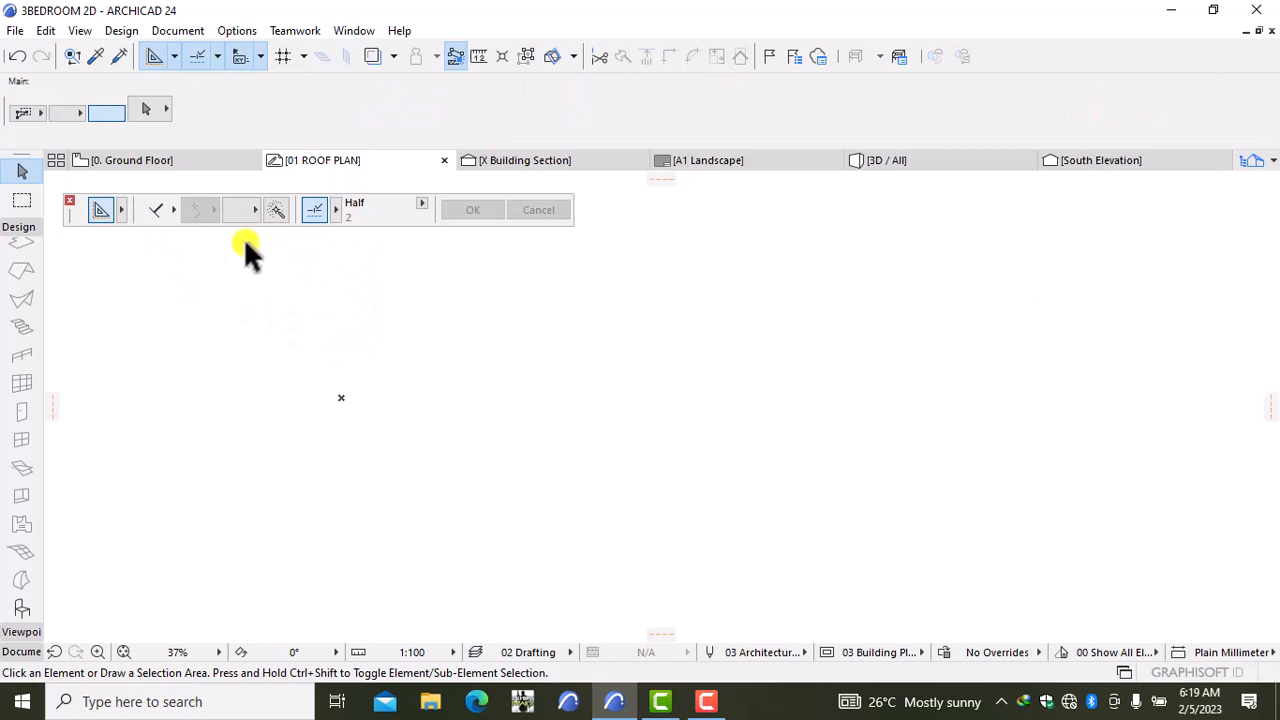
# Step: Paste the copied roofs at the Center of the Current View and frame the outlines
pyautogui.rightClick(712, 428)
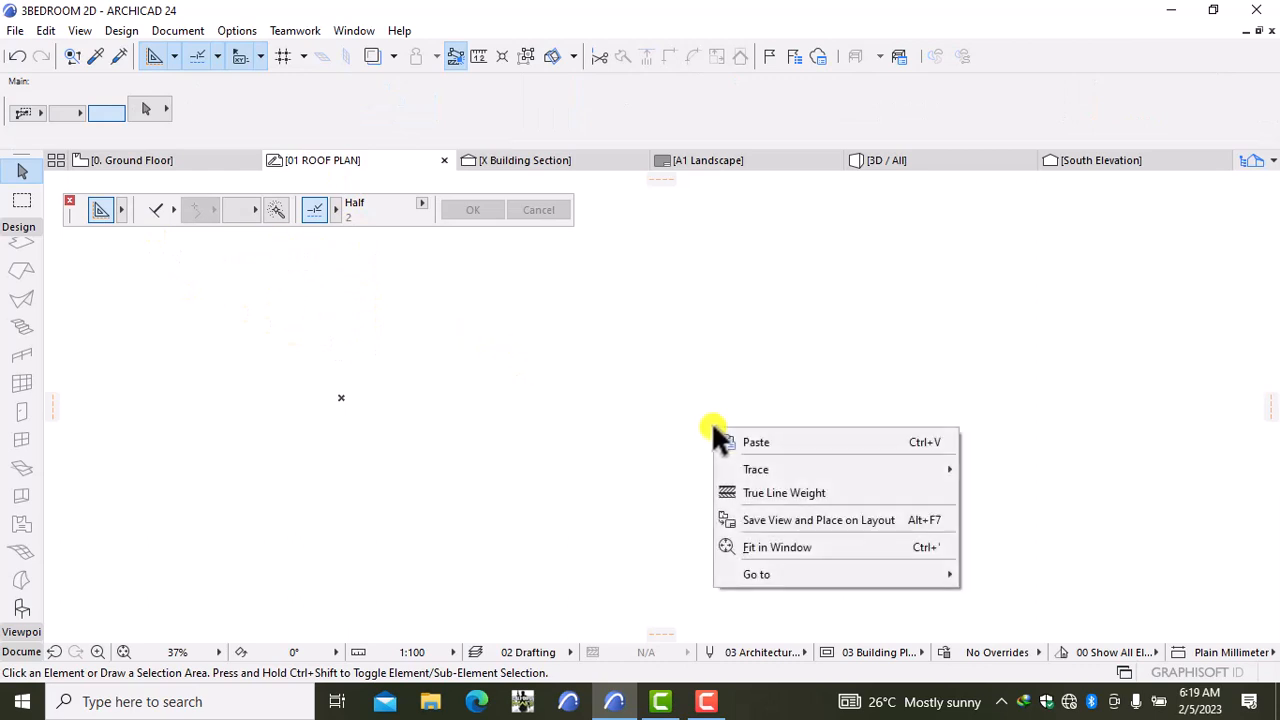
pyautogui.click(738, 441)
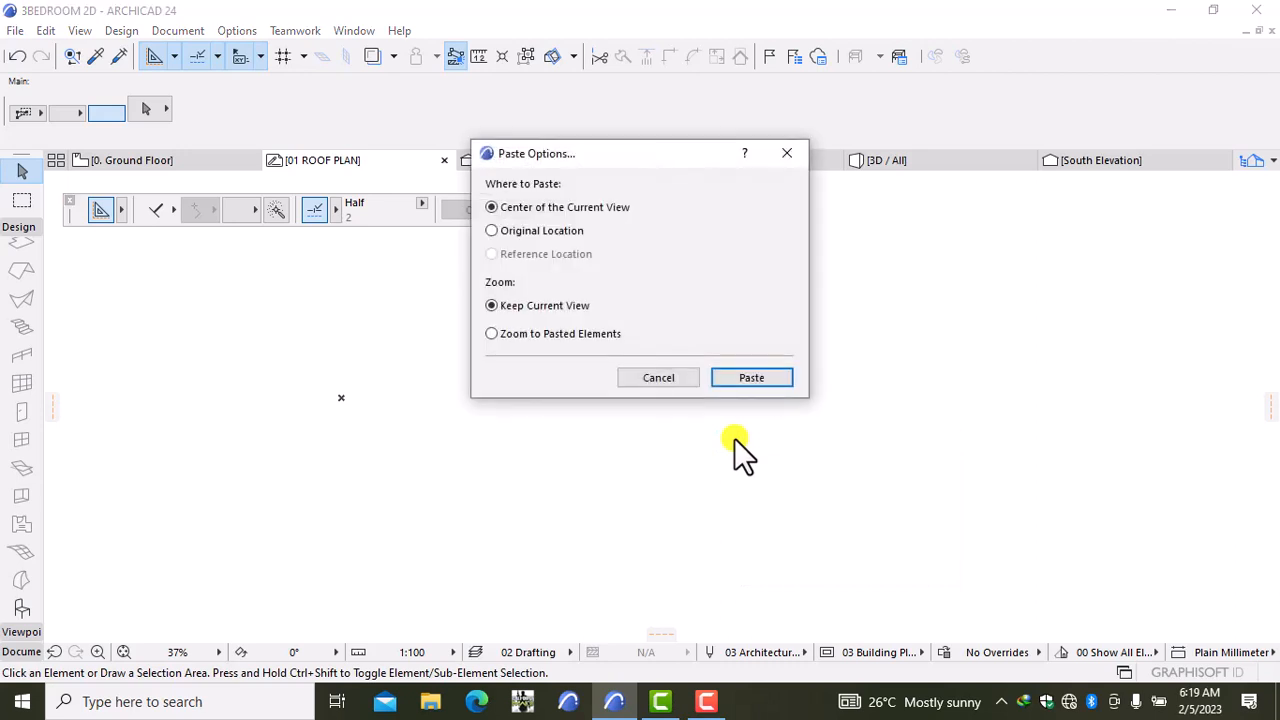
pyautogui.click(752, 377)
pyautogui.click(860, 480)
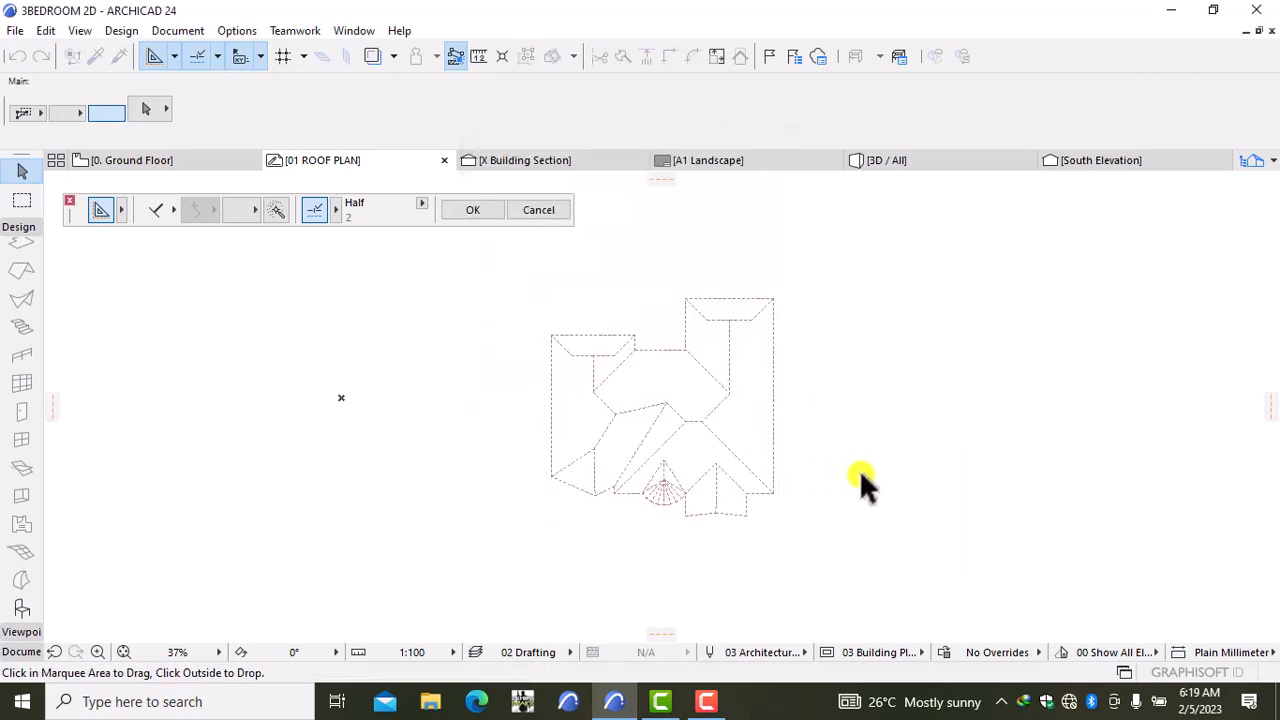
pyautogui.scroll(3, 731, 489)
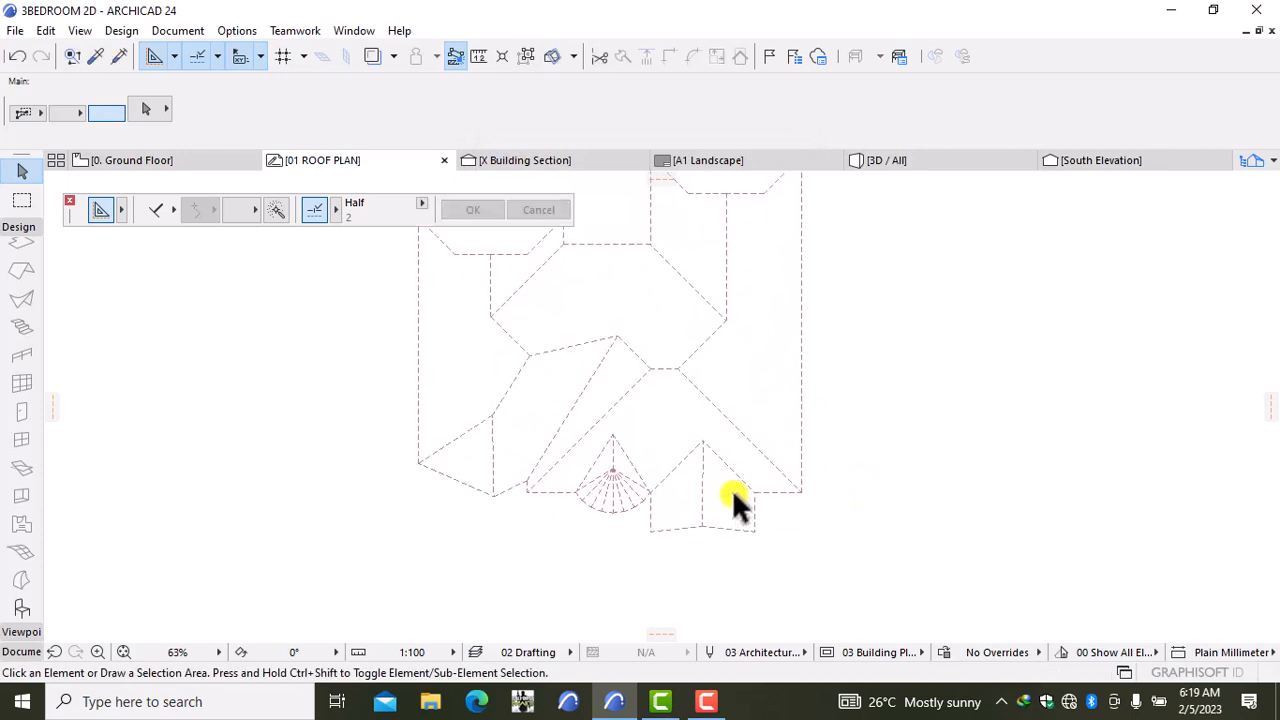
pyautogui.scroll(2, 391, 443)
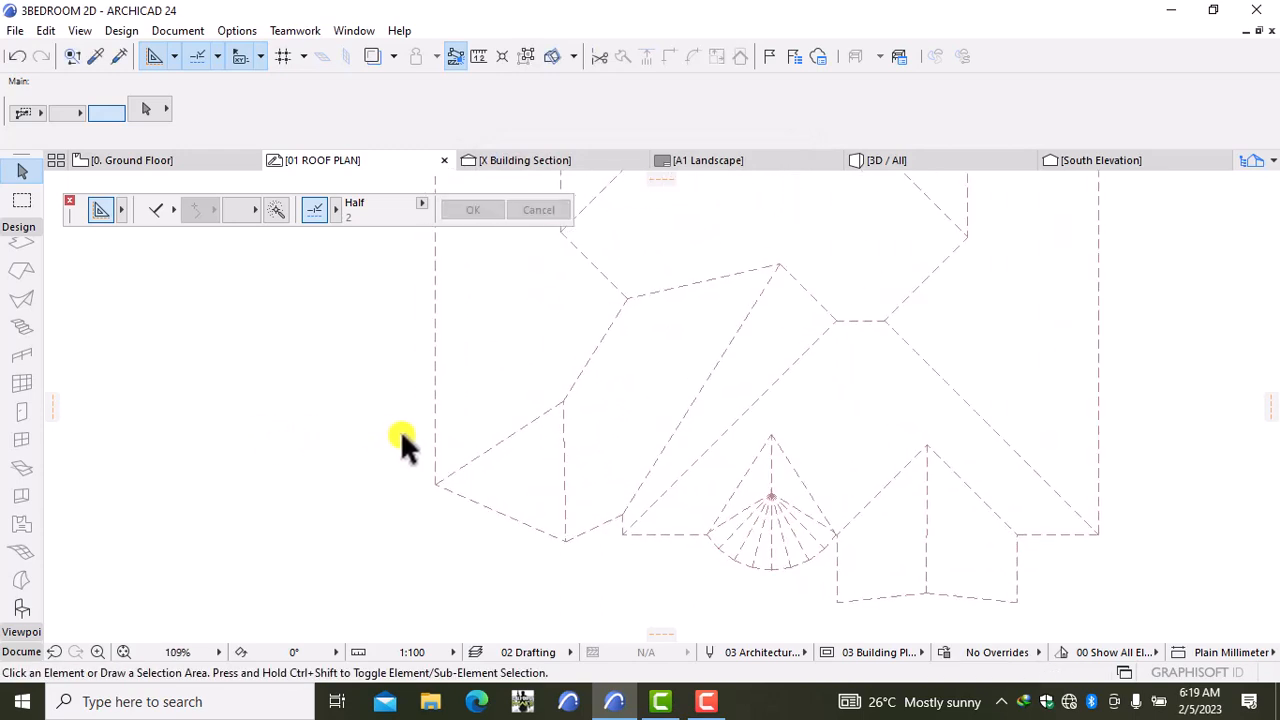
pyautogui.scroll(-3, 404, 440)
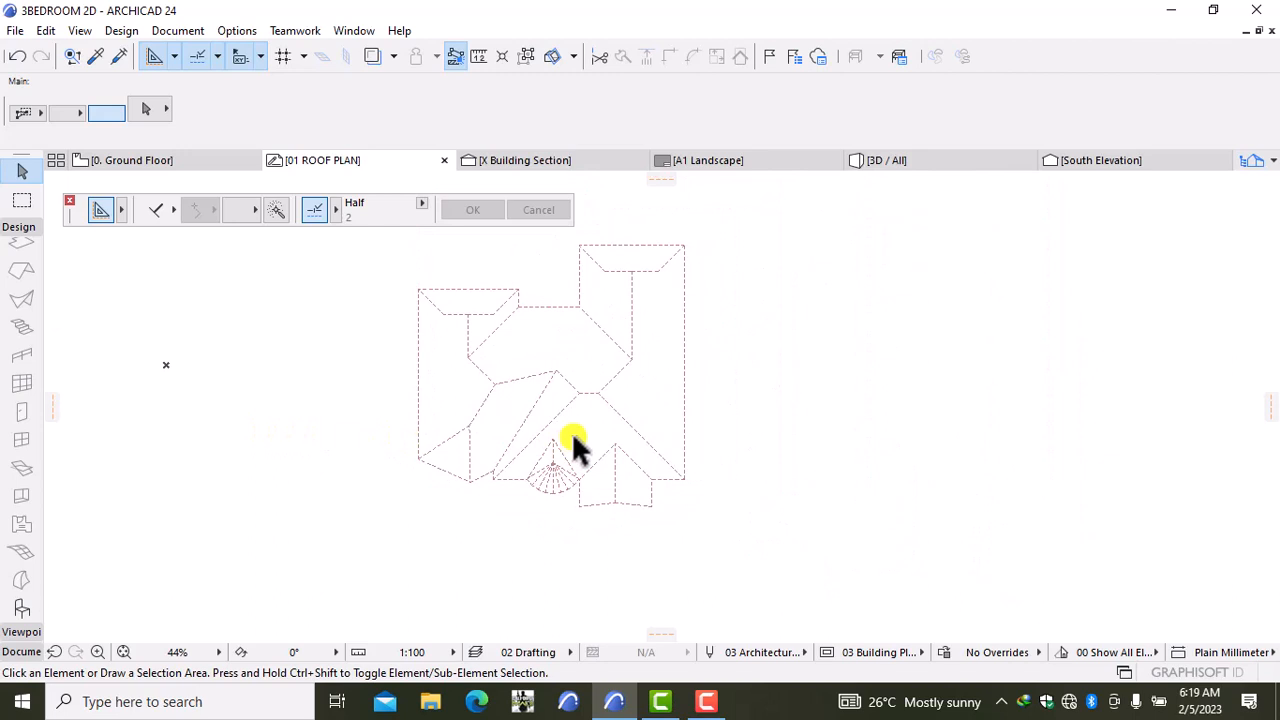
pyautogui.scroll(-1, 575, 447)
pyautogui.moveTo(578, 447); pyautogui.dragTo(737, 449, button='middle')
pyautogui.scroll(2, 722, 462)
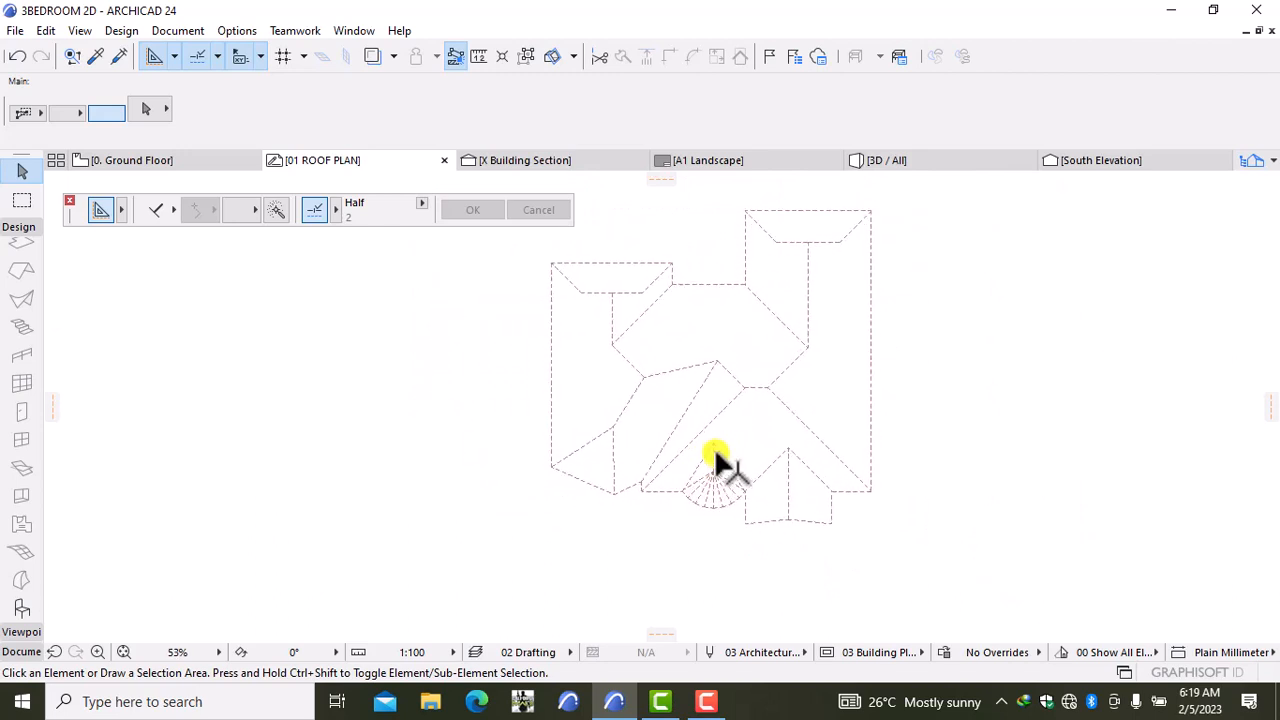
pyautogui.scroll(1, 714, 447)
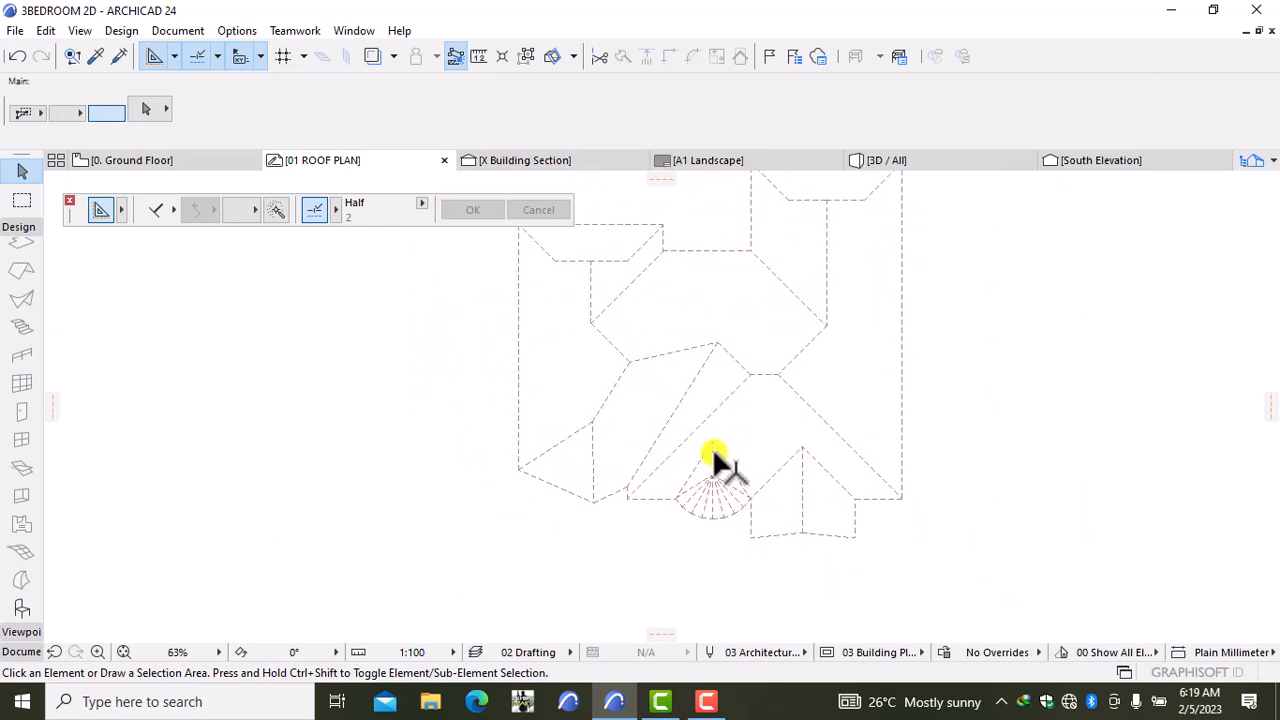
# Step: Start saving 01 ROOF PLAN as a view, cancel the Save View dialog, and zoom out
pyautogui.rightClick(345, 165)
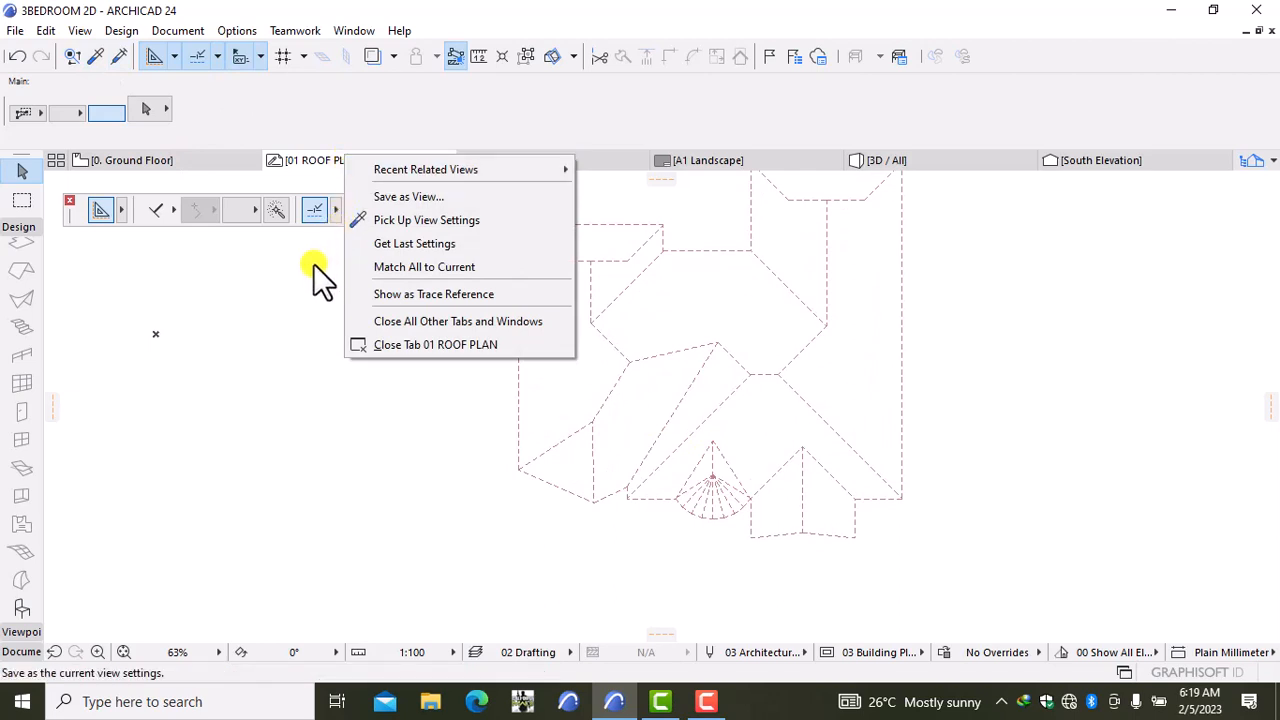
pyautogui.click(428, 196)
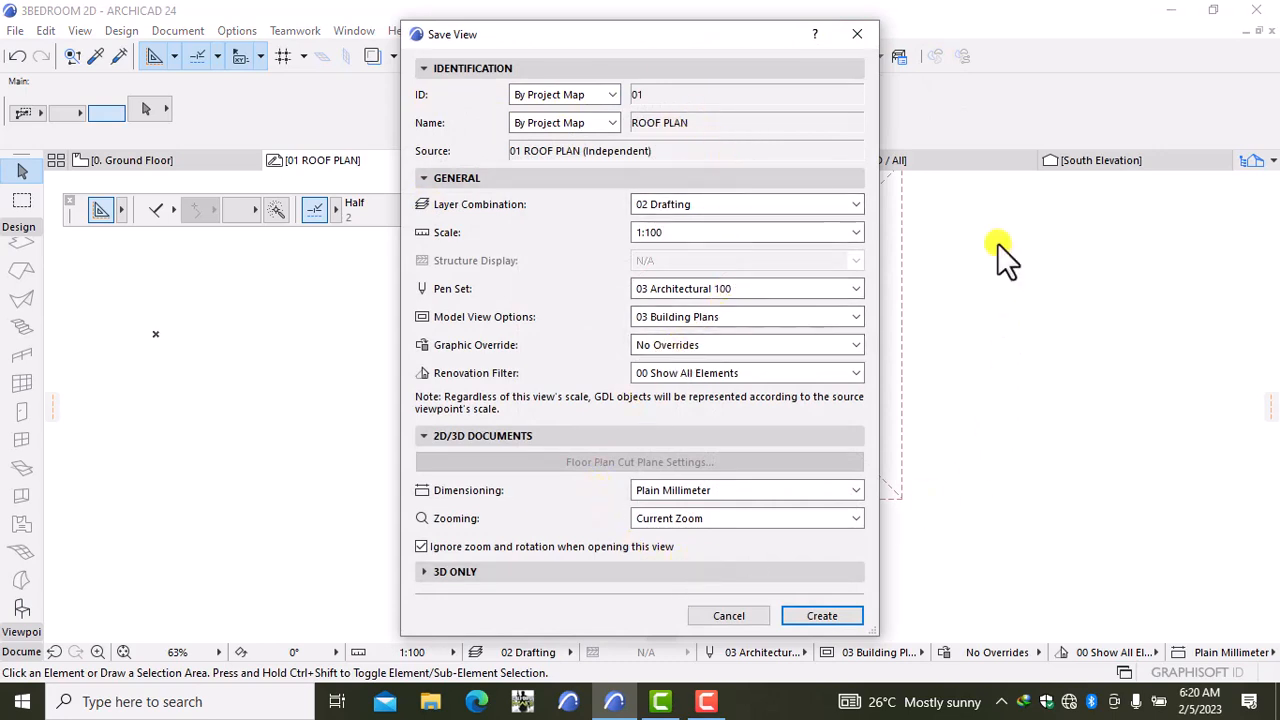
pyautogui.click(853, 37)
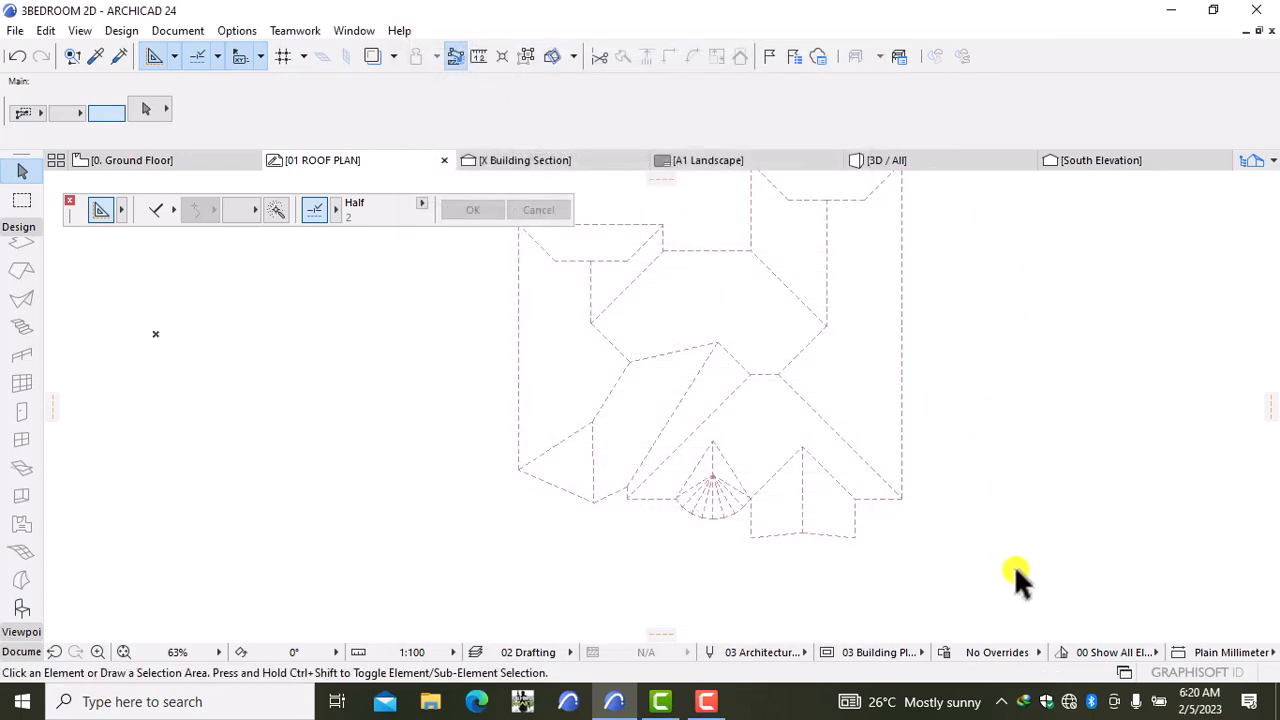
pyautogui.scroll(-3, 949, 464)
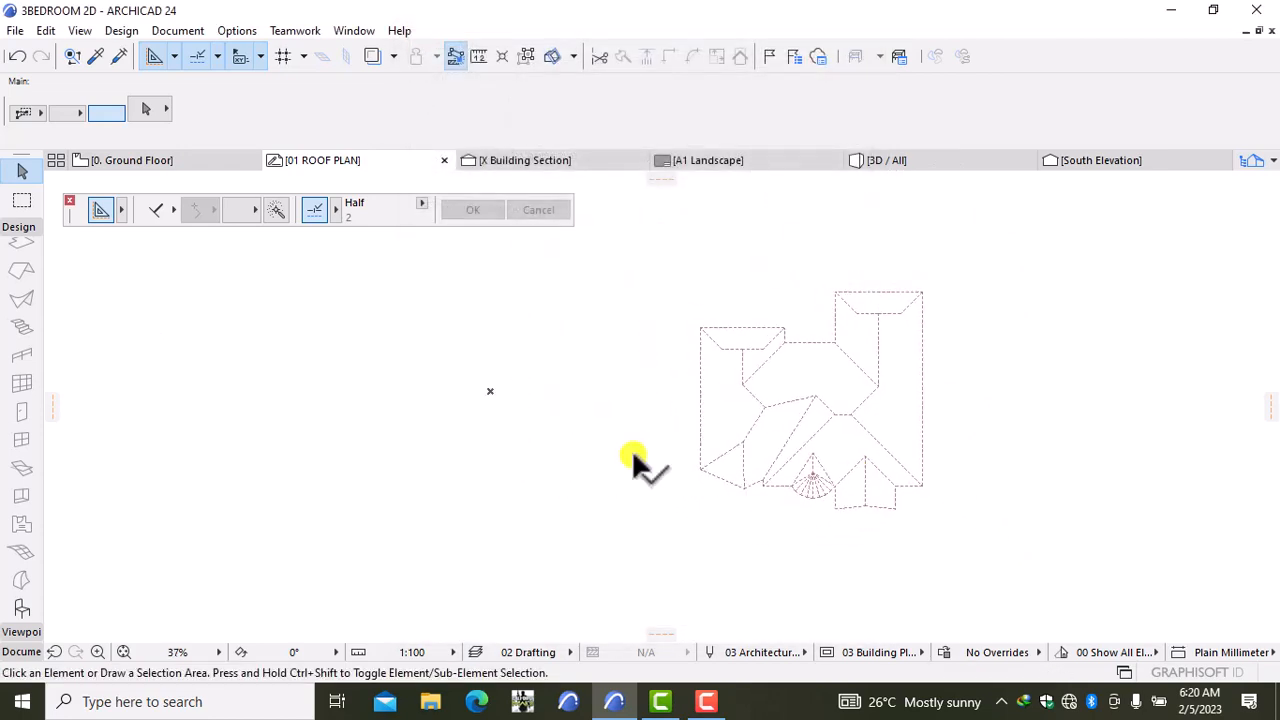
# Step: With the Dimension tool, dimension the roof's 12,900 overall depth along its right edge
pyautogui.click(14, 652)
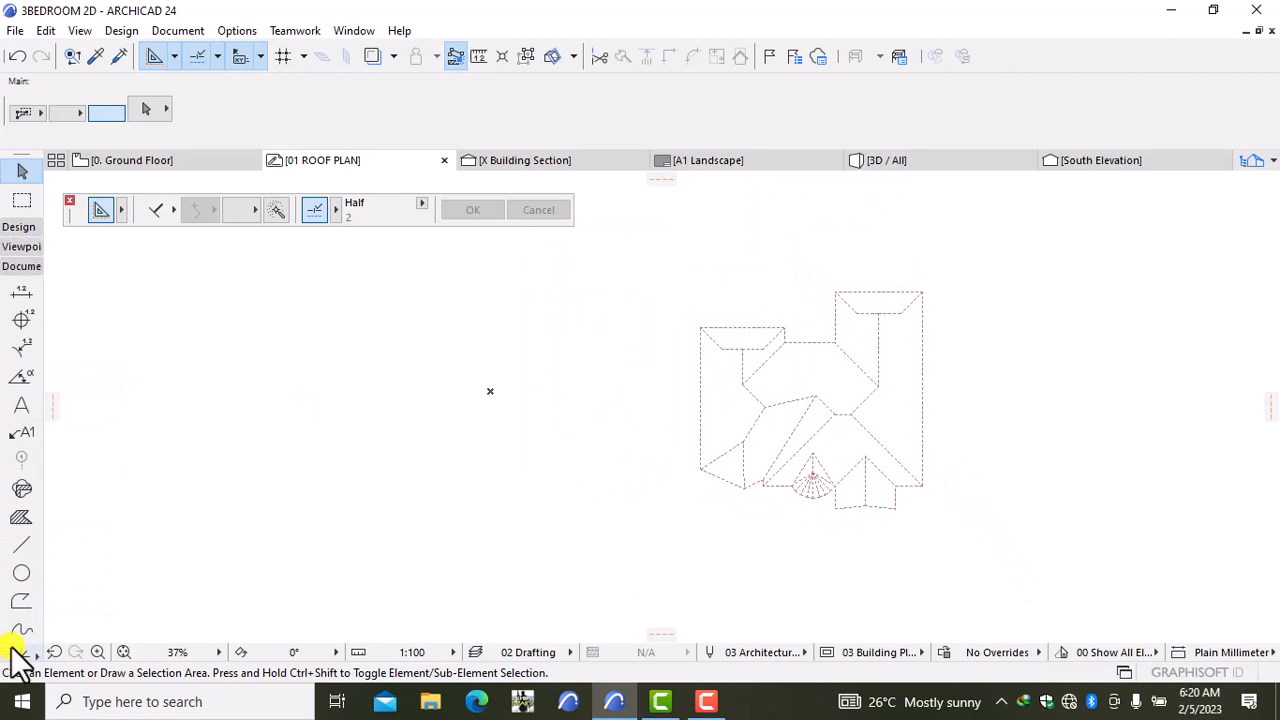
pyautogui.click(21, 292)
pyautogui.scroll(3, 920, 451)
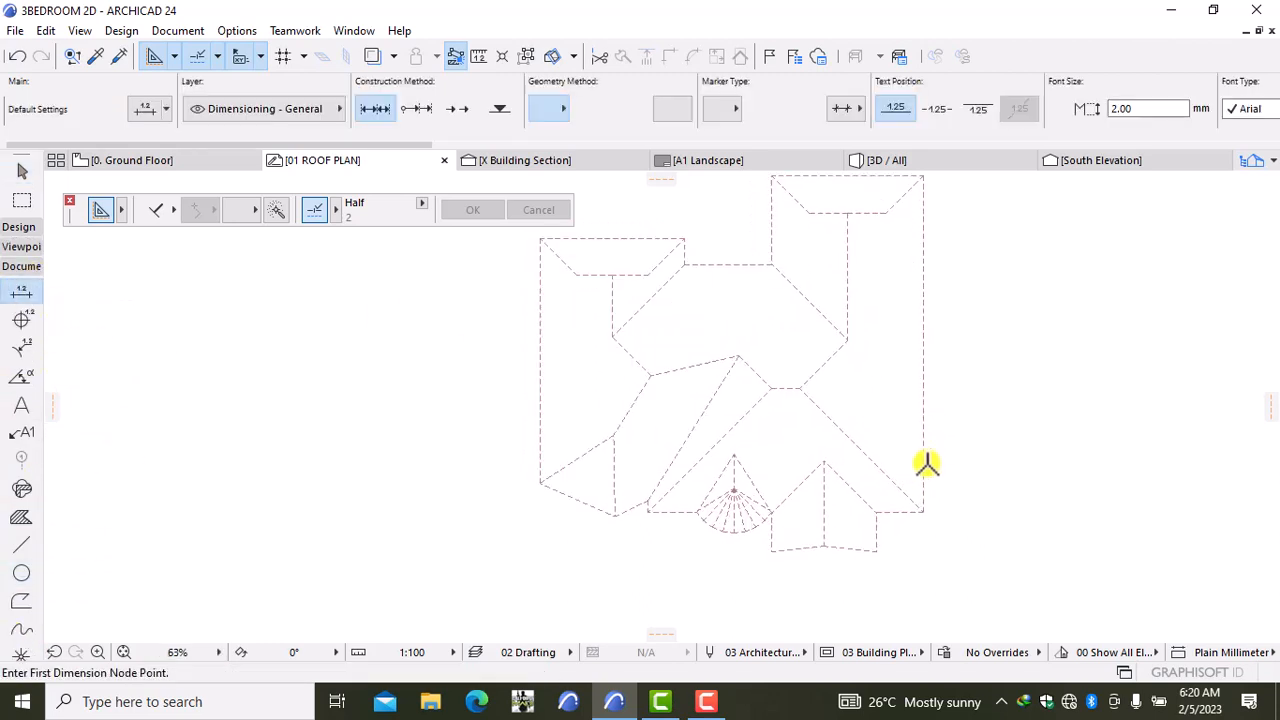
pyautogui.moveTo(923, 457); pyautogui.dragTo(843, 509, button='middle')
pyautogui.click(841, 557)
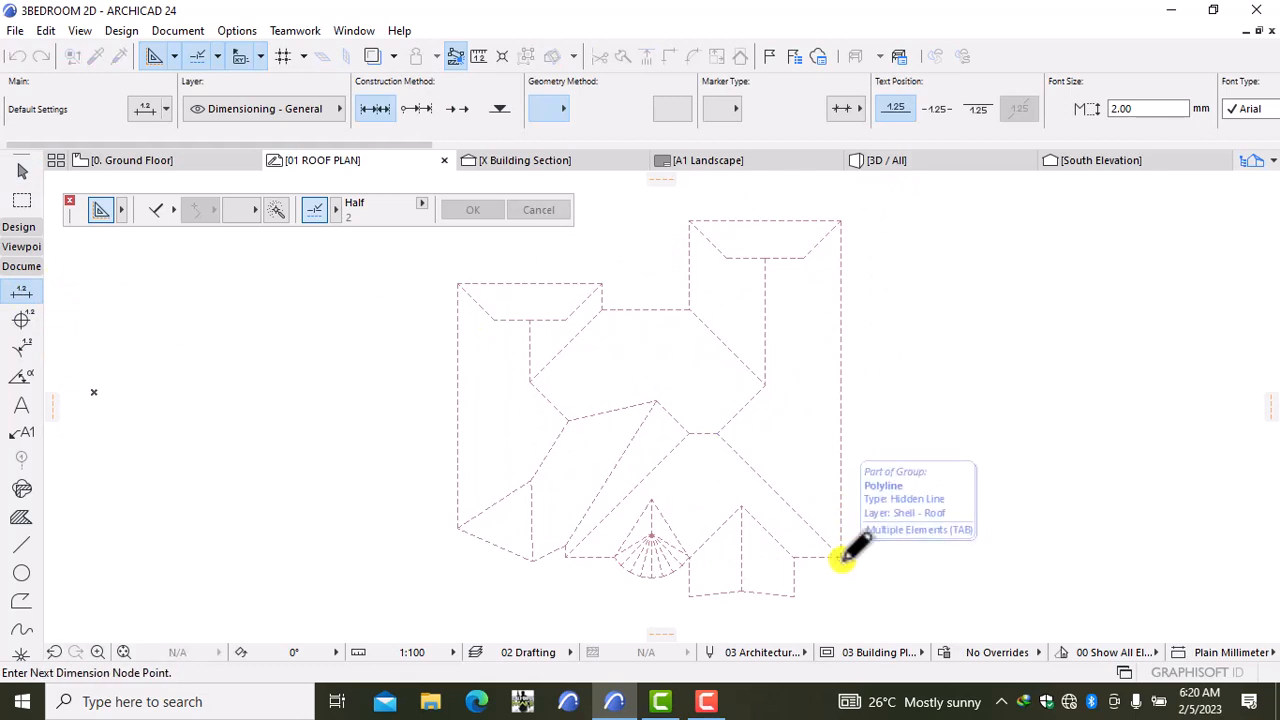
pyautogui.click(841, 221)
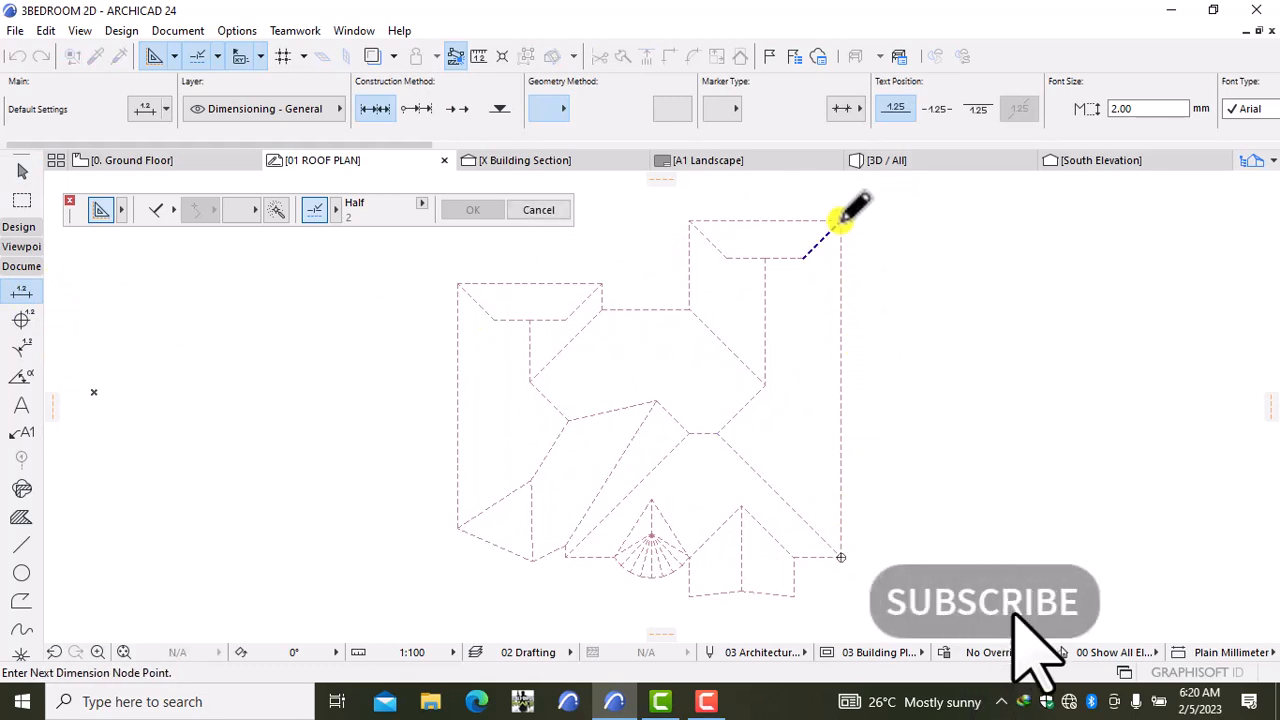
pyautogui.rightClick(930, 343)
pyautogui.click(990, 469)
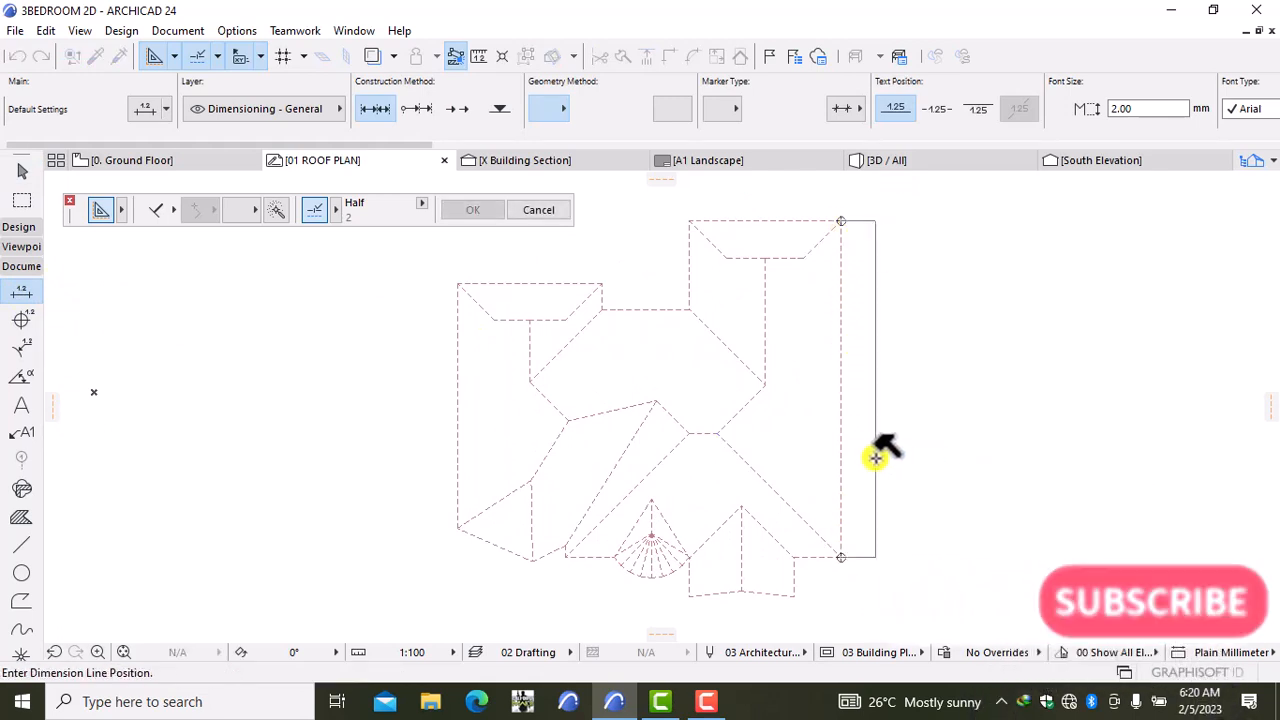
pyautogui.click(864, 457)
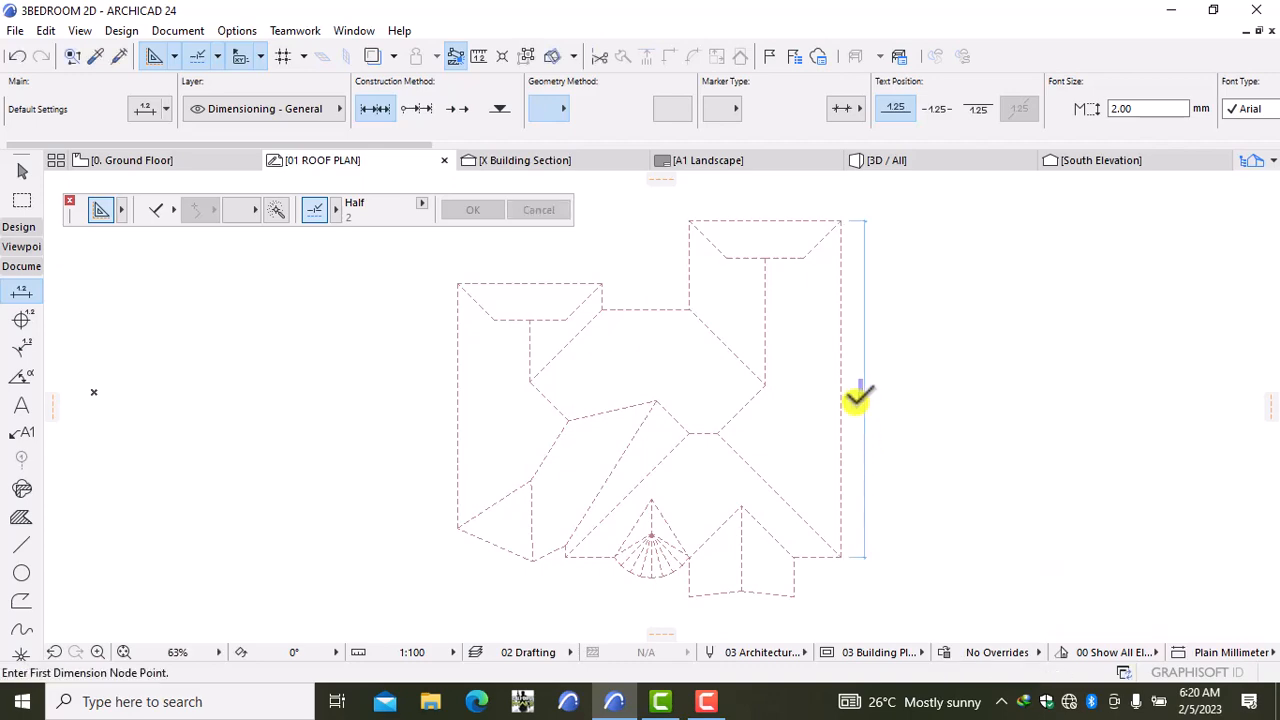
# Step: Dimension the 1,800 roof edge at the lower-right corner
pyautogui.scroll(2, 857, 400)
pyautogui.scroll(-3, 857, 398)
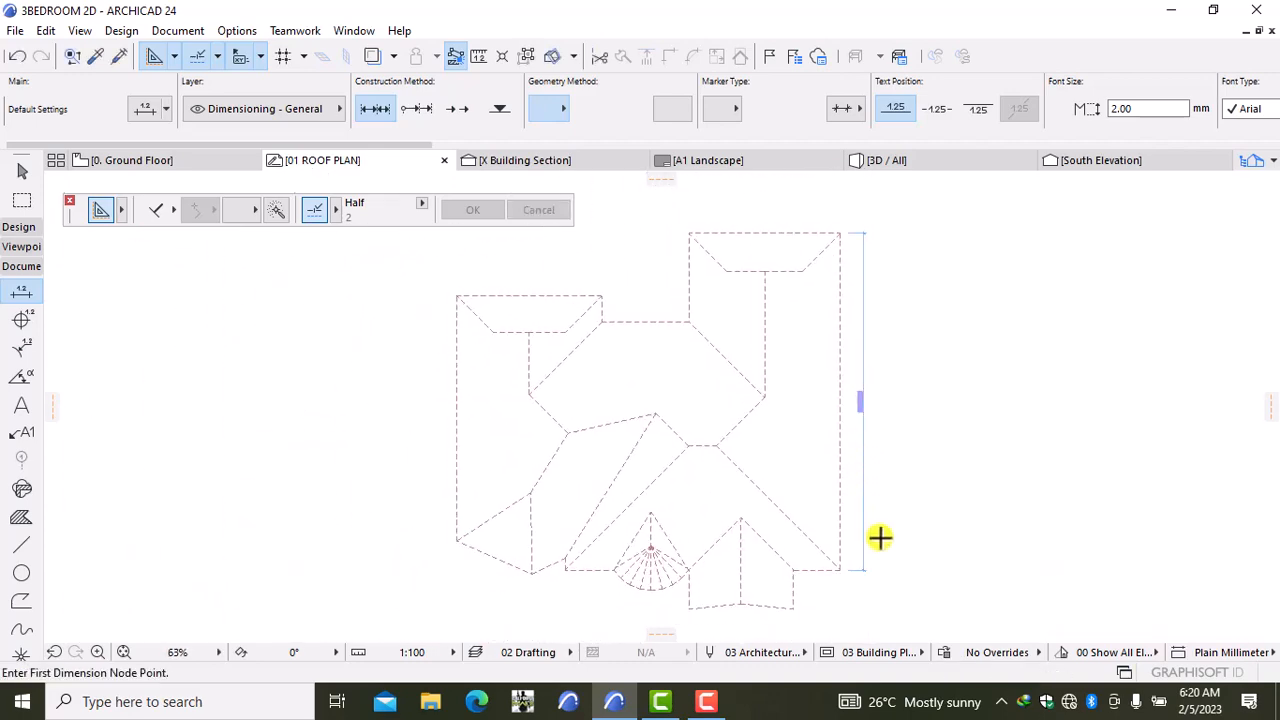
pyautogui.moveTo(880, 537); pyautogui.dragTo(886, 397, button='middle')
pyautogui.scroll(2, 803, 449)
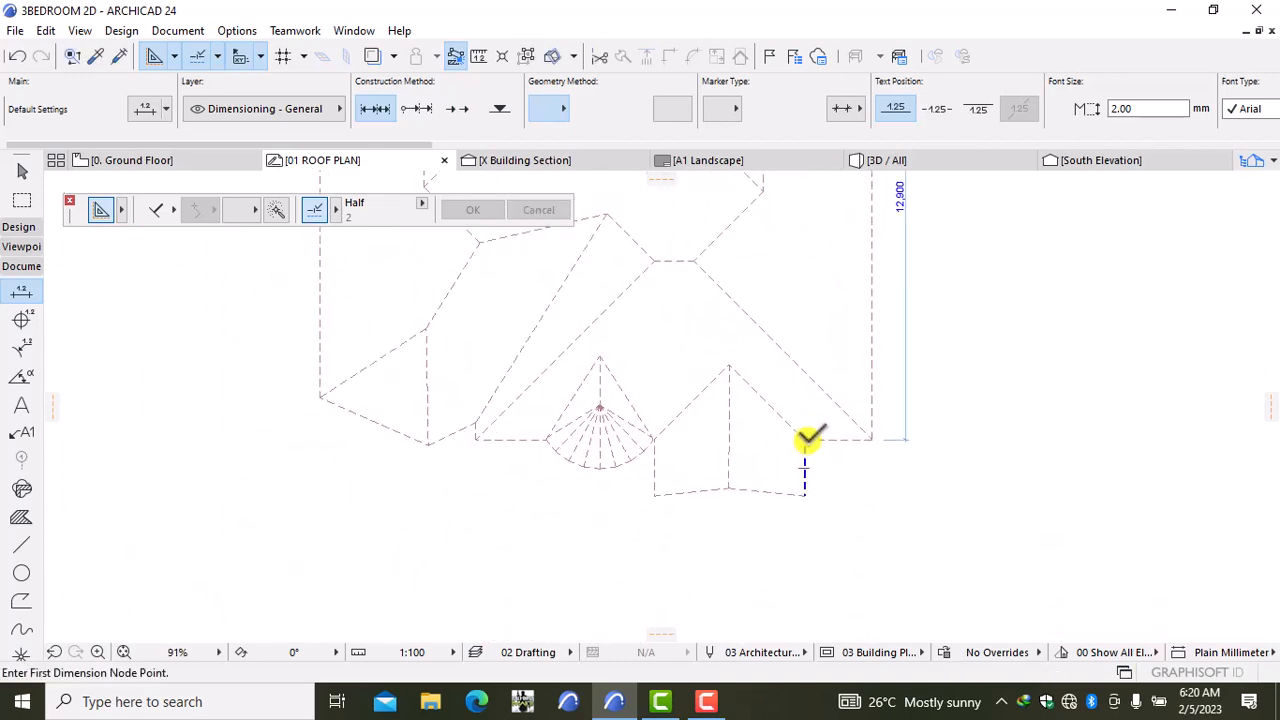
pyautogui.click(872, 438)
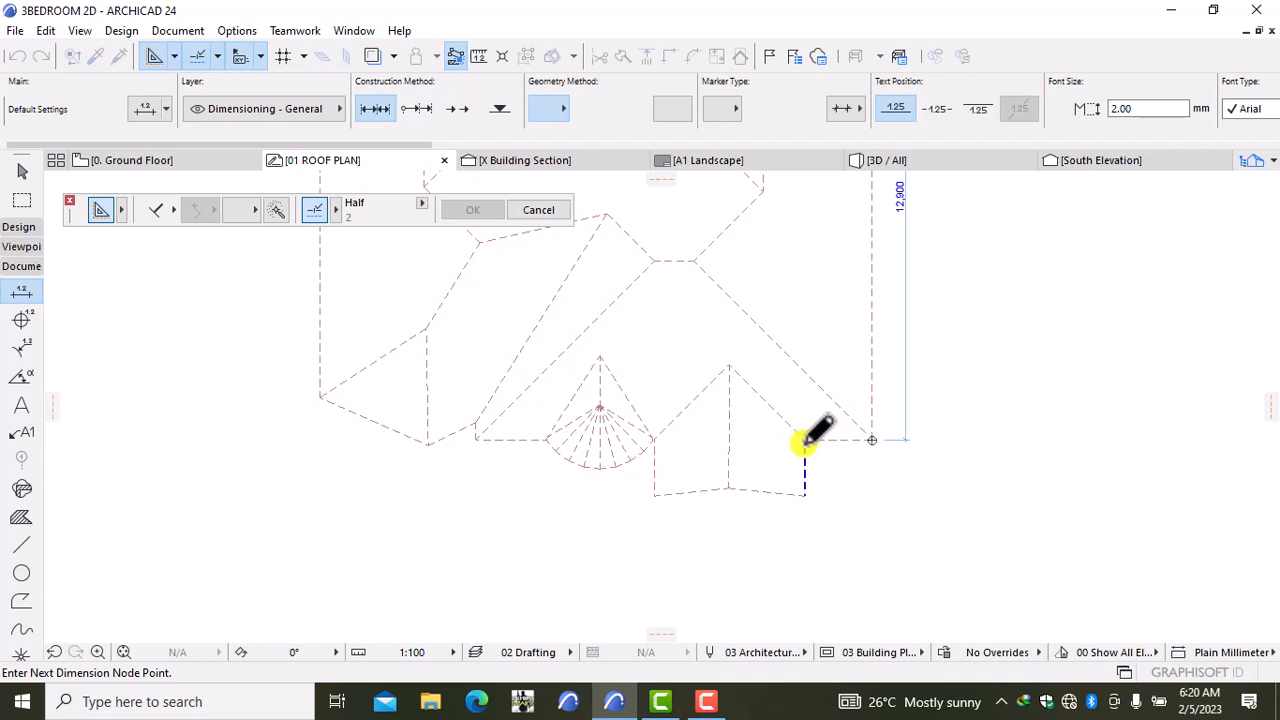
pyautogui.click(805, 440)
pyautogui.rightClick(937, 505)
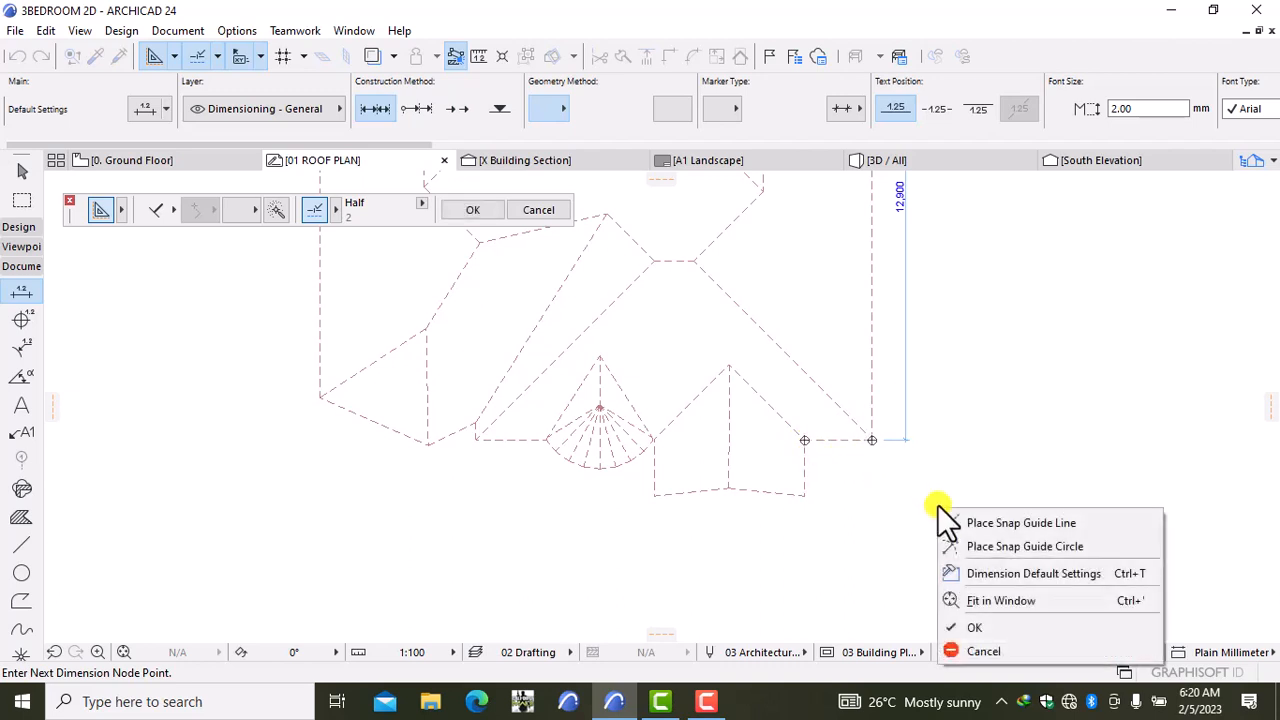
pyautogui.click(971, 624)
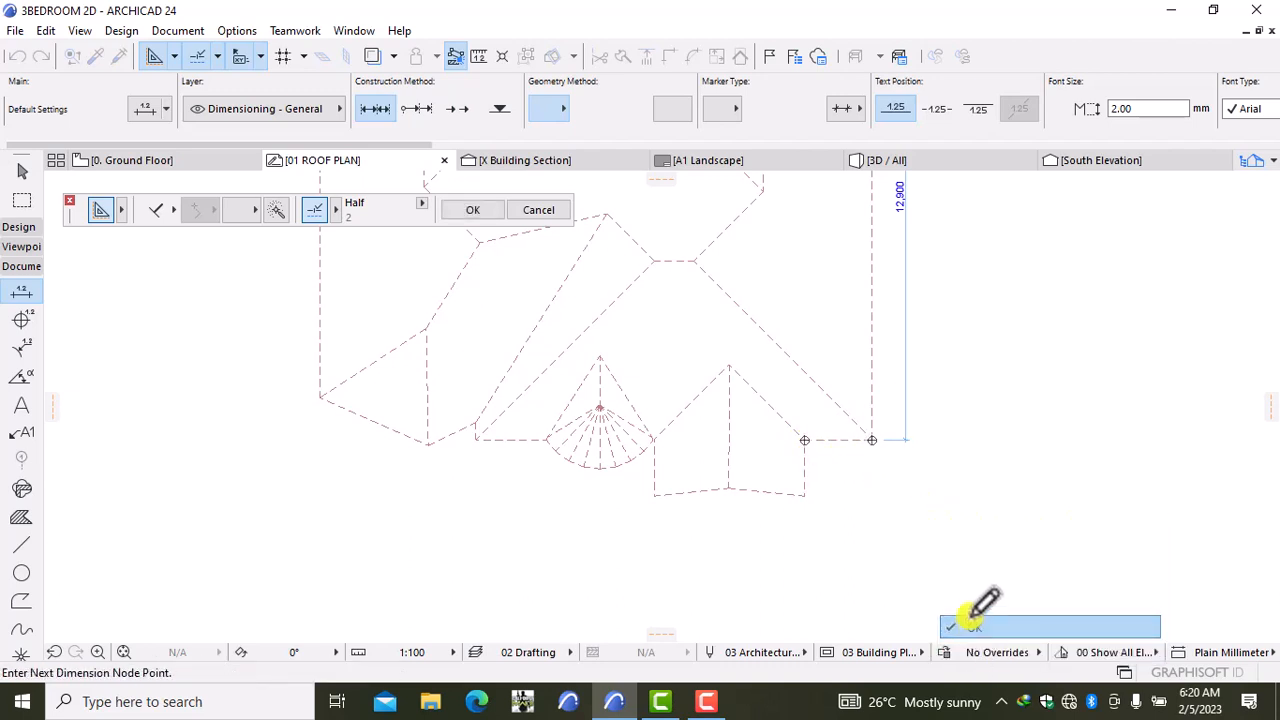
pyautogui.click(935, 462)
# Step: Dimension the 1,308 distance from the hip apex to the fan centre
pyautogui.scroll(-3, 657, 420)
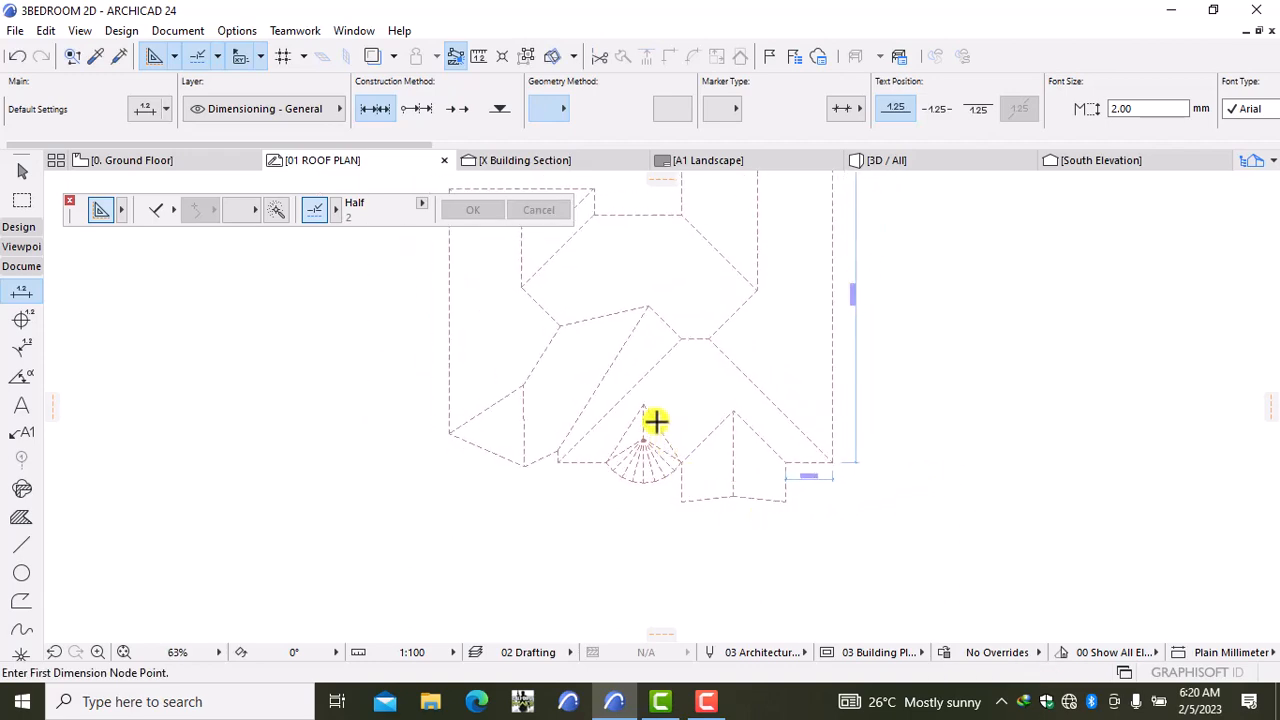
pyautogui.scroll(4, 729, 421)
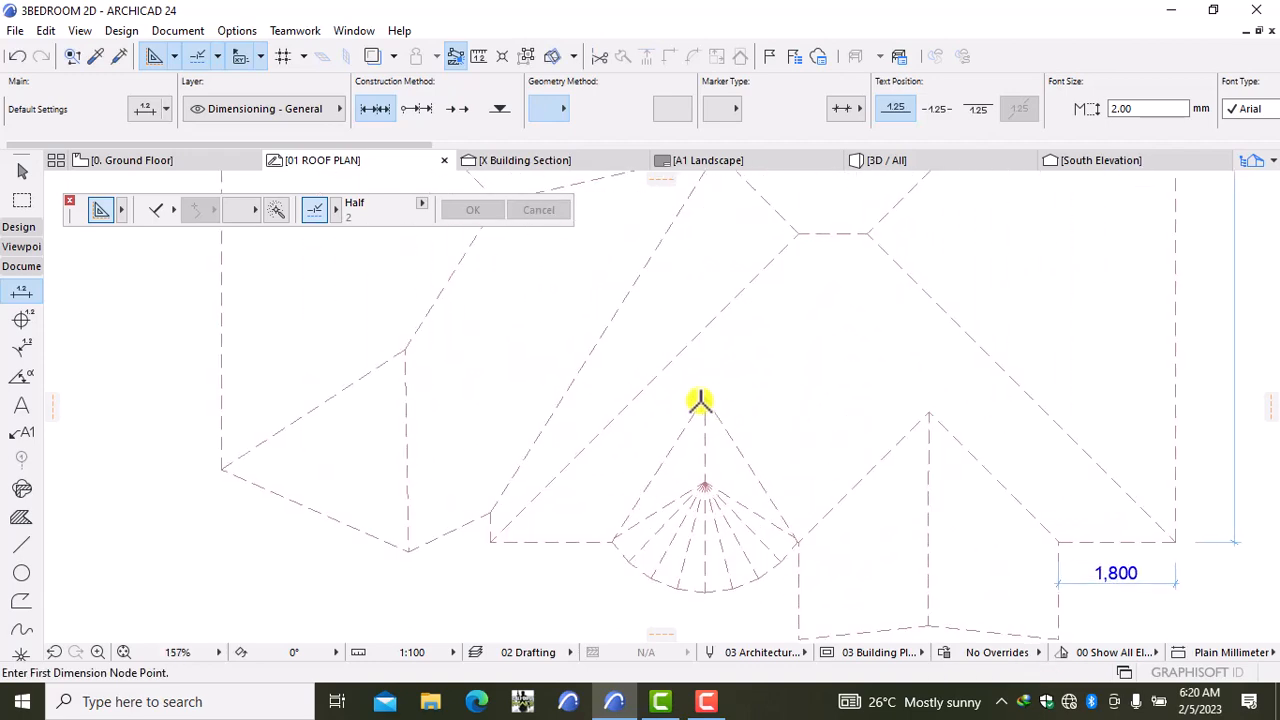
pyautogui.click(705, 398)
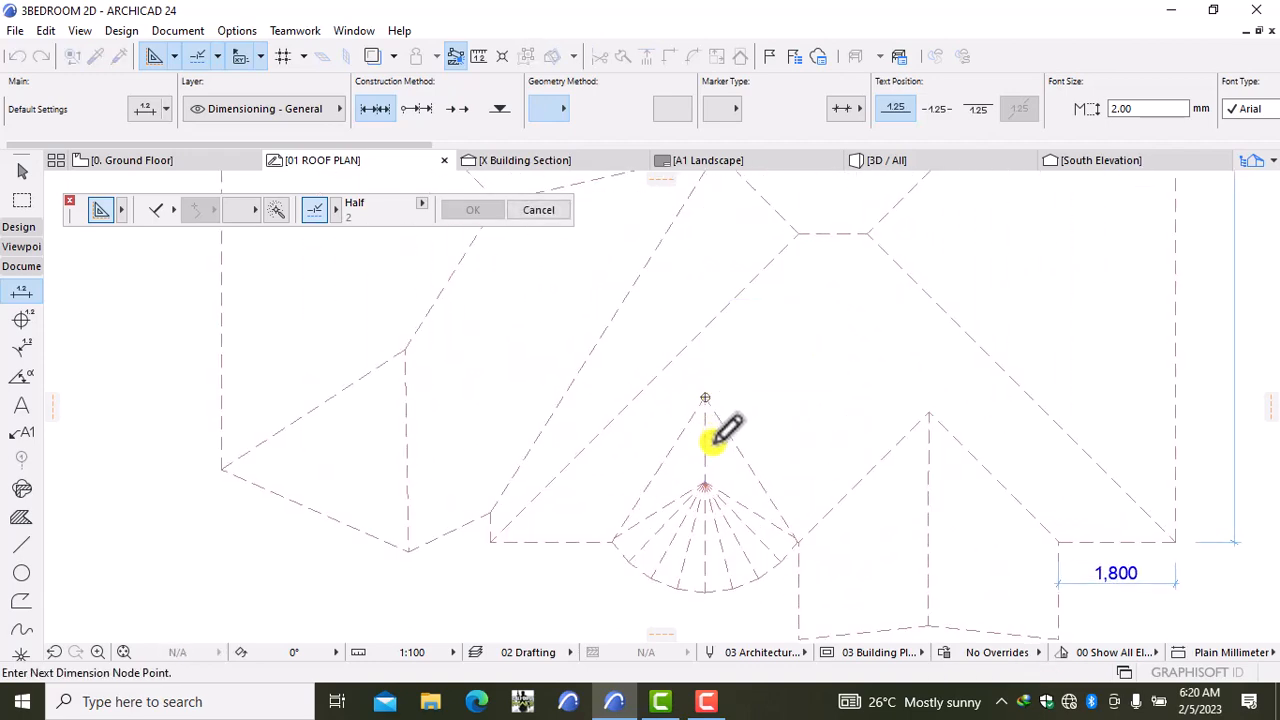
pyautogui.click(705, 484)
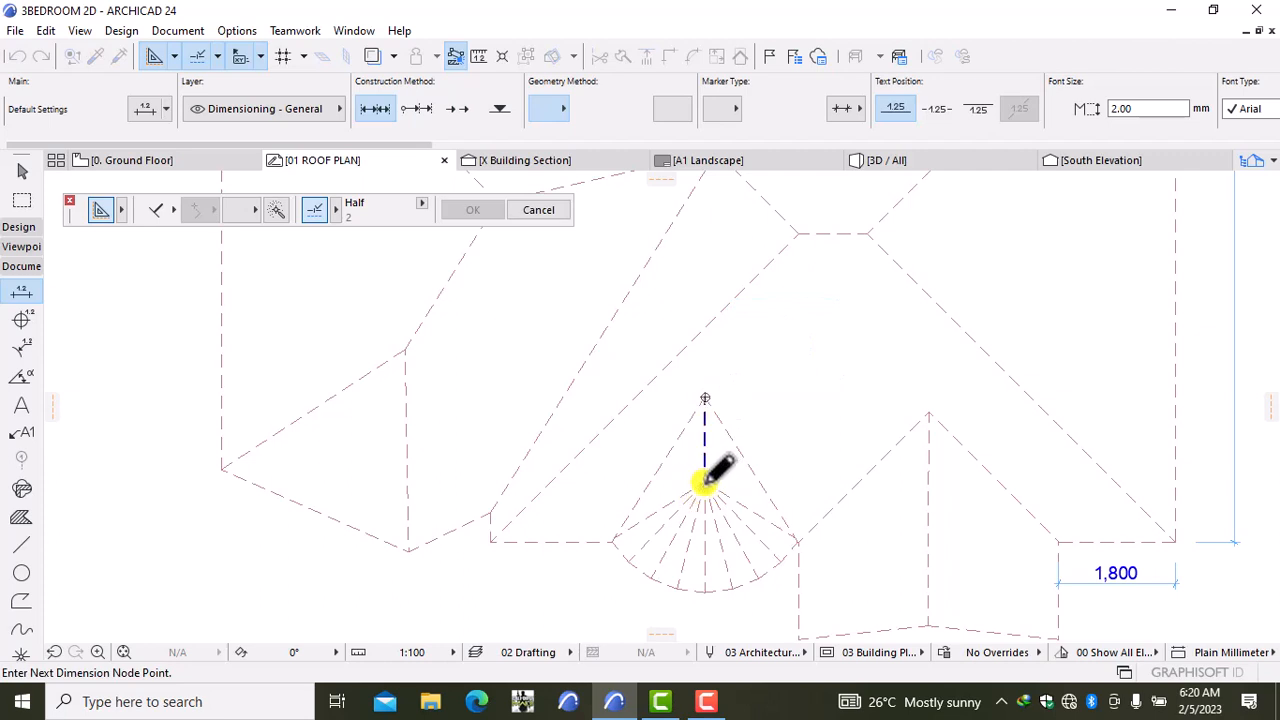
pyautogui.rightClick(808, 429)
pyautogui.click(838, 538)
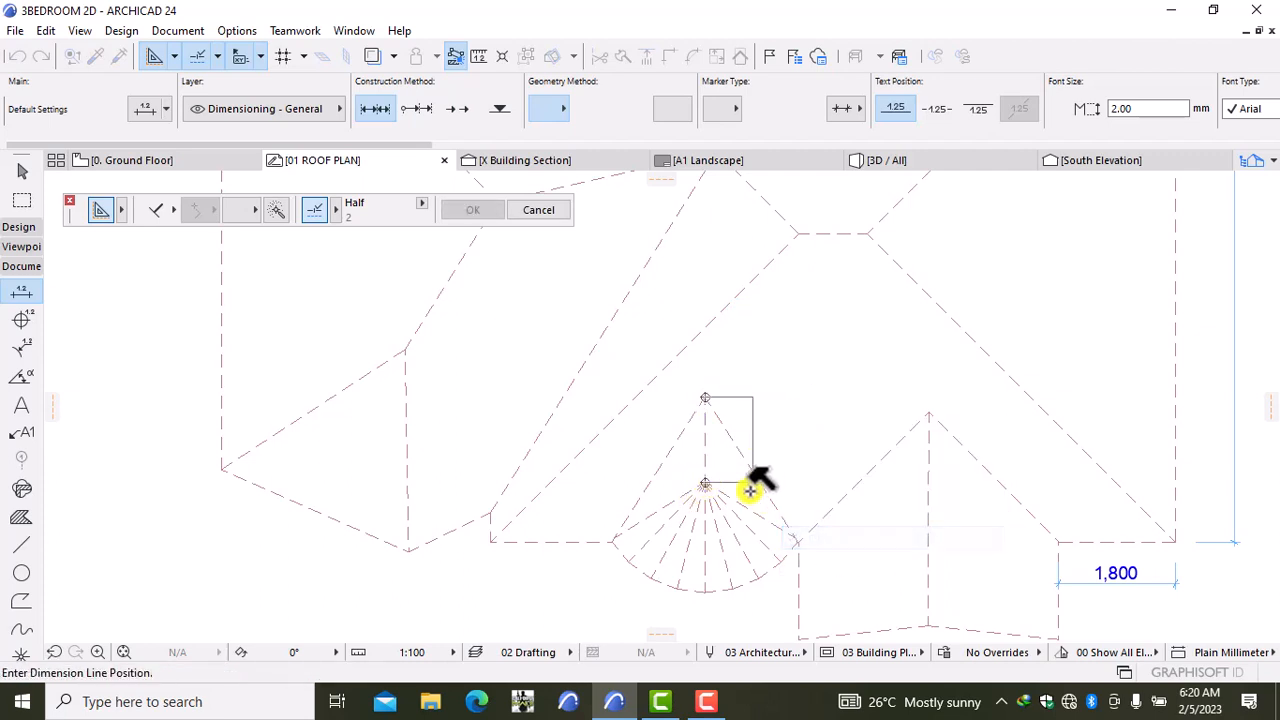
pyautogui.click(677, 470)
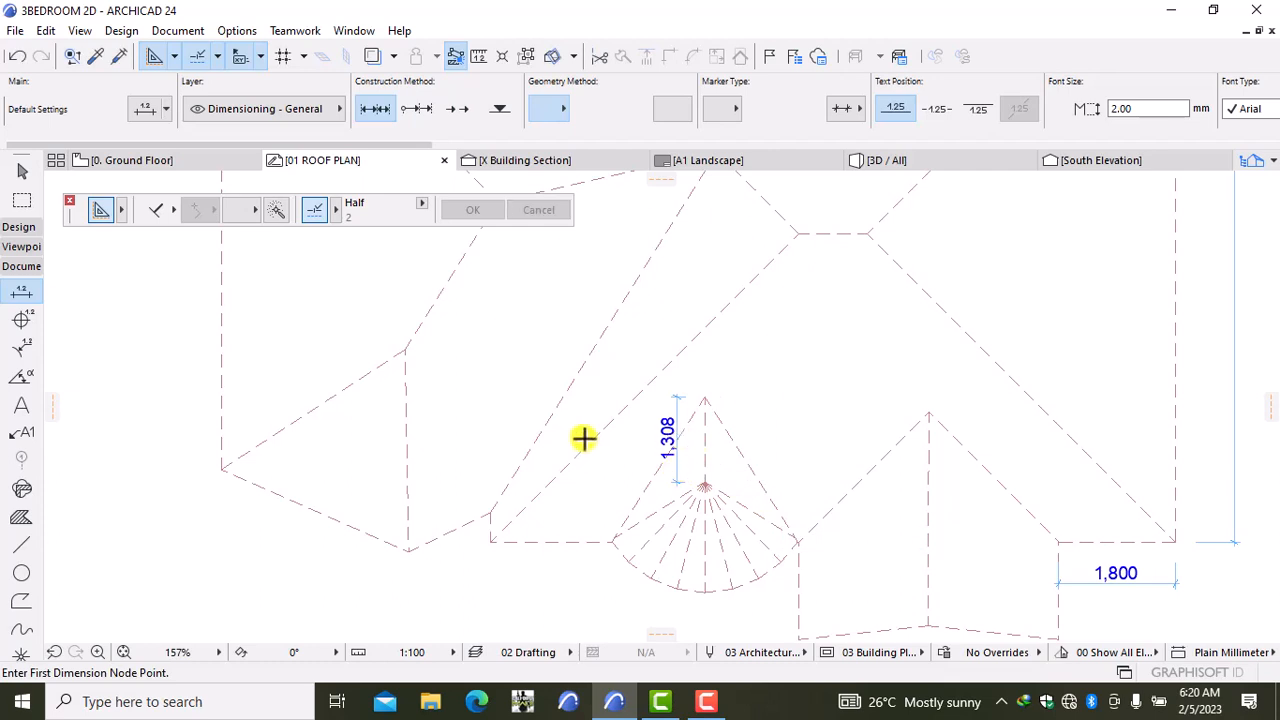
# Step: Dimension the 3,290 projection from the lower roof edge to the ridge end
pyautogui.scroll(-1, 629, 432)
pyautogui.scroll(-1, 630, 432)
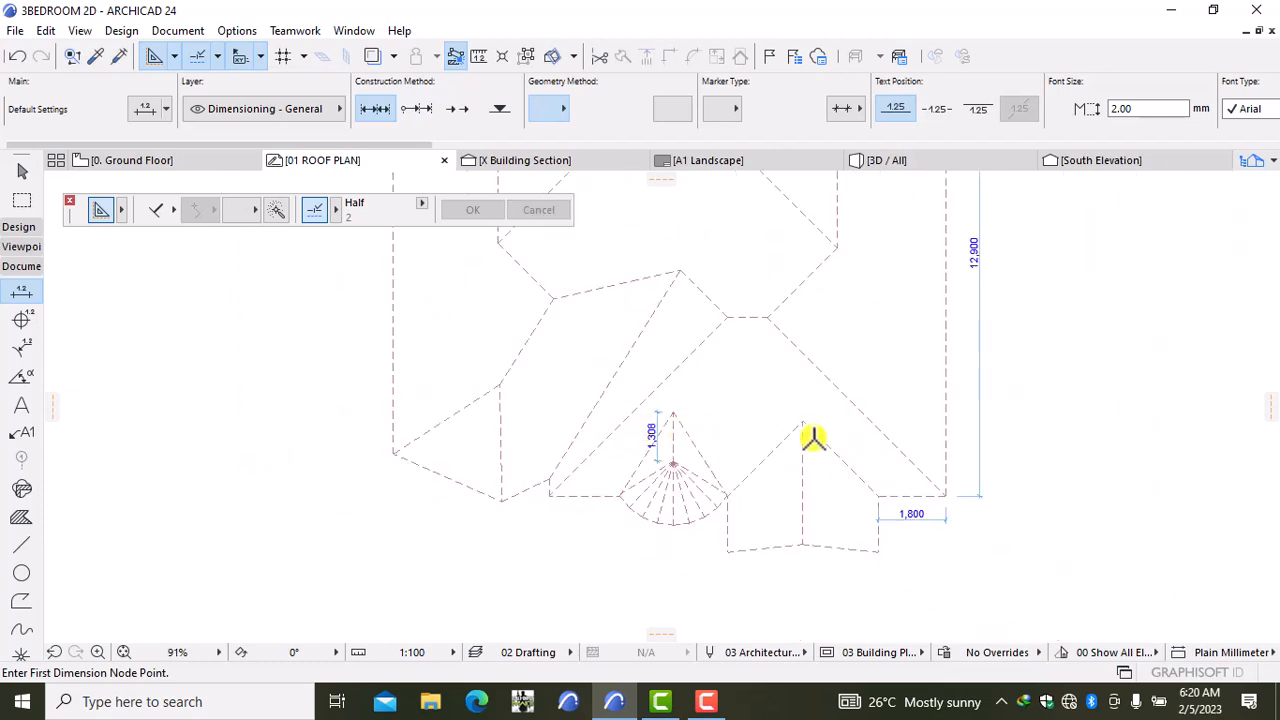
pyautogui.click(802, 545)
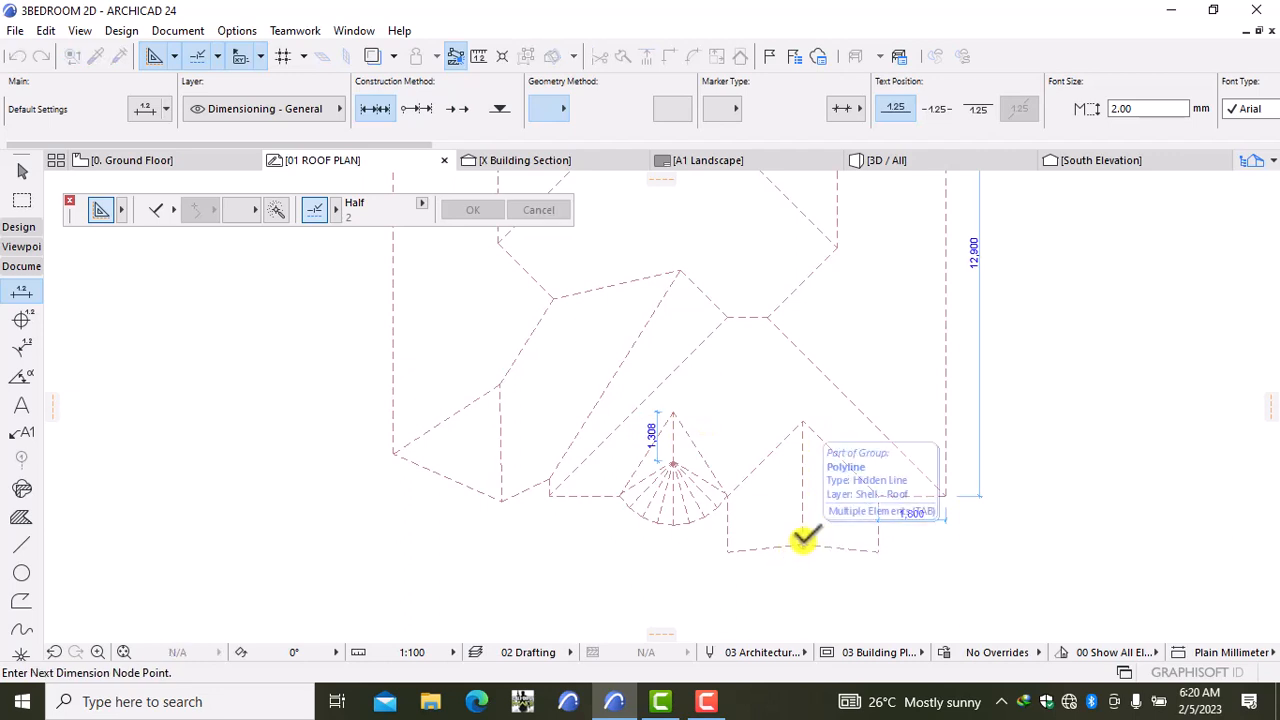
pyautogui.click(802, 421)
pyautogui.rightClick(1072, 476)
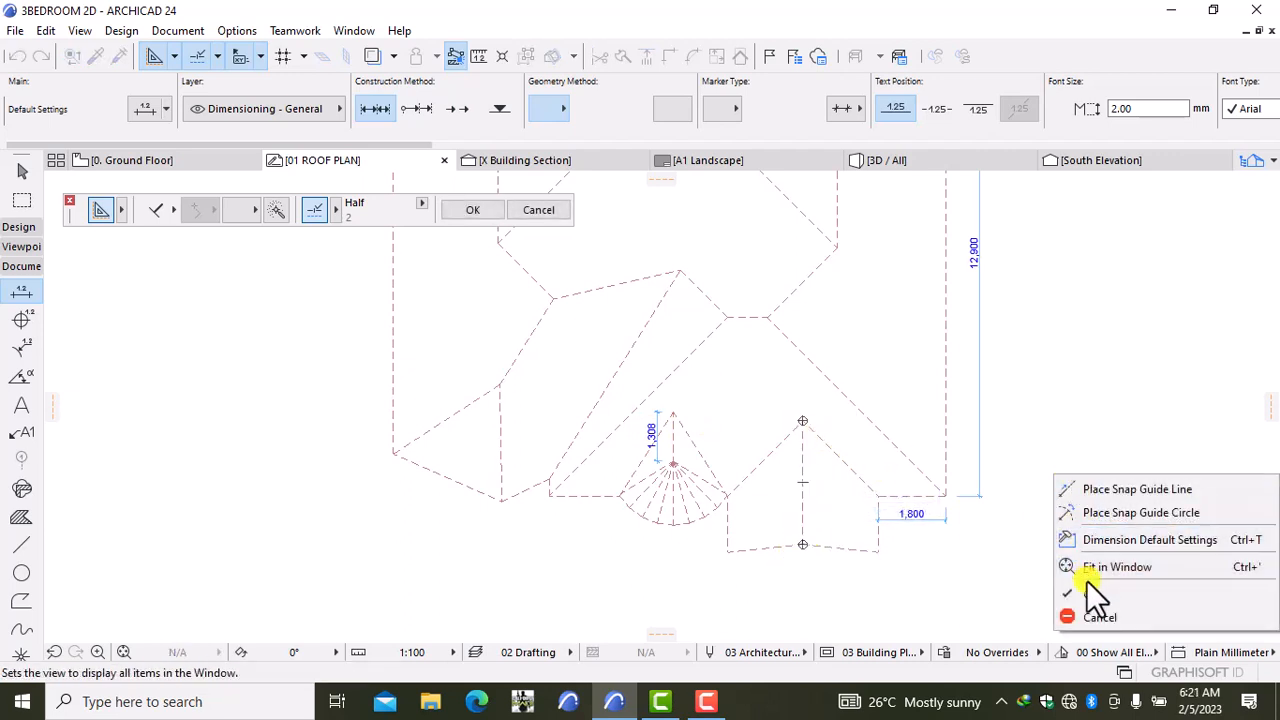
pyautogui.click(1088, 590)
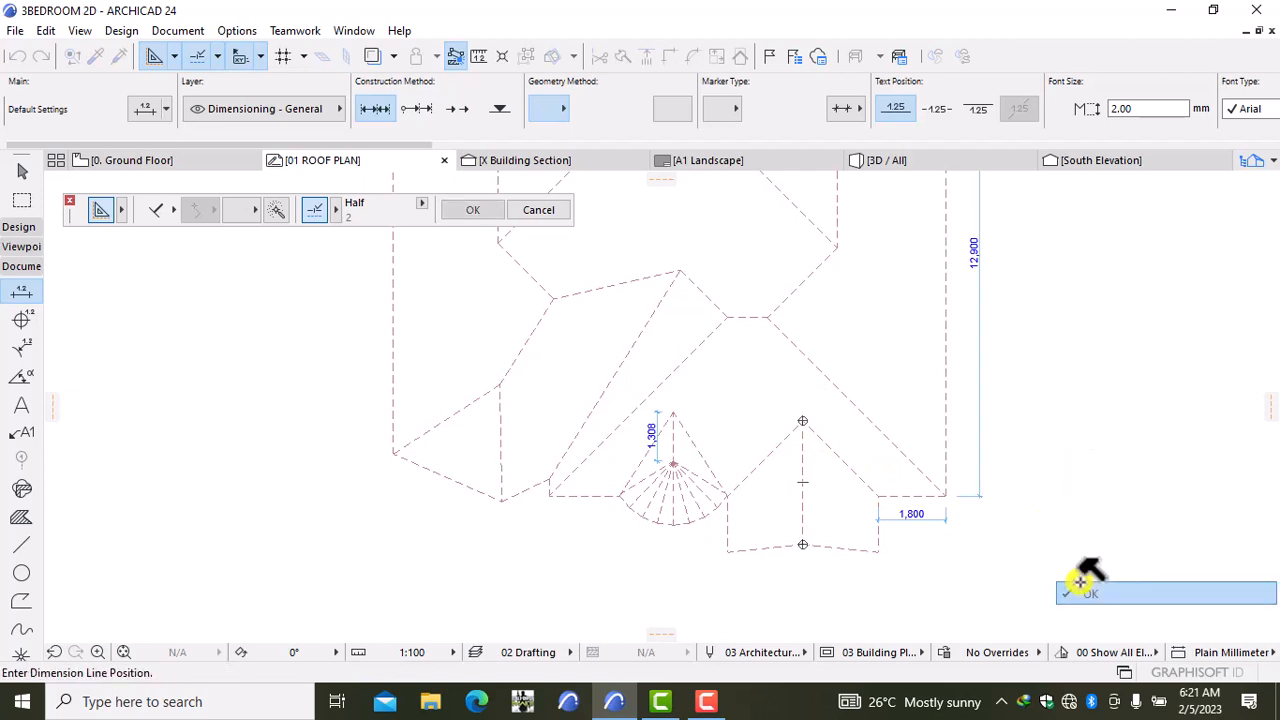
pyautogui.click(763, 520)
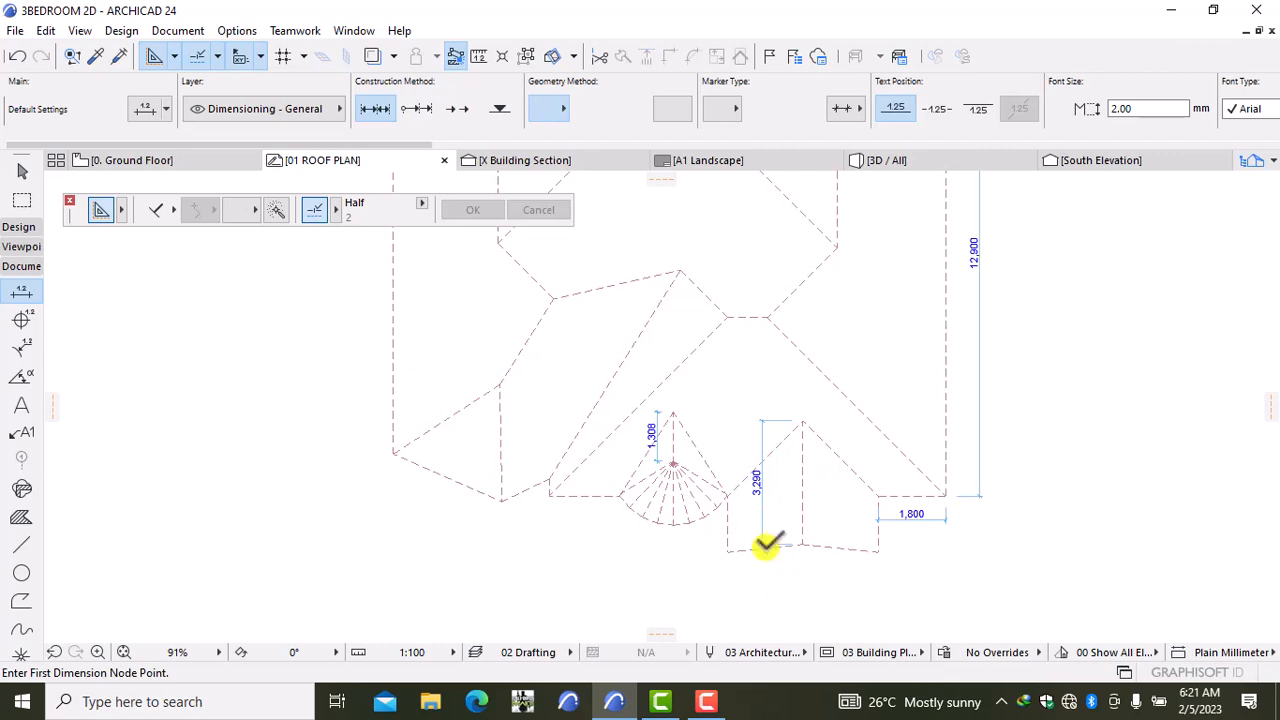
pyautogui.scroll(2, 755, 550)
pyautogui.moveTo(425, 505); pyautogui.dragTo(537, 560, button='middle')
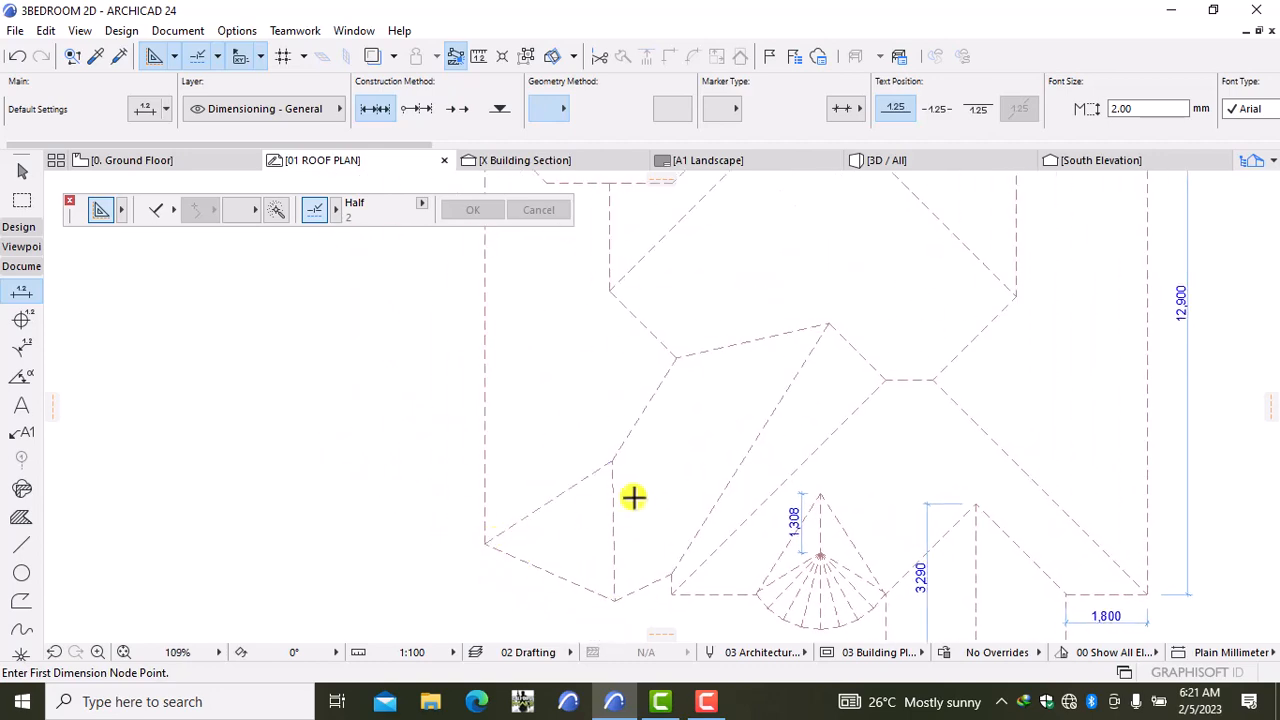
# Step: Dimension the roof's left side from its lower-left to top-left corner
pyautogui.scroll(-3, 534, 521)
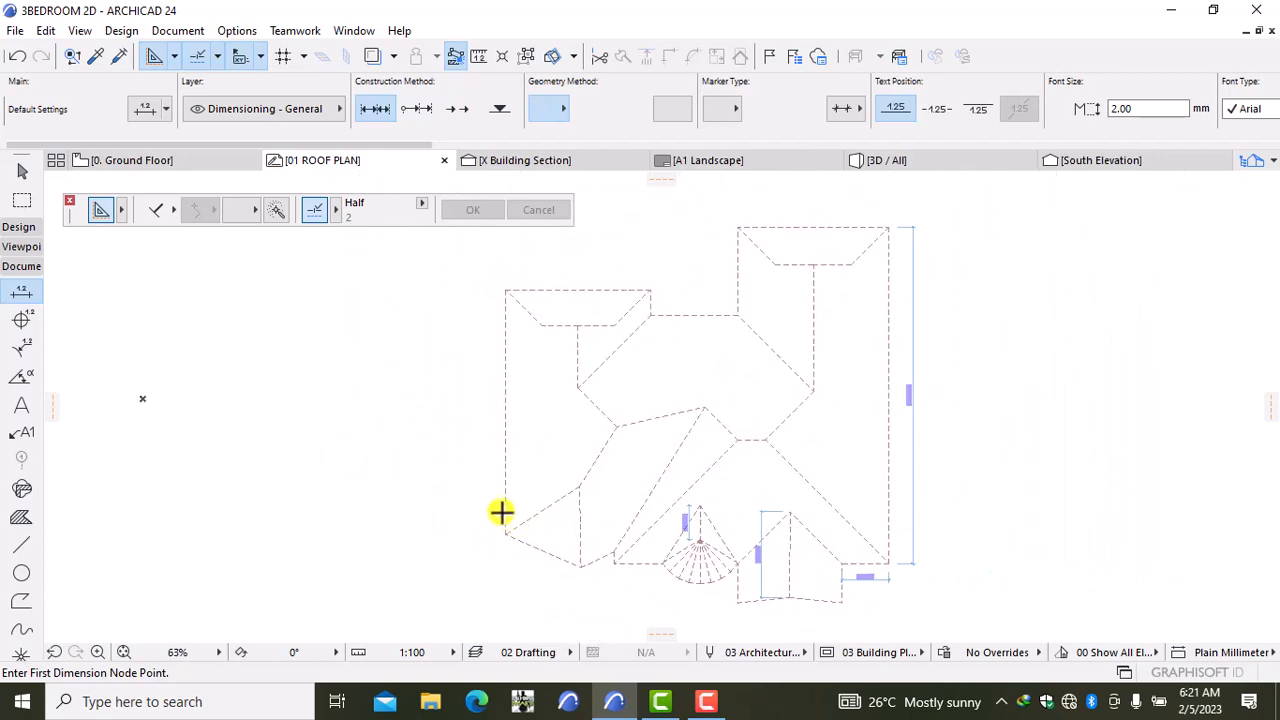
pyautogui.click(505, 535)
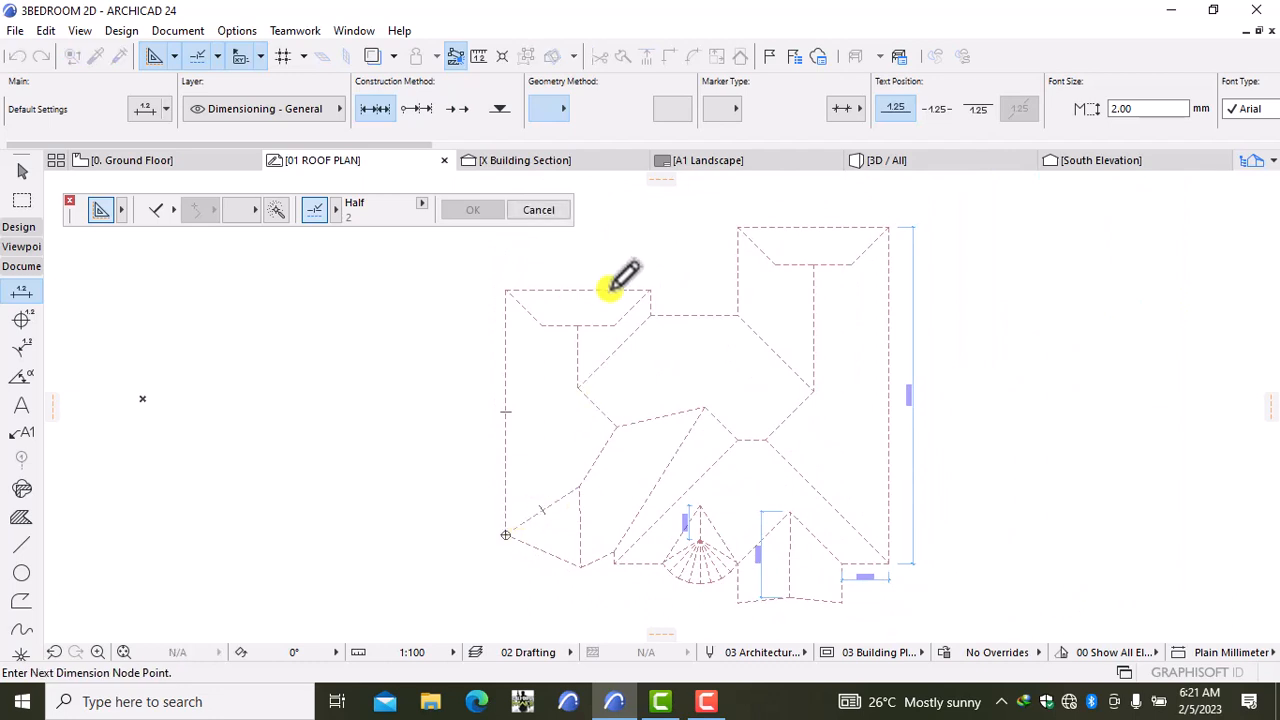
pyautogui.click(505, 290)
pyautogui.rightClick(460, 344)
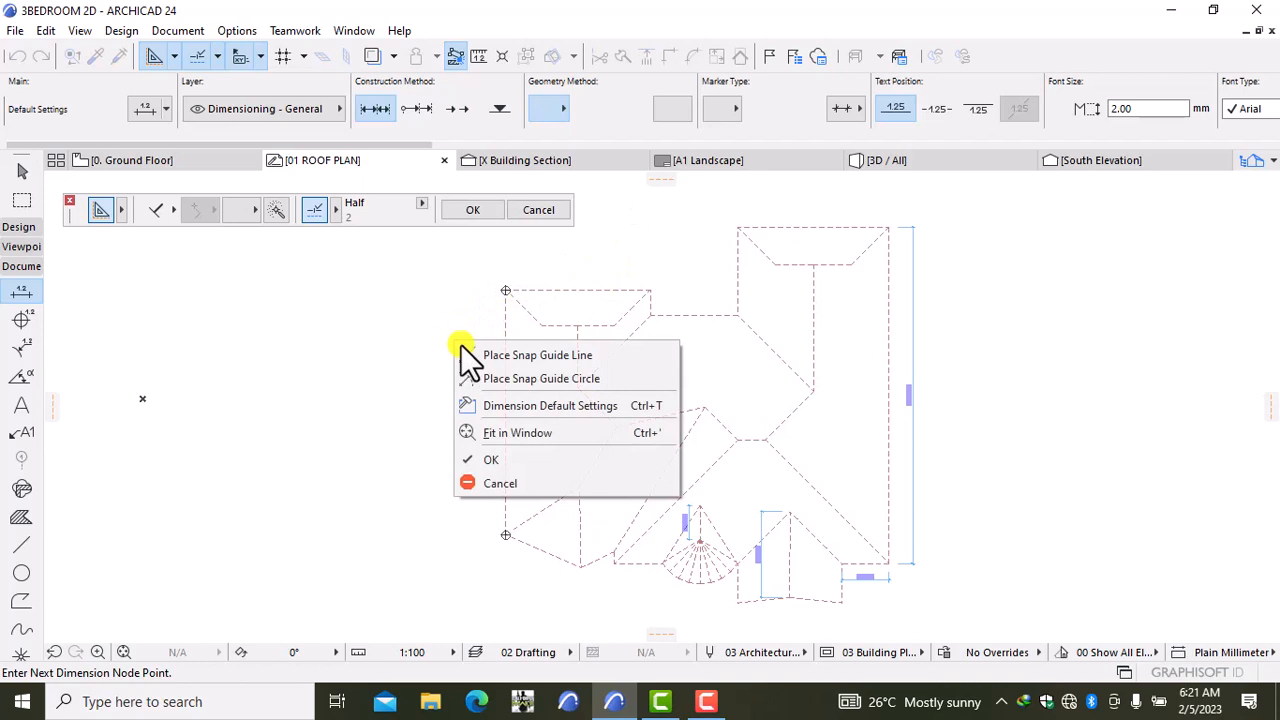
pyautogui.click(497, 448)
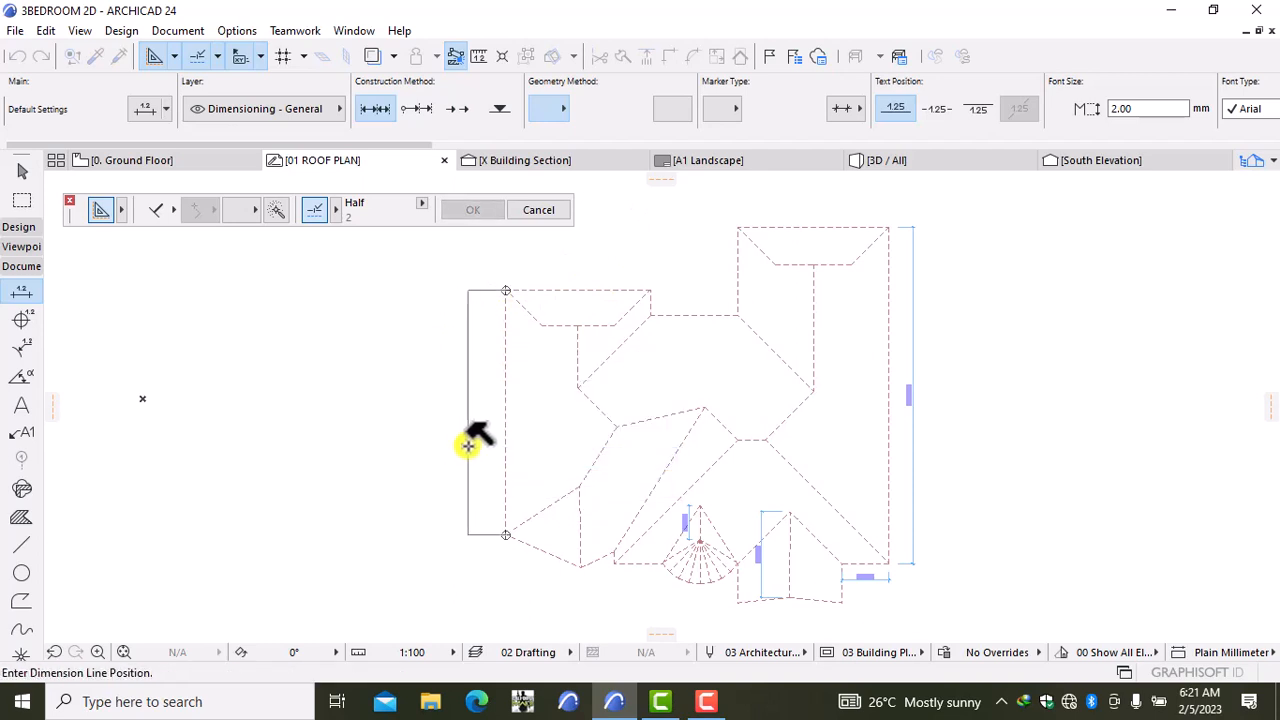
pyautogui.click(467, 440)
# Step: Dimension the top-edge widths of the left and right roof wings
pyautogui.moveTo(487, 337); pyautogui.dragTo(451, 417, button='middle')
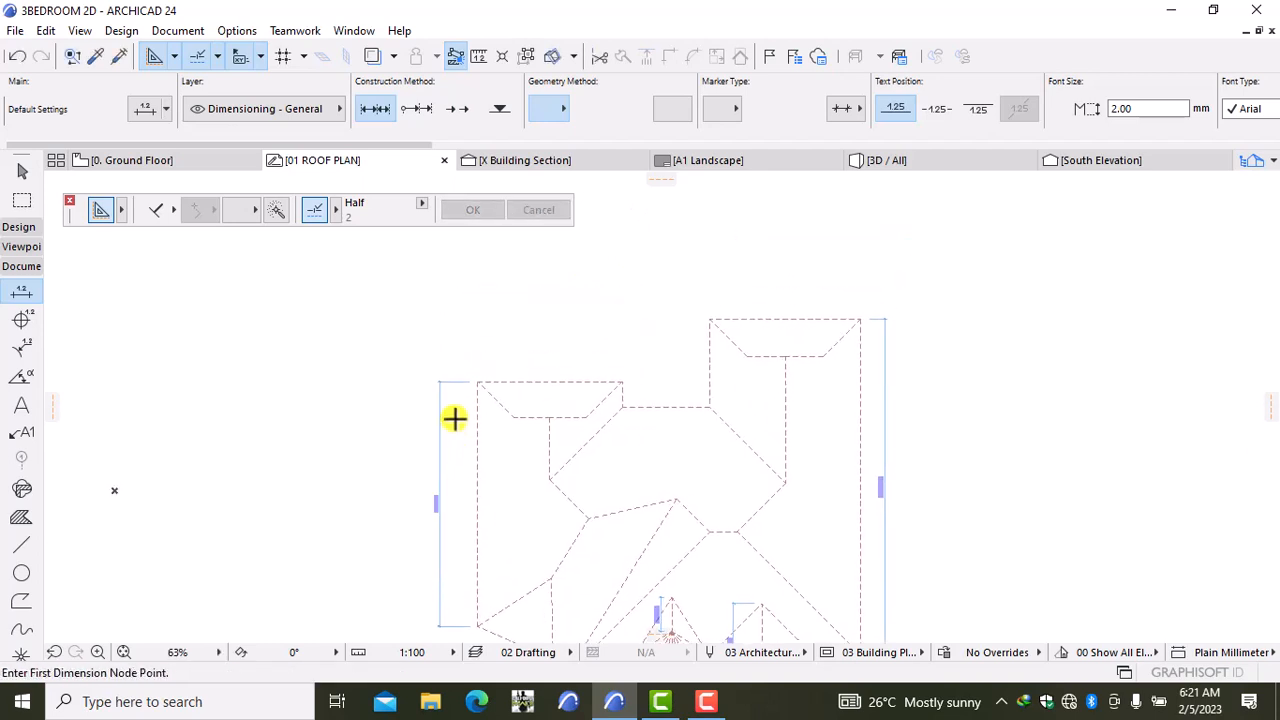
pyautogui.click(477, 381)
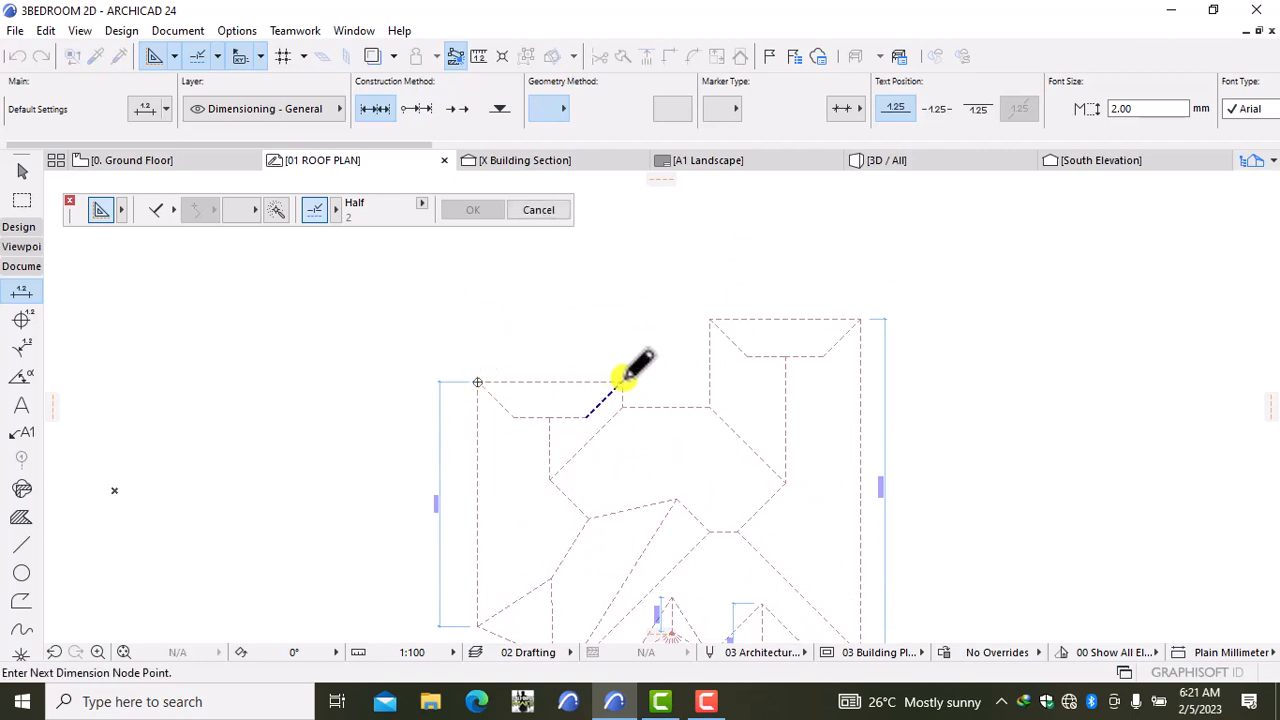
pyautogui.click(621, 381)
pyautogui.rightClick(633, 318)
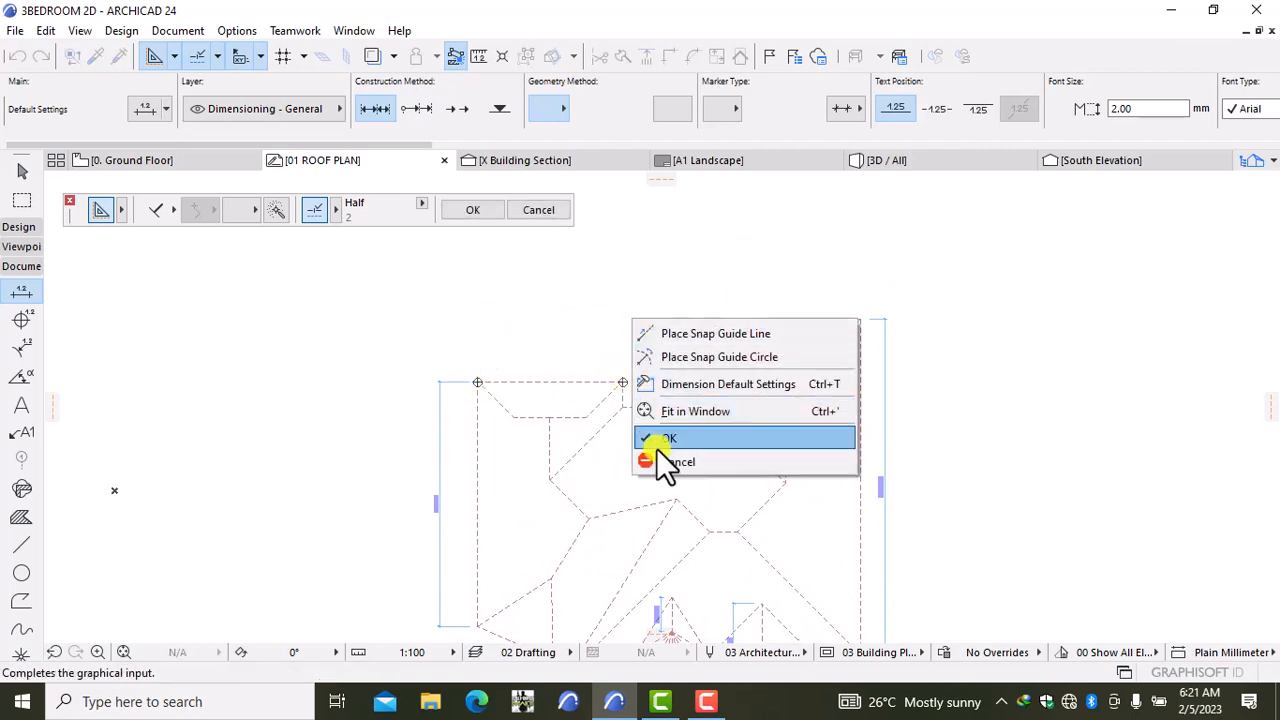
pyautogui.click(660, 440)
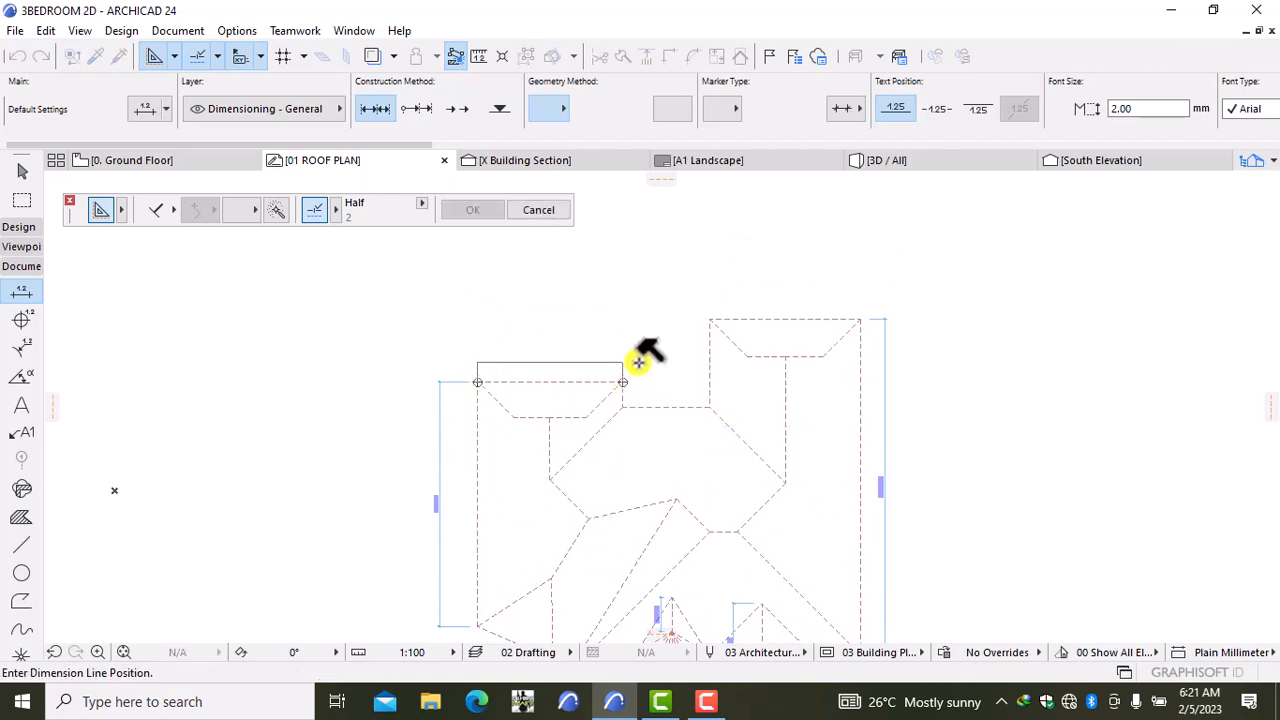
pyautogui.click(638, 362)
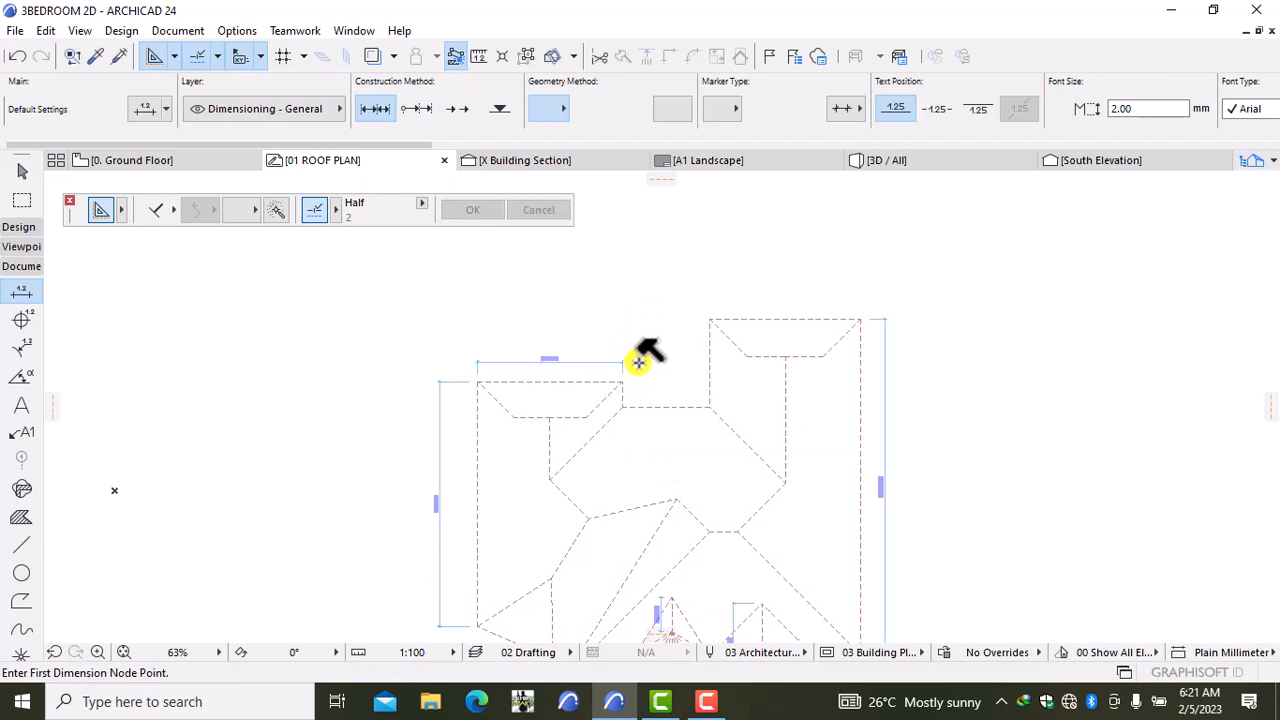
pyautogui.click(710, 319)
pyautogui.click(861, 319)
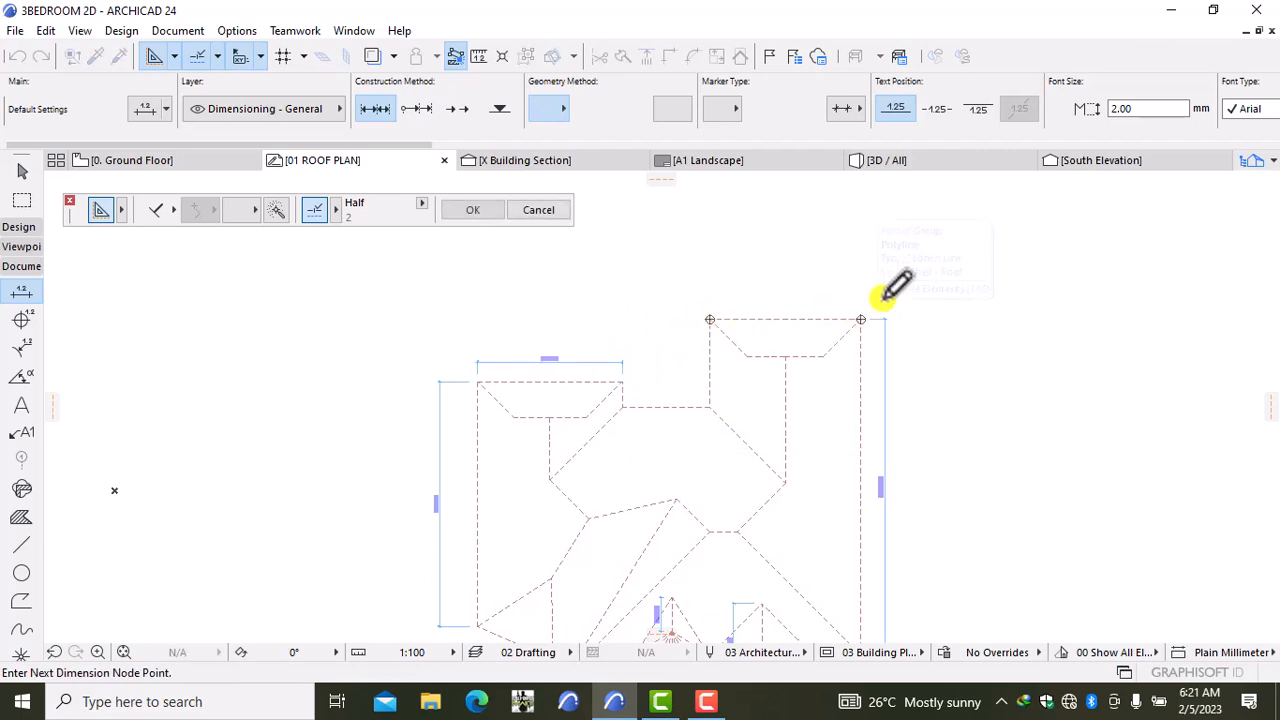
pyautogui.rightClick(898, 266)
pyautogui.click(940, 387)
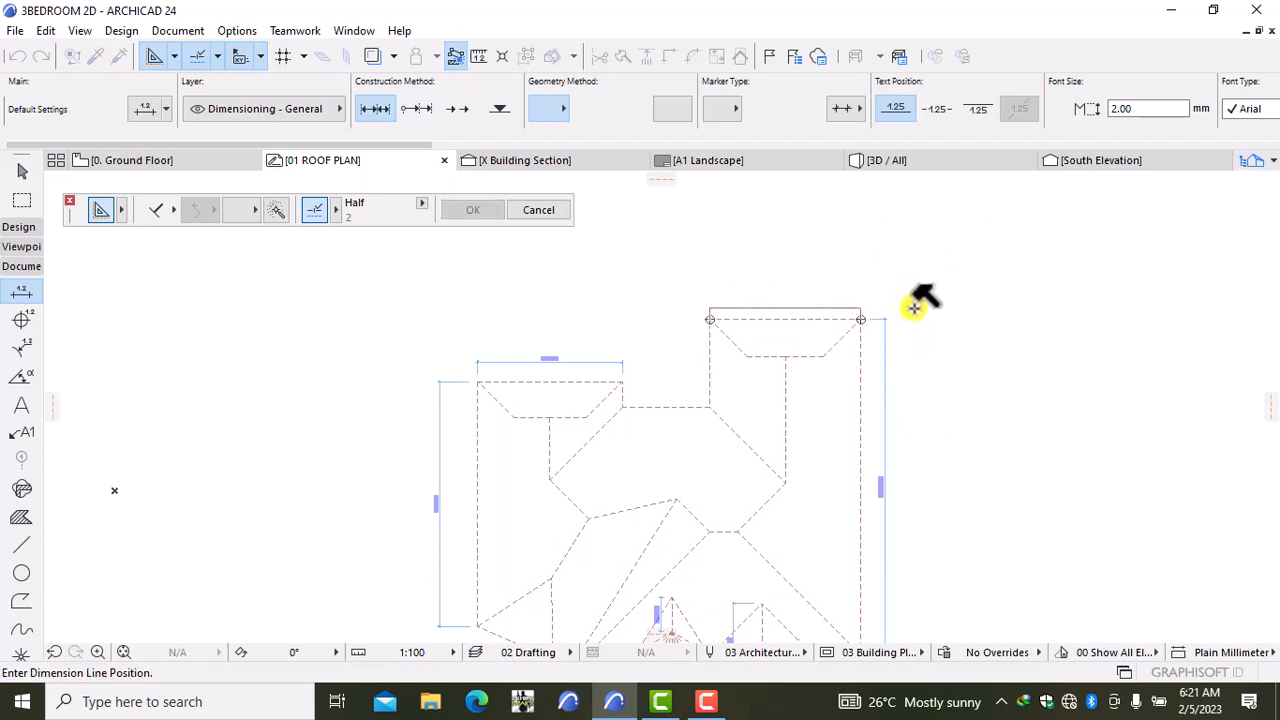
pyautogui.click(914, 308)
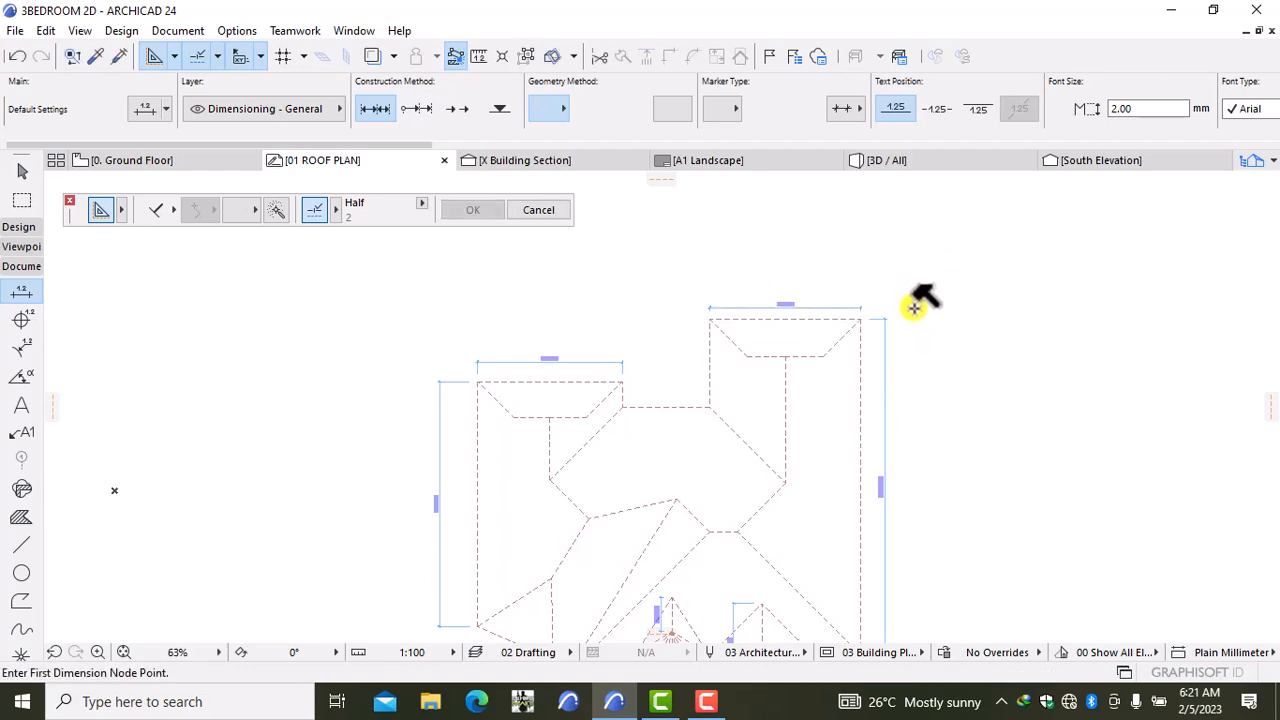
# Step: Dimension the short ridge lines of the right and left roof wings
pyautogui.click(747, 357)
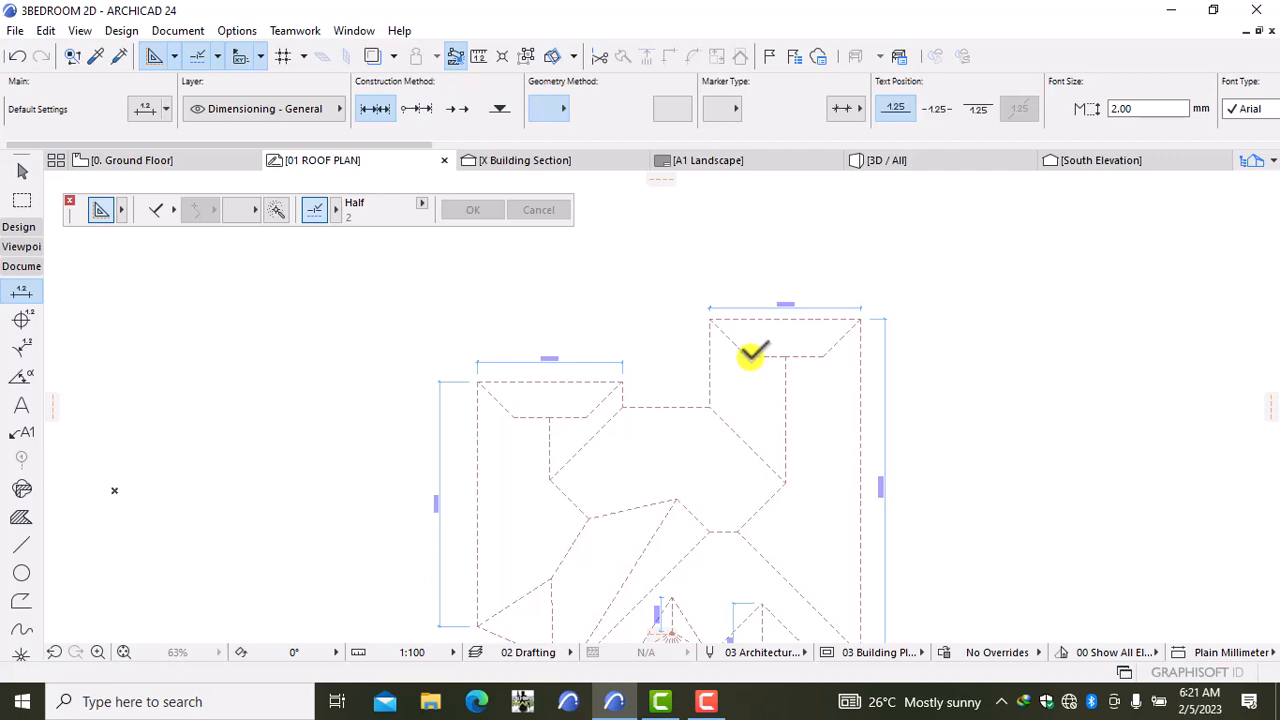
pyautogui.click(822, 357)
pyautogui.rightClick(823, 358)
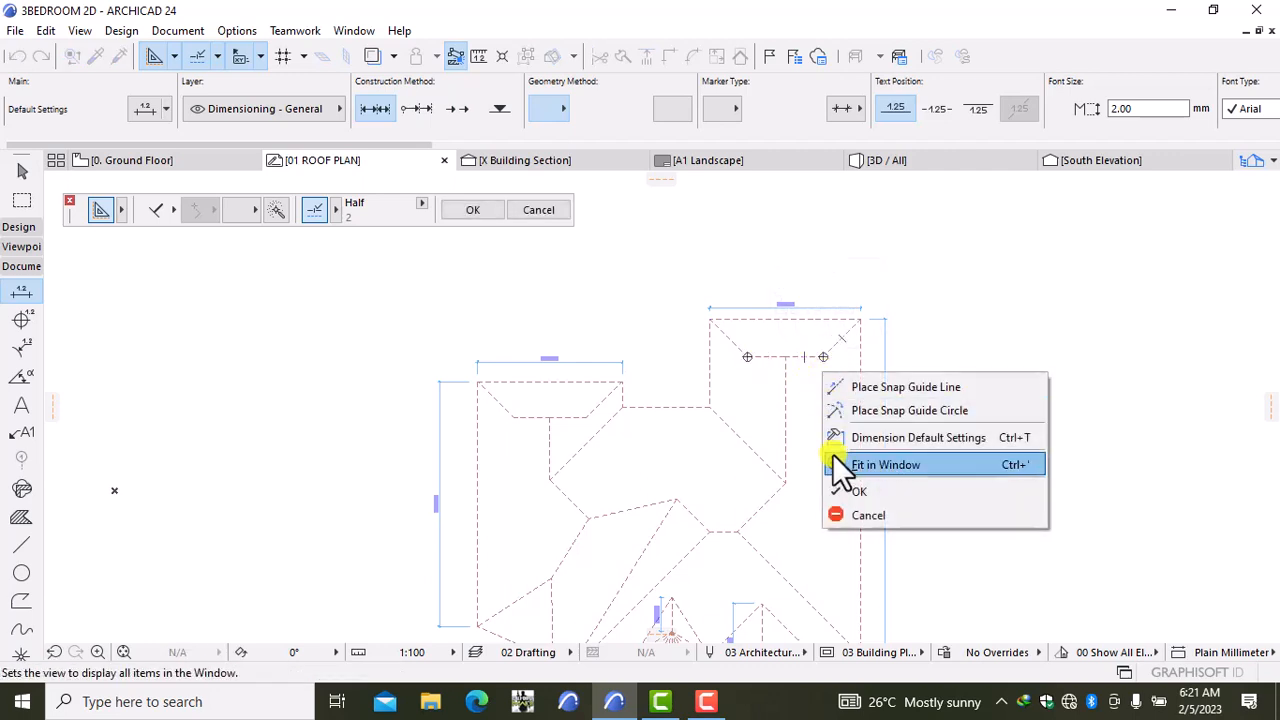
pyautogui.click(848, 490)
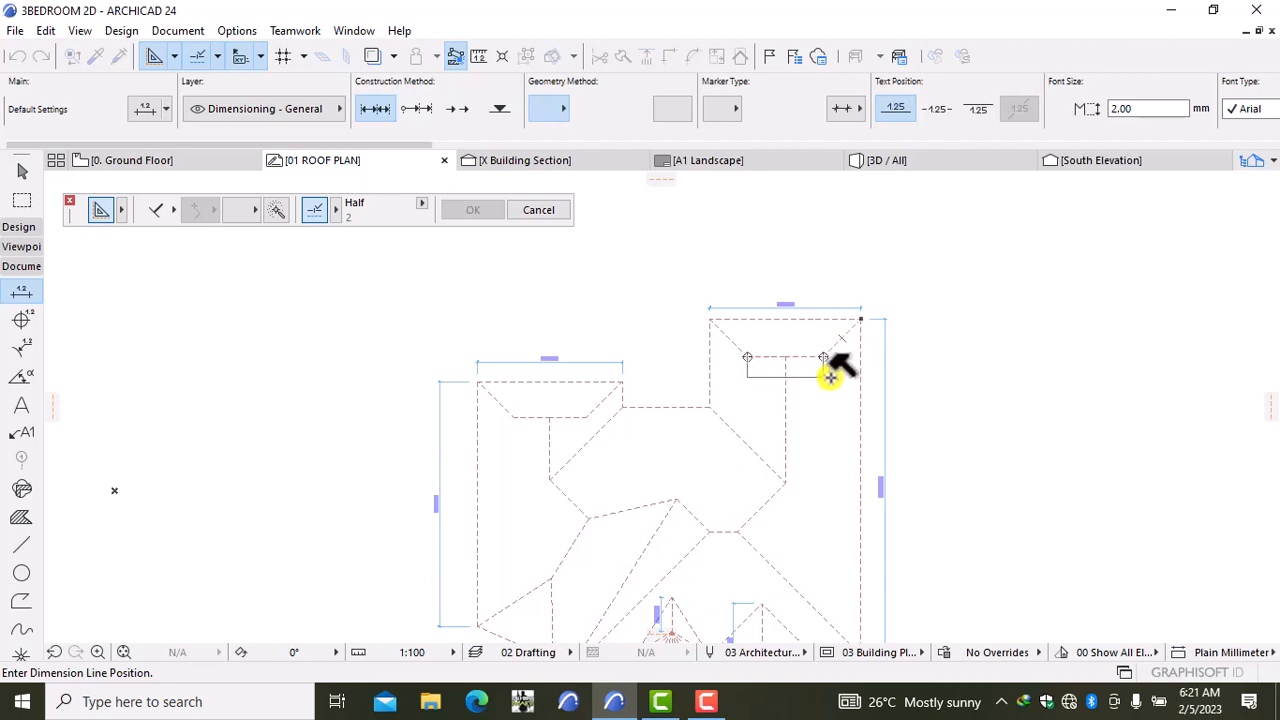
pyautogui.click(830, 375)
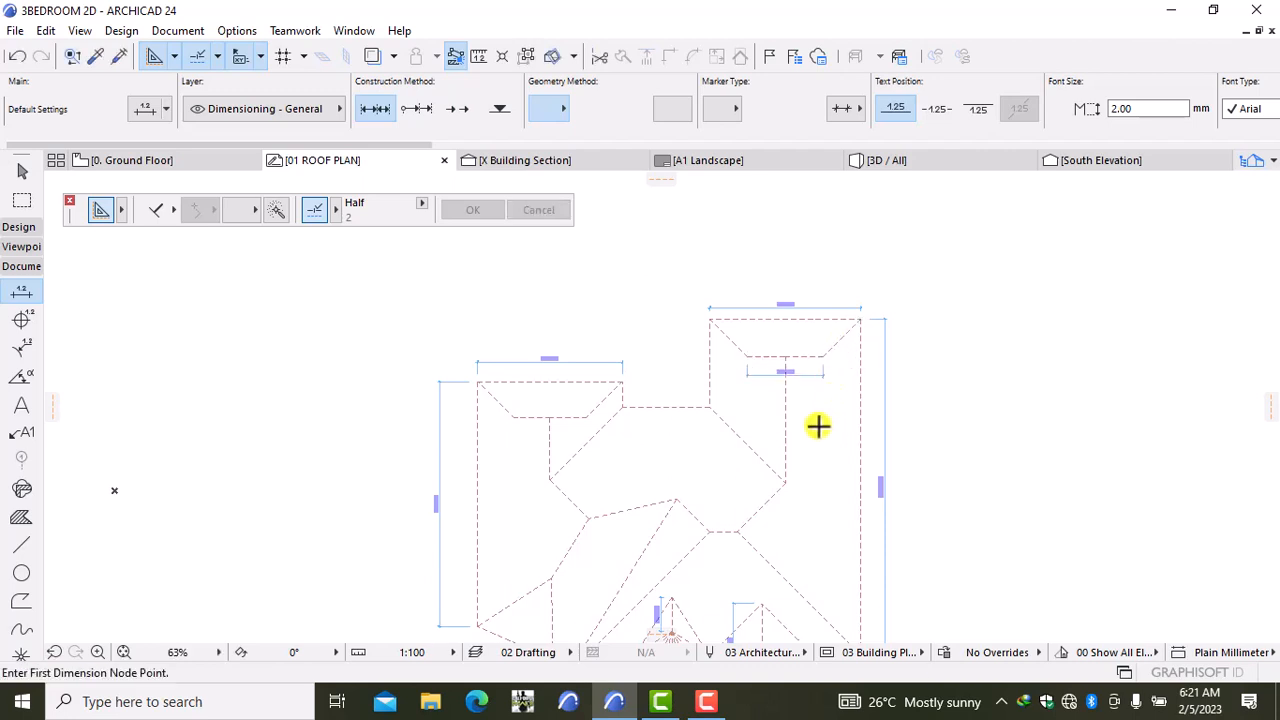
pyautogui.click(514, 418)
pyautogui.click(586, 418)
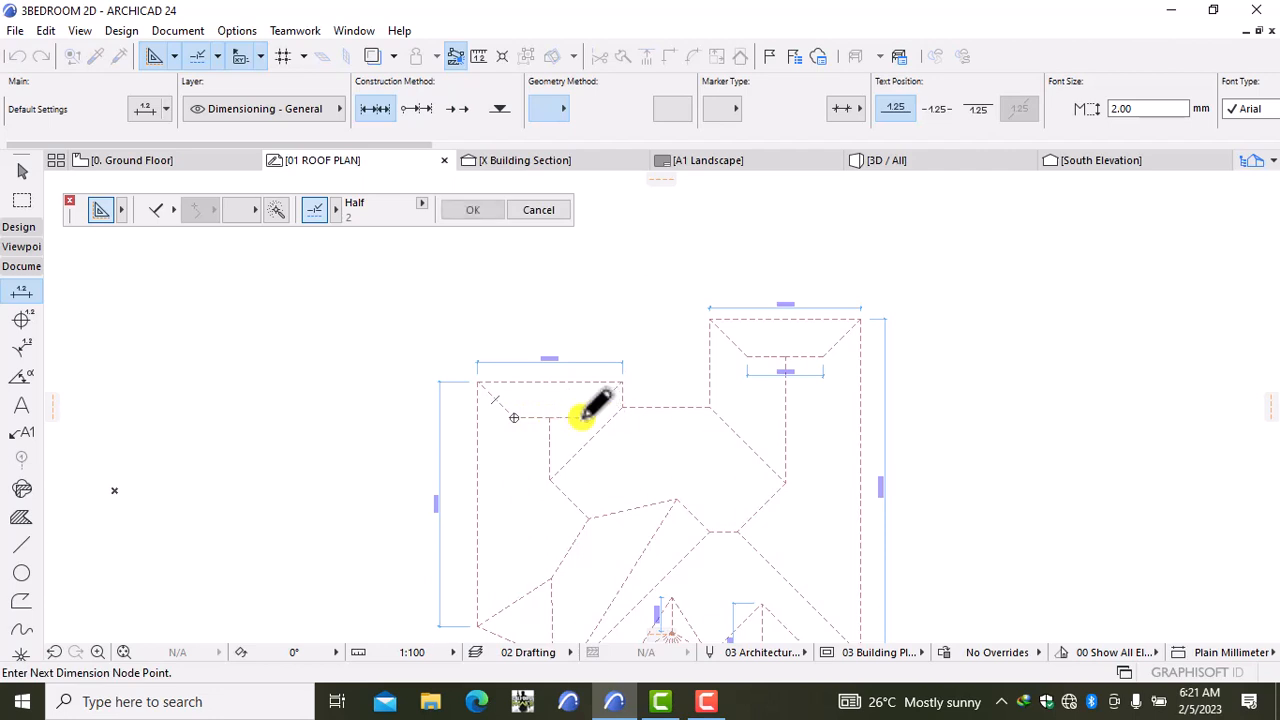
pyautogui.rightClick(350, 478)
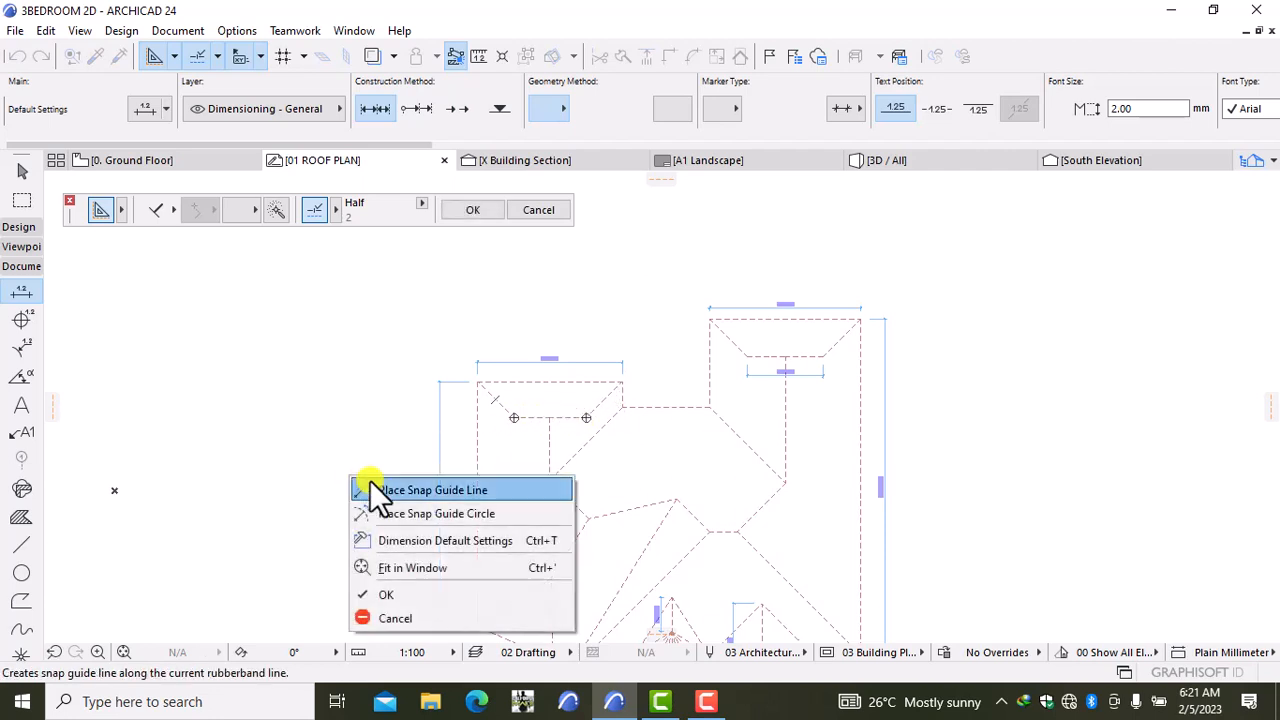
pyautogui.click(405, 594)
pyautogui.click(428, 428)
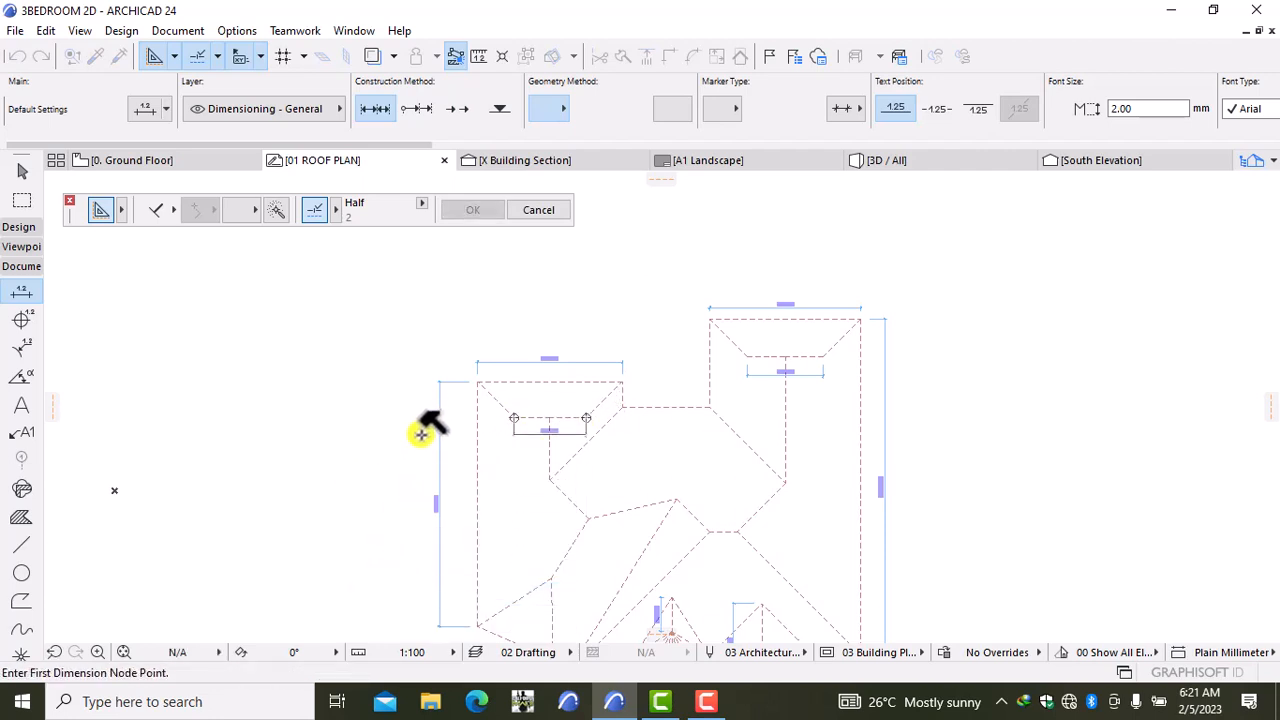
# Step: Dimension the front bay's bottom edge, placing the line below the roof
pyautogui.scroll(-3, 686, 511)
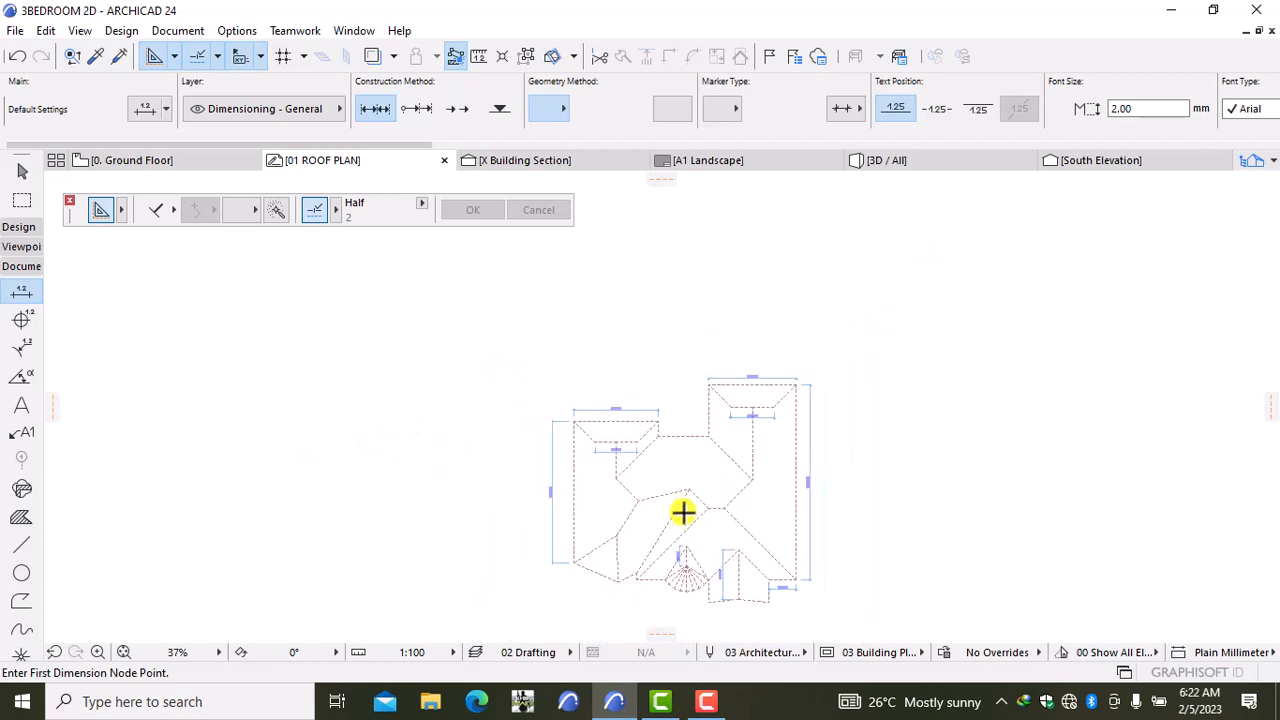
pyautogui.scroll(1, 667, 416)
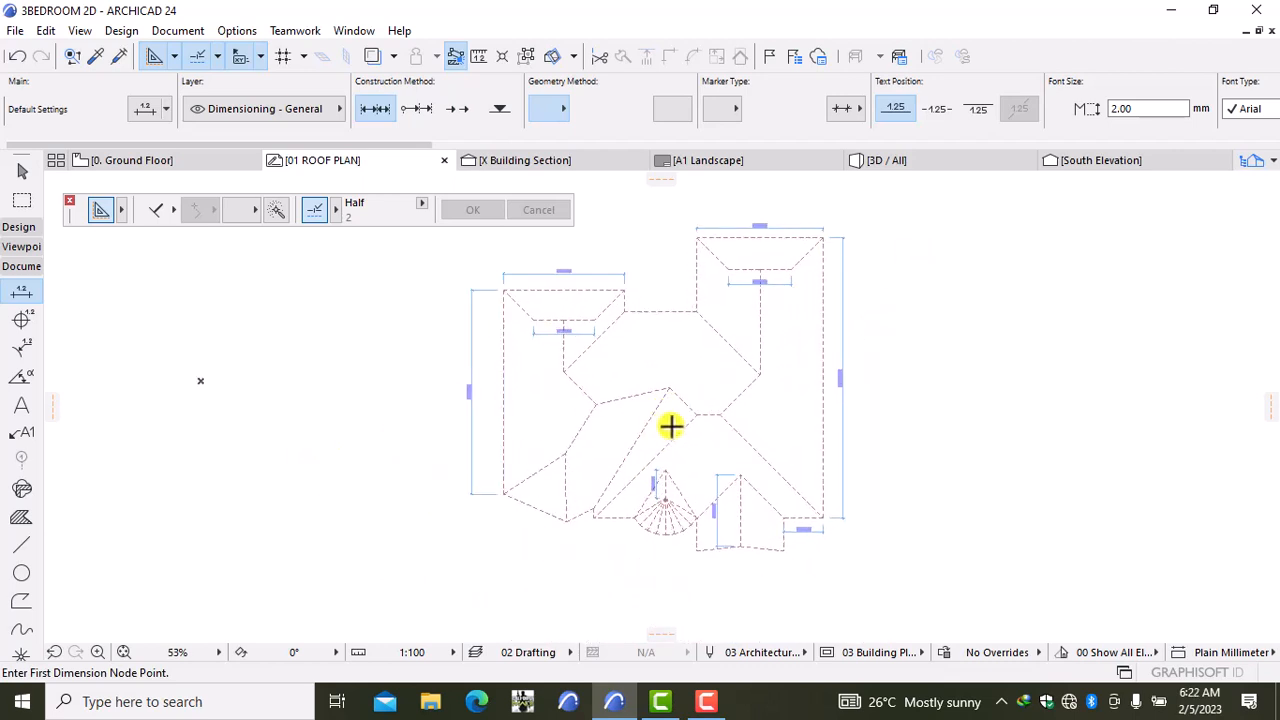
pyautogui.click(697, 549)
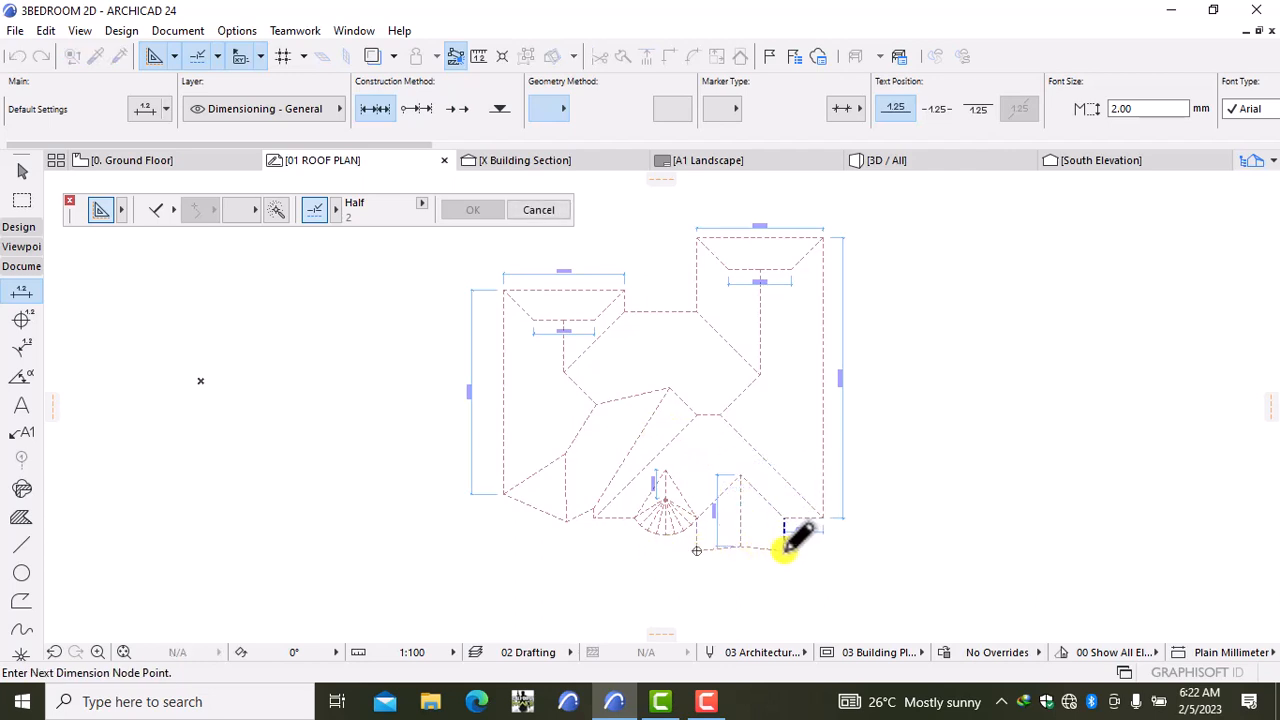
pyautogui.click(784, 549)
pyautogui.rightClick(788, 543)
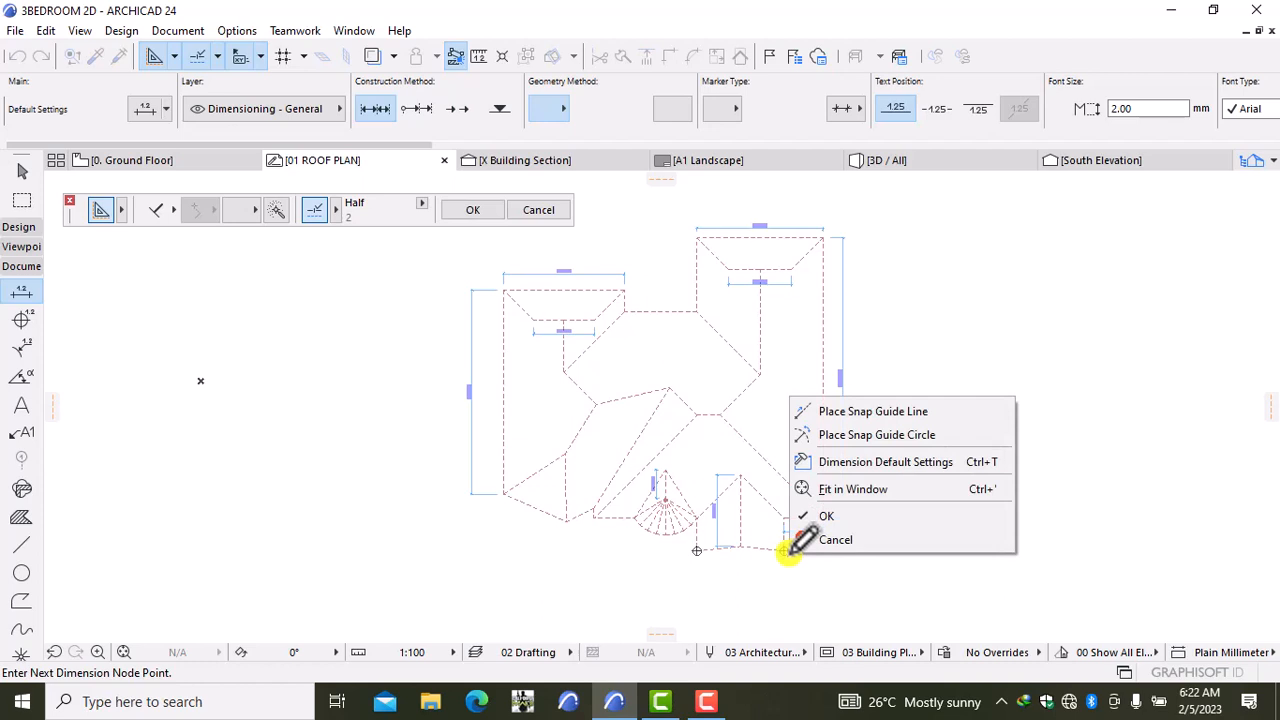
pyautogui.click(840, 518)
pyautogui.click(825, 561)
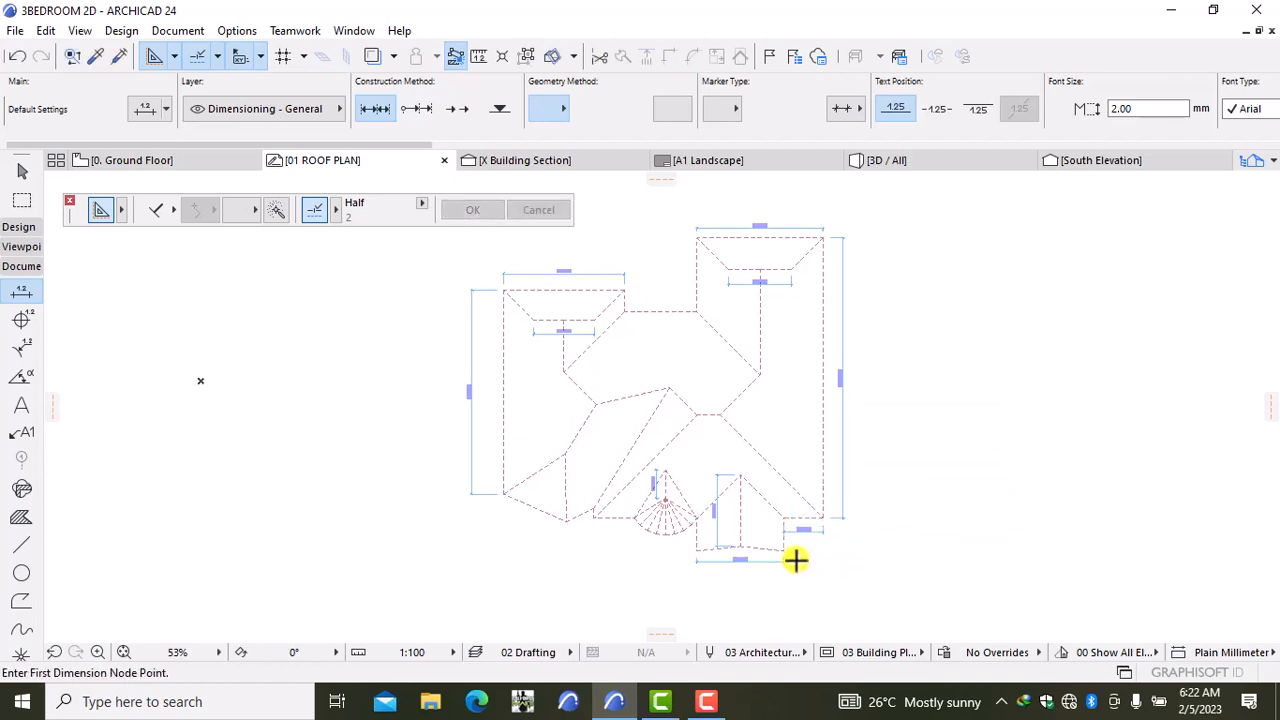
# Step: Draw two right-pointing arrowed lines as slope arrows on the right roof wing
pyautogui.click(21, 545)
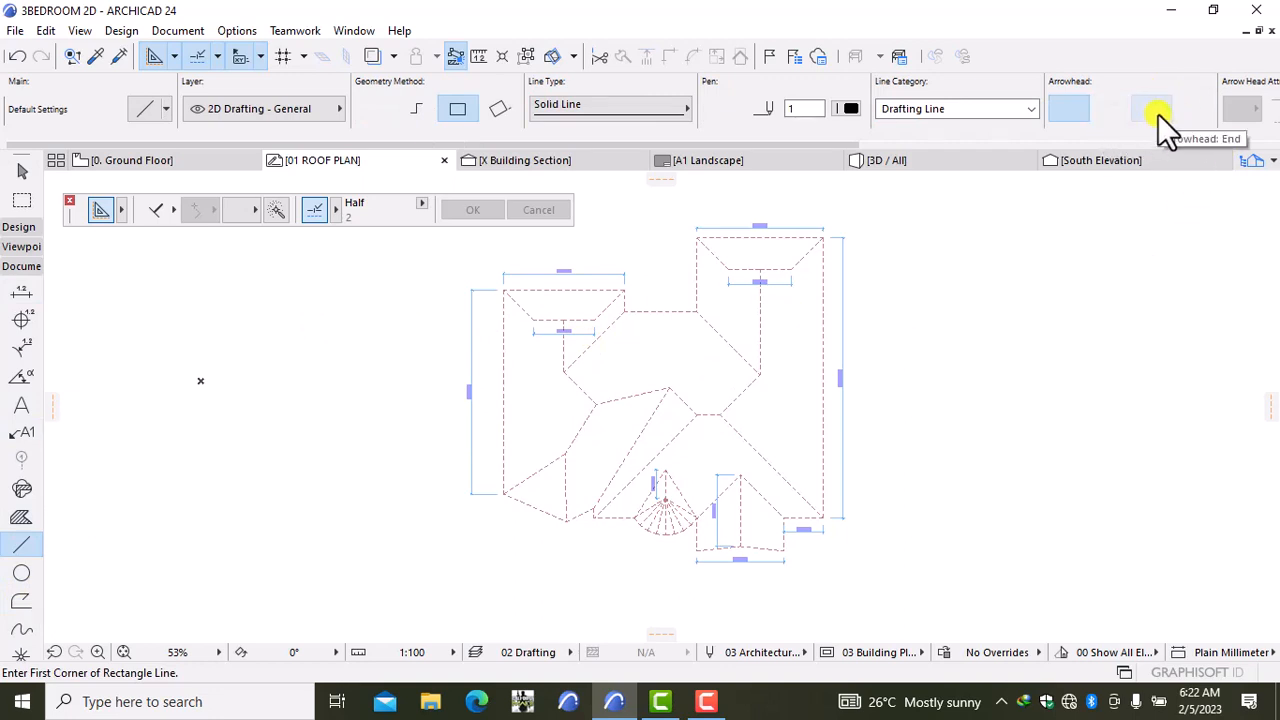
pyautogui.click(1155, 110)
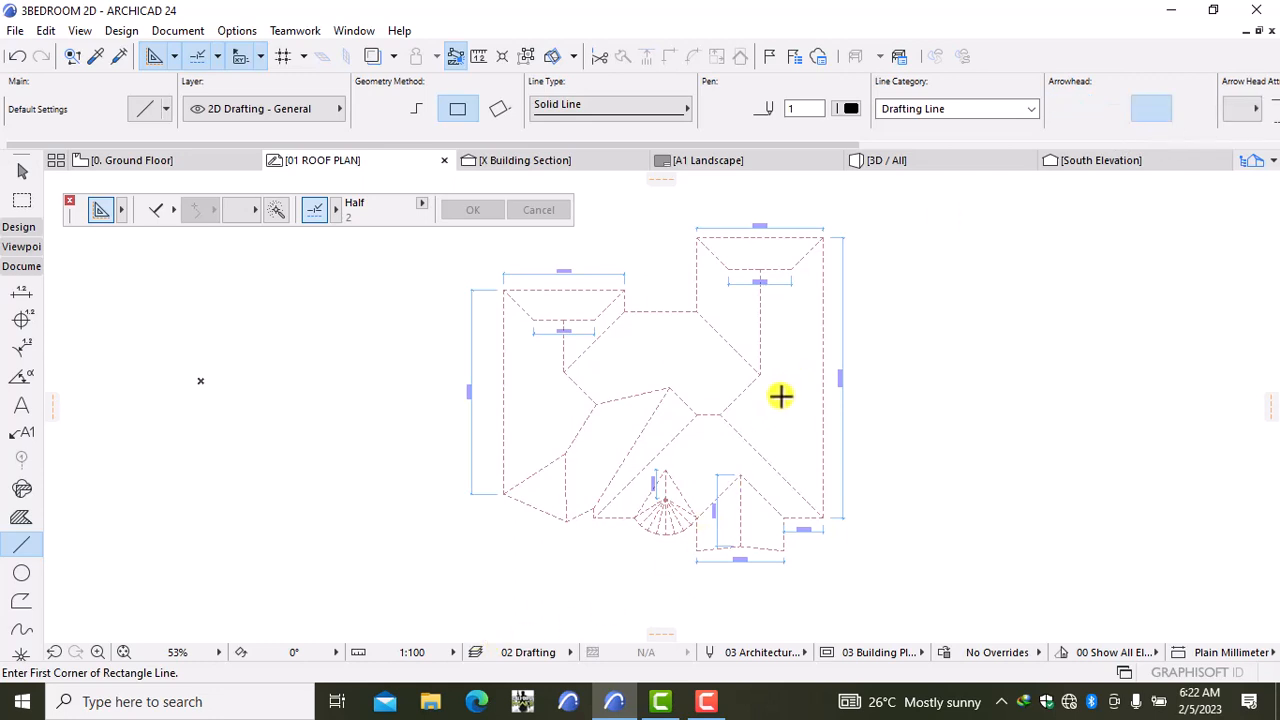
pyautogui.click(773, 347)
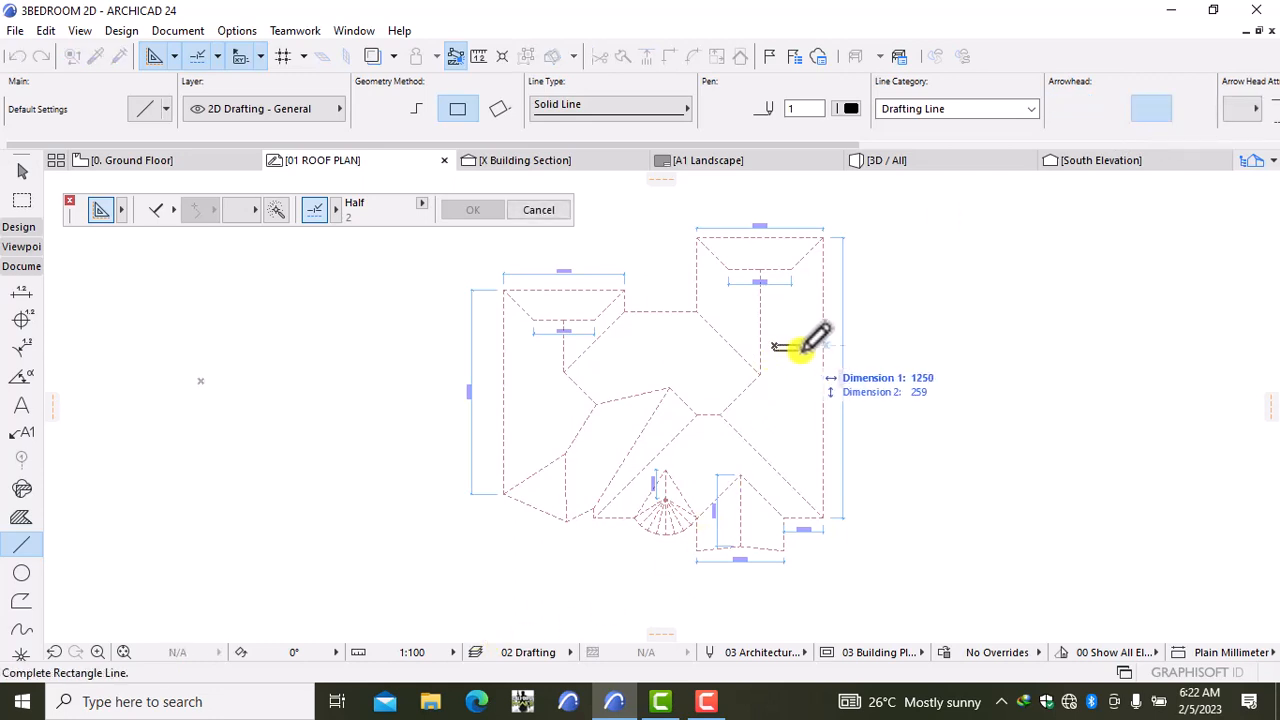
pyautogui.click(404, 104)
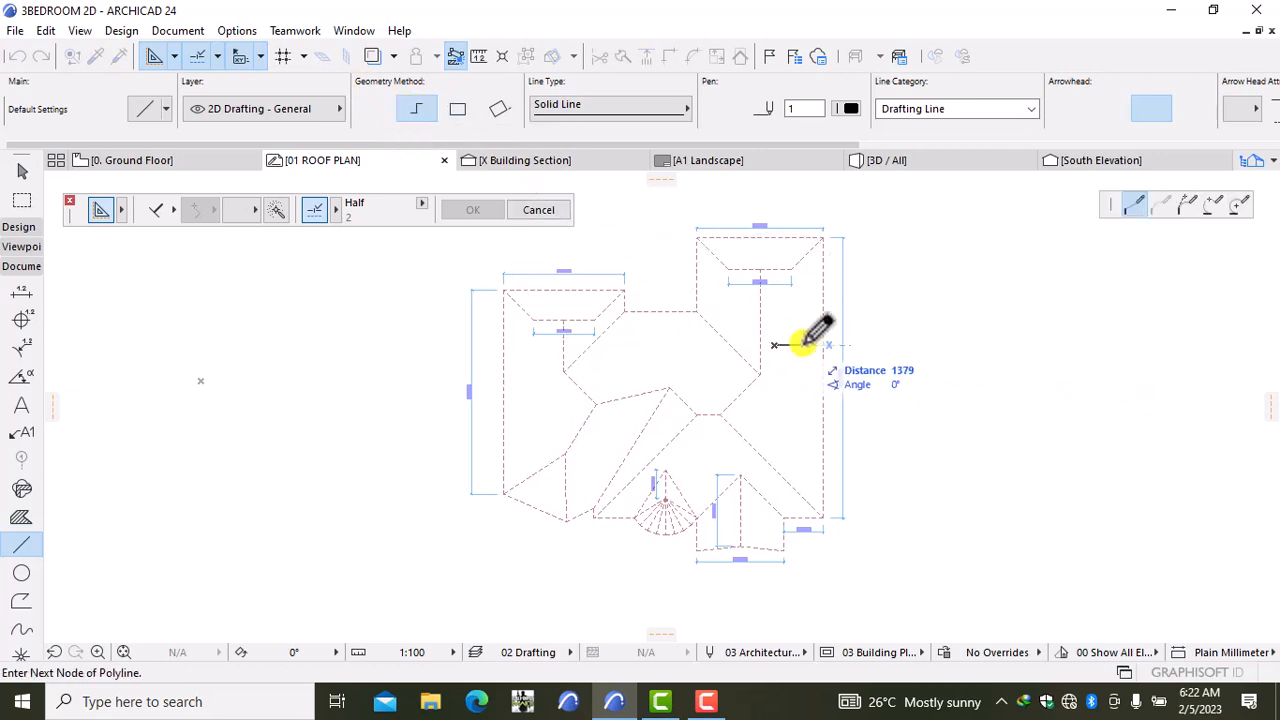
pyautogui.doubleClick(803, 345)
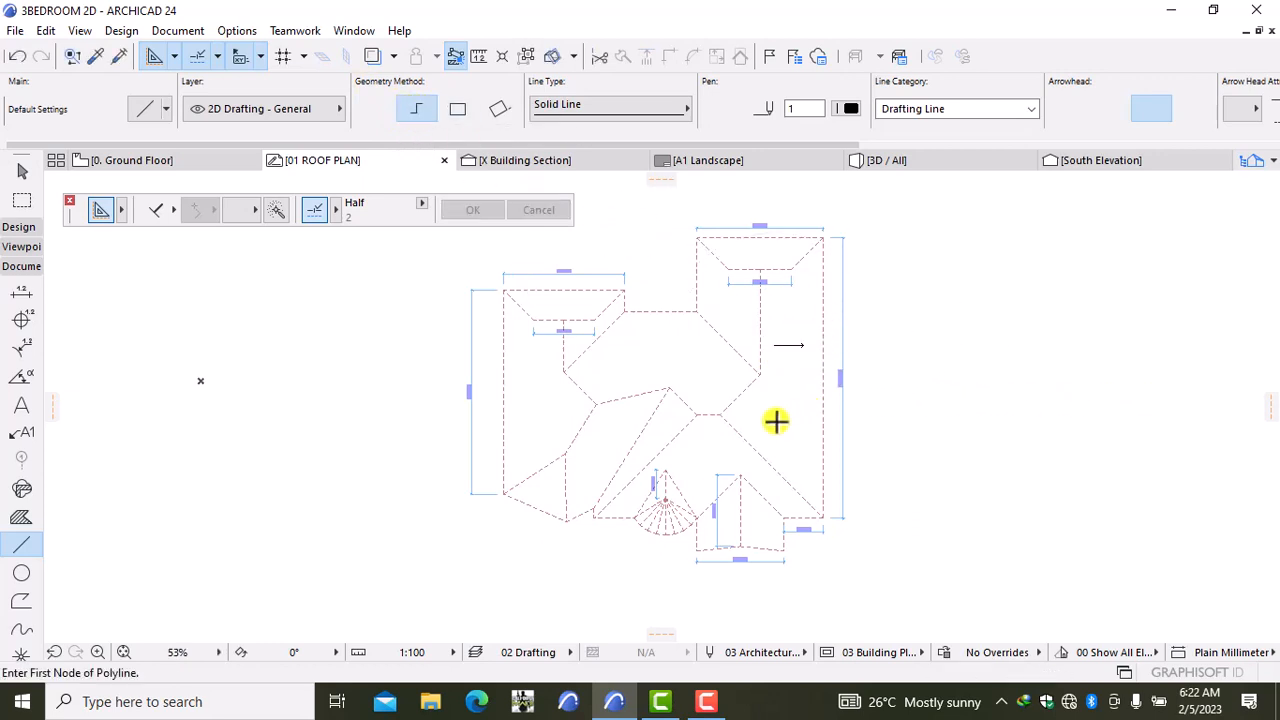
pyautogui.click(766, 408)
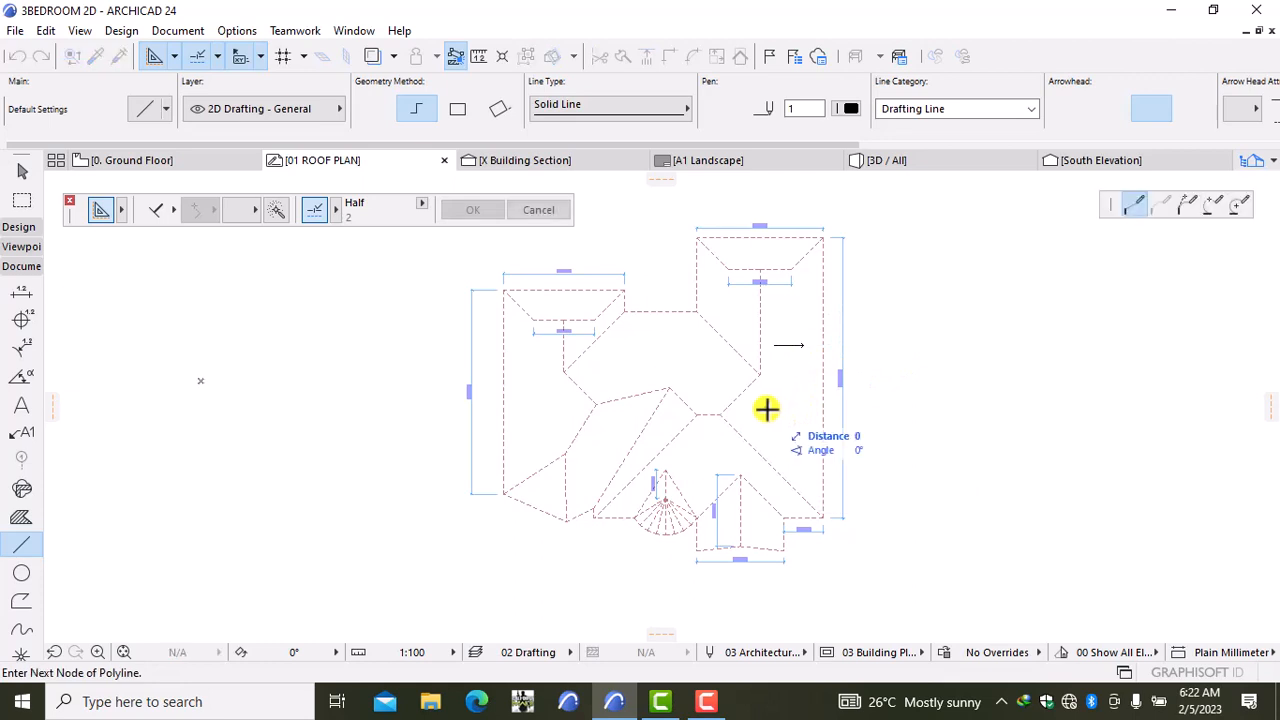
pyautogui.doubleClick(802, 408)
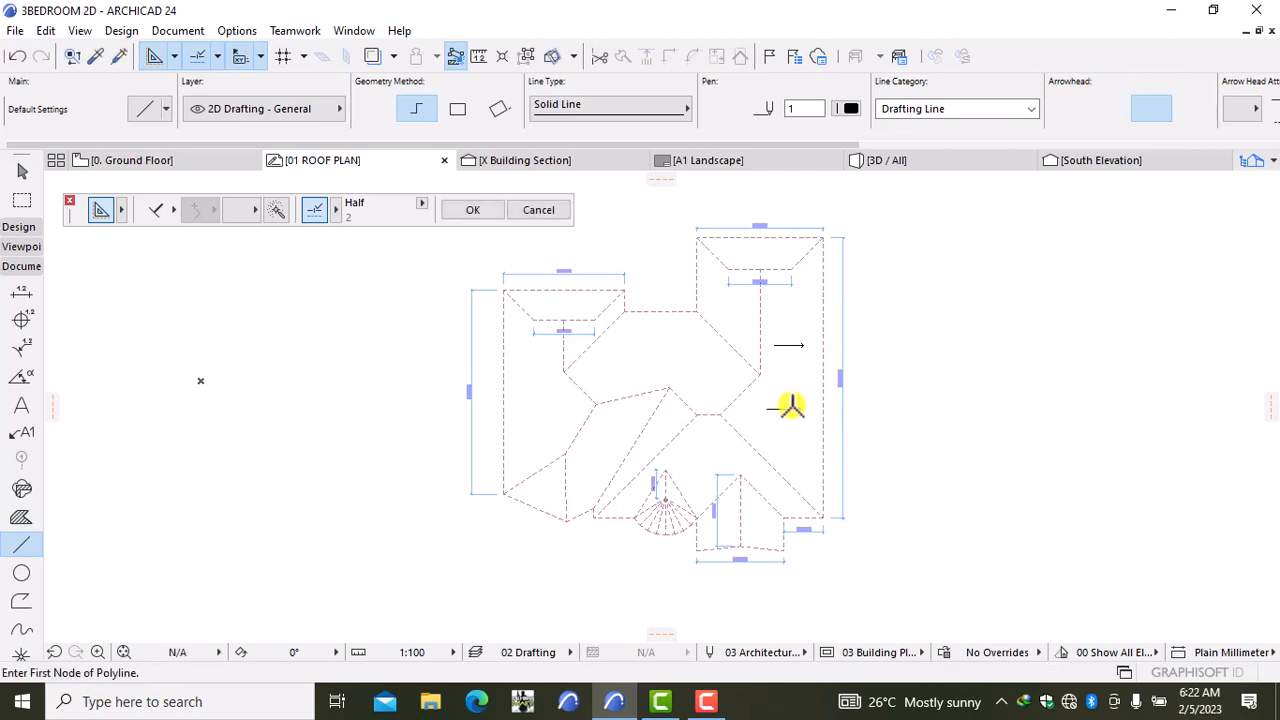
# Step: Draw two left-pointing arrows on the left wing and a downward arrow on the lower-left slope
pyautogui.click(565, 415)
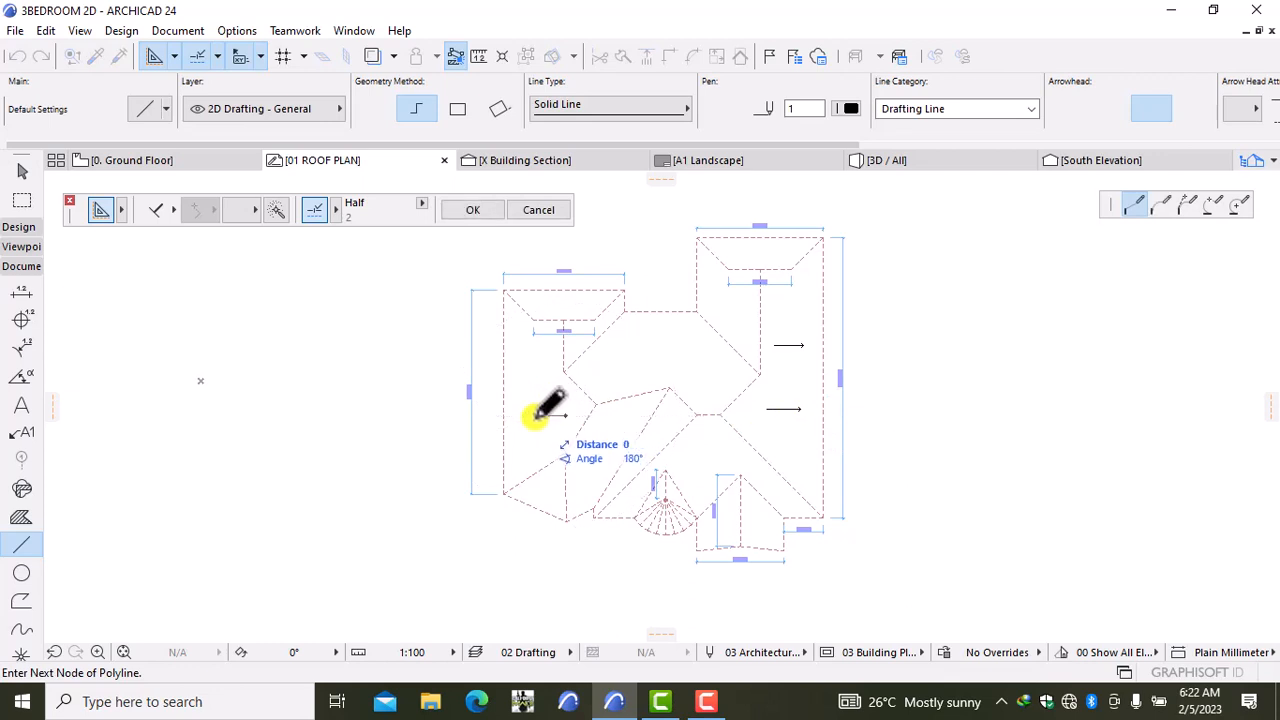
pyautogui.doubleClick(536, 415)
pyautogui.click(547, 372)
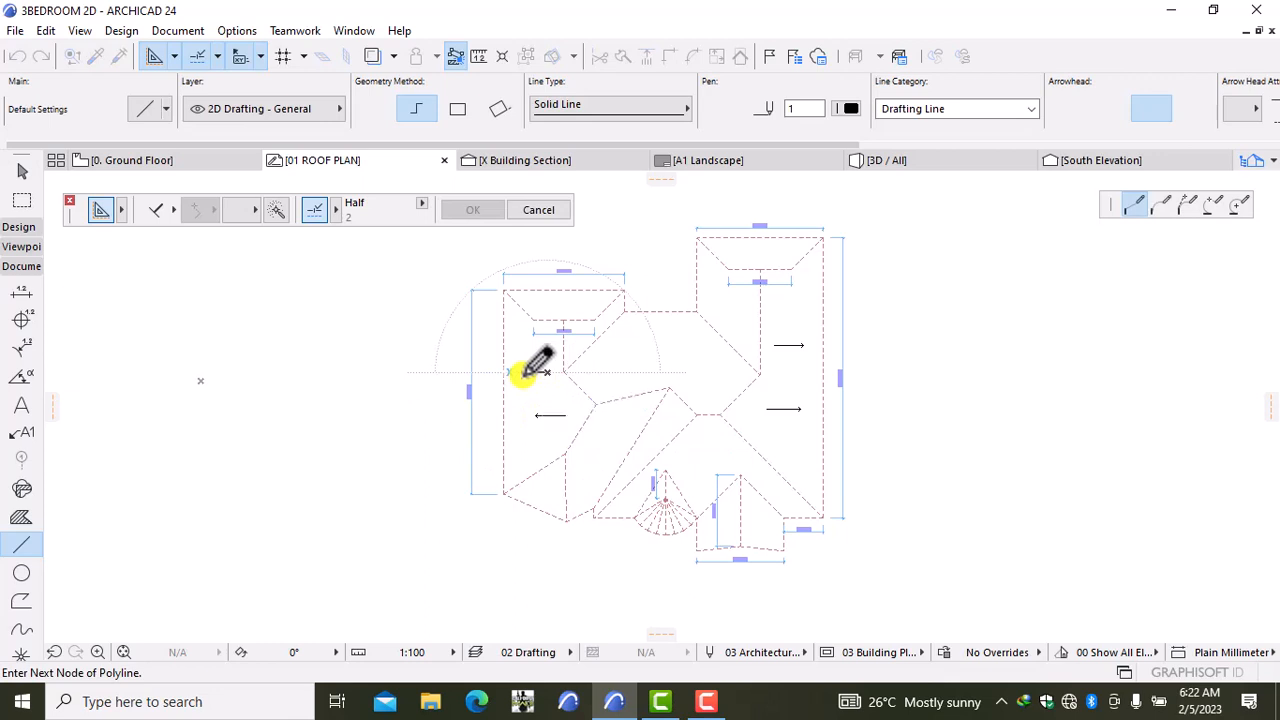
pyautogui.doubleClick(523, 372)
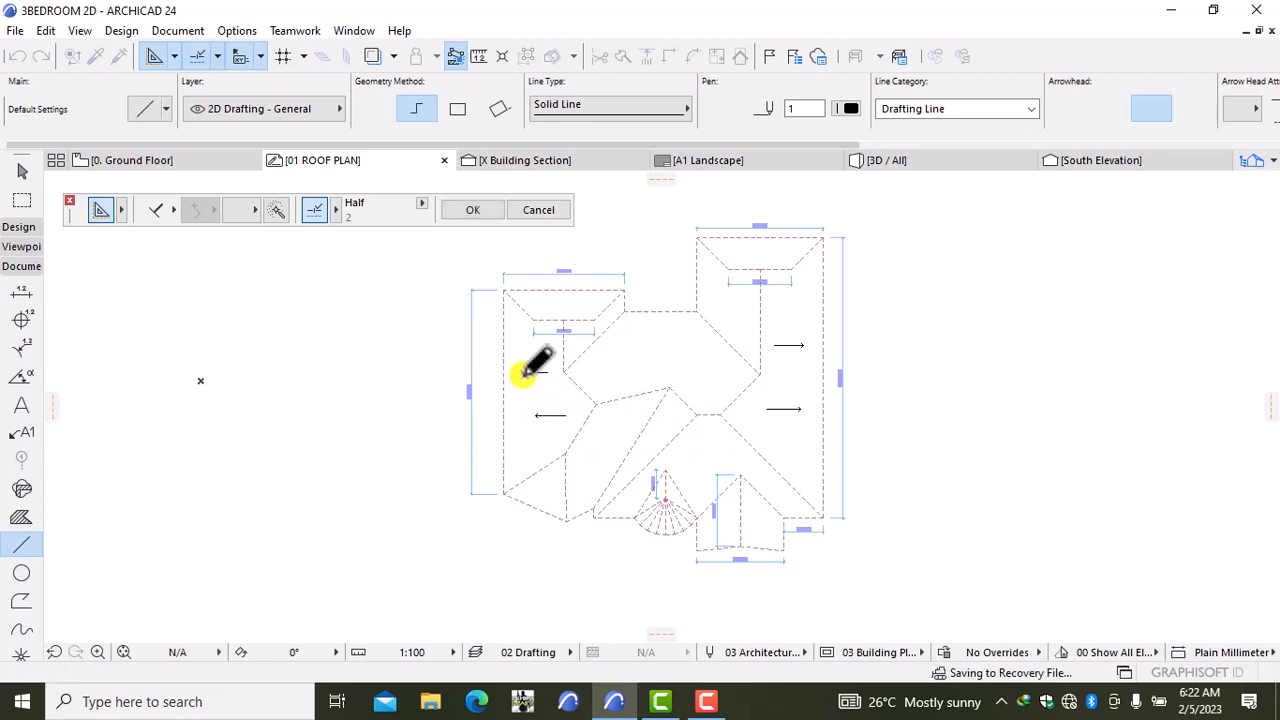
pyautogui.click(550, 475)
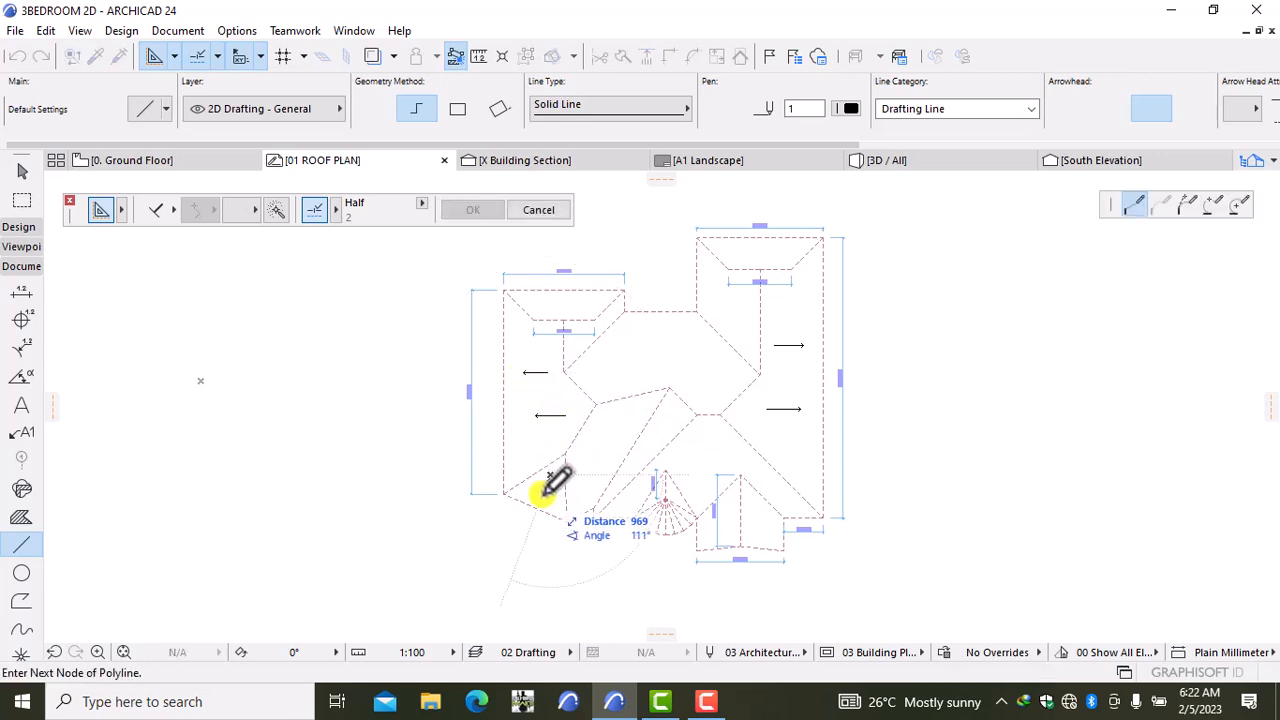
pyautogui.scroll(3, 556, 478)
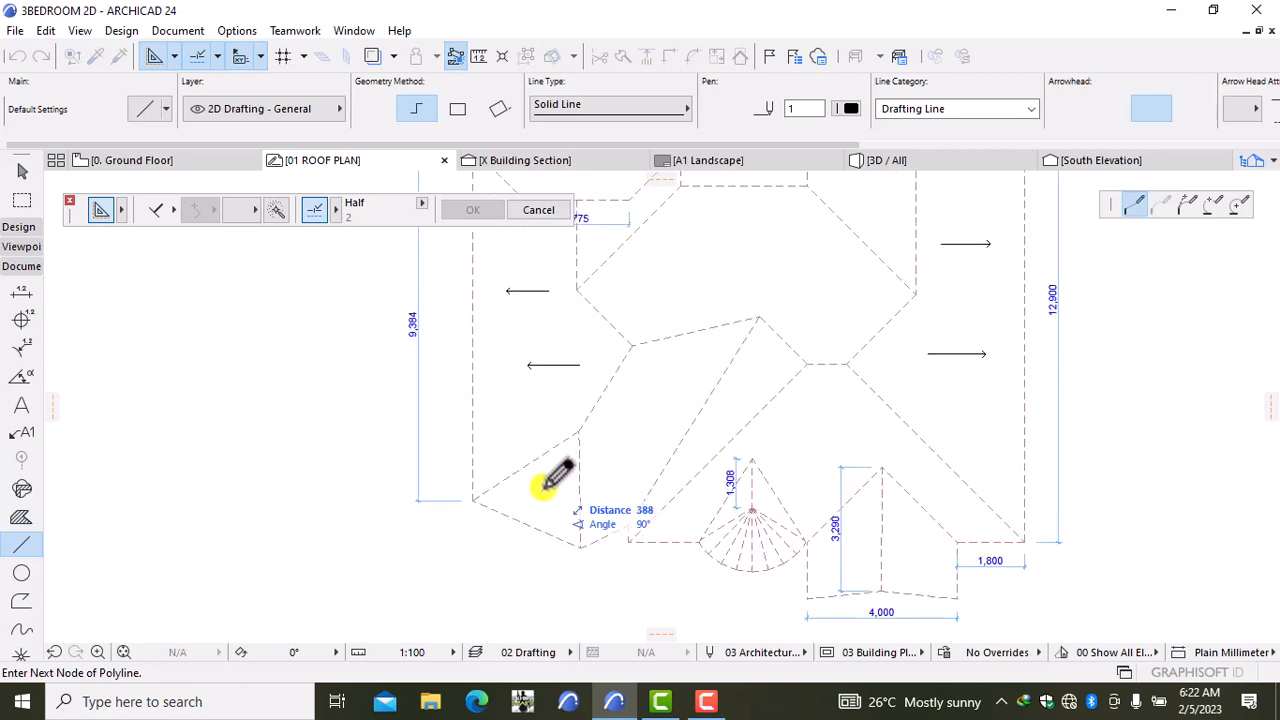
pyautogui.doubleClick(546, 491)
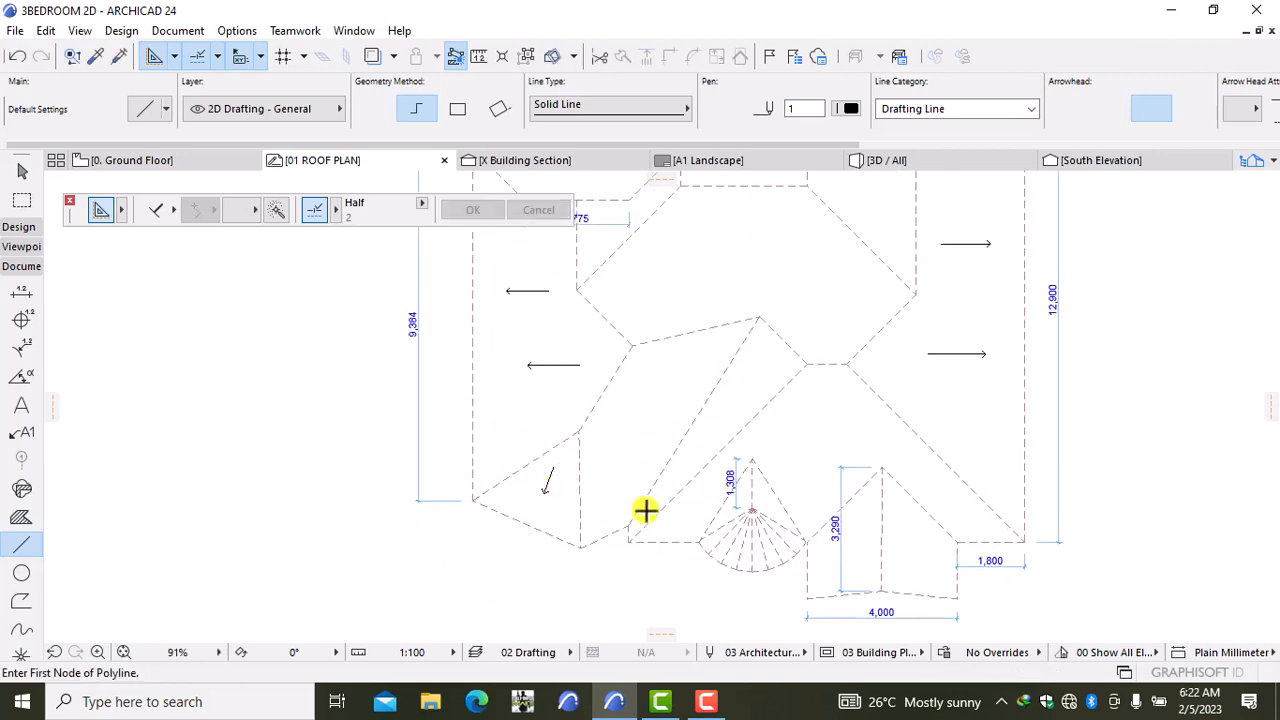
# Step: Add a right-pointing arrow on the front bay roof and a left-pointing one on the front gable
pyautogui.click(896, 533)
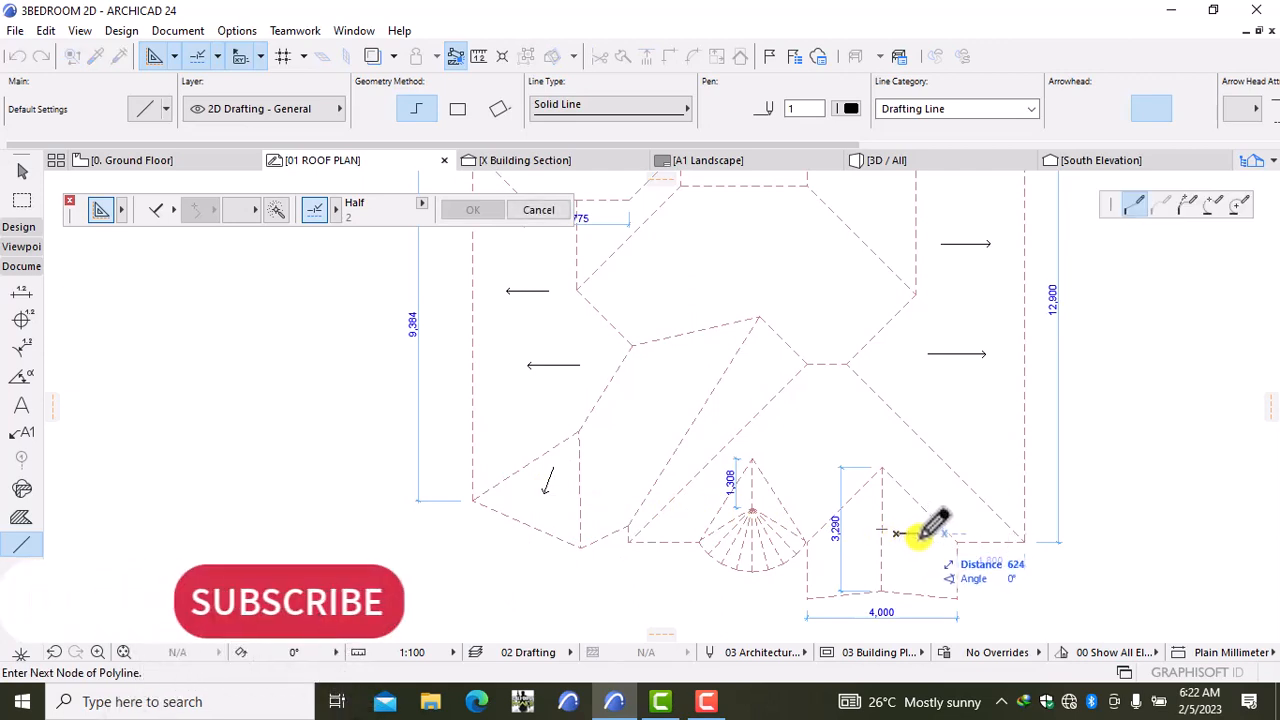
pyautogui.doubleClick(918, 534)
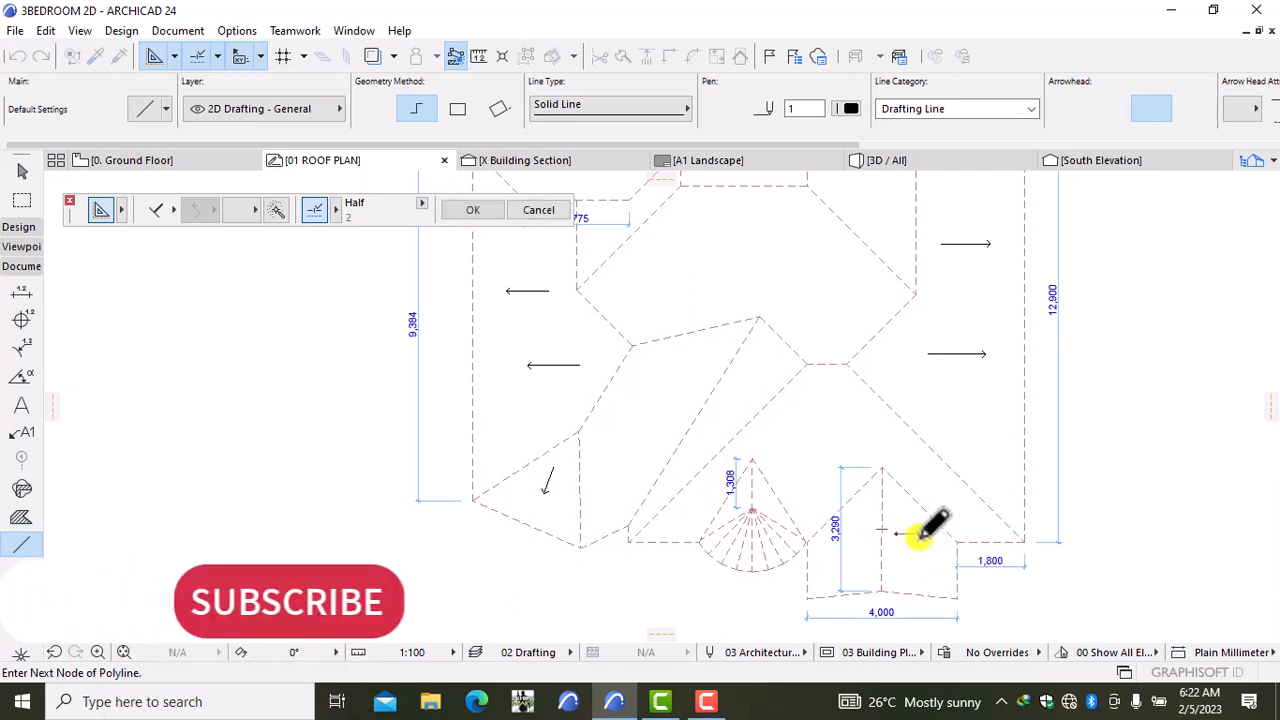
pyautogui.click(858, 536)
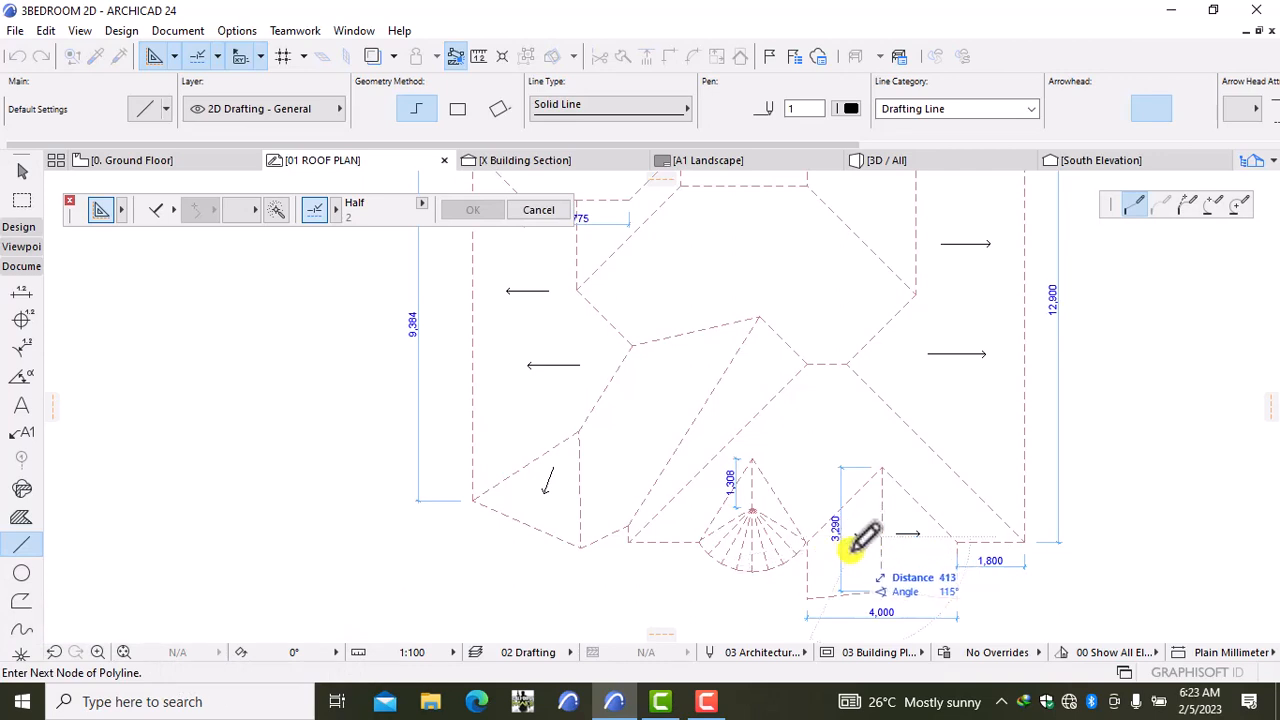
pyautogui.press('Escape')
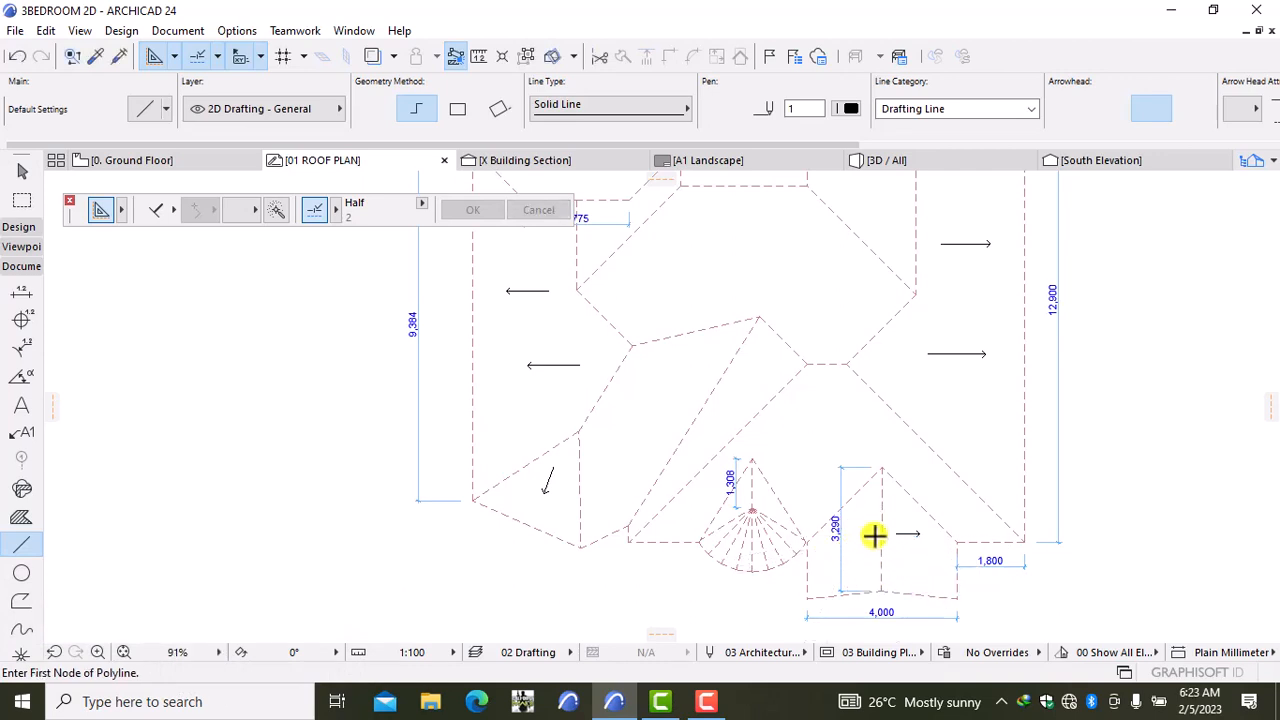
pyautogui.click(874, 536)
pyautogui.doubleClick(849, 536)
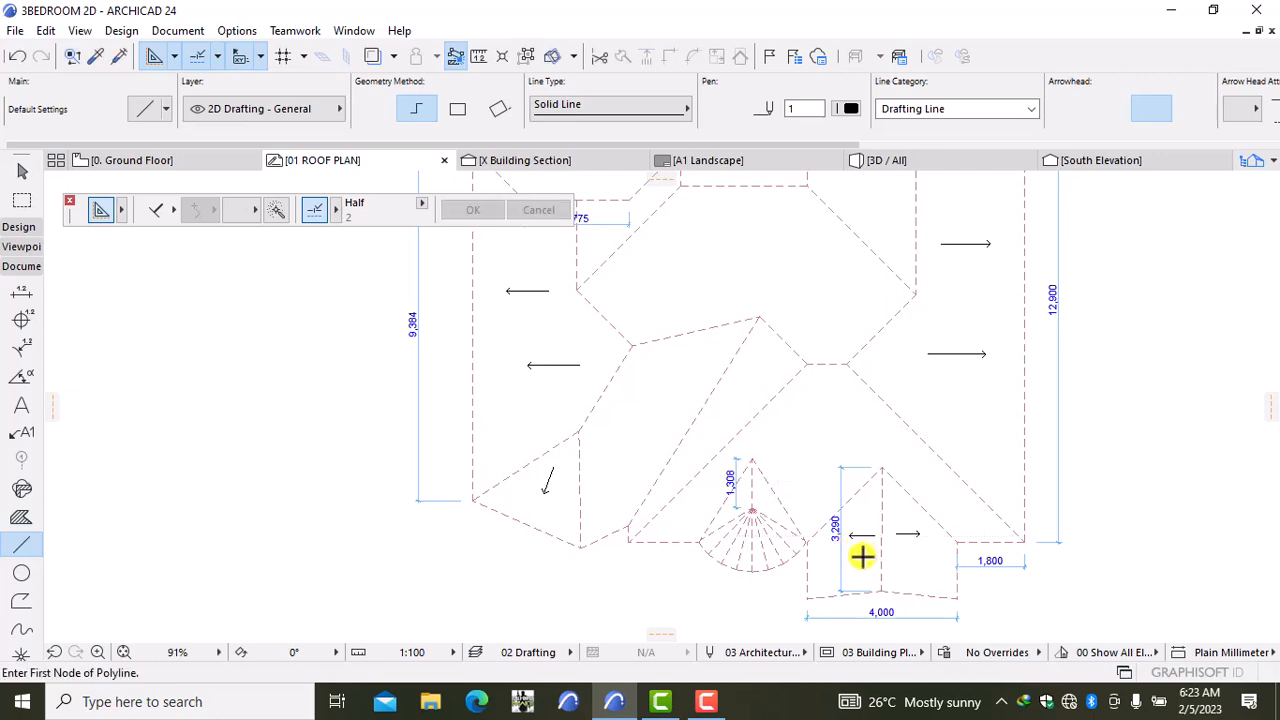
# Step: Zoom out to the whole roof plan and nudge the left-face arrow slightly left
pyautogui.scroll(-2, 877, 483)
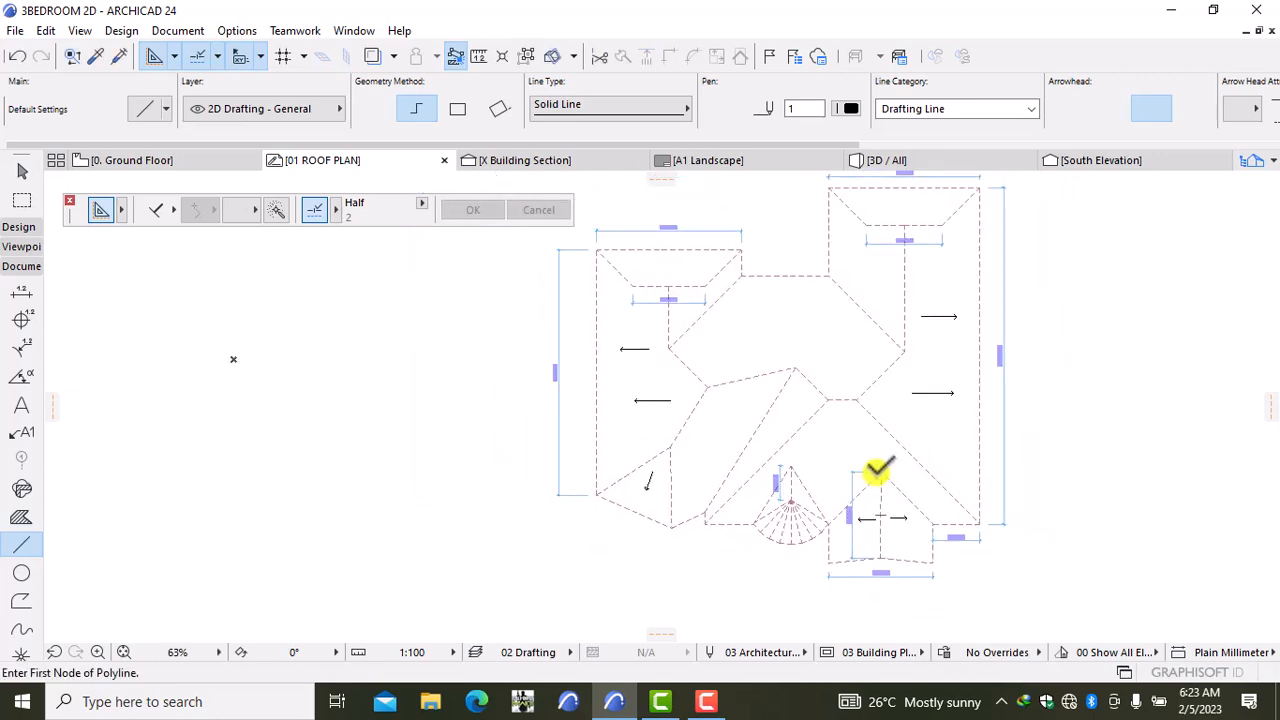
pyautogui.moveTo(745, 430); pyautogui.dragTo(791, 480, button='middle')
pyautogui.keyDown('shift'); pyautogui.click(702, 445); pyautogui.keyUp('shift')
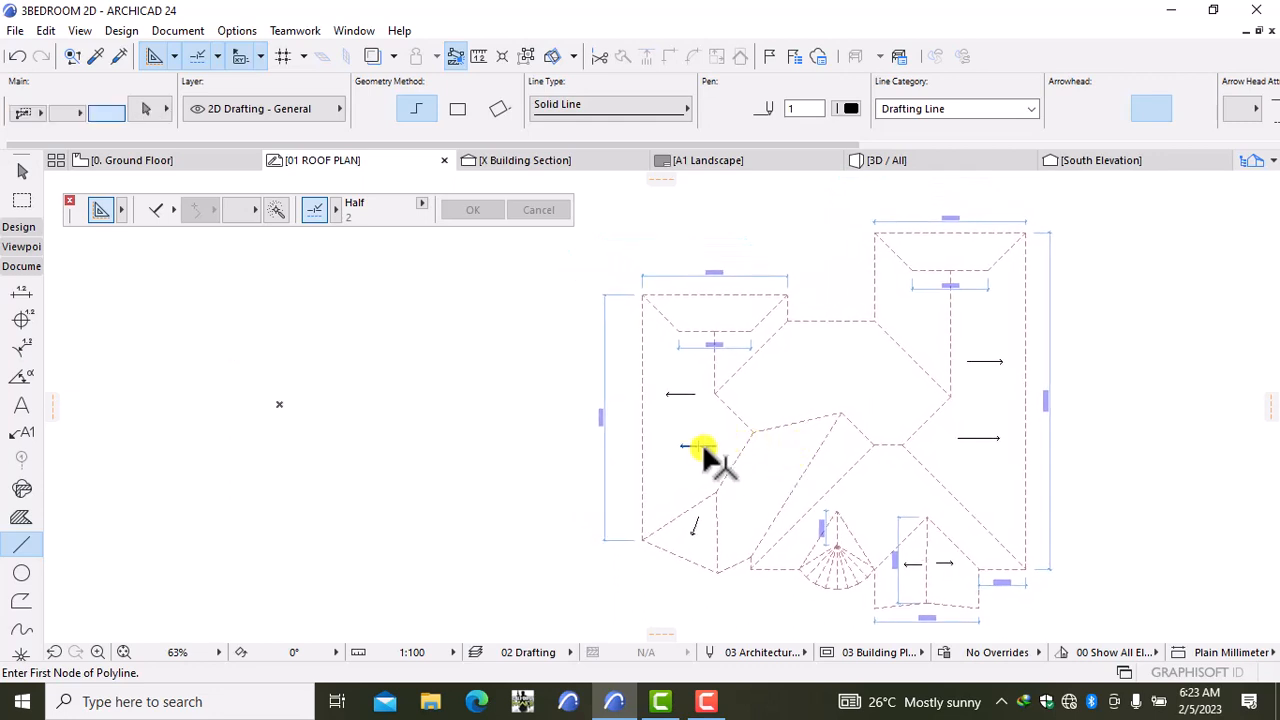
pyautogui.hotkey('ctrl', 'd')
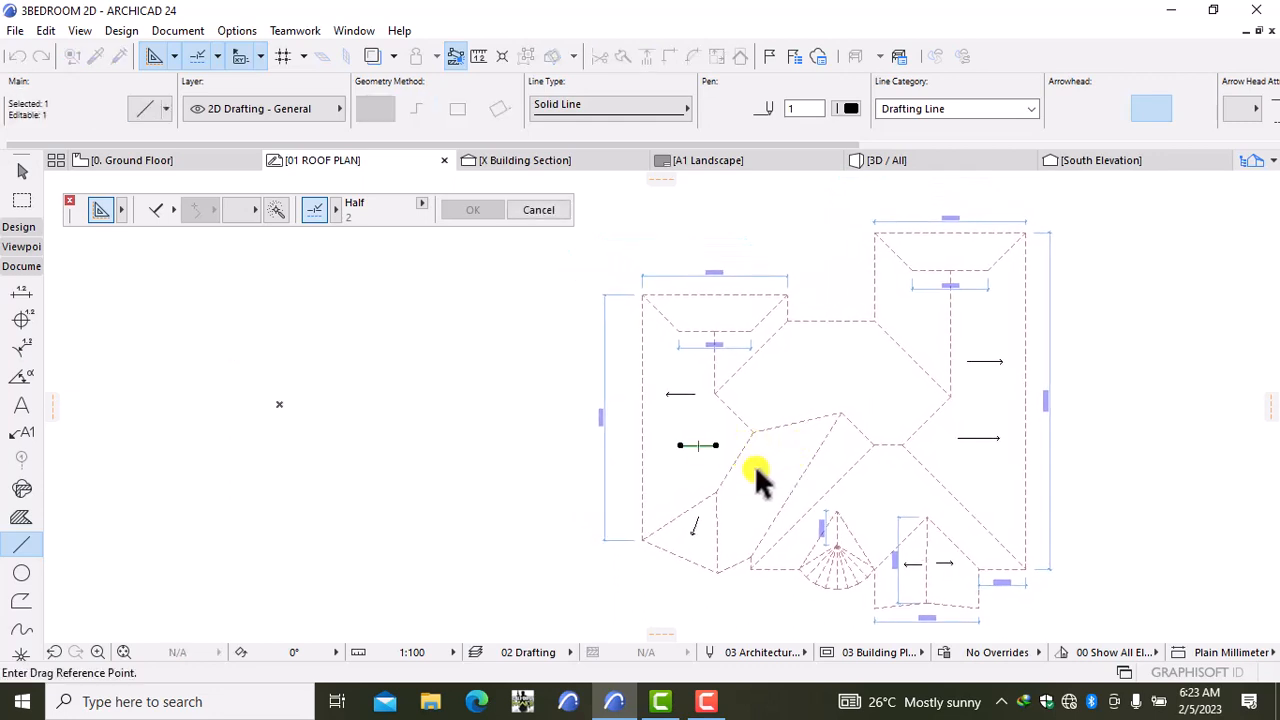
pyautogui.click(757, 467)
pyautogui.click(722, 455)
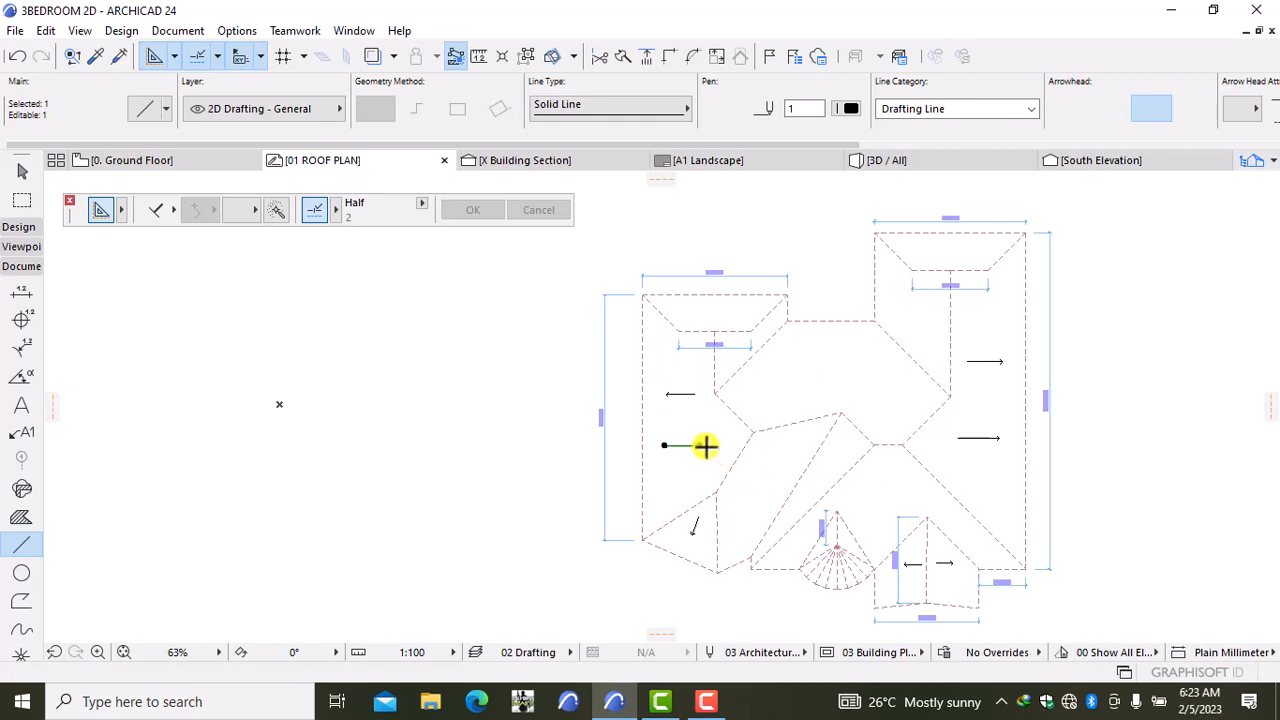
pyautogui.press('Escape')
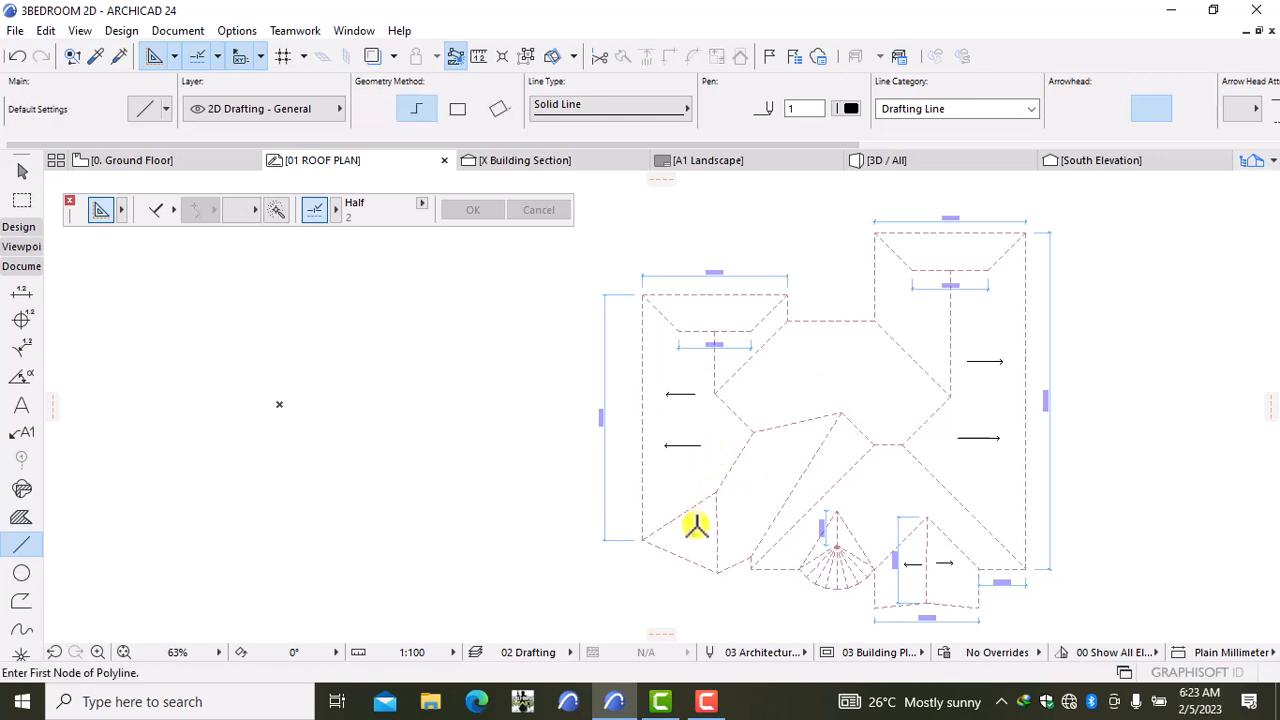
# Step: Draw a diagonal arrow on the lower-left face and two upward arrows on the central face
pyautogui.click(731, 487)
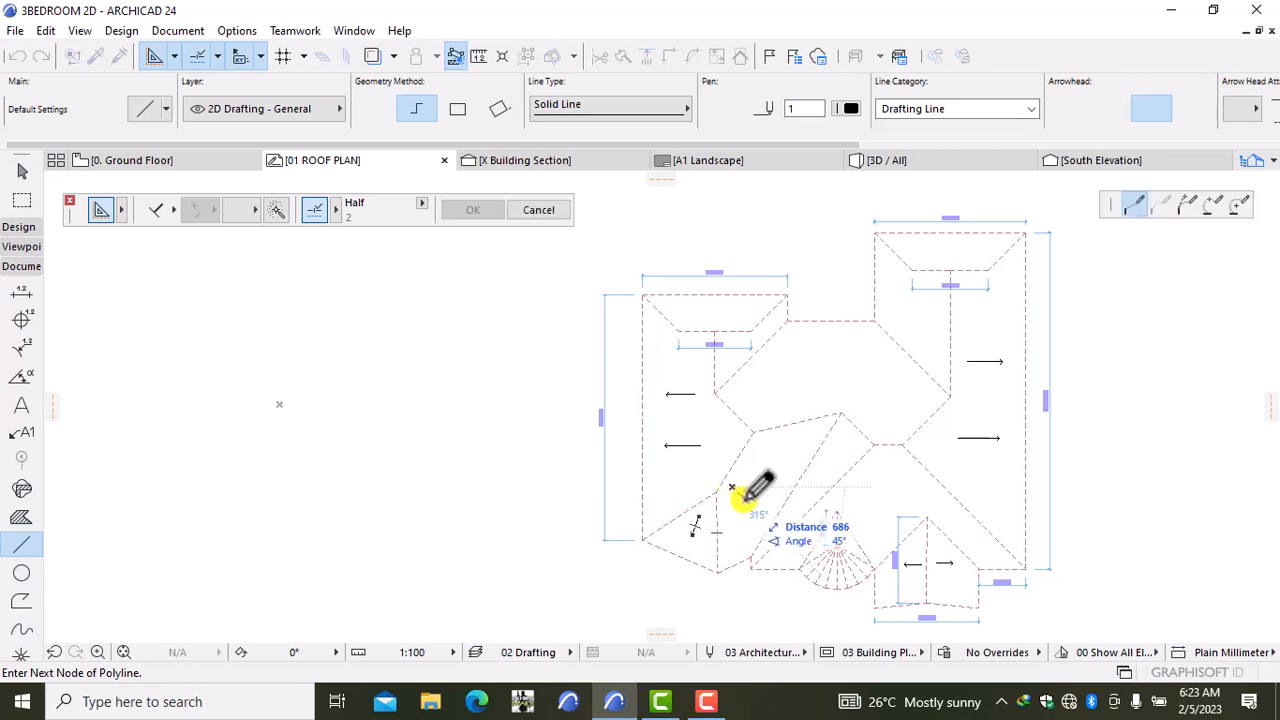
pyautogui.doubleClick(744, 499)
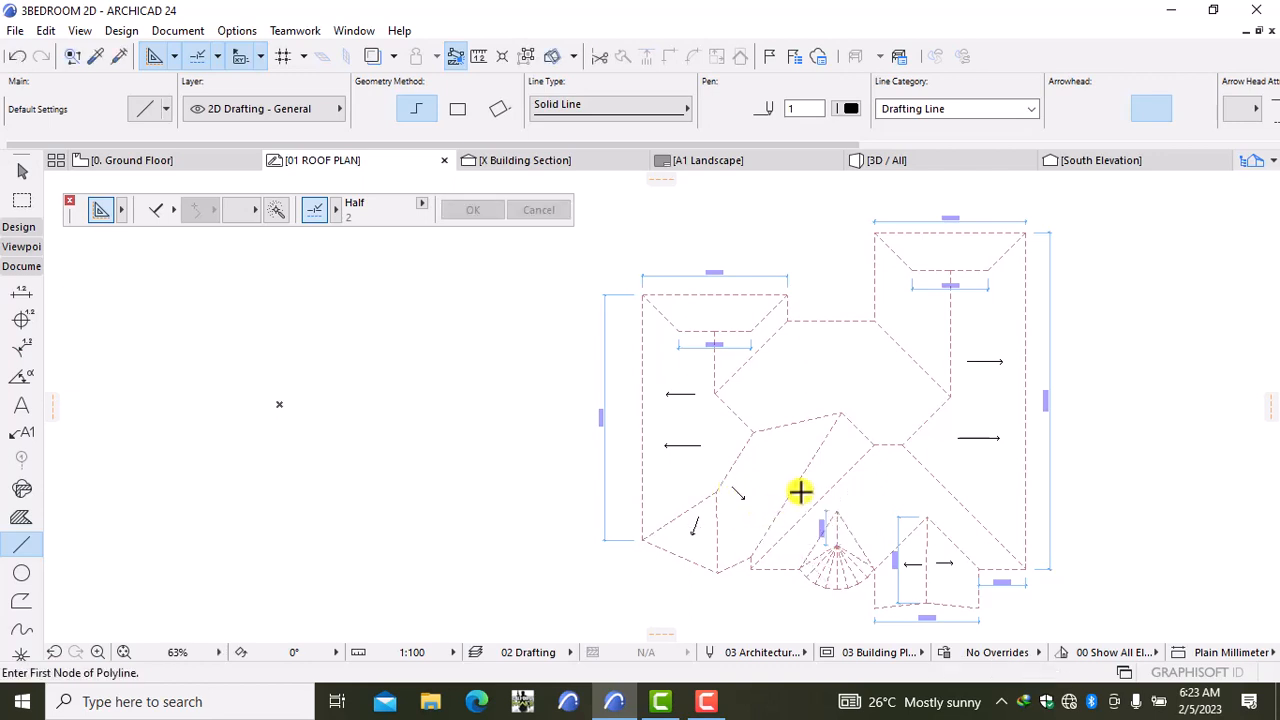
pyautogui.click(803, 402)
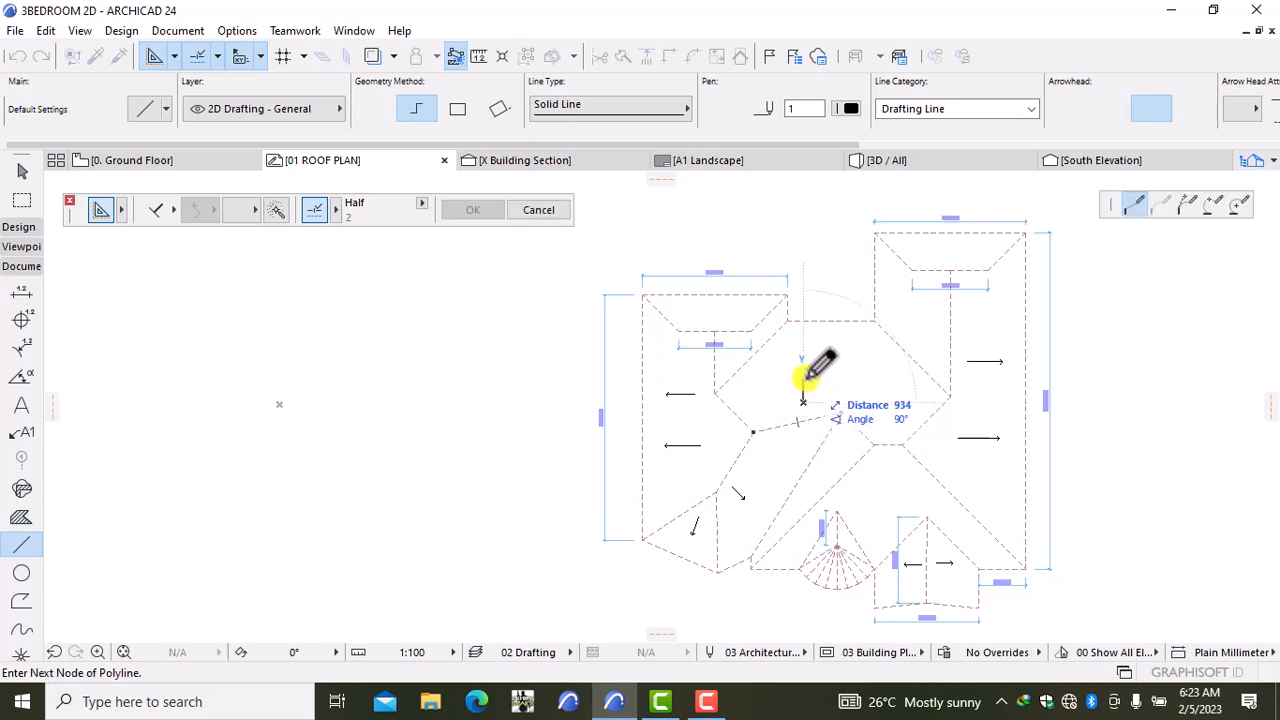
pyautogui.doubleClick(803, 380)
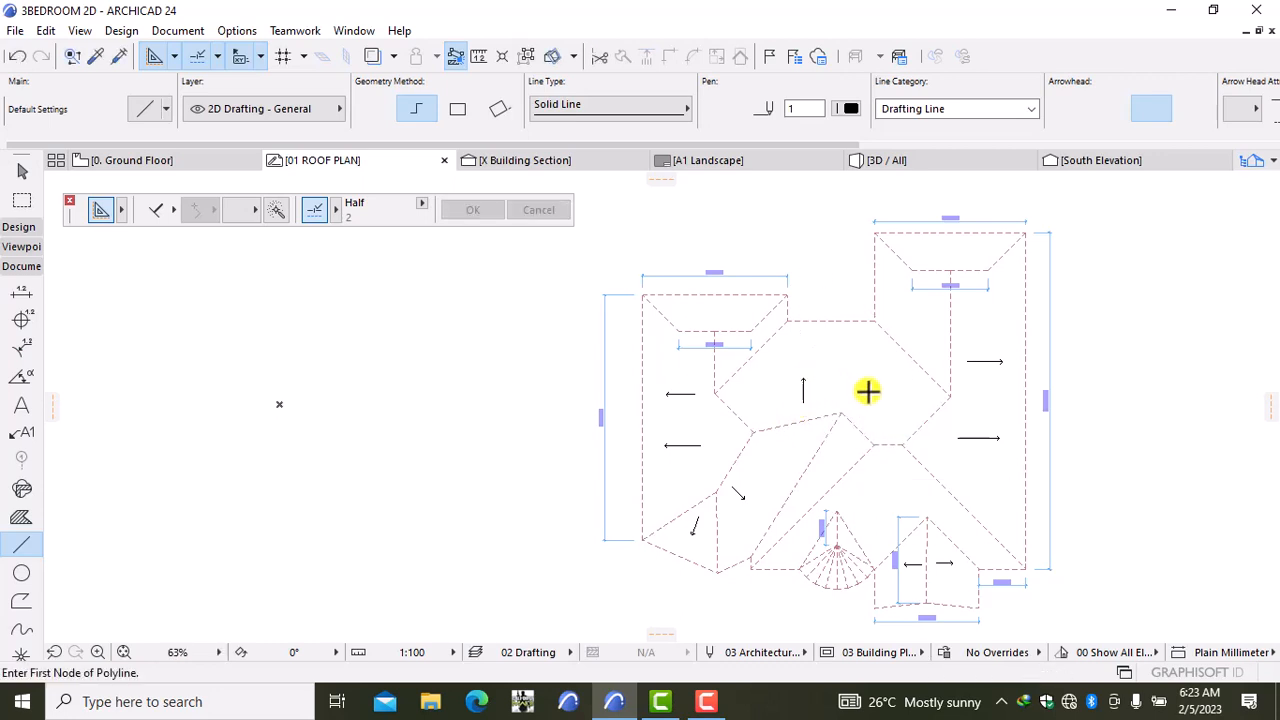
pyautogui.click(867, 391)
pyautogui.doubleClick(867, 376)
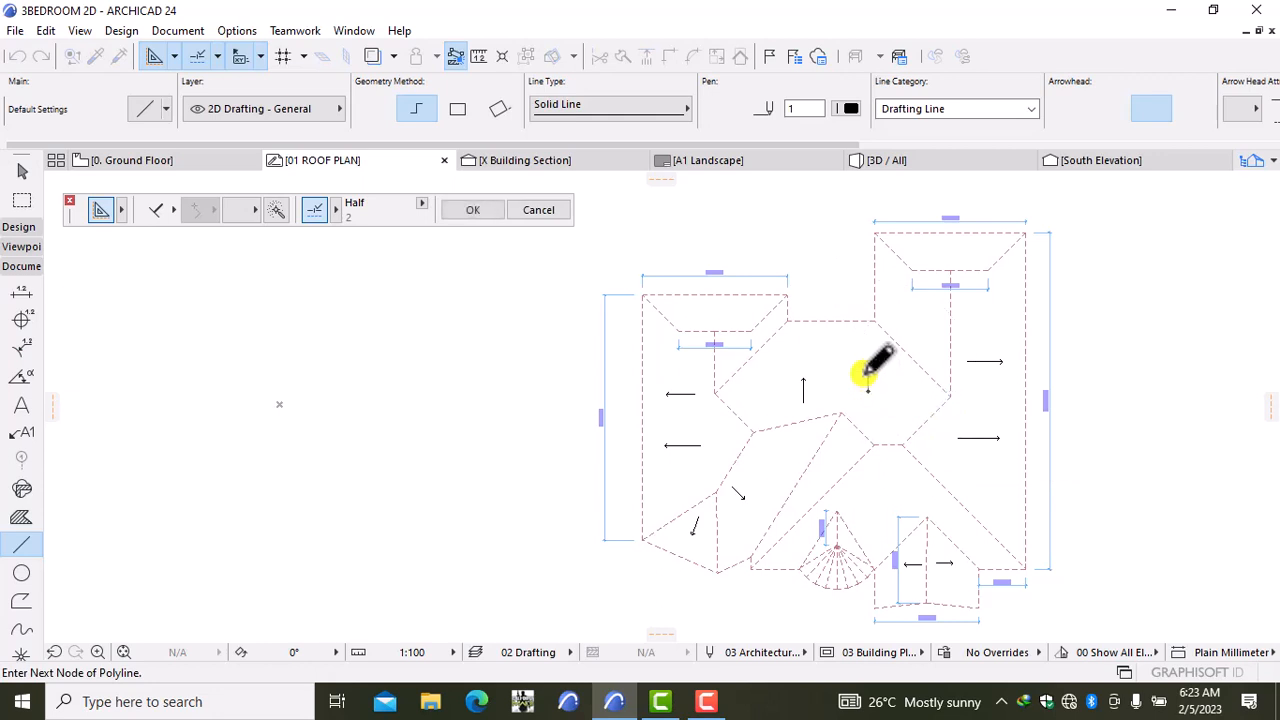
# Step: Add left- and right-pointing slope arrows on both the upper-right and upper-left gables
pyautogui.click(907, 323)
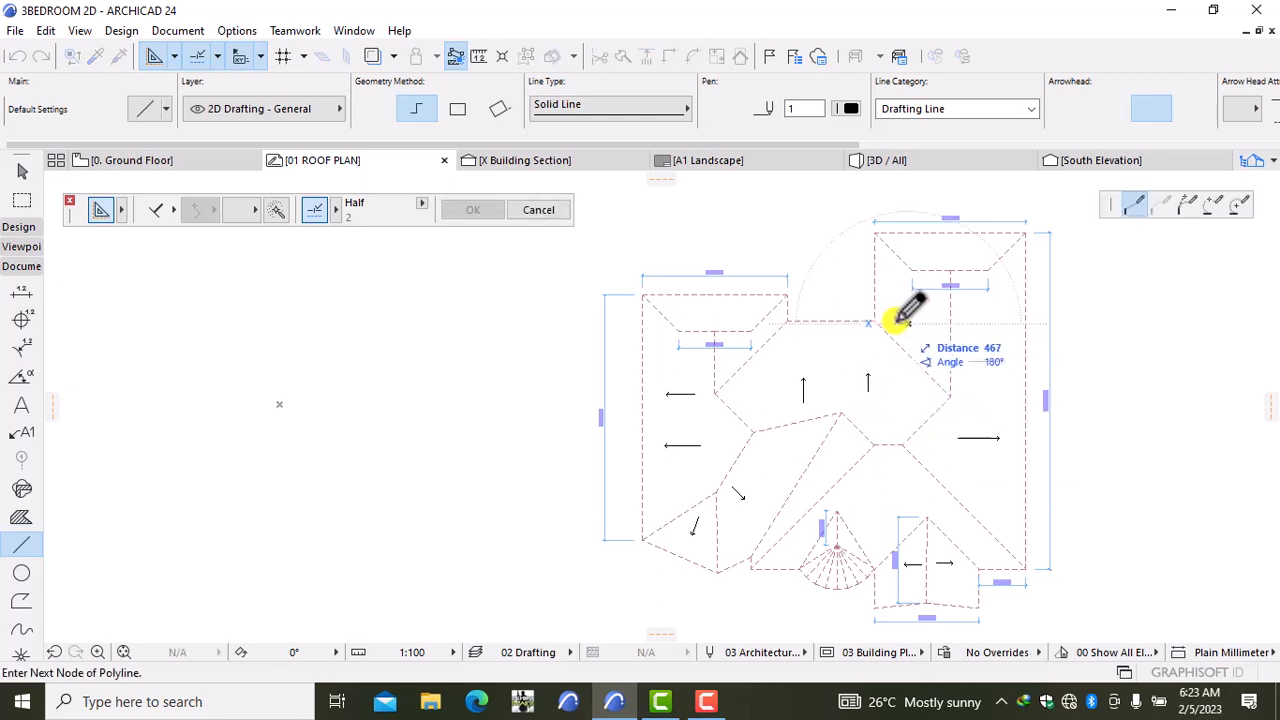
pyautogui.press('Escape')
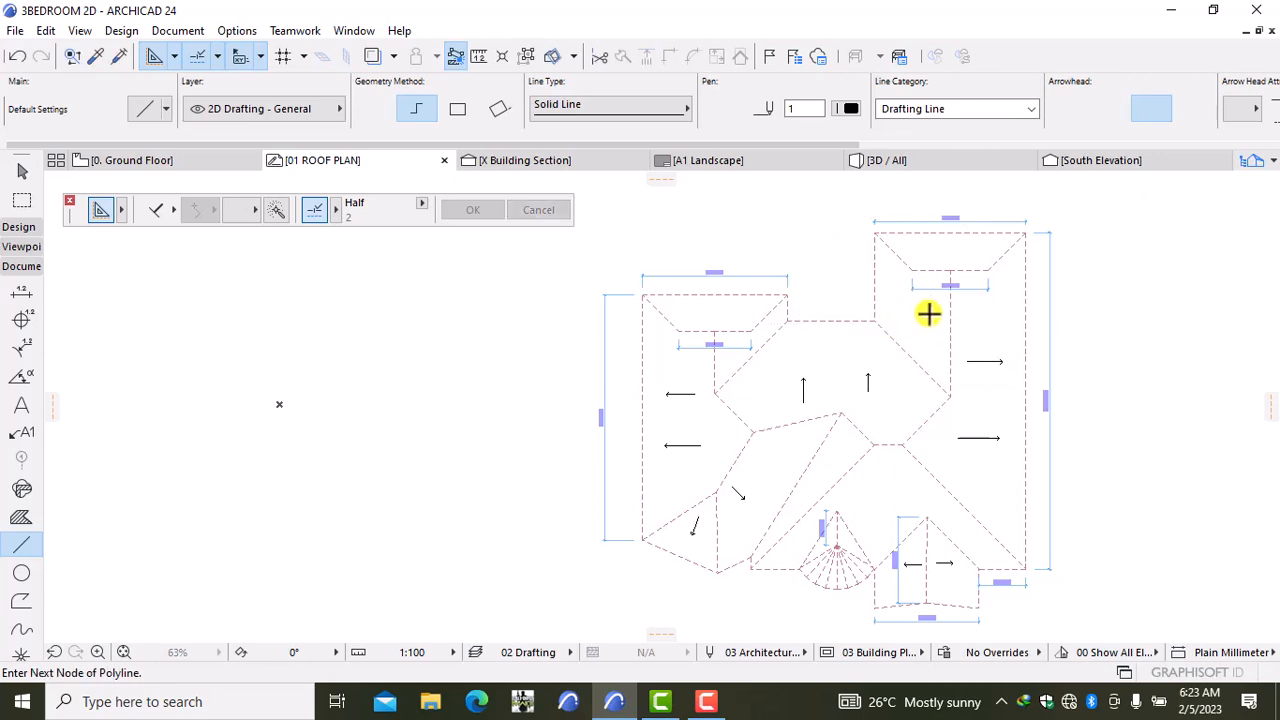
pyautogui.doubleClick(910, 313)
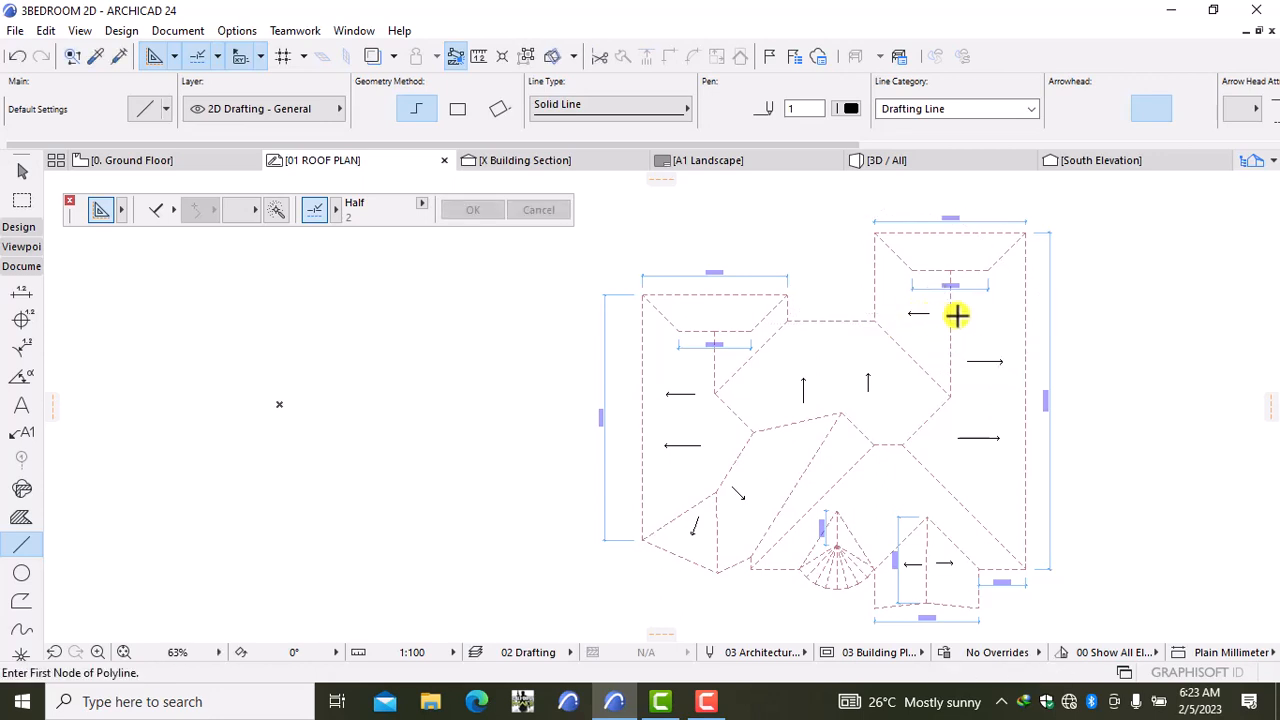
pyautogui.click(958, 314)
pyautogui.doubleClick(975, 313)
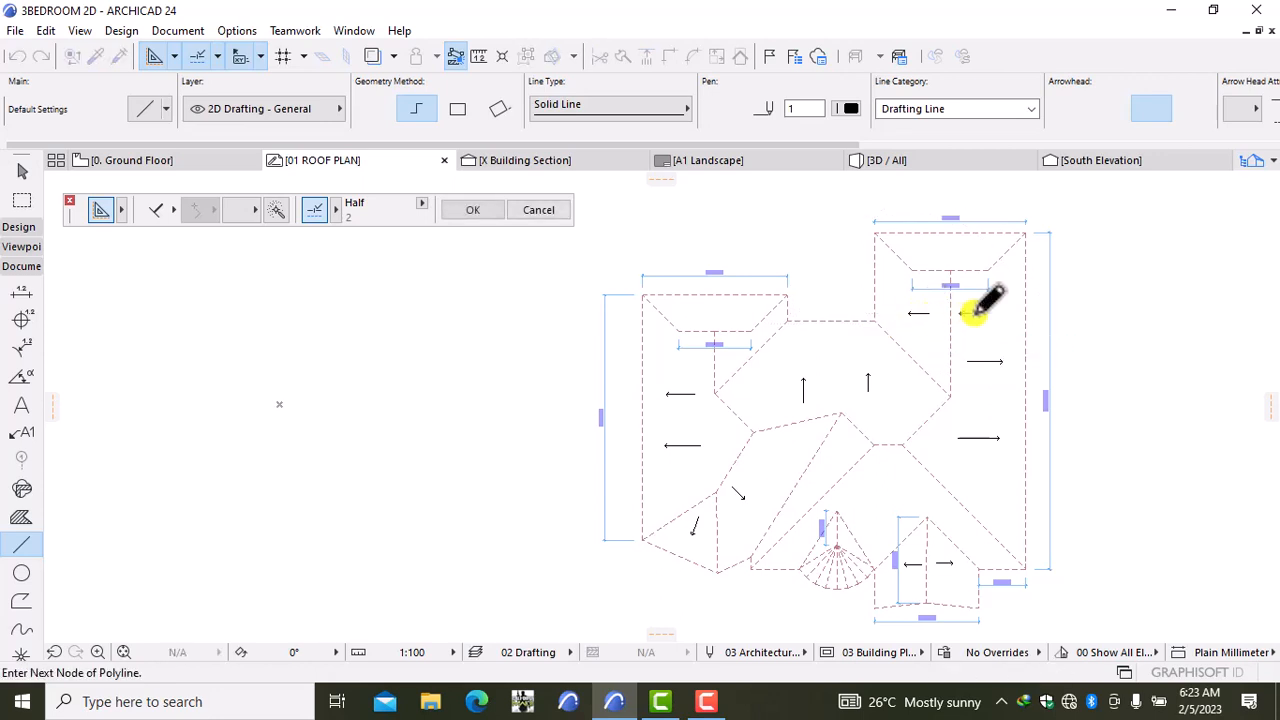
pyautogui.click(712, 360)
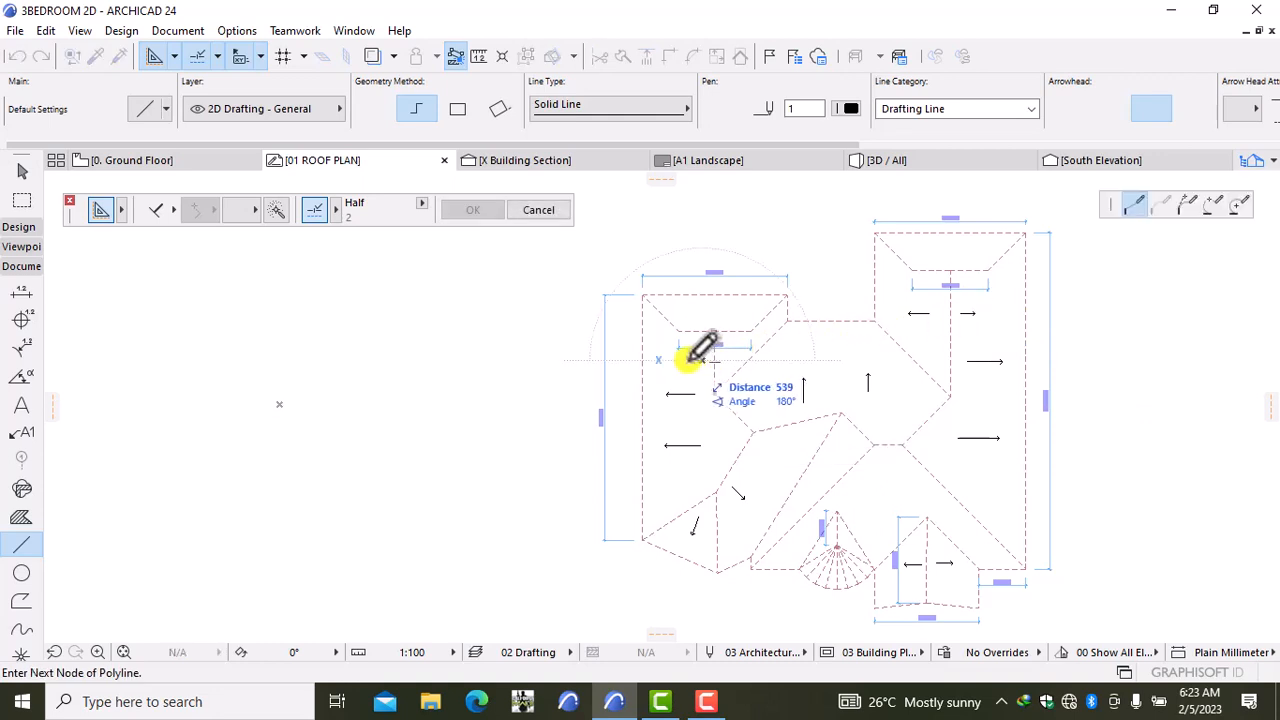
pyautogui.doubleClick(686, 360)
pyautogui.click(722, 357)
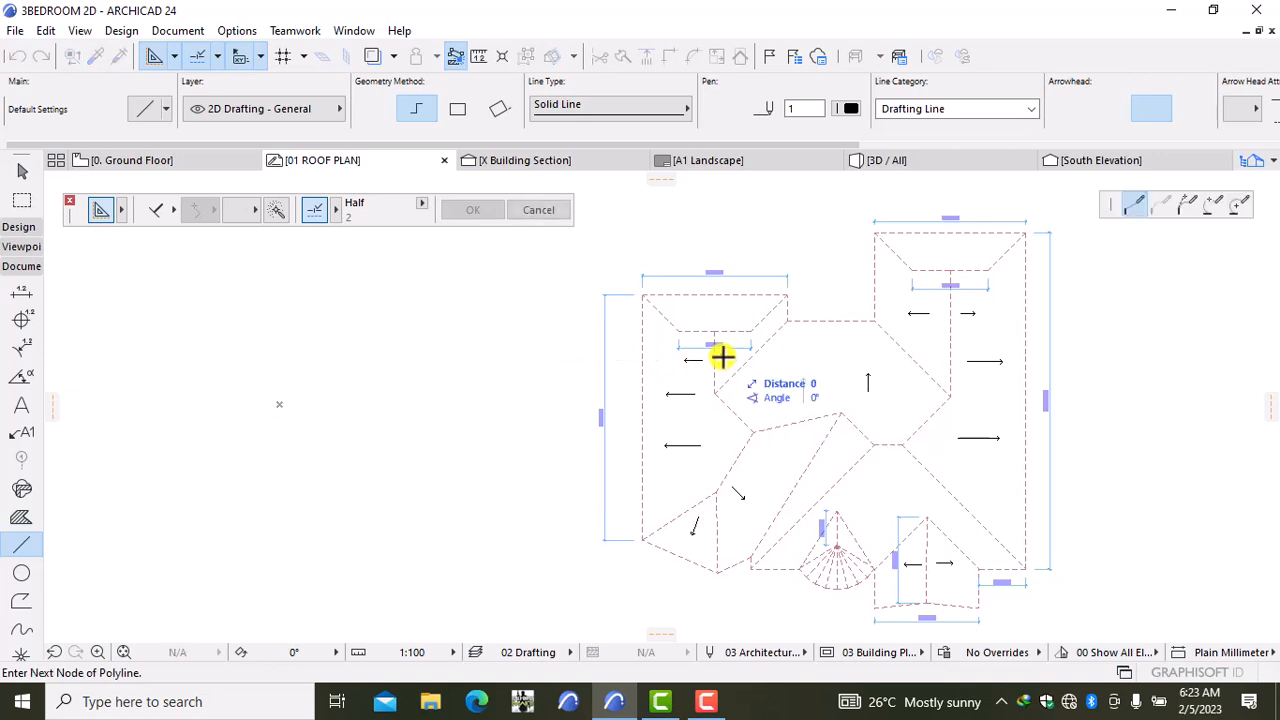
pyautogui.doubleClick(736, 356)
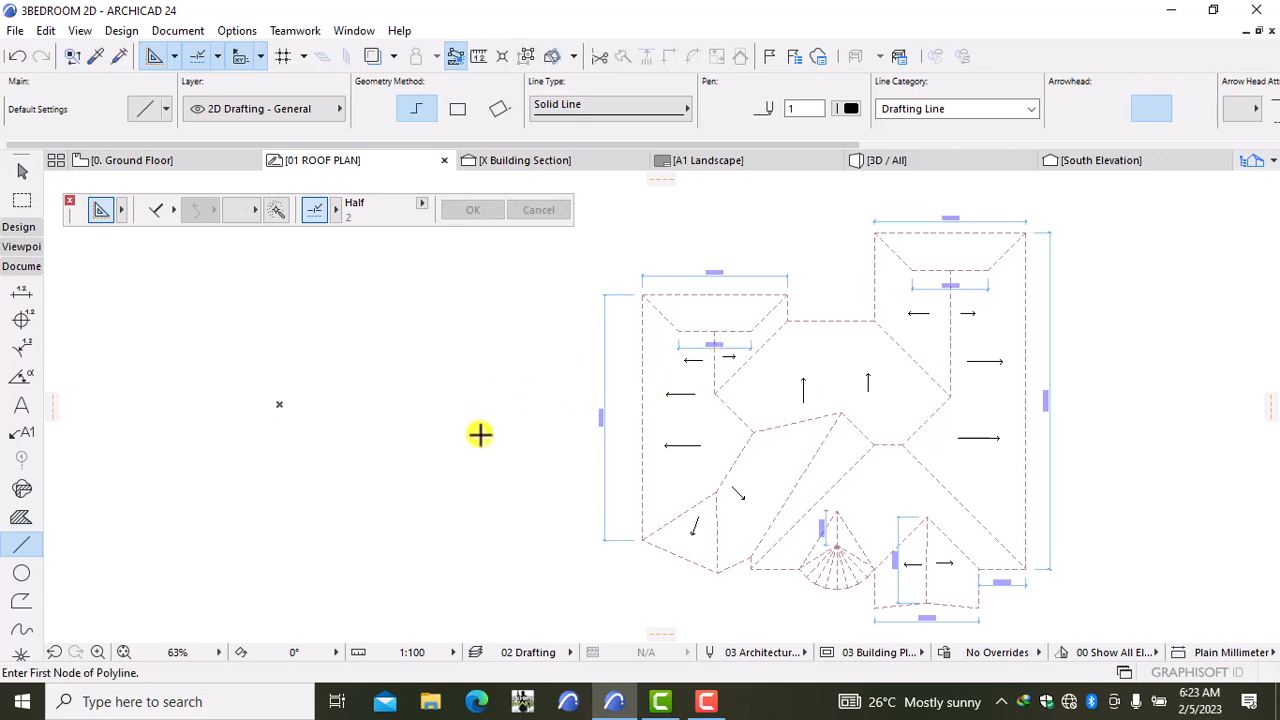
# Step: Create a 'fall' text label and move it beside the right-face slope arrow
pyautogui.click(21, 405)
pyautogui.click(275, 481)
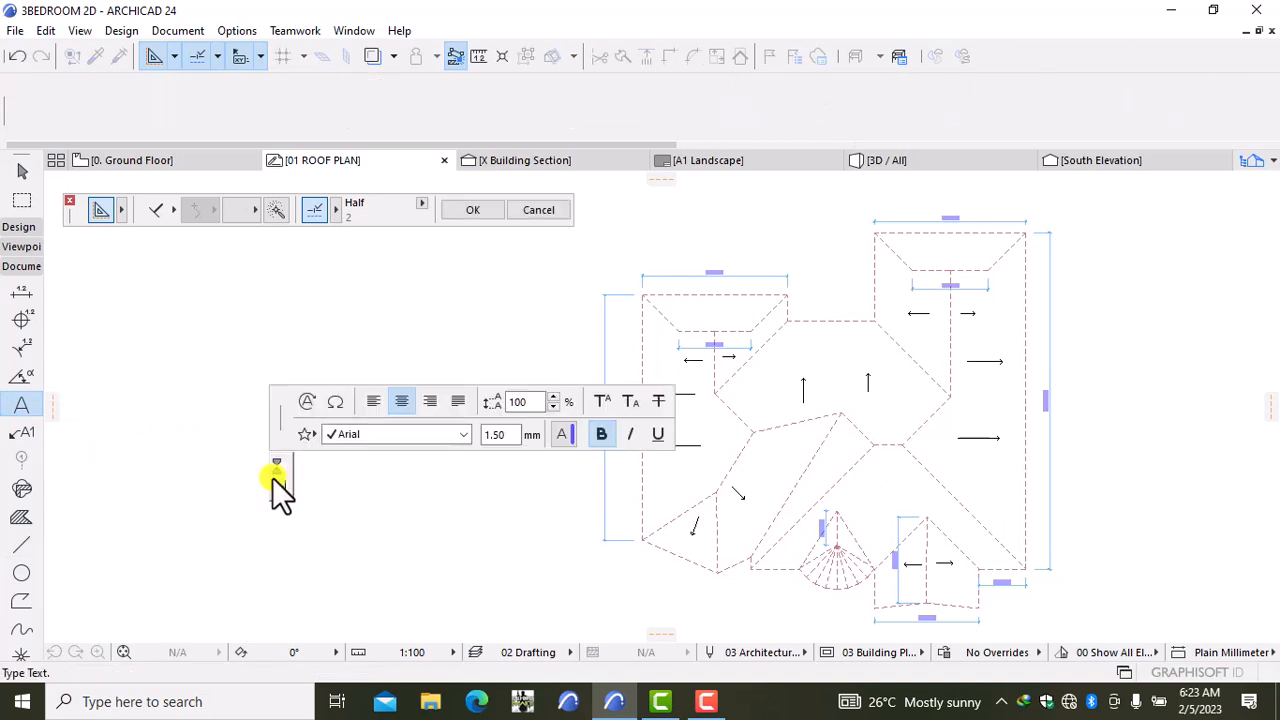
pyautogui.write('fall')
pyautogui.click(305, 492)
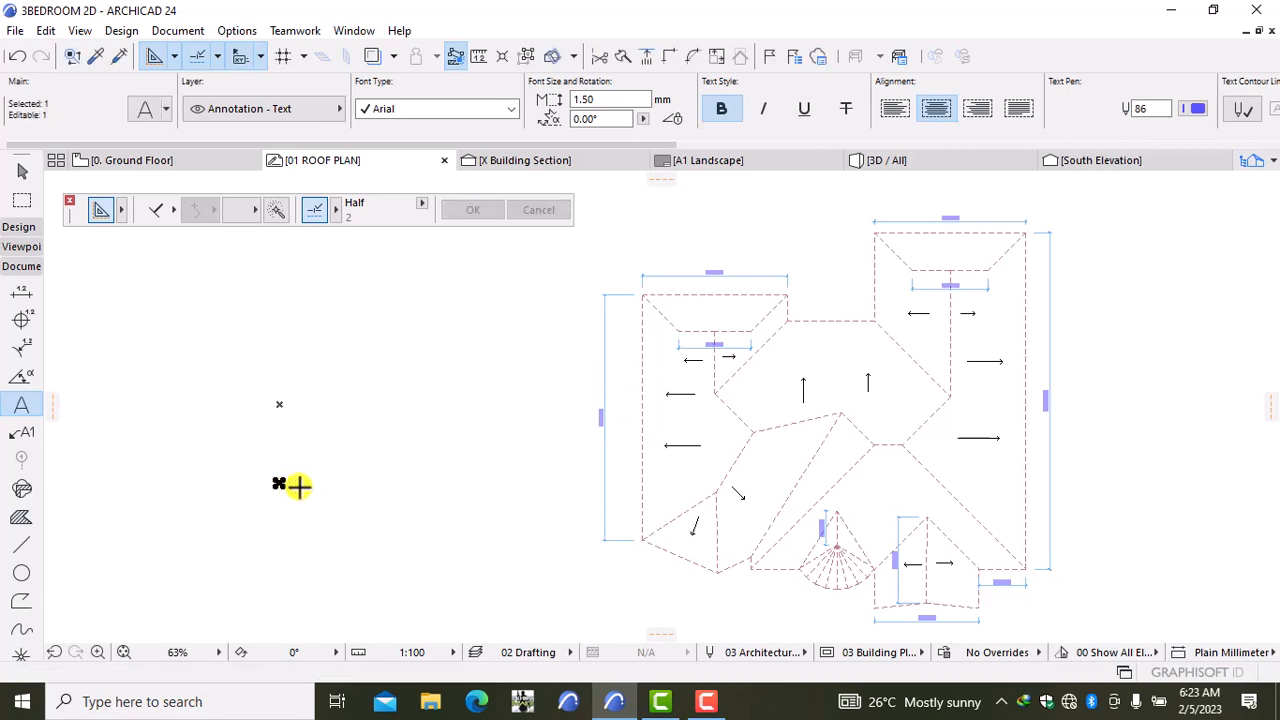
pyautogui.hotkey('ctrl', 'd')
pyautogui.click(299, 487)
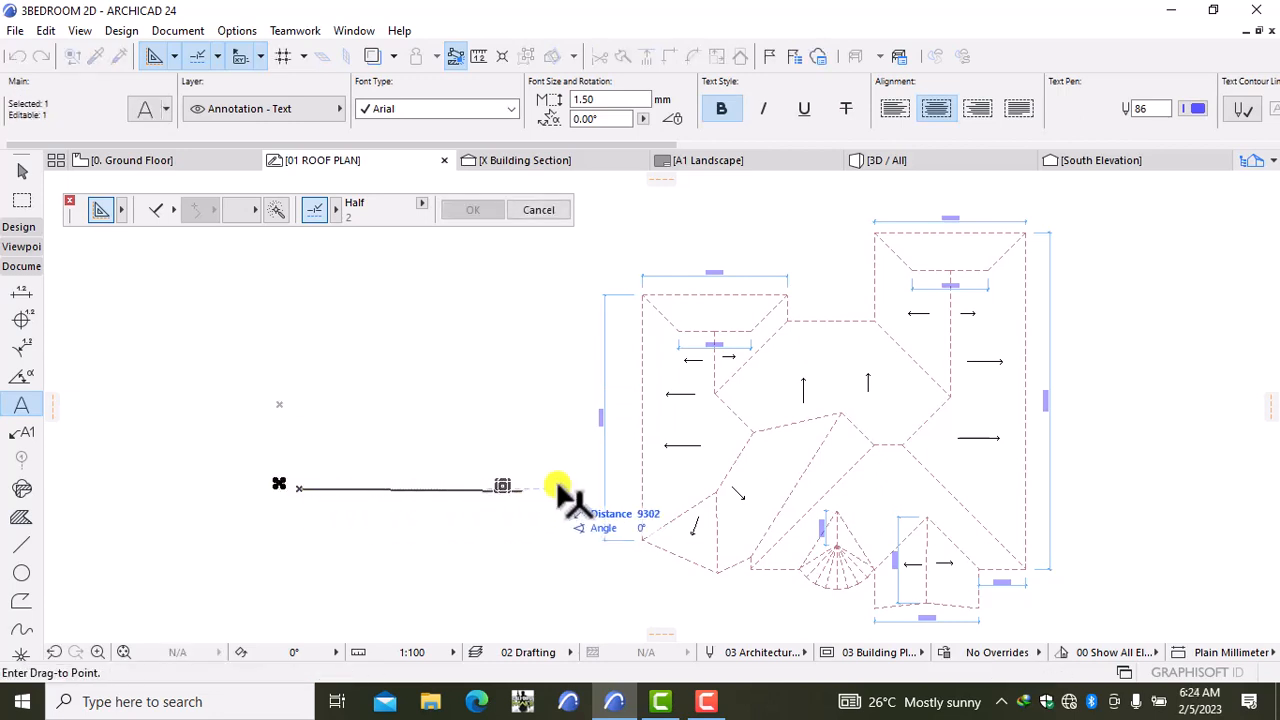
pyautogui.click(969, 443)
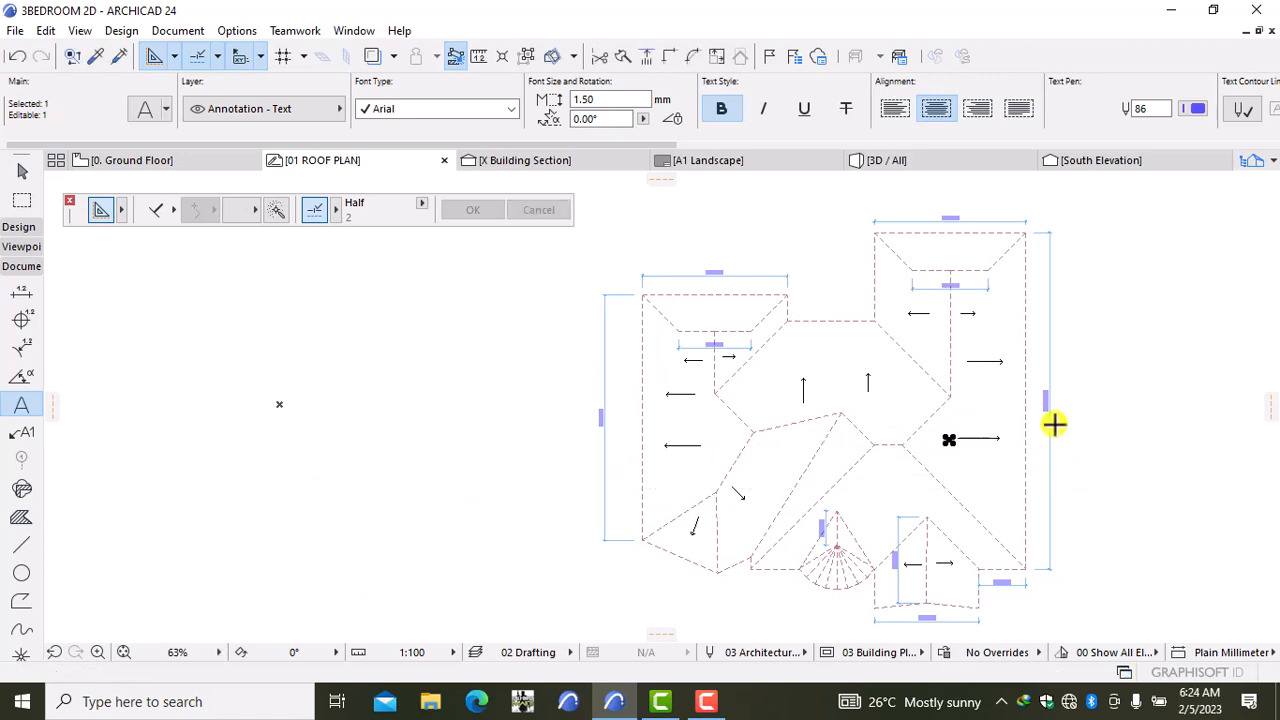
# Step: Place multiple copies of the 'fall' label beside the arrows on the other roof faces
pyautogui.rightClick(1087, 419)
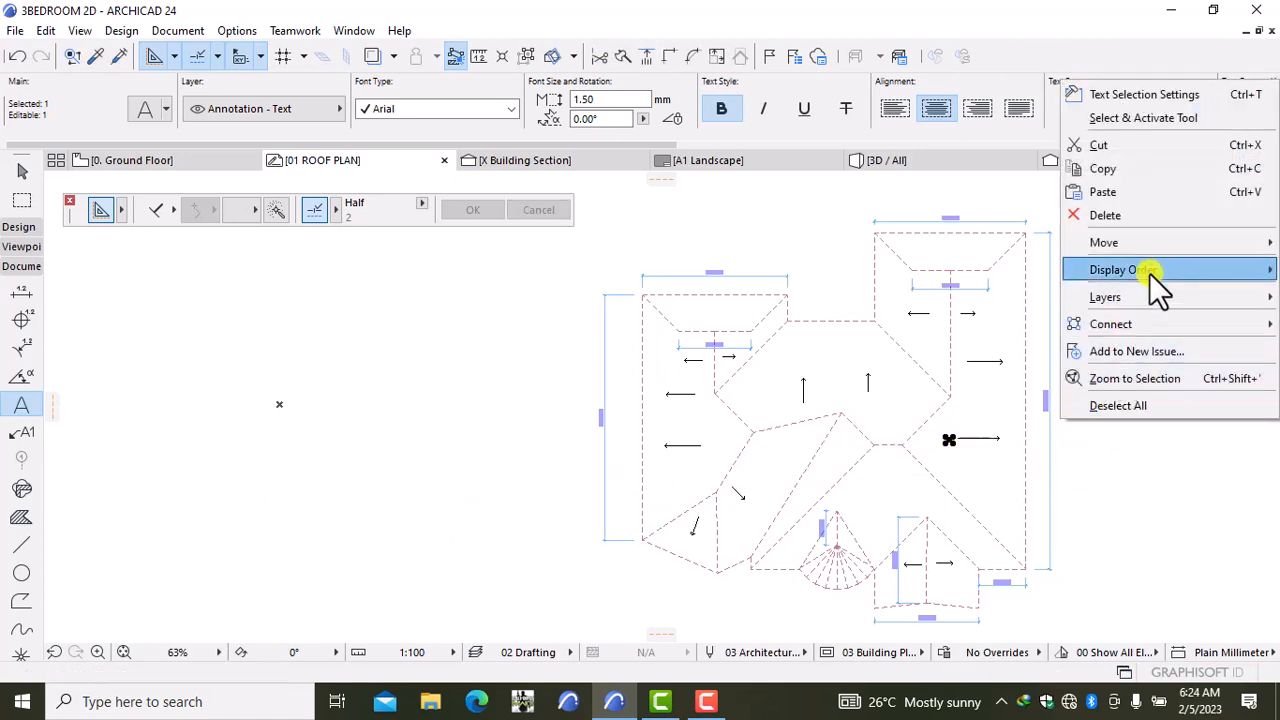
pyautogui.moveTo(1143, 260)
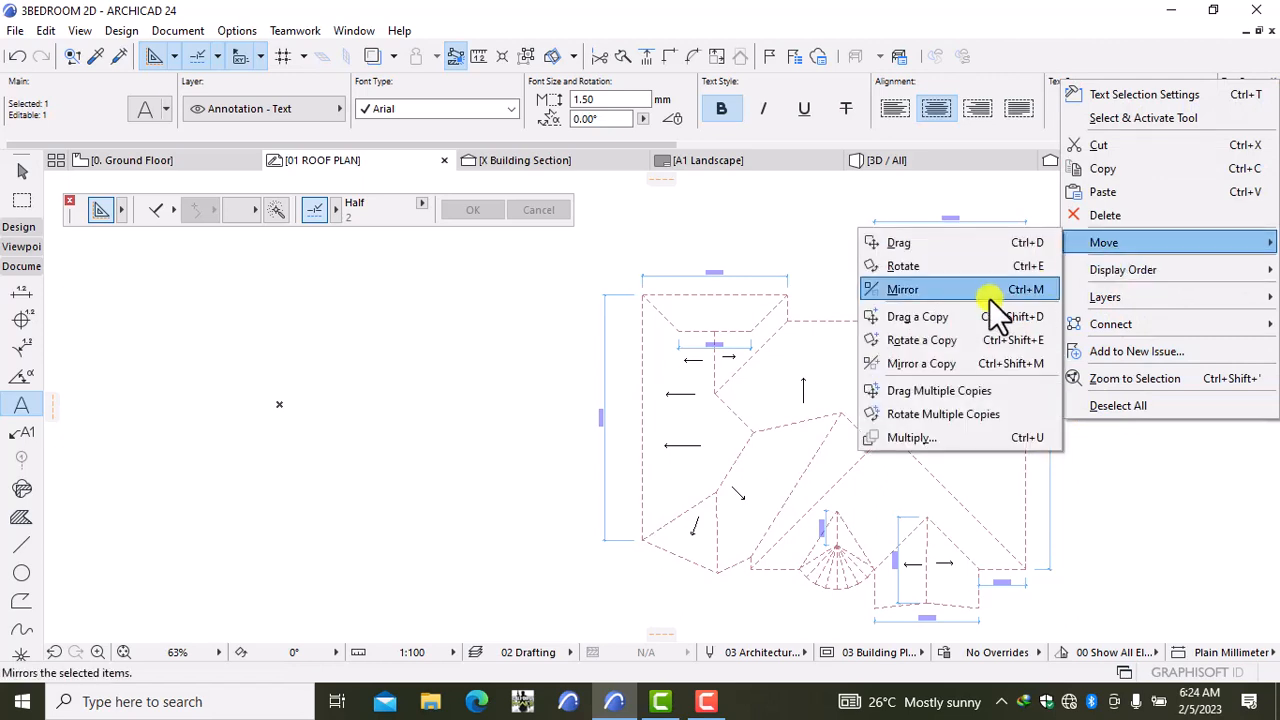
pyautogui.click(976, 390)
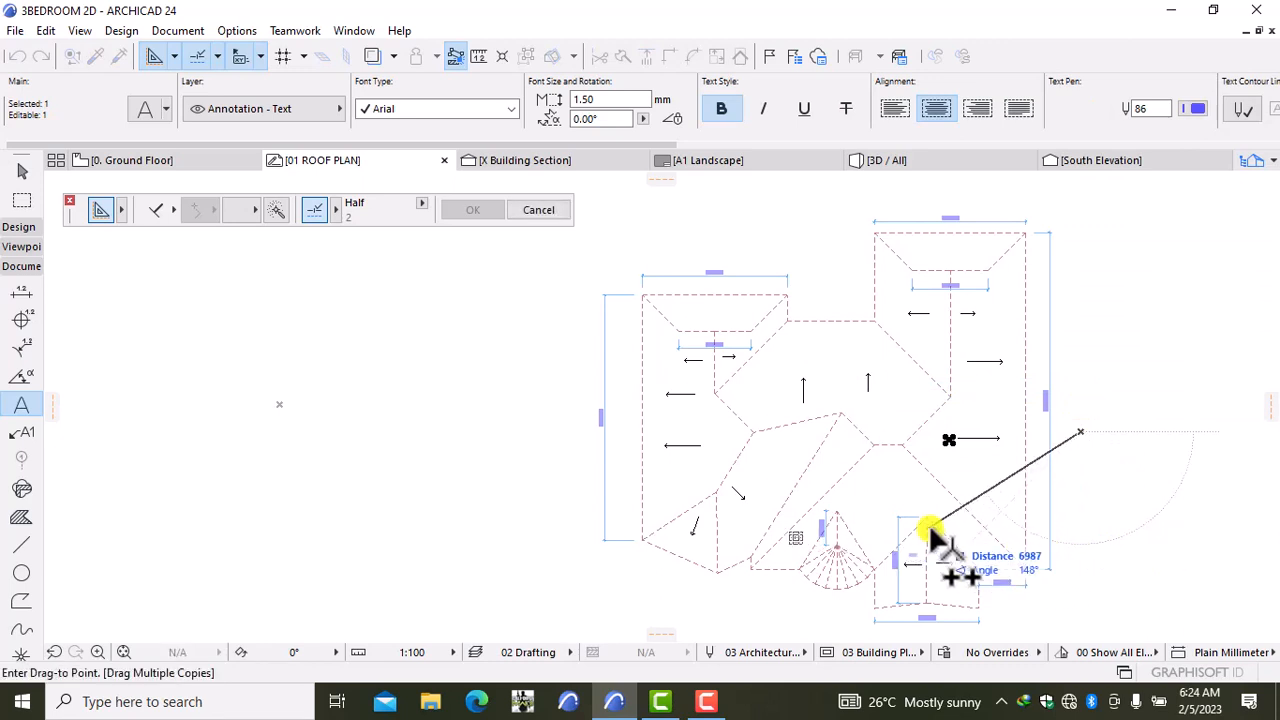
pyautogui.click(813, 420)
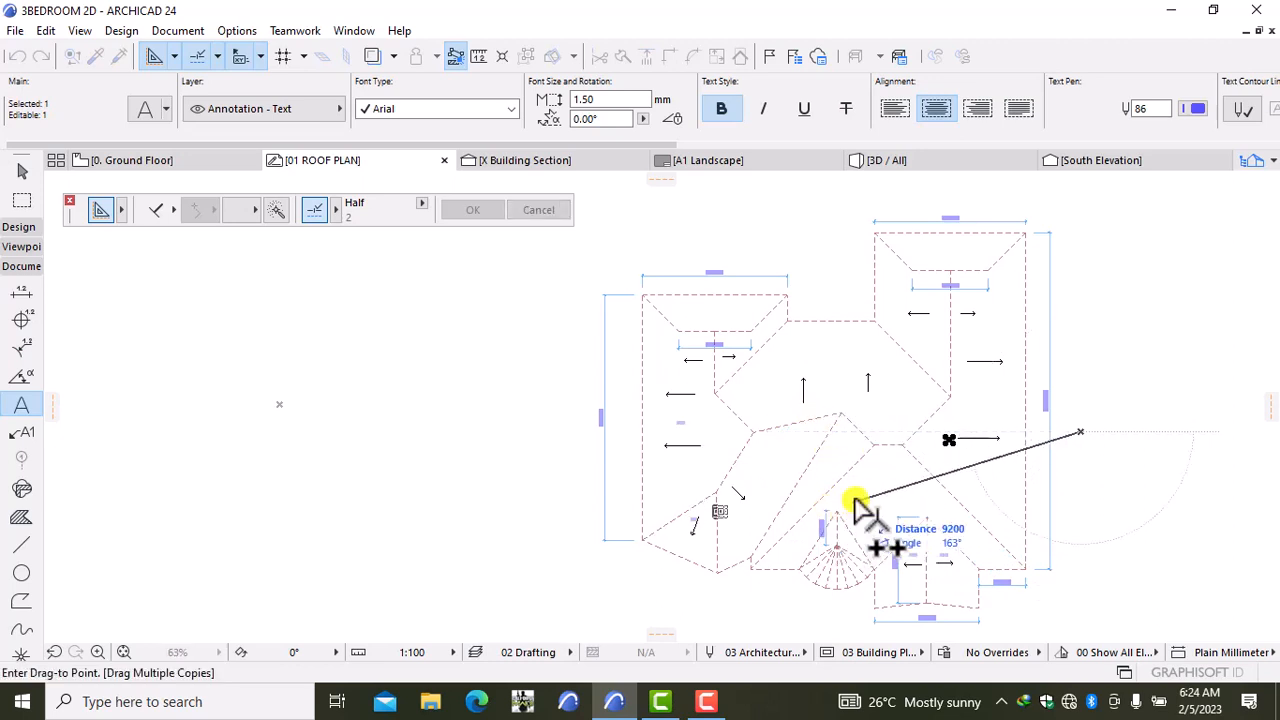
pyautogui.click(894, 474)
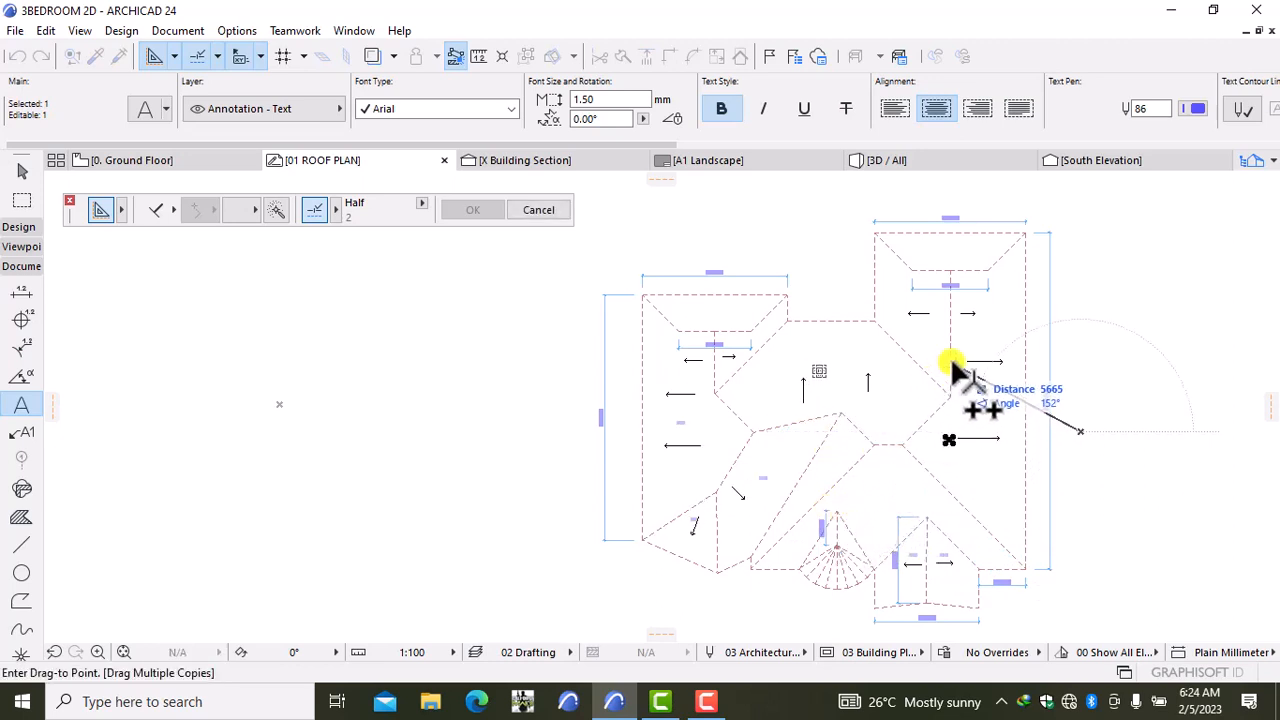
pyautogui.click(951, 370)
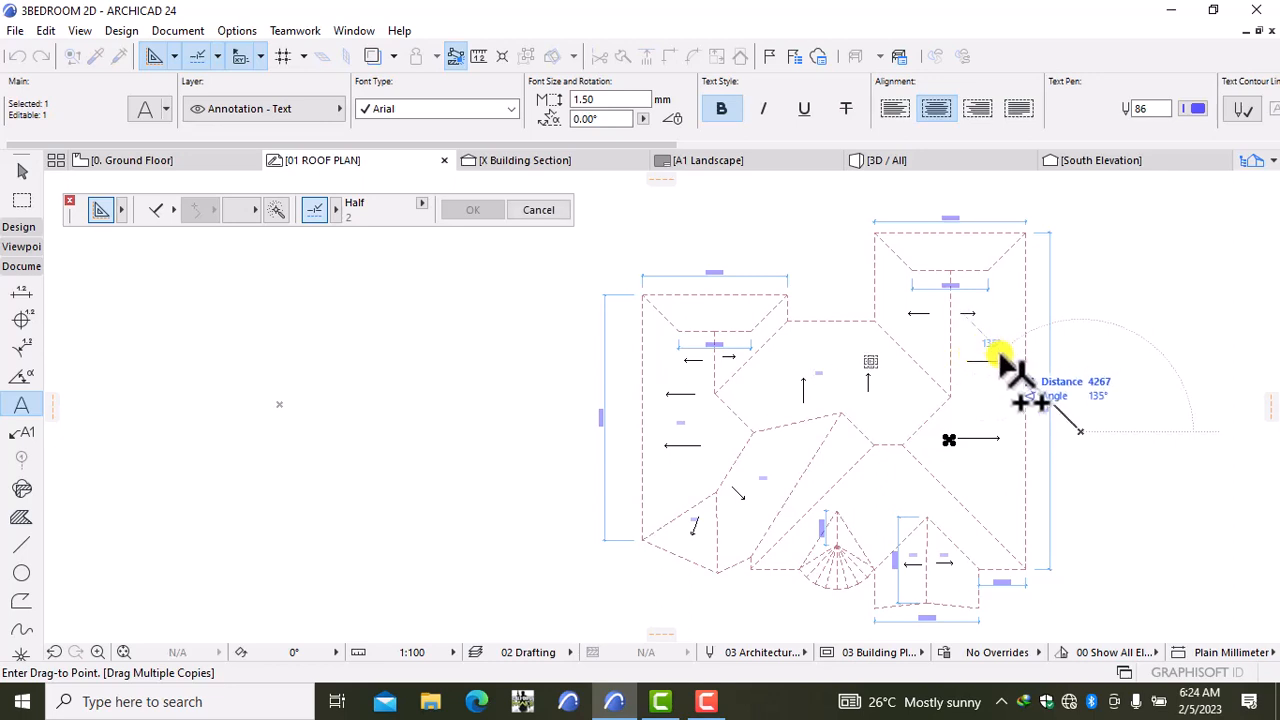
pyautogui.click(1028, 311)
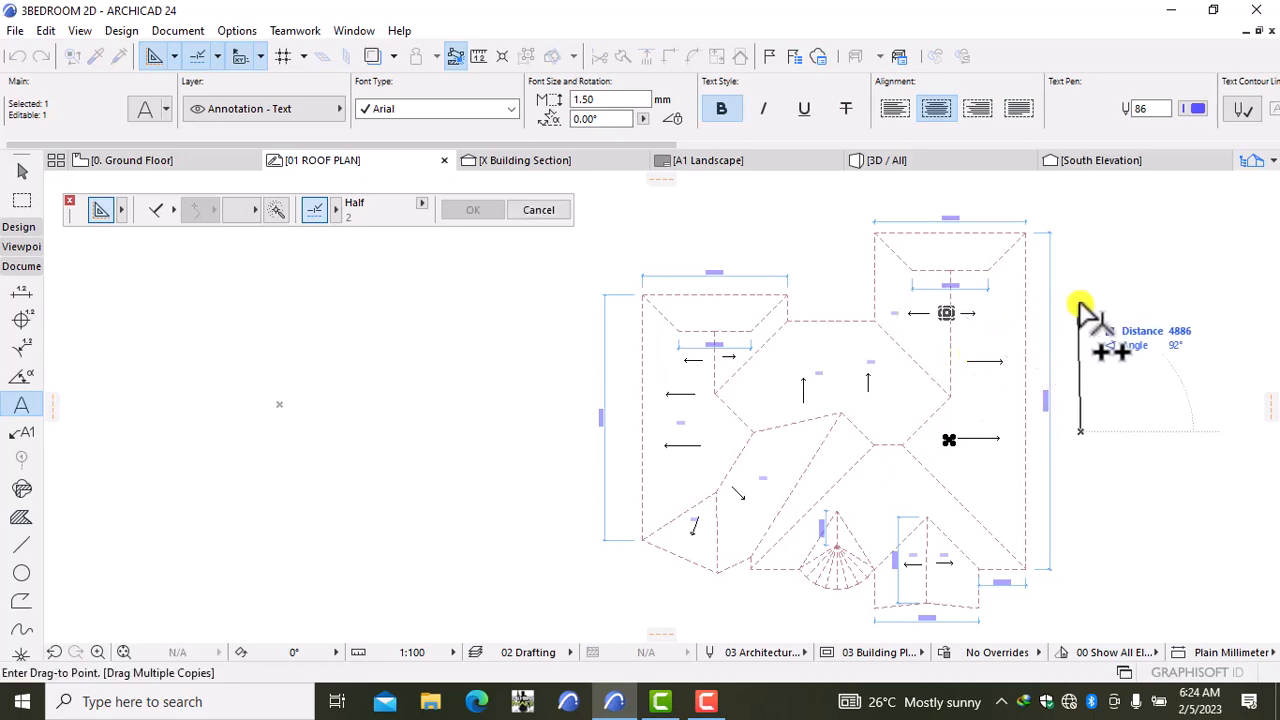
pyautogui.click(1114, 298)
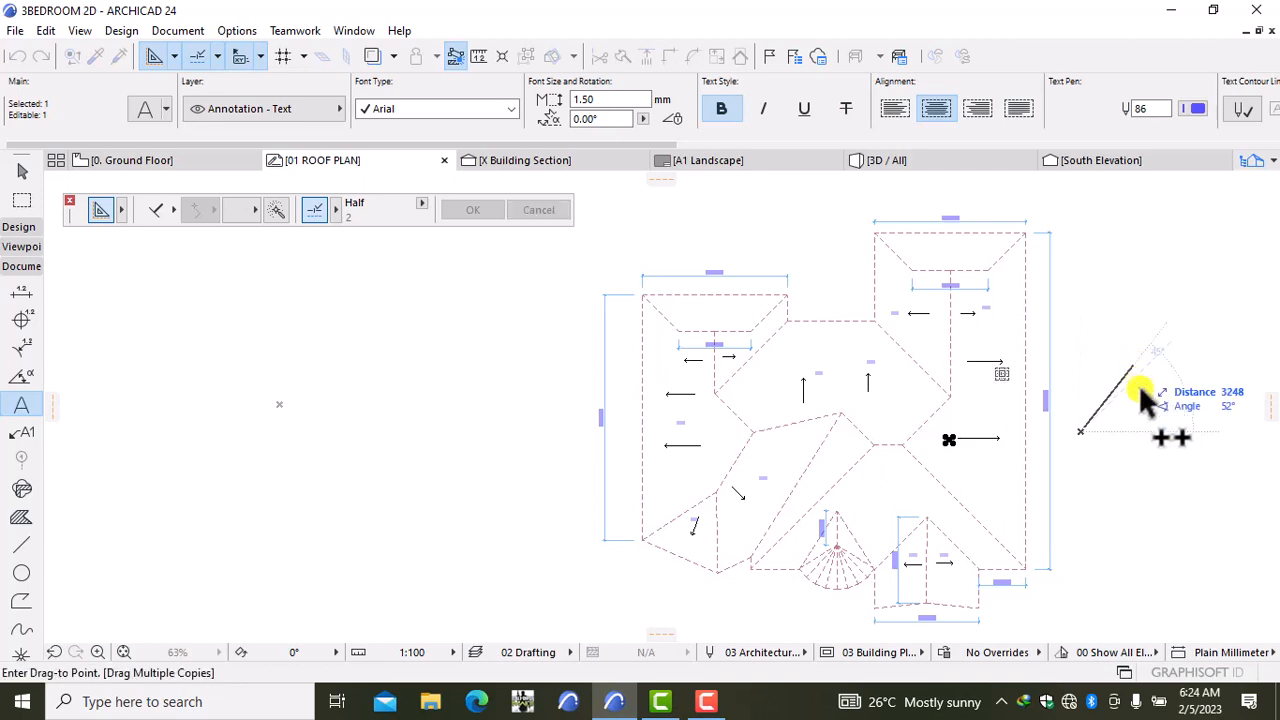
pyautogui.click(1136, 382)
pyautogui.press('Escape')
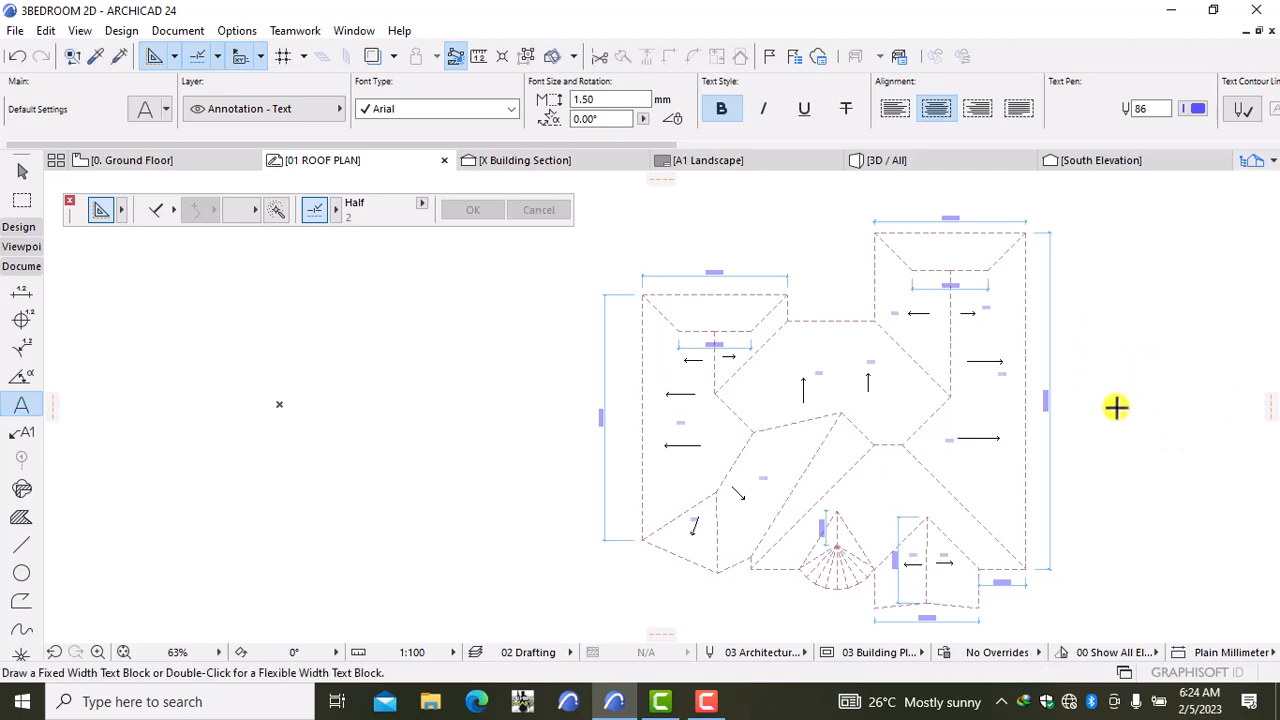
# Step: Stretch the lower right-wing arrow line's end inward so it is shorter beside its label
pyautogui.keyDown('shift'); pyautogui.click(962, 437); pyautogui.keyUp('shift')
pyautogui.click(960, 438)
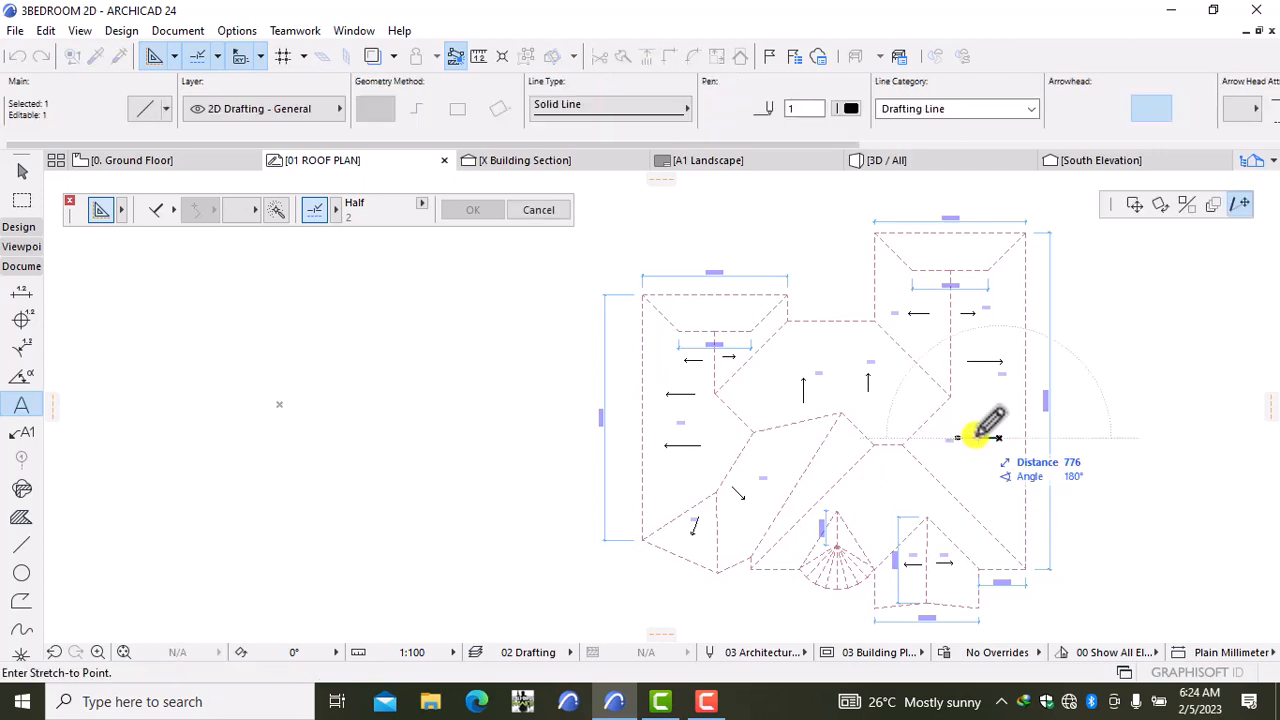
pyautogui.click(977, 437)
pyautogui.click(978, 437)
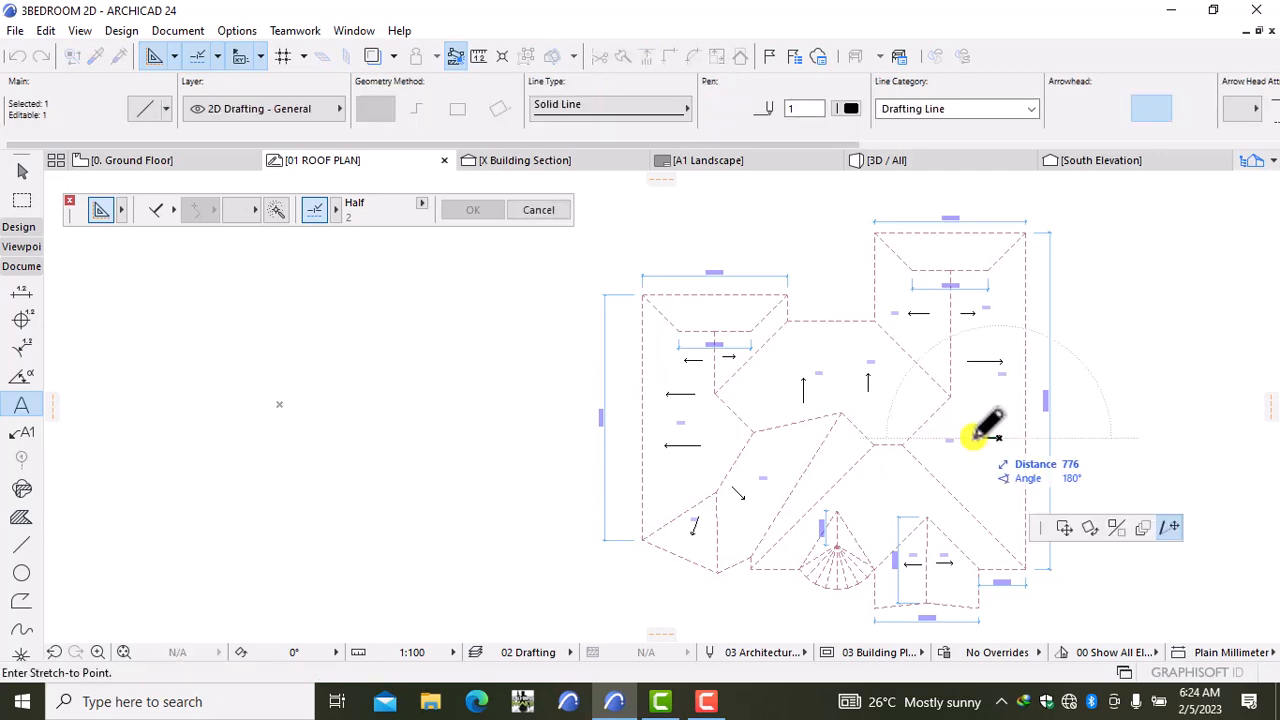
pyautogui.click(968, 437)
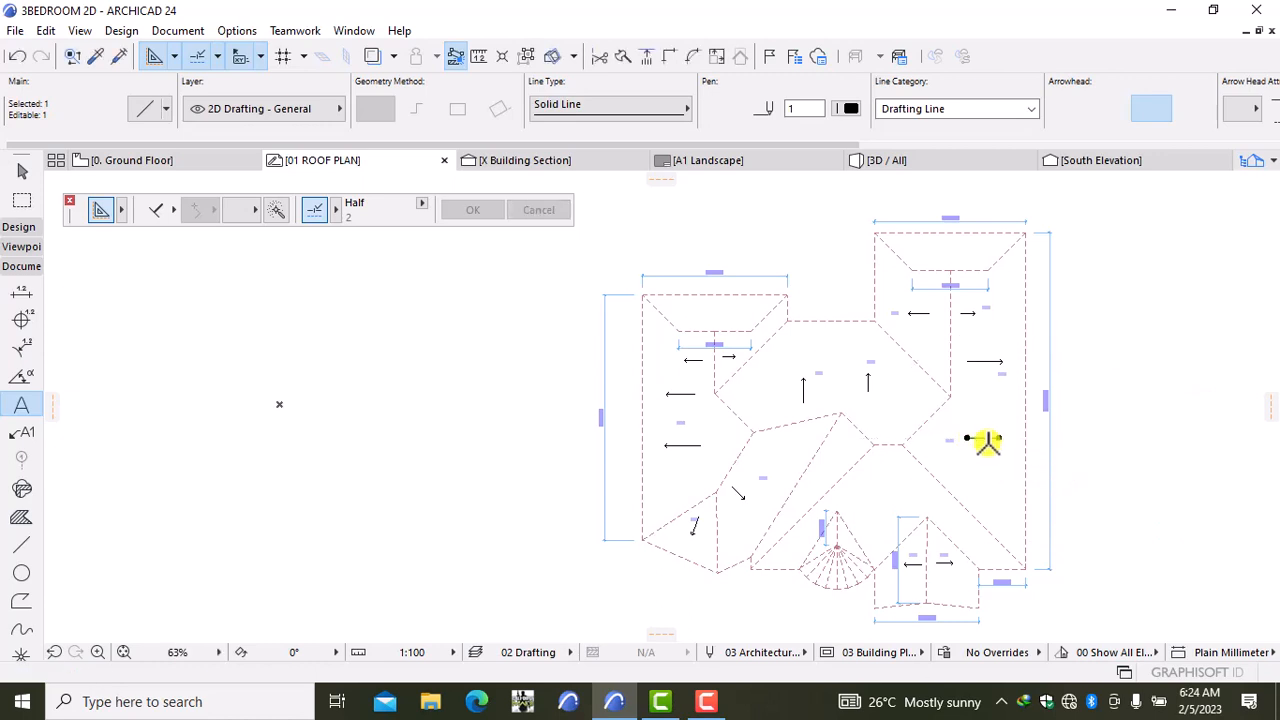
pyautogui.press('Escape')
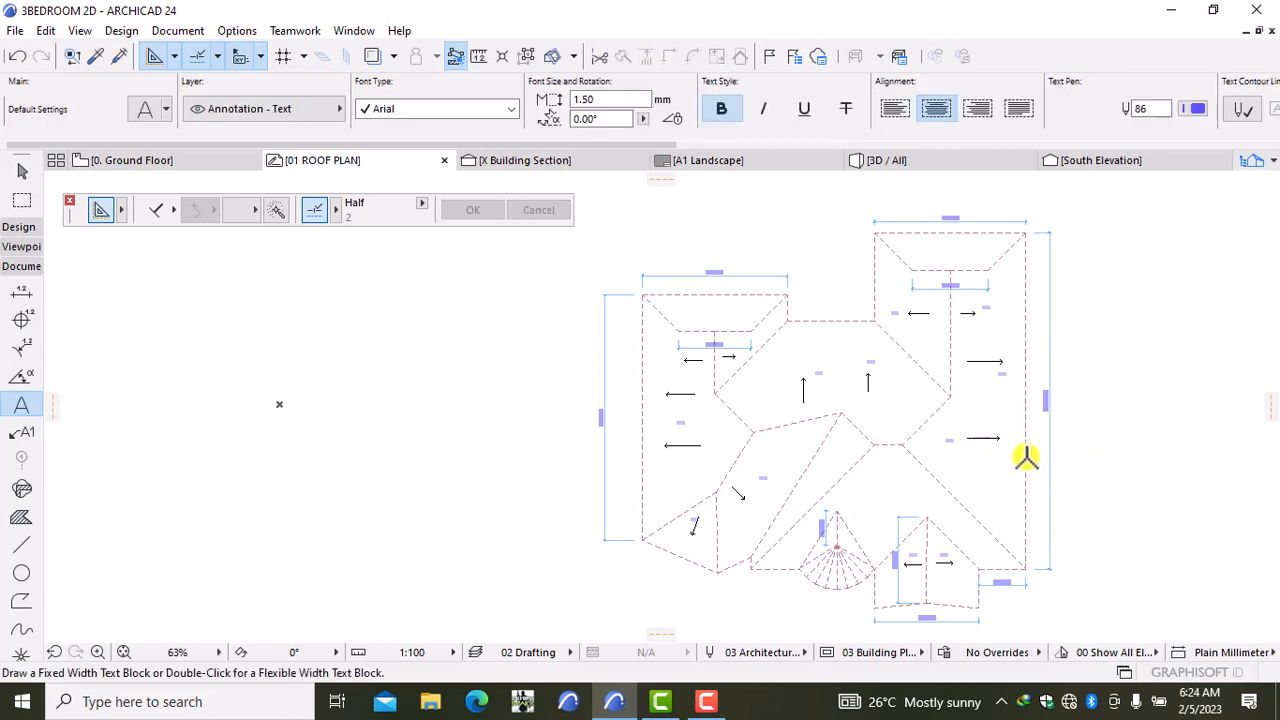
pyautogui.scroll(-2, 1023, 458)
pyautogui.scroll(2, 1011, 486)
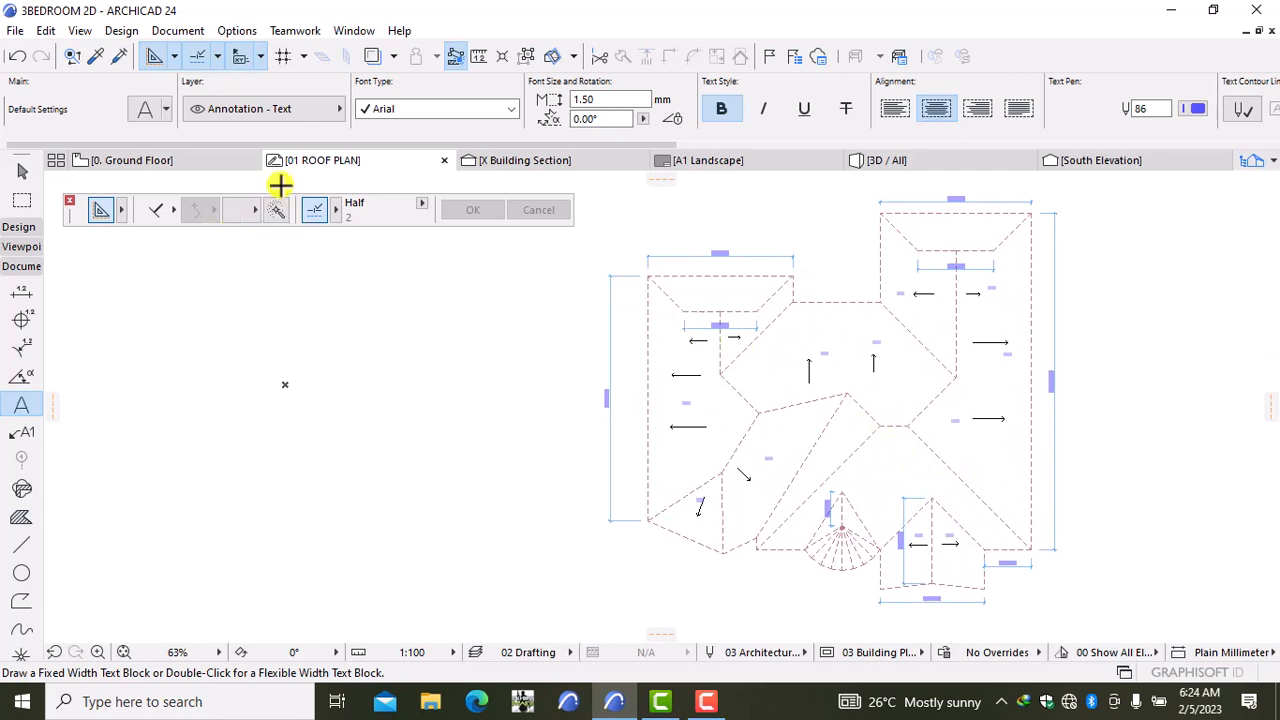
# Step: Create a saved view from the 01 ROOF PLAN worksheet and switch to the A1 Landscape layout
pyautogui.rightClick(333, 163)
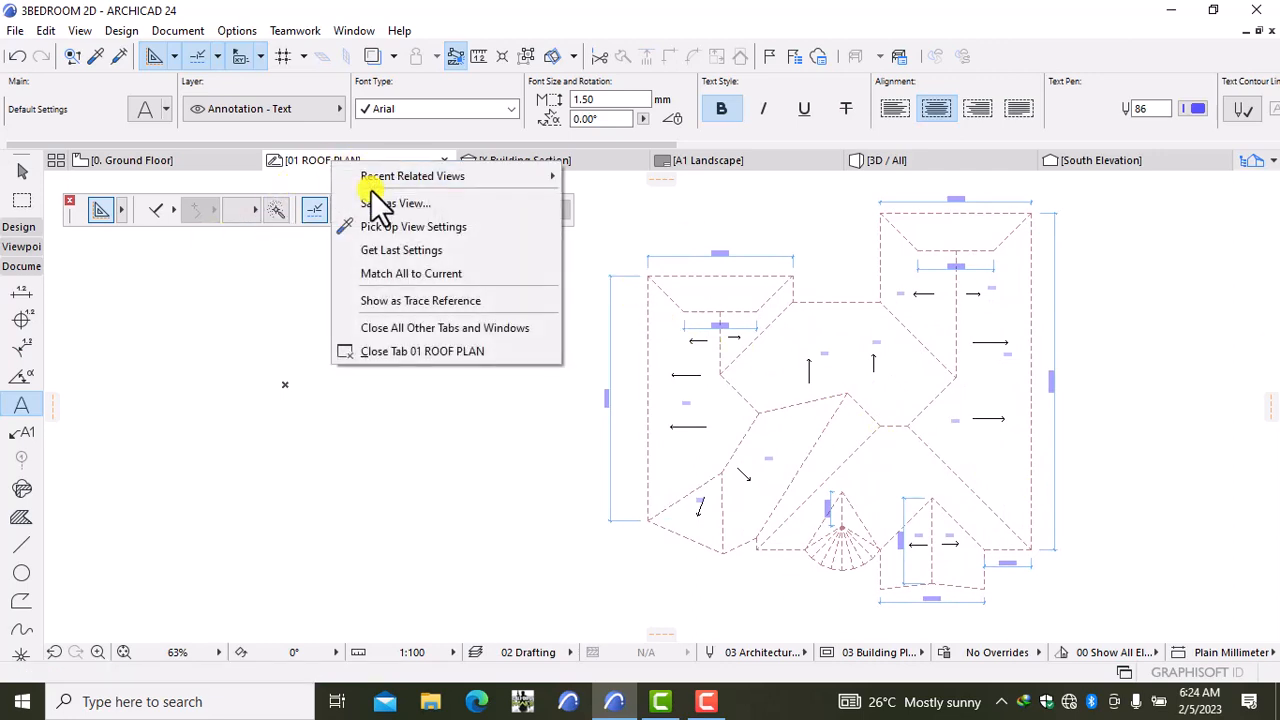
pyautogui.click(395, 203)
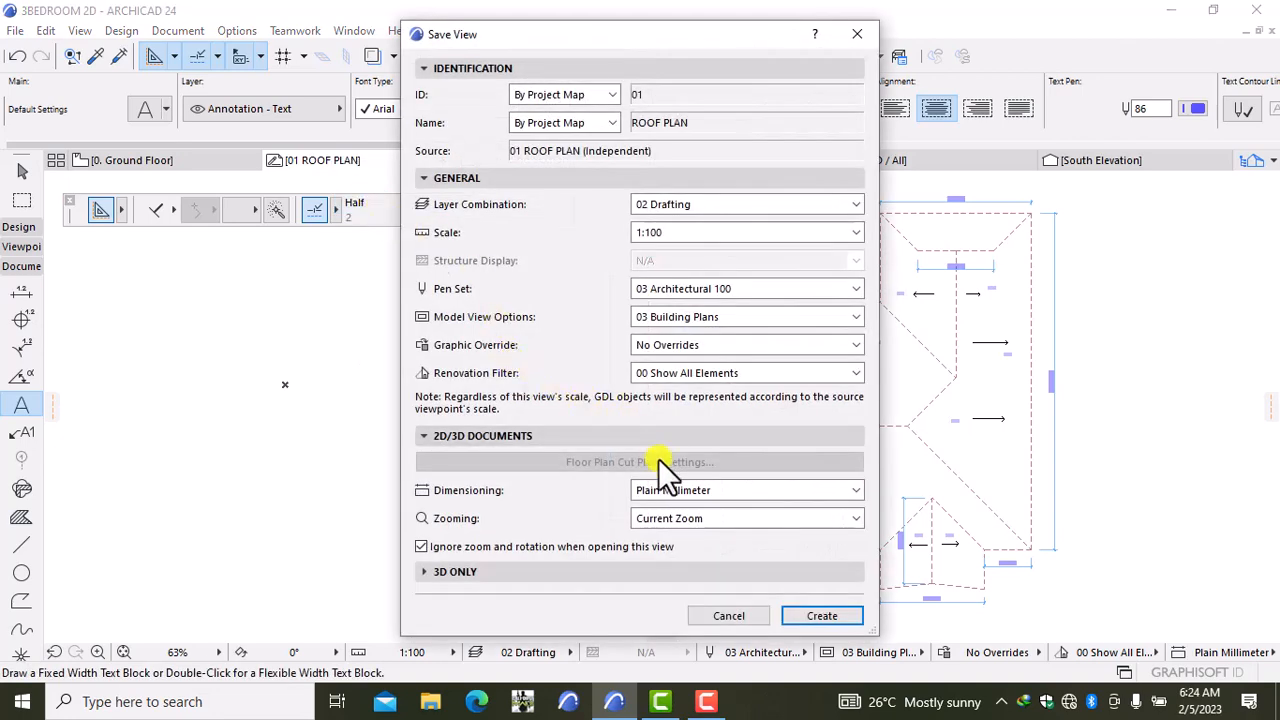
pyautogui.click(811, 608)
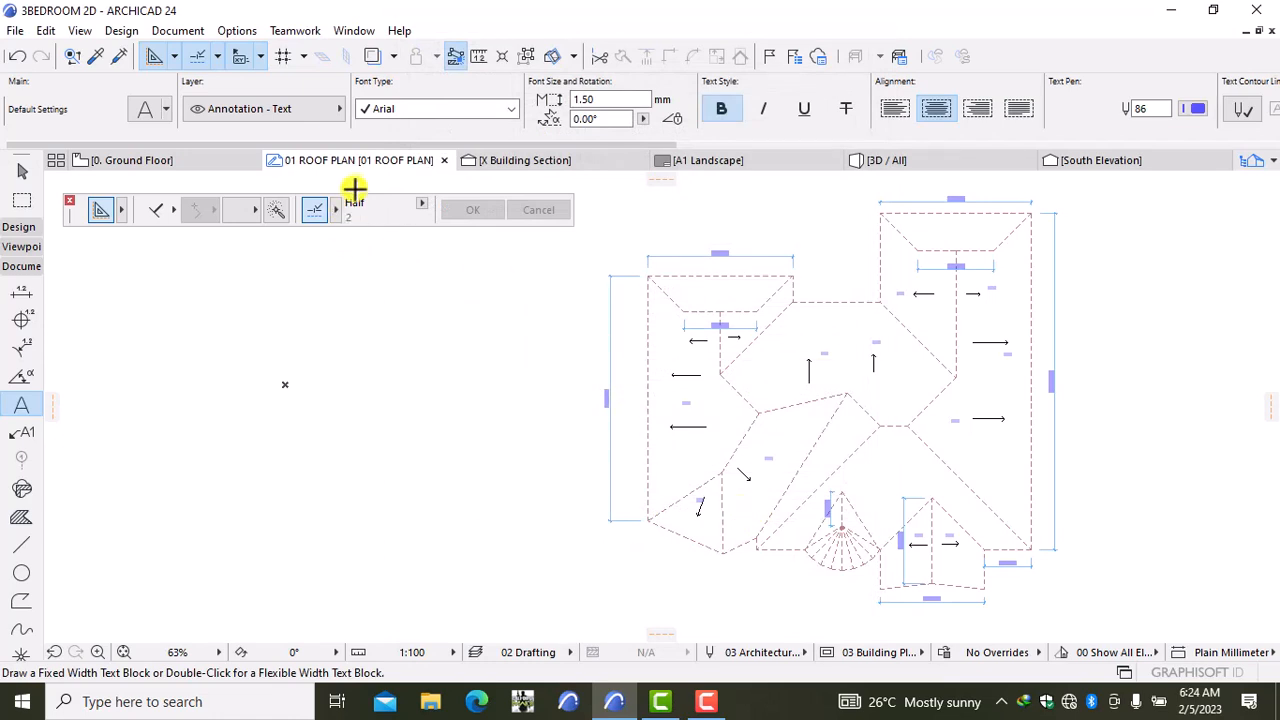
pyautogui.click(690, 160)
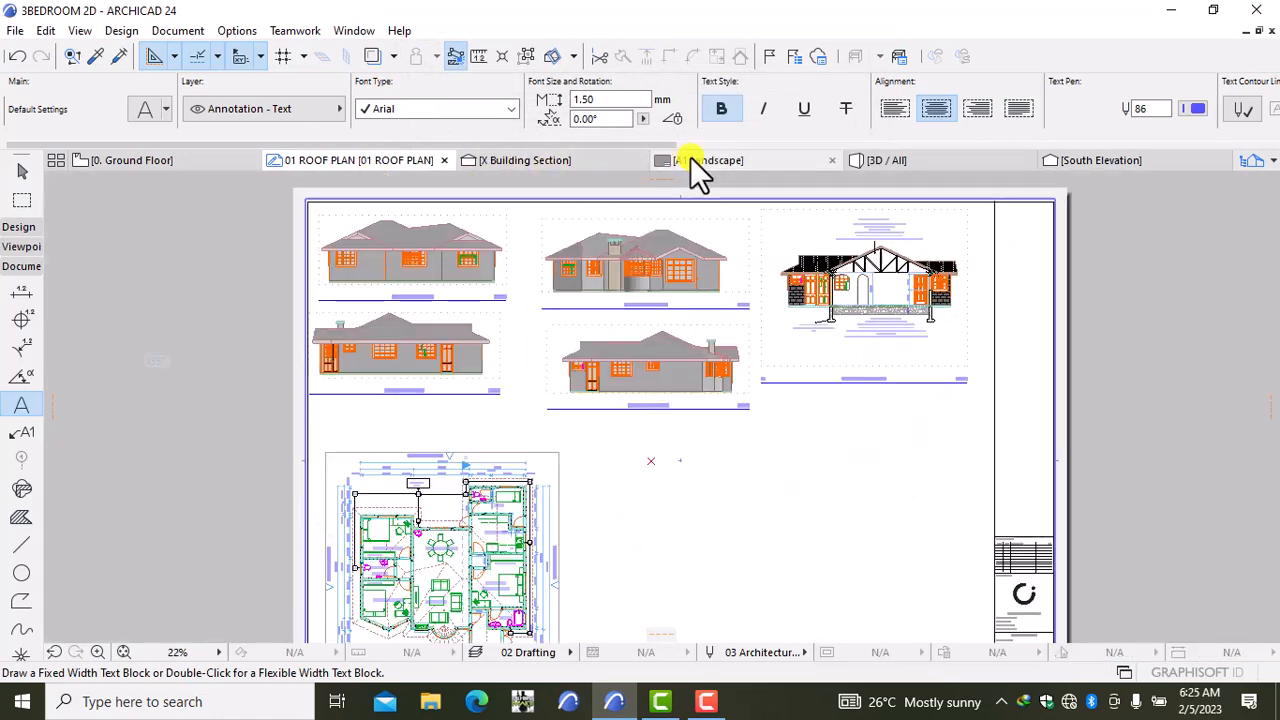
# Step: Use Place Drawing to put the 01 ROOF PLAN worksheet view onto the A1 Landscape layout
pyautogui.rightClick(721, 459)
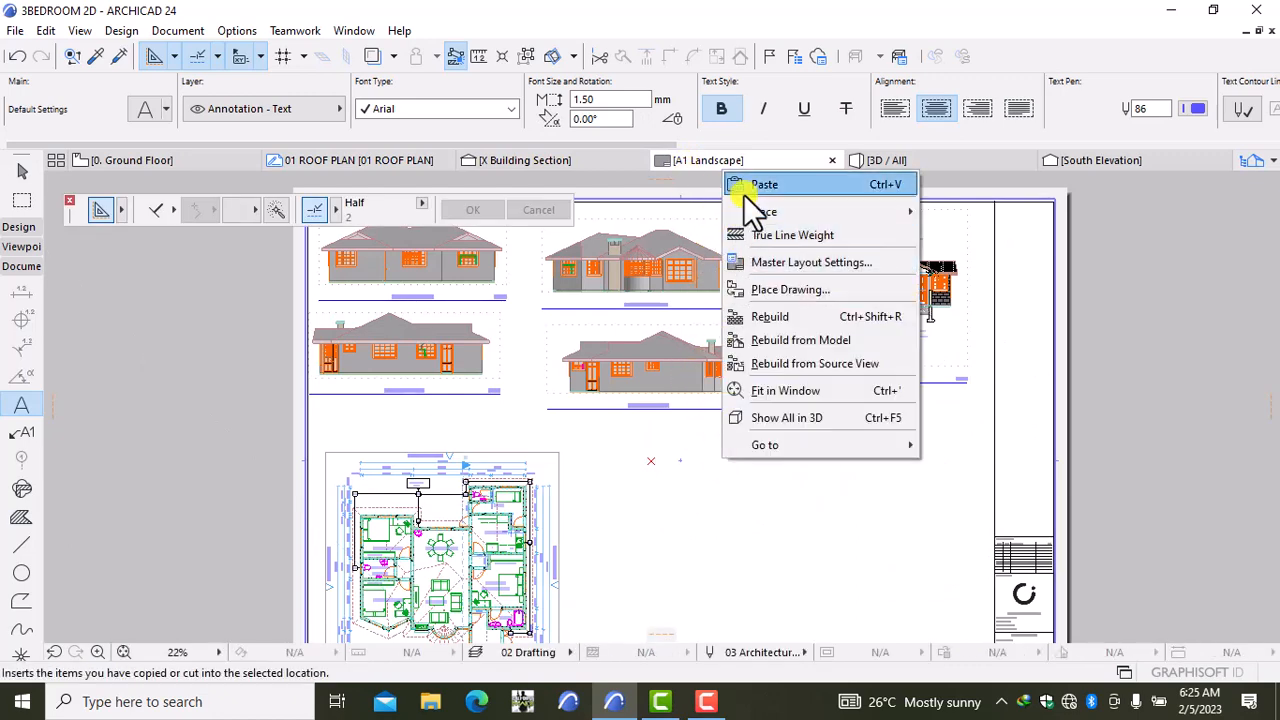
pyautogui.click(781, 280)
pyautogui.moveTo(770, 224); pyautogui.dragTo(772, 253)
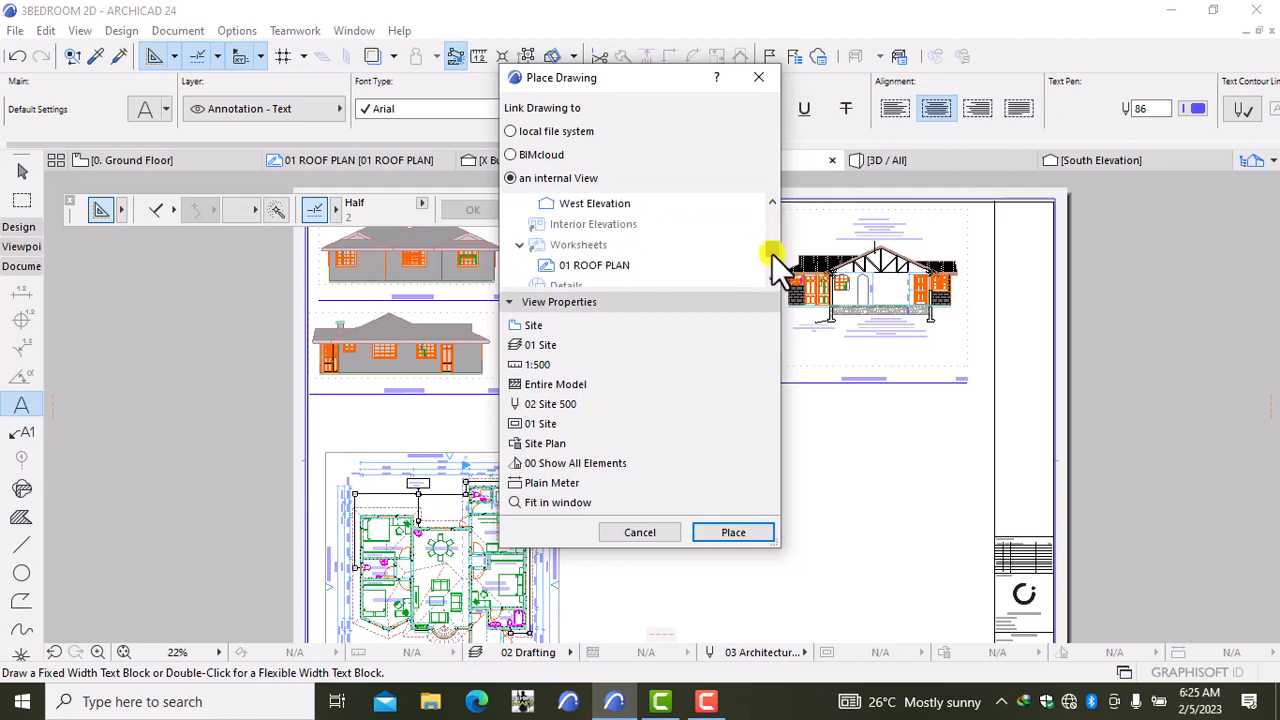
pyautogui.click(652, 266)
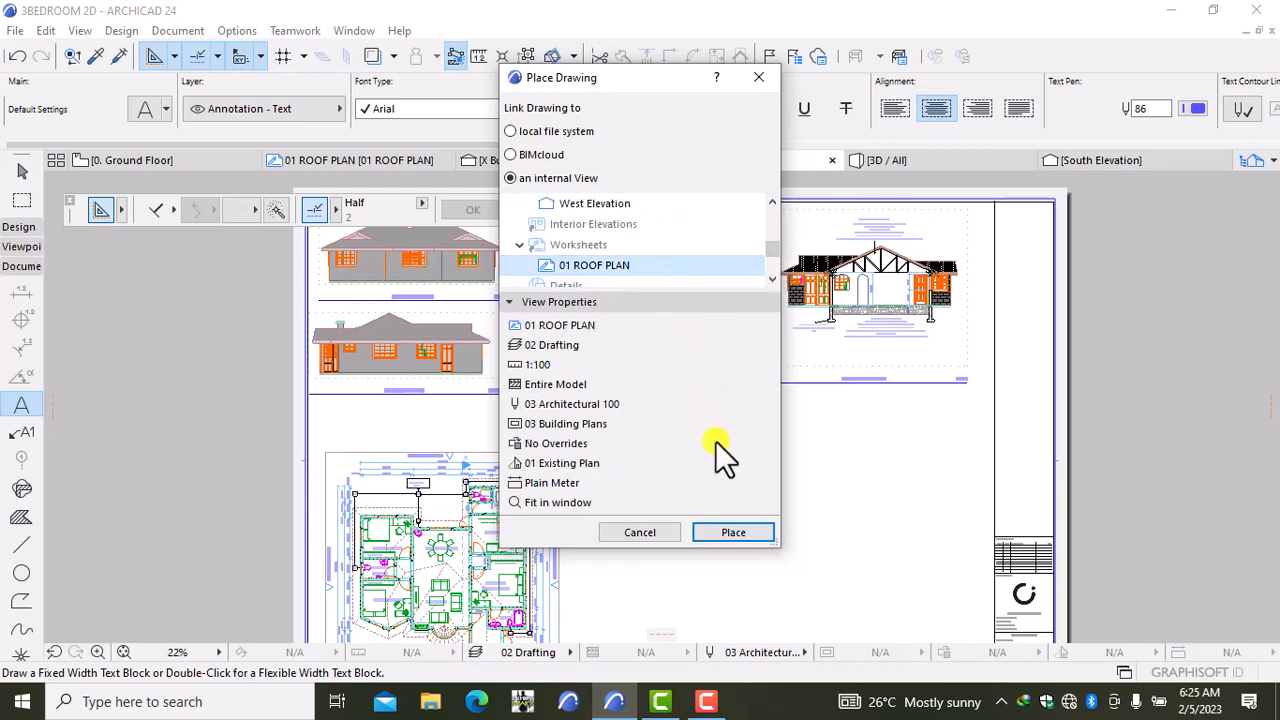
pyautogui.click(732, 532)
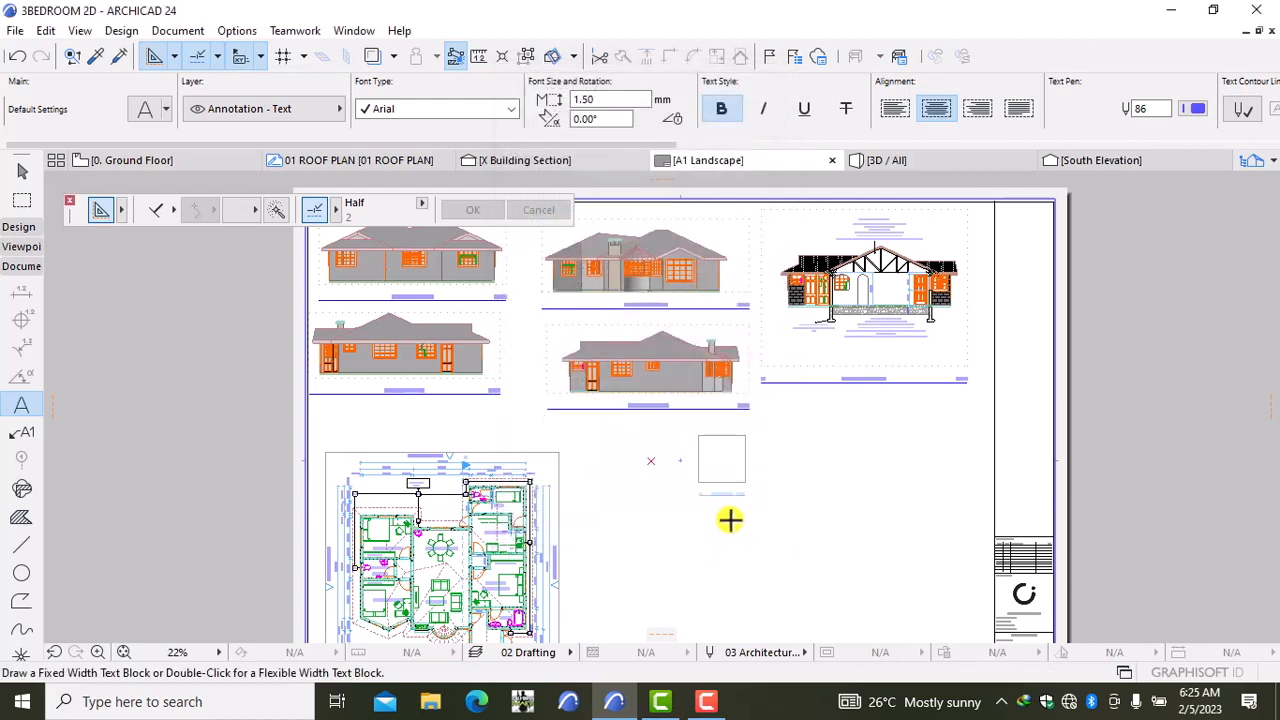
# Step: Check the 01 ROOF PLAN worksheet in the Pop-up Navigator
pyautogui.scroll(4, 718, 500)
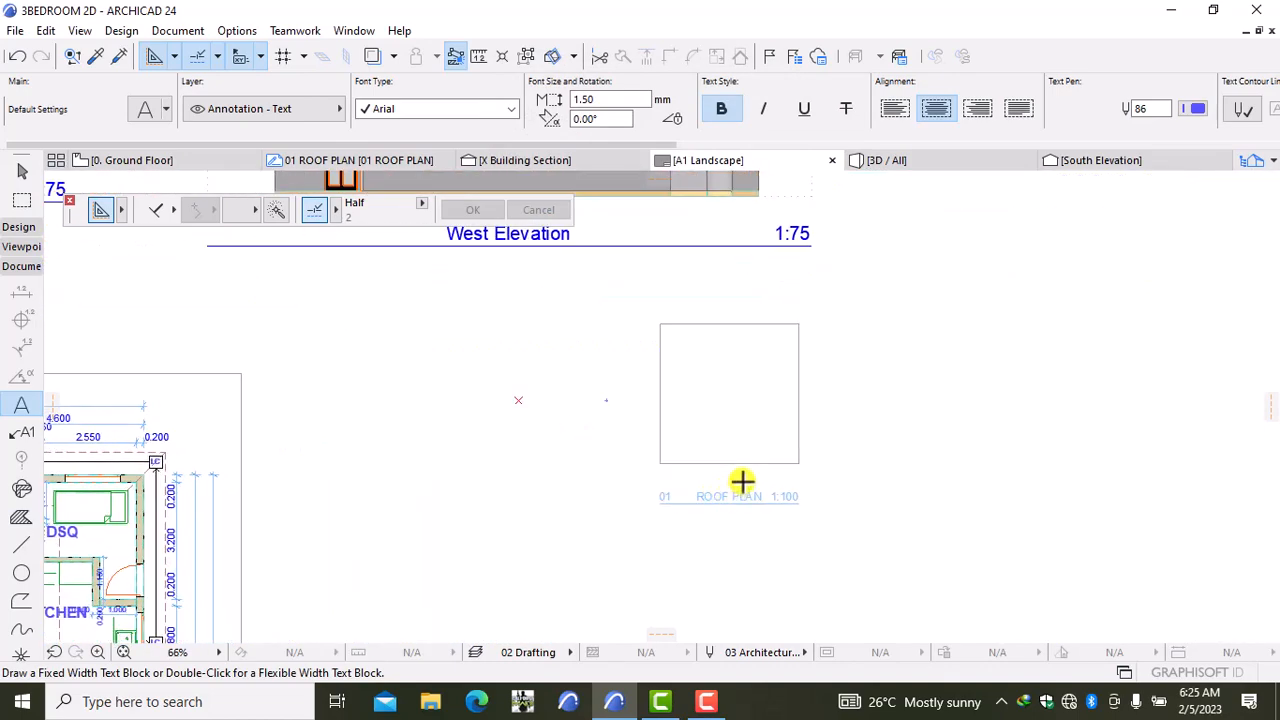
pyautogui.scroll(-1, 742, 482)
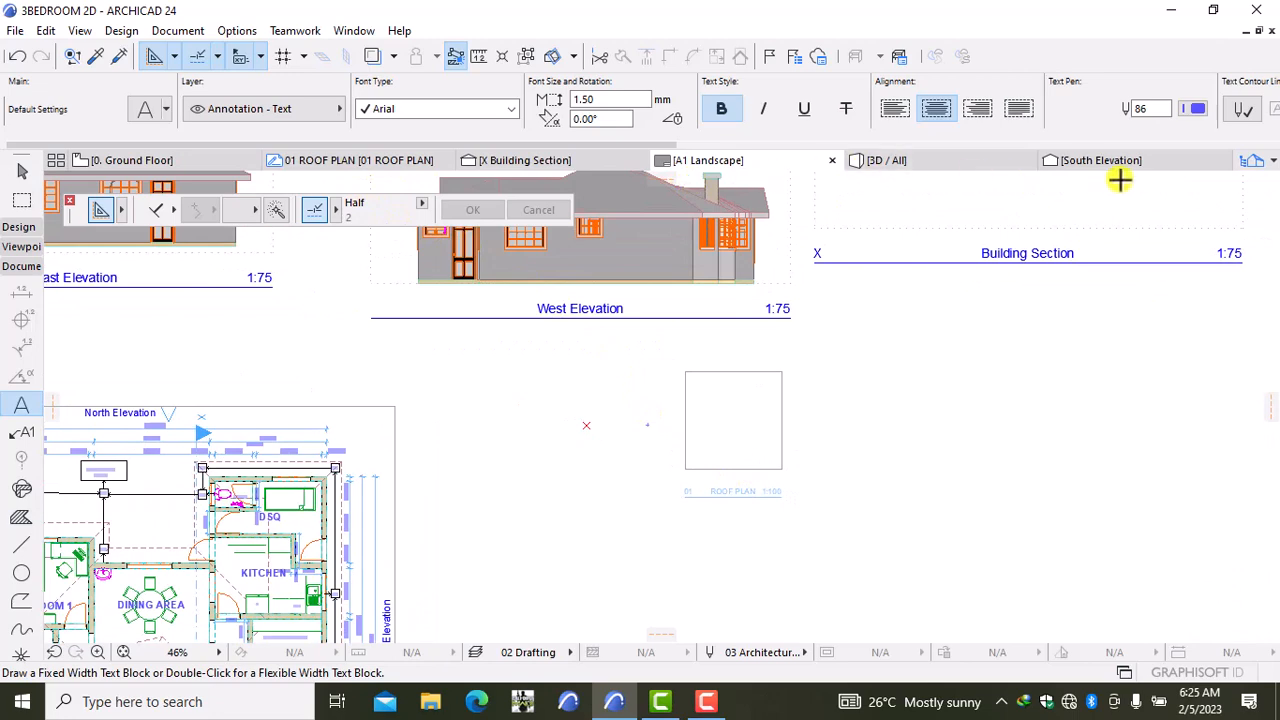
pyautogui.click(1252, 162)
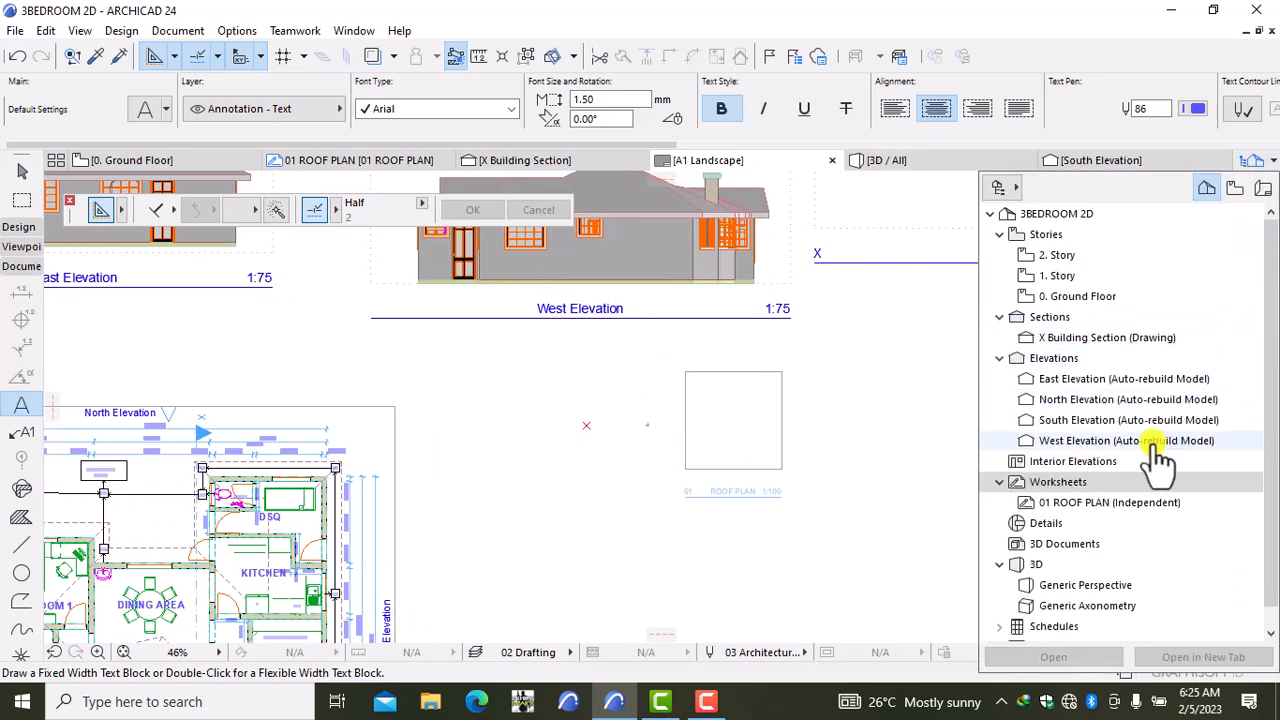
pyautogui.click(1113, 505)
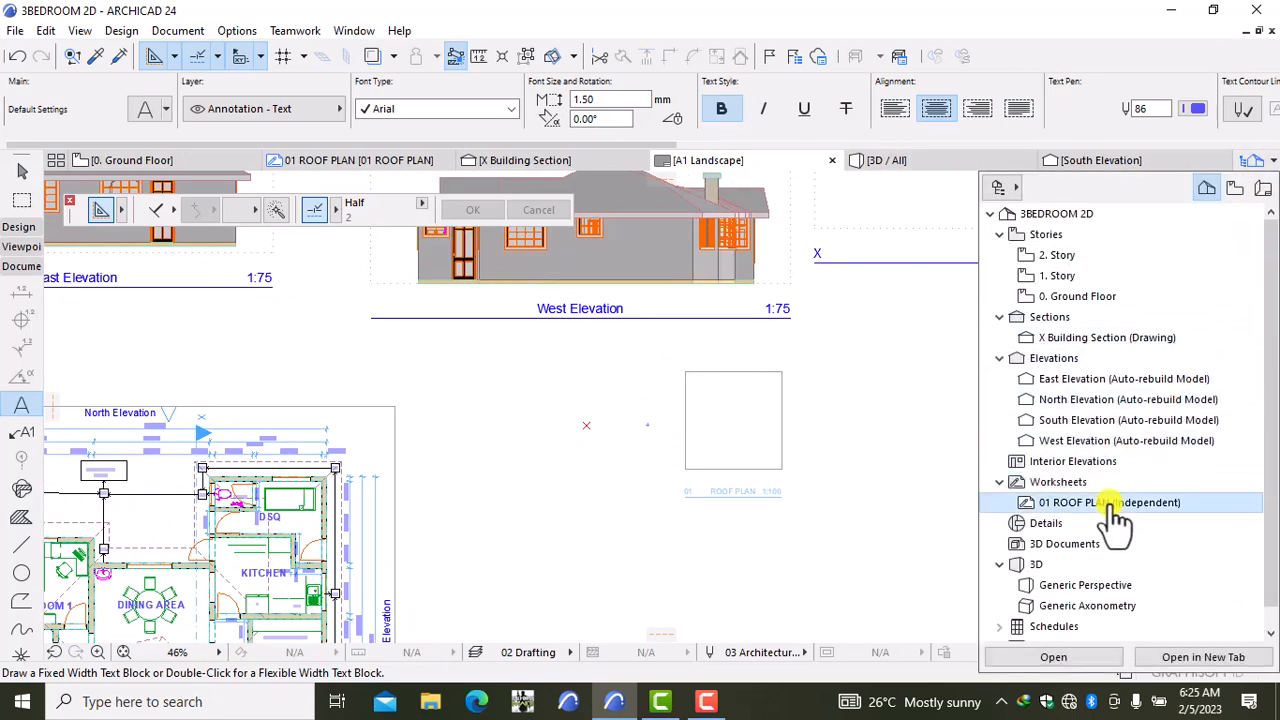
pyautogui.rightClick(1113, 515)
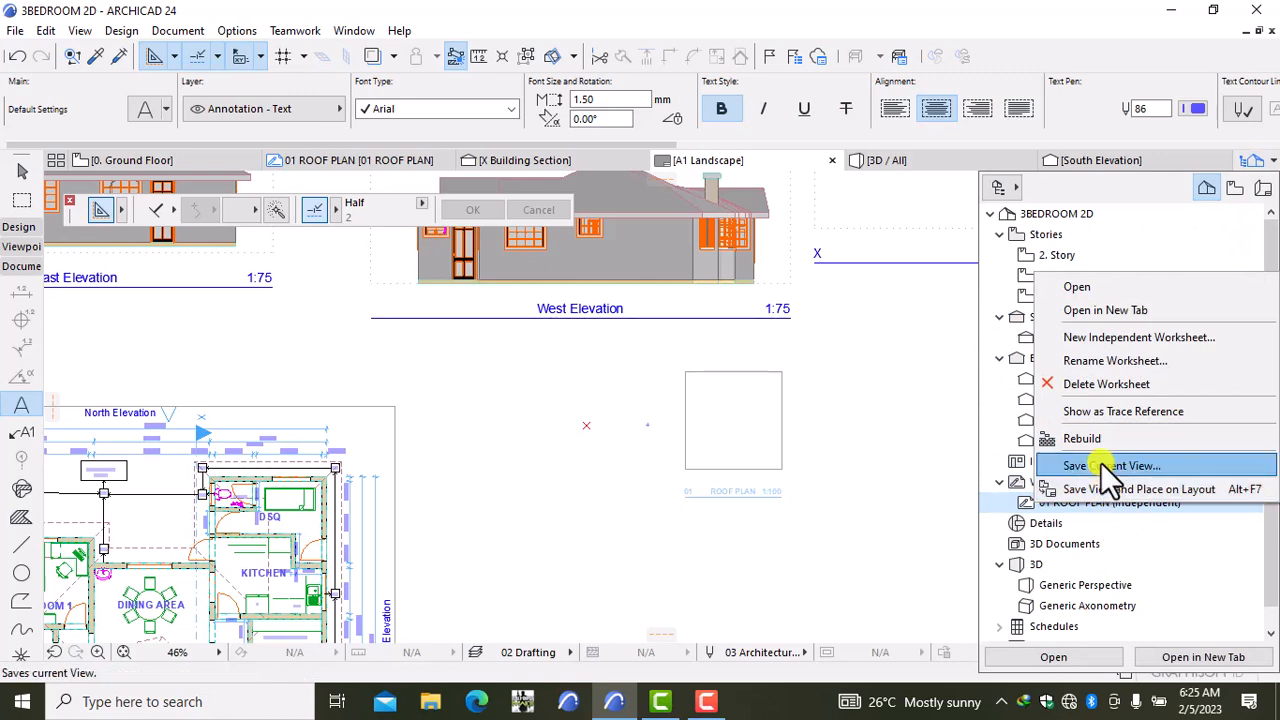
pyautogui.click(887, 469)
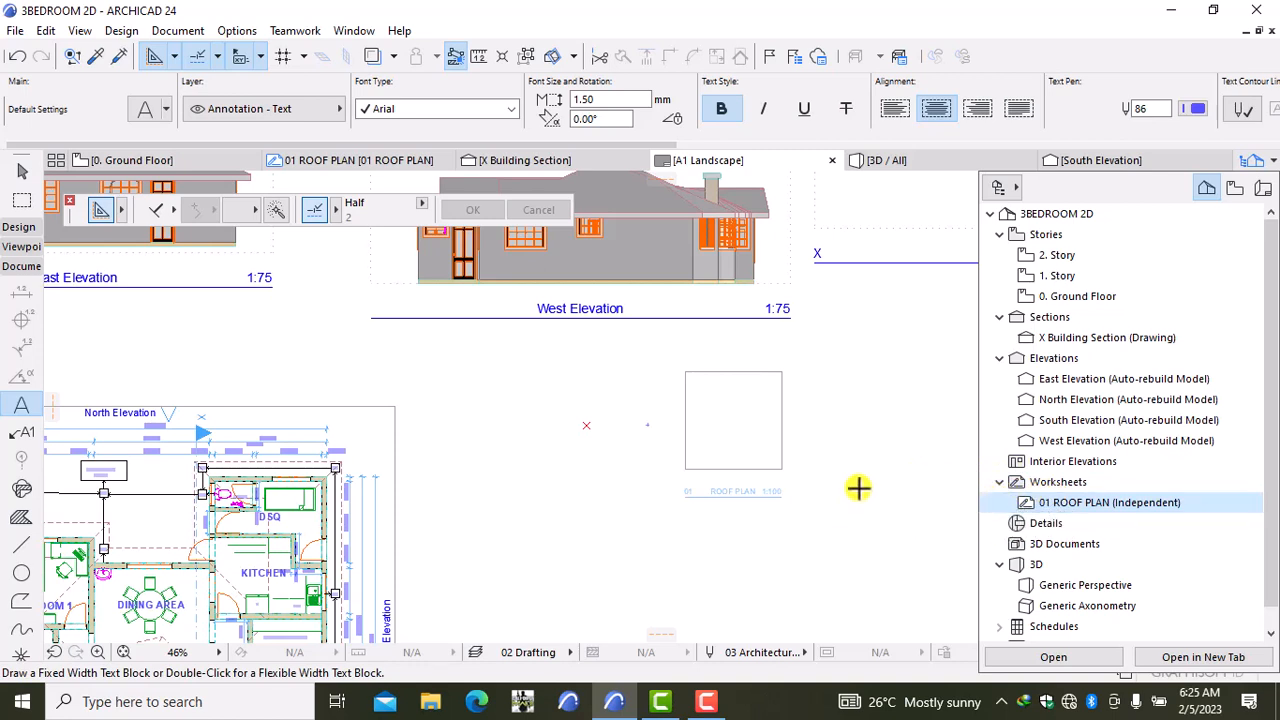
pyautogui.click(379, 162)
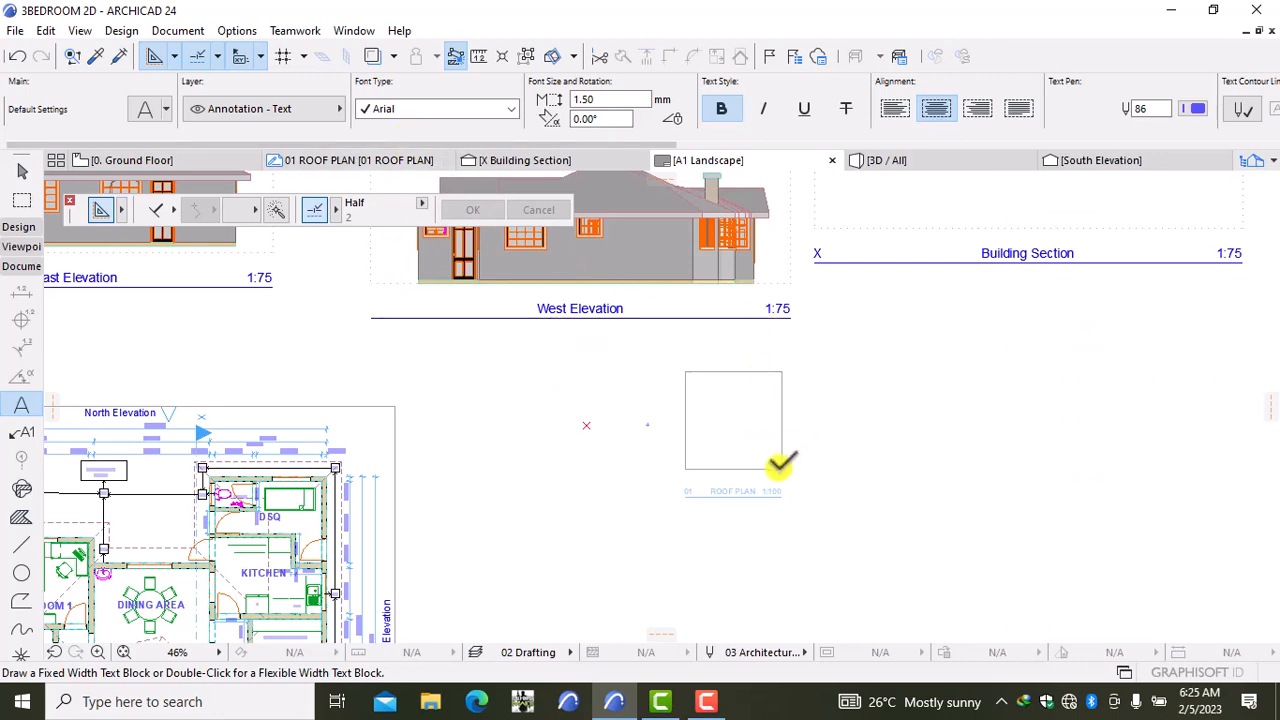
# Step: Stretch the empty ROOF PLAN drawing frame's corner outward to enlarge it
pyautogui.keyDown('shift'); pyautogui.click(780, 466); pyautogui.keyUp('shift')
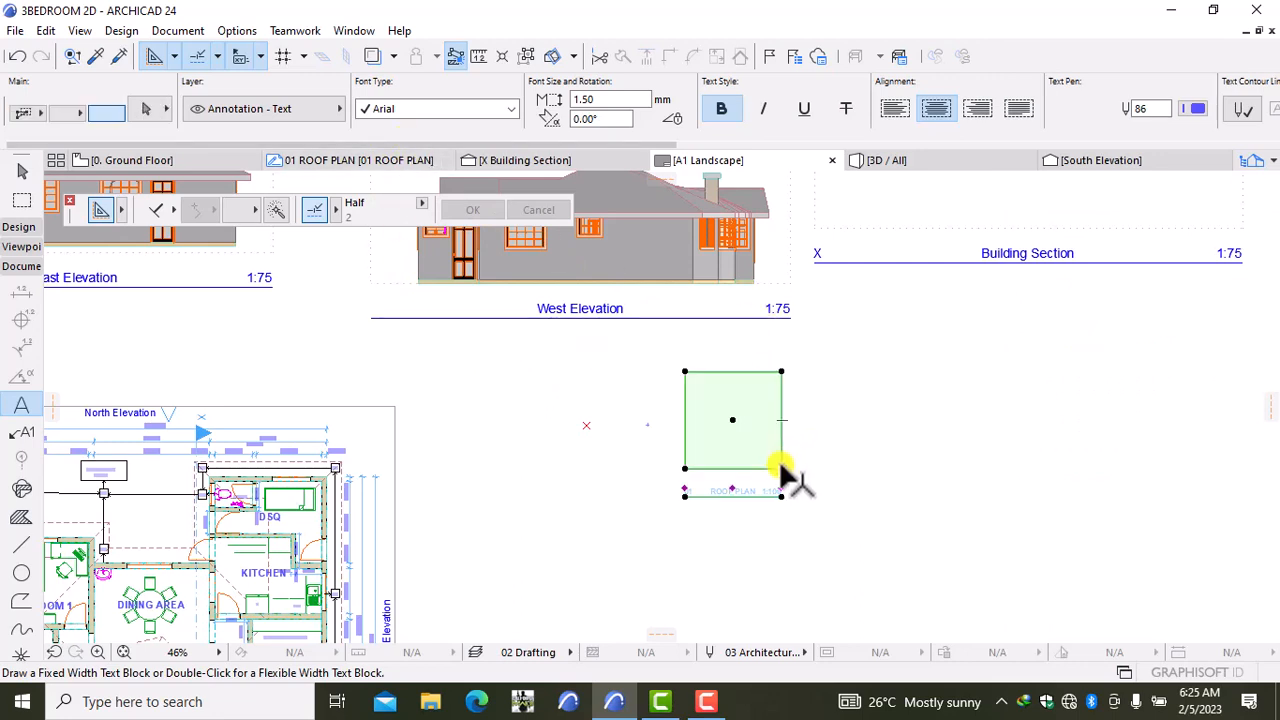
pyautogui.click(780, 466)
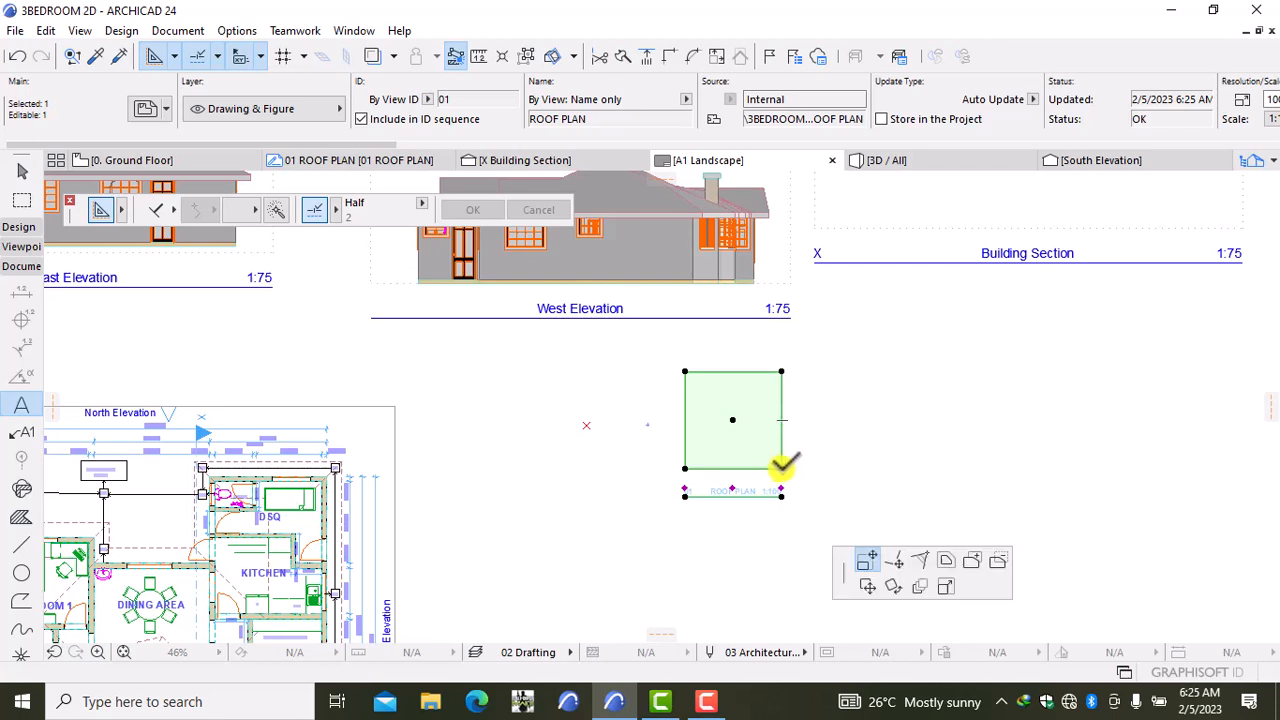
pyautogui.click(849, 519)
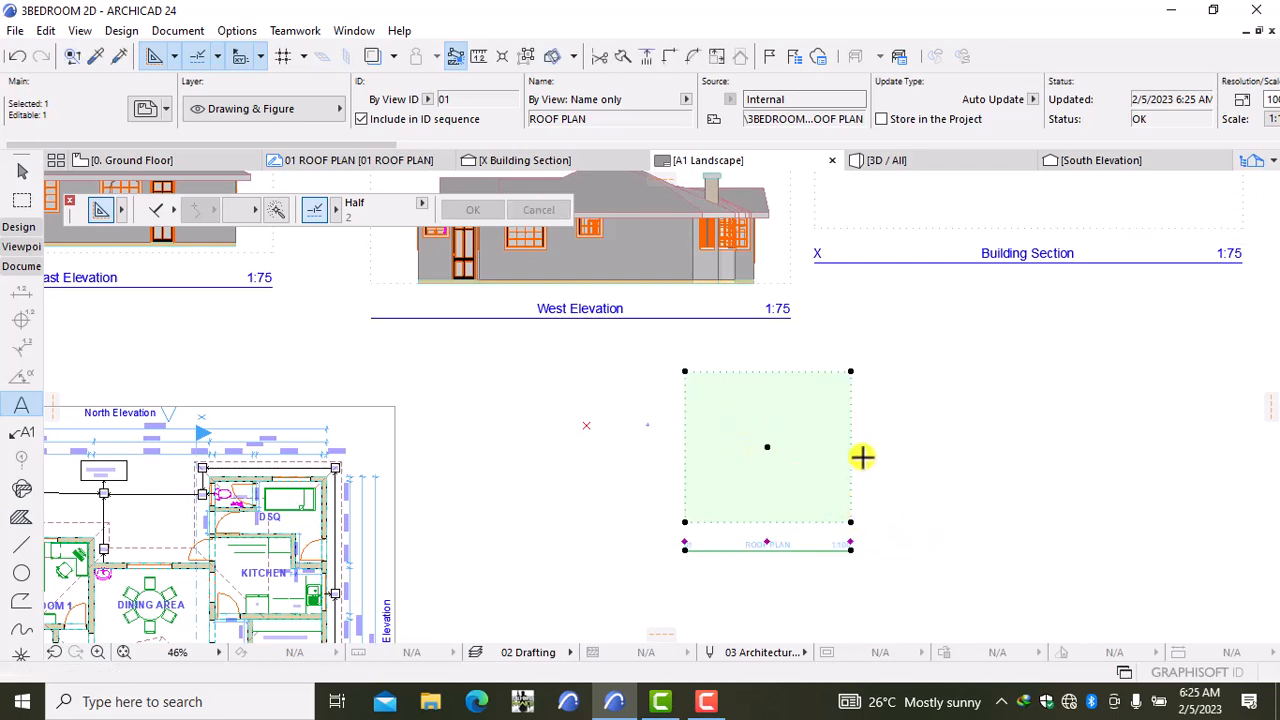
pyautogui.press('Escape')
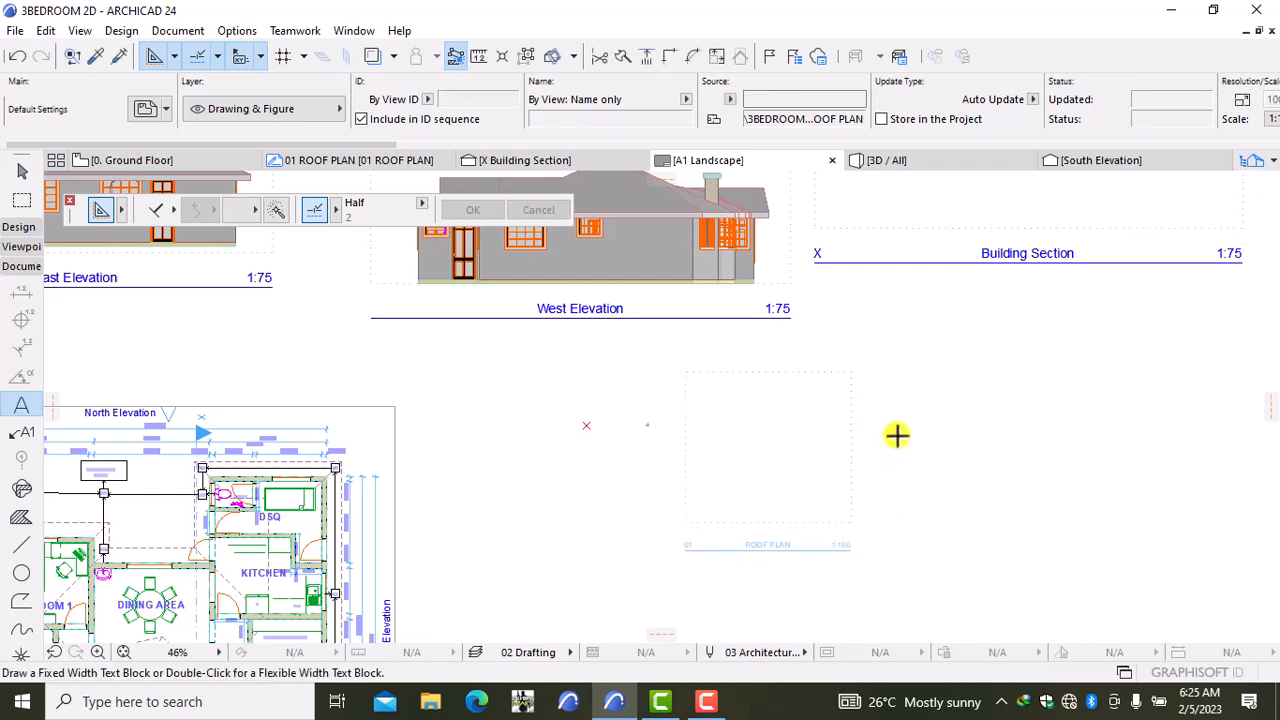
# Step: Place the 01 ROOF PLAN view from the views list onto the layout below the building section
pyautogui.rightClick(884, 434)
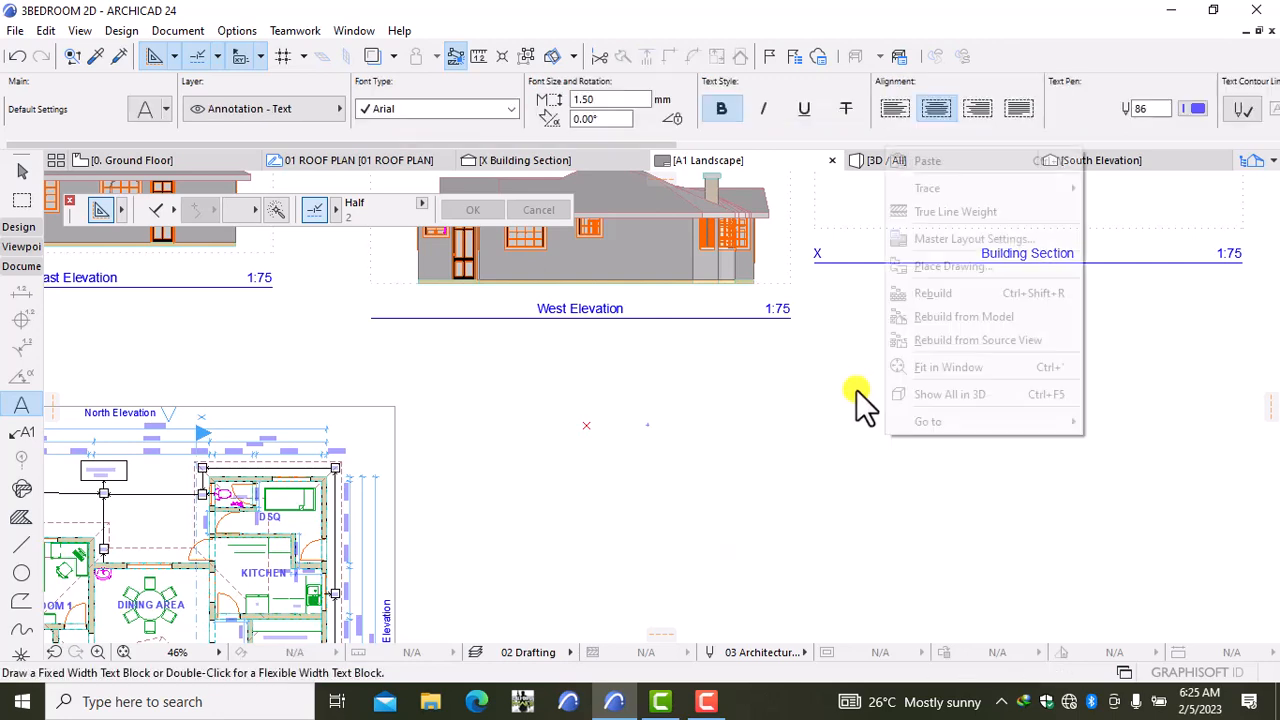
pyautogui.click(913, 266)
pyautogui.click(655, 226)
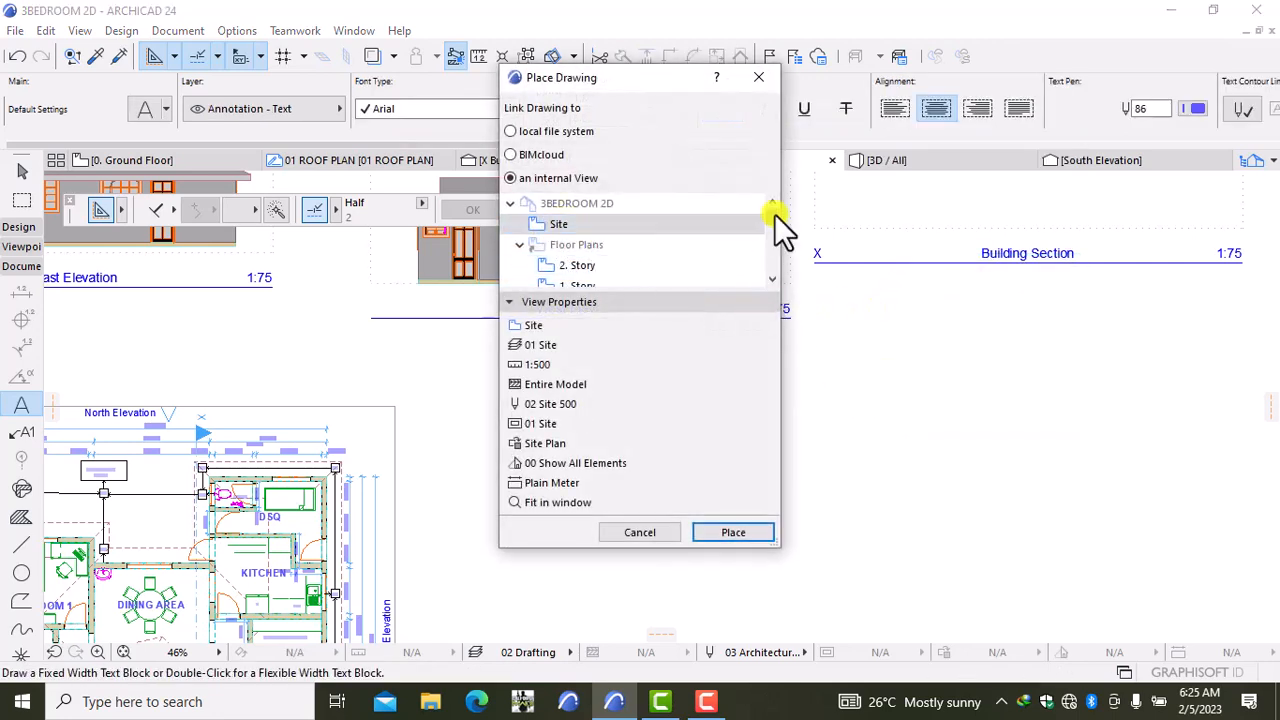
pyautogui.moveTo(775, 213); pyautogui.dragTo(757, 268)
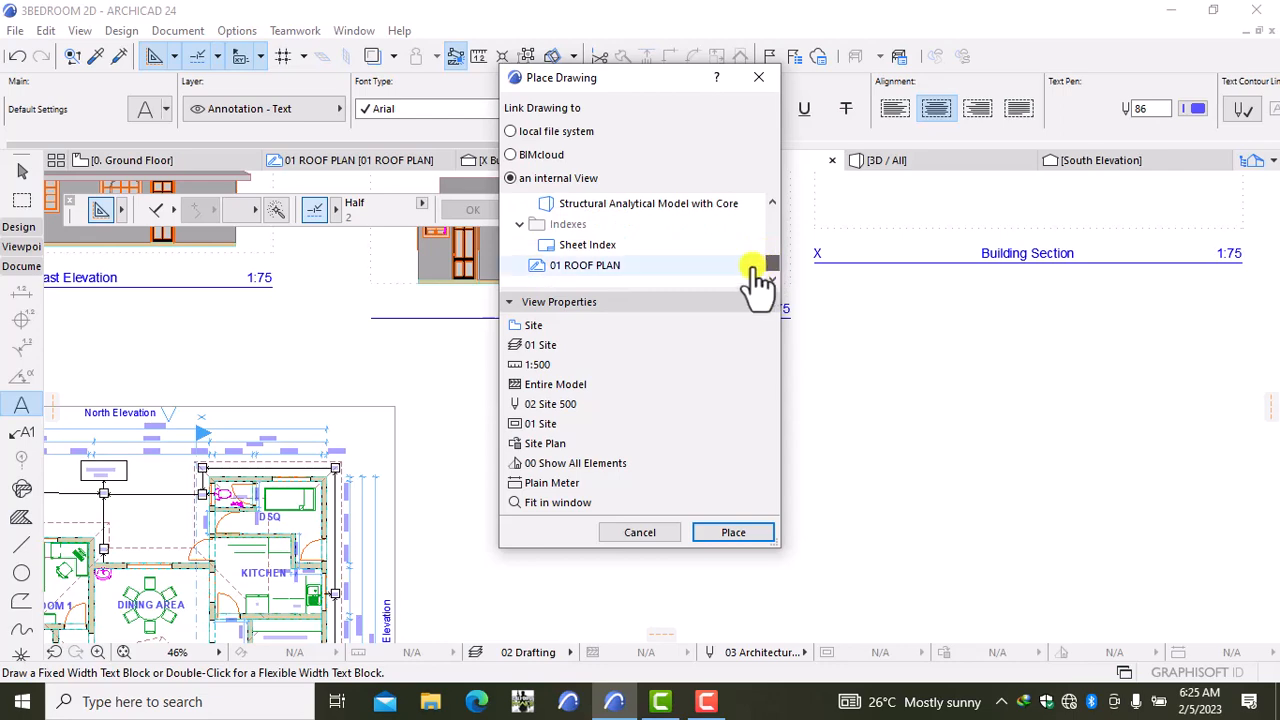
pyautogui.click(629, 266)
pyautogui.click(734, 532)
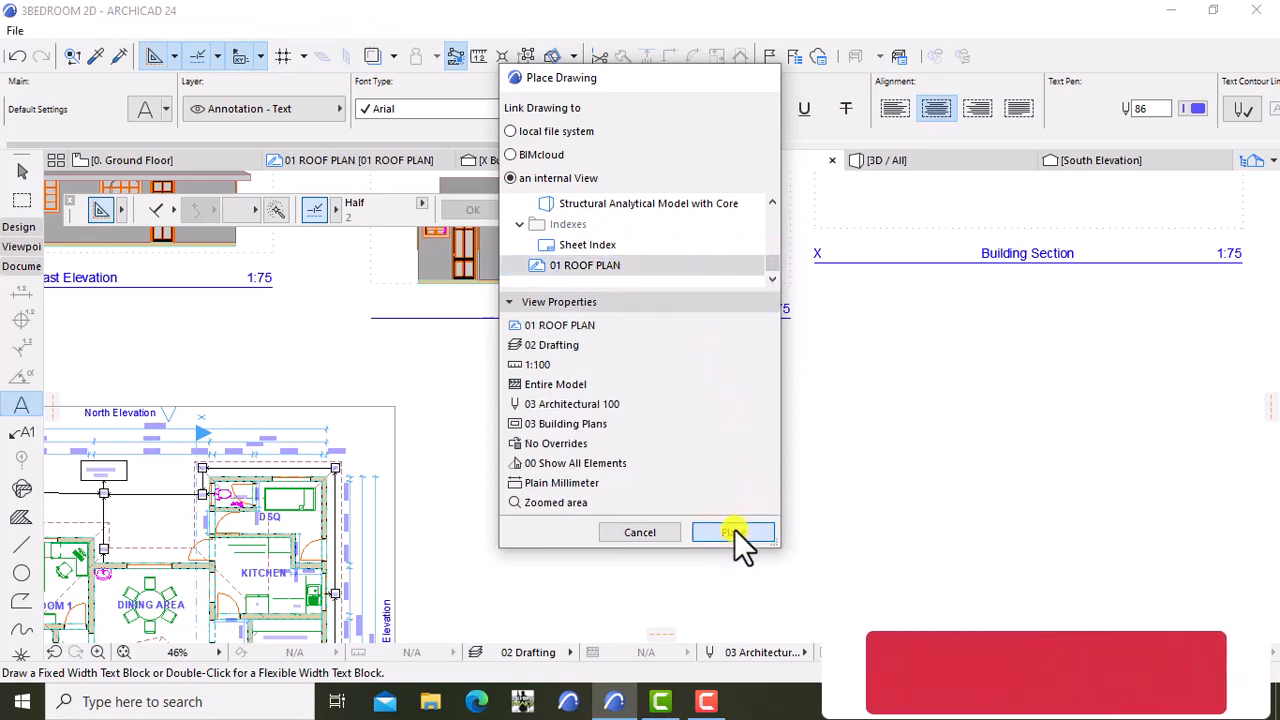
pyautogui.scroll(-3, 945, 458)
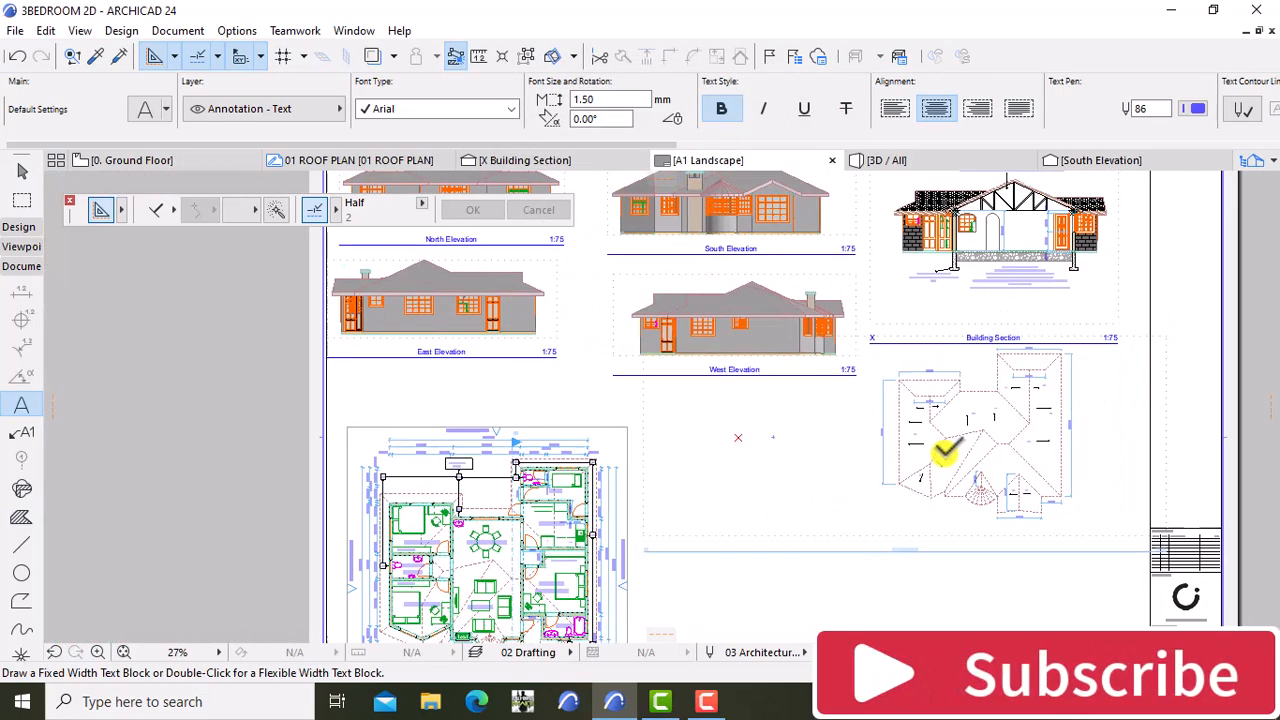
# Step: Crop the roof plan drawing's boundary corners tightly around the roof
pyautogui.moveTo(991, 471); pyautogui.dragTo(779, 437, button='middle')
pyautogui.scroll(2, 779, 437)
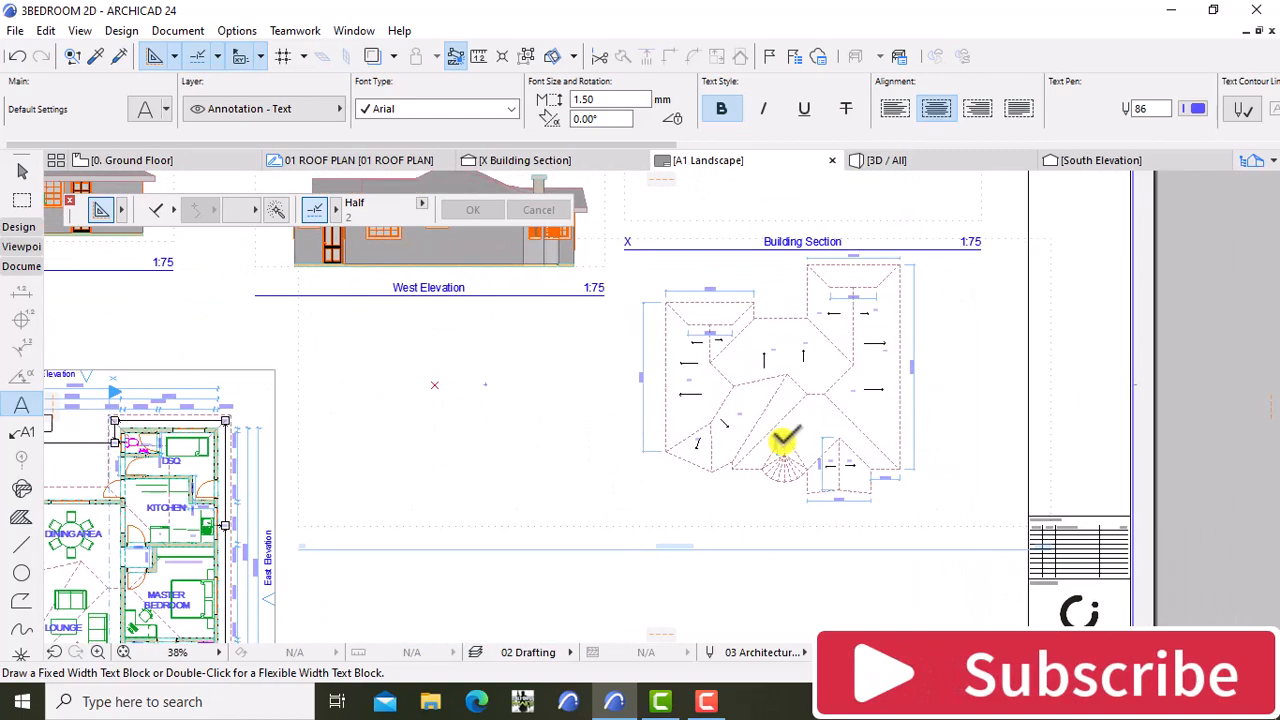
pyautogui.keyDown('shift'); pyautogui.click(820, 478); pyautogui.keyUp('shift')
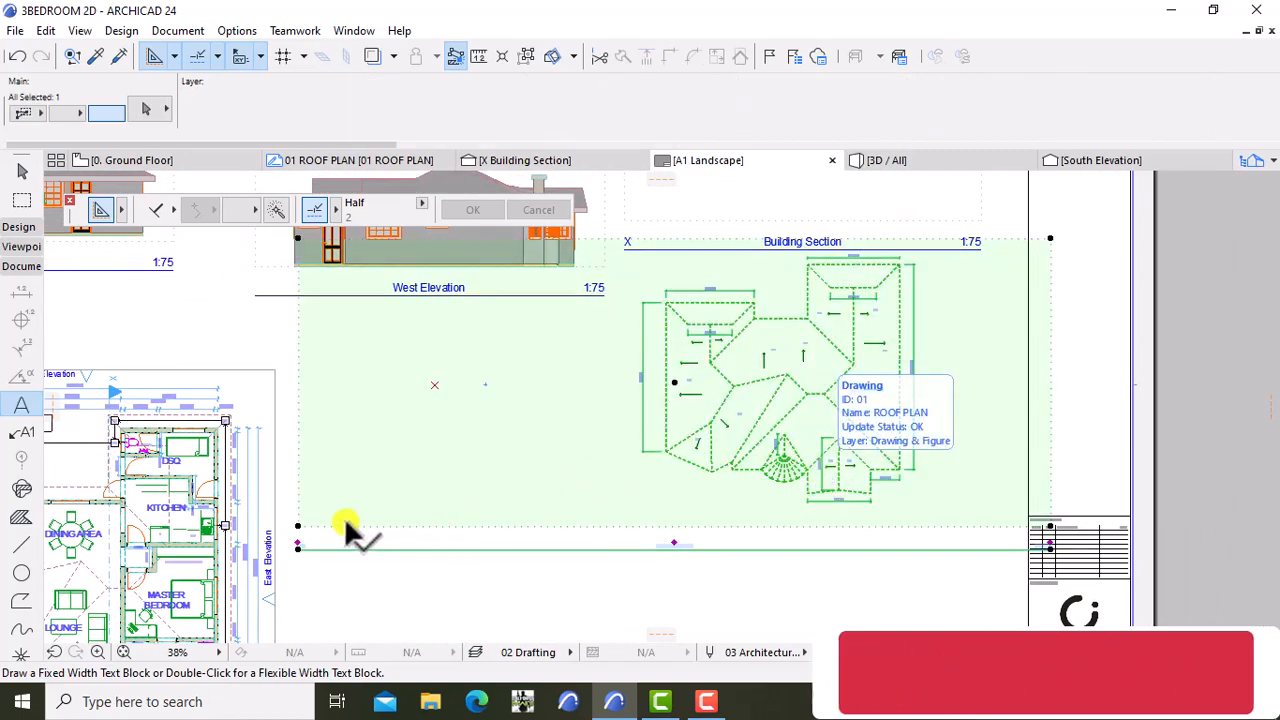
pyautogui.click(298, 524)
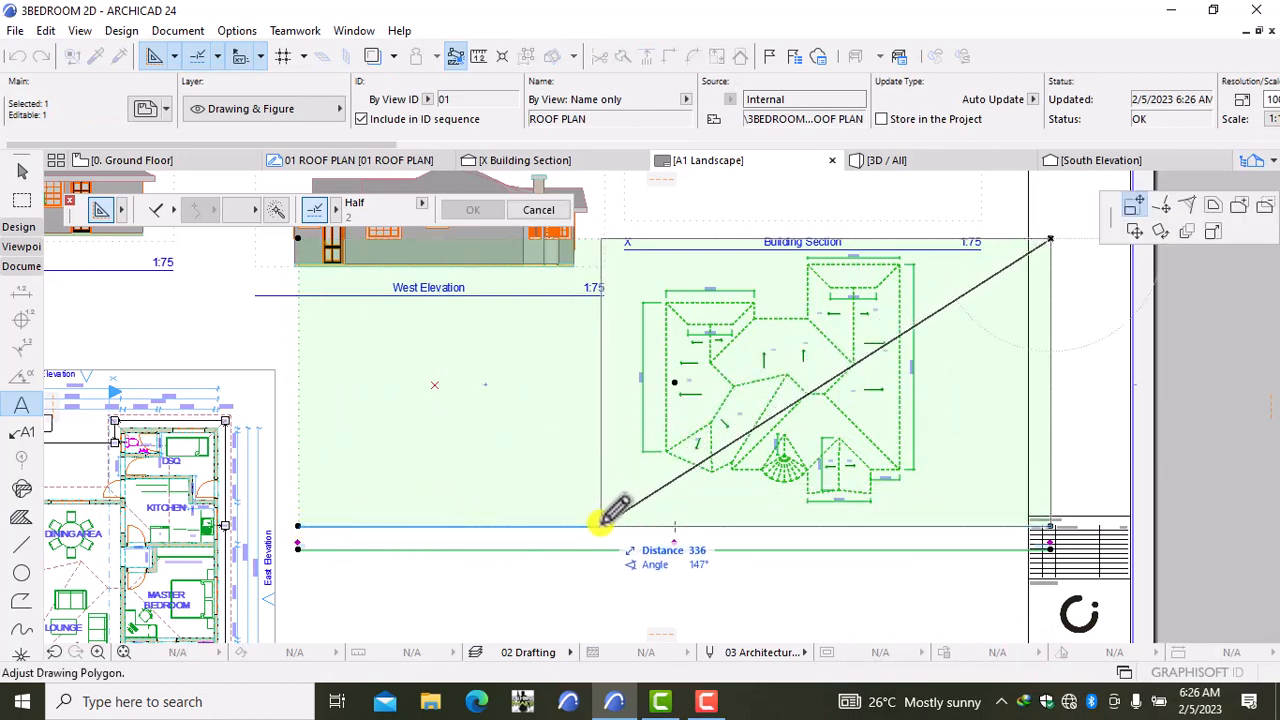
pyautogui.click(600, 524)
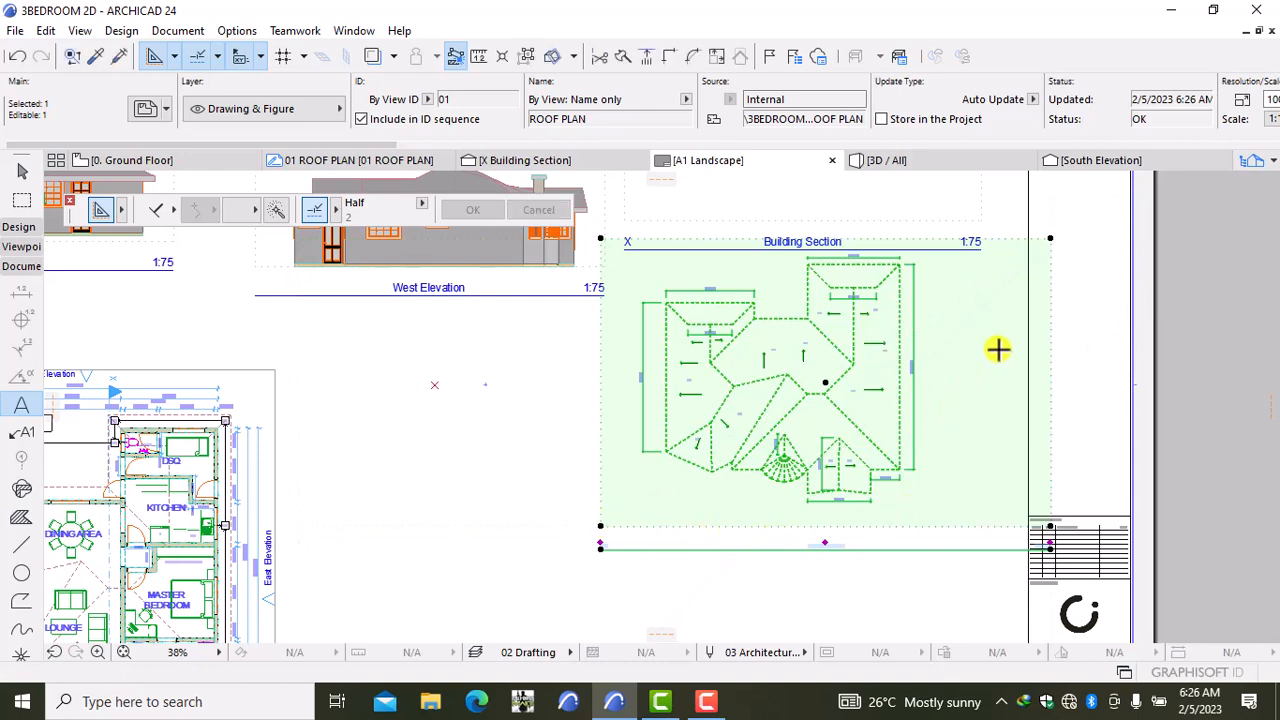
pyautogui.click(1036, 251)
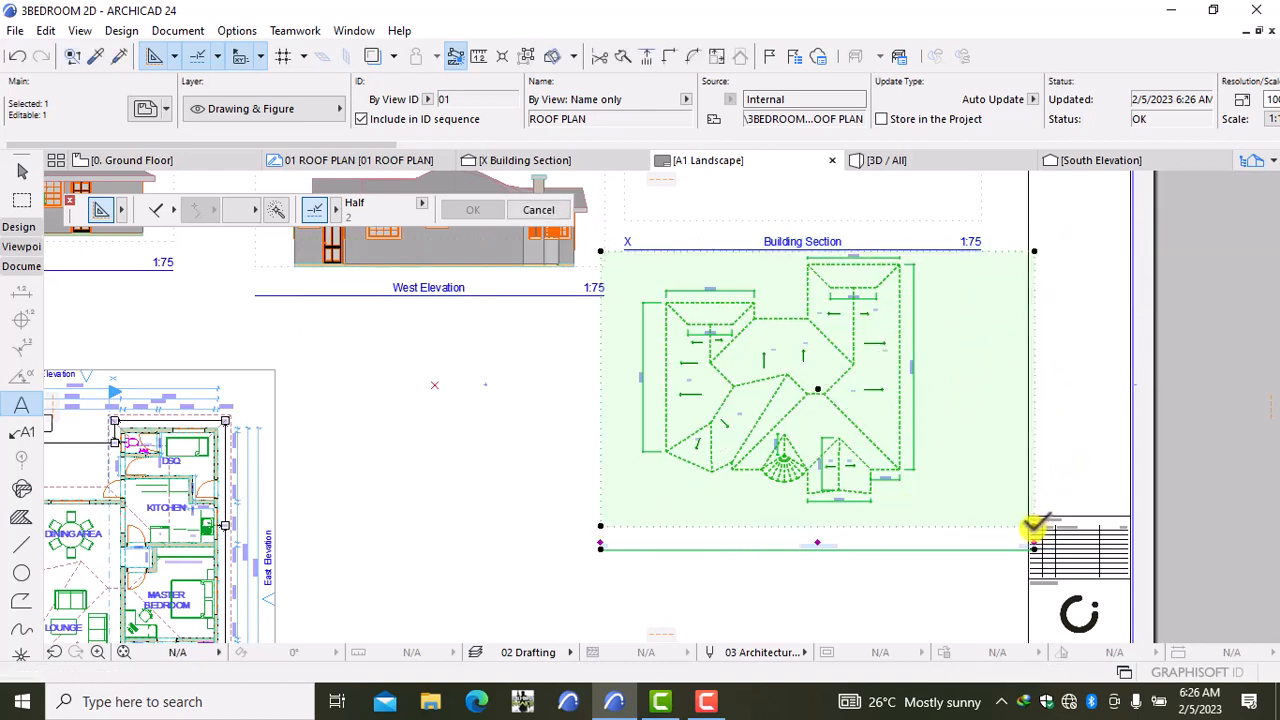
pyautogui.click(1034, 524)
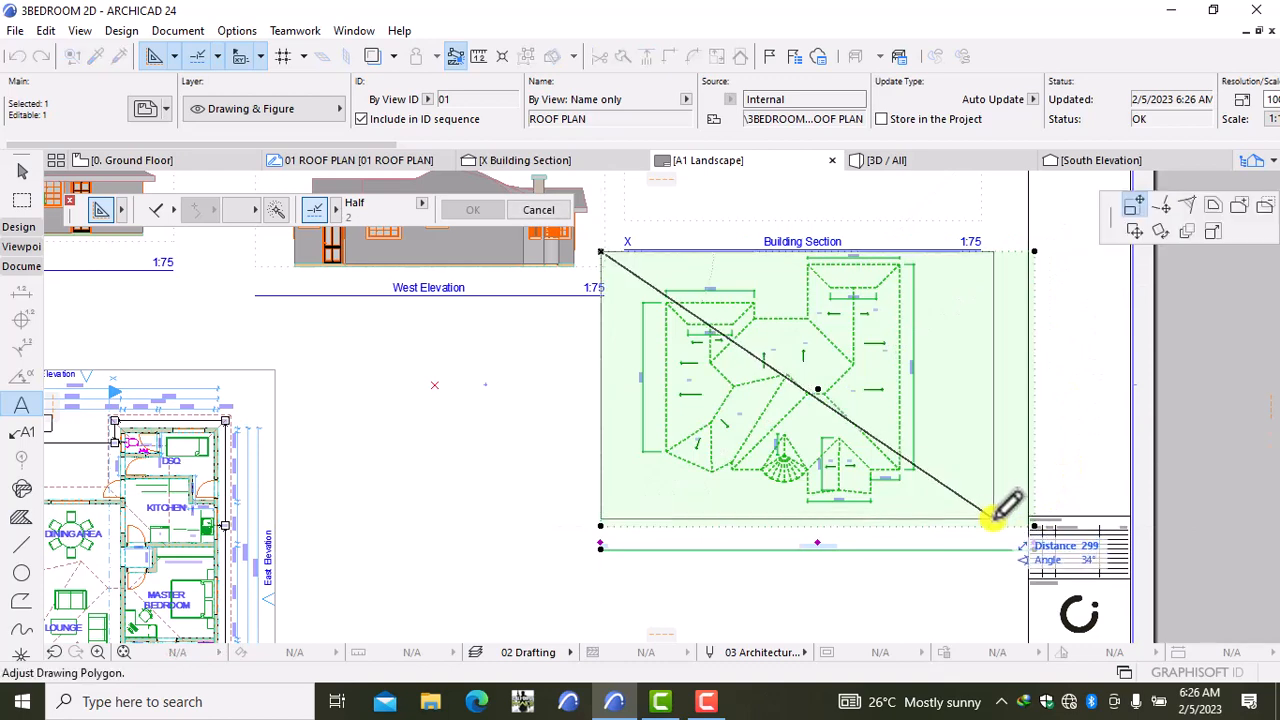
pyautogui.click(993, 518)
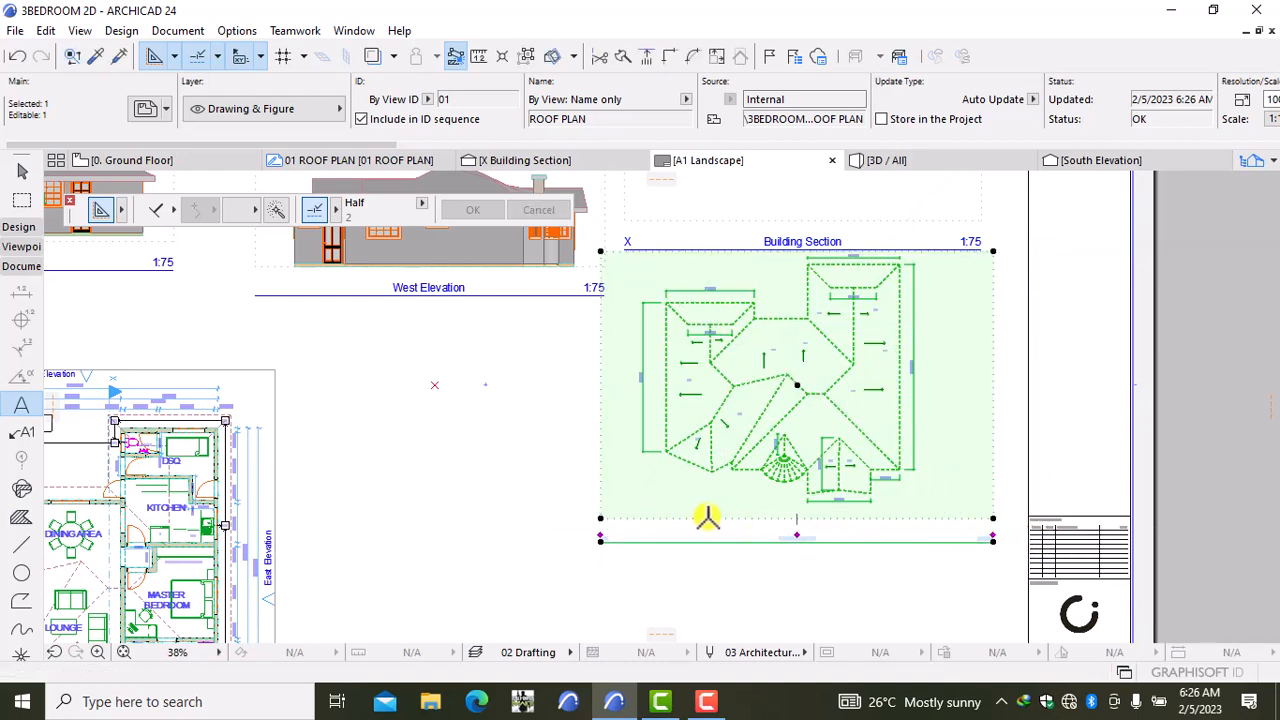
# Step: Move the roof plan beside the ground floor plan and open its Drawing Selection Settings
pyautogui.scroll(-3, 571, 482)
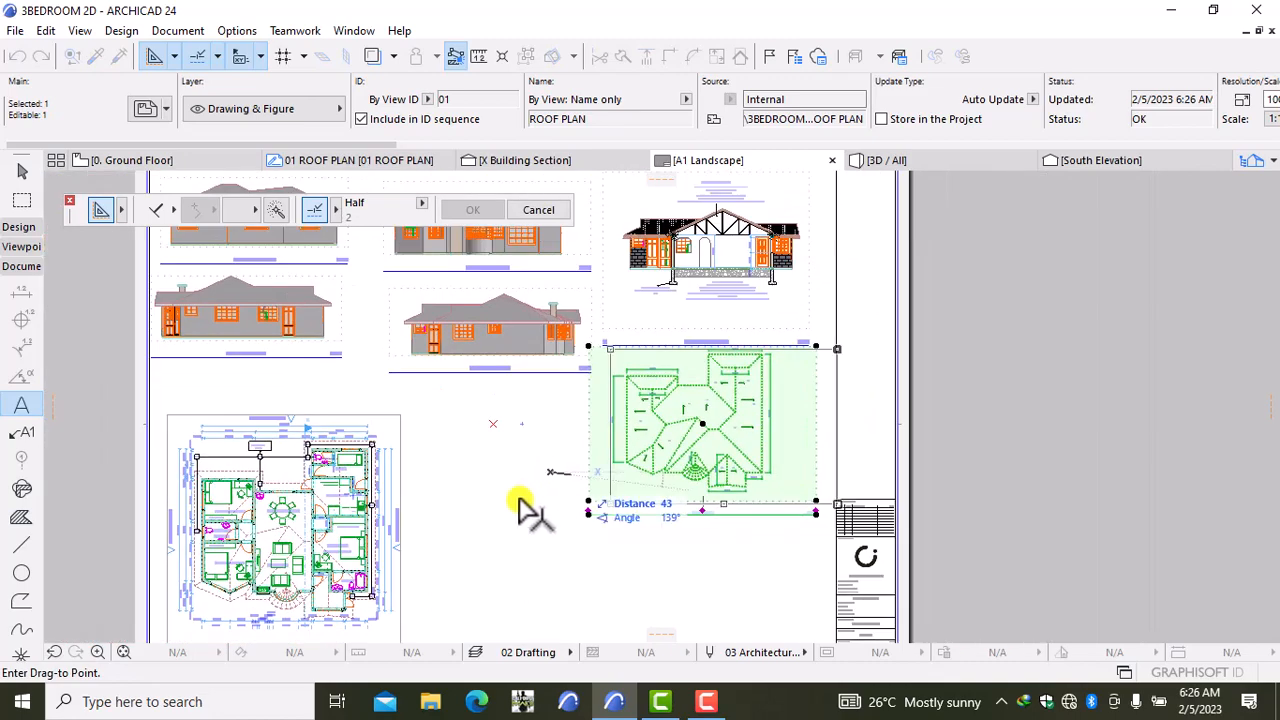
pyautogui.moveTo(527, 505); pyautogui.dragTo(663, 457, button='middle')
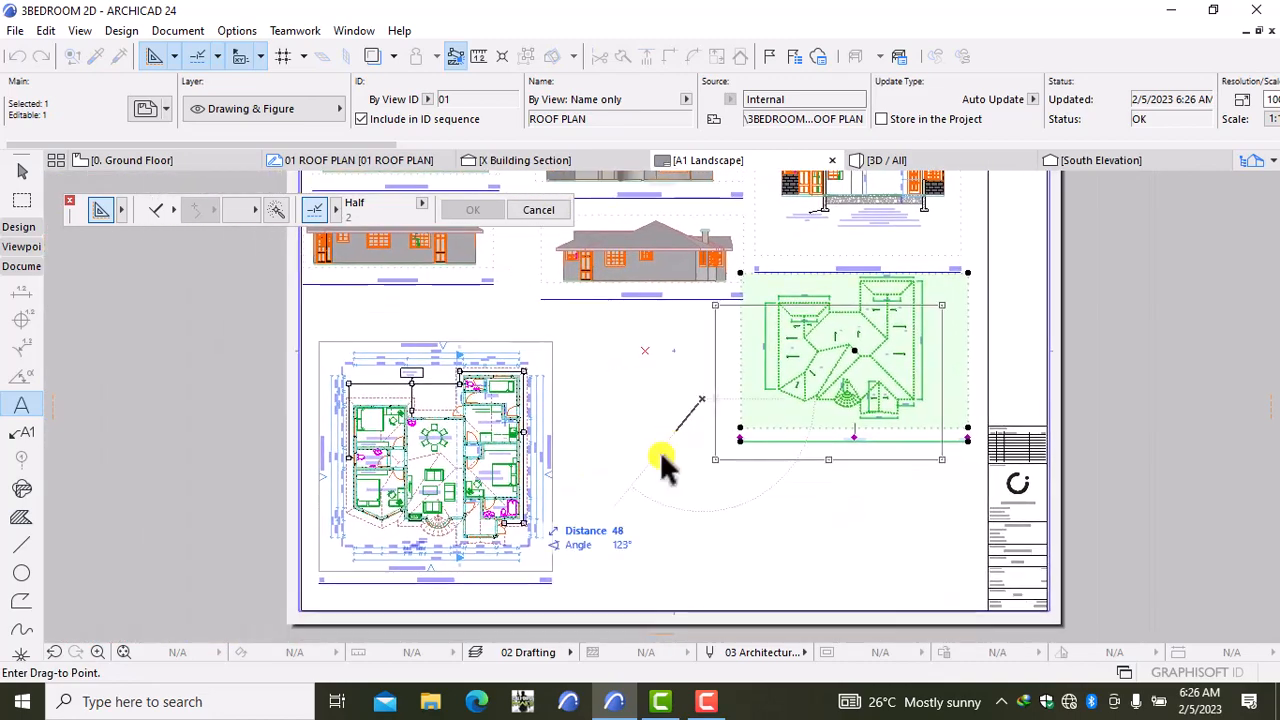
pyautogui.click(542, 493)
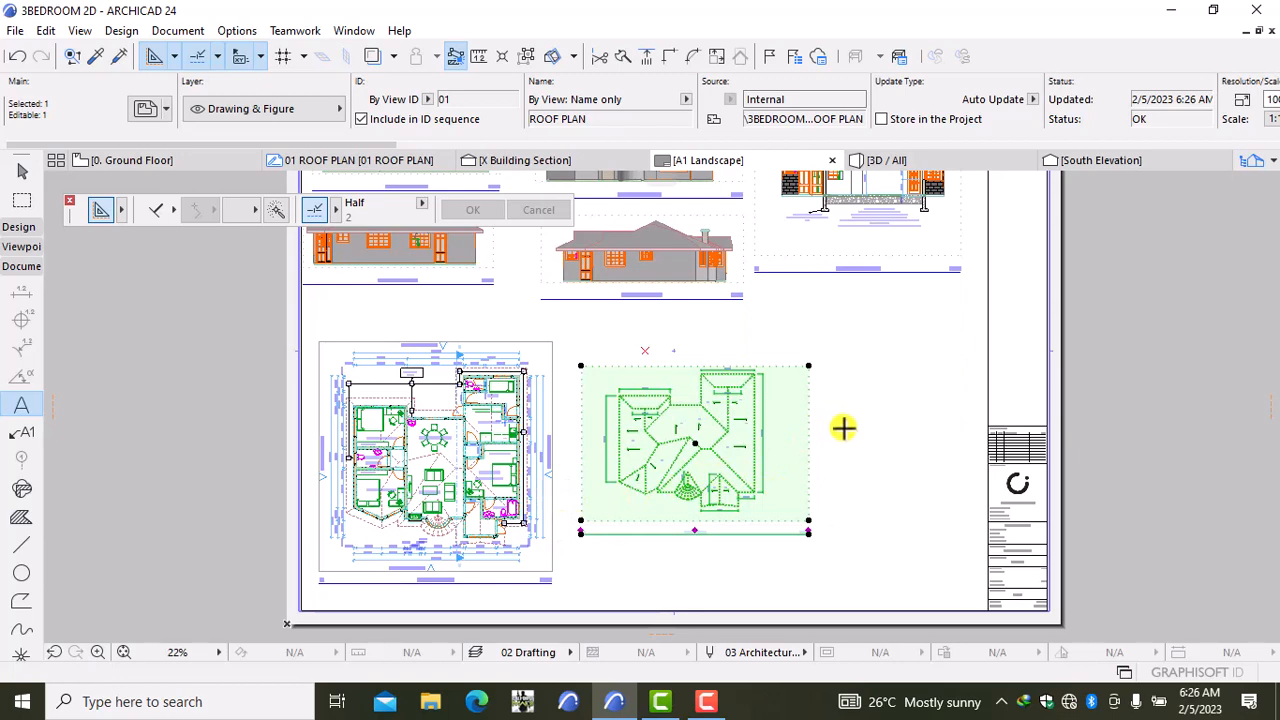
pyautogui.hotkey('ctrl', 't')
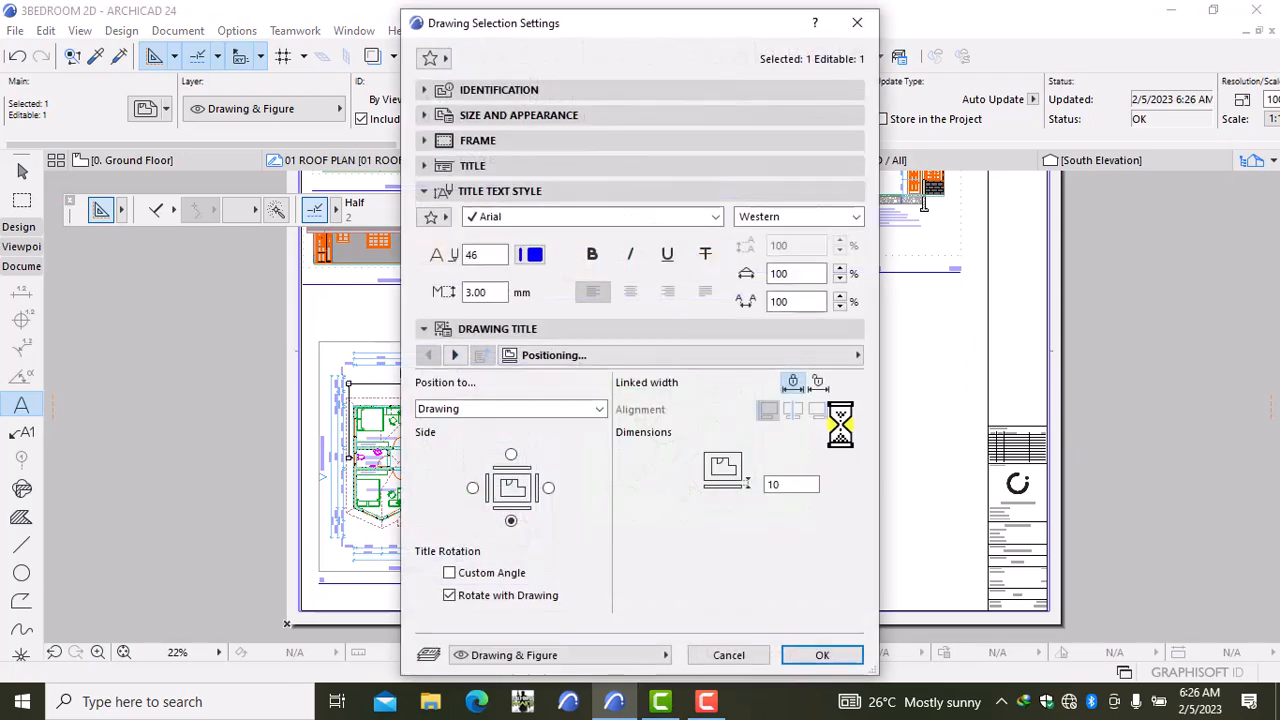
# Step: Set a custom 1:75 drawing scale under Size and Appearance and apply it
pyautogui.click(571, 118)
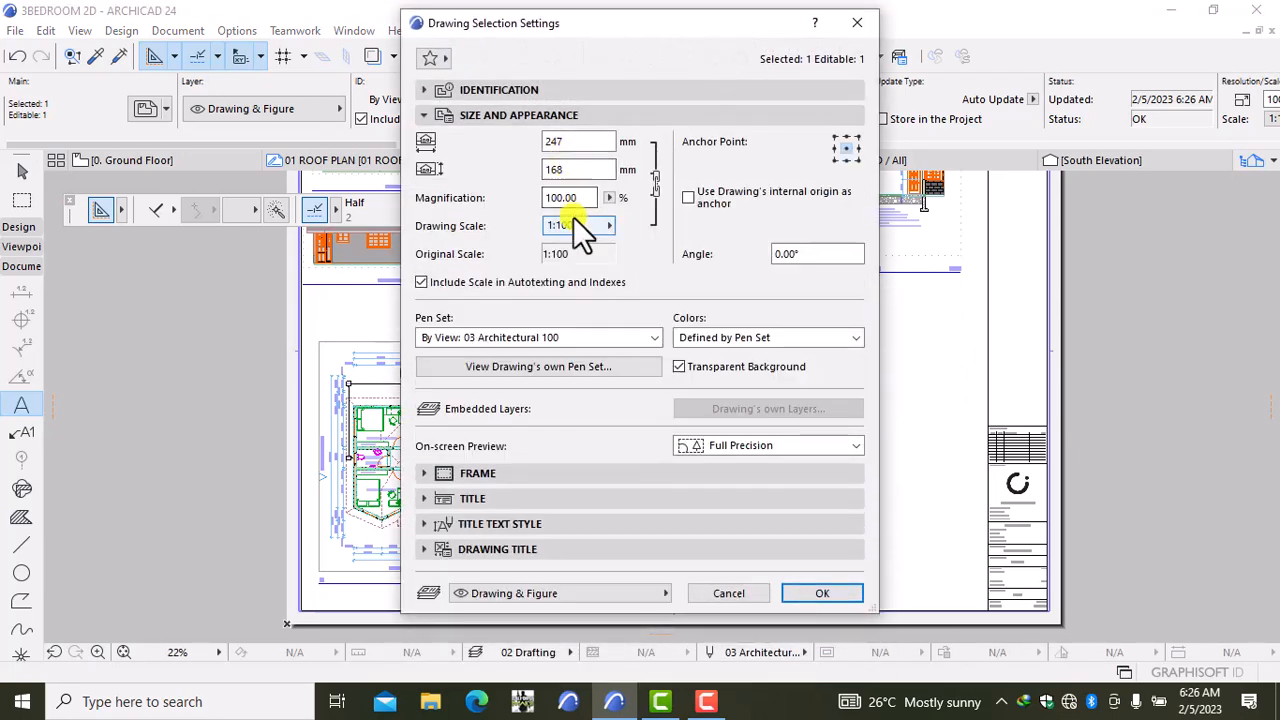
pyautogui.click(578, 226)
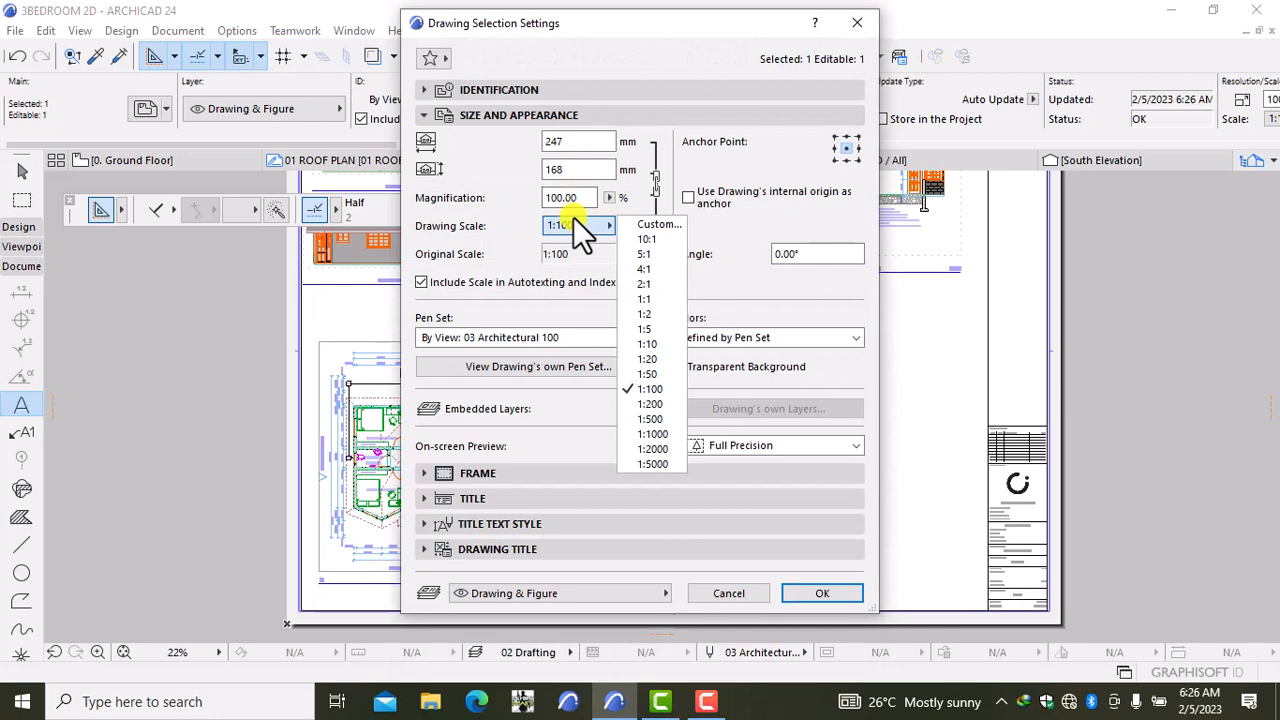
pyautogui.click(640, 224)
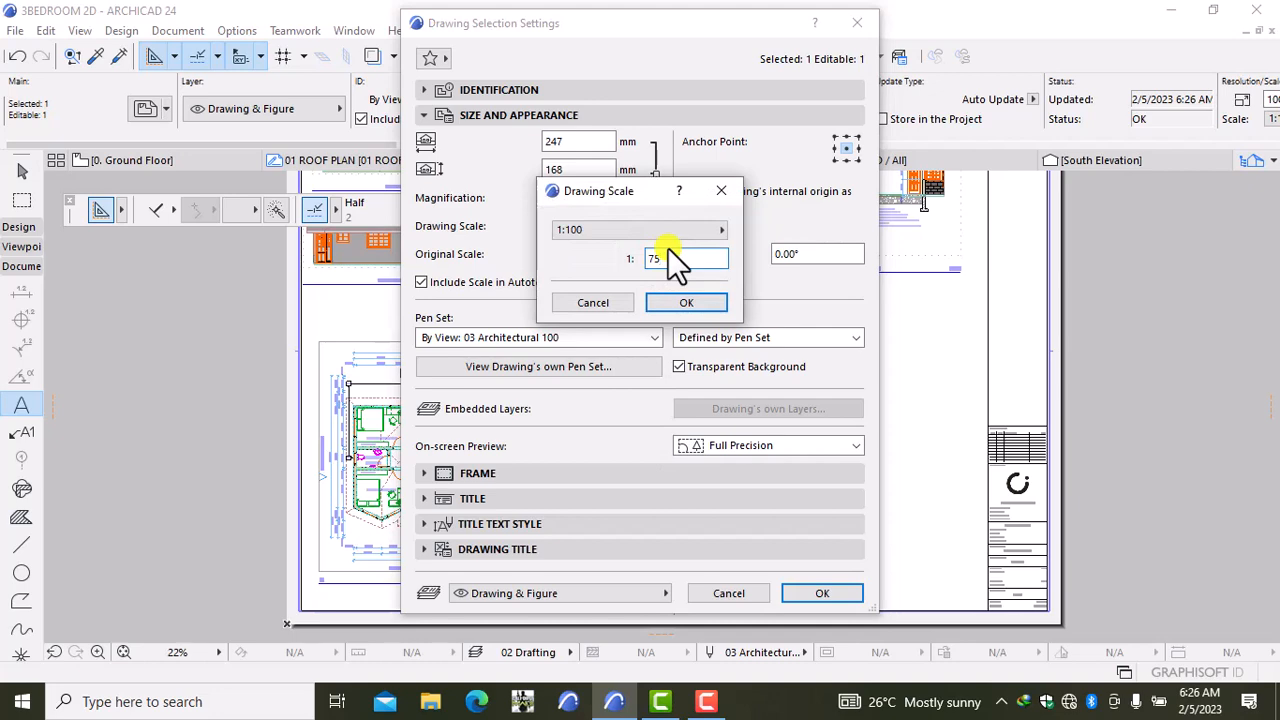
pyautogui.write('75.00')
pyautogui.click(676, 295)
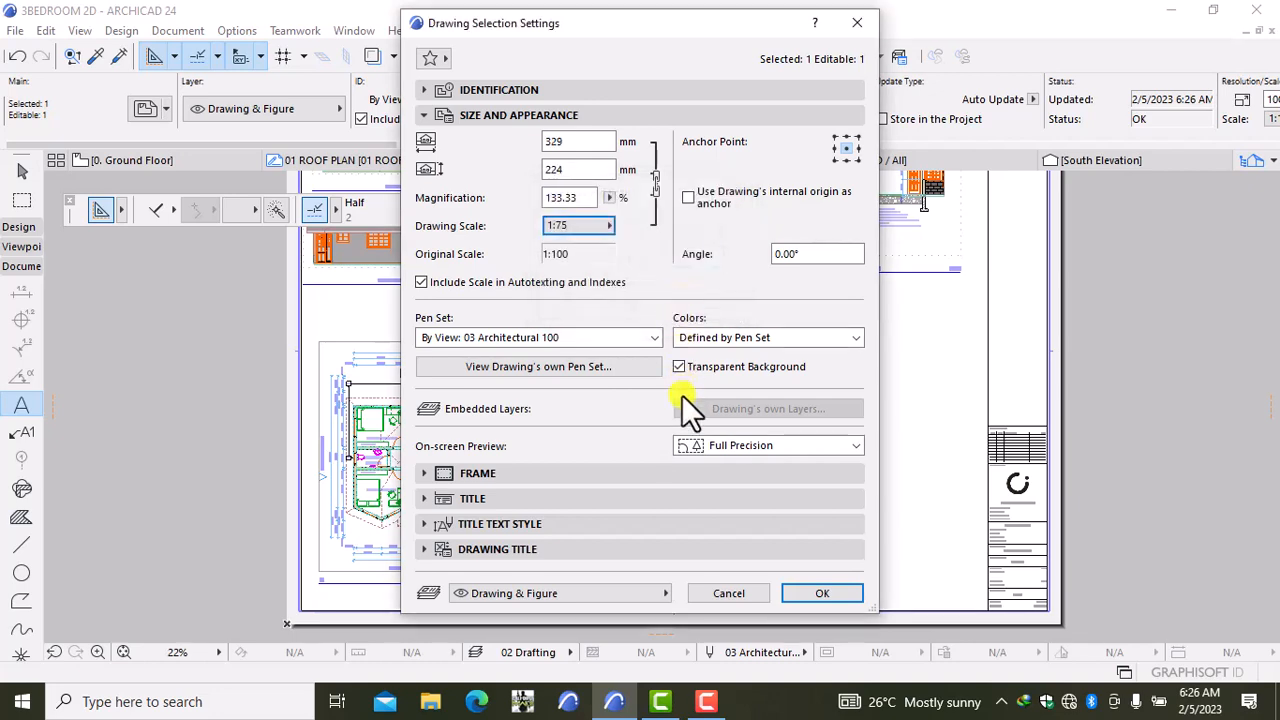
pyautogui.click(818, 593)
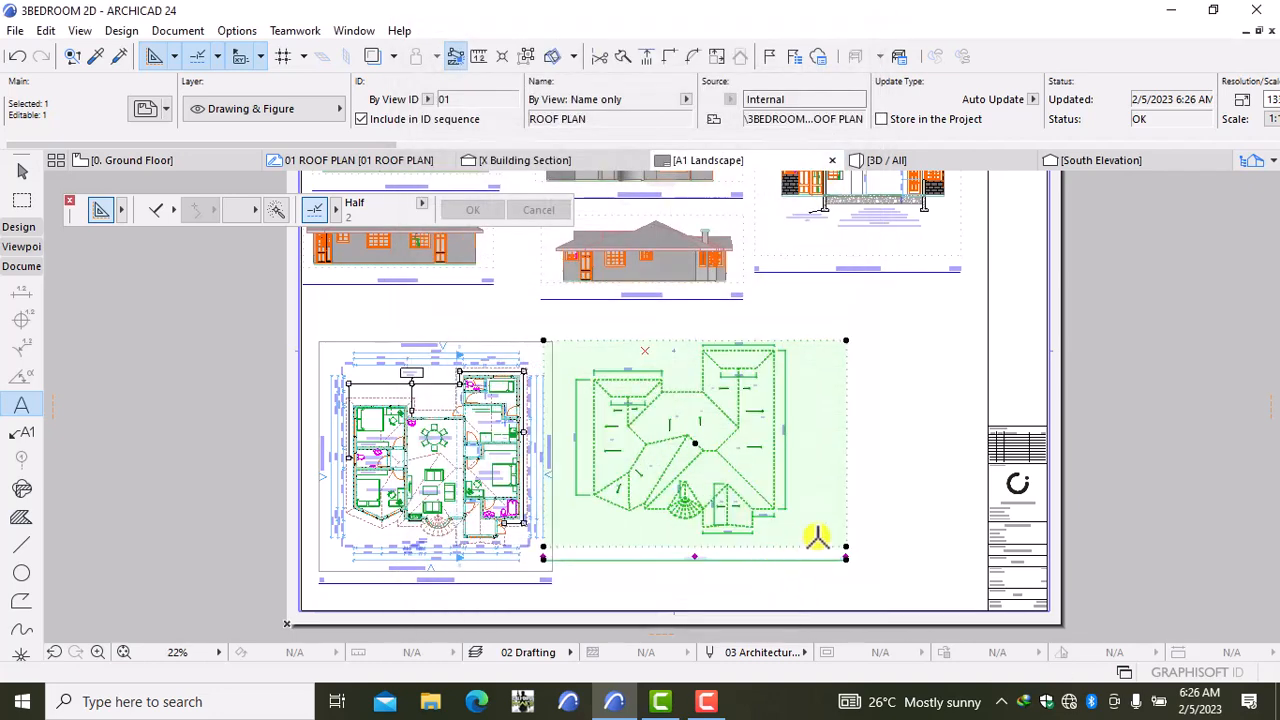
# Step: Crop the enlarged roof plan's boundary corner in closer to the roof
pyautogui.scroll(-2, 814, 569)
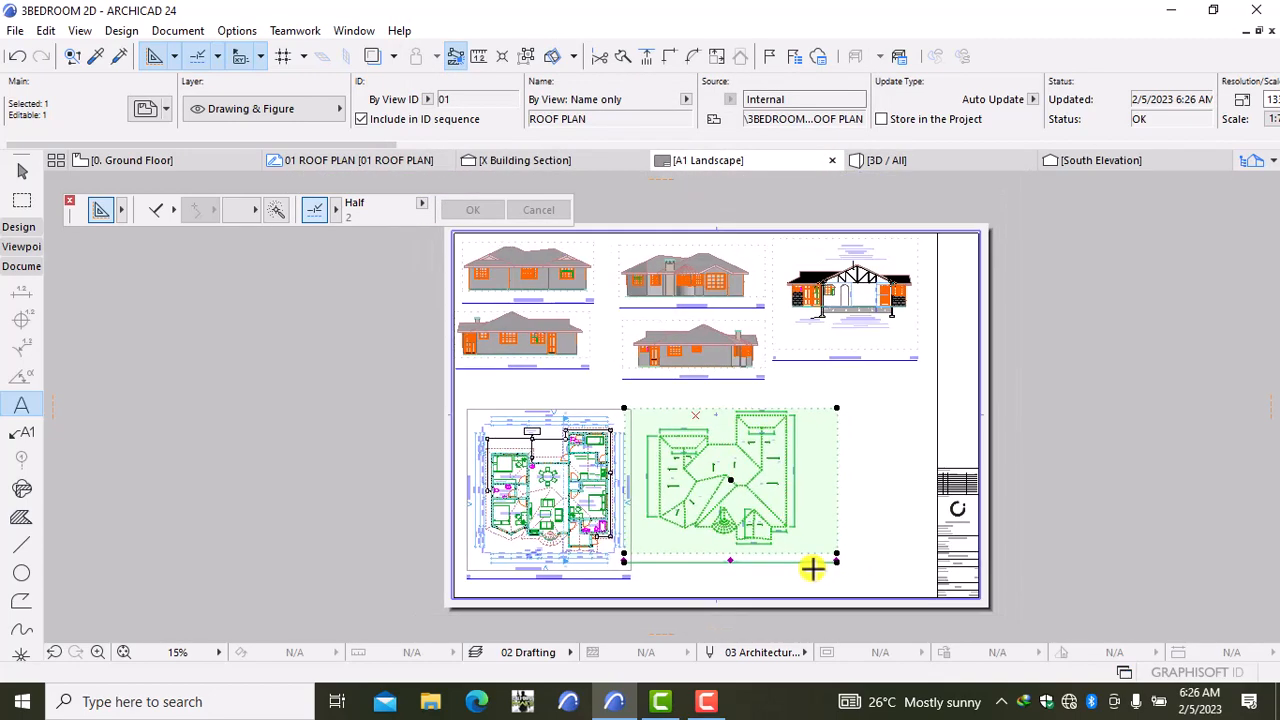
pyautogui.moveTo(800, 574); pyautogui.dragTo(803, 523, button='middle')
pyautogui.scroll(5, 800, 520)
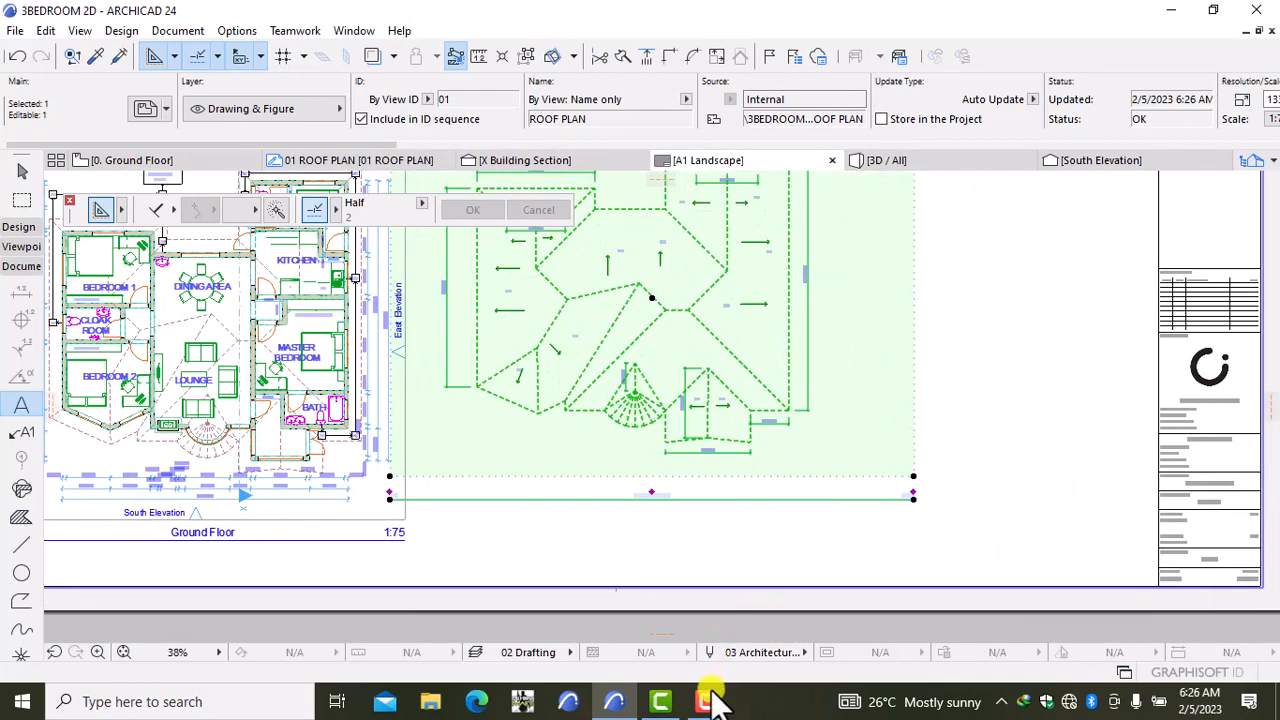
pyautogui.moveTo(713, 690)
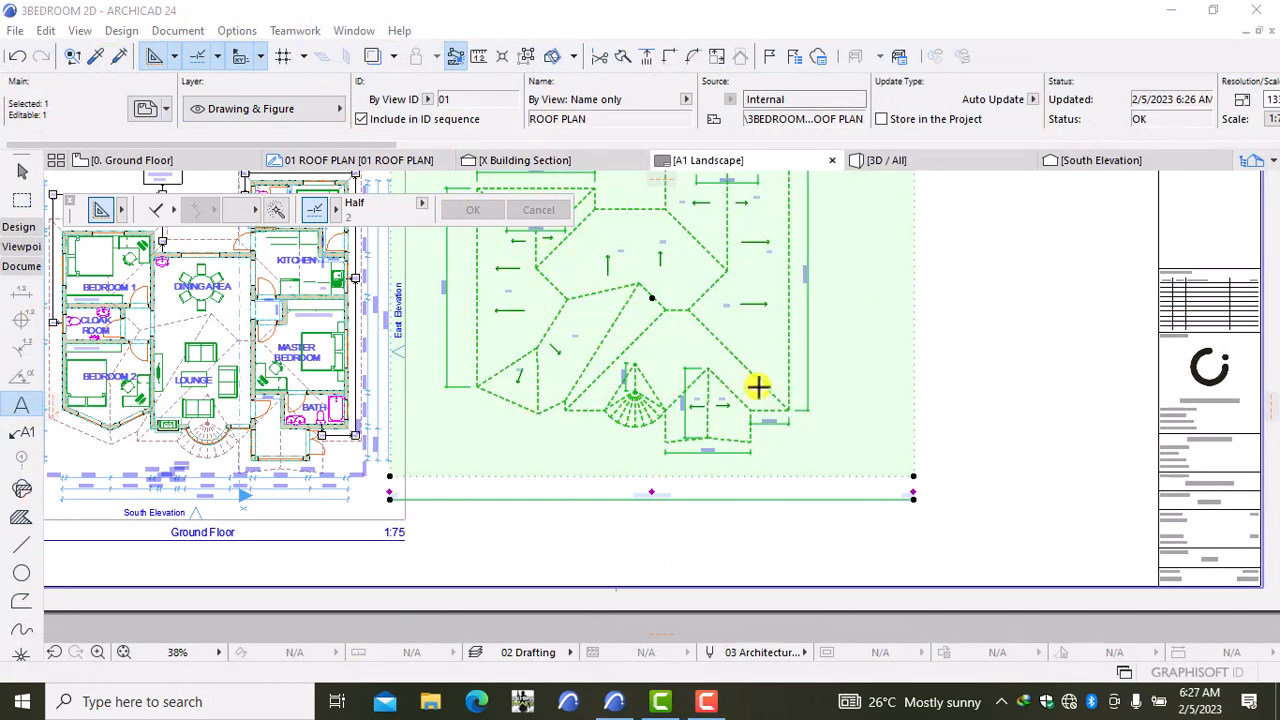
pyautogui.click(917, 478)
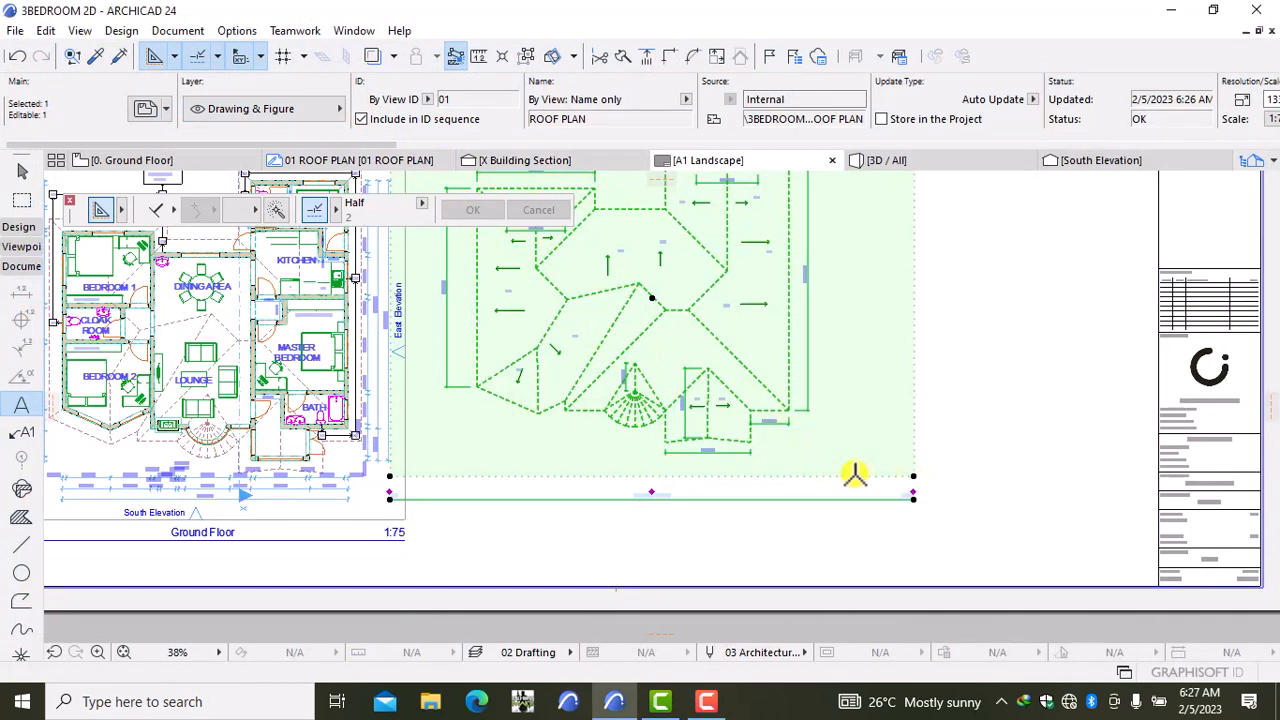
pyautogui.click(917, 478)
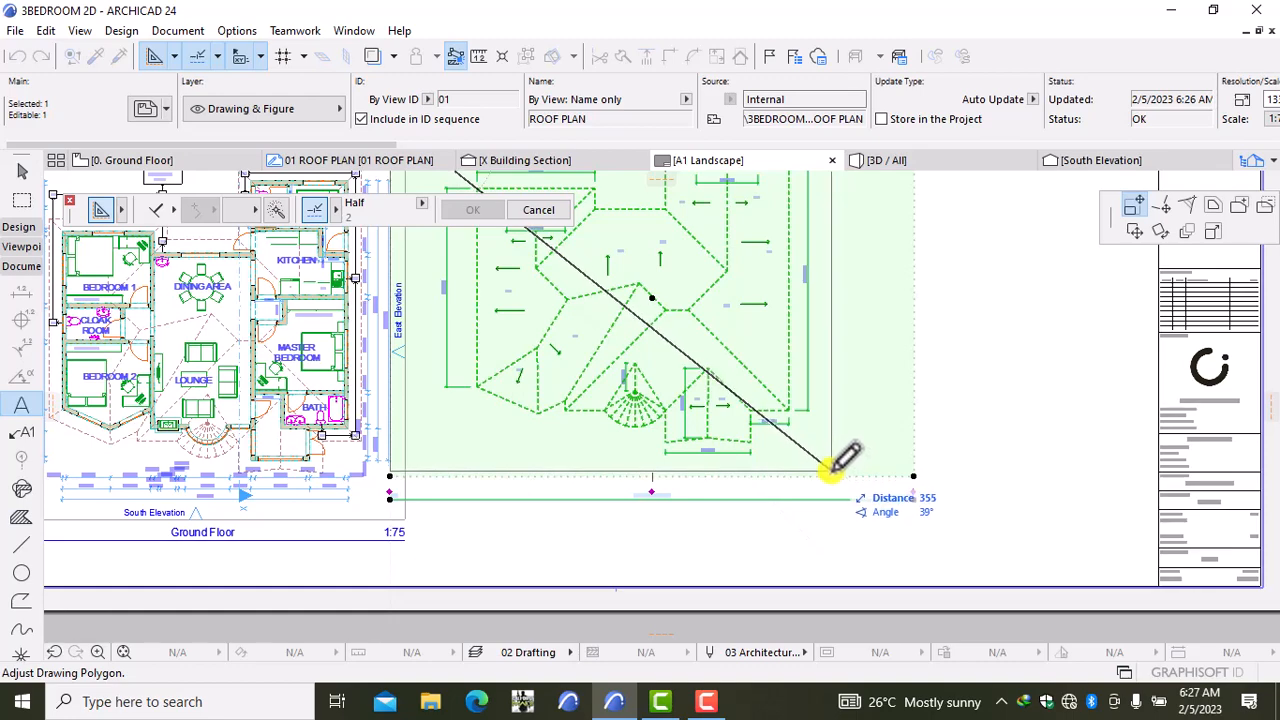
pyautogui.click(831, 469)
pyautogui.scroll(-5, 695, 378)
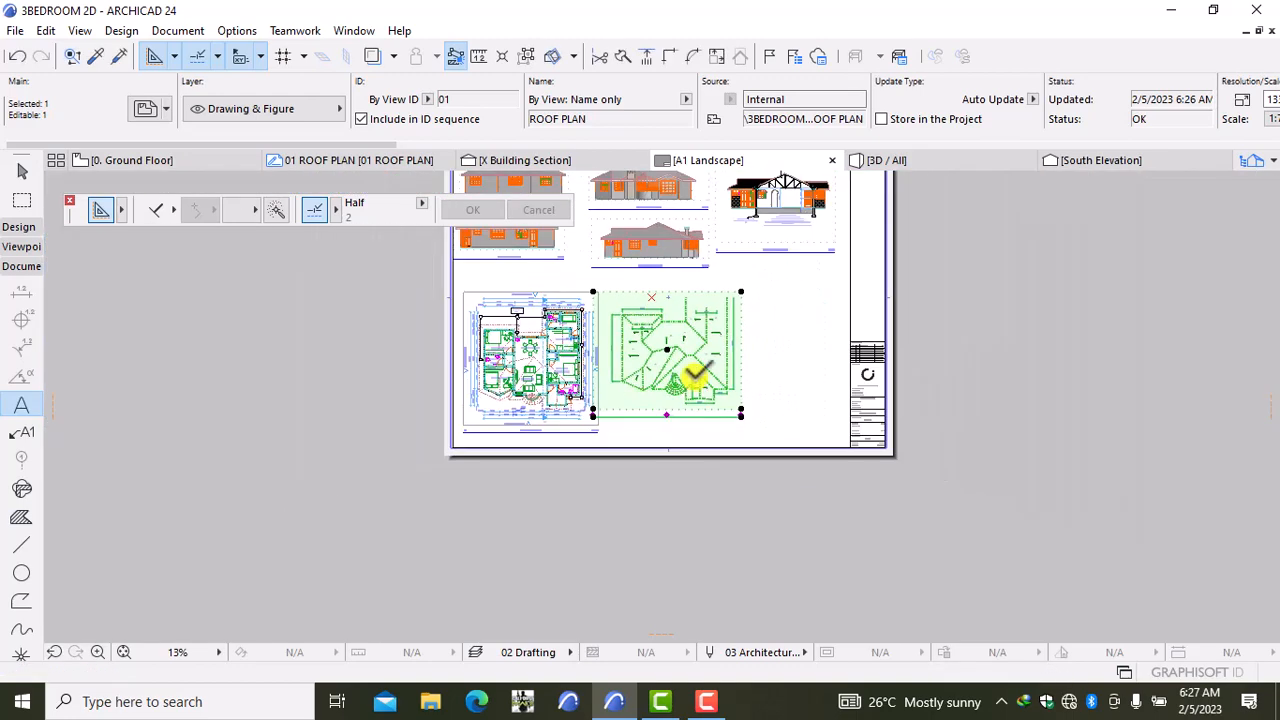
pyautogui.scroll(4, 714, 352)
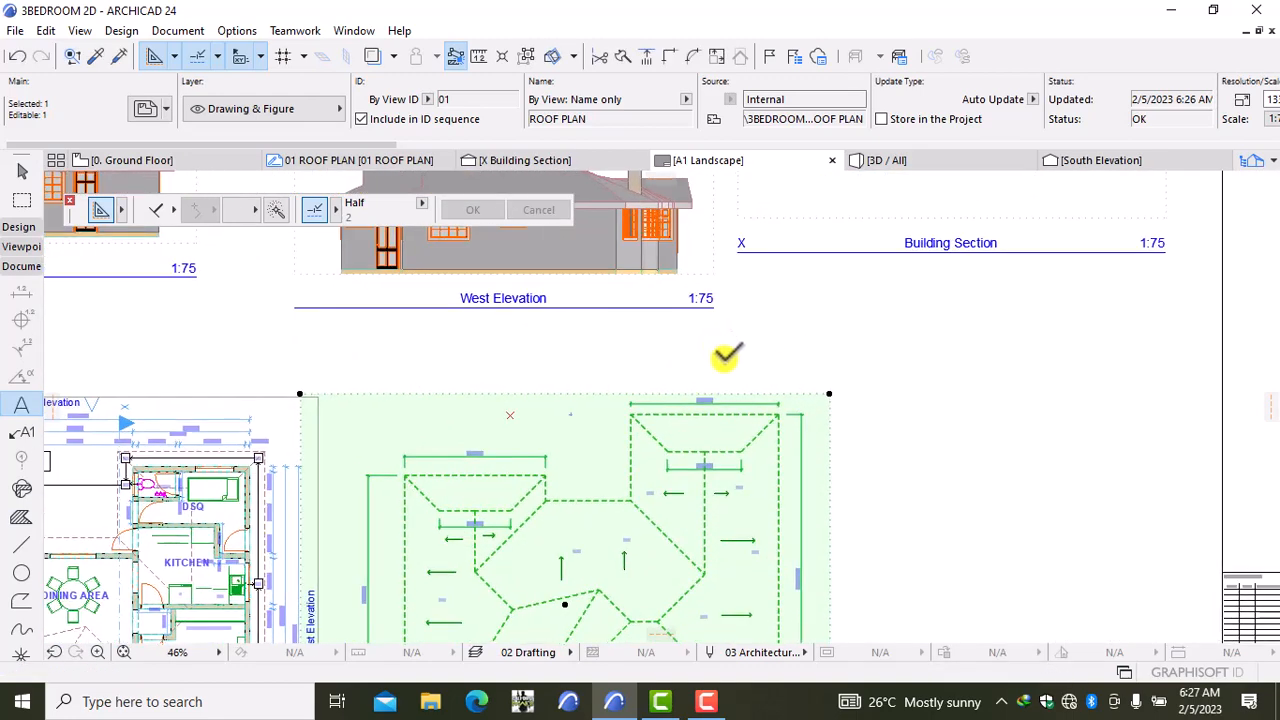
# Step: Trim the drawing's left edge and move it slightly down beside the ground floor plan
pyautogui.click(300, 392)
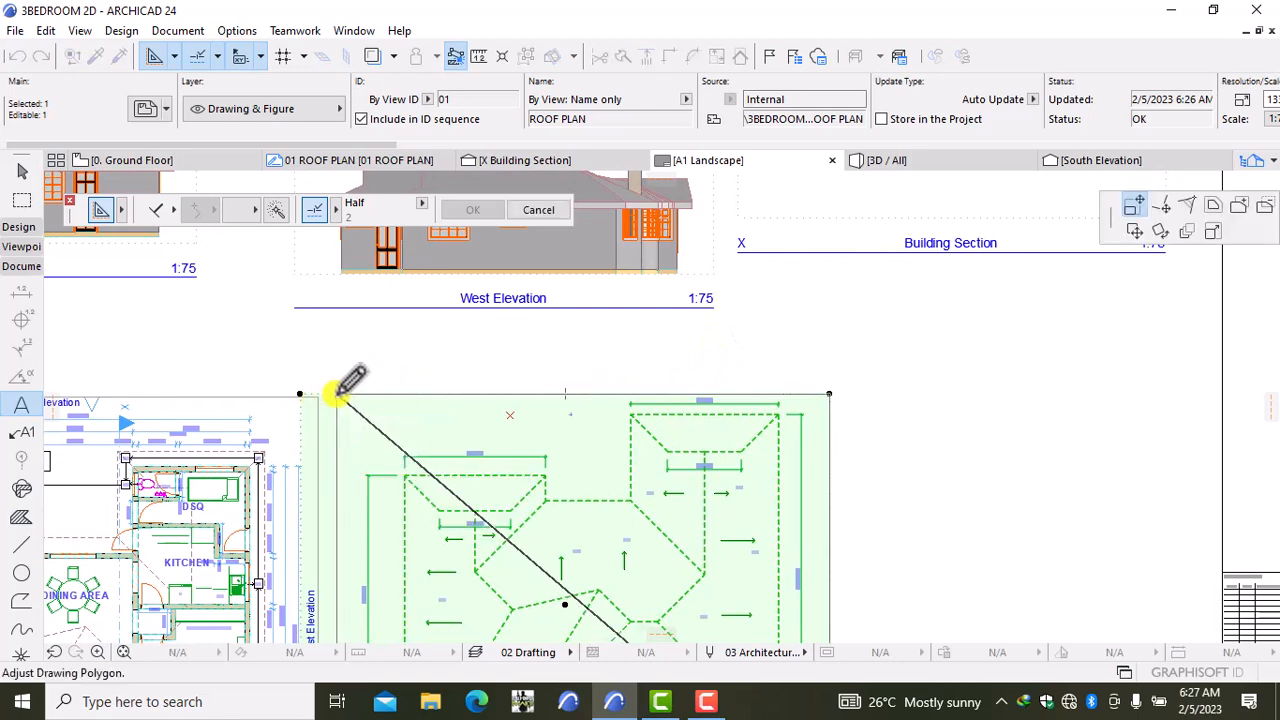
pyautogui.click(337, 393)
pyautogui.scroll(-4, 389, 375)
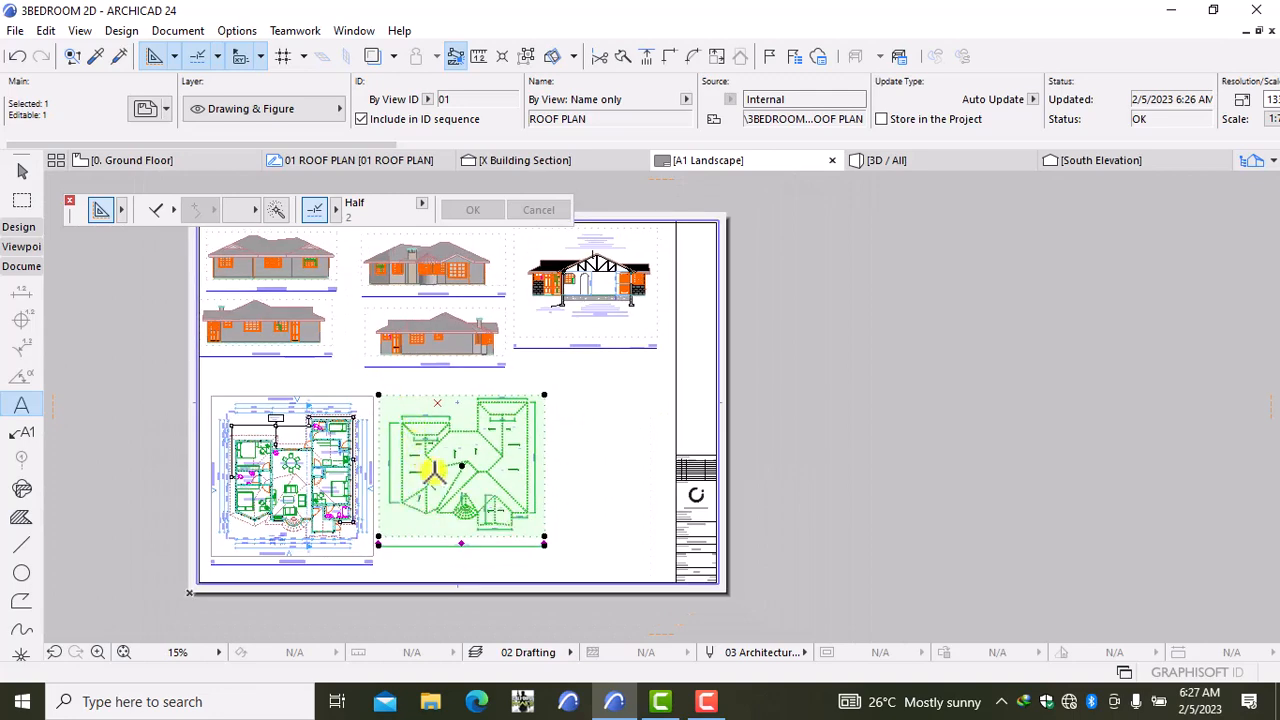
pyautogui.scroll(3, 445, 478)
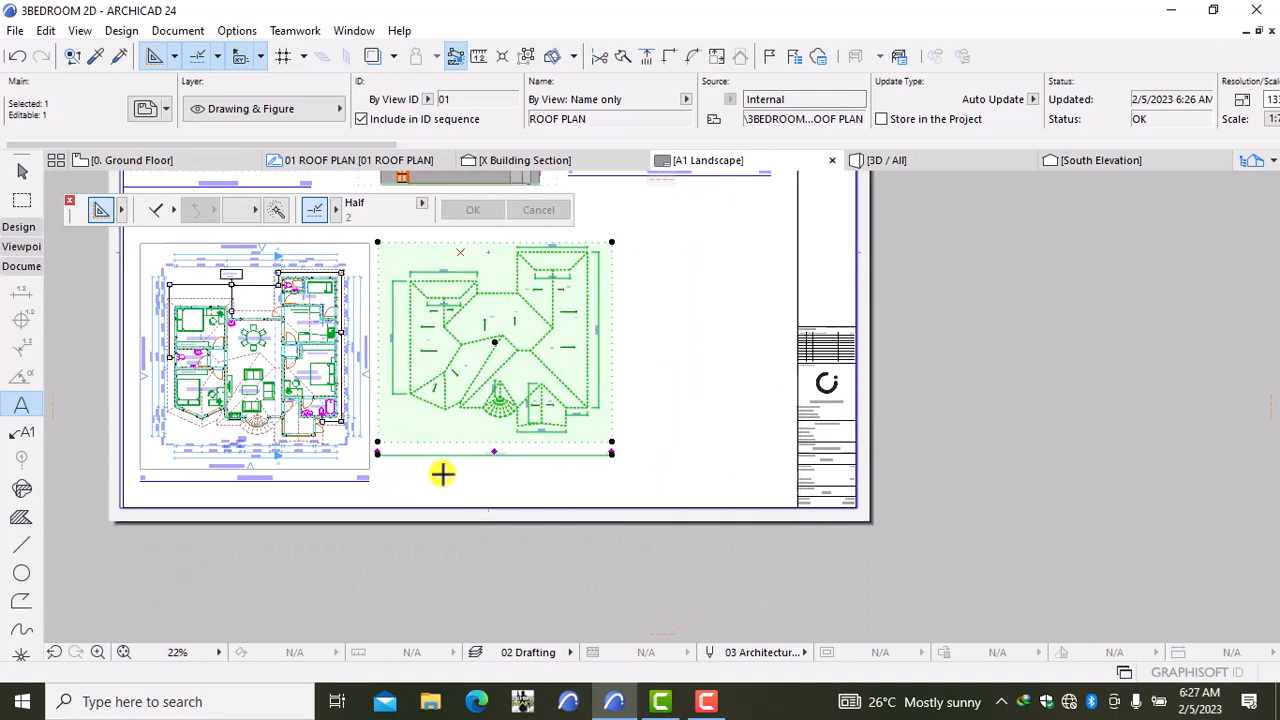
pyautogui.click(679, 389)
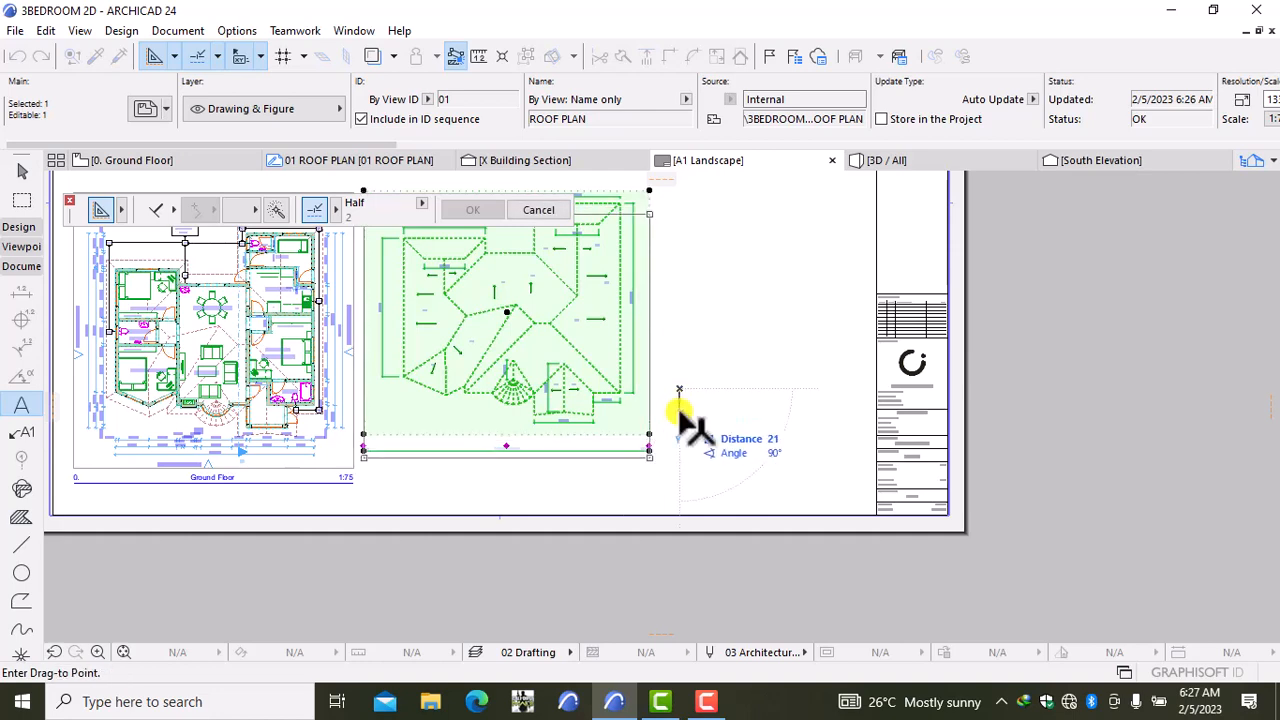
pyautogui.click(679, 411)
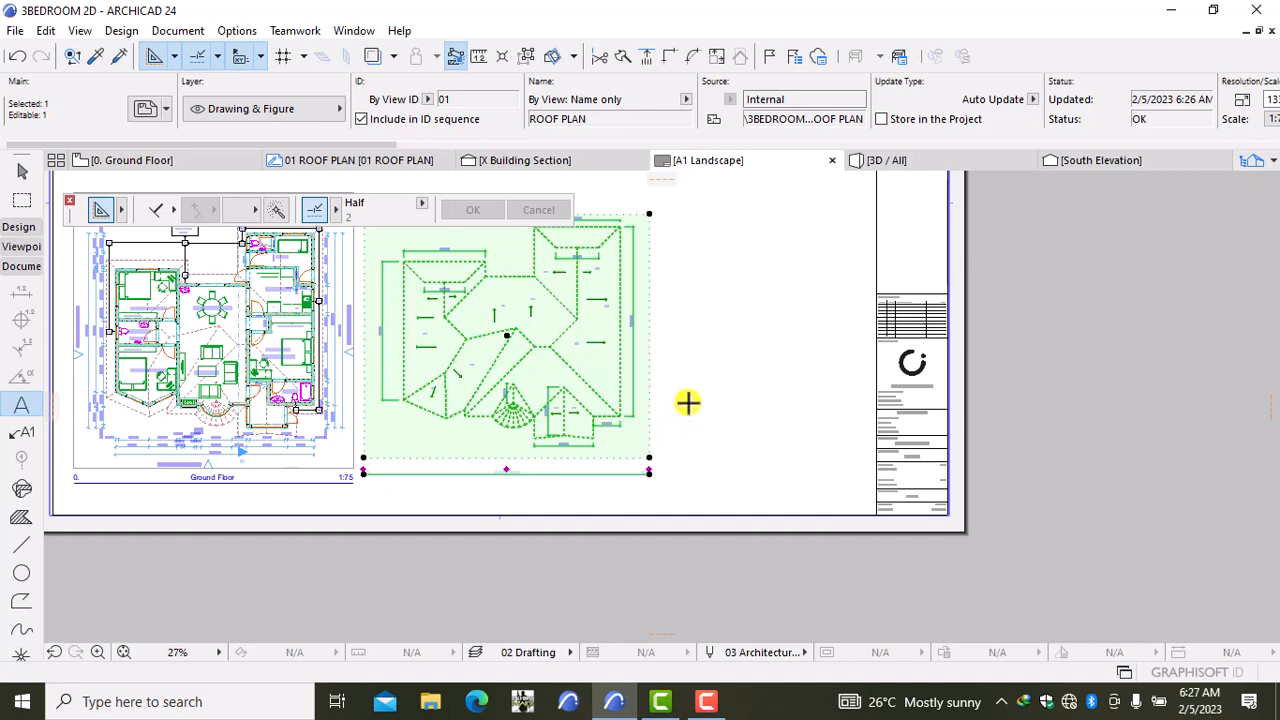
pyautogui.hotkey('ctrl', 't')
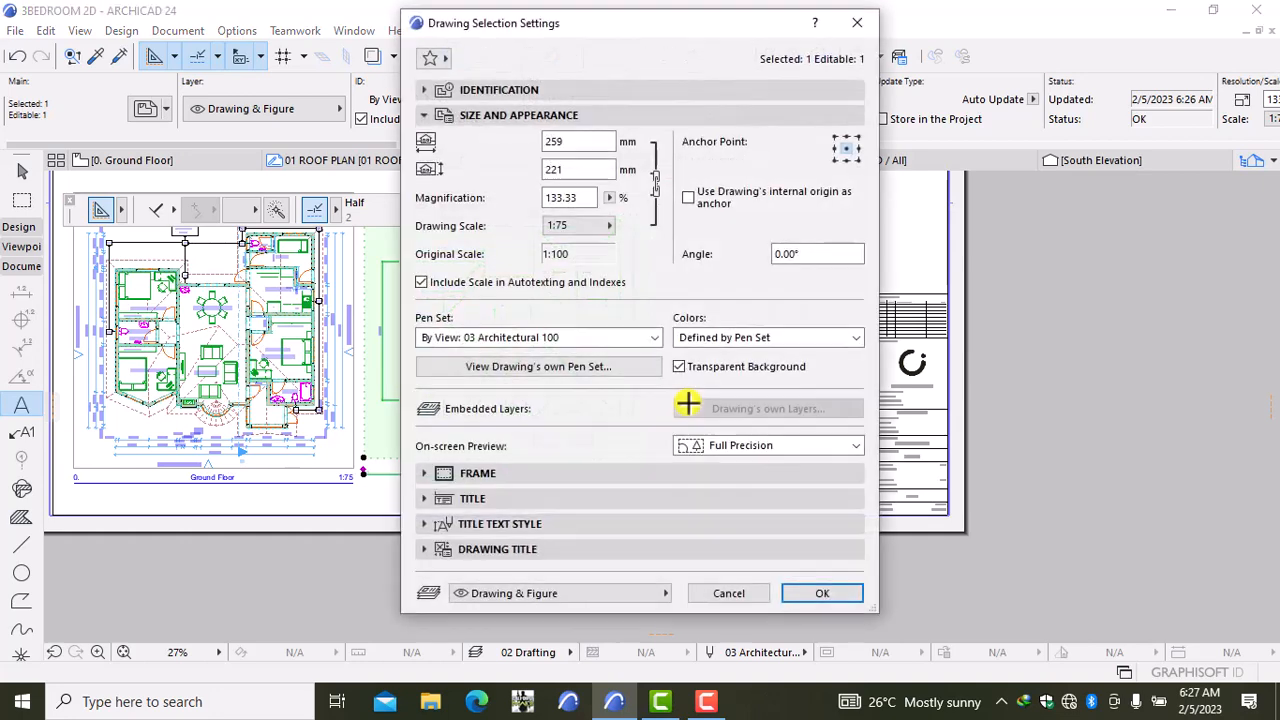
# Step: Set the roof plan drawing title pen to 46
pyautogui.click(486, 497)
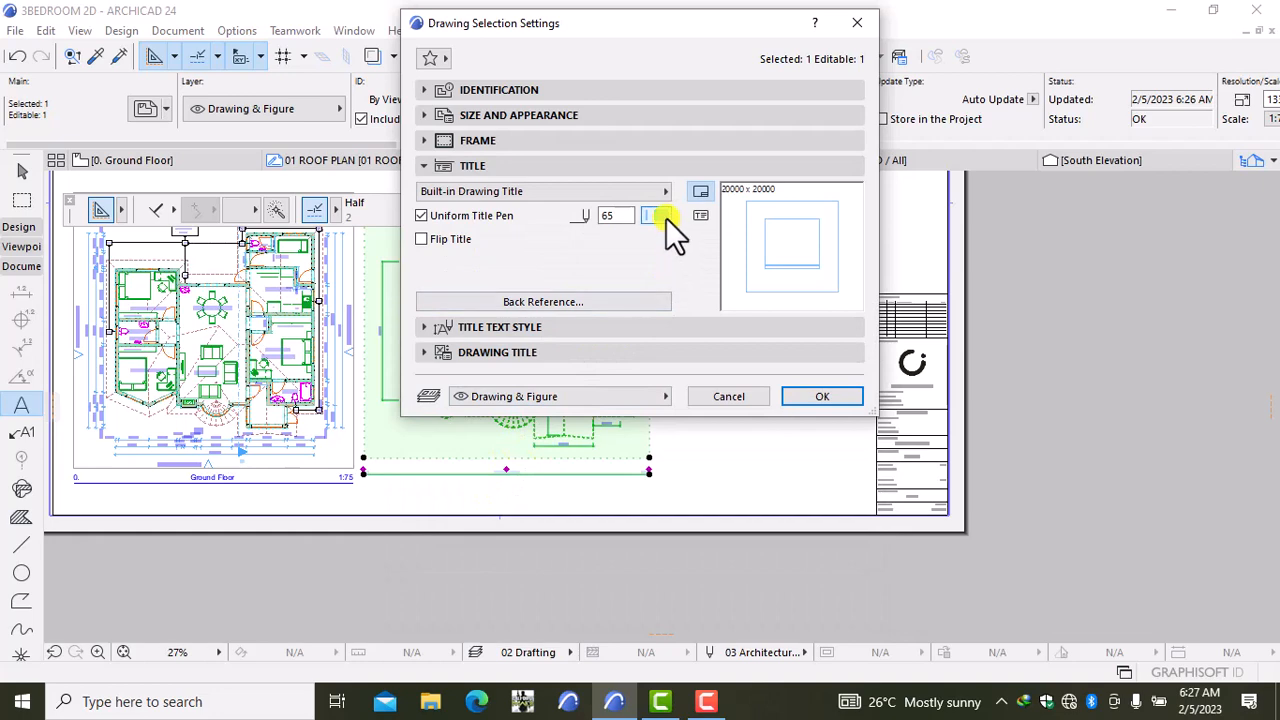
pyautogui.click(663, 218)
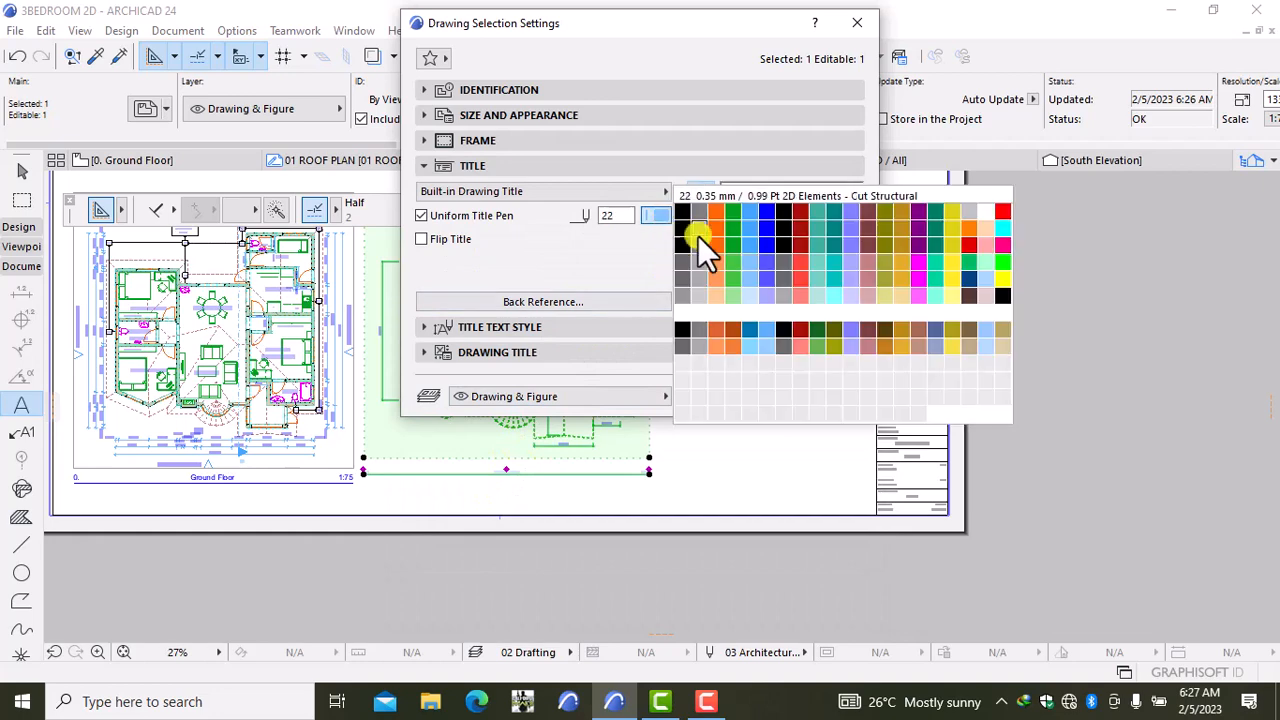
pyautogui.click(771, 241)
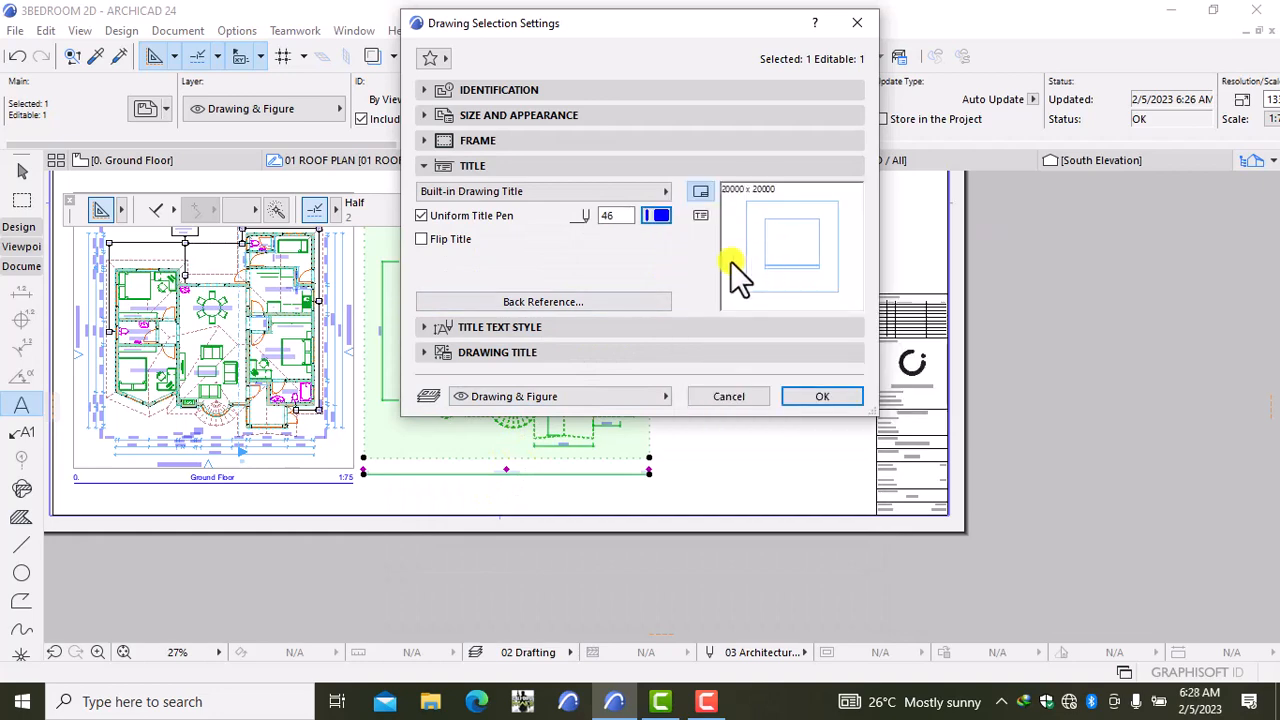
pyautogui.click(506, 163)
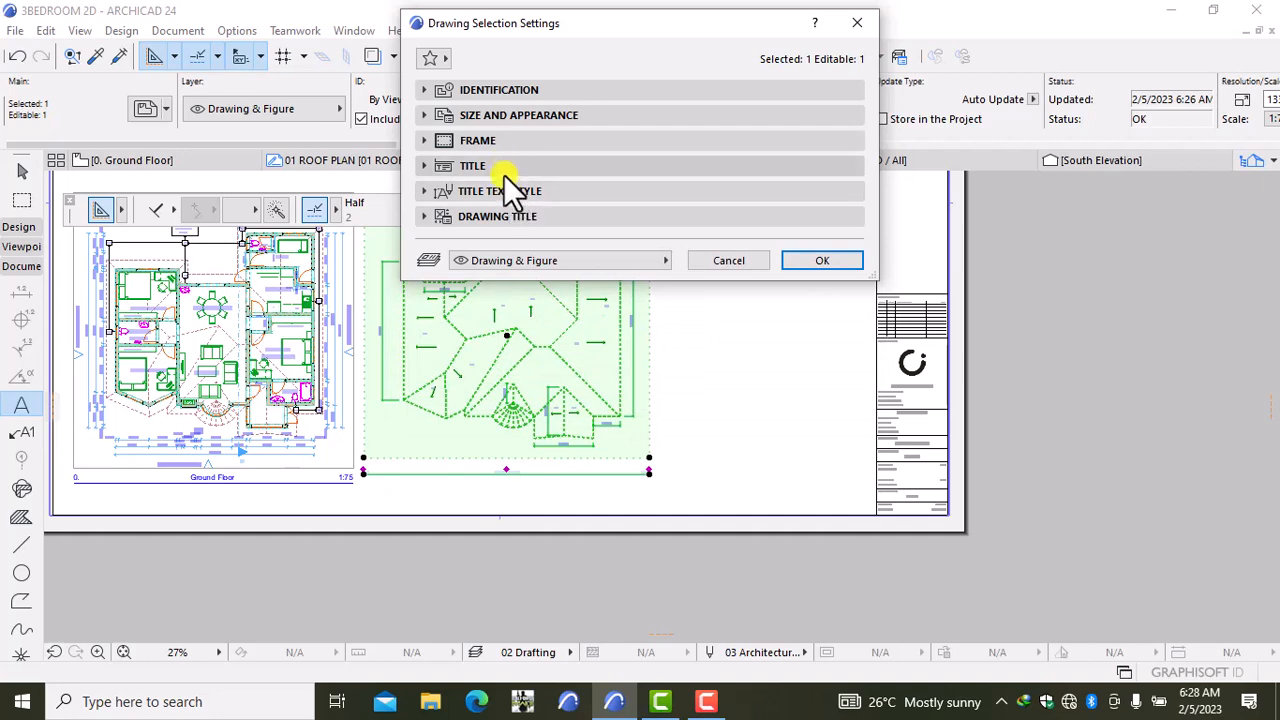
pyautogui.click(504, 168)
# Step: Set the title text size to 5 mm and title dimensions to 5, then apply
pyautogui.click(505, 327)
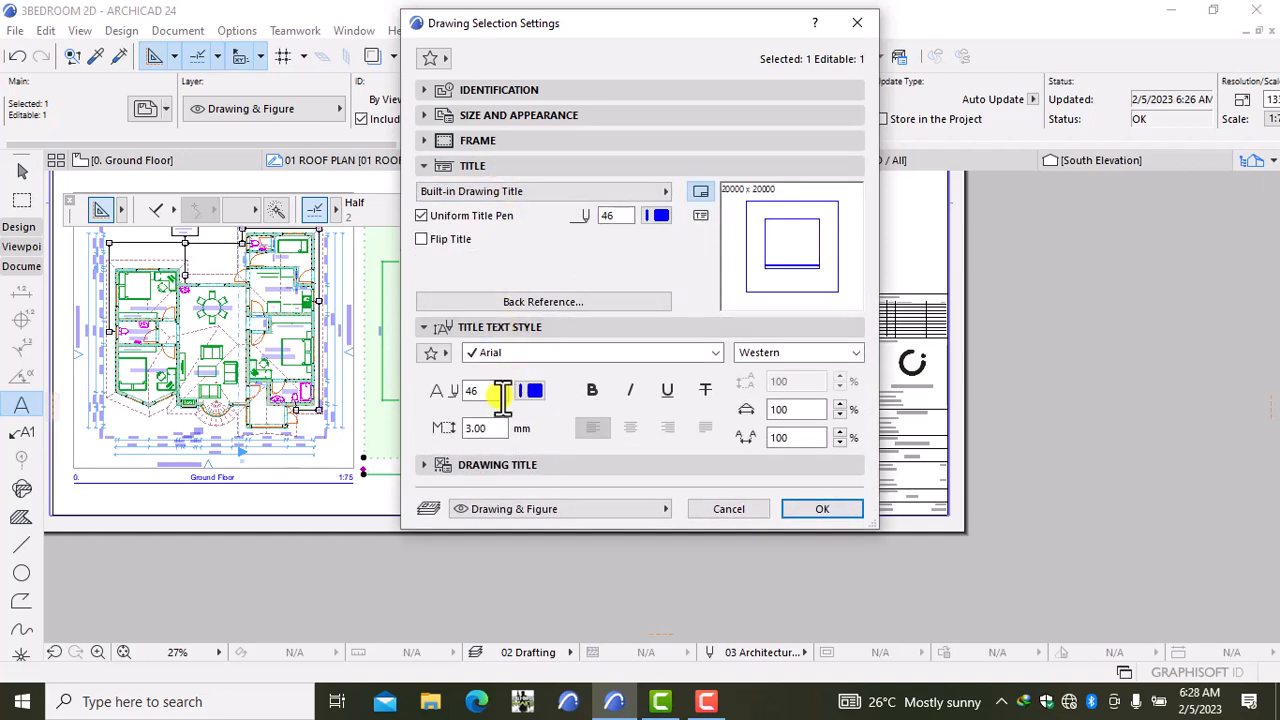
pyautogui.click(487, 427)
pyautogui.press('BackSpace')
pyautogui.press('BackSpace')
pyautogui.press('BackSpace')
pyautogui.write('5')
pyautogui.click(510, 465)
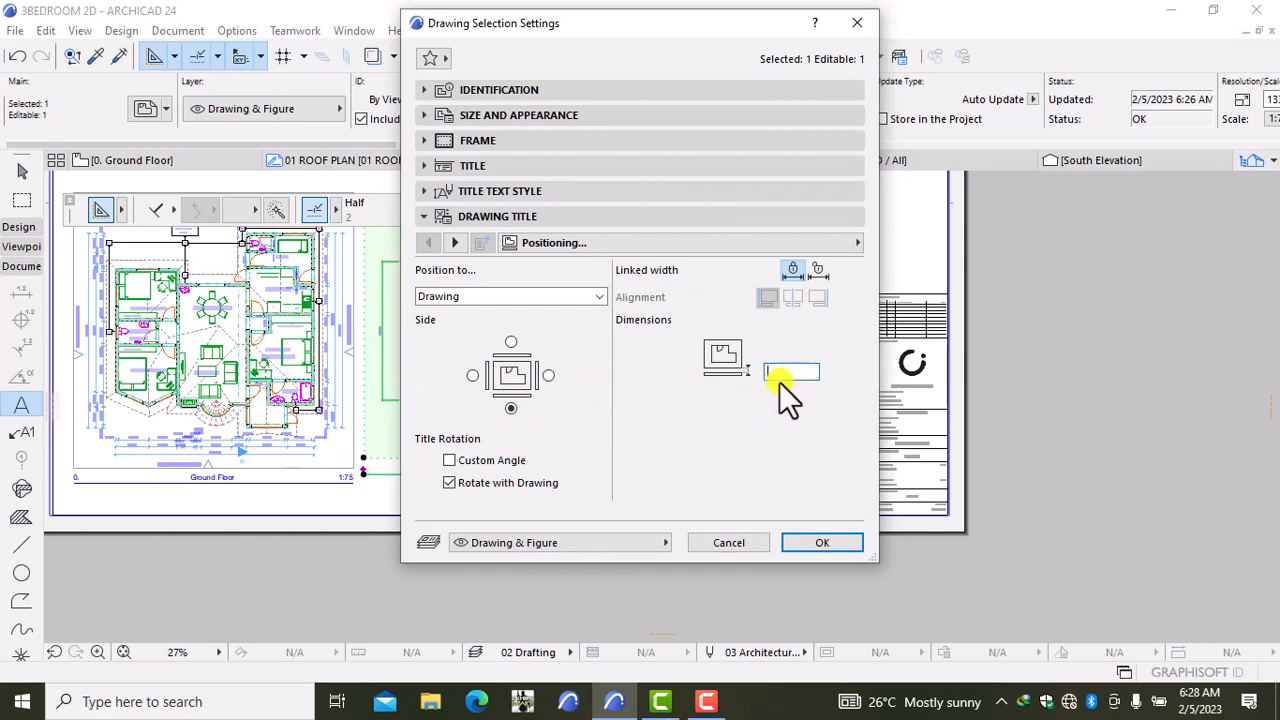
pyautogui.write('5')
pyautogui.click(822, 542)
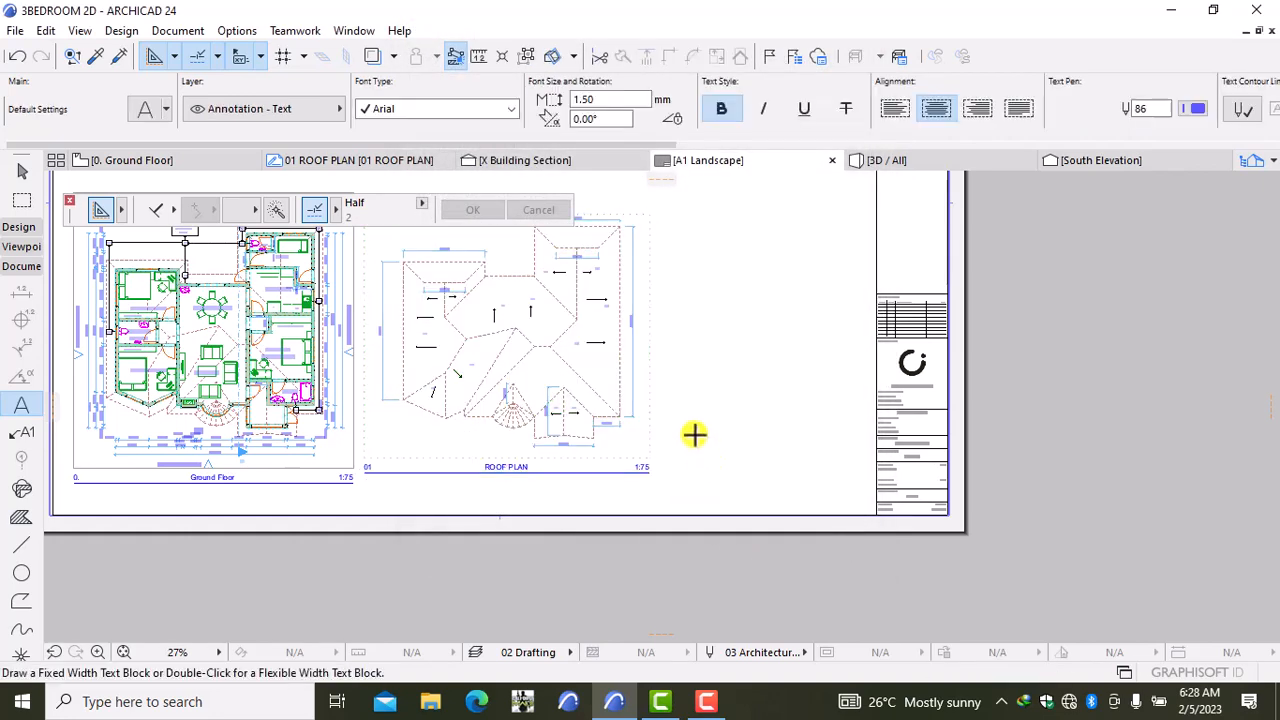
# Step: Review the A1 Landscape layout, then switch to the 0. Ground Floor plan
pyautogui.scroll(-3, 690, 425)
pyautogui.scroll(1, 670, 385)
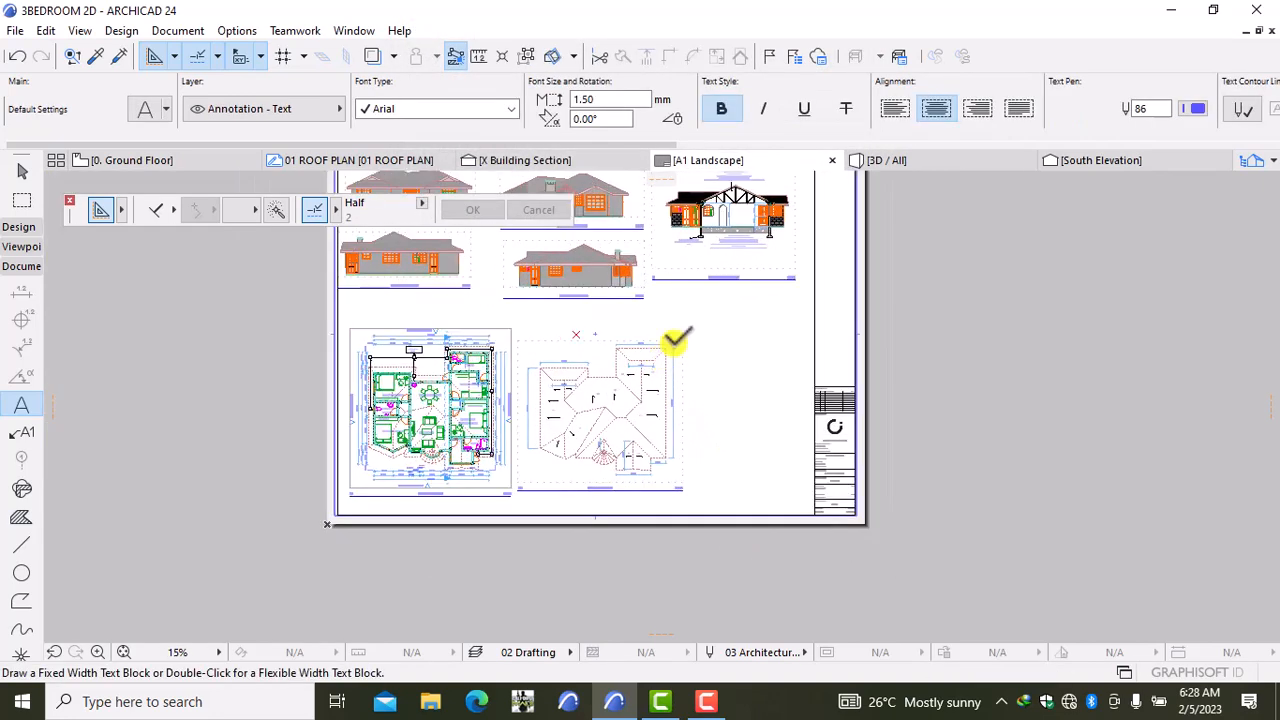
pyautogui.scroll(2, 677, 337)
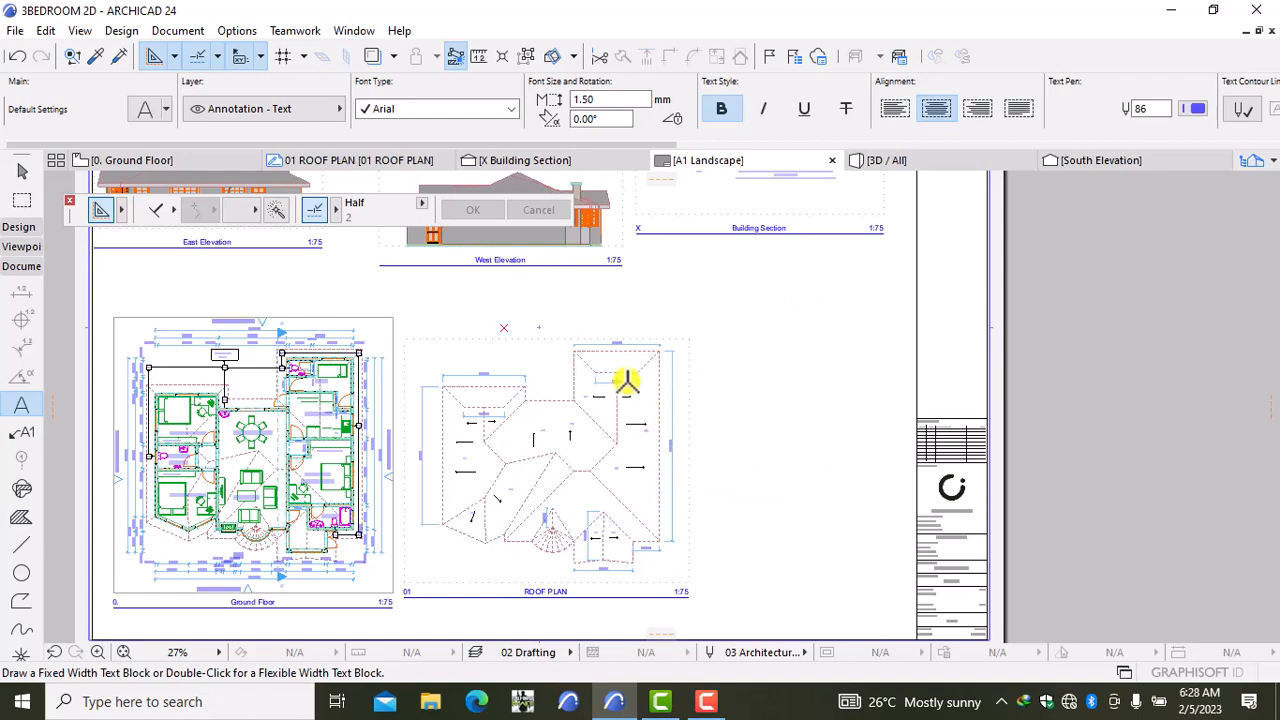
pyautogui.scroll(-5, 660, 402)
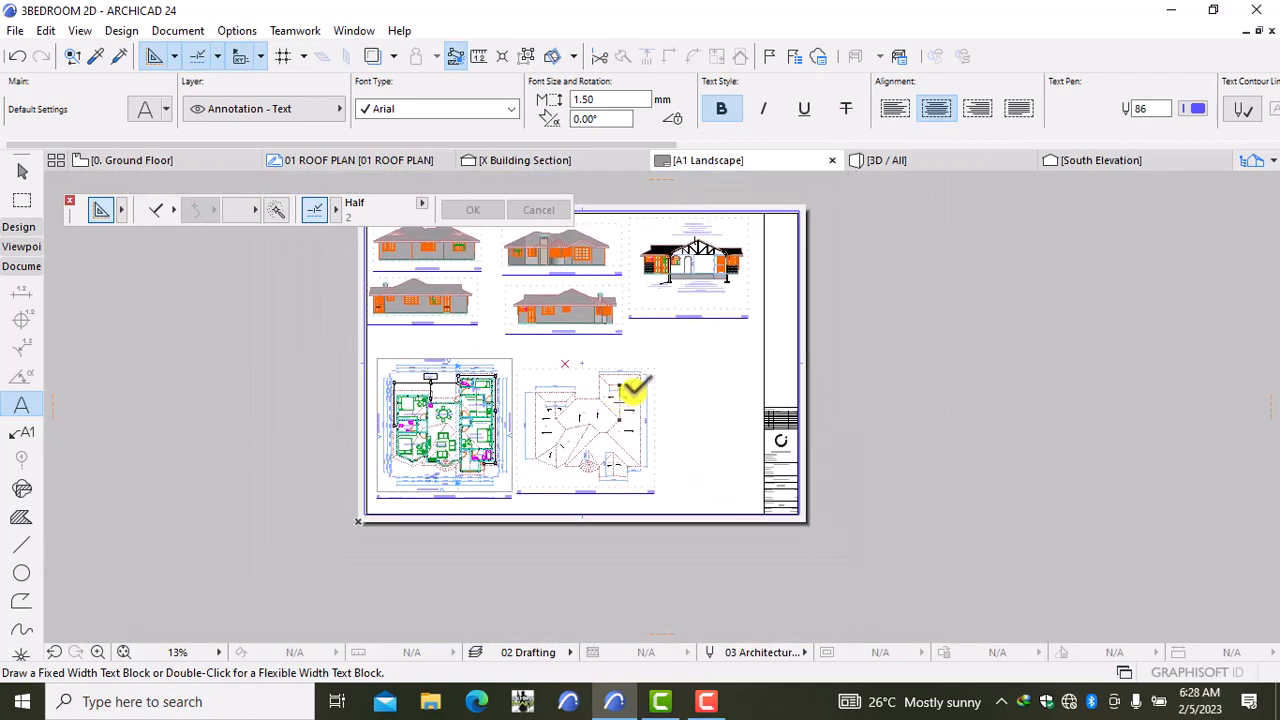
pyautogui.moveTo(675, 412); pyautogui.dragTo(632, 432, button='middle')
pyautogui.scroll(3, 623, 423)
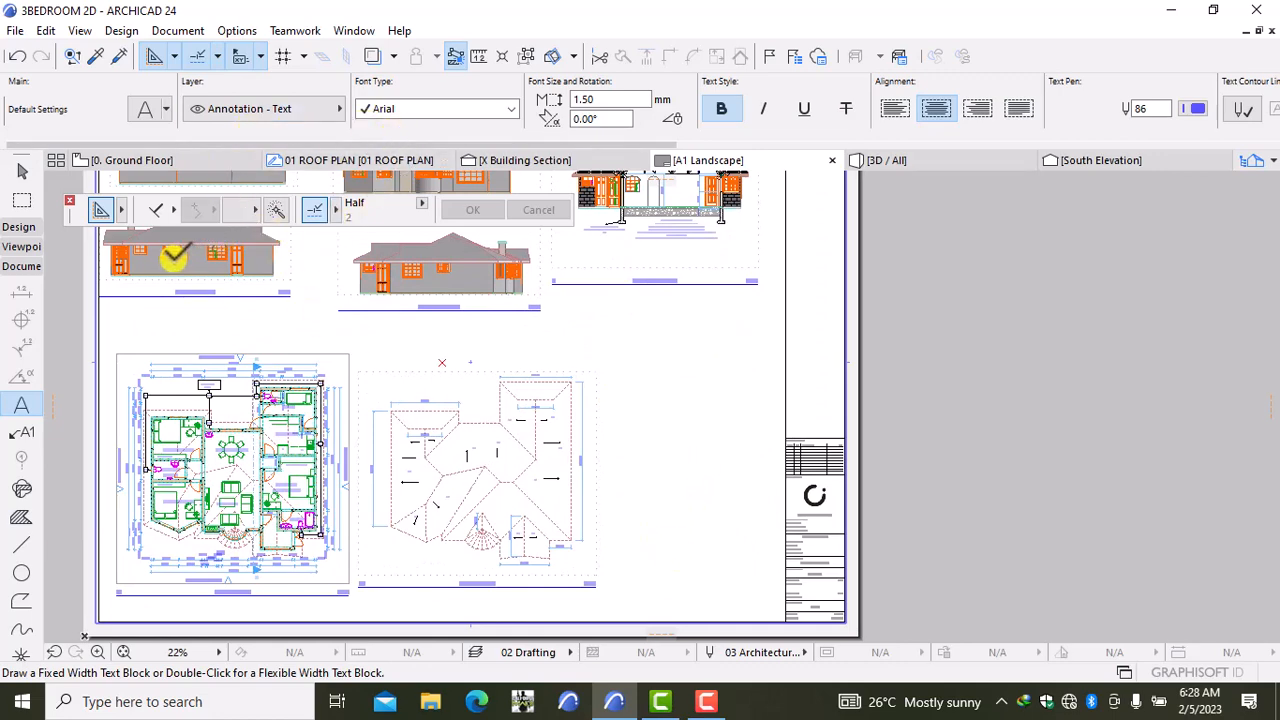
pyautogui.click(166, 156)
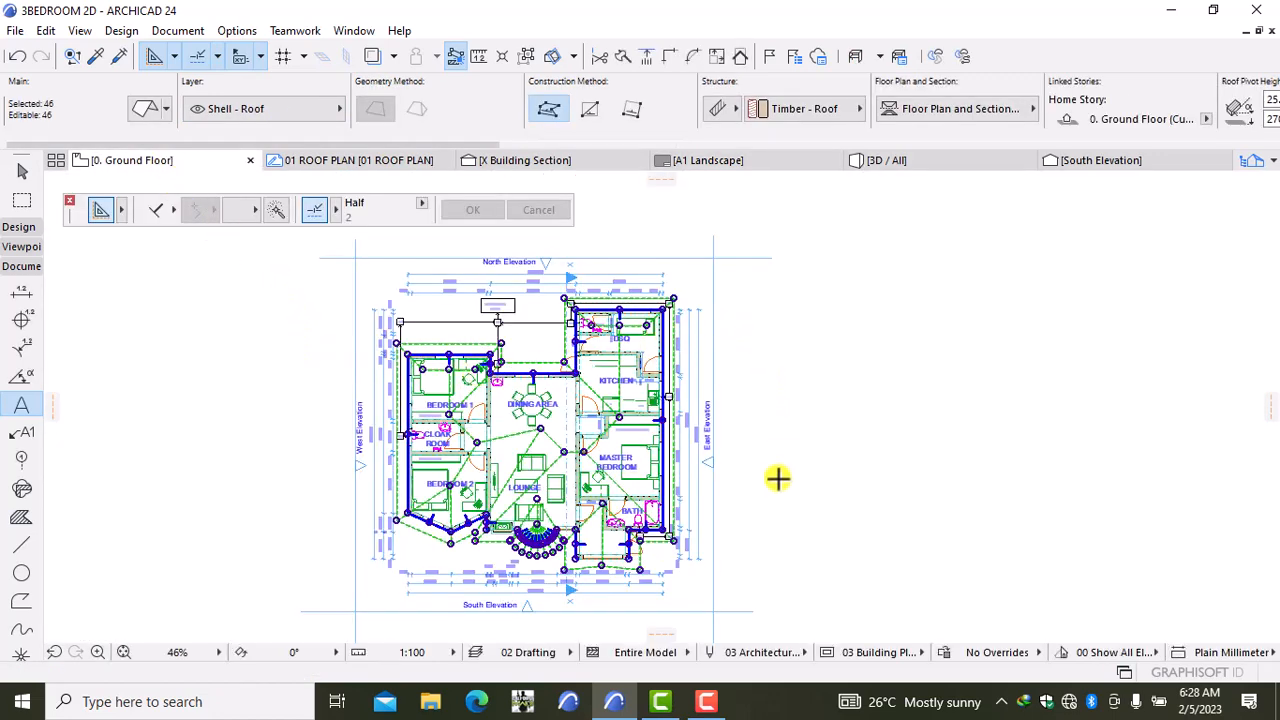
pyautogui.press('Escape')
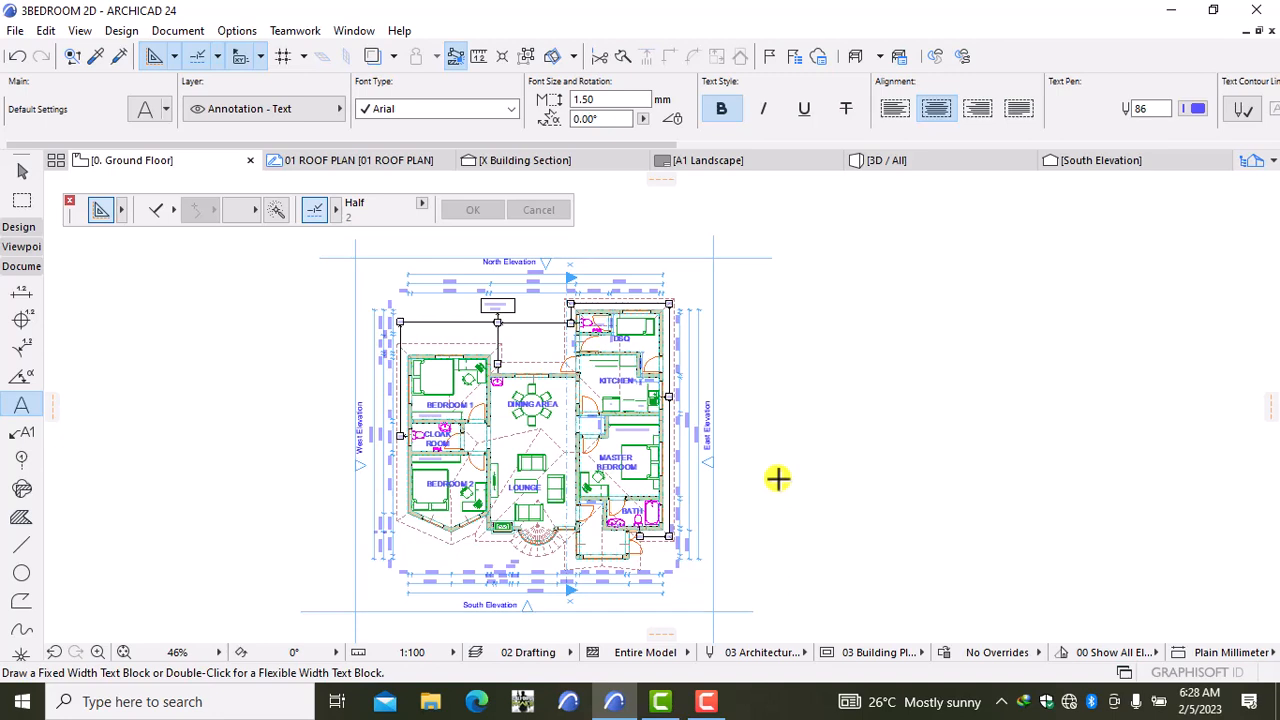
pyautogui.click(14, 228)
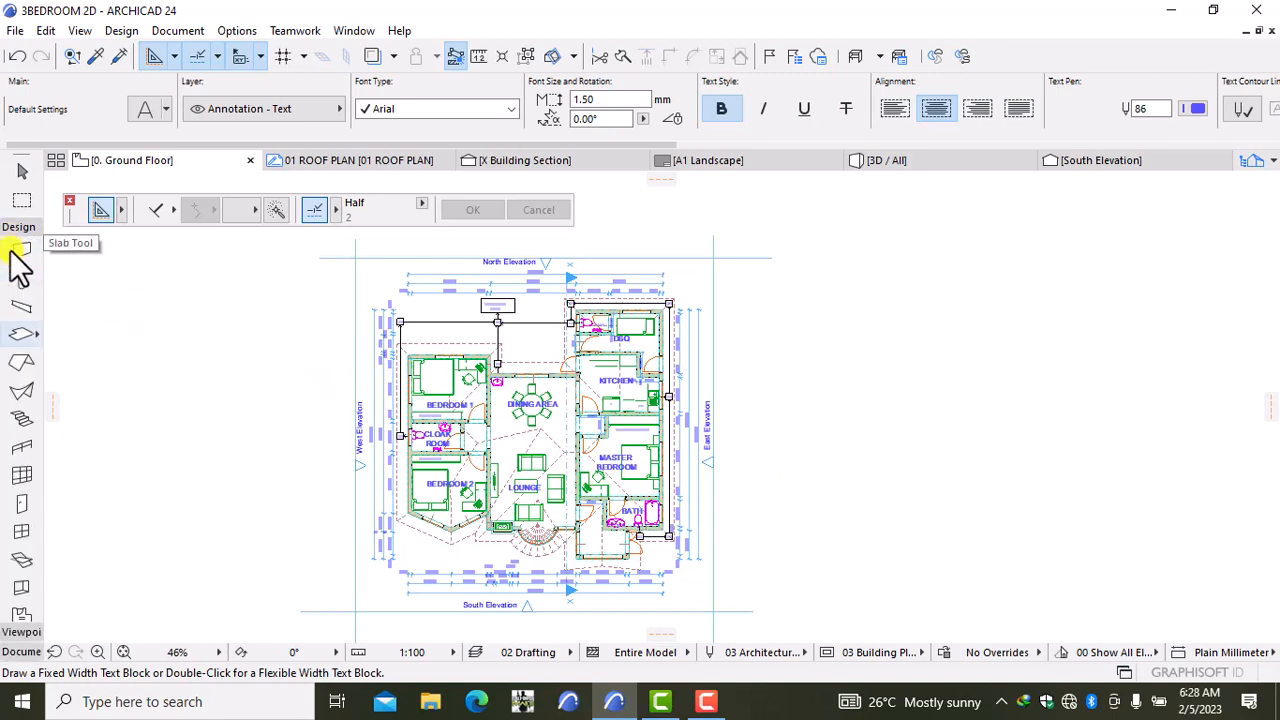
pyautogui.click(21, 251)
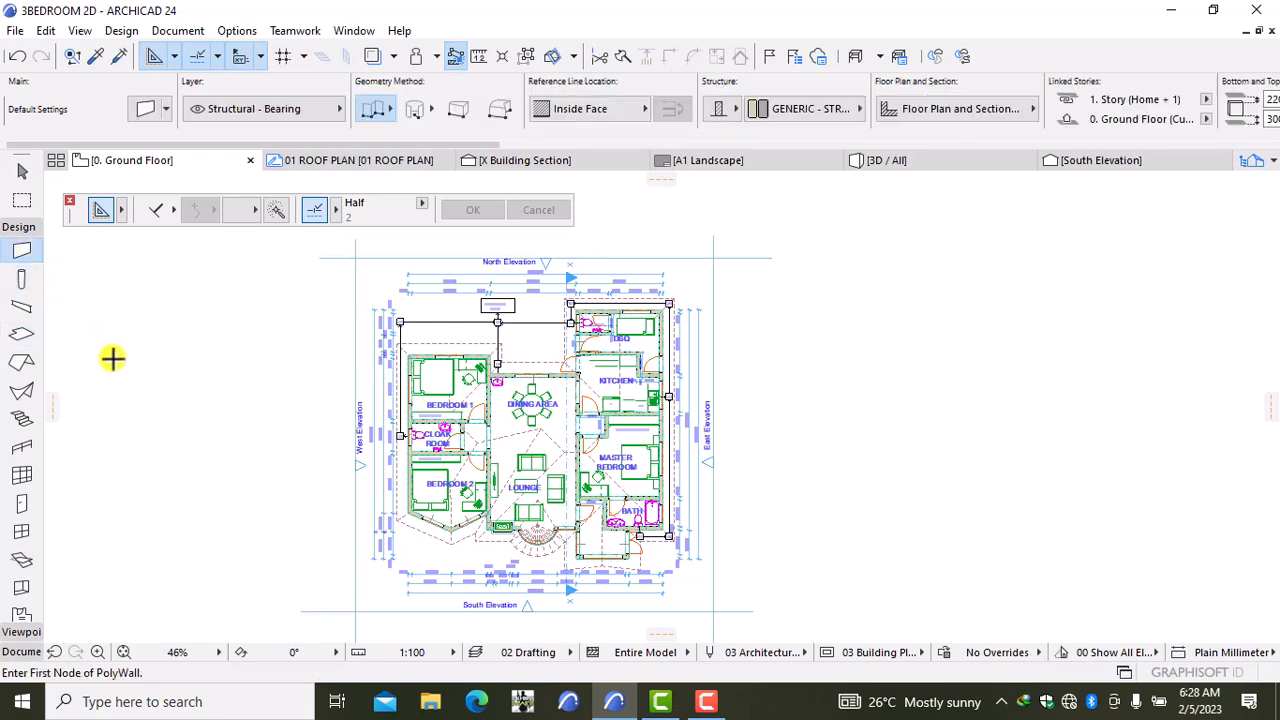
pyautogui.click(742, 324)
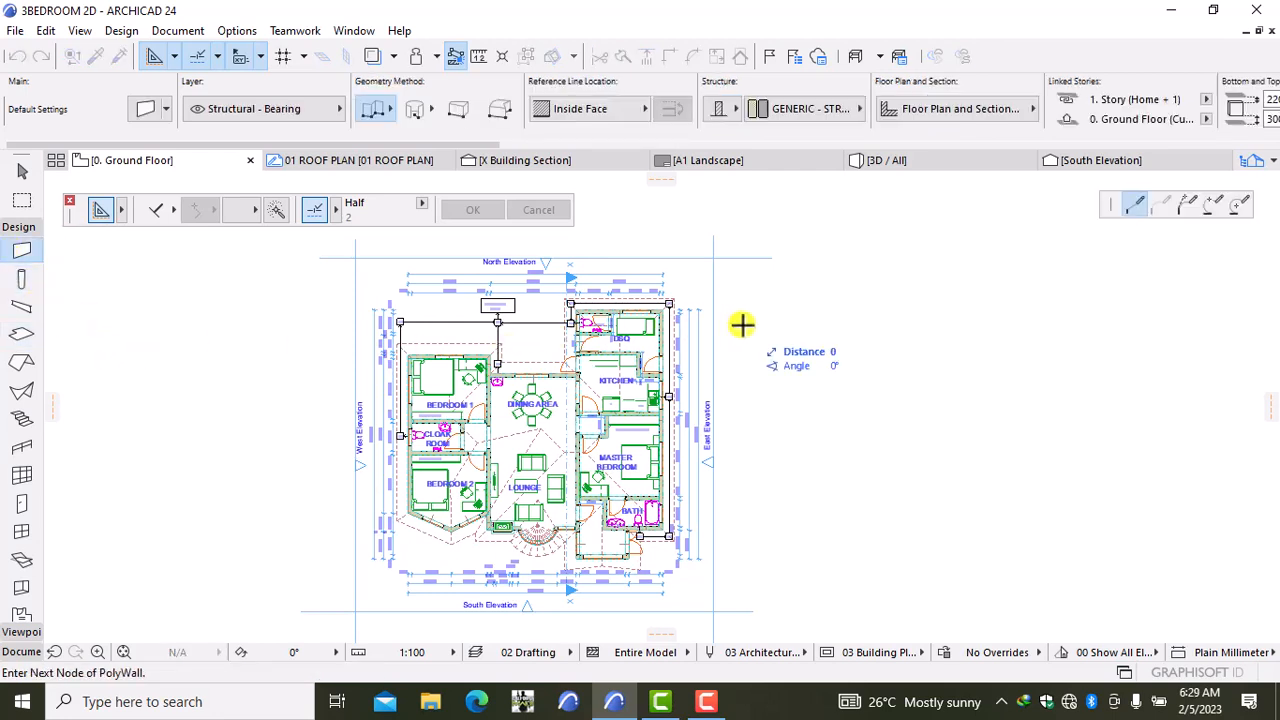
pyautogui.doubleClick(790, 302)
pyautogui.press('Escape')
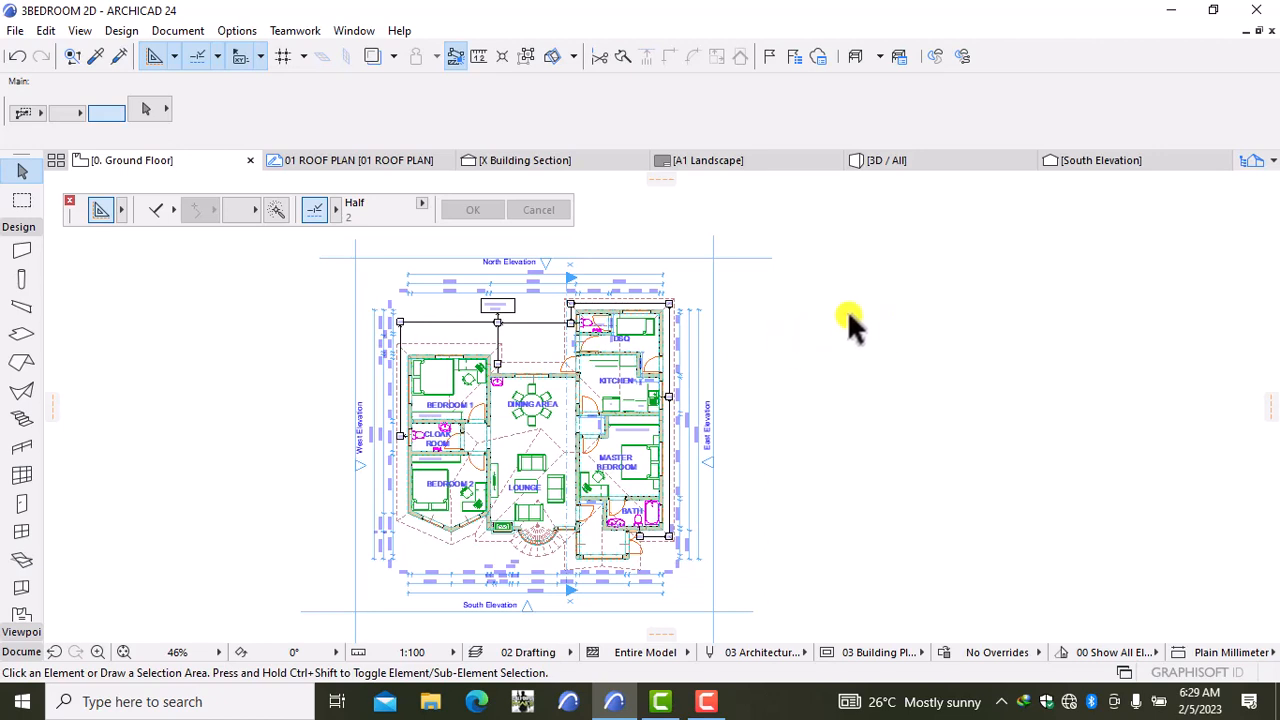
# Step: Create a new independent worksheet named SITE PLAN with ID 02 under Worksheets
pyautogui.click(1252, 161)
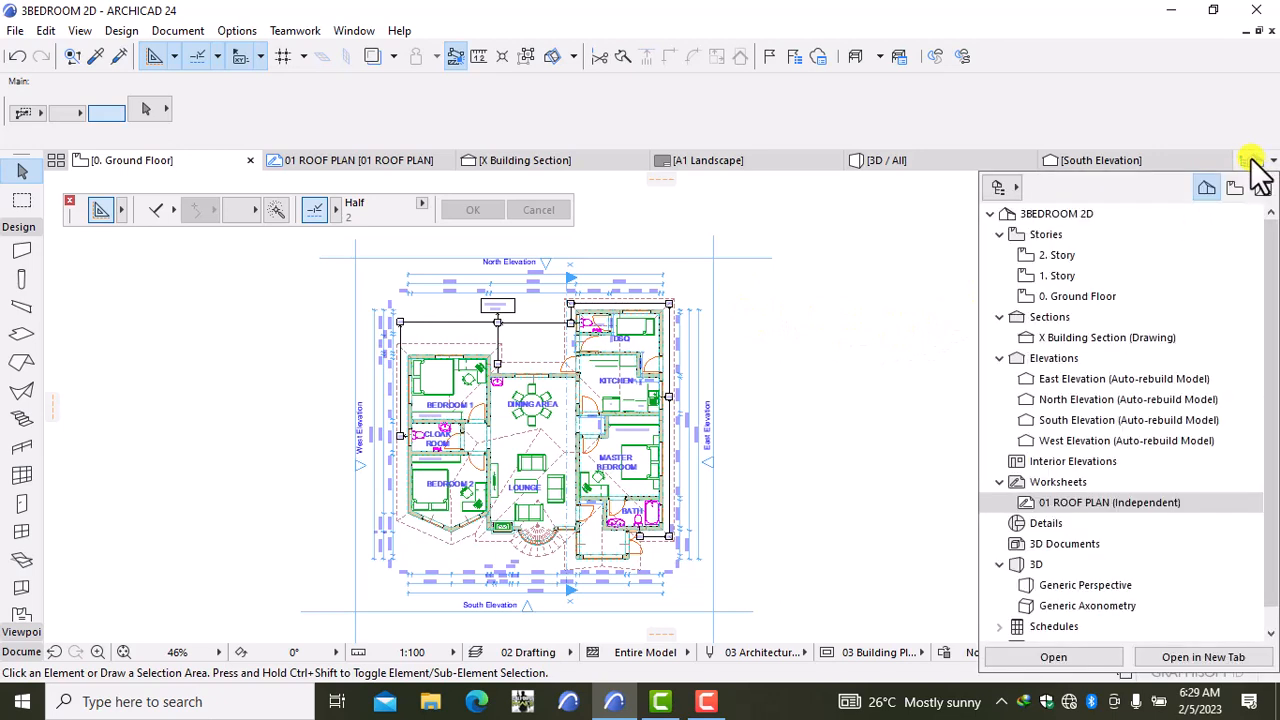
pyautogui.click(1066, 484)
pyautogui.rightClick(1066, 488)
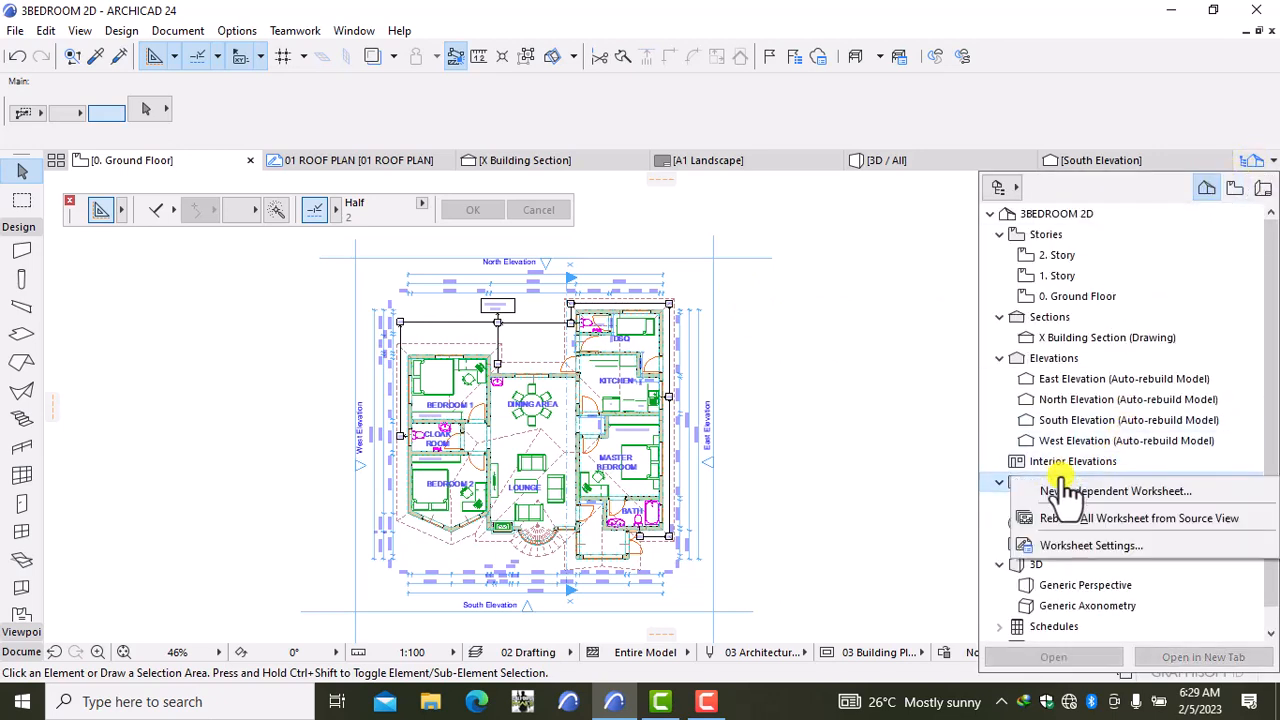
pyautogui.click(1066, 490)
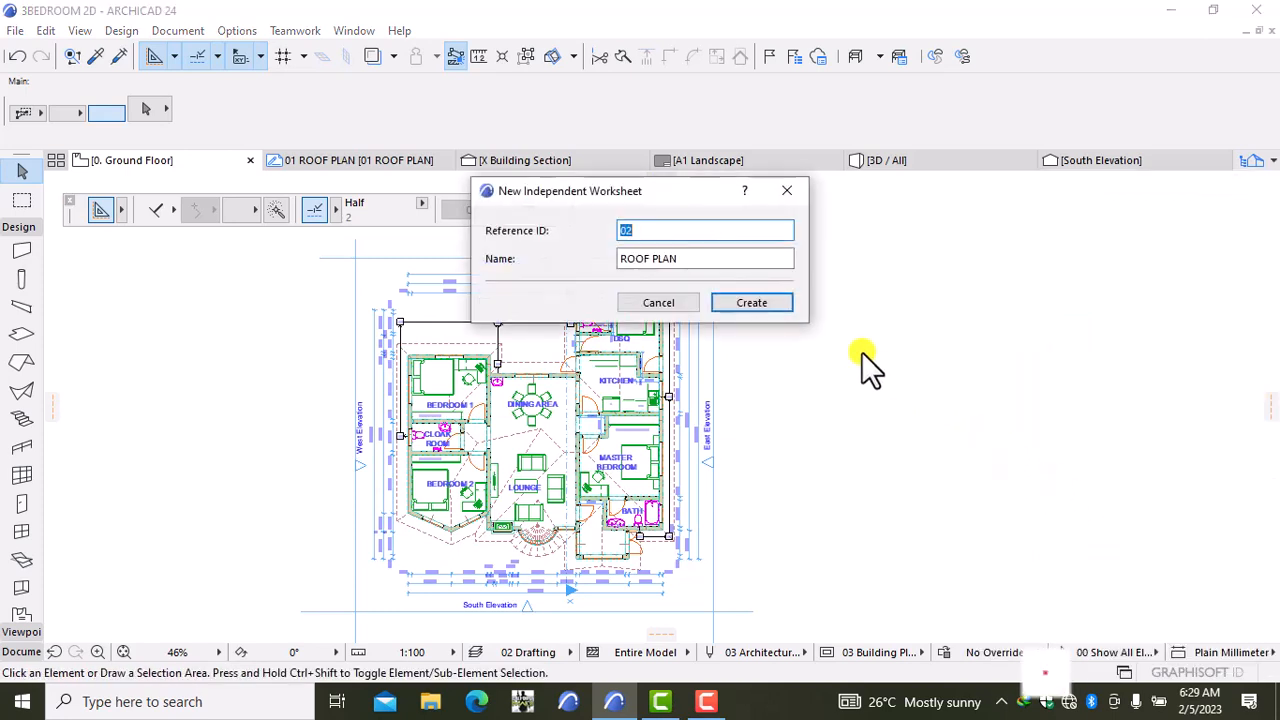
pyautogui.click(711, 260)
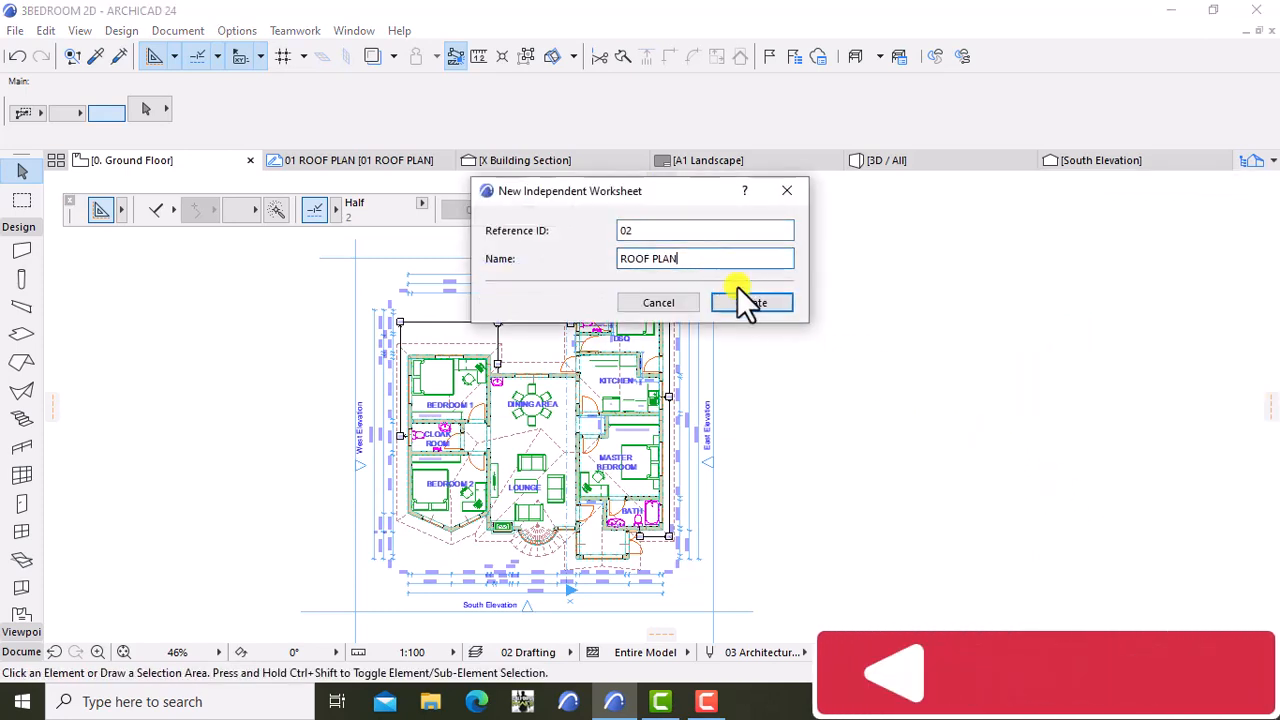
pyautogui.press('BackSpace')
pyautogui.press('BackSpace')
pyautogui.press('BackSpace')
pyautogui.press('BackSpace')
pyautogui.press('BackSpace')
pyautogui.press('BackSpace')
pyautogui.press('BackSpace')
pyautogui.press('BackSpace')
pyautogui.press('BackSpace')
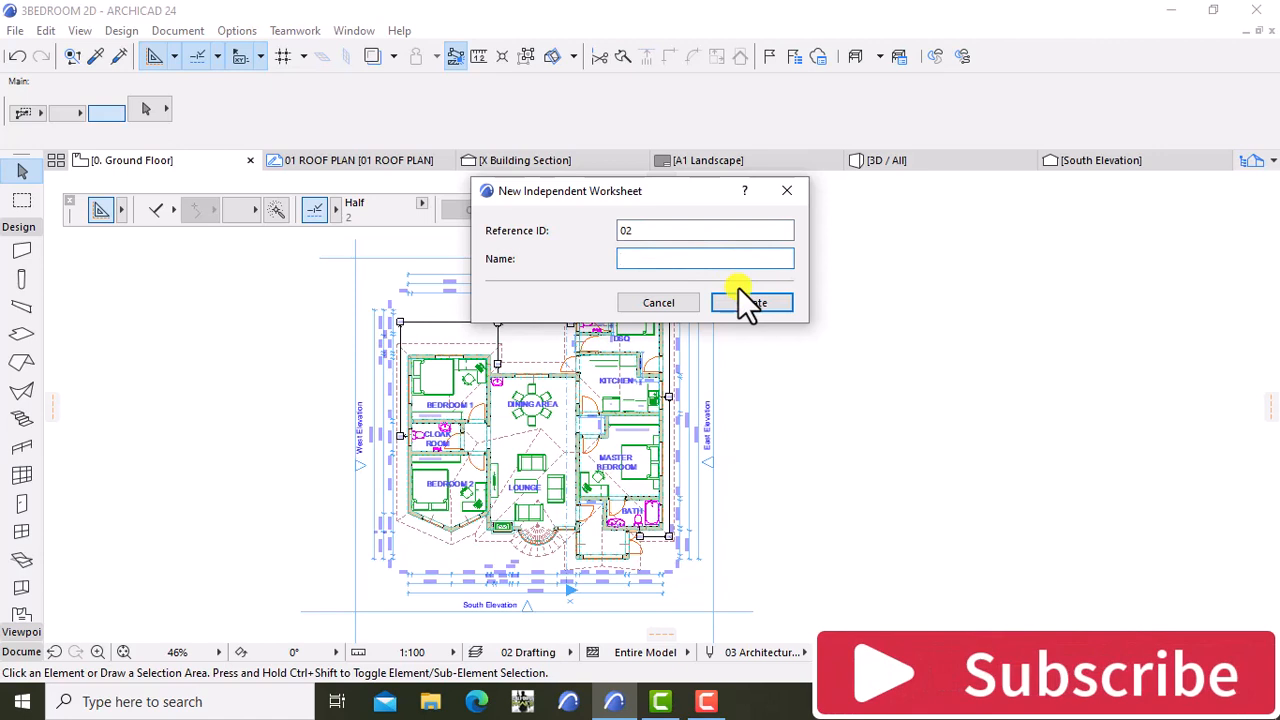
pyautogui.write('site')
pyautogui.press('BackSpace')
pyautogui.press('BackSpace')
pyautogui.press('BackSpace')
pyautogui.press('BackSpace')
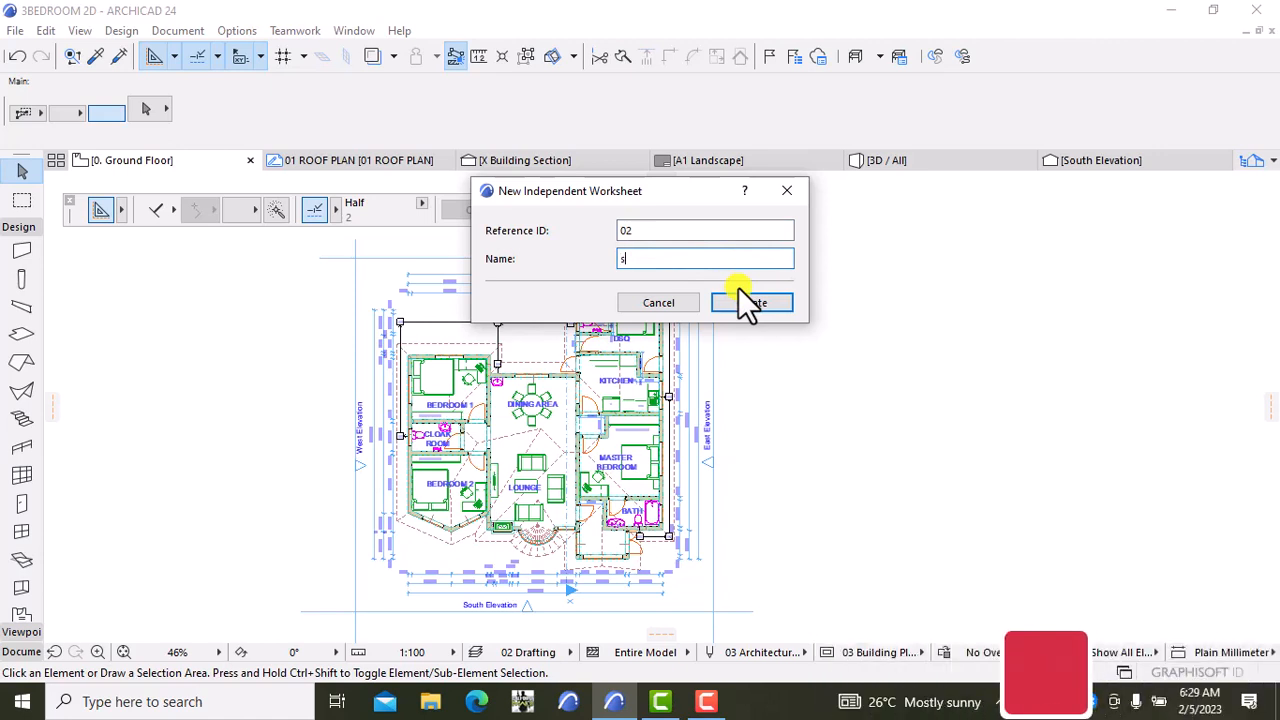
pyautogui.write('SIT')
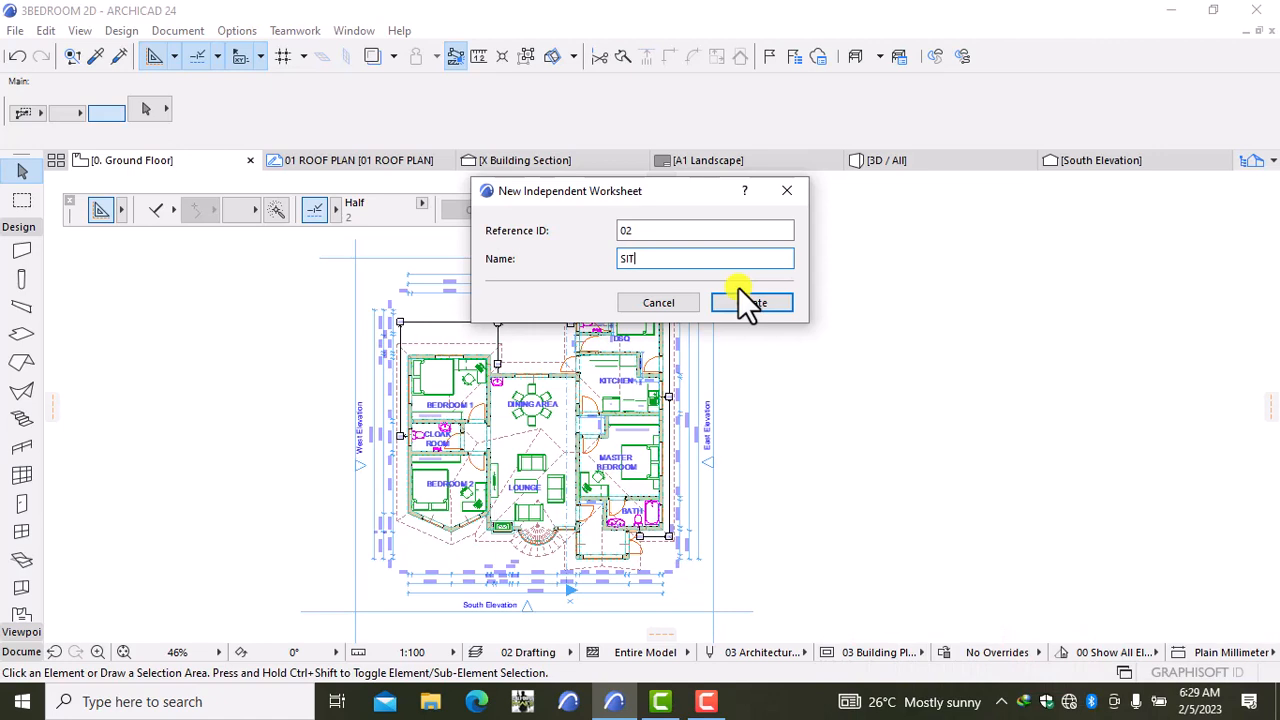
pyautogui.write('E PLAN')
pyautogui.click(751, 303)
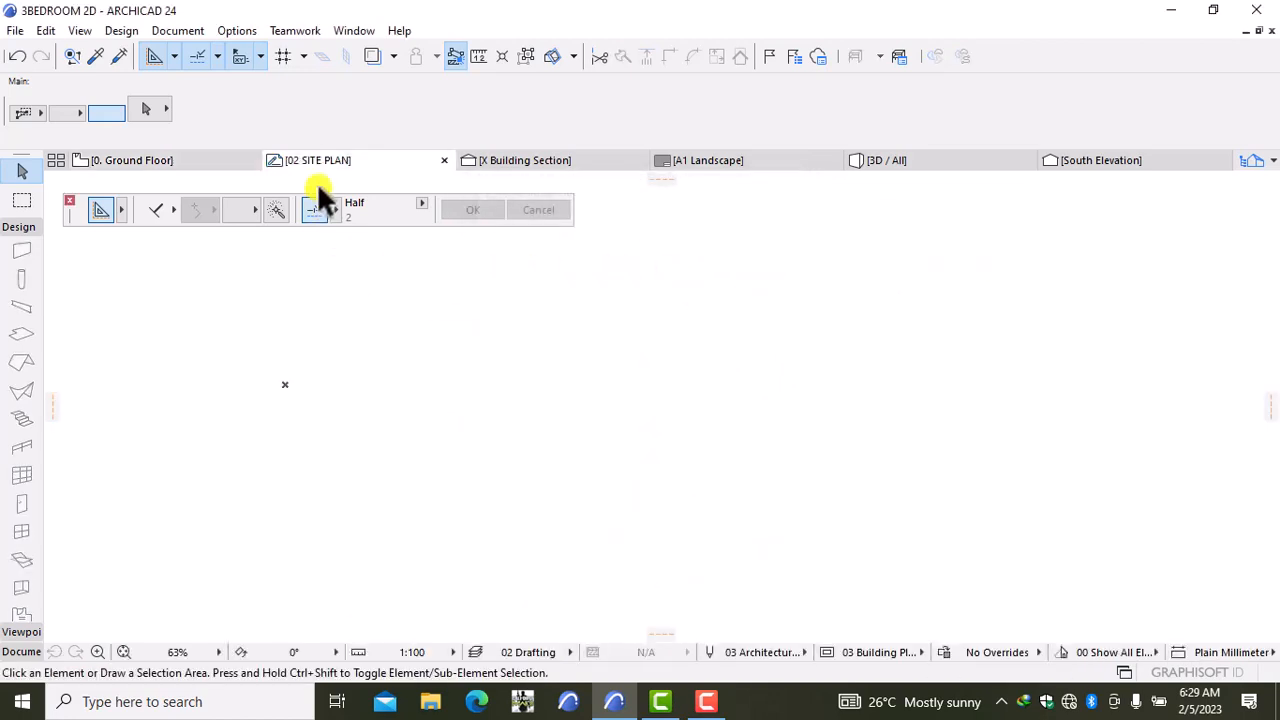
# Step: Select all 40 walls on the 0. Ground Floor plan with the Wall tool and copy them
pyautogui.click(199, 160)
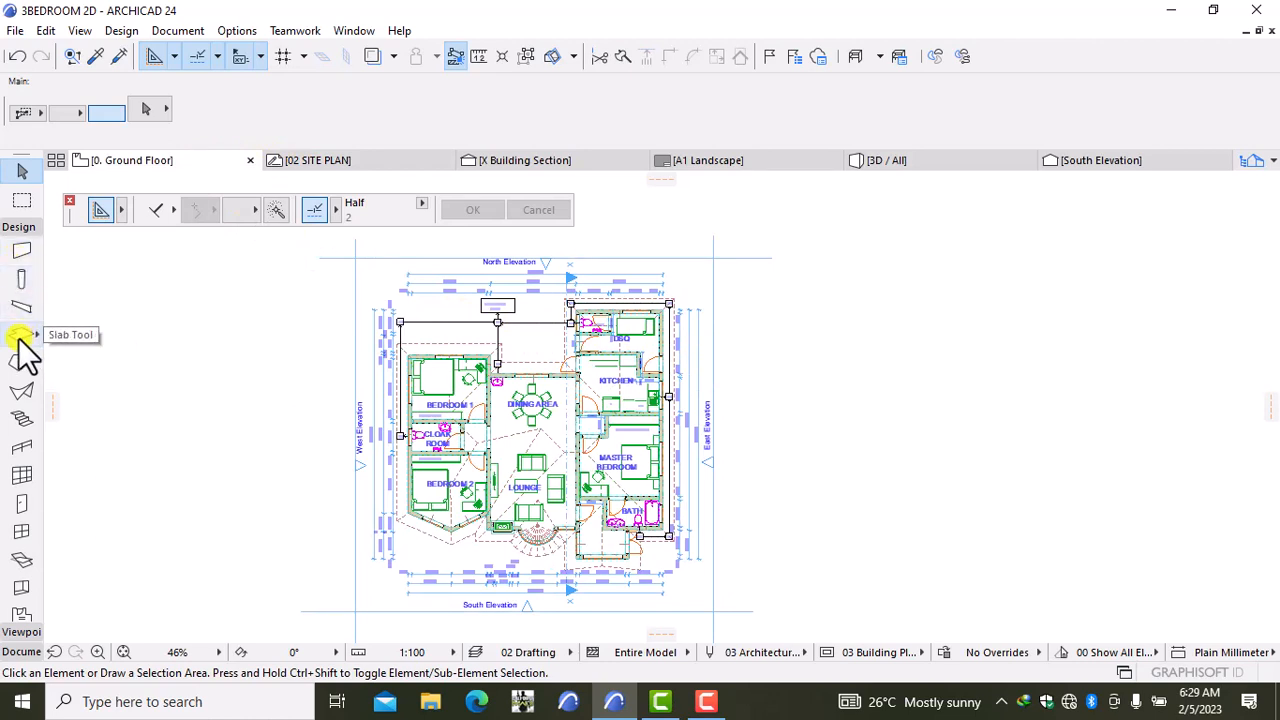
pyautogui.click(22, 251)
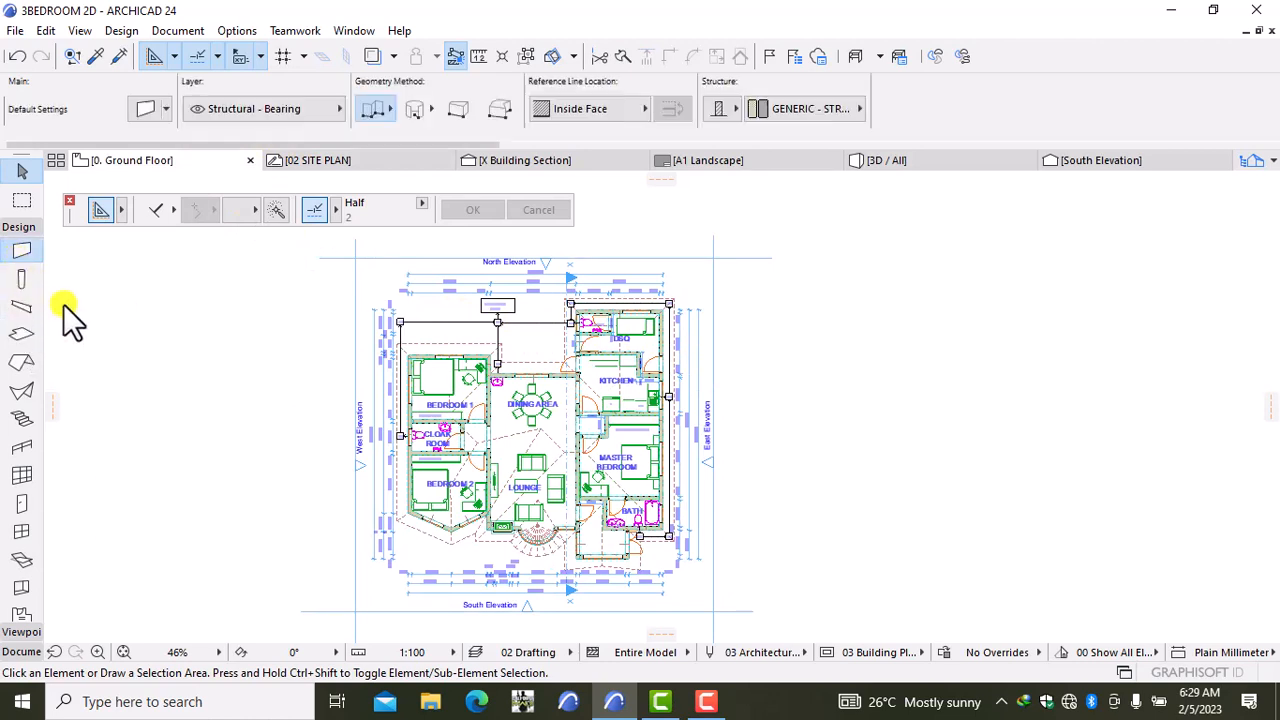
pyautogui.hotkey('ctrl', 'a')
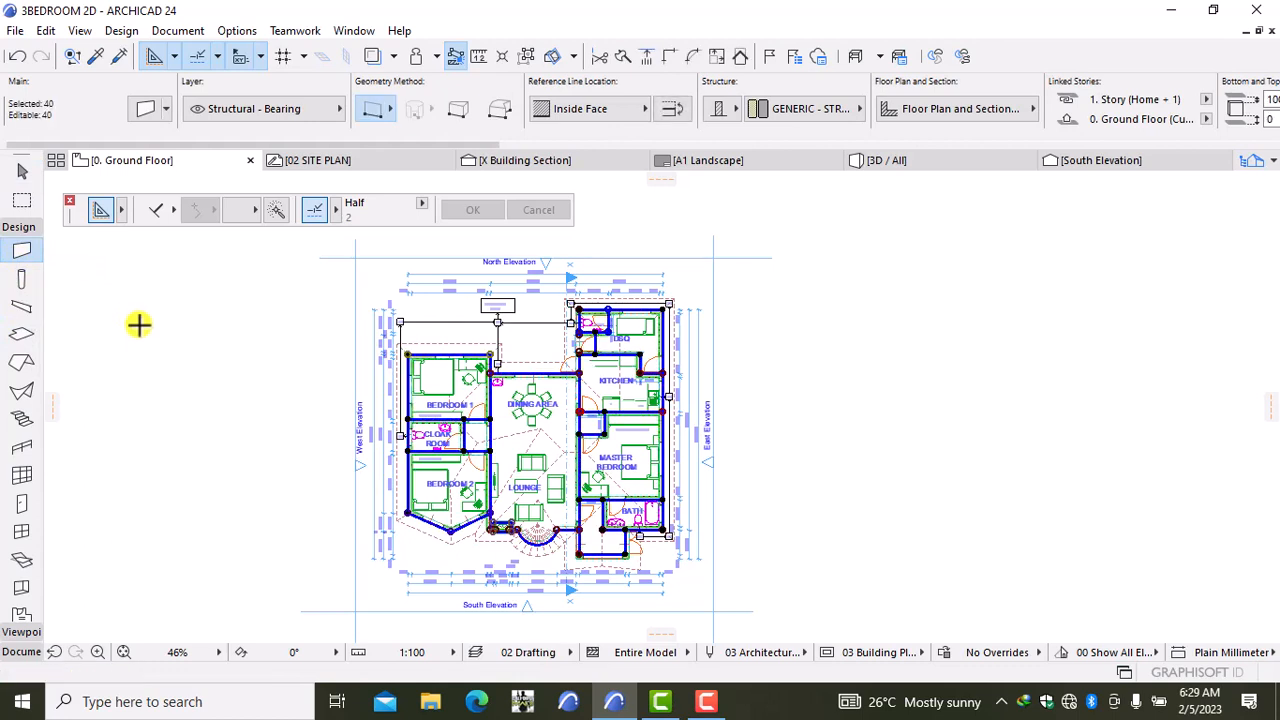
pyautogui.rightClick(140, 342)
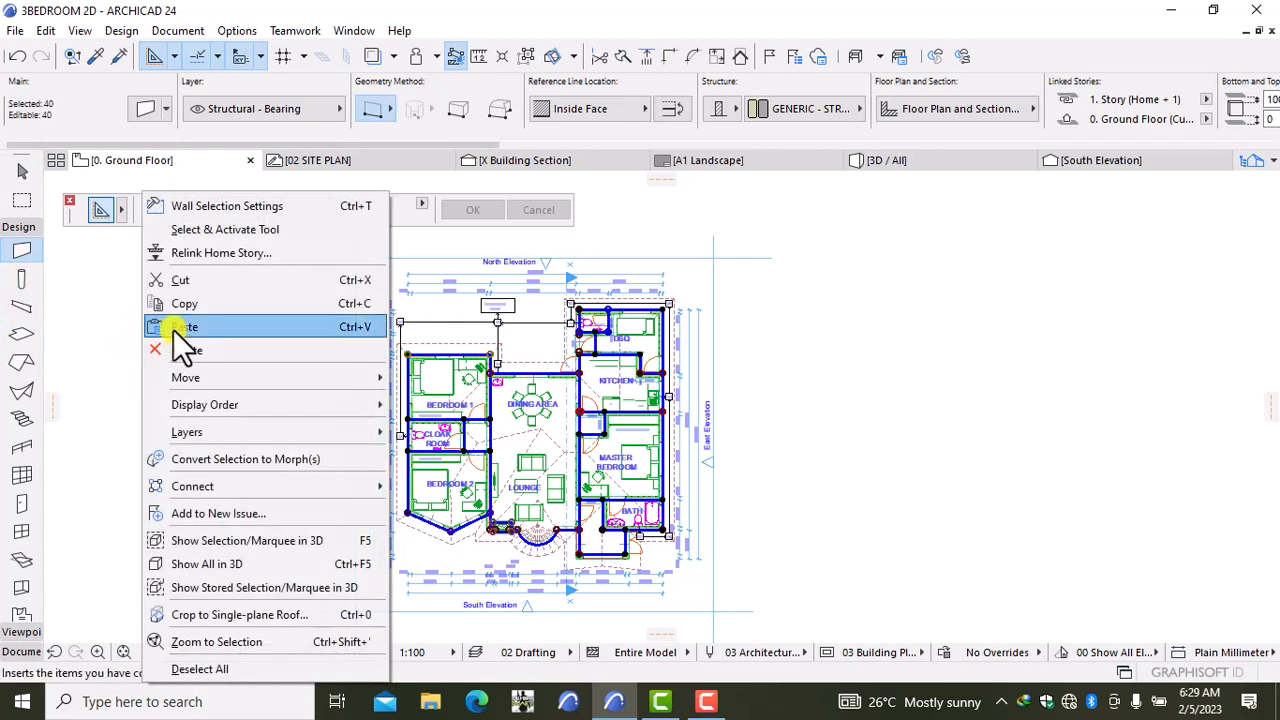
pyautogui.click(187, 311)
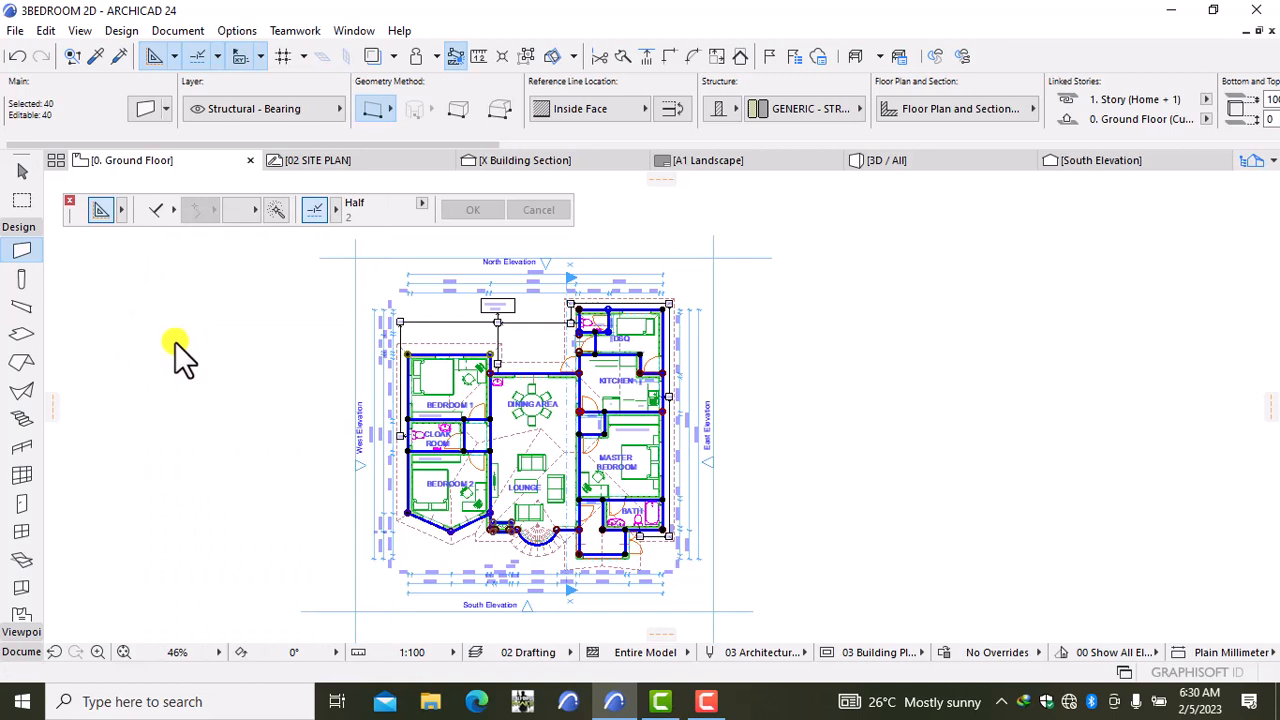
pyautogui.click(320, 160)
# Step: Paste the copied walls at the Center of the Current View on the 02 SITE PLAN worksheet
pyautogui.rightClick(536, 398)
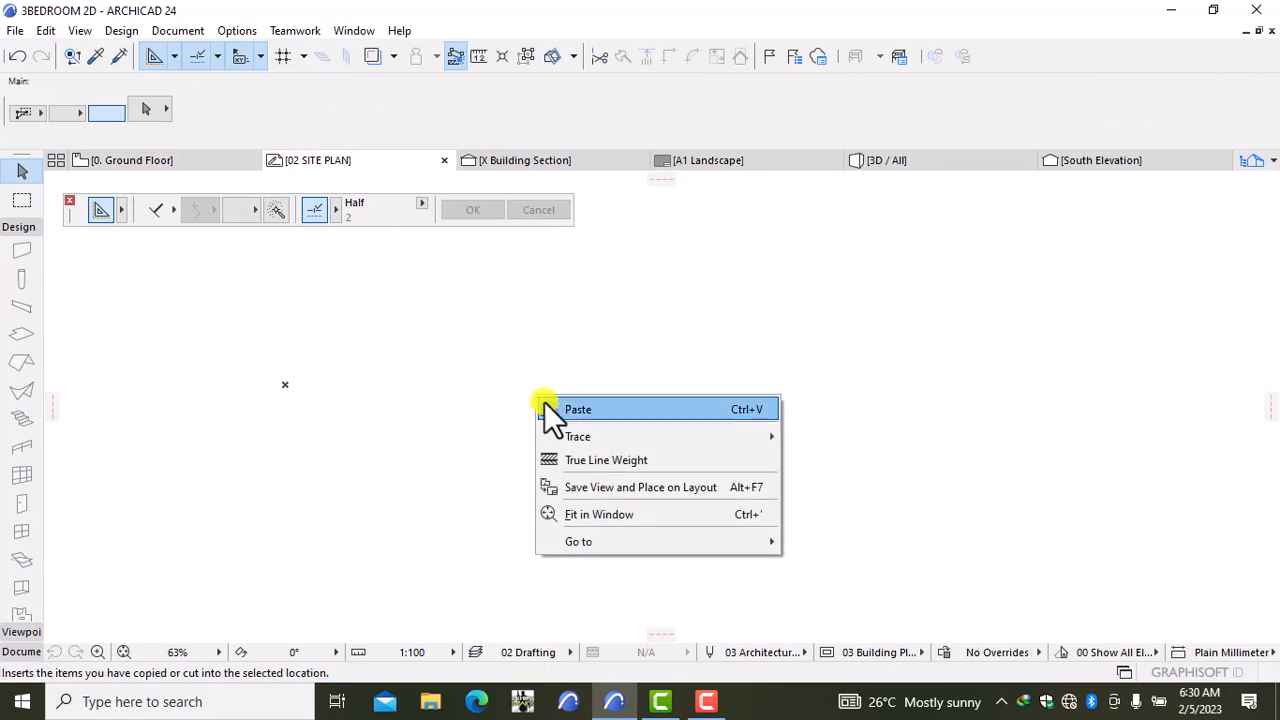
pyautogui.click(595, 407)
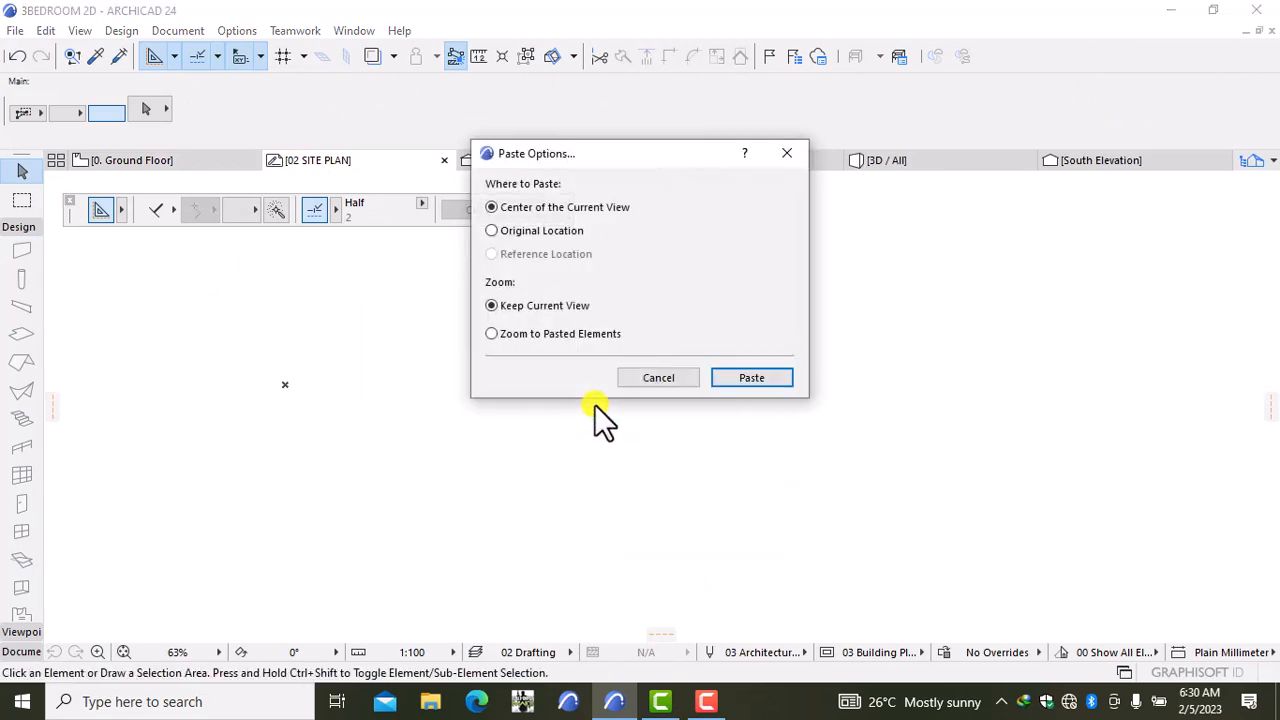
pyautogui.click(750, 378)
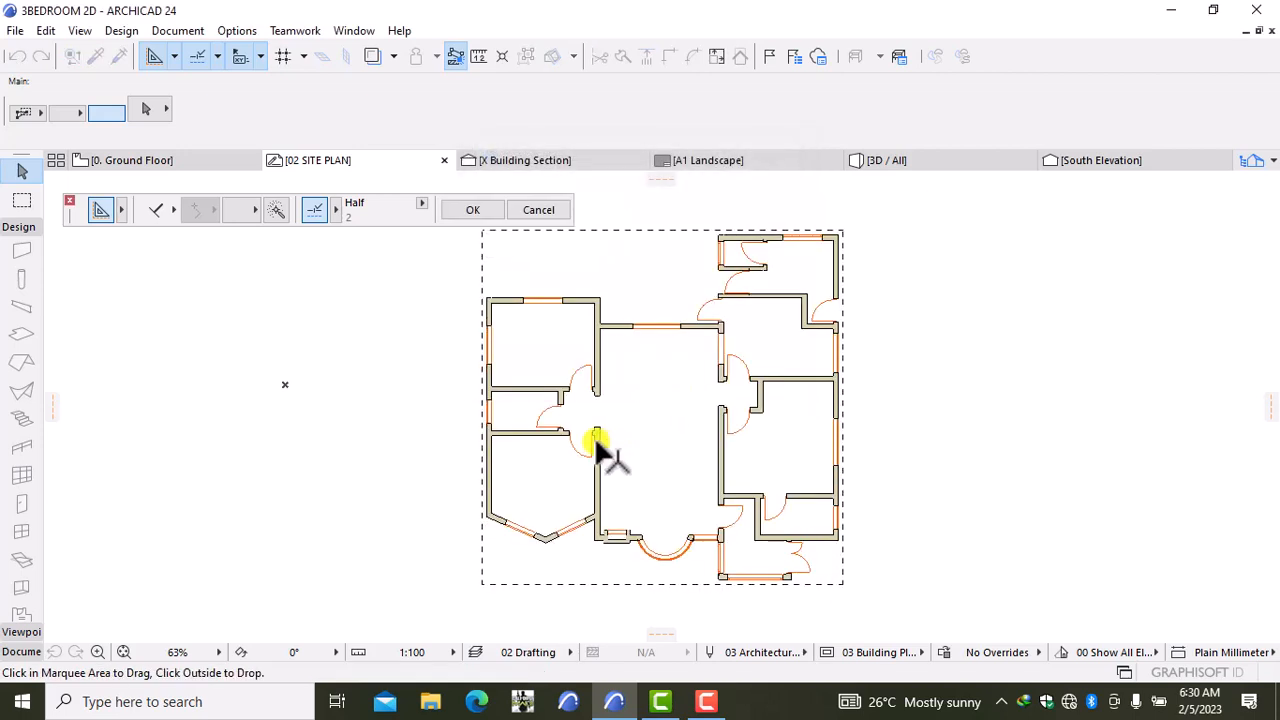
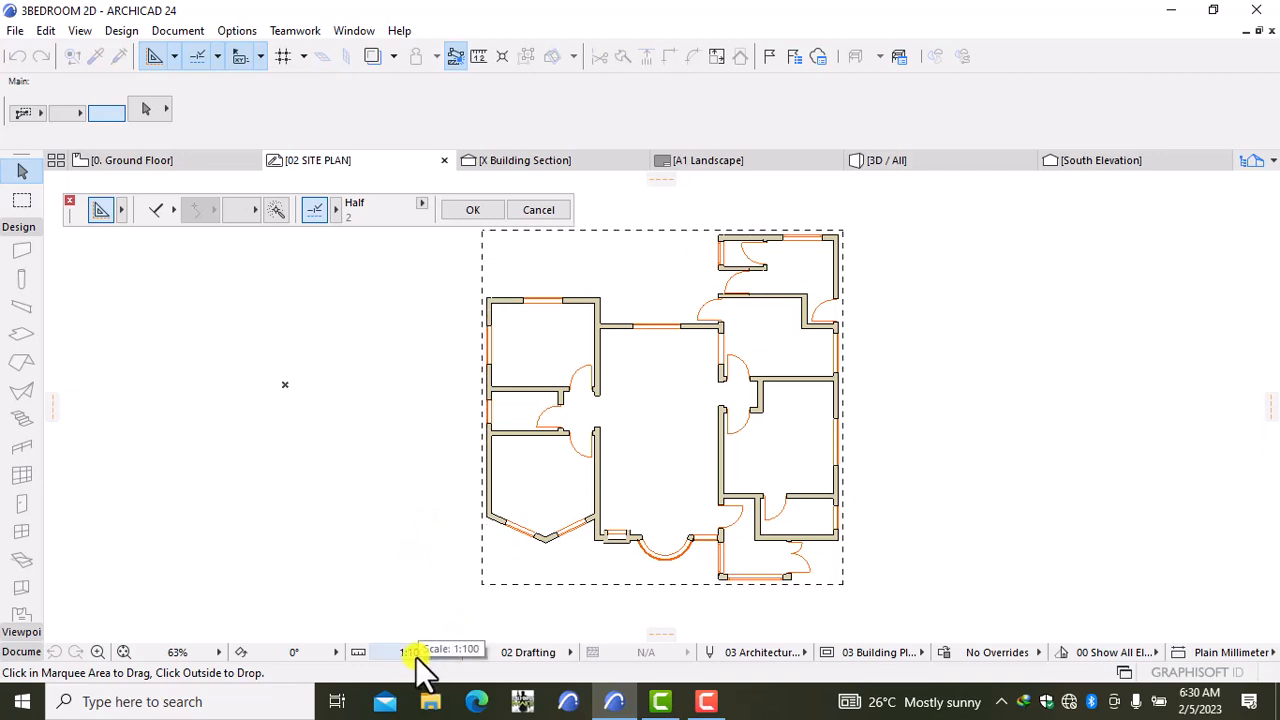
# Step: Pick 1:500 from the status-bar scale list for the 02 SITE PLAN drawing
pyautogui.click(415, 652)
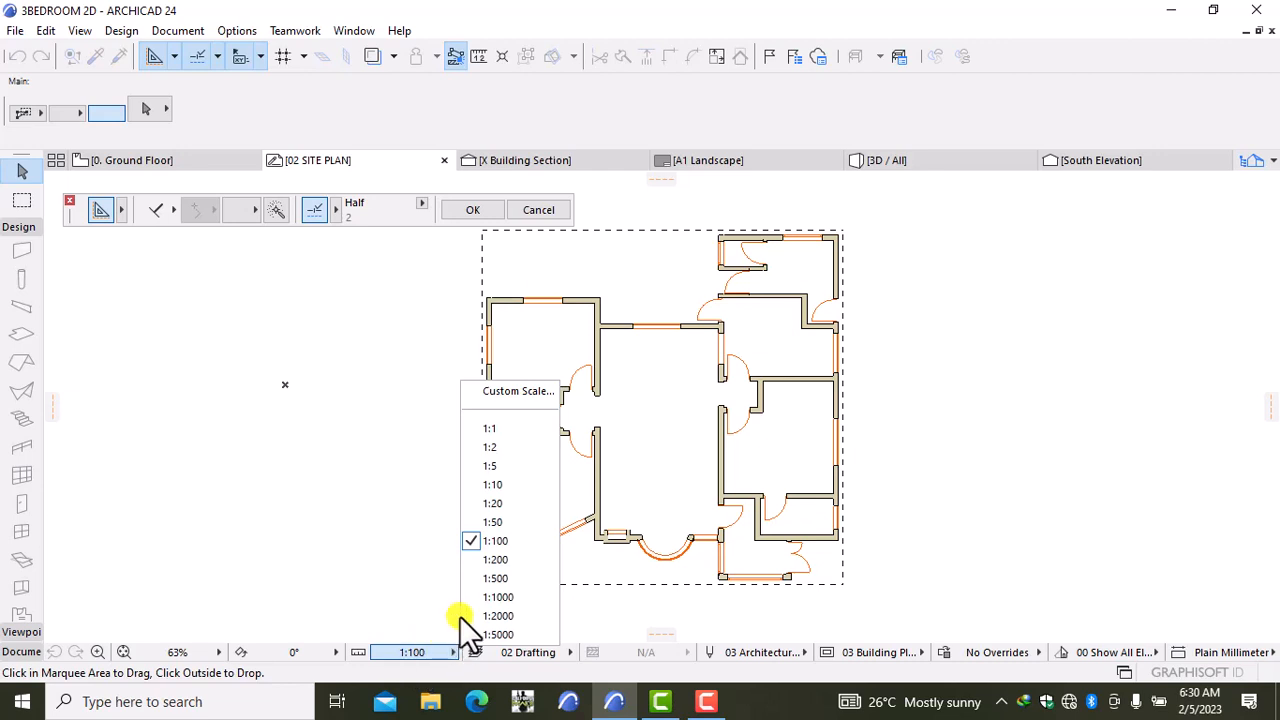
pyautogui.click(495, 578)
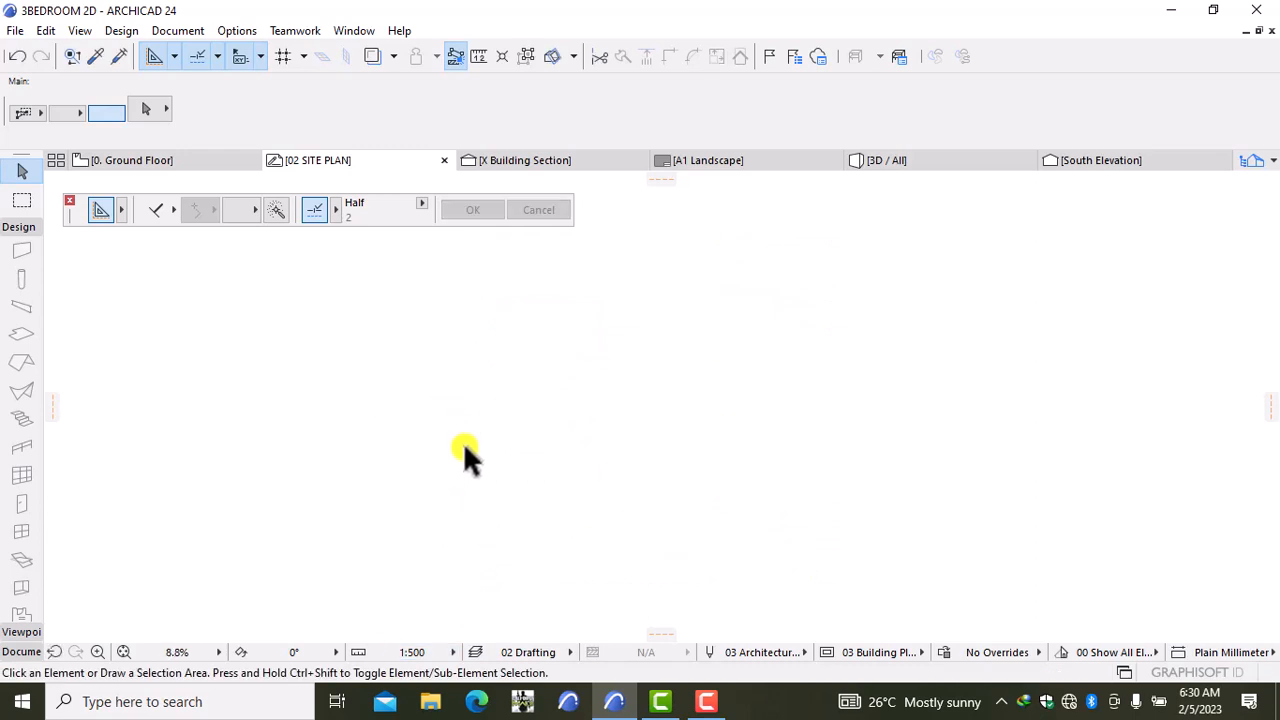
pyautogui.scroll(-1, 463, 442)
pyautogui.scroll(2, 464, 450)
# Step: Undo the last change and copy all walls from the 0. Ground Floor plan
pyautogui.moveTo(135, 165)
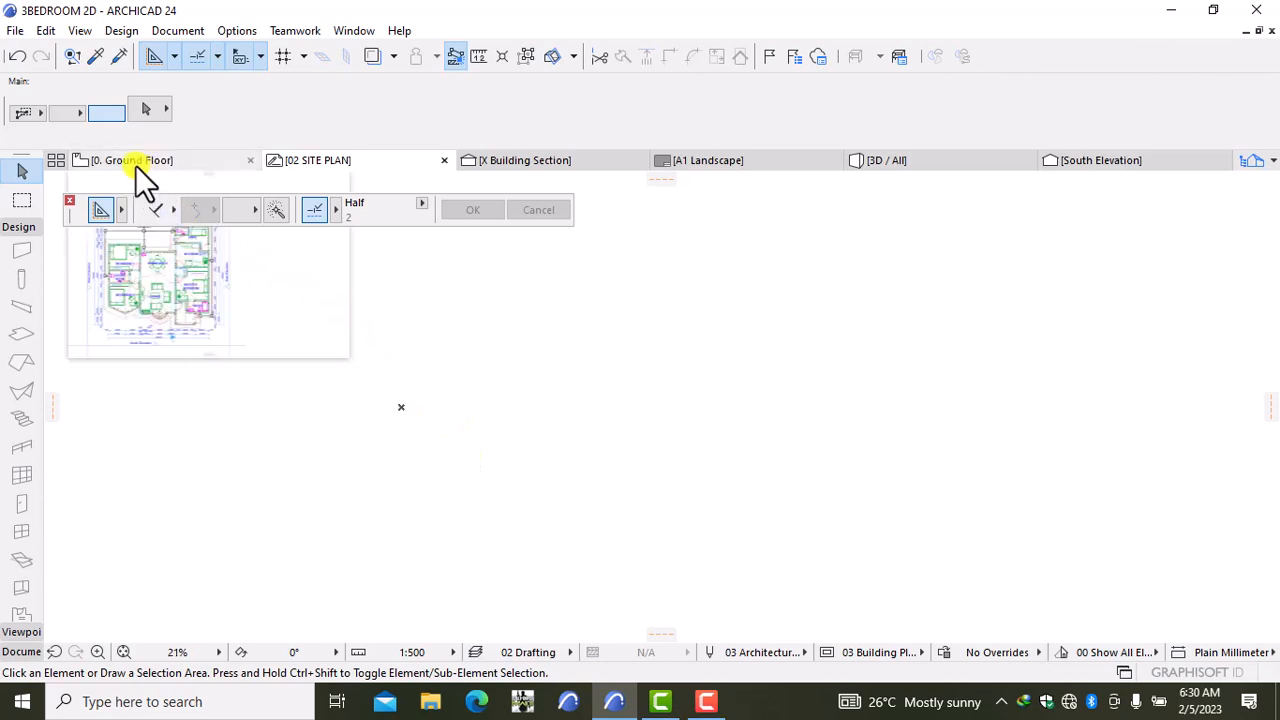
pyautogui.click(17, 57)
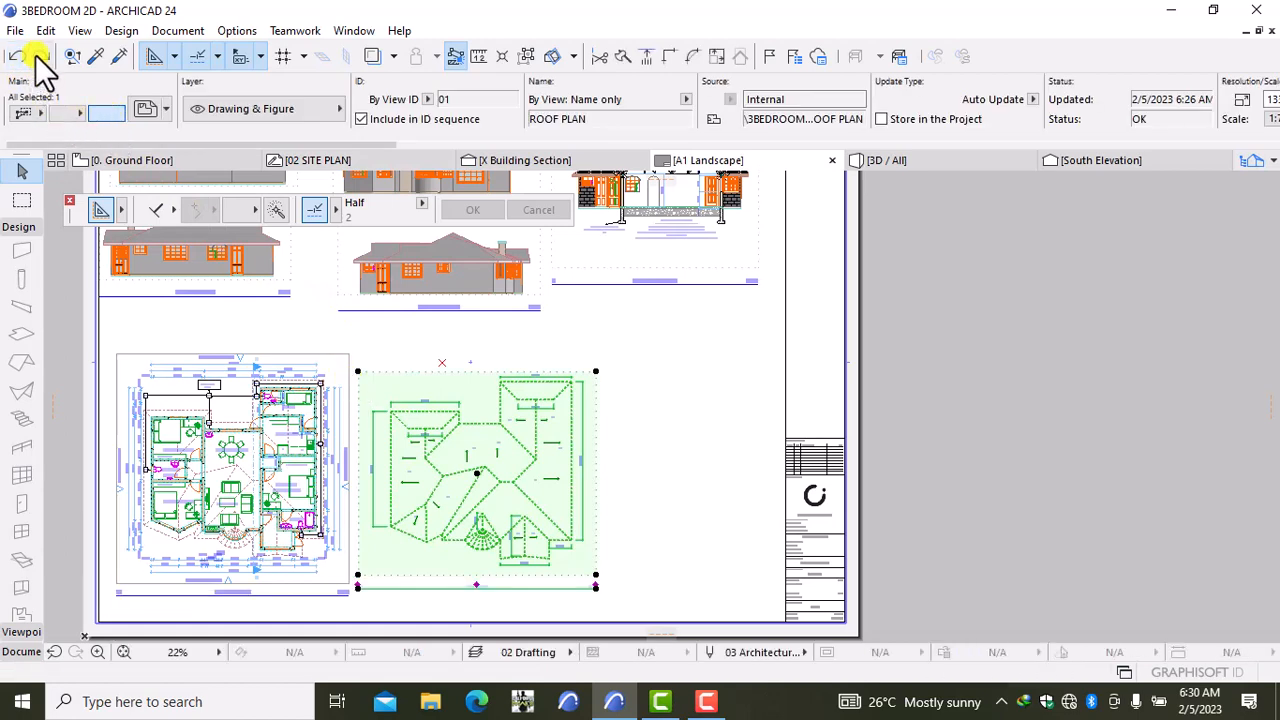
pyautogui.click(186, 160)
pyautogui.hotkey('ctrl', 'a')
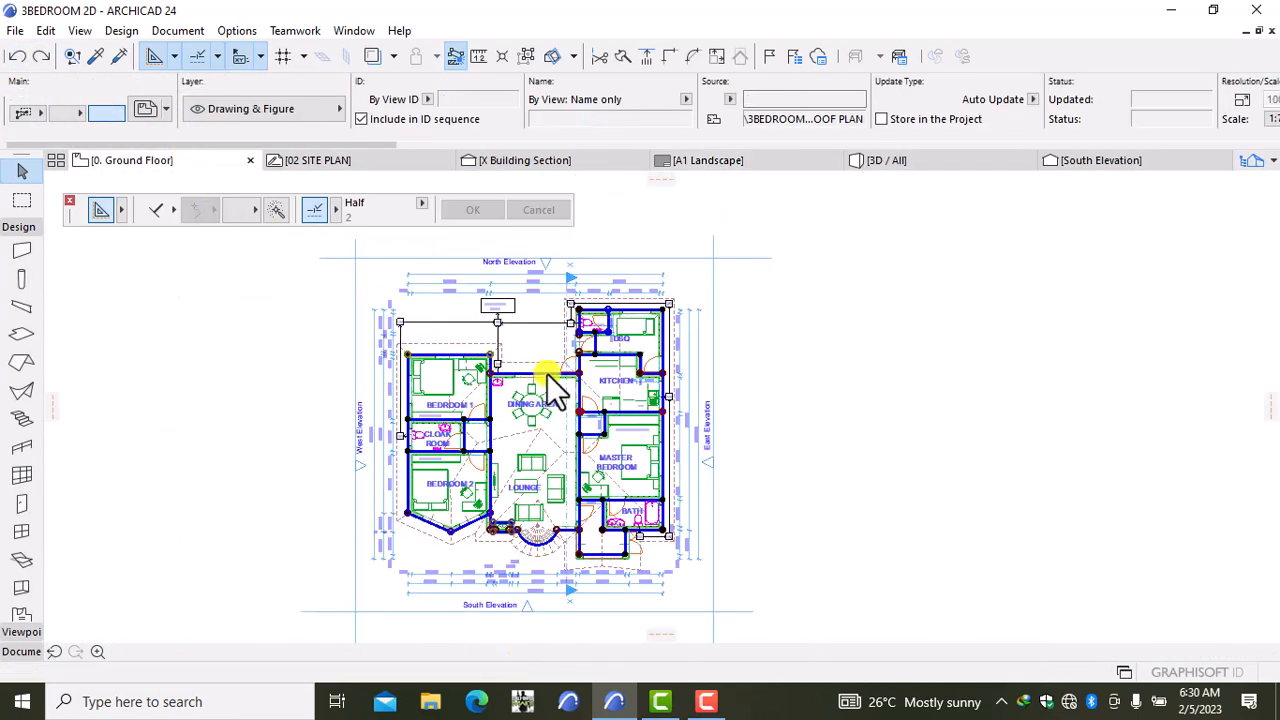
pyautogui.rightClick(838, 382)
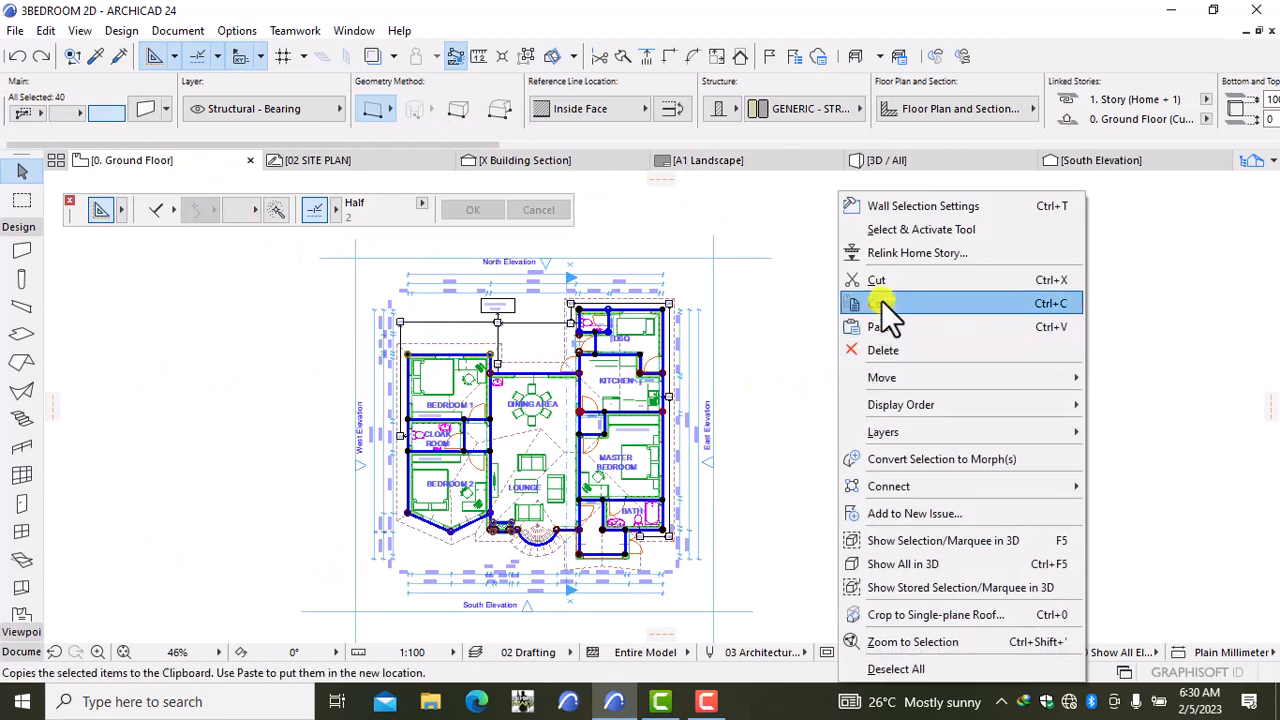
pyautogui.click(881, 300)
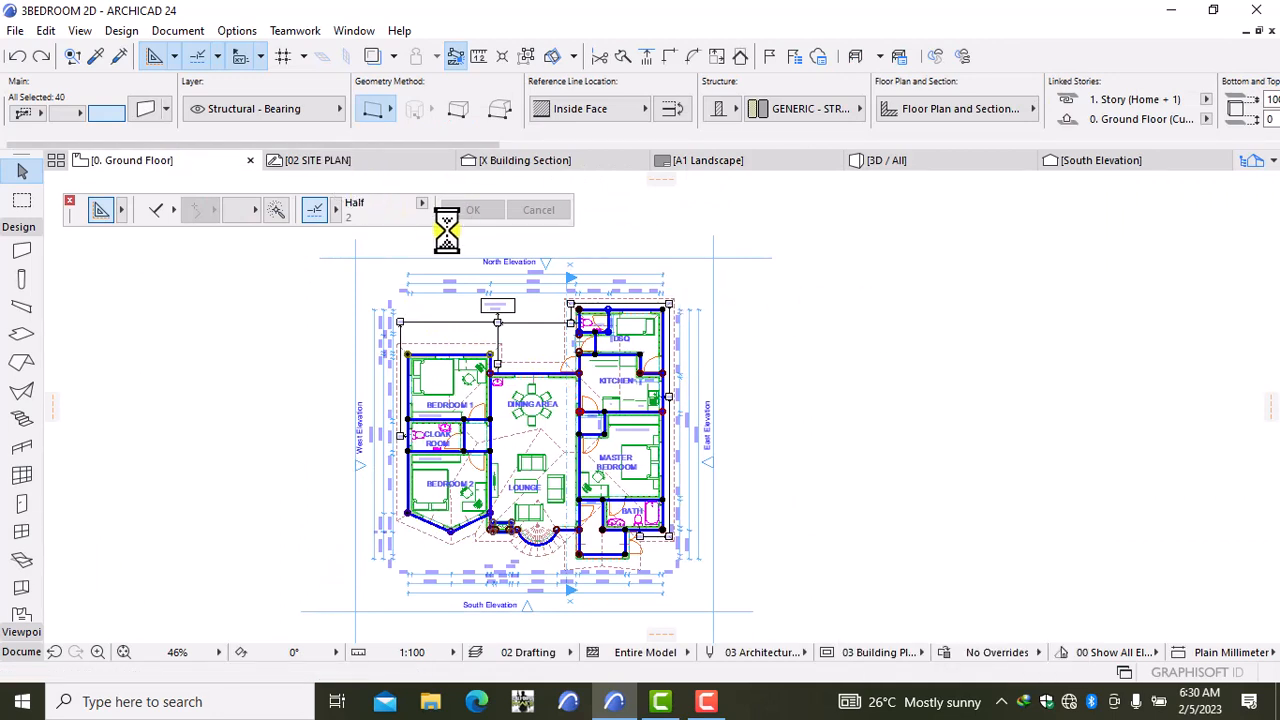
# Step: Paste the walls into 02 SITE PLAN and drop them near the drawing centre
pyautogui.click(363, 162)
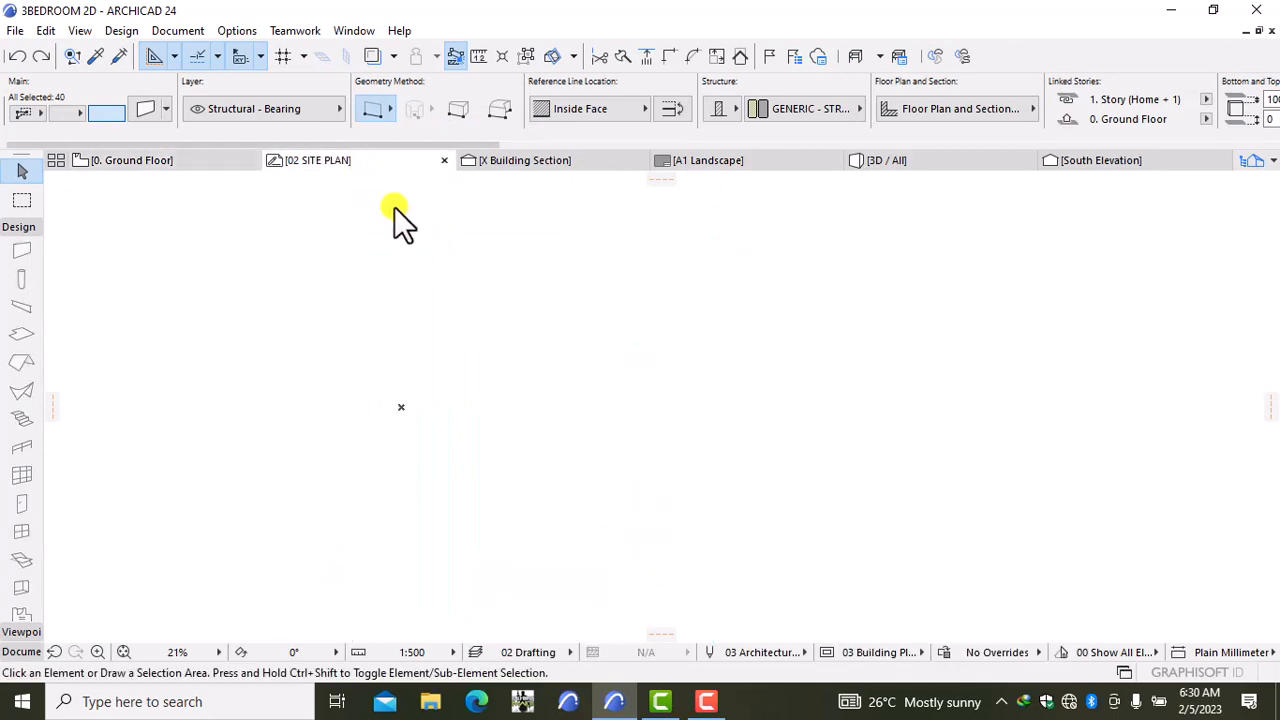
pyautogui.rightClick(640, 416)
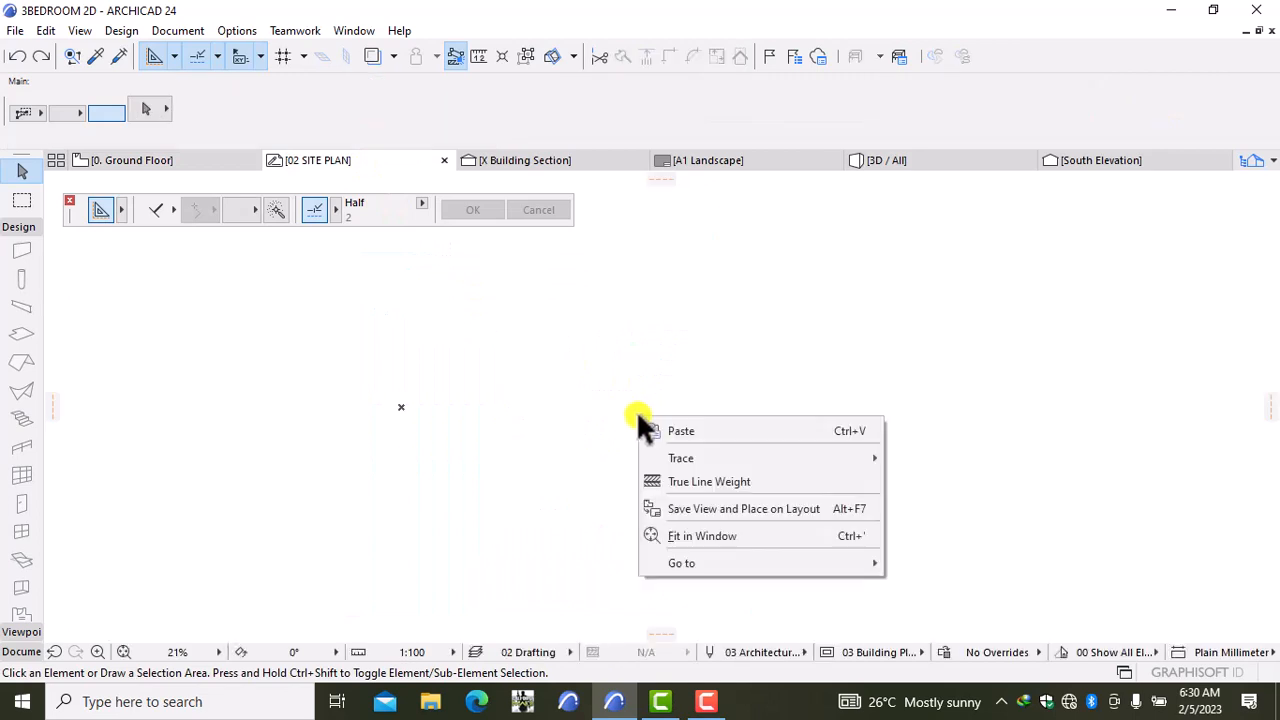
pyautogui.click(684, 437)
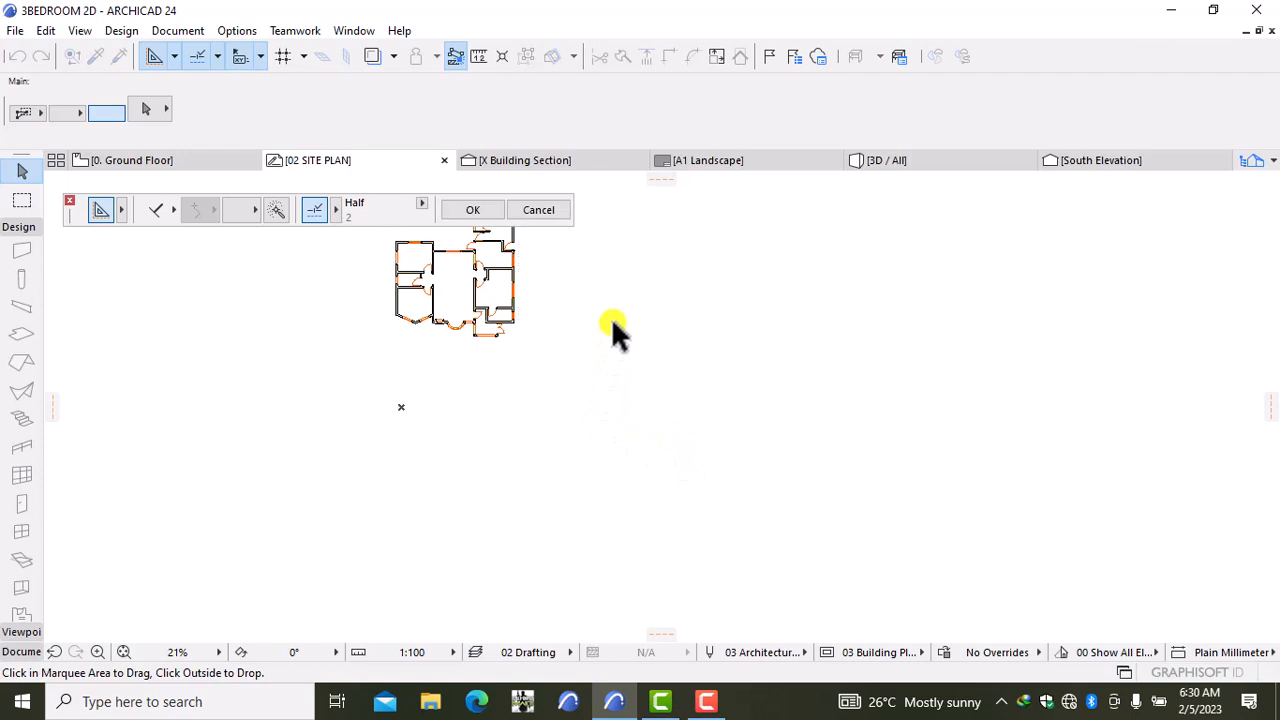
pyautogui.moveTo(430, 379); pyautogui.dragTo(526, 482, button='middle')
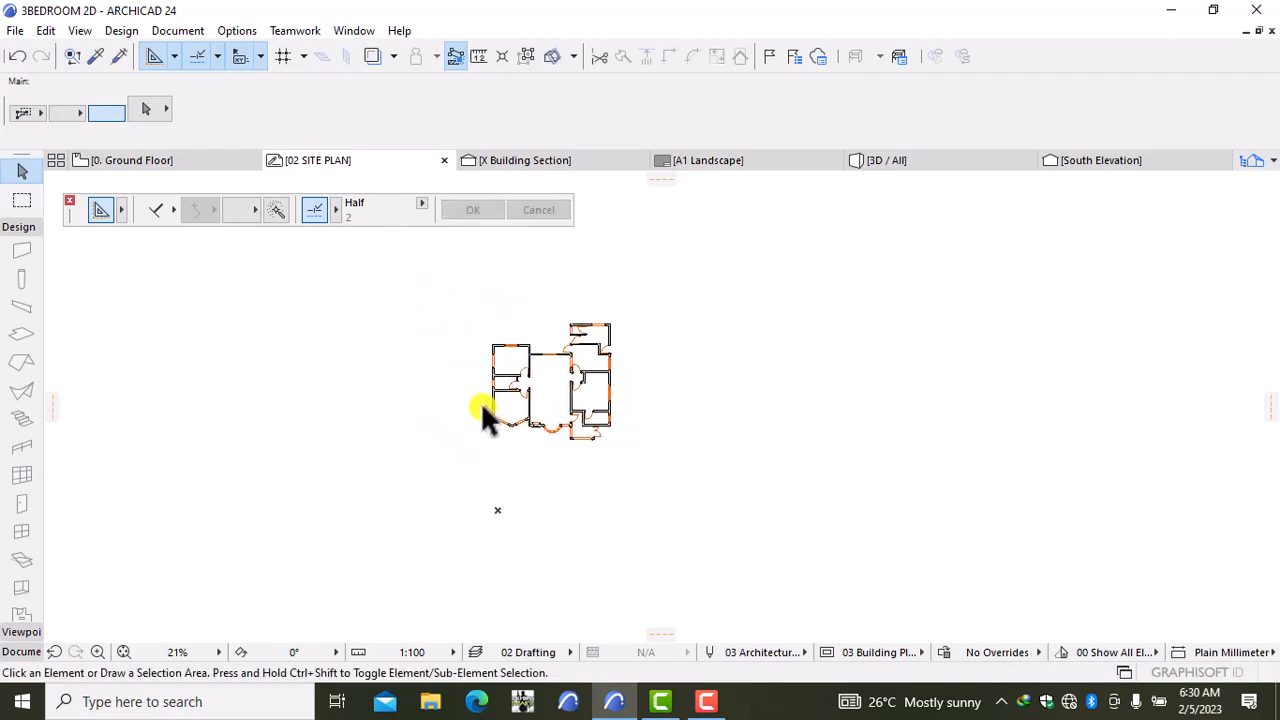
pyautogui.scroll(3, 430, 390)
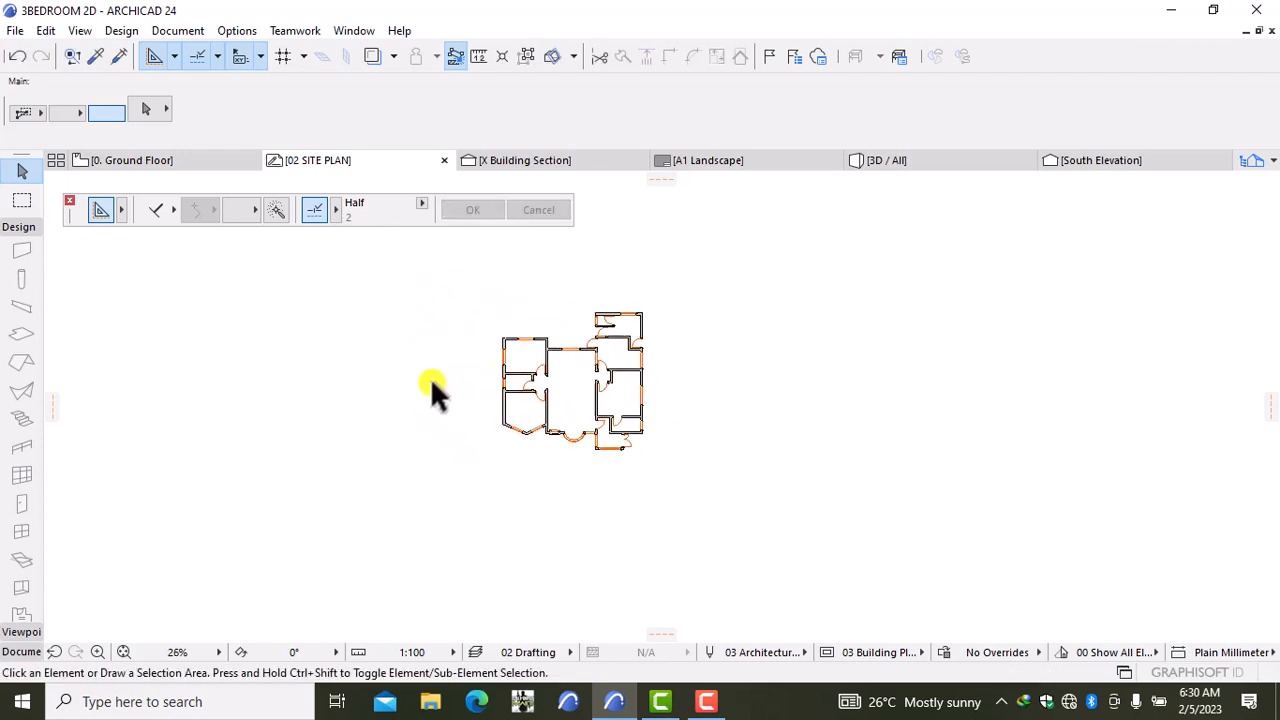
# Step: Set the 02 SITE PLAN scale to 1:500 and recentre the view on the plan
pyautogui.click(420, 649)
pyautogui.click(488, 578)
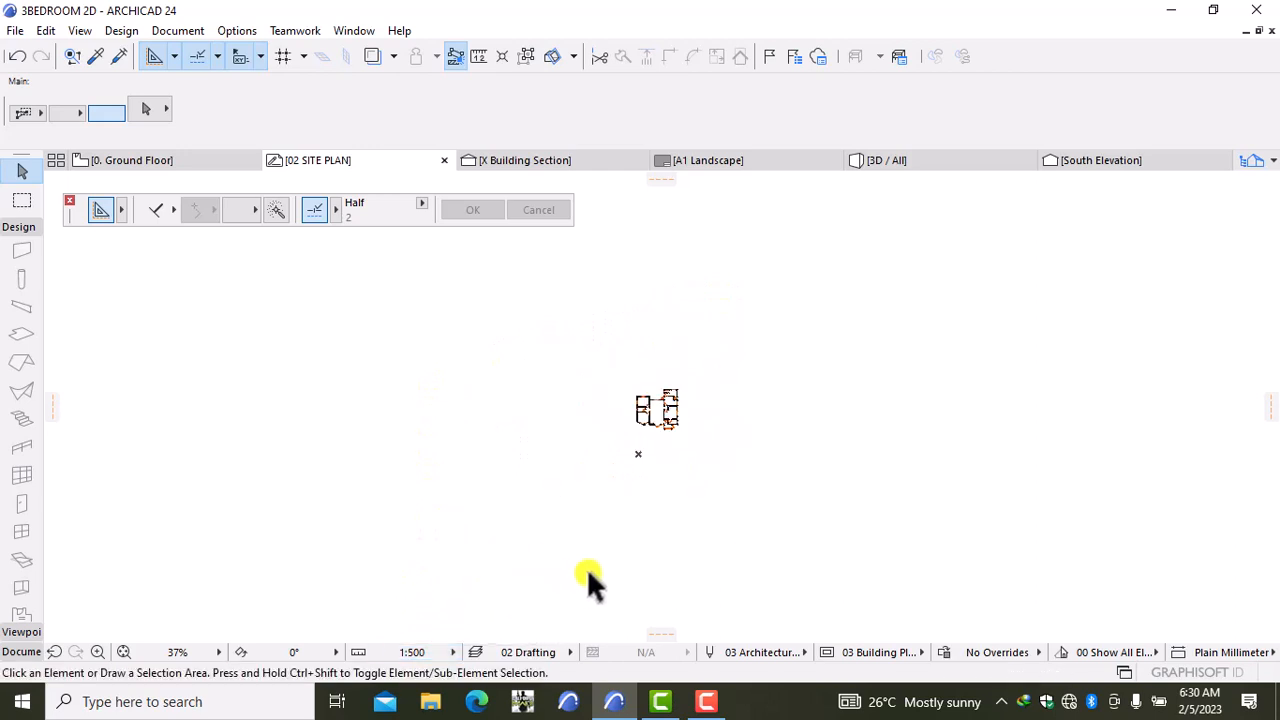
pyautogui.scroll(5, 604, 455)
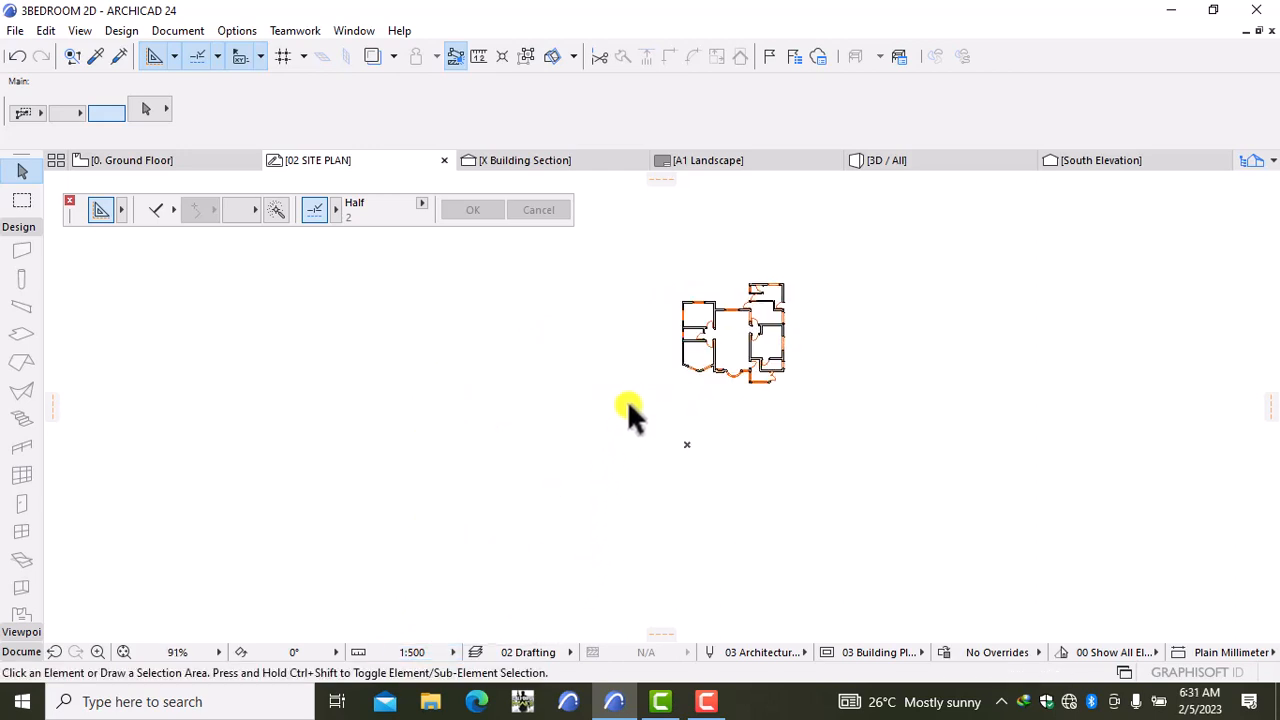
pyautogui.moveTo(628, 417); pyautogui.dragTo(580, 528, button='middle')
pyautogui.scroll(4, 566, 514)
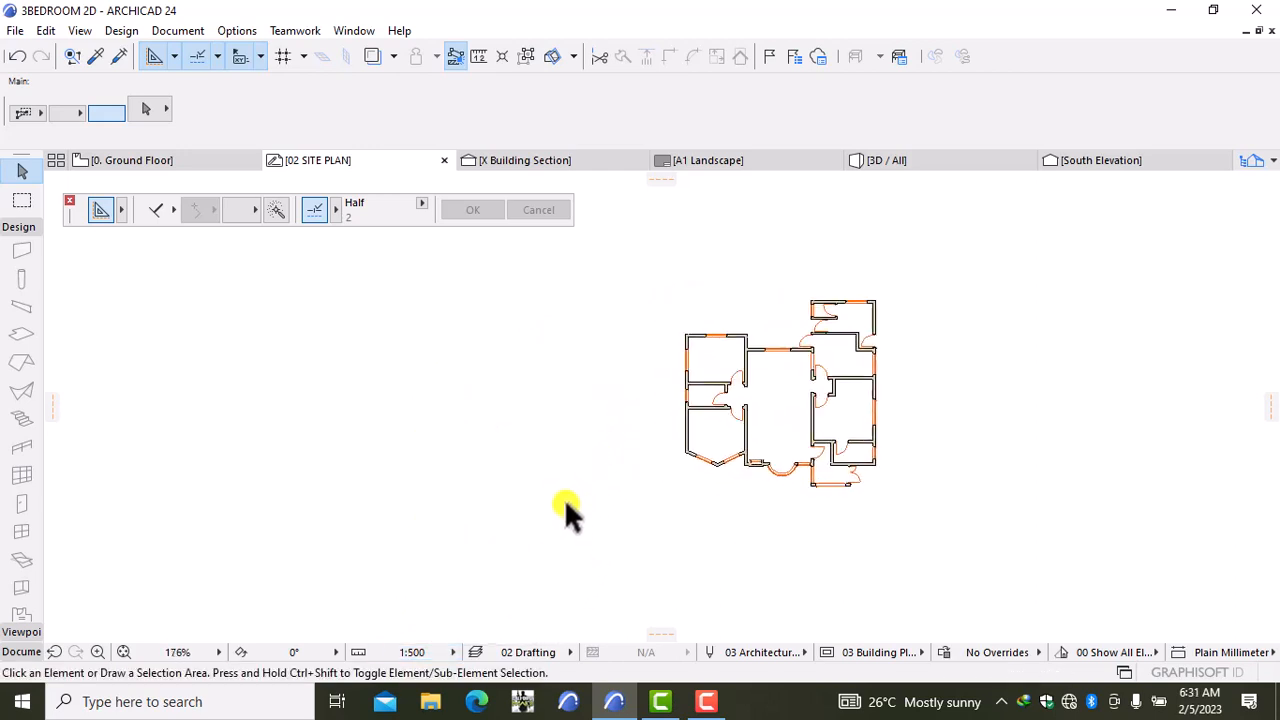
pyautogui.click(14, 651)
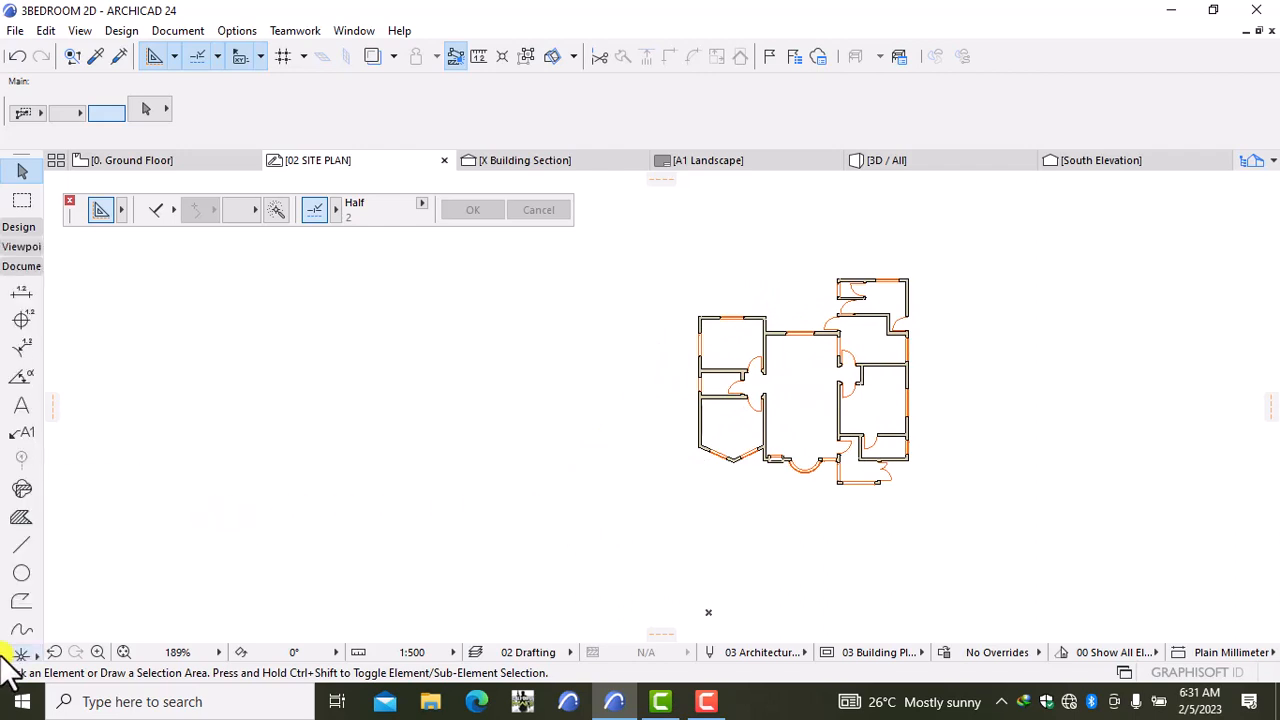
# Step: Draw an L-shaped line down the left side of the plan and along its bottom
pyautogui.click(18, 546)
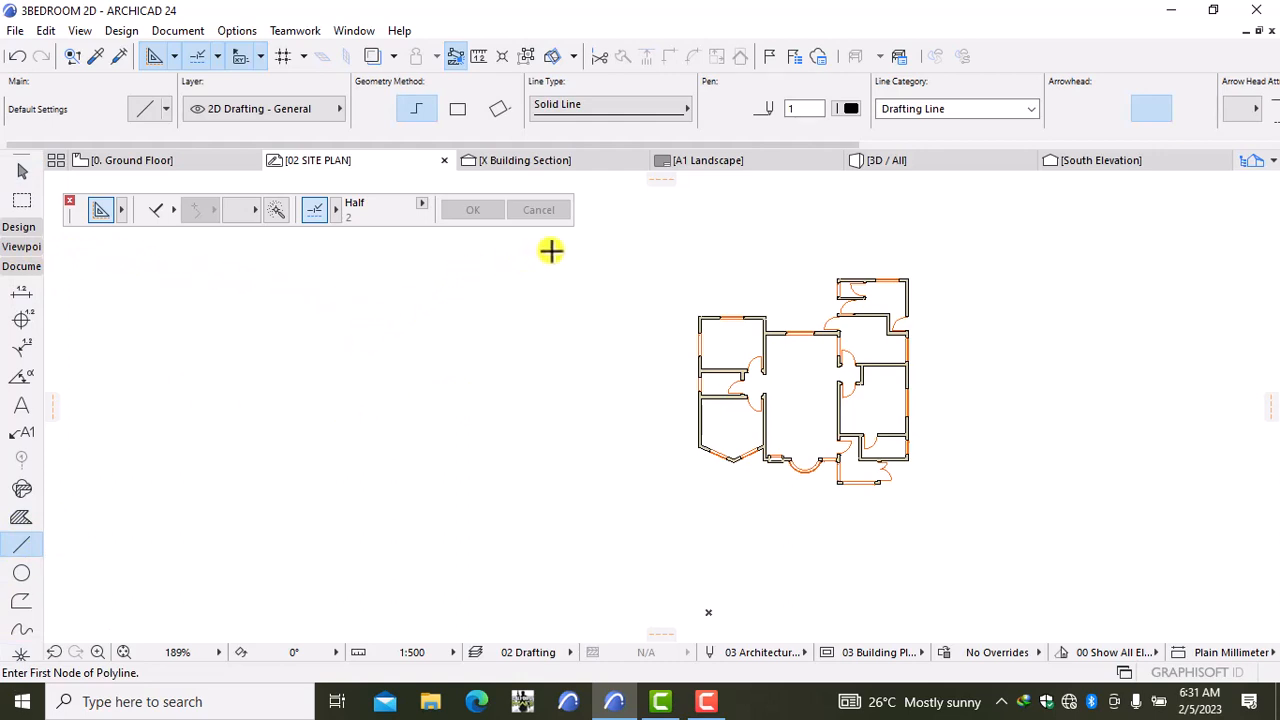
pyautogui.click(657, 204)
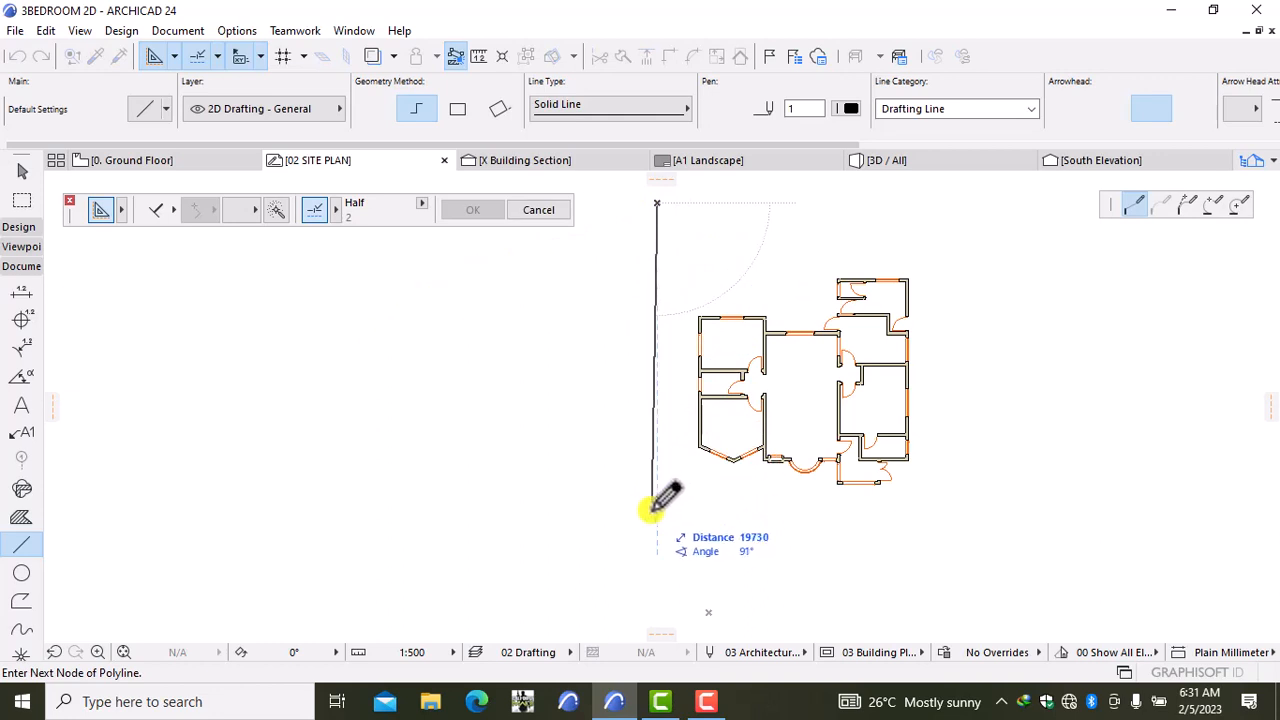
pyautogui.press('Escape')
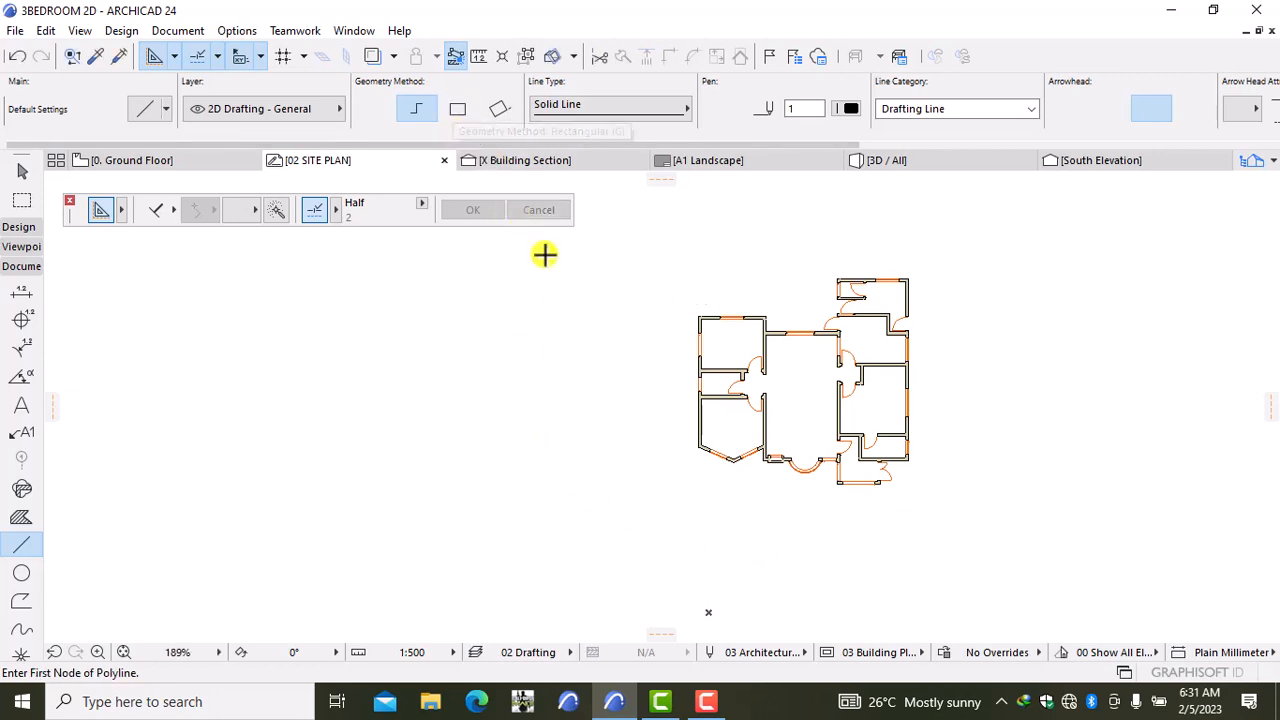
pyautogui.click(639, 211)
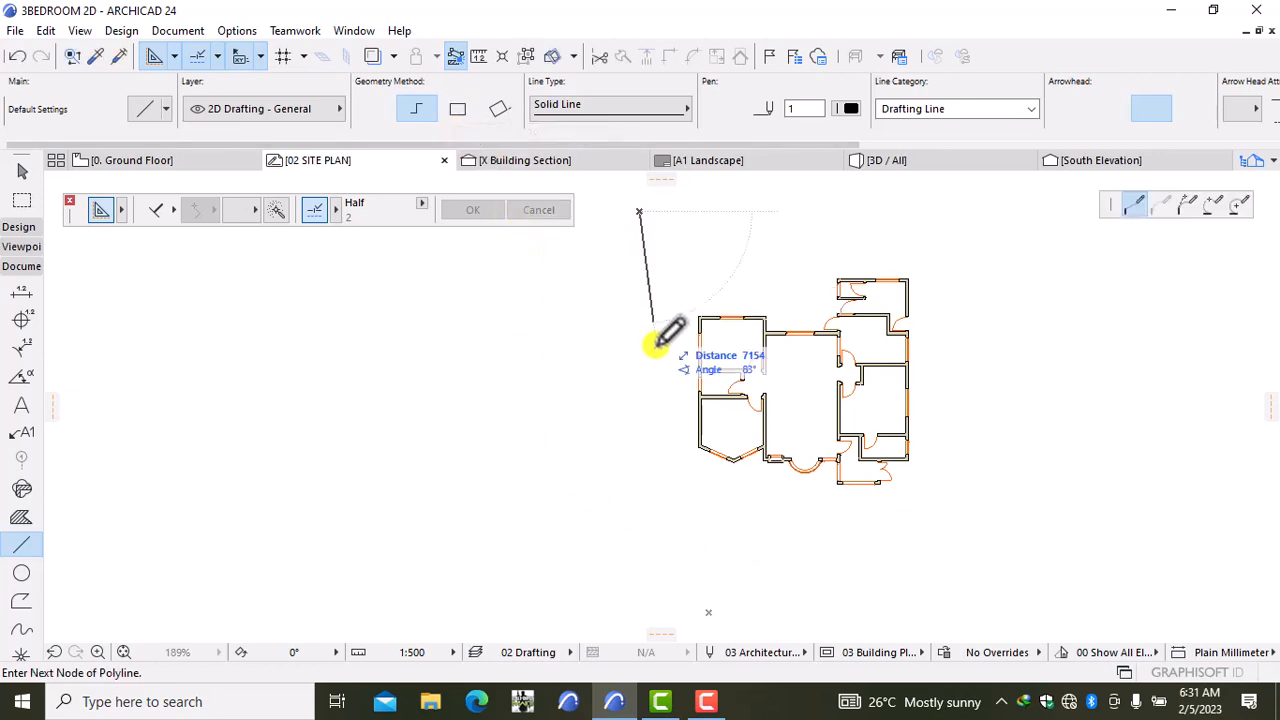
pyautogui.click(639, 529)
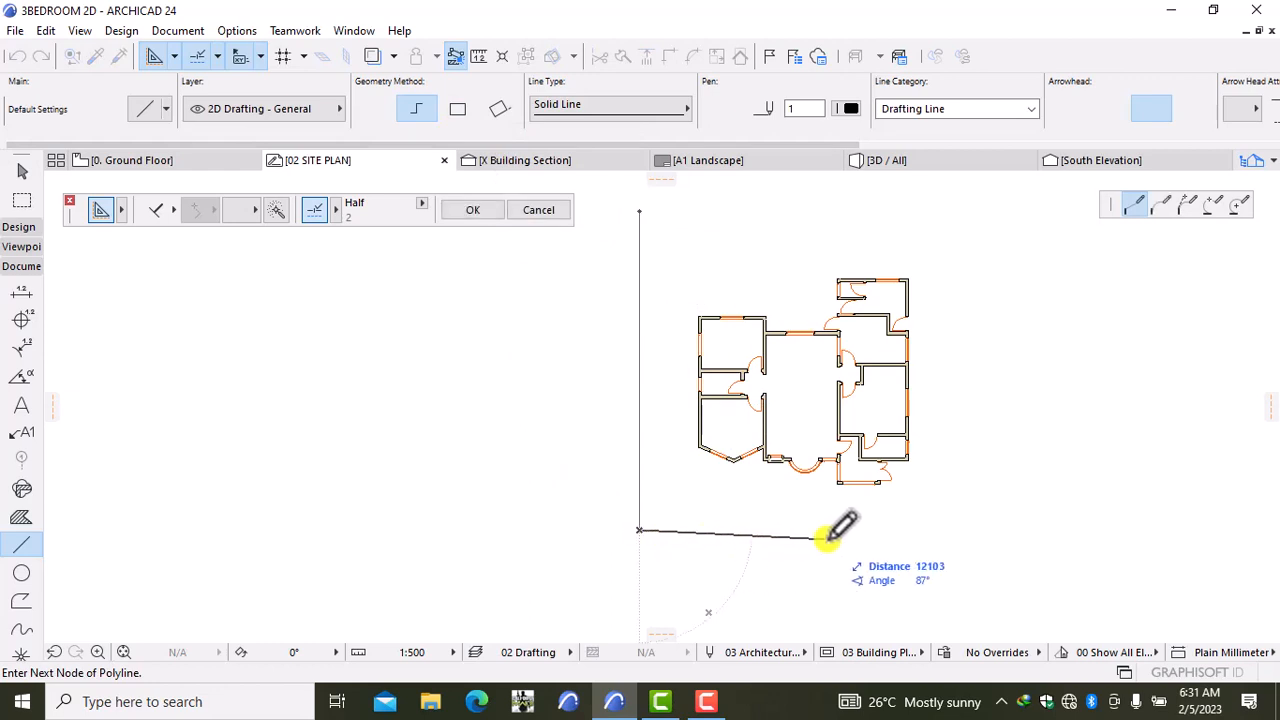
pyautogui.doubleClick(970, 529)
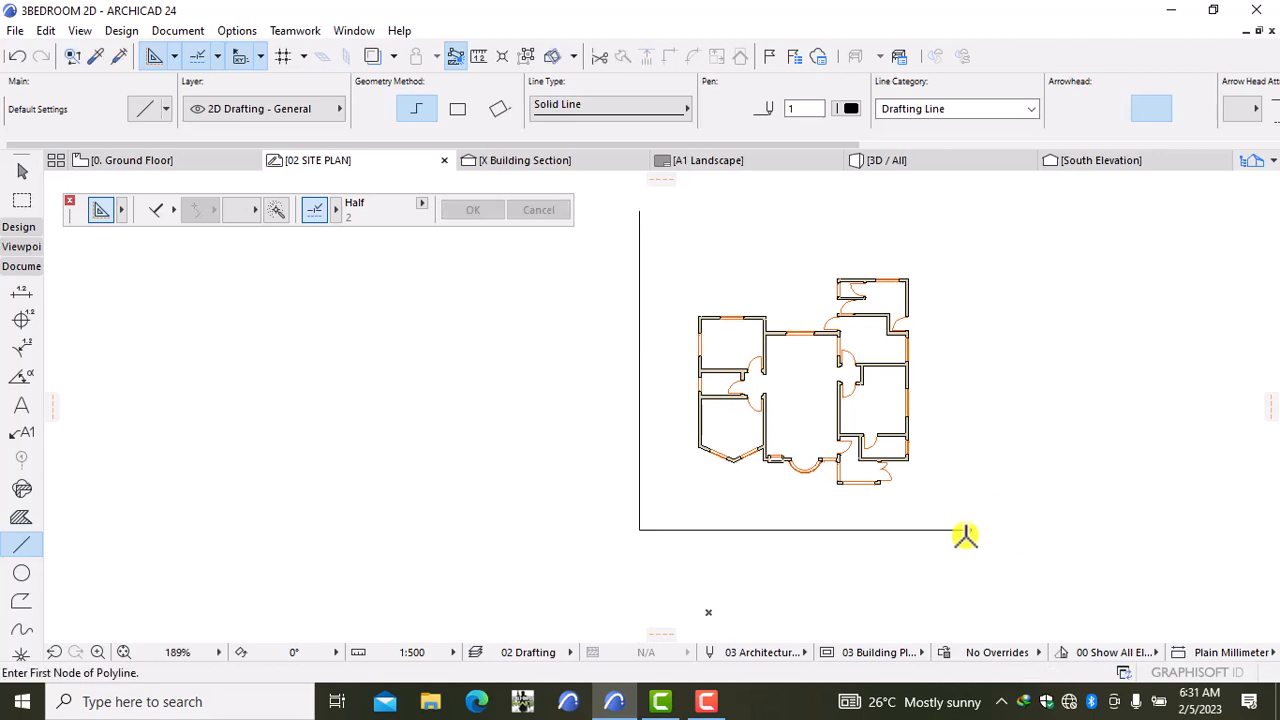
# Step: Turn off the arrowhead on the new L-shaped line
pyautogui.keyDown('shift'); pyautogui.click(935, 530); pyautogui.keyUp('shift')
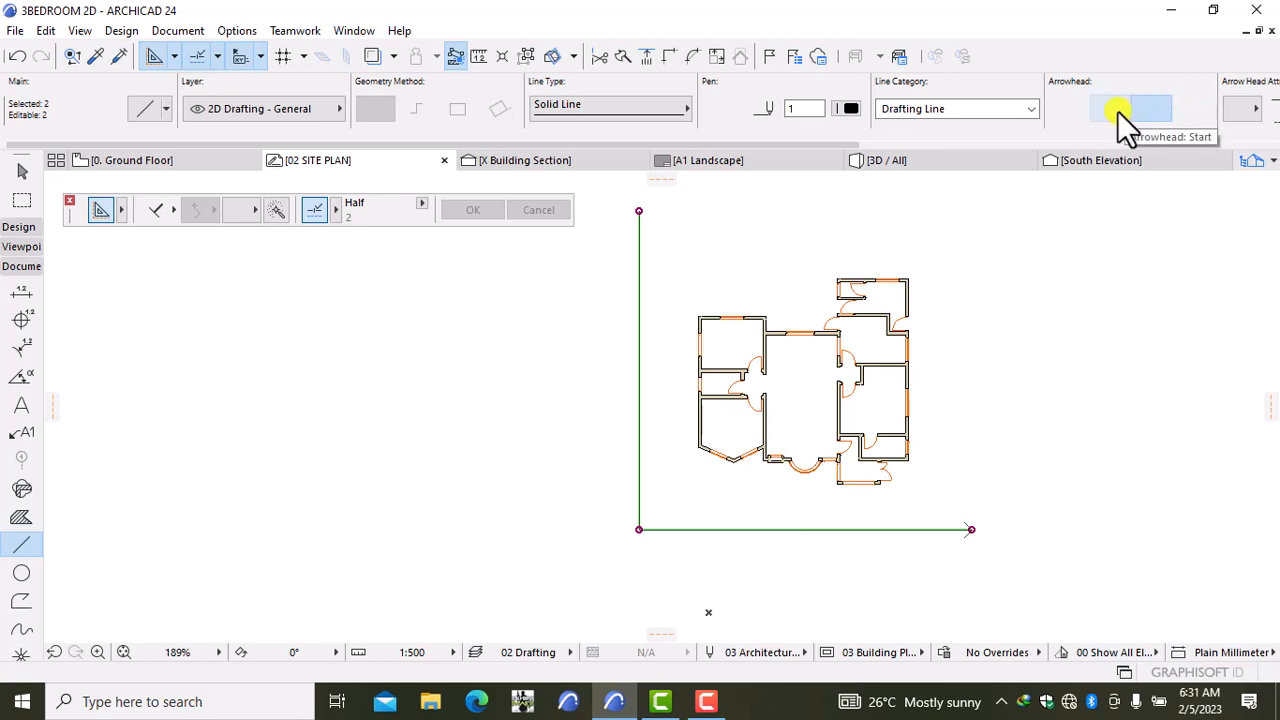
pyautogui.click(1086, 109)
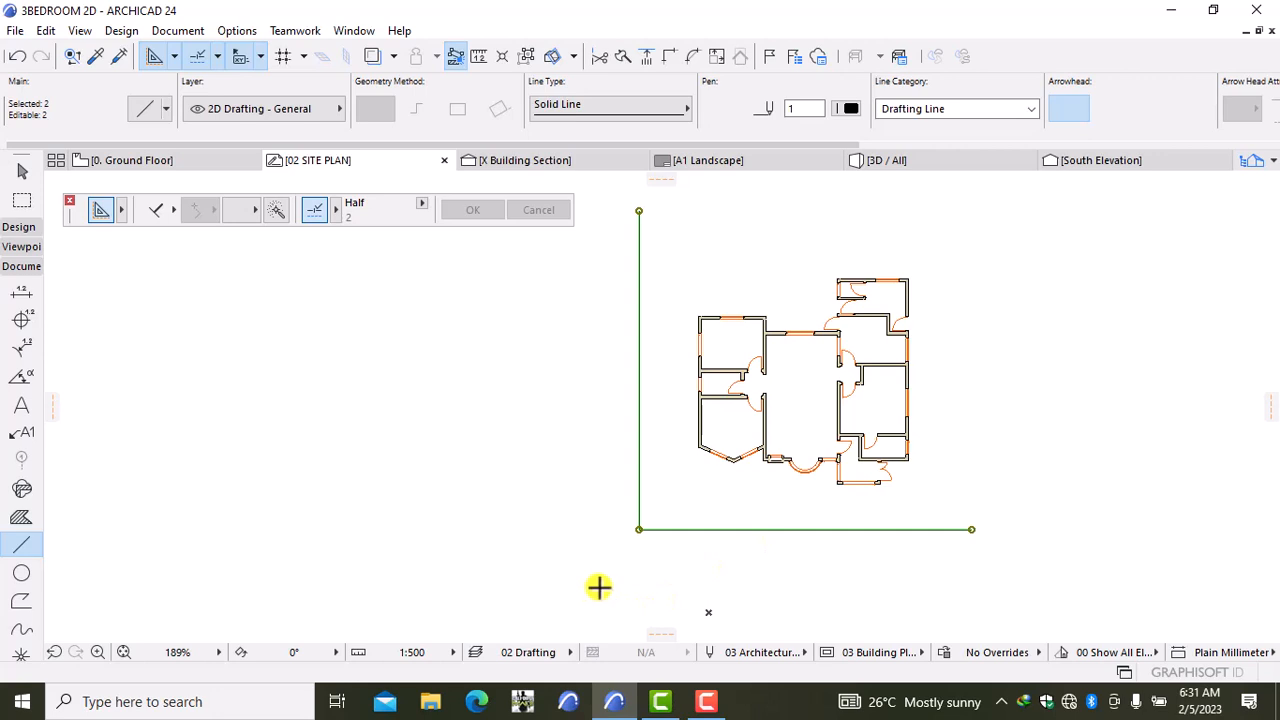
pyautogui.scroll(-3, 598, 587)
pyautogui.moveTo(606, 566); pyautogui.dragTo(649, 509, button='middle')
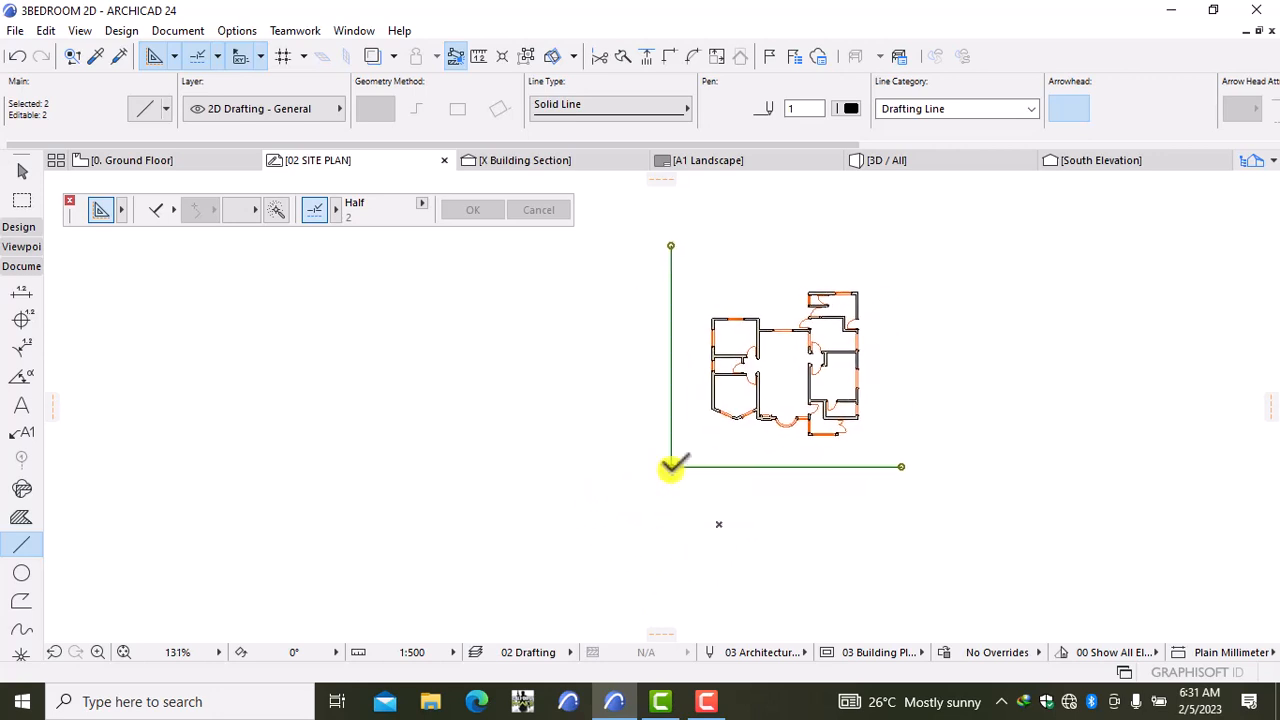
# Step: Offset a copy of the L-shaped lines 4500 outward to form the outer road edge
pyautogui.click(172, 212)
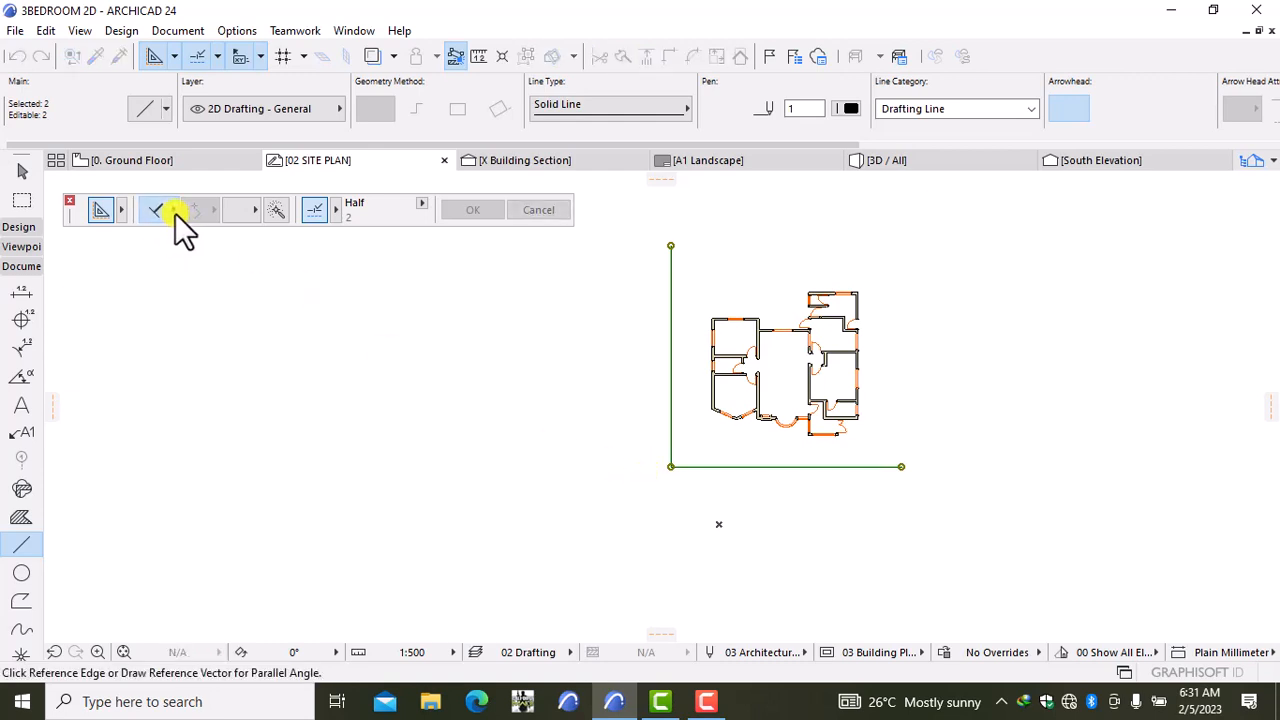
pyautogui.click(172, 206)
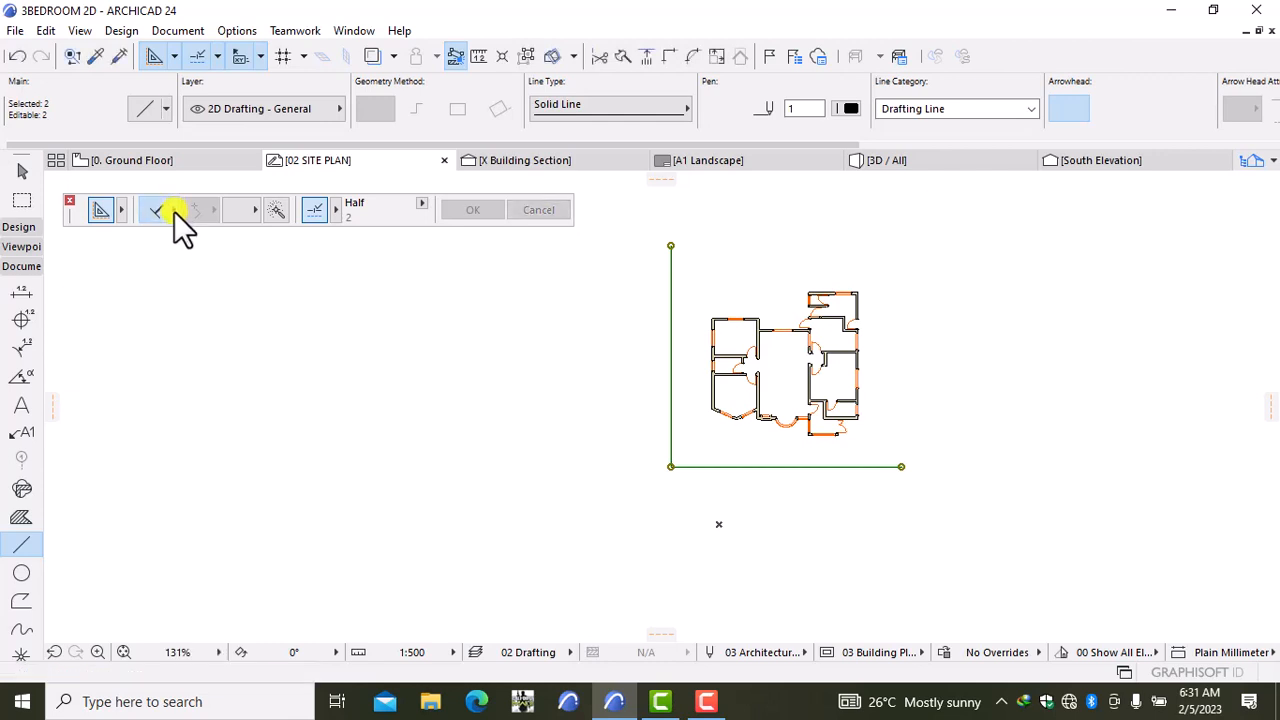
pyautogui.click(172, 211)
pyautogui.click(244, 195)
pyautogui.click(672, 467)
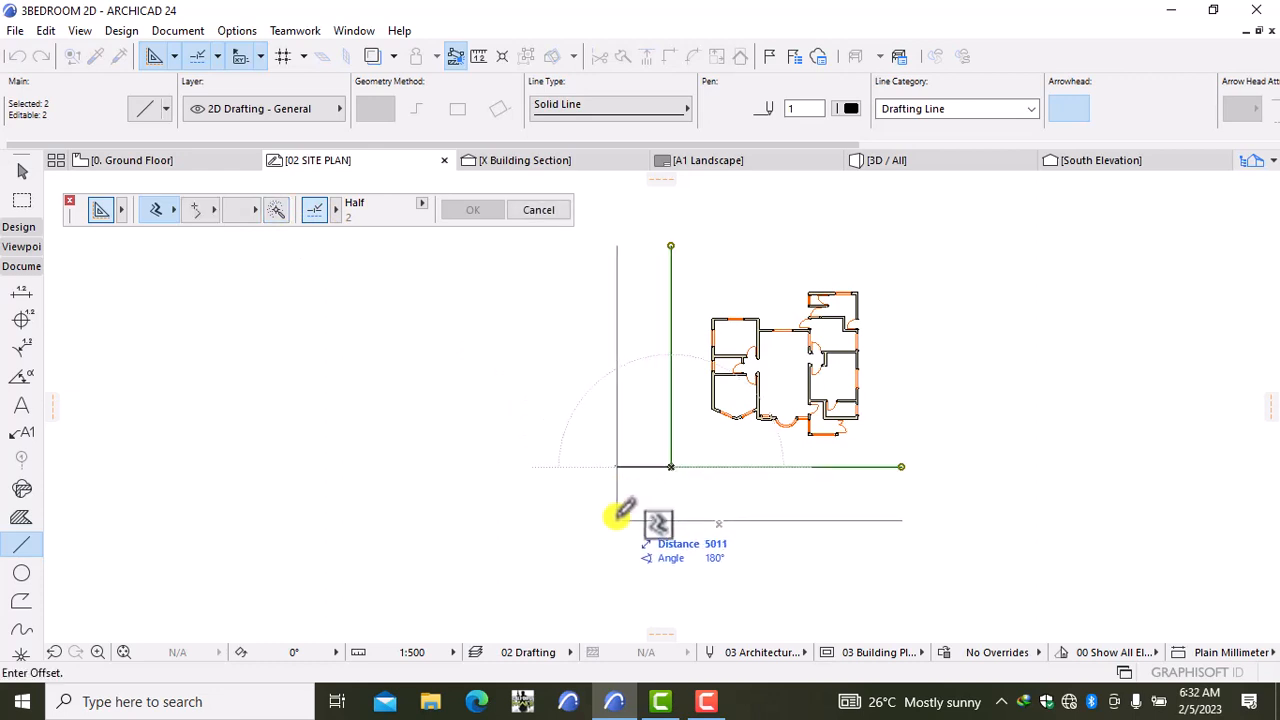
pyautogui.write('4500')
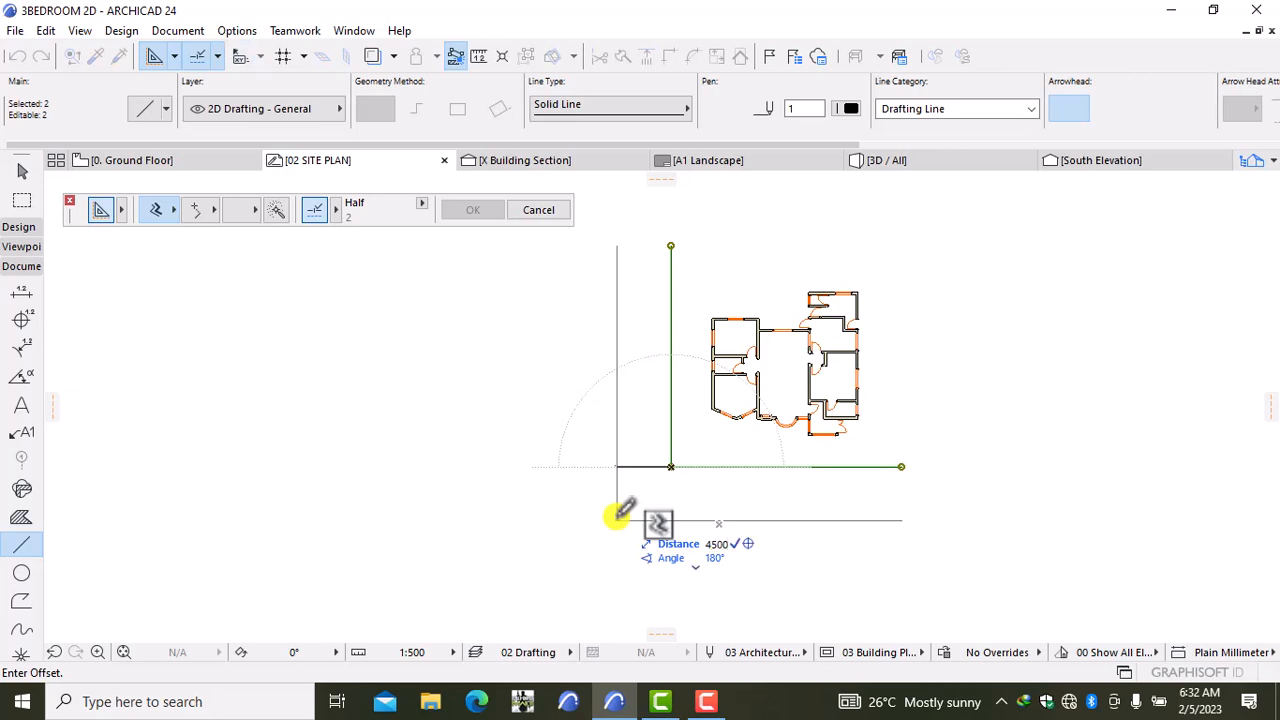
pyautogui.press('Return')
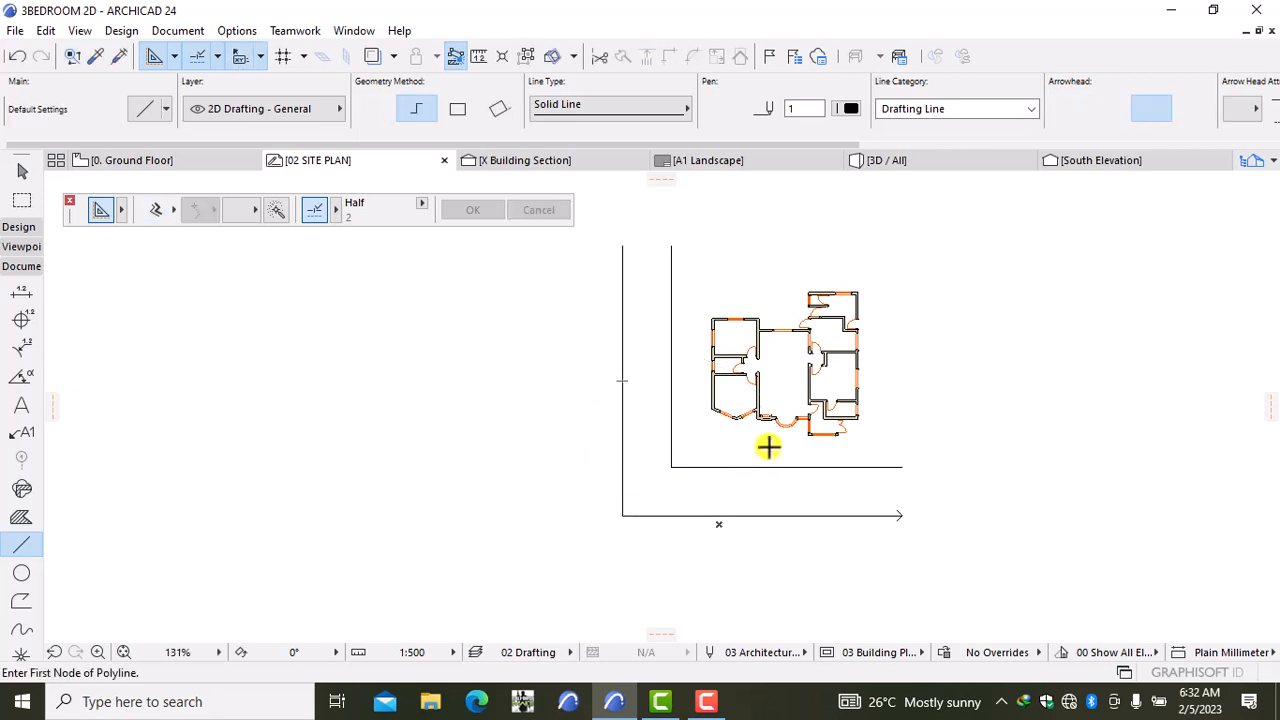
# Step: Remove the arrowheads from the outer road lines, then select the inner L-shaped lines
pyautogui.keyDown('shift'); pyautogui.click(865, 514); pyautogui.keyUp('shift')
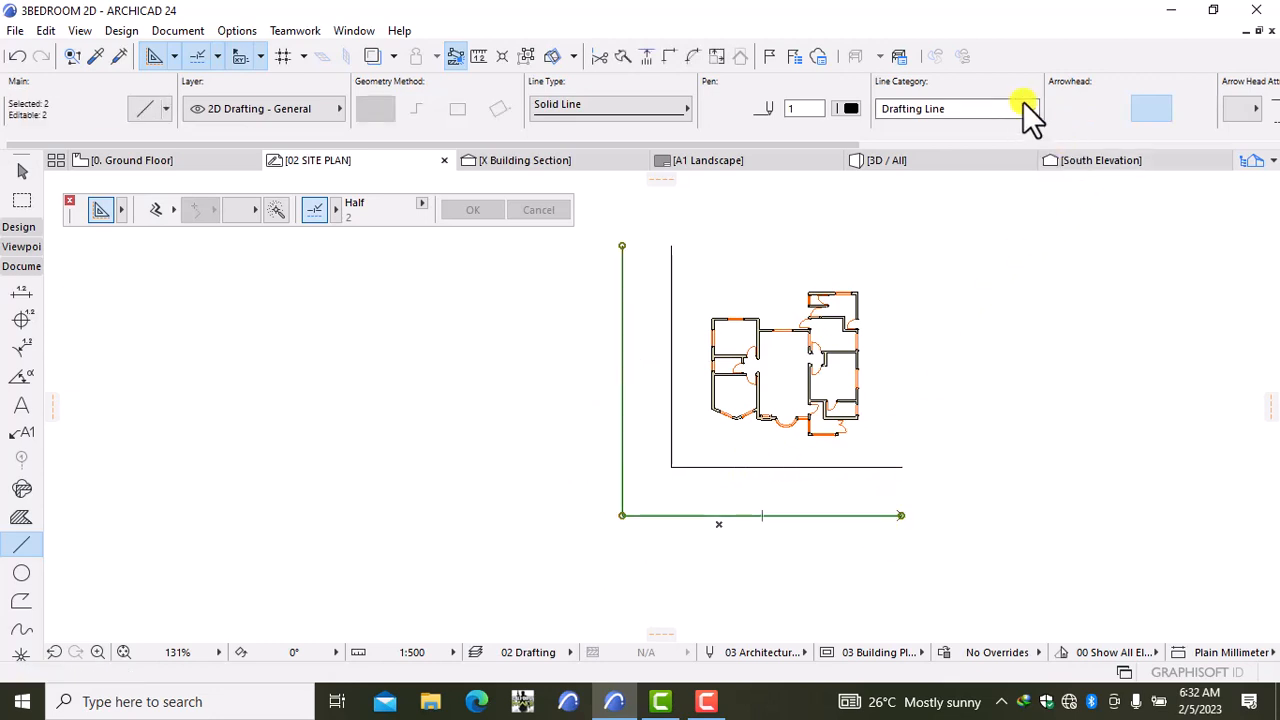
pyautogui.click(1052, 103)
pyautogui.press('Escape')
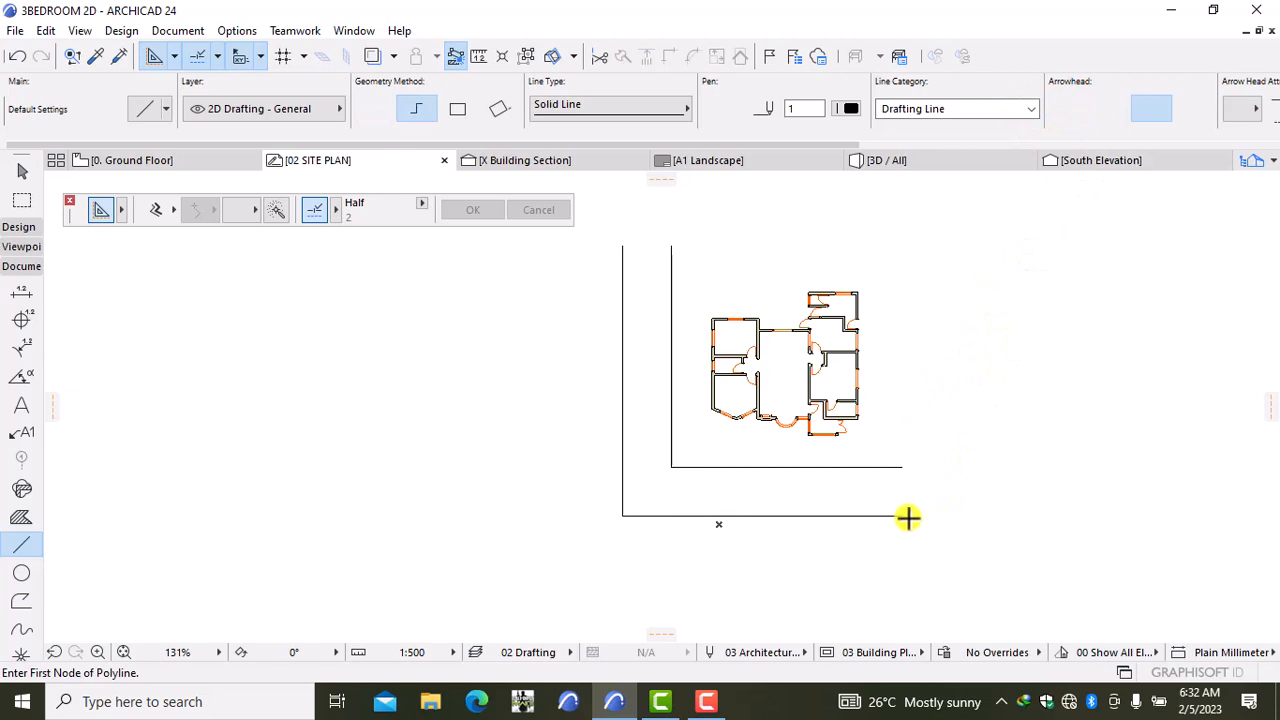
pyautogui.keyDown('shift'); pyautogui.click(886, 466); pyautogui.keyUp('shift')
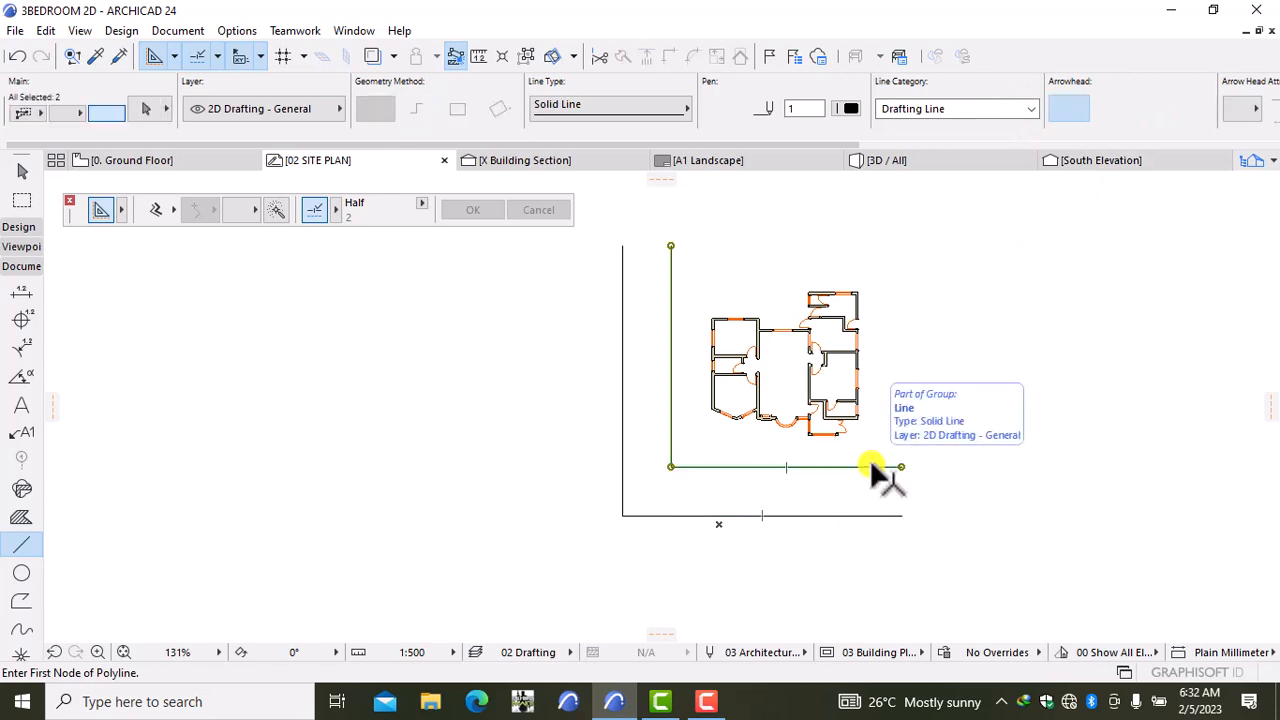
# Step: Fillet the inner road corner with a 200 radius
pyautogui.click(675, 462)
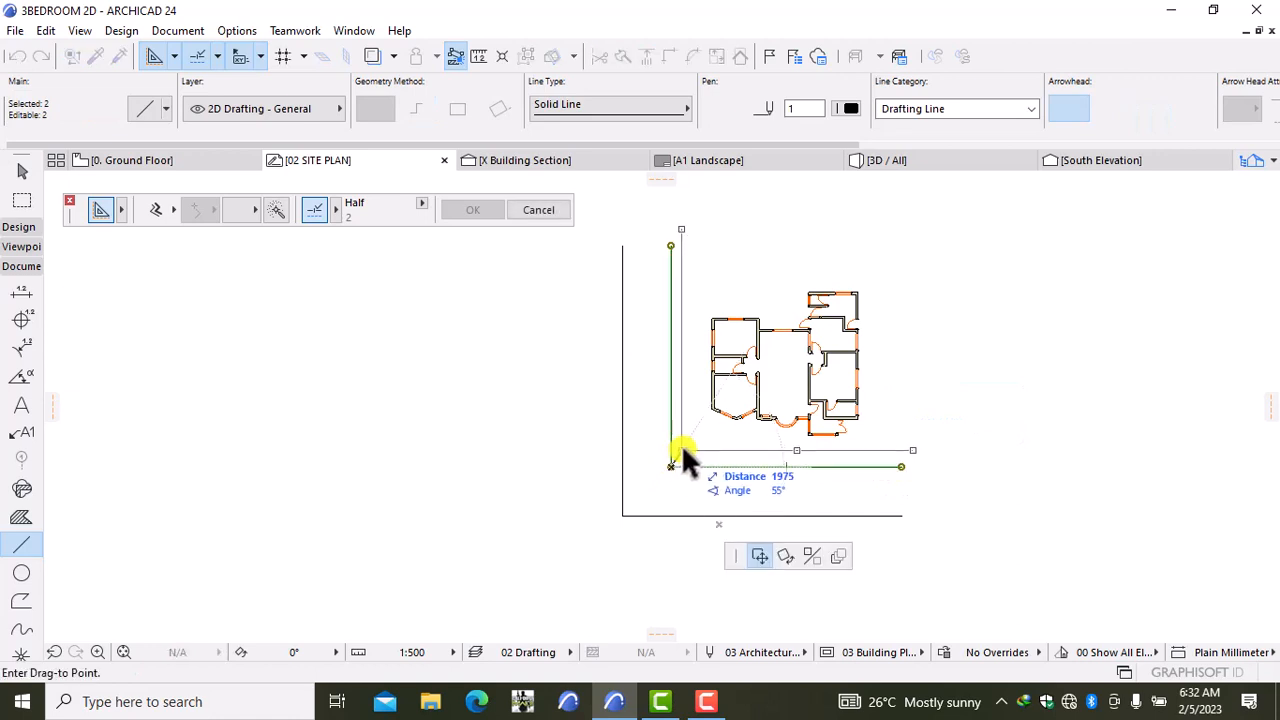
pyautogui.press('Escape')
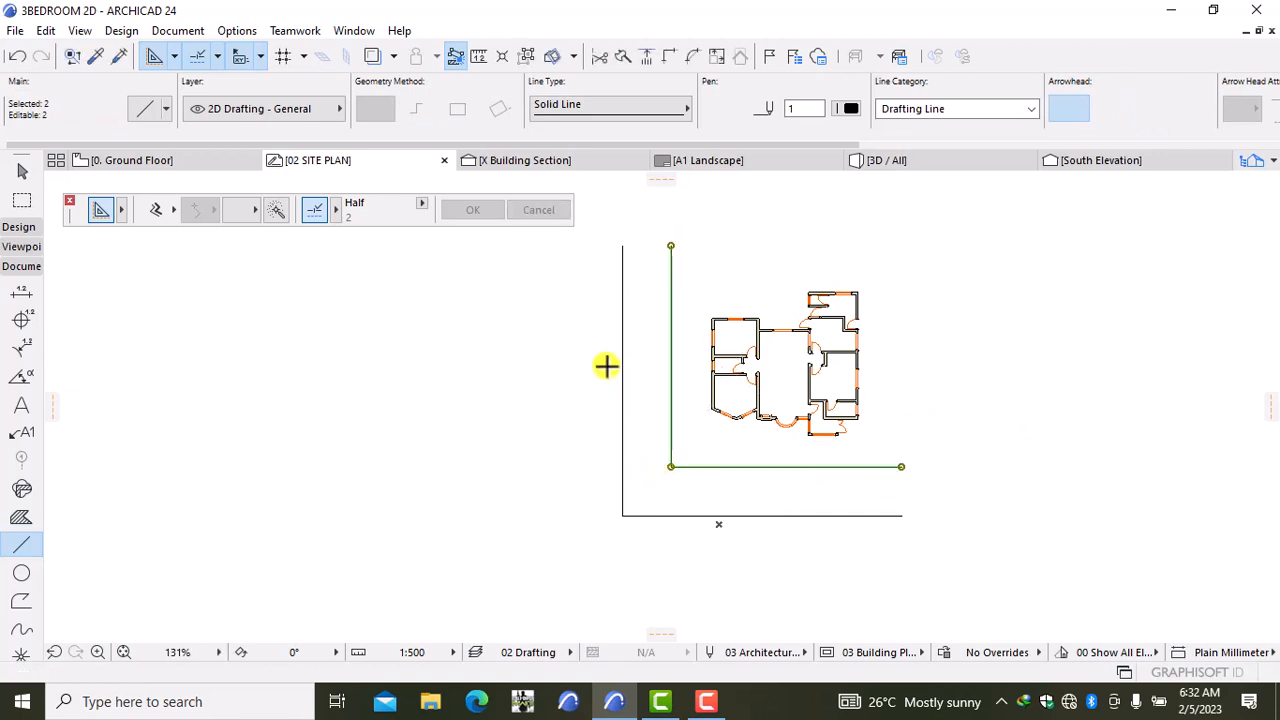
pyautogui.click(524, 56)
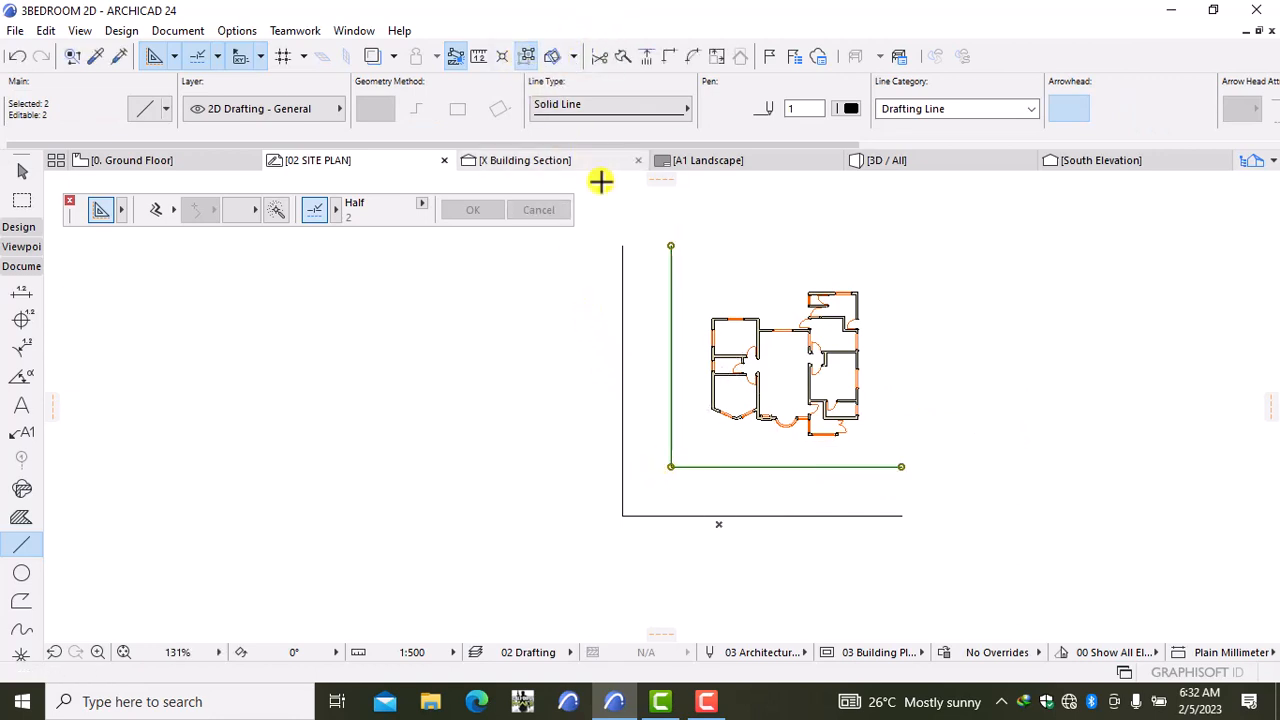
pyautogui.click(672, 463)
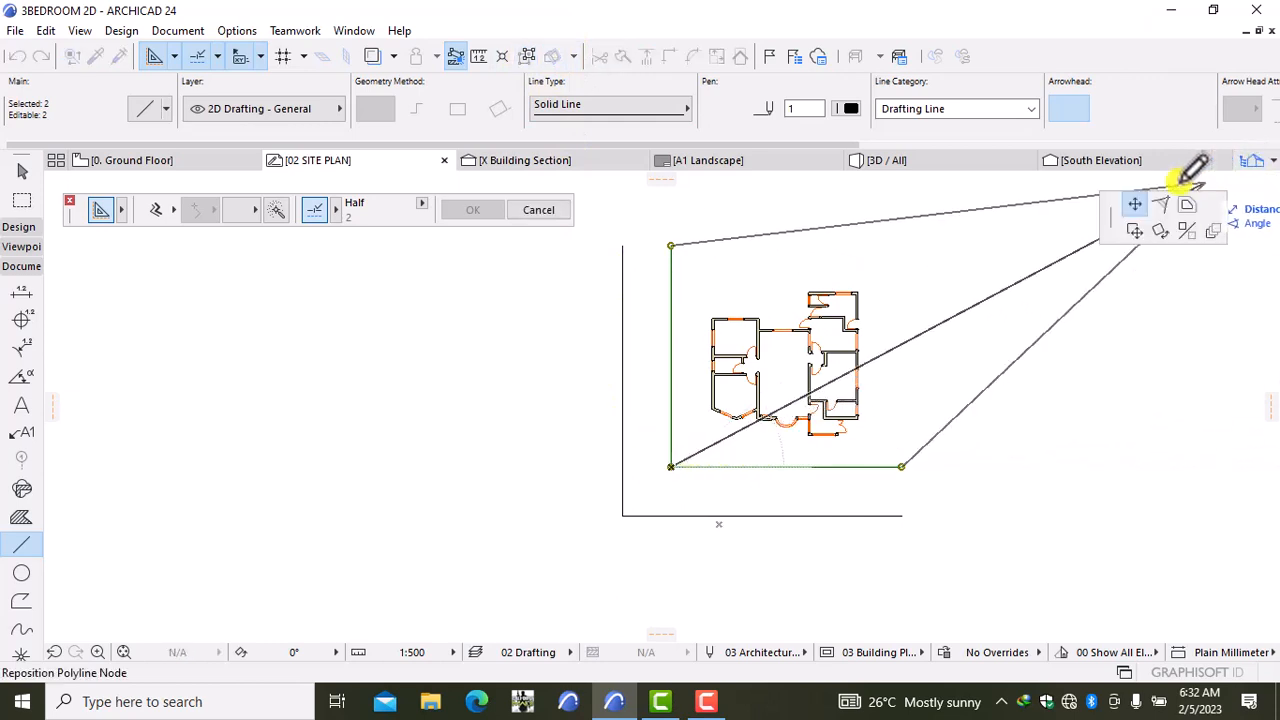
pyautogui.click(1162, 205)
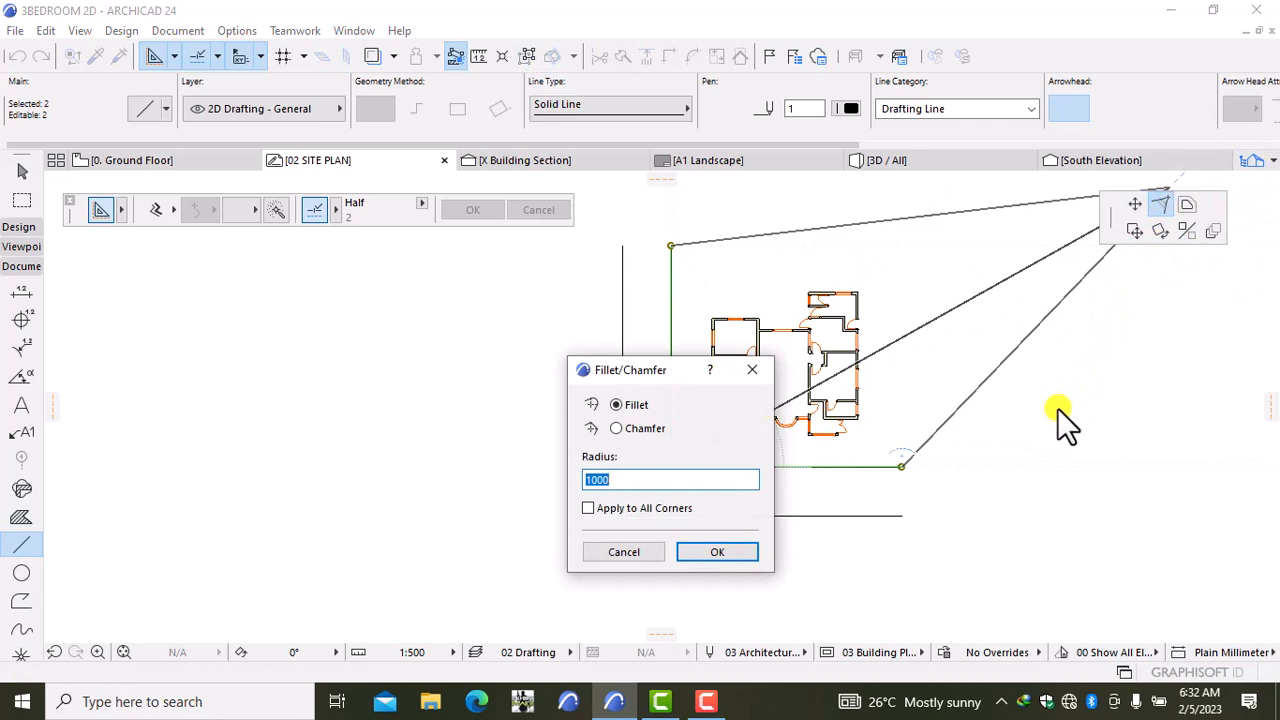
pyautogui.click(723, 551)
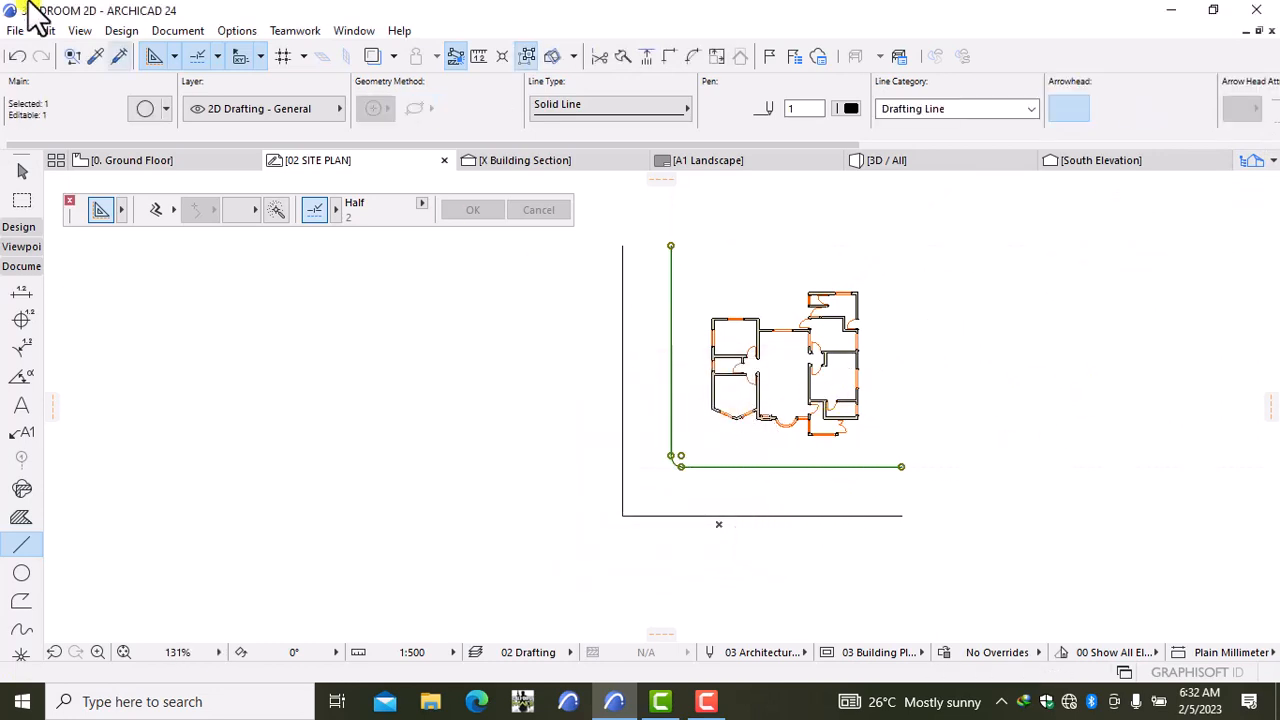
pyautogui.click(24, 56)
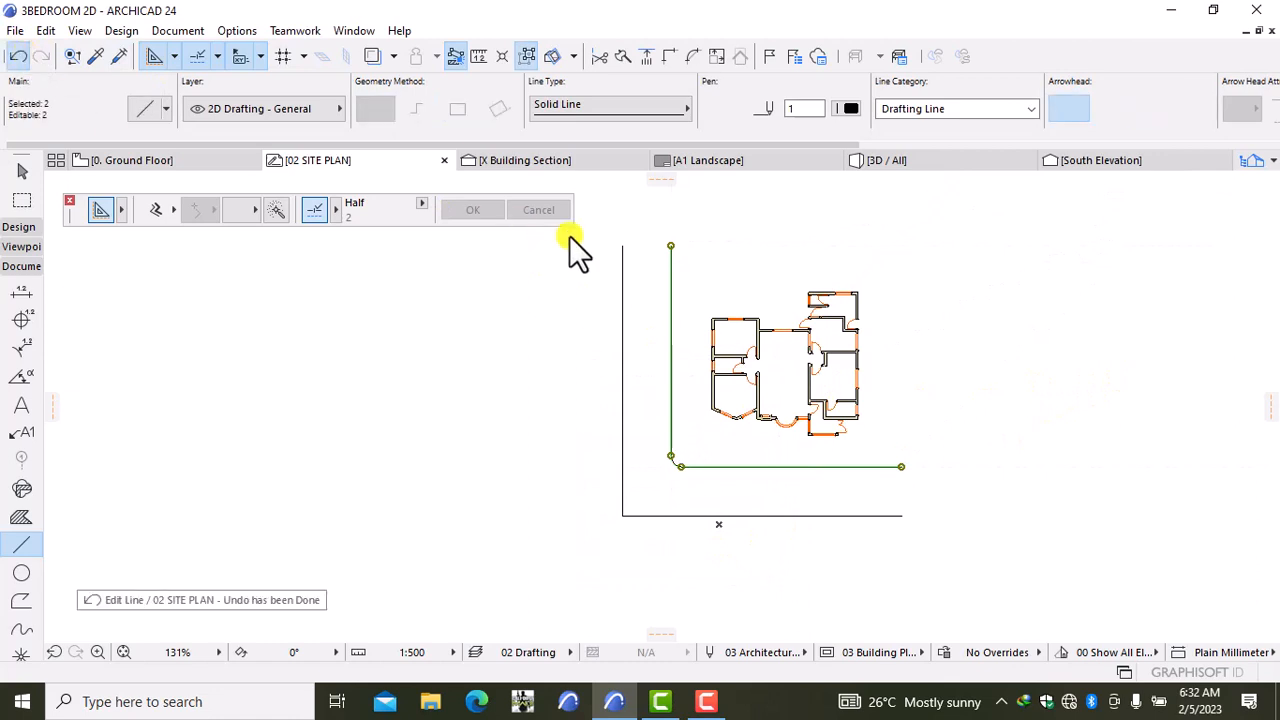
pyautogui.click(673, 466)
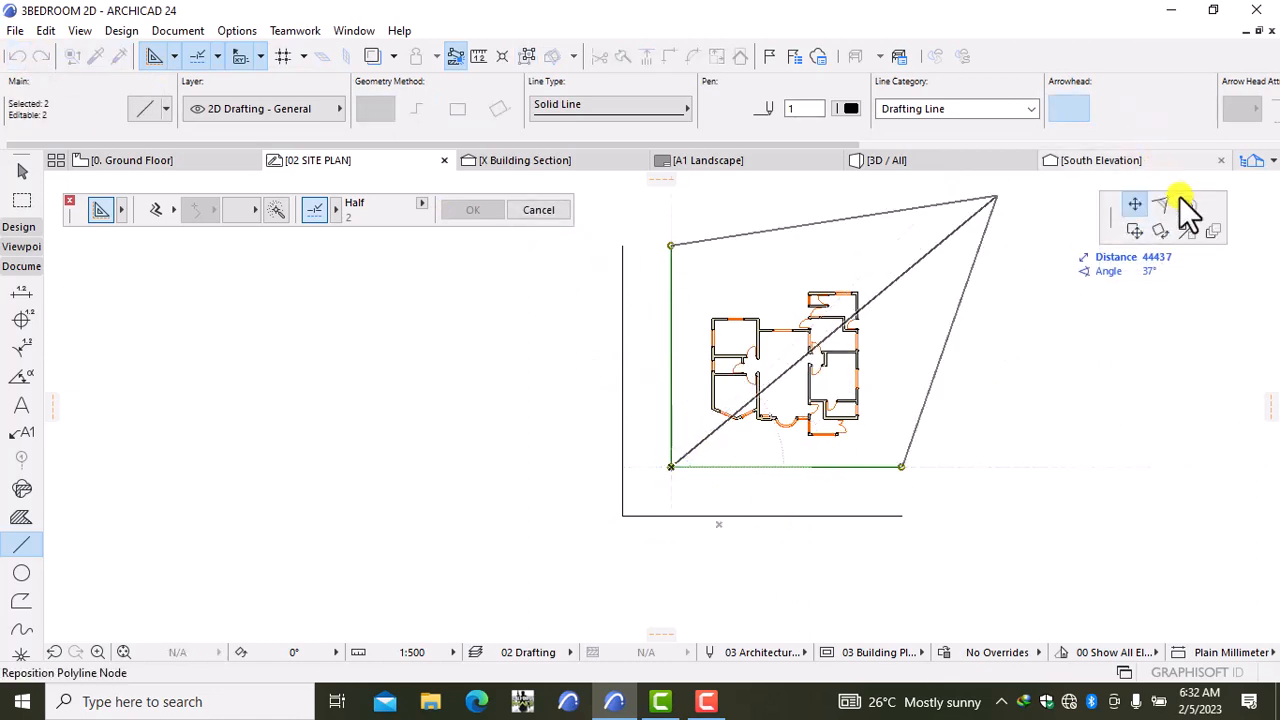
pyautogui.click(1161, 205)
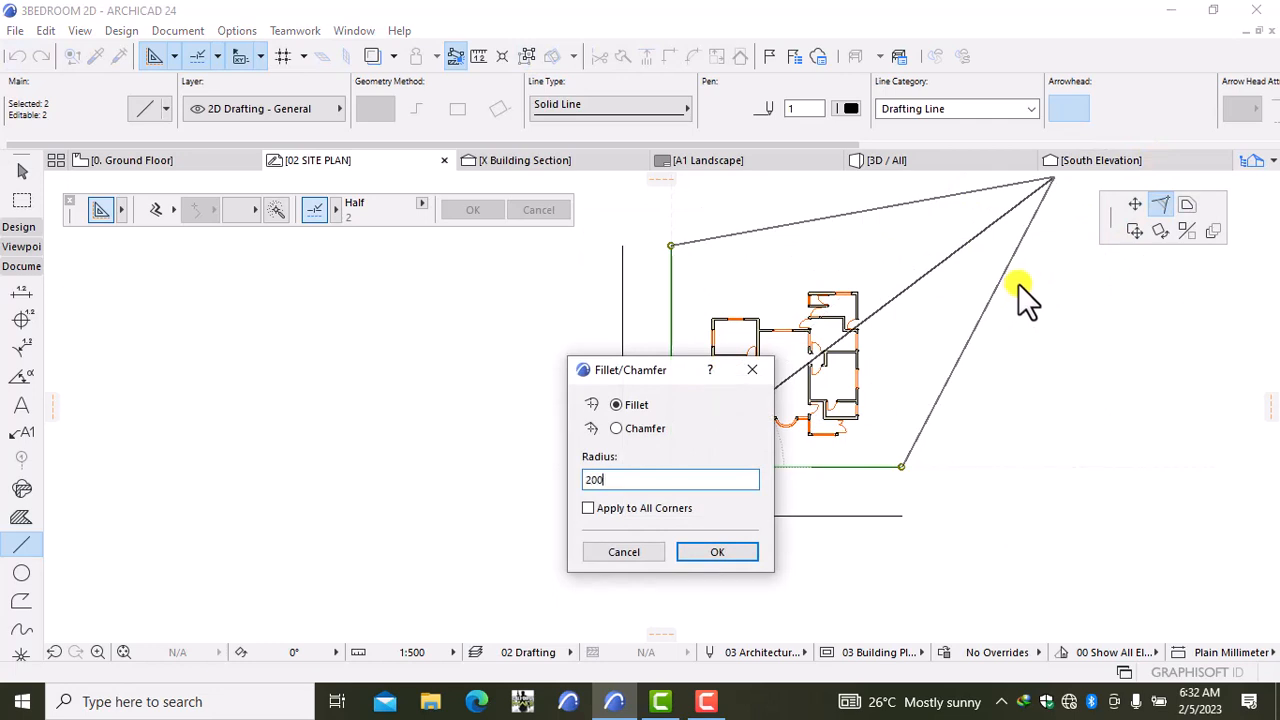
pyautogui.click(757, 556)
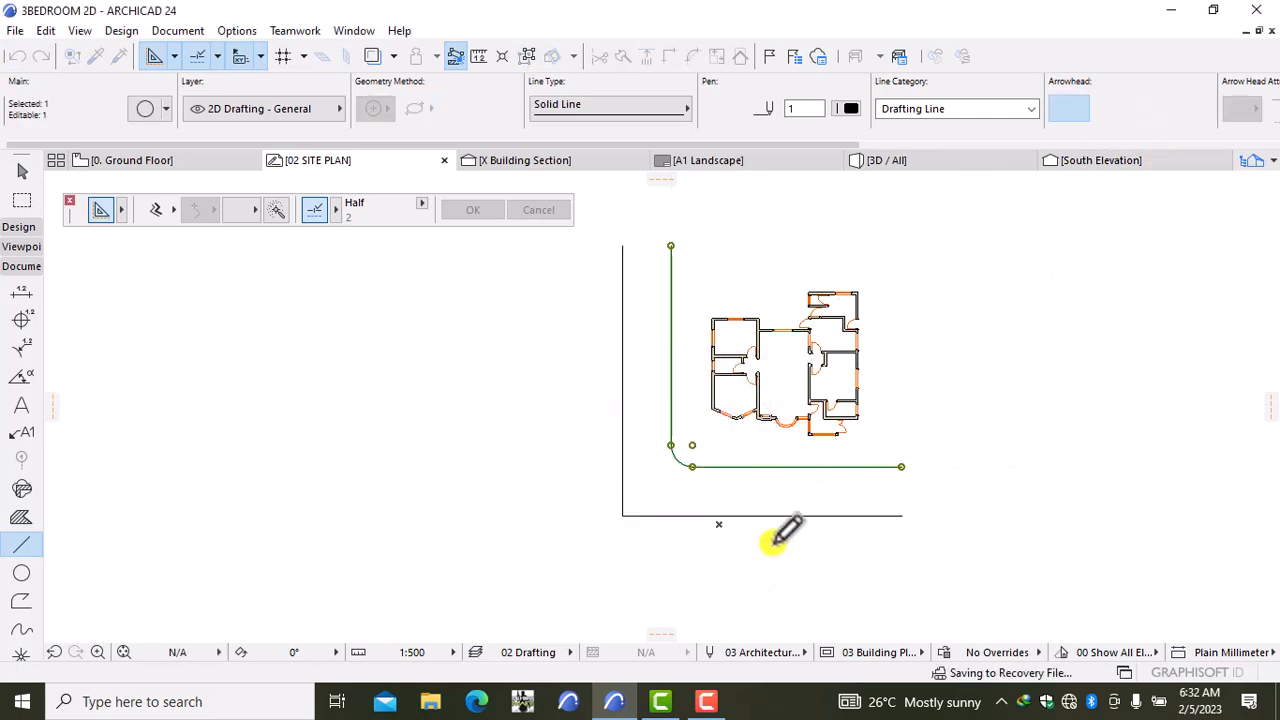
pyautogui.press('Escape')
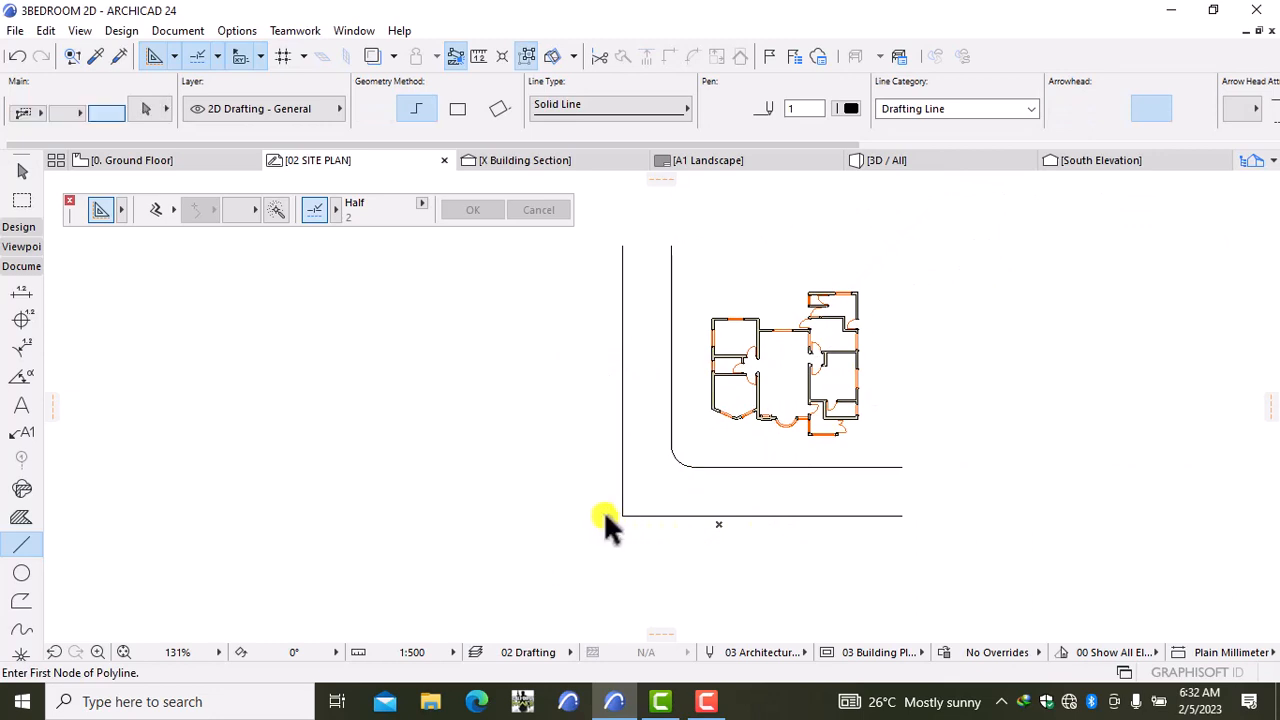
# Step: Fillet the outer road corner with a 2000 radius
pyautogui.click(619, 505)
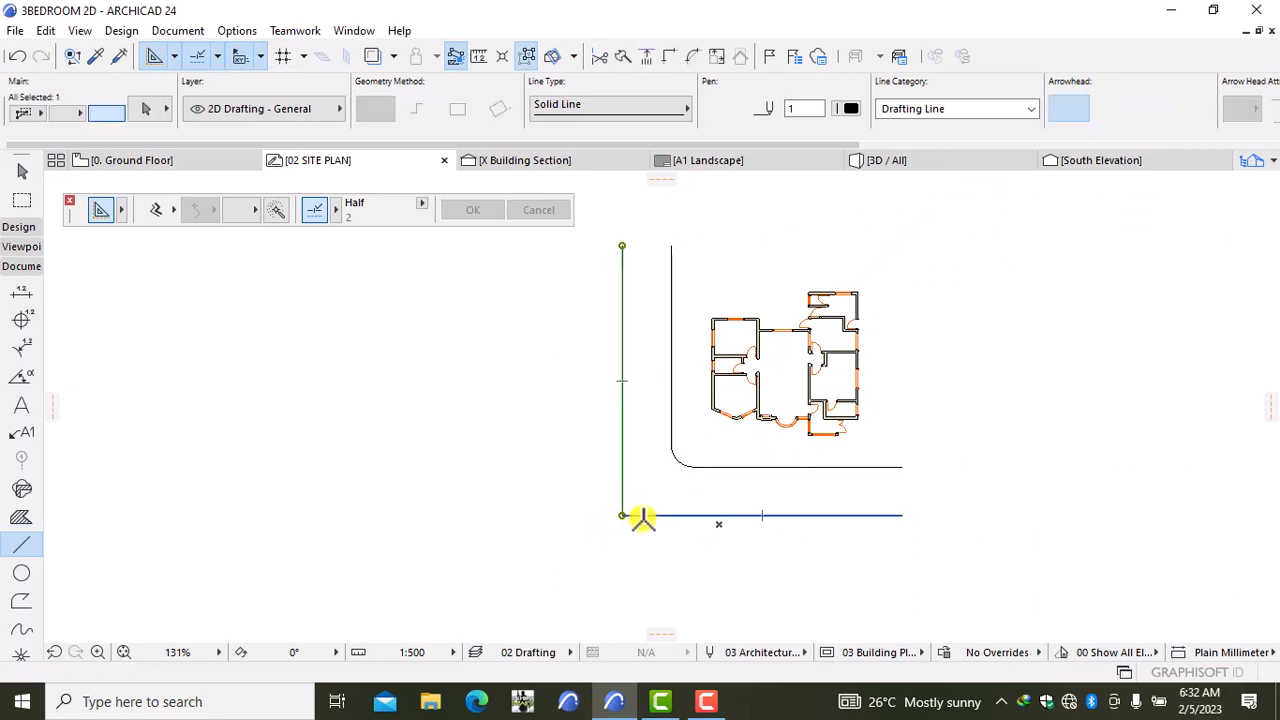
pyautogui.keyDown('shift'); pyautogui.click(634, 516); pyautogui.keyUp('shift')
pyautogui.click(622, 515)
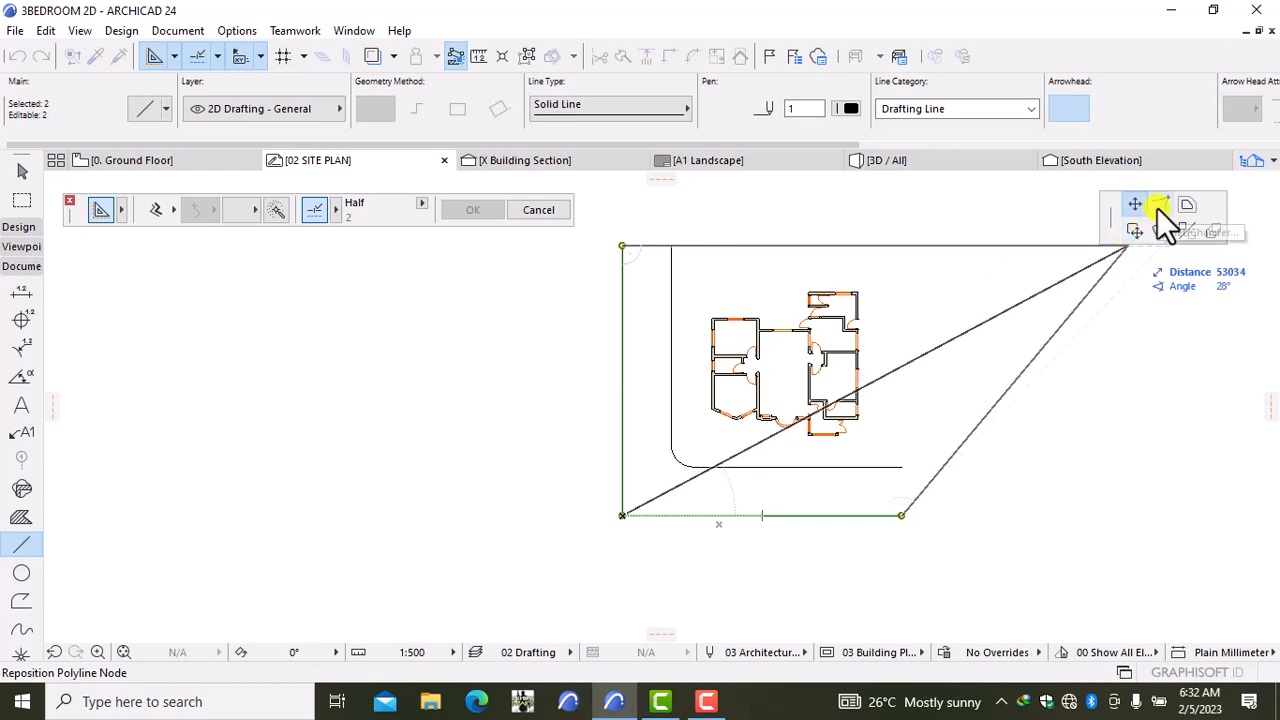
pyautogui.click(1158, 205)
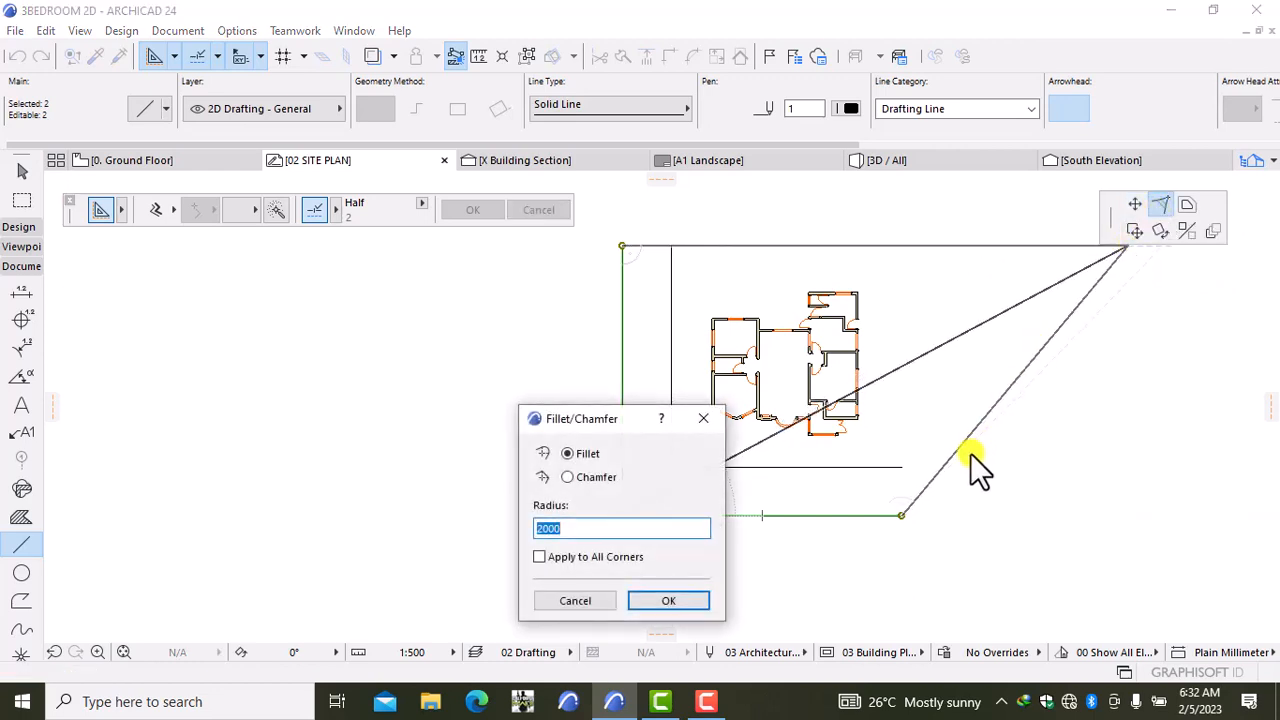
pyautogui.click(674, 601)
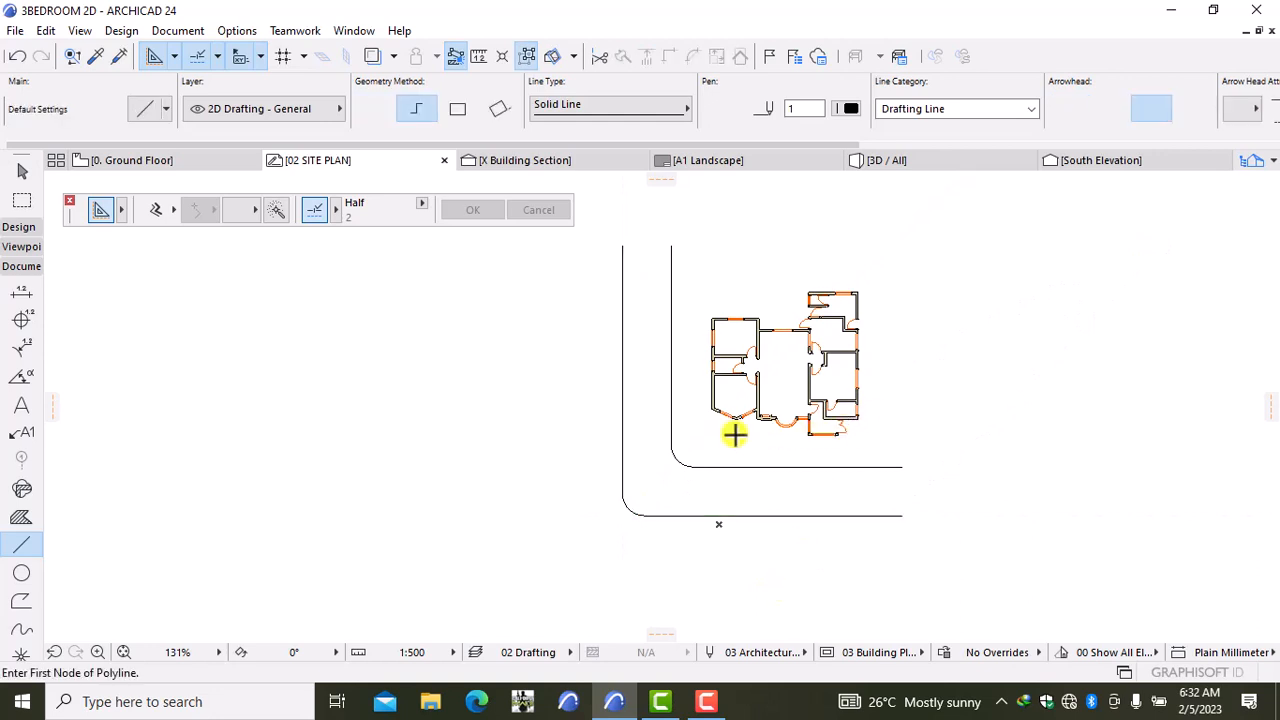
pyautogui.moveTo(734, 434); pyautogui.dragTo(734, 463, button='middle')
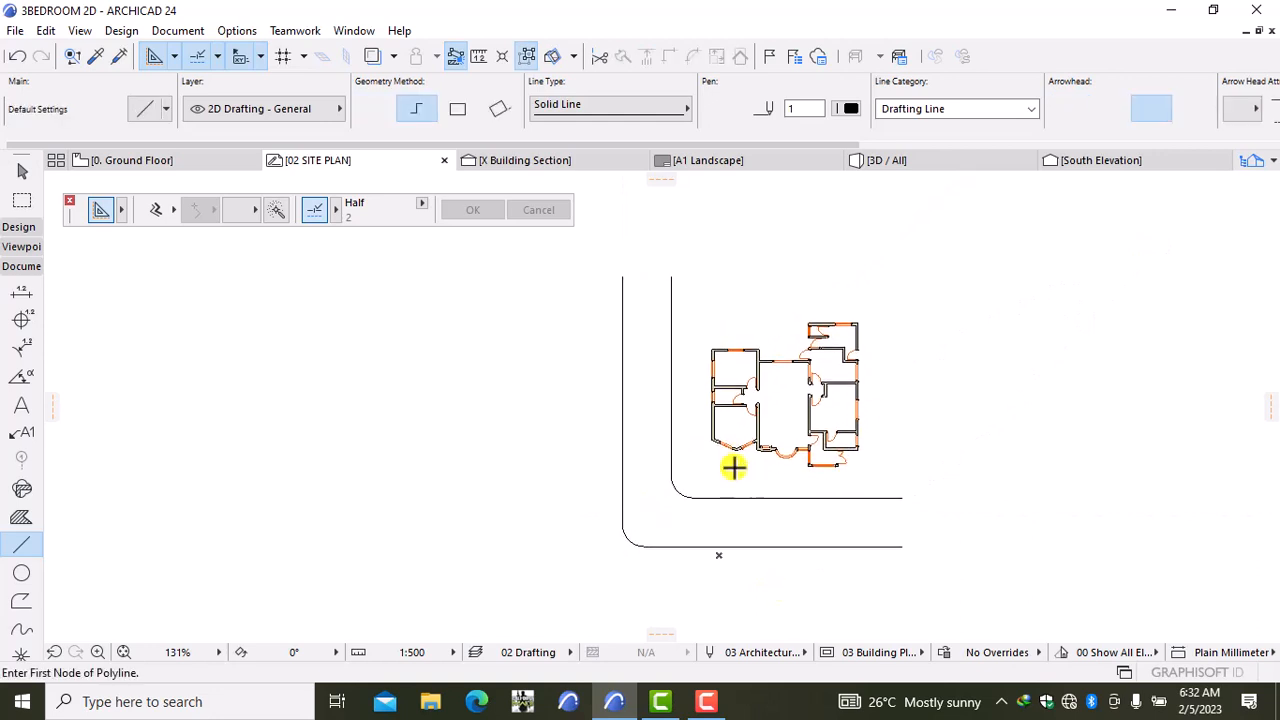
# Step: Set the default text size to 3 mm for the Text tool
pyautogui.click(22, 404)
pyautogui.hotkey('ctrl', 't')
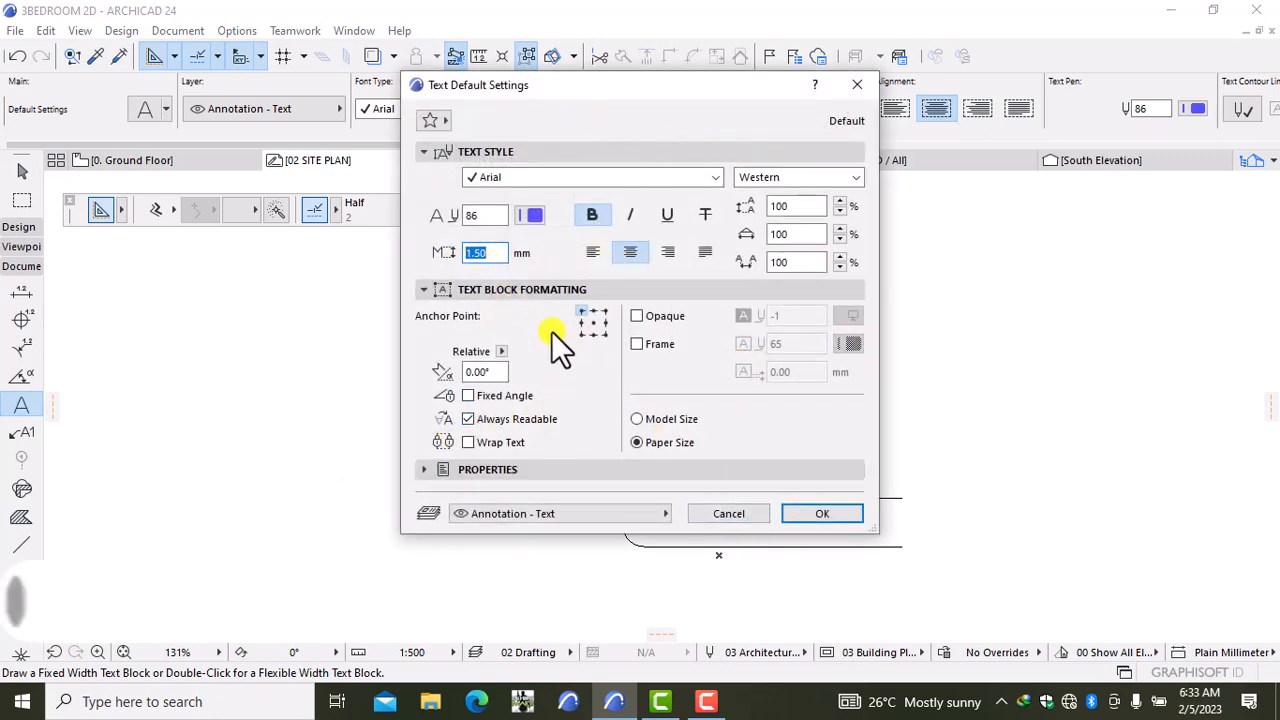
pyautogui.write('3')
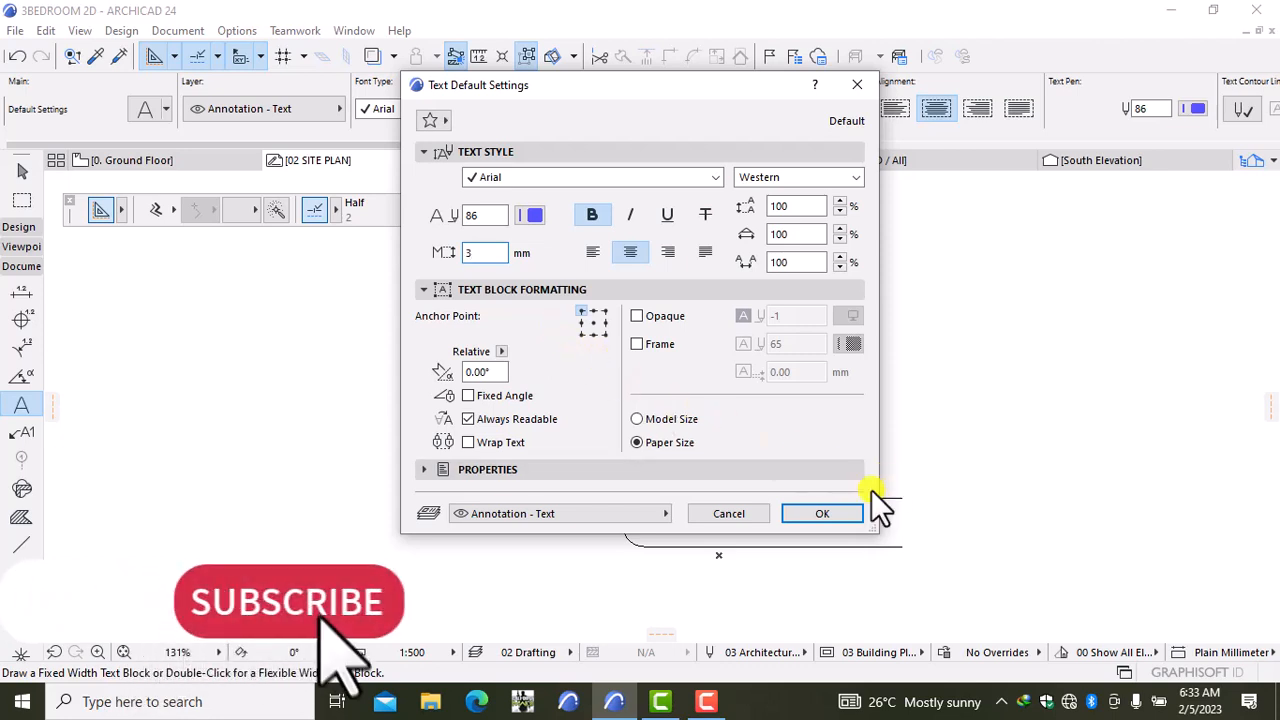
pyautogui.click(821, 512)
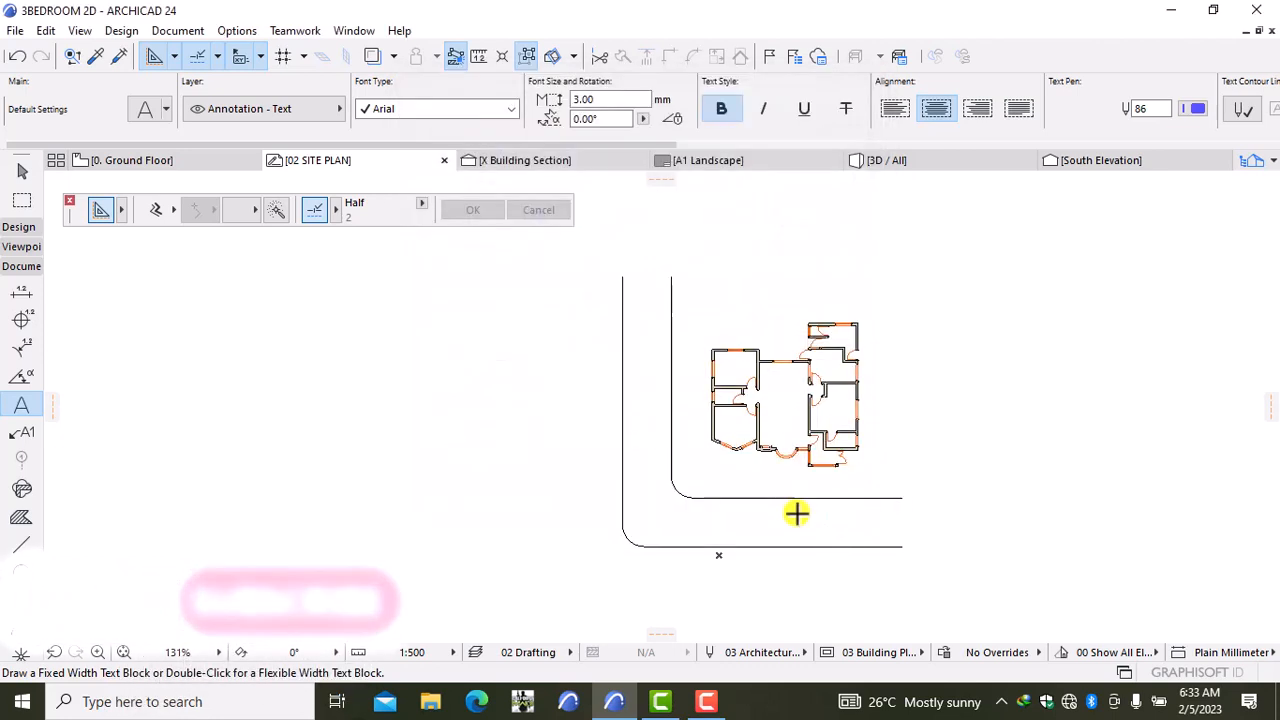
# Step: Place two ACCESS ROAD labels, one along the bottom road and one by the vertical road
pyautogui.click(716, 505)
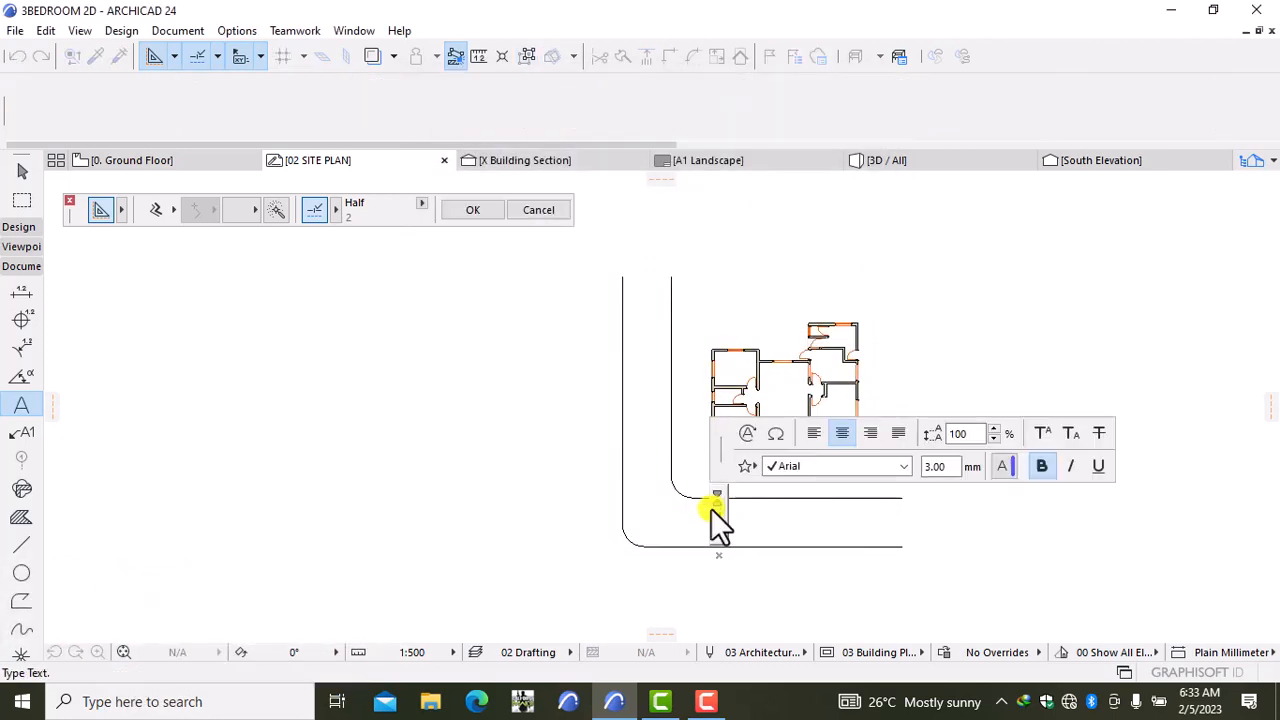
pyautogui.write('CCESS')
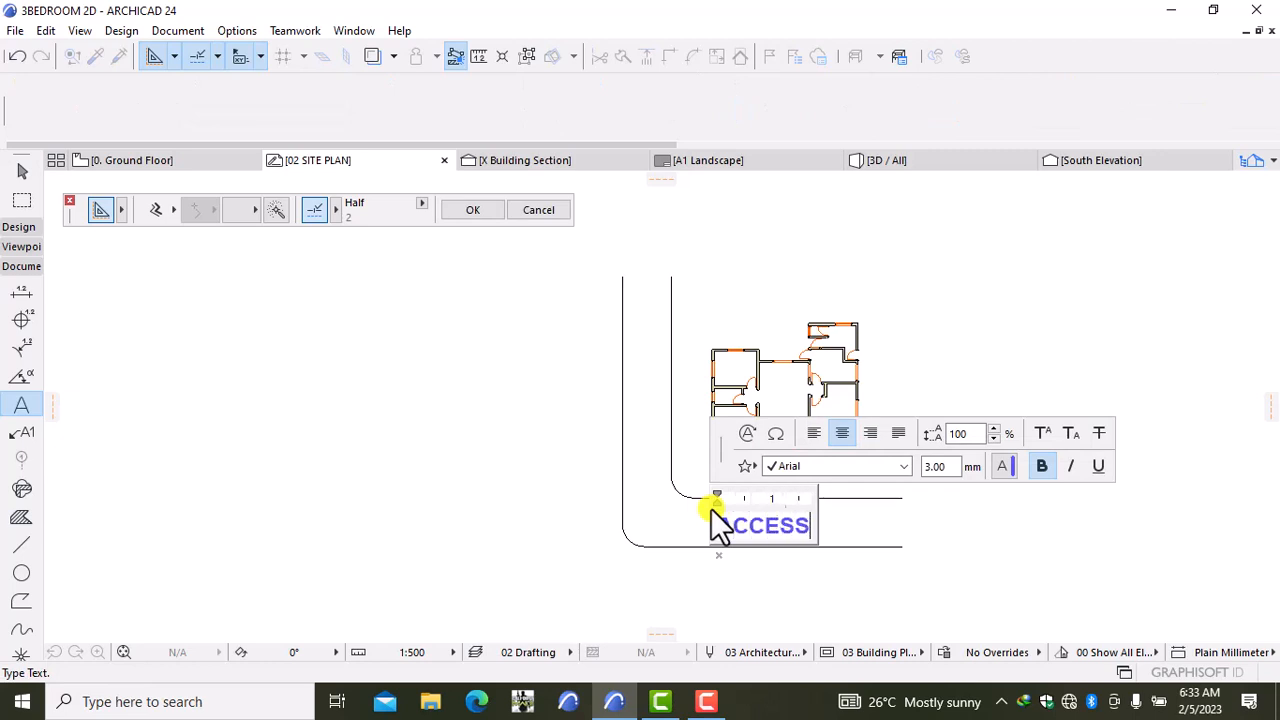
pyautogui.write(' ROAD')
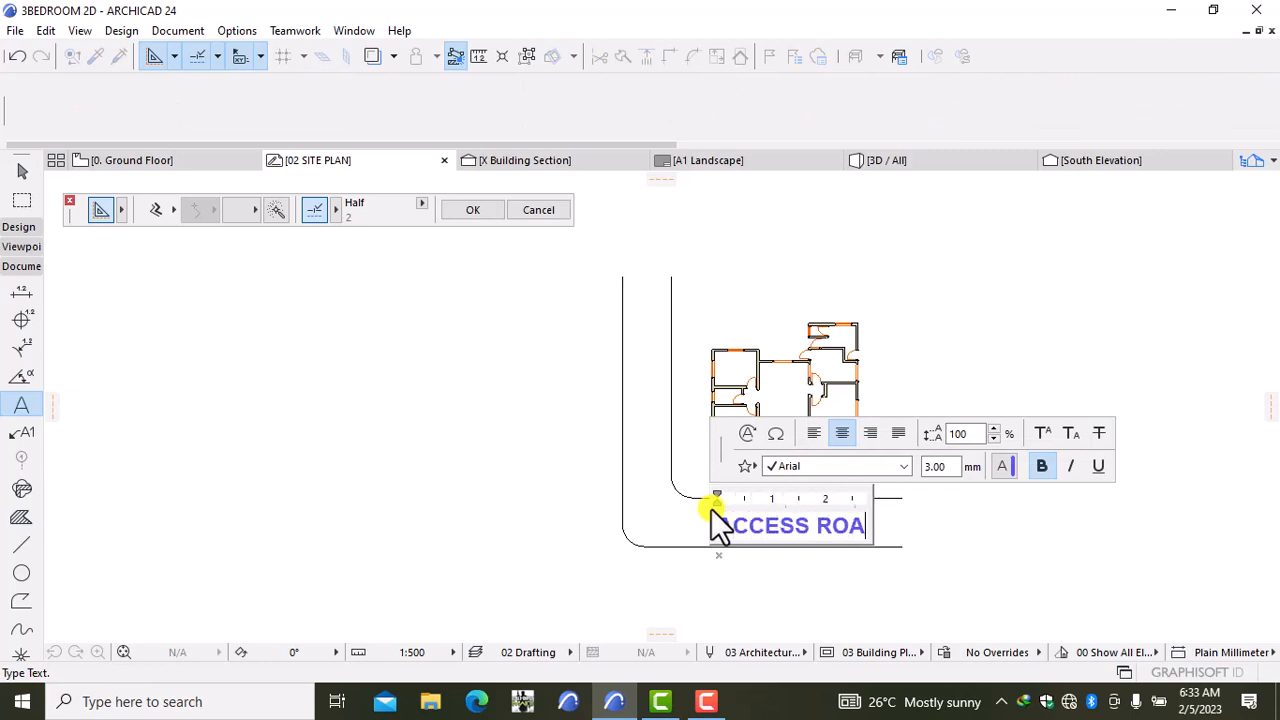
pyautogui.click(819, 591)
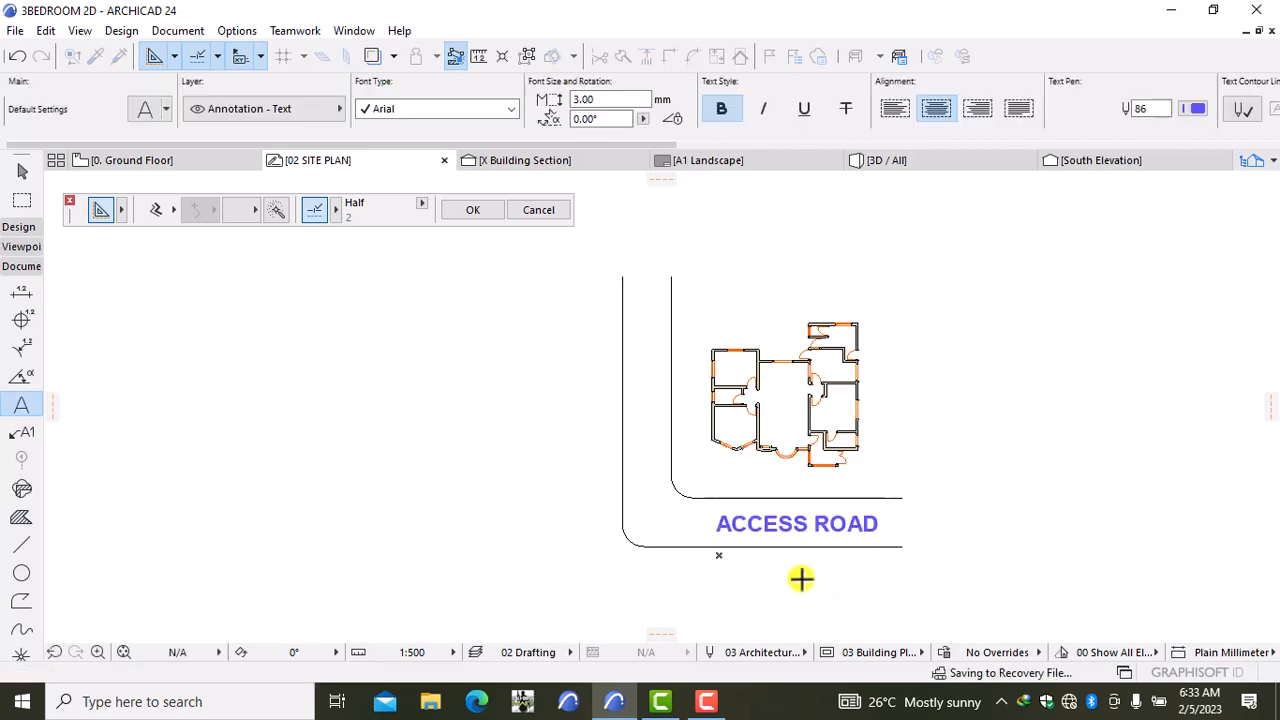
pyautogui.doubleClick(635, 366)
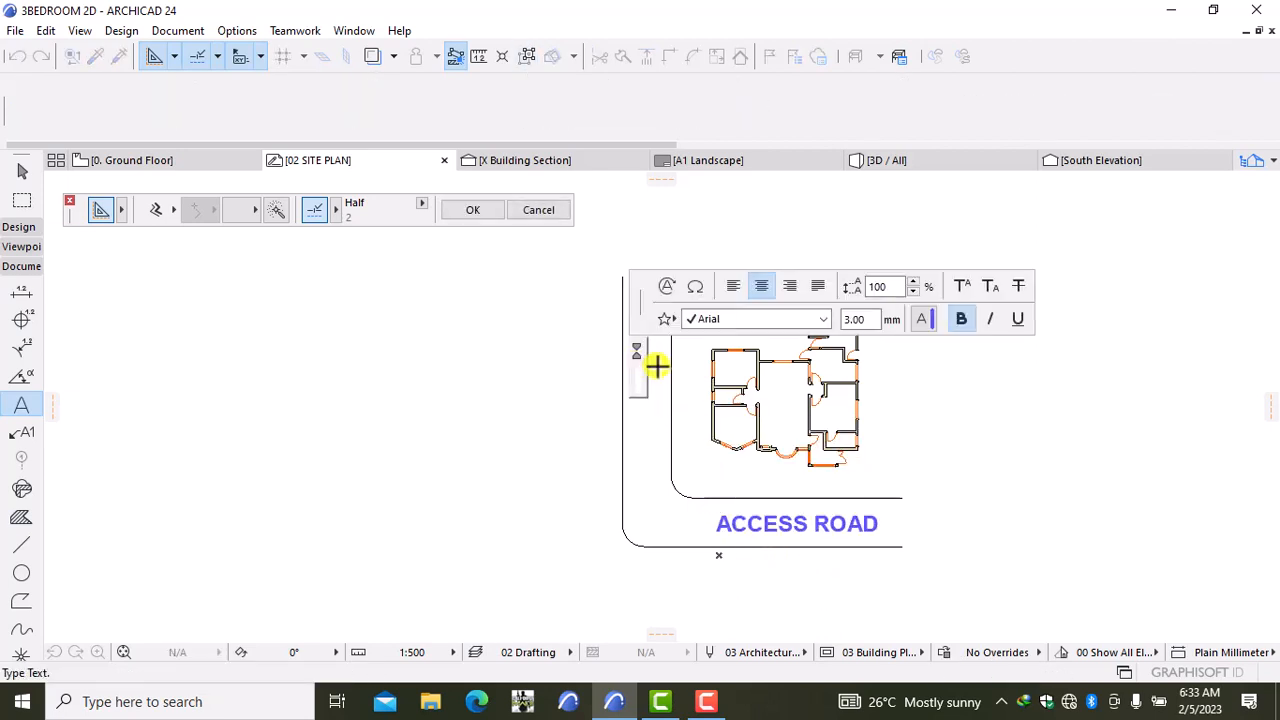
pyautogui.write('ACCE')
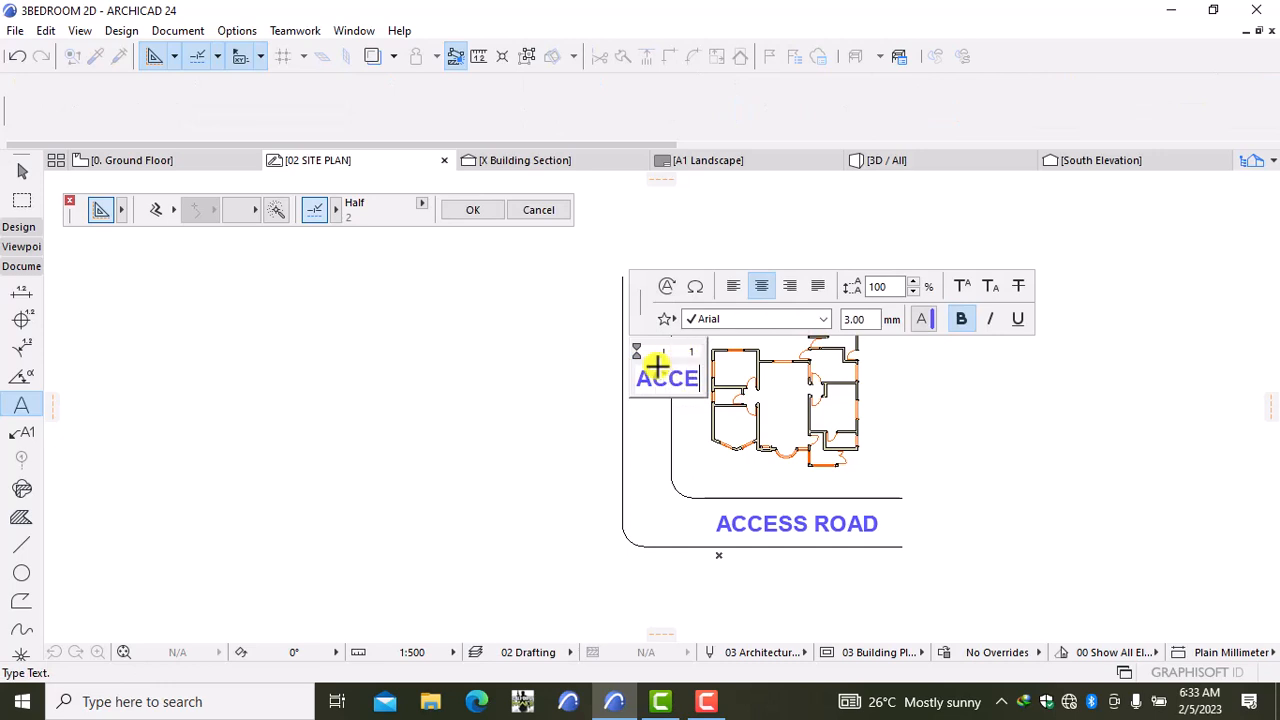
pyautogui.write('SS')
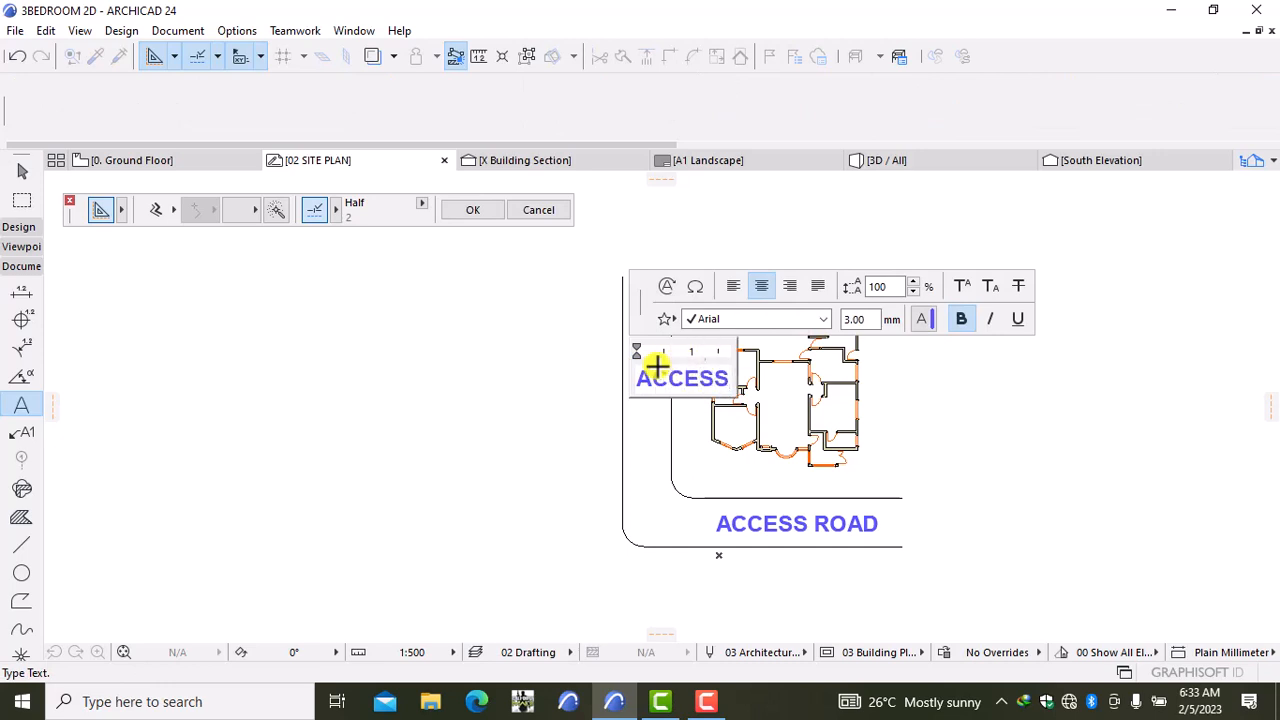
pyautogui.write(' ROAD')
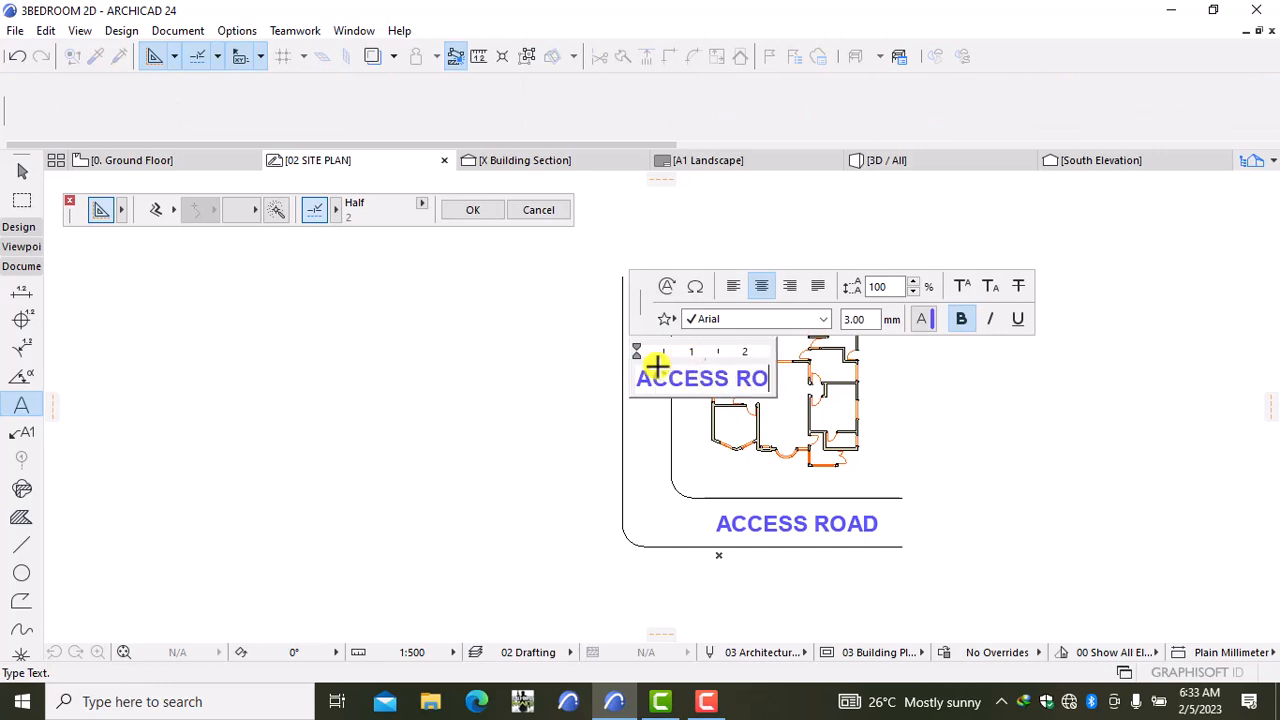
pyautogui.click(929, 457)
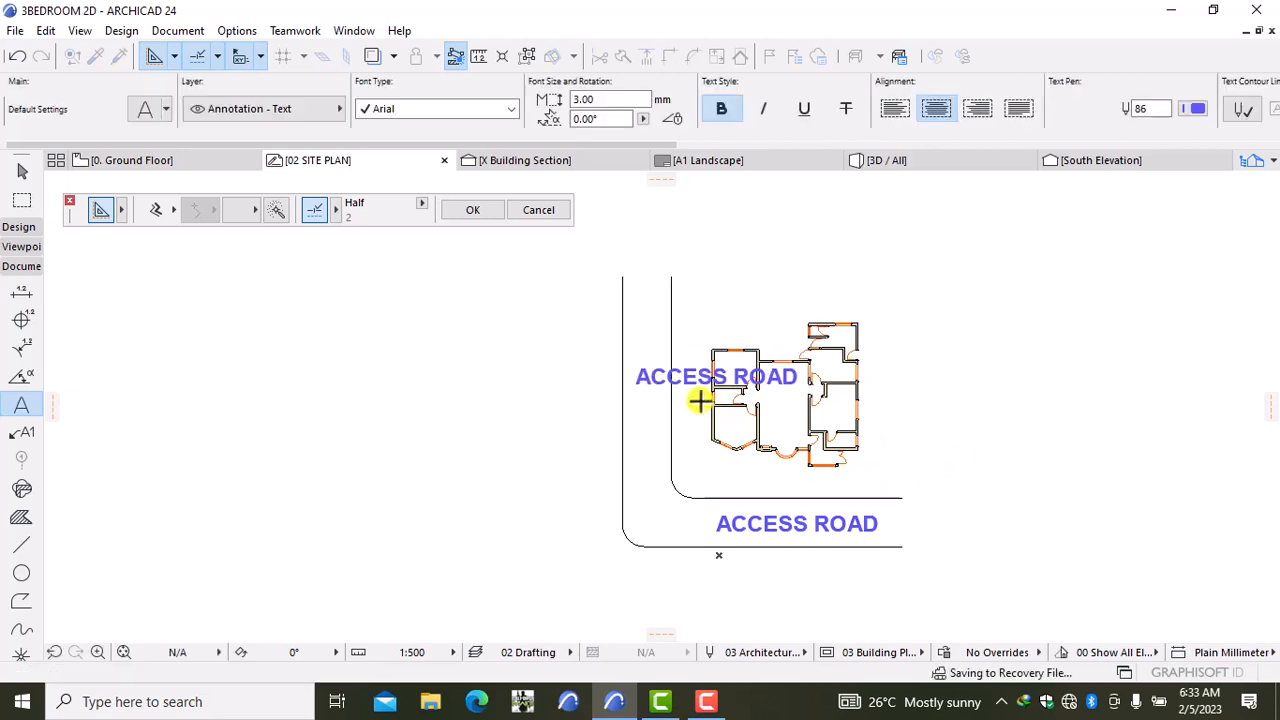
# Step: Rotate the second ACCESS ROAD label 90° so it reads vertically
pyautogui.rightClick(971, 380)
pyautogui.moveTo(1063, 193)
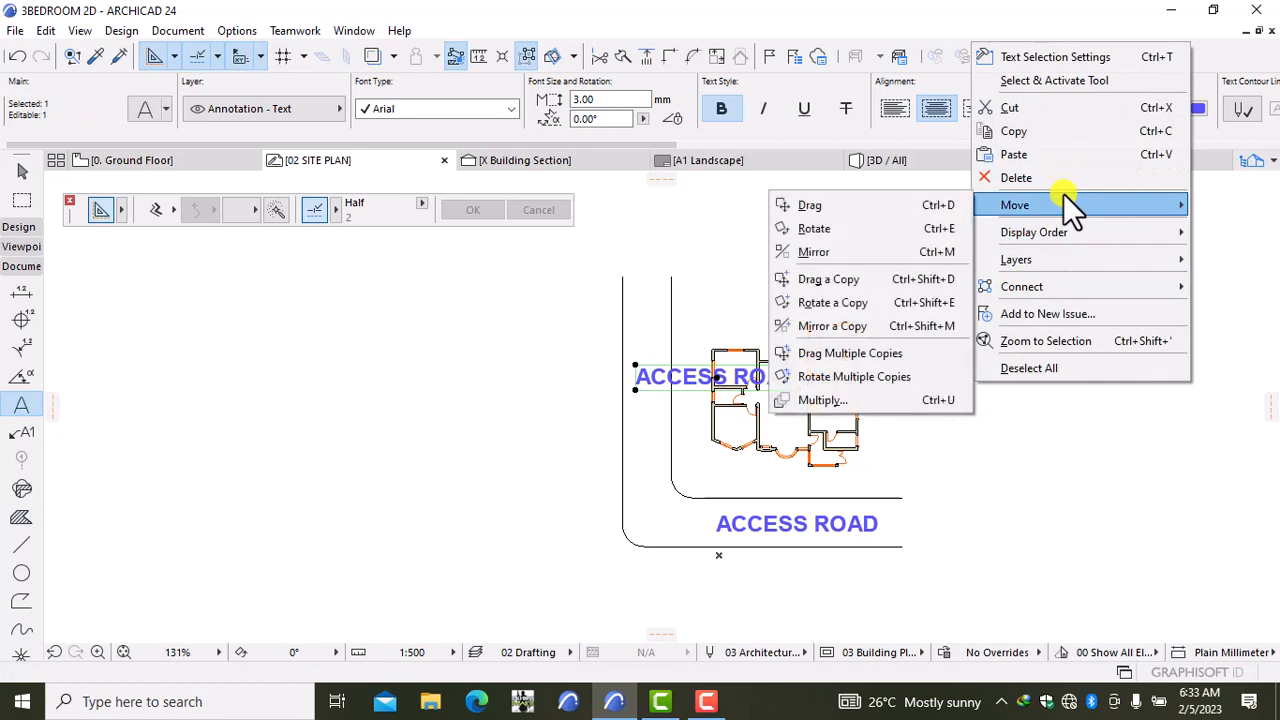
pyautogui.click(890, 220)
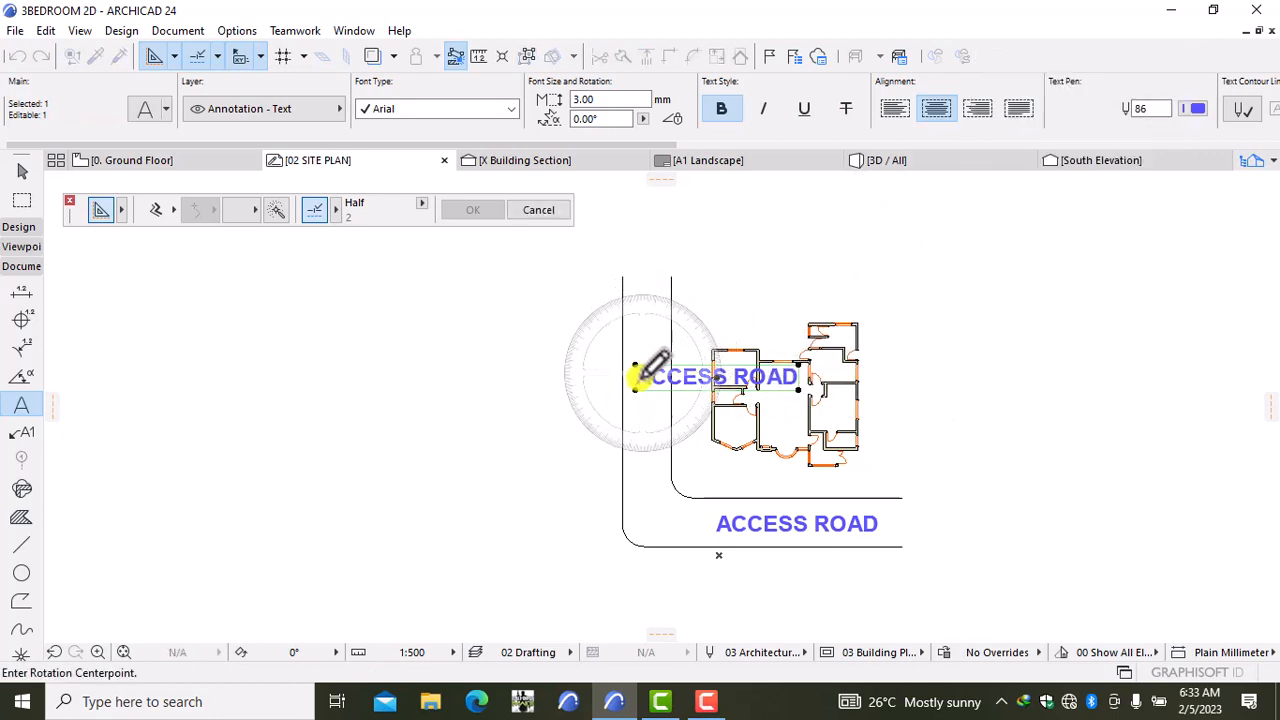
pyautogui.click(535, 398)
pyautogui.click(567, 395)
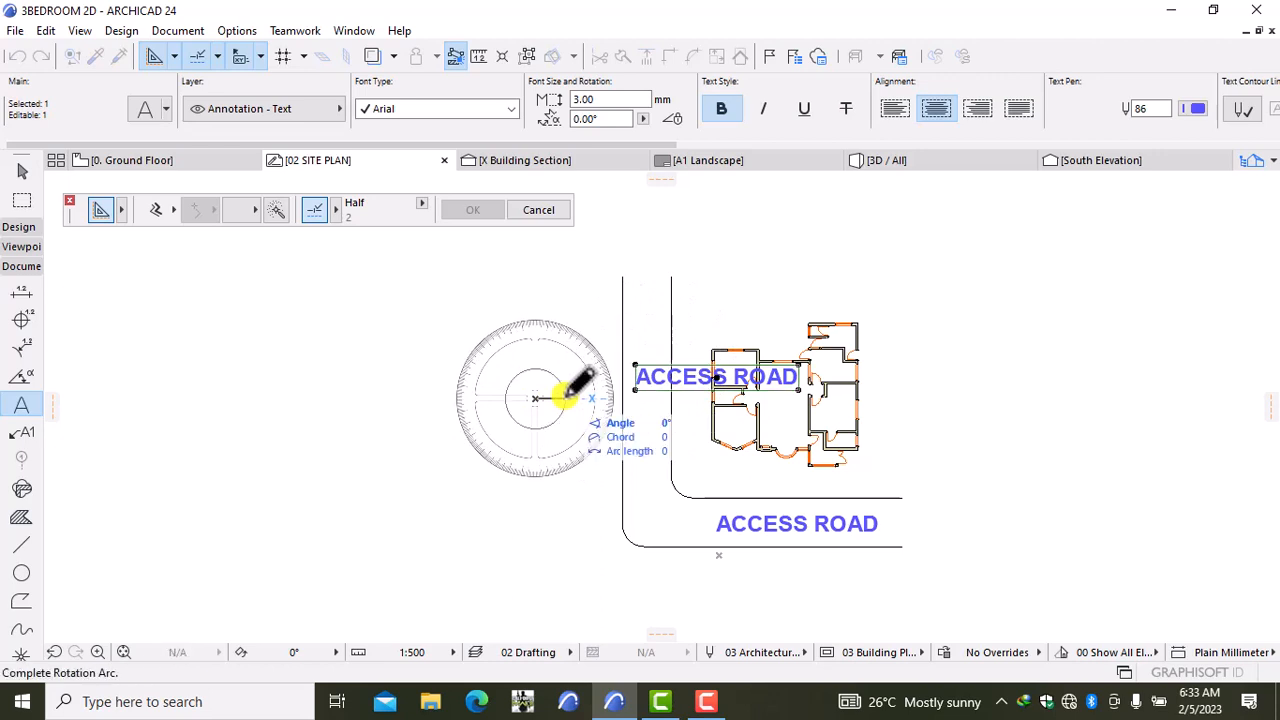
pyautogui.click(536, 445)
# Step: Move the vertical label beside the left road and nudge it higher along it
pyautogui.hotkey('ctrl', 'd')
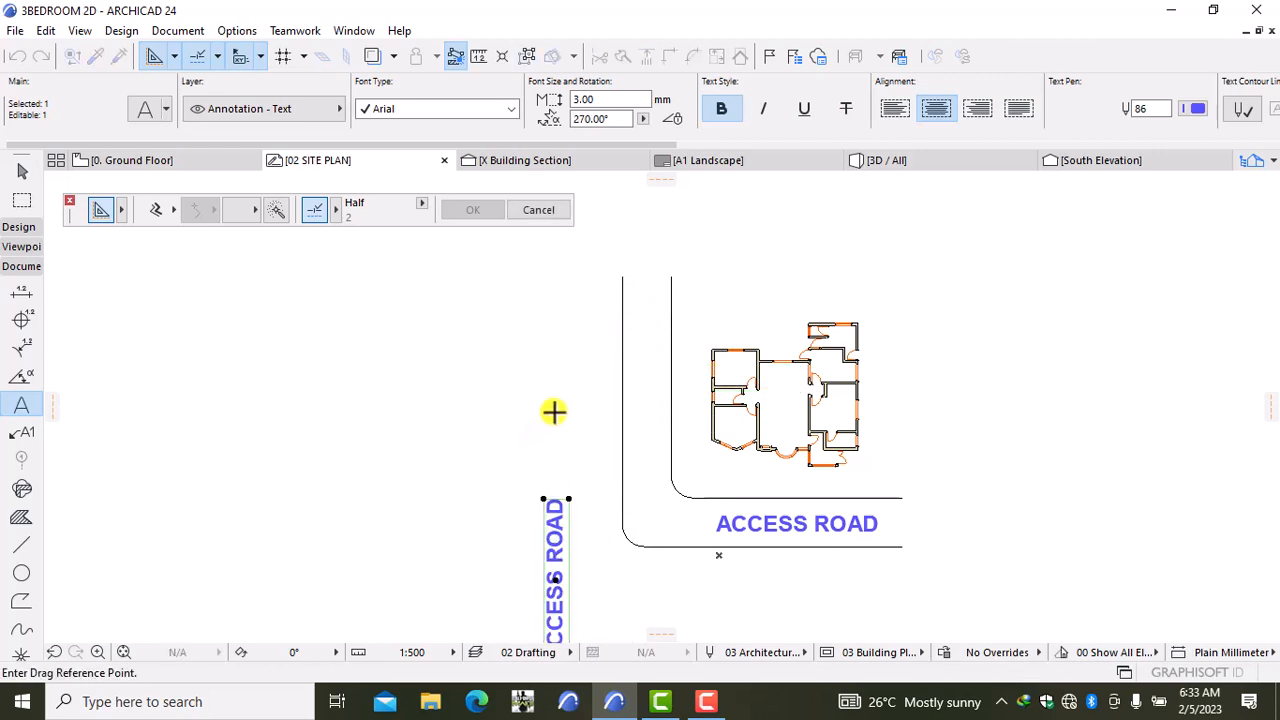
pyautogui.click(554, 411)
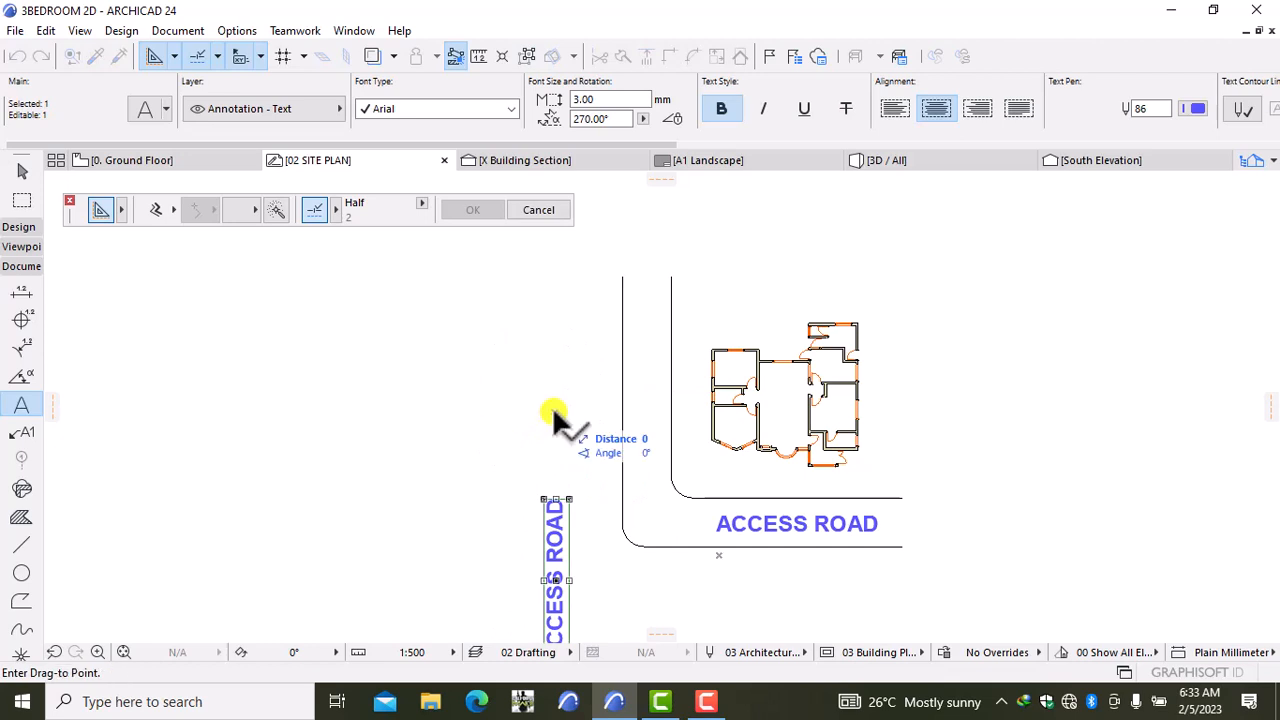
pyautogui.click(643, 262)
pyautogui.press('Escape')
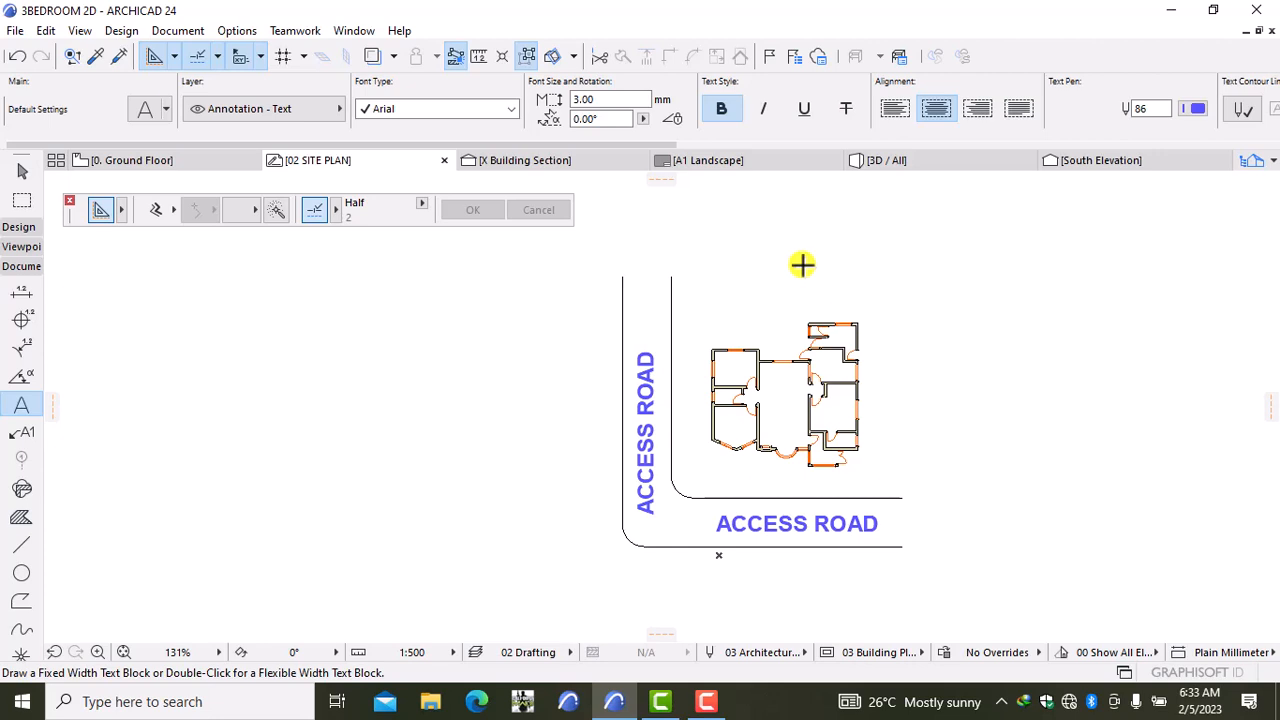
pyautogui.press('shift')
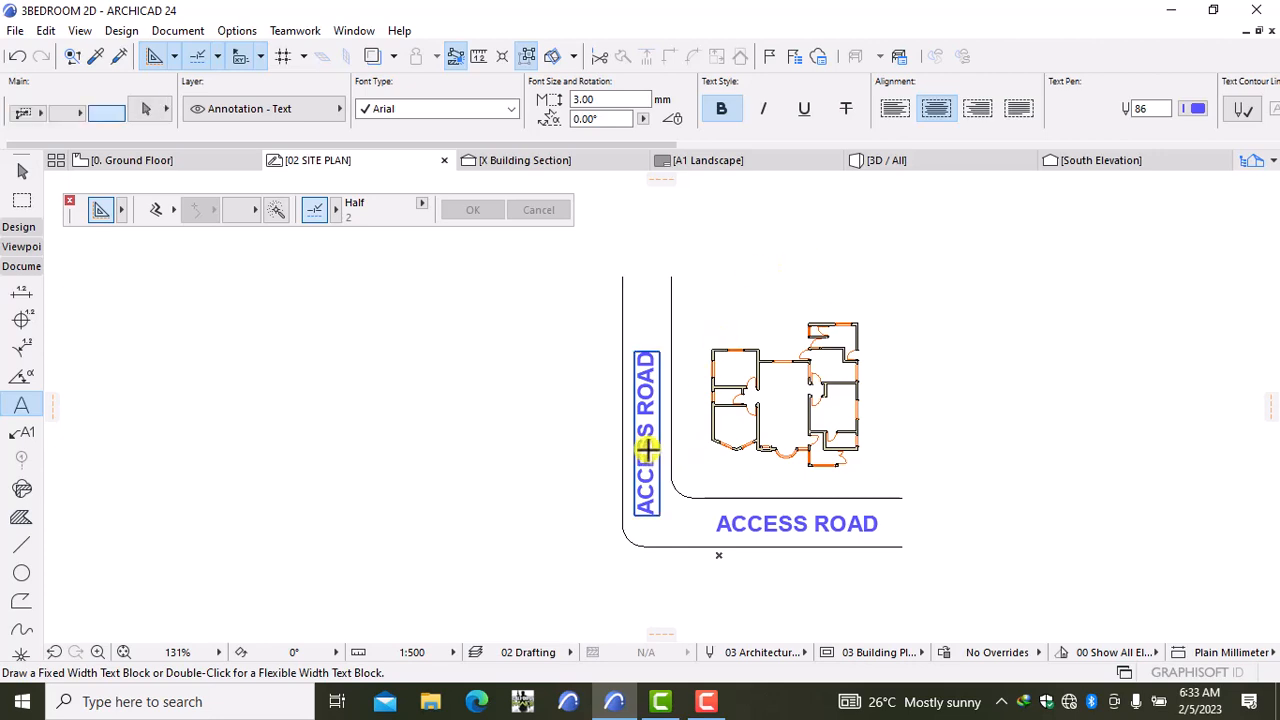
pyautogui.keyDown('shift'); pyautogui.click(647, 450); pyautogui.keyUp('shift')
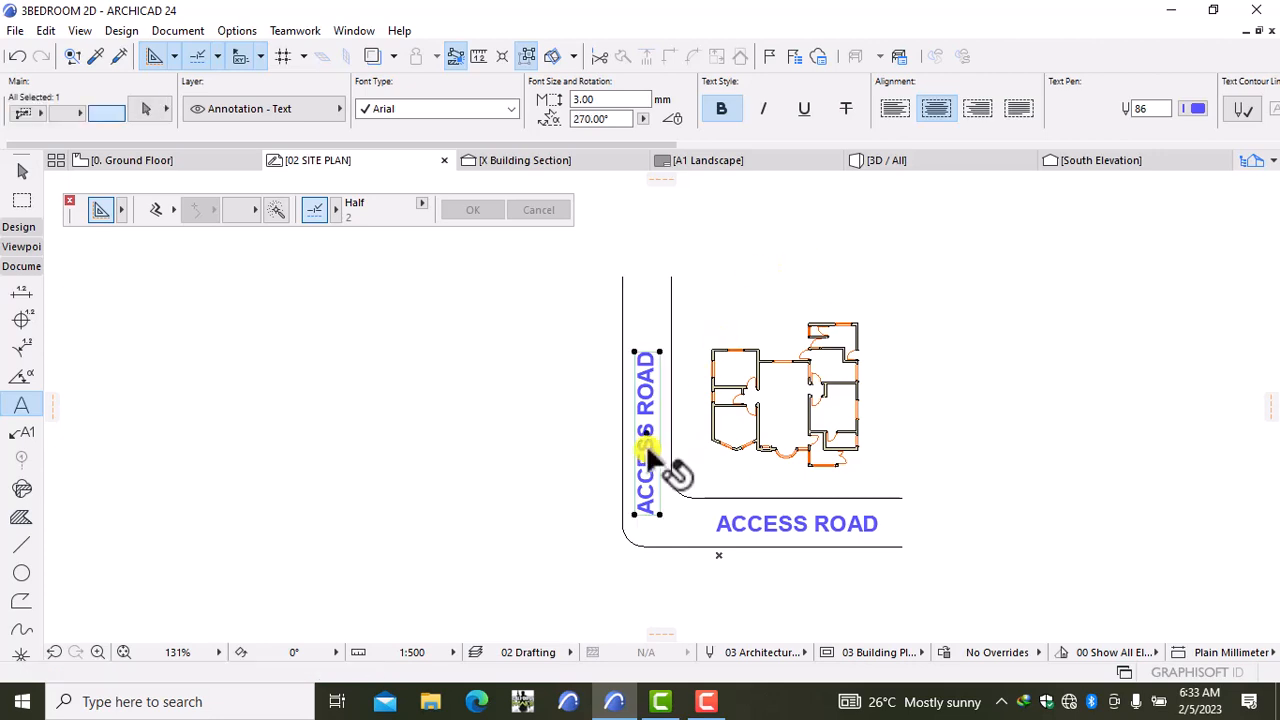
pyautogui.click(989, 416)
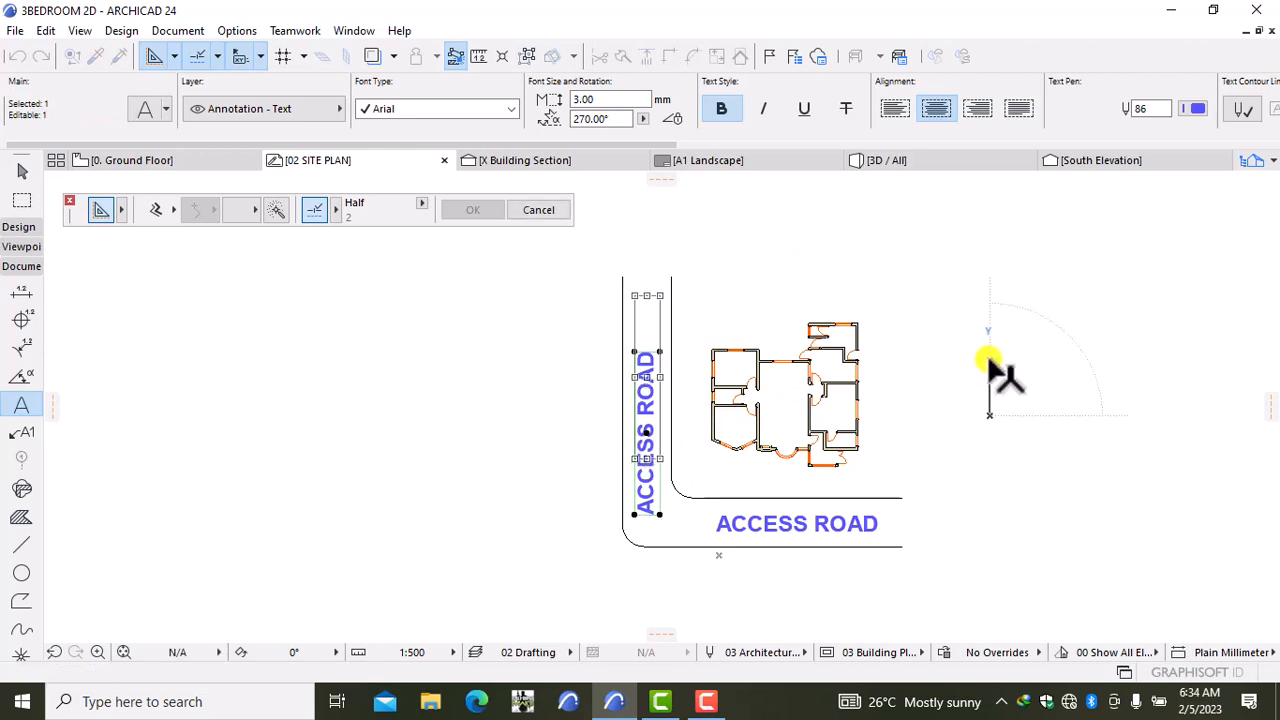
pyautogui.click(989, 358)
pyautogui.press('Escape')
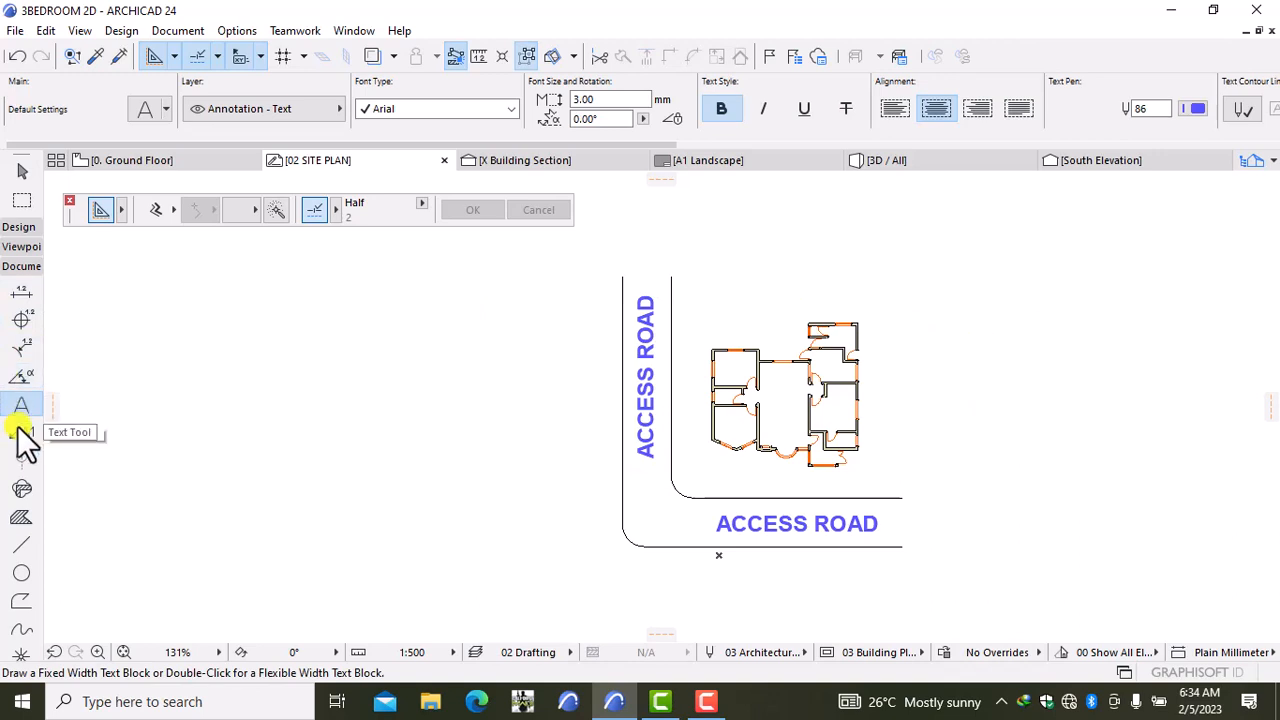
# Step: Draw a boundary line from the road corner to the top-right corner, then down to the bottom road
pyautogui.click(21, 544)
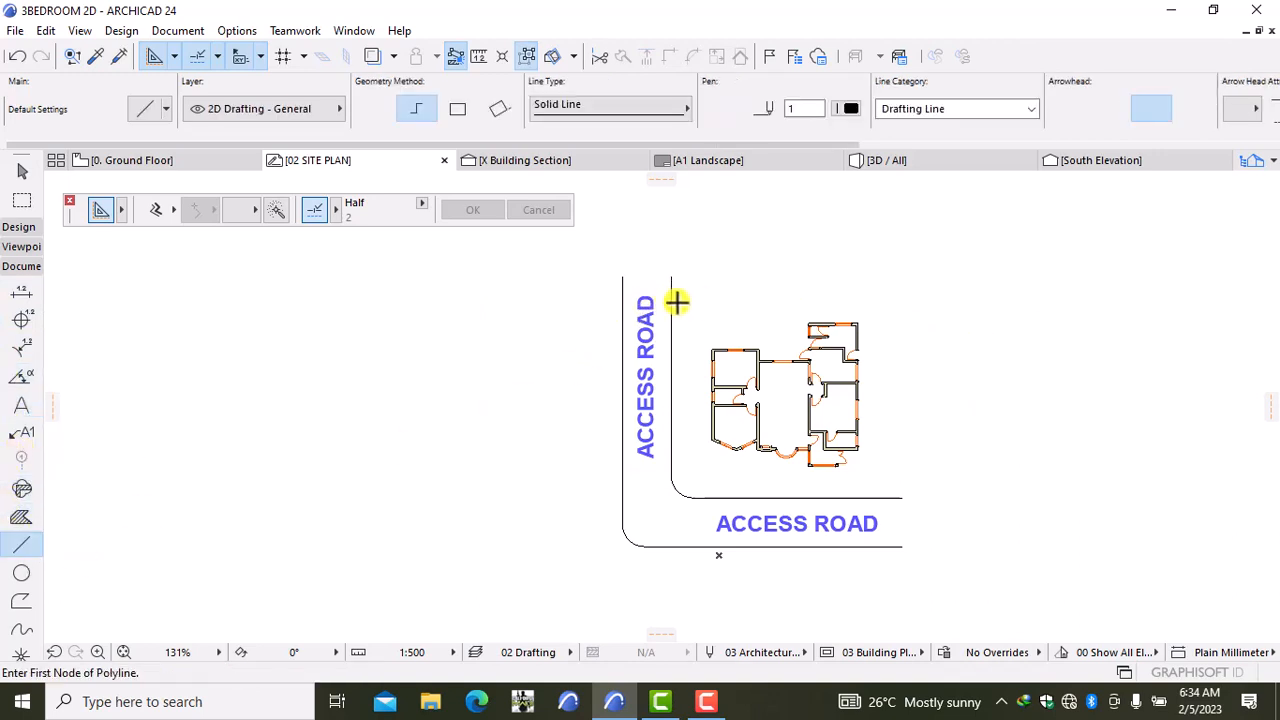
pyautogui.click(673, 293)
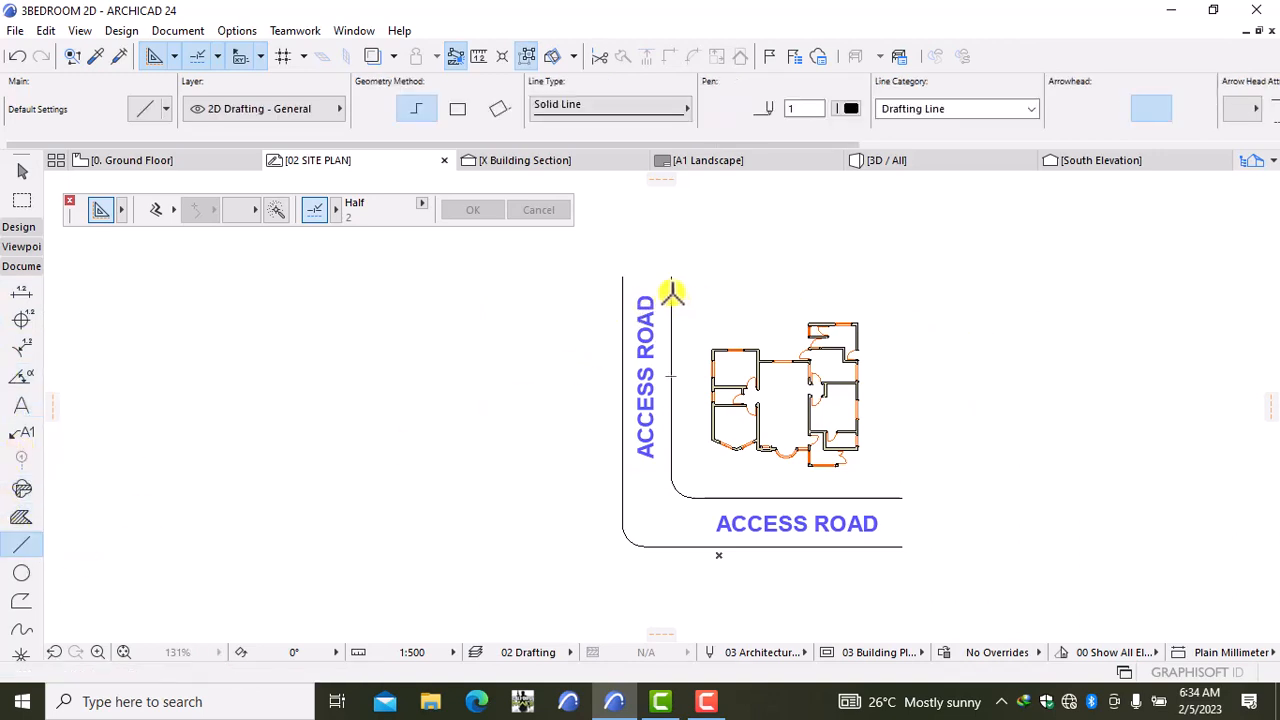
pyautogui.click(875, 293)
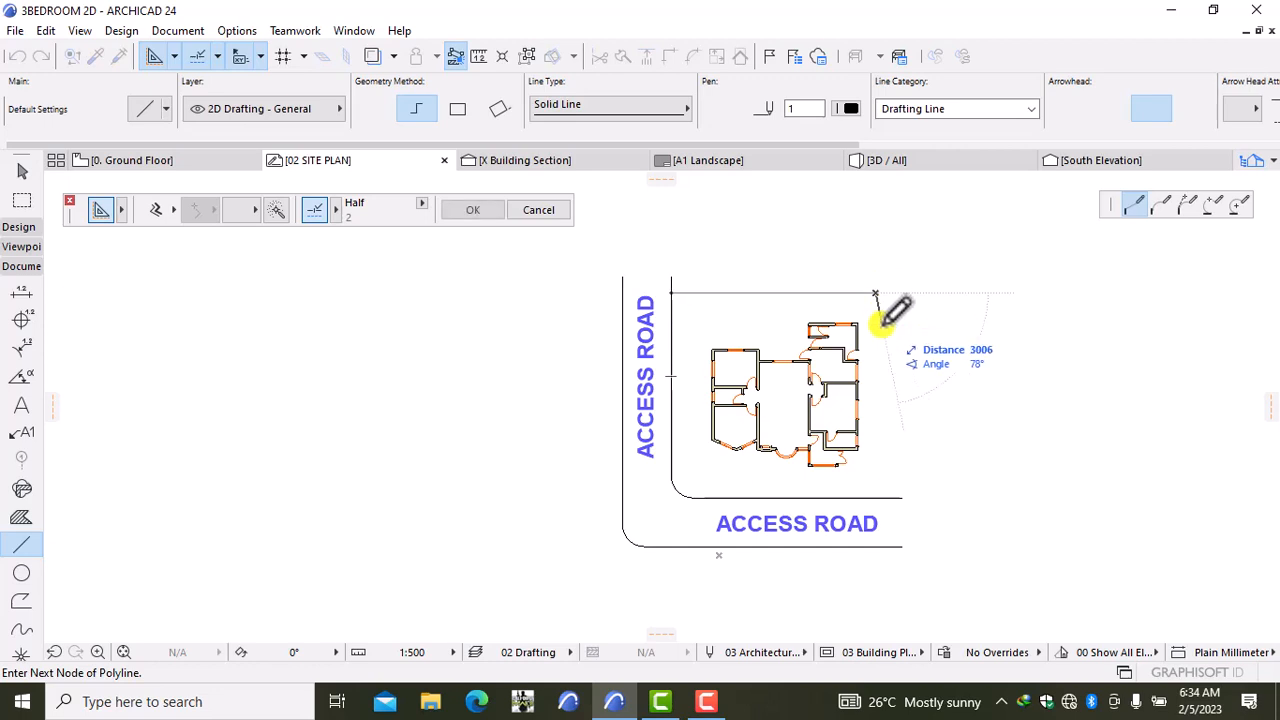
pyautogui.click(875, 497)
pyautogui.click(875, 497)
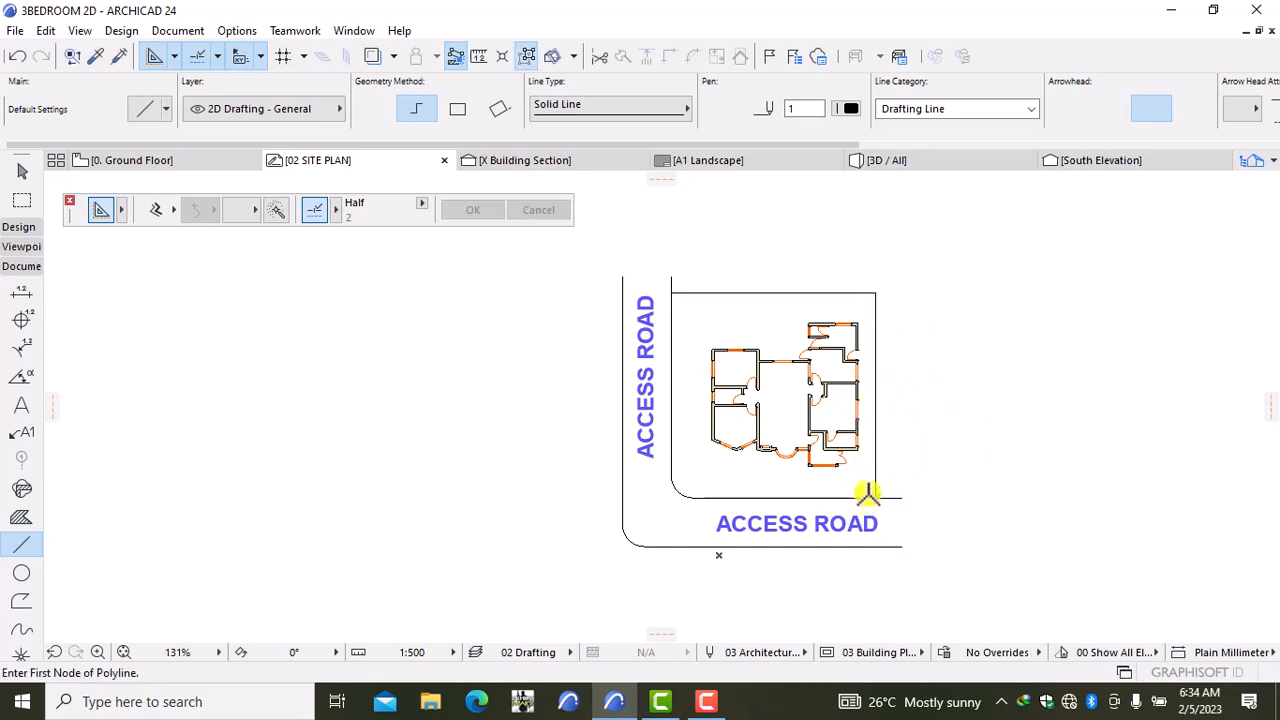
pyautogui.keyDown('shift'); pyautogui.click(875, 465); pyautogui.keyUp('shift')
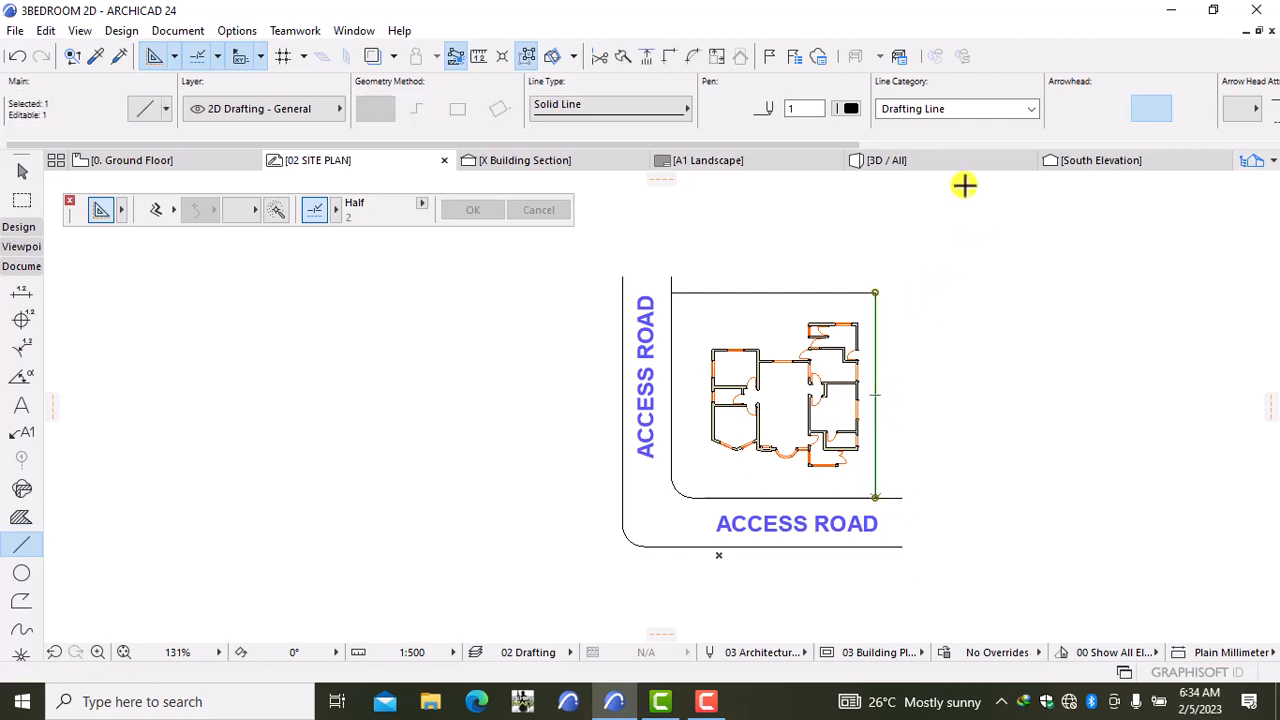
pyautogui.press('Escape')
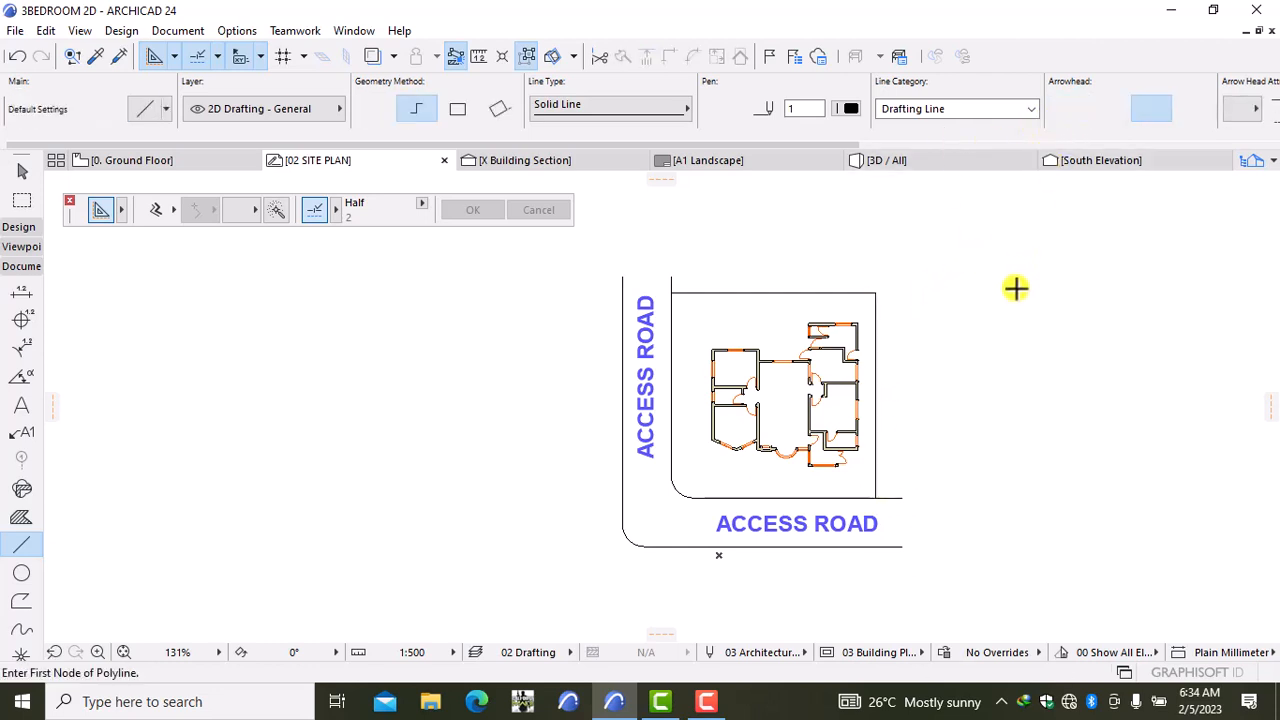
pyautogui.scroll(-3, 712, 301)
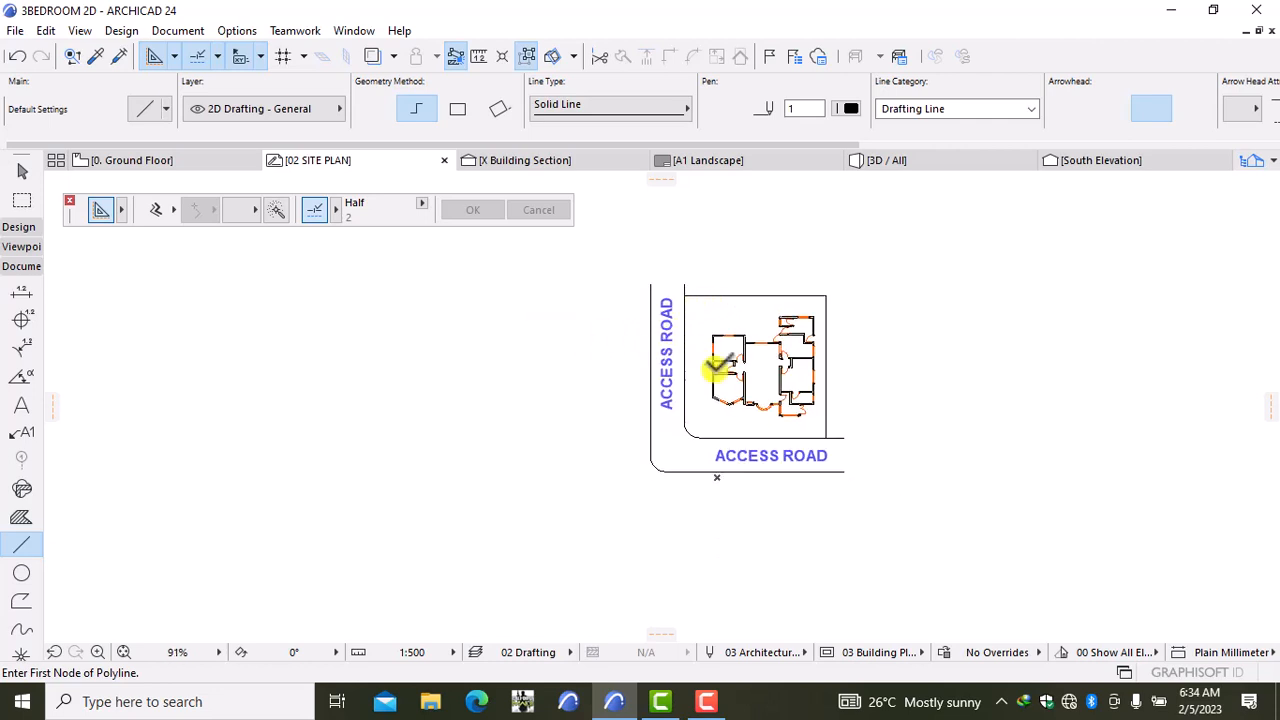
pyautogui.scroll(4, 725, 377)
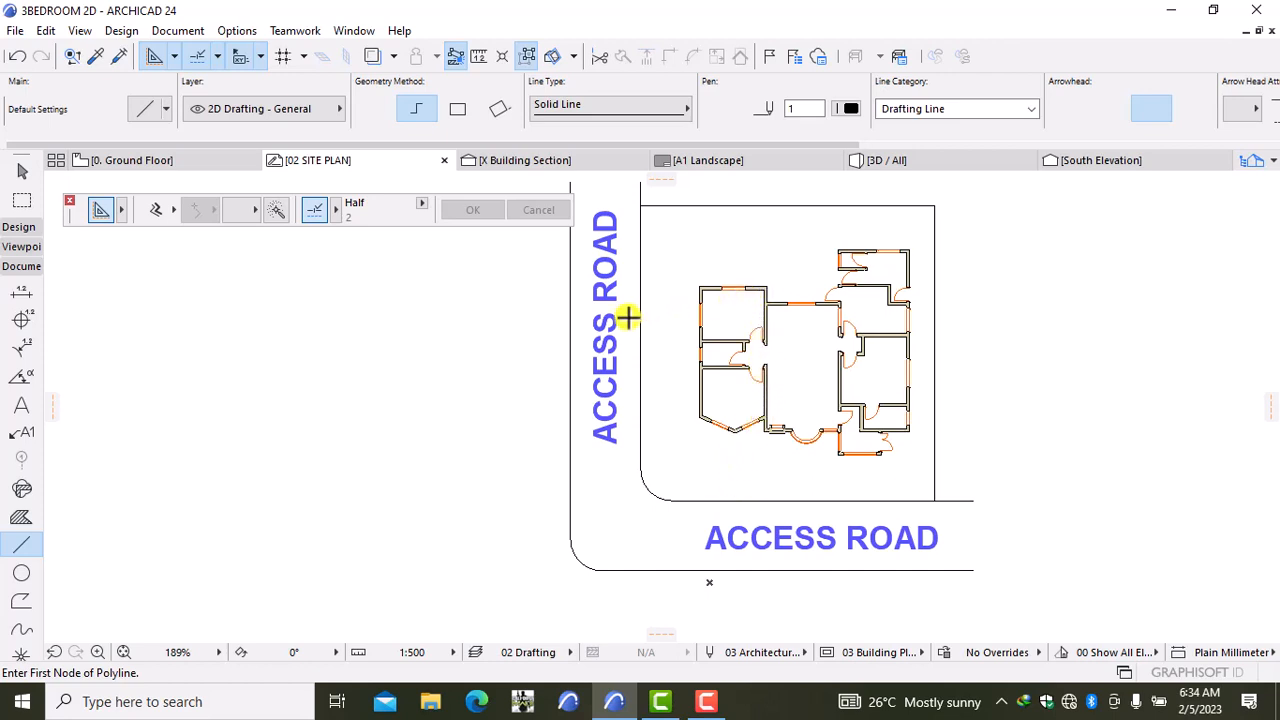
# Step: Create a saved view named 02 SITE PLAN from the site plan and switch to the A1 Landscape layout
pyautogui.rightClick(315, 165)
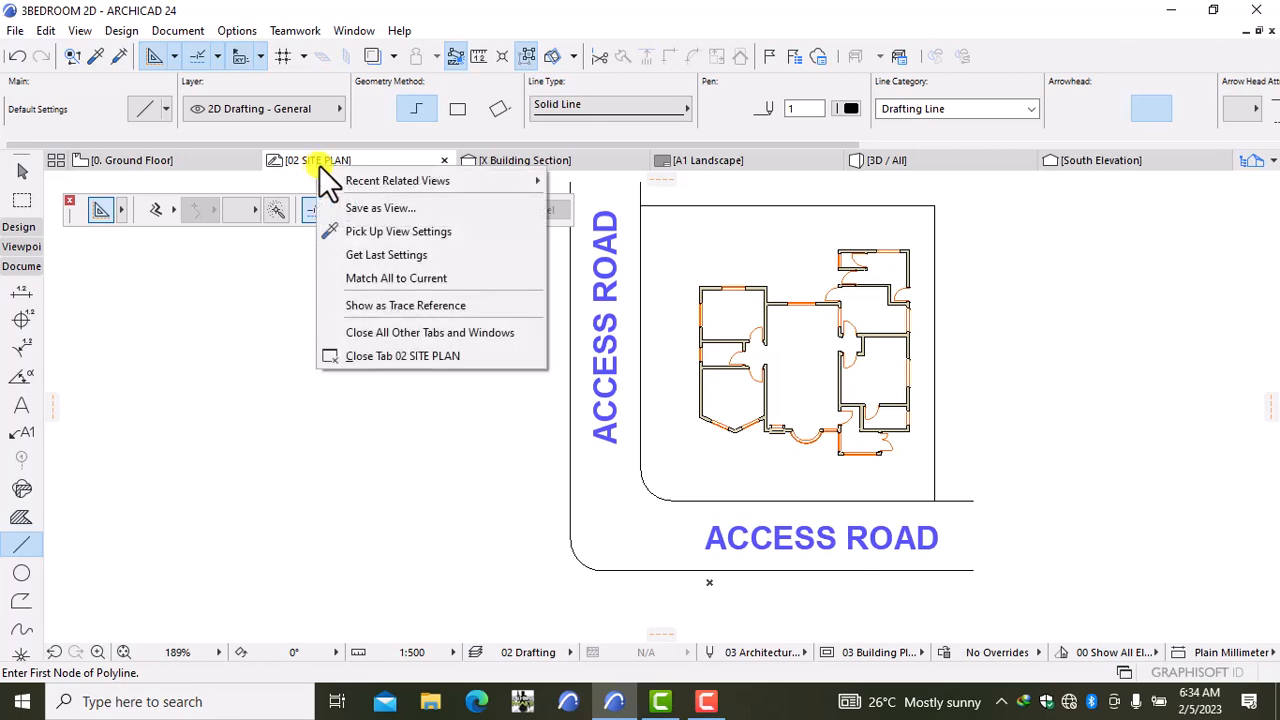
pyautogui.click(350, 206)
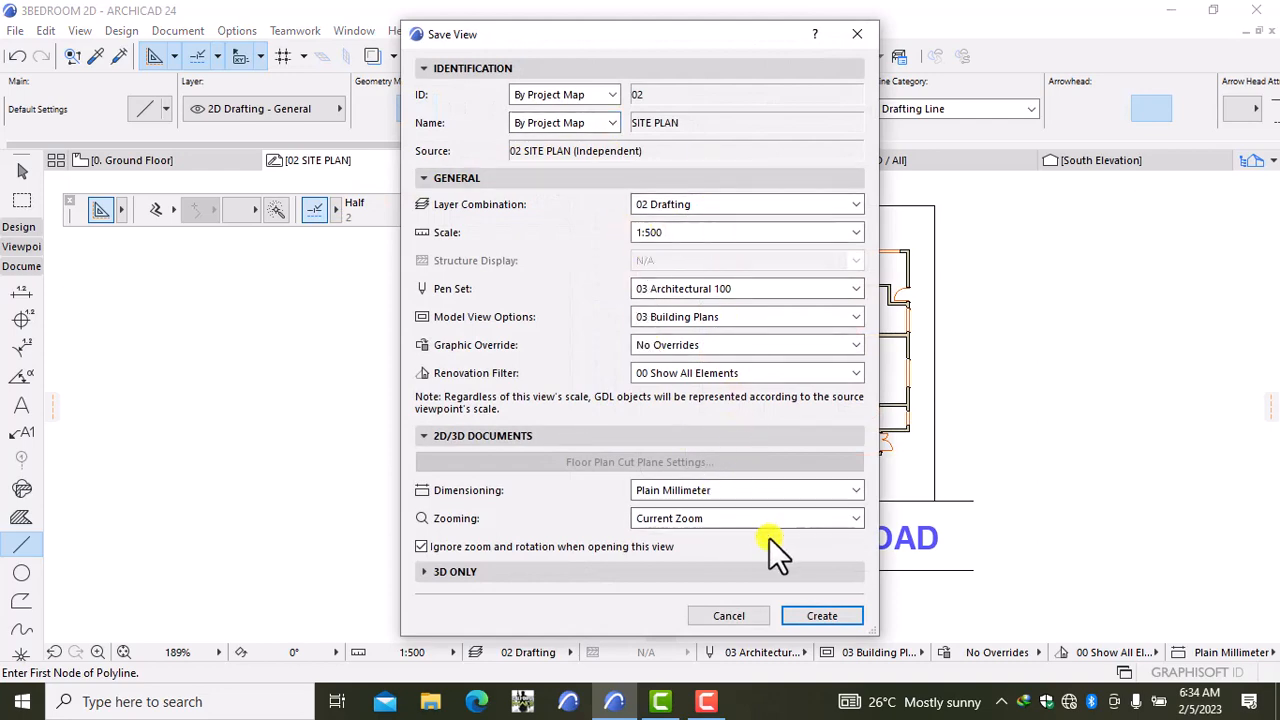
pyautogui.click(821, 615)
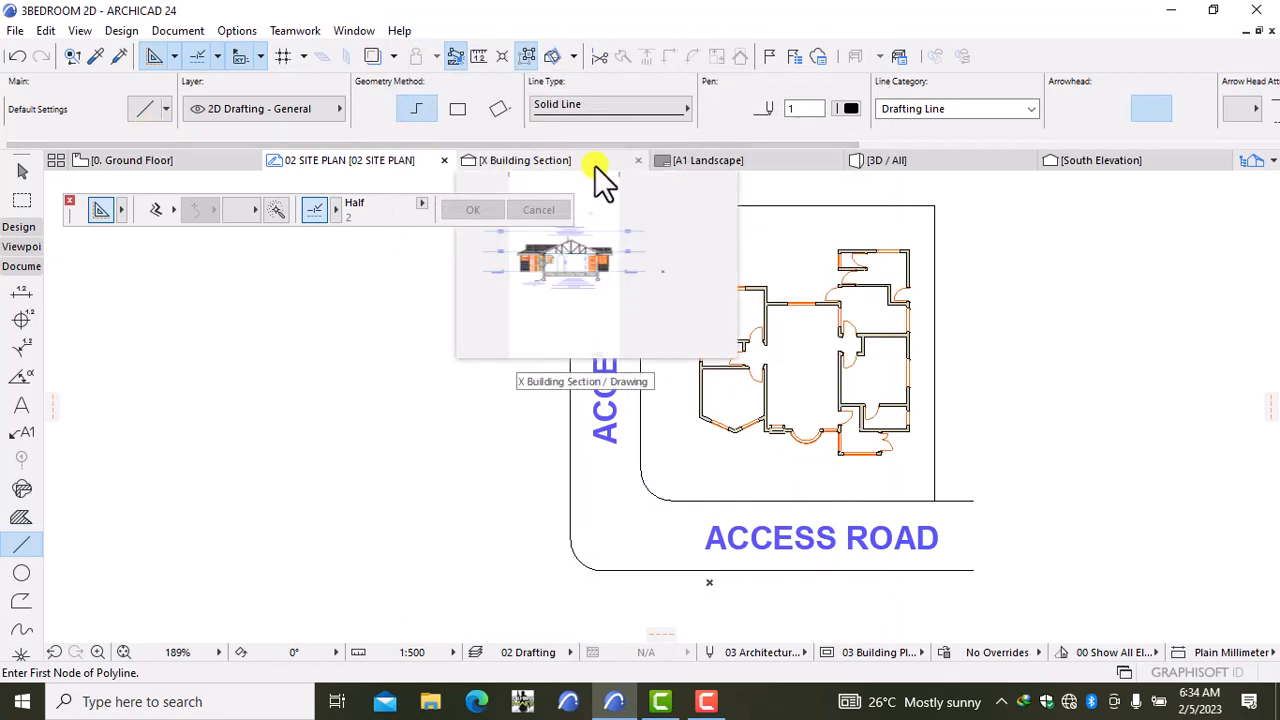
pyautogui.click(668, 159)
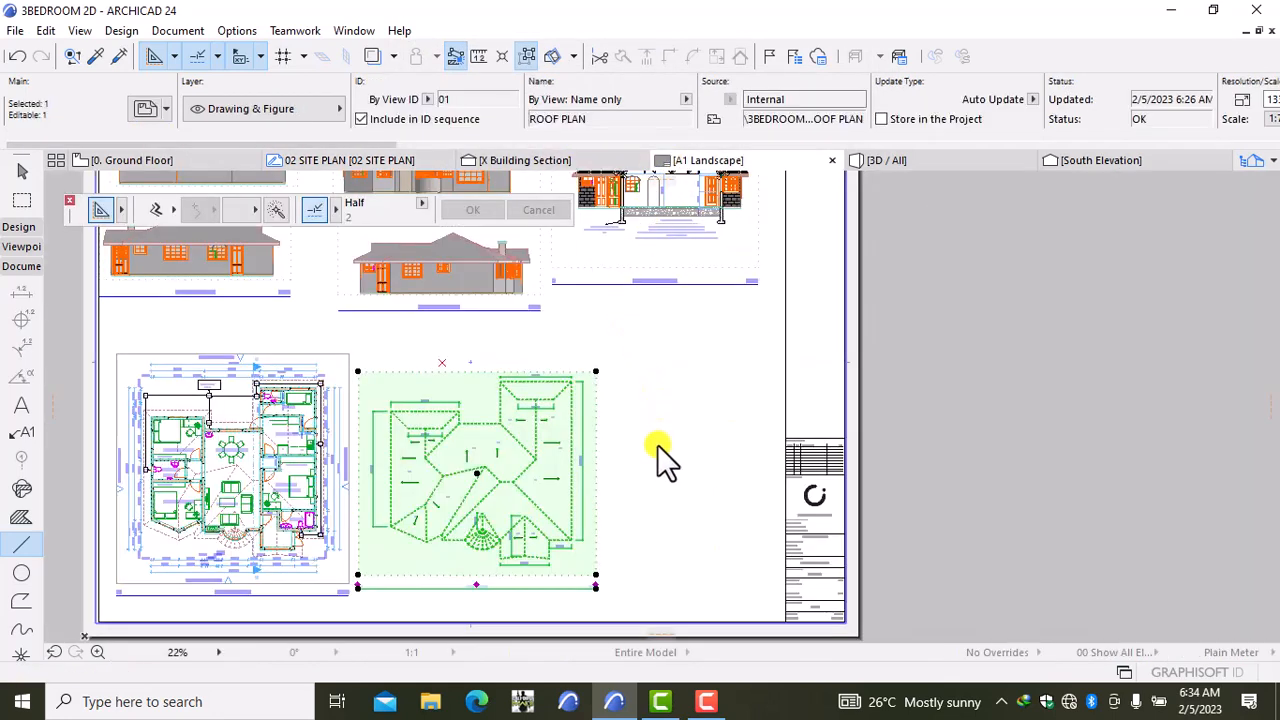
# Step: Place the 02 SITE PLAN view as a drawing on the A1 Landscape layout
pyautogui.press('Escape')
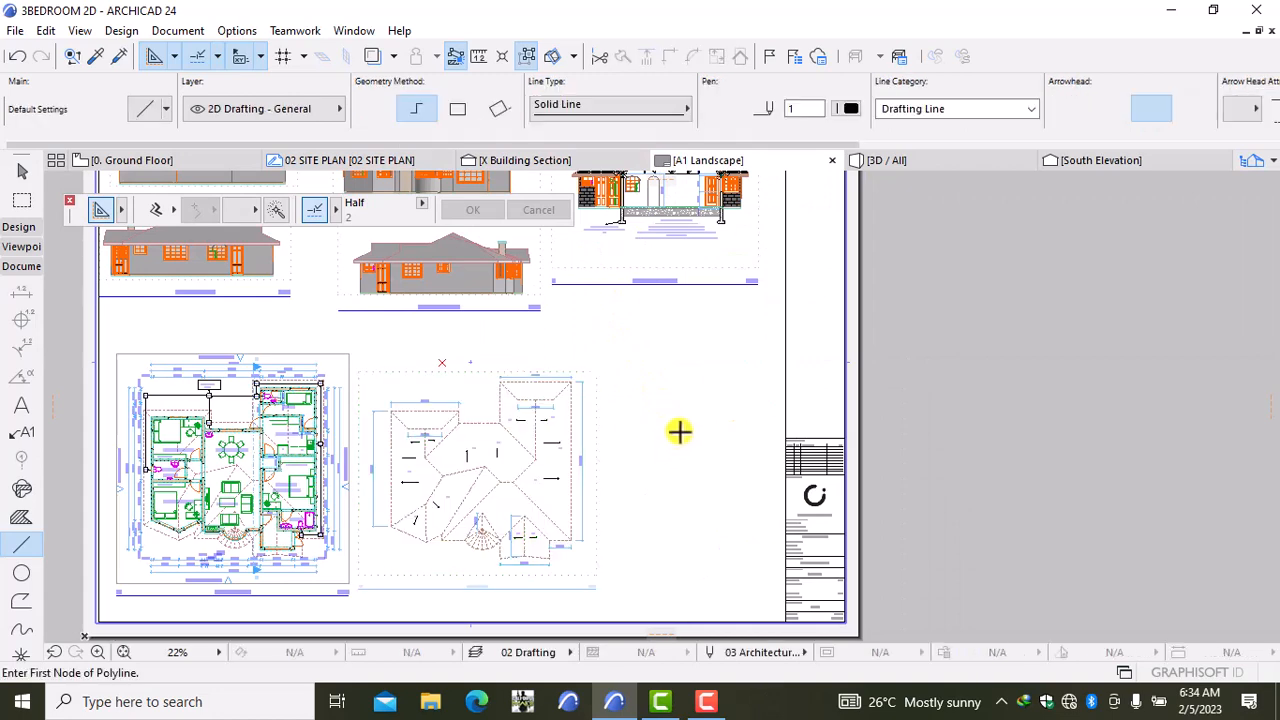
pyautogui.rightClick(679, 432)
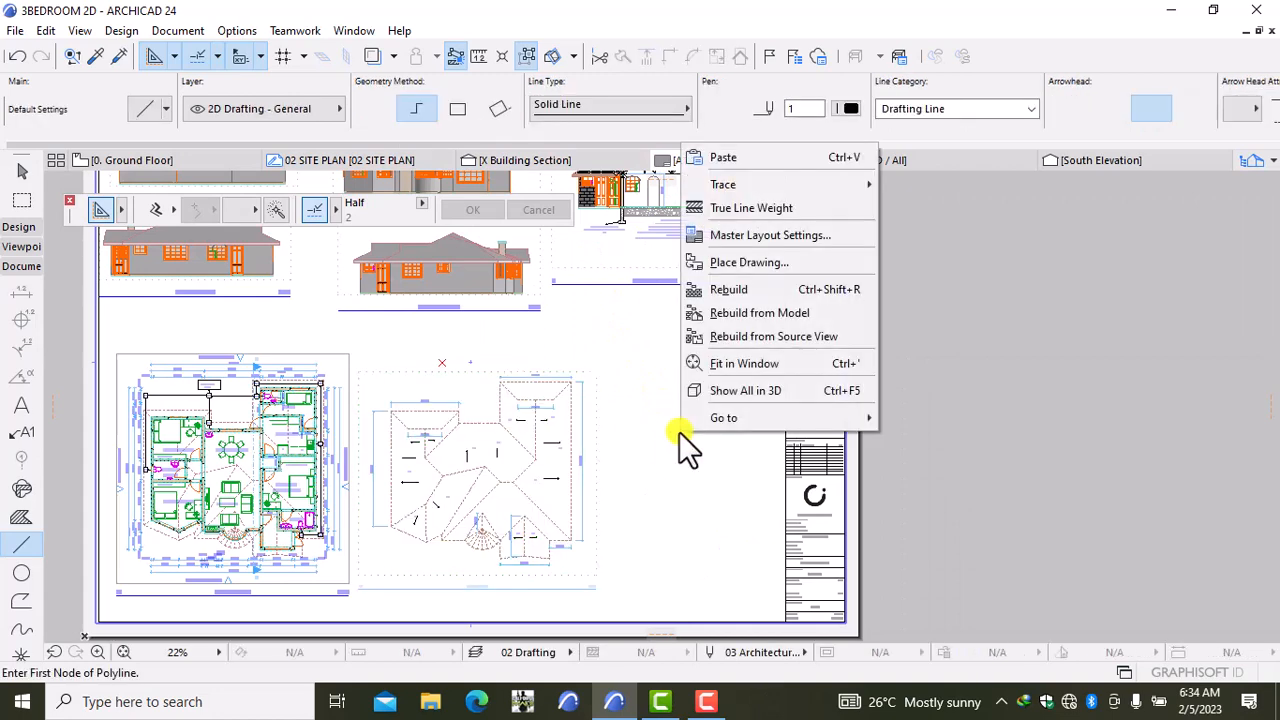
pyautogui.click(751, 258)
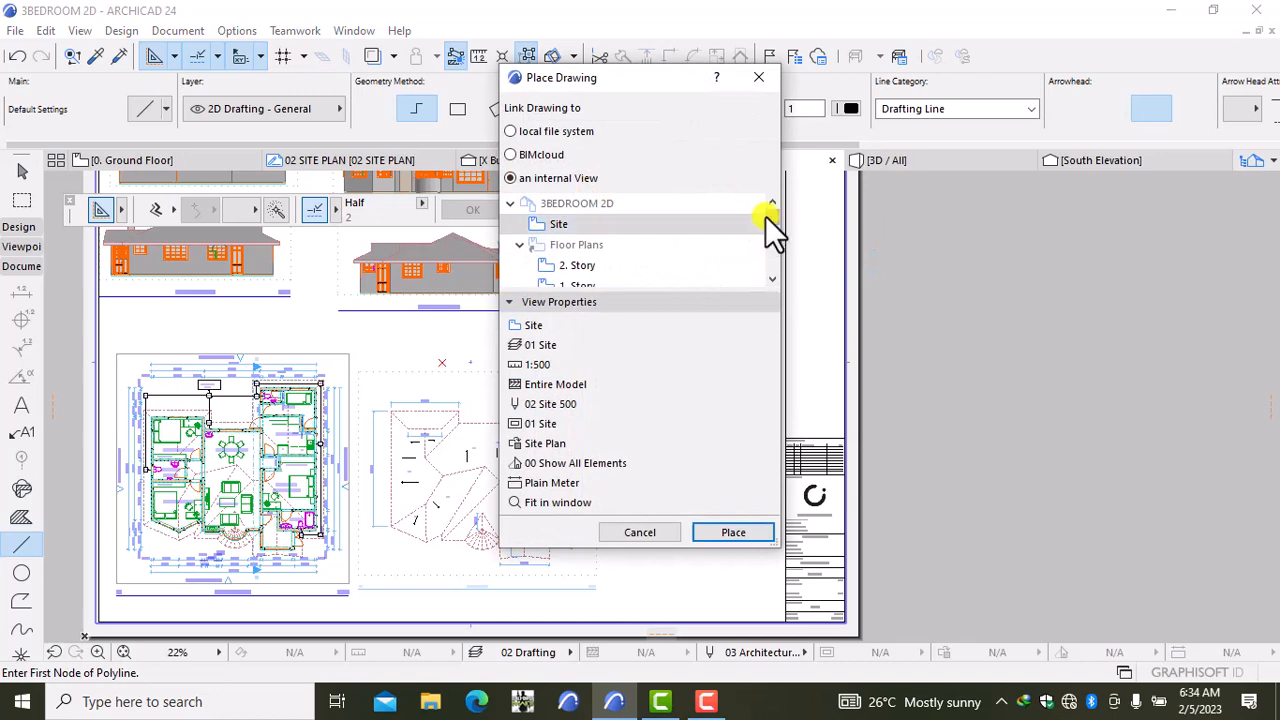
pyautogui.moveTo(768, 229)
pyautogui.mouseDown()
pyautogui.moveTo(770, 268)
pyautogui.moveTo(758, 273)
pyautogui.mouseUp()
pyautogui.click(620, 265)
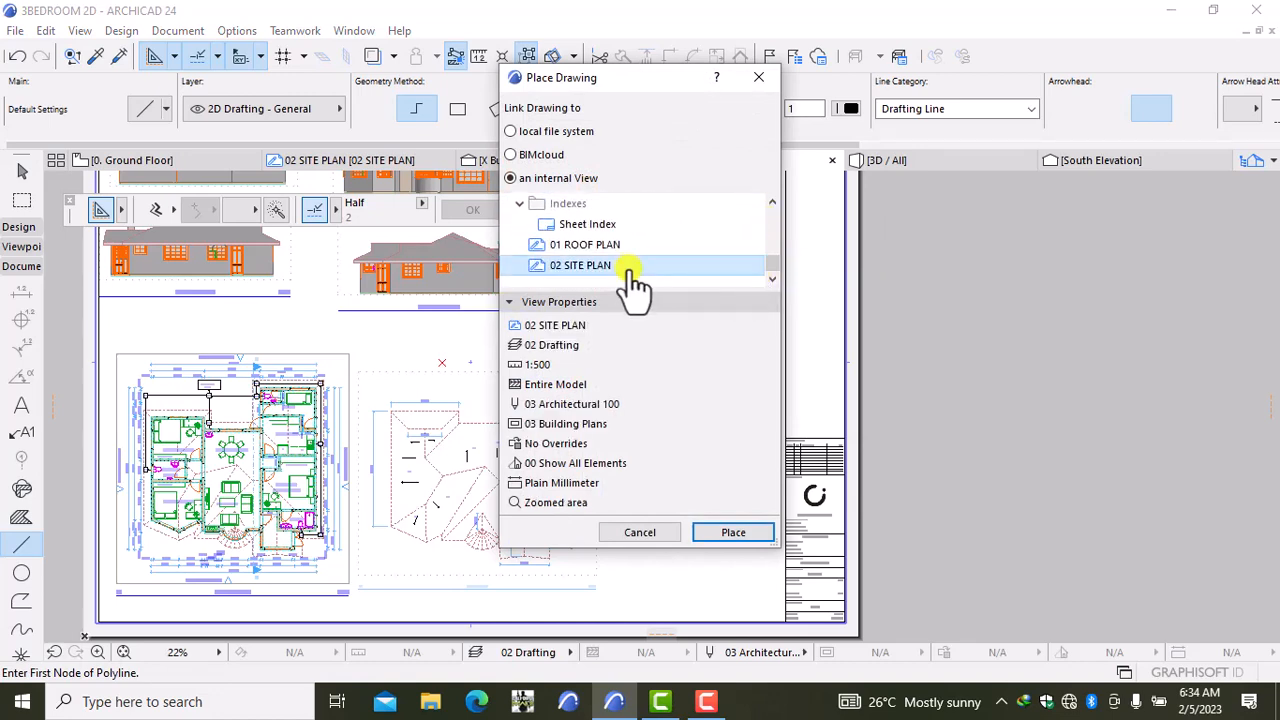
pyautogui.click(739, 532)
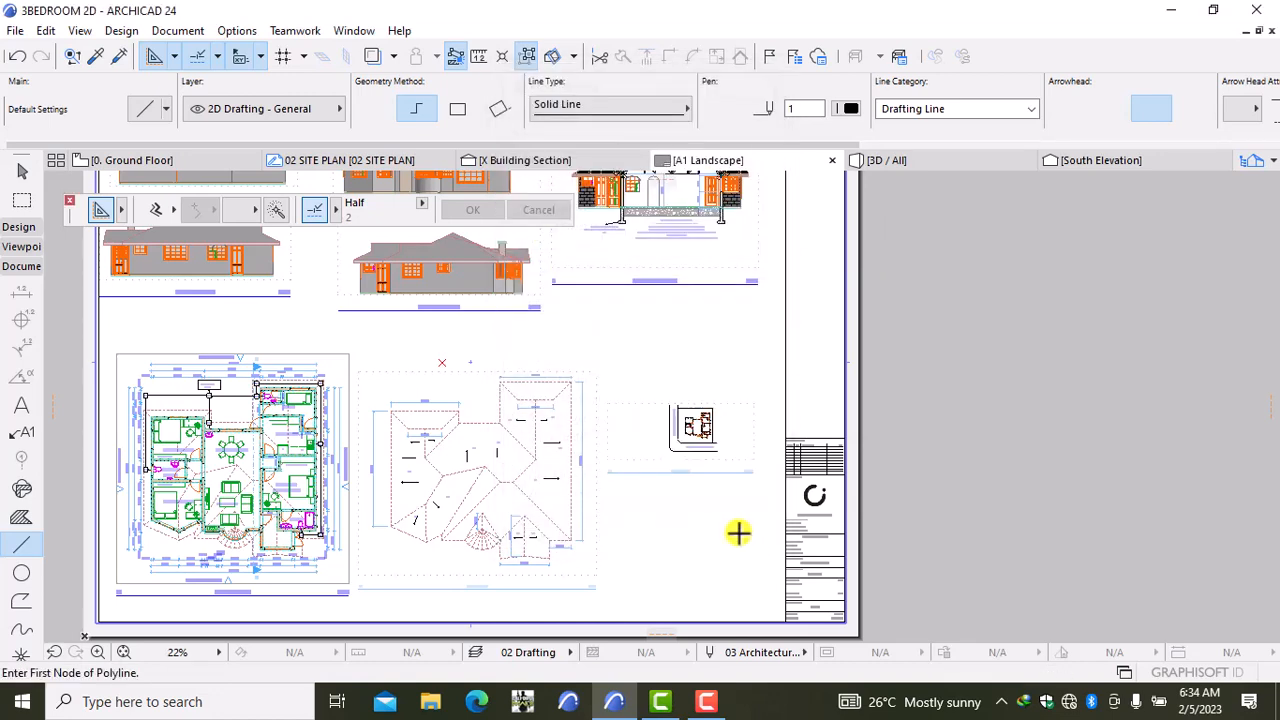
pyautogui.scroll(3, 680, 472)
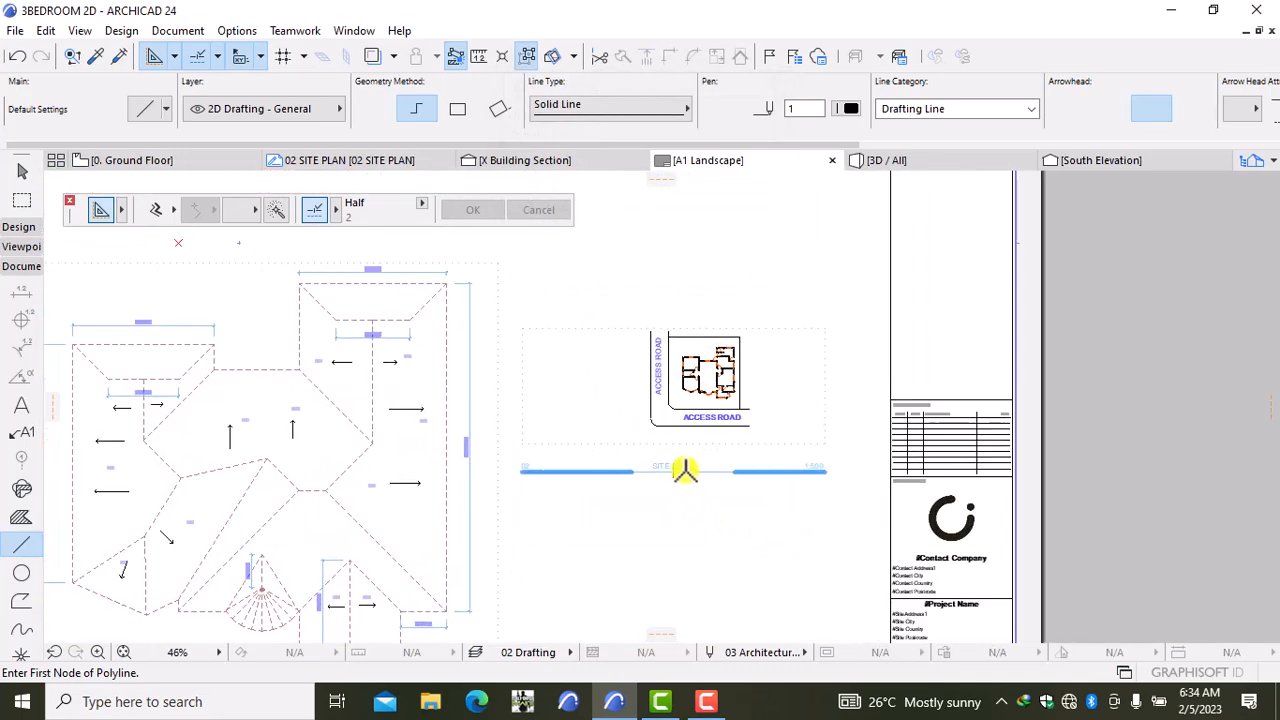
# Step: Enlarge the site plan drawing's frame and show its size and scale settings
pyautogui.press('shift')
pyautogui.keyDown('shift'); pyautogui.click(668, 452); pyautogui.keyUp('shift')
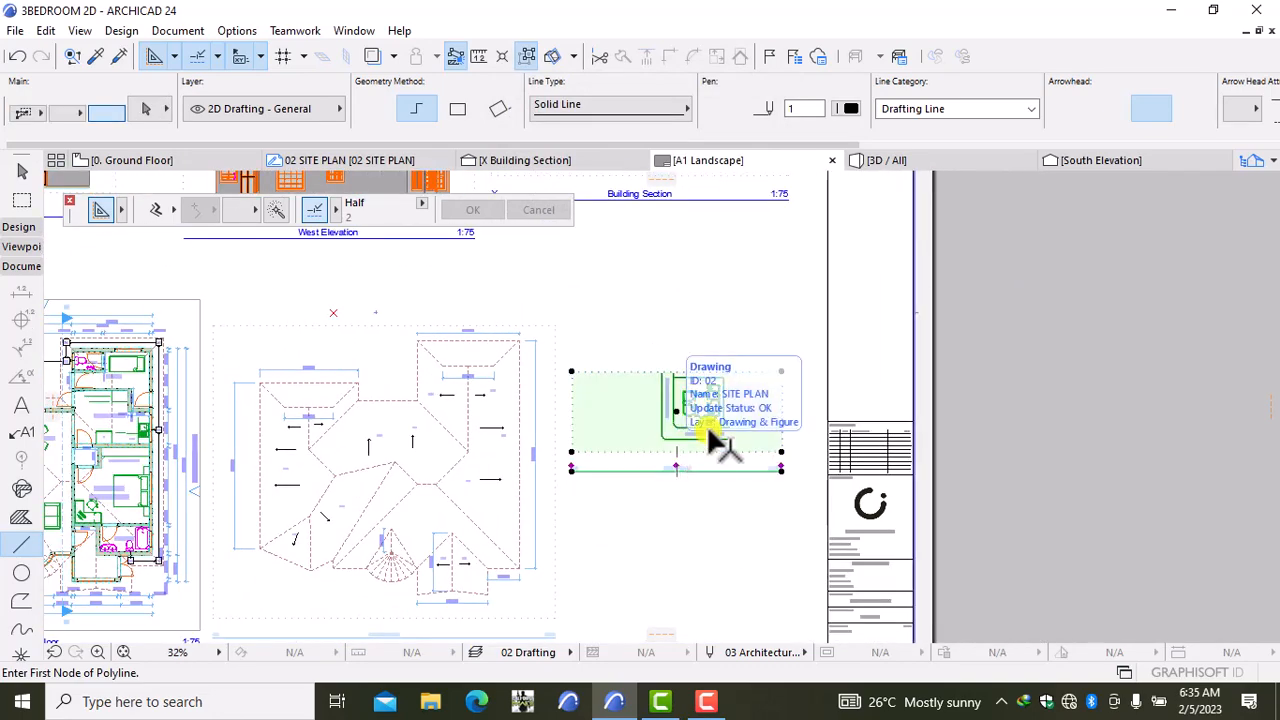
pyautogui.click(781, 371)
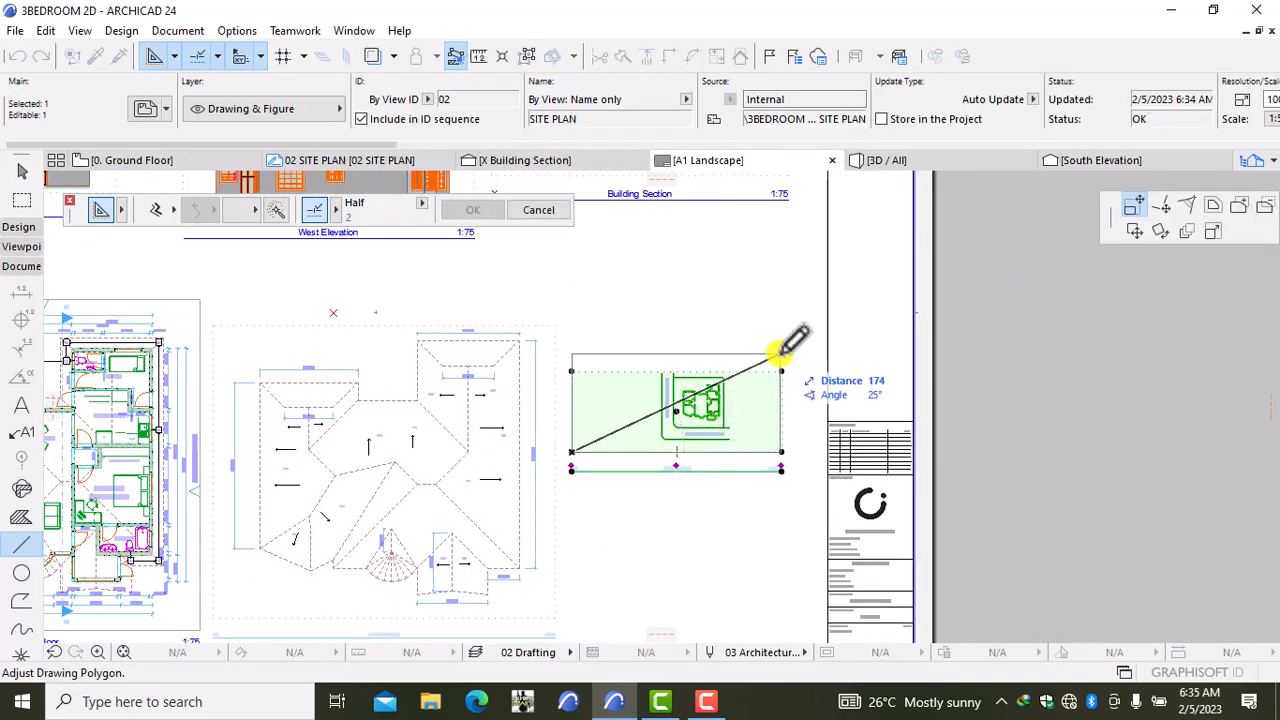
pyautogui.click(793, 351)
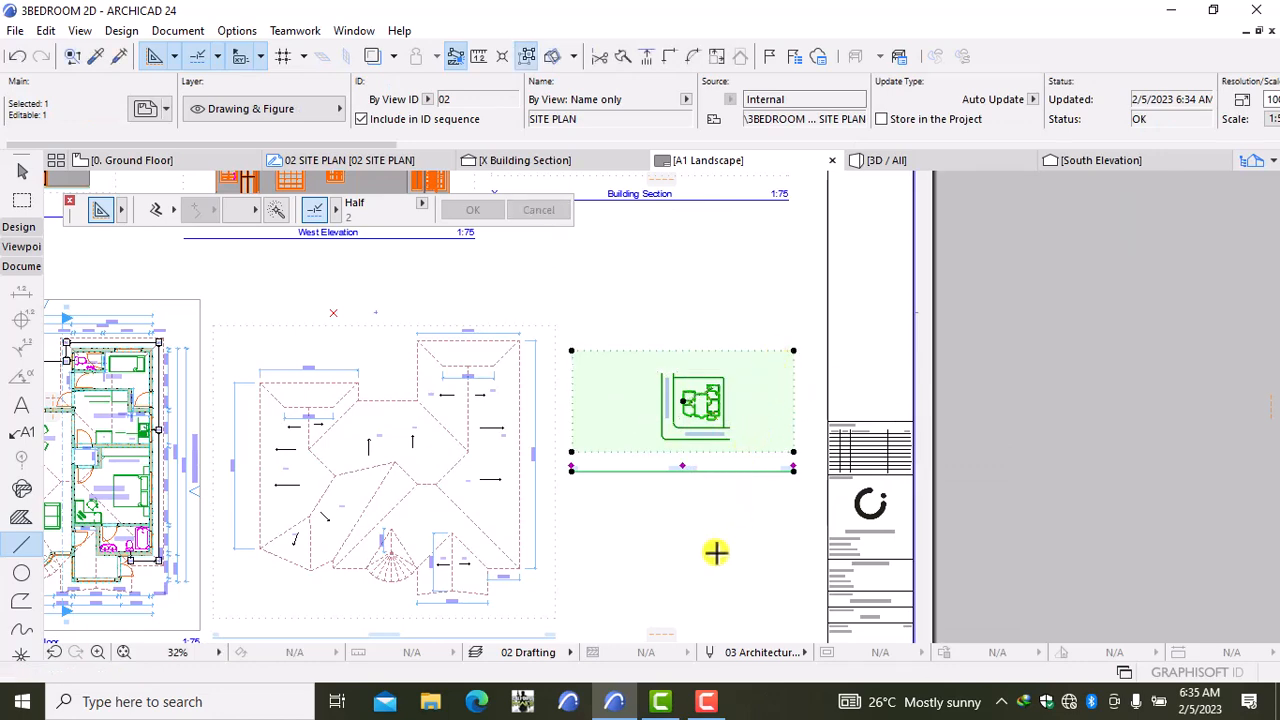
pyautogui.hotkey('ctrl', 't')
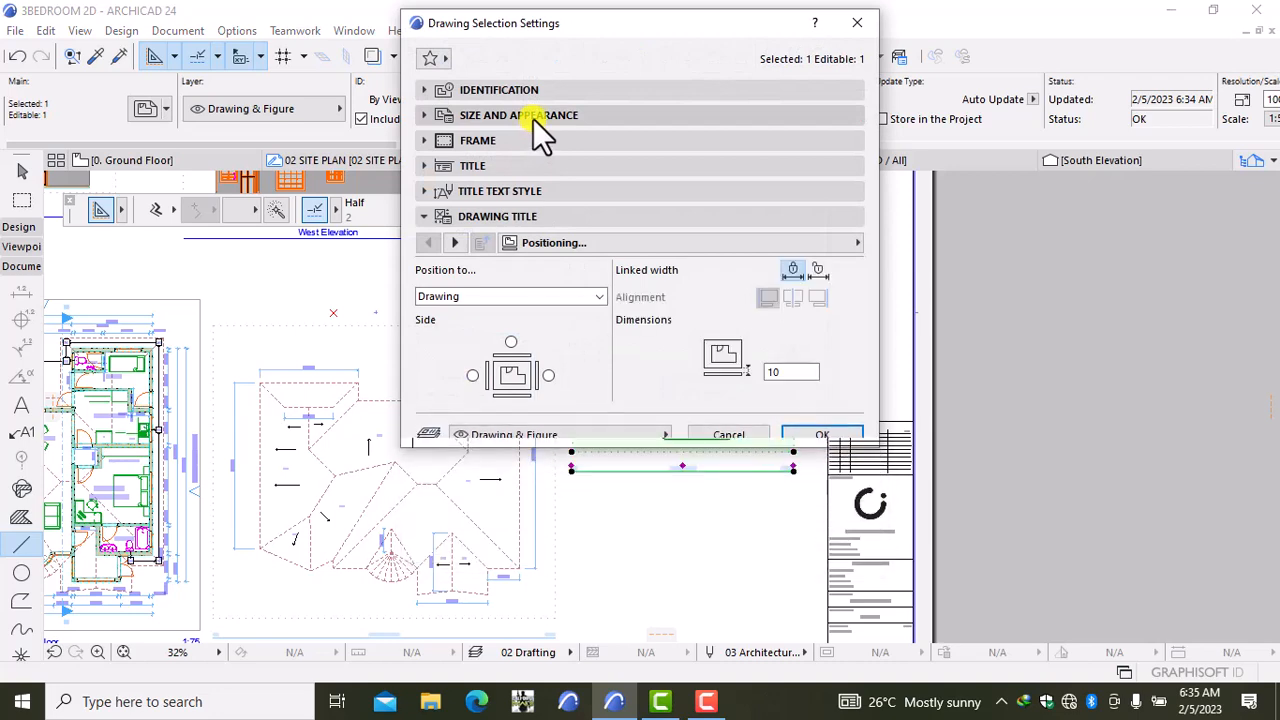
pyautogui.click(533, 118)
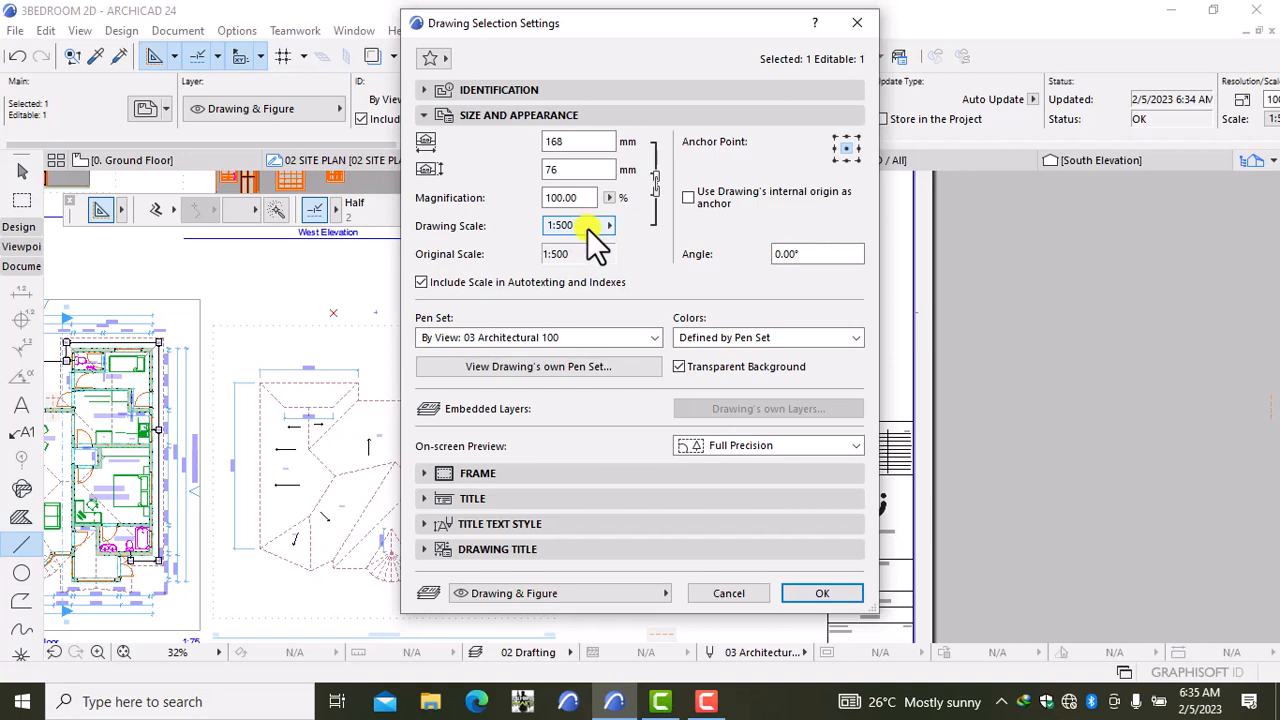
# Step: Change the site plan drawing's scale to 1:200
pyautogui.click(588, 228)
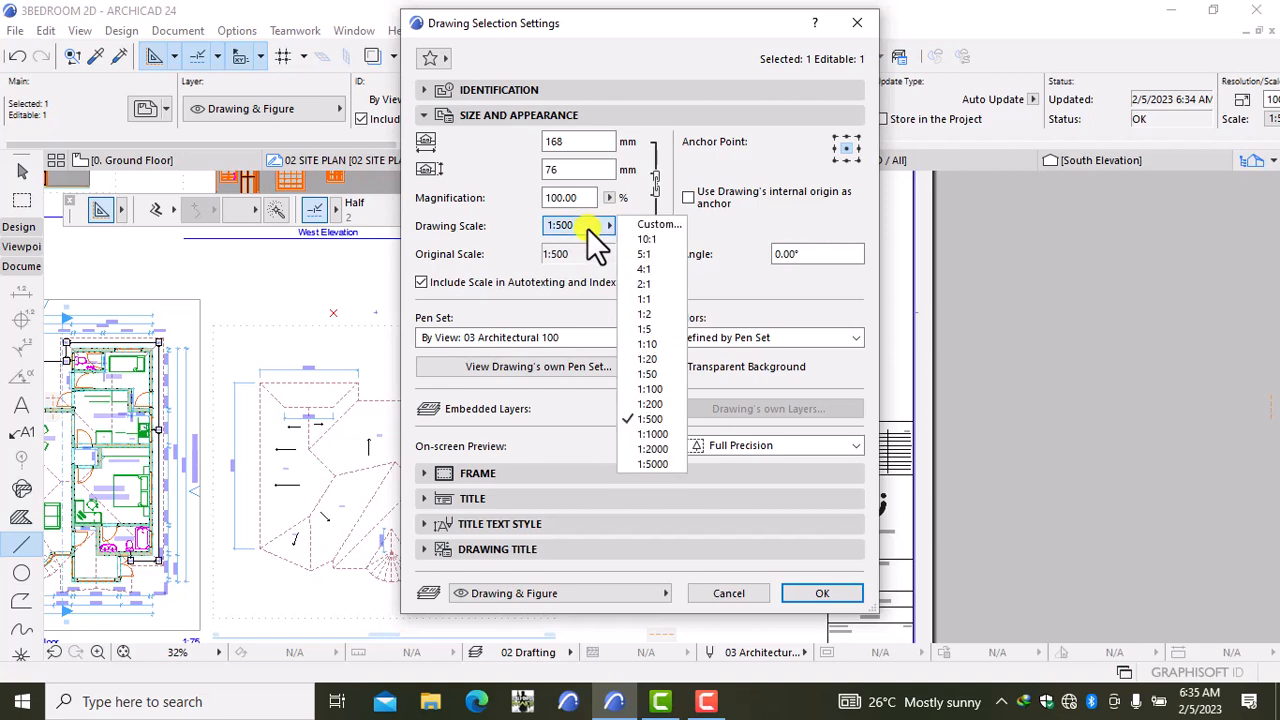
pyautogui.click(652, 403)
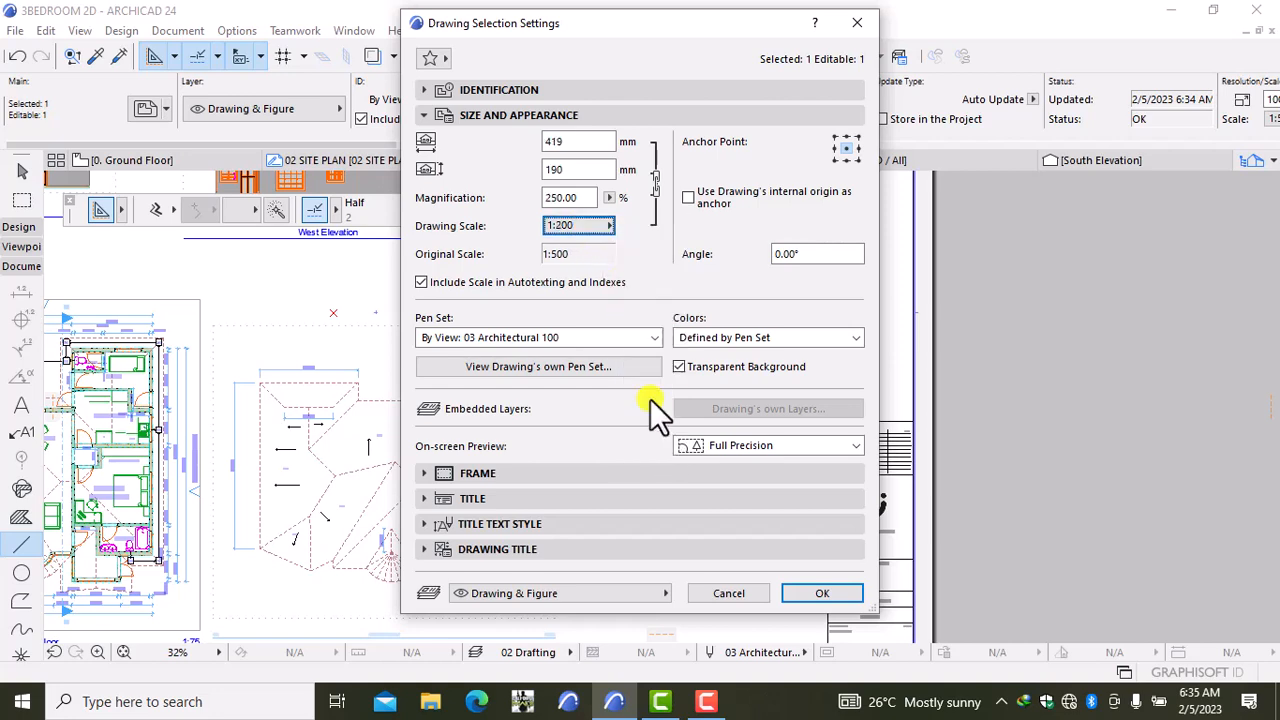
pyautogui.click(815, 593)
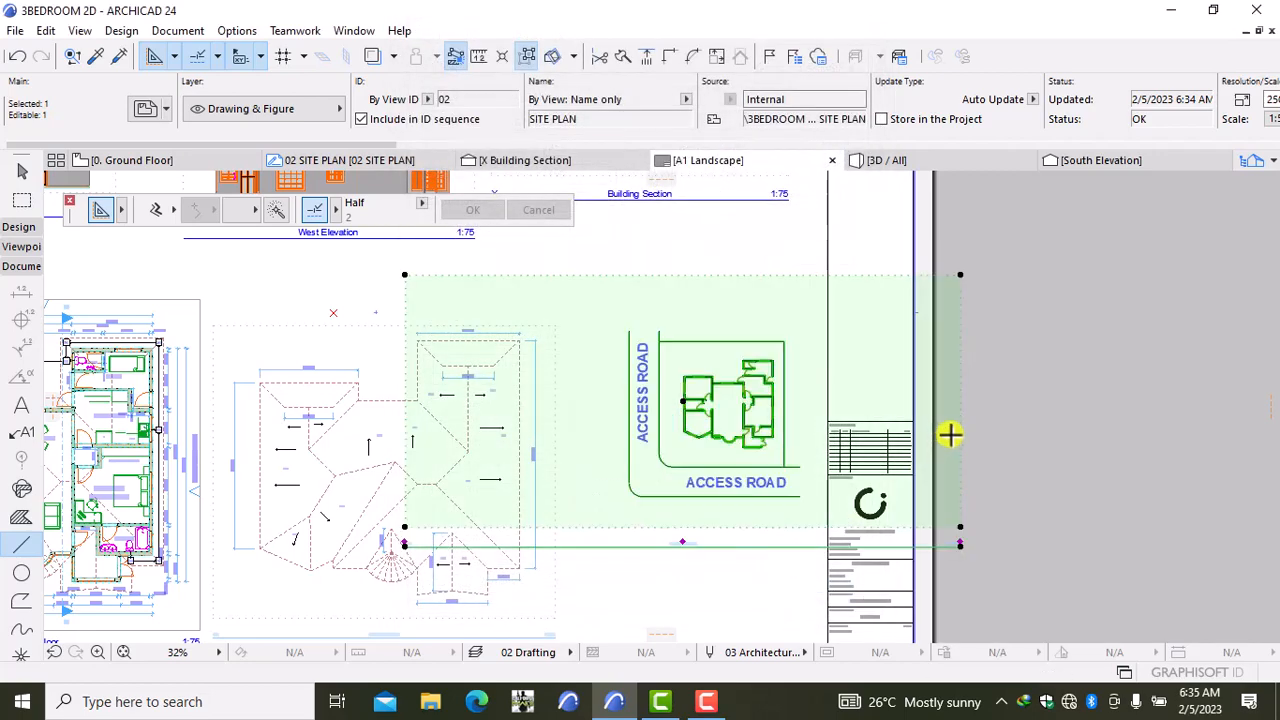
# Step: Crop the site plan boundary inward to frame the house and access roads
pyautogui.scroll(-4, 790, 418)
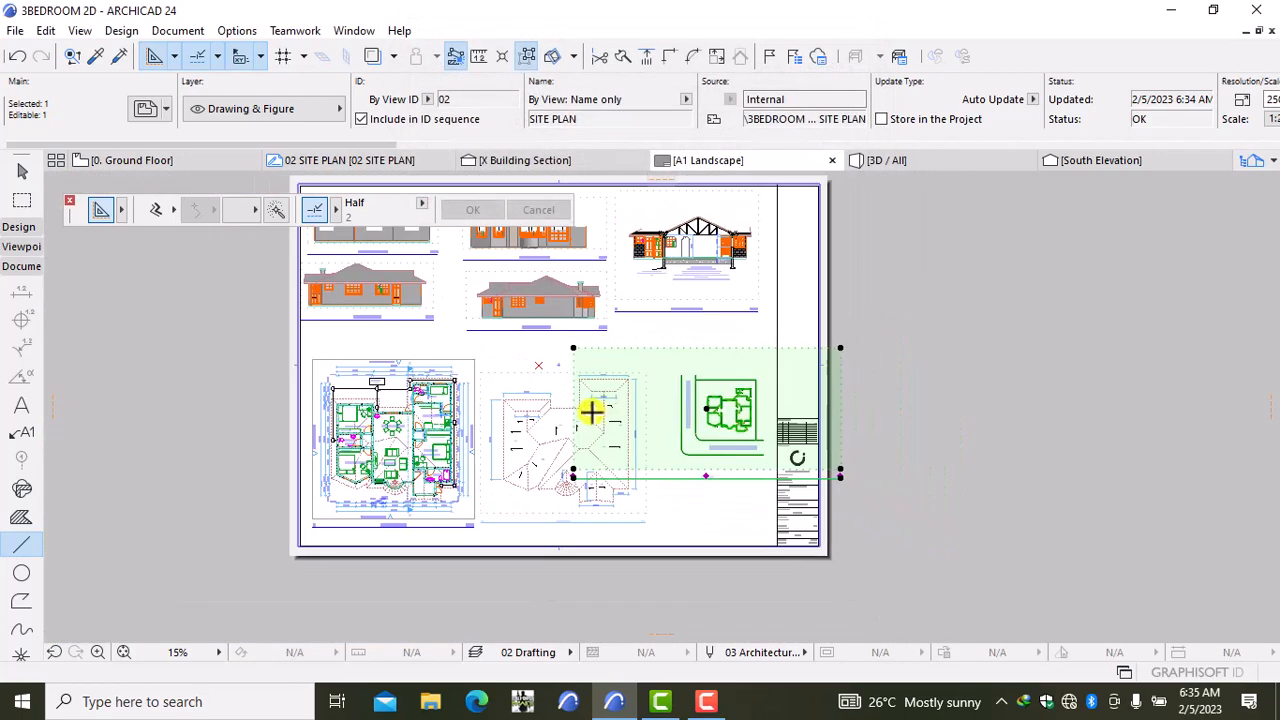
pyautogui.click(574, 349)
pyautogui.click(645, 372)
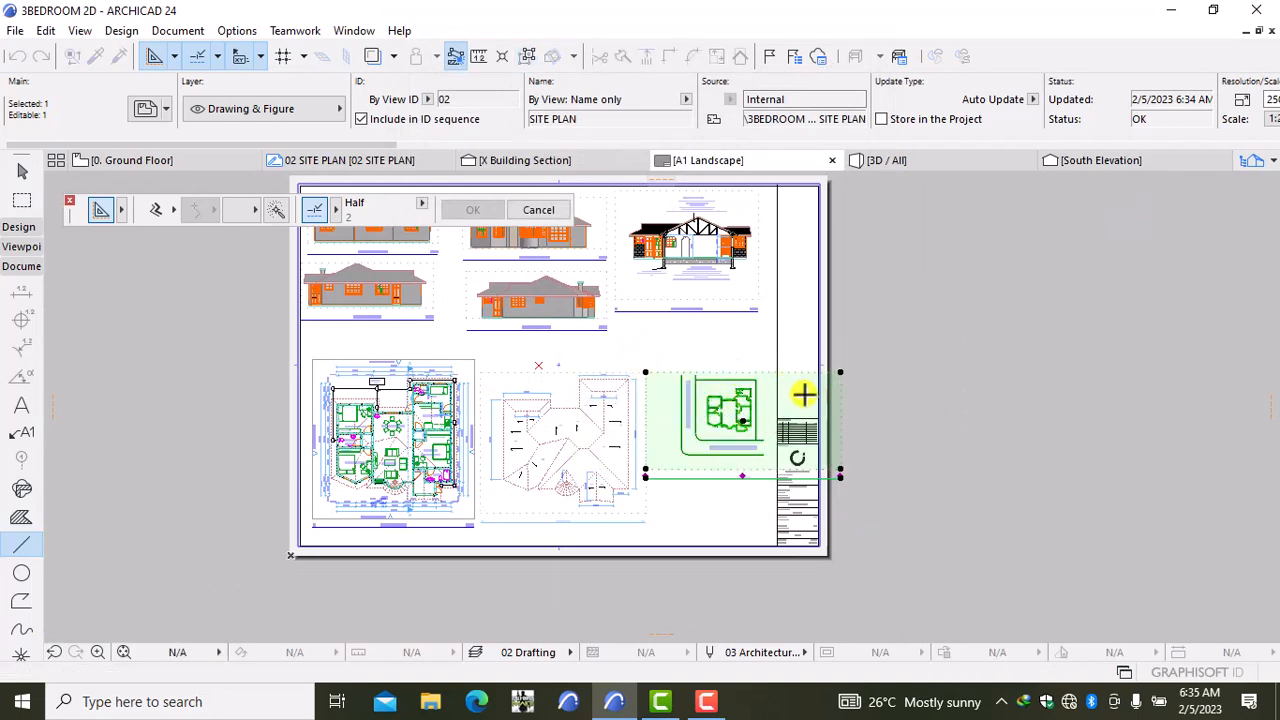
pyautogui.click(840, 372)
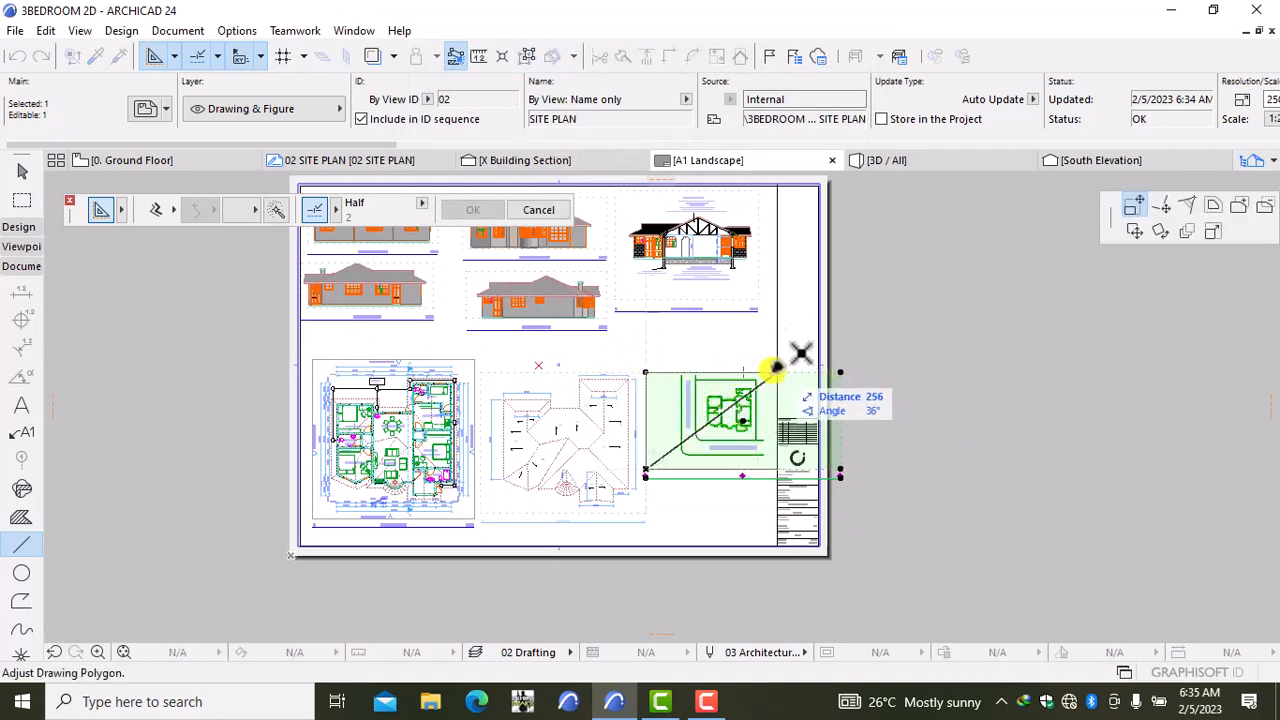
pyautogui.click(765, 372)
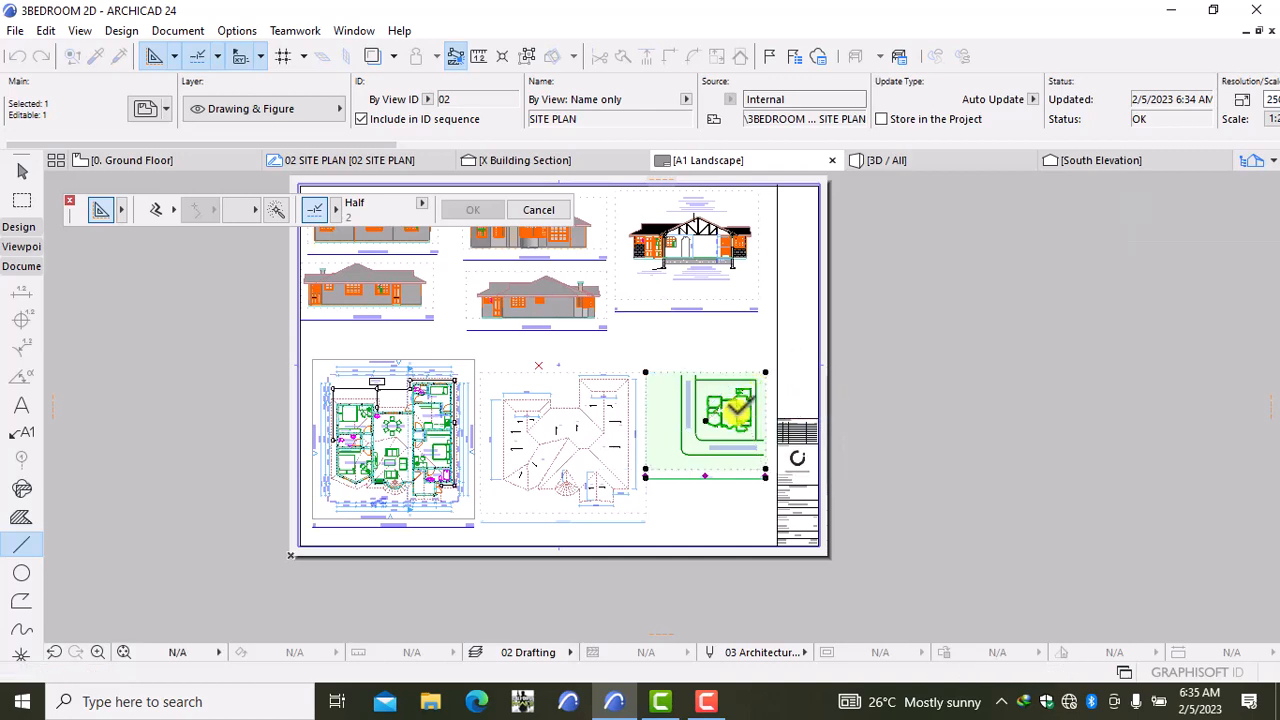
pyautogui.scroll(4, 736, 406)
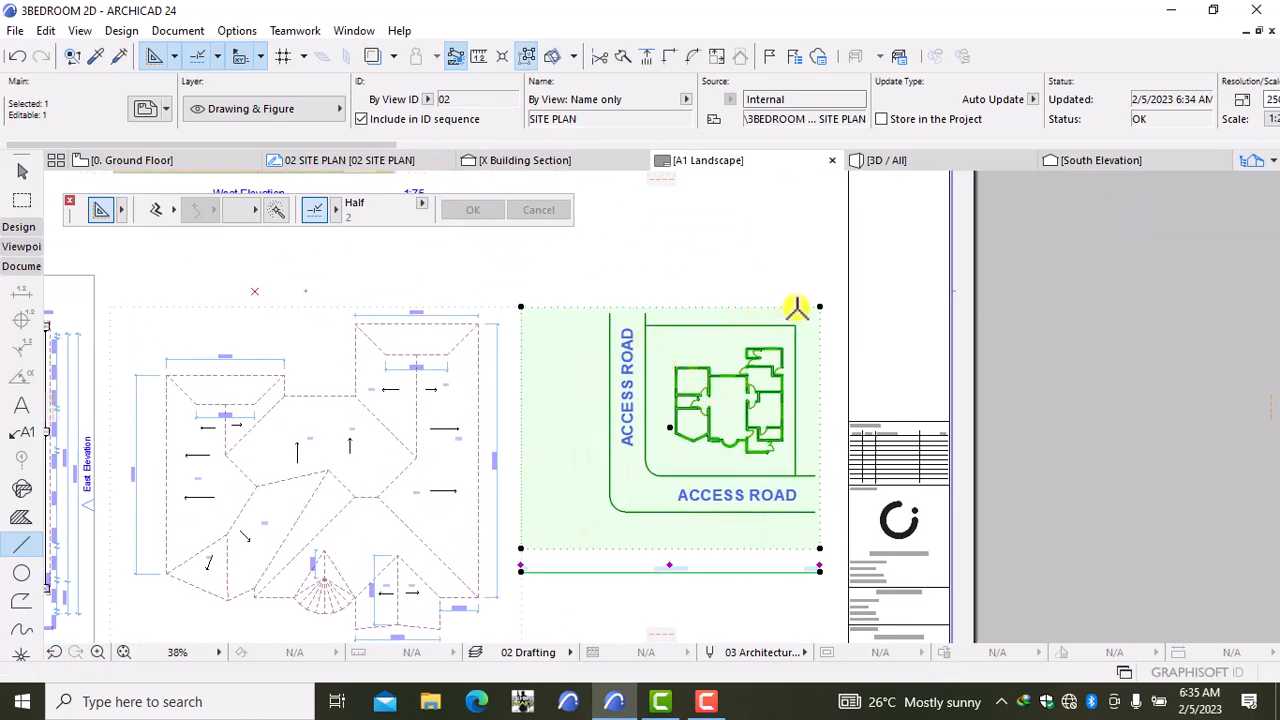
pyautogui.click(820, 305)
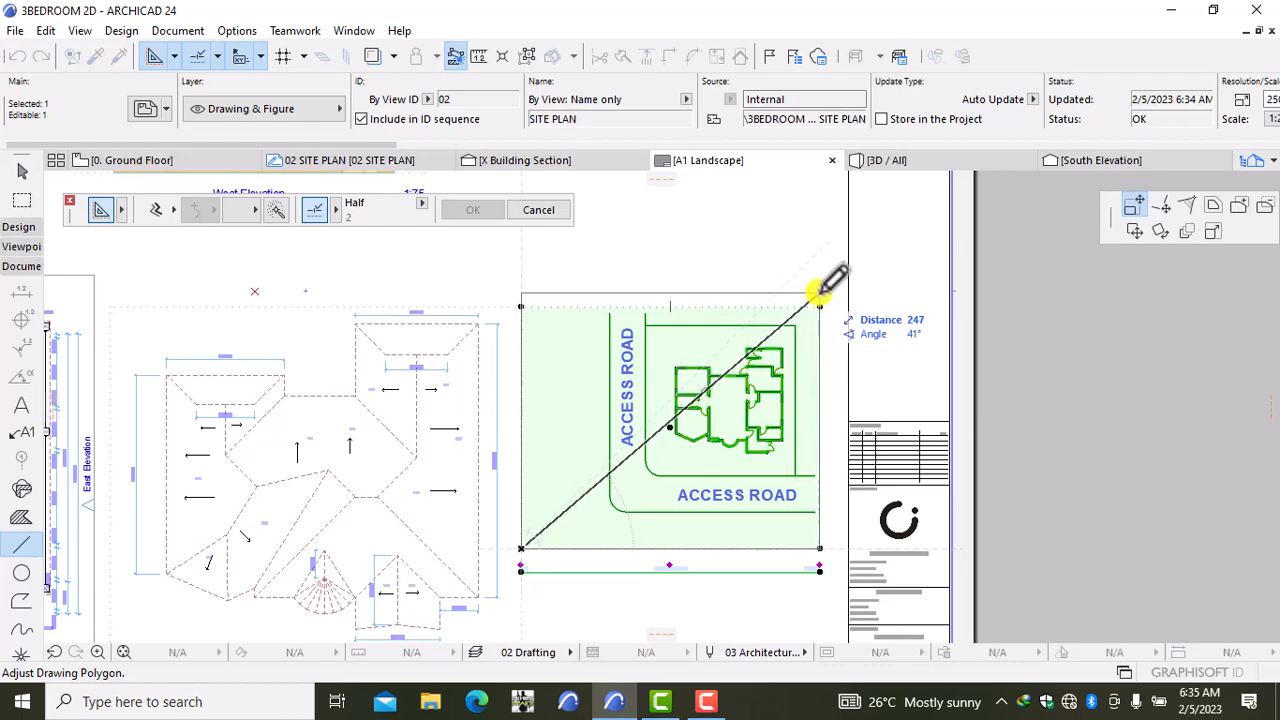
pyautogui.click(822, 288)
pyautogui.scroll(-3, 788, 348)
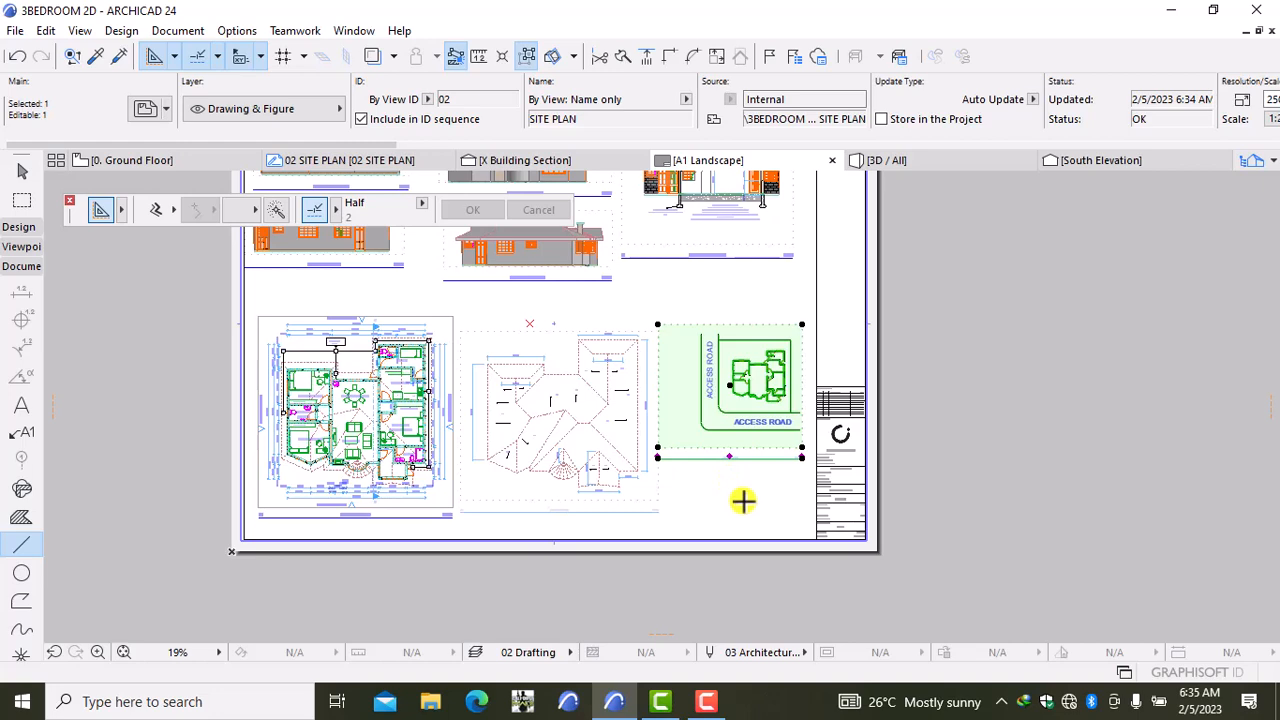
pyautogui.scroll(2, 752, 506)
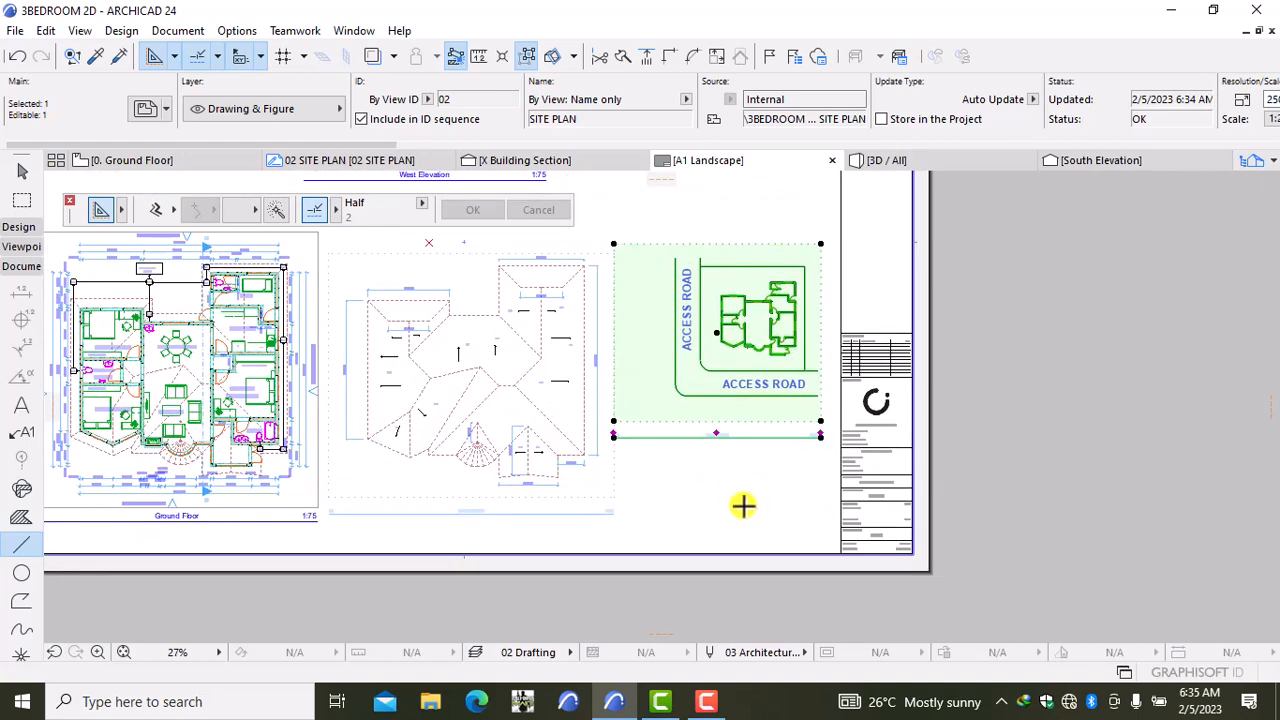
# Step: Move the site plan drawing lower on the sheet
pyautogui.hotkey('ctrl', 'd')
pyautogui.click(745, 507)
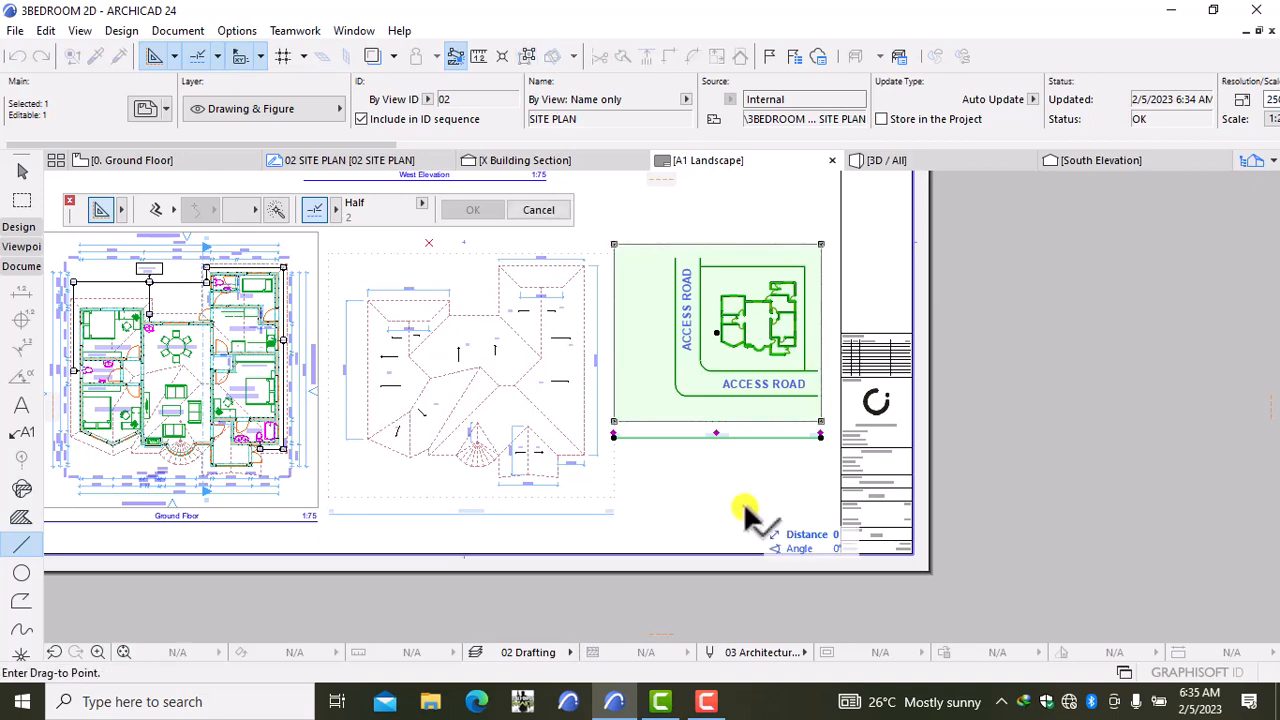
pyautogui.click(745, 590)
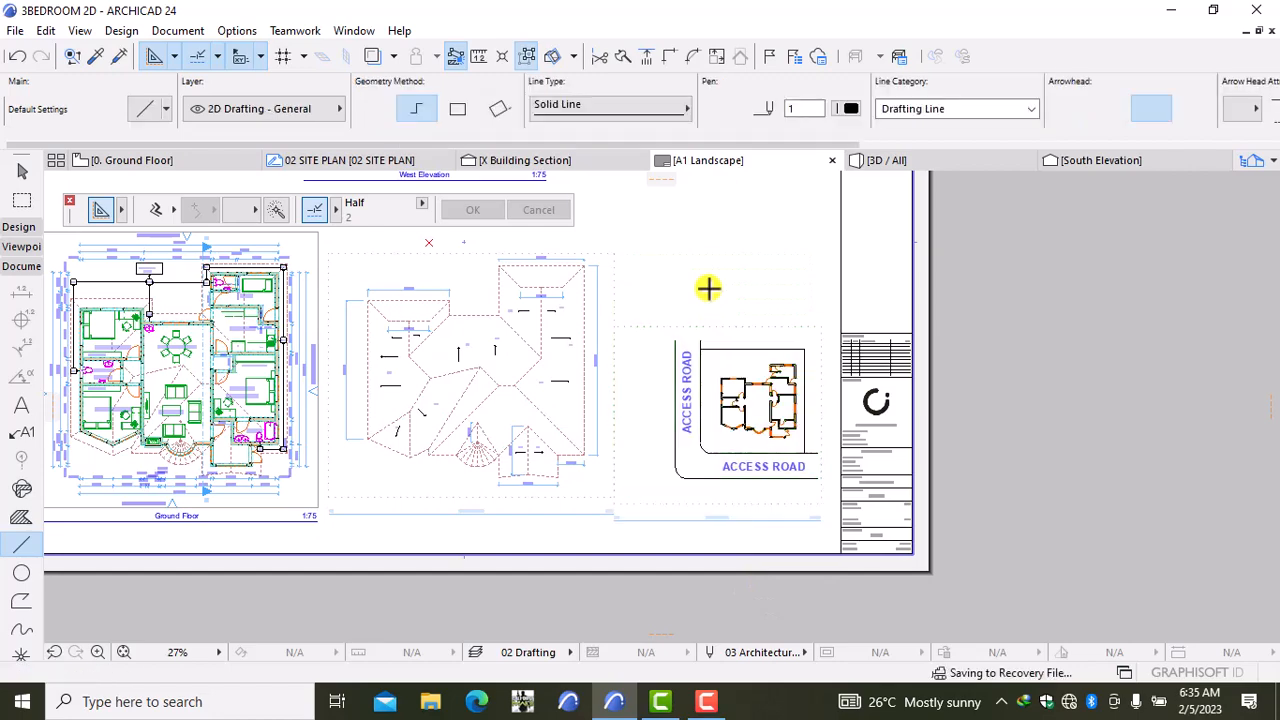
# Step: Pull the site plan's left boundary edge inward to crop it tighter
pyautogui.scroll(-3, 708, 289)
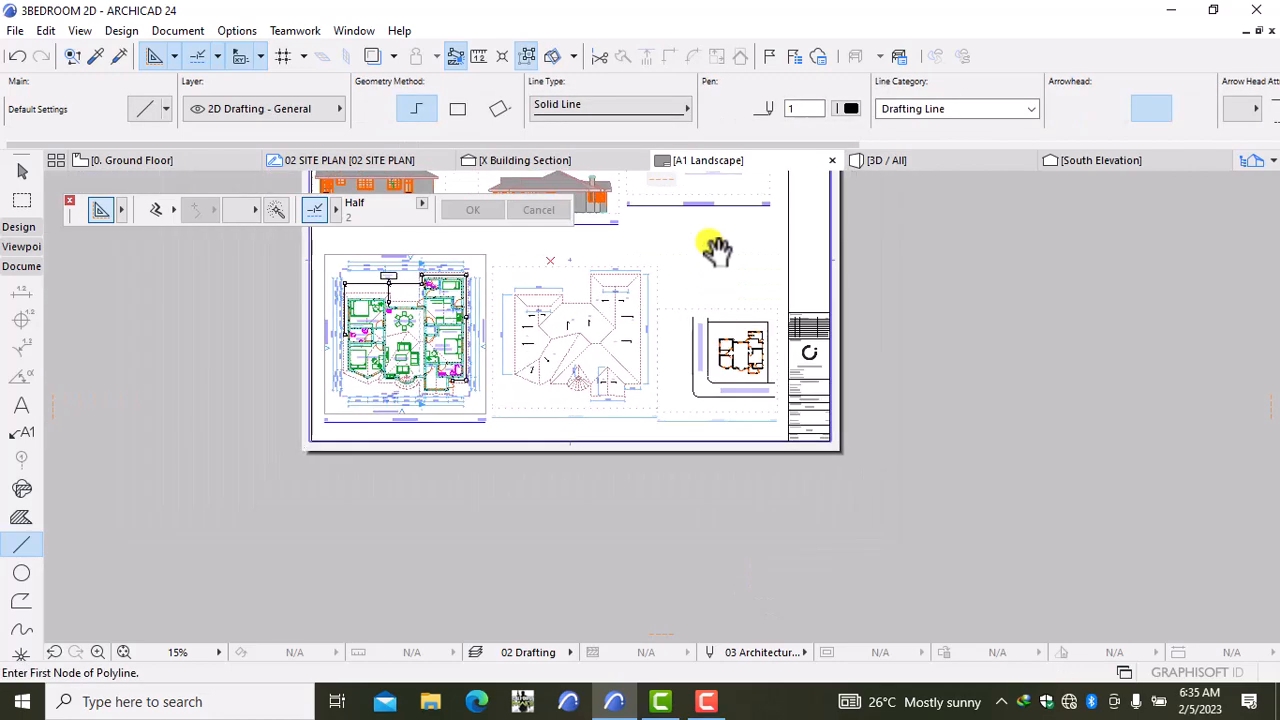
pyautogui.moveTo(716, 250); pyautogui.dragTo(717, 346, button='middle')
pyautogui.scroll(1, 680, 327)
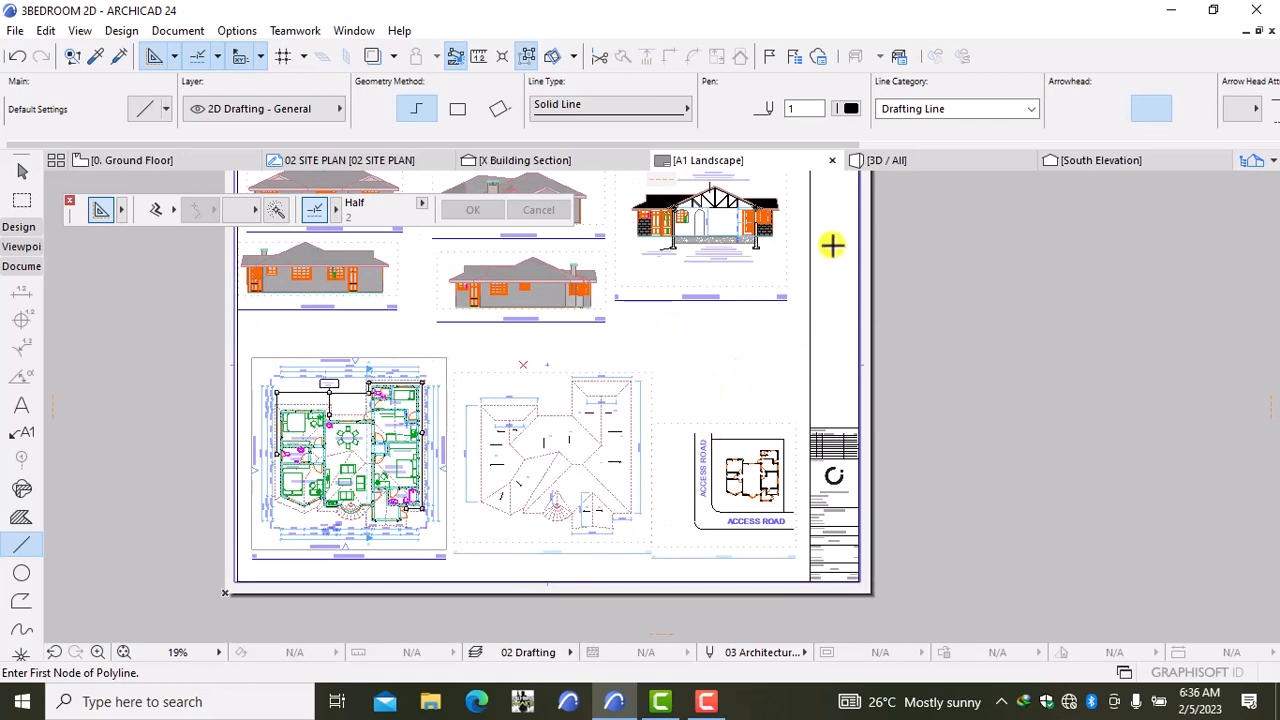
pyautogui.keyDown('shift'); pyautogui.click(588, 455); pyautogui.keyUp('shift')
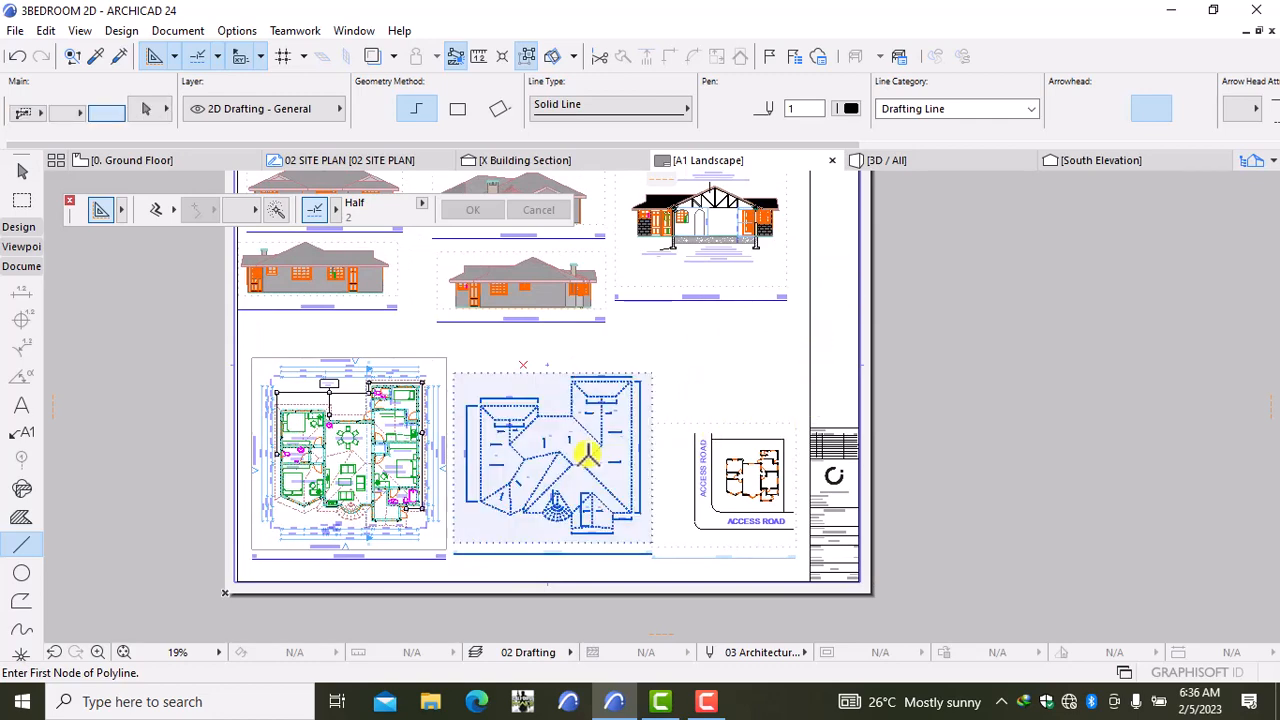
pyautogui.press('Escape')
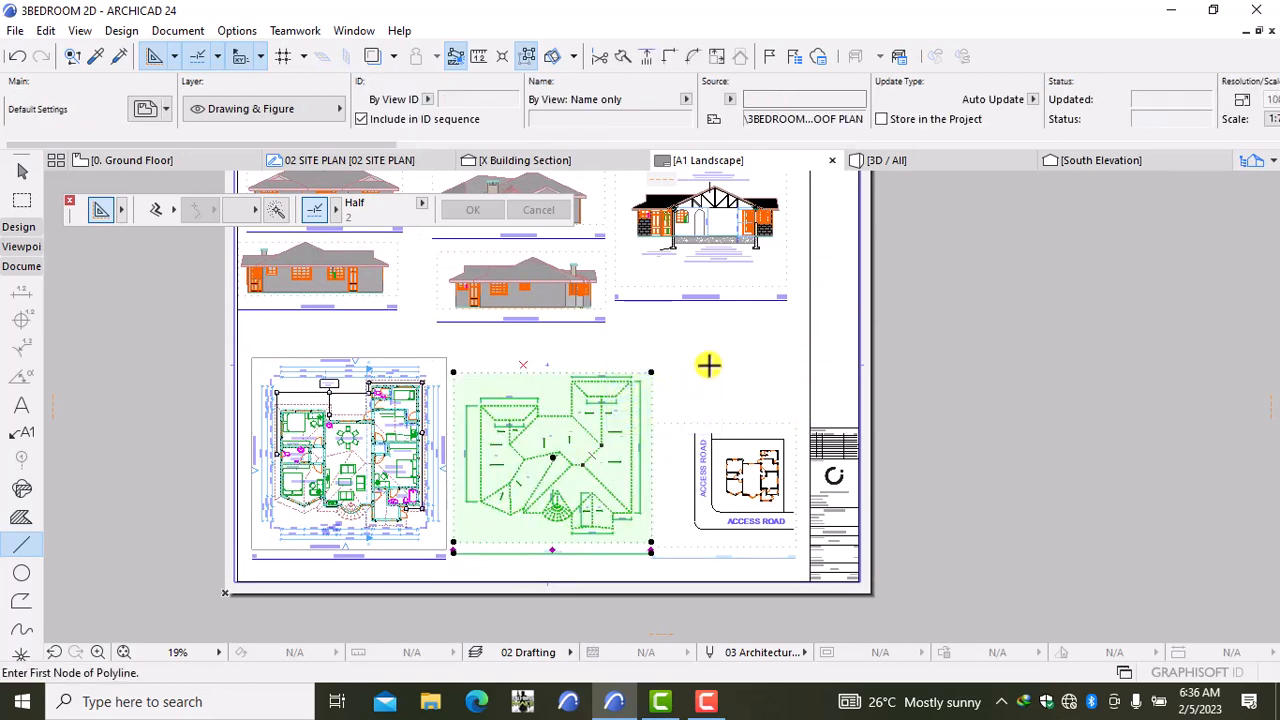
pyautogui.keyDown('shift'); pyautogui.click(716, 449); pyautogui.keyUp('shift')
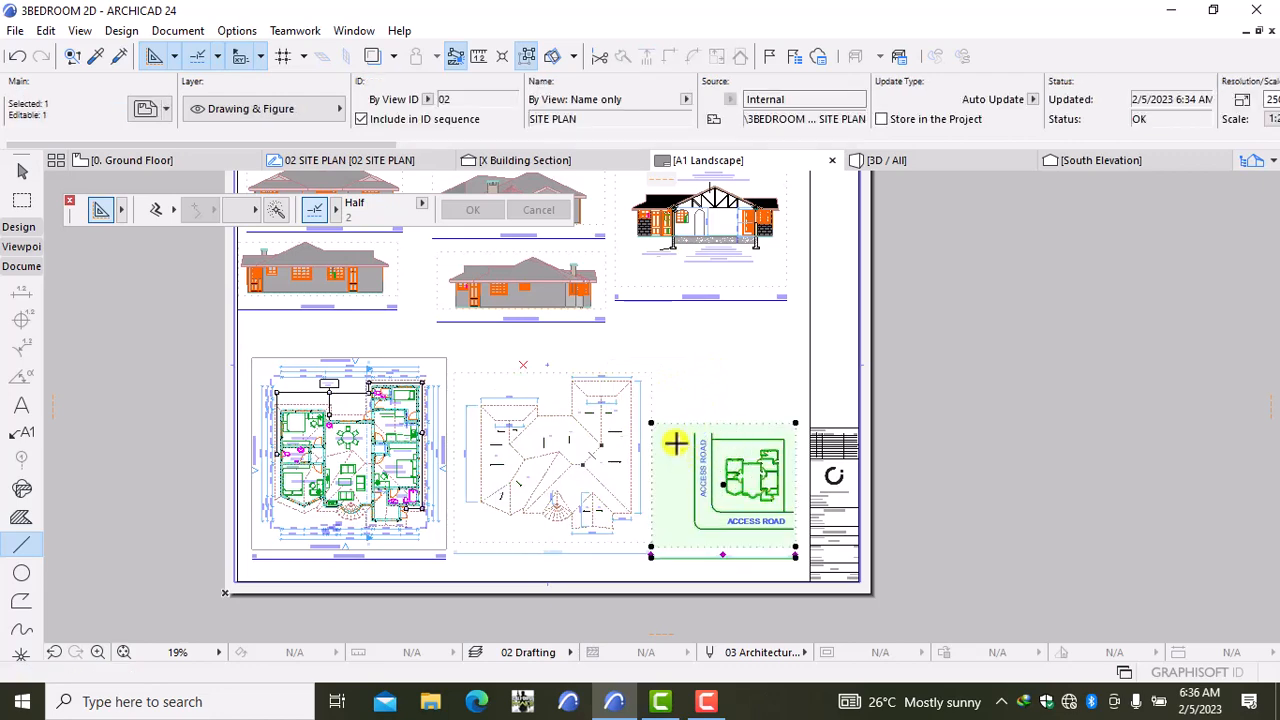
pyautogui.click(652, 418)
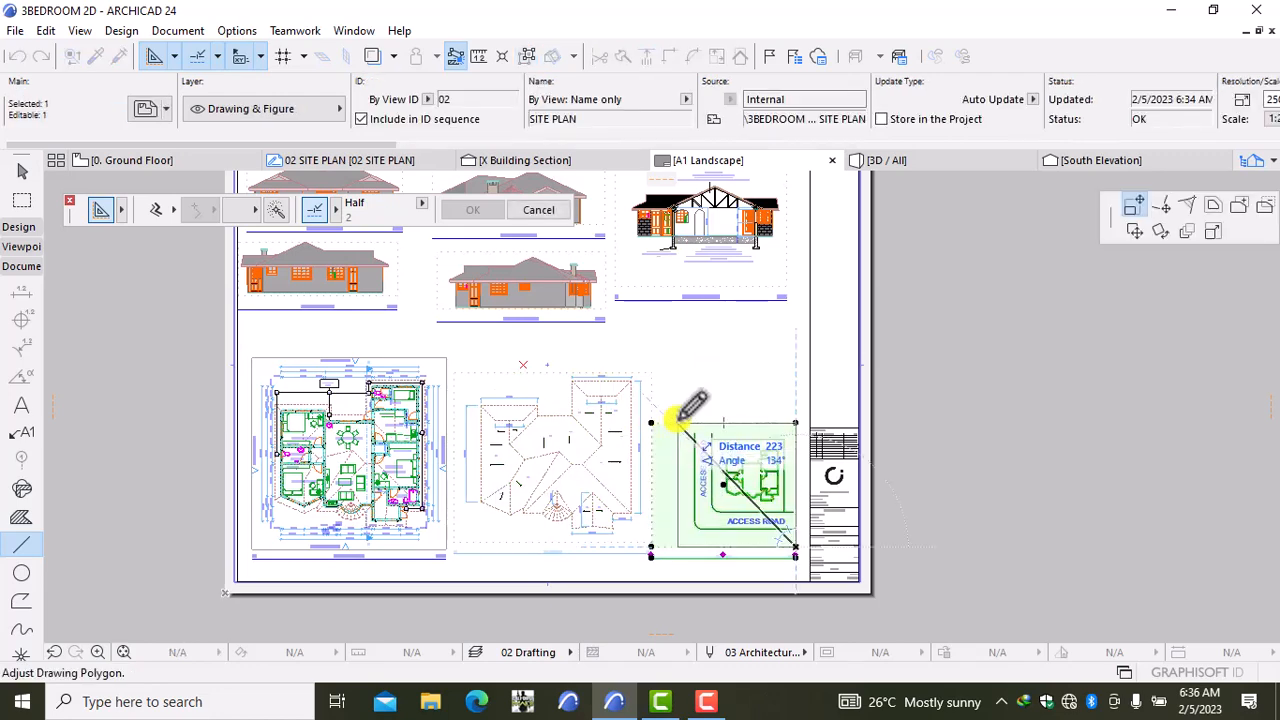
pyautogui.click(679, 420)
pyautogui.press('Escape')
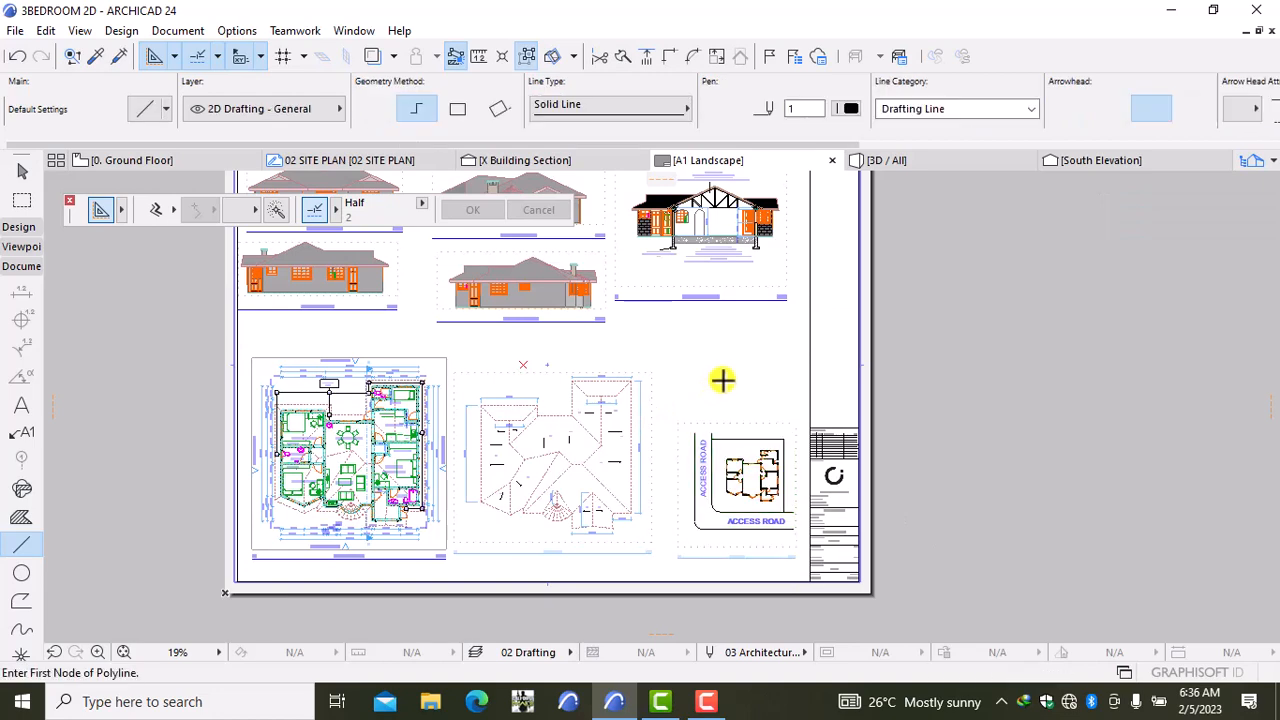
# Step: Nudge the site plan slightly left and down, then select it together with the roof plan
pyautogui.keyDown('shift'); pyautogui.click(698, 452); pyautogui.keyUp('shift')
pyautogui.hotkey('ctrl', 'd')
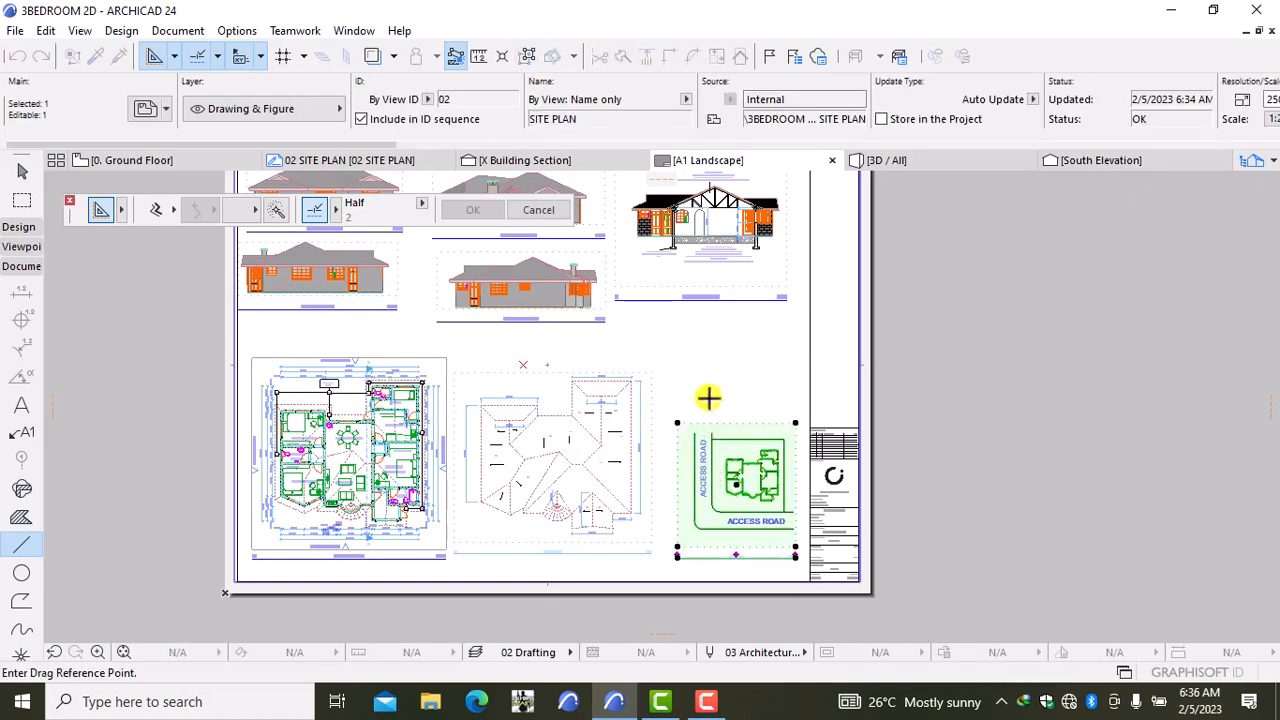
pyautogui.click(690, 375)
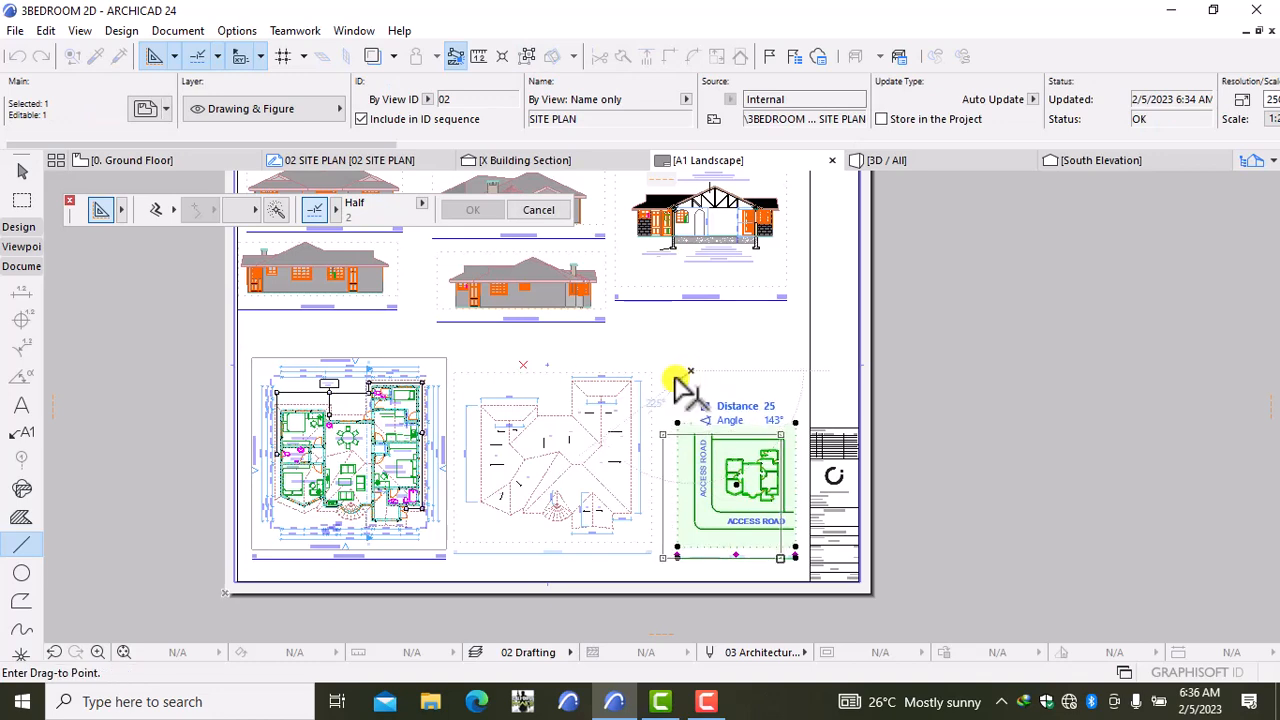
pyautogui.click(677, 381)
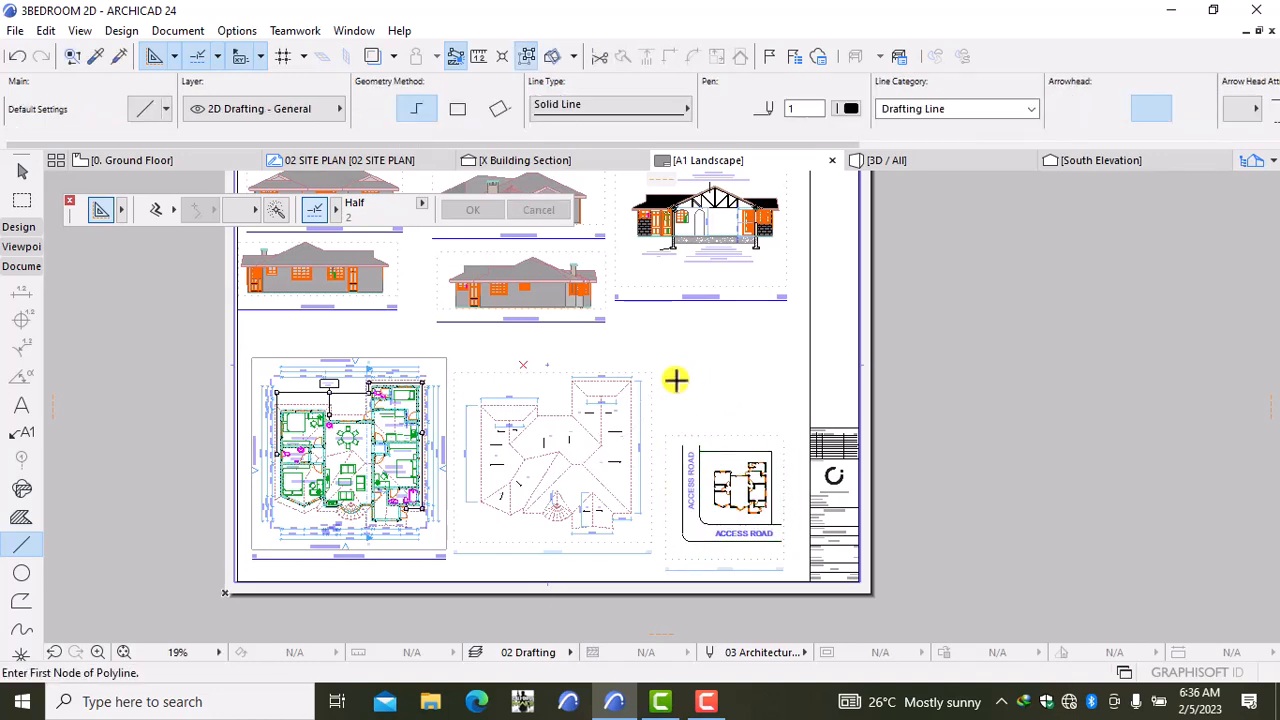
pyautogui.keyDown('shift'); pyautogui.click(590, 478); pyautogui.keyUp('shift')
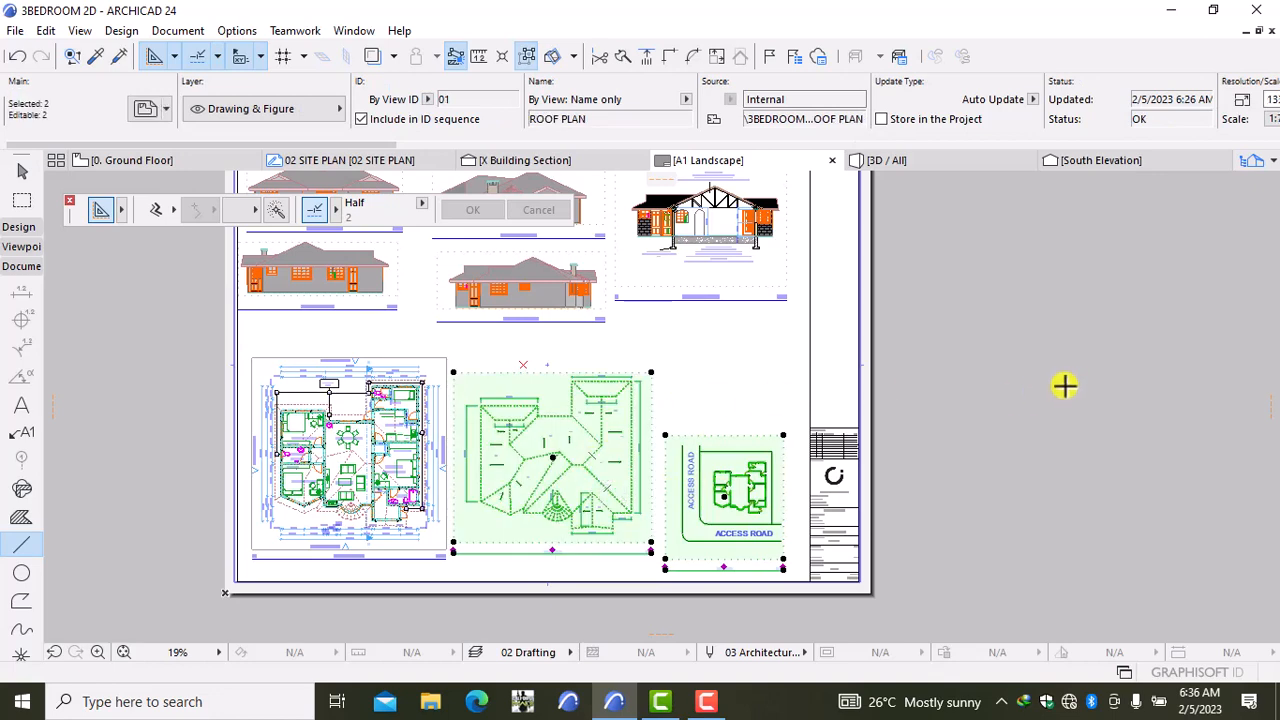
# Step: Set the roof plan and site plan titles to pen 46 with 5 mm text height
pyautogui.hotkey('ctrl', 't')
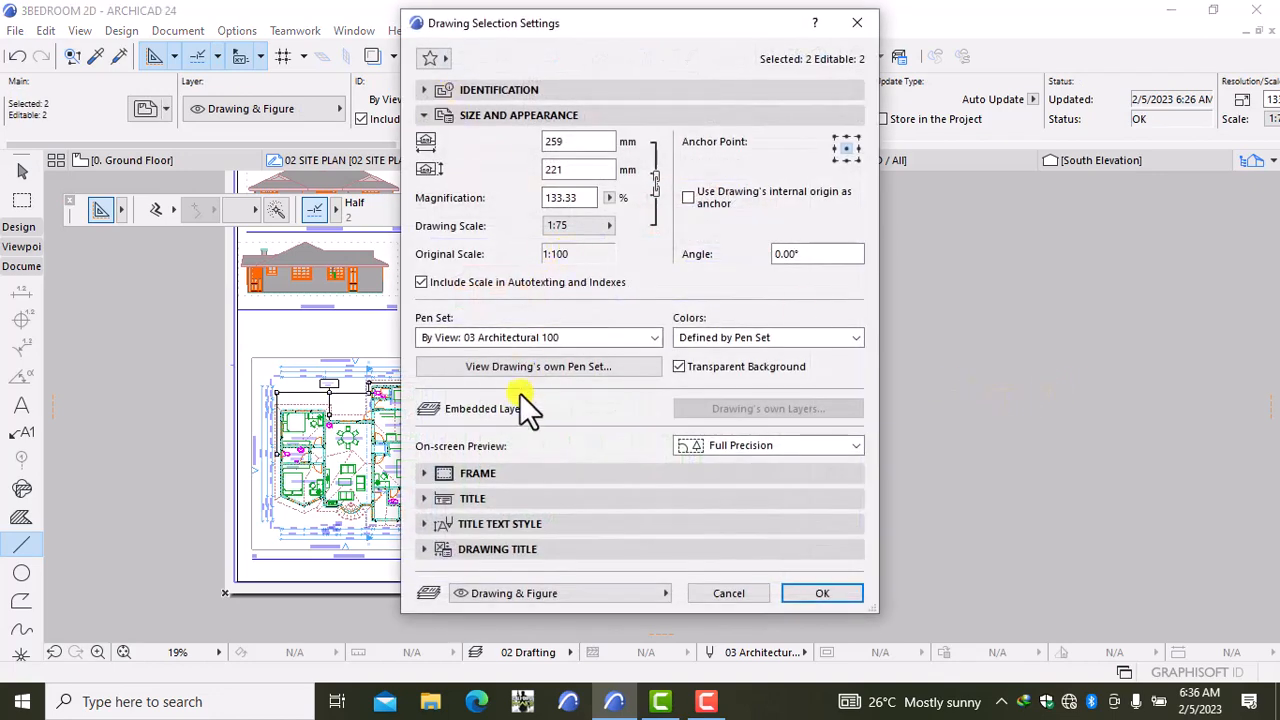
pyautogui.click(489, 500)
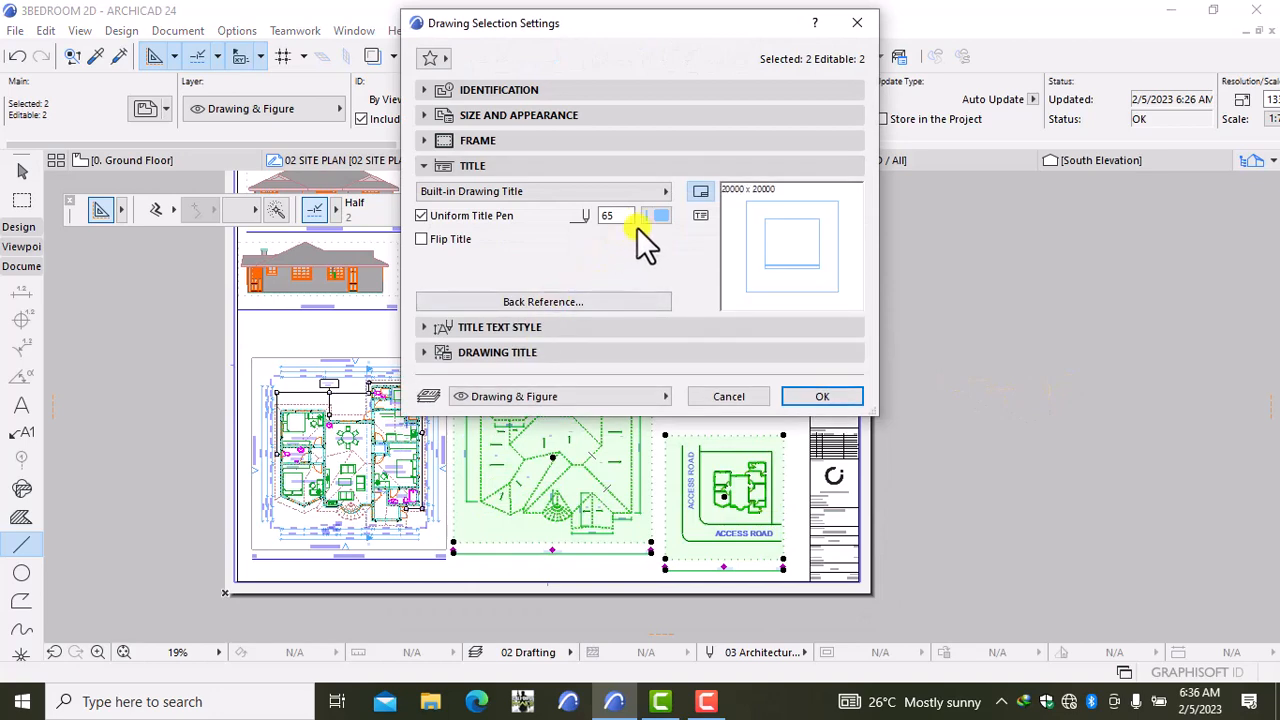
pyautogui.click(655, 216)
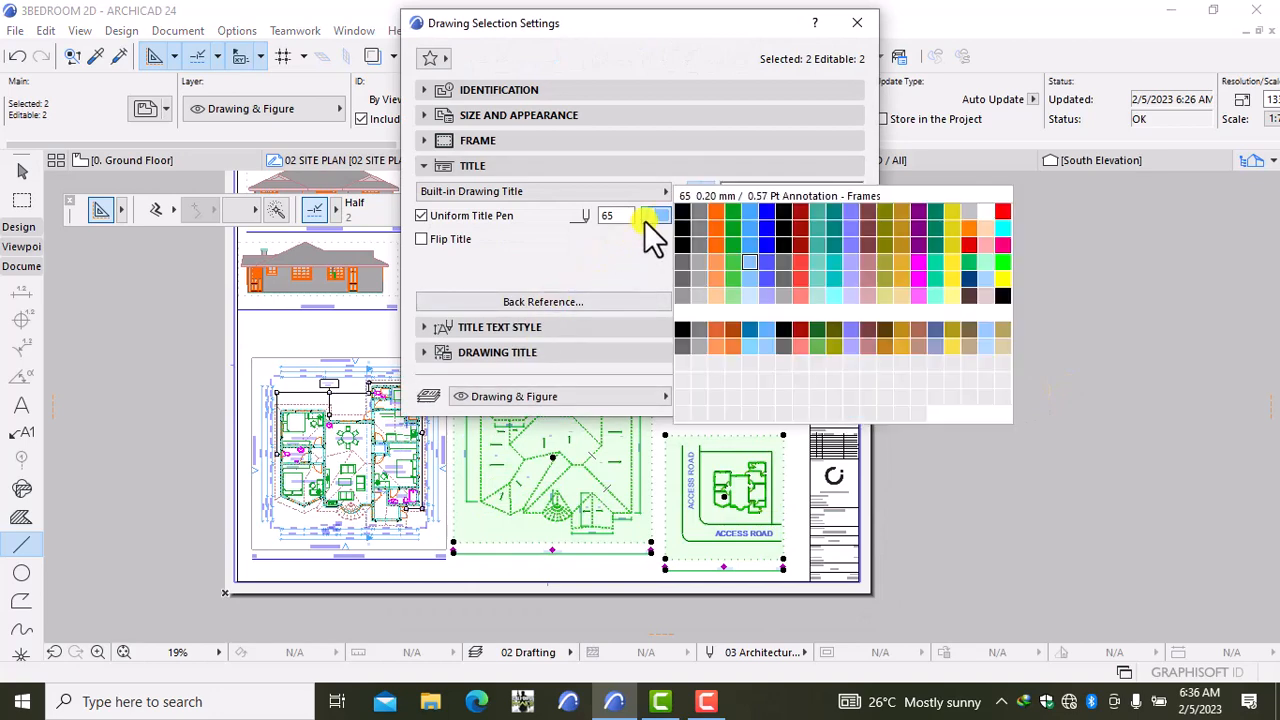
pyautogui.click(767, 240)
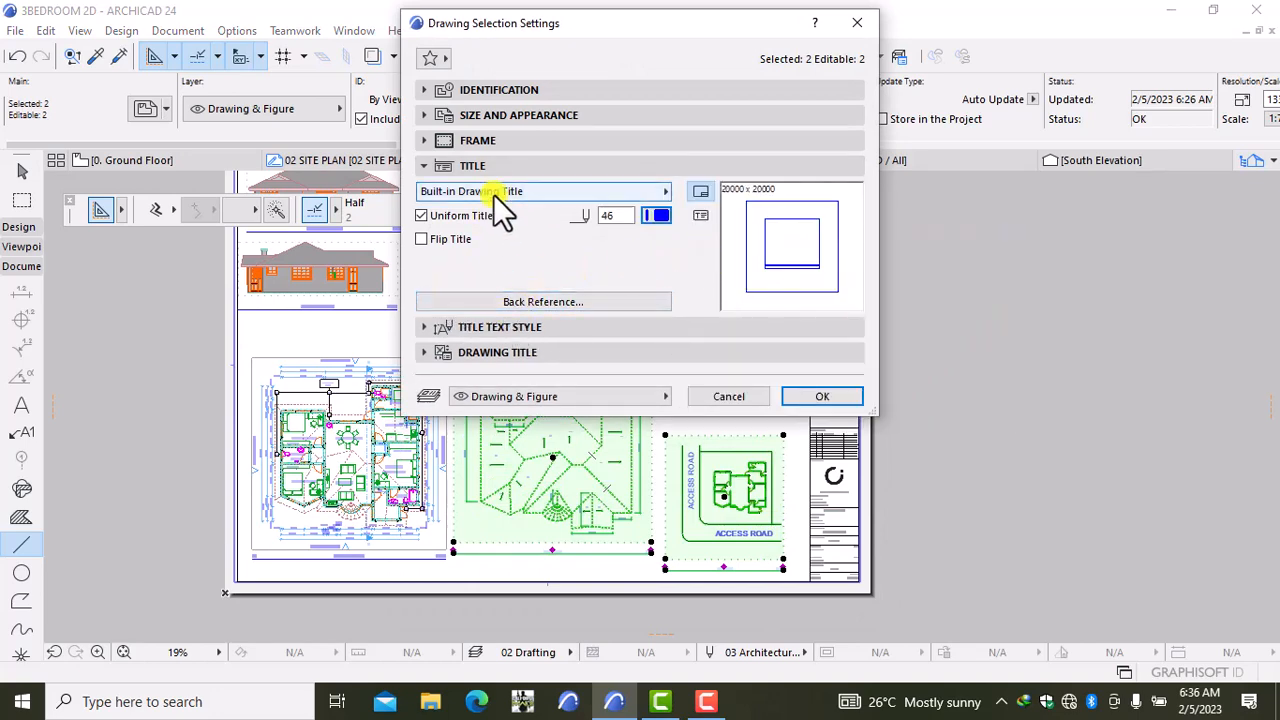
pyautogui.click(535, 331)
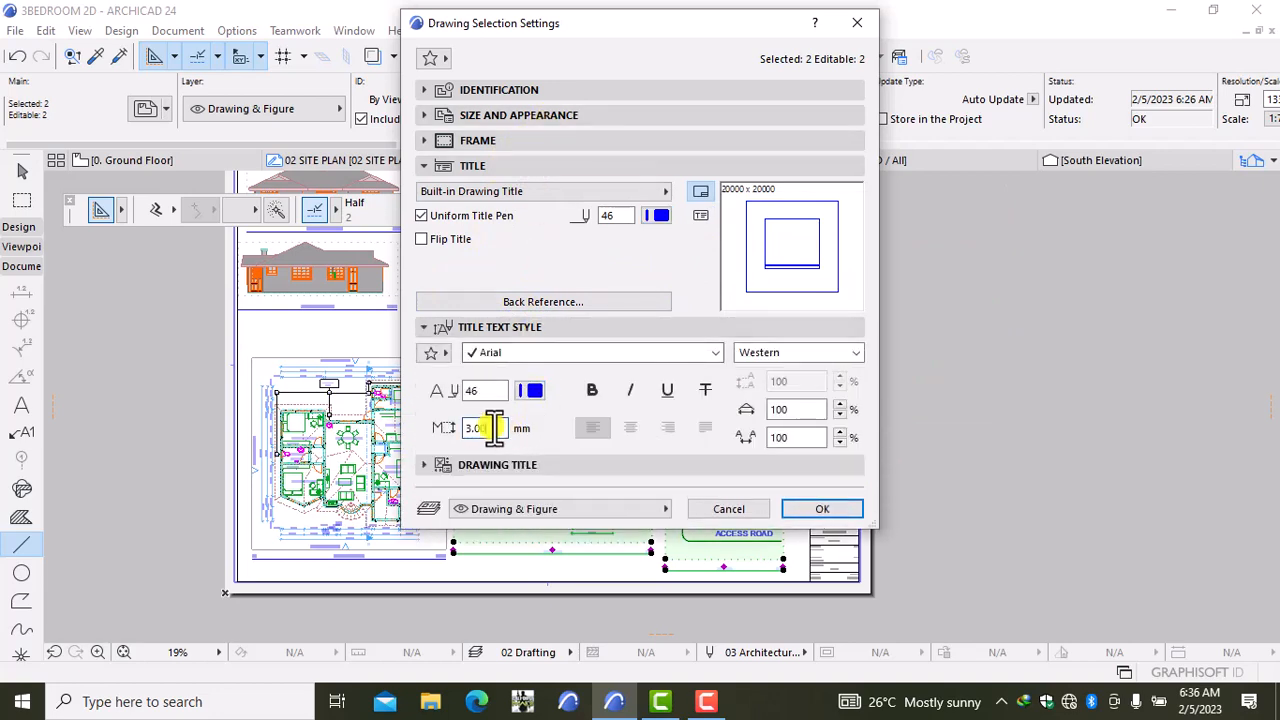
pyautogui.press('BackSpace')
pyautogui.press('BackSpace')
pyautogui.press('BackSpace')
pyautogui.write('5')
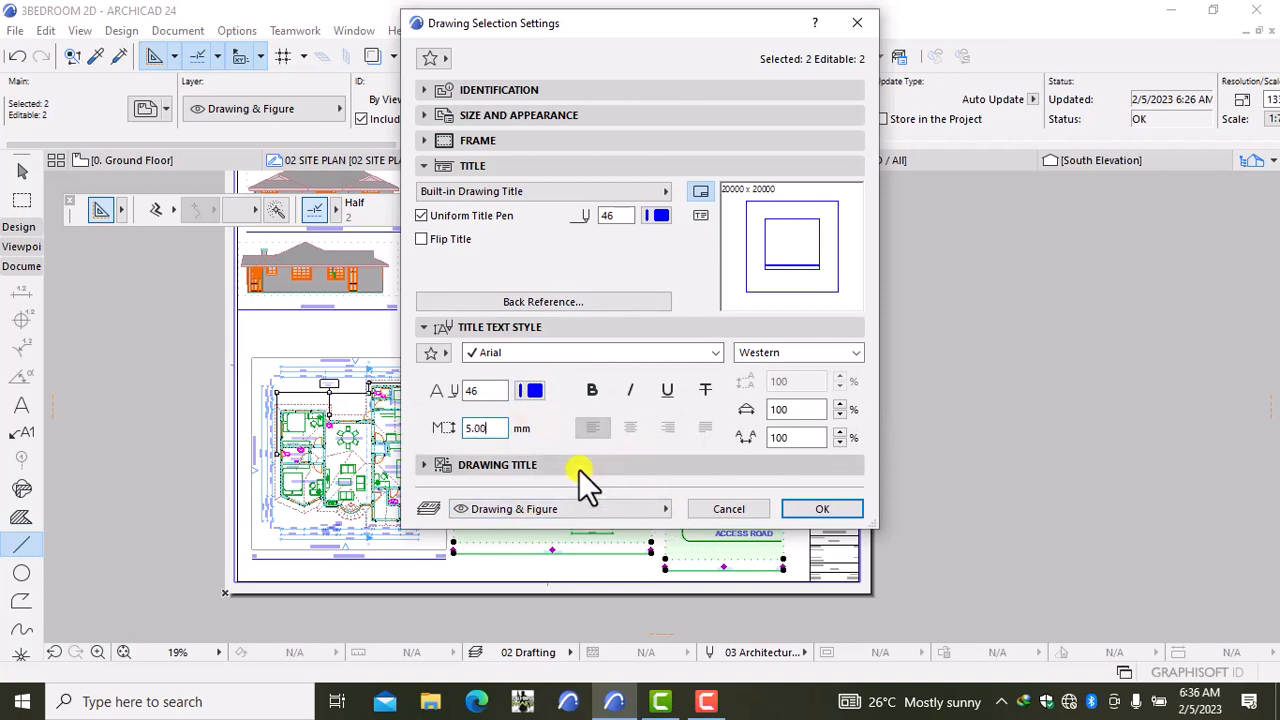
pyautogui.click(805, 509)
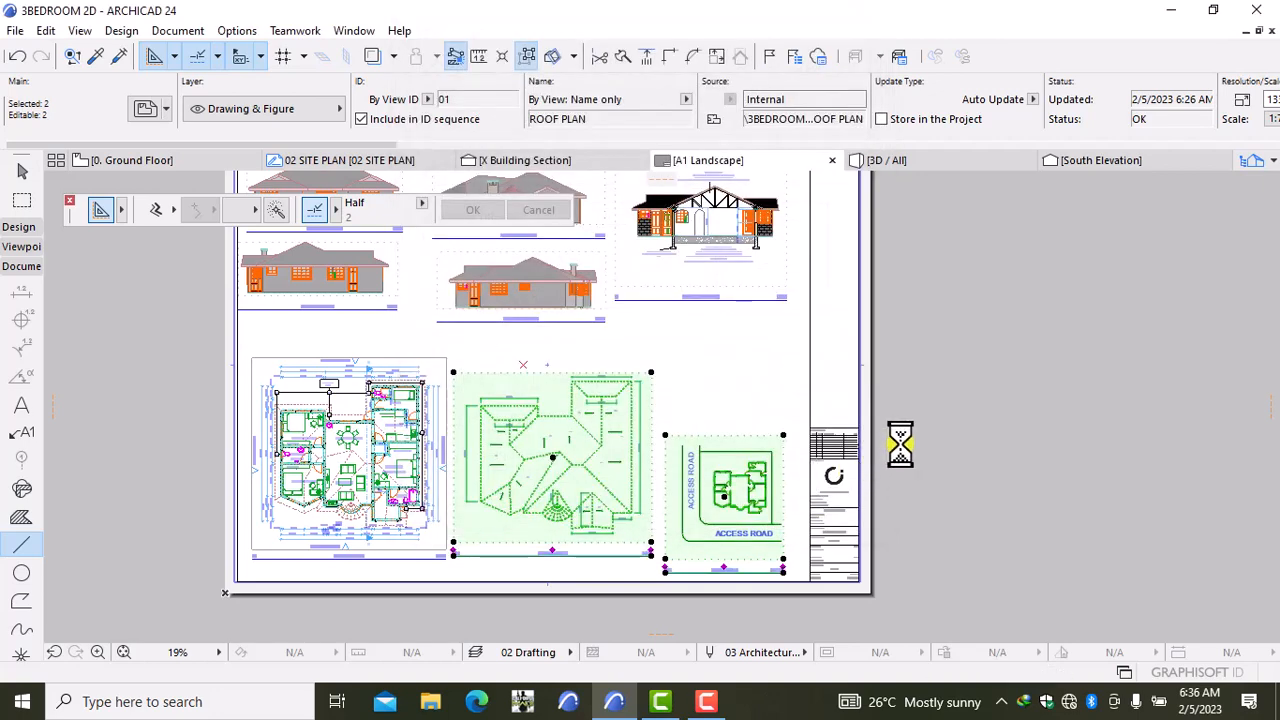
# Step: Move the roof plan drawing slightly lower on the sheet
pyautogui.press('Escape')
pyautogui.scroll(1, 560, 486)
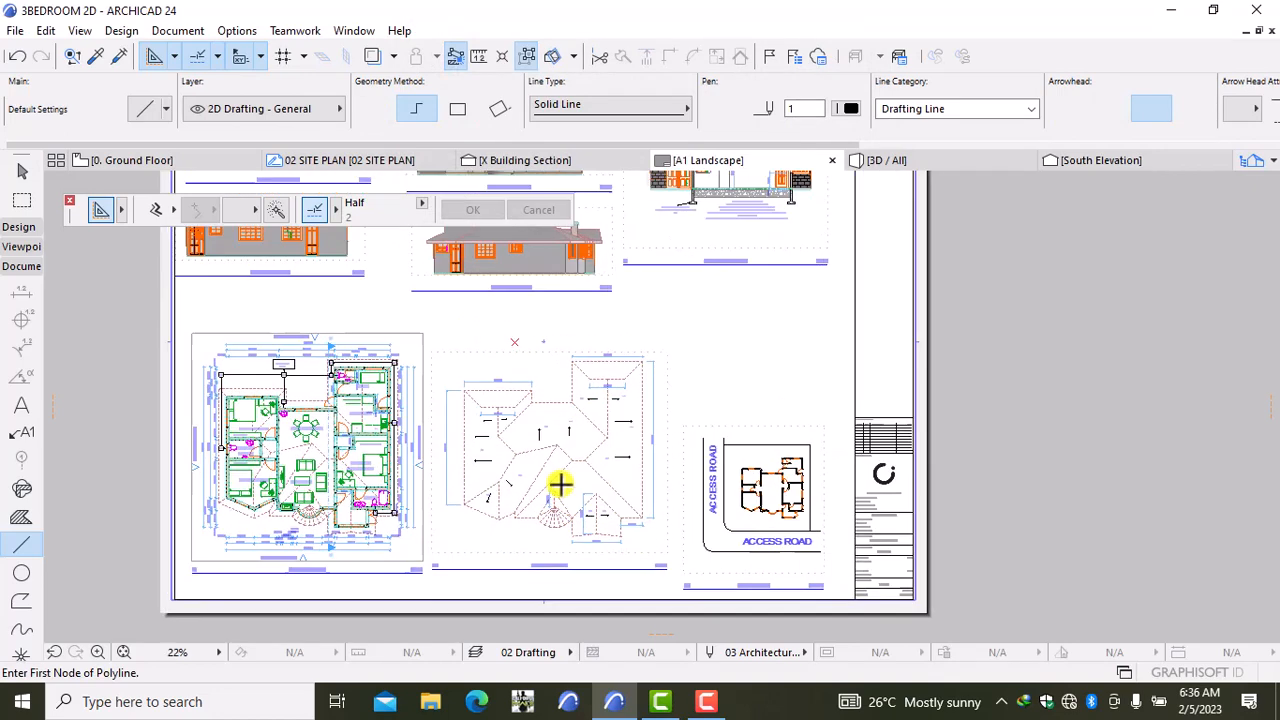
pyautogui.keyDown('shift'); pyautogui.click(566, 523); pyautogui.keyUp('shift')
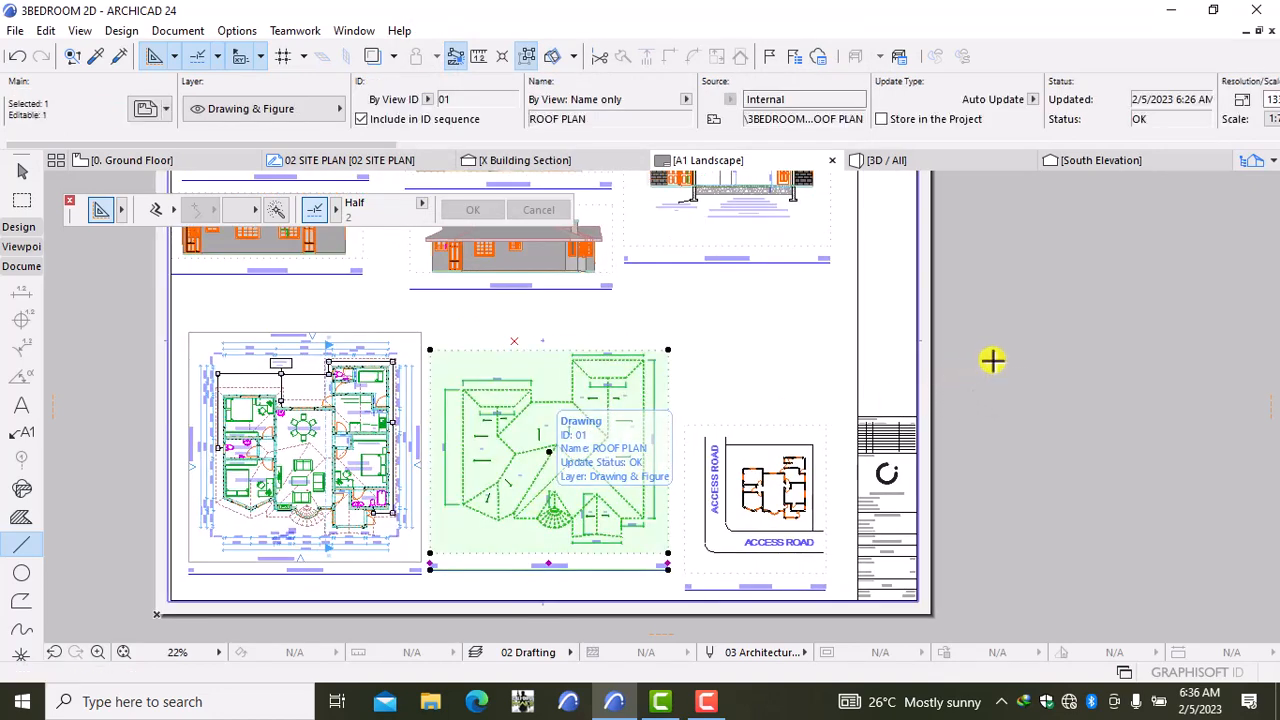
pyautogui.hotkey('ctrl', 'd')
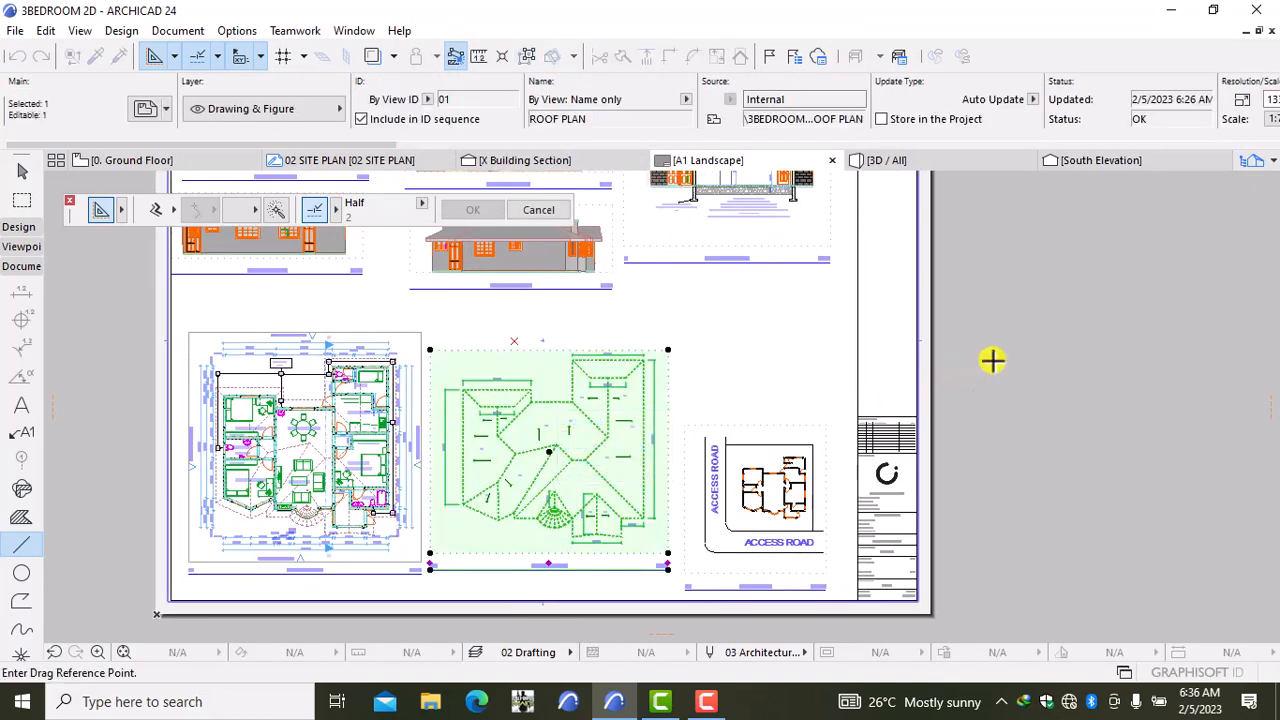
pyautogui.click(992, 361)
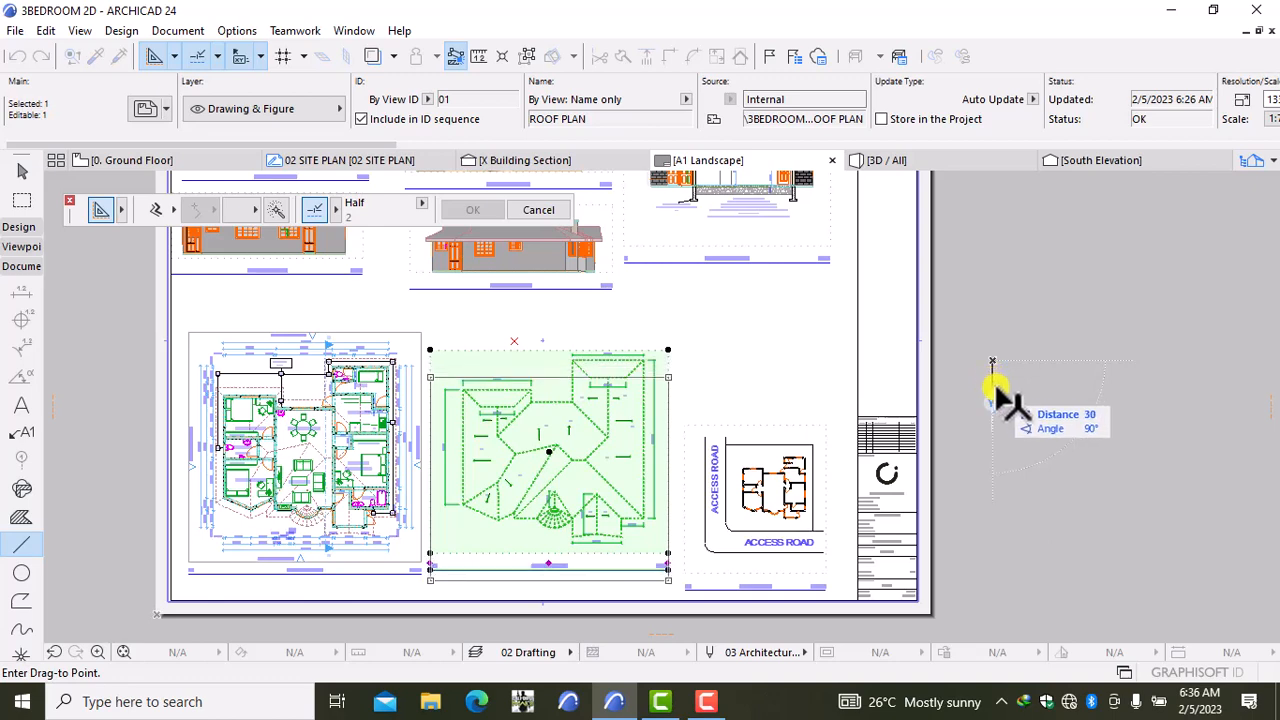
pyautogui.click(995, 390)
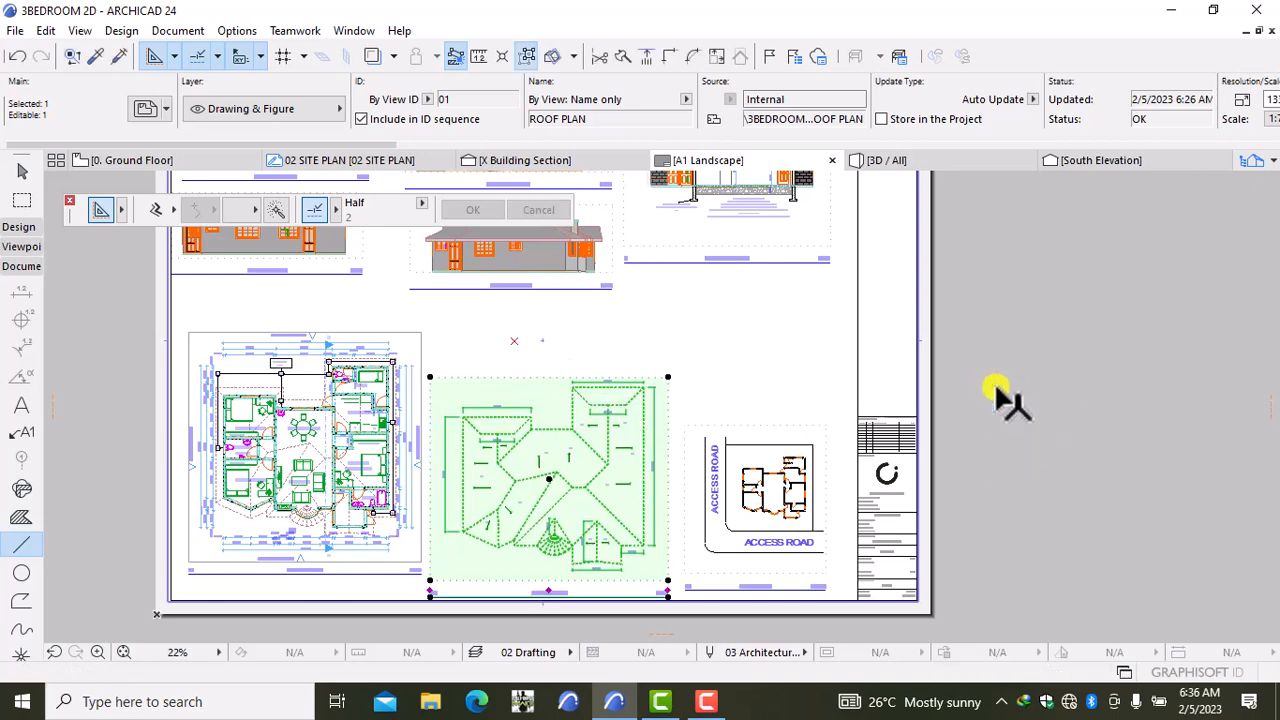
pyautogui.hotkey('ctrl', 'd')
pyautogui.click(996, 389)
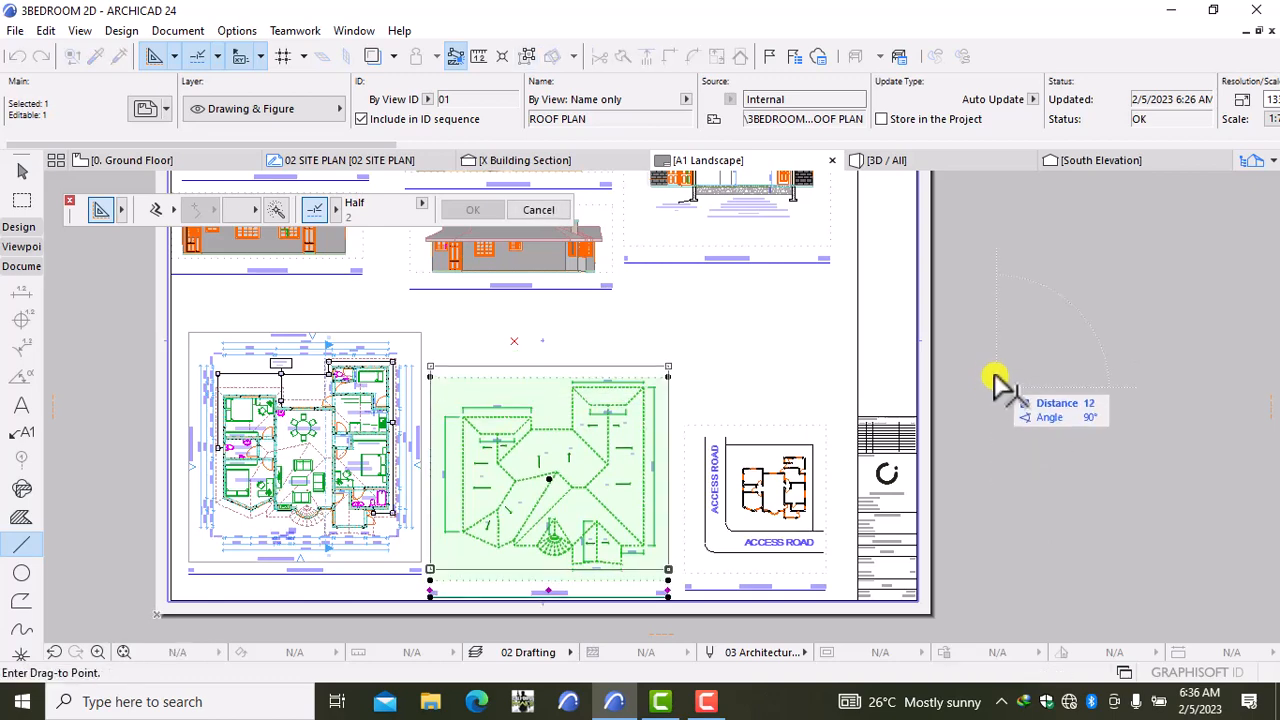
pyautogui.press('Escape')
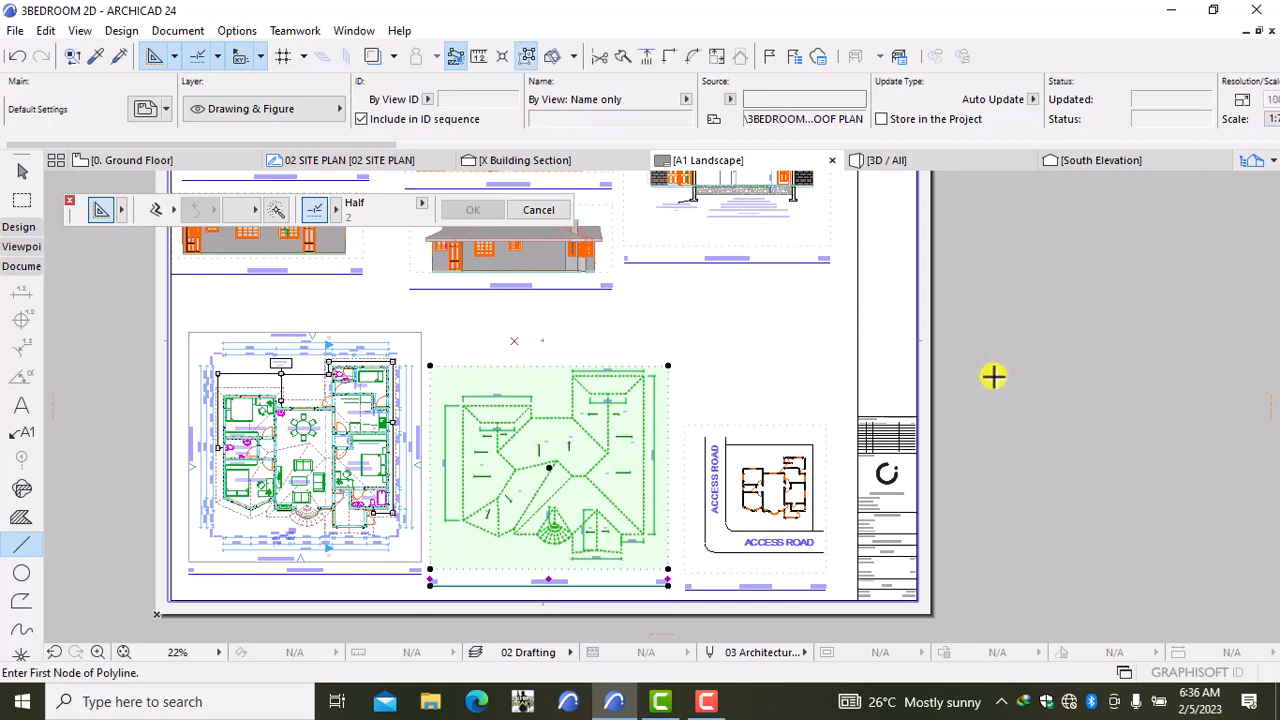
pyautogui.press('Escape')
# Step: Start moving the ground floor plan drawing, then cancel the move
pyautogui.keyDown('shift'); pyautogui.click(381, 522); pyautogui.keyUp('shift')
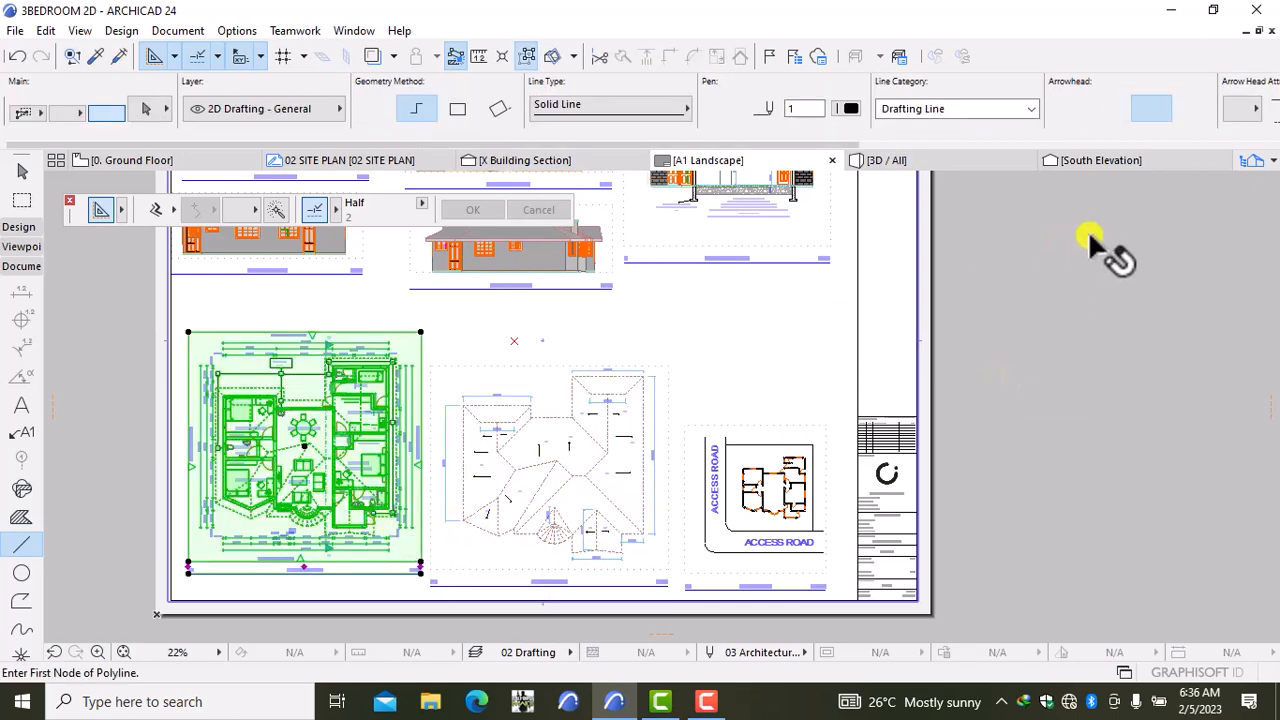
pyautogui.hotkey('ctrl', 'd')
pyautogui.click(1128, 327)
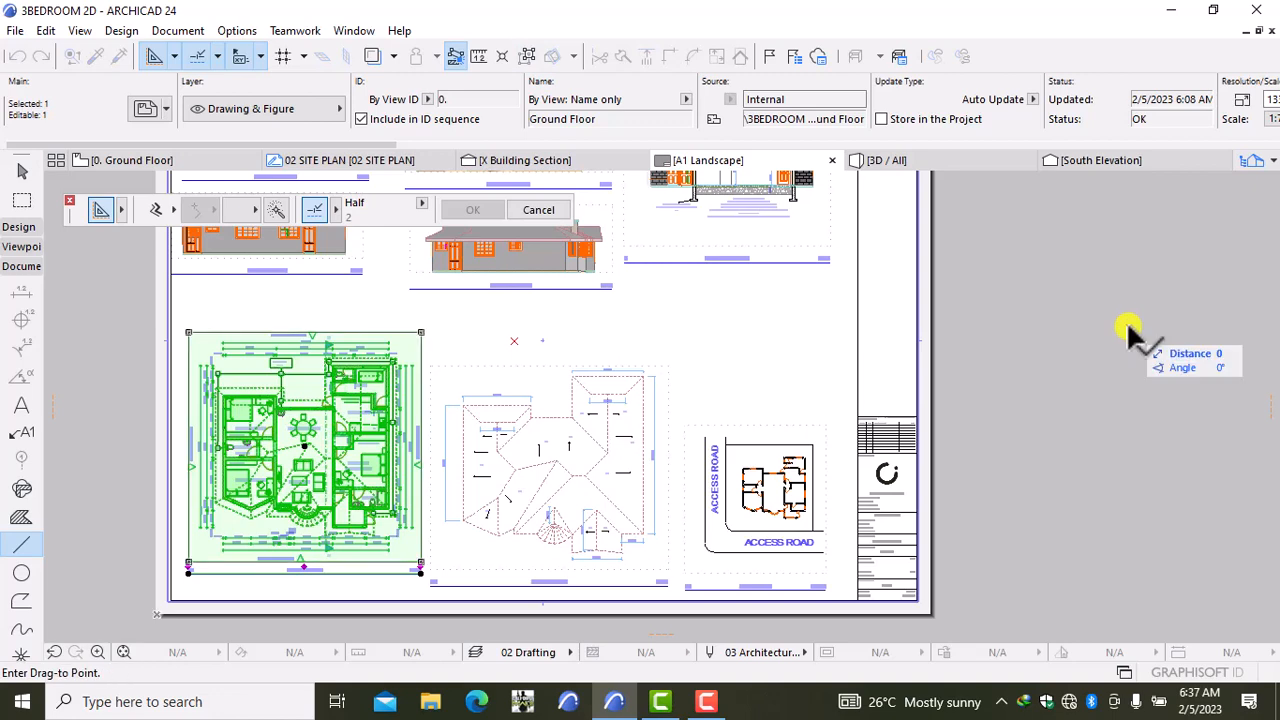
pyautogui.press('Escape')
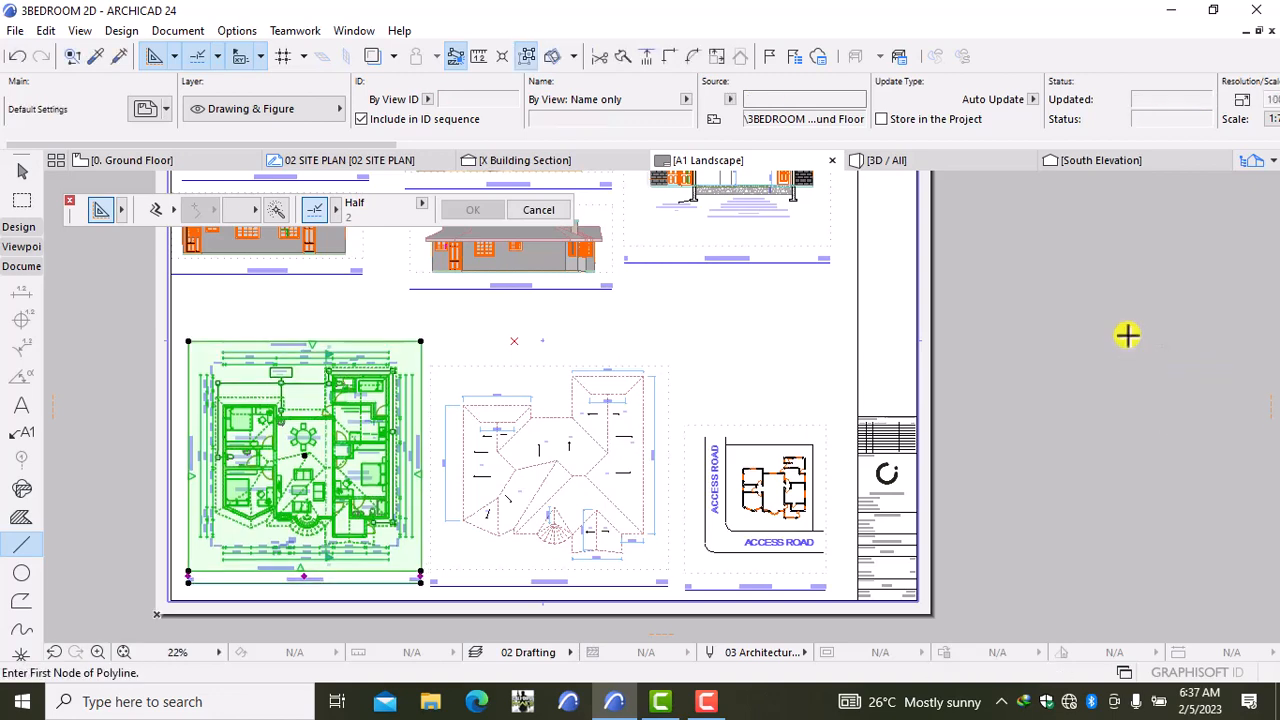
pyautogui.press('Escape')
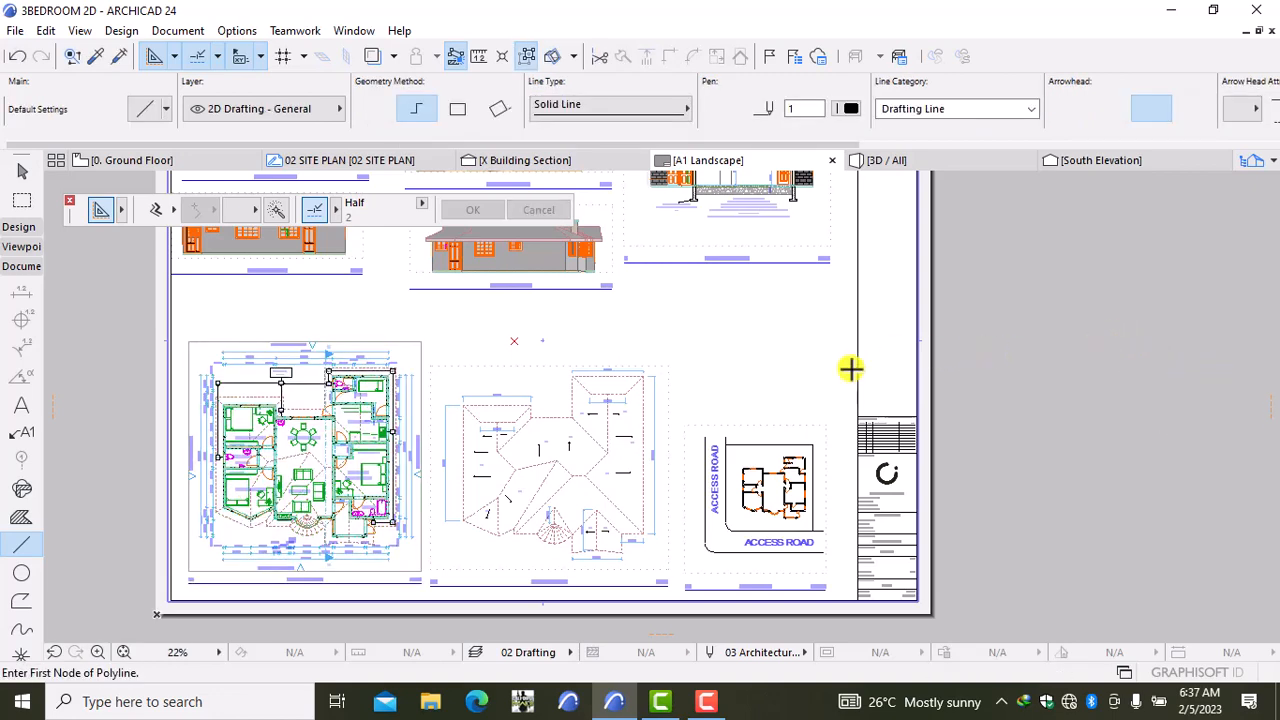
# Step: Pan and zoom to review the whole layout sheet and its lower drawings
pyautogui.scroll(2, 586, 335)
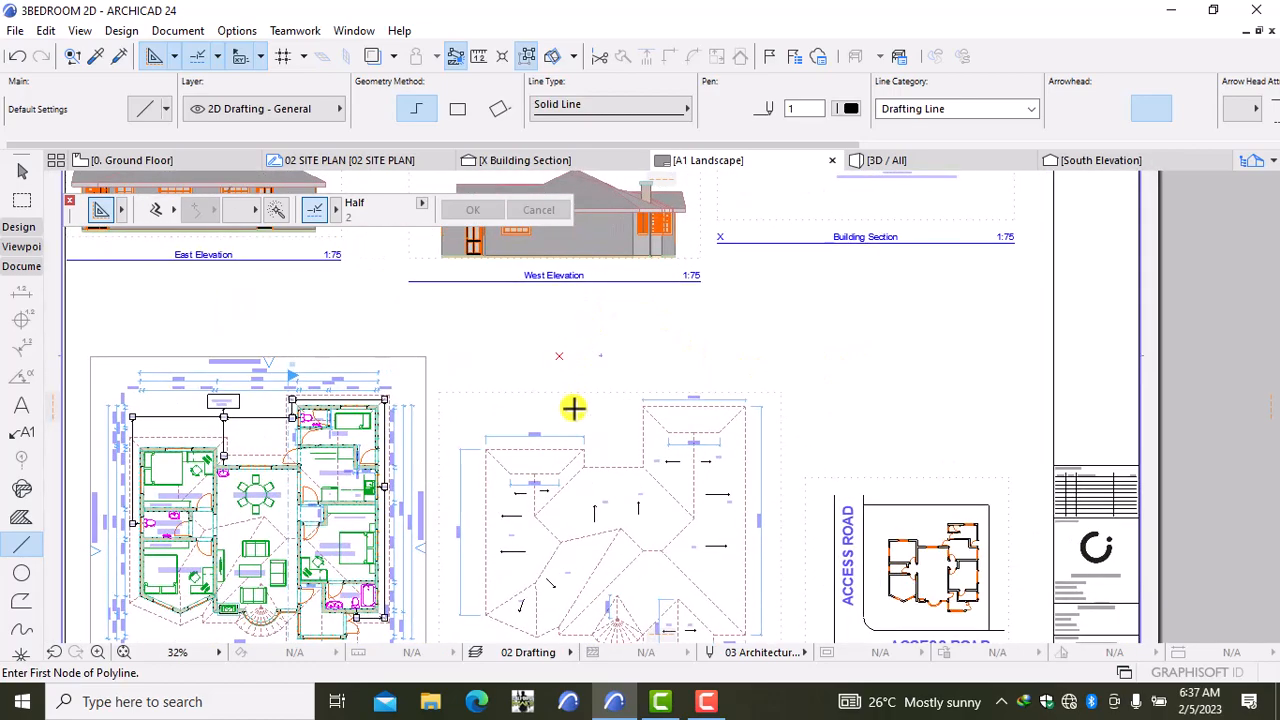
pyautogui.scroll(-2, 469, 293)
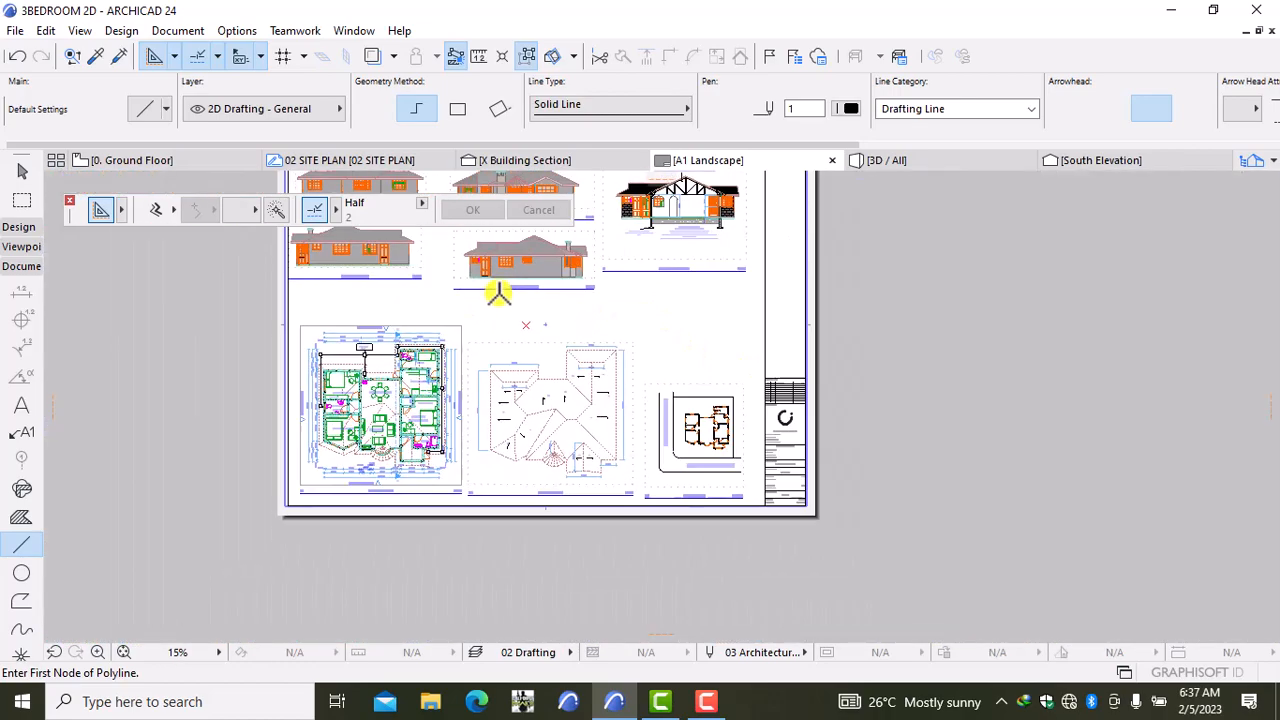
pyautogui.scroll(-2, 497, 285)
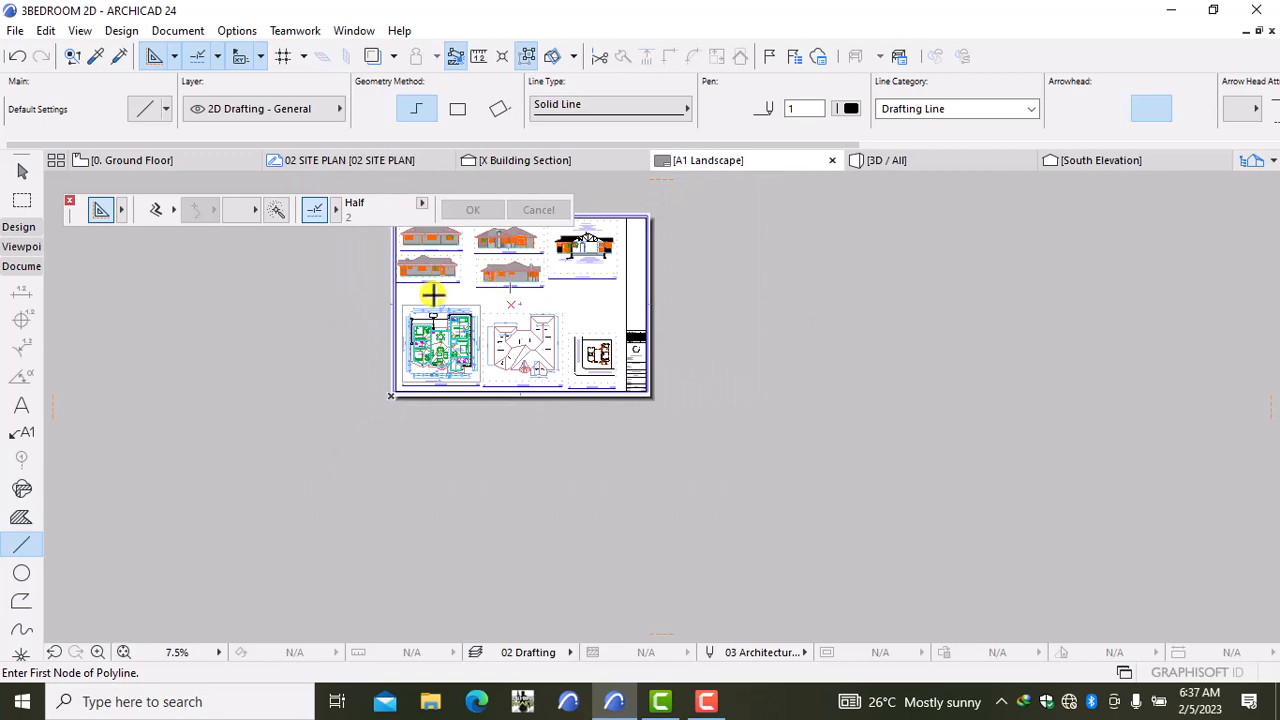
pyautogui.scroll(2, 433, 293)
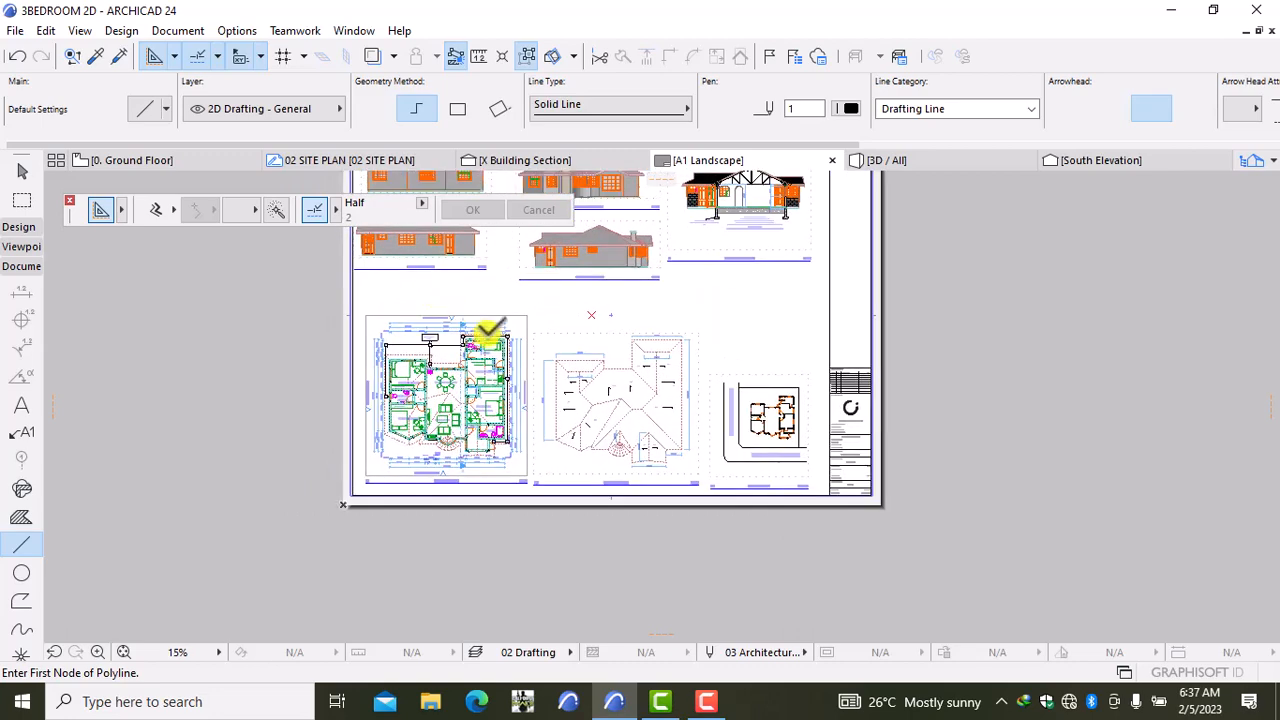
pyautogui.moveTo(505, 325); pyautogui.dragTo(453, 391, button='middle')
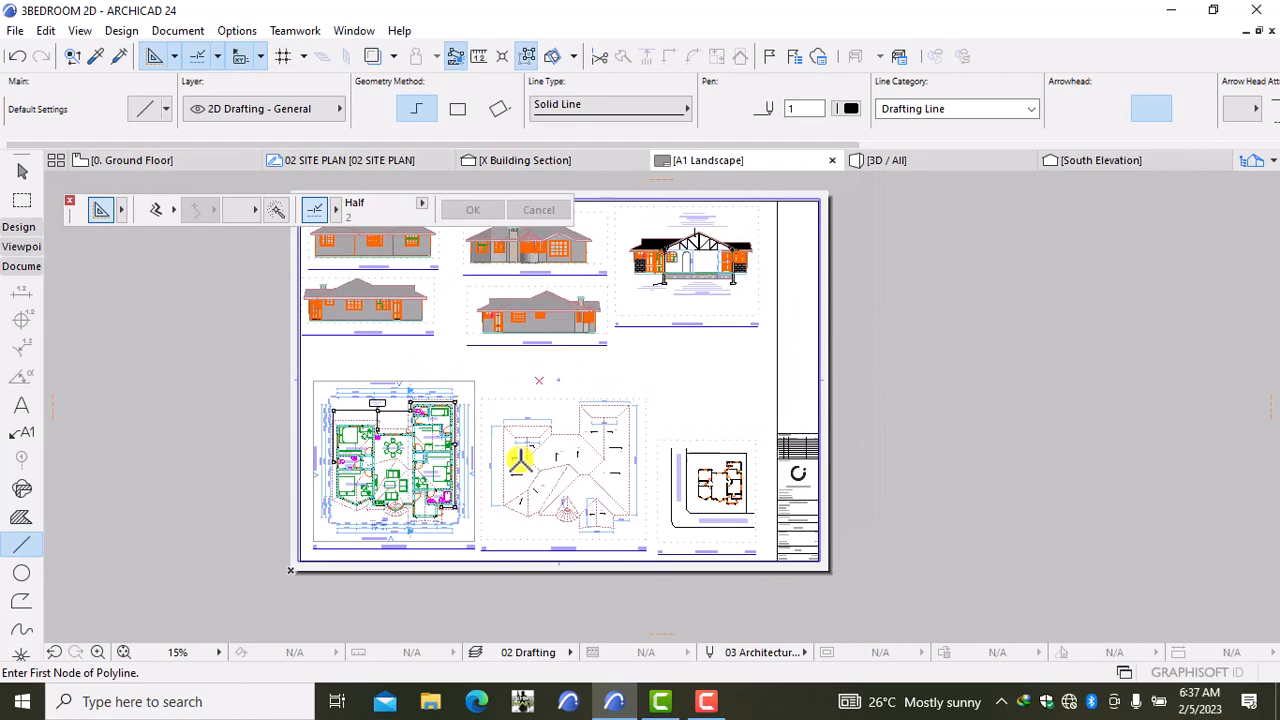
pyautogui.click(703, 708)
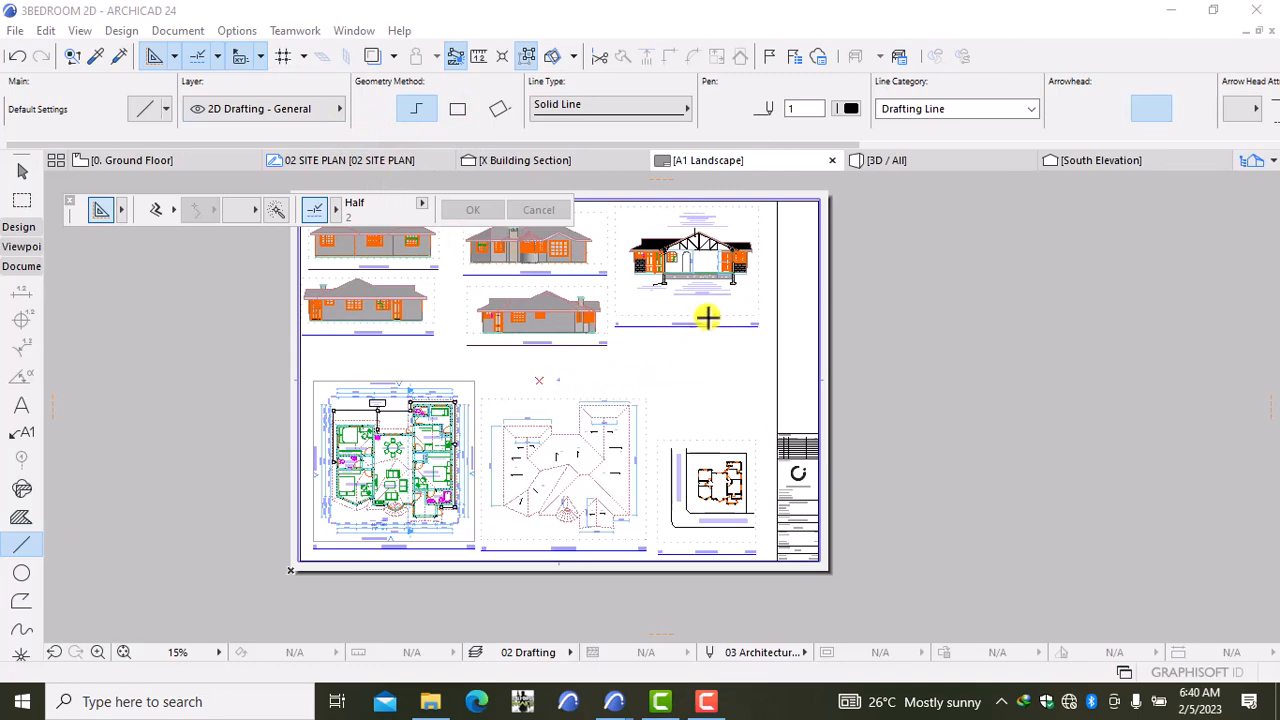
pyautogui.scroll(2, 712, 246)
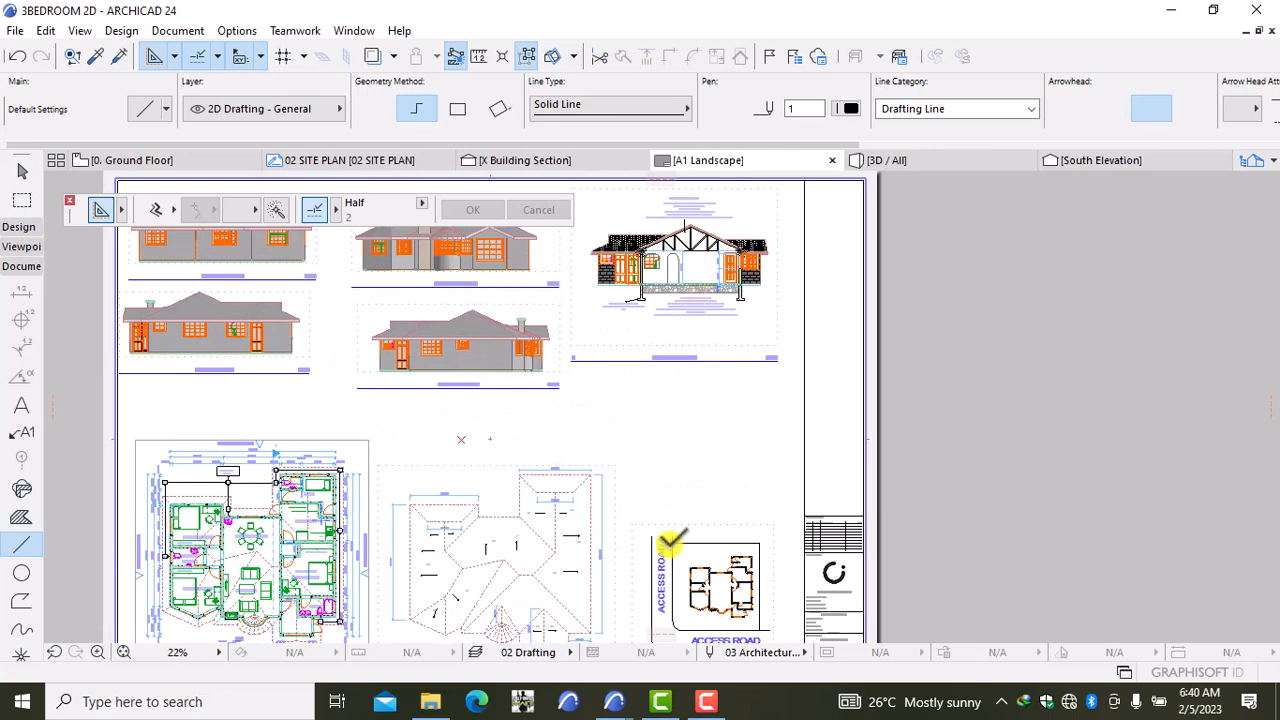
pyautogui.moveTo(682, 494); pyautogui.dragTo(625, 410, button='middle')
# Step: In the FLAT ROOF project, select the septic tank detail drawings and the tall table
pyautogui.moveTo(612, 700)
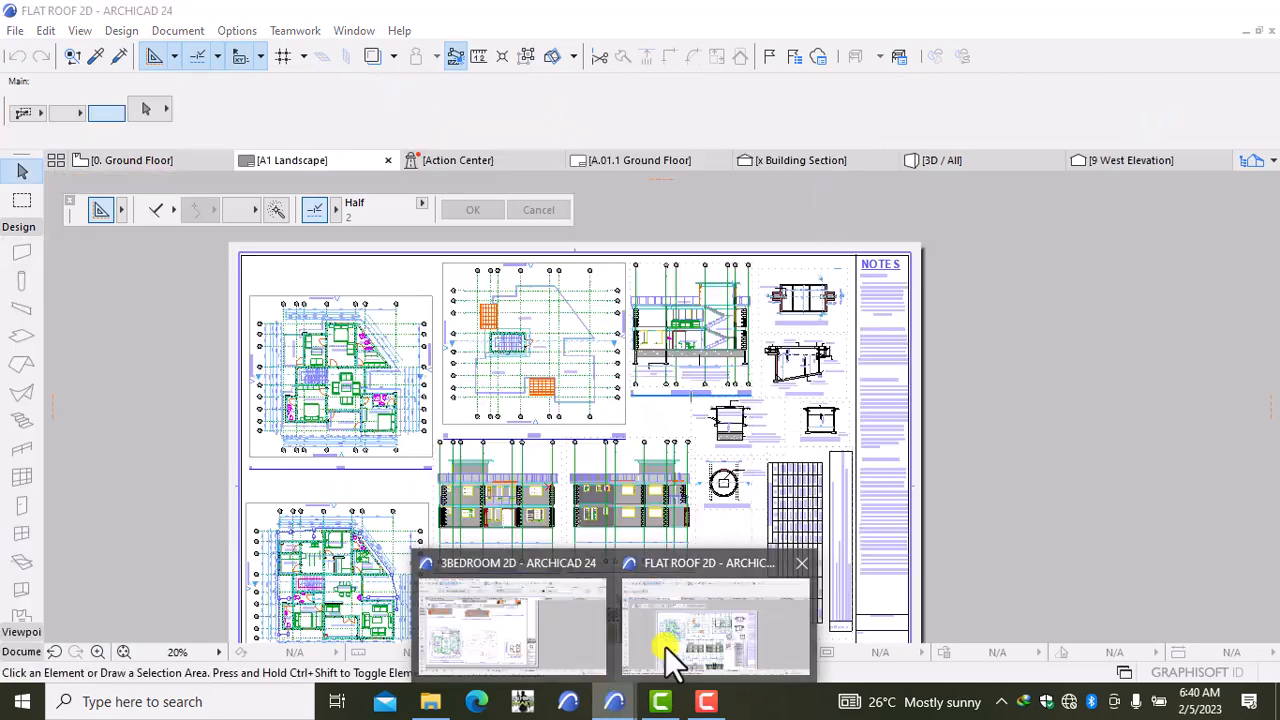
pyautogui.click(665, 646)
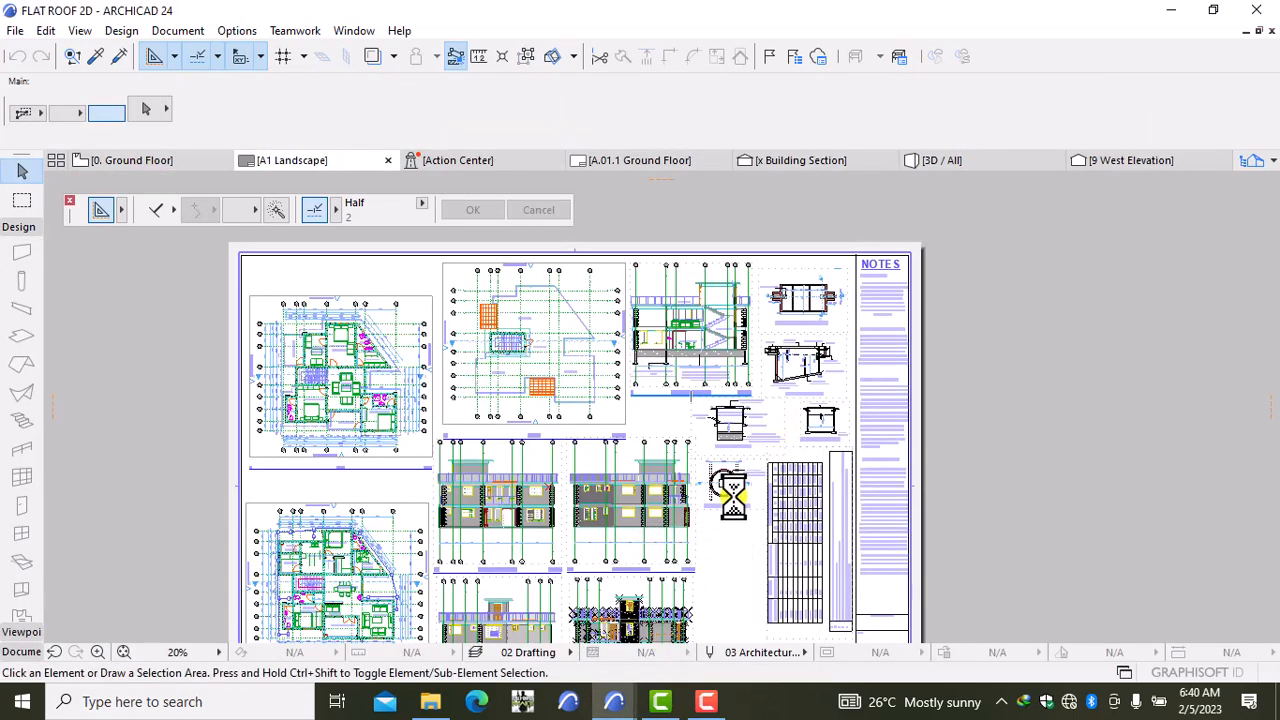
pyautogui.click(735, 488)
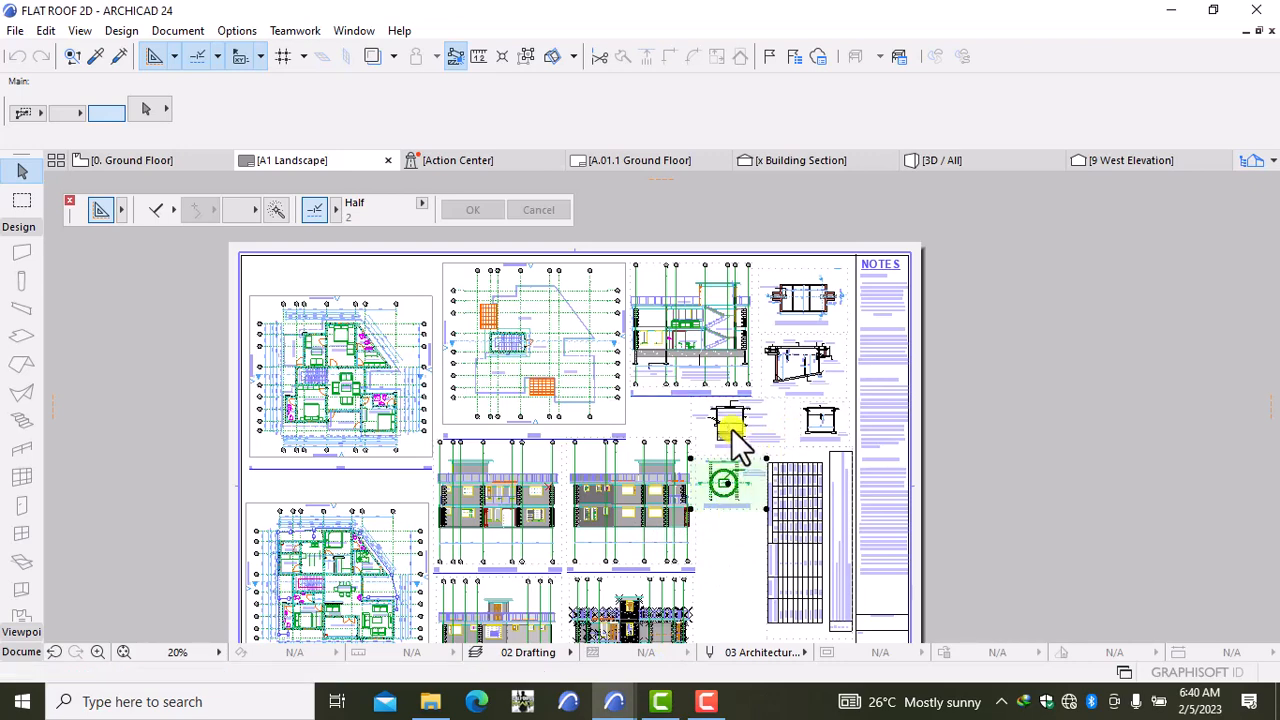
pyautogui.keyDown('shift'); pyautogui.click(735, 440); pyautogui.keyUp('shift')
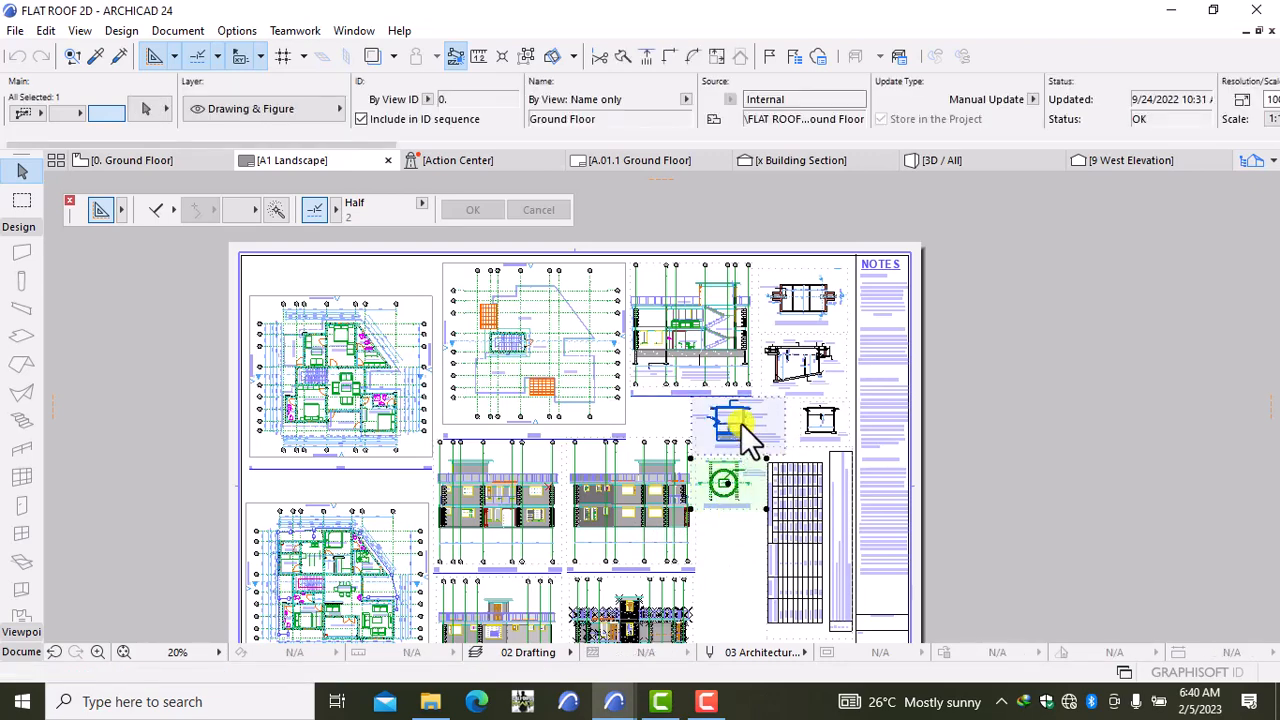
pyautogui.keyDown('shift'); pyautogui.click(795, 375); pyautogui.keyUp('shift')
pyautogui.keyDown('shift'); pyautogui.click(803, 308); pyautogui.keyUp('shift')
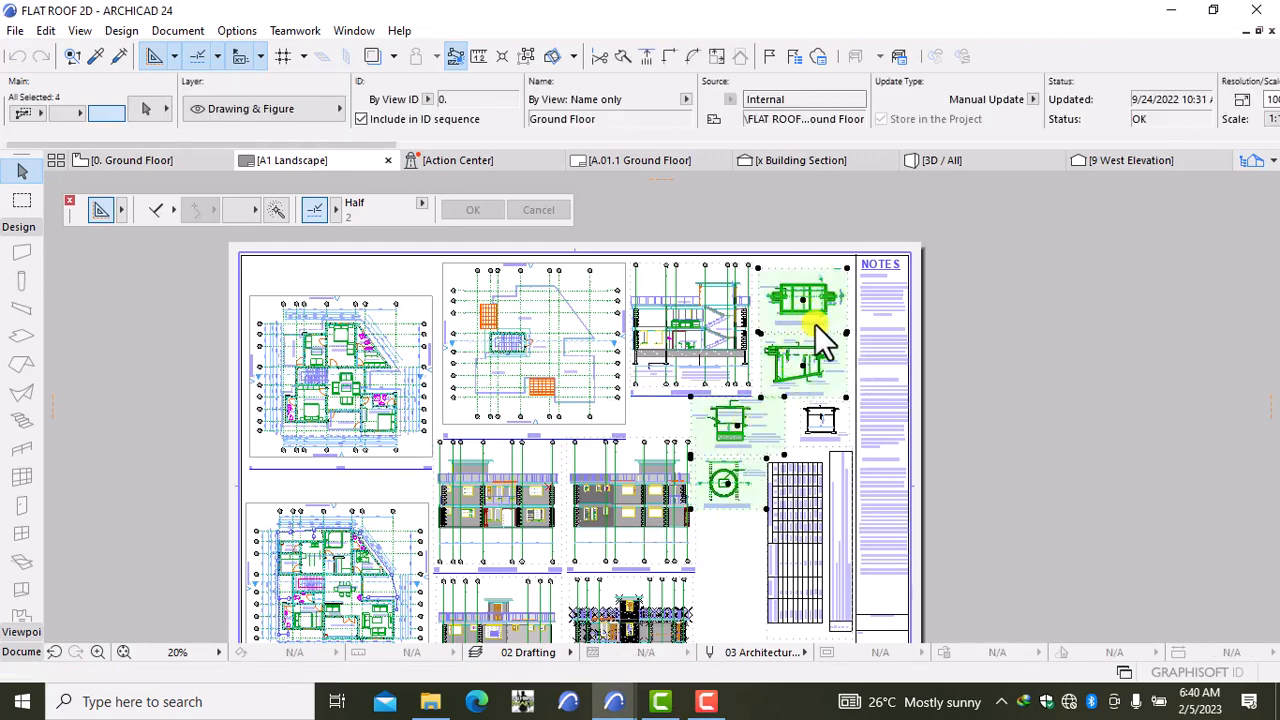
pyautogui.keyDown('shift'); pyautogui.click(813, 420); pyautogui.keyUp('shift')
pyautogui.keyDown('shift'); pyautogui.click(807, 506); pyautogui.keyUp('shift')
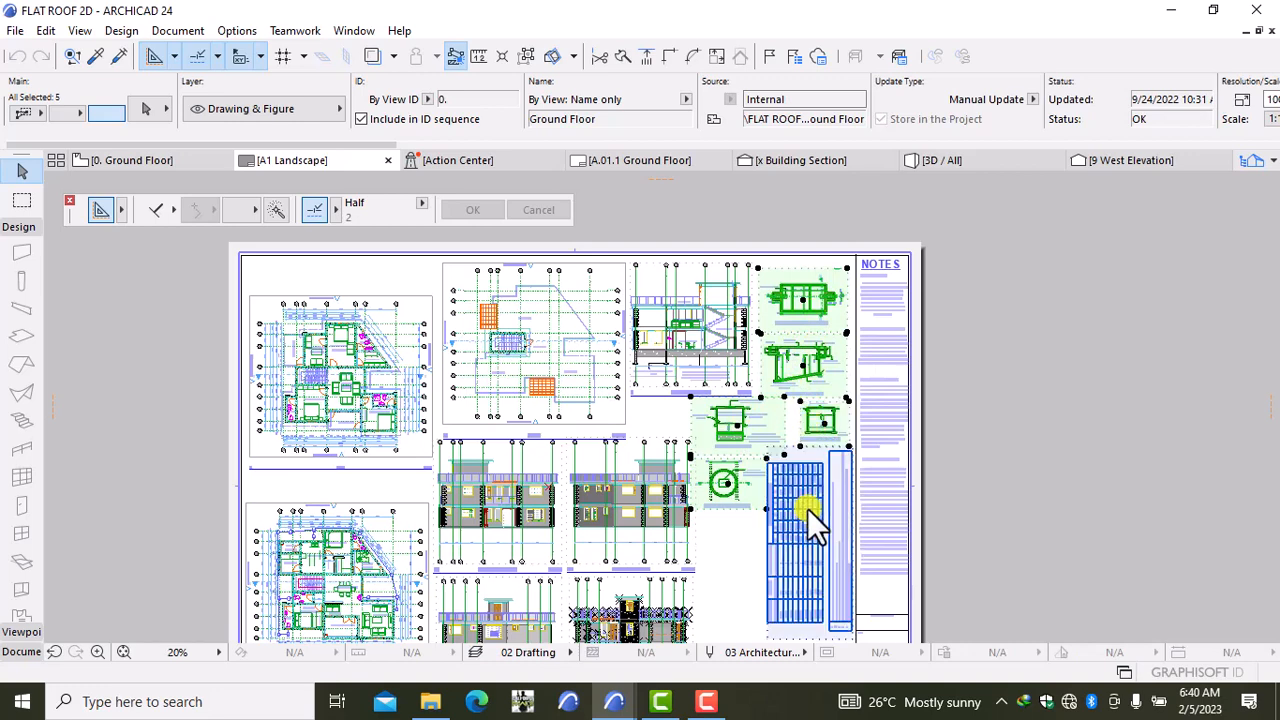
# Step: Copy the selected drawings and return to the 3BEDROOM 2D project
pyautogui.scroll(-3, 983, 459)
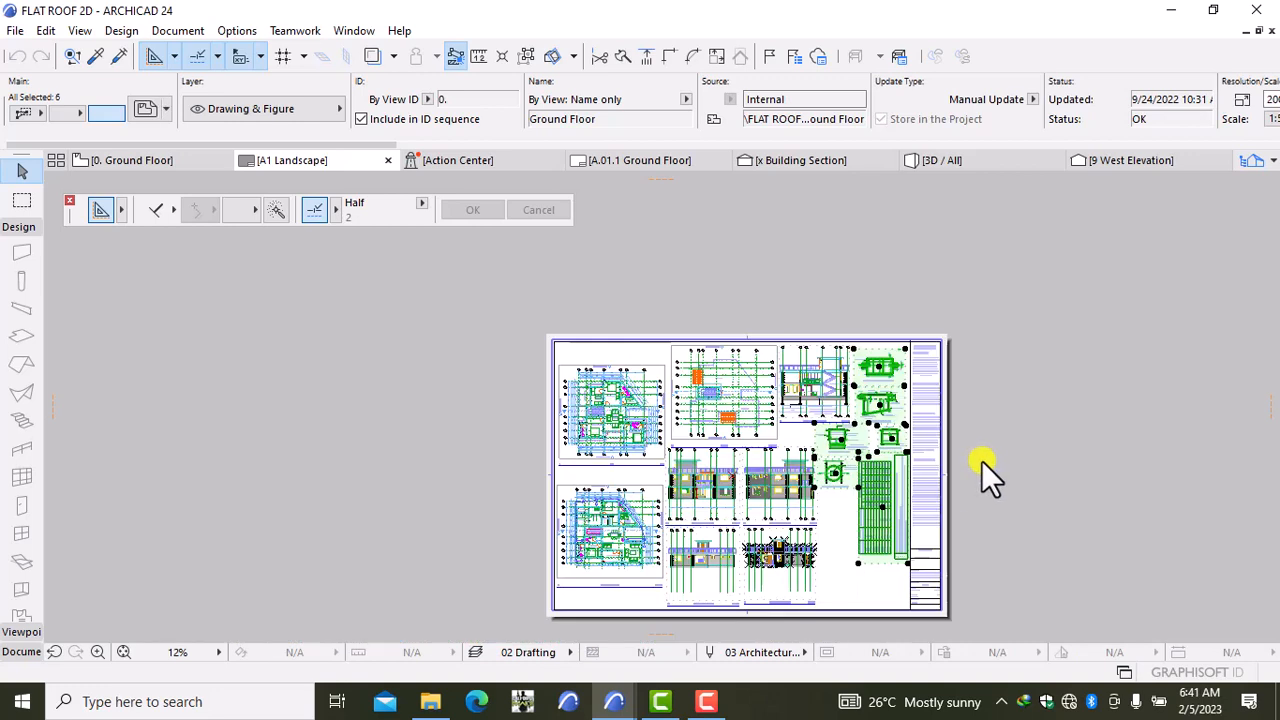
pyautogui.rightClick(1046, 461)
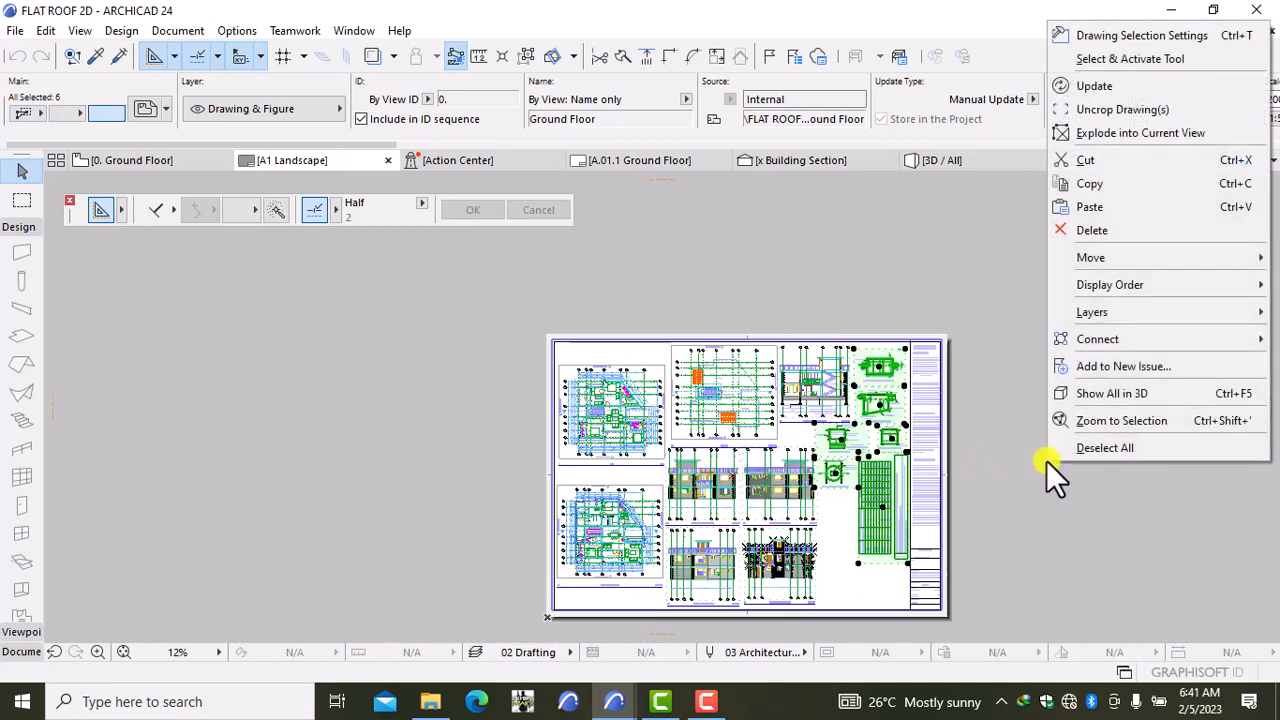
pyautogui.click(1123, 185)
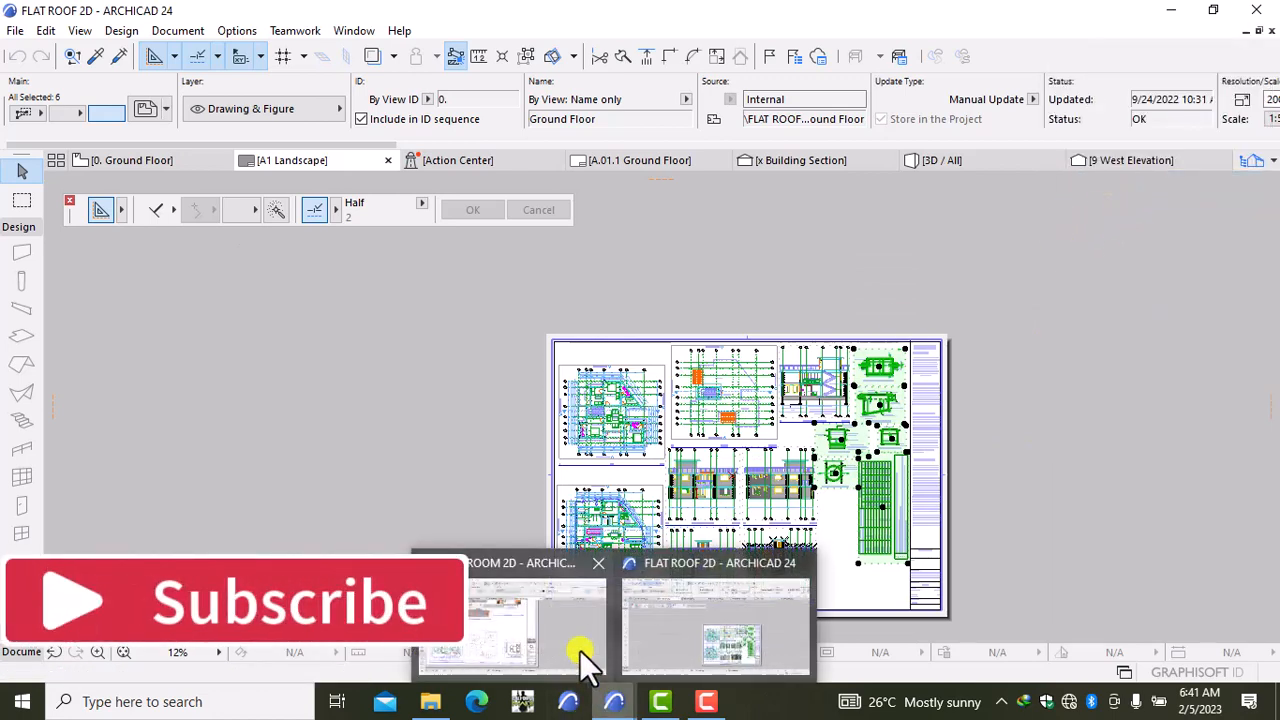
pyautogui.click(580, 652)
pyautogui.scroll(-5, 1070, 360)
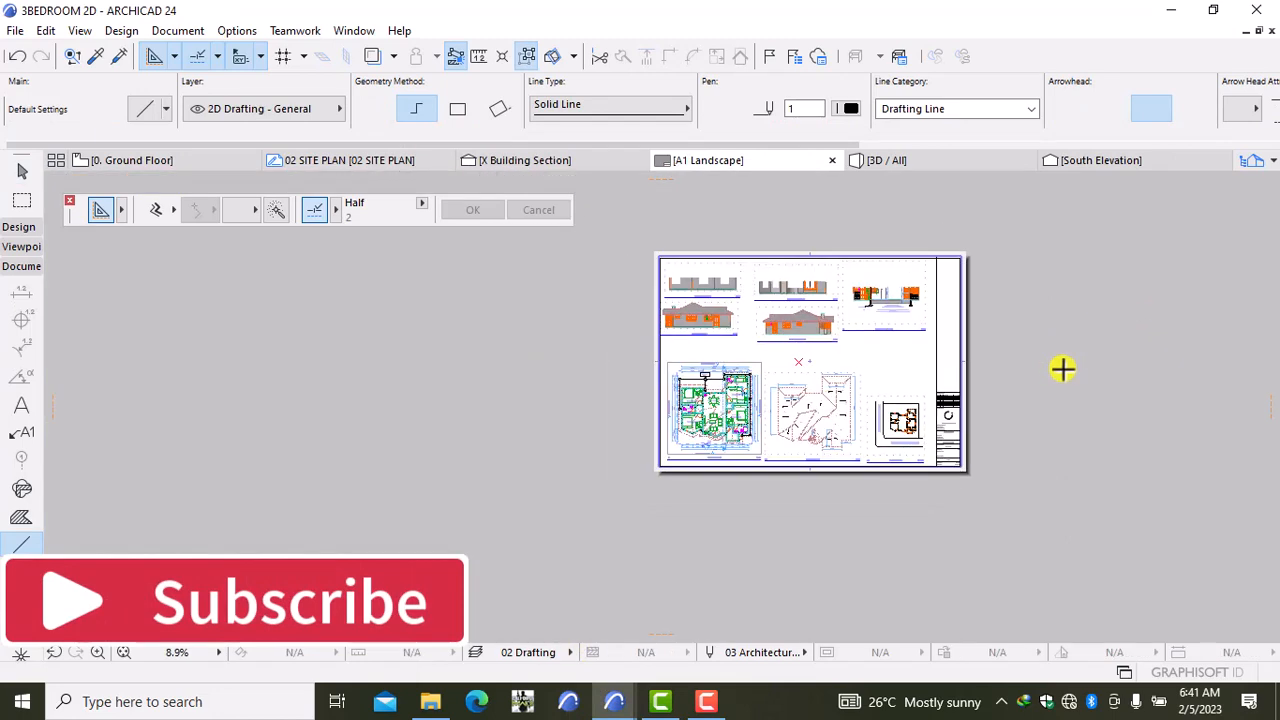
# Step: Paste the copied septic tank details and table onto the layout sheet
pyautogui.moveTo(1063, 366); pyautogui.dragTo(863, 443, button='middle')
pyautogui.rightClick(1055, 383)
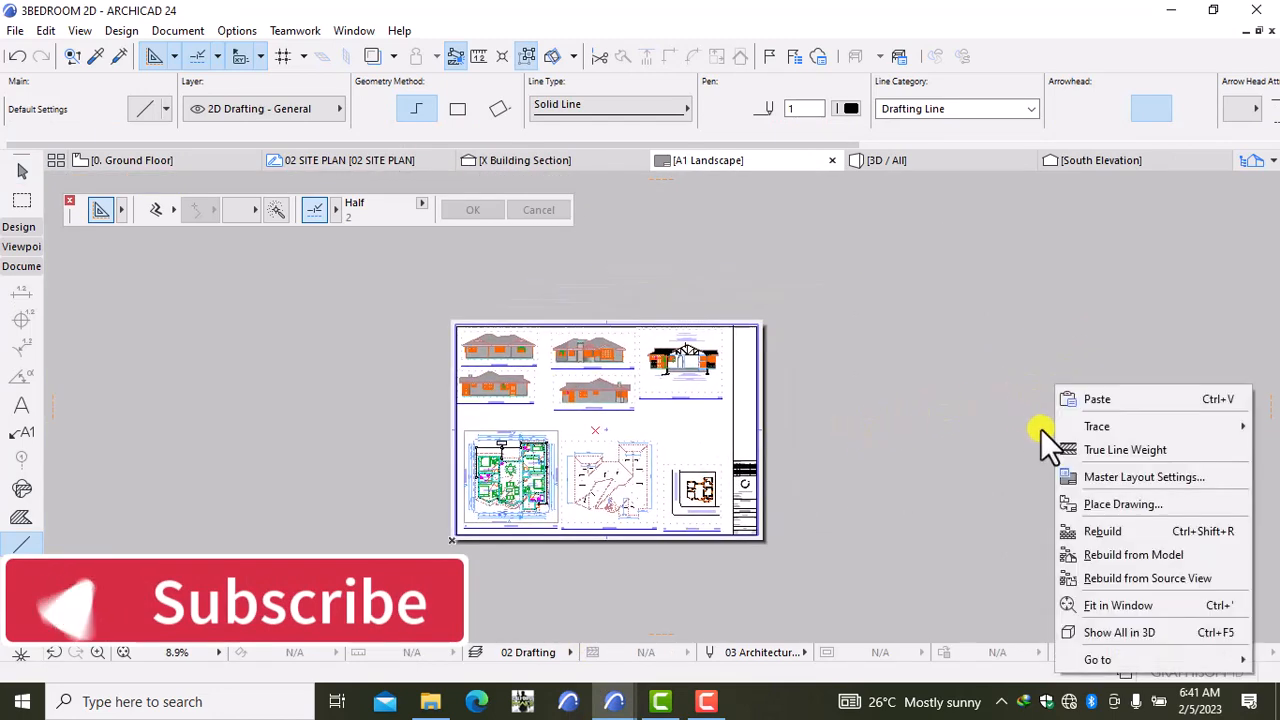
pyautogui.click(1112, 400)
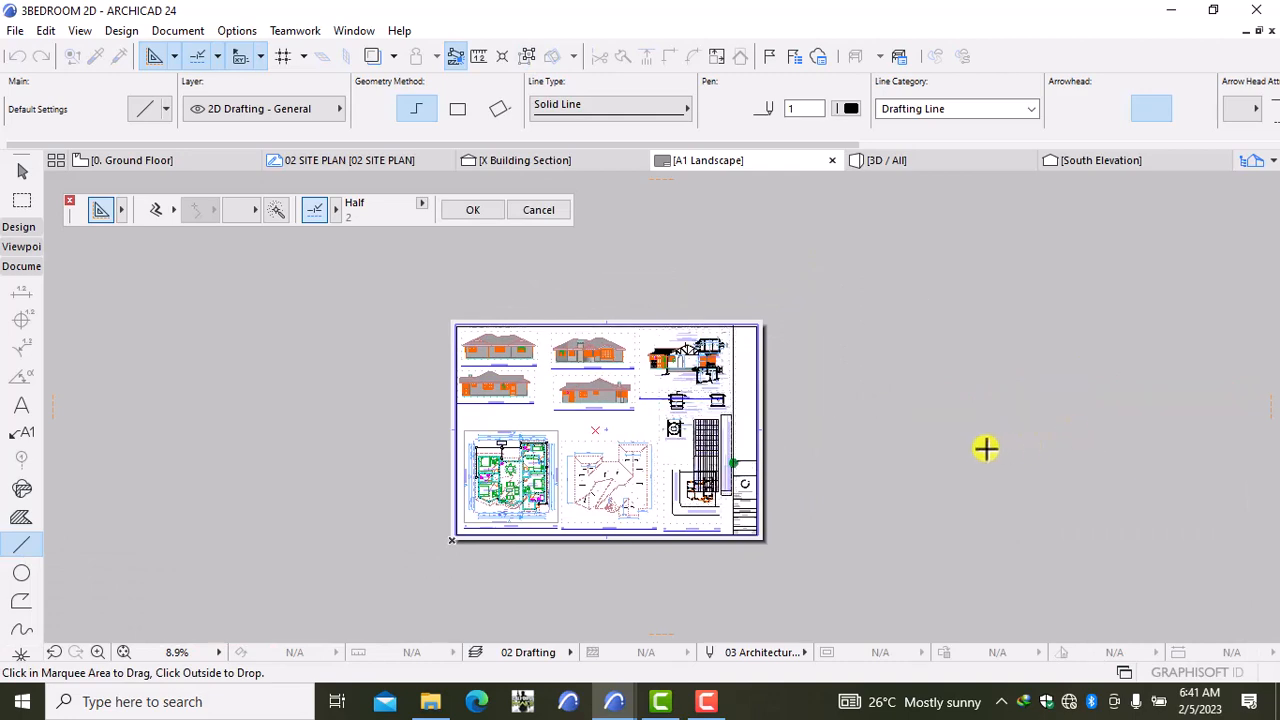
pyautogui.click(985, 448)
pyautogui.scroll(6, 700, 430)
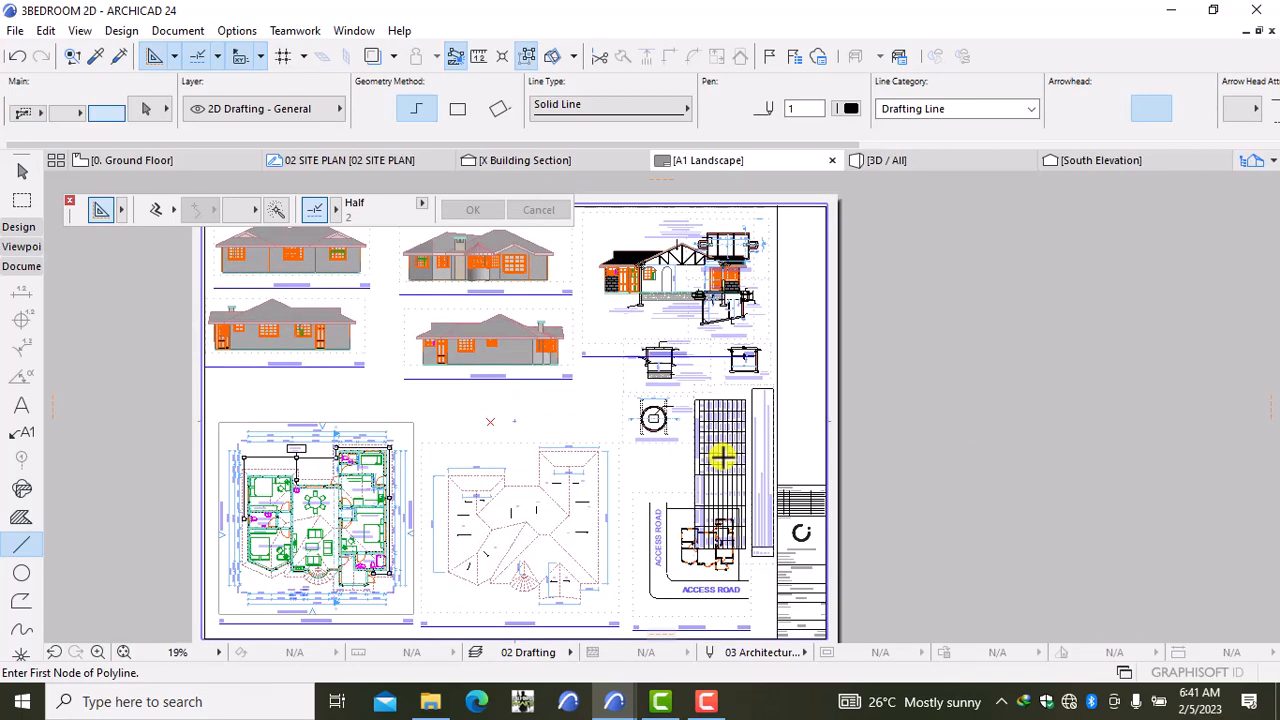
# Step: Move the tall table drawing off the sheet to the empty area on the right
pyautogui.click(757, 495)
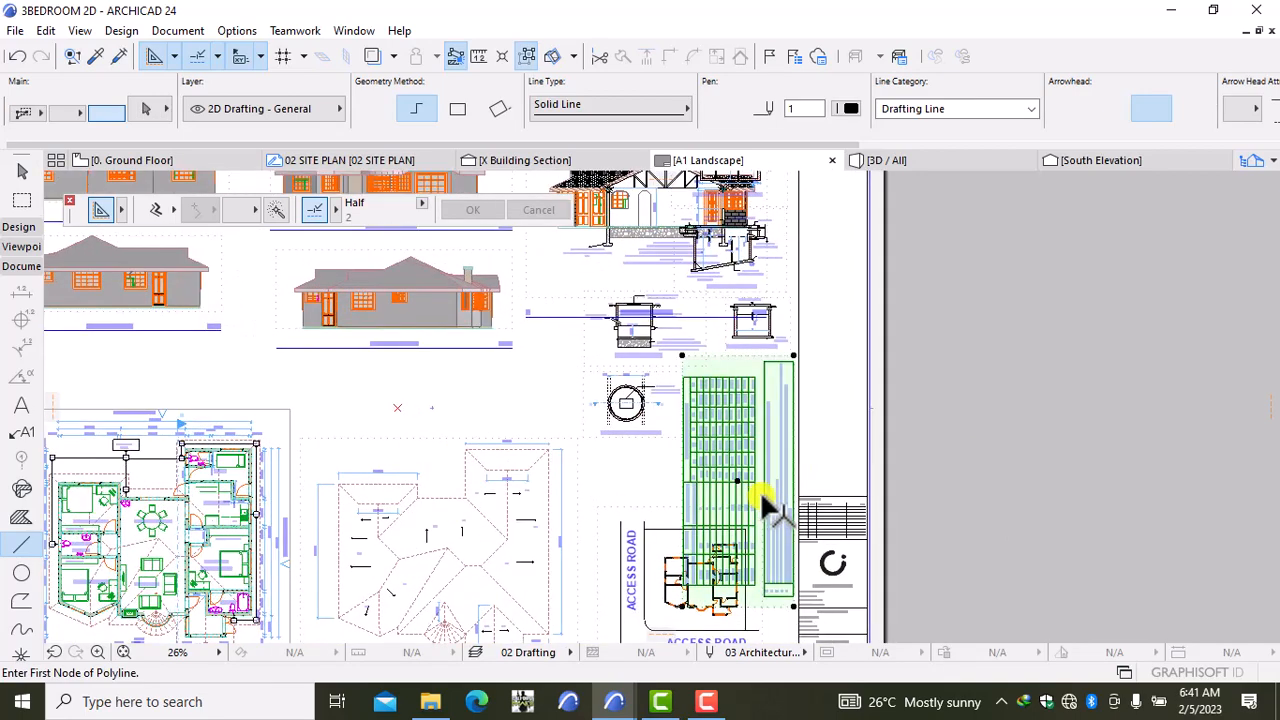
pyautogui.hotkey('ctrl', 'd')
pyautogui.click(1026, 483)
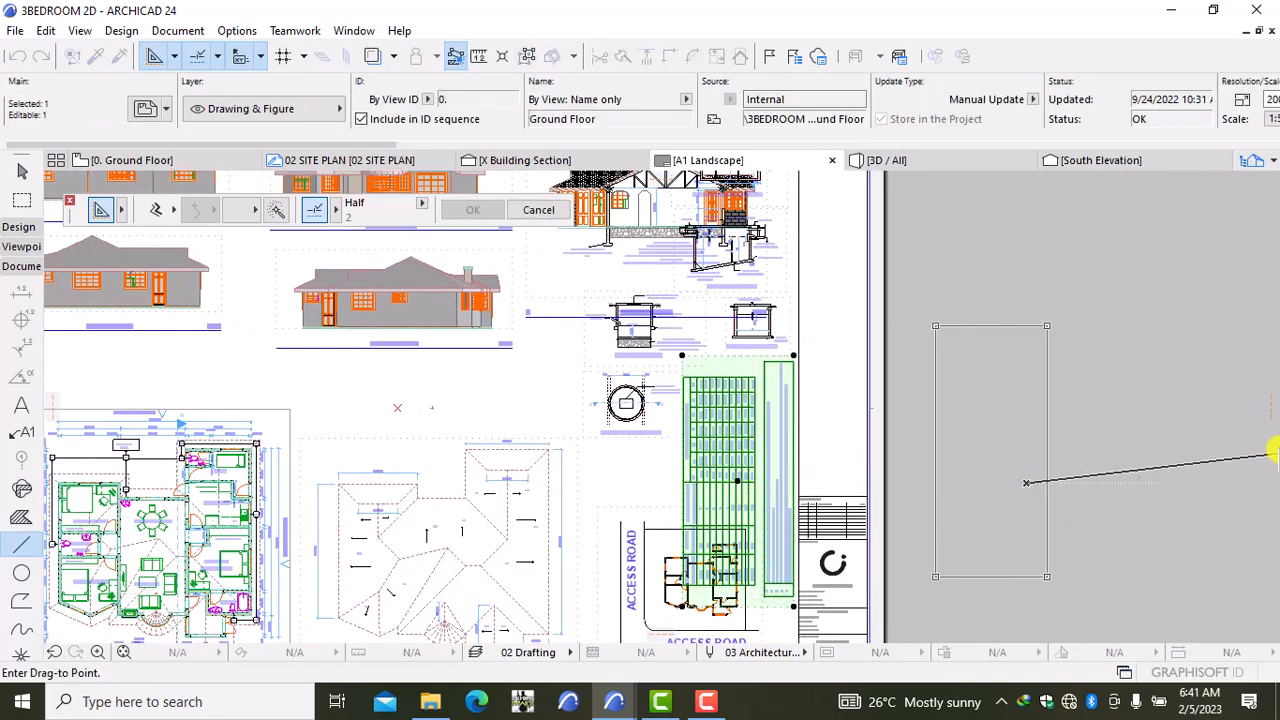
pyautogui.click(1275, 437)
pyautogui.scroll(-3, 958, 395)
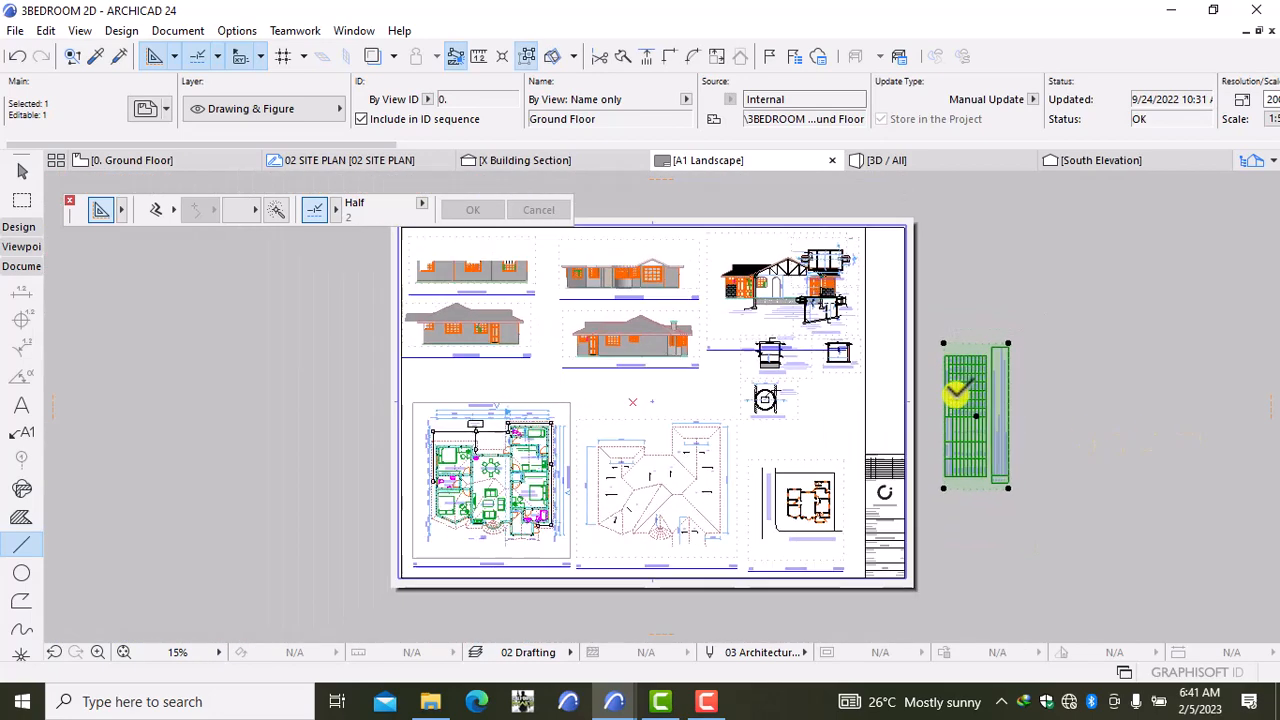
pyautogui.moveTo(966, 418); pyautogui.dragTo(967, 487, button='middle')
pyautogui.press('Escape')
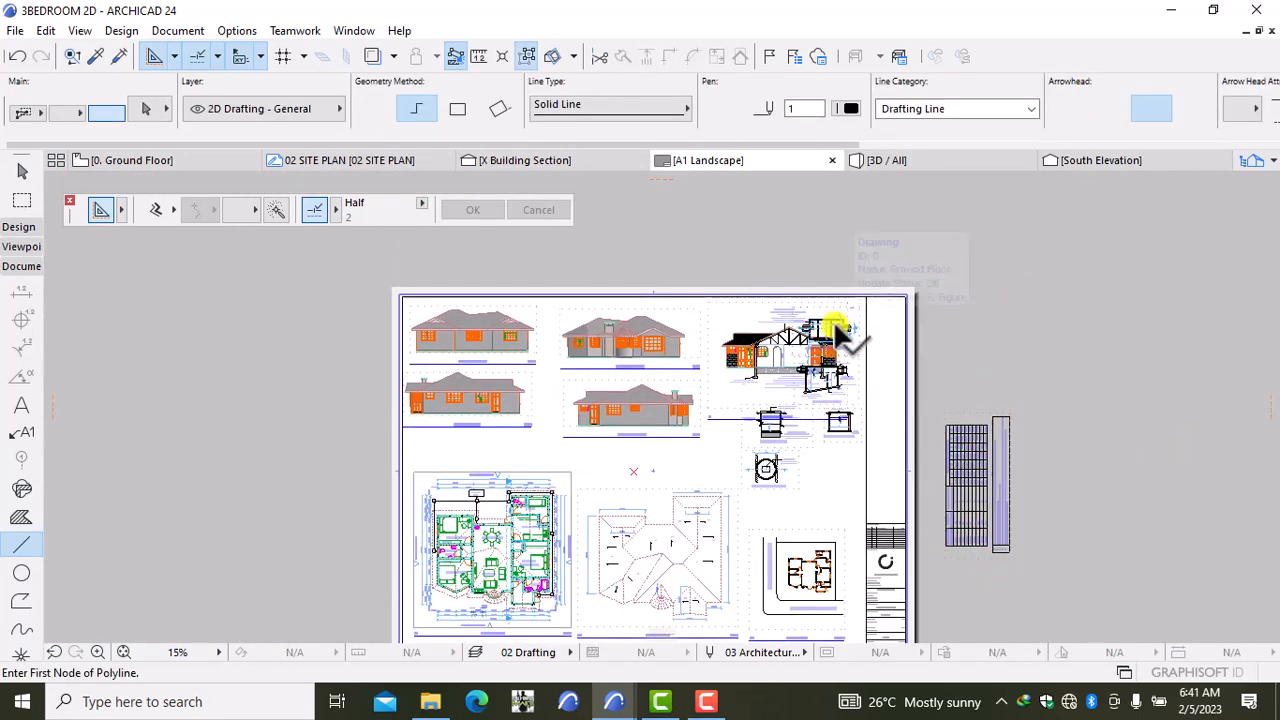
# Step: Move three septic details down below the building section
pyautogui.keyDown('shift'); pyautogui.click(828, 378); pyautogui.keyUp('shift')
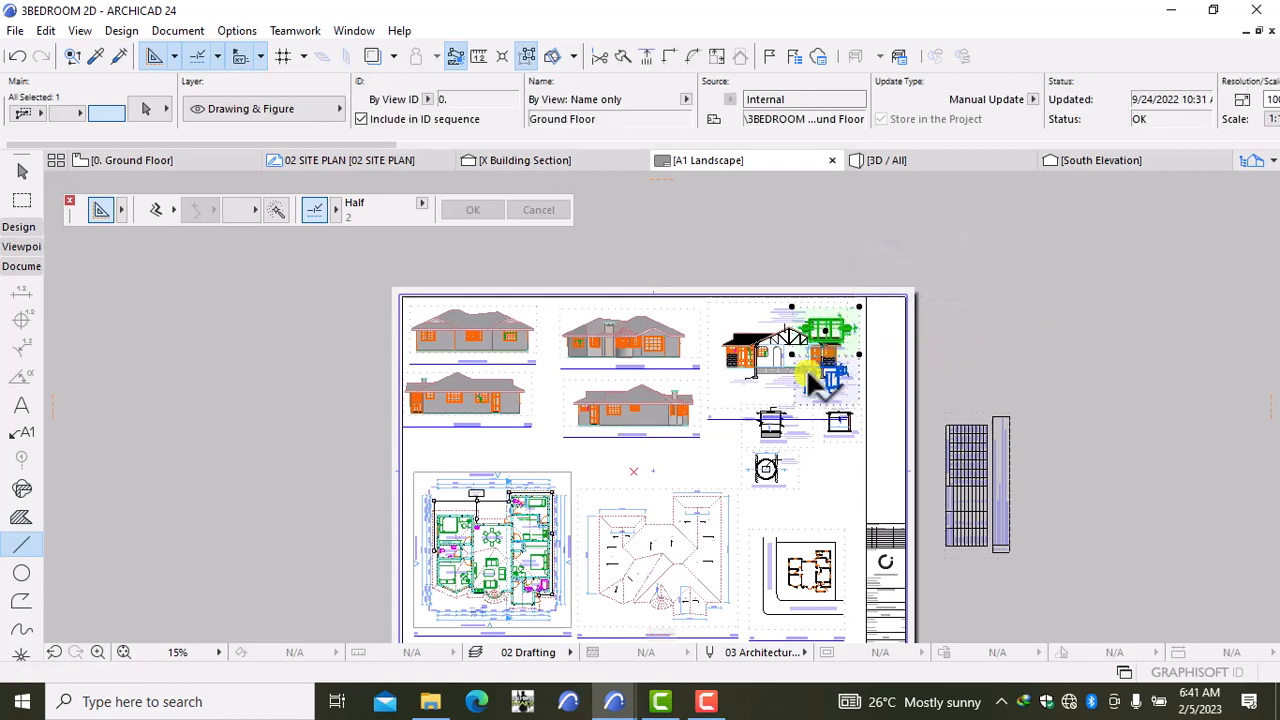
pyautogui.keyDown('shift'); pyautogui.click(807, 376); pyautogui.keyUp('shift')
pyautogui.keyDown('shift'); pyautogui.click(834, 426); pyautogui.keyUp('shift')
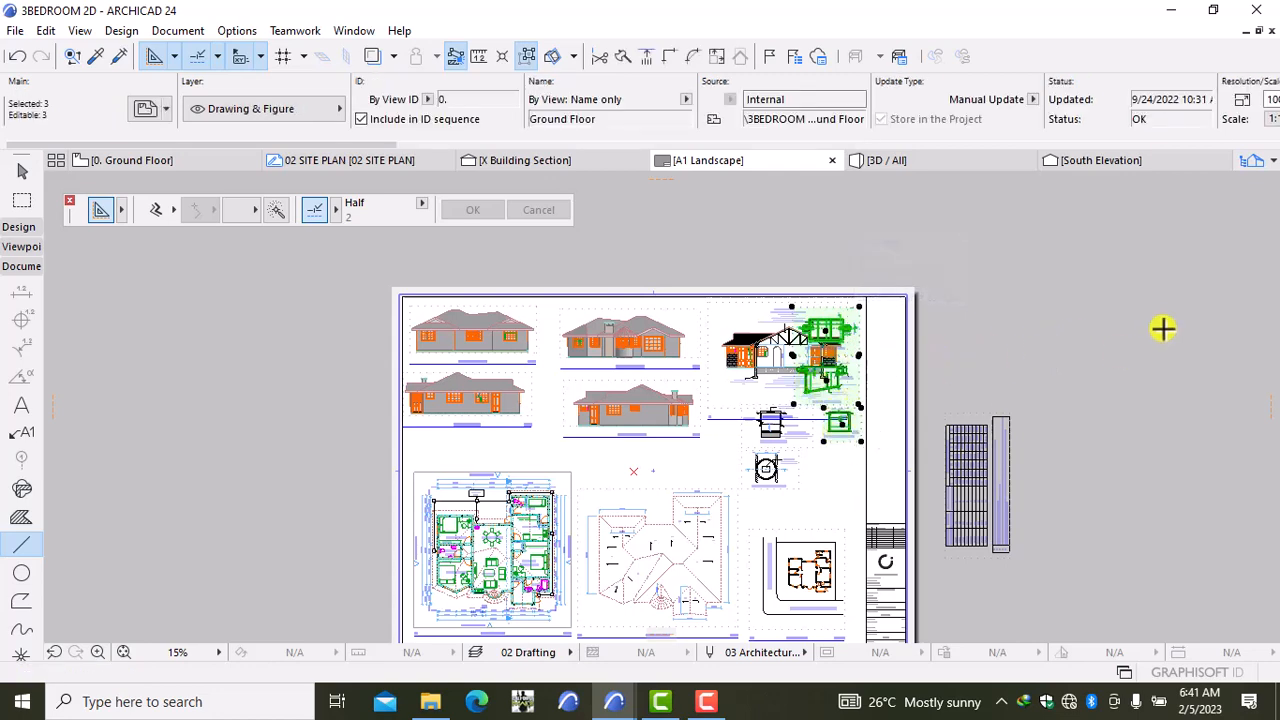
pyautogui.hotkey('ctrl', 'd')
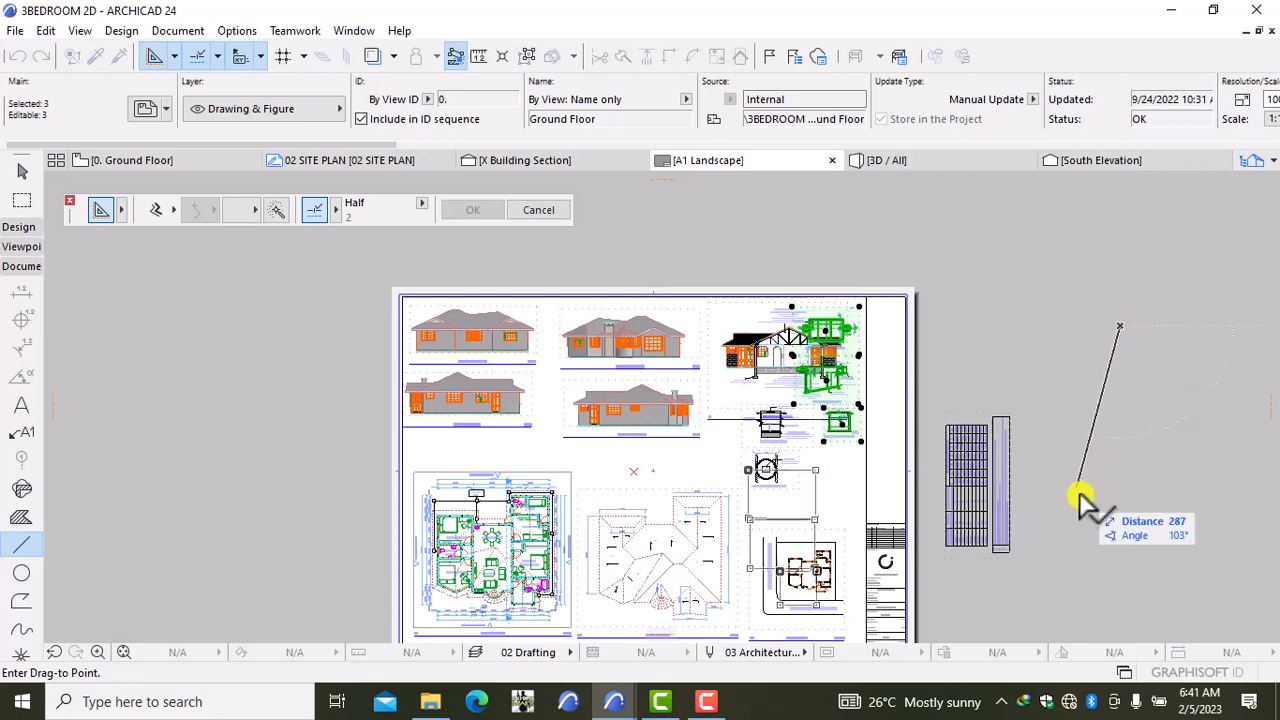
pyautogui.click(1120, 443)
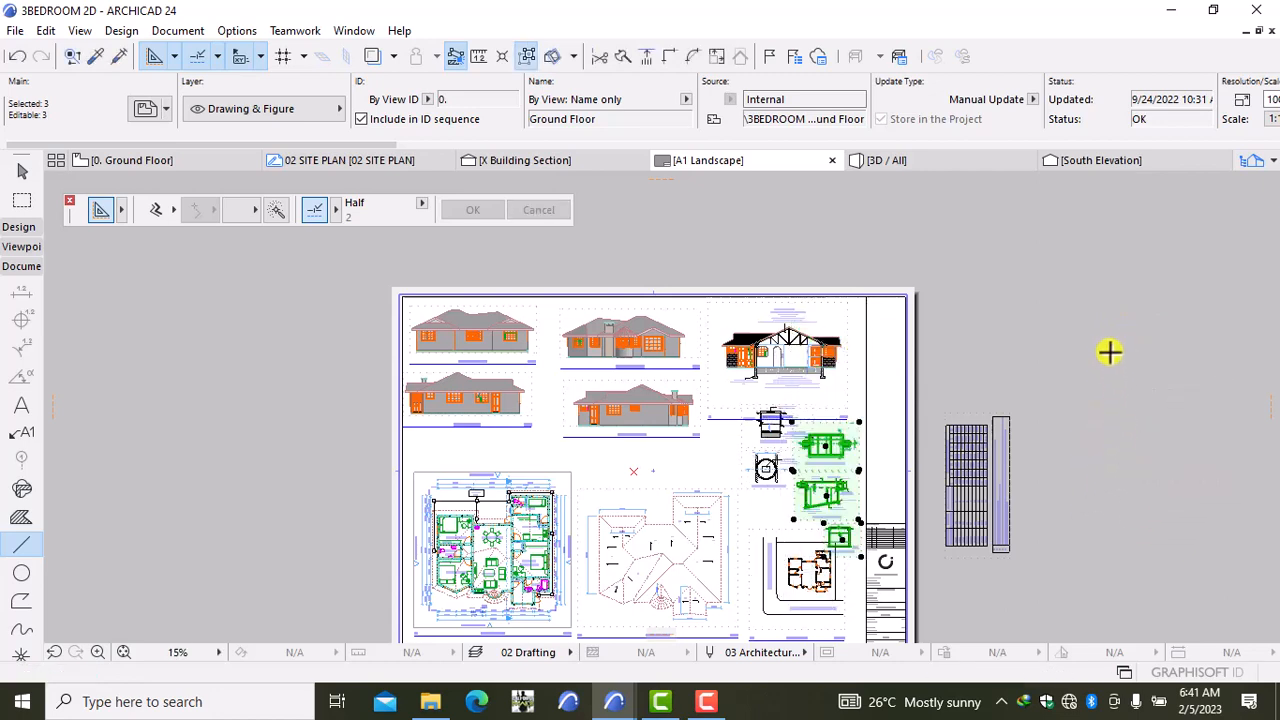
pyautogui.press('Escape')
pyautogui.scroll(-2, 816, 577)
pyautogui.scroll(4, 828, 584)
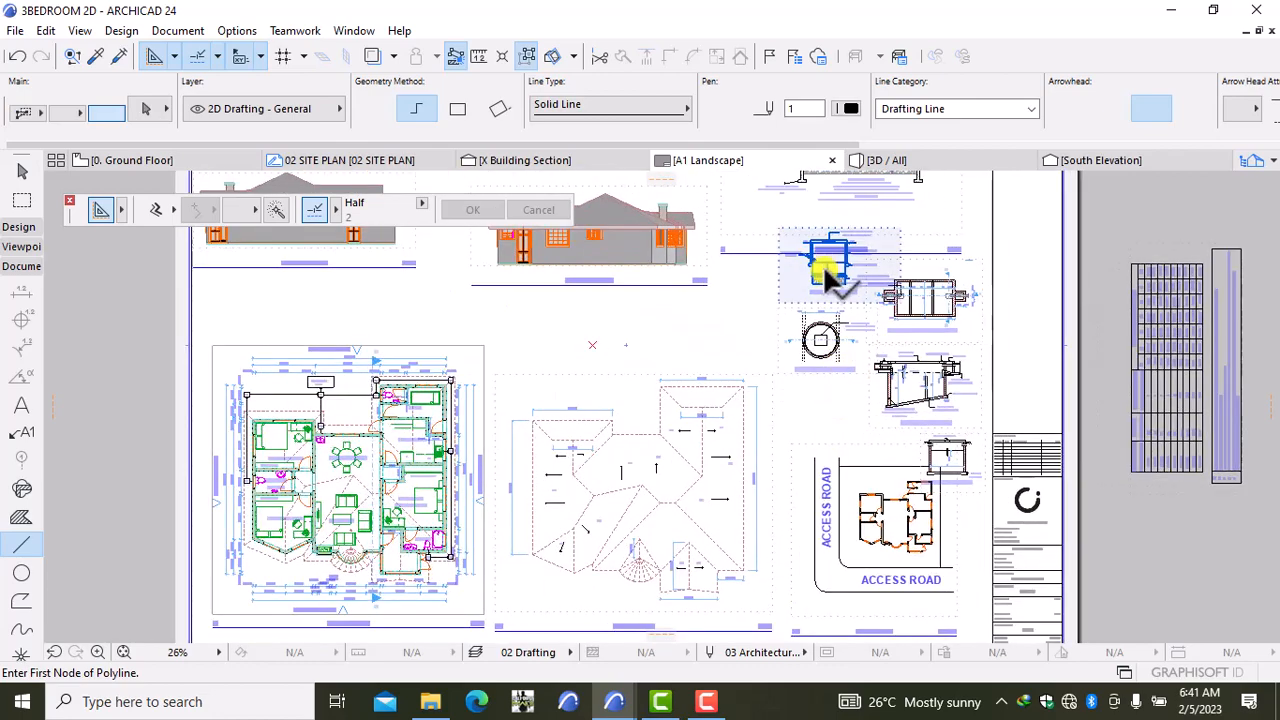
# Step: Shift the circular soak pit detail lower on the sheet
pyautogui.keyDown('shift'); pyautogui.click(812, 348); pyautogui.keyUp('shift')
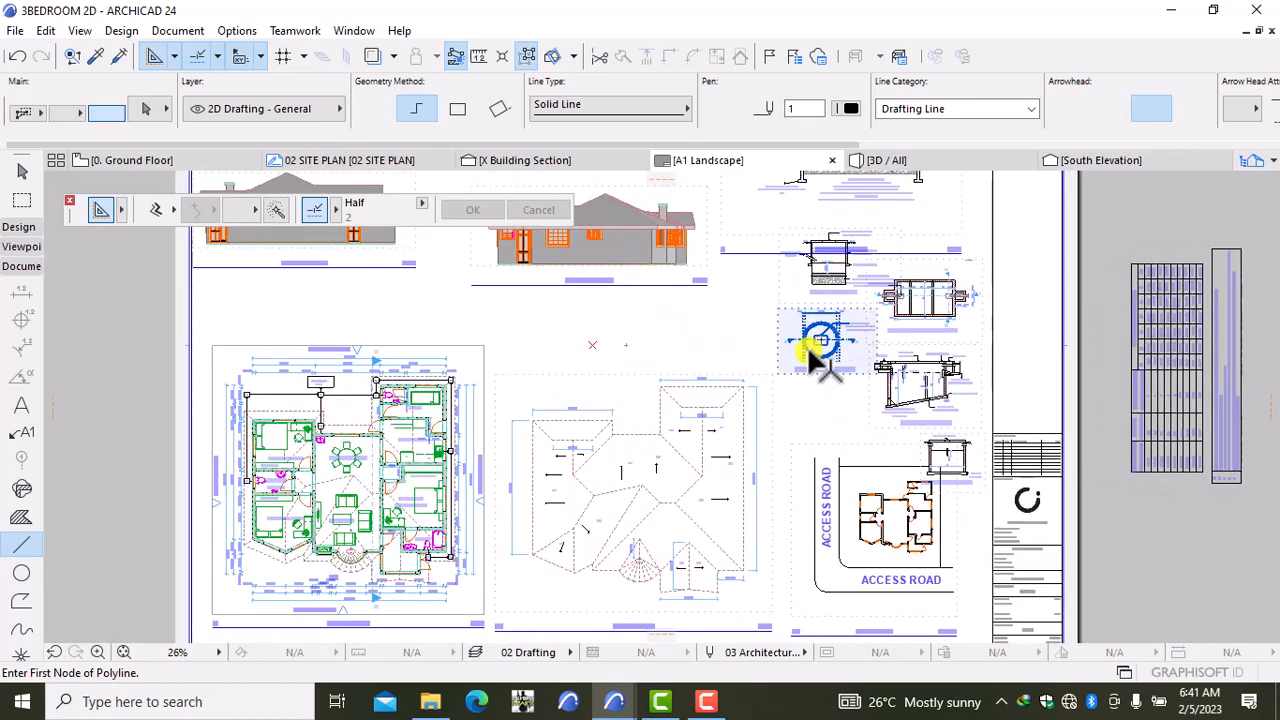
pyautogui.hotkey('ctrl', 'd')
pyautogui.click(835, 428)
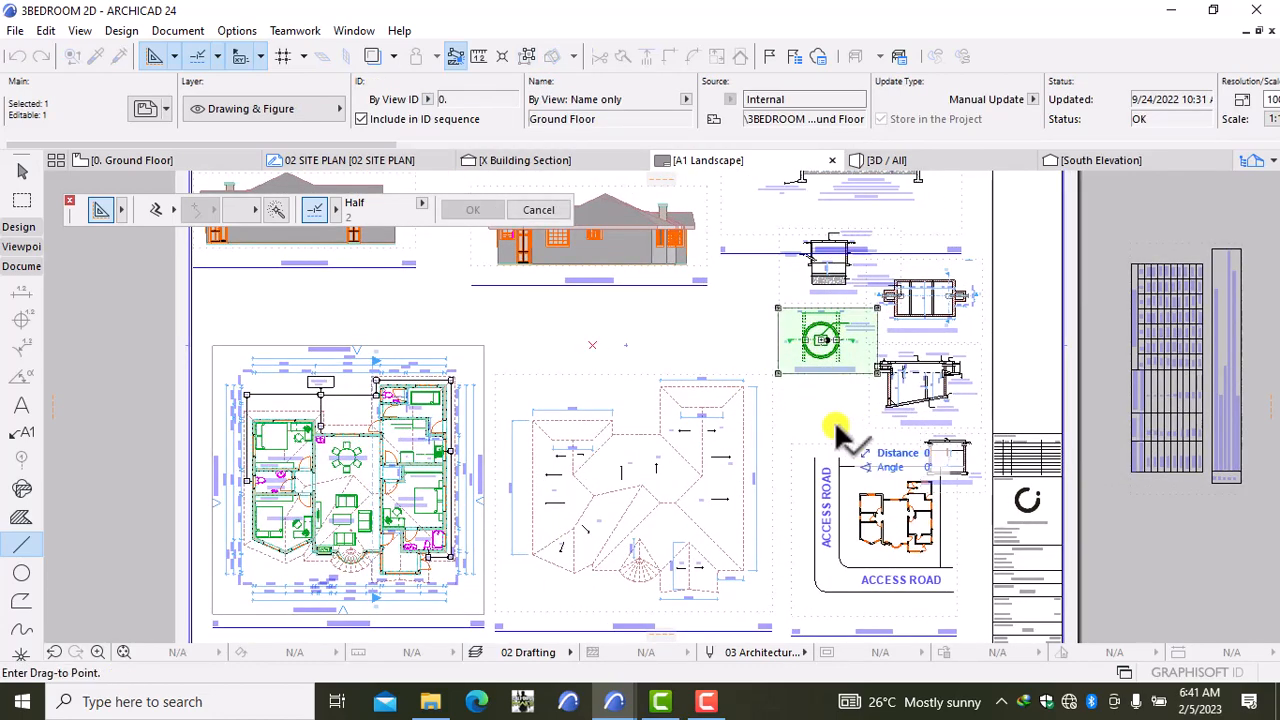
pyautogui.click(840, 498)
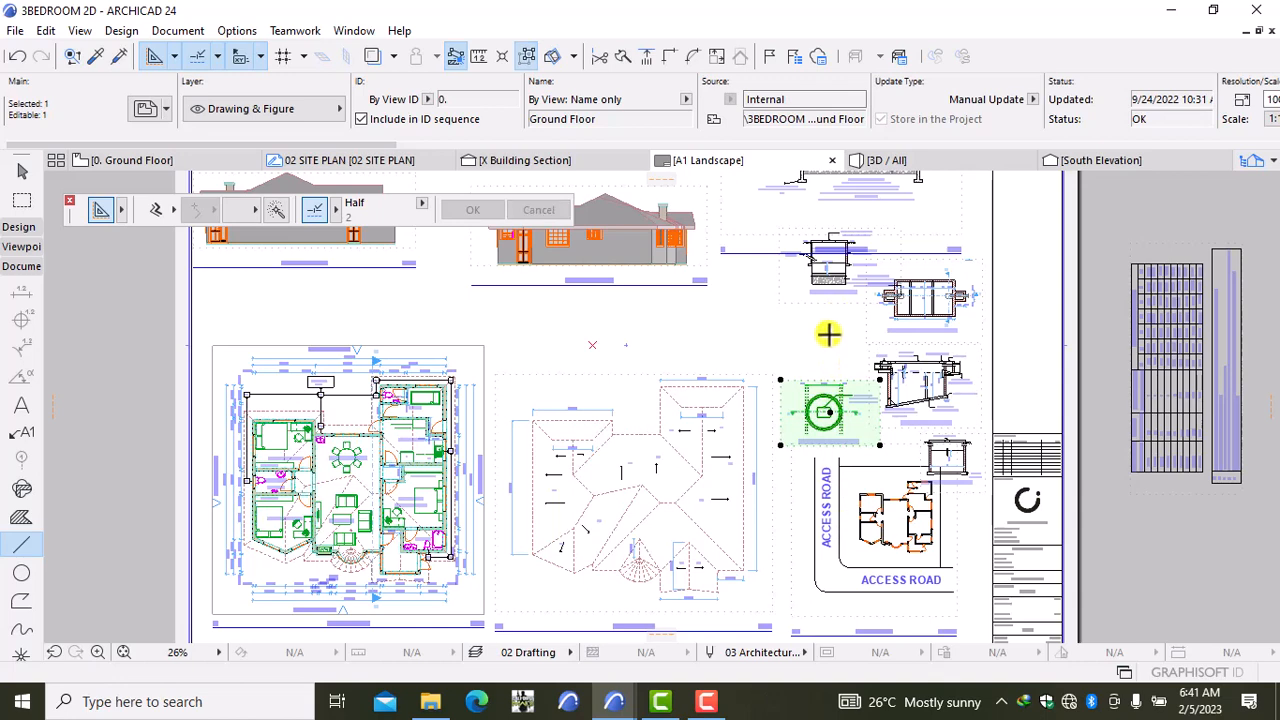
pyautogui.press('Escape')
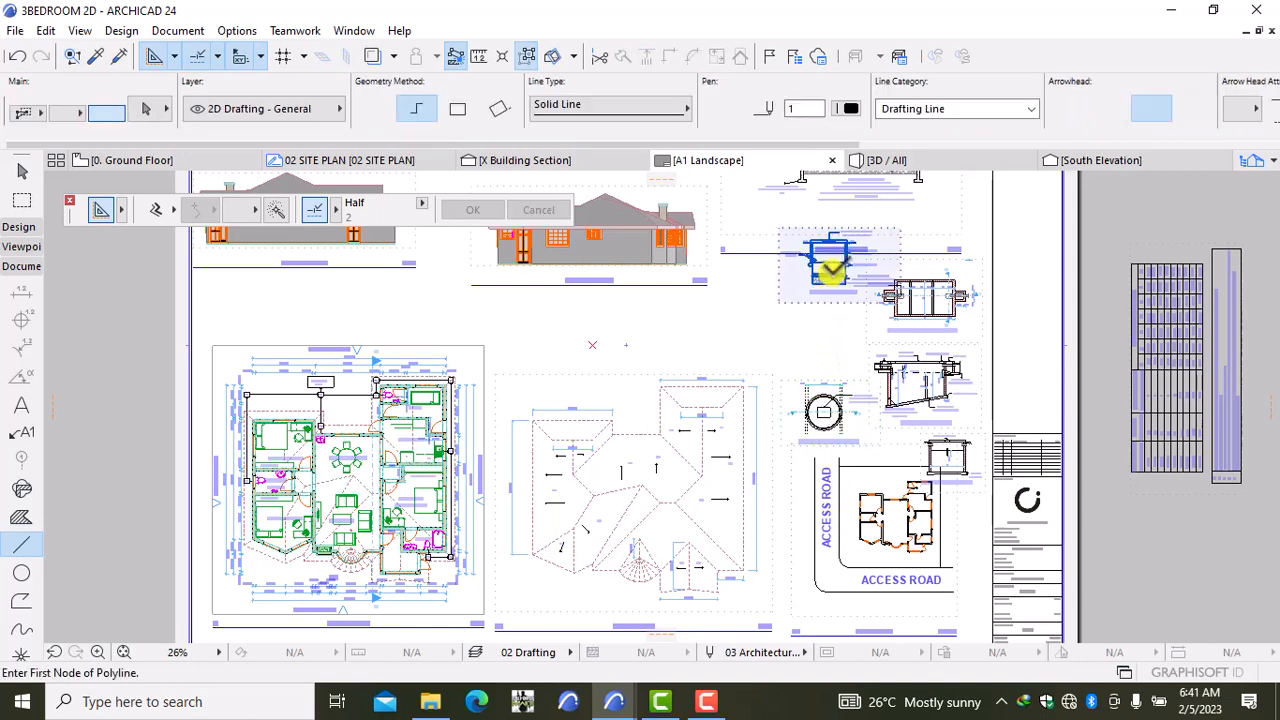
# Step: Move Section B-B lower and to the left
pyautogui.keyDown('shift'); pyautogui.click(832, 268); pyautogui.keyUp('shift')
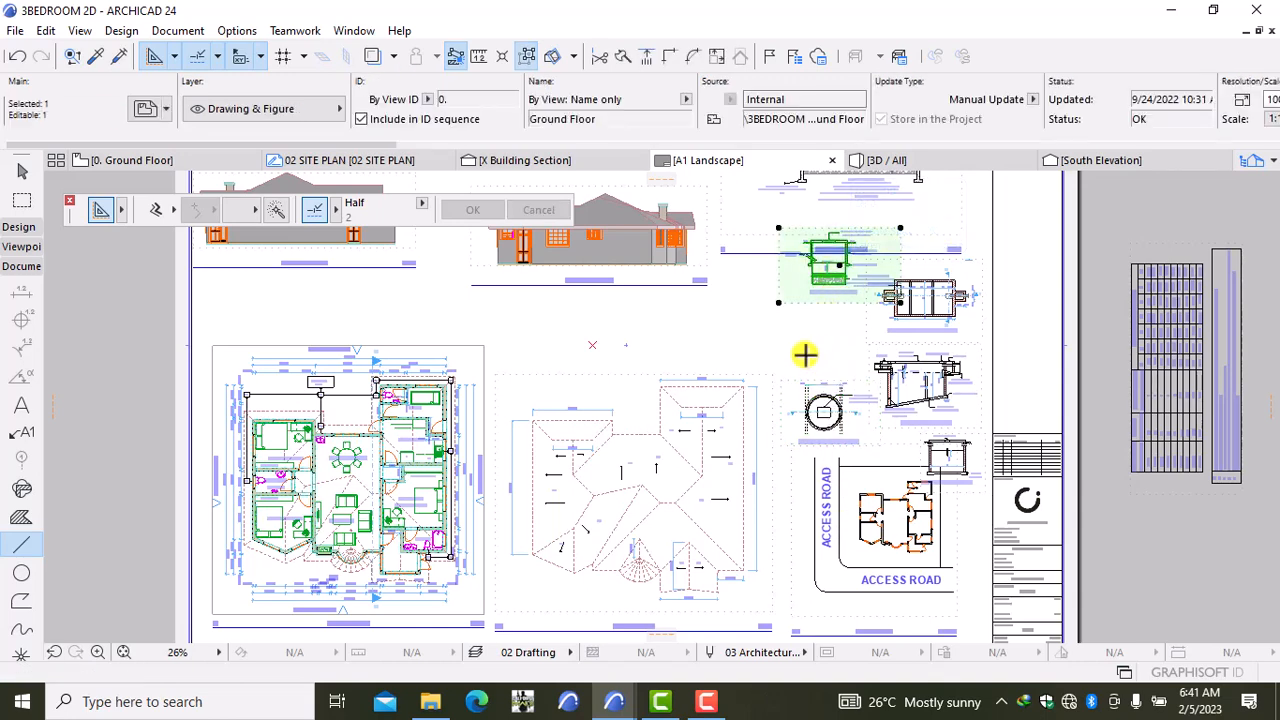
pyautogui.hotkey('ctrl', 'd')
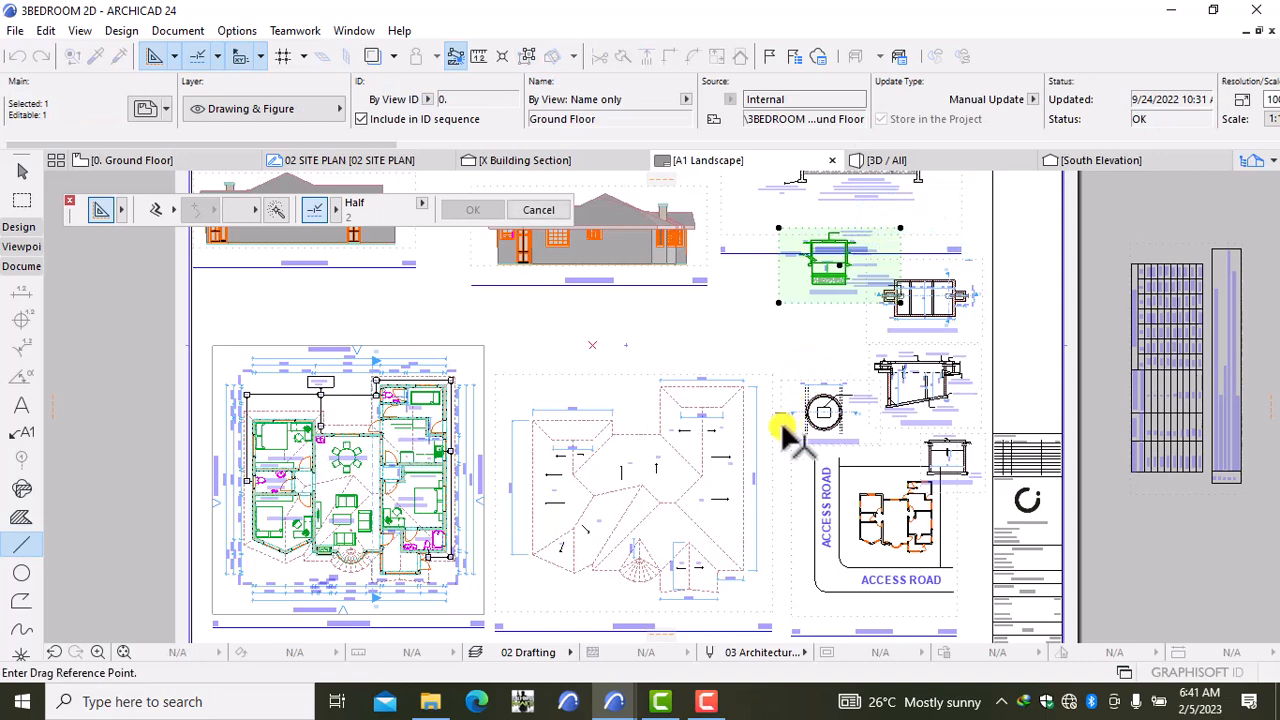
pyautogui.click(793, 348)
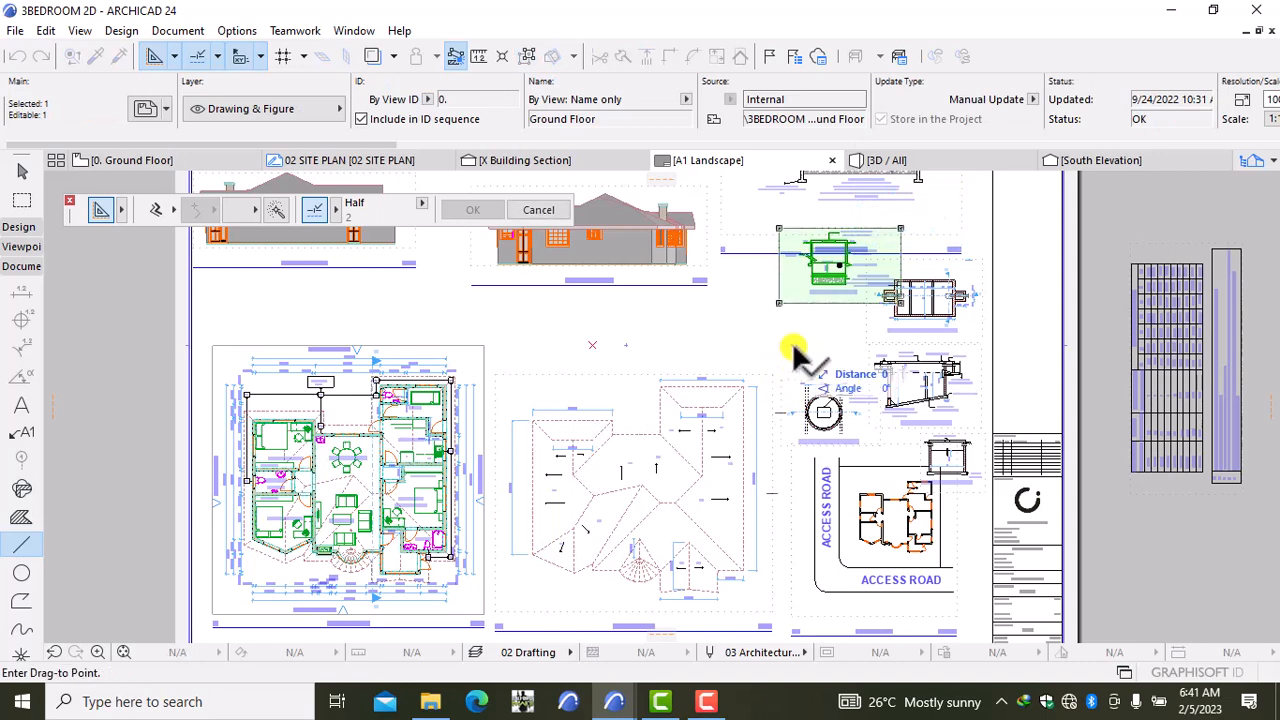
pyautogui.click(770, 410)
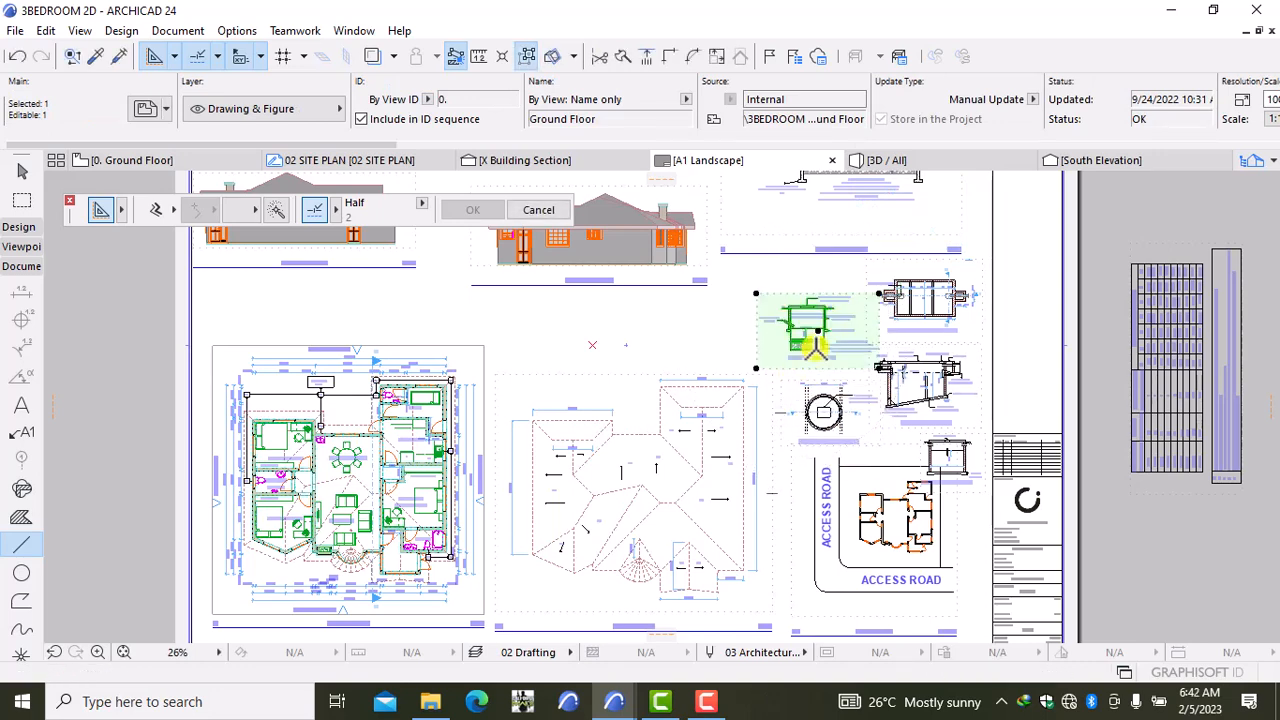
# Step: Pan and zoom to inspect the septic details, Soak Pit plan and Section H-H
pyautogui.scroll(1, 833, 290)
pyautogui.scroll(1, 833, 290)
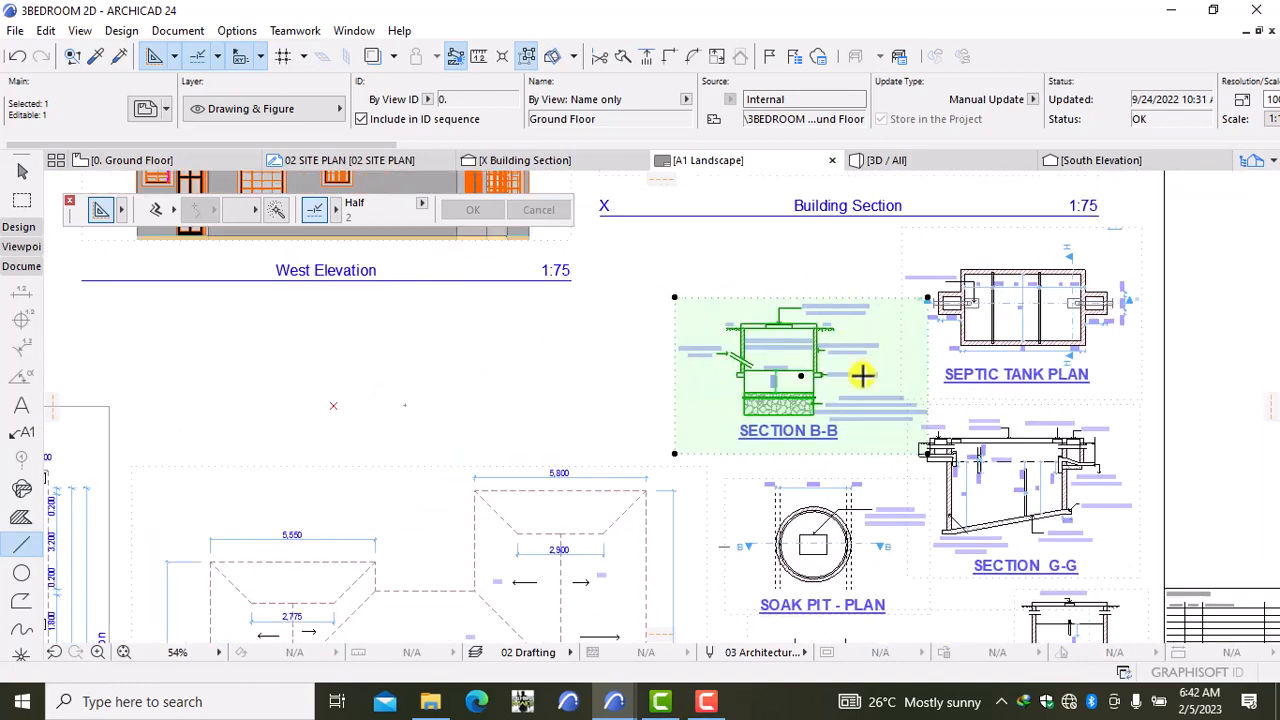
pyautogui.scroll(1, 729, 363)
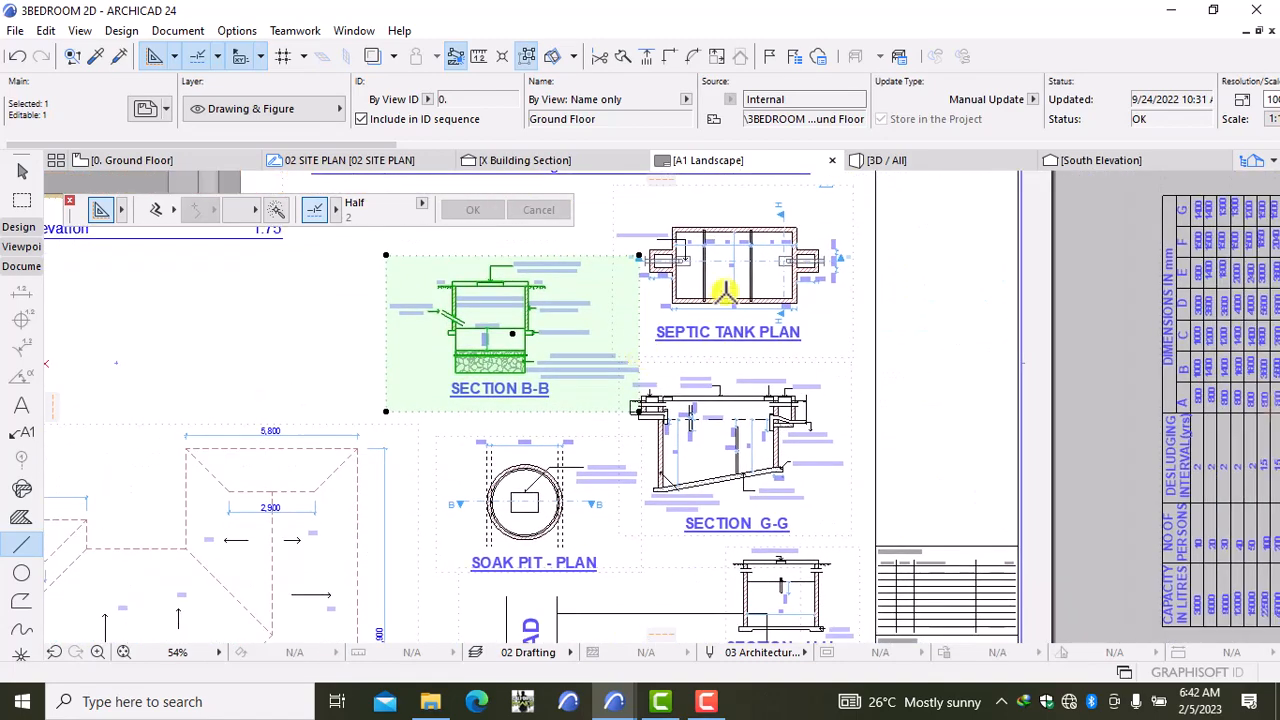
pyautogui.scroll(1, 770, 268)
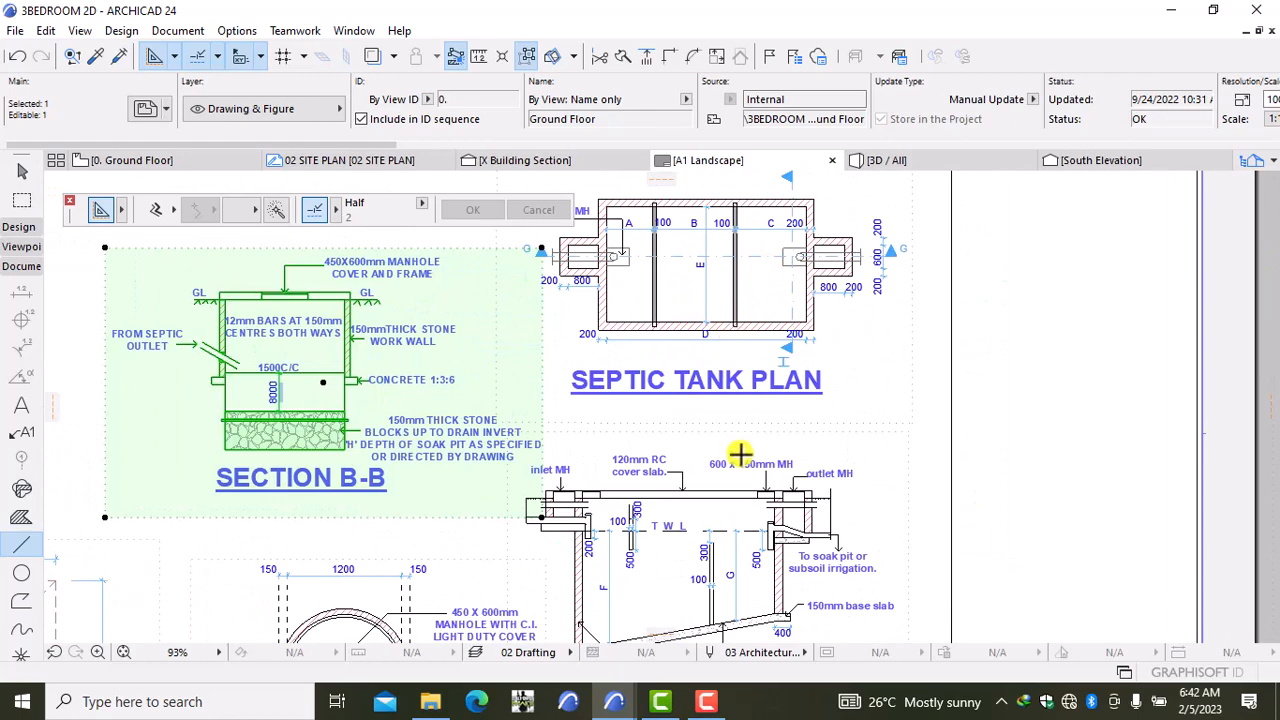
pyautogui.moveTo(741, 455); pyautogui.dragTo(890, 337, button='middle')
pyautogui.scroll(-1, 586, 409)
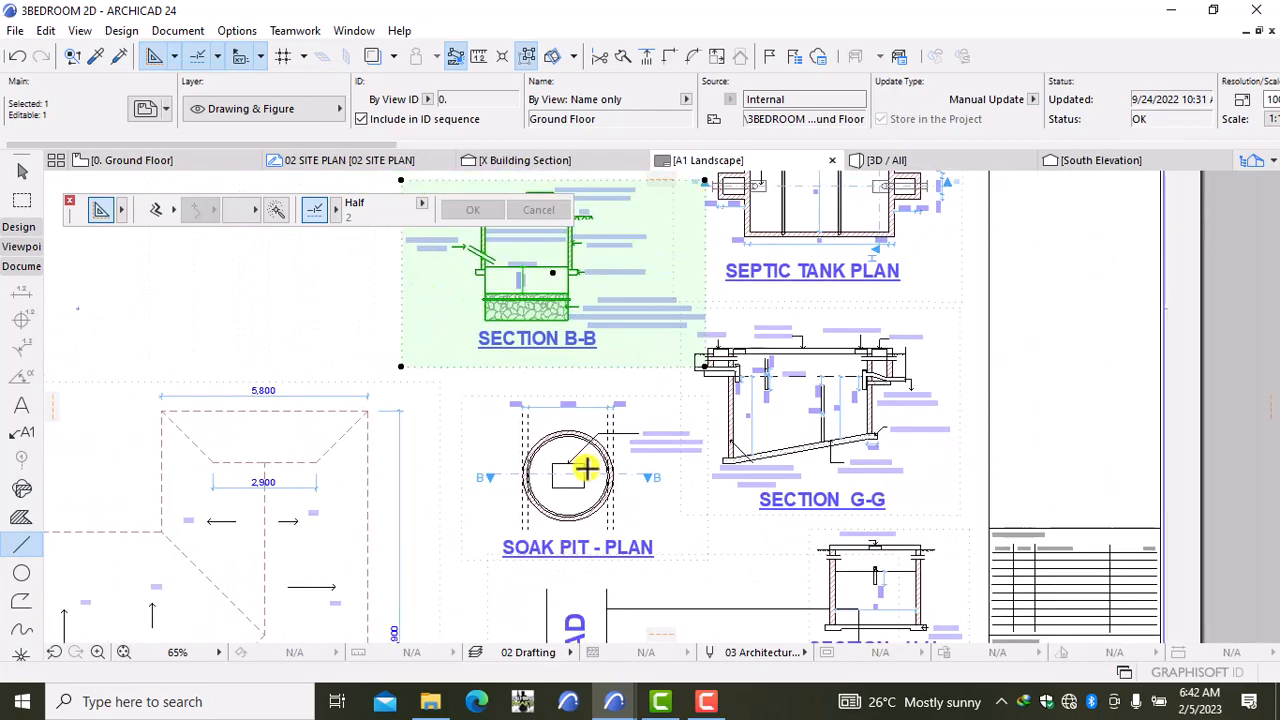
pyautogui.scroll(-1, 615, 510)
pyautogui.scroll(2, 649, 309)
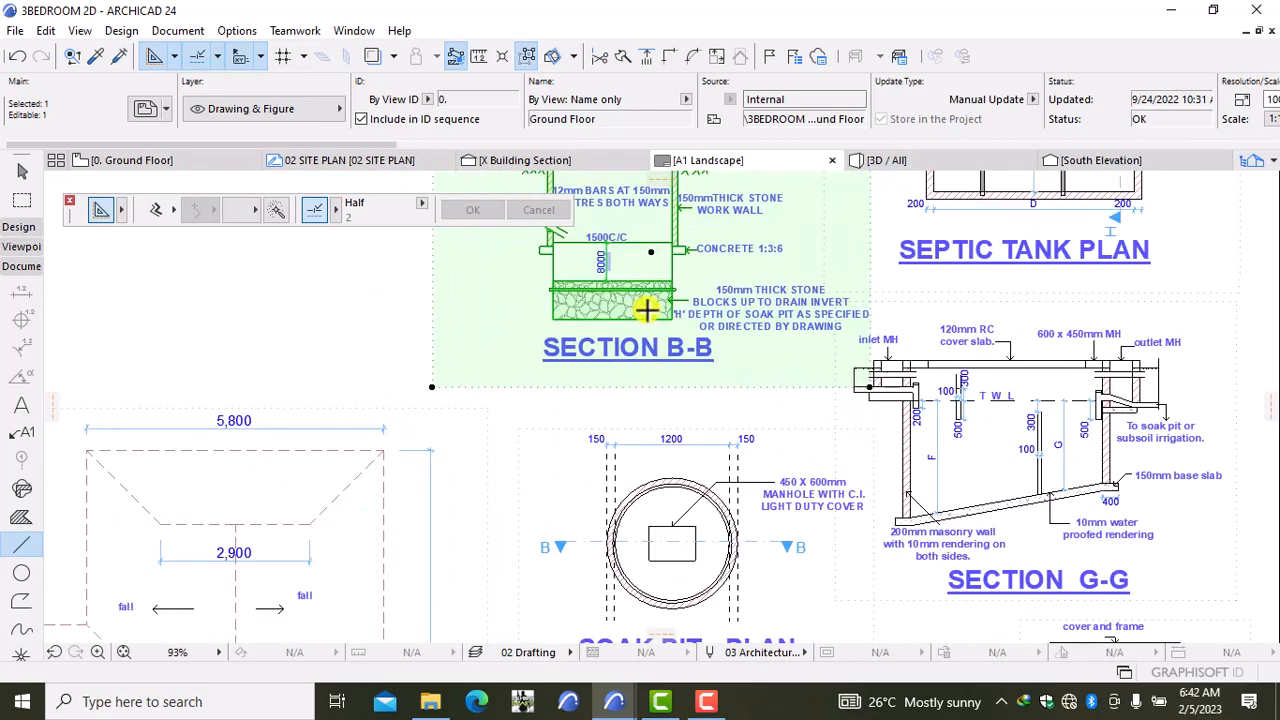
pyautogui.scroll(-3, 649, 309)
pyautogui.scroll(2, 809, 561)
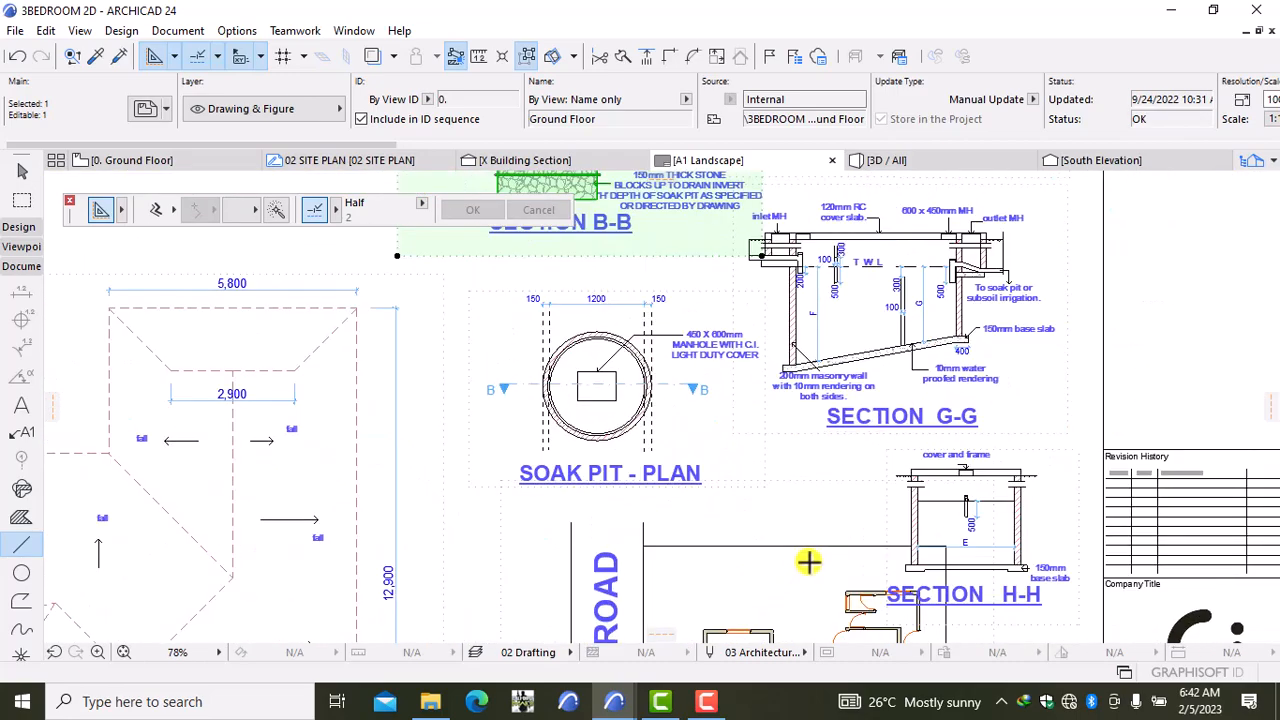
pyautogui.moveTo(775, 480); pyautogui.dragTo(751, 442, button='middle')
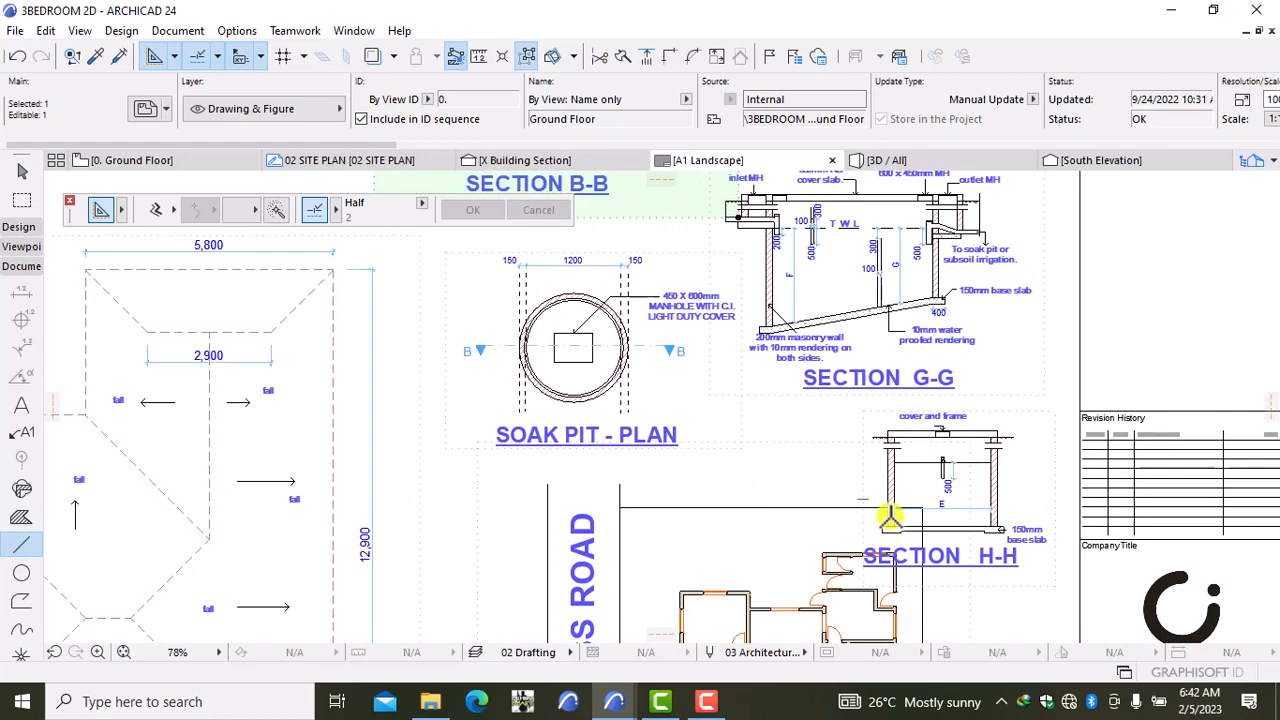
pyautogui.scroll(-4, 628, 410)
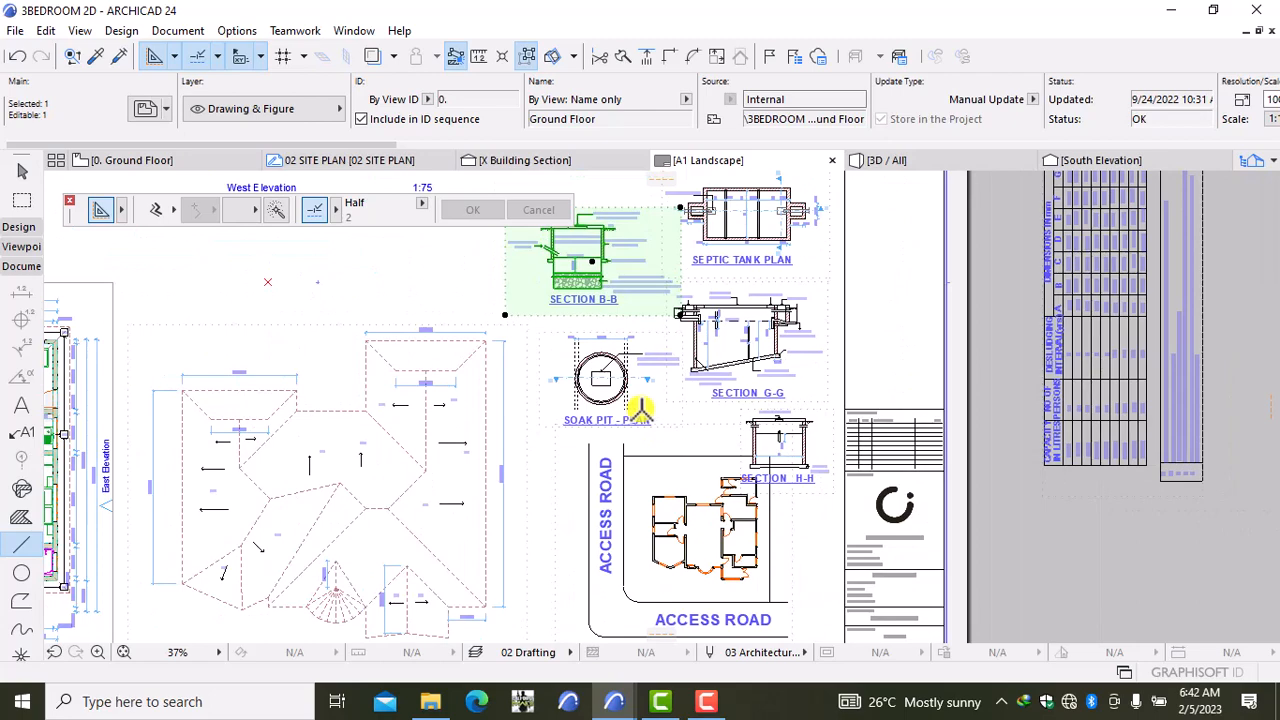
pyautogui.scroll(-1, 639, 409)
pyautogui.scroll(-2, 533, 406)
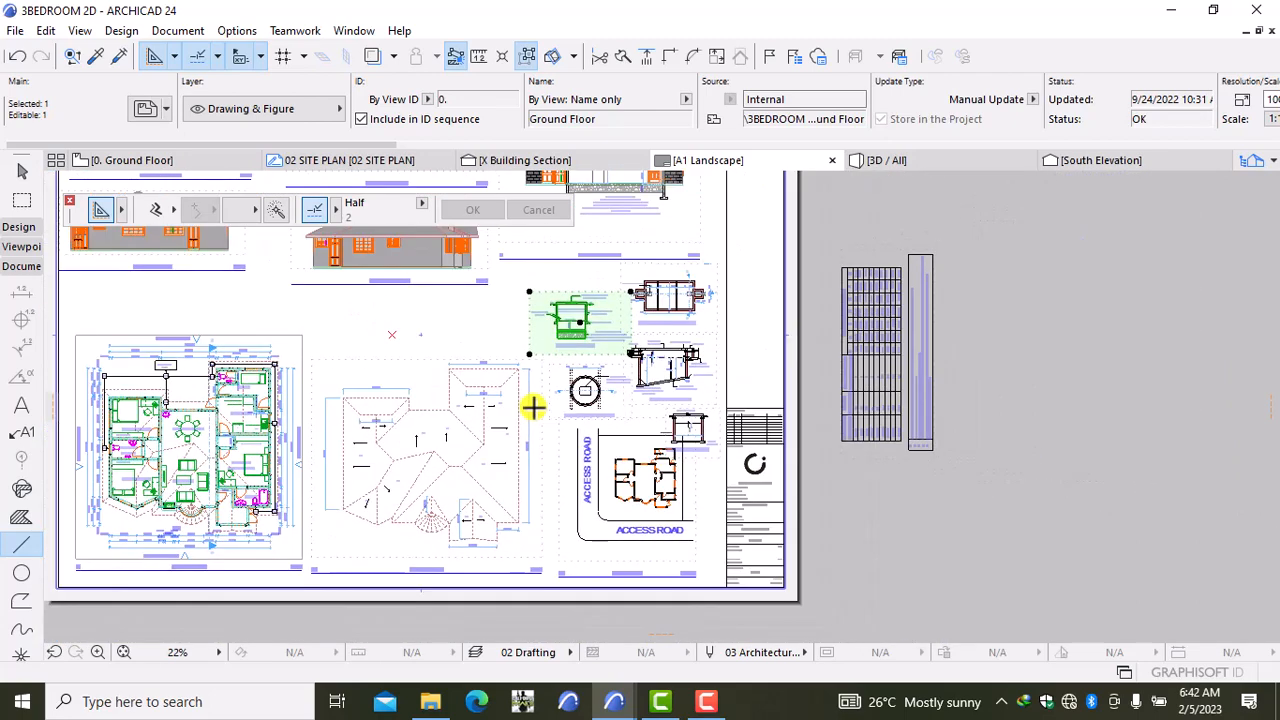
pyautogui.moveTo(534, 406); pyautogui.dragTo(621, 430, button='middle')
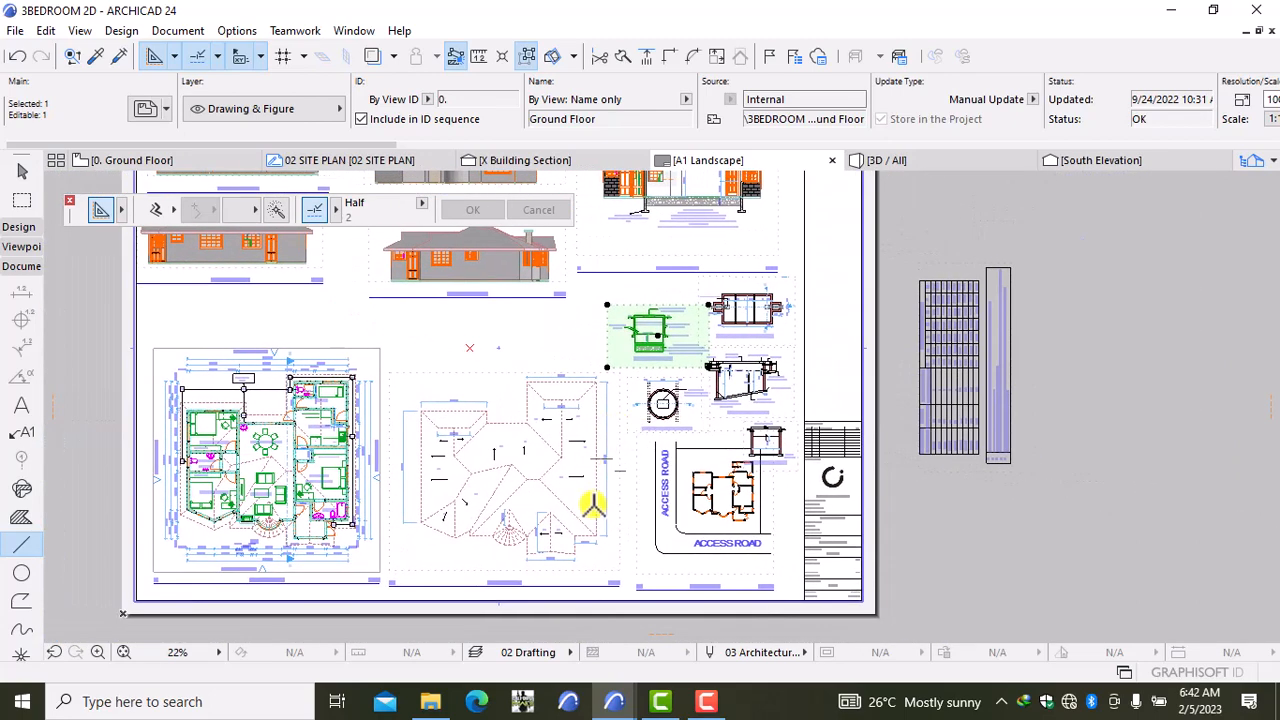
# Step: Move the roof plan drawing higher, closing the gap below the elevations
pyautogui.keyDown('shift'); pyautogui.click(550, 484); pyautogui.keyUp('shift')
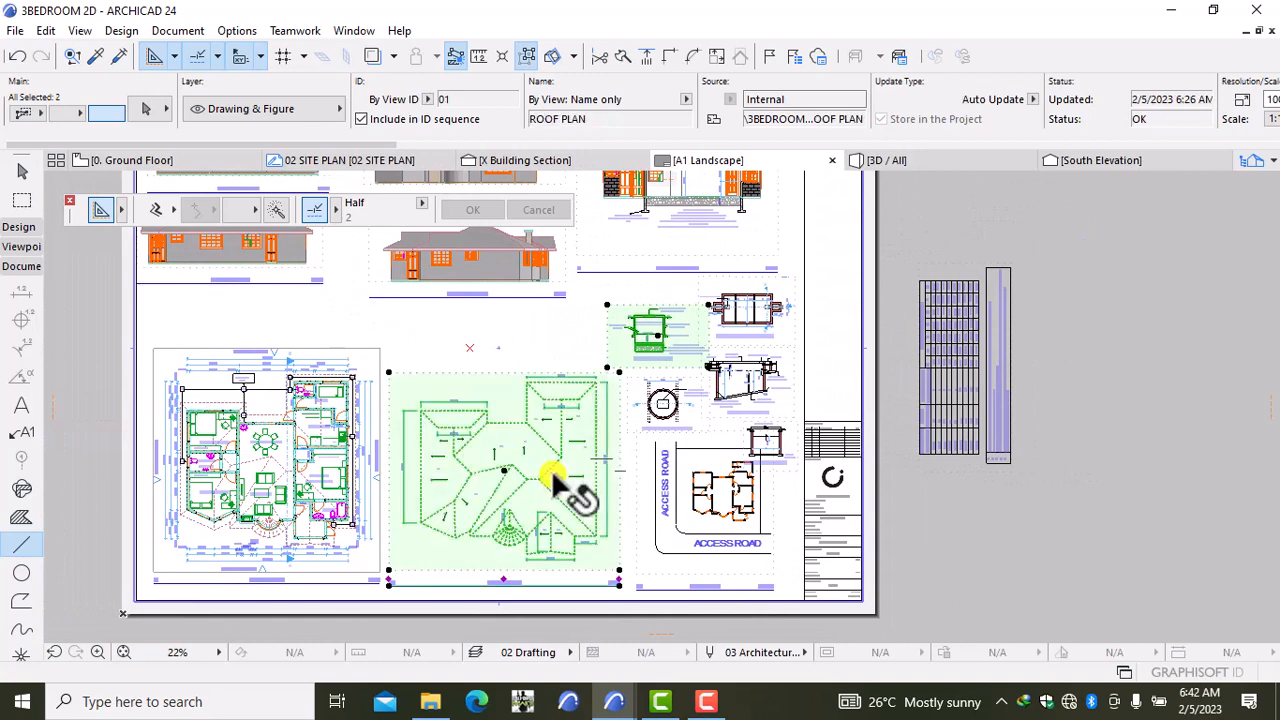
pyautogui.hotkey('ctrl', 'd')
pyautogui.click(1059, 568)
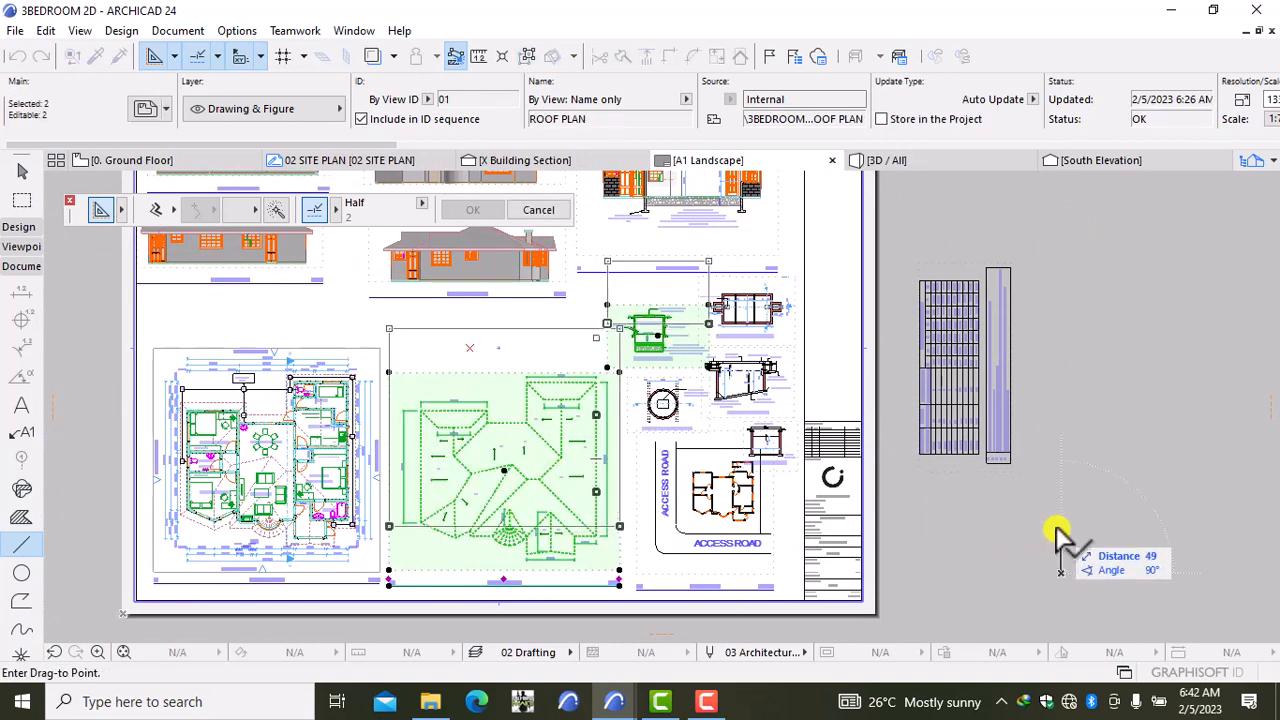
pyautogui.press('Escape')
pyautogui.press('Escape')
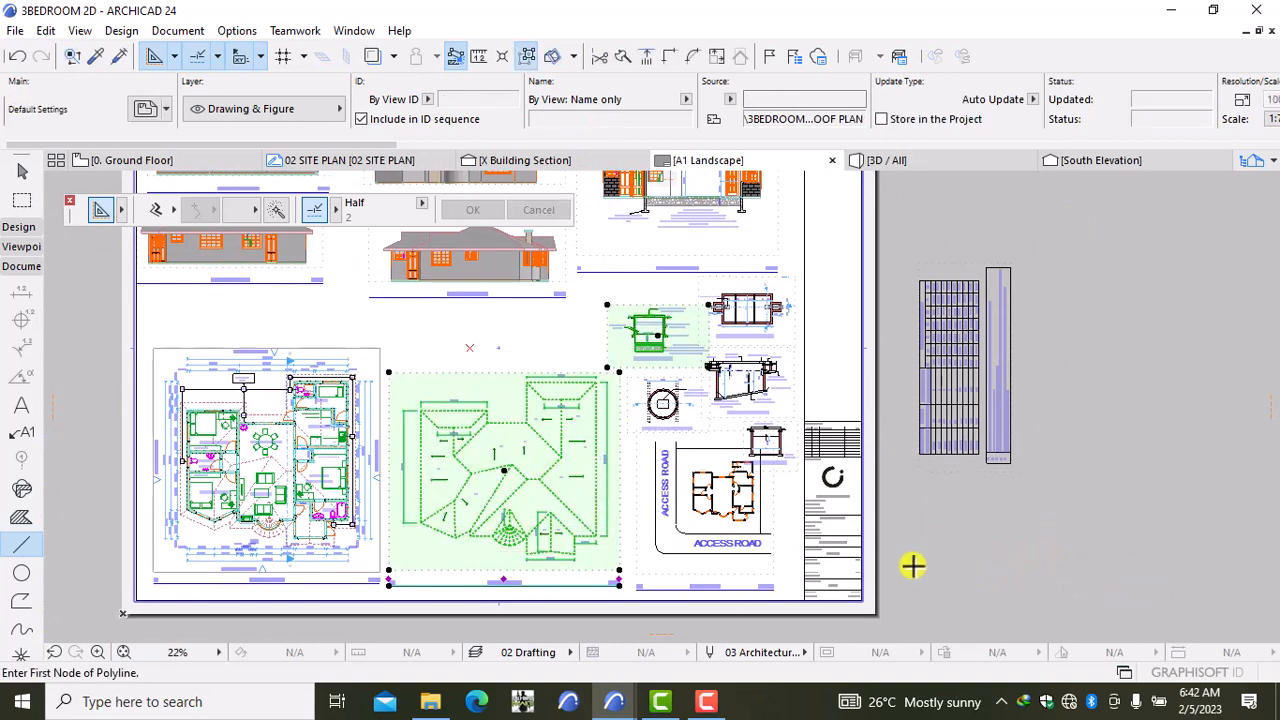
pyautogui.keyDown('shift'); pyautogui.click(563, 443); pyautogui.keyUp('shift')
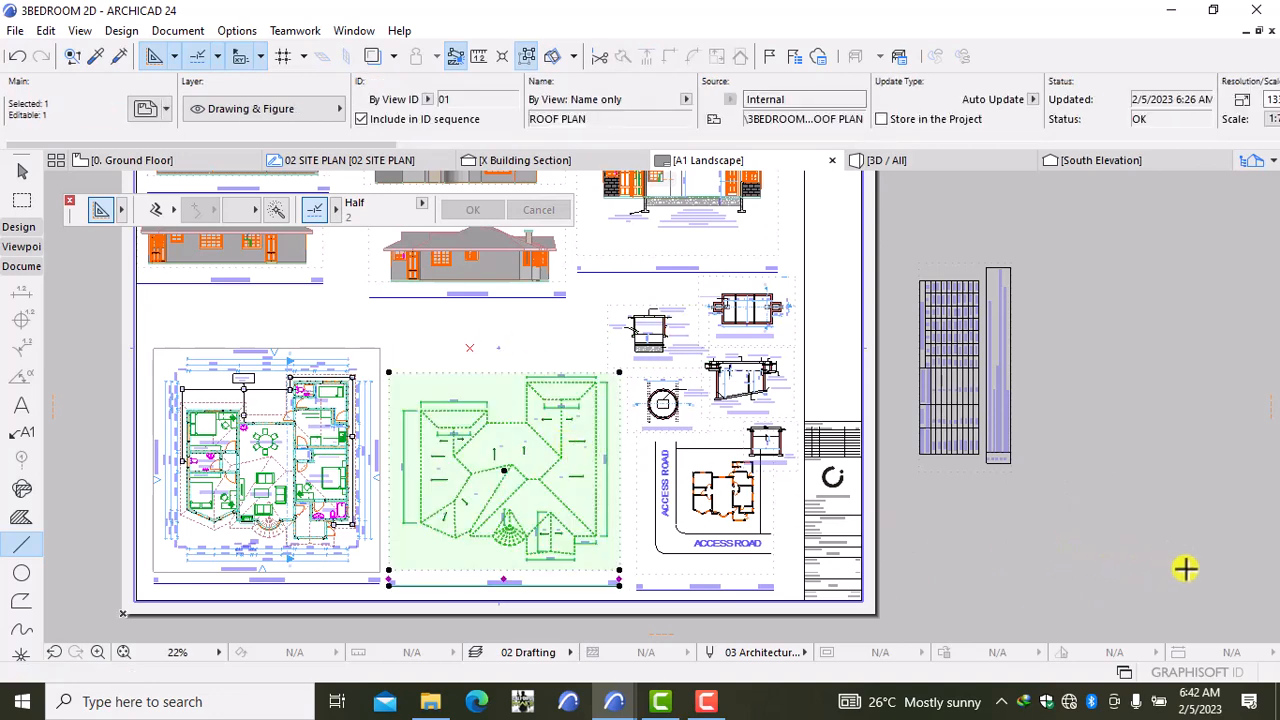
pyautogui.hotkey('ctrl', 'd')
pyautogui.click(1178, 598)
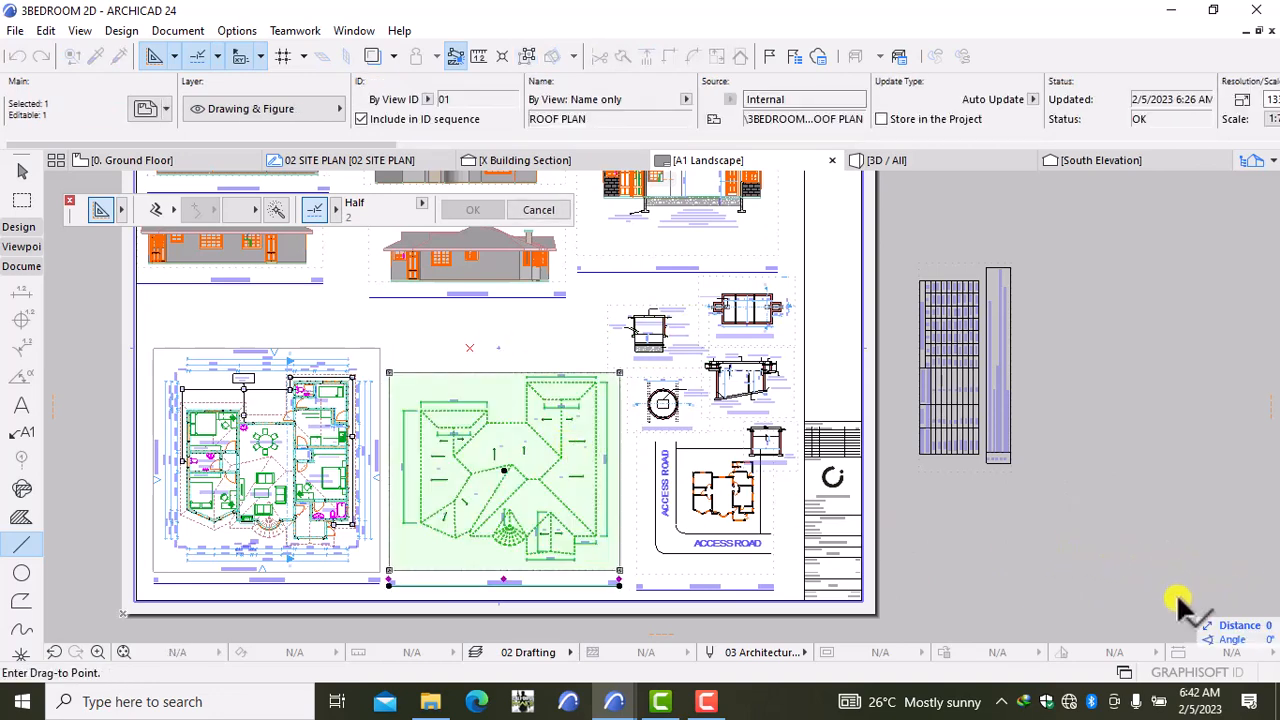
pyautogui.click(1180, 538)
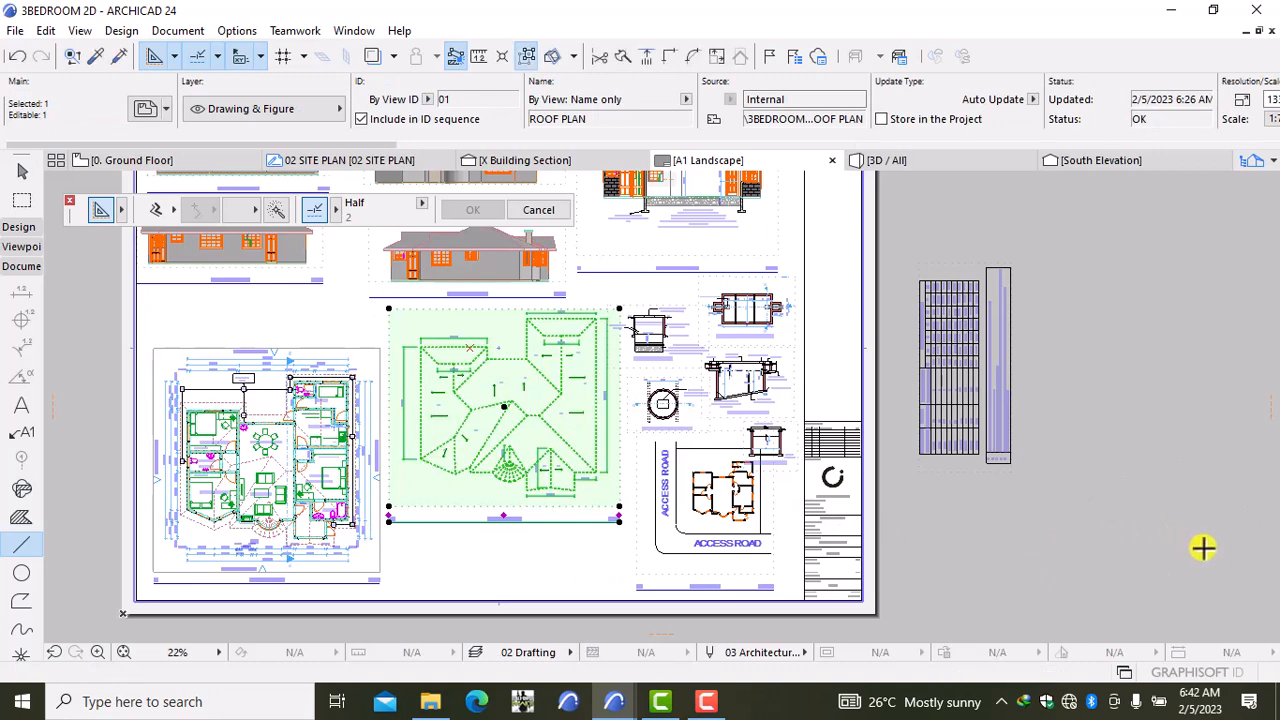
pyautogui.press('Escape')
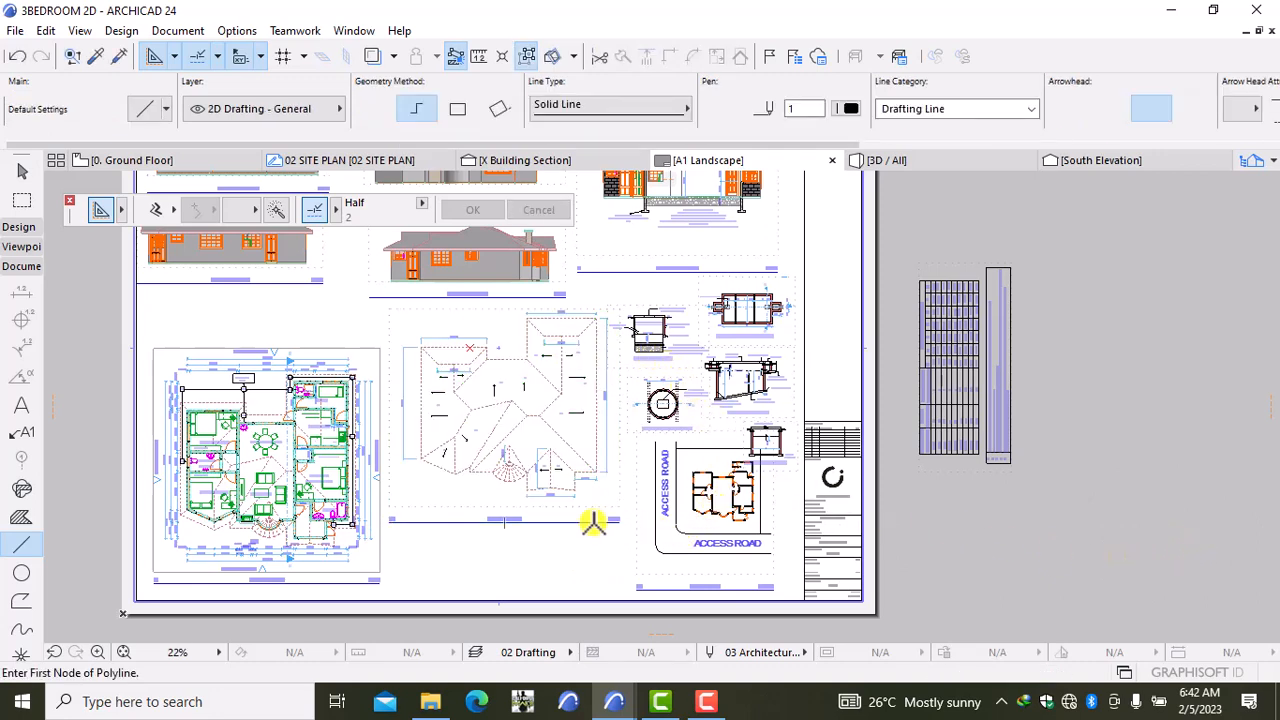
# Step: Drag Section B-B and the Septic Tank Plan drawings higher on the sheet
pyautogui.scroll(-1, 594, 521)
pyautogui.scroll(3, 668, 416)
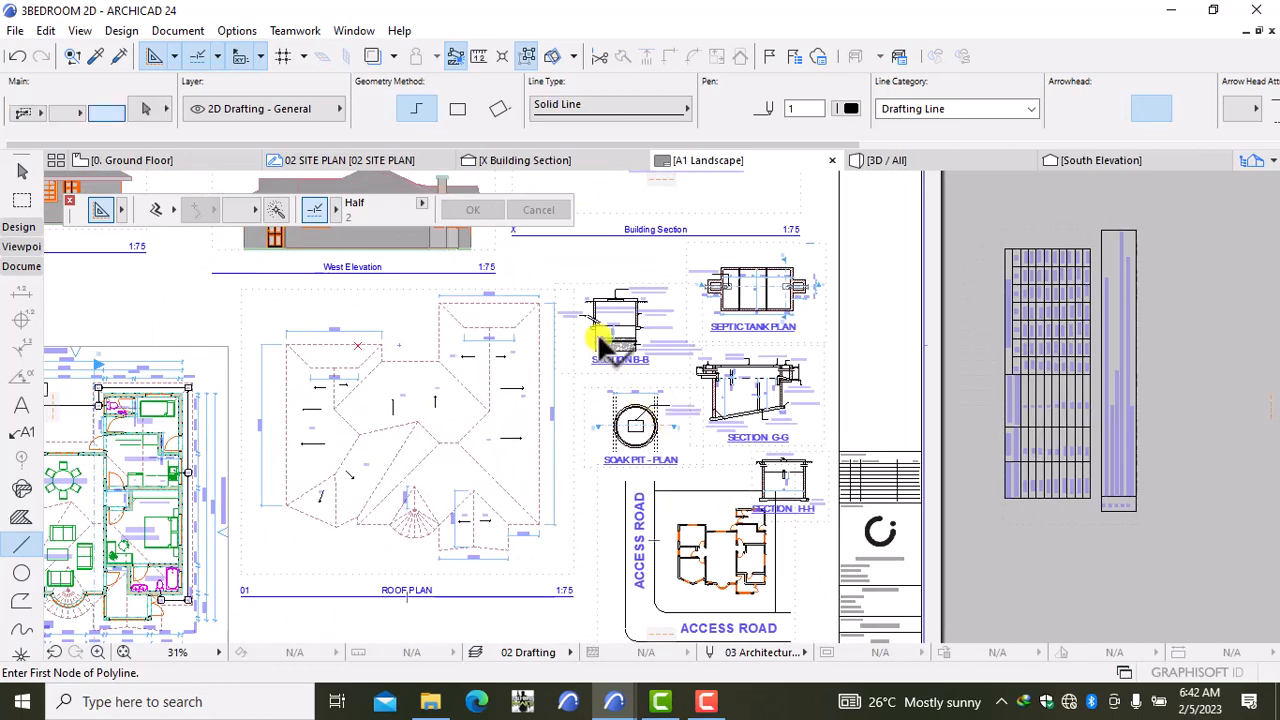
pyautogui.hotkey('ctrl', 'd')
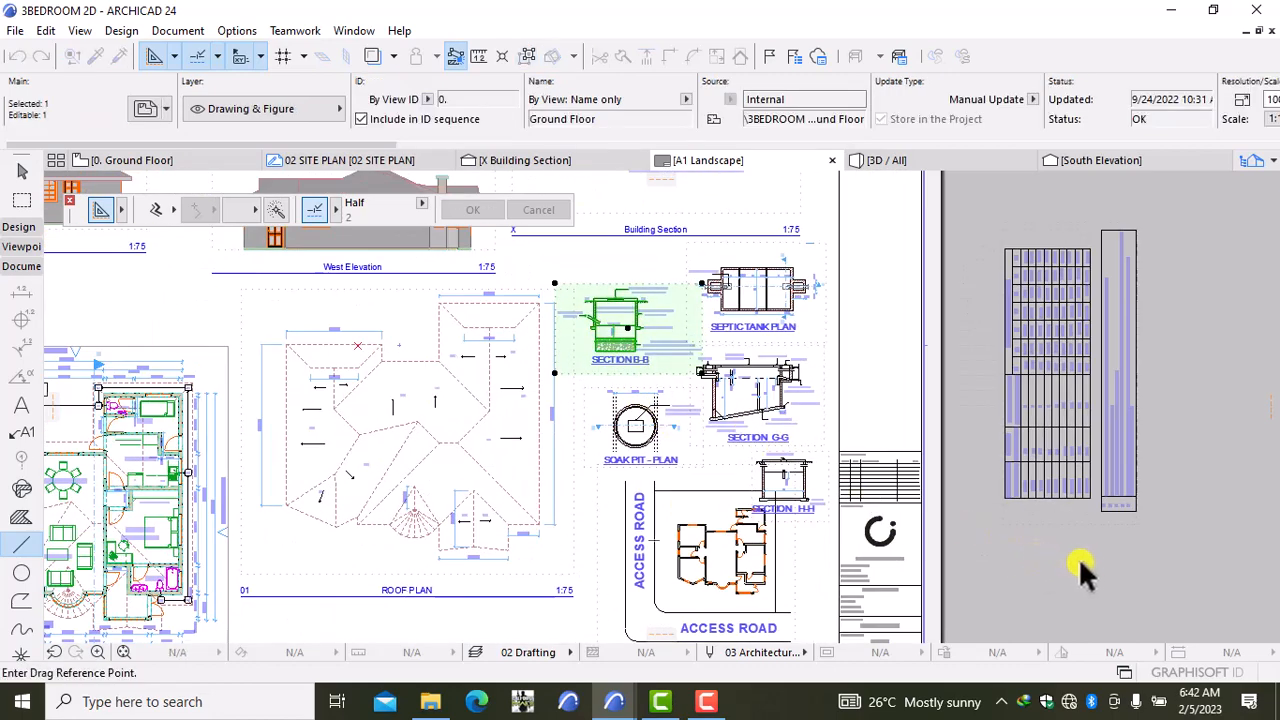
pyautogui.click(1085, 562)
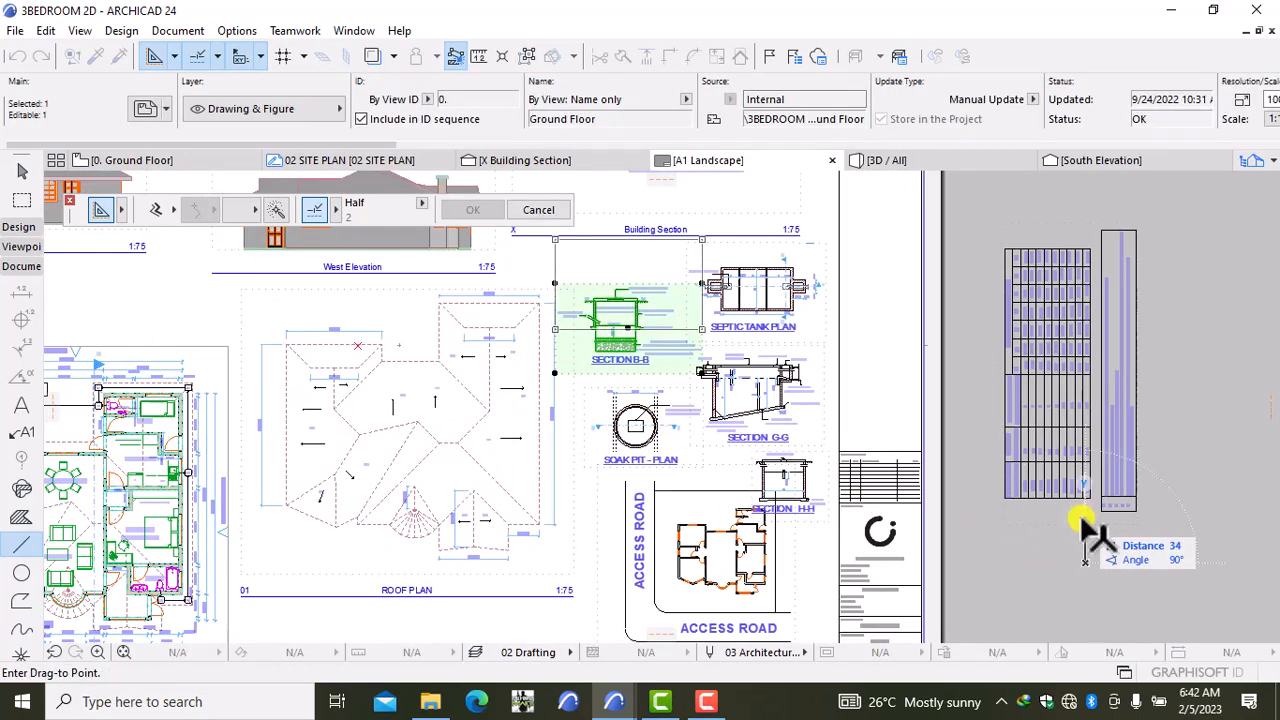
pyautogui.click(1084, 522)
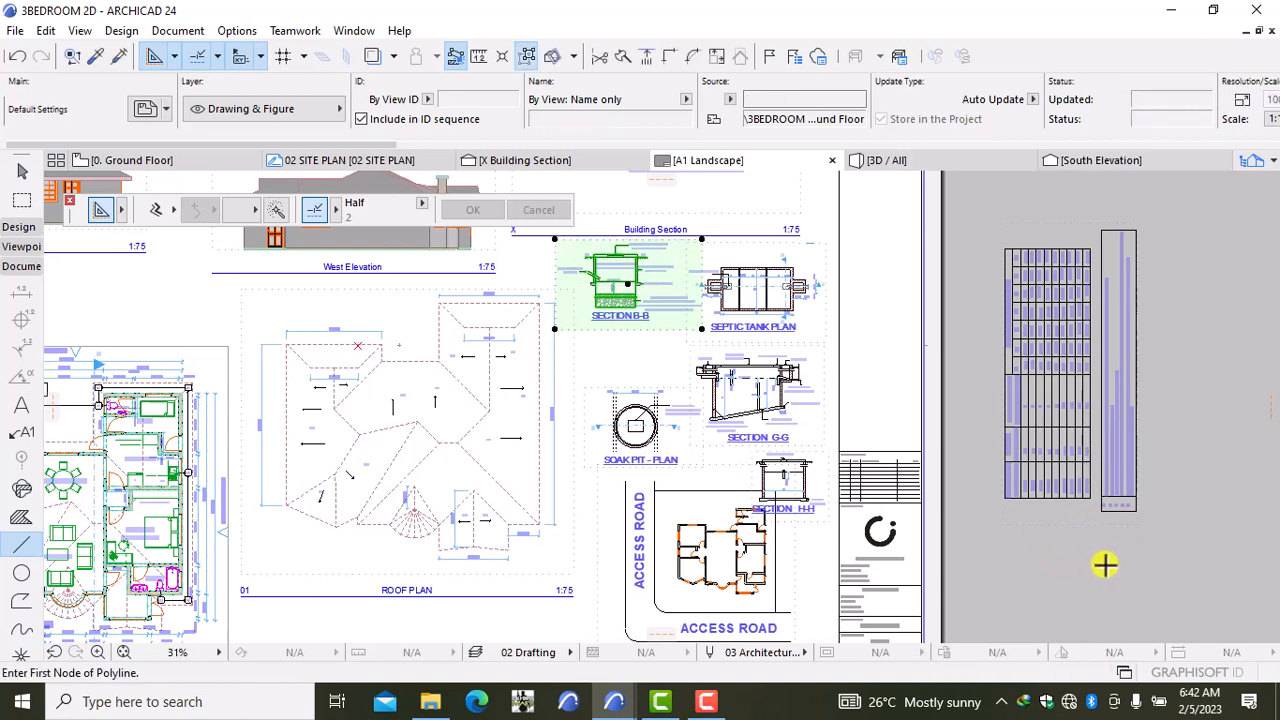
pyautogui.press('Escape')
pyautogui.click(749, 298)
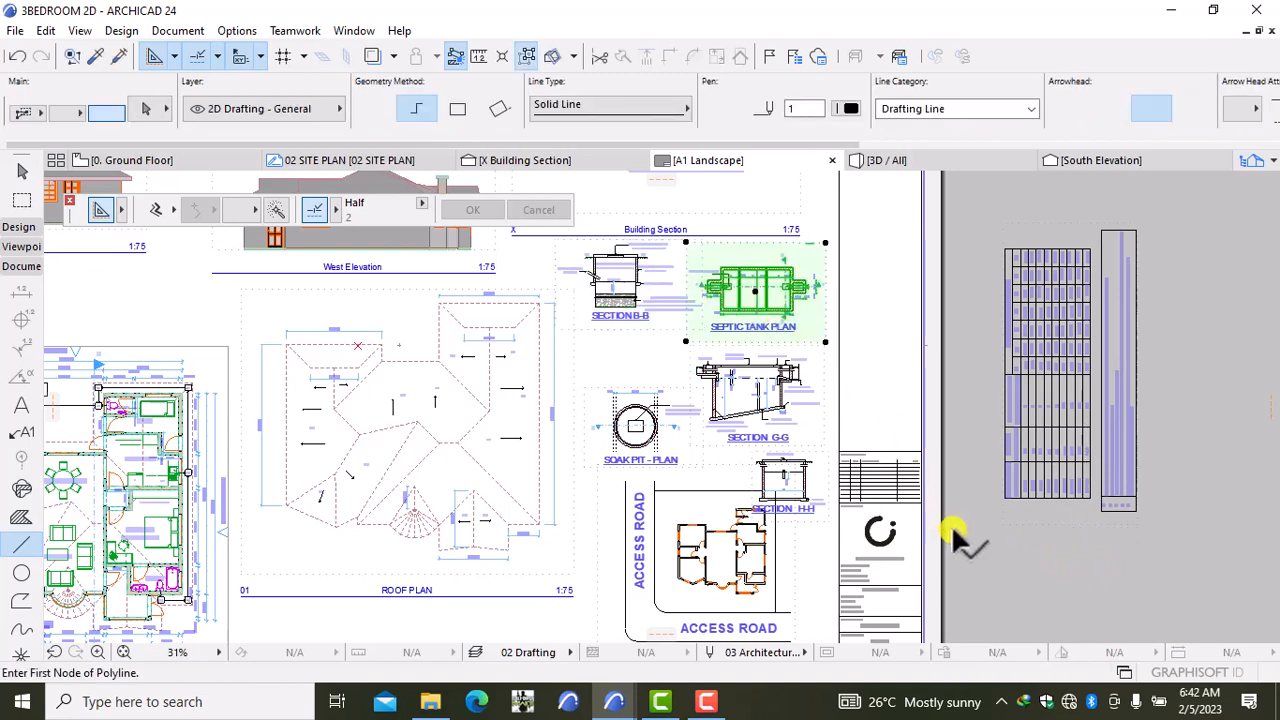
pyautogui.hotkey('ctrl', 'd')
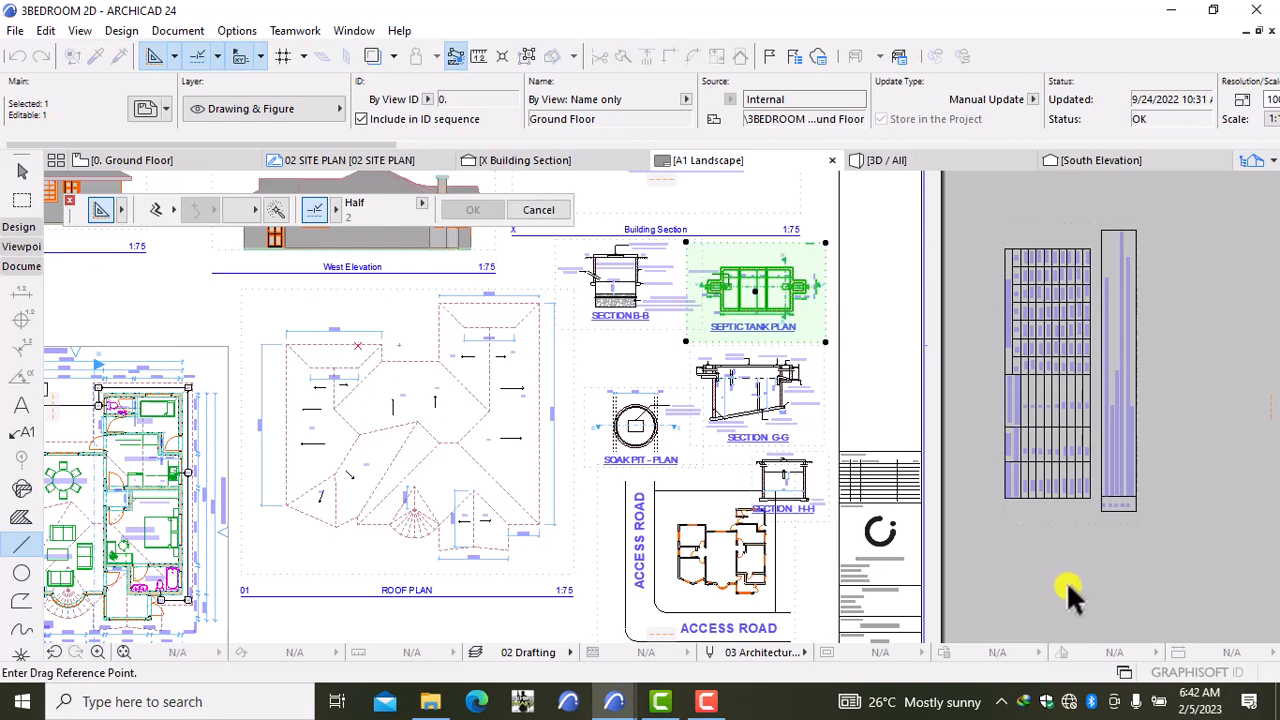
pyautogui.click(1066, 582)
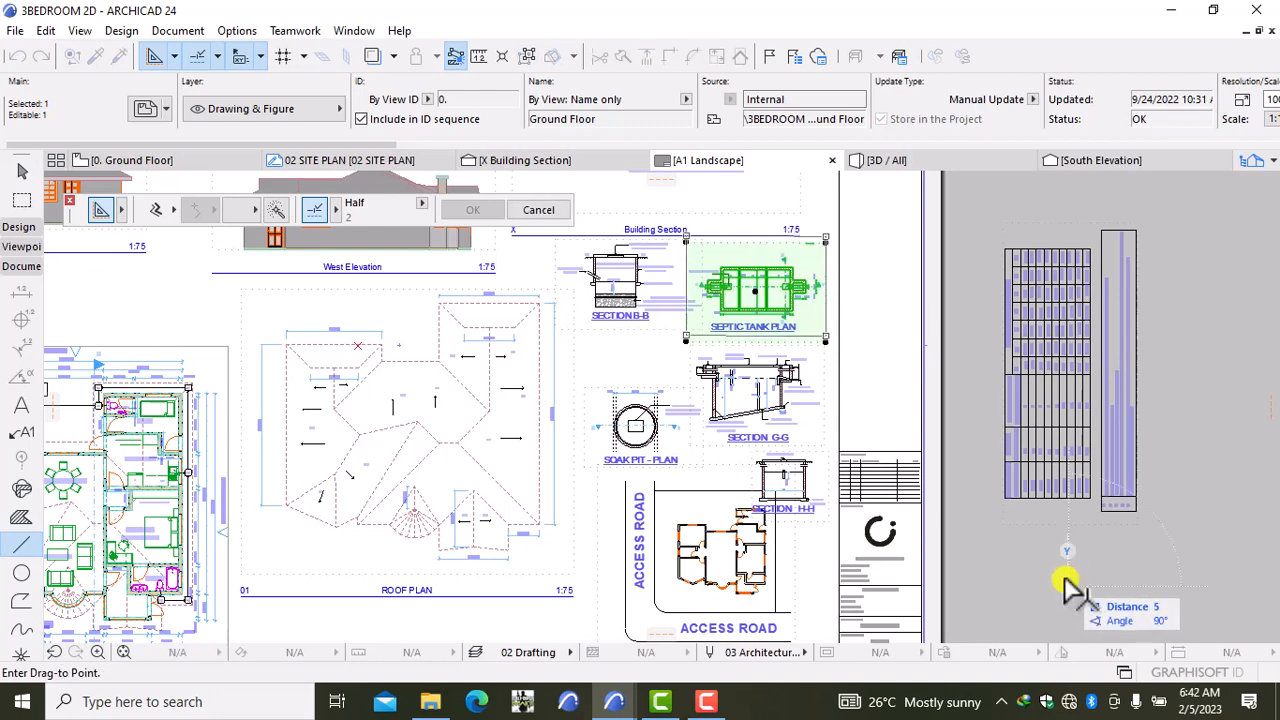
pyautogui.click(1064, 578)
pyautogui.press('Escape')
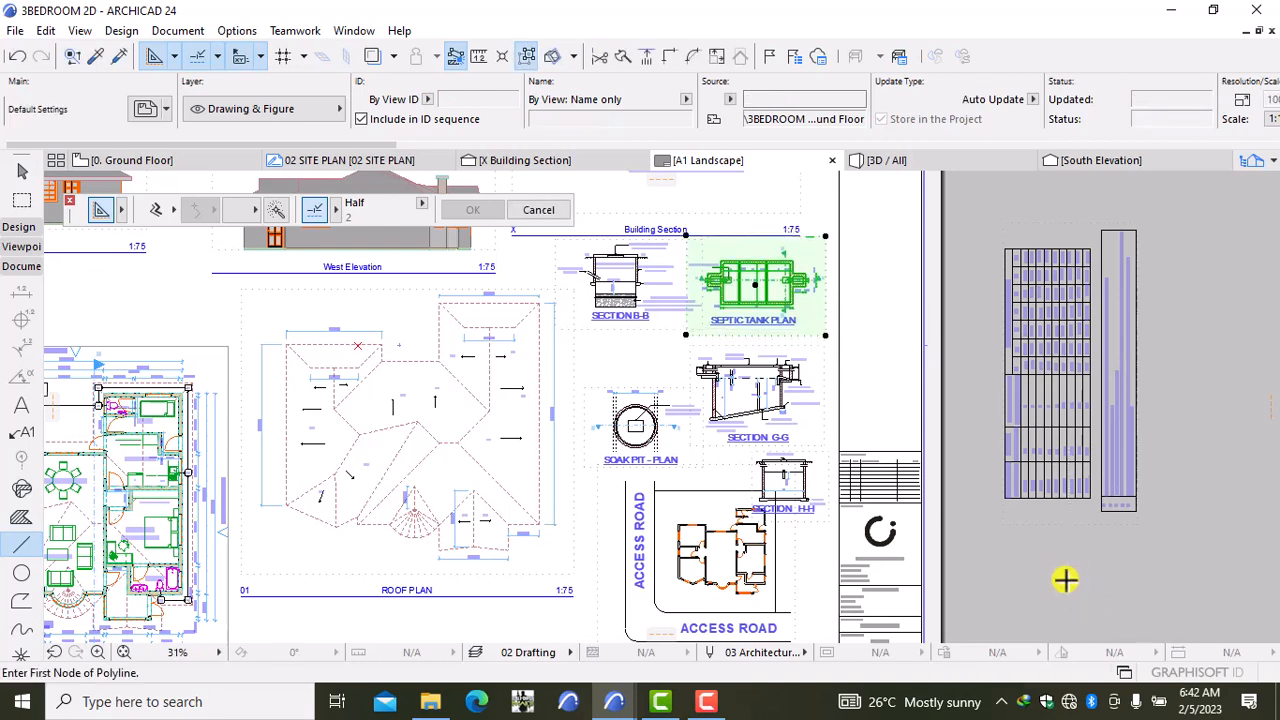
# Step: Drag the Section G-G and Soak Pit plan drawings upward
pyautogui.keyDown('shift'); pyautogui.click(723, 430); pyautogui.keyUp('shift')
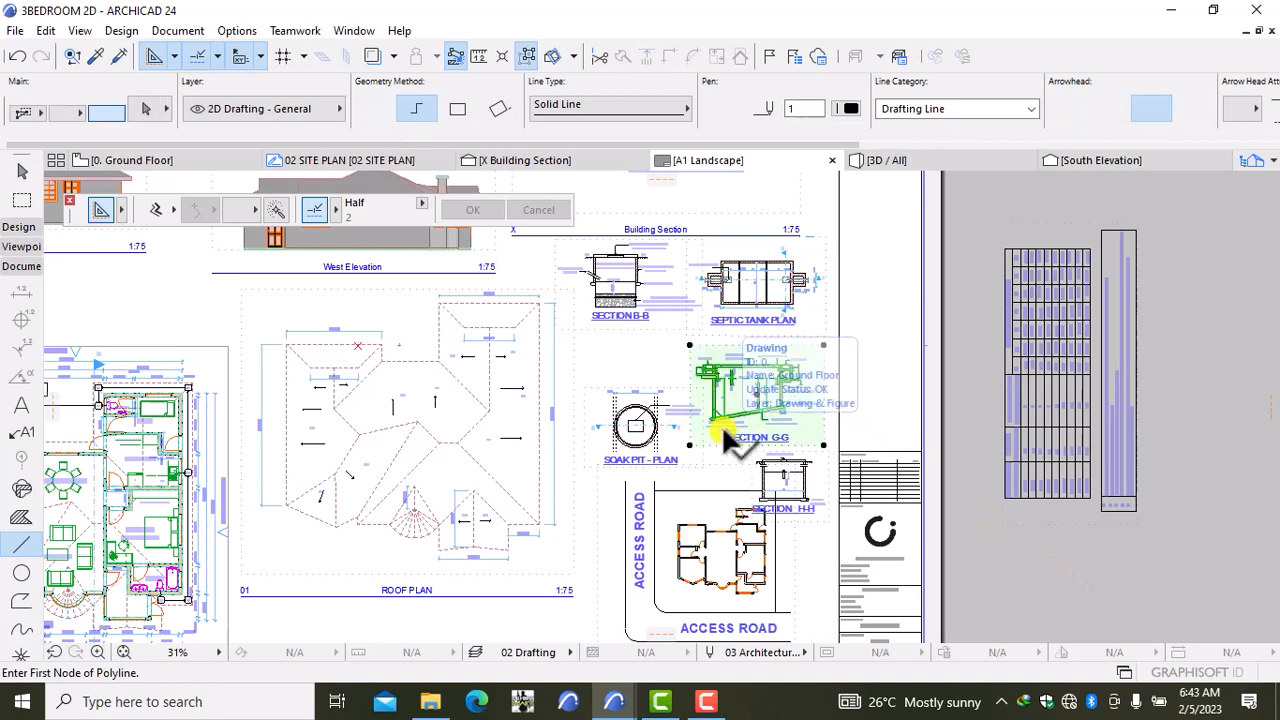
pyautogui.hotkey('ctrl', 'd')
pyautogui.click(1036, 556)
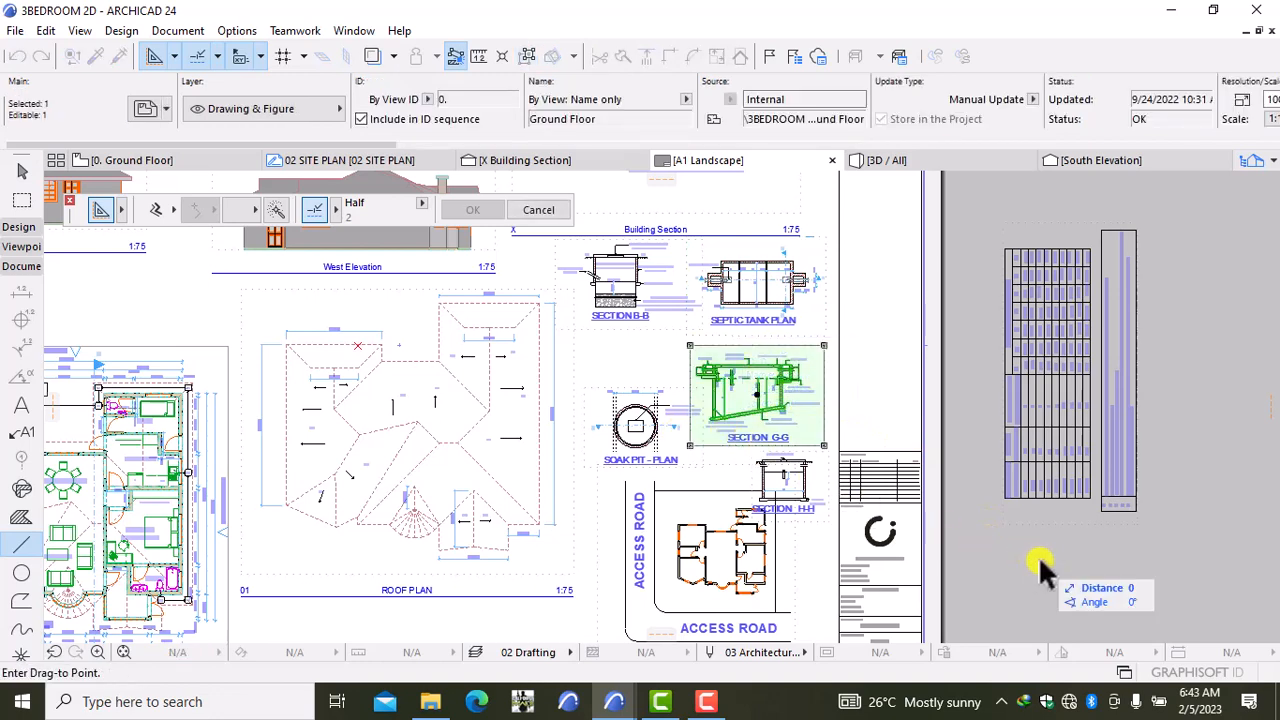
pyautogui.click(1038, 548)
pyautogui.press('Escape')
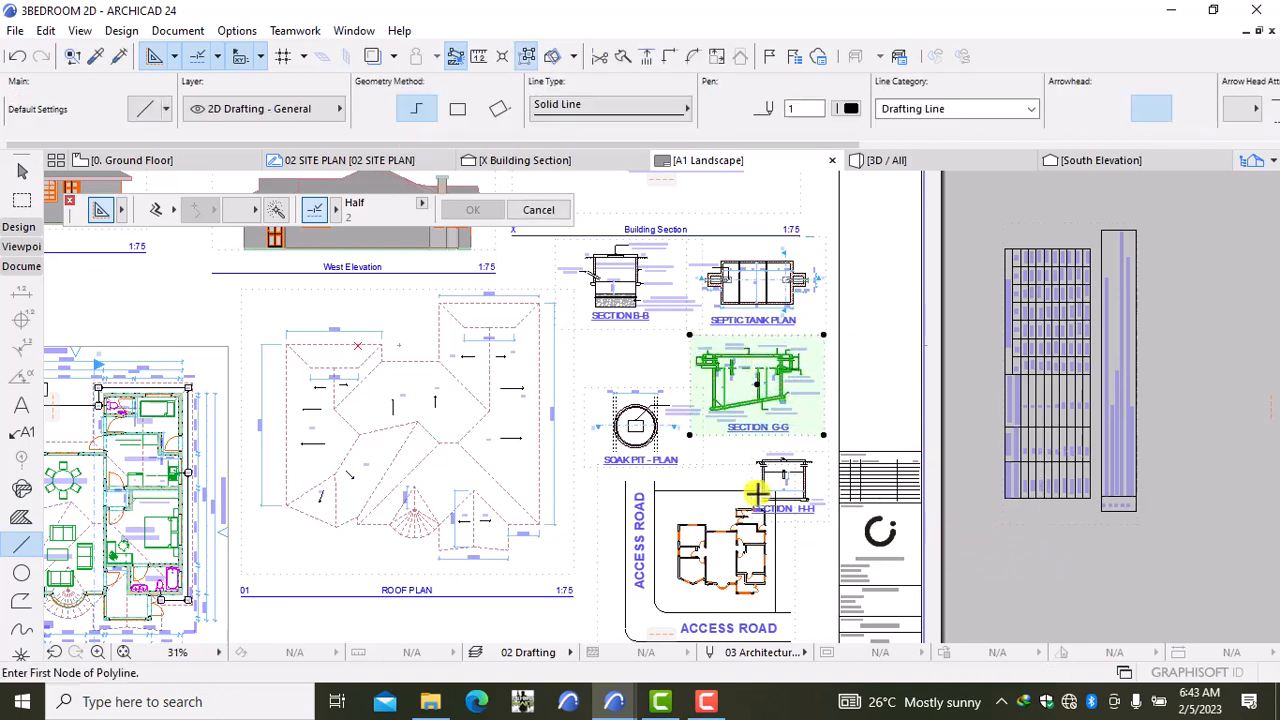
pyautogui.keyDown('shift'); pyautogui.click(665, 422); pyautogui.keyUp('shift')
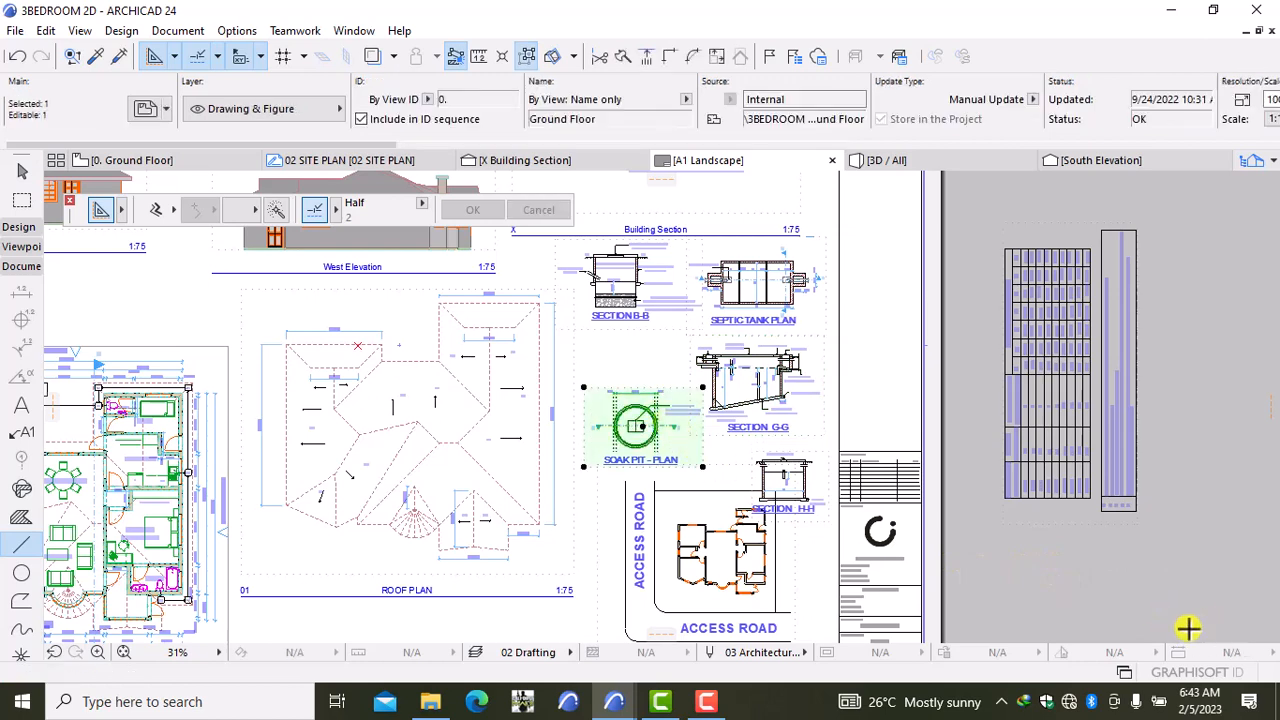
pyautogui.hotkey('ctrl', 'd')
pyautogui.click(1115, 597)
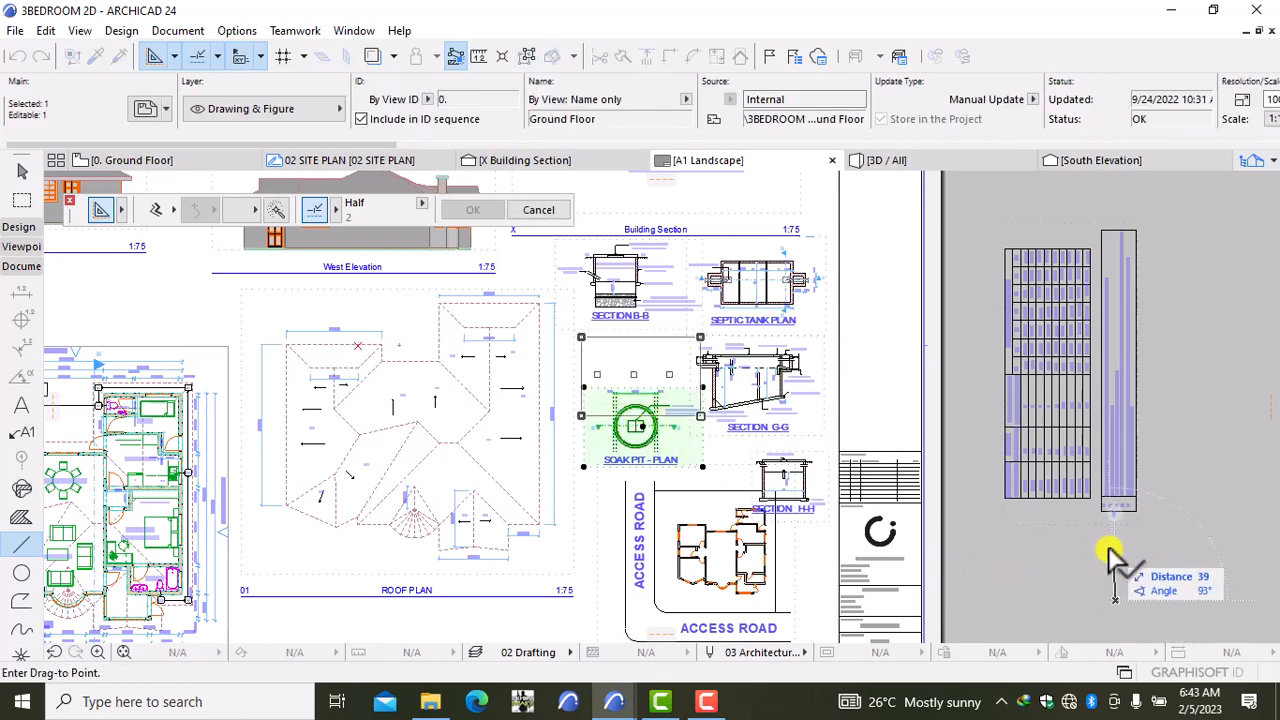
pyautogui.click(1108, 546)
pyautogui.press('Escape')
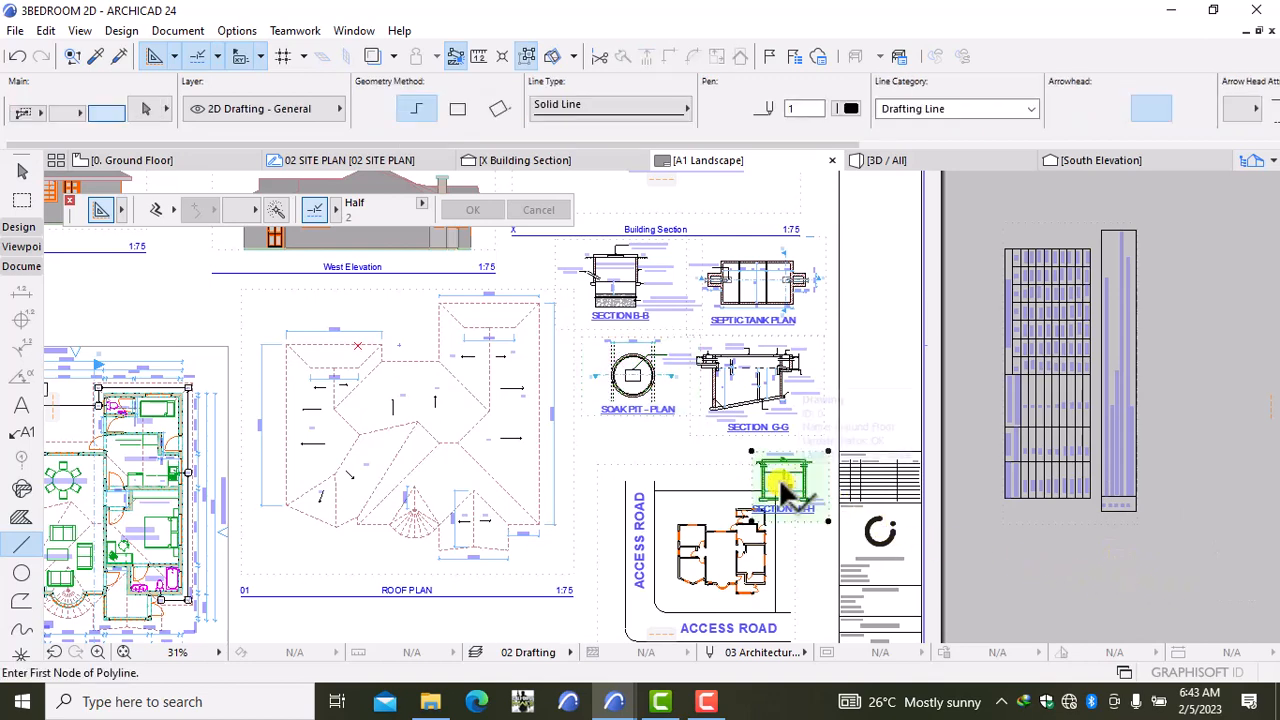
# Step: Move Section H-H from beside the site plan to directly beneath the Soak Pit plan
pyautogui.hotkey('ctrl', 'd')
pyautogui.click(1012, 565)
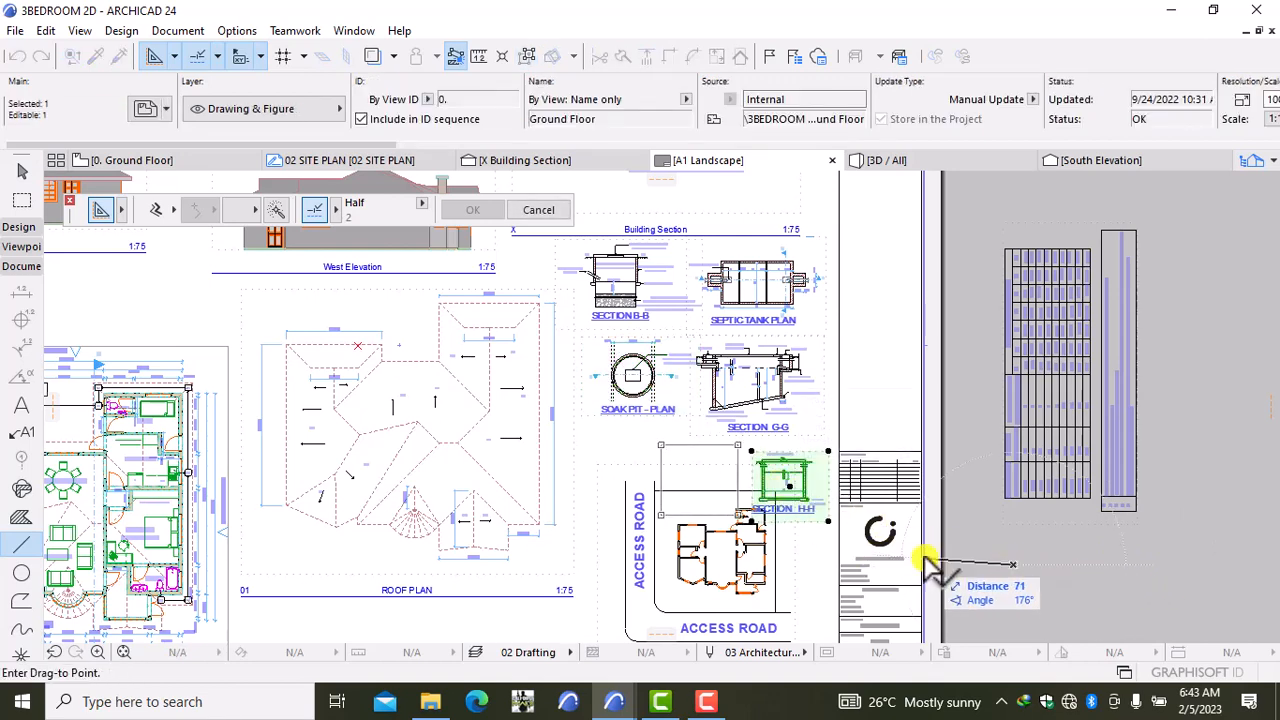
pyautogui.click(849, 528)
pyautogui.press('Escape')
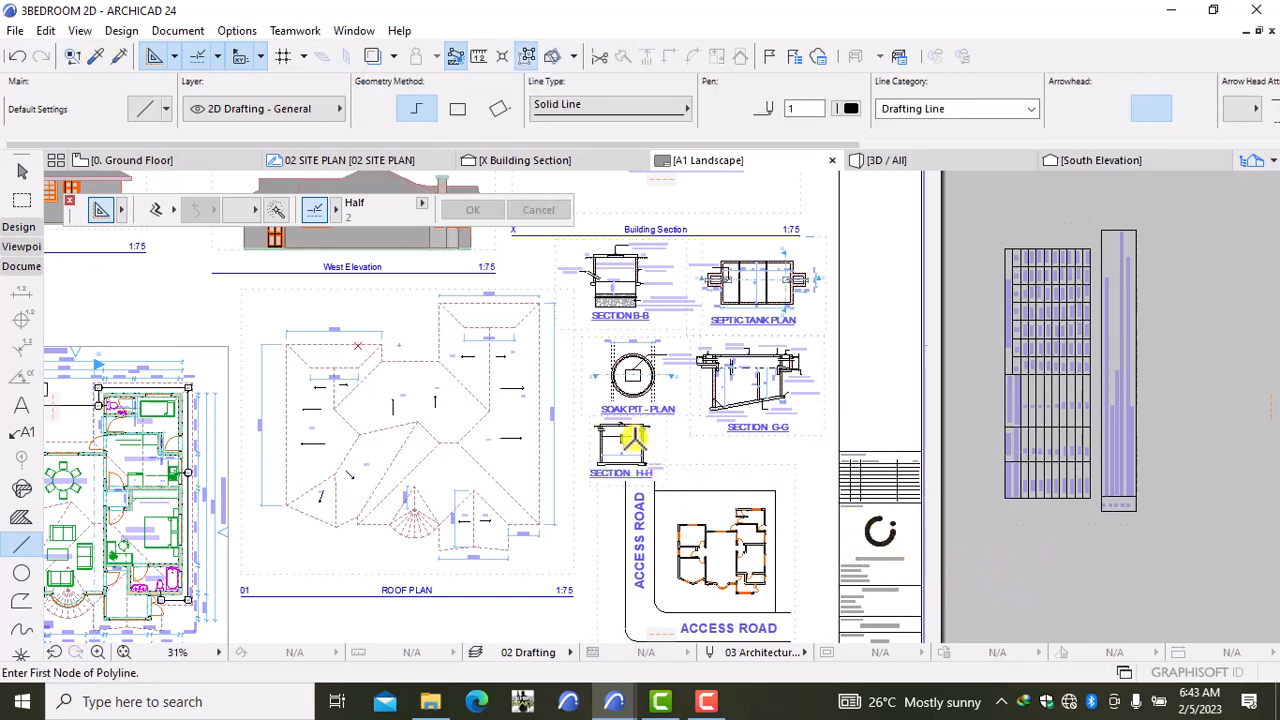
pyautogui.scroll(3, 630, 440)
pyautogui.scroll(2, 633, 438)
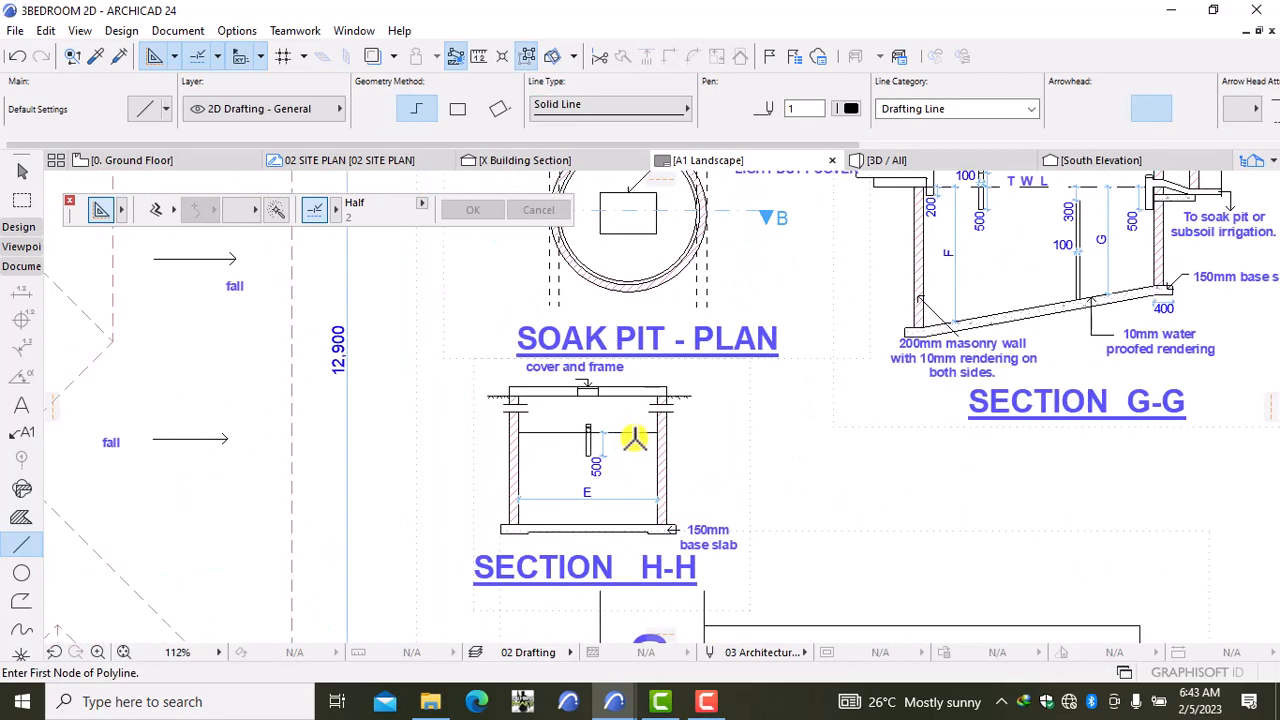
pyautogui.scroll(-2, 758, 406)
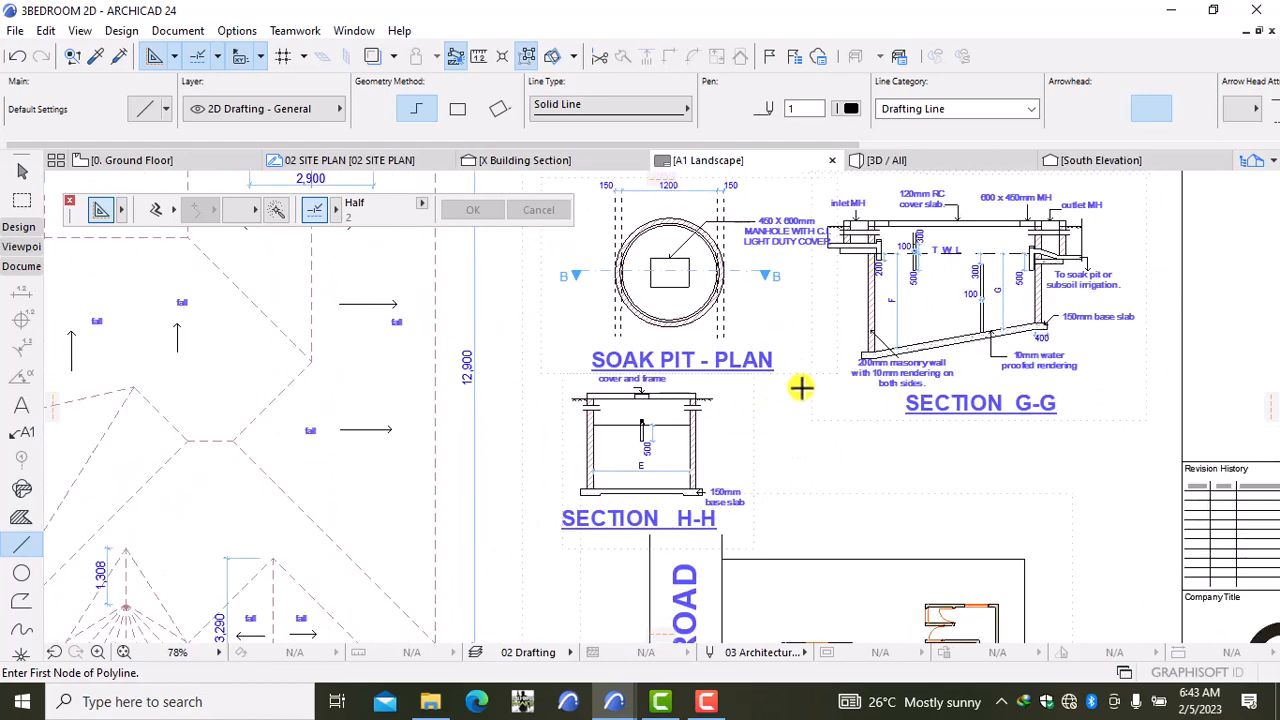
pyautogui.moveTo(803, 383); pyautogui.dragTo(808, 551, button='middle')
pyautogui.scroll(1, 798, 400)
pyautogui.scroll(1, 798, 400)
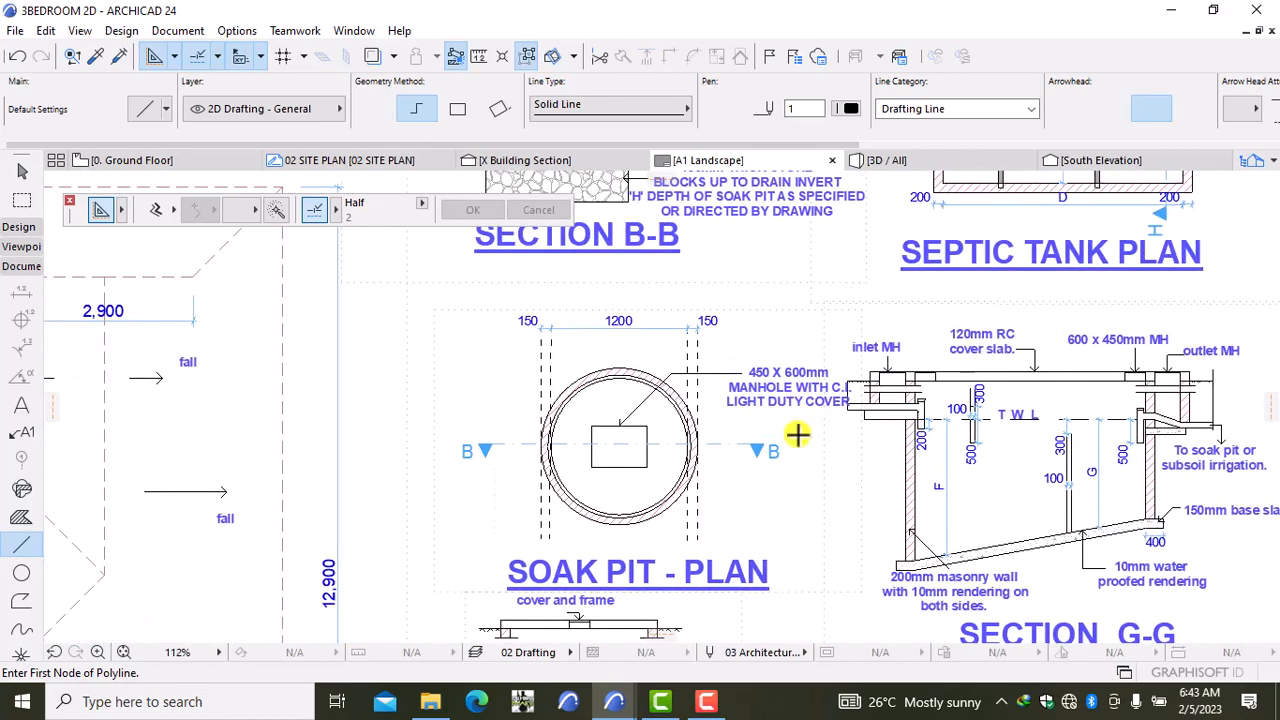
pyautogui.keyDown('shift'); pyautogui.click(845, 488); pyautogui.keyUp('shift')
pyautogui.click(847, 501)
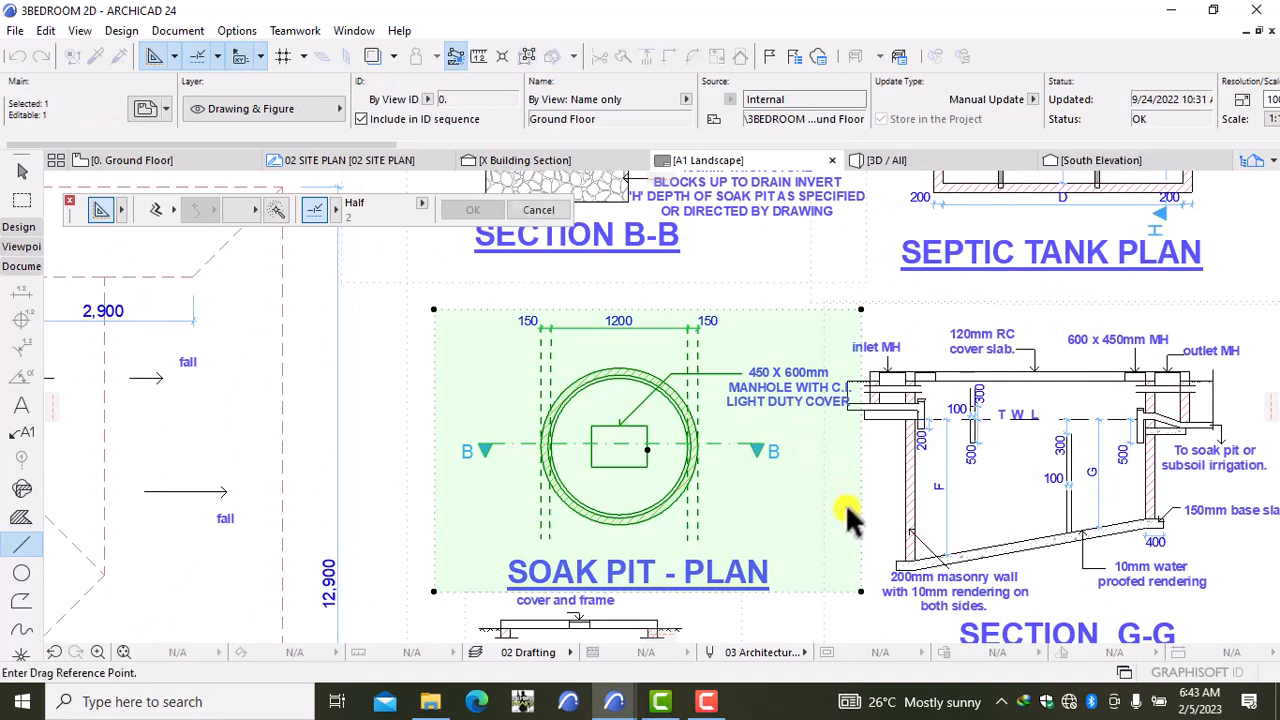
pyautogui.click(819, 502)
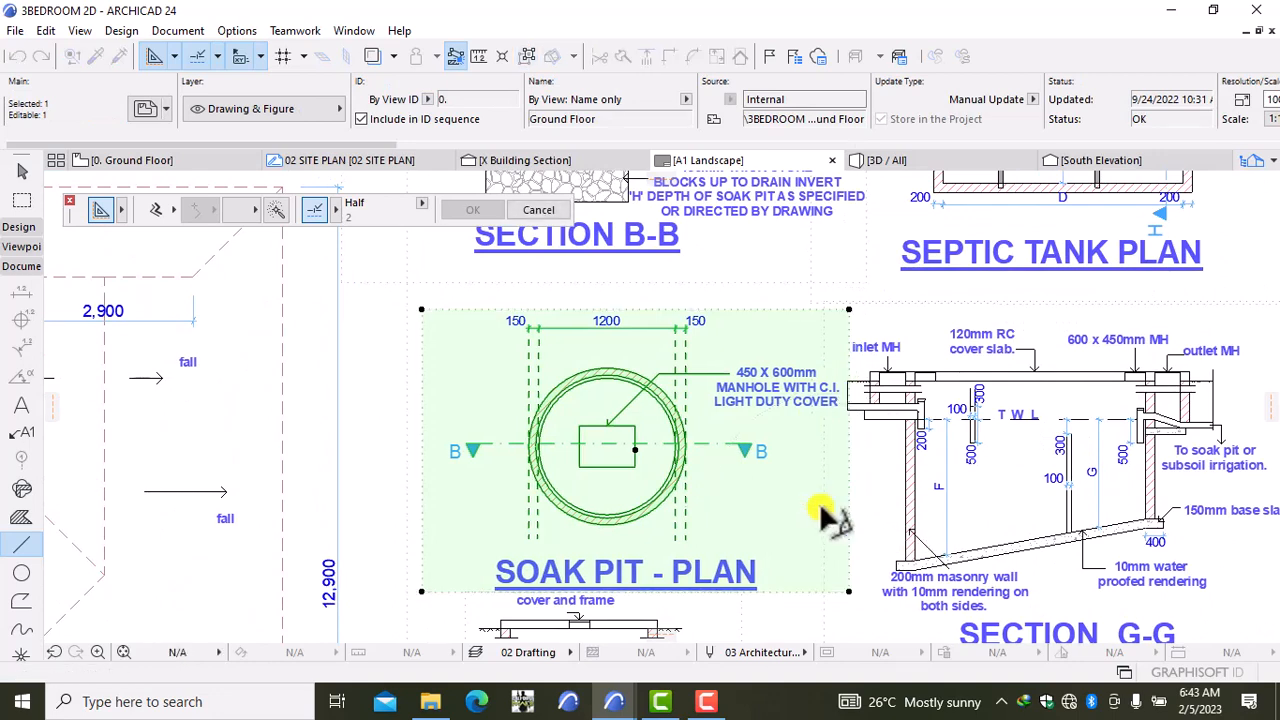
pyautogui.press('Escape')
pyautogui.press('Escape')
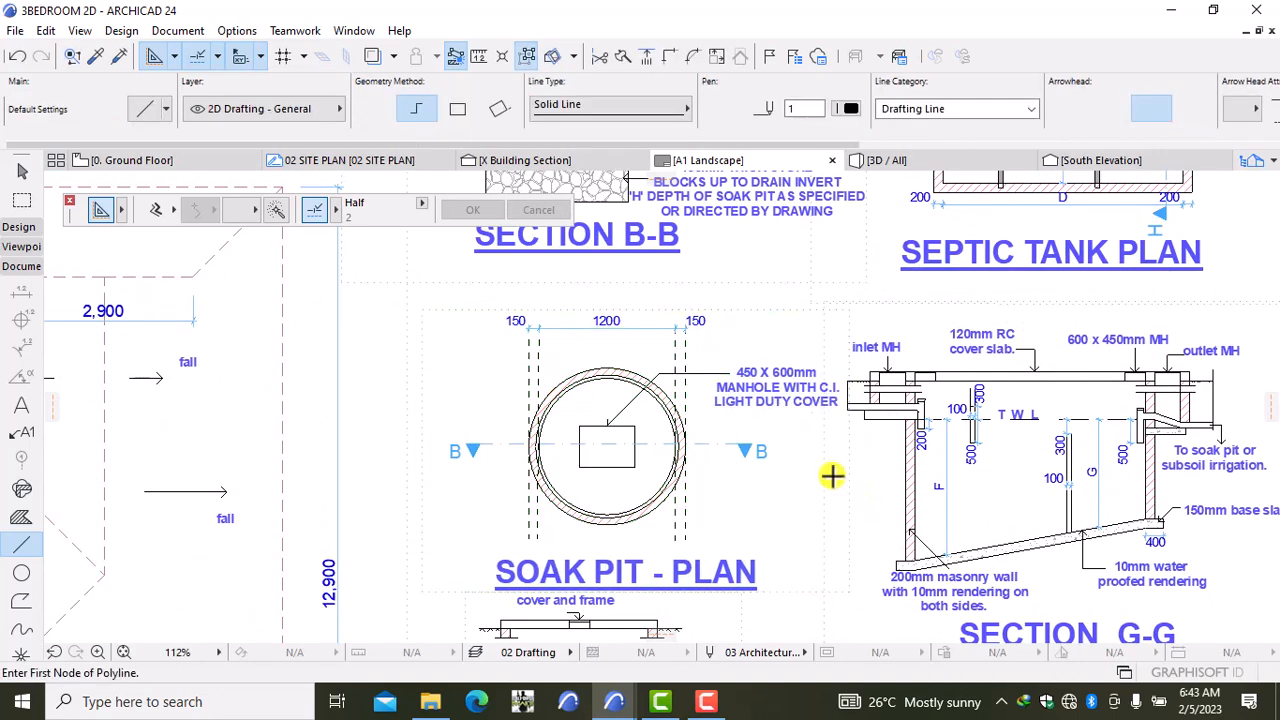
pyautogui.scroll(-3, 826, 472)
pyautogui.moveTo(743, 325); pyautogui.dragTo(786, 529, button='middle')
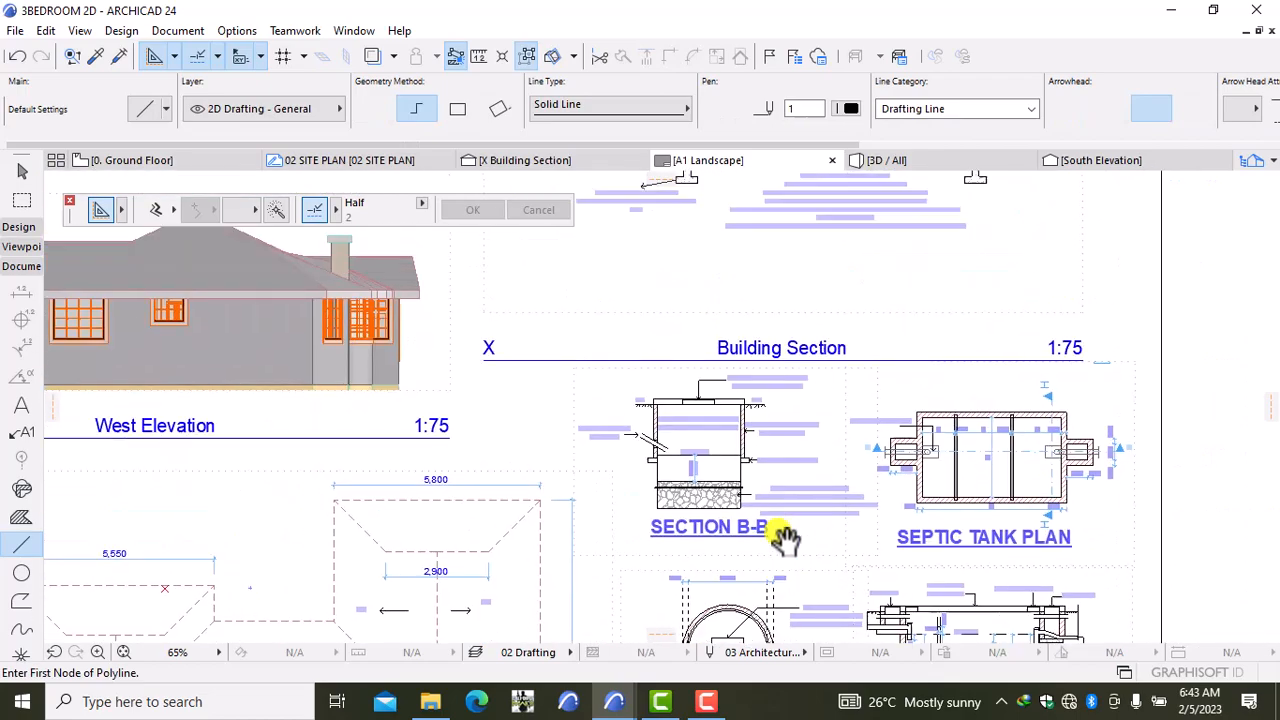
pyautogui.scroll(3, 757, 517)
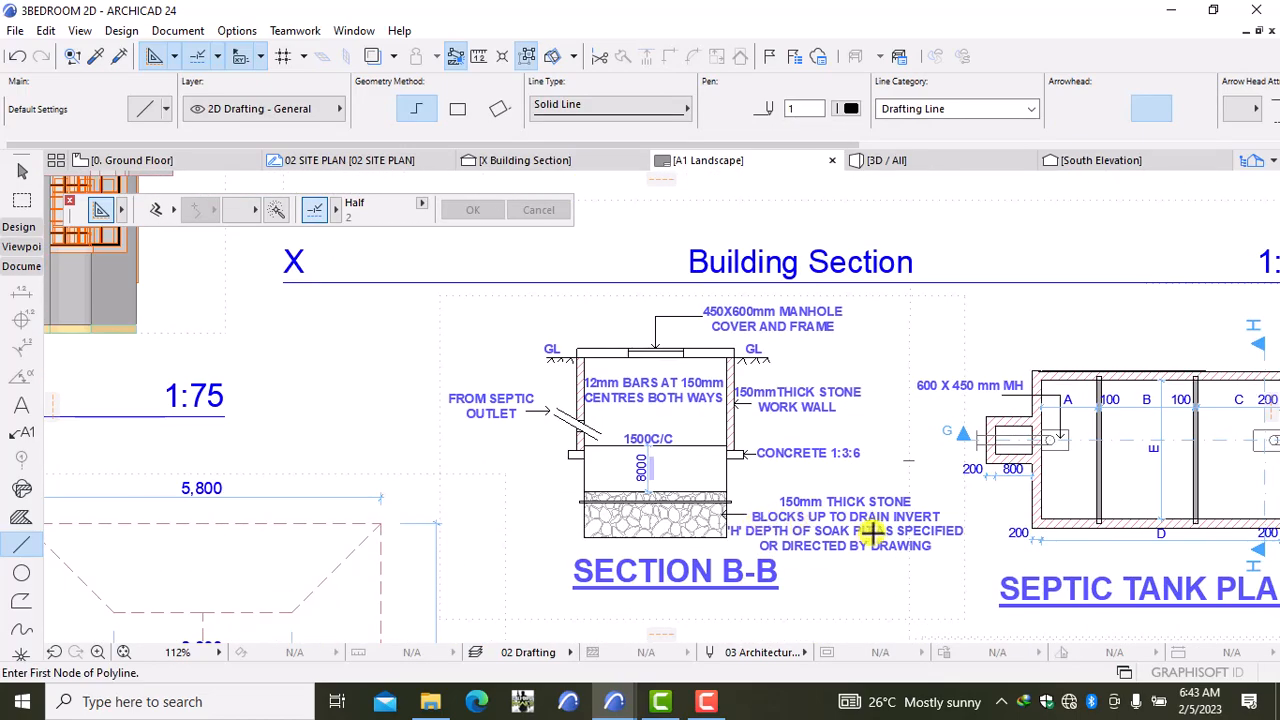
pyautogui.moveTo(873, 533); pyautogui.dragTo(568, 456, button='middle')
pyautogui.scroll(-2, 713, 474)
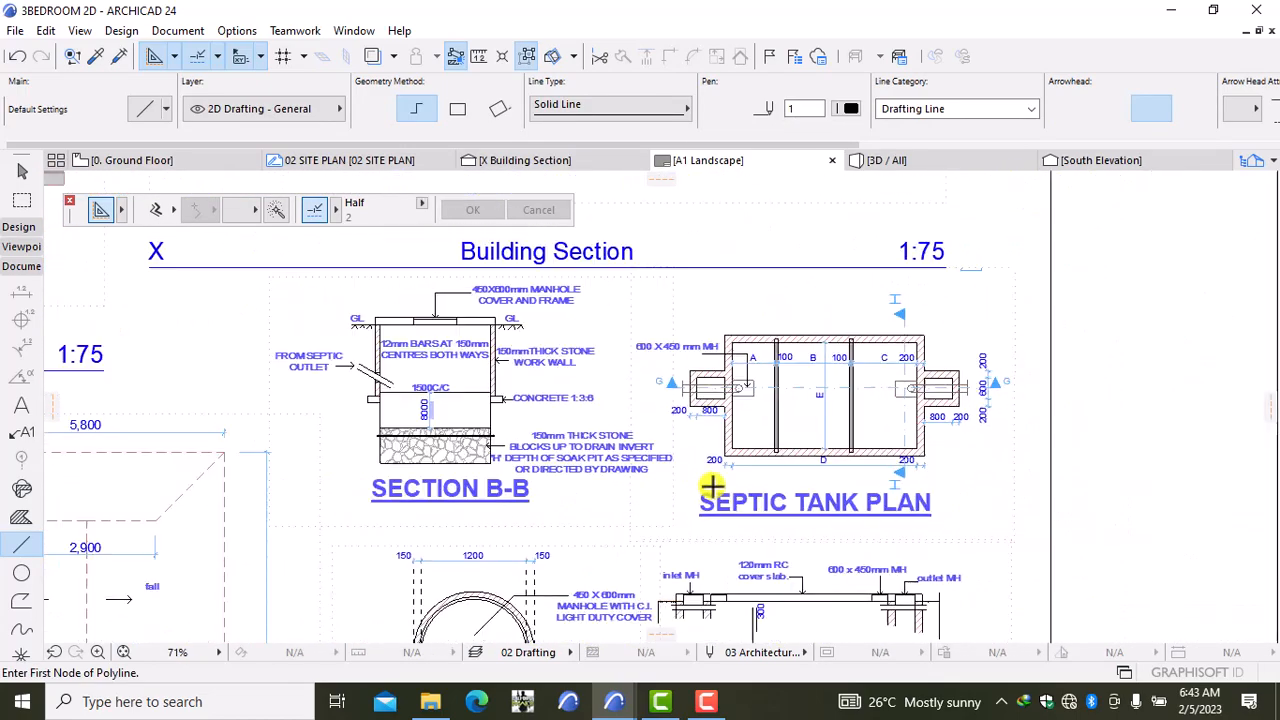
pyautogui.scroll(-3, 711, 486)
pyautogui.moveTo(786, 479); pyautogui.dragTo(828, 306, button='middle')
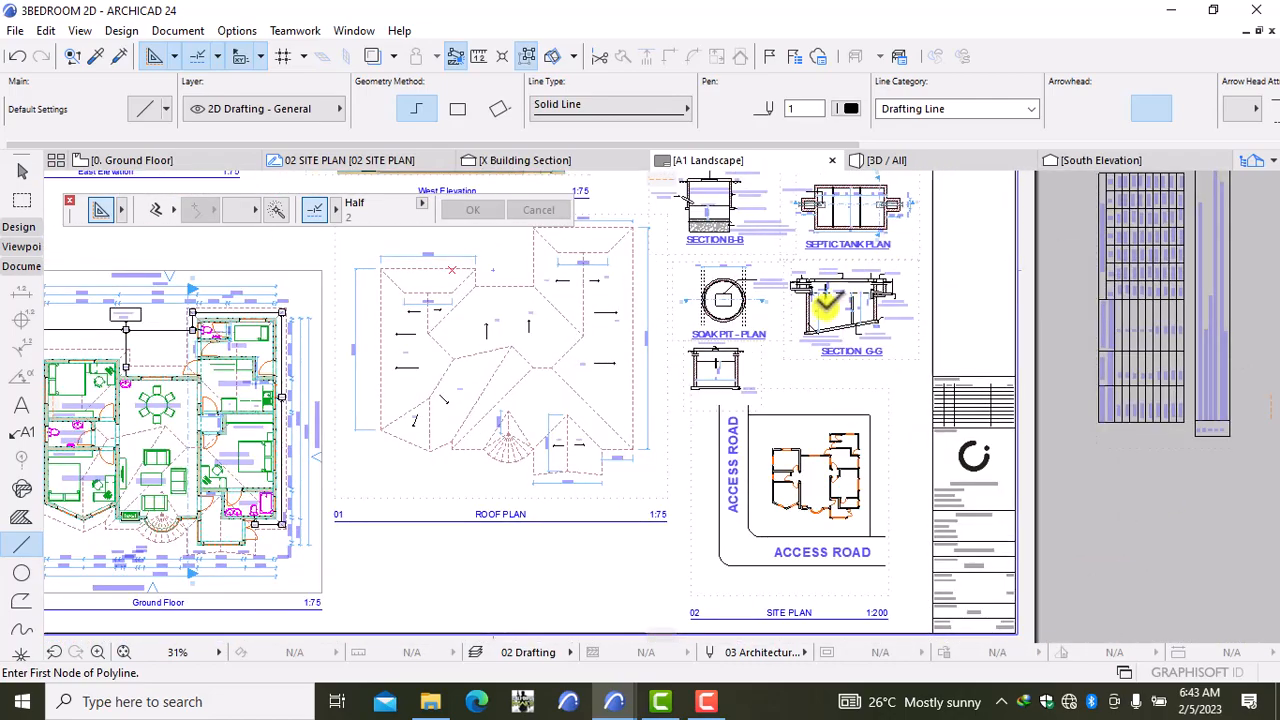
pyautogui.scroll(5, 827, 307)
pyautogui.moveTo(782, 408); pyautogui.dragTo(814, 357, button='middle')
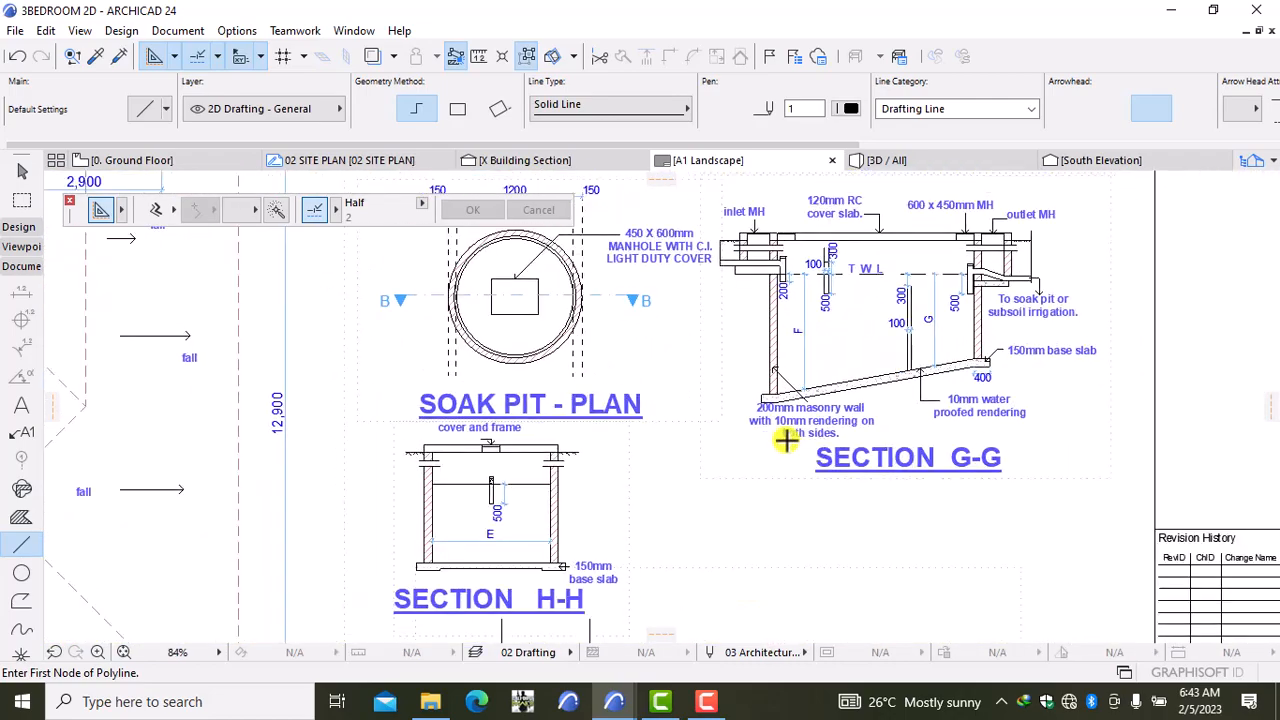
pyautogui.scroll(-2, 800, 450)
pyautogui.moveTo(794, 549); pyautogui.dragTo(805, 297, button='middle')
pyautogui.scroll(-4, 835, 530)
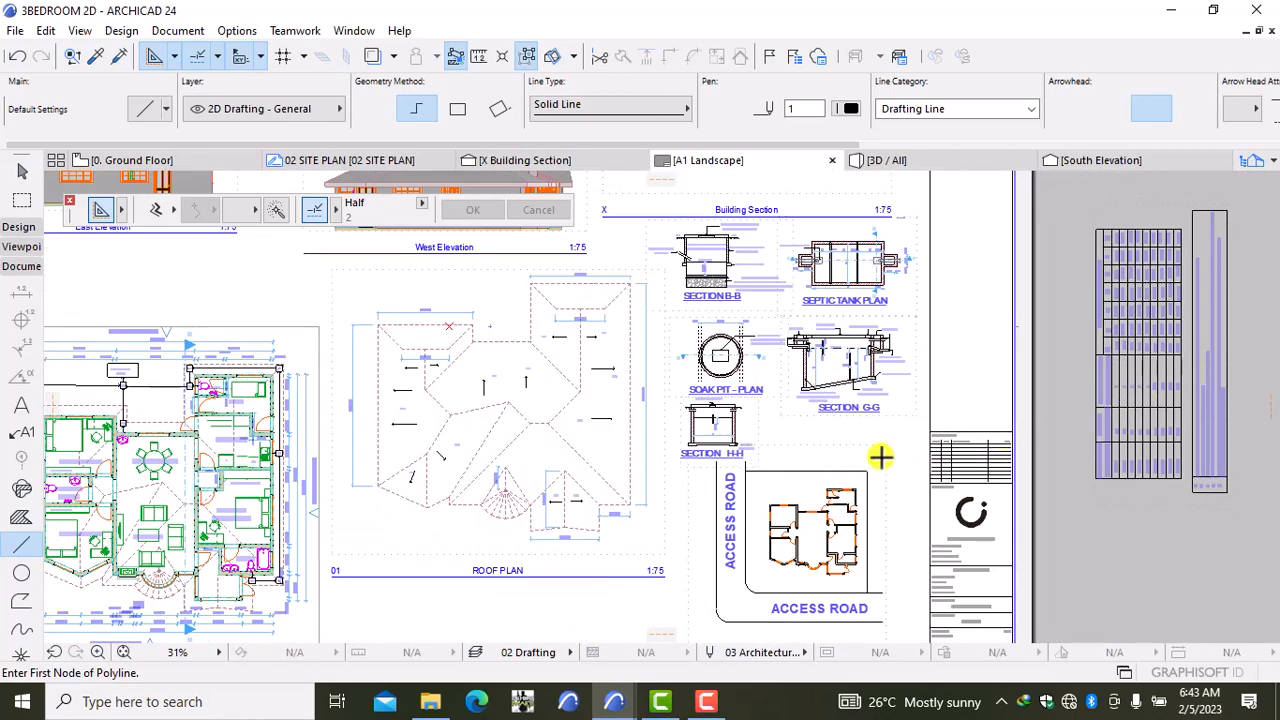
pyautogui.scroll(-2, 880, 457)
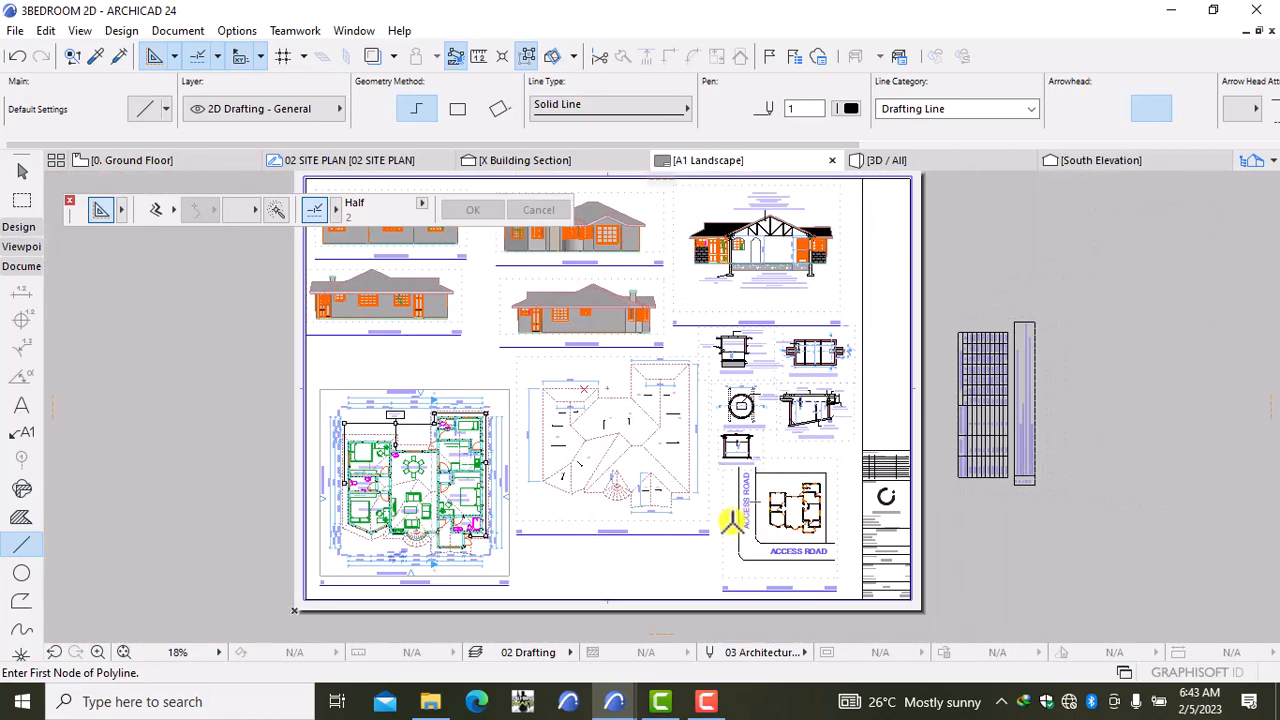
pyautogui.moveTo(752, 530); pyautogui.dragTo(603, 530, button='middle')
# Step: Change the dimensions table drawing's scale from 1:50 to 1:100 in its Drawing Settings (Ctrl+T)
pyautogui.scroll(4, 830, 376)
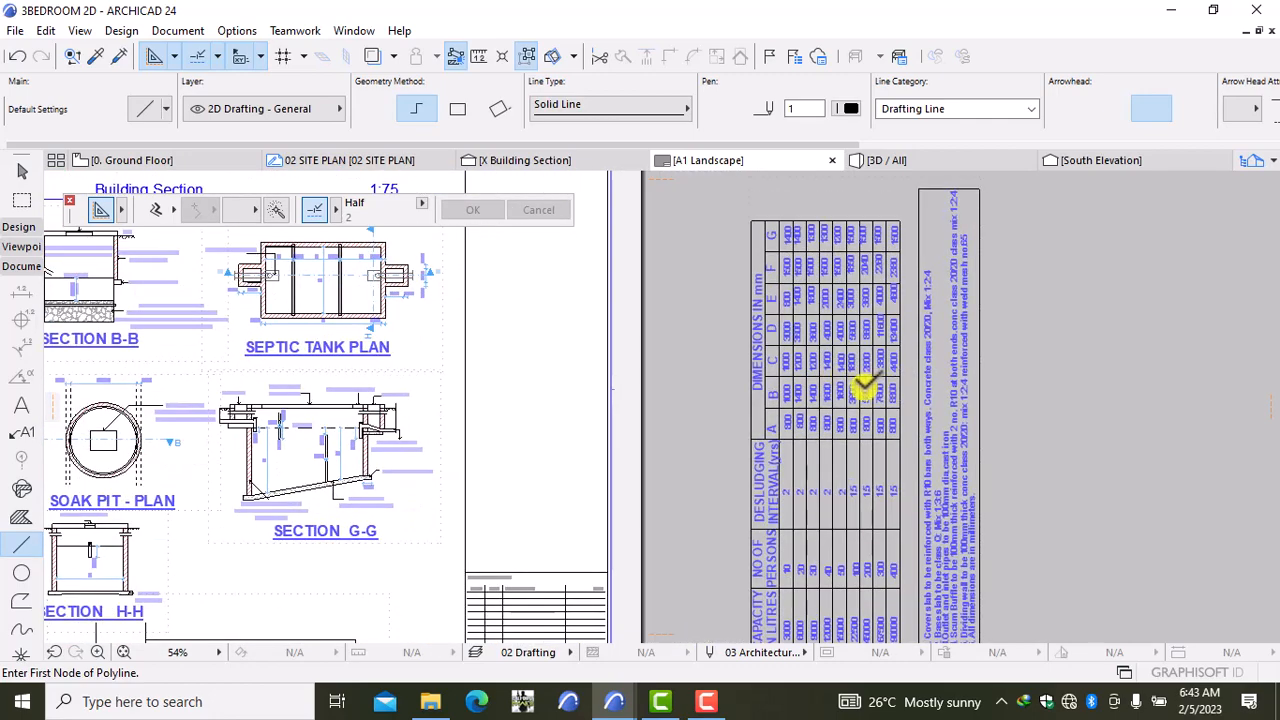
pyautogui.keyDown('shift'); pyautogui.click(866, 392); pyautogui.keyUp('shift')
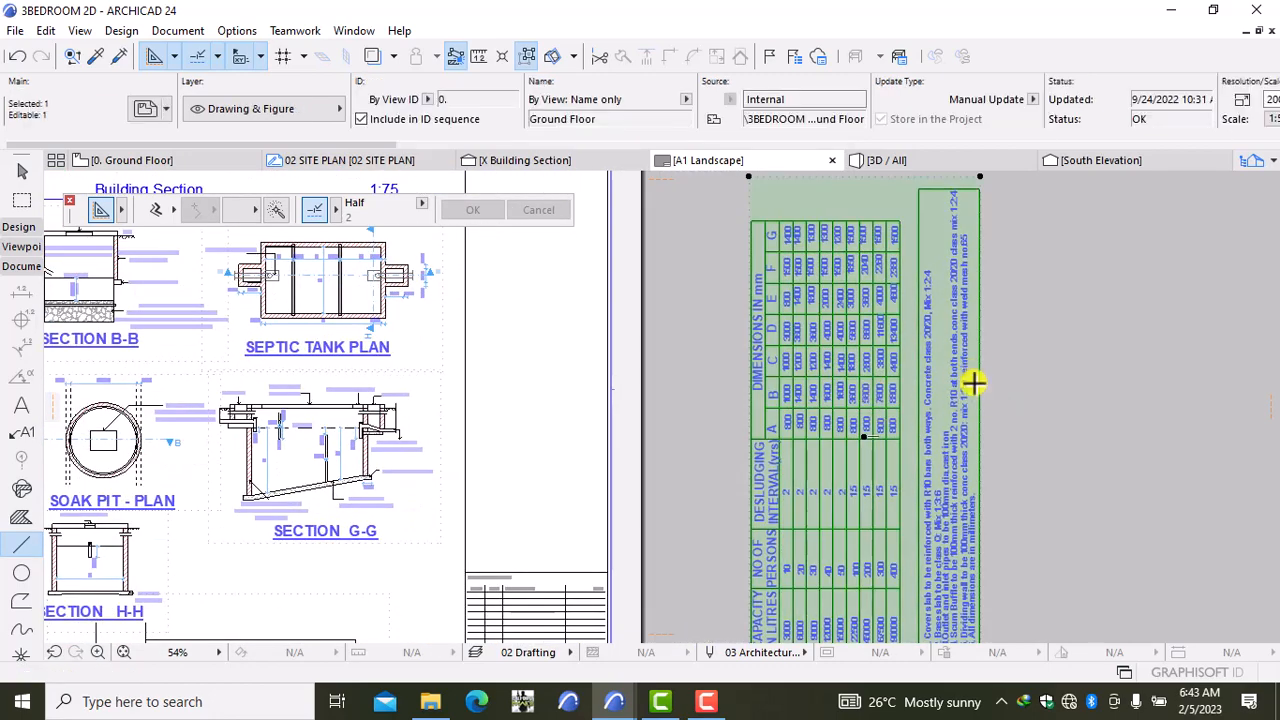
pyautogui.scroll(-3, 972, 383)
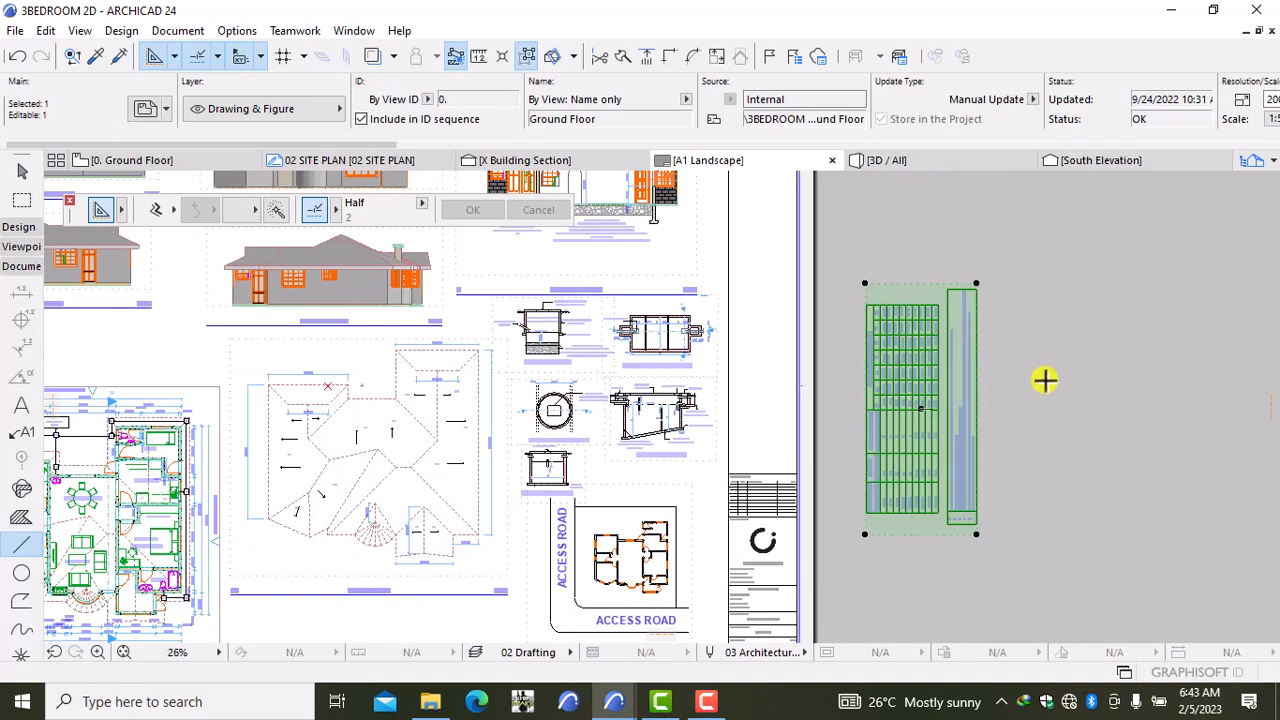
pyautogui.hotkey('ctrl', 't')
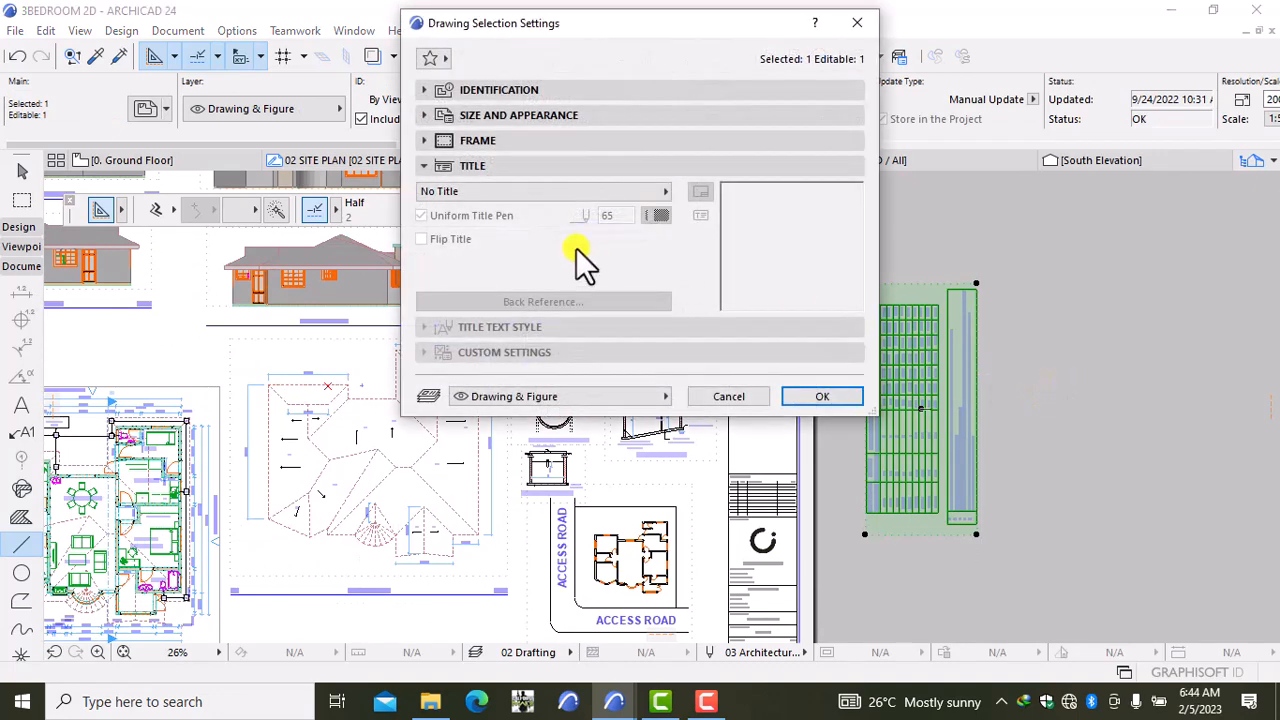
pyautogui.click(511, 115)
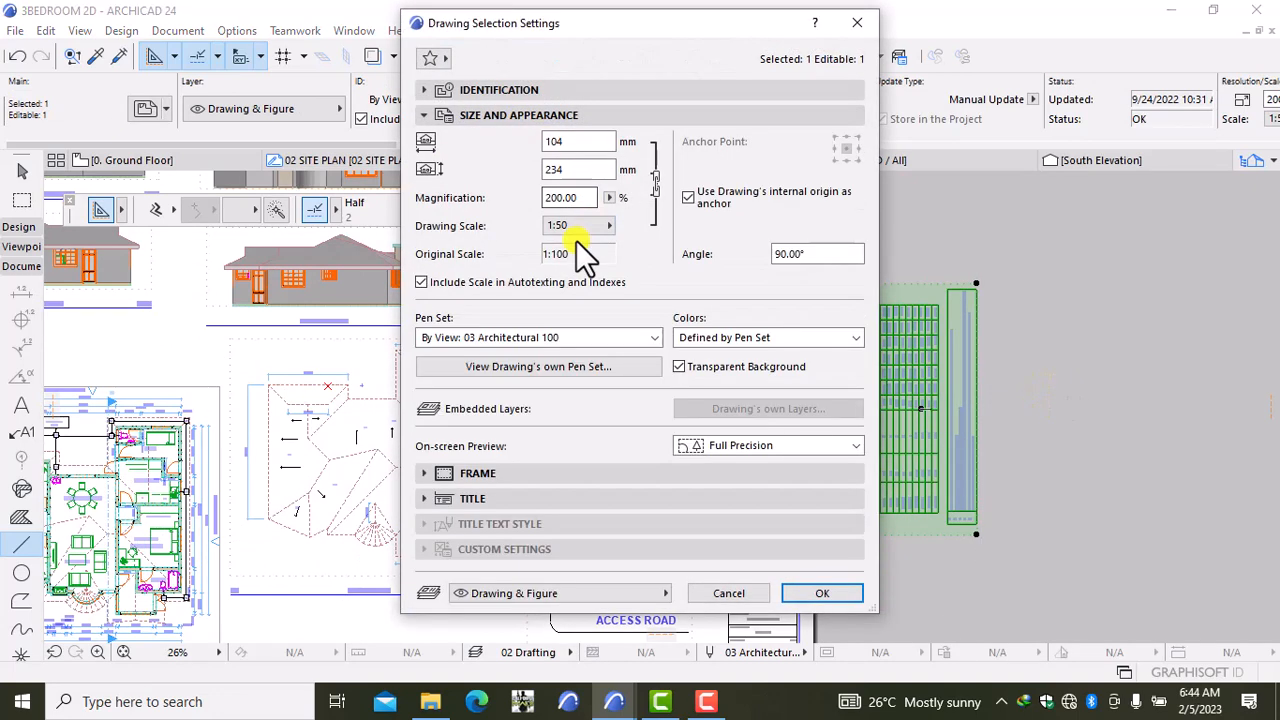
pyautogui.click(584, 227)
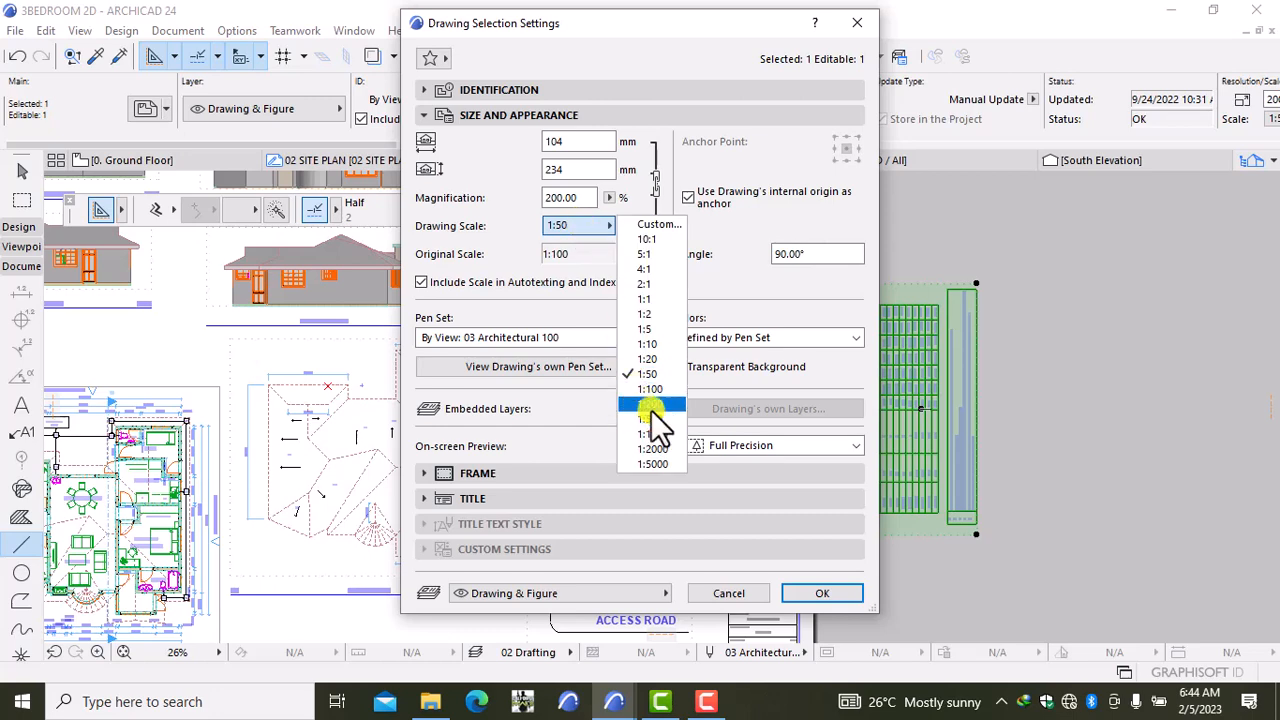
pyautogui.click(574, 226)
pyautogui.click(570, 226)
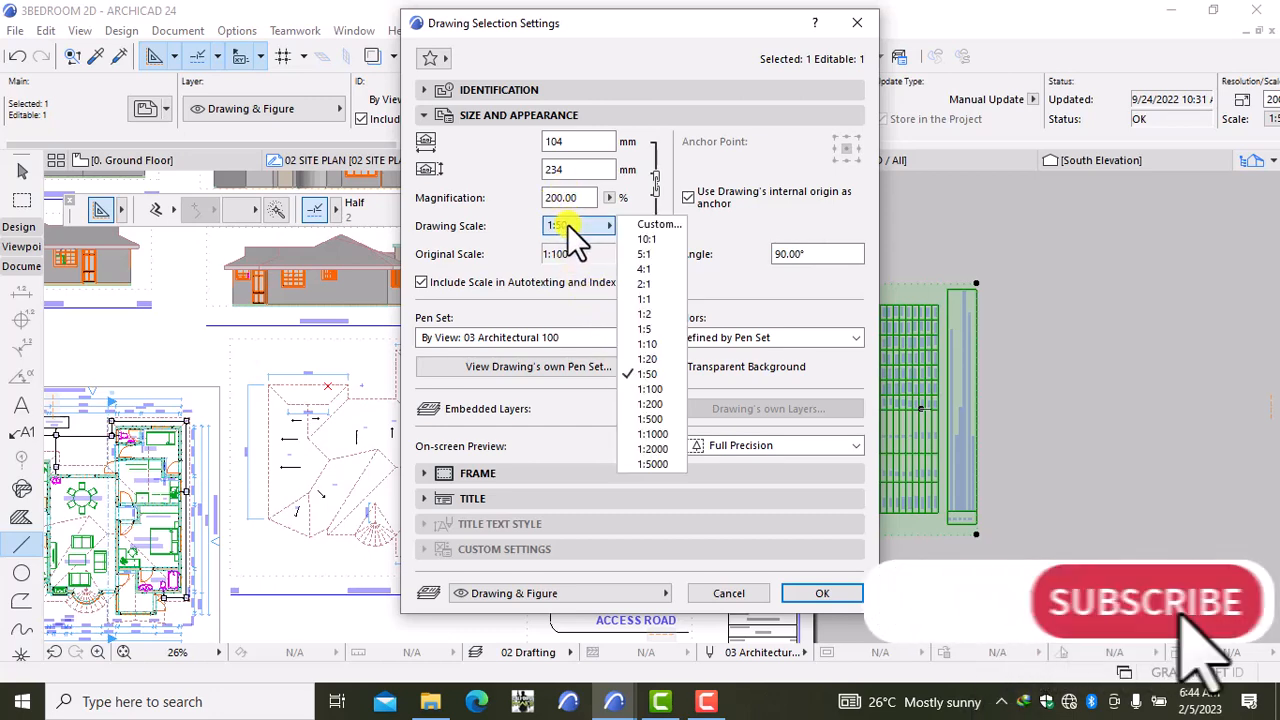
pyautogui.click(649, 389)
pyautogui.click(822, 593)
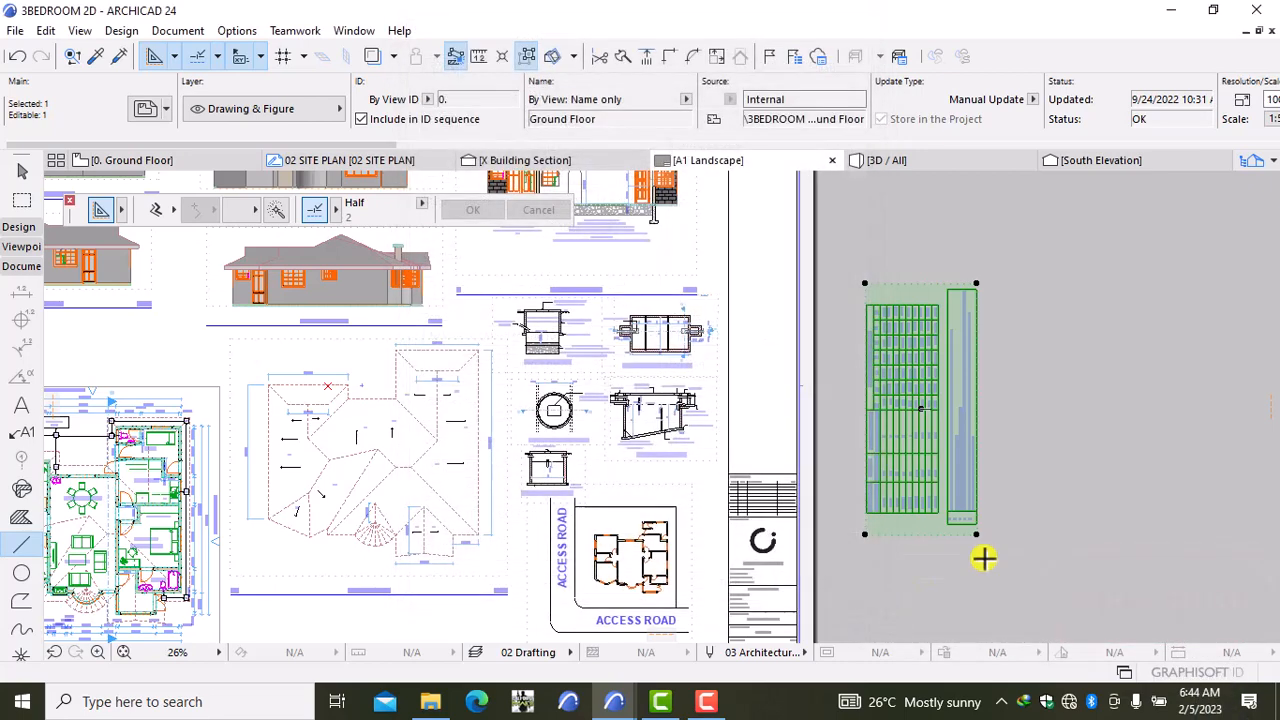
# Step: Drag the selected table drawing to a new spot beside the sheet
pyautogui.scroll(-2, 963, 487)
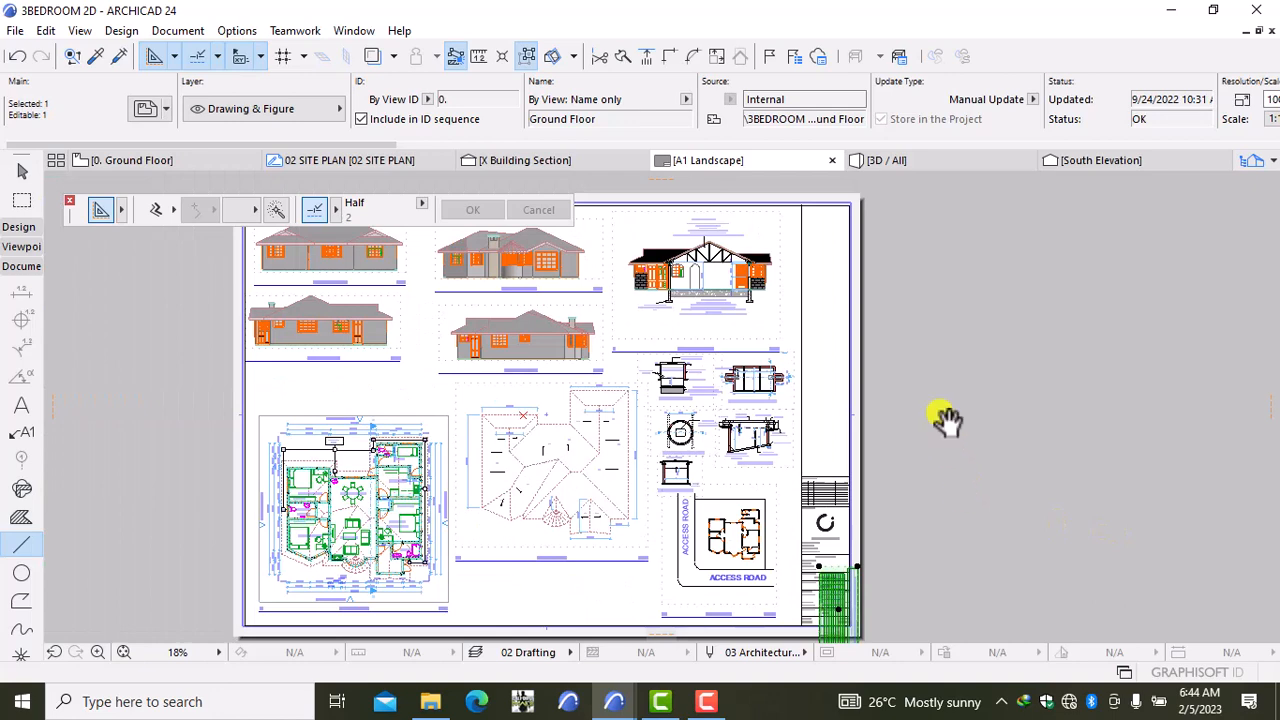
pyautogui.moveTo(945, 420); pyautogui.dragTo(925, 367, button='middle')
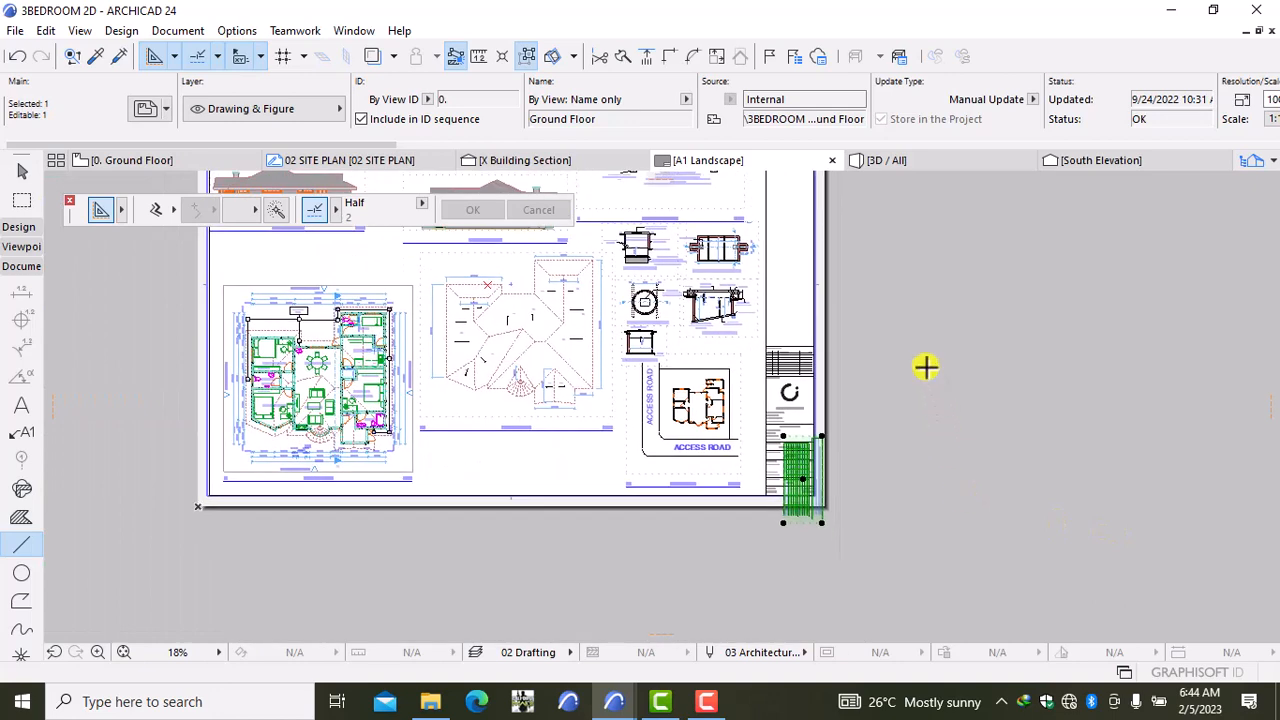
pyautogui.hotkey('ctrl', 'd')
pyautogui.click(978, 460)
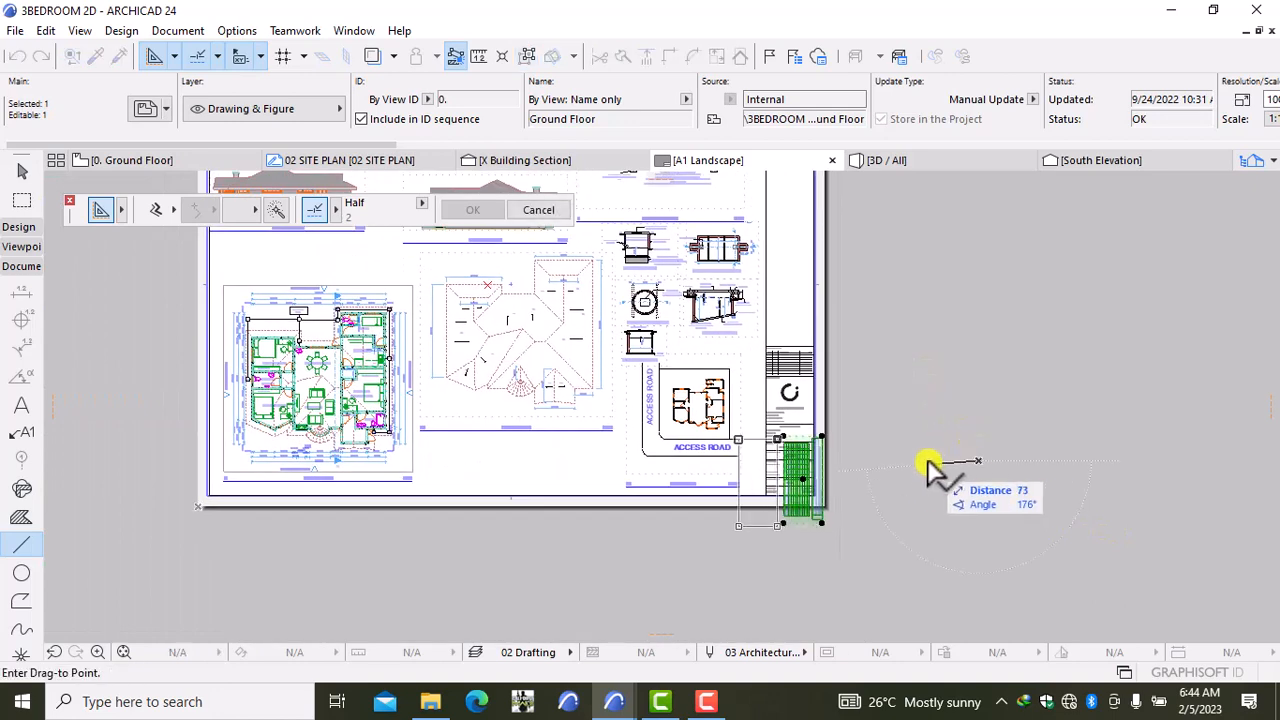
pyautogui.click(1100, 297)
# Step: Rotate the table drawing 90° so it lies horizontal
pyautogui.rightClick(1040, 354)
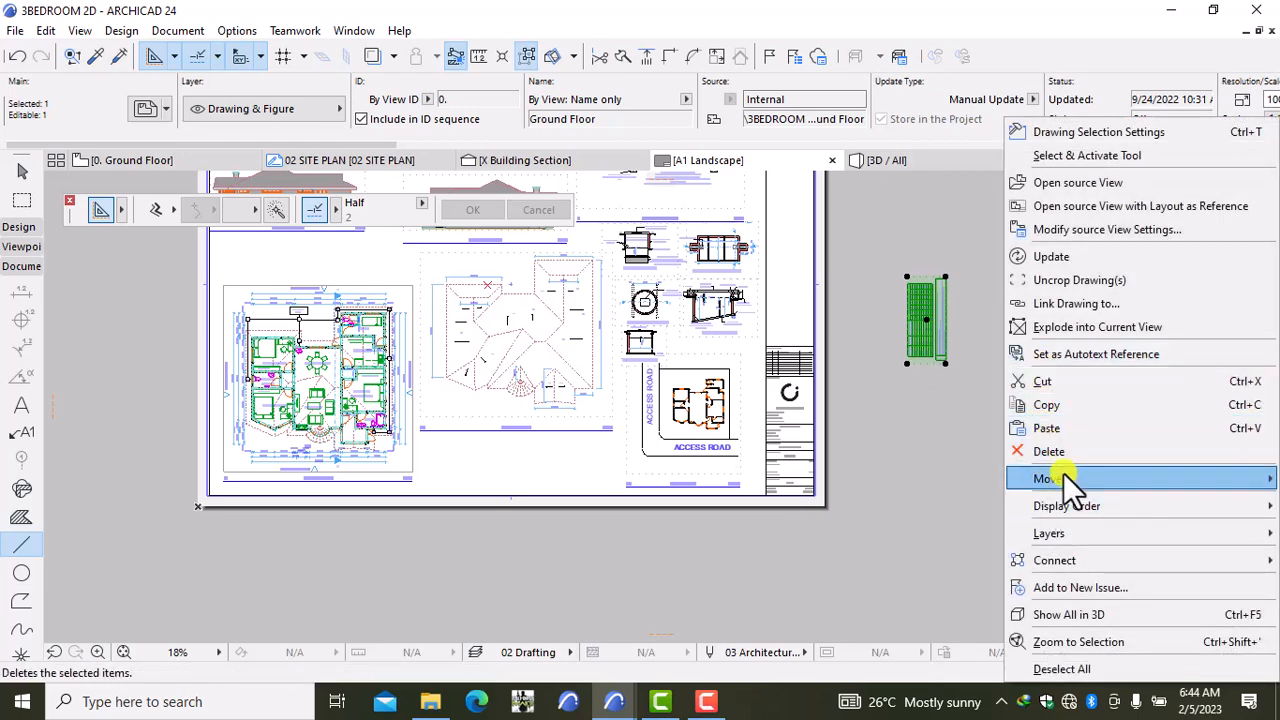
pyautogui.moveTo(1058, 484)
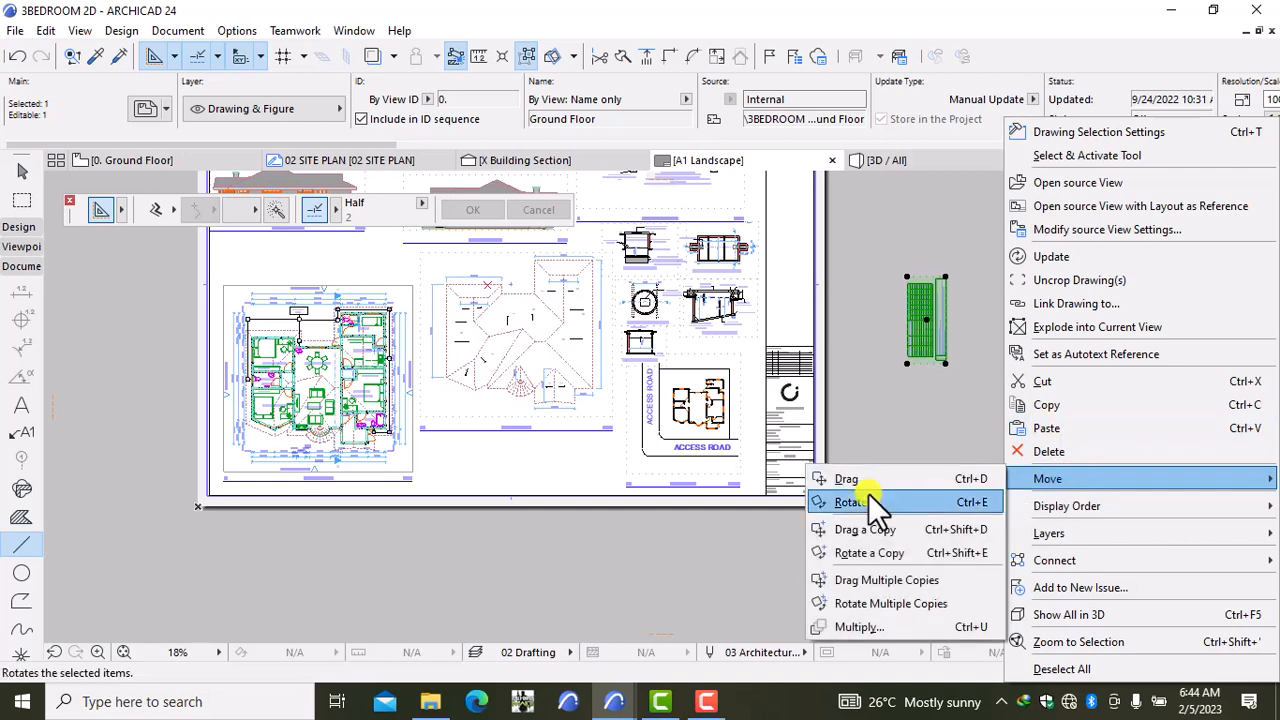
pyautogui.click(868, 500)
pyautogui.click(940, 408)
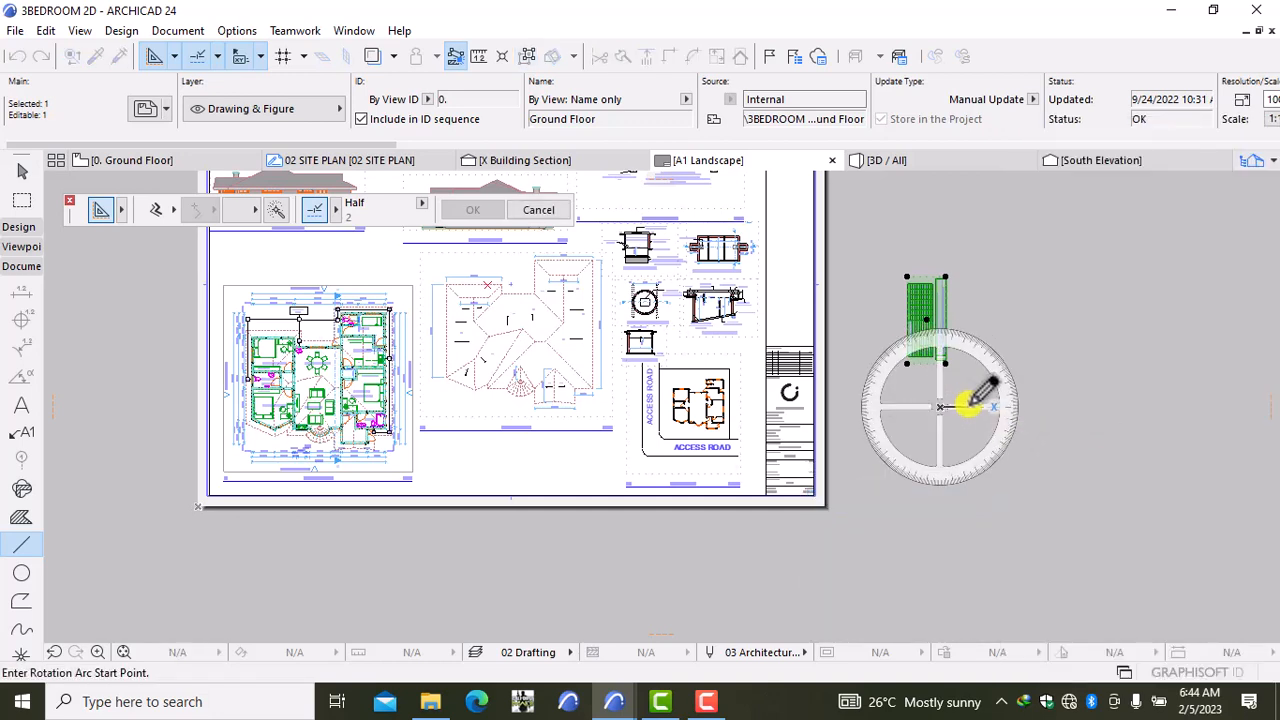
pyautogui.click(962, 406)
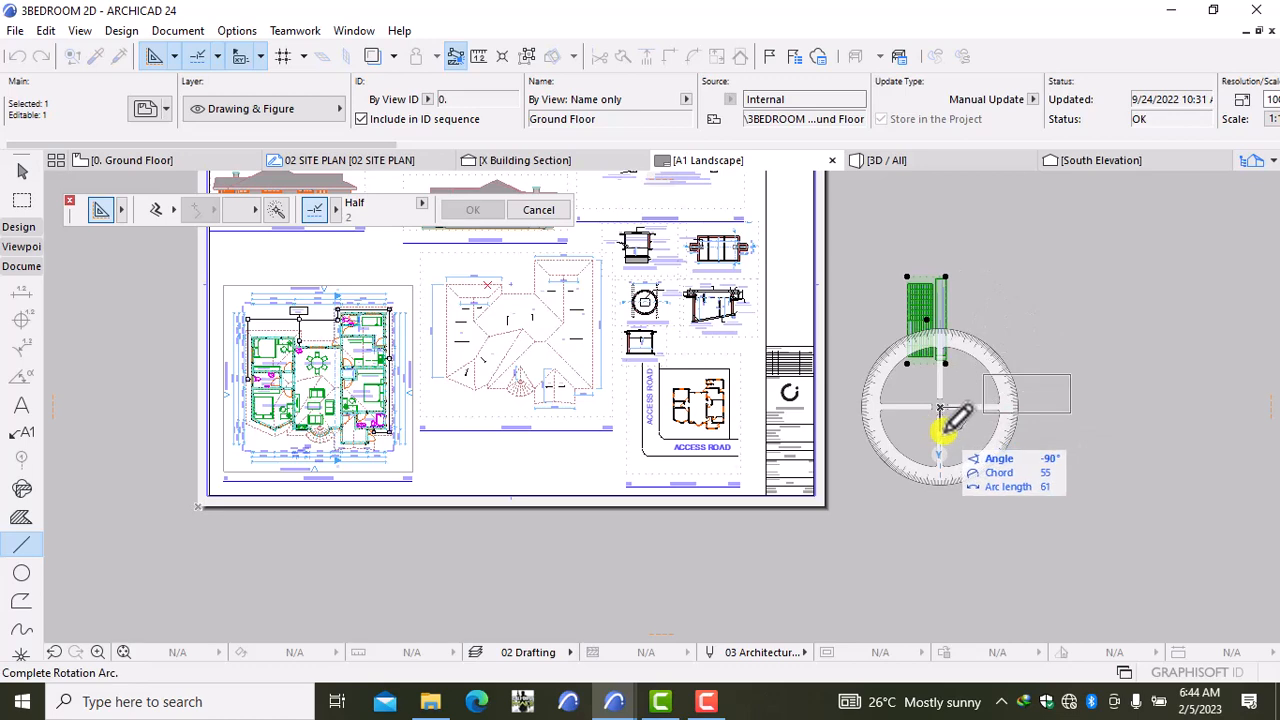
pyautogui.click(945, 428)
pyautogui.press('Escape')
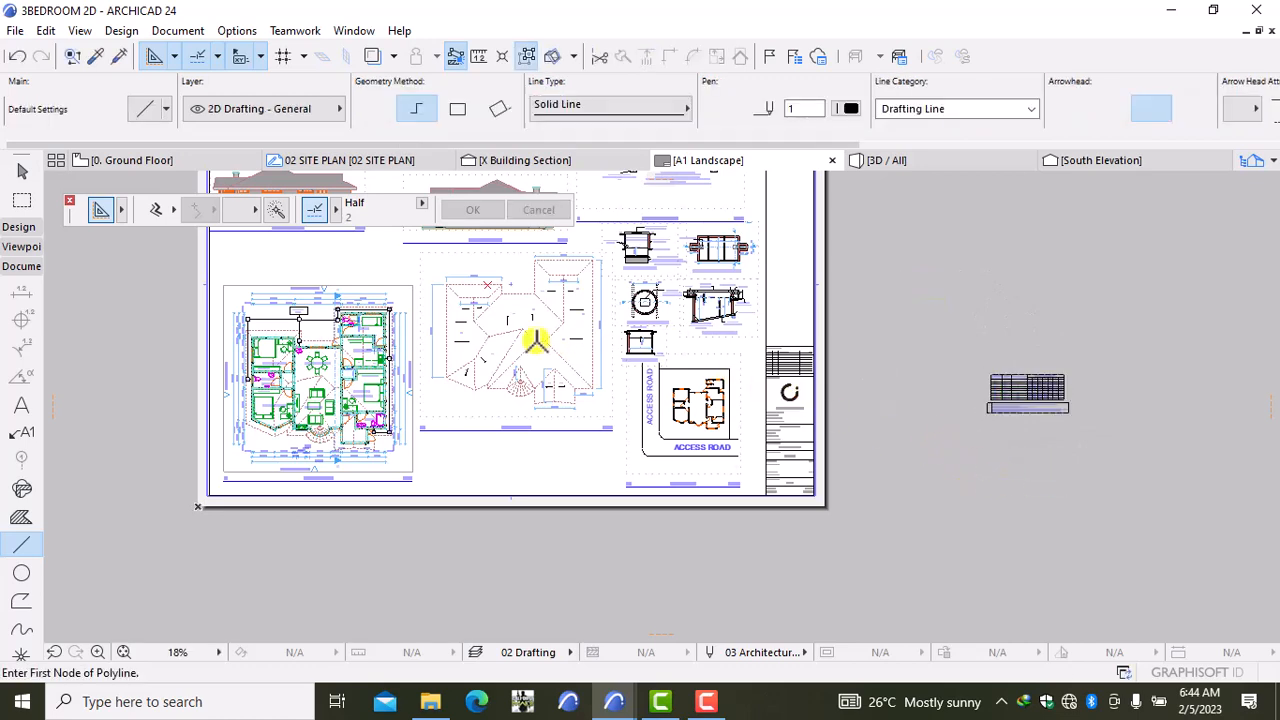
# Step: Move the roof plan drawing down on the sheet
pyautogui.click(550, 345)
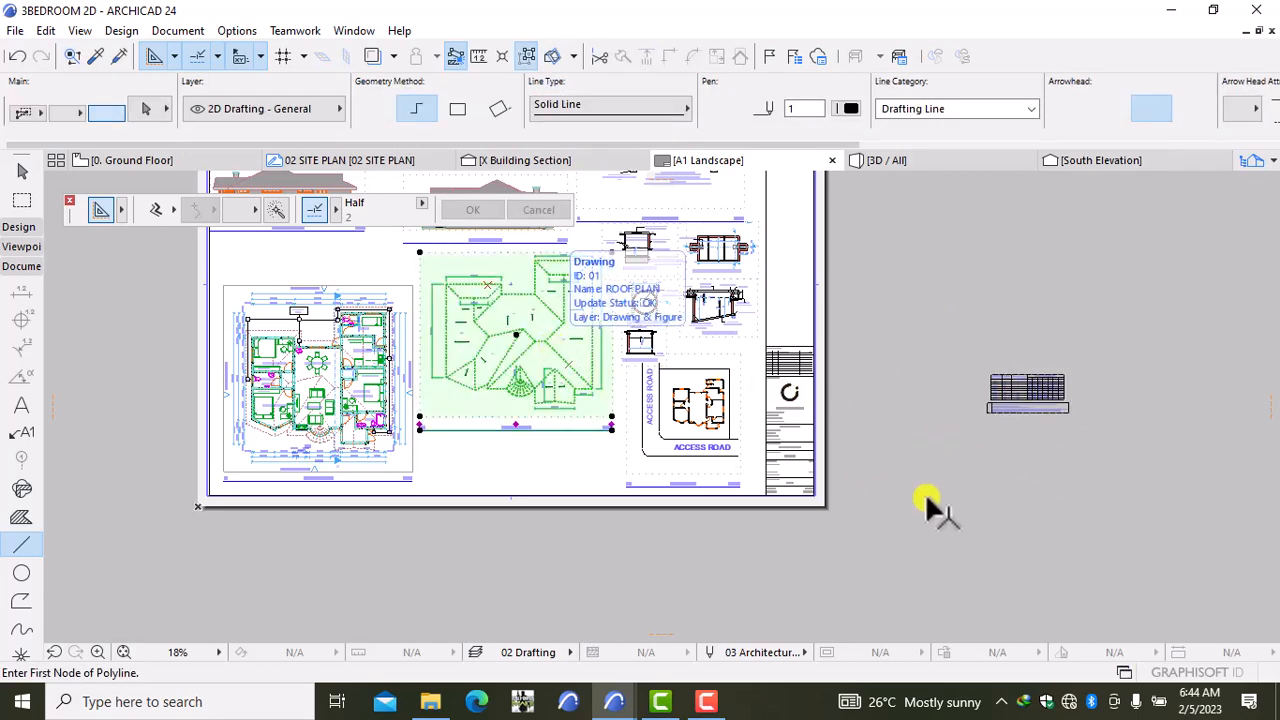
pyautogui.hotkey('ctrl', 'd')
pyautogui.click(1005, 540)
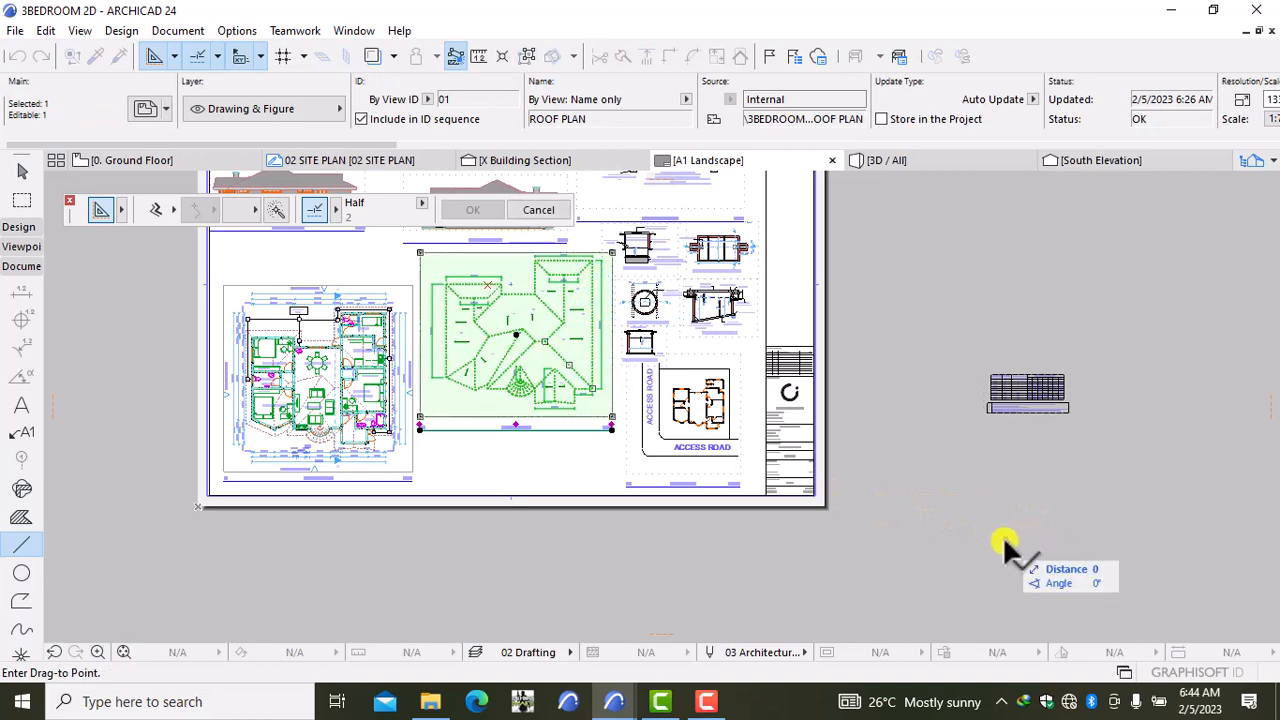
pyautogui.click(1015, 603)
pyautogui.press('Escape')
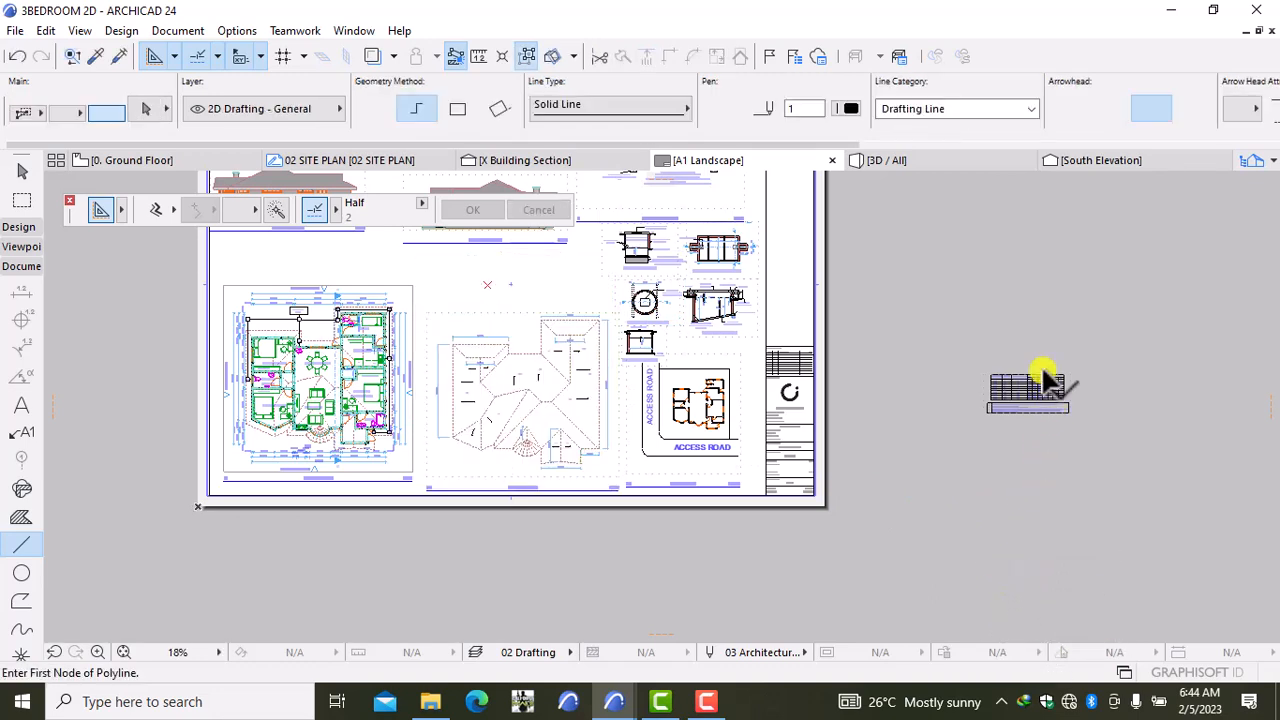
# Step: Place the horizontal table drawing on the sheet above the roof plan
pyautogui.click(1029, 385)
pyautogui.hotkey('ctrl', 'd')
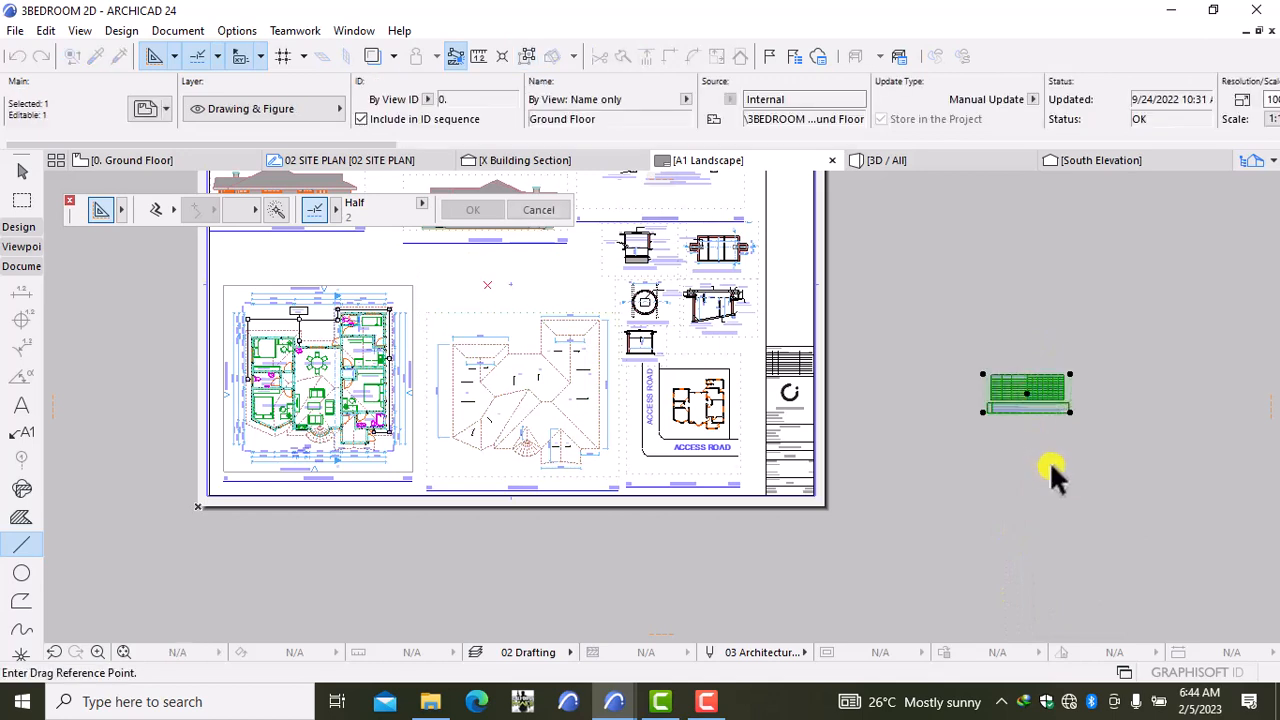
pyautogui.click(1055, 467)
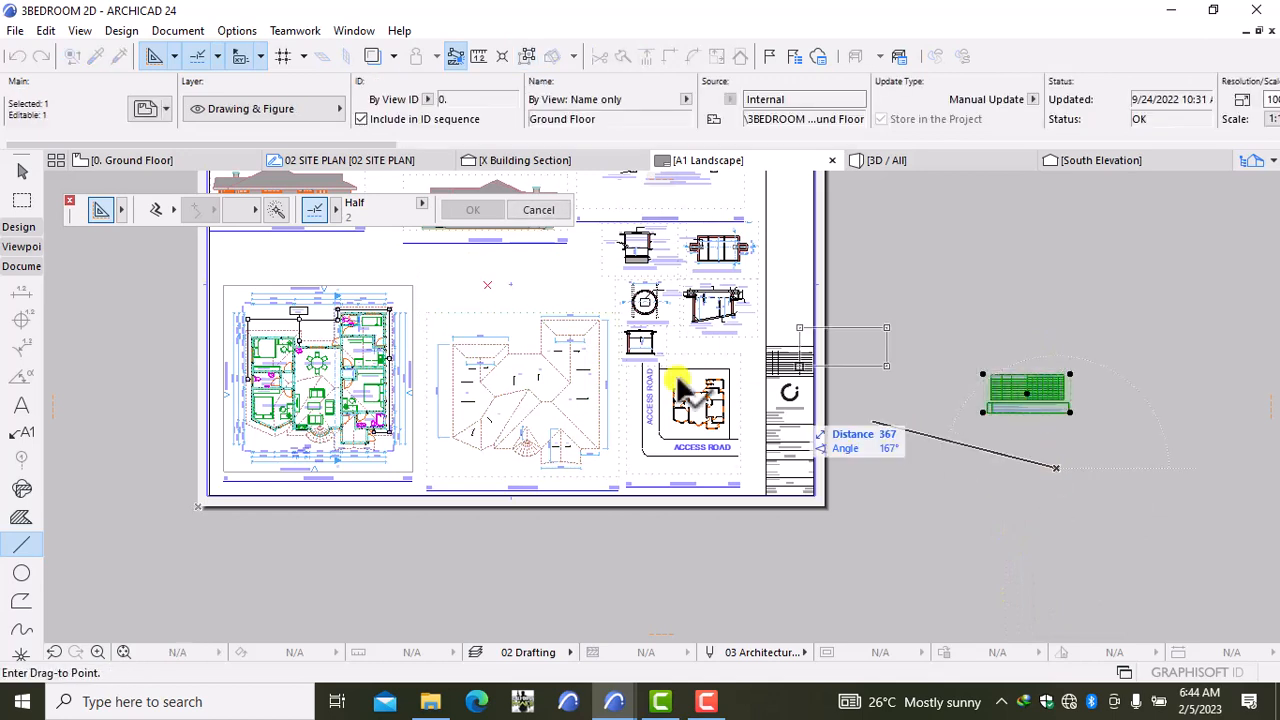
pyautogui.click(586, 356)
pyautogui.press('Escape')
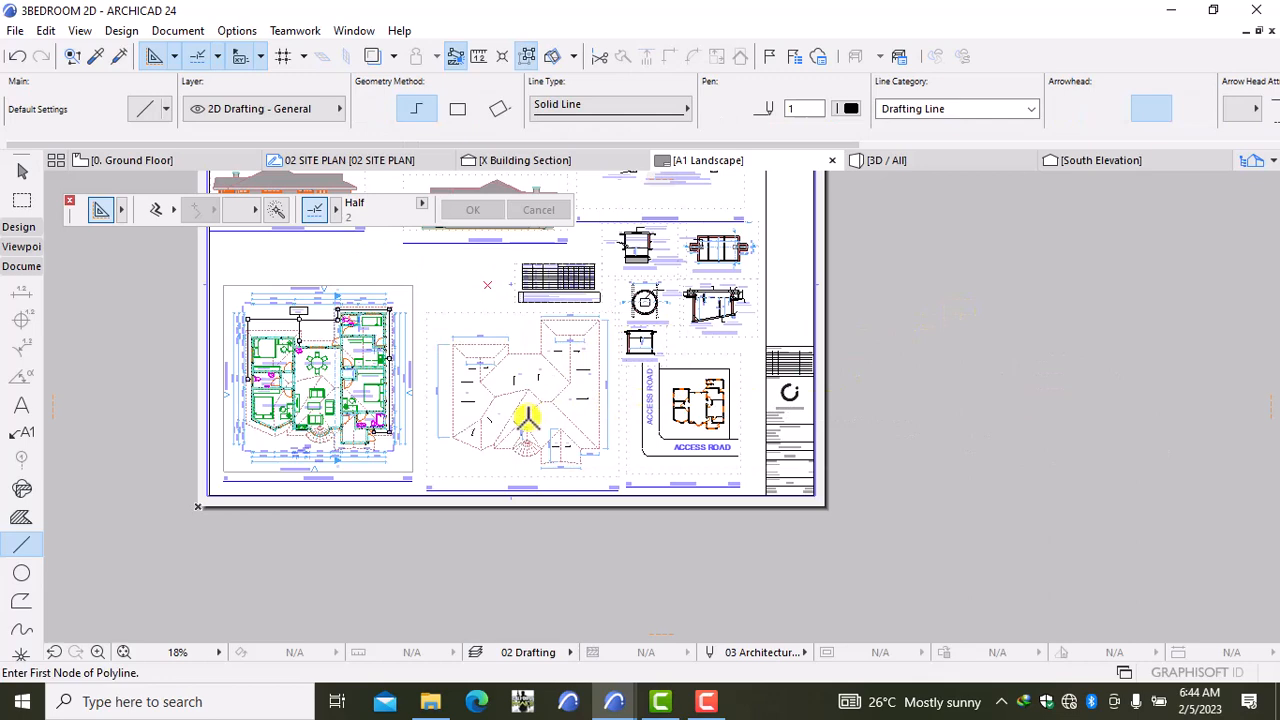
# Step: Nudge the roof plan up slightly beneath the table
pyautogui.scroll(2, 527, 418)
pyautogui.keyDown('shift'); pyautogui.click(566, 444); pyautogui.keyUp('shift')
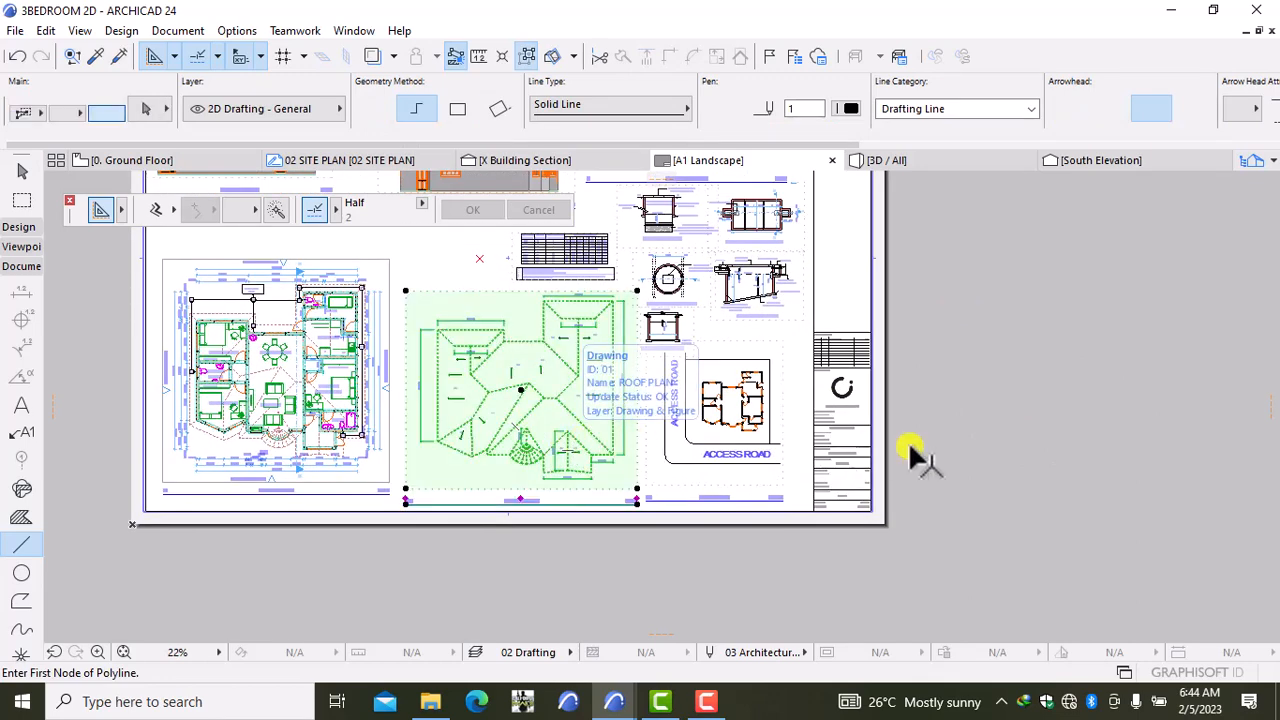
pyautogui.hotkey('ctrl', 'd')
pyautogui.click(986, 456)
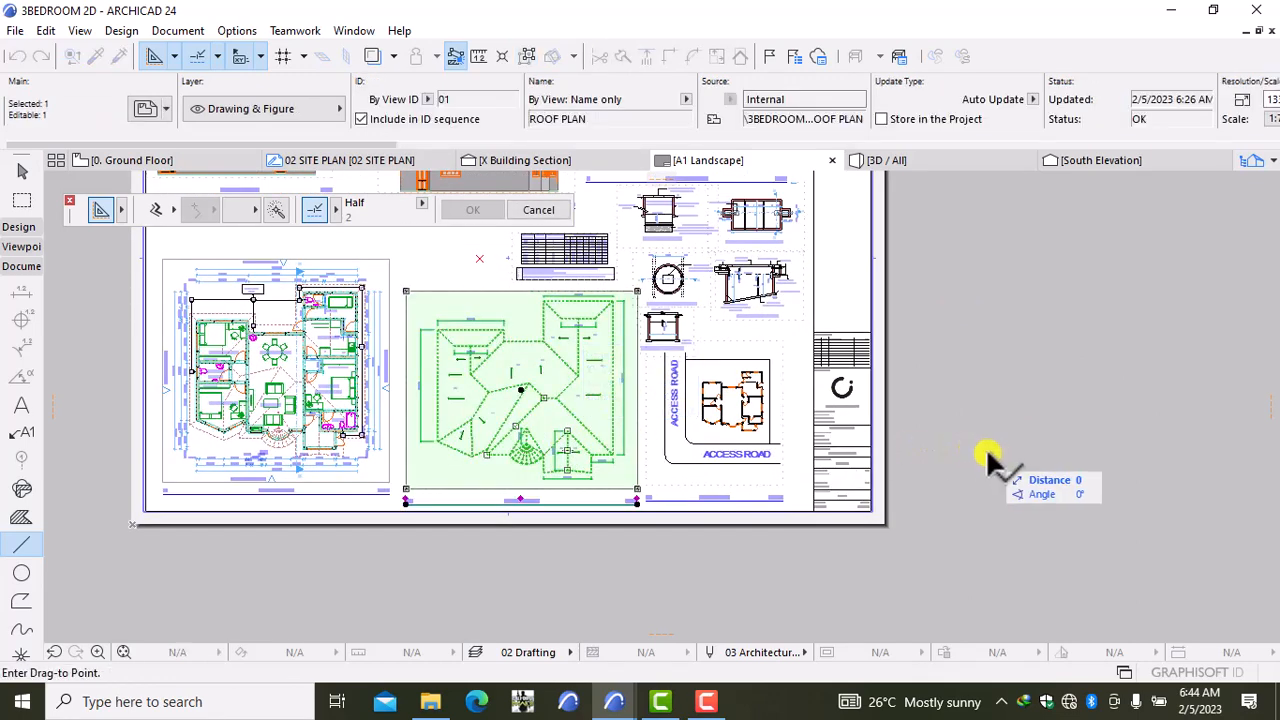
pyautogui.click(985, 450)
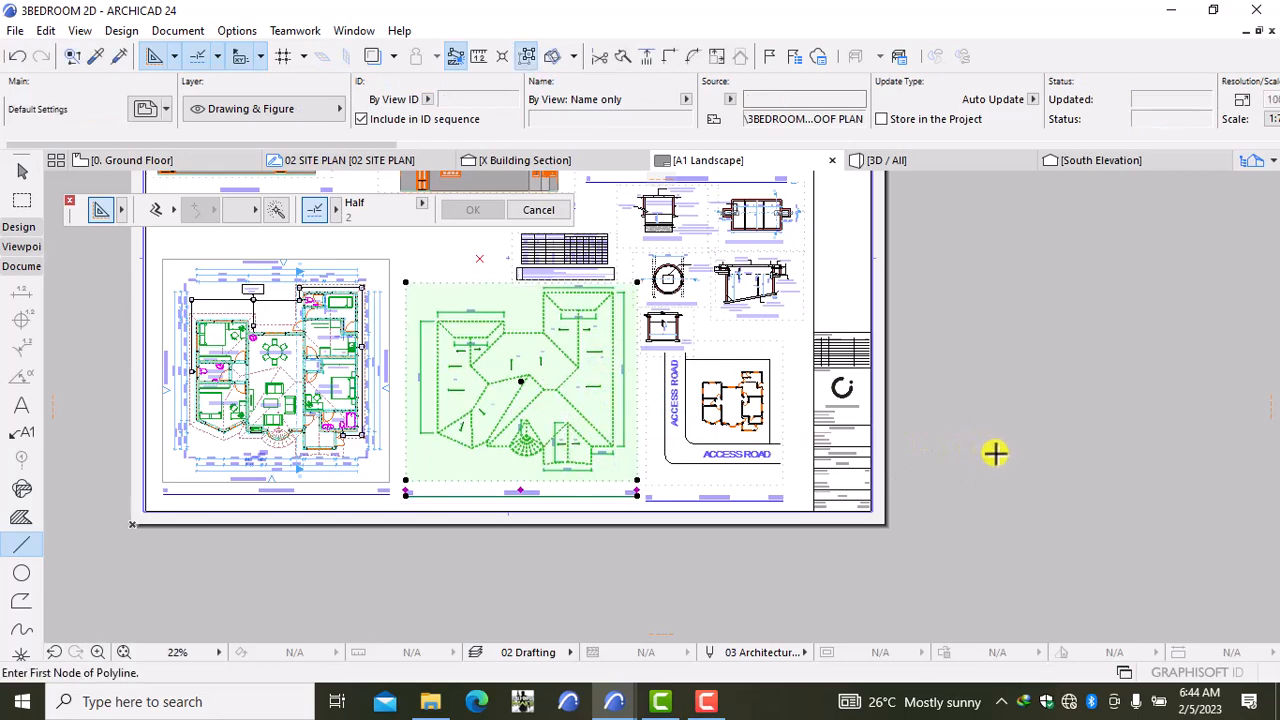
pyautogui.scroll(-5, 590, 330)
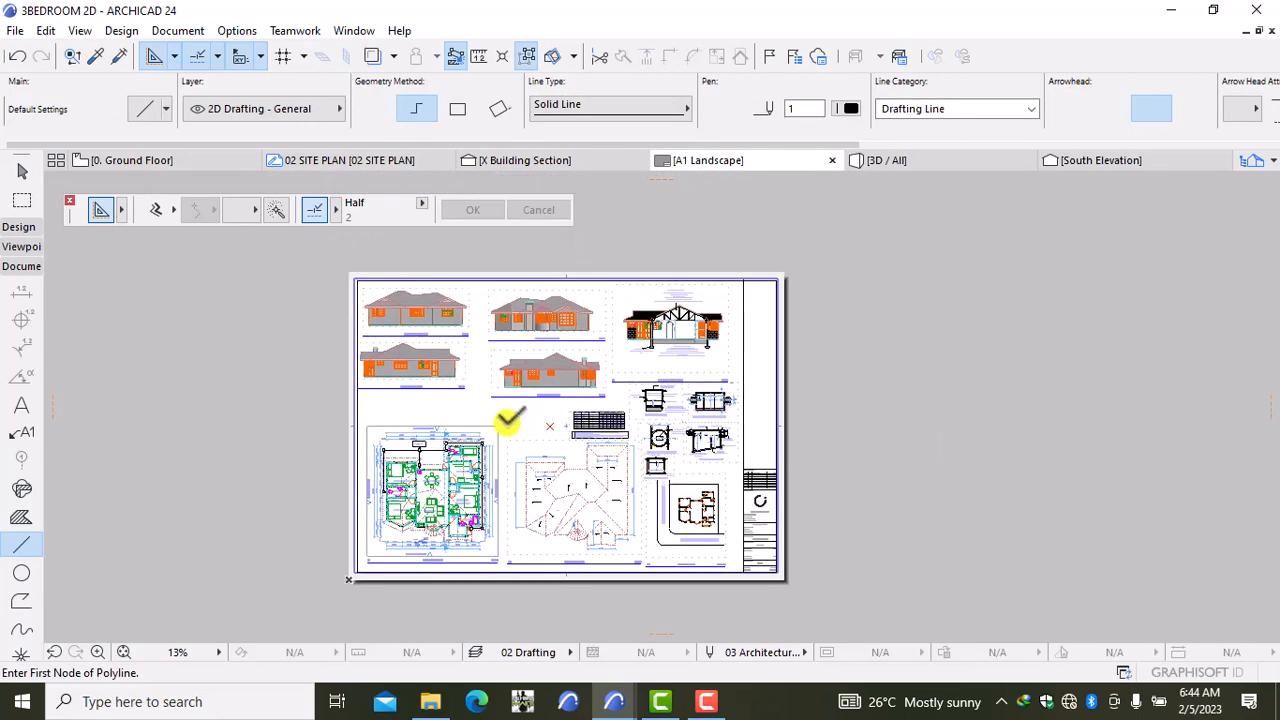
# Step: Pan from the elevations down past the septic details to the title block, then choose the Arrow tool
pyautogui.scroll(4, 503, 417)
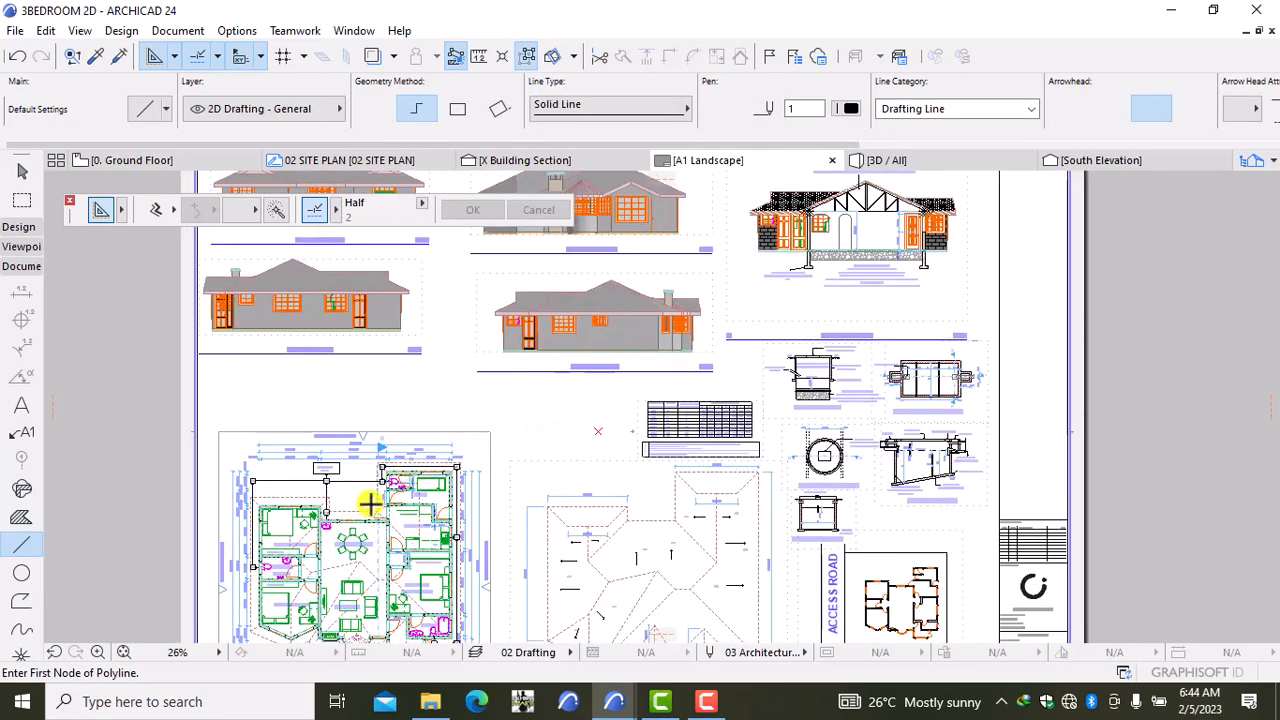
pyautogui.moveTo(589, 377); pyautogui.dragTo(591, 466, button='middle')
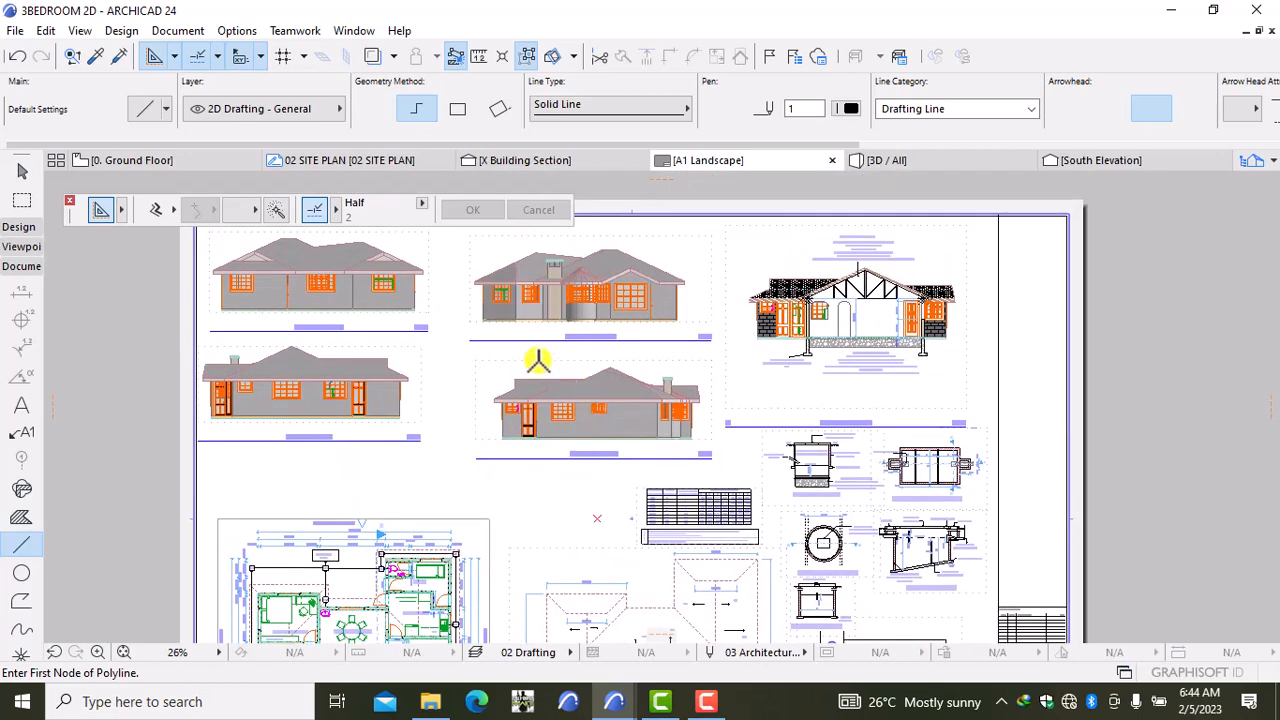
pyautogui.scroll(2, 980, 342)
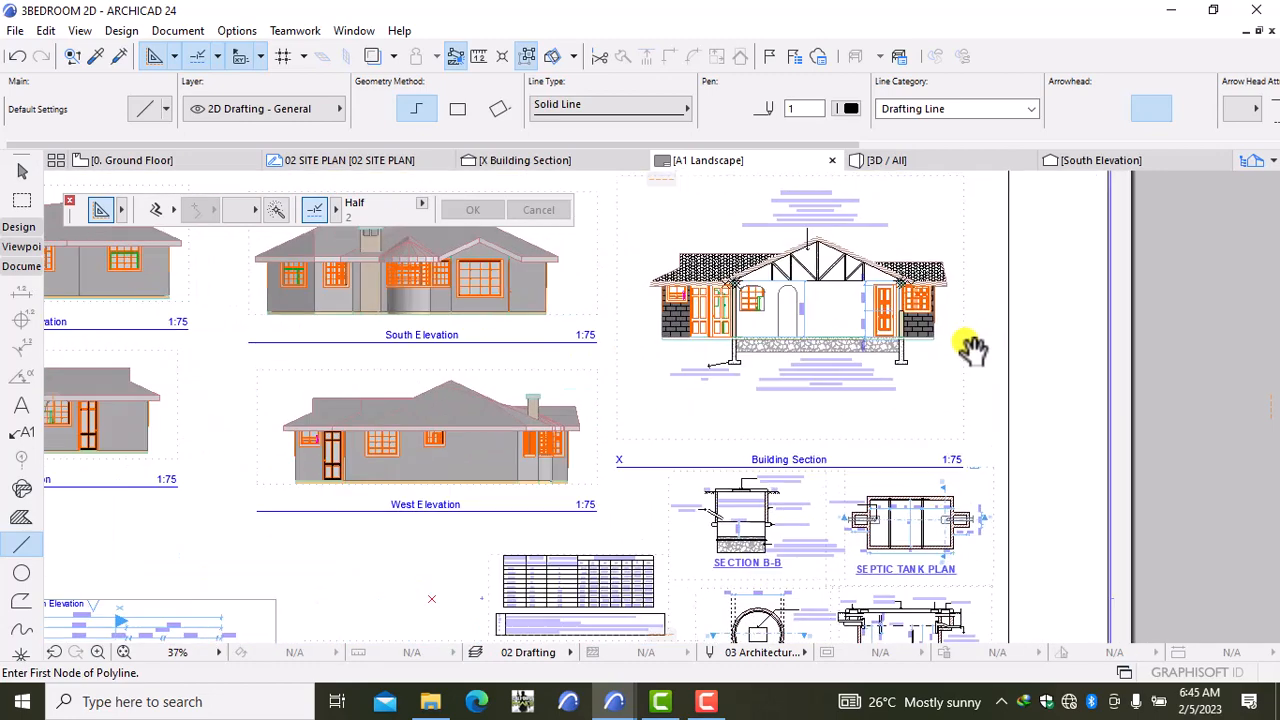
pyautogui.moveTo(909, 373); pyautogui.dragTo(802, 300, button='middle')
pyautogui.scroll(1, 791, 413)
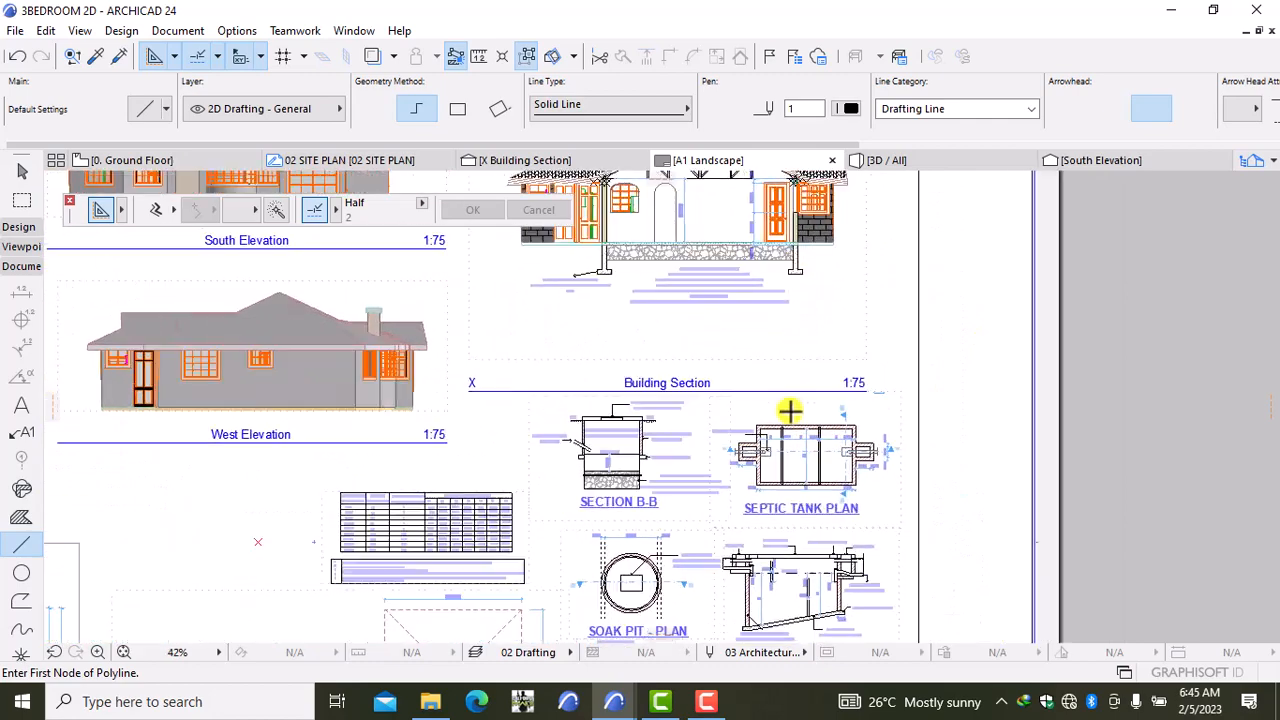
pyautogui.moveTo(729, 450); pyautogui.dragTo(698, 301, button='middle')
pyautogui.moveTo(697, 410); pyautogui.dragTo(689, 294, button='middle')
pyautogui.scroll(1, 967, 540)
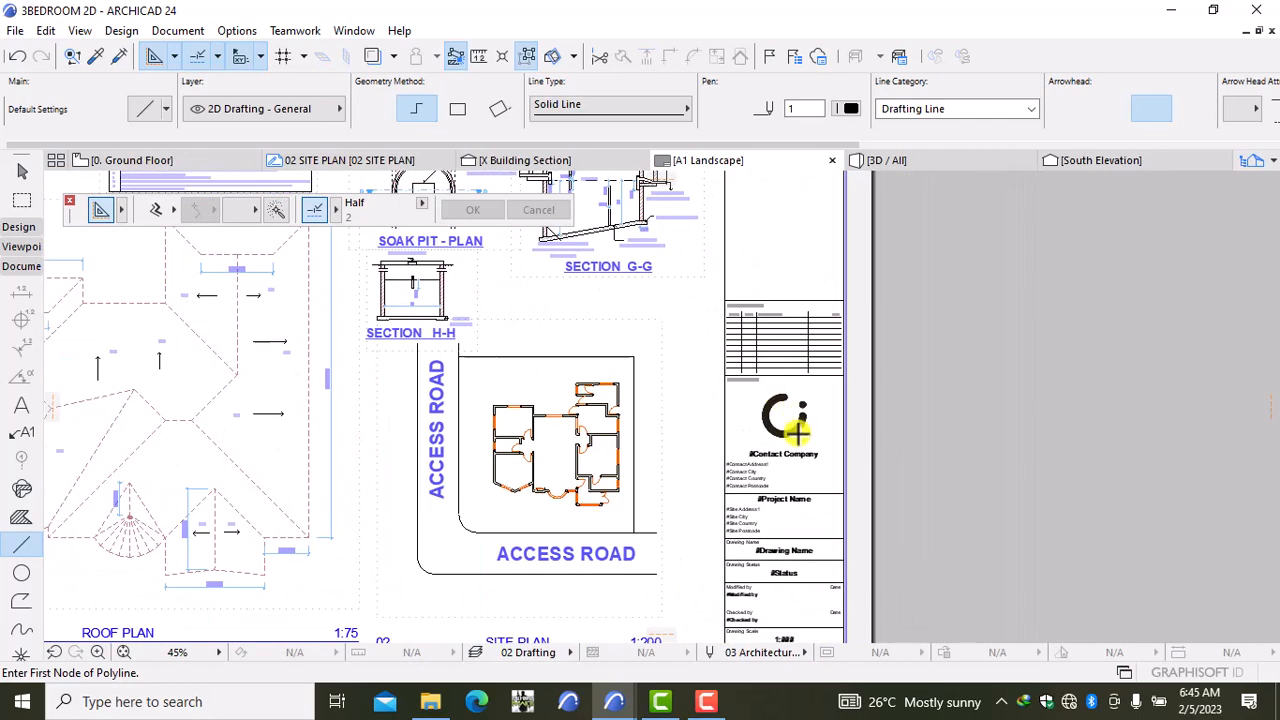
pyautogui.scroll(2, 785, 500)
pyautogui.moveTo(778, 563); pyautogui.dragTo(714, 277, button='middle')
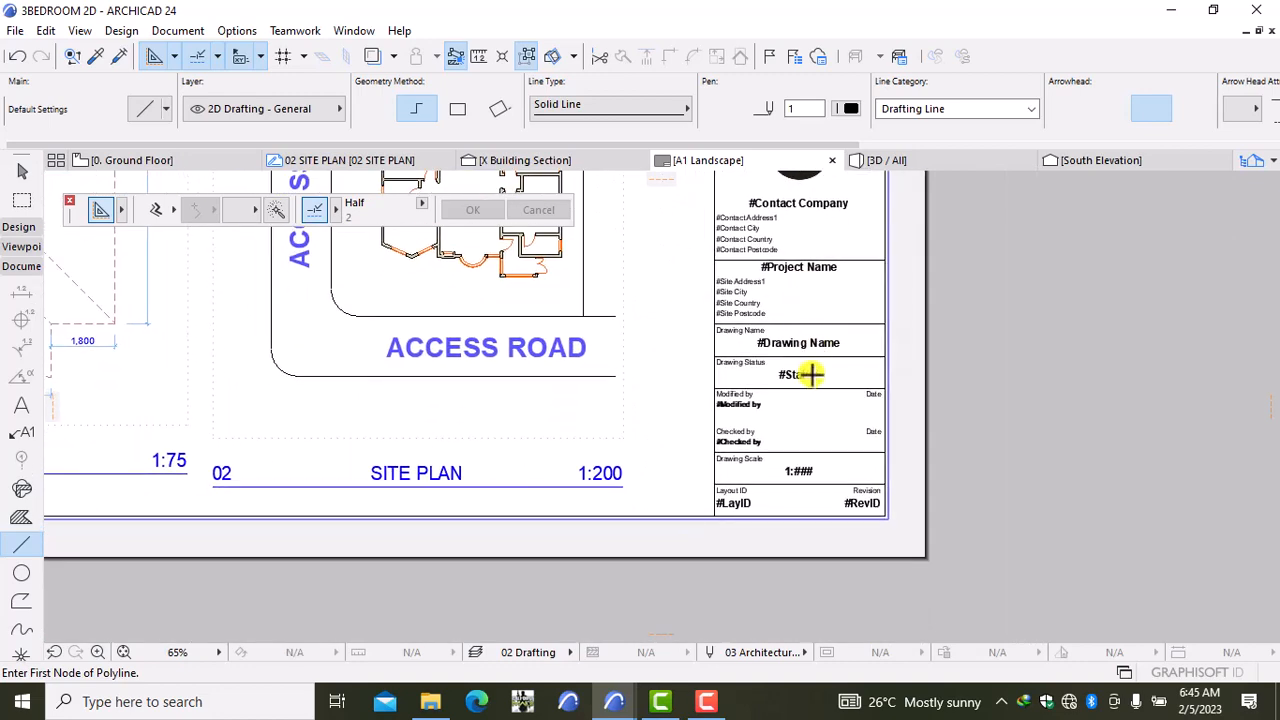
pyautogui.scroll(-1, 803, 420)
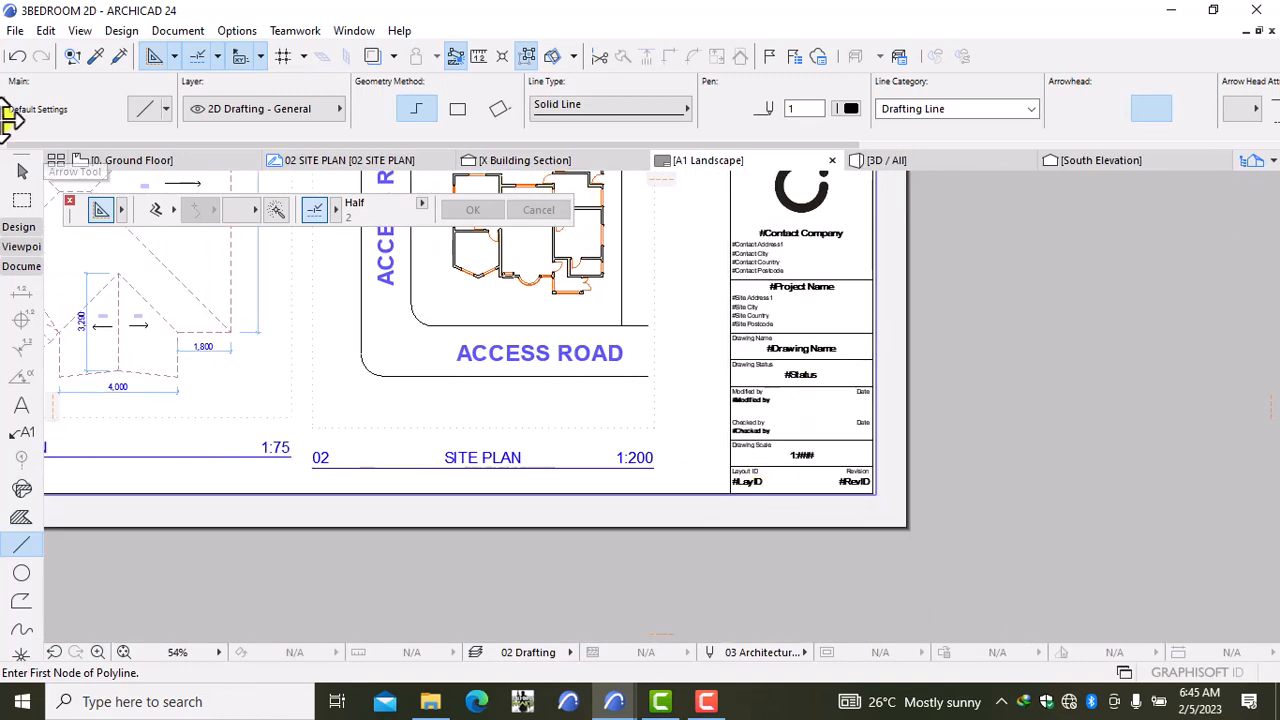
pyautogui.click(21, 173)
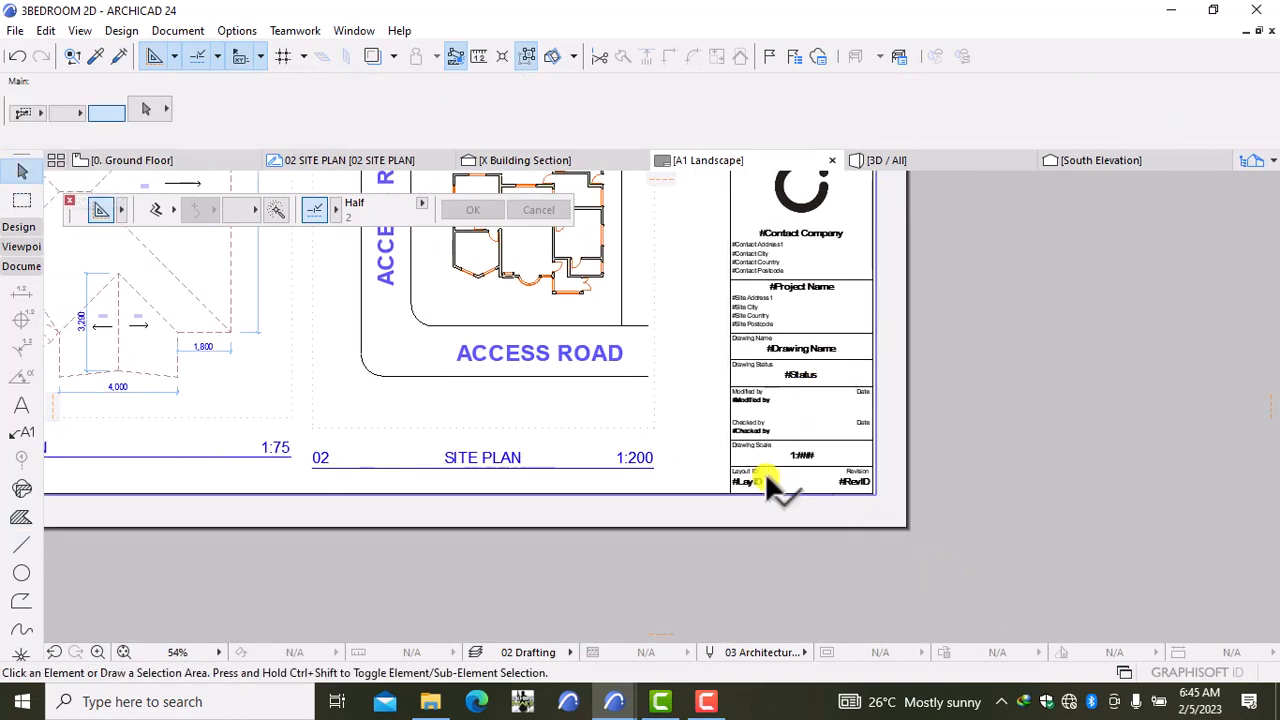
# Step: Try picking individual title-block texts such as #RevID and #LayID, then clear the selection
pyautogui.moveTo(775, 478); pyautogui.dragTo(814, 428)
pyautogui.click(794, 481)
pyautogui.click(812, 482)
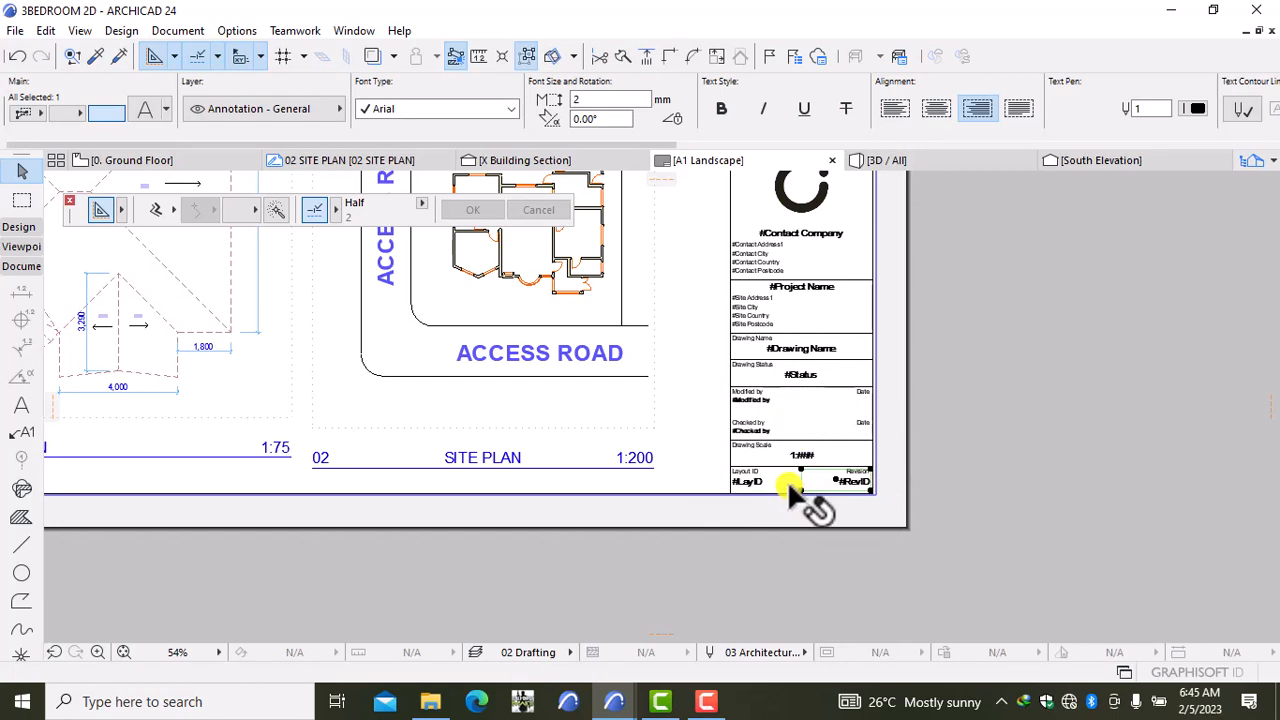
pyautogui.click(787, 480)
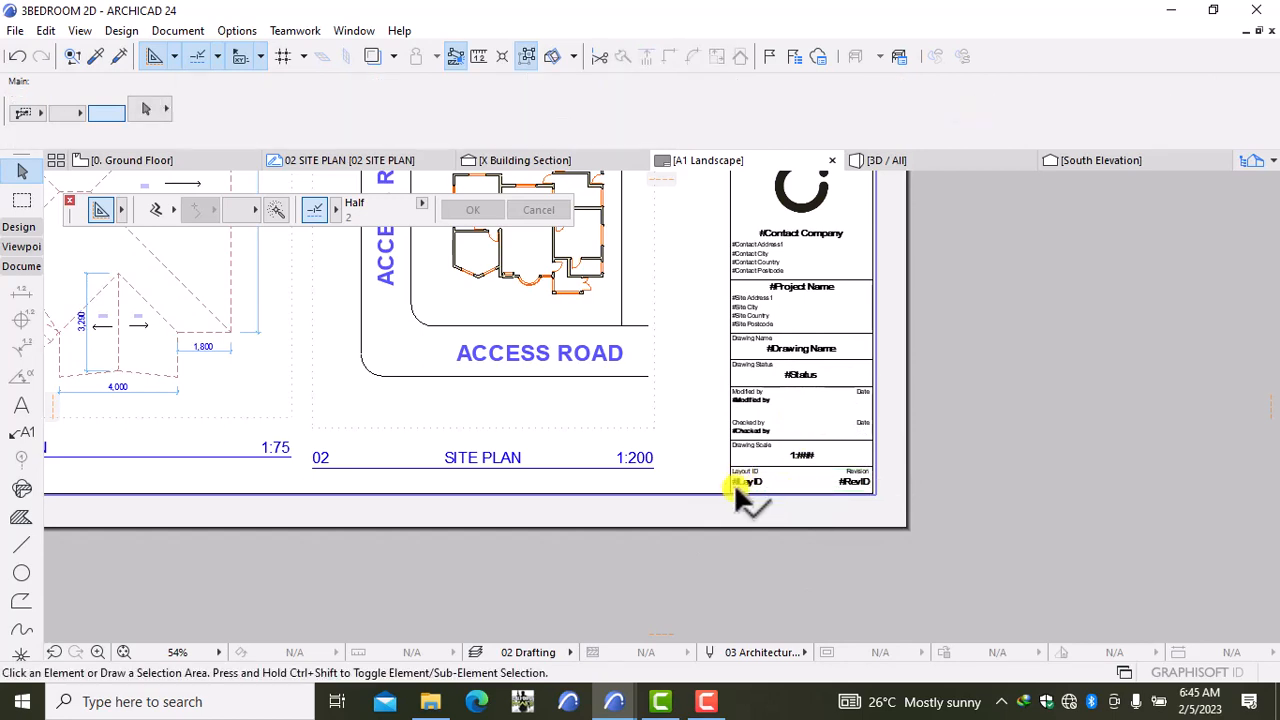
pyautogui.click(734, 483)
pyautogui.click(818, 481)
pyautogui.click(810, 483)
pyautogui.click(858, 336)
# Step: Box-select all 21 title-block elements, delete them, and recentre the whole A1 sheet
pyautogui.scroll(-2, 859, 334)
pyautogui.scroll(-1, 859, 335)
pyautogui.moveTo(858, 354); pyautogui.dragTo(853, 546, button='middle')
pyautogui.moveTo(841, 293); pyautogui.dragTo(818, 545)
pyautogui.moveTo(817, 542); pyautogui.dragTo(832, 456, button='middle')
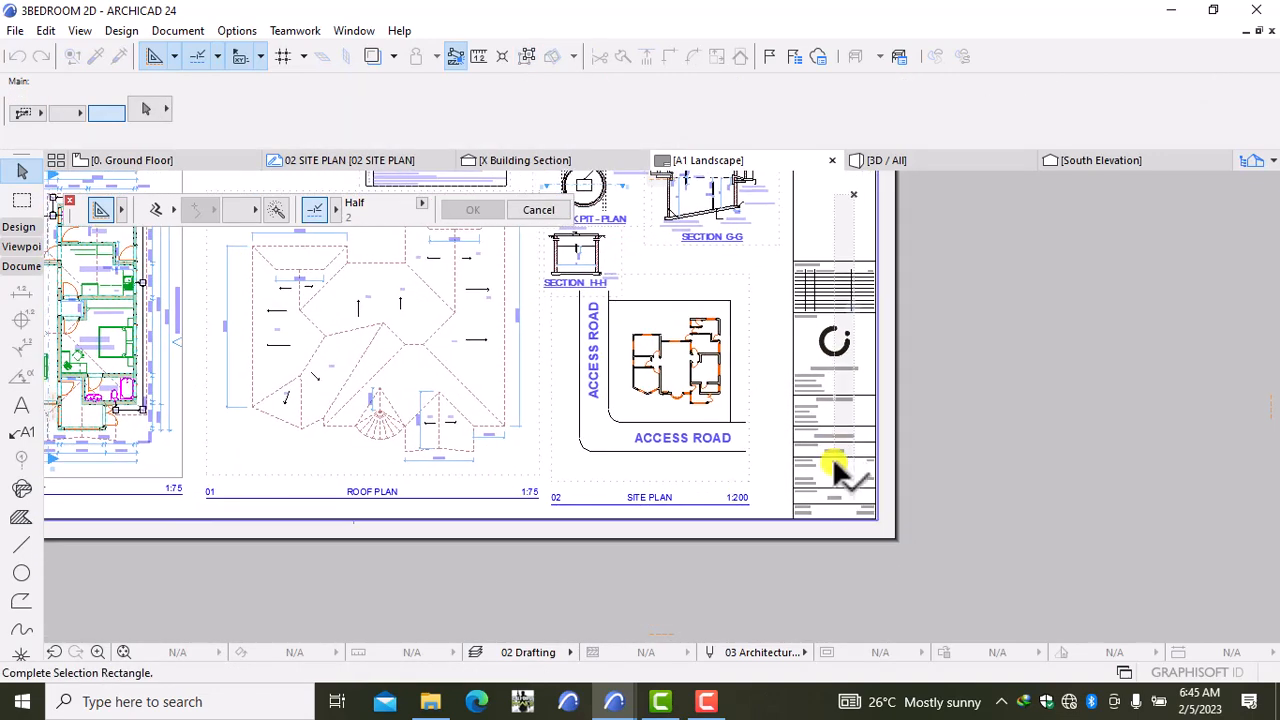
pyautogui.click(822, 504)
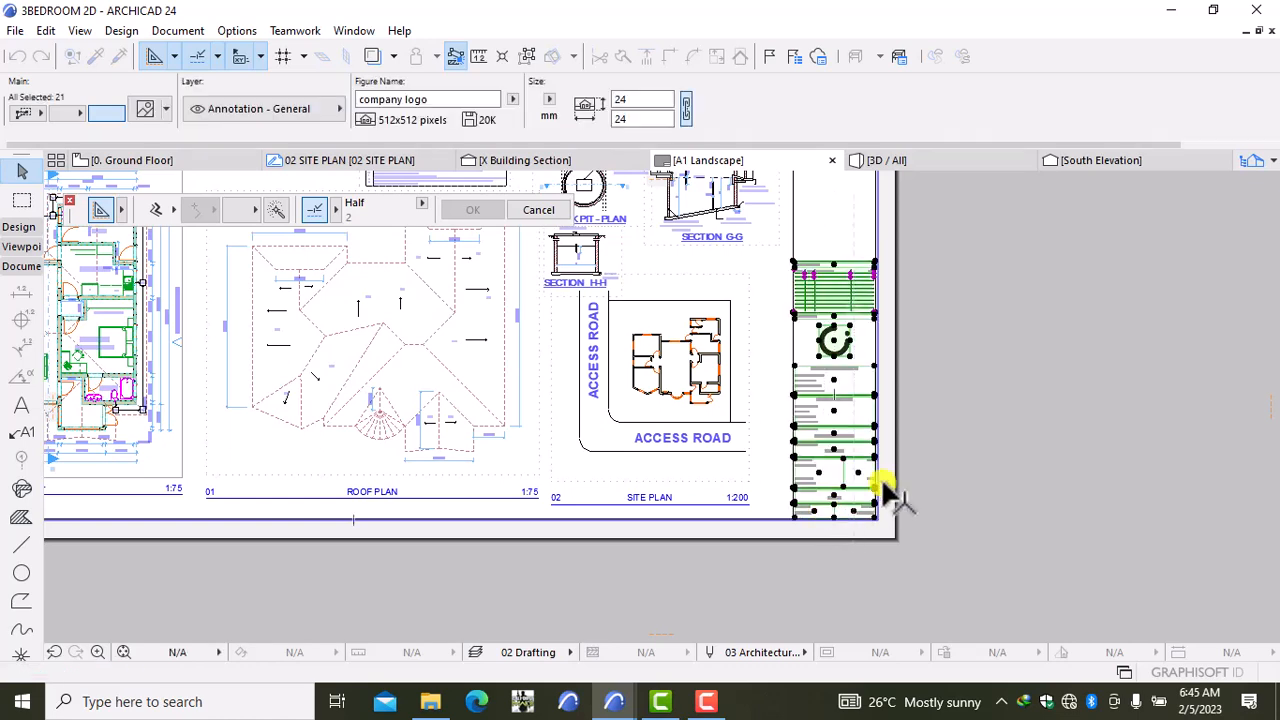
pyautogui.press('Escape')
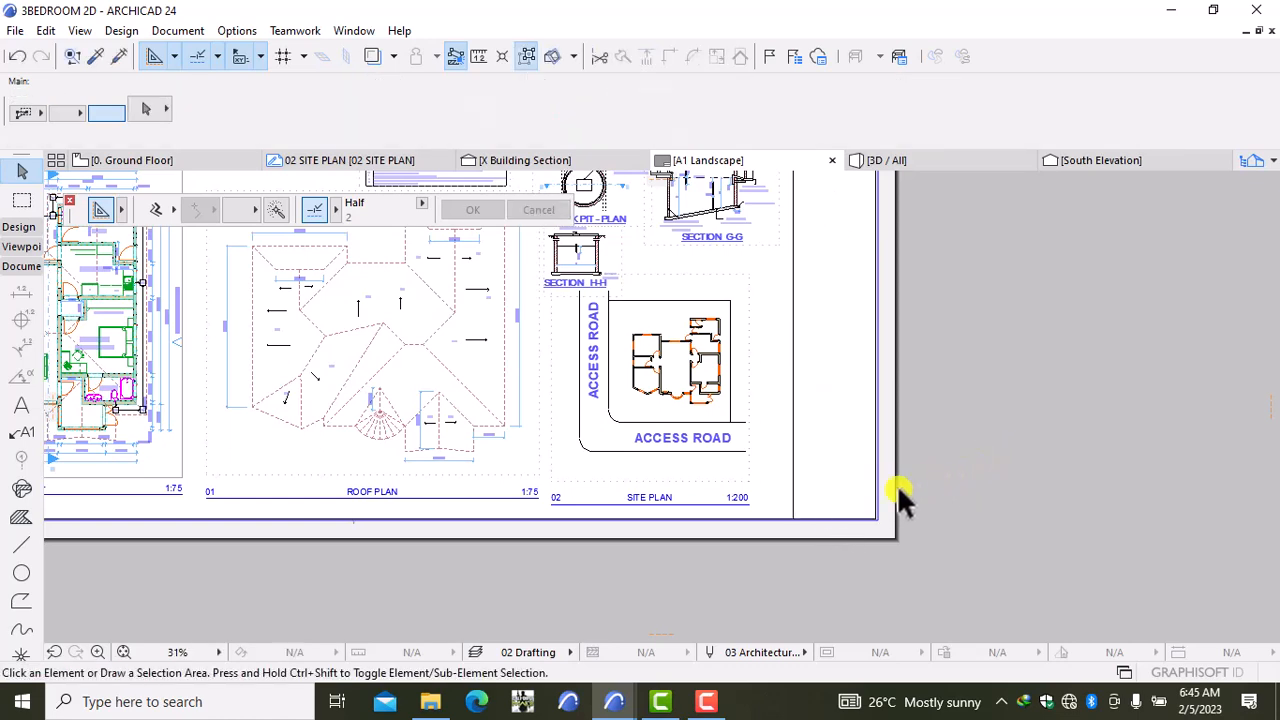
pyautogui.scroll(2, 795, 497)
pyautogui.scroll(-7, 940, 380)
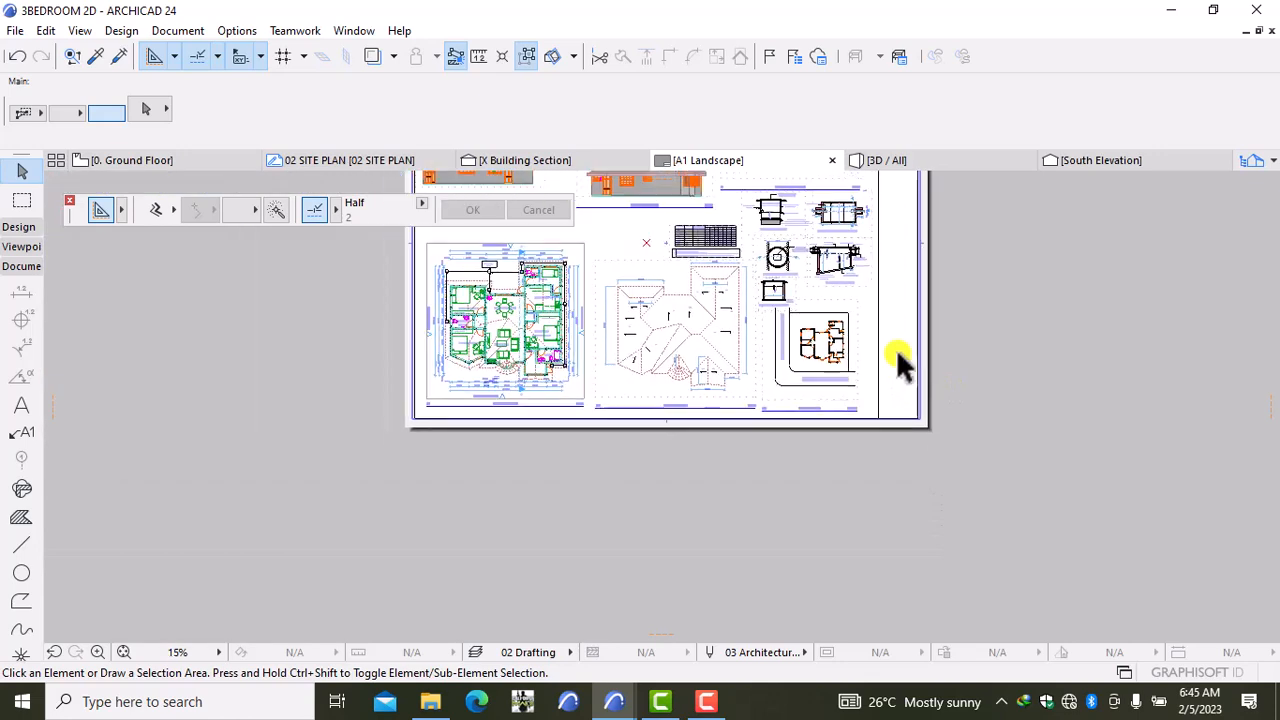
pyautogui.moveTo(903, 306); pyautogui.dragTo(886, 400, button='middle')
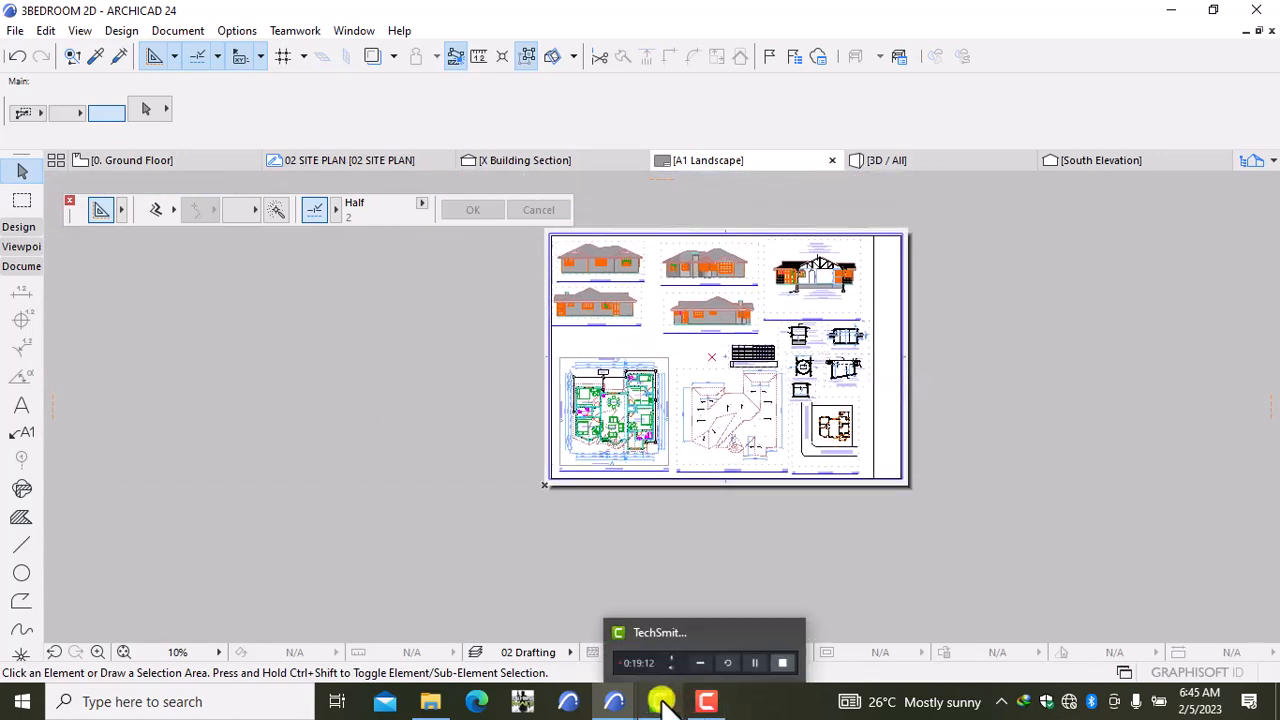
# Step: Switch to the FLAT ROOF 2D project window from the taskbar and zoom into its sheet
pyautogui.moveTo(662, 700)
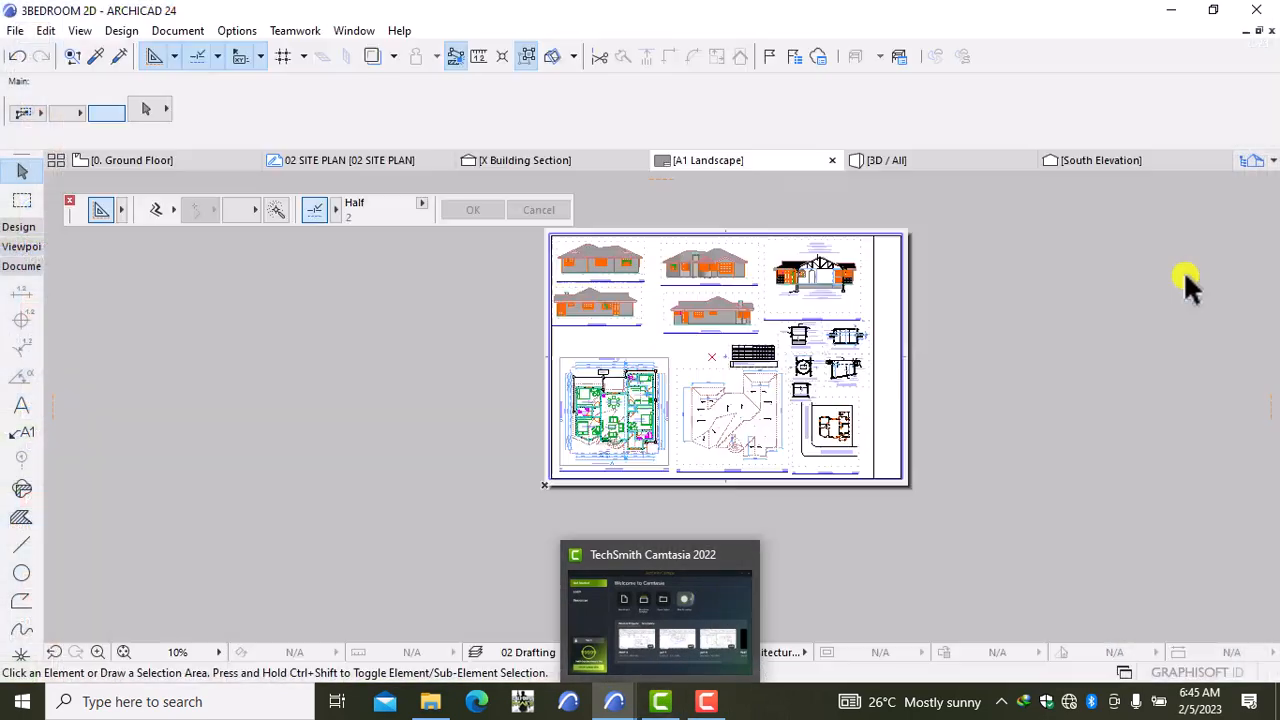
pyautogui.scroll(2, 812, 332)
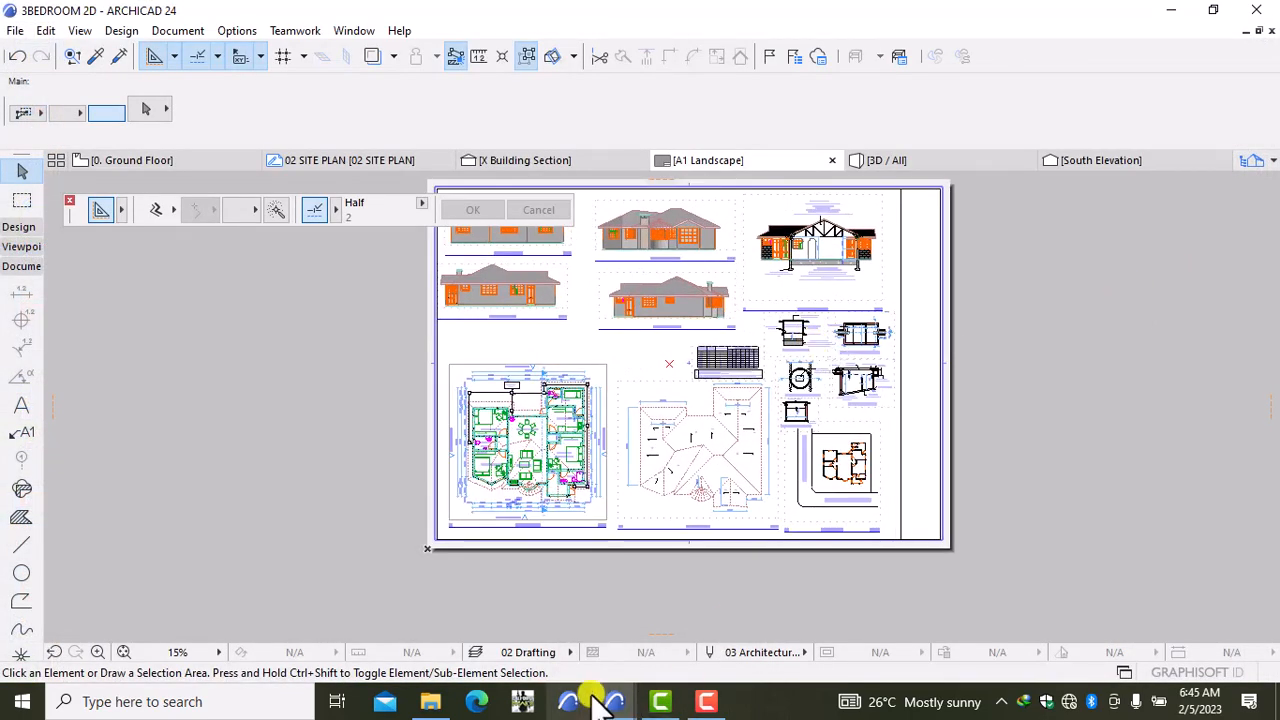
pyautogui.moveTo(598, 708)
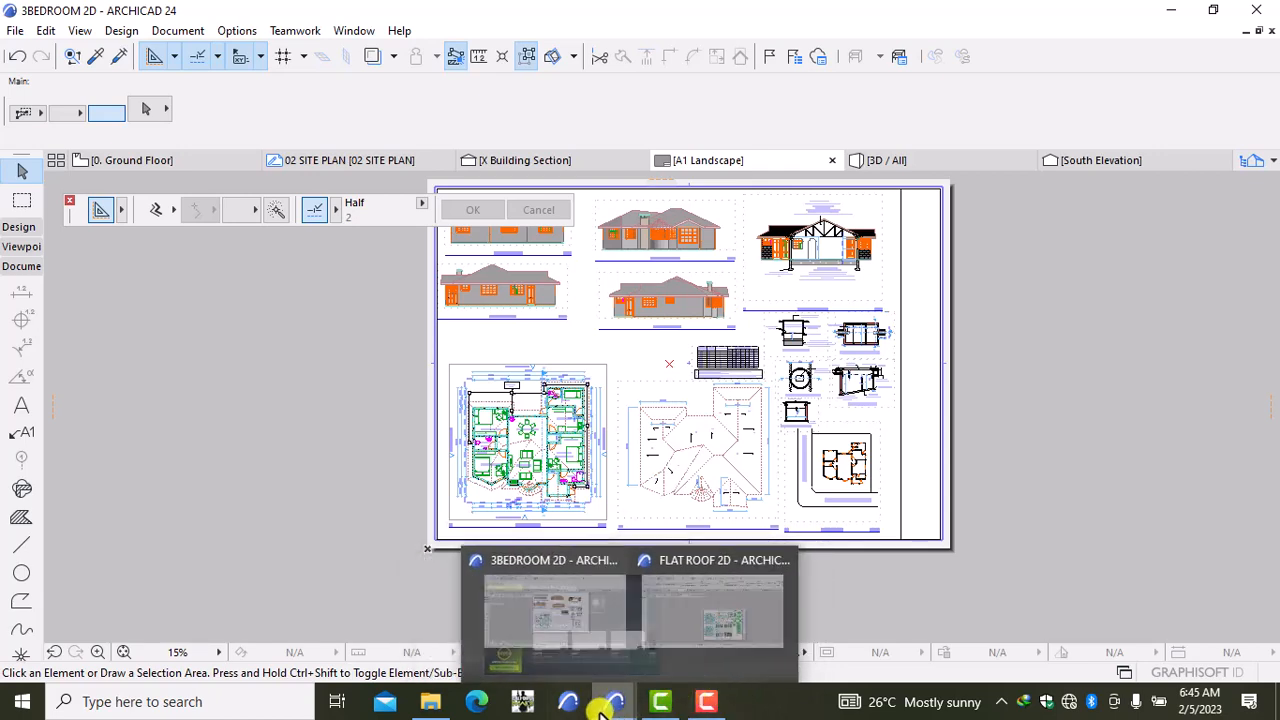
pyautogui.click(728, 632)
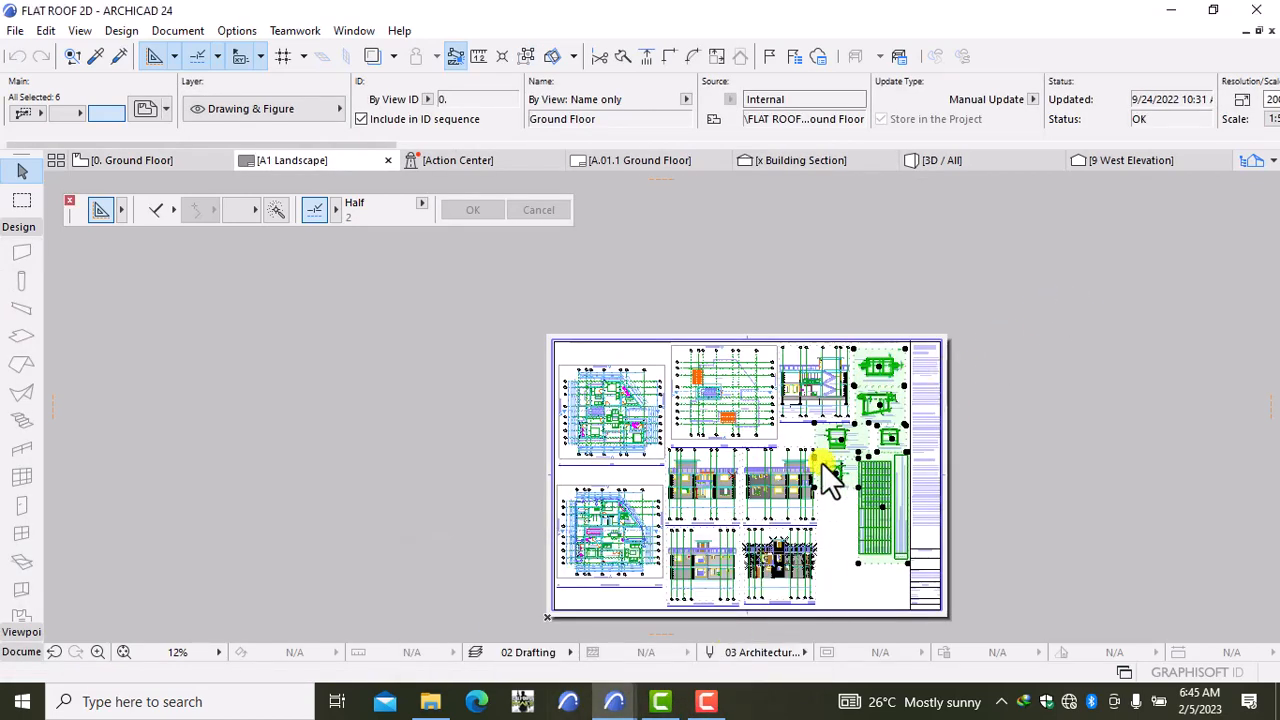
pyautogui.scroll(6, 821, 462)
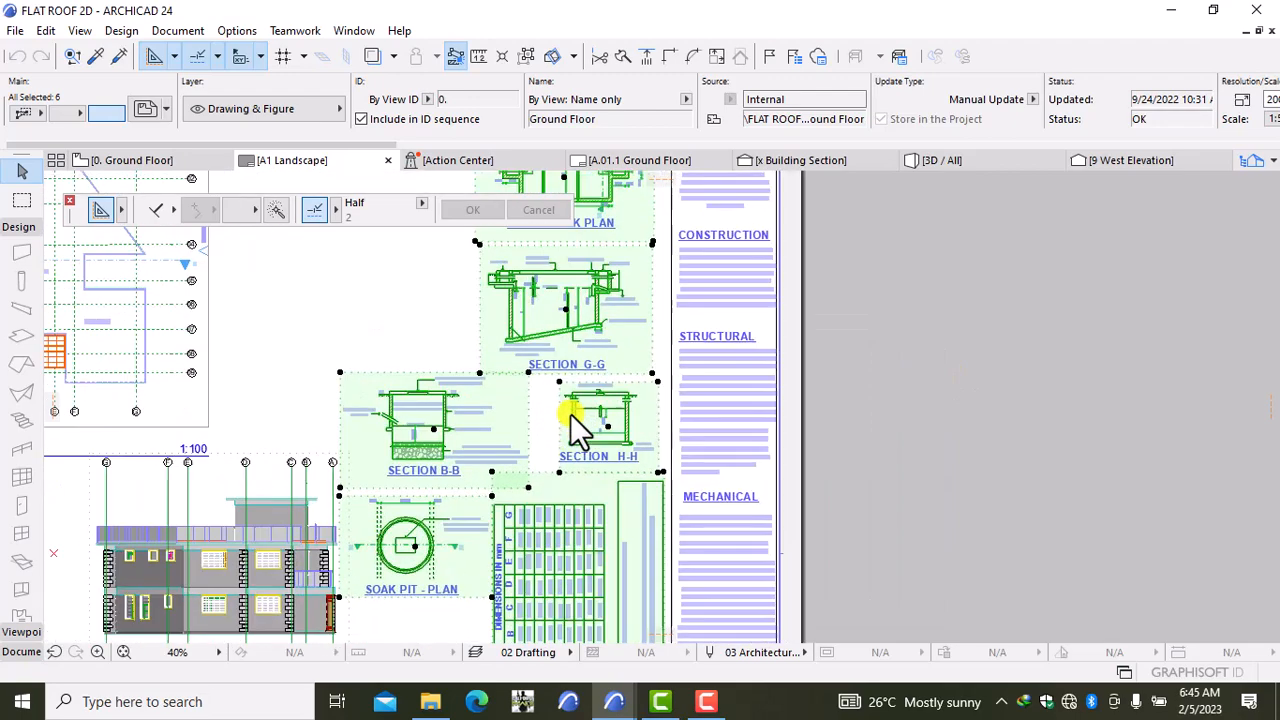
pyautogui.scroll(3, 754, 425)
pyautogui.hscroll(3, 675, 464)
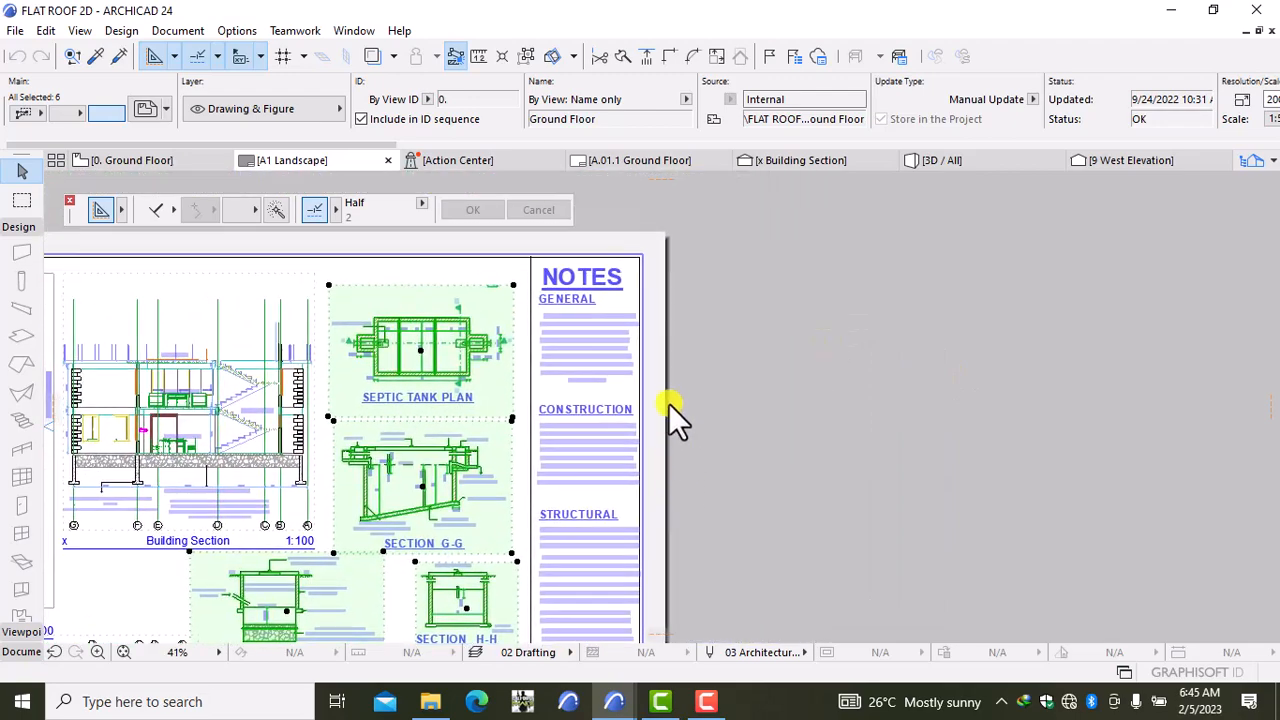
pyautogui.scroll(1, 668, 403)
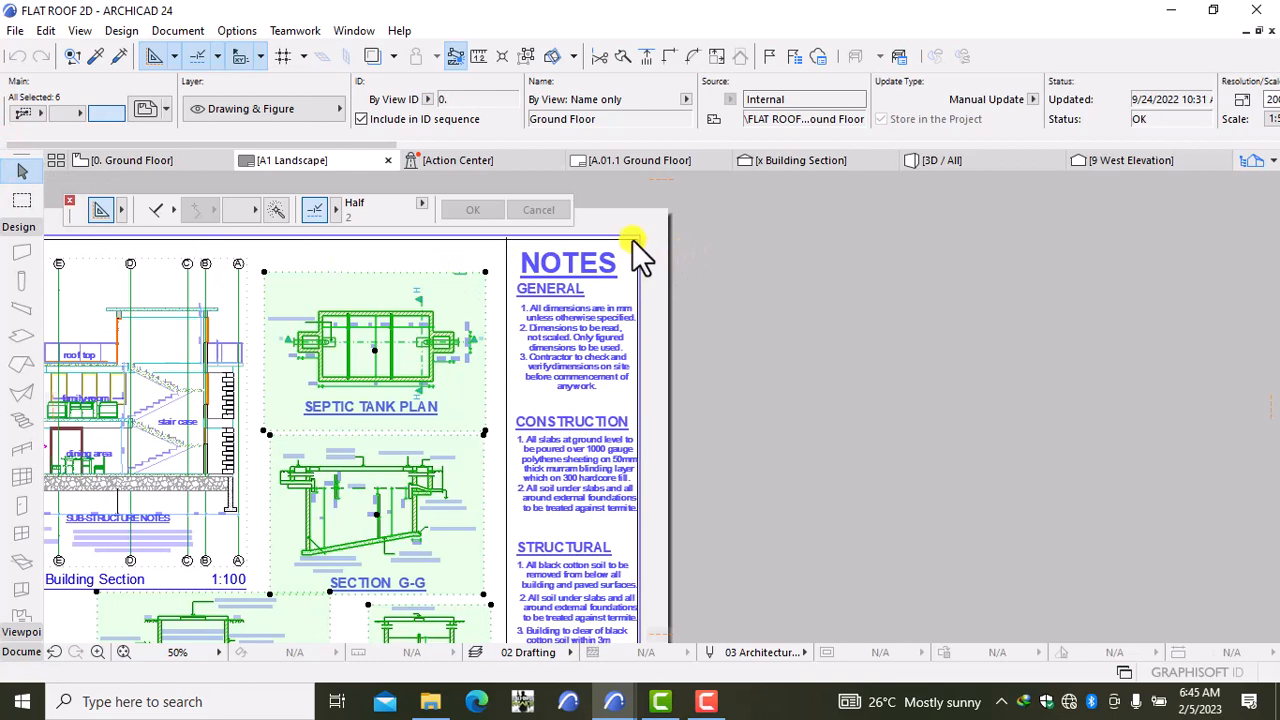
# Step: Adjust the notes border corner and start boxing the NOTES column
pyautogui.moveTo(635, 242); pyautogui.dragTo(618, 276)
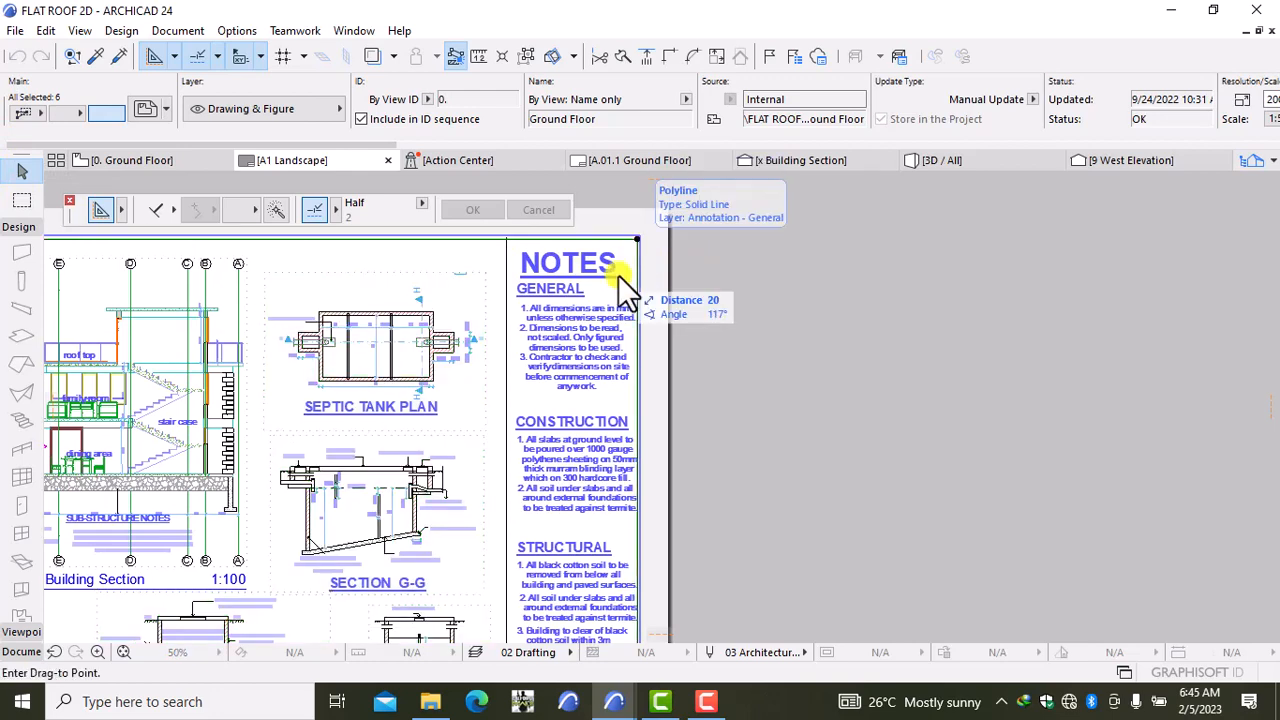
pyautogui.click(634, 255)
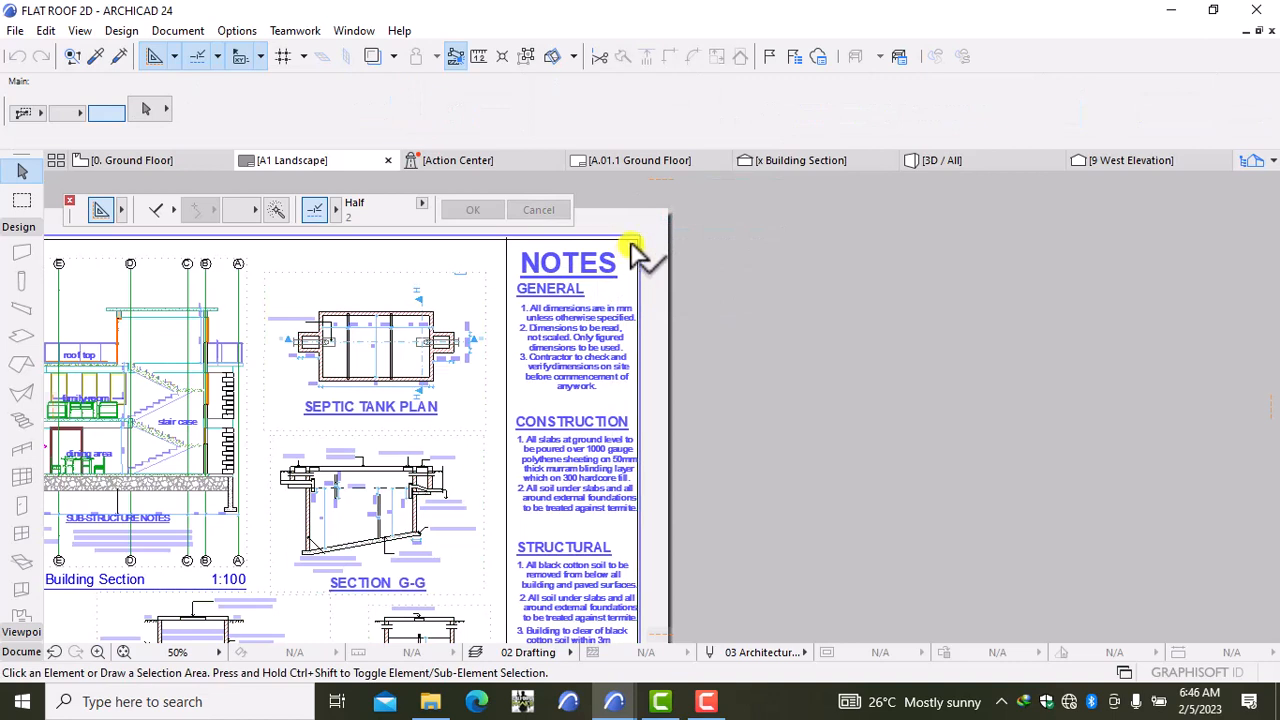
pyautogui.click(634, 255)
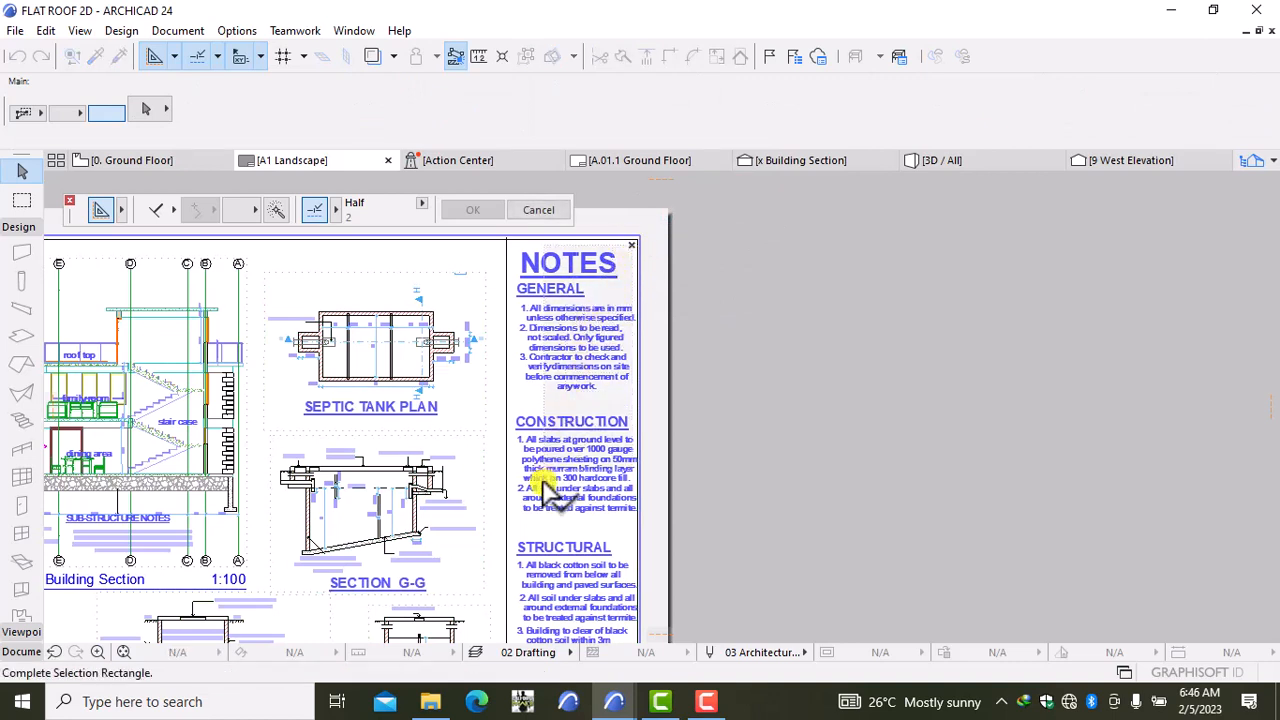
pyautogui.click(636, 246)
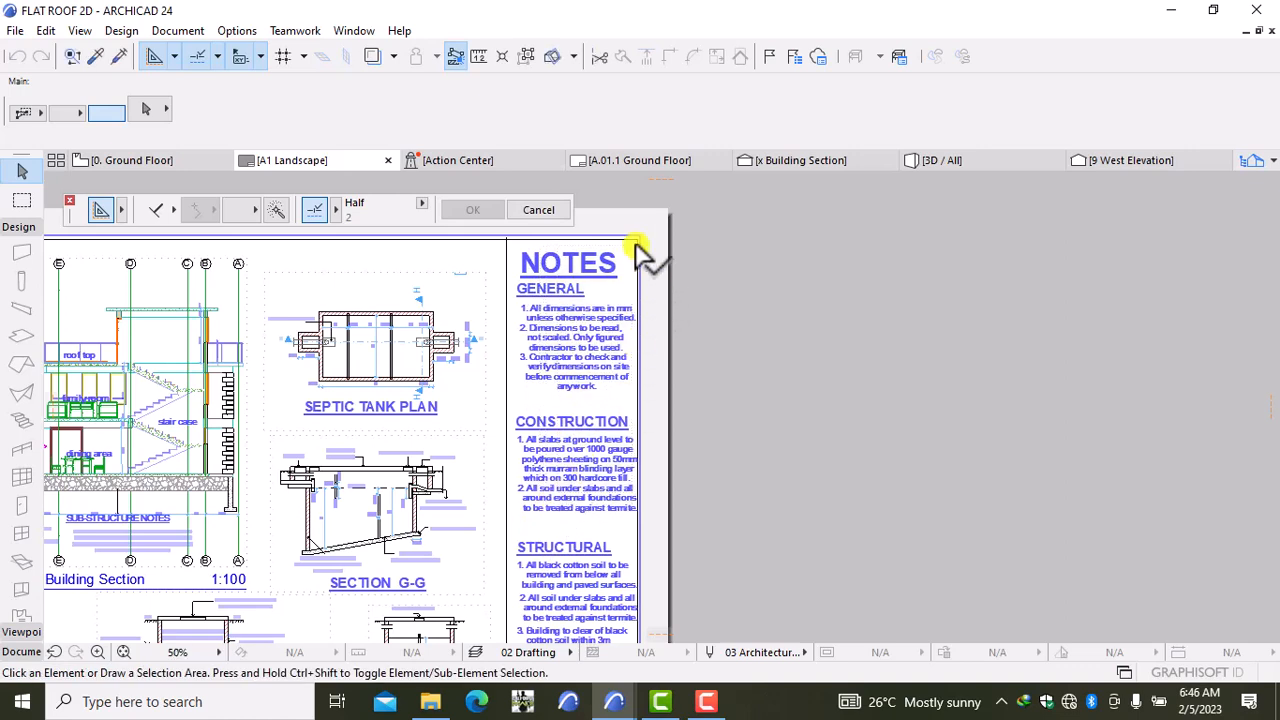
pyautogui.scroll(4, 640, 252)
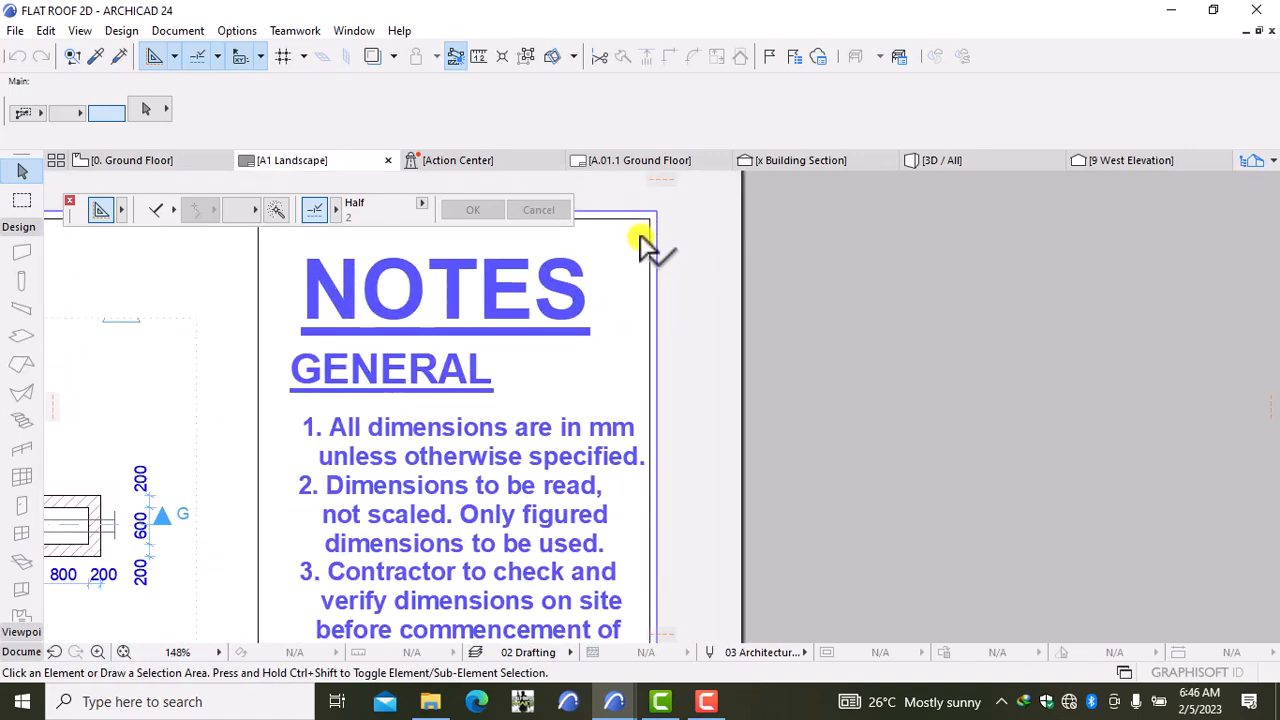
pyautogui.moveTo(640, 245); pyautogui.dragTo(672, 382, button='middle')
pyautogui.click(670, 370)
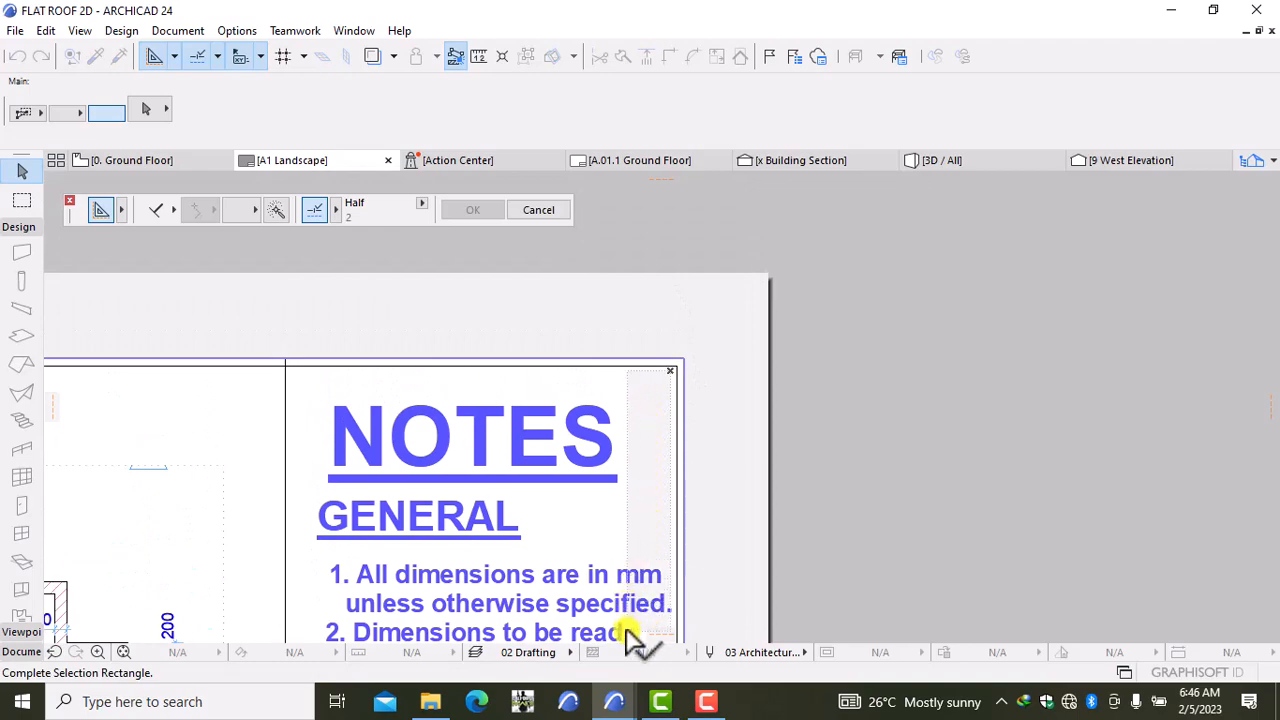
# Step: Pan through the NOTES column, Structural and Mechanical notes, down to the title block's bottom
pyautogui.moveTo(625, 615)
pyautogui.mouseDown(button='middle')
pyautogui.moveTo(657, 549)
pyautogui.moveTo(1187, 163)
pyautogui.mouseUp(button='middle')
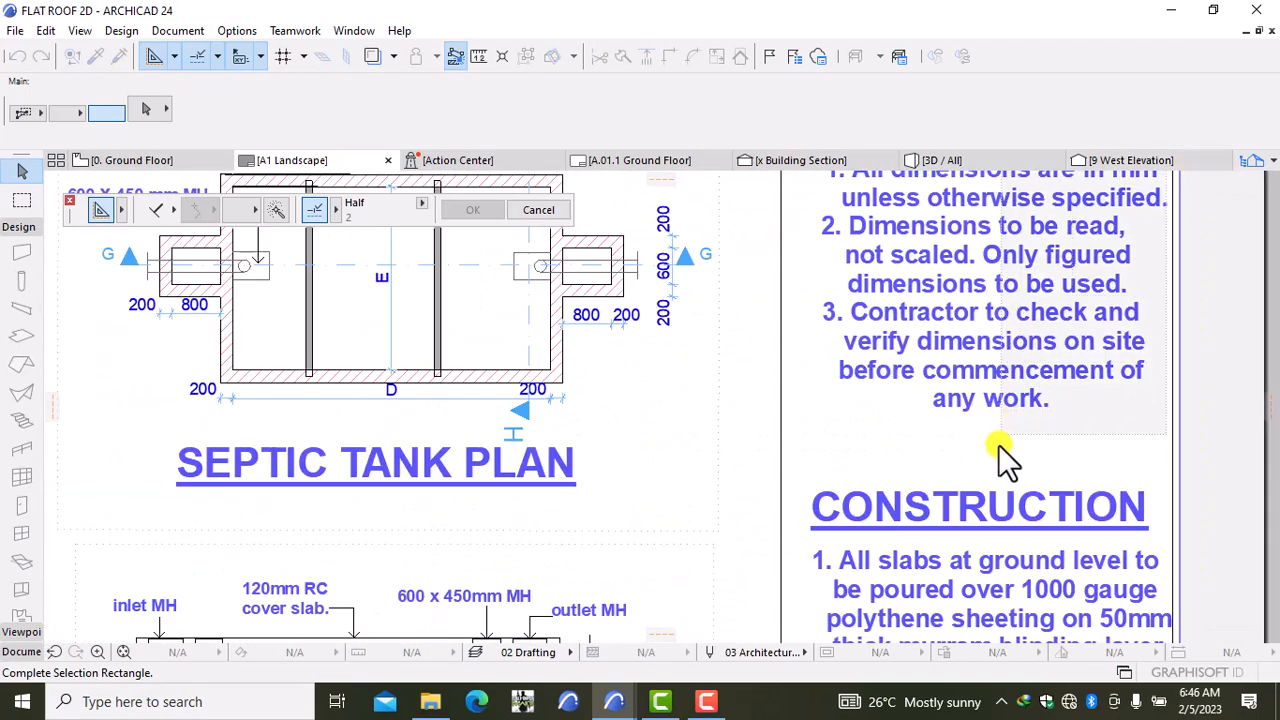
pyautogui.scroll(-3, 990, 461)
pyautogui.scroll(2, 990, 420)
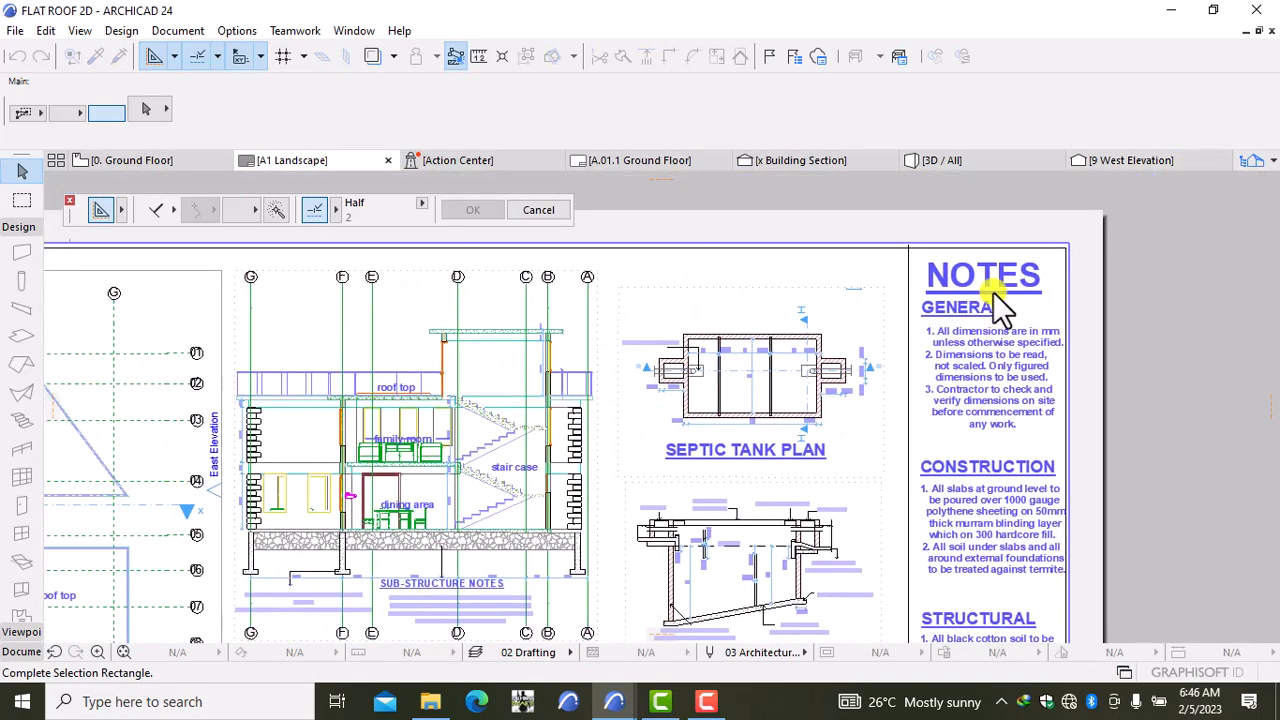
pyautogui.moveTo(966, 623); pyautogui.dragTo(1010, 276, button='middle')
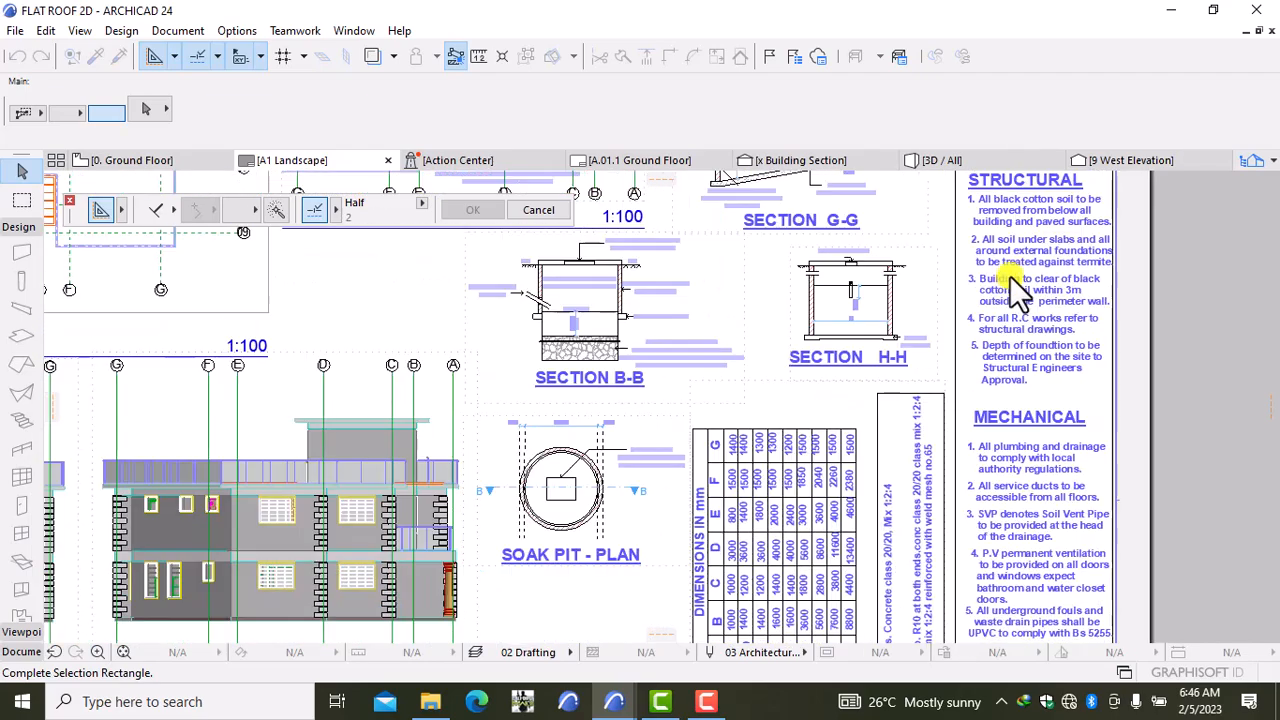
pyautogui.moveTo(998, 573); pyautogui.dragTo(856, 246, button='middle')
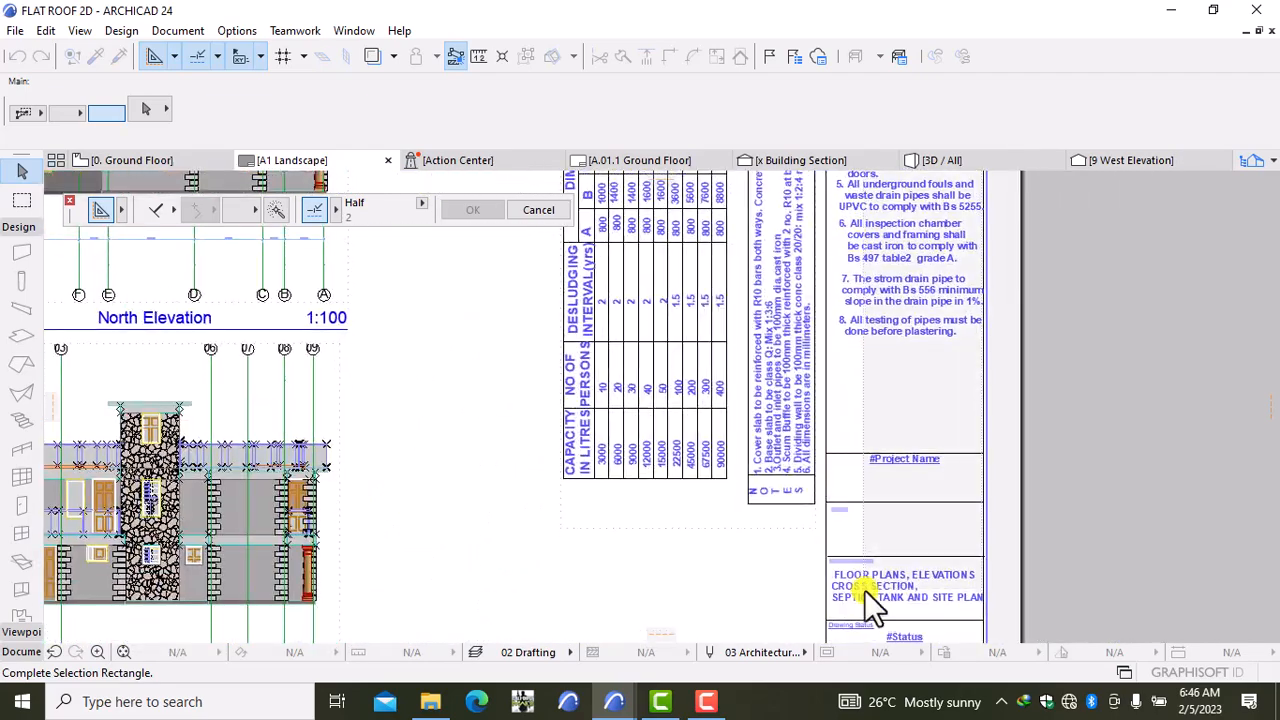
pyautogui.moveTo(871, 590); pyautogui.dragTo(866, 320, button='middle')
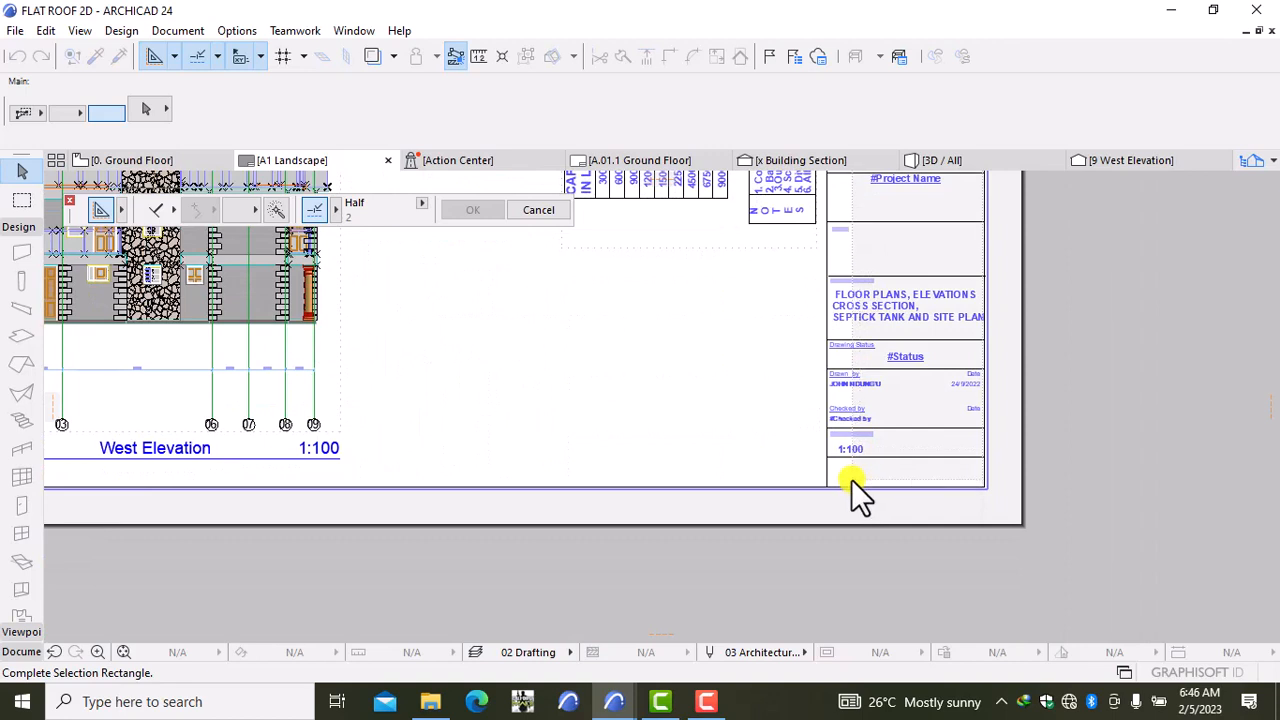
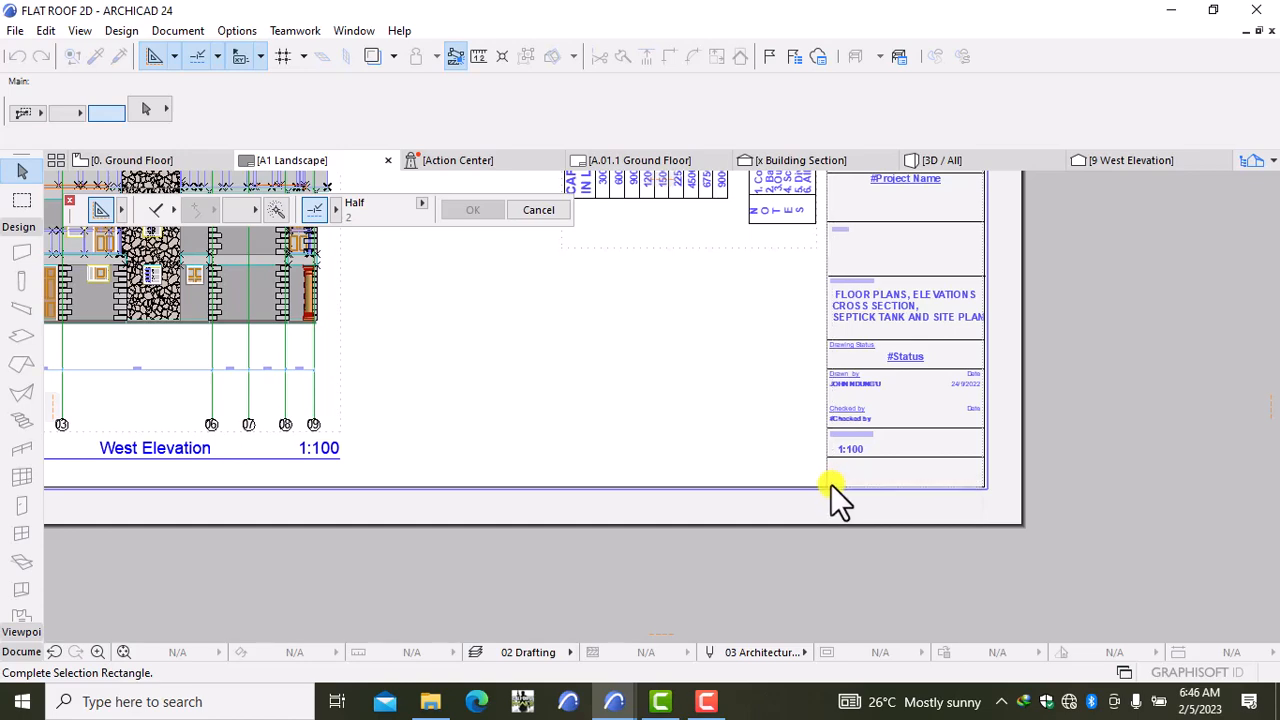
# Step: Finish marquee-selecting the FLAT ROOF 2D title block and copy it
pyautogui.scroll(2, 831, 484)
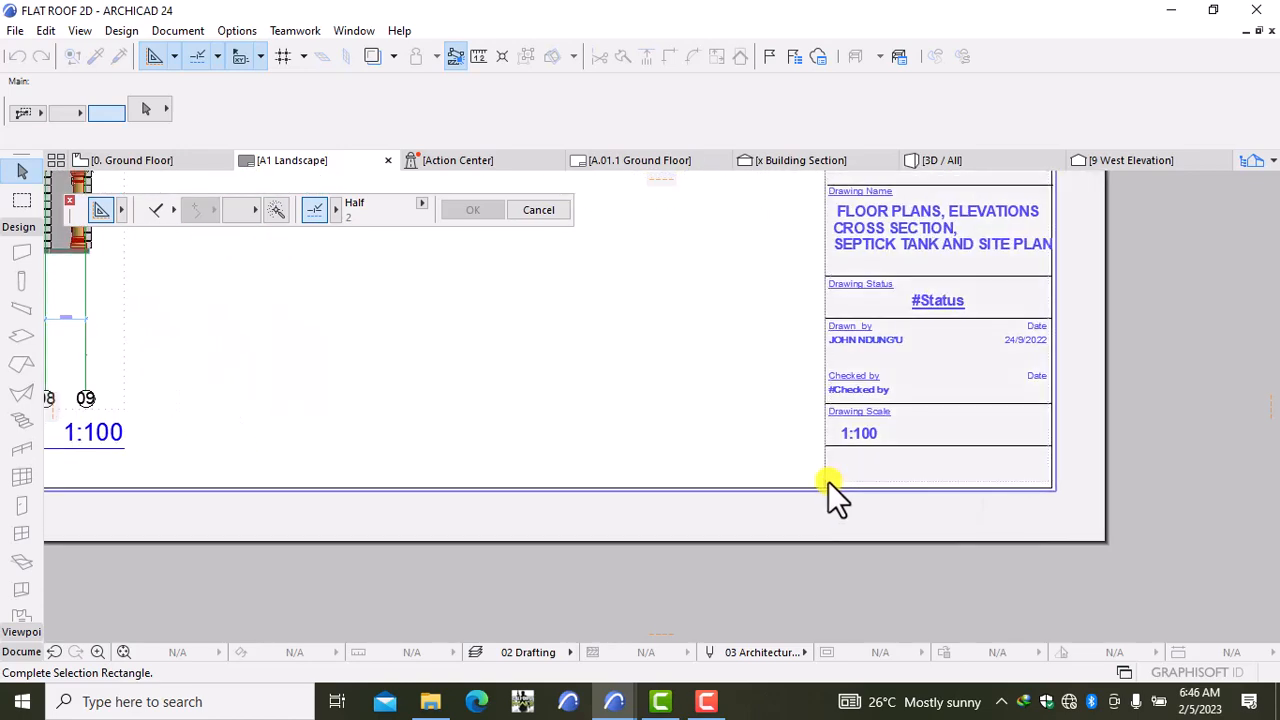
pyautogui.scroll(3, 828, 481)
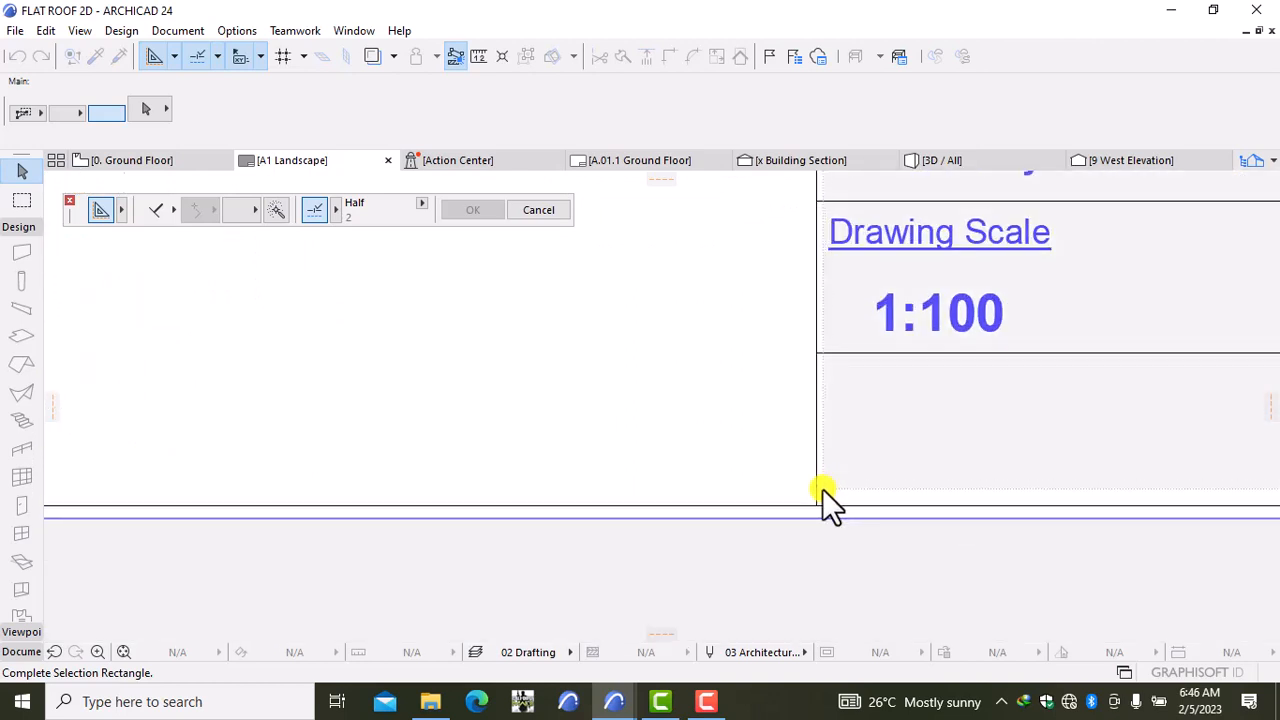
pyautogui.click(822, 488)
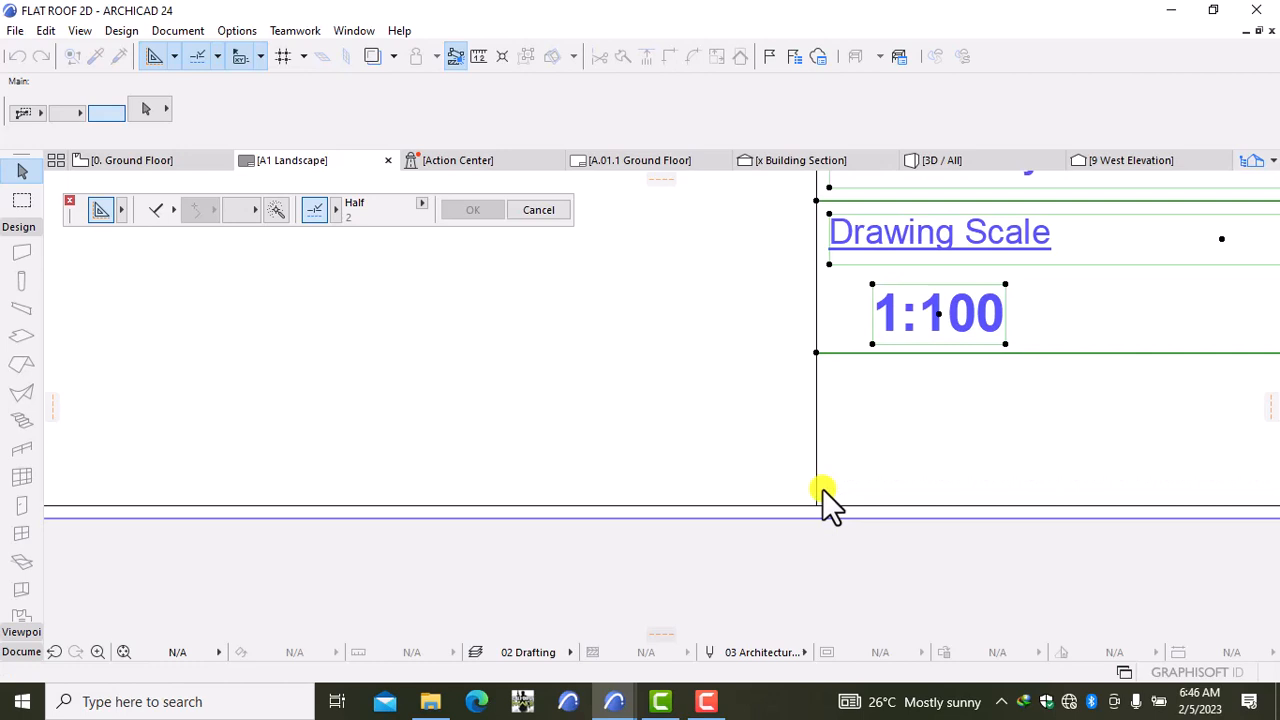
pyautogui.rightClick(729, 404)
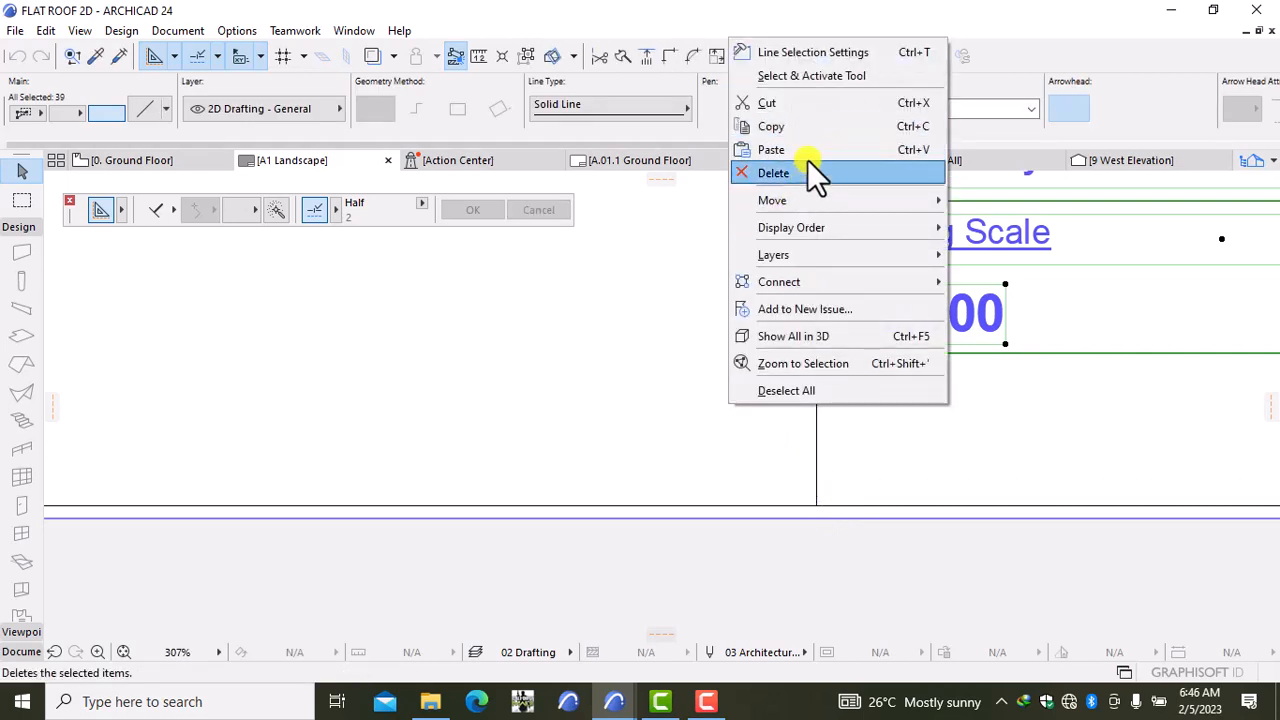
pyautogui.click(816, 127)
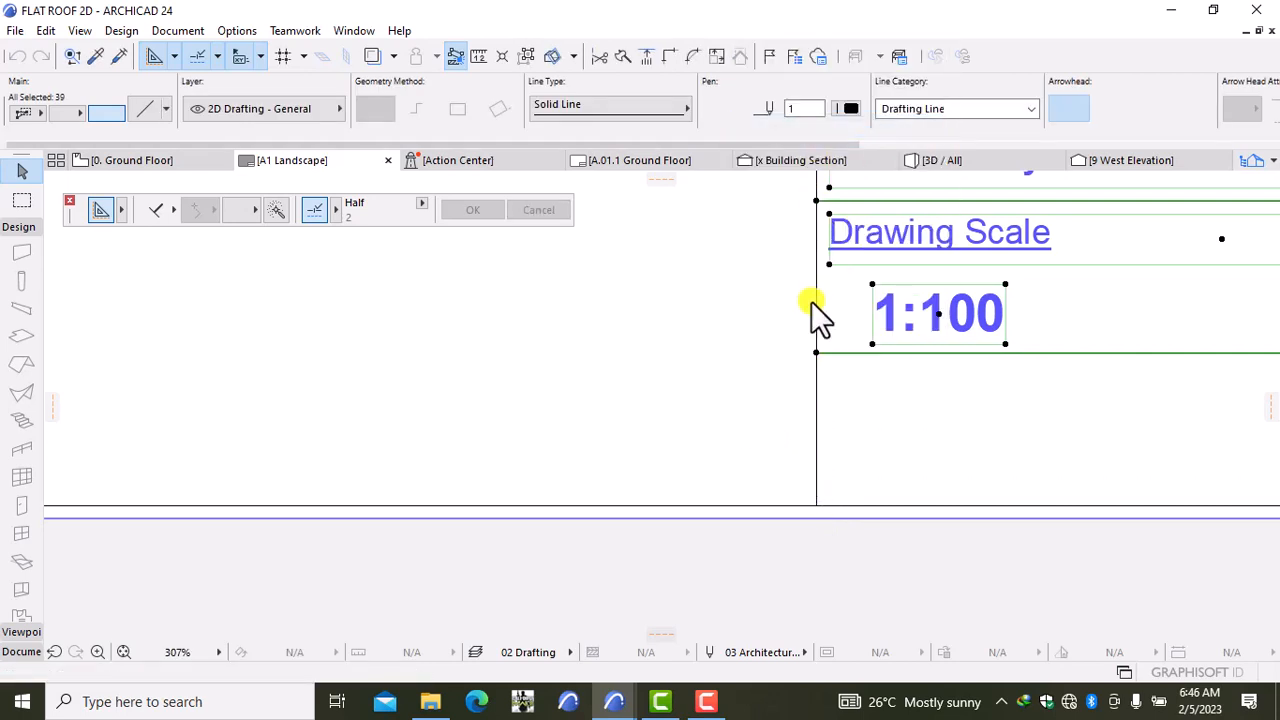
pyautogui.scroll(-4, 811, 301)
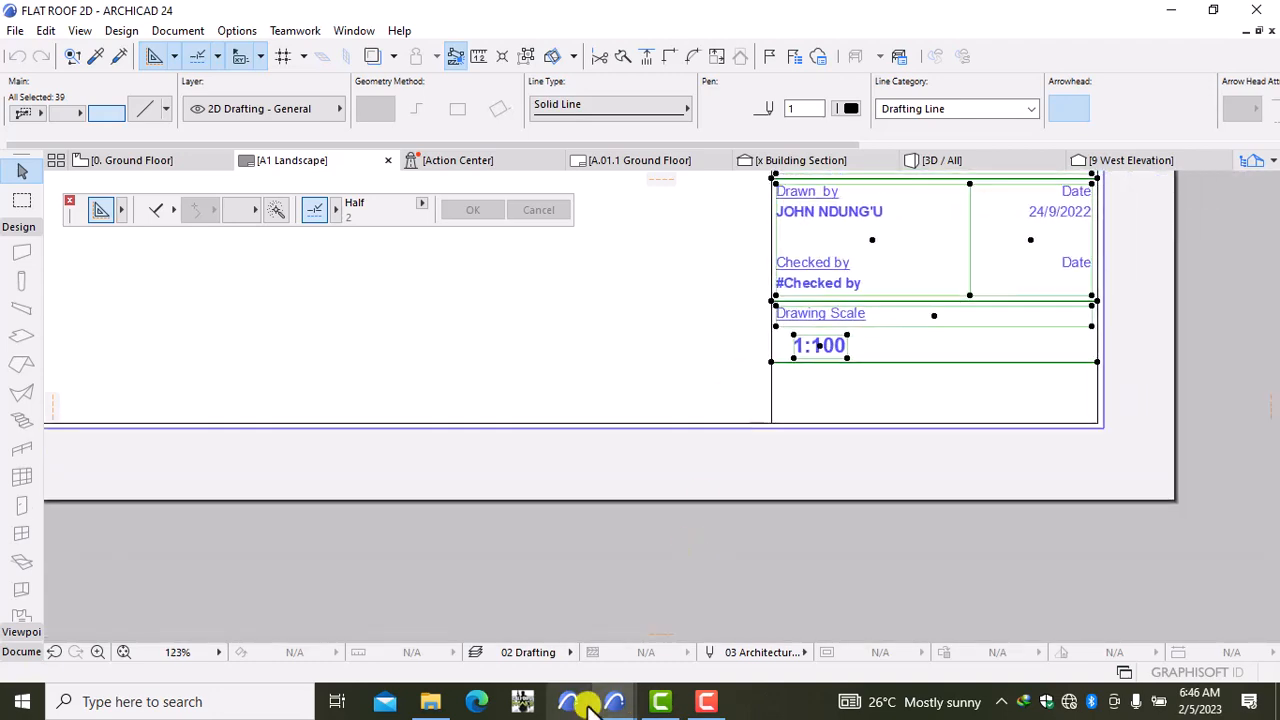
pyautogui.moveTo(614, 701)
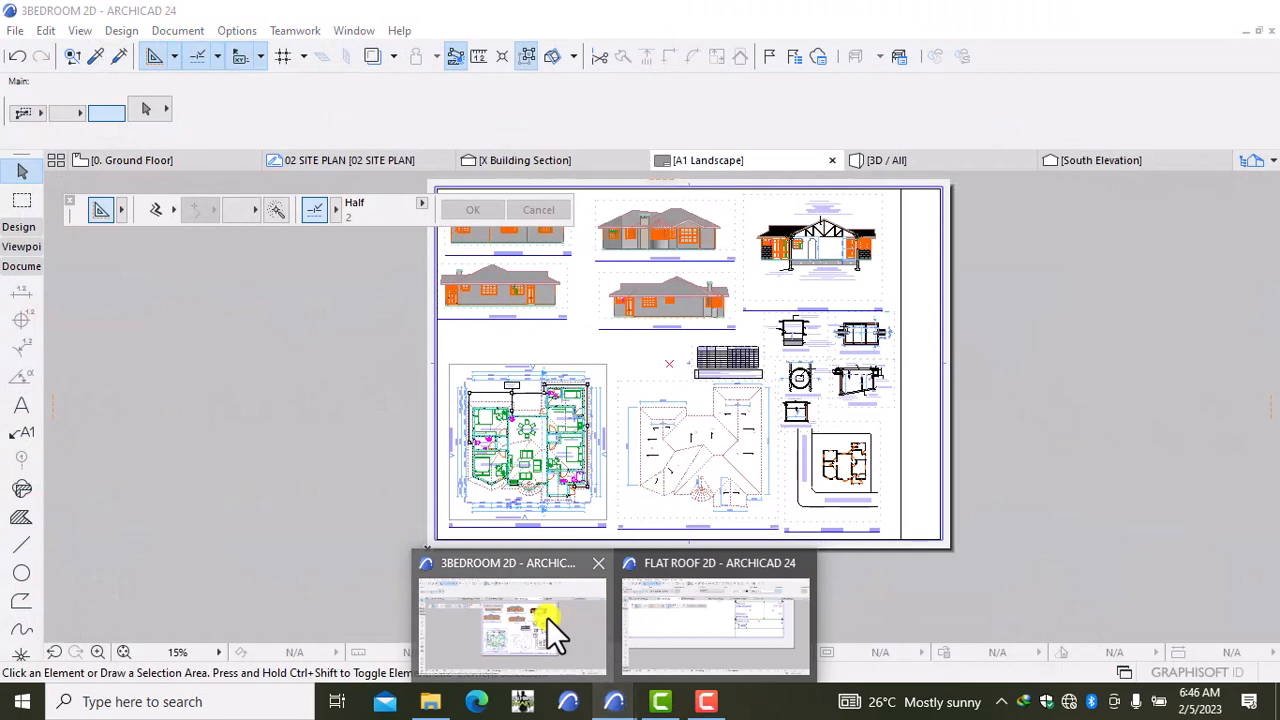
# Step: Paste the copied title block onto the 3BEDROOM 2D A1 Landscape layout
pyautogui.click(547, 617)
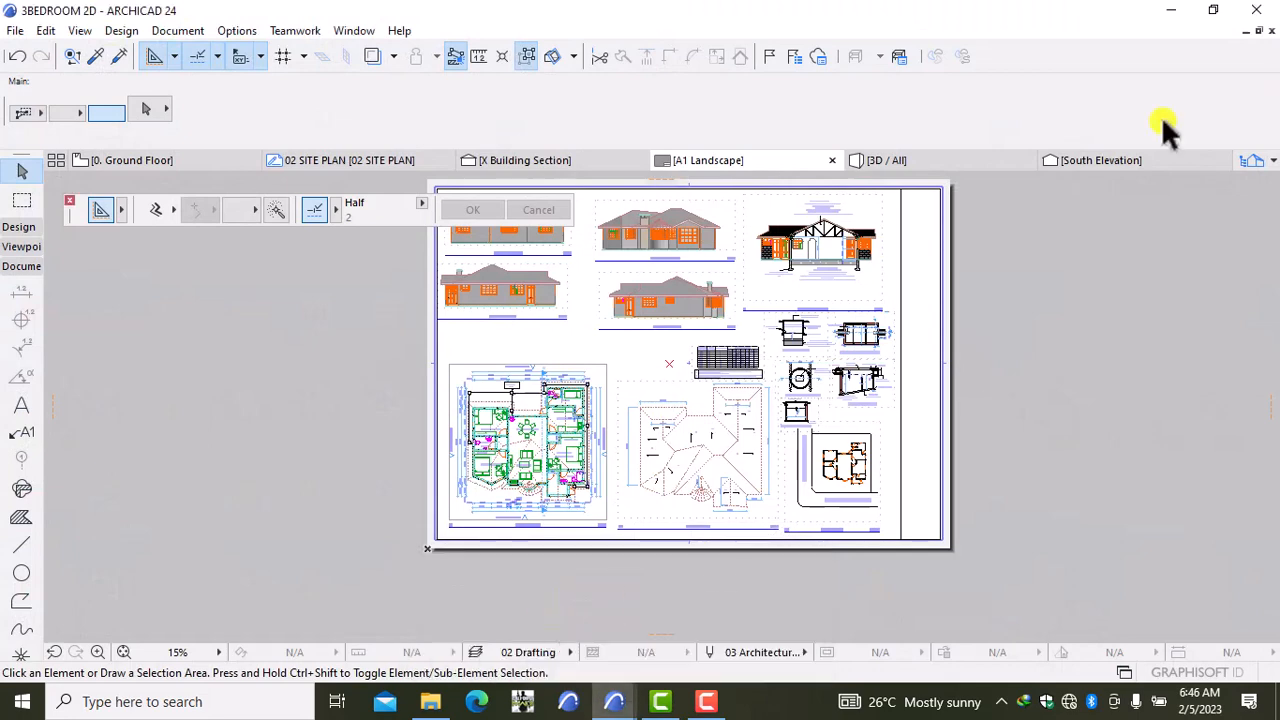
pyautogui.rightClick(1039, 277)
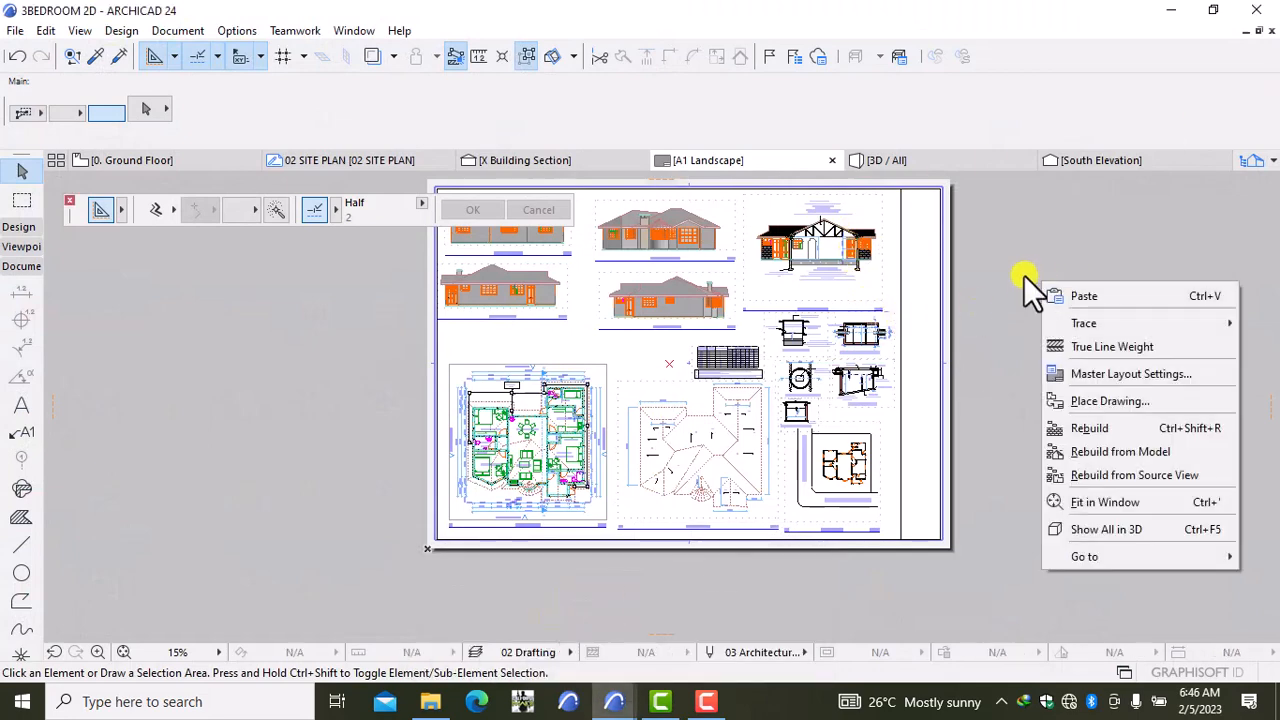
pyautogui.click(1030, 261)
pyautogui.scroll(-5, 1030, 261)
pyautogui.moveTo(1055, 262); pyautogui.dragTo(929, 279, button='middle')
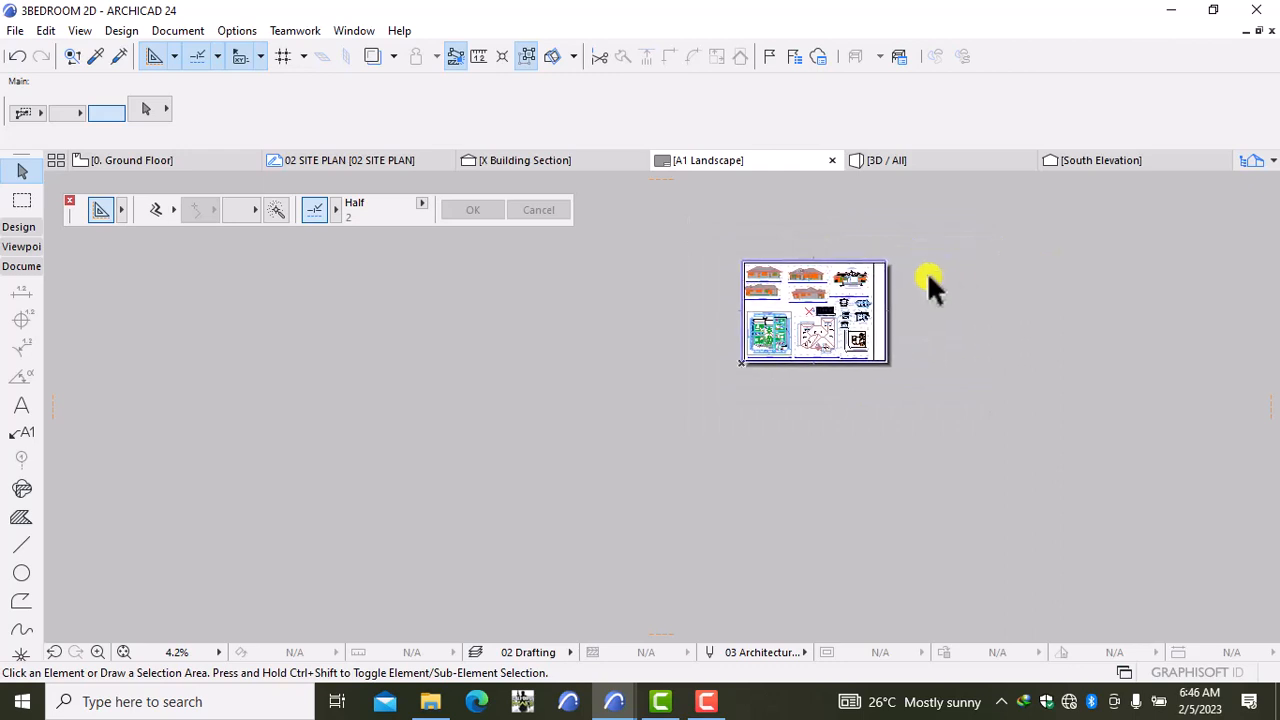
pyautogui.rightClick(1008, 275)
pyautogui.click(1055, 290)
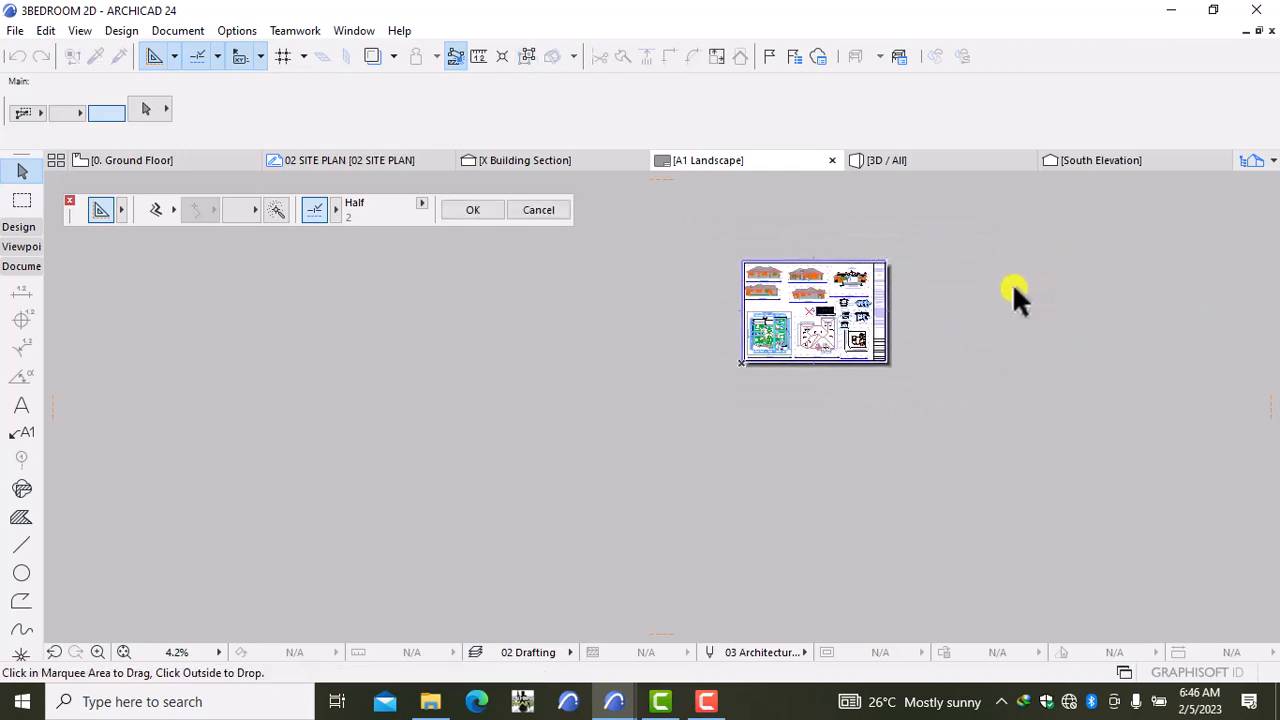
pyautogui.click(881, 316)
# Step: Pan and zoom along the notes column to bring the pasted title block into view
pyautogui.scroll(5, 883, 299)
pyautogui.scroll(4, 883, 300)
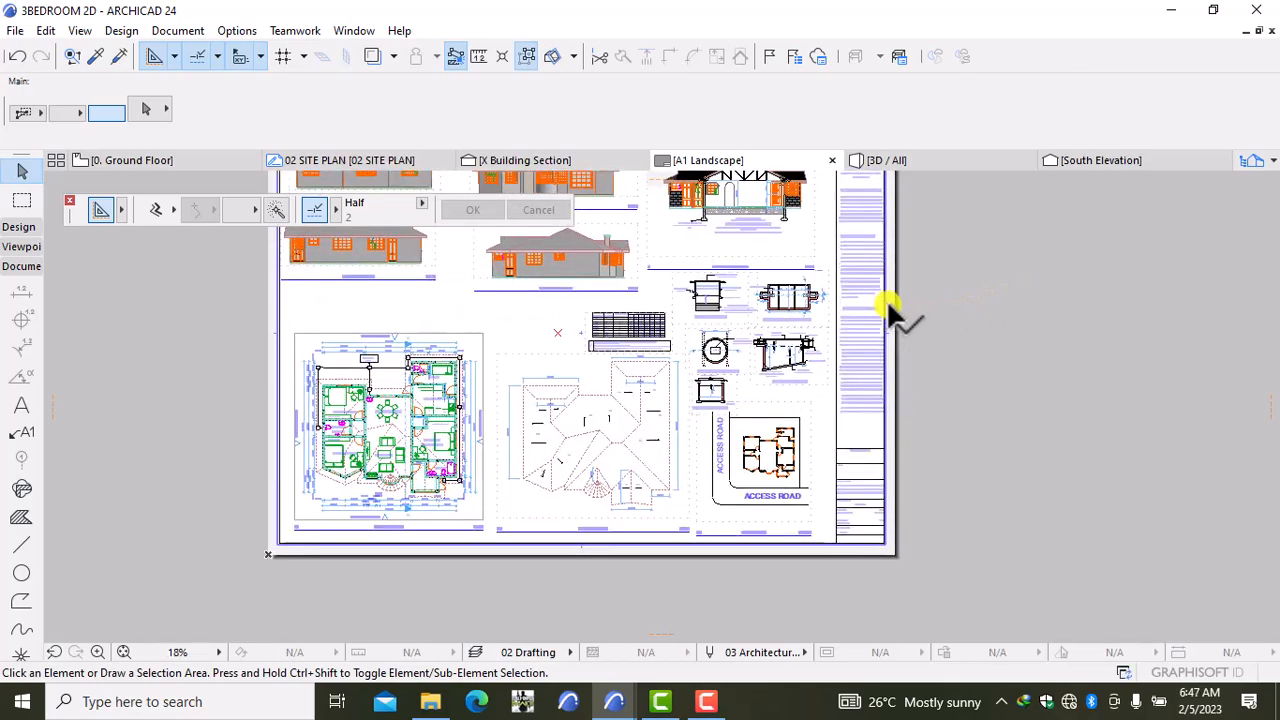
pyautogui.scroll(5, 858, 314)
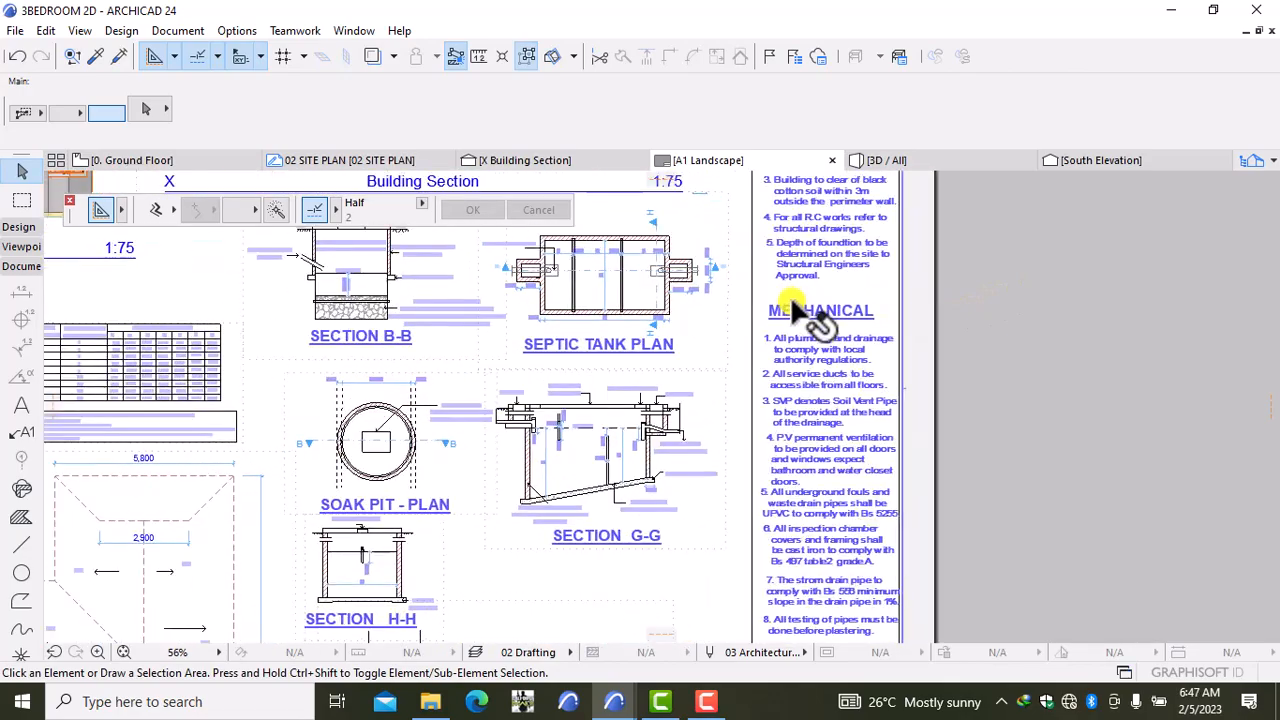
pyautogui.moveTo(806, 281); pyautogui.dragTo(791, 489, button='middle')
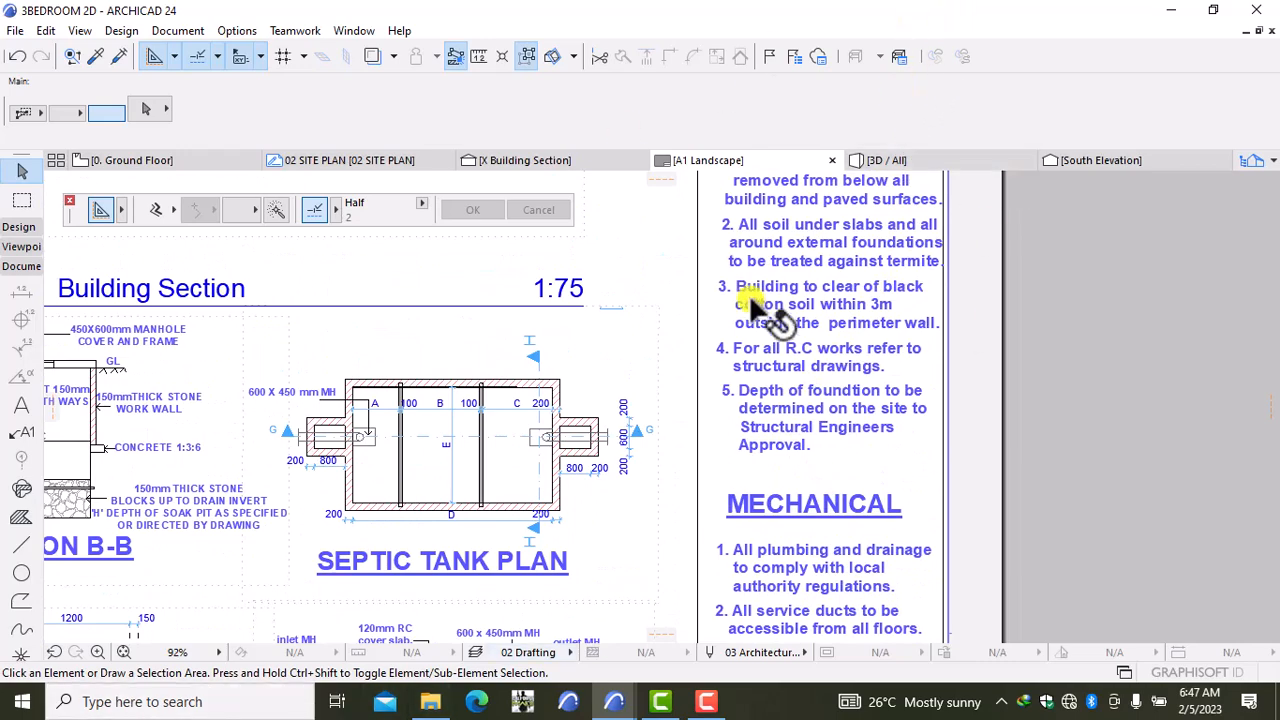
pyautogui.scroll(-3, 749, 294)
pyautogui.moveTo(745, 410); pyautogui.dragTo(665, 649, button='middle')
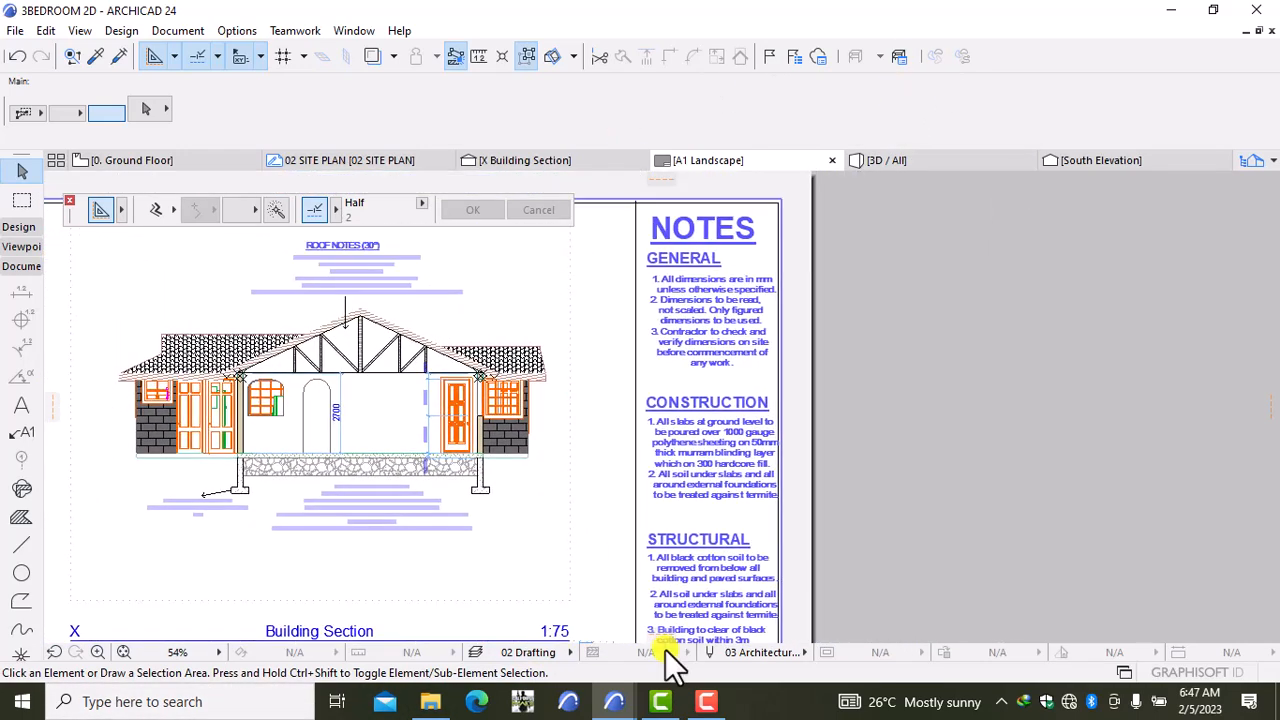
pyautogui.scroll(-8, 690, 575)
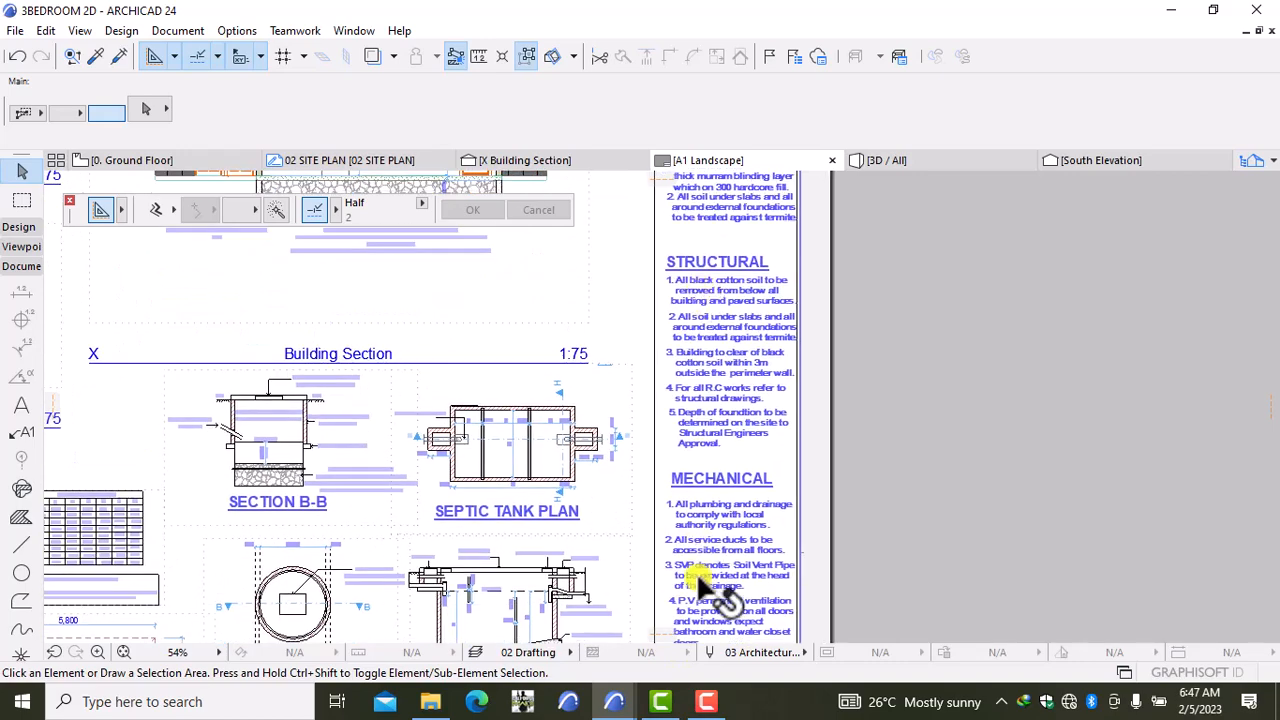
pyautogui.moveTo(715, 628); pyautogui.dragTo(728, 410, button='middle')
pyautogui.scroll(2, 718, 450)
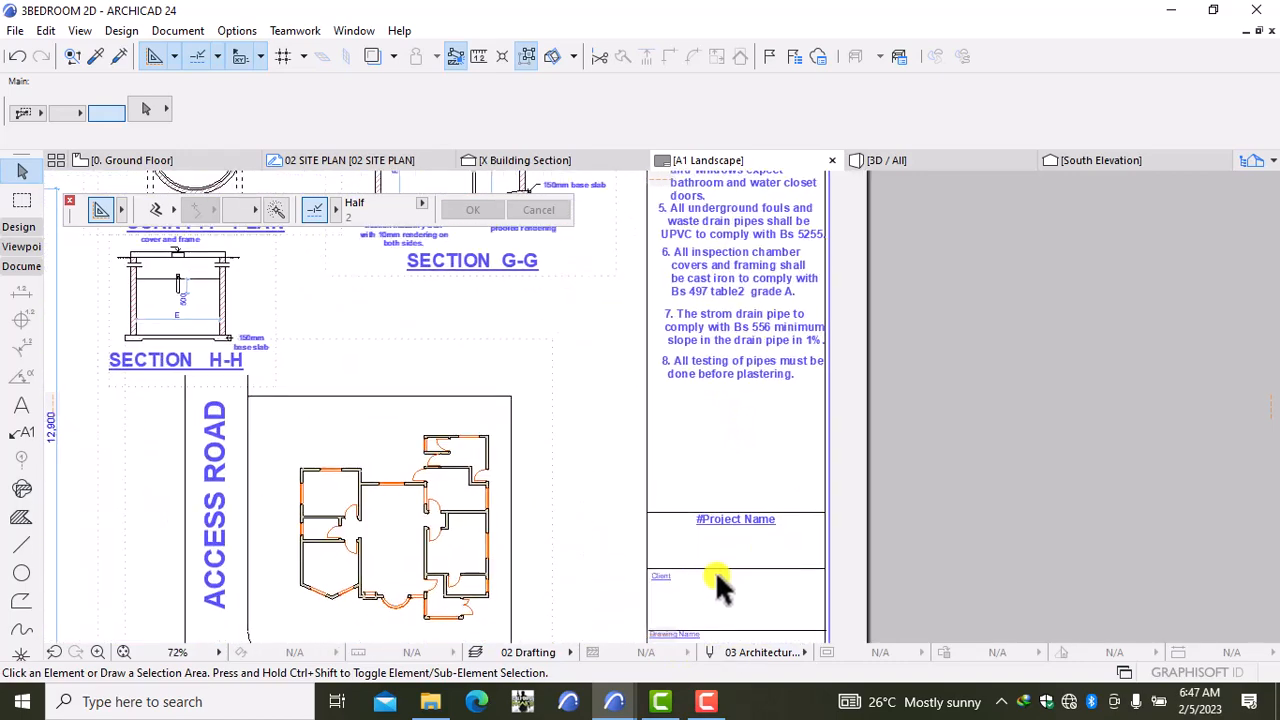
pyautogui.moveTo(716, 574); pyautogui.dragTo(762, 400, button='middle')
pyautogui.scroll(-2, 785, 470)
pyautogui.scroll(1, 745, 383)
pyautogui.scroll(1, 735, 392)
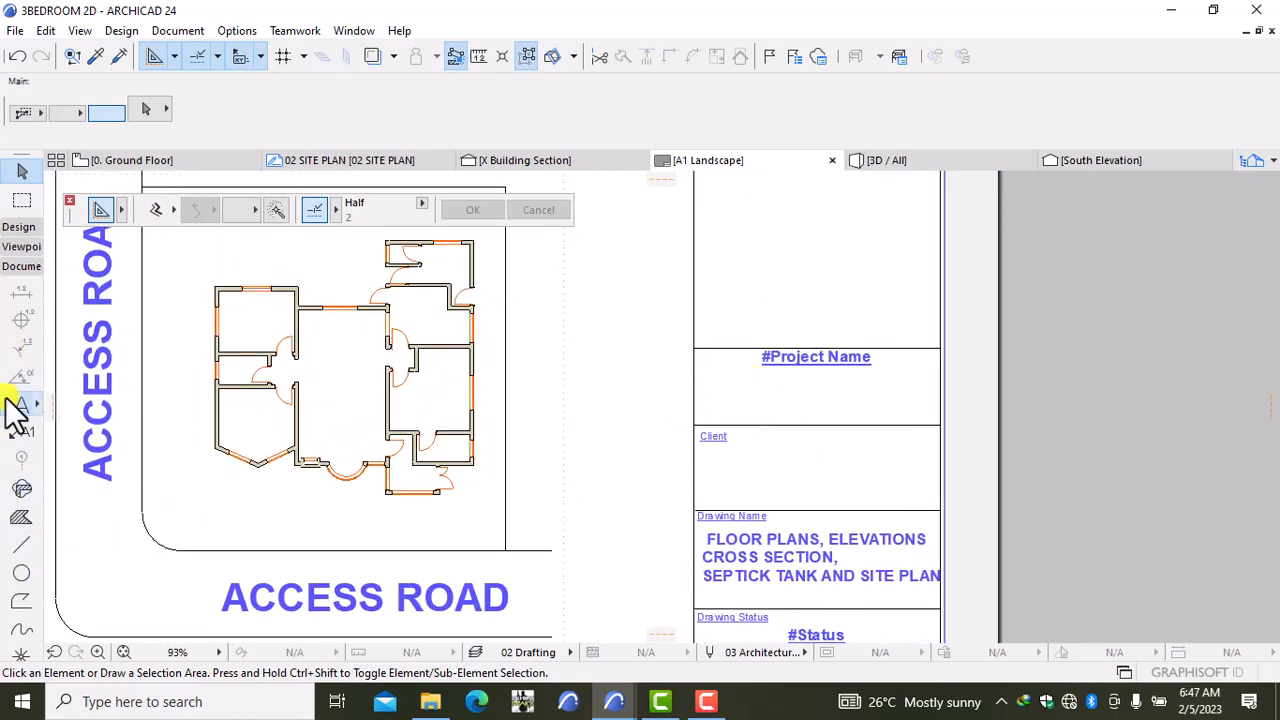
pyautogui.click(12, 404)
# Step: Type PROPOSED 3 BEDROOM / HOUSE PLAN on two lines under the #Project Name heading
pyautogui.click(708, 371)
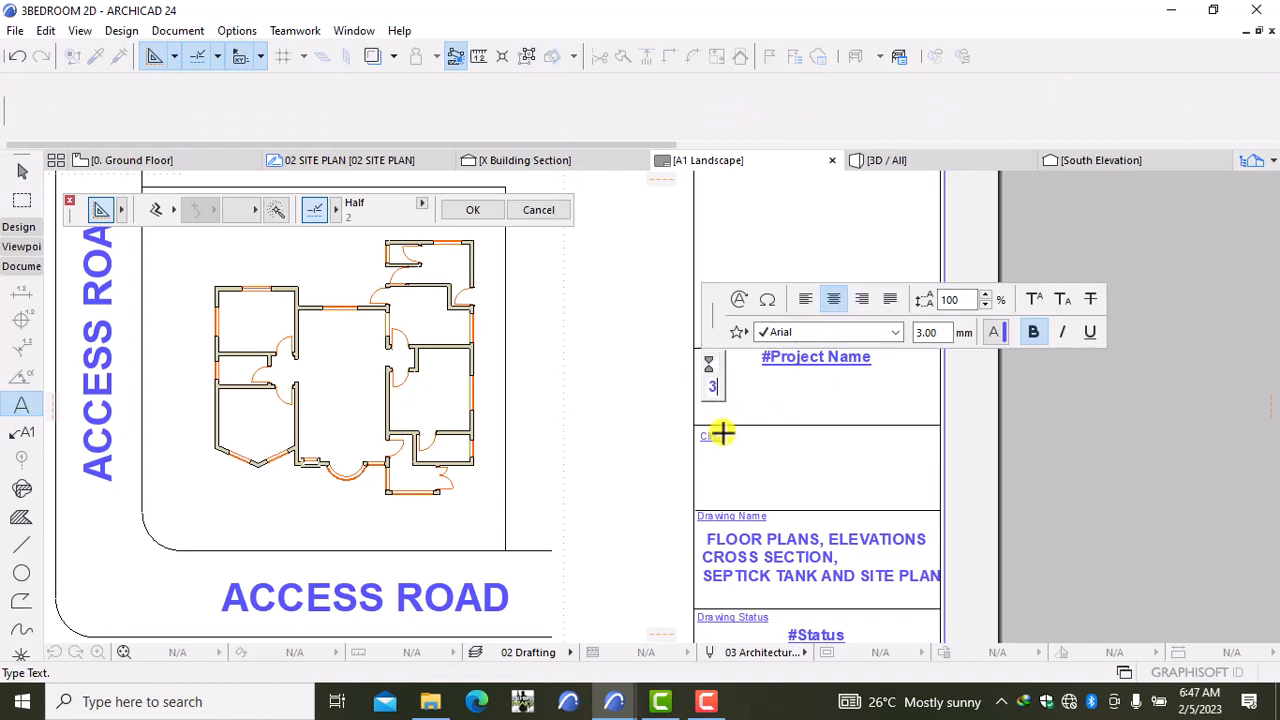
pyautogui.write('PRO')
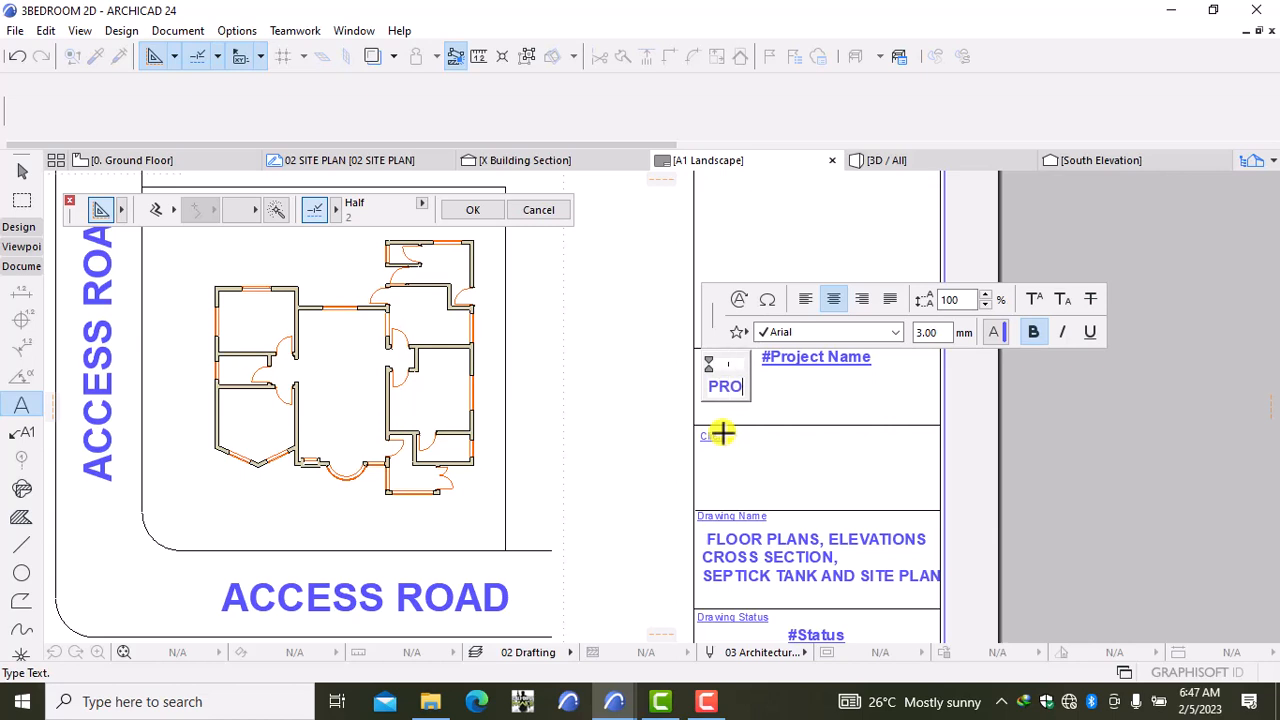
pyautogui.write('POP')
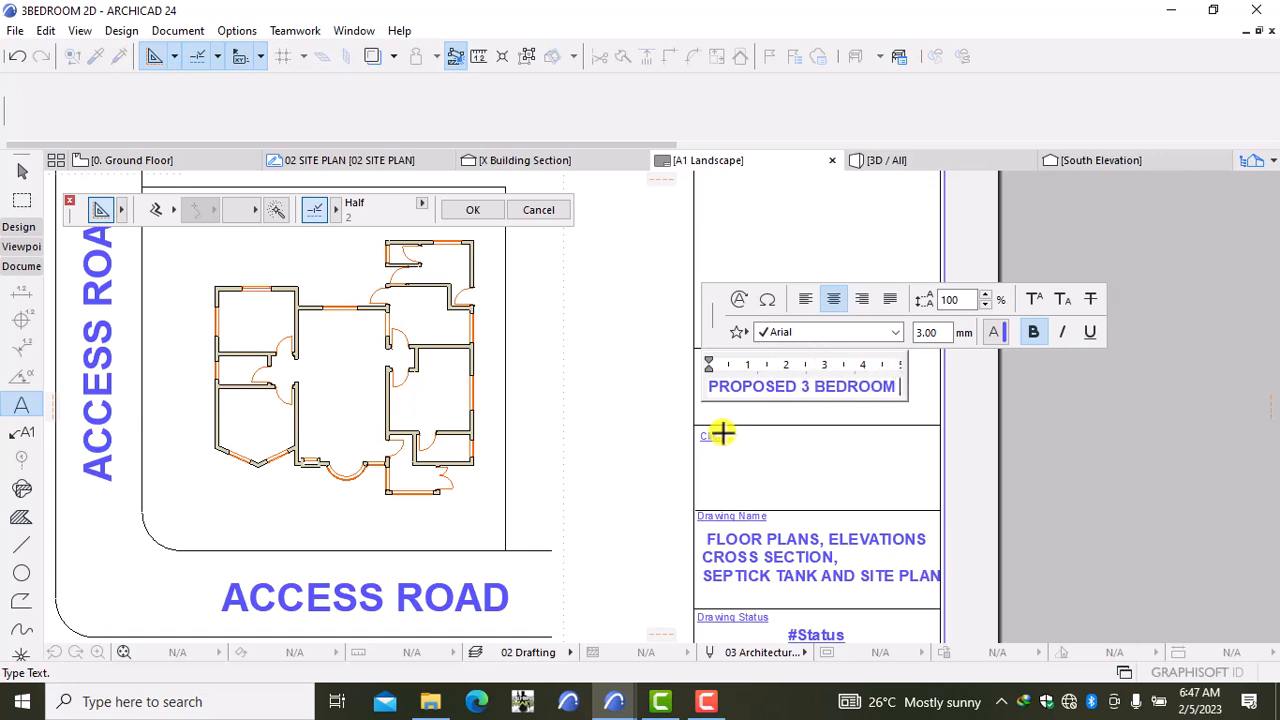
pyautogui.press('Return')
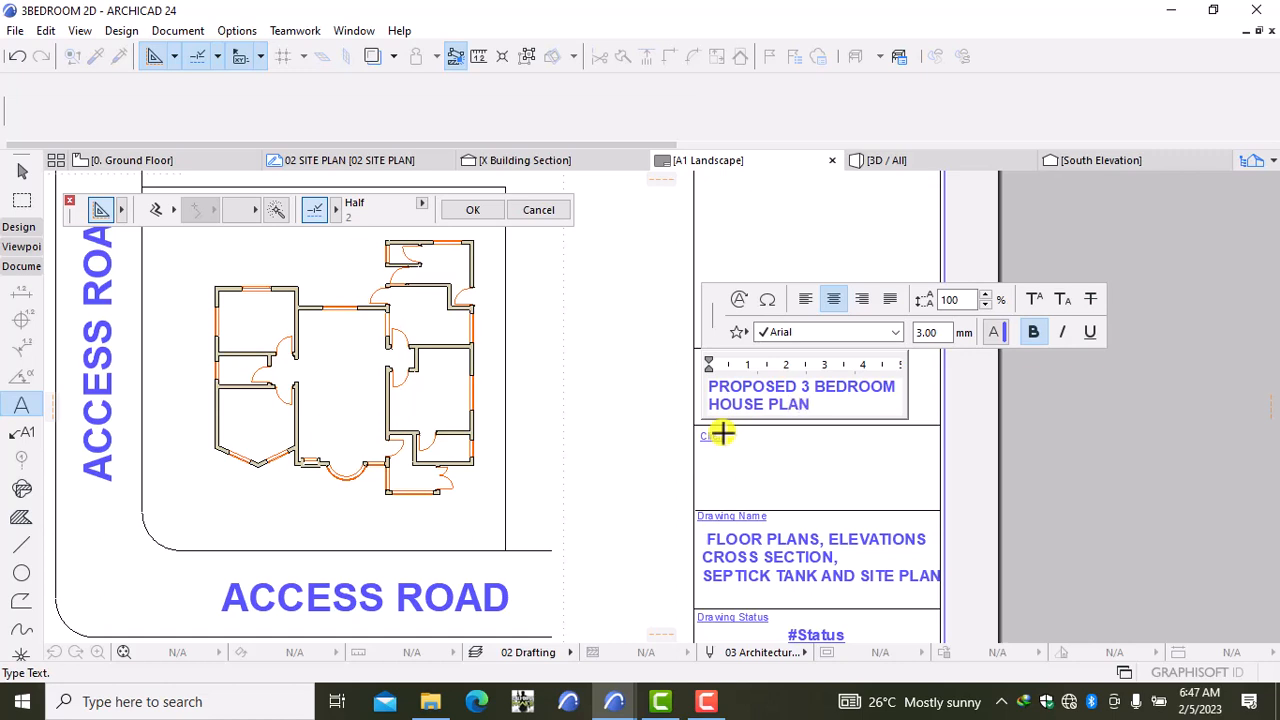
pyautogui.click(1051, 437)
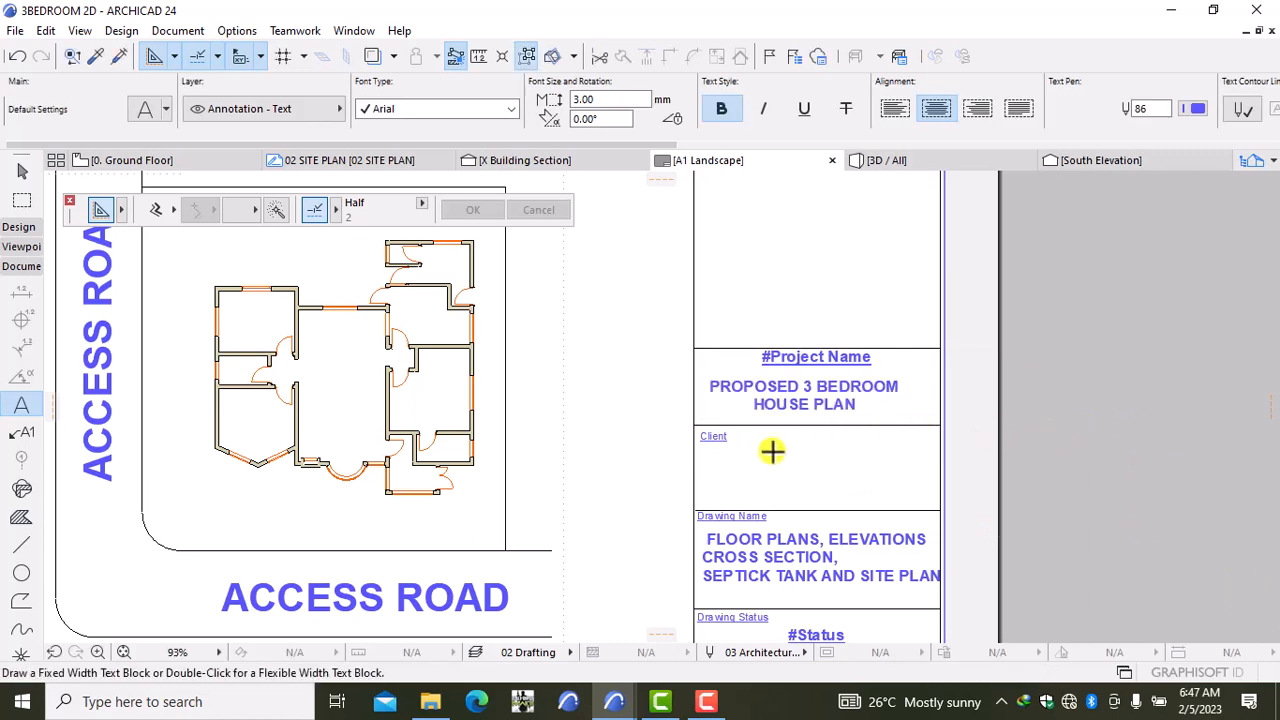
# Step: Pan to the Drawn by row and edit the 24/9/2022 date text to 5/2/2023
pyautogui.moveTo(767, 461); pyautogui.dragTo(808, 416, button='middle')
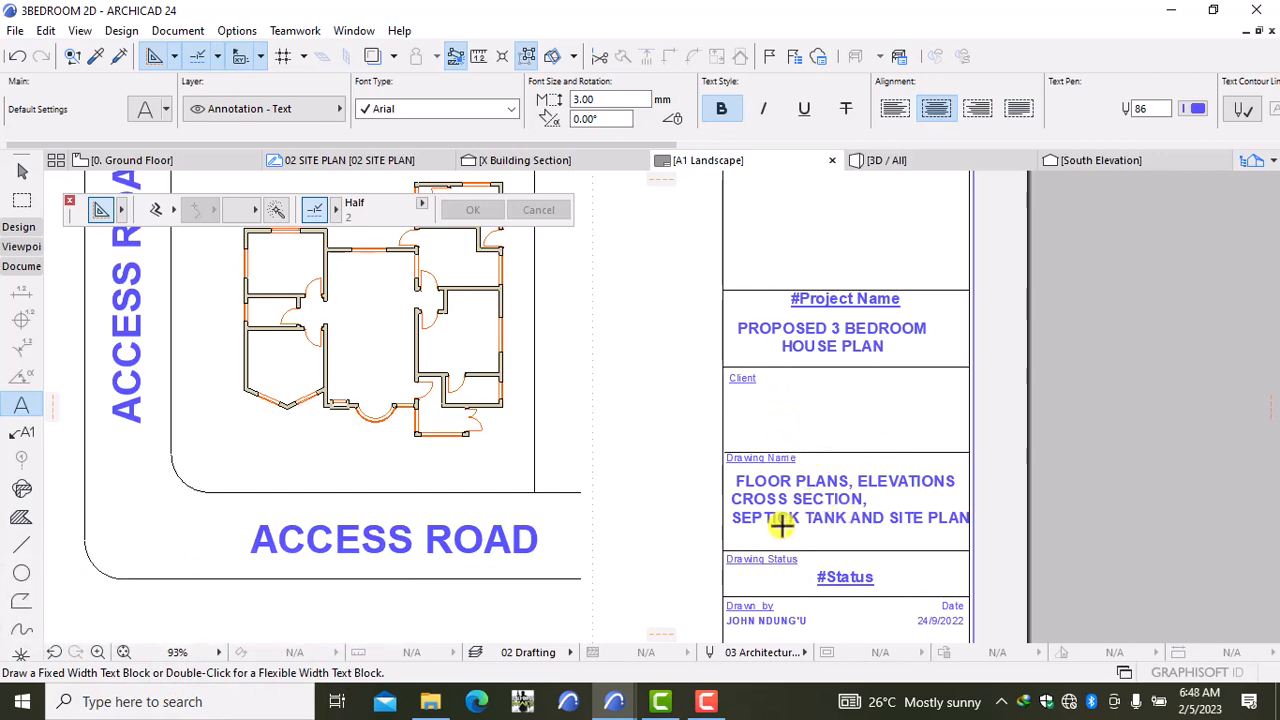
pyautogui.moveTo(813, 537)
pyautogui.mouseDown(button='middle')
pyautogui.moveTo(834, 489)
pyautogui.moveTo(837, 414)
pyautogui.mouseUp(button='middle')
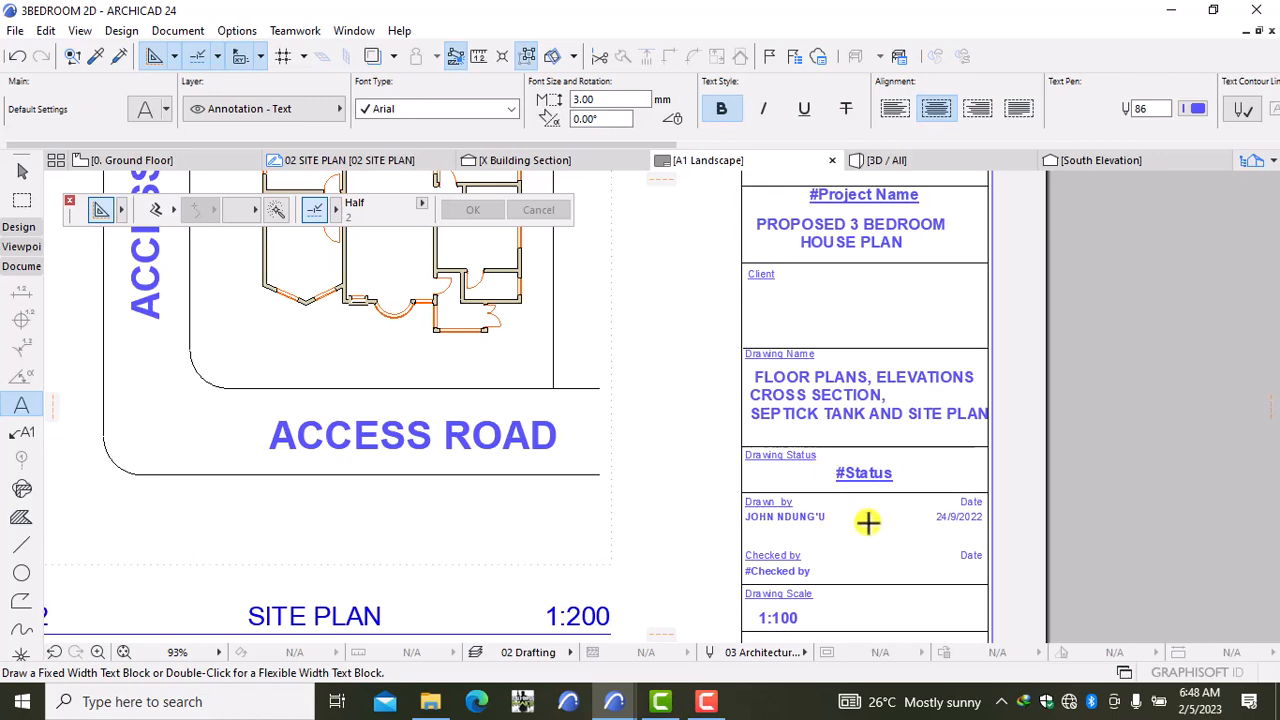
pyautogui.moveTo(857, 517); pyautogui.dragTo(851, 449, button='middle')
pyautogui.scroll(5, 779, 455)
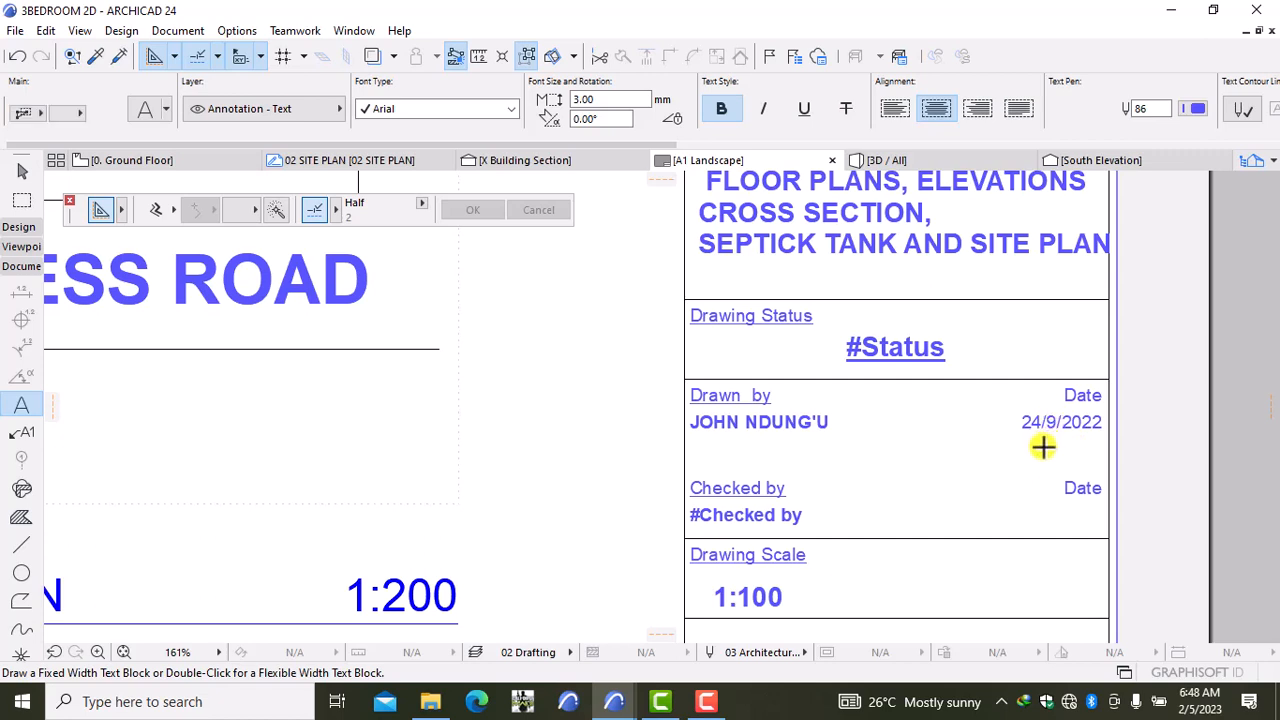
pyautogui.click(1052, 421)
pyautogui.doubleClick(1052, 421)
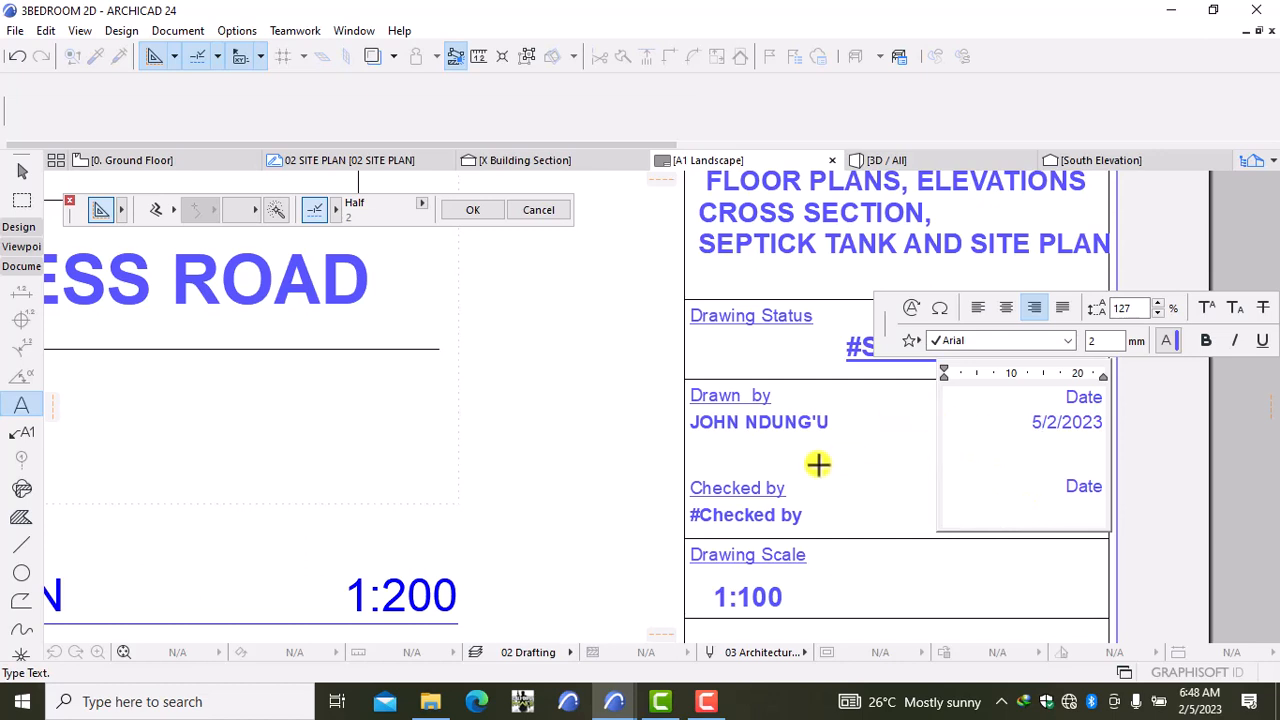
# Step: Commit the new date, then try a new Drawn by line for the phone number and undo it
pyautogui.click(790, 455)
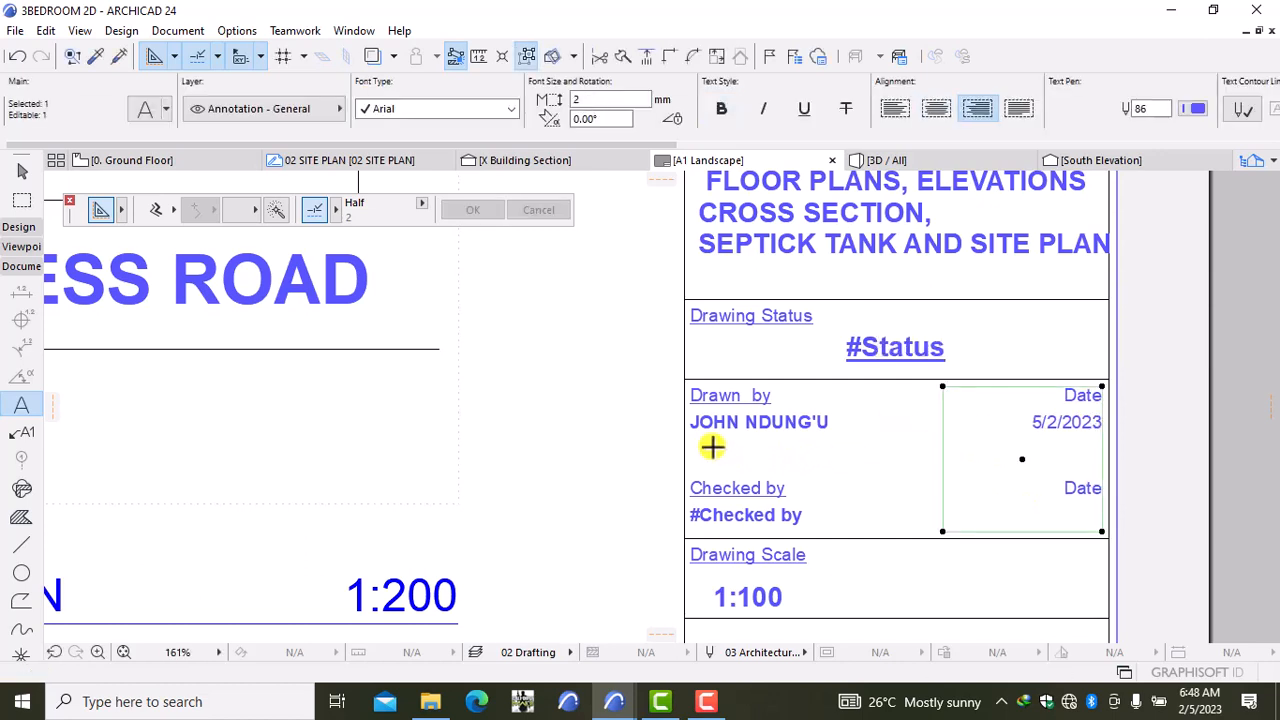
pyautogui.press('Escape')
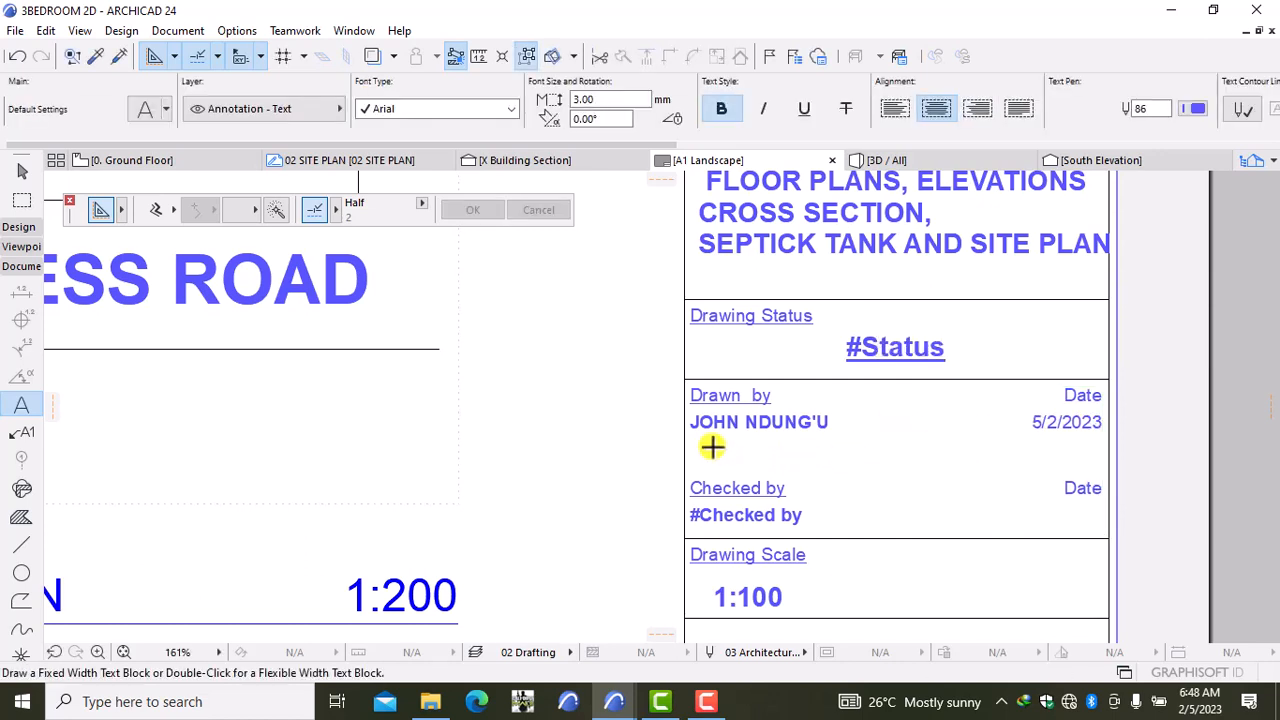
pyautogui.click(794, 434)
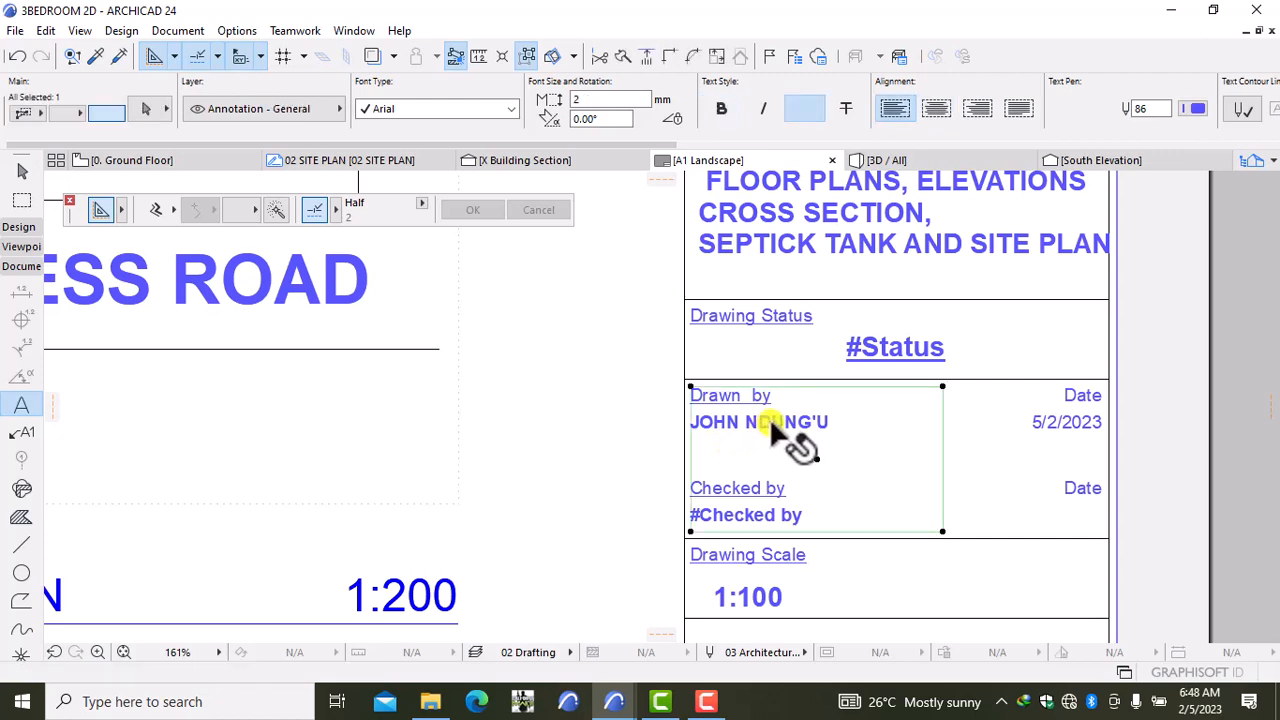
pyautogui.click(843, 428)
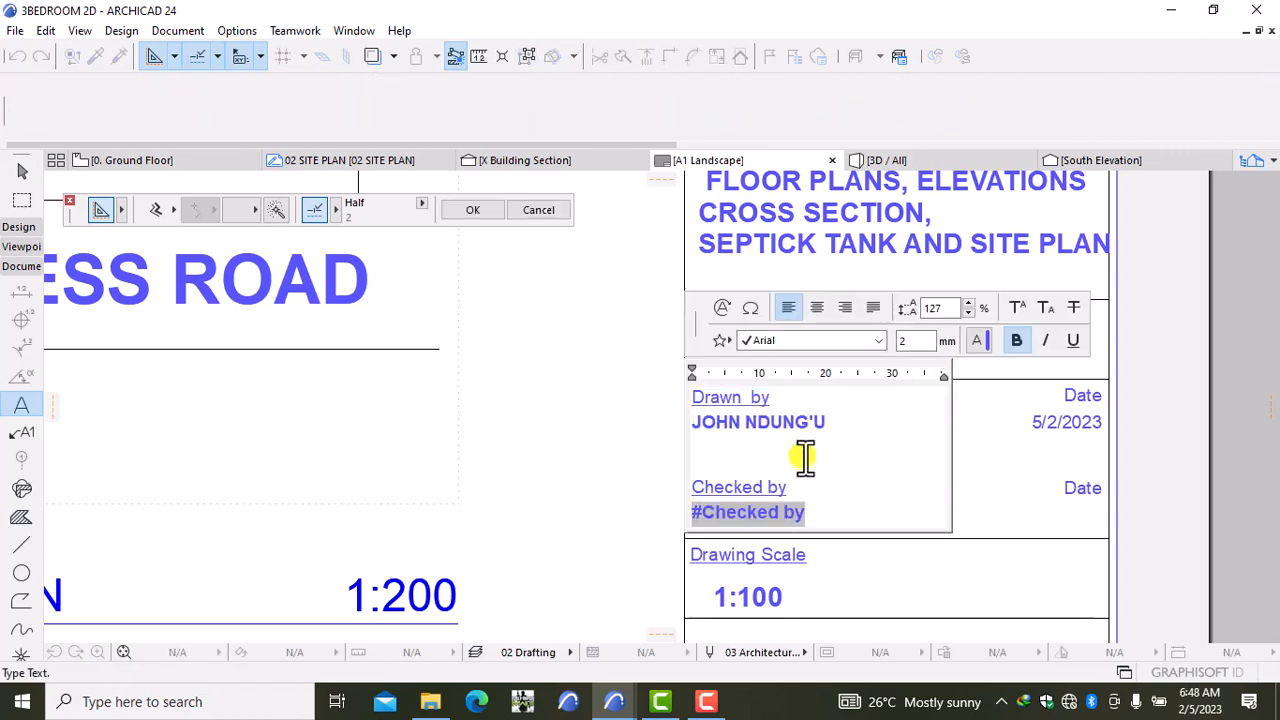
pyautogui.press('Return')
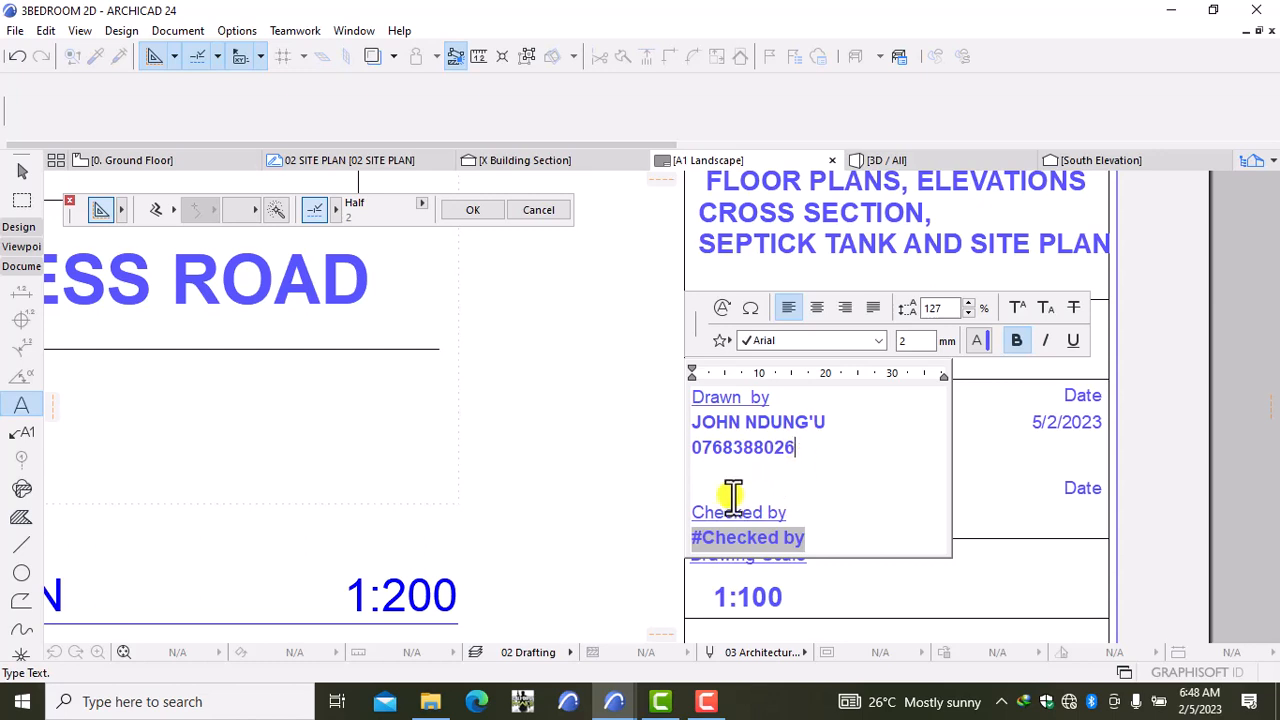
pyautogui.click(592, 513)
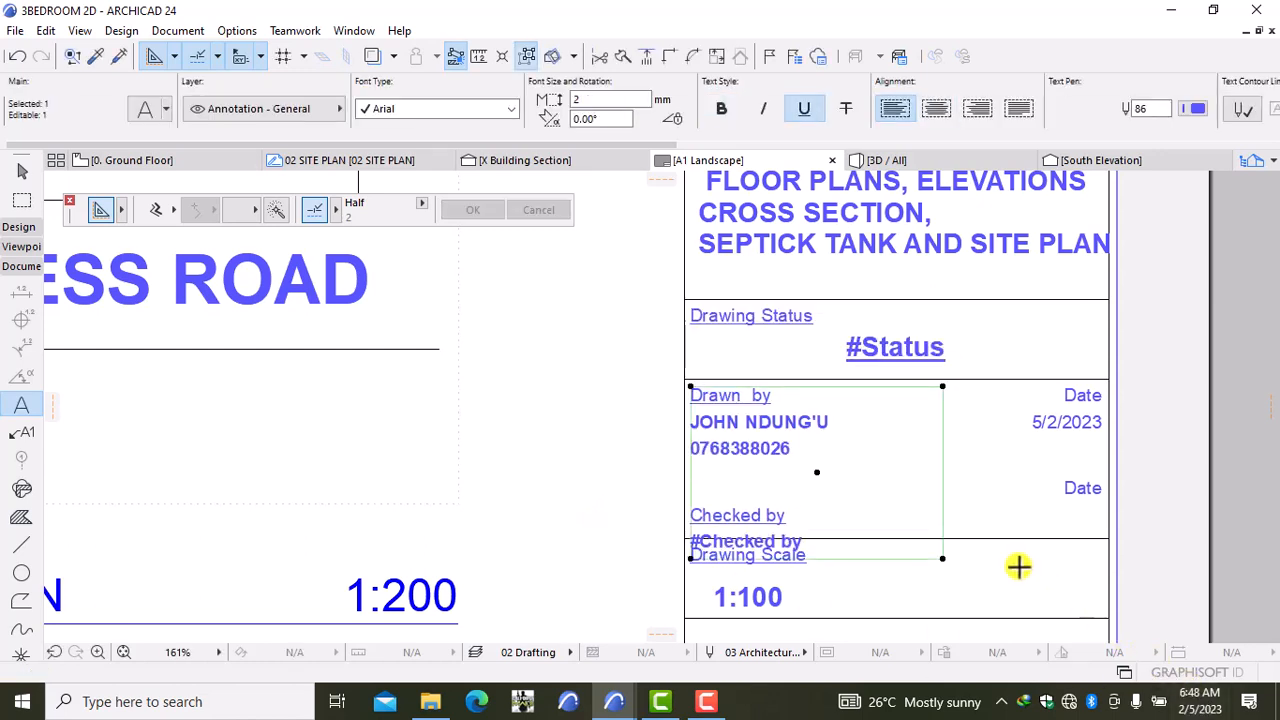
pyautogui.press('Escape')
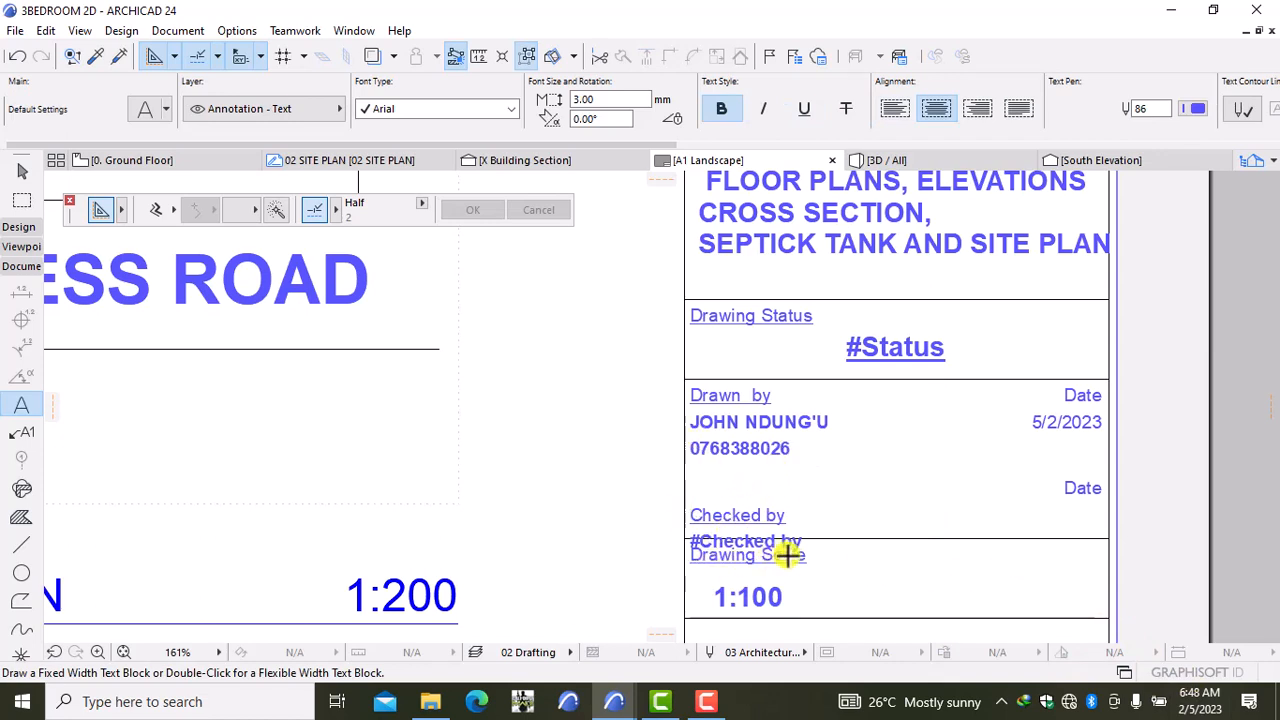
pyautogui.click(15, 57)
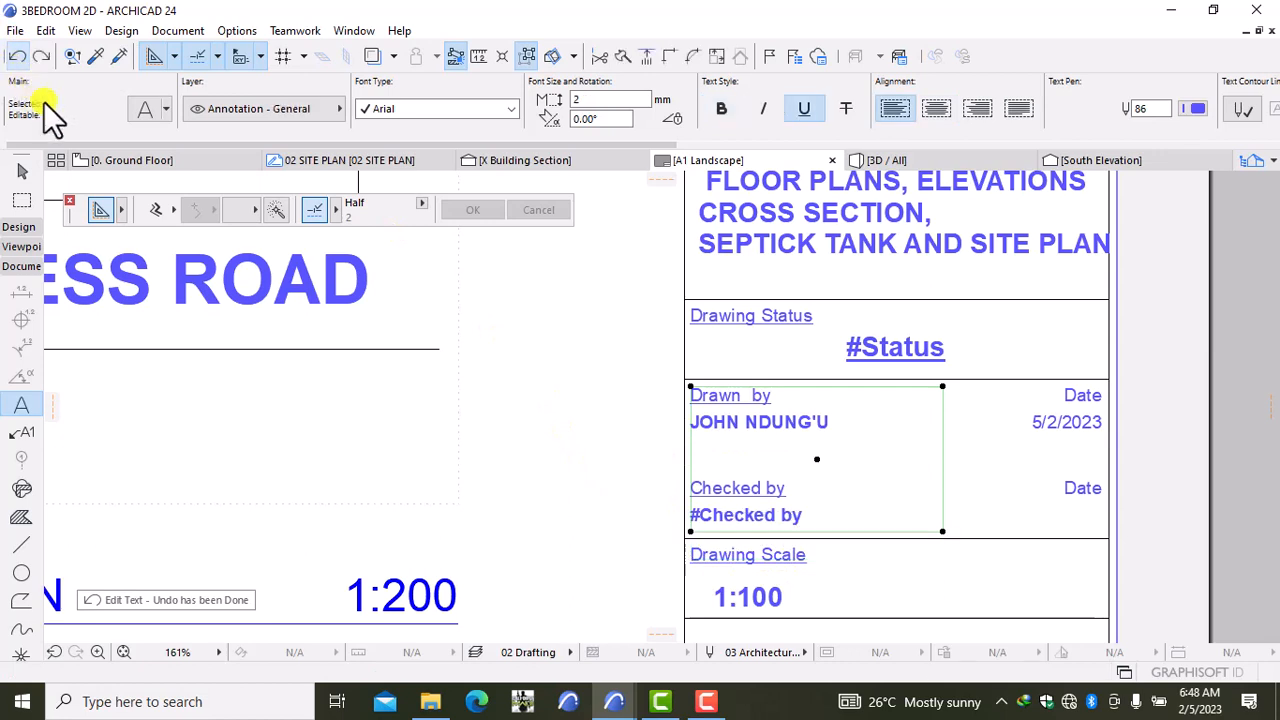
# Step: Add the drafter's phone number after their name in Drawn by, separated by a hyphen
pyautogui.click(846, 421)
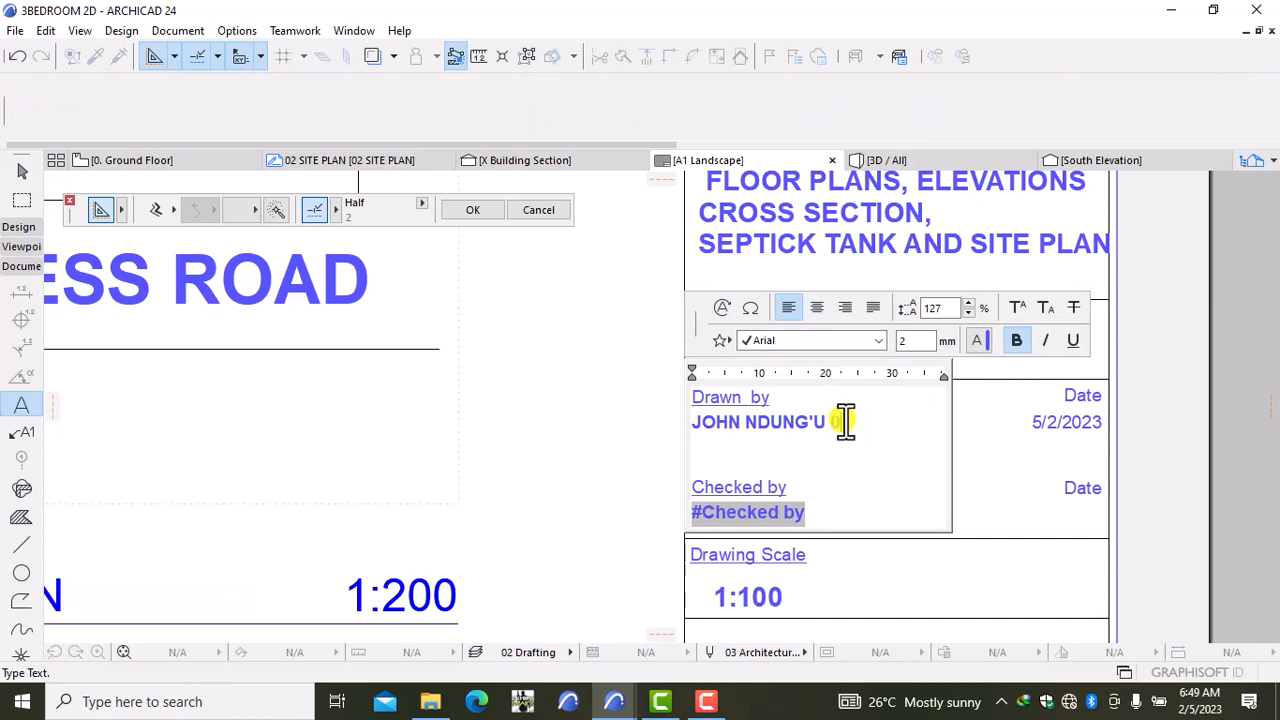
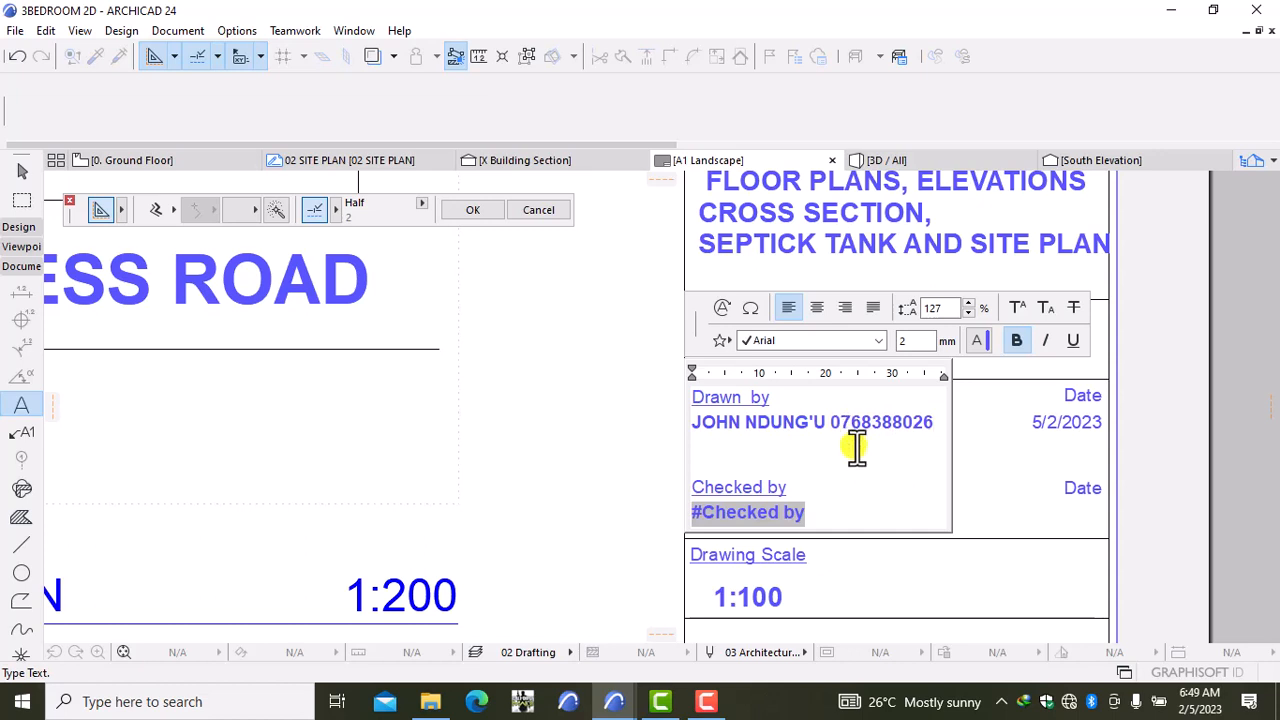
pyautogui.click(825, 422)
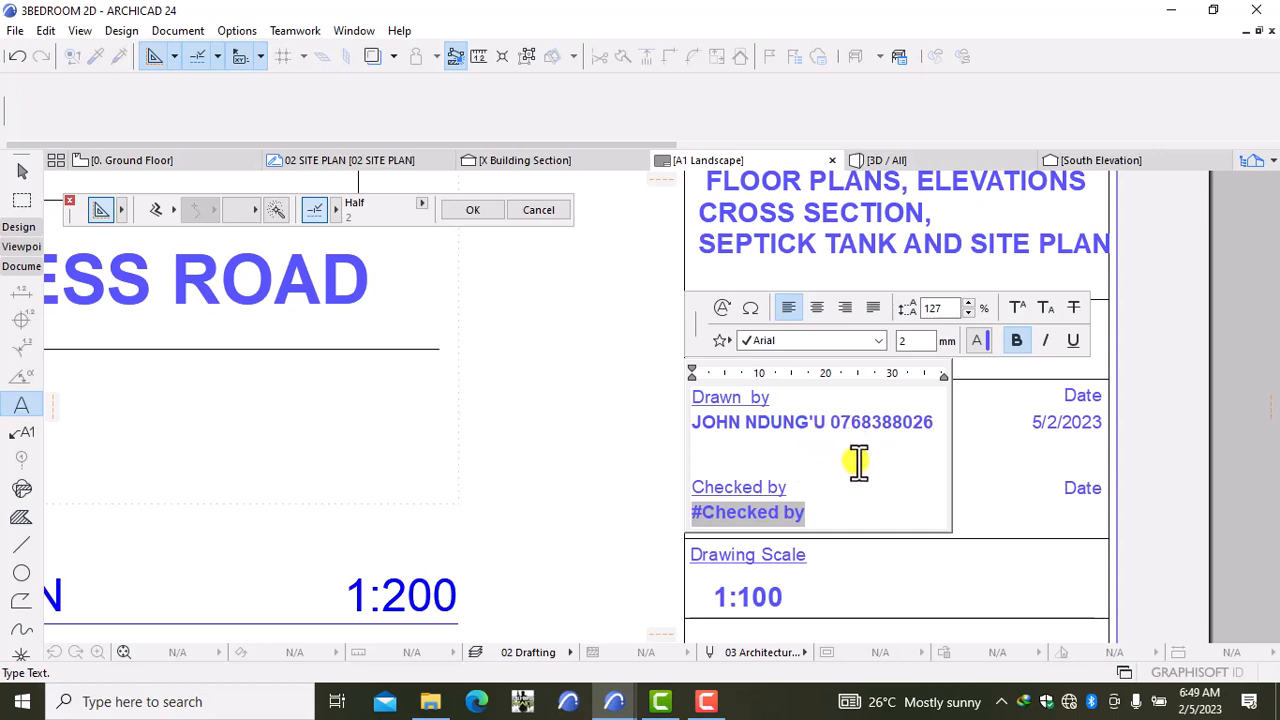
pyautogui.write('-')
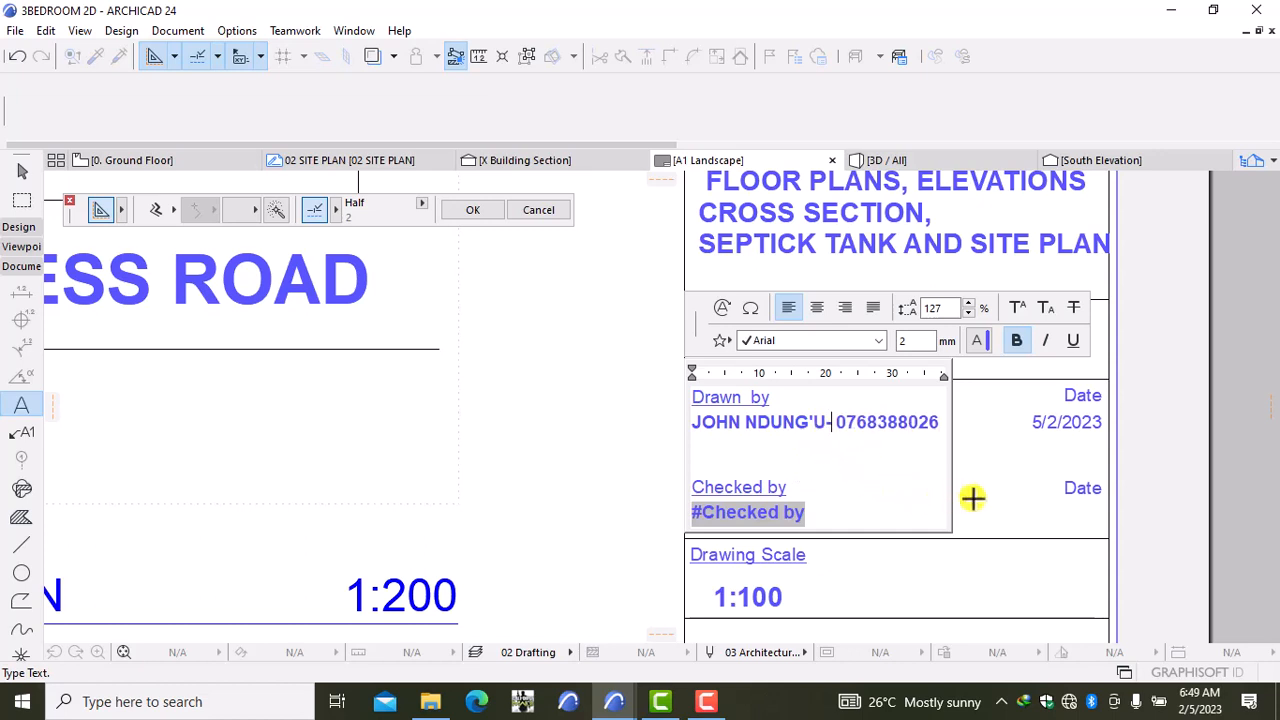
pyautogui.click(580, 502)
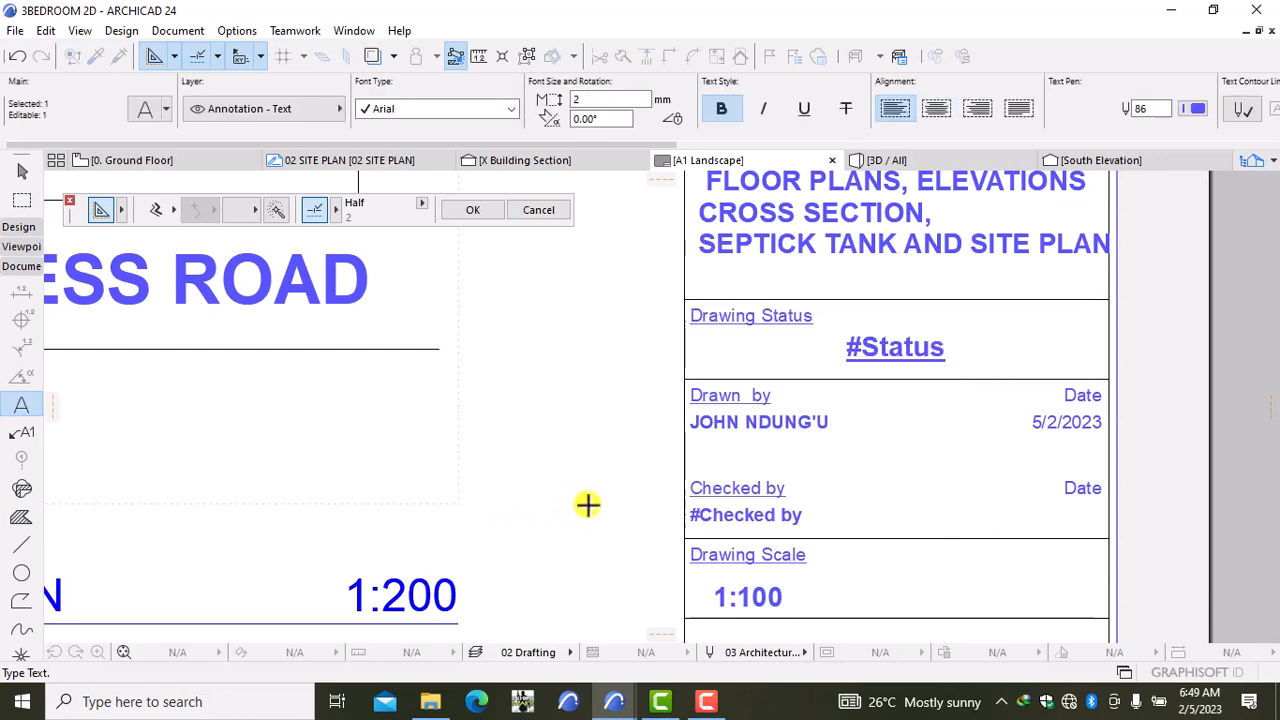
pyautogui.press('Escape')
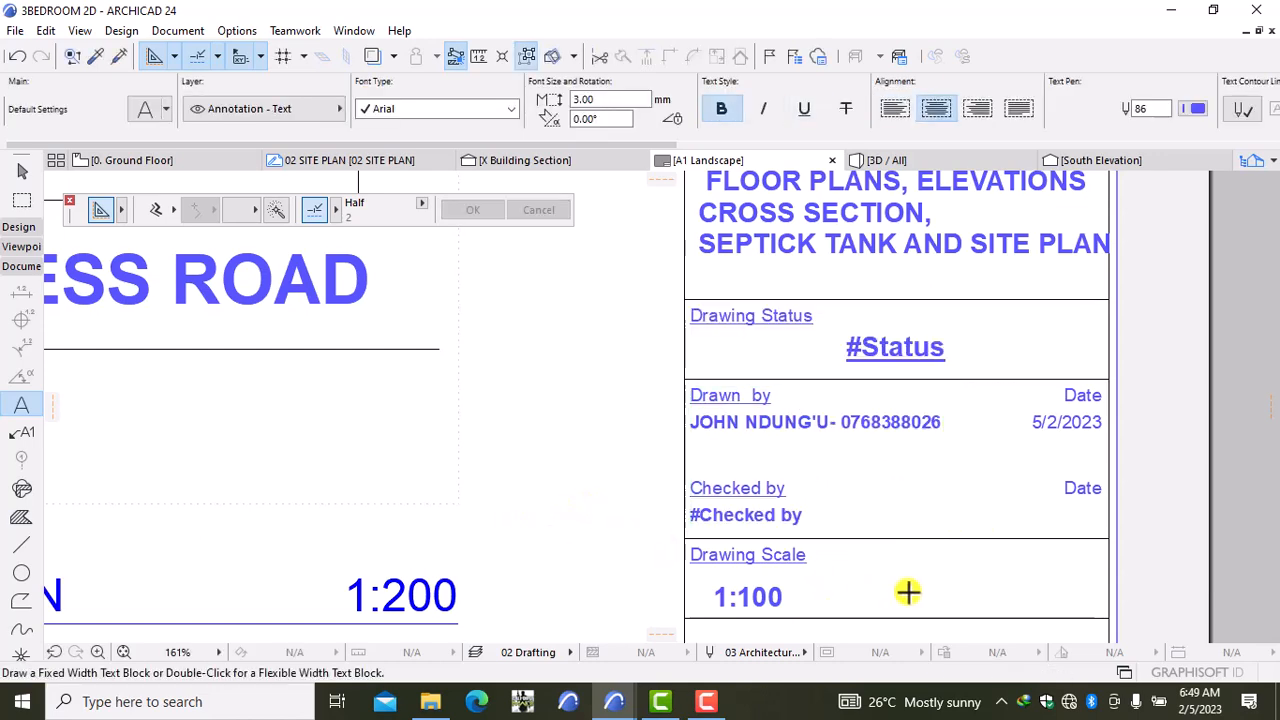
pyautogui.scroll(-2, 880, 589)
pyautogui.moveTo(880, 589); pyautogui.dragTo(1000, 492, button='middle')
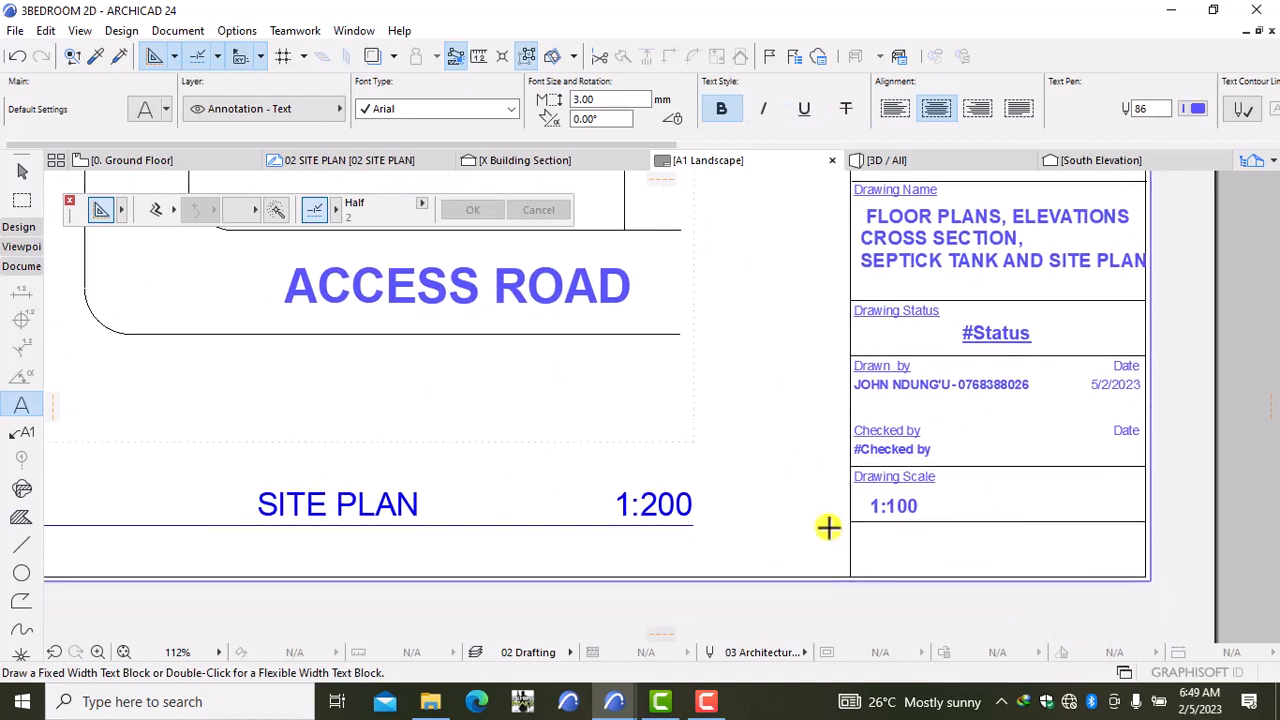
pyautogui.scroll(-5, 790, 530)
pyautogui.scroll(-1, 730, 515)
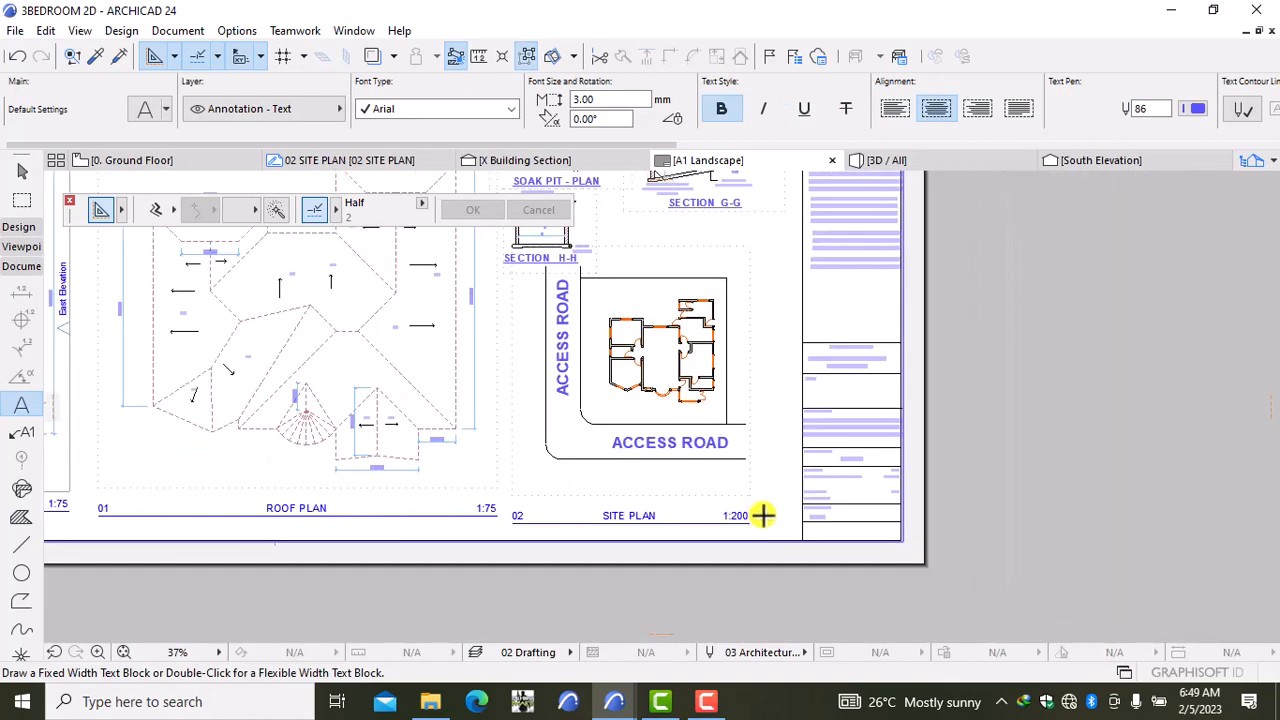
pyautogui.moveTo(573, 517)
pyautogui.mouseDown(button='middle')
pyautogui.moveTo(611, 539)
pyautogui.moveTo(827, 529)
pyautogui.mouseUp(button='middle')
pyautogui.scroll(-4, 677, 517)
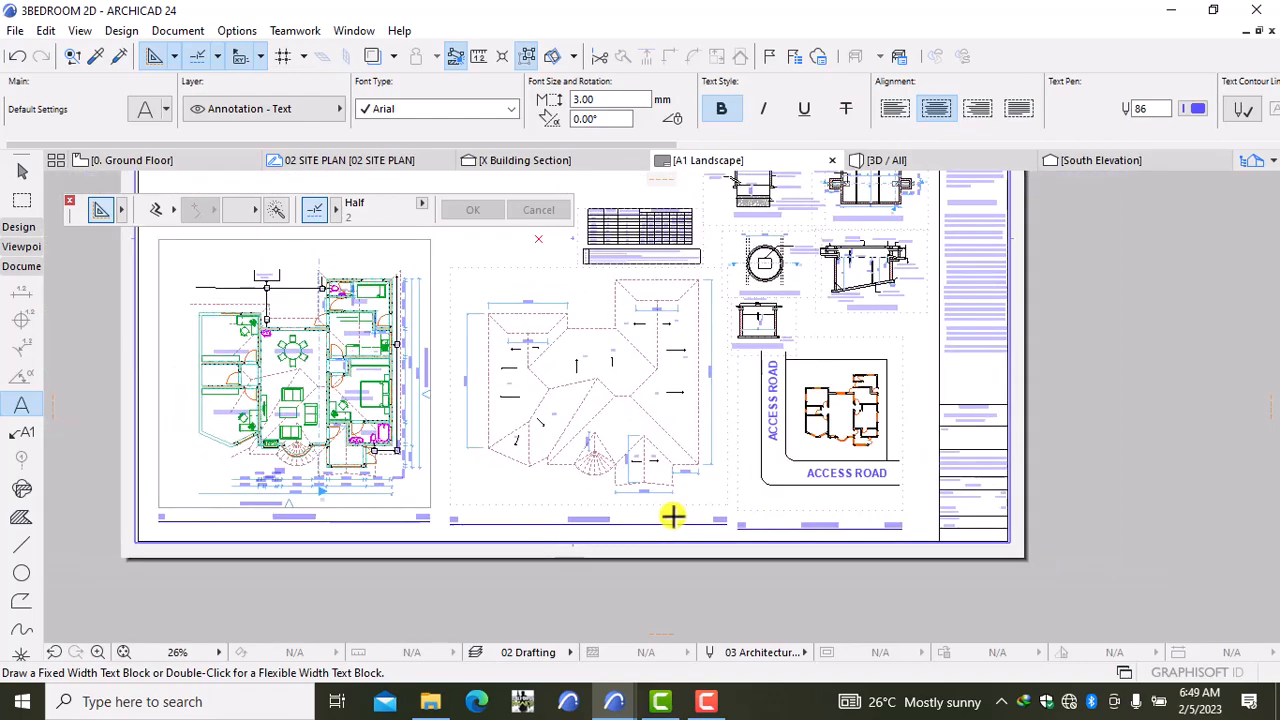
pyautogui.moveTo(677, 517); pyautogui.dragTo(600, 590, button='middle')
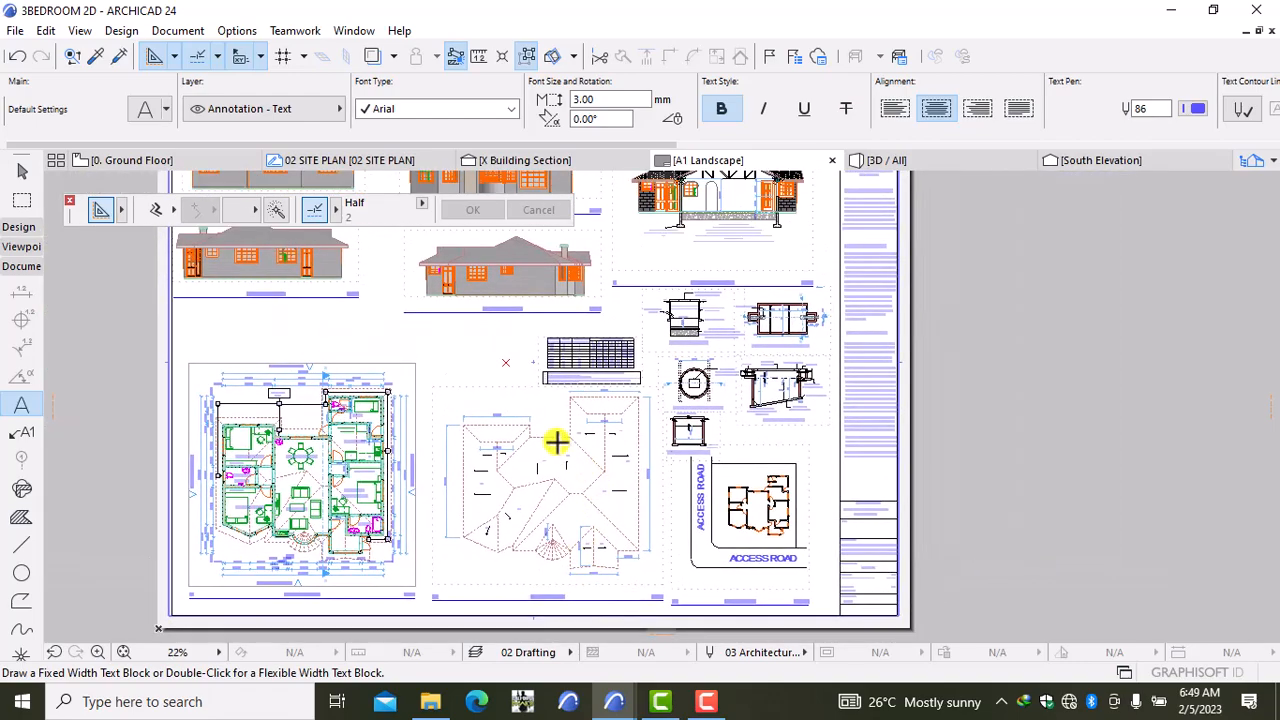
pyautogui.moveTo(557, 450); pyautogui.dragTo(564, 546, button='middle')
pyautogui.scroll(5, 430, 416)
pyautogui.scroll(2, 430, 416)
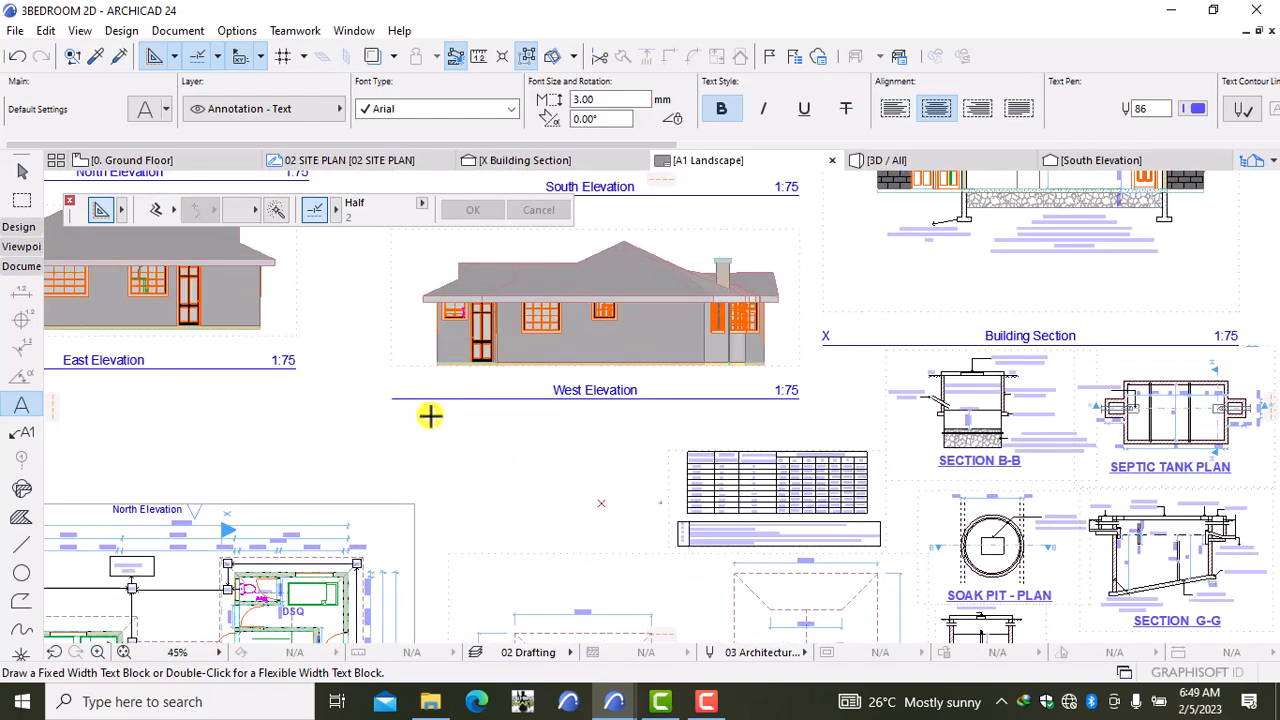
pyautogui.scroll(-2, 430, 416)
pyautogui.scroll(2, 944, 538)
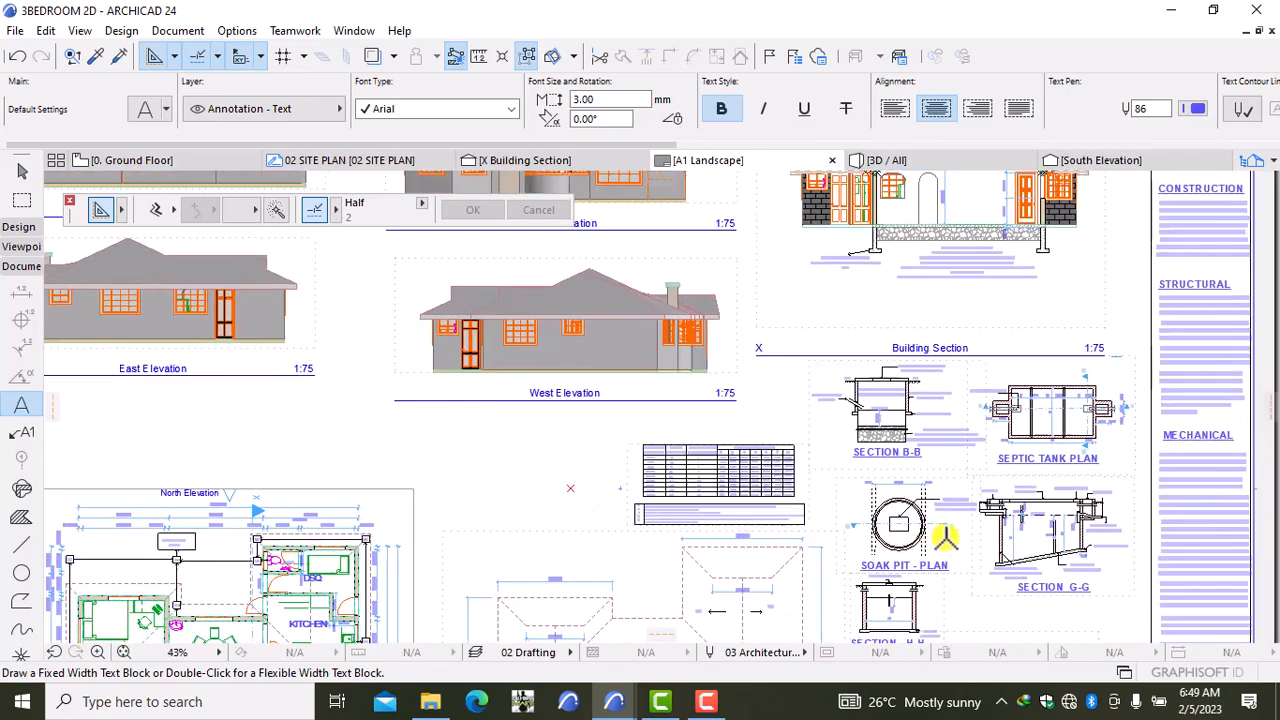
pyautogui.moveTo(985, 618); pyautogui.dragTo(678, 395, button='middle')
pyautogui.moveTo(764, 537); pyautogui.dragTo(726, 415, button='middle')
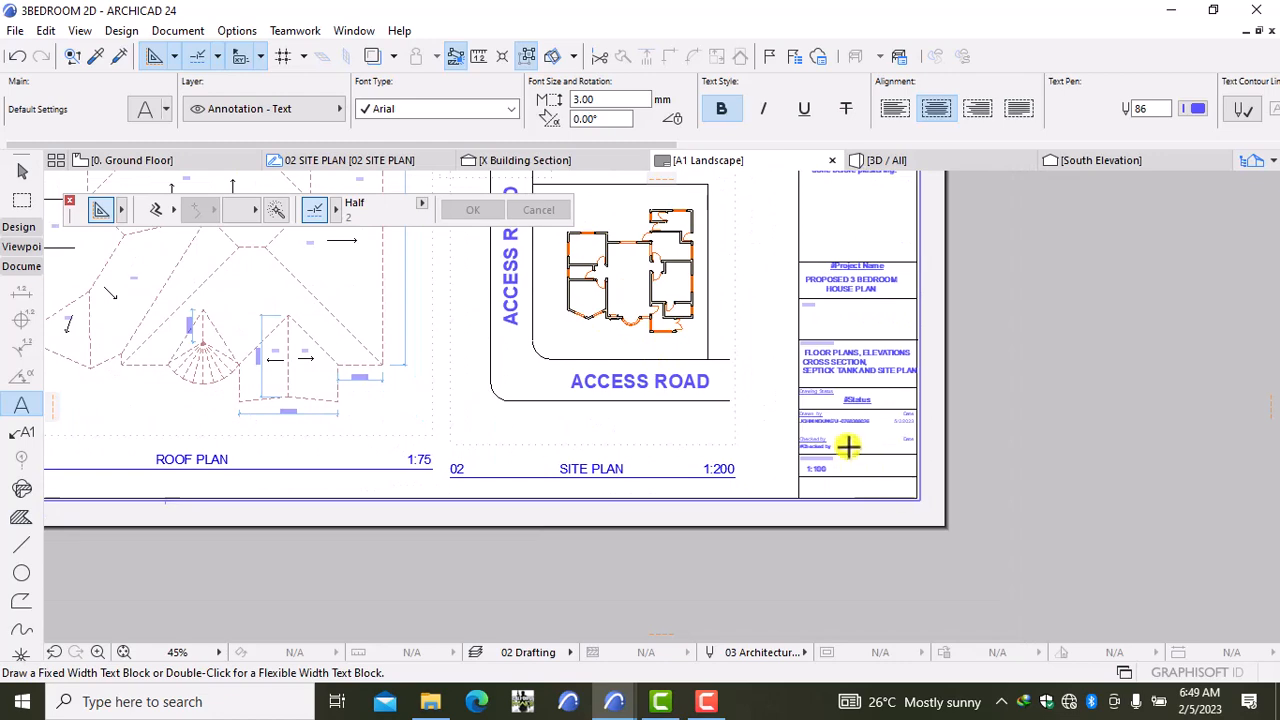
pyautogui.scroll(2, 836, 442)
pyautogui.scroll(3, 836, 442)
# Step: Change the Drawing Scale text from 1:100 to 1:75
pyautogui.click(828, 504)
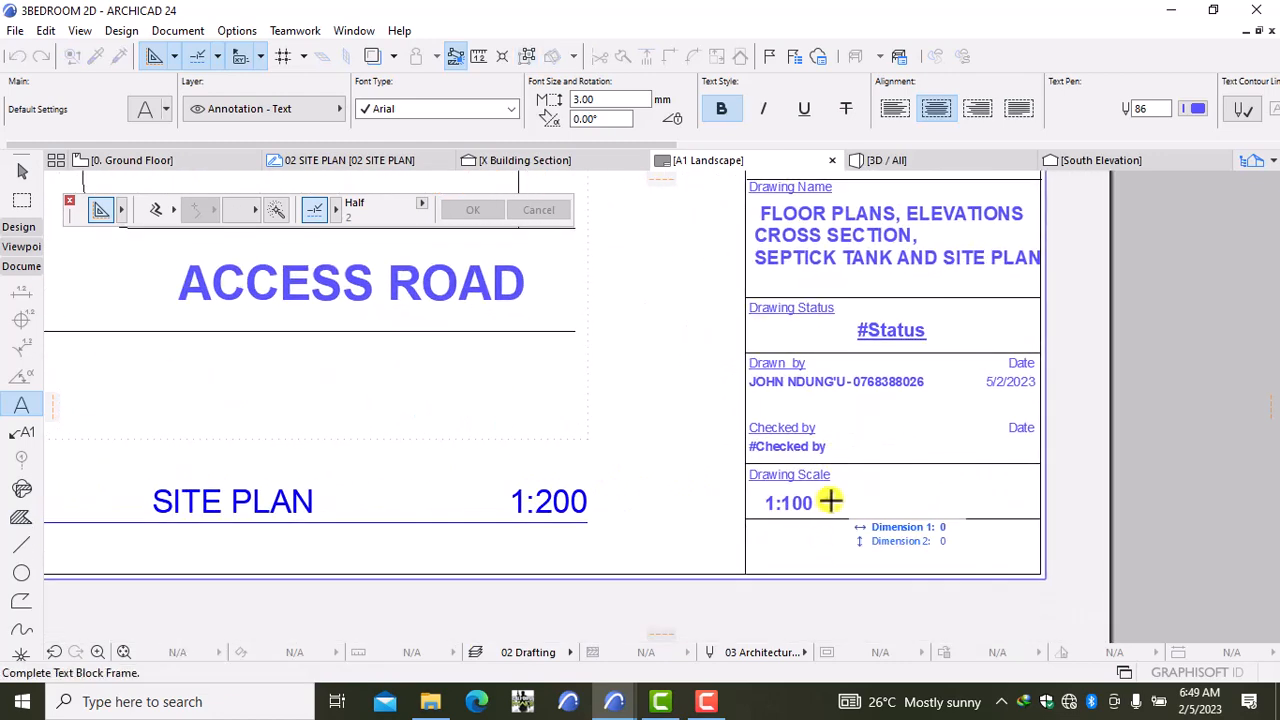
pyautogui.press('Escape')
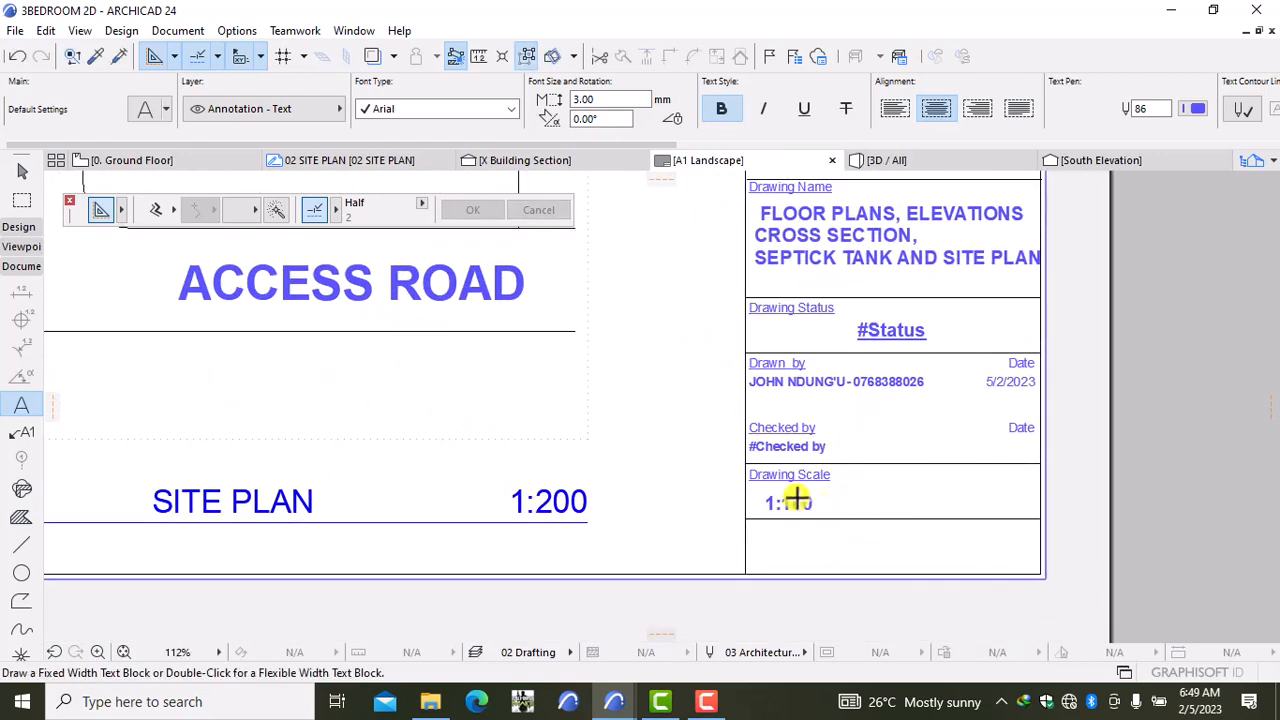
pyautogui.keyDown('shift'); pyautogui.click(799, 502); pyautogui.keyUp('shift')
pyautogui.doubleClick(805, 505)
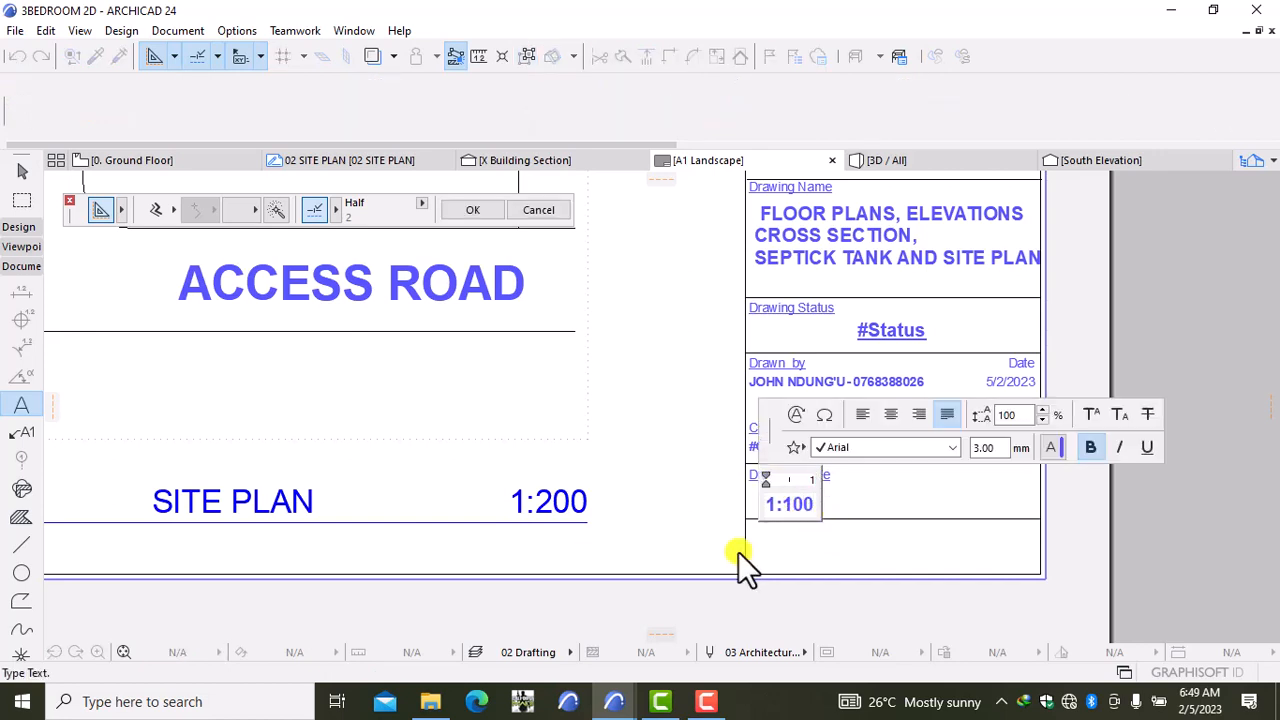
pyautogui.press('BackSpace')
pyautogui.press('BackSpace')
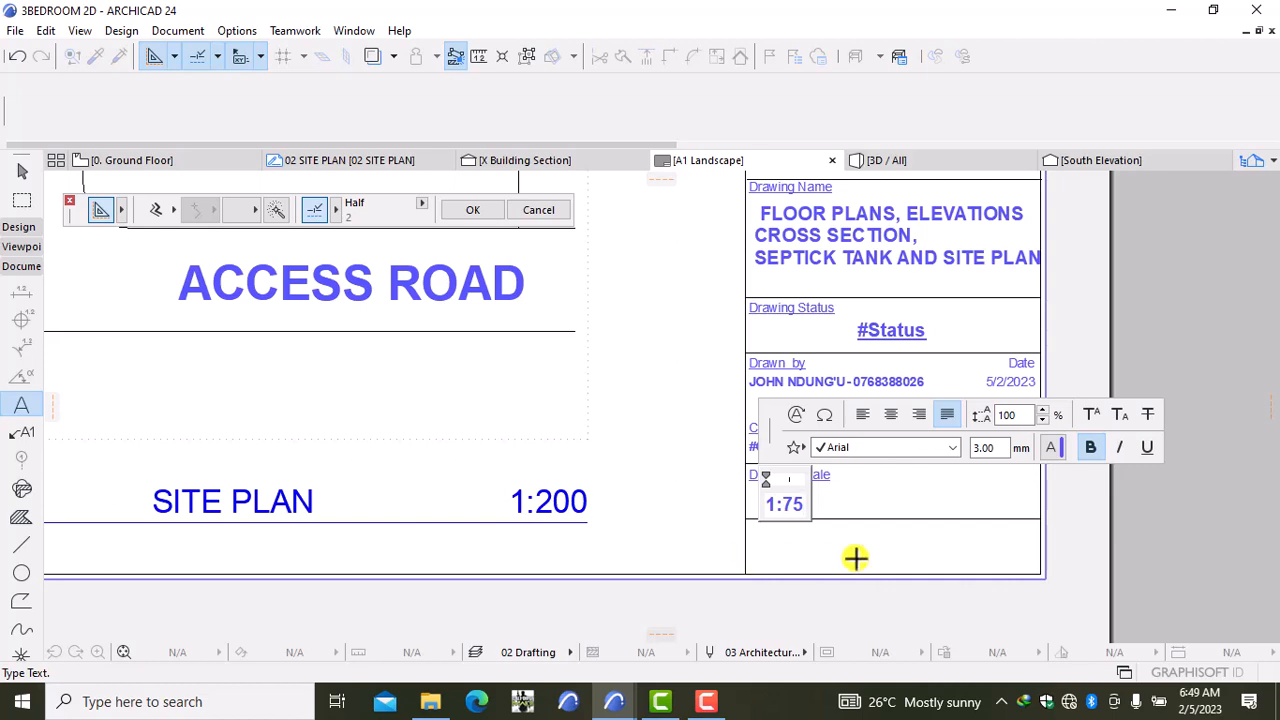
pyautogui.click(861, 505)
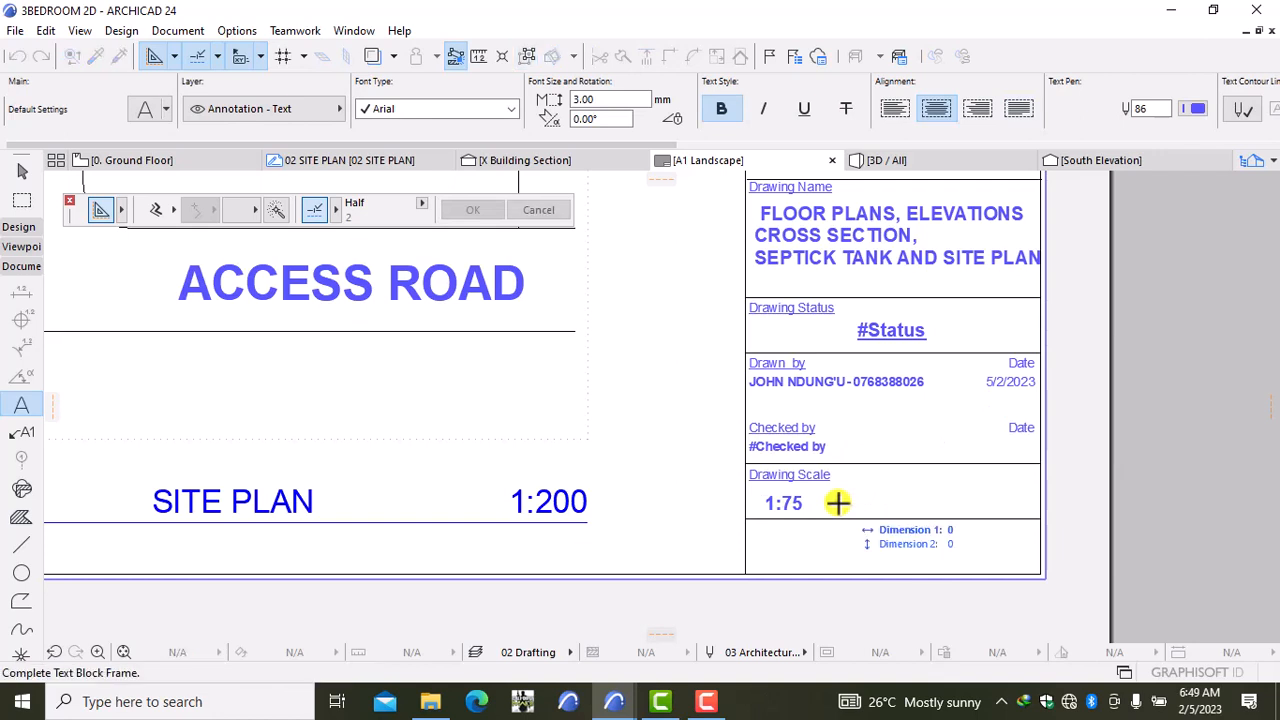
# Step: Add a 1:200 scale text and drag it closer beside 1:75
pyautogui.click(837, 503)
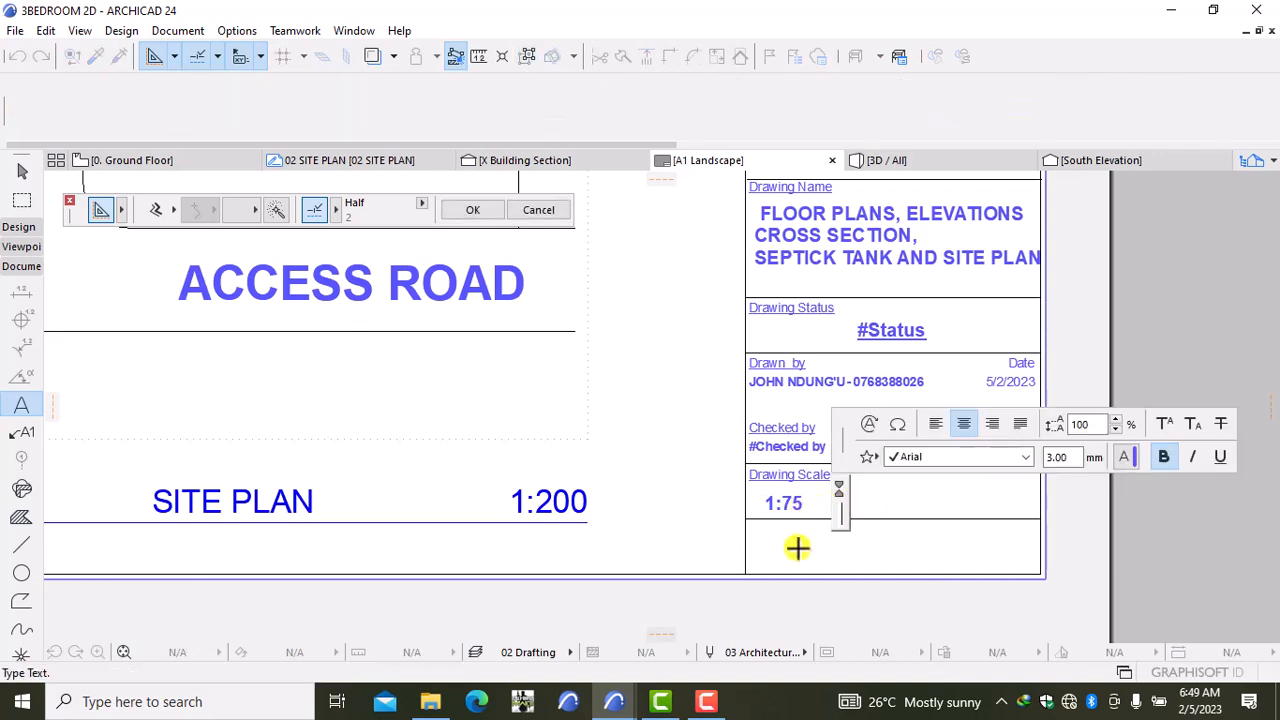
pyautogui.write('1:200')
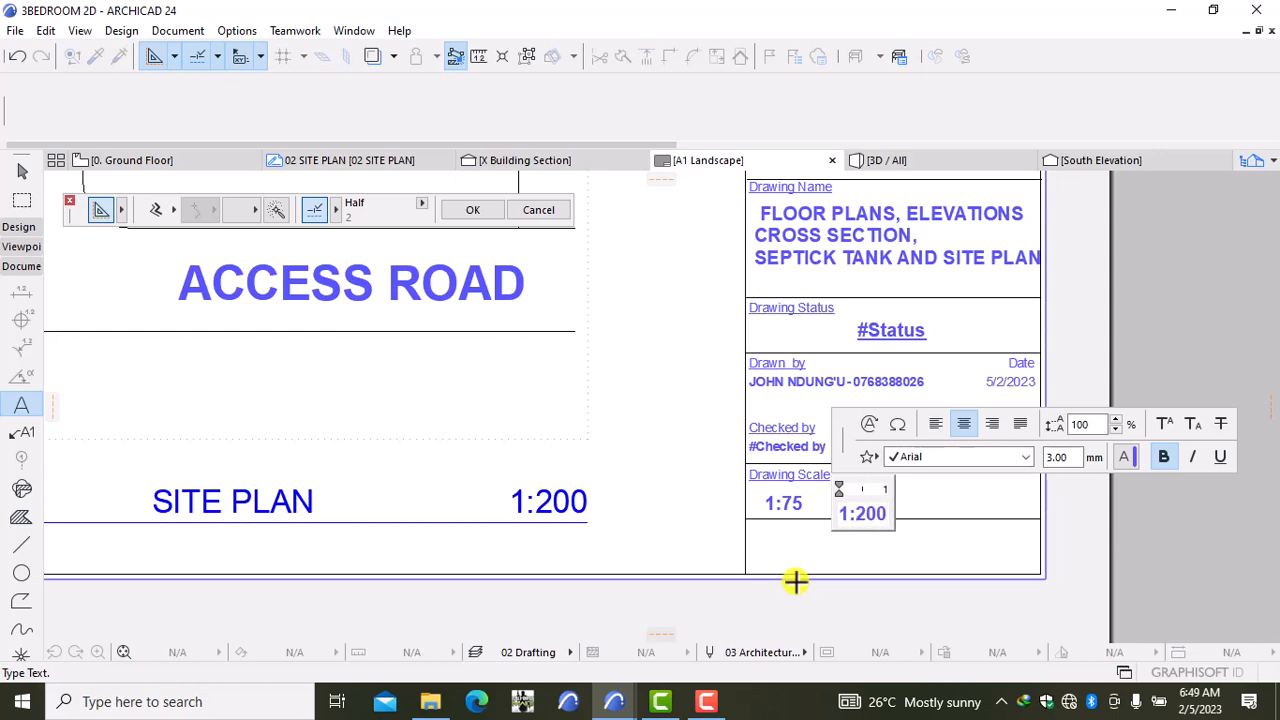
pyautogui.click(922, 571)
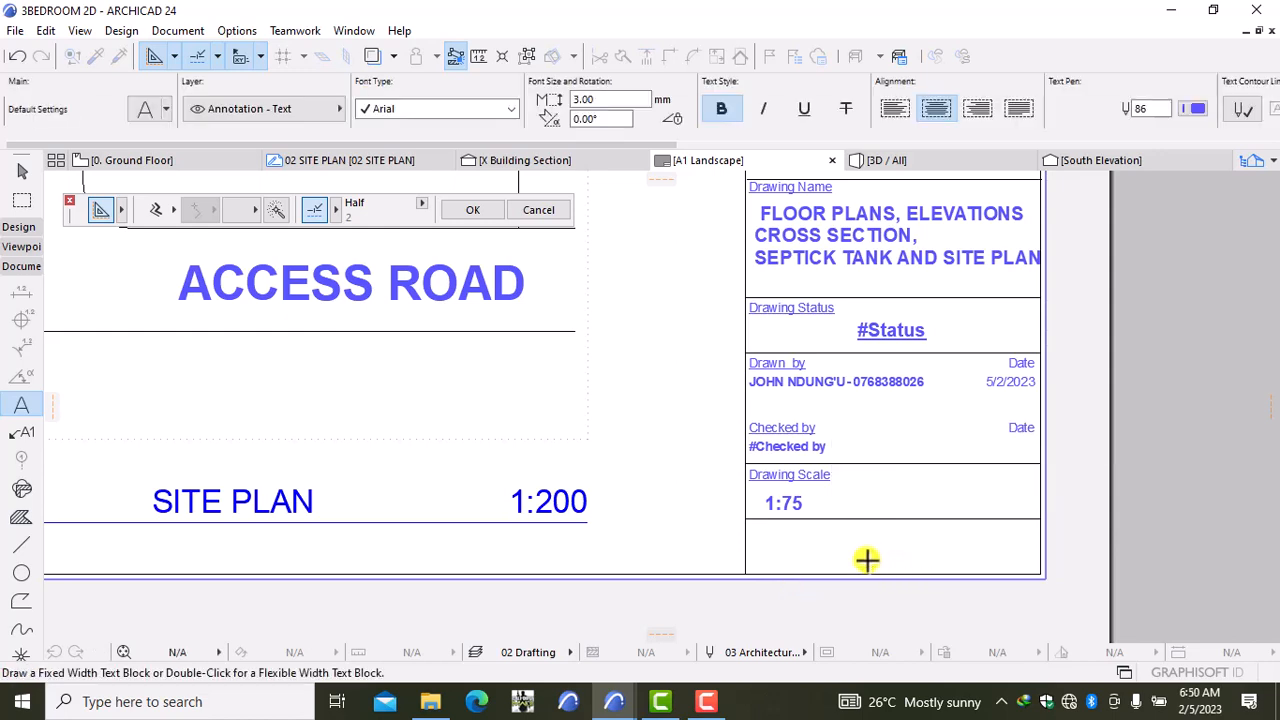
pyautogui.keyDown('shift'); pyautogui.click(872, 517); pyautogui.keyUp('shift')
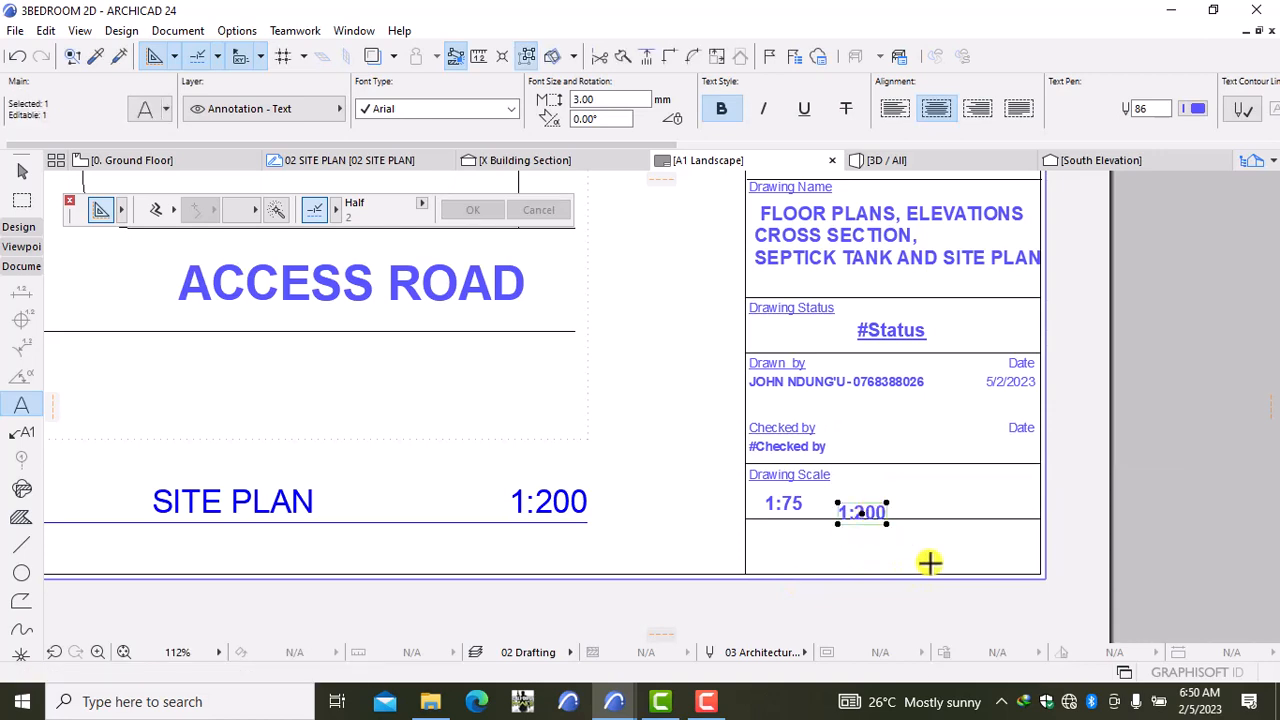
pyautogui.hotkey('ctrl', 'd')
pyautogui.click(875, 565)
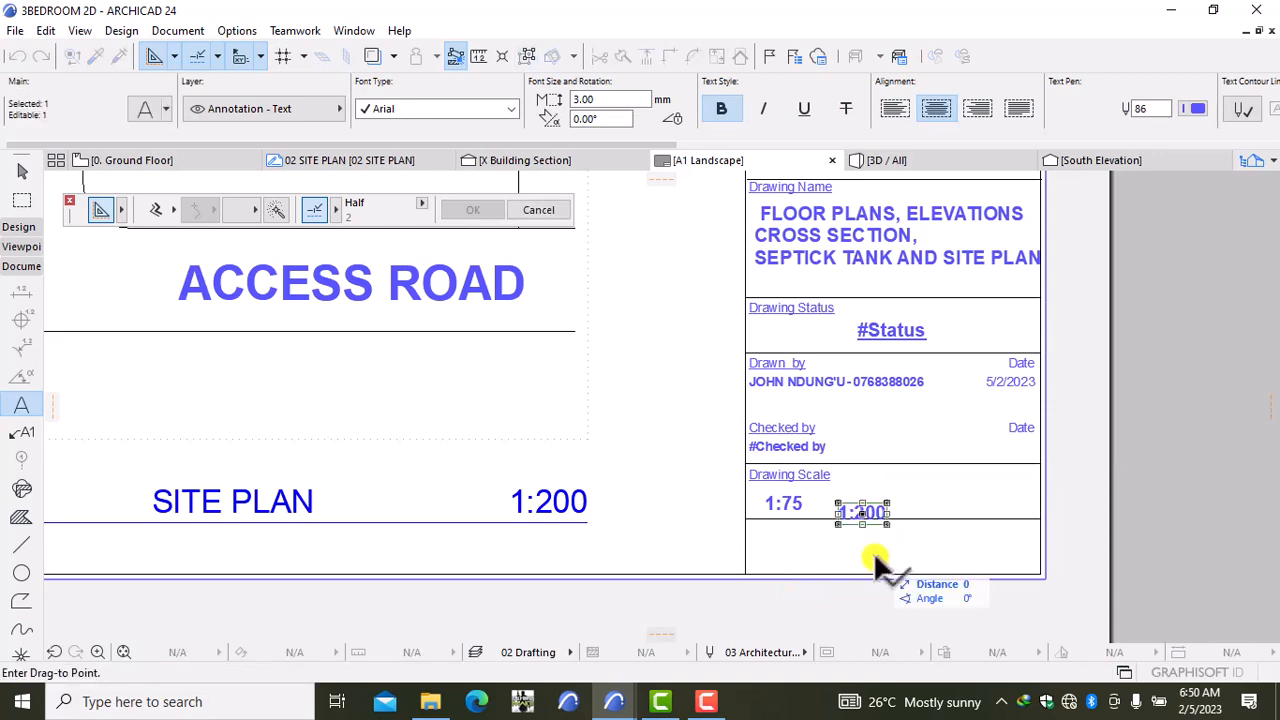
pyautogui.click(848, 552)
pyautogui.press('Escape')
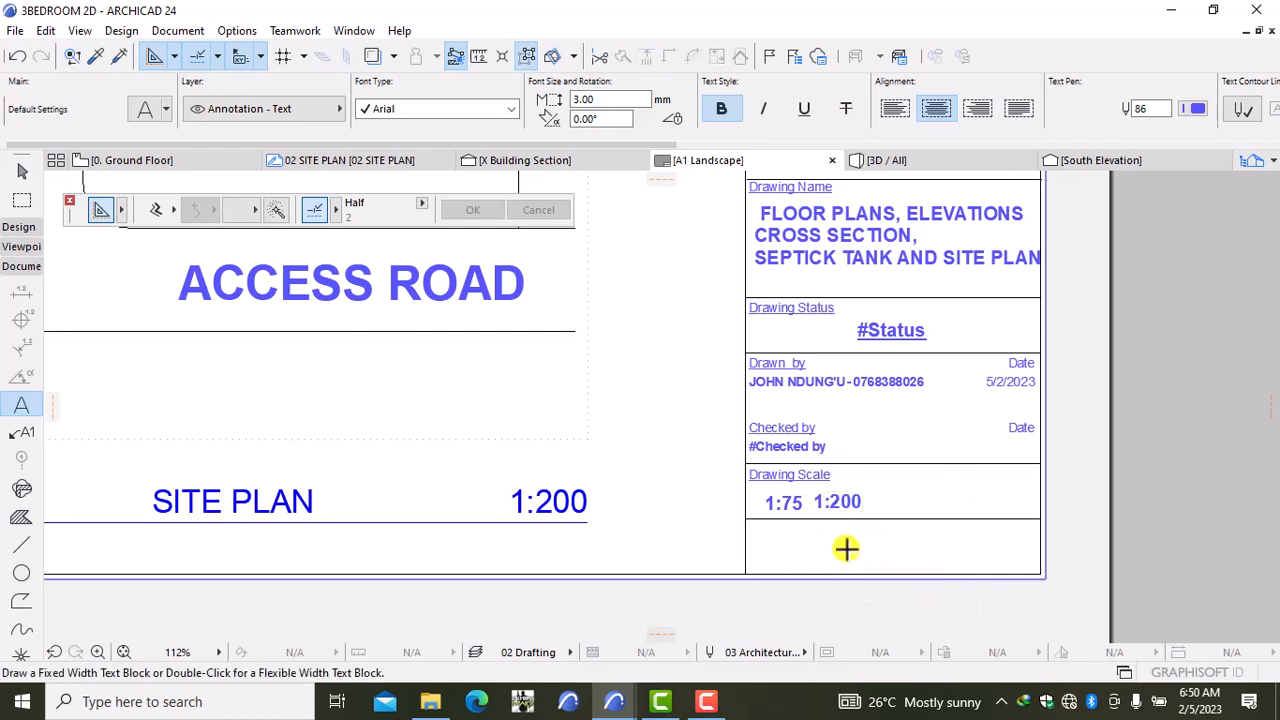
# Step: Drag the 1:200 text again so it sits level with 1:75
pyautogui.click(835, 505)
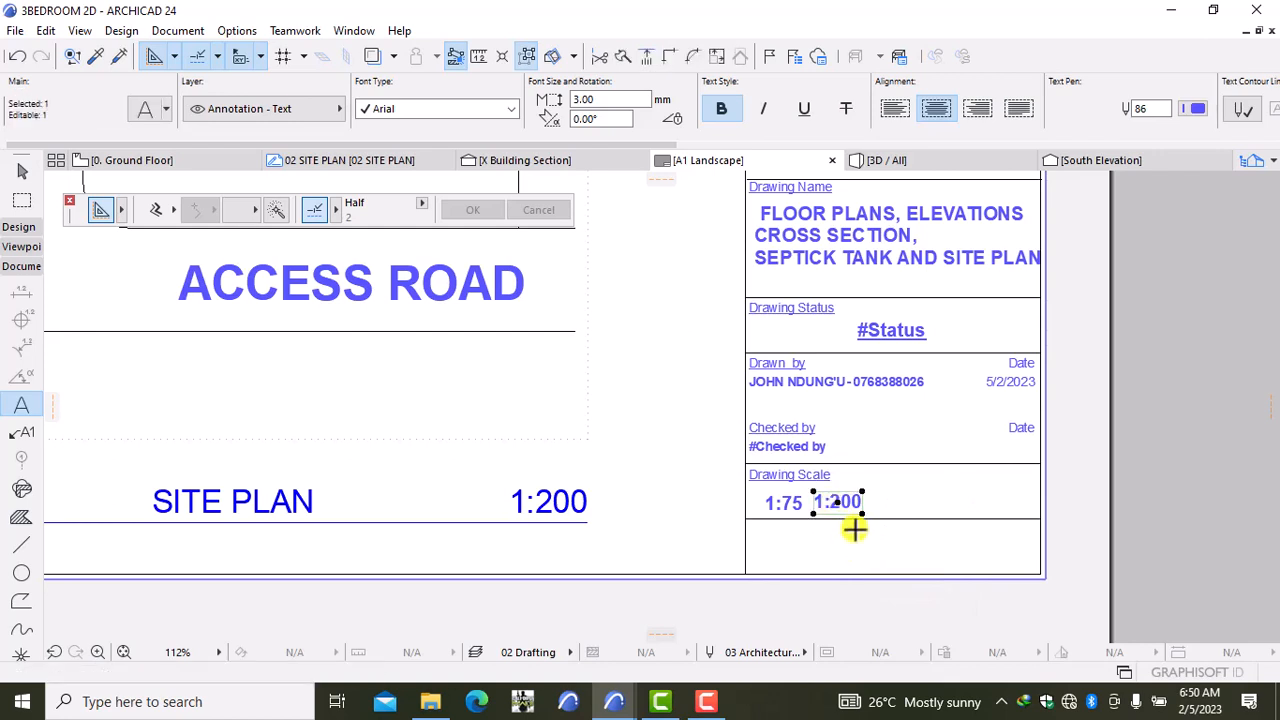
pyautogui.hotkey('ctrl', 'd')
pyautogui.click(857, 527)
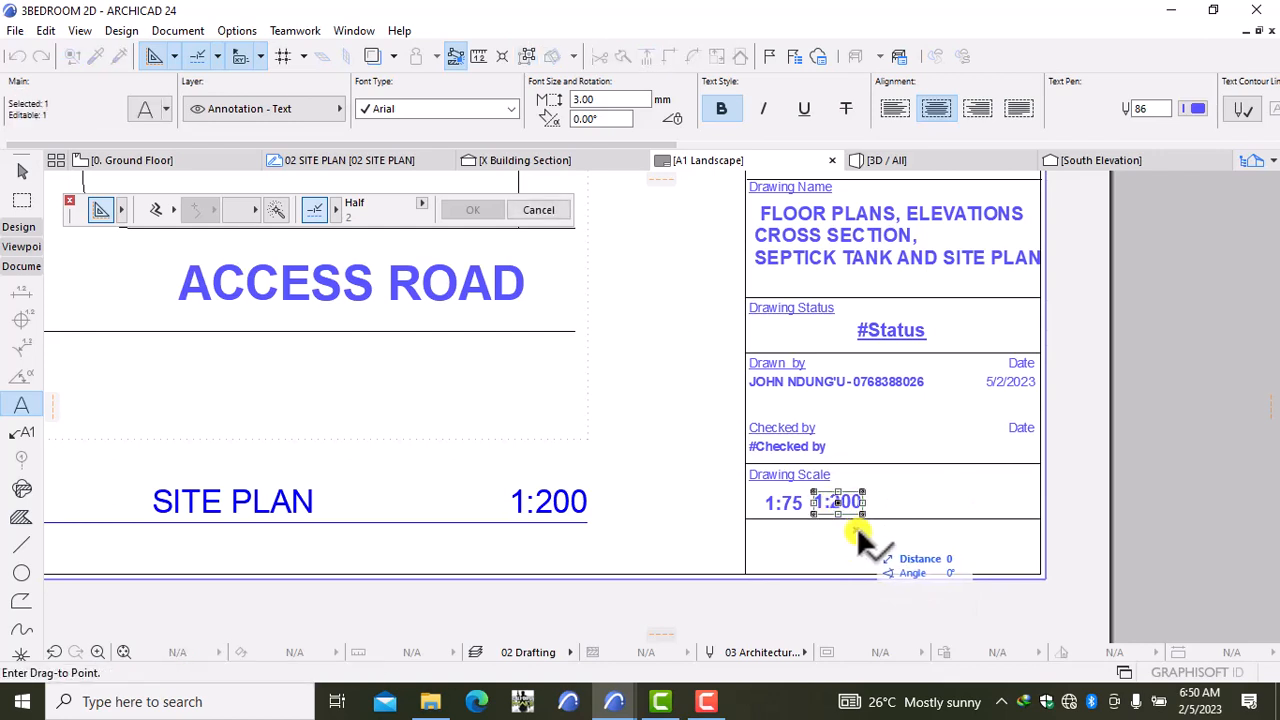
pyautogui.click(860, 525)
pyautogui.press('Escape')
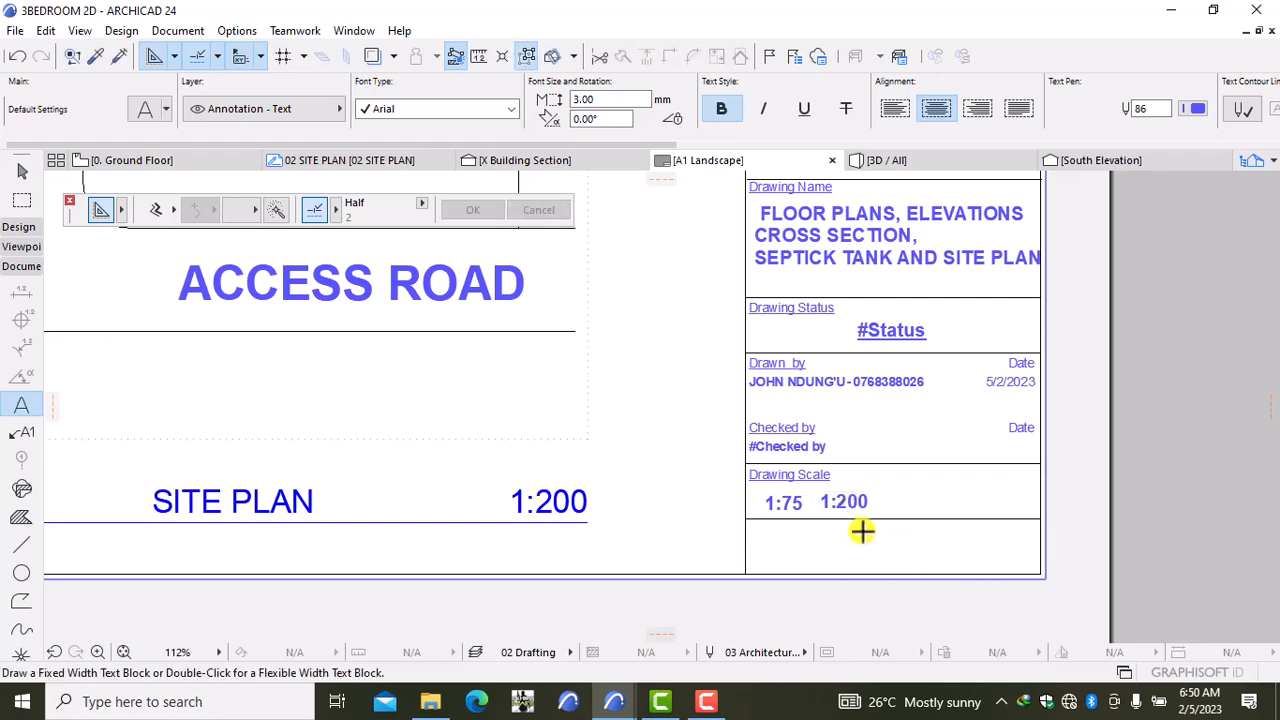
pyautogui.scroll(-4, 745, 400)
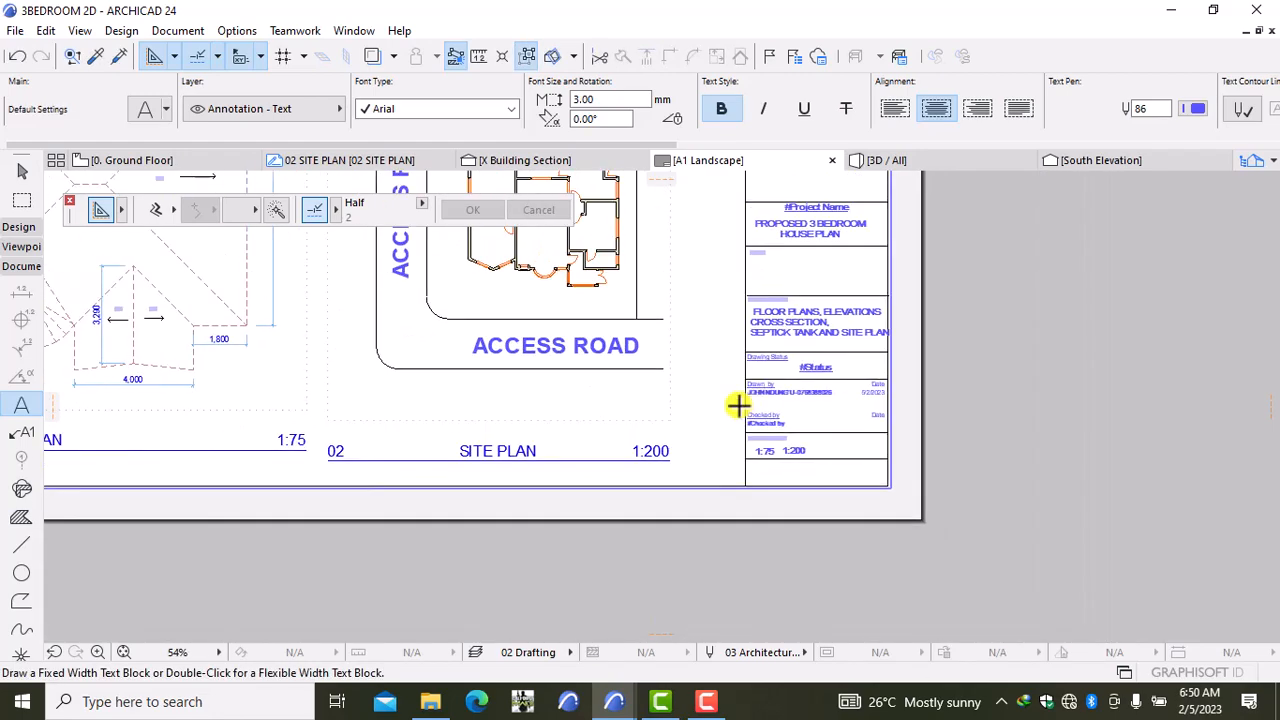
pyautogui.scroll(-5, 620, 366)
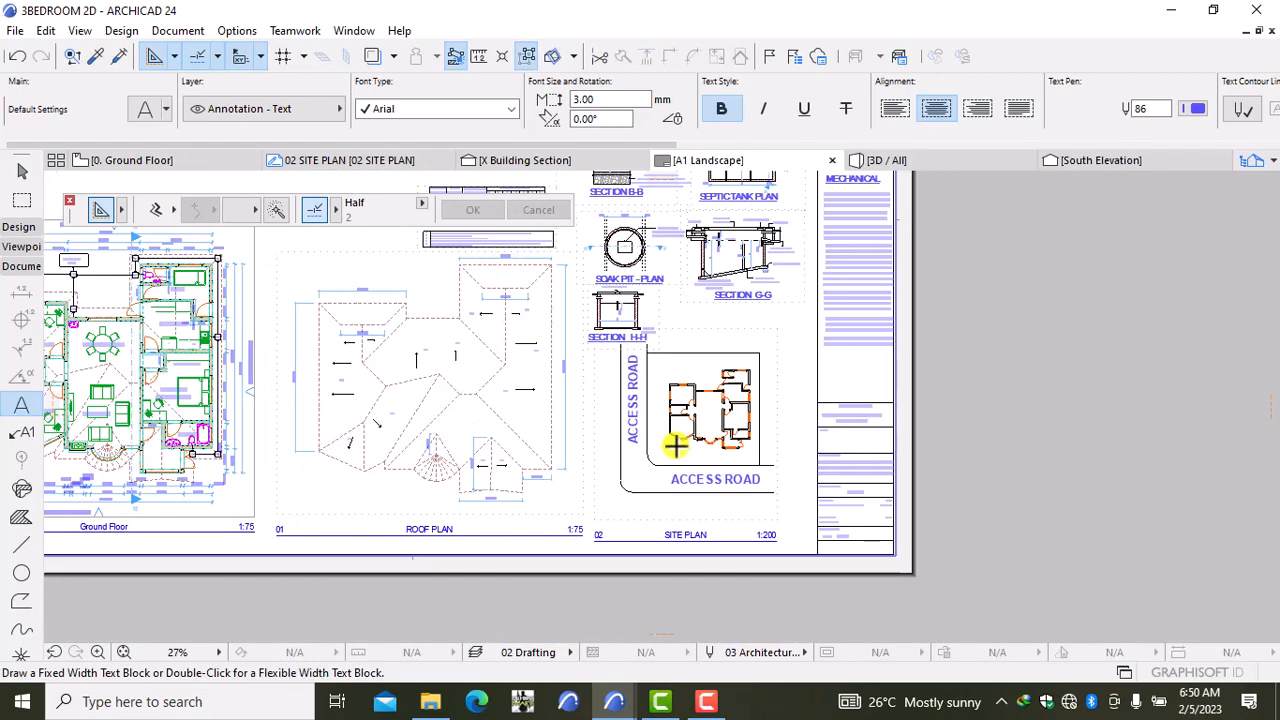
pyautogui.scroll(-3, 477, 371)
pyautogui.moveTo(478, 371); pyautogui.dragTo(655, 452, button='middle')
pyautogui.scroll(3, 560, 398)
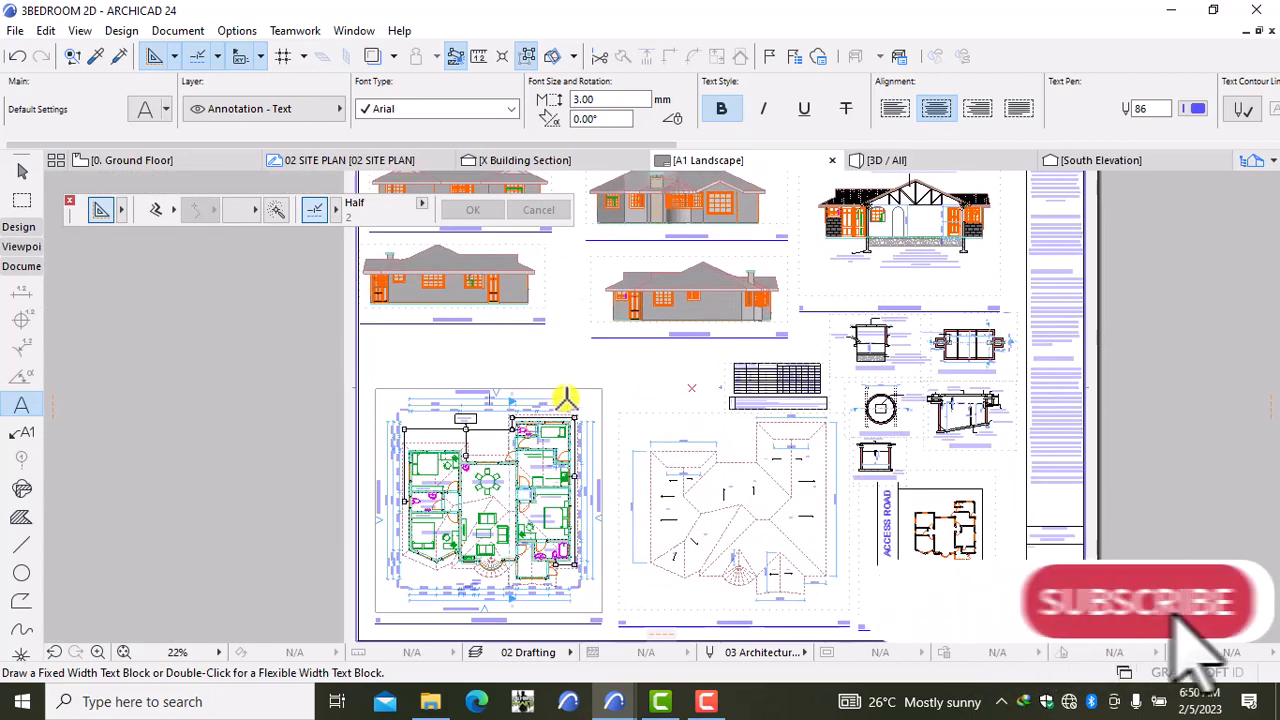
pyautogui.scroll(2, 538, 369)
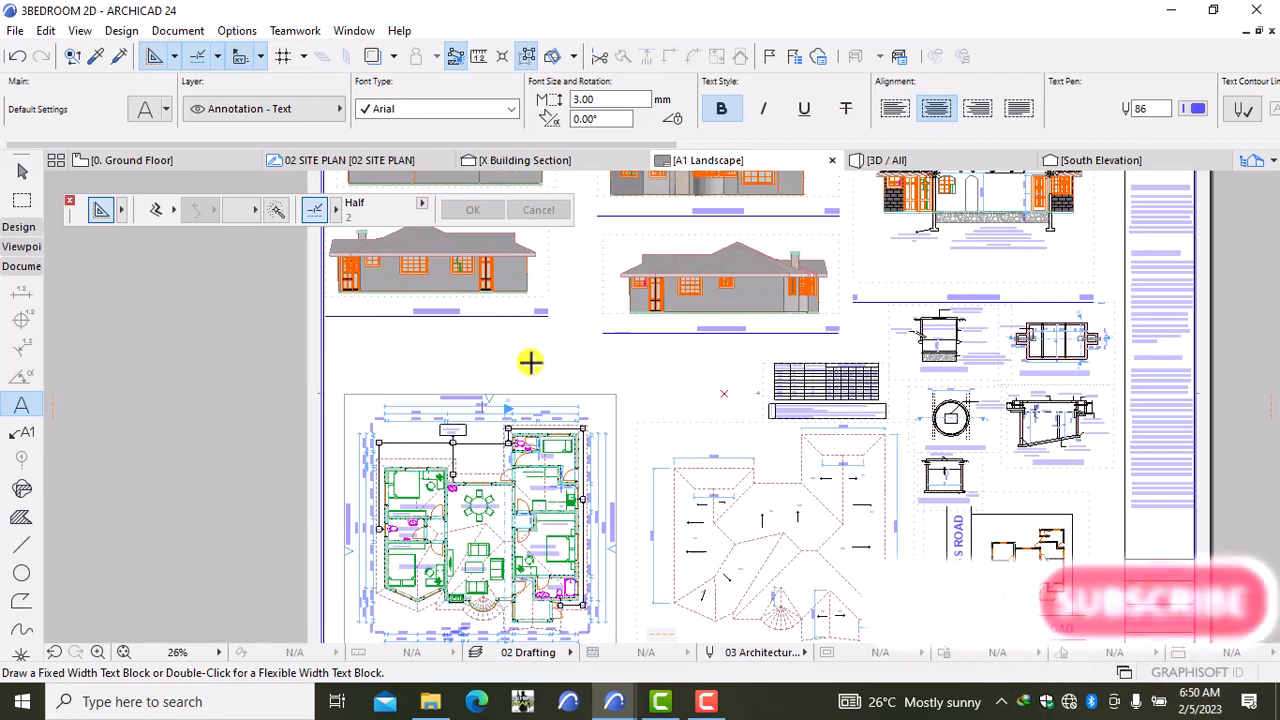
pyautogui.moveTo(530, 362); pyautogui.dragTo(520, 497, button='middle')
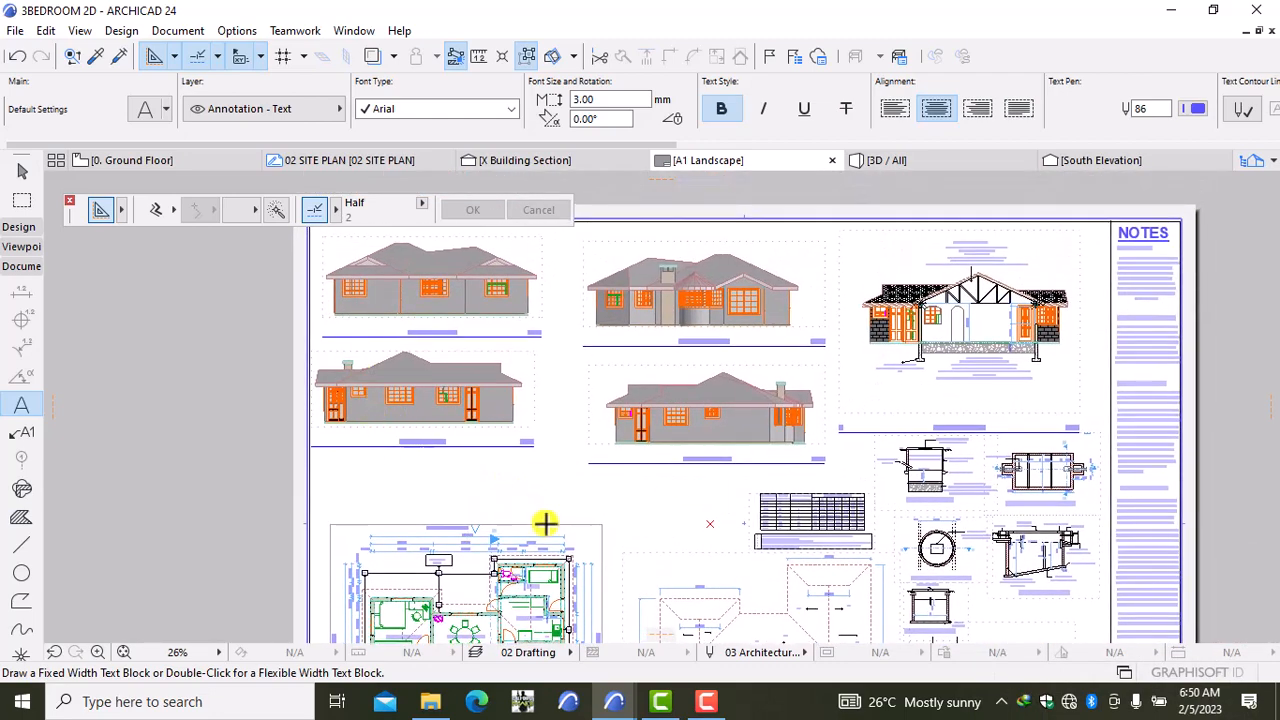
pyautogui.scroll(2, 371, 337)
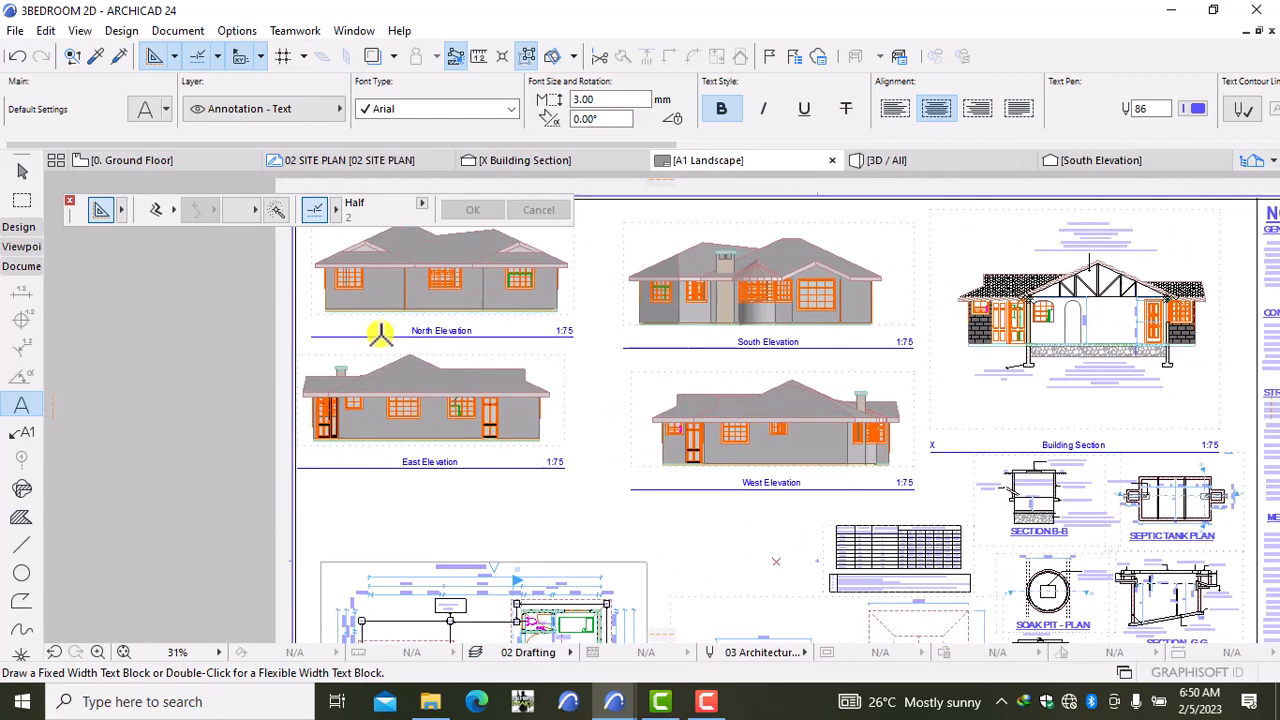
pyautogui.moveTo(706, 697)
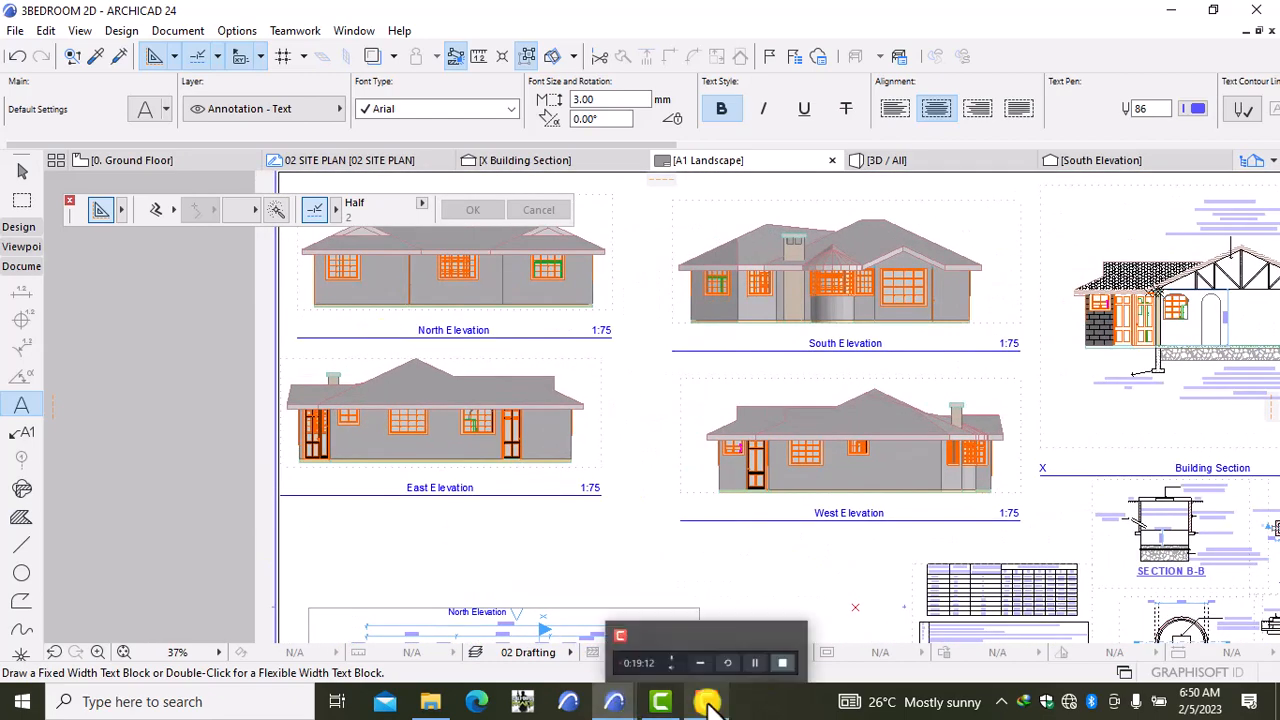
pyautogui.click(679, 629)
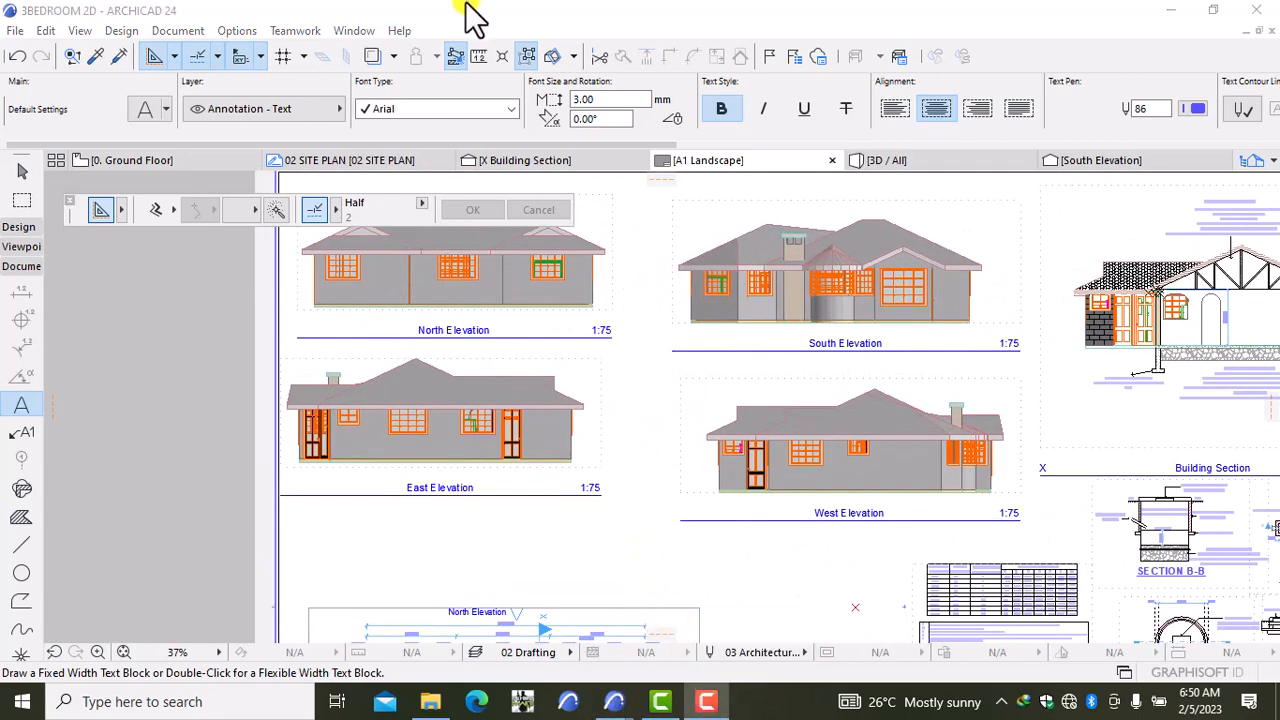
pyautogui.scroll(-2, 372, 362)
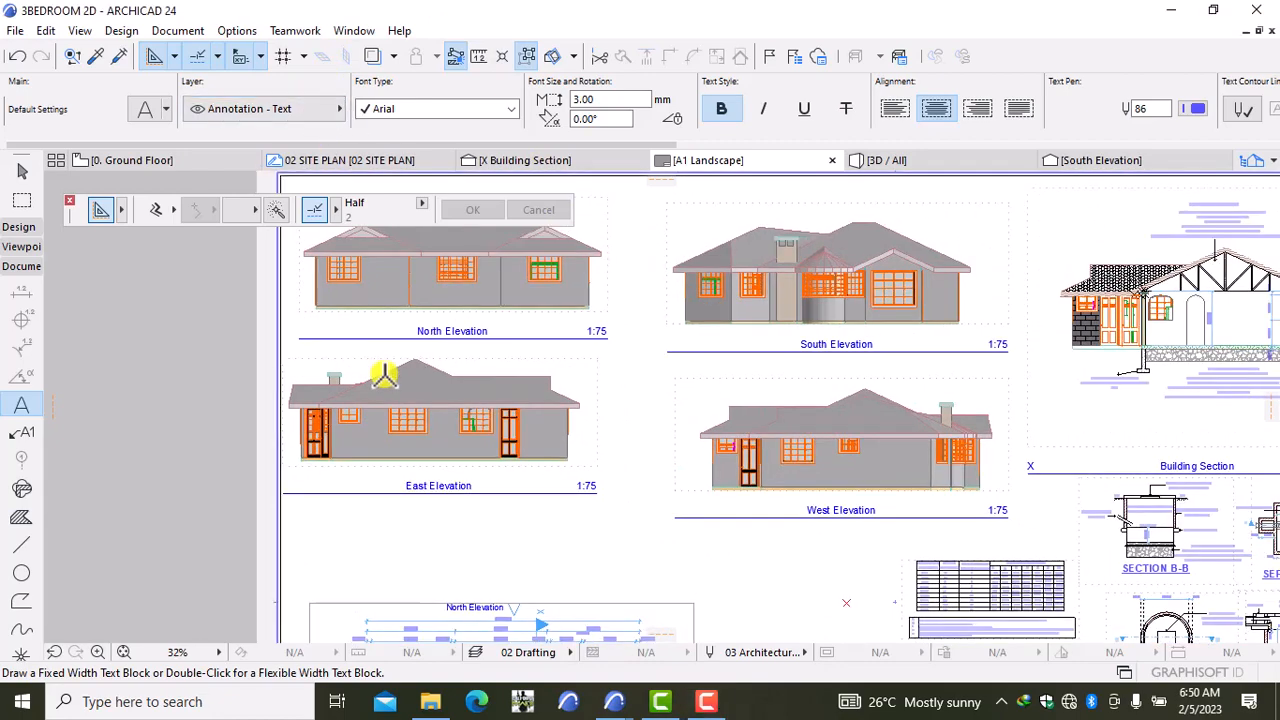
pyautogui.moveTo(371, 352); pyautogui.dragTo(381, 408, button='middle')
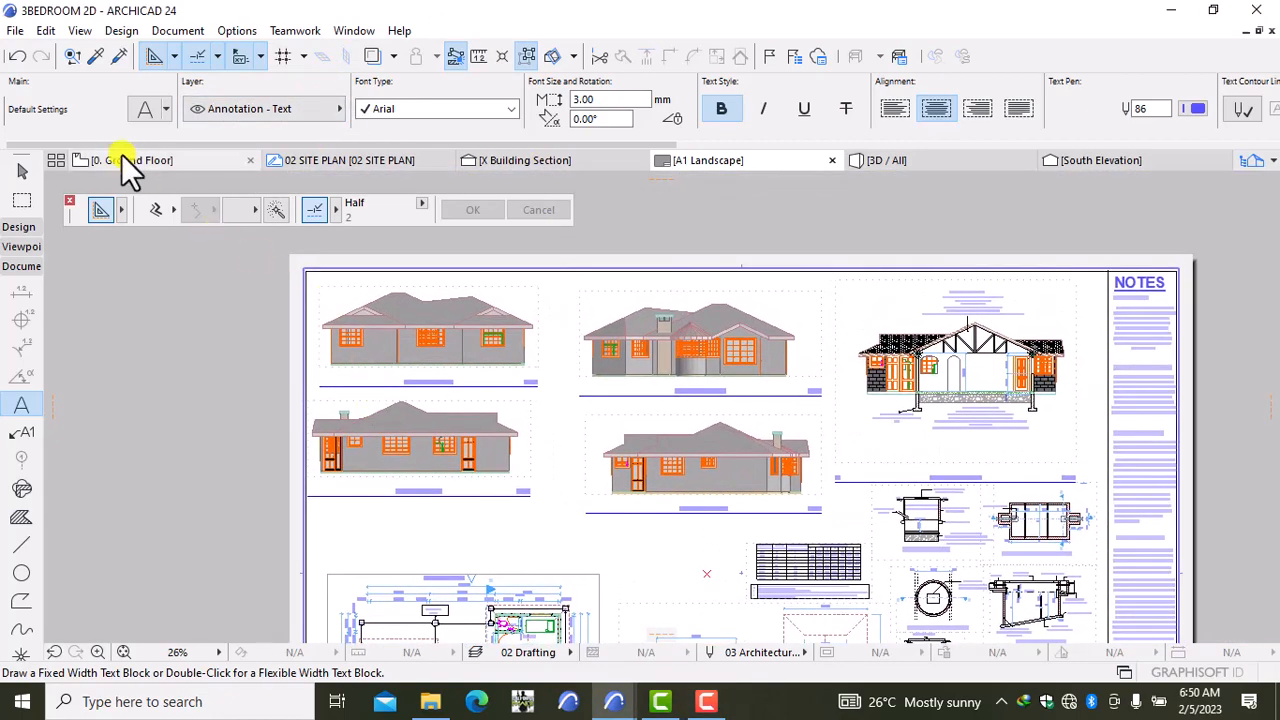
# Step: Open the East Elevation from its Ground Floor marker with current view settings and centre the house
pyautogui.click(121, 160)
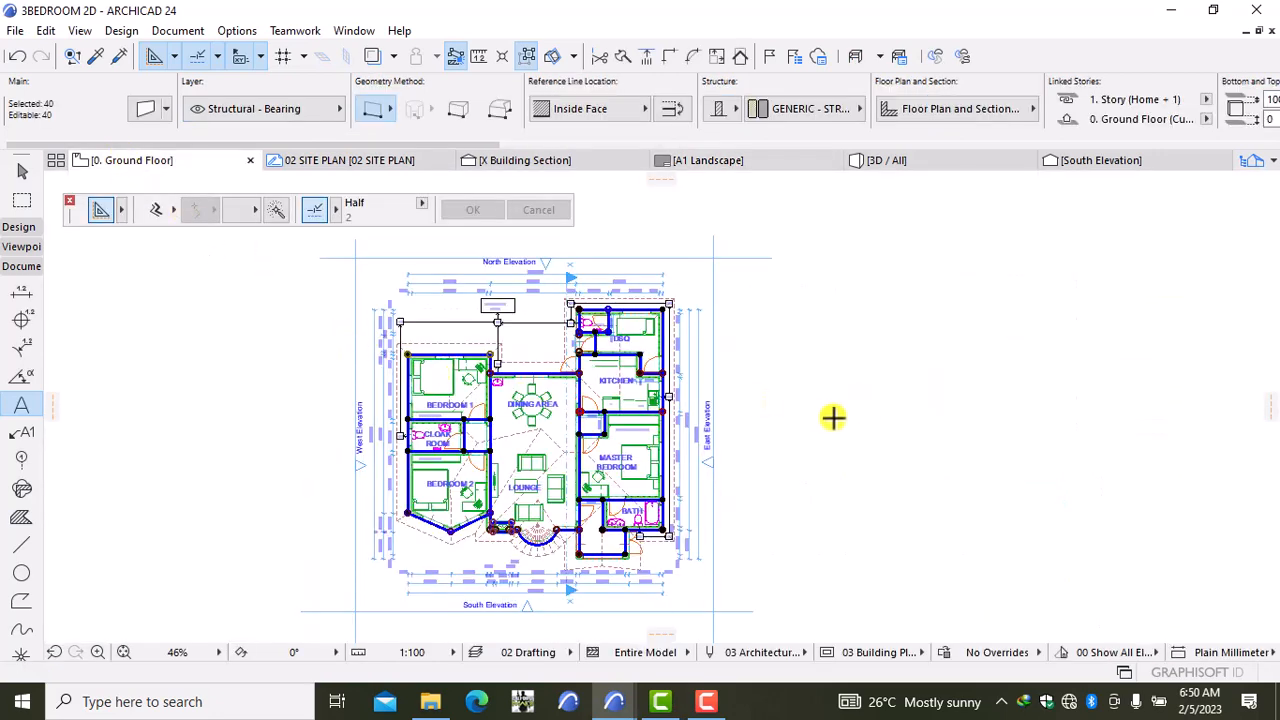
pyautogui.press('Escape')
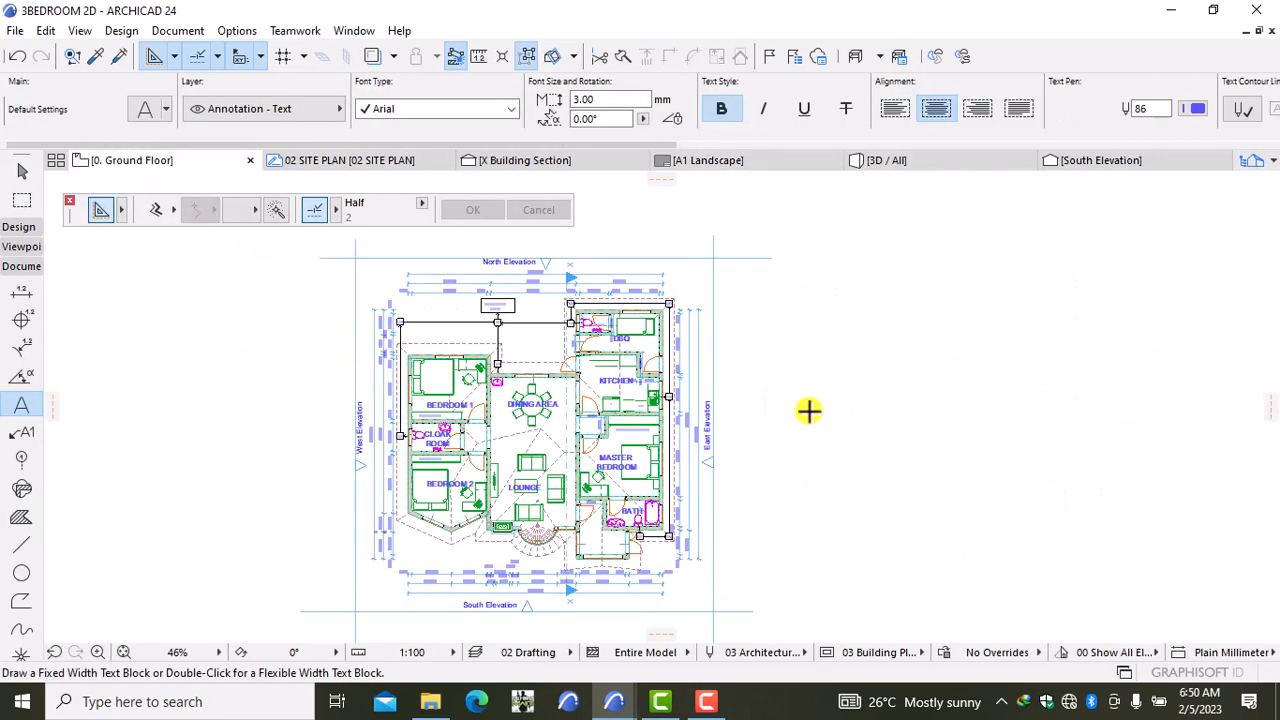
pyautogui.click(719, 474)
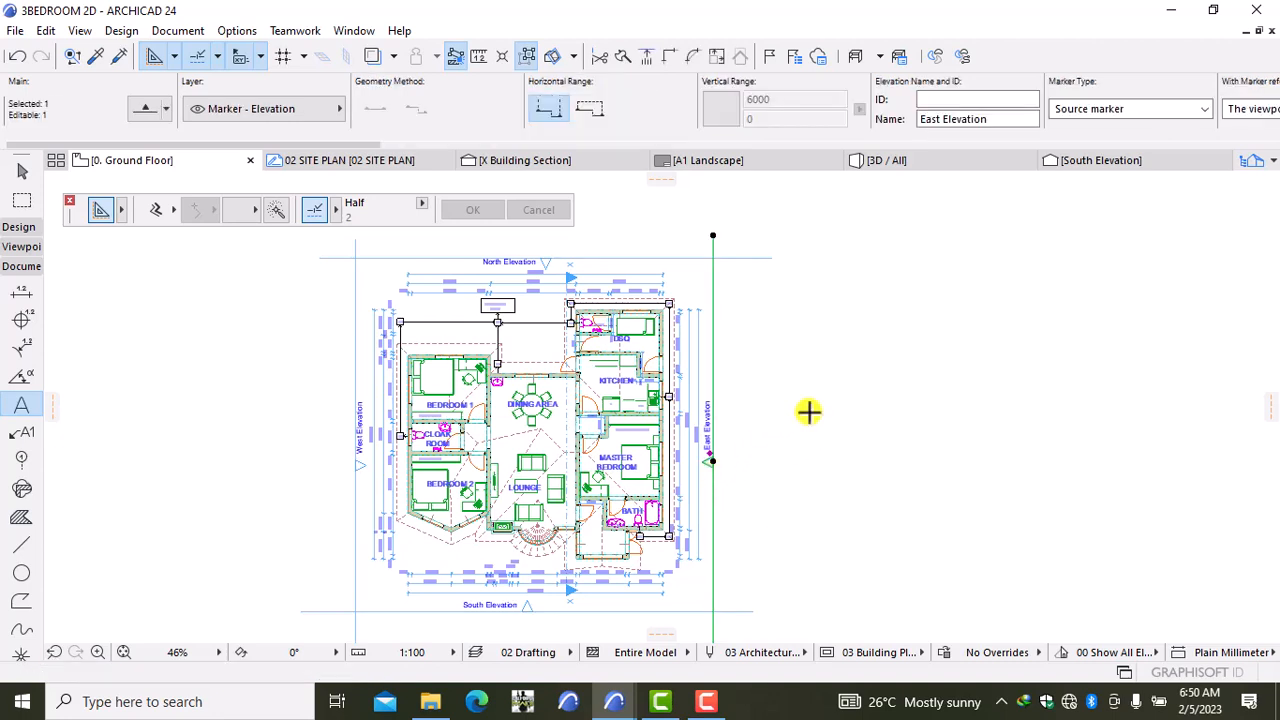
pyautogui.rightClick(808, 411)
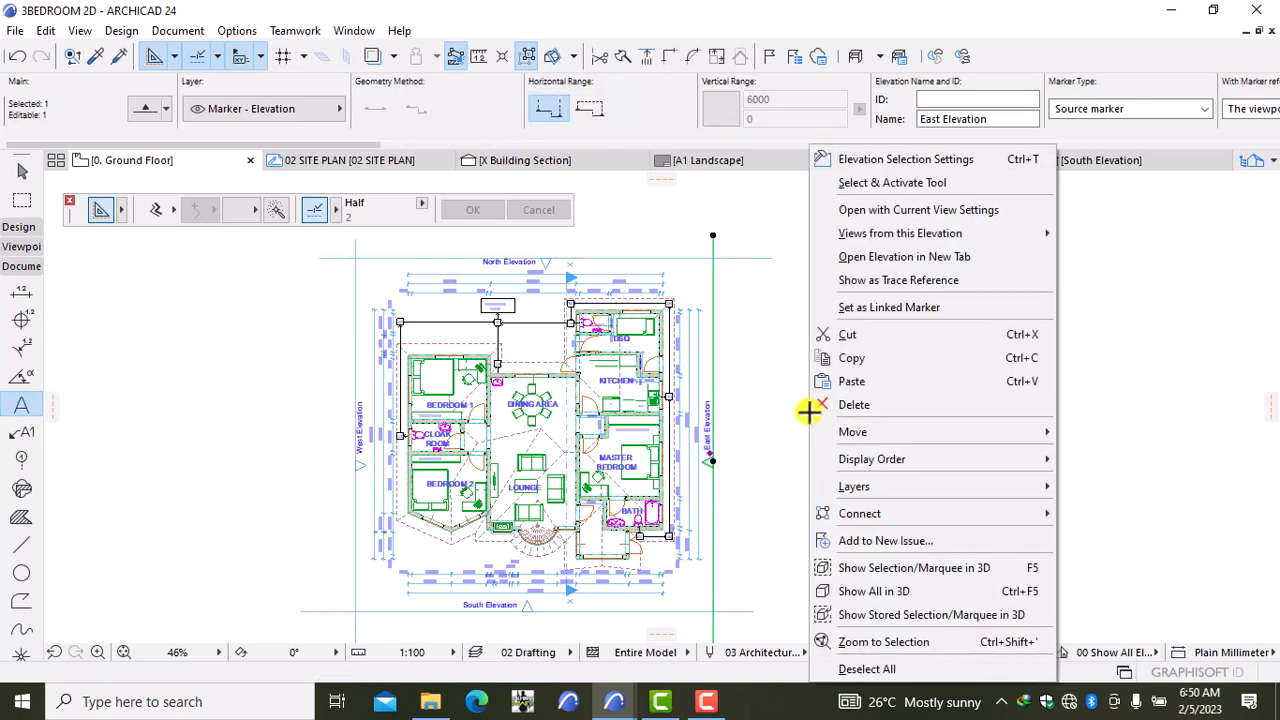
pyautogui.click(888, 210)
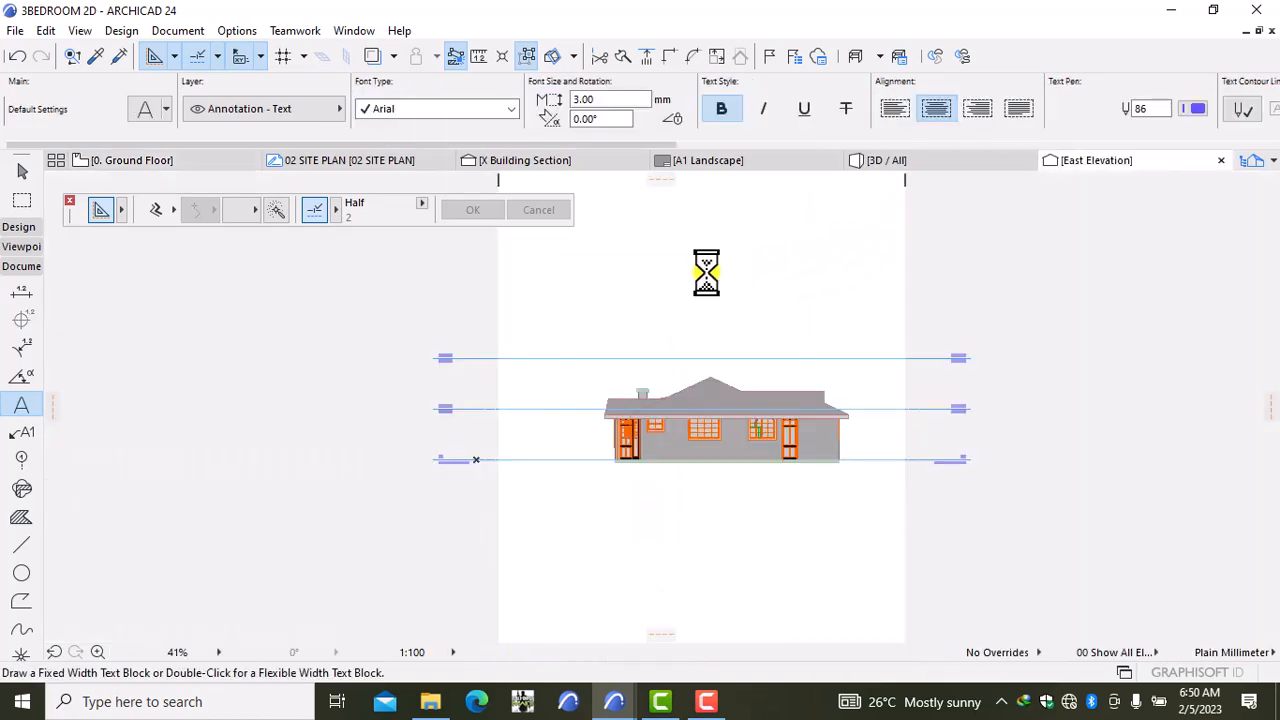
pyautogui.scroll(3, 691, 400)
pyautogui.moveTo(693, 428); pyautogui.dragTo(658, 308, button='middle')
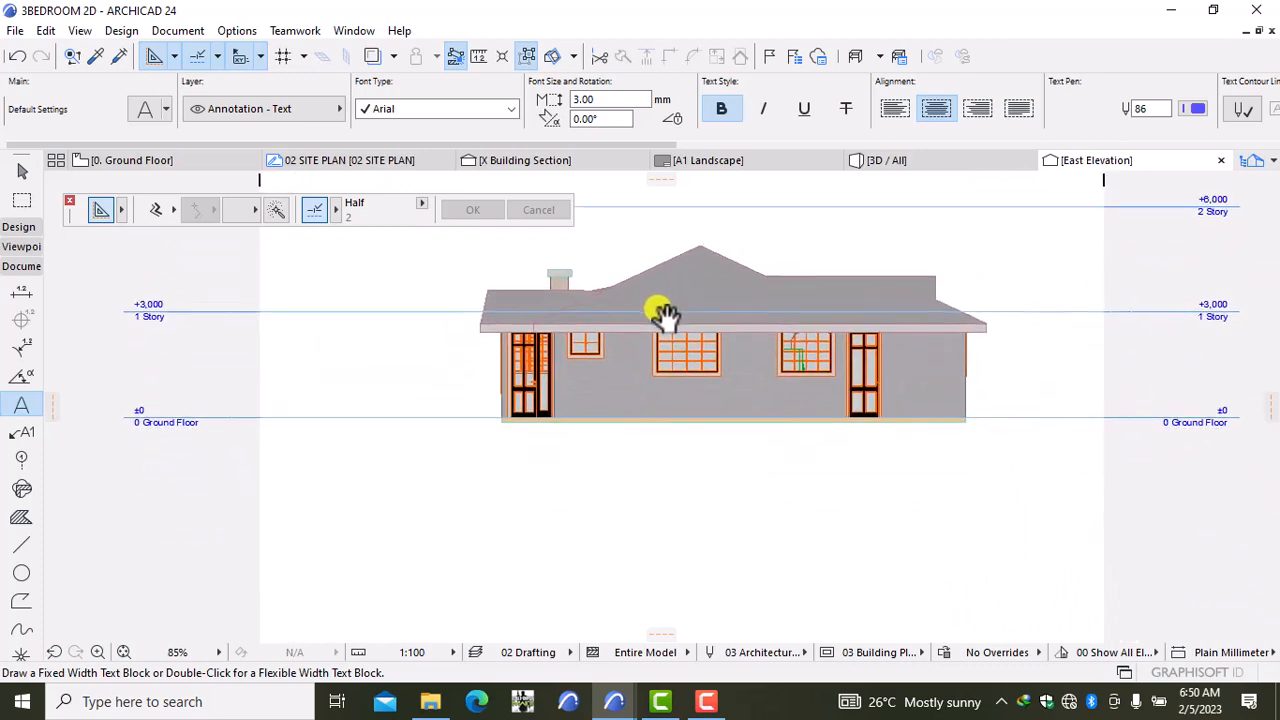
# Step: Set the East Elevation's status to Drawing instead of Auto-rebuild Model in its Selection Settings
pyautogui.rightClick(375, 432)
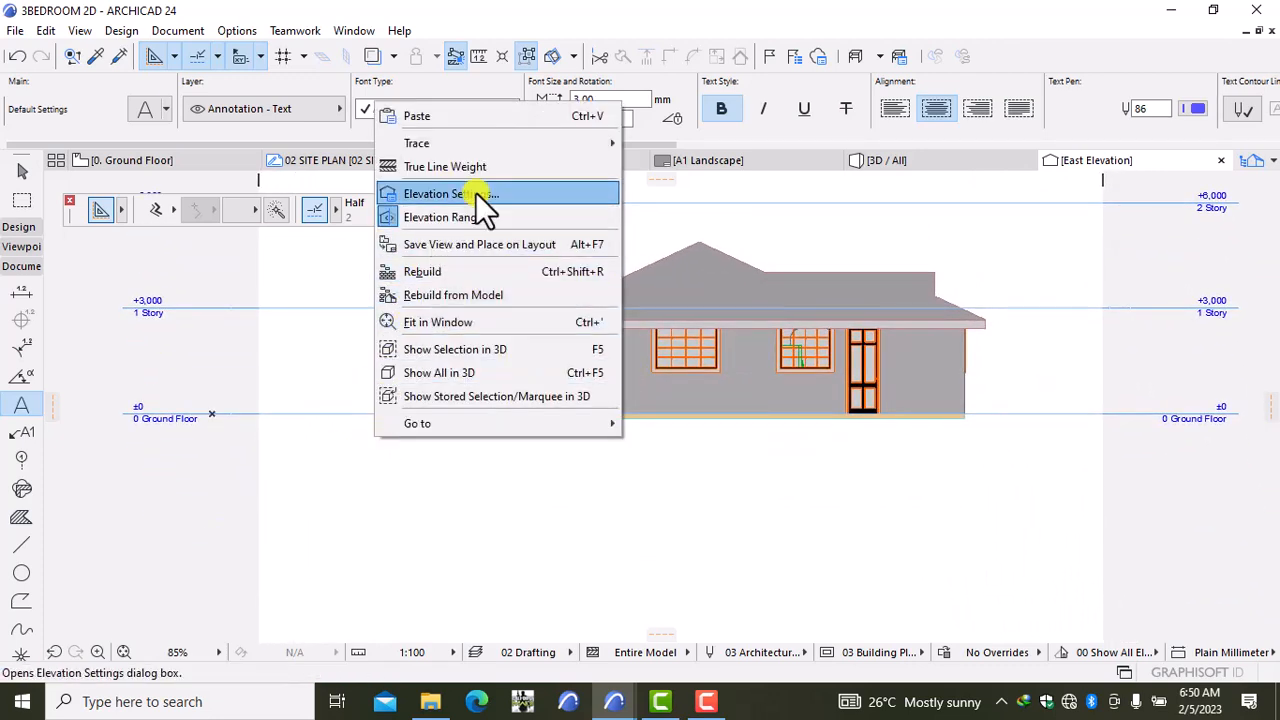
pyautogui.click(476, 195)
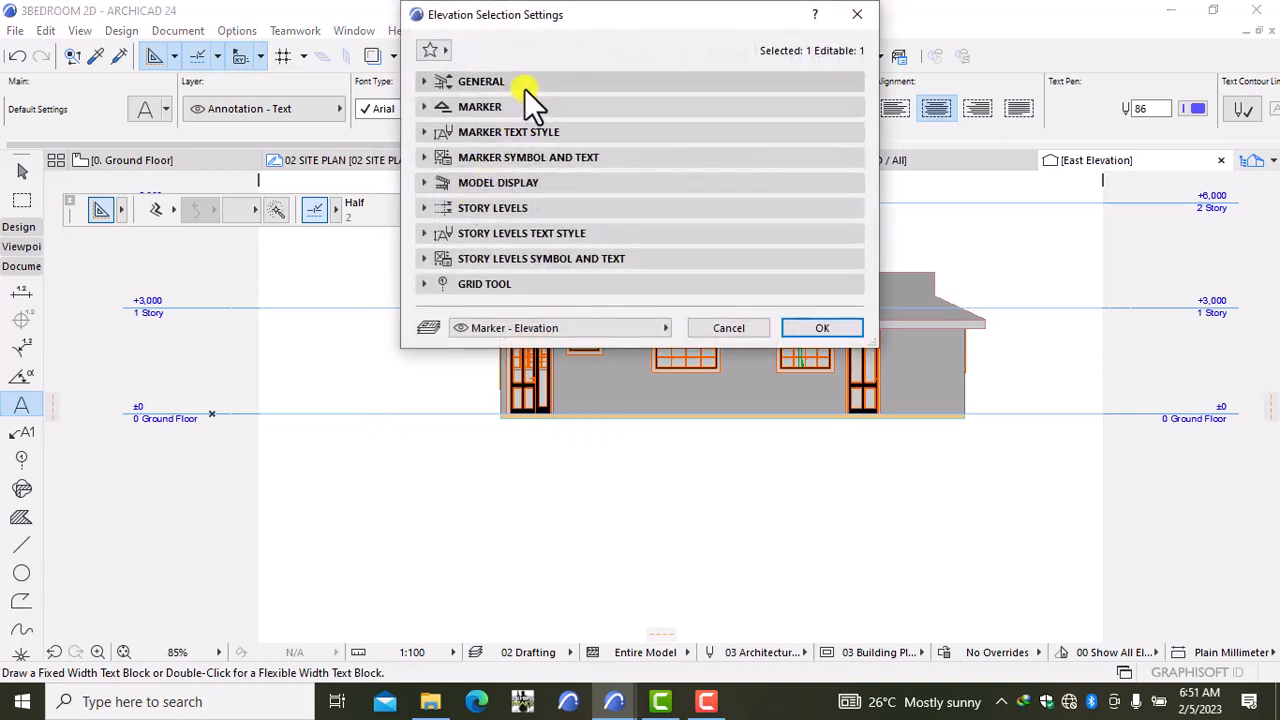
pyautogui.click(524, 88)
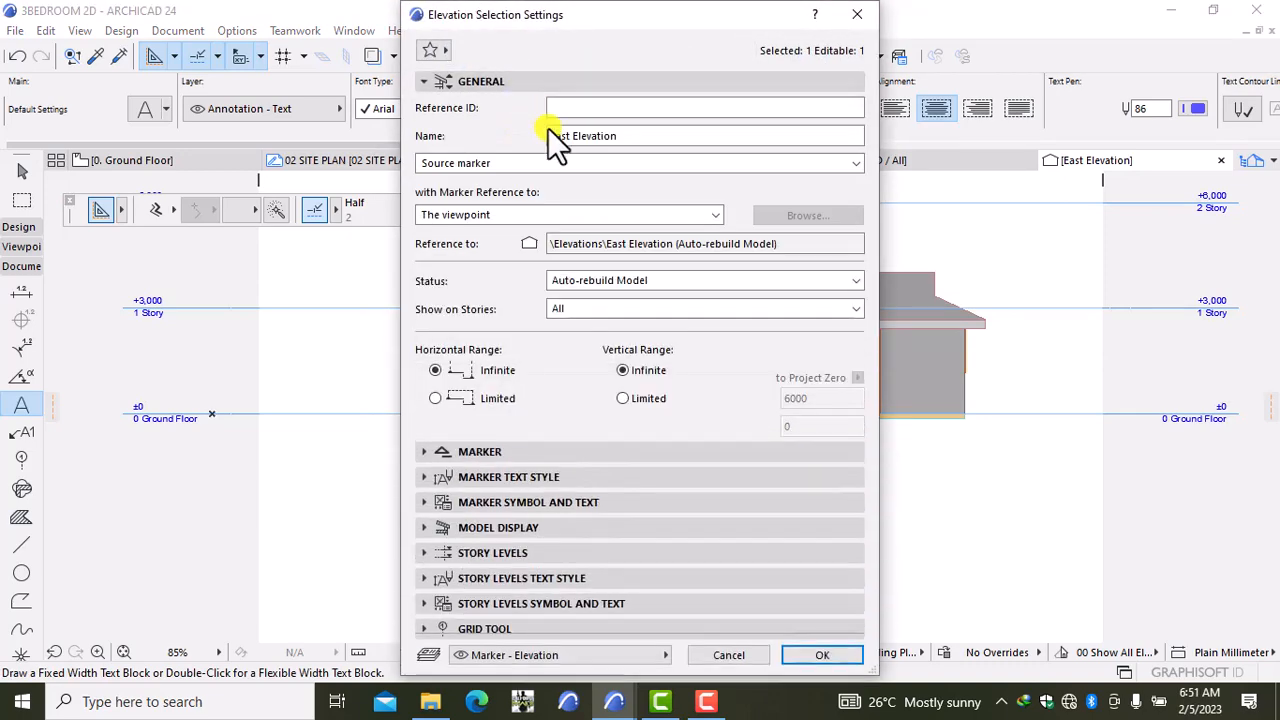
pyautogui.click(614, 284)
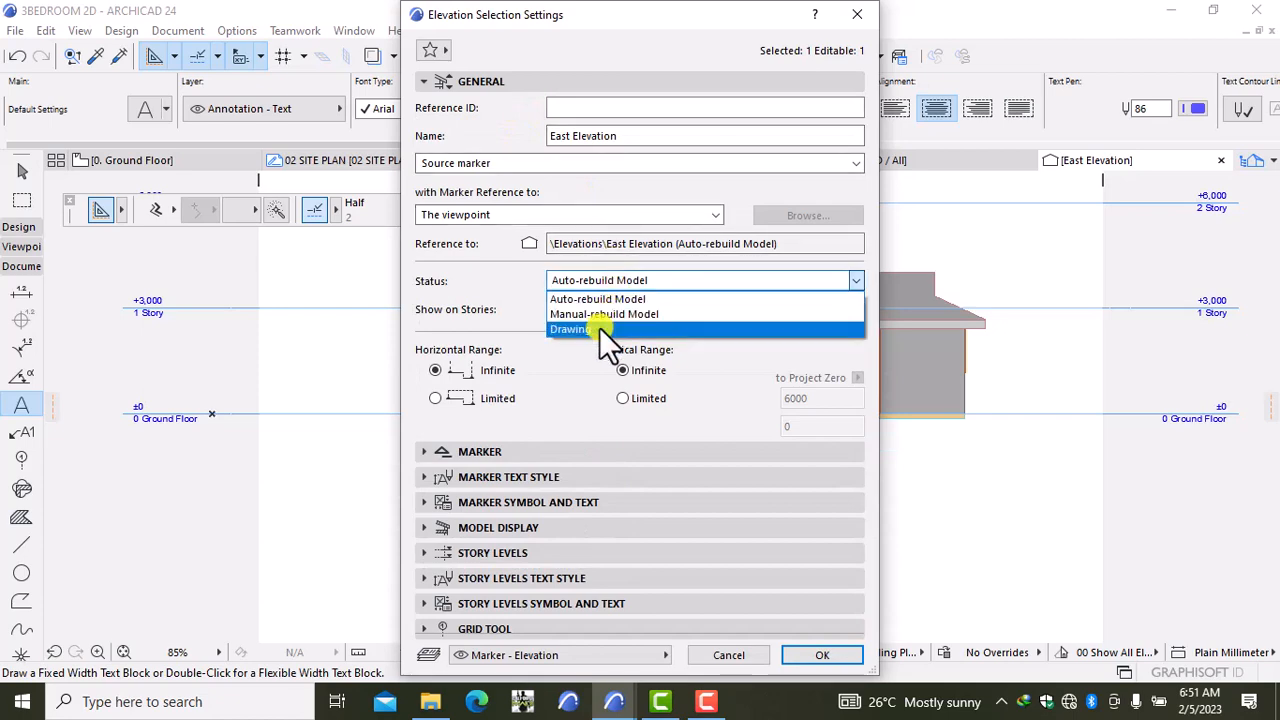
pyautogui.click(599, 327)
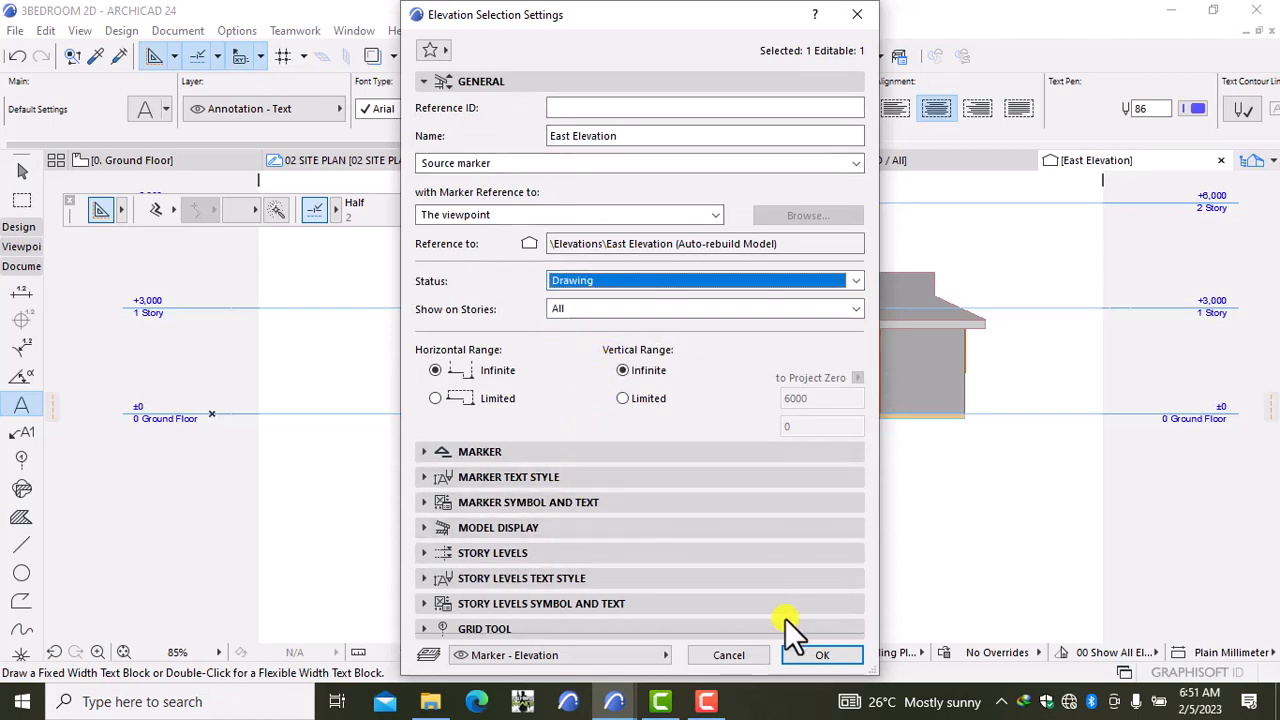
pyautogui.click(814, 652)
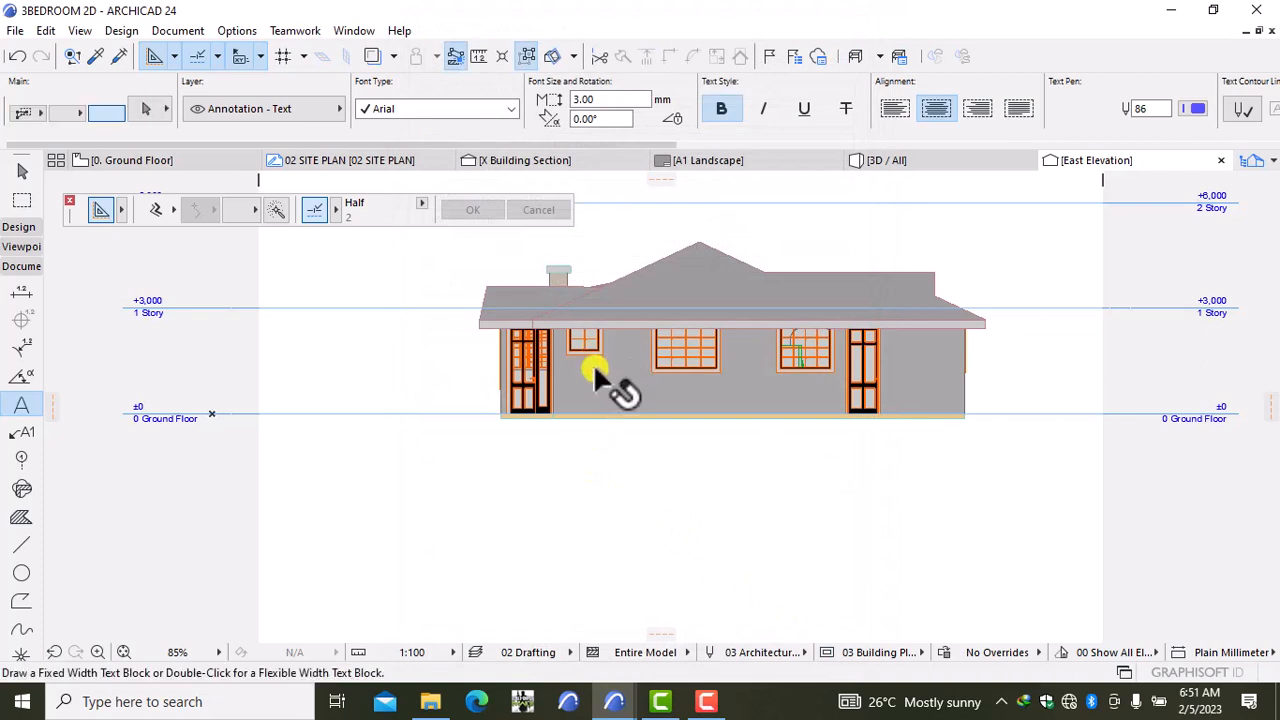
# Step: Select the four East Elevation wall fill areas
pyautogui.keyDown('shift'); pyautogui.click(636, 394); pyautogui.keyUp('shift')
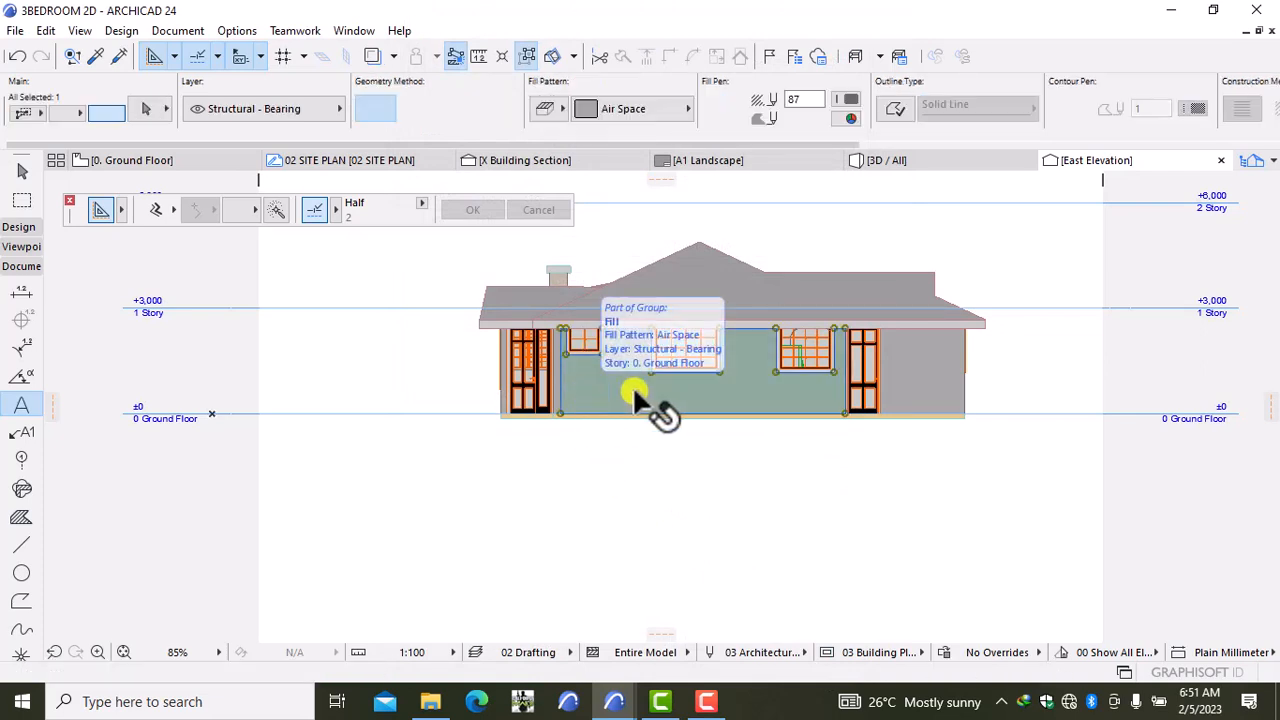
pyautogui.keyDown('shift'); pyautogui.click(928, 392); pyautogui.keyUp('shift')
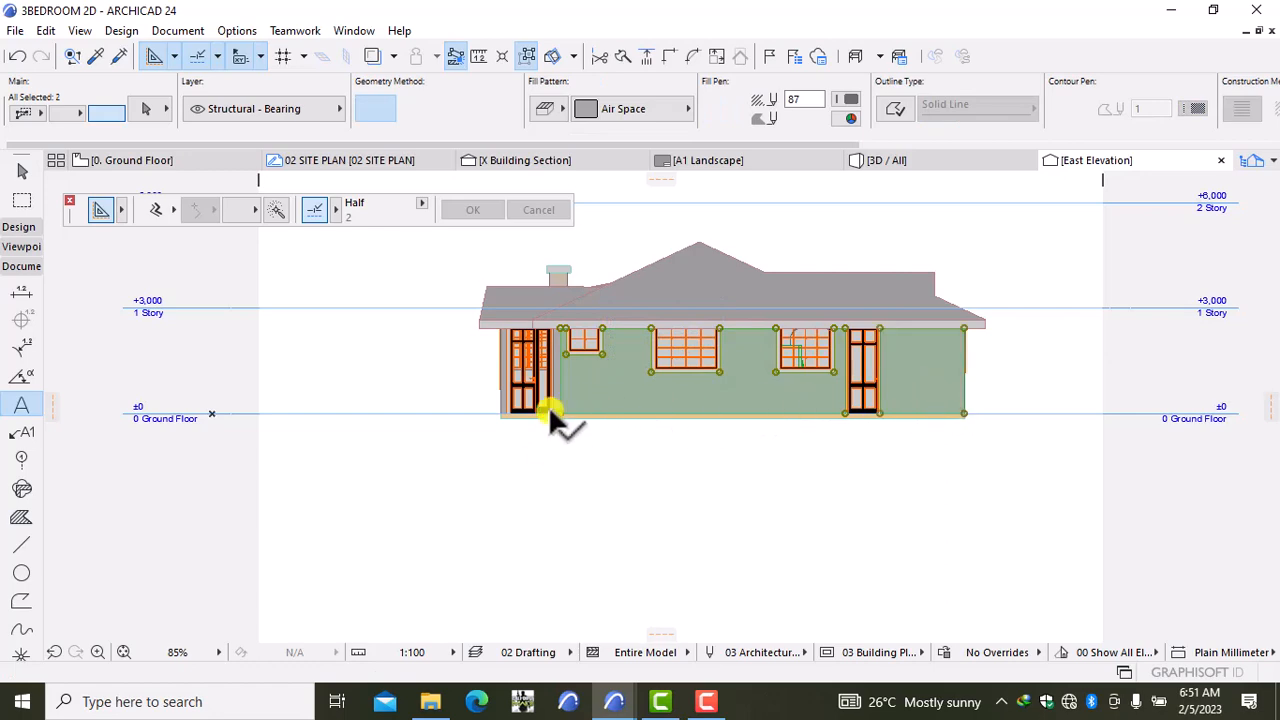
pyautogui.scroll(5, 548, 405)
pyautogui.keyDown('shift'); pyautogui.click(571, 406); pyautogui.keyUp('shift')
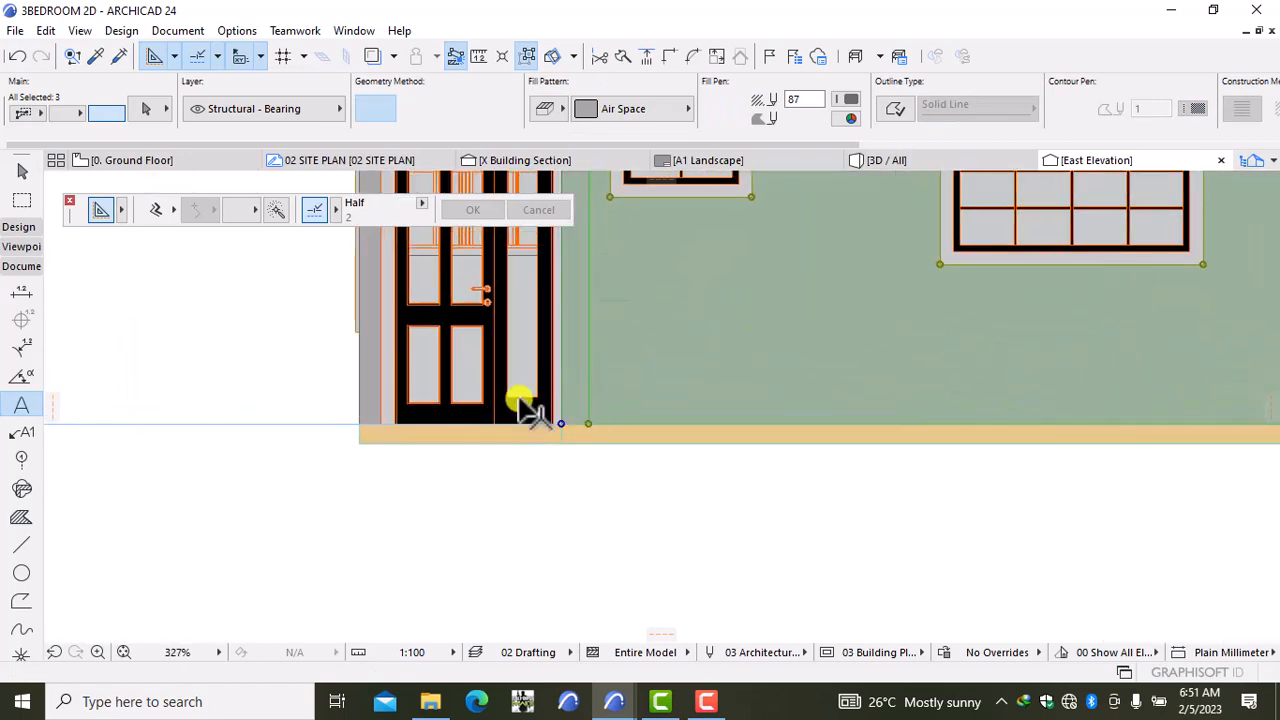
pyautogui.keyDown('shift'); pyautogui.click(371, 400); pyautogui.keyUp('shift')
pyautogui.scroll(-3, 505, 430)
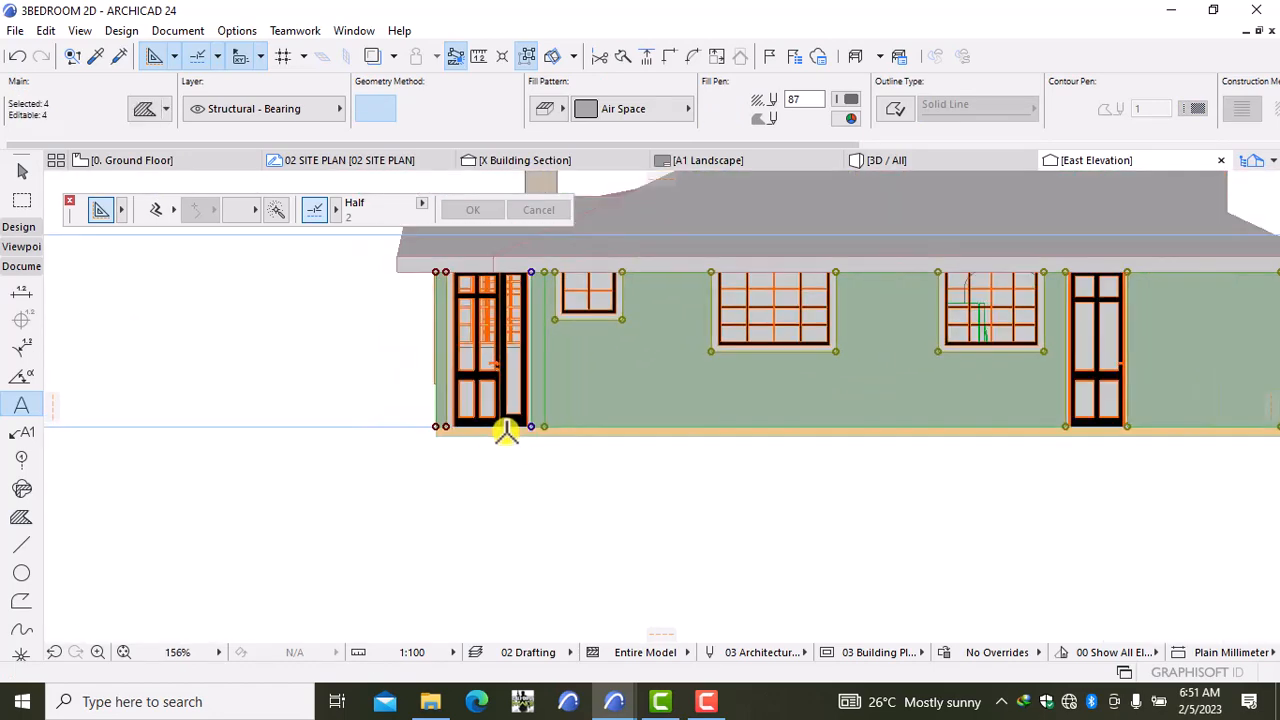
pyautogui.scroll(-1, 505, 430)
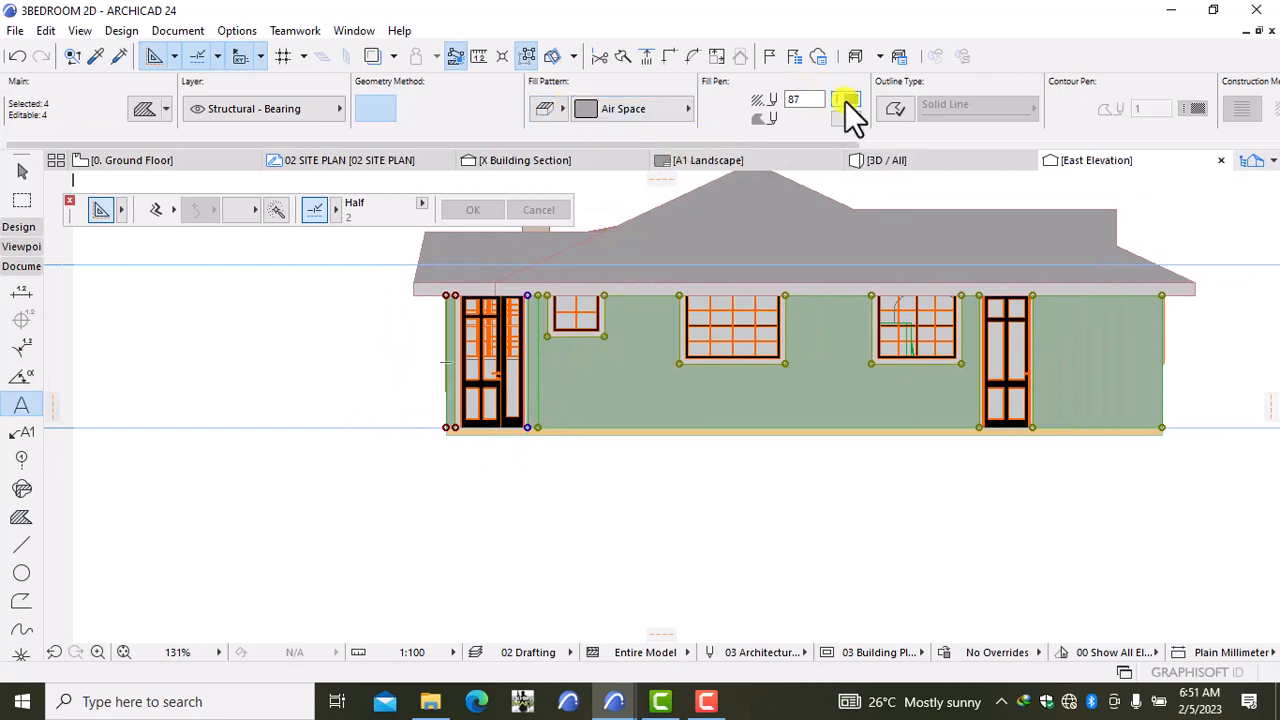
# Step: Give the wall fills pen 1, background pen 61 and the Block - Running Bond pattern
pyautogui.click(850, 96)
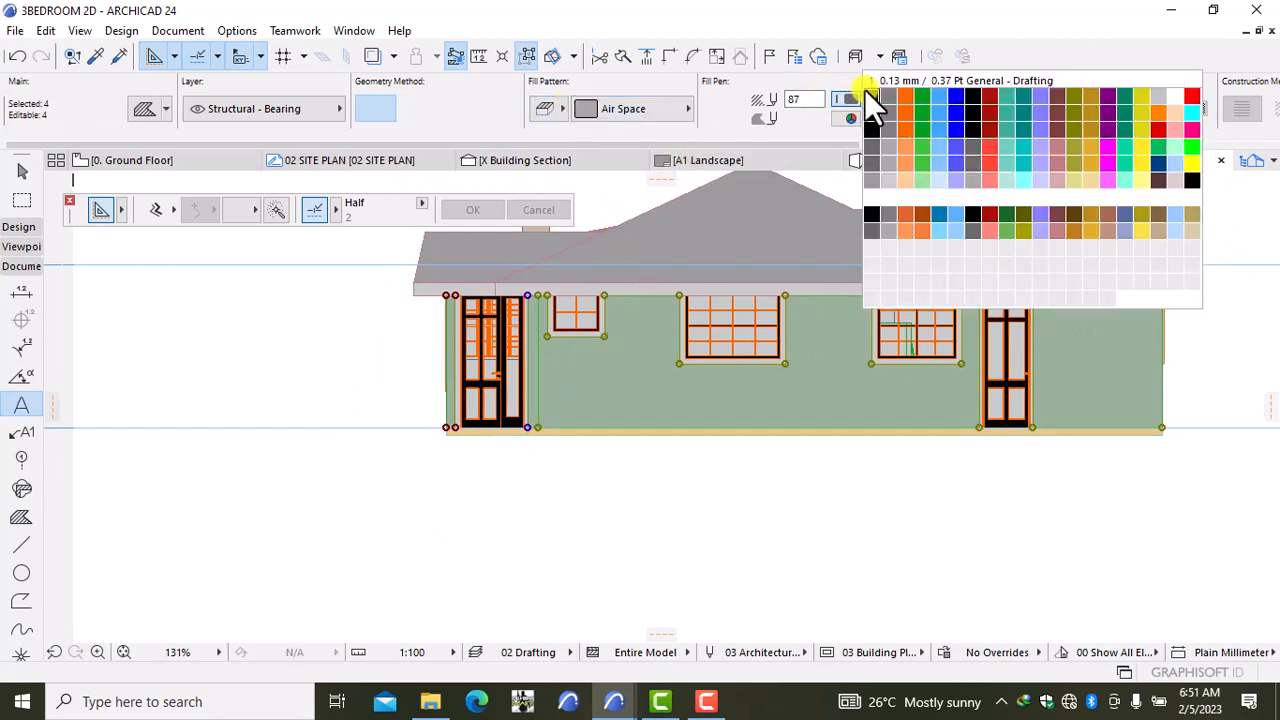
pyautogui.click(868, 94)
pyautogui.click(850, 116)
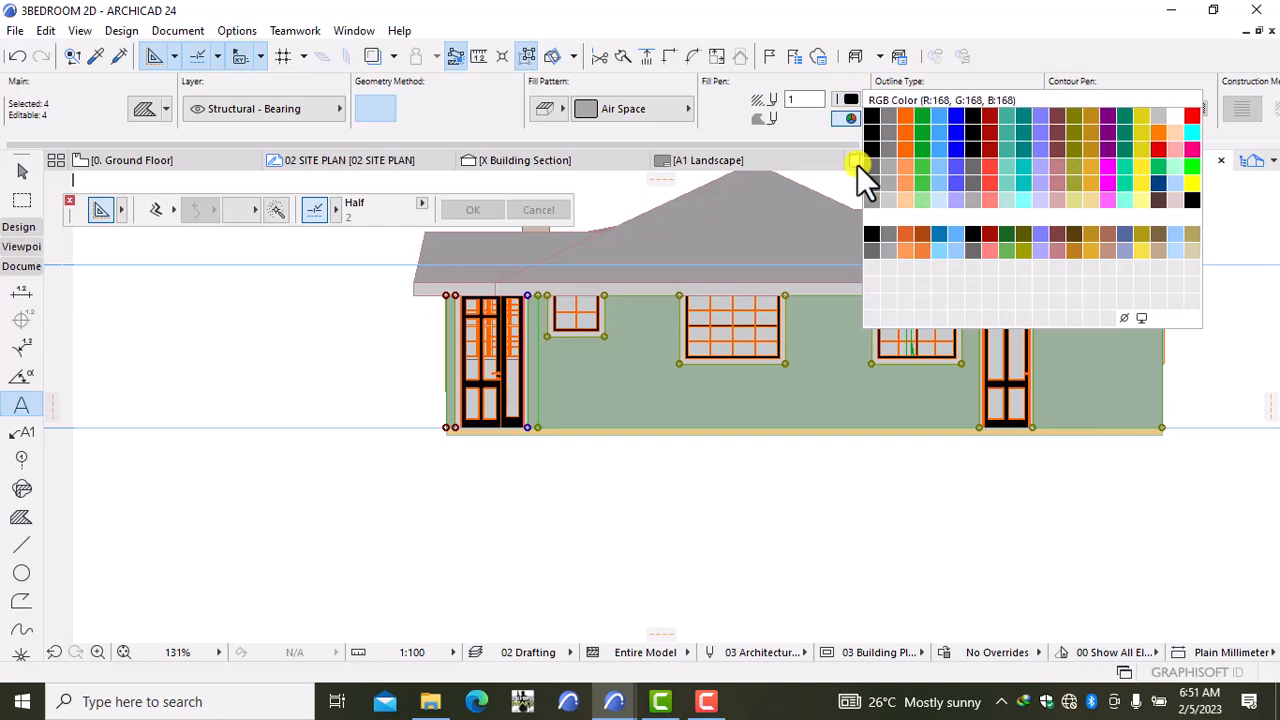
pyautogui.click(864, 167)
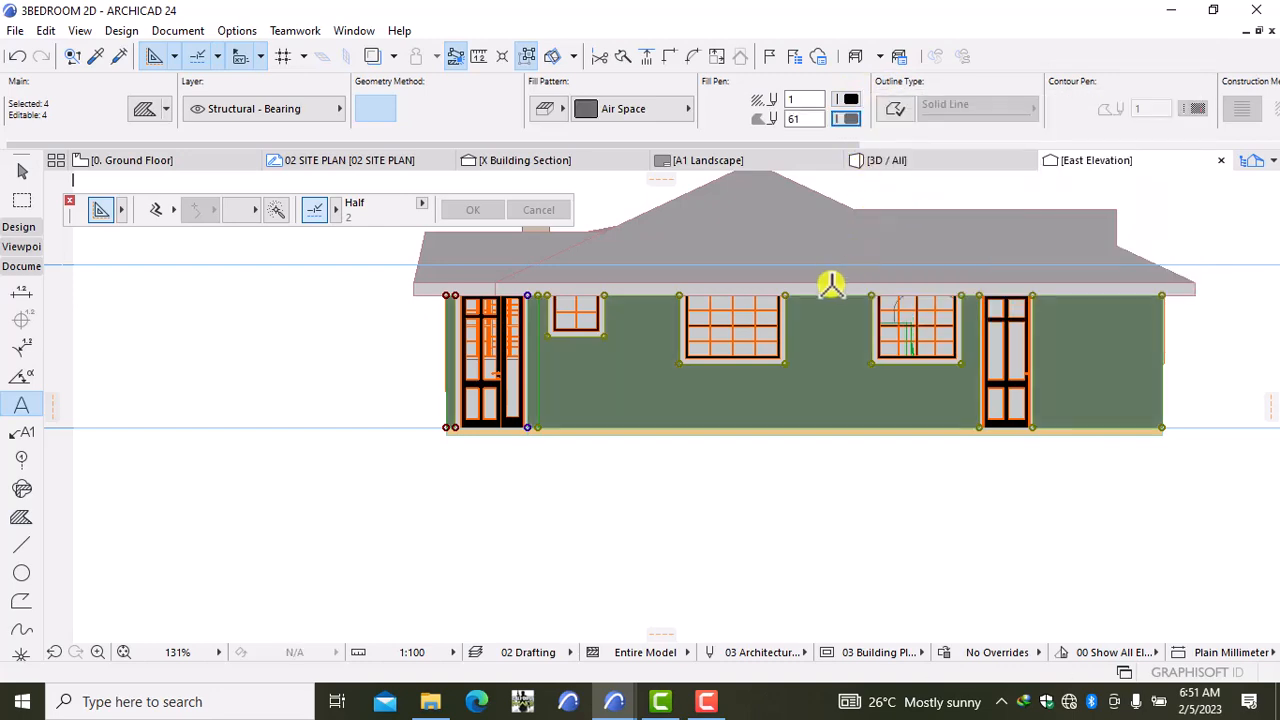
pyautogui.click(619, 100)
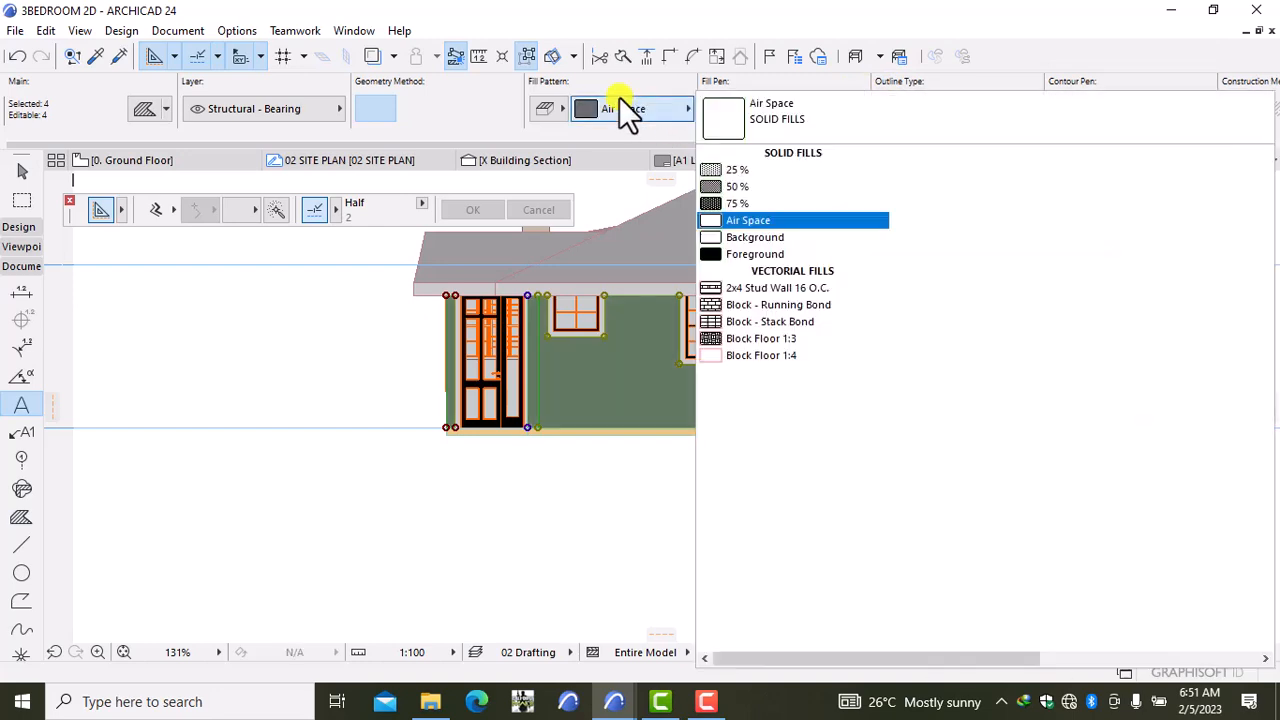
pyautogui.click(833, 304)
pyautogui.press('Escape')
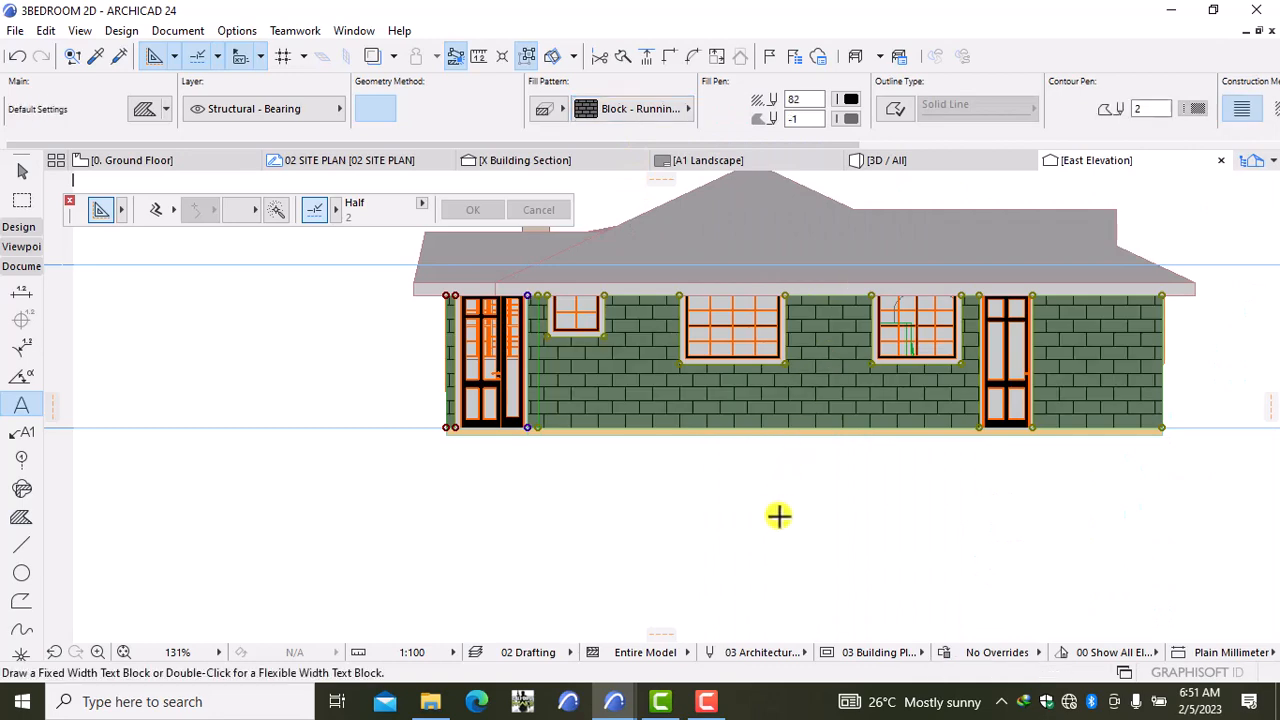
pyautogui.scroll(-2, 767, 497)
pyautogui.press('shift')
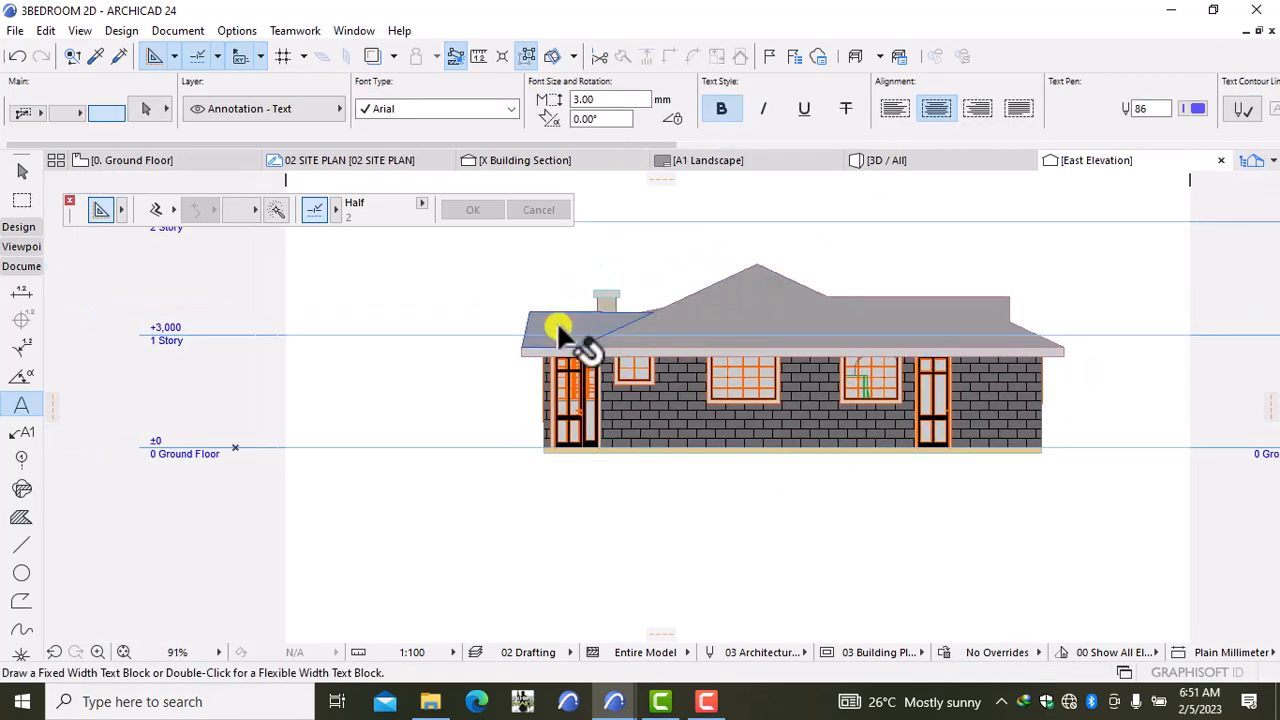
# Step: Select all the East Elevation roof pieces, including the thin roof edge band
pyautogui.keyDown('shift'); pyautogui.click(616, 315); pyautogui.keyUp('shift')
pyautogui.keyDown('shift'); pyautogui.click(805, 310); pyautogui.keyUp('shift')
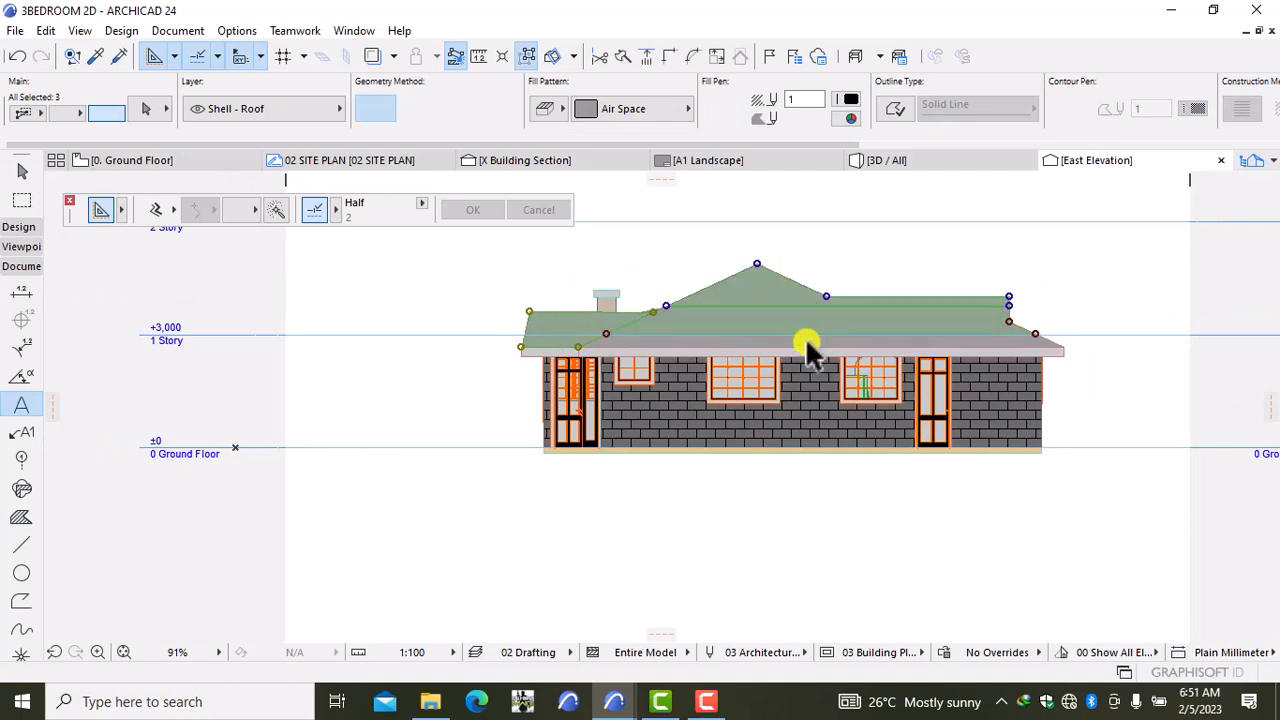
pyautogui.keyDown('shift'); pyautogui.click(805, 337); pyautogui.keyUp('shift')
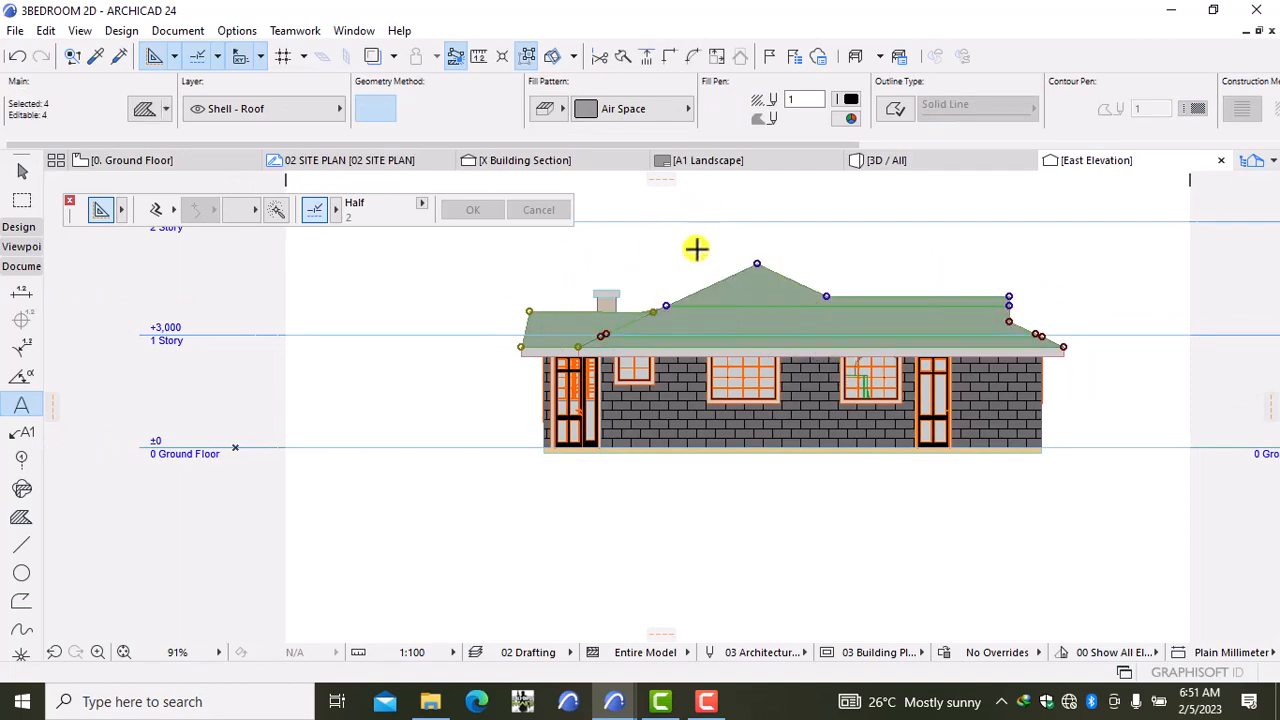
pyautogui.scroll(5, 696, 248)
pyautogui.scroll(4, 686, 280)
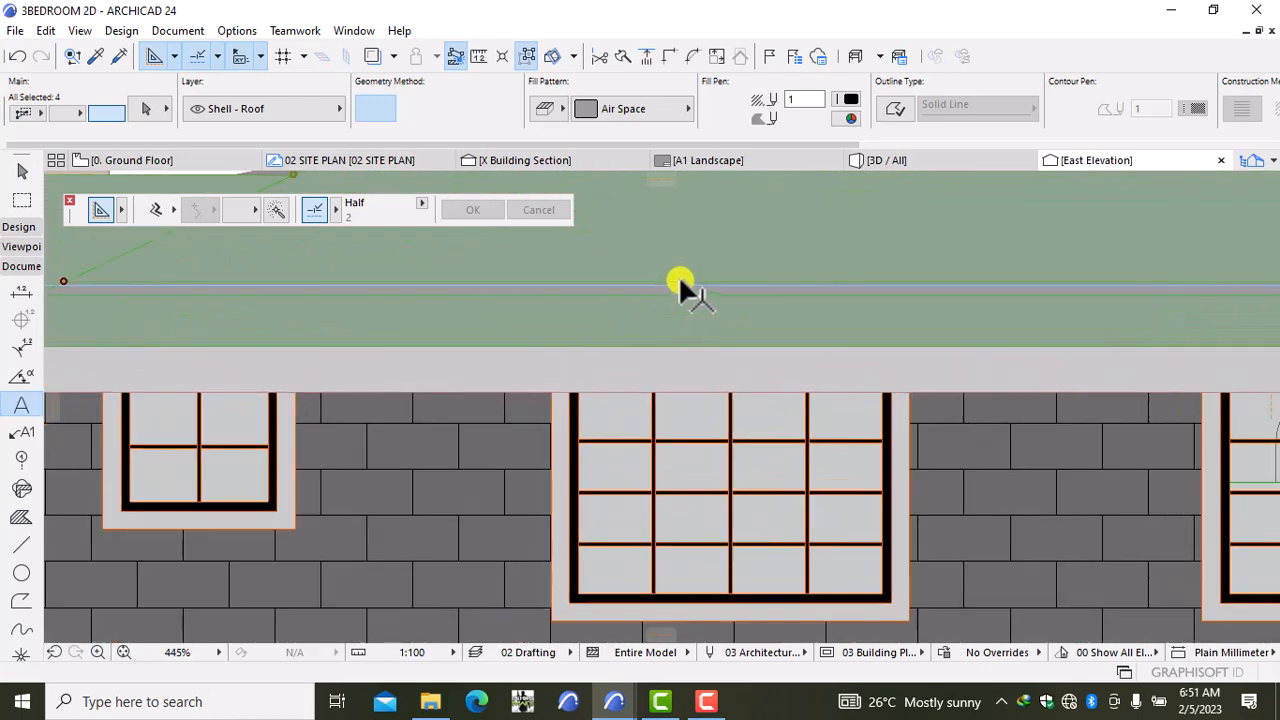
pyautogui.scroll(10, 678, 290)
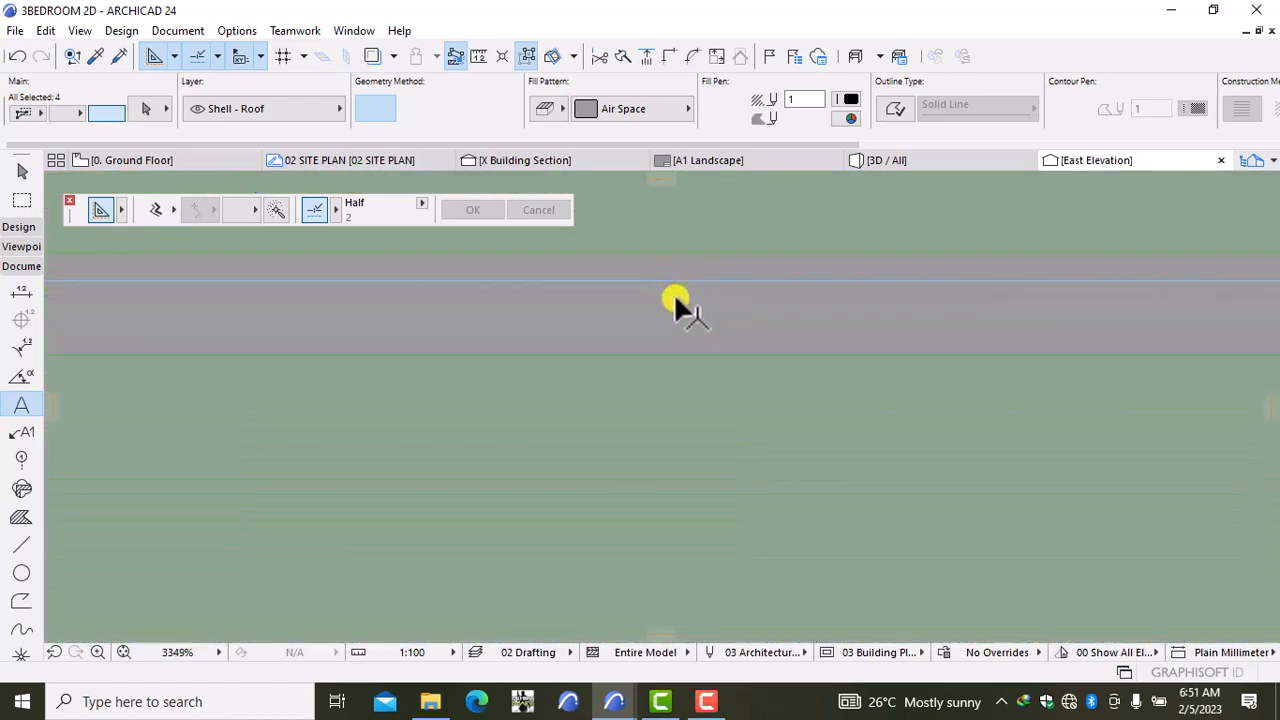
pyautogui.keyDown('shift'); pyautogui.click(678, 296); pyautogui.keyUp('shift')
pyautogui.scroll(-9, 665, 305)
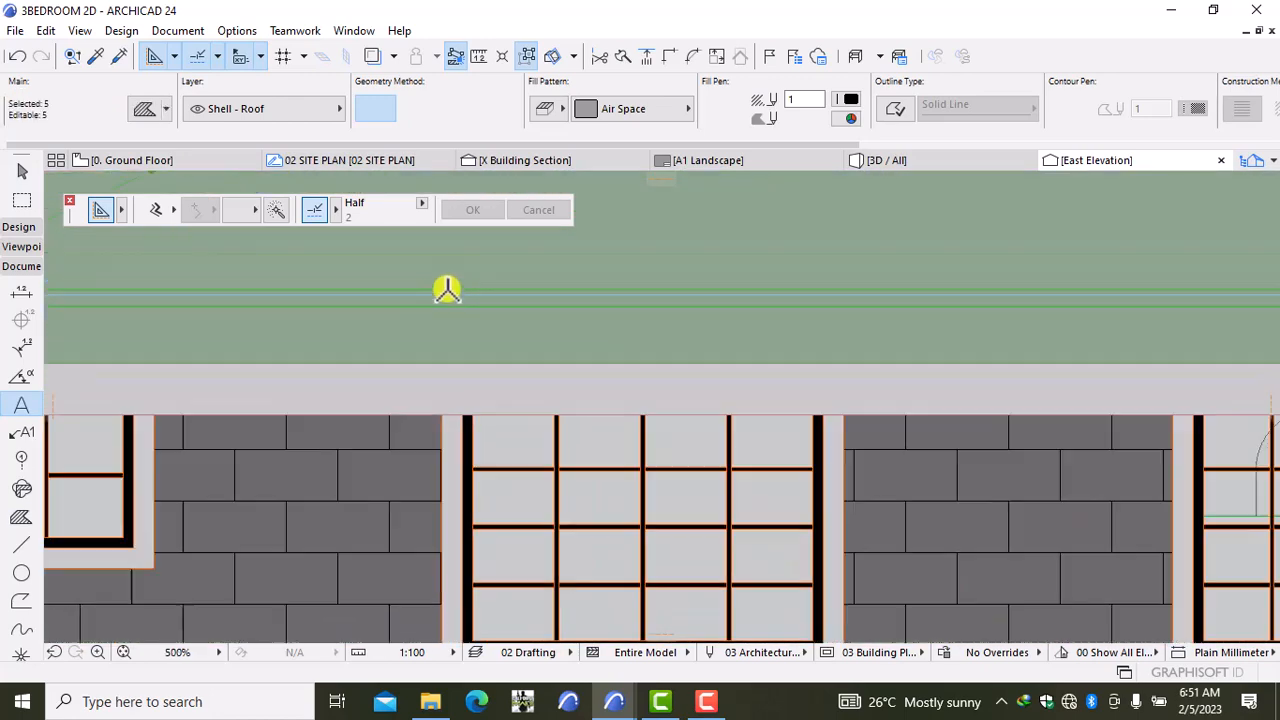
pyautogui.scroll(-5, 447, 290)
pyautogui.scroll(-2, 434, 291)
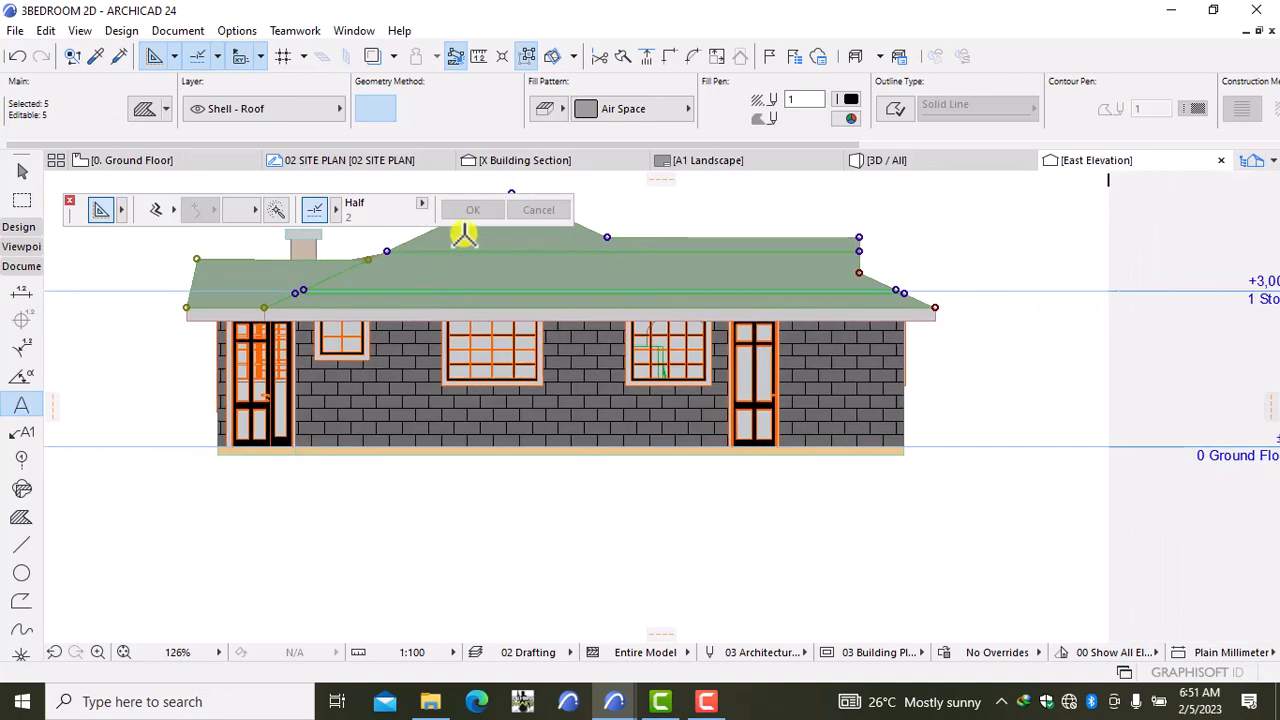
# Step: Apply the Roof Tile 01 fill pattern to the roof with pen 19
pyautogui.click(636, 110)
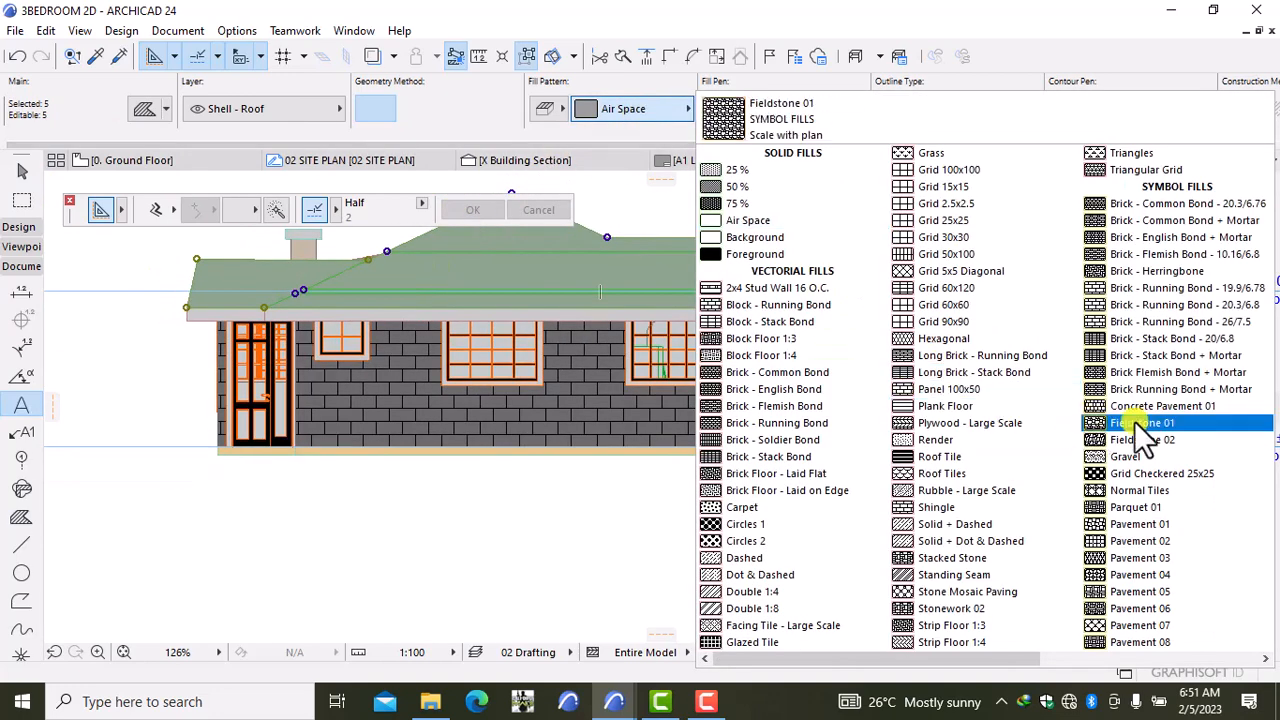
pyautogui.click(1060, 657)
pyautogui.click(937, 377)
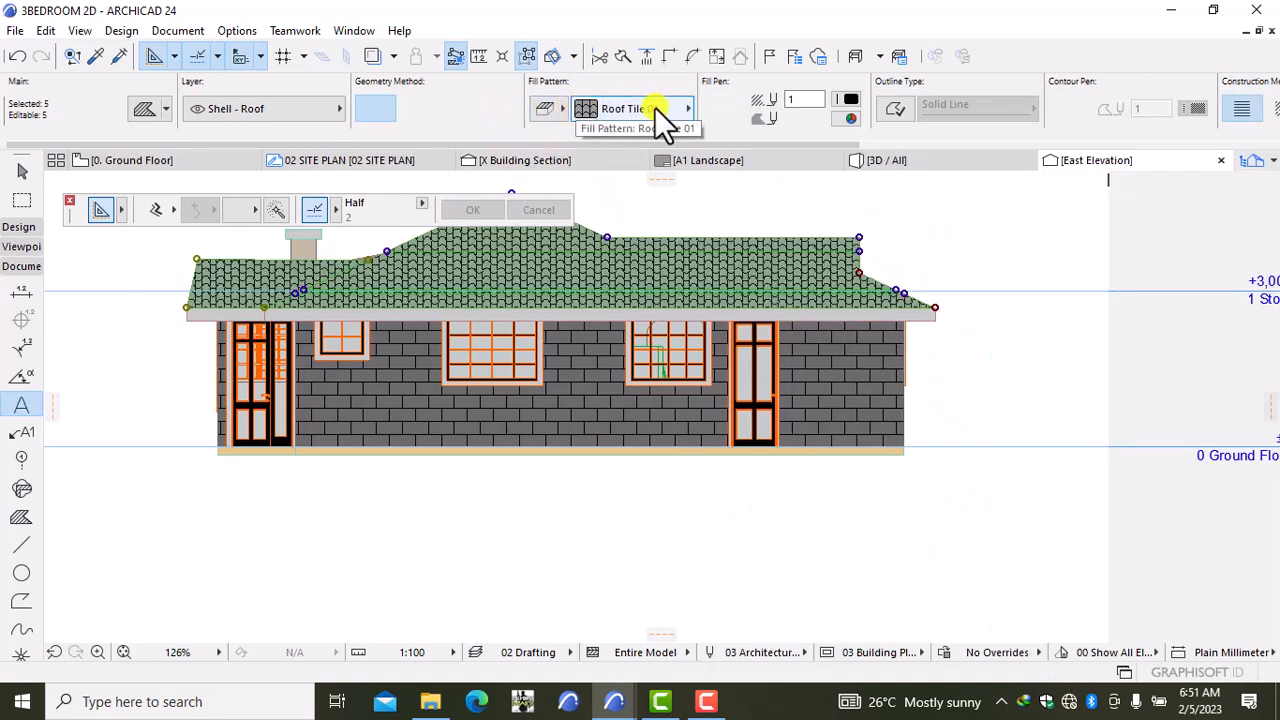
pyautogui.click(846, 100)
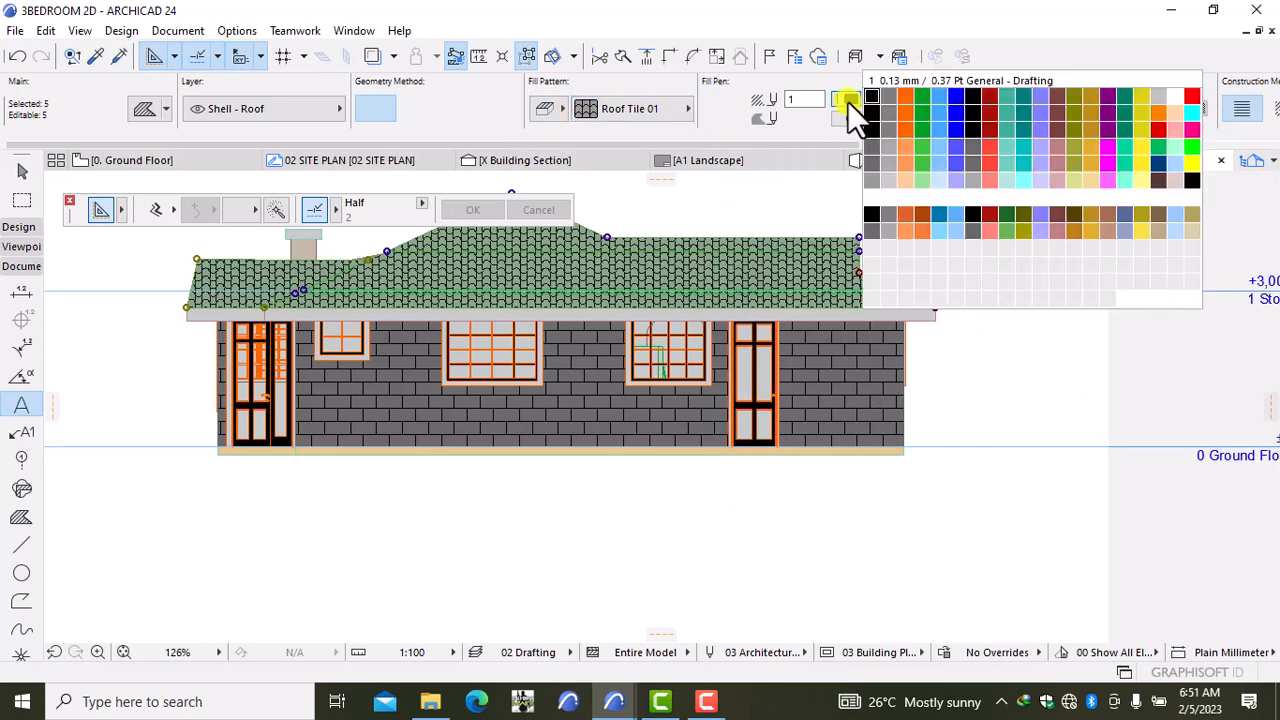
pyautogui.click(1171, 100)
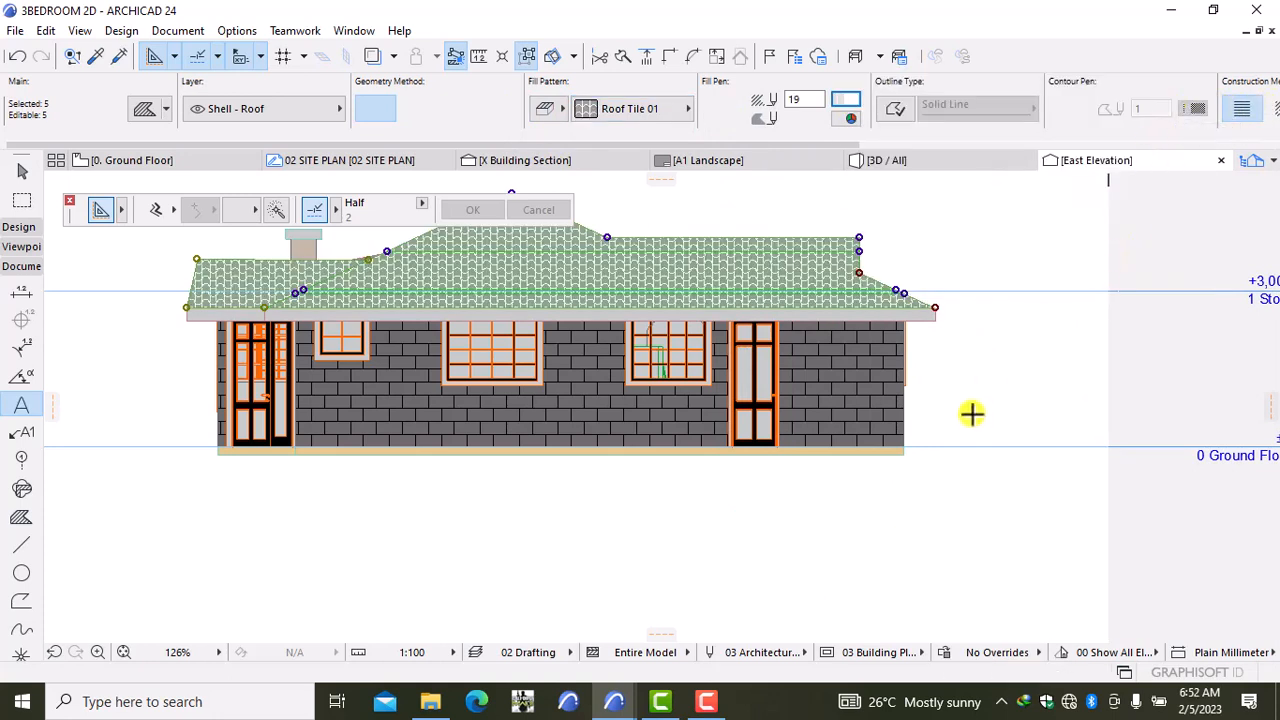
pyautogui.press('Escape')
pyautogui.scroll(-2, 972, 400)
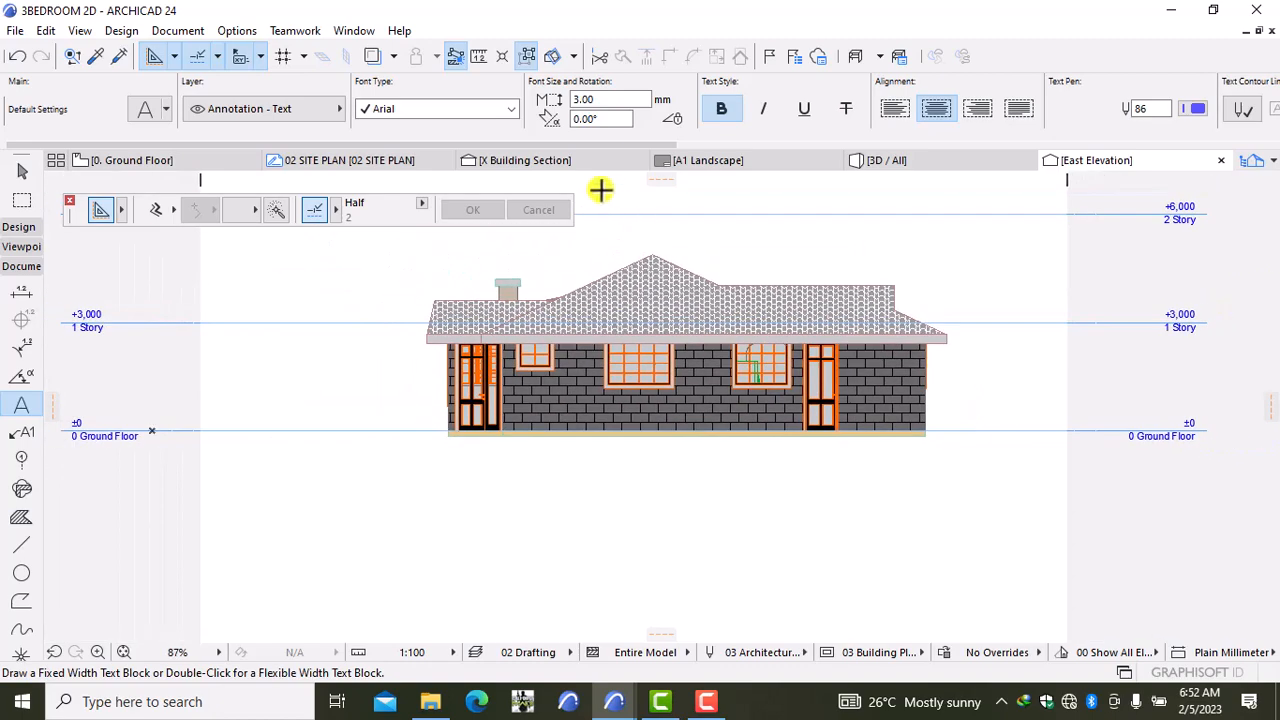
# Step: Select the East Elevation's four roof shells and set their Roof Tile 01 fill pen to 41
pyautogui.scroll(4, 612, 307)
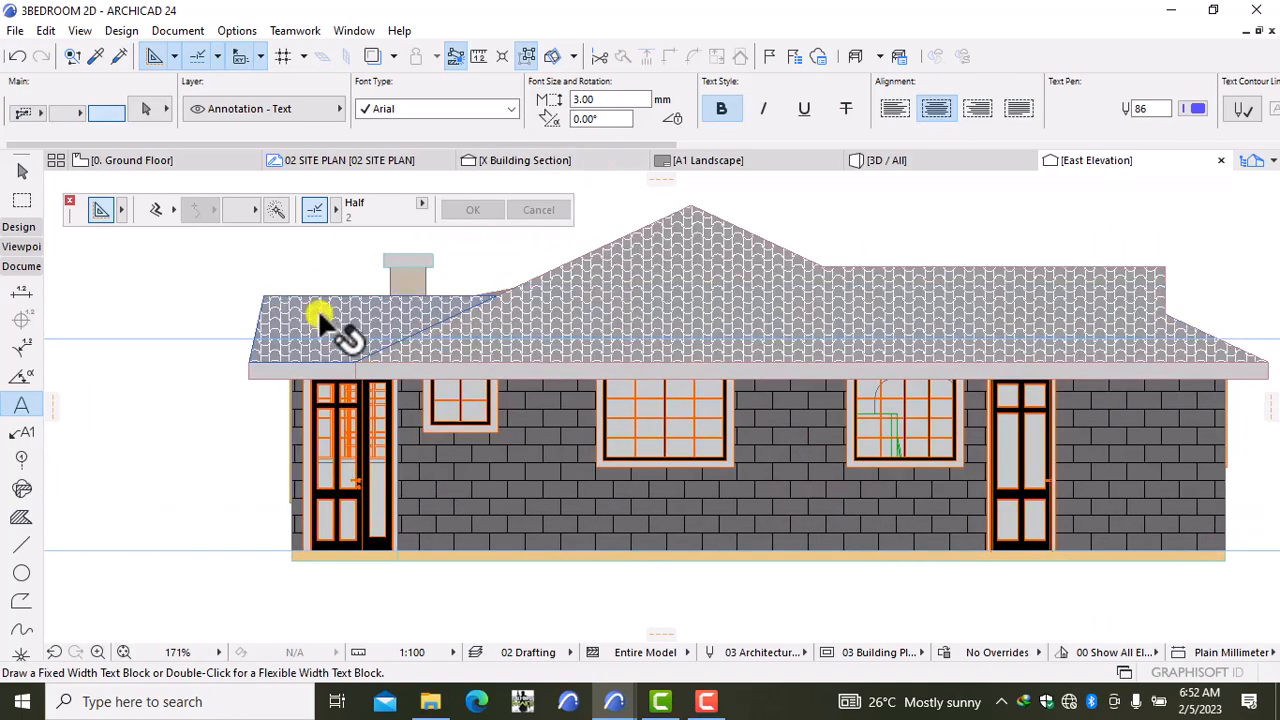
pyautogui.keyDown('shift'); pyautogui.click(318, 308); pyautogui.keyUp('shift')
pyautogui.keyDown('shift'); pyautogui.click(678, 252); pyautogui.keyUp('shift')
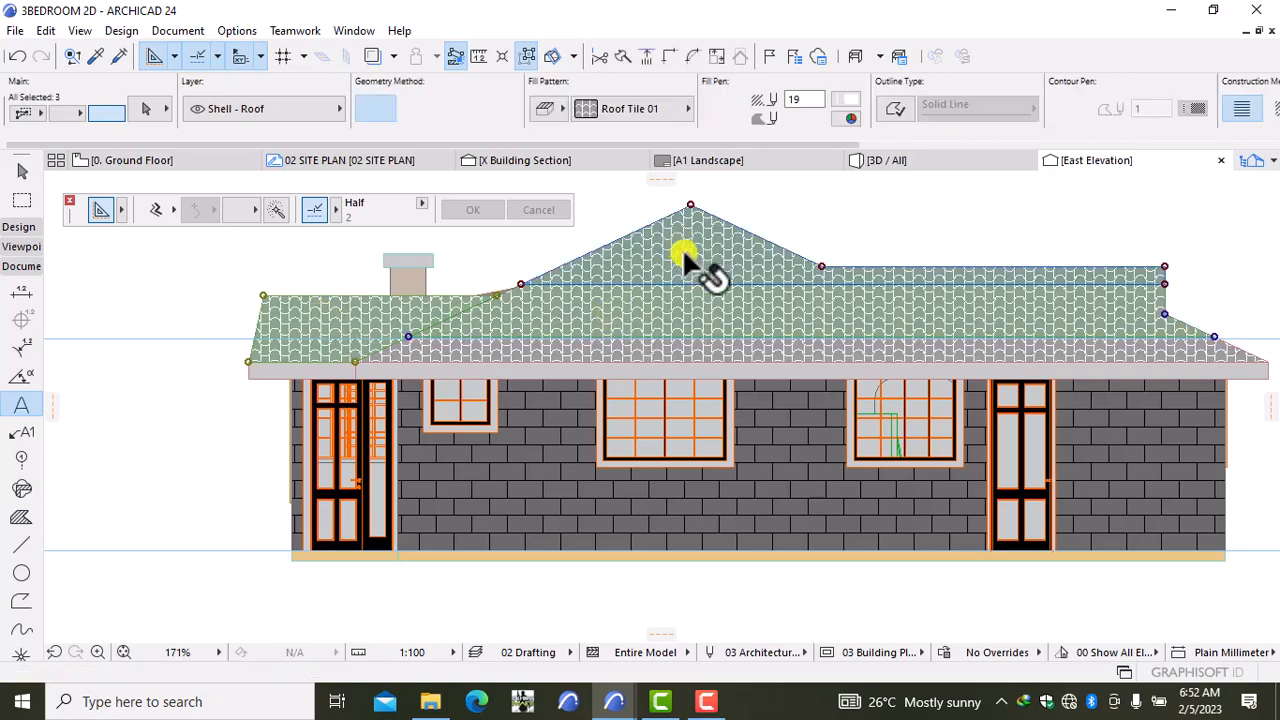
pyautogui.keyDown('shift'); pyautogui.click(718, 352); pyautogui.keyUp('shift')
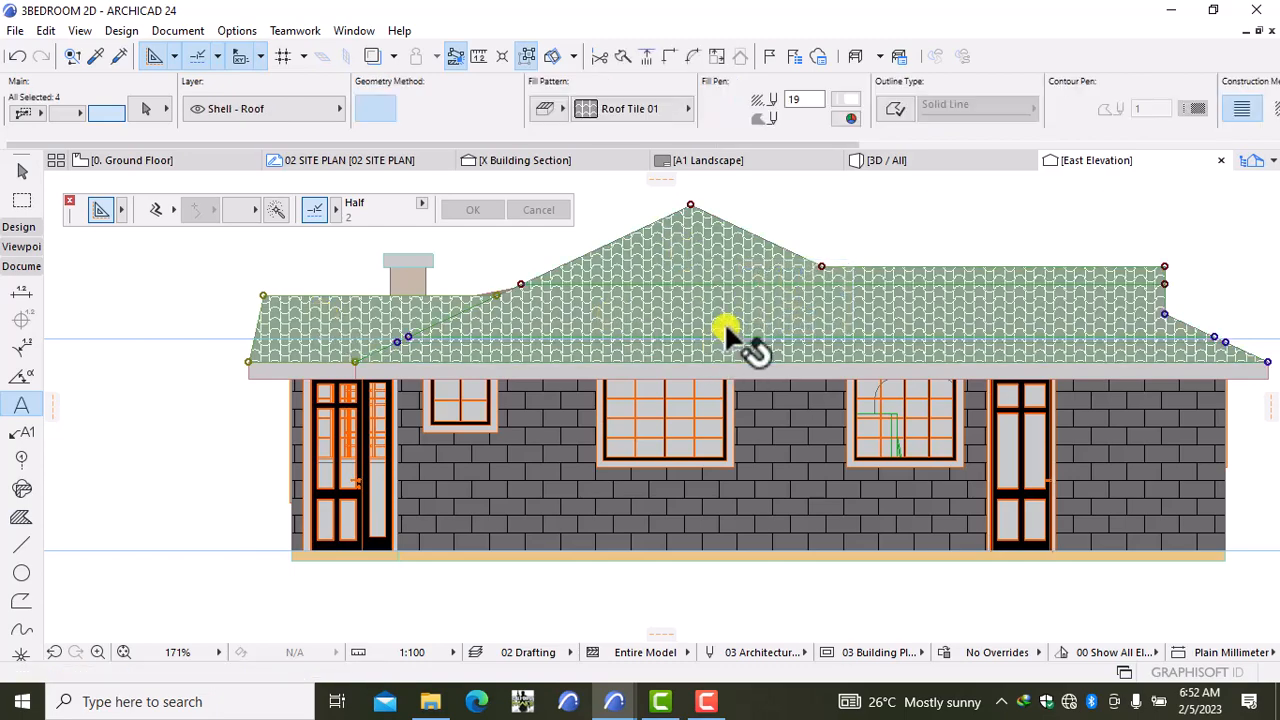
pyautogui.scroll(12, 724, 335)
pyautogui.keyDown('shift'); pyautogui.click(689, 443); pyautogui.keyUp('shift')
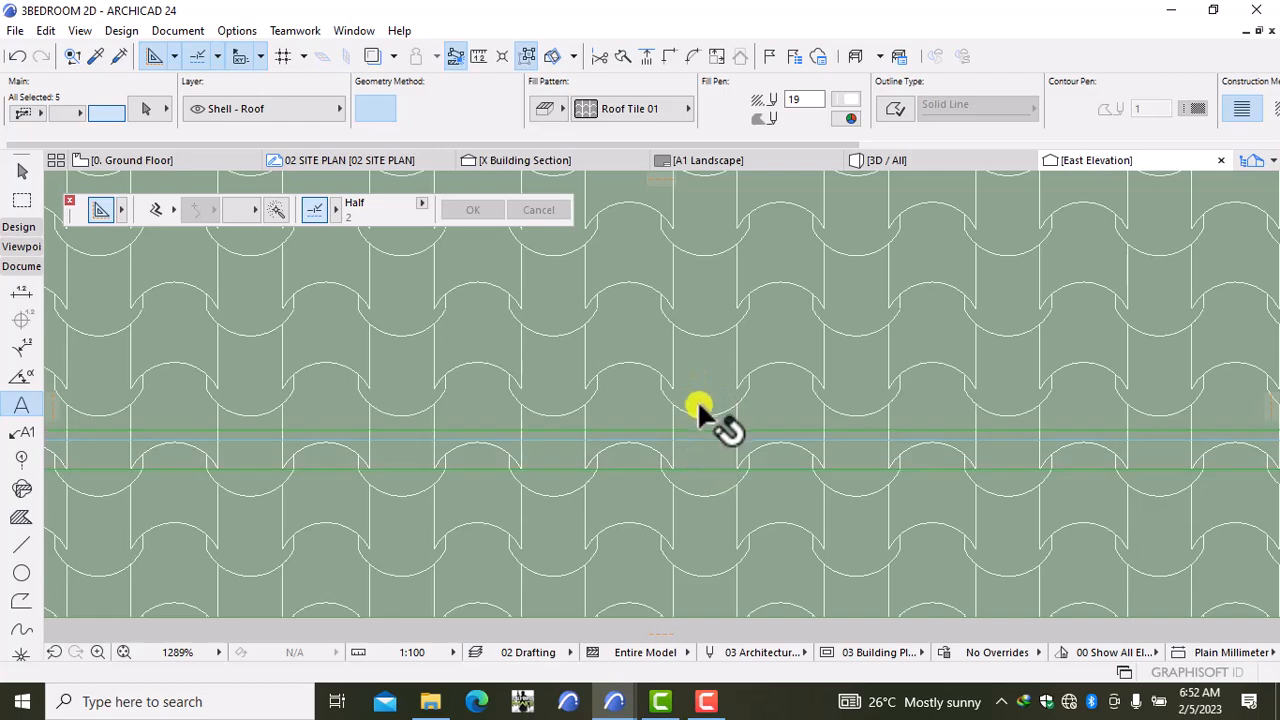
pyautogui.scroll(-15, 697, 399)
pyautogui.click(845, 104)
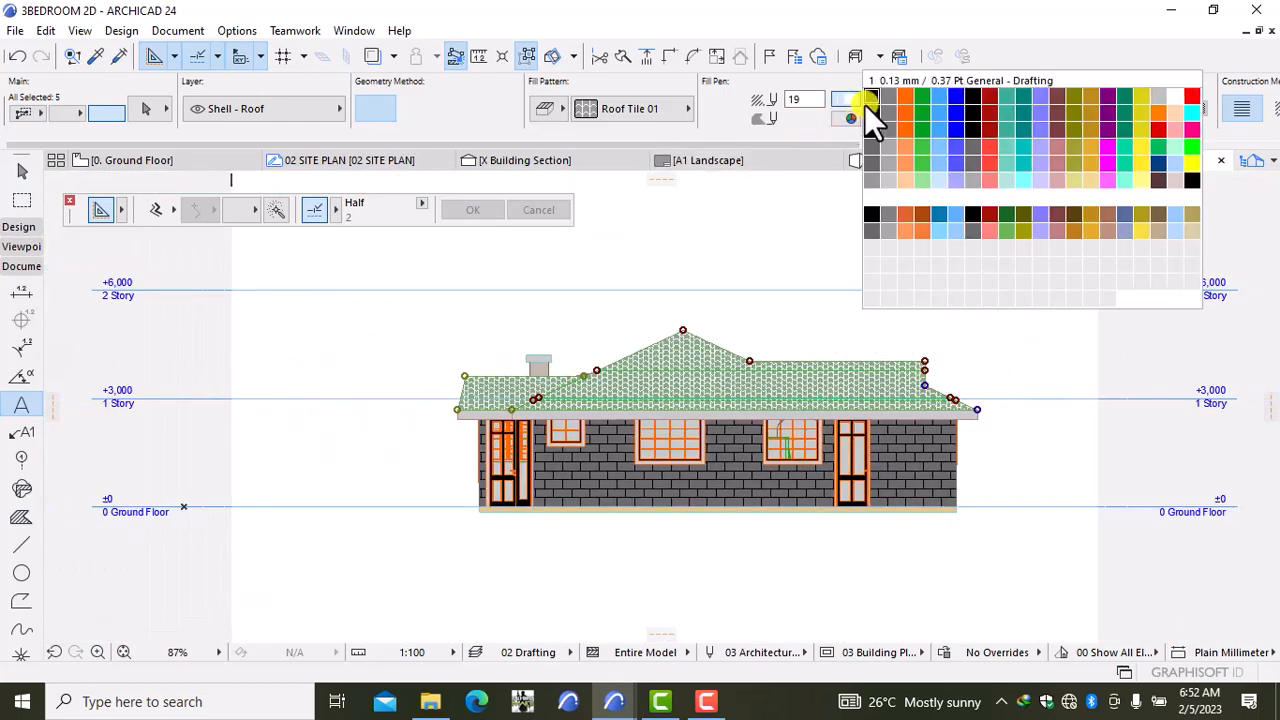
pyautogui.click(870, 126)
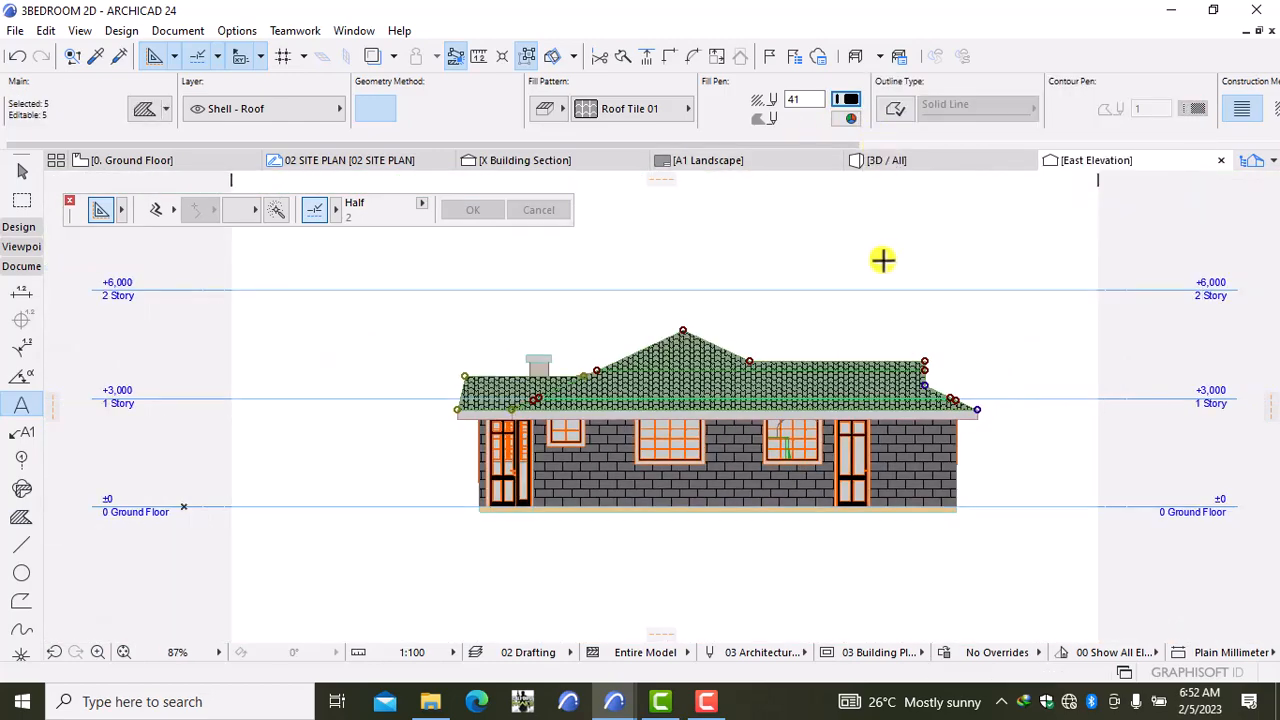
pyautogui.press('Escape')
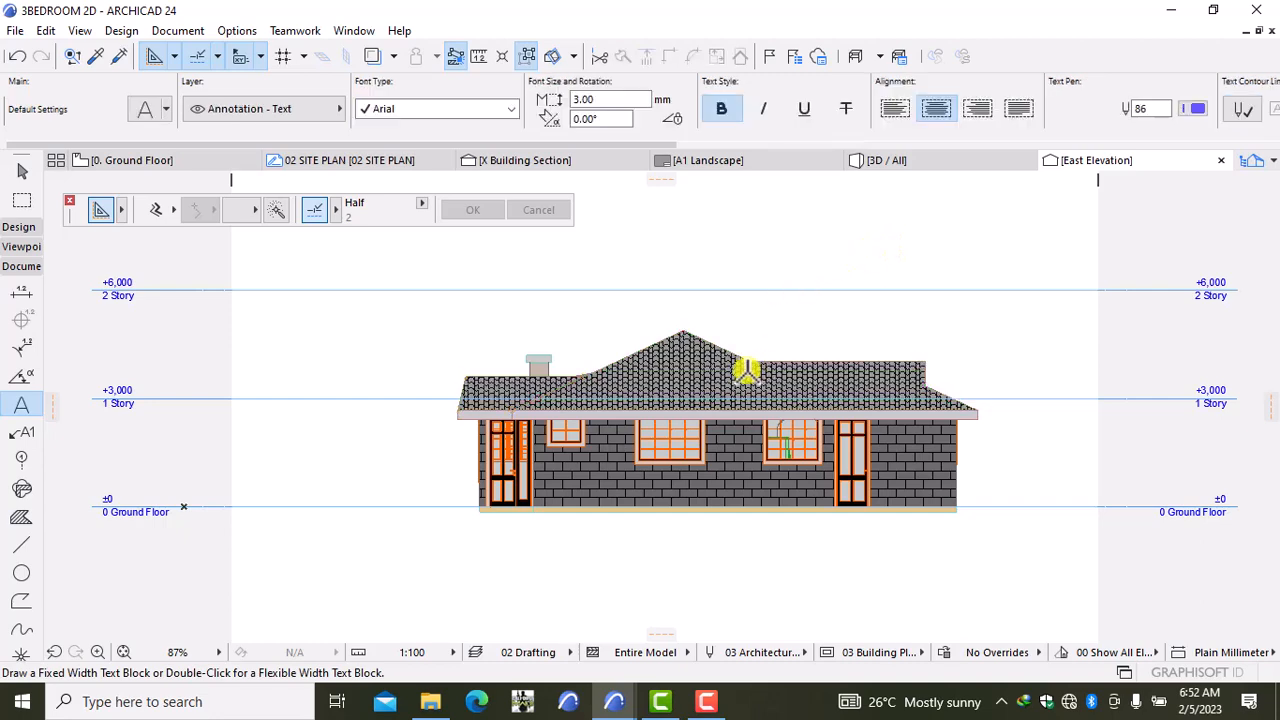
# Step: Select the East Elevation roof shells together with the thin roof band
pyautogui.keyDown('shift'); pyautogui.click(505, 396); pyautogui.keyUp('shift')
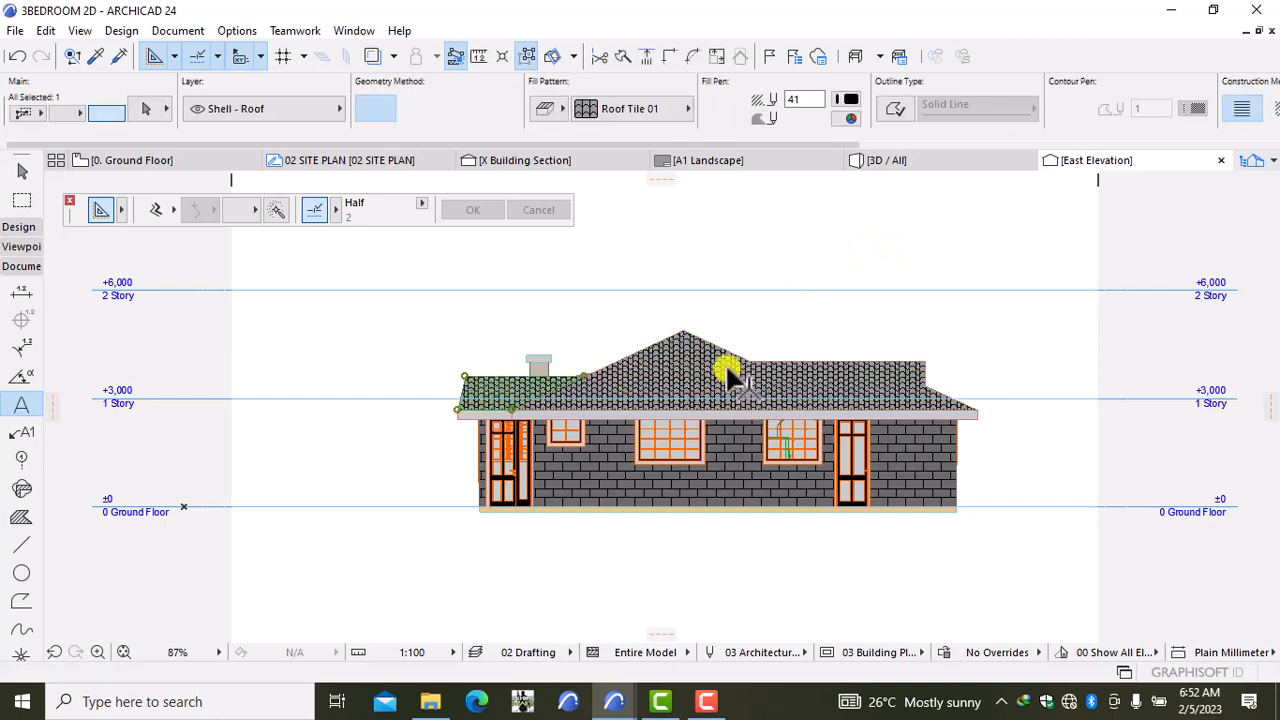
pyautogui.scroll(3, 728, 375)
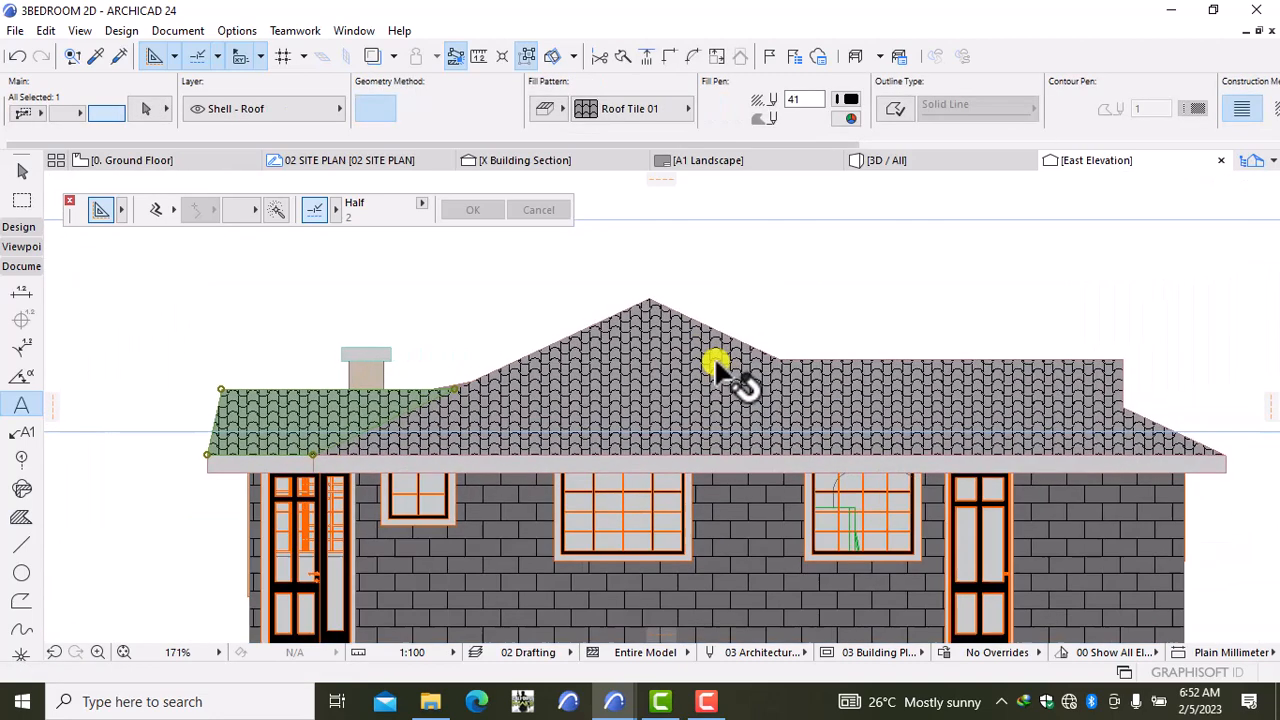
pyautogui.keyDown('shift'); pyautogui.click(645, 360); pyautogui.keyUp('shift')
pyautogui.keyDown('shift'); pyautogui.click(652, 410); pyautogui.keyUp('shift')
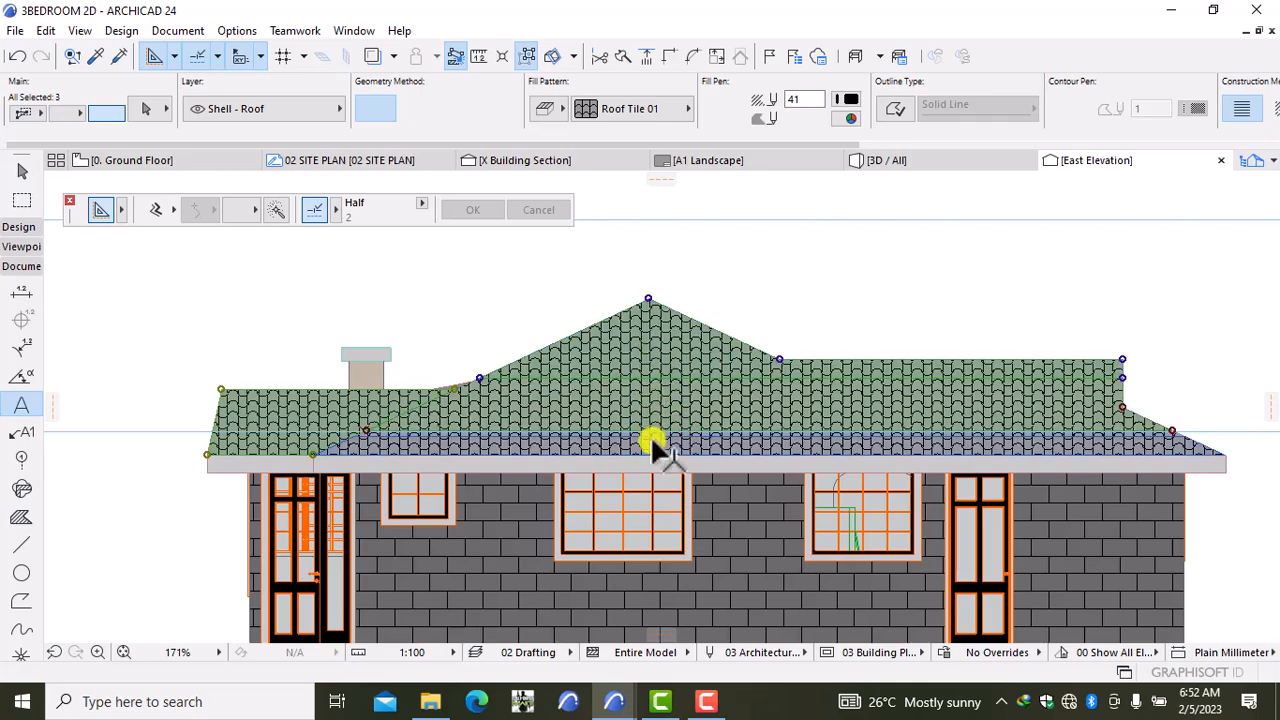
pyautogui.keyDown('shift'); pyautogui.click(650, 435); pyautogui.keyUp('shift')
pyautogui.scroll(9, 644, 435)
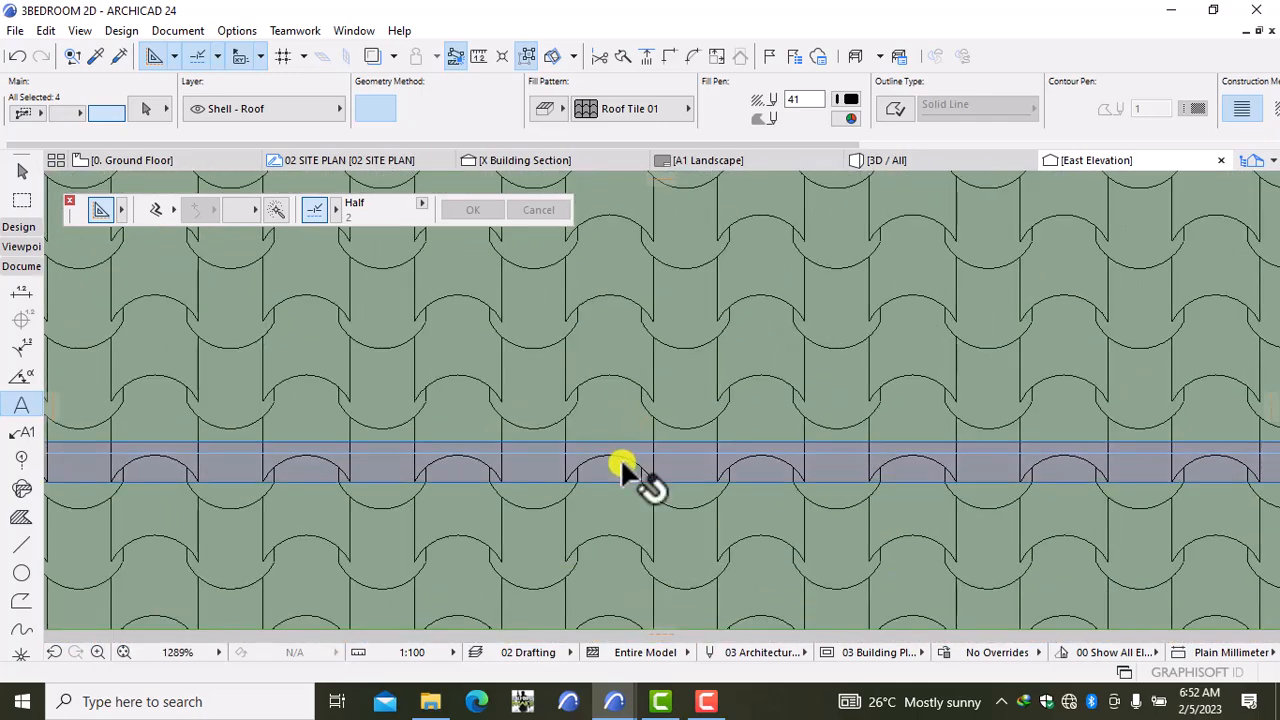
pyautogui.keyDown('shift'); pyautogui.click(626, 459); pyautogui.keyUp('shift')
pyautogui.scroll(-9, 795, 420)
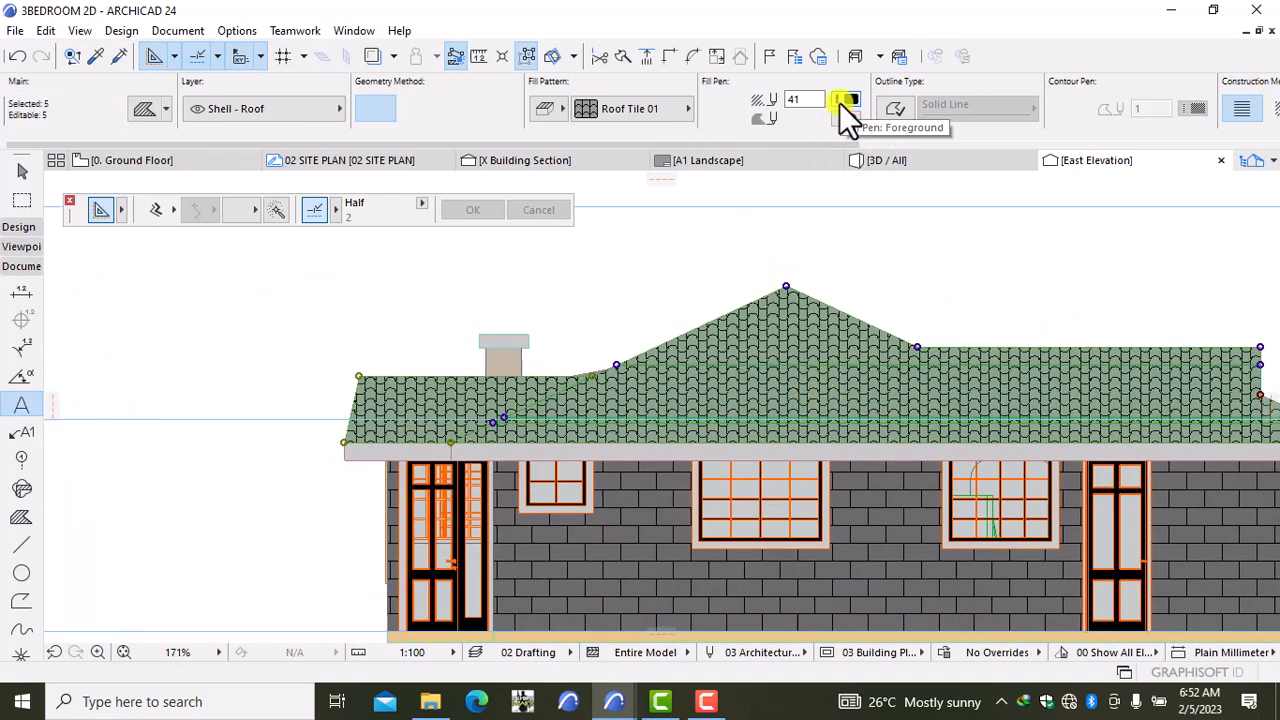
# Step: Give the roof fill a pen 21 background and red tile lines, then deselect
pyautogui.click(846, 118)
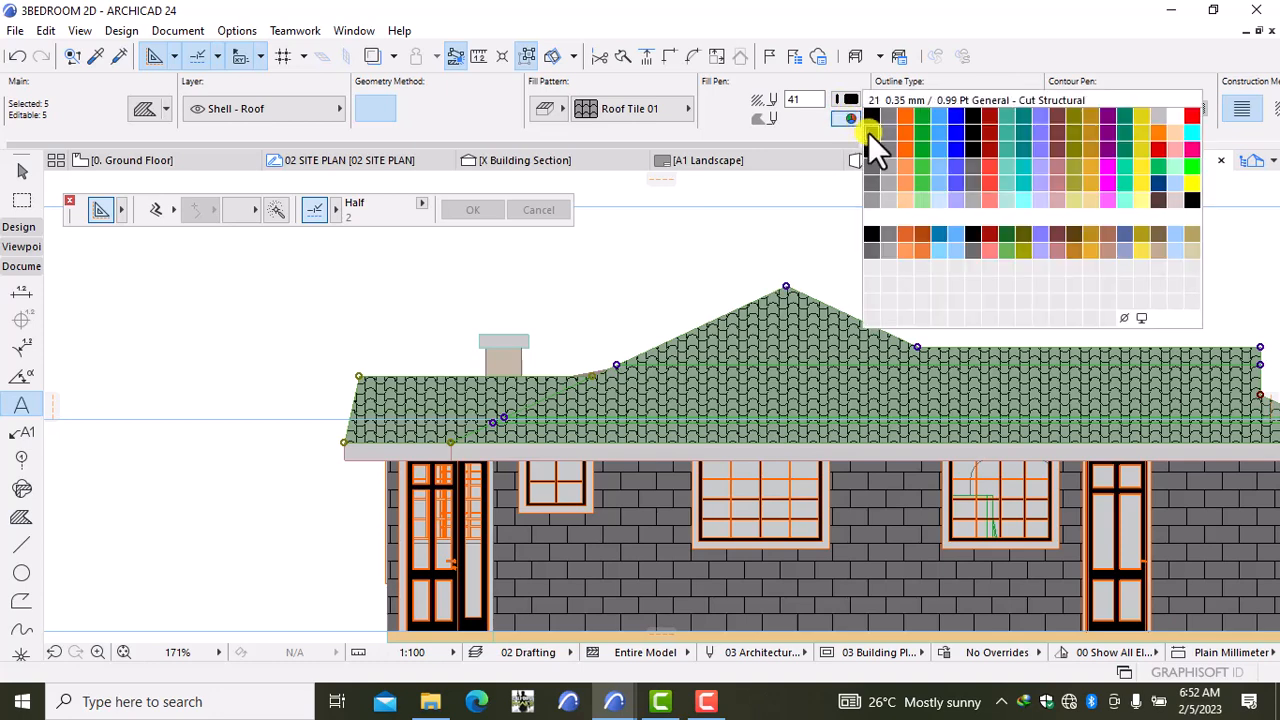
pyautogui.click(868, 132)
pyautogui.click(849, 99)
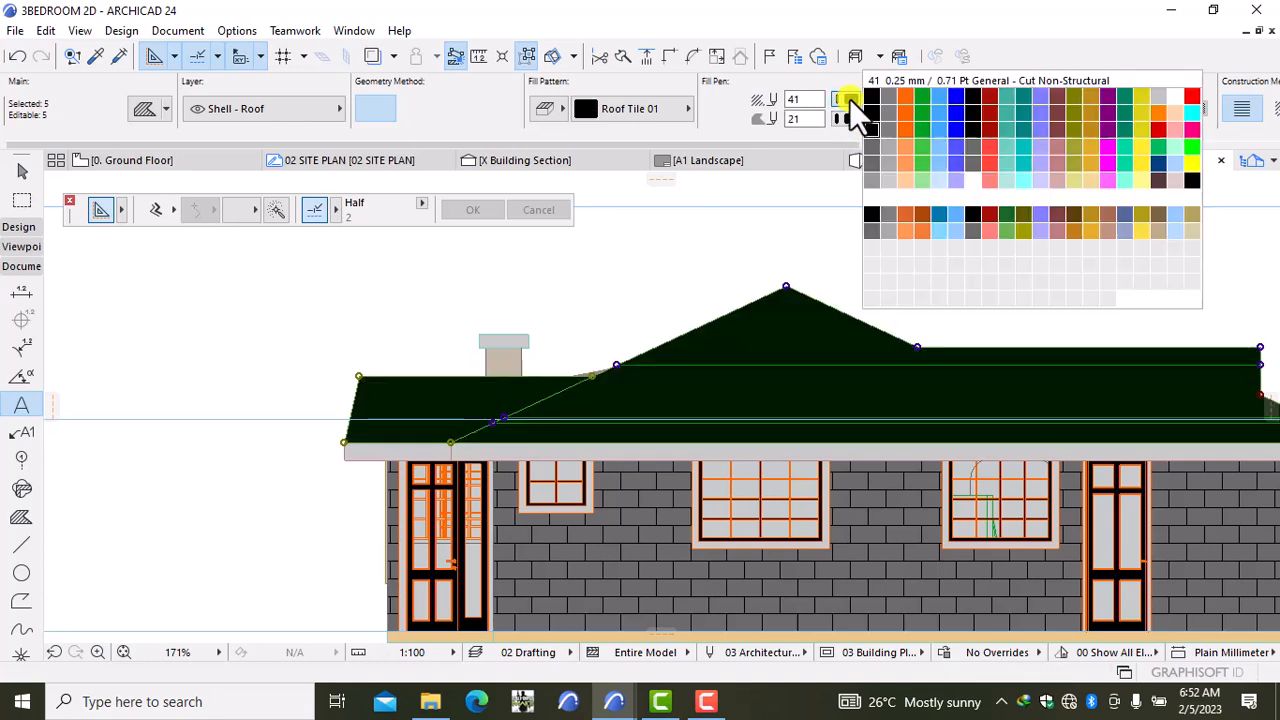
pyautogui.click(882, 97)
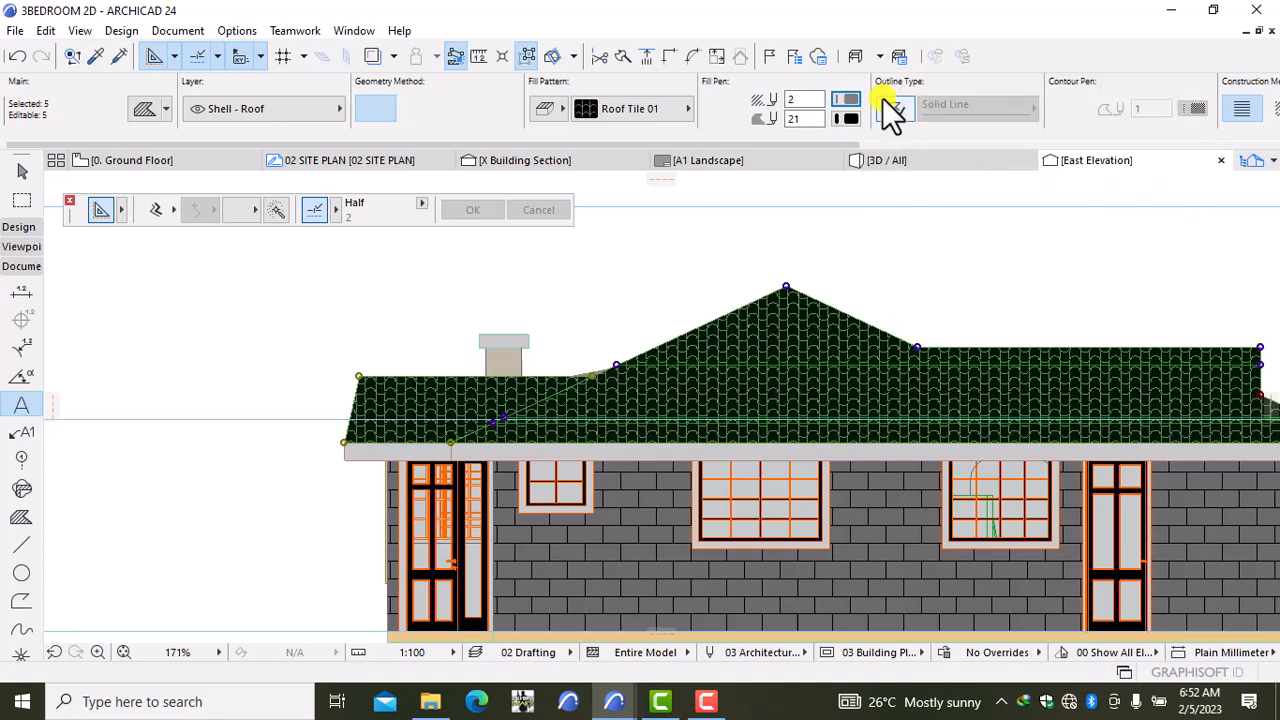
pyautogui.click(846, 95)
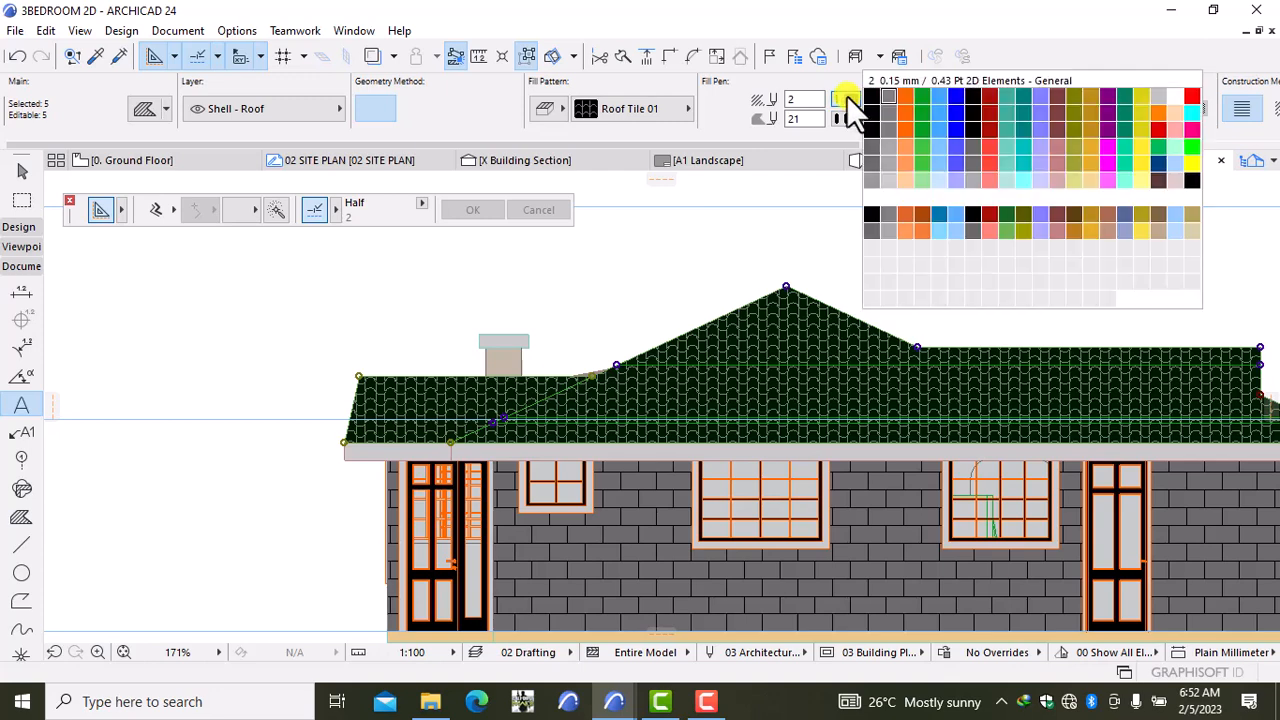
pyautogui.click(889, 143)
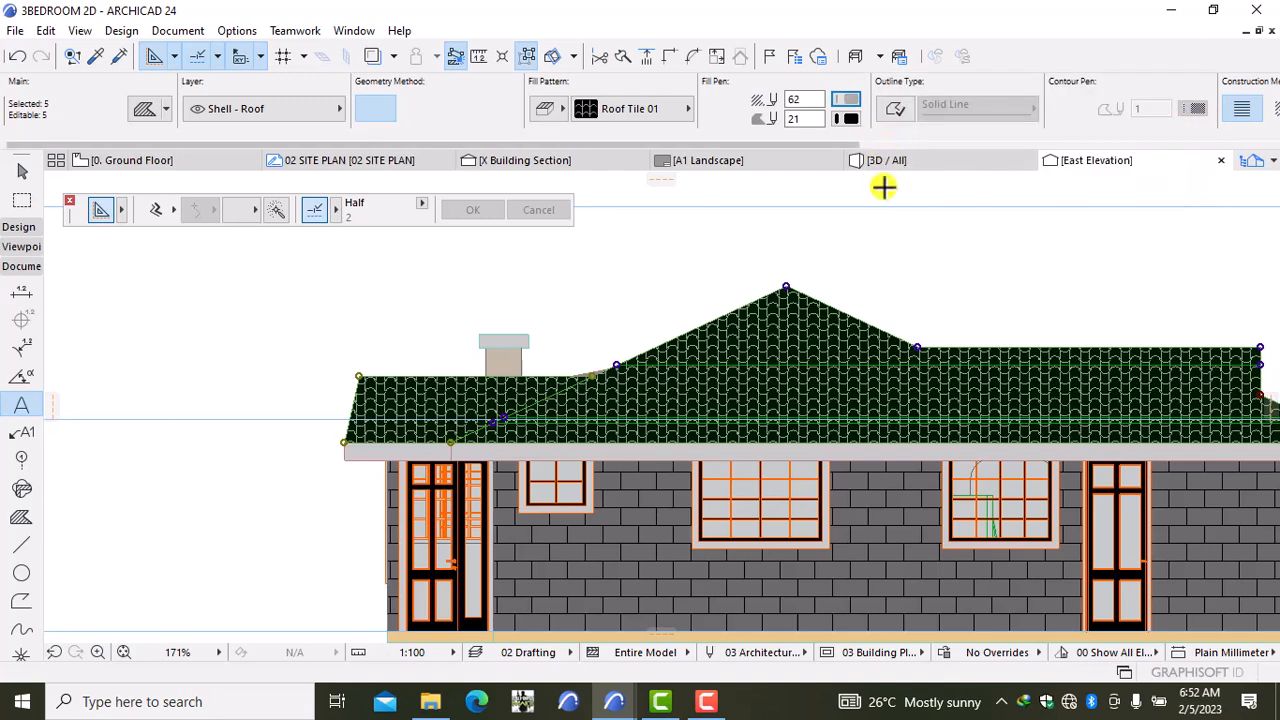
pyautogui.click(844, 101)
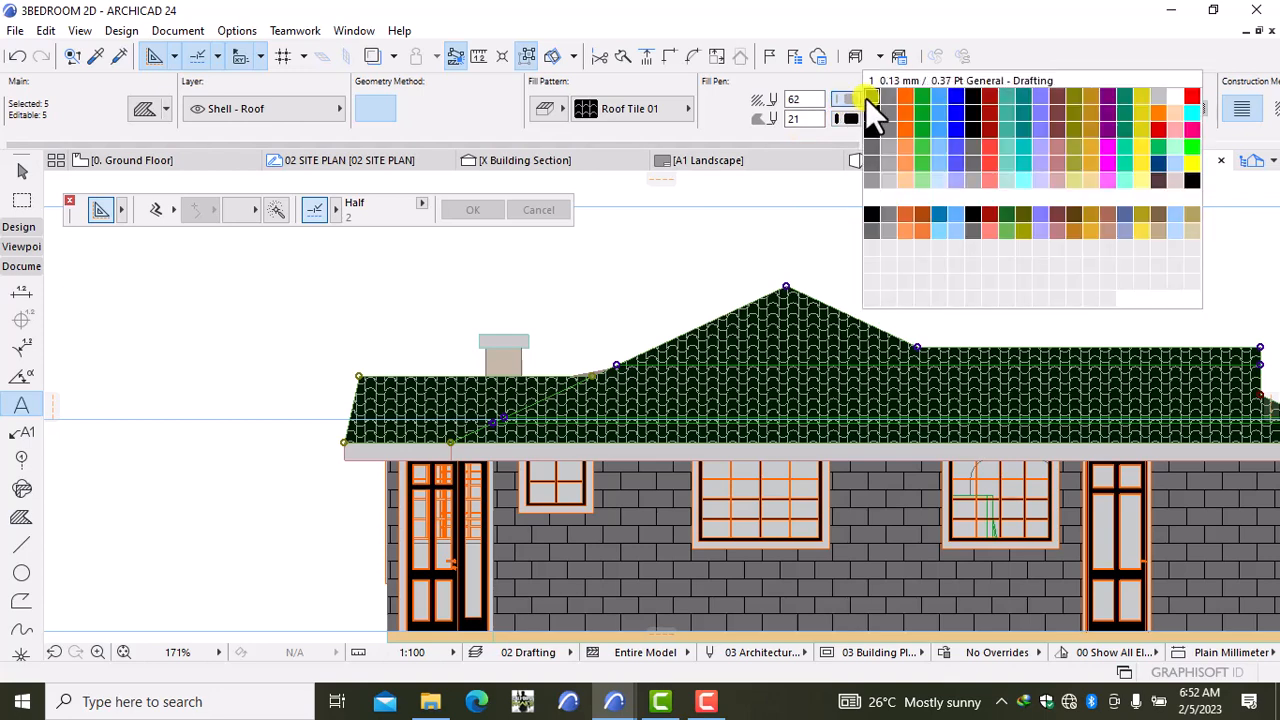
pyautogui.click(1185, 91)
pyautogui.press('Escape')
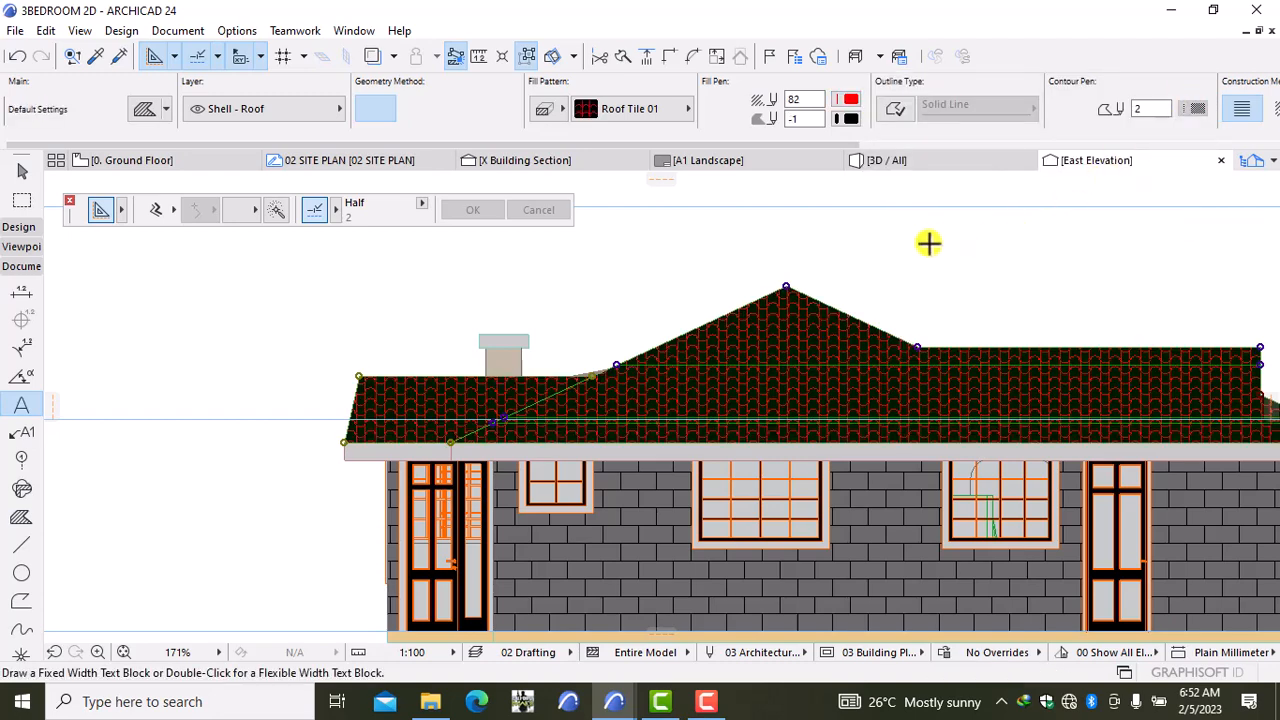
pyautogui.scroll(-4, 929, 243)
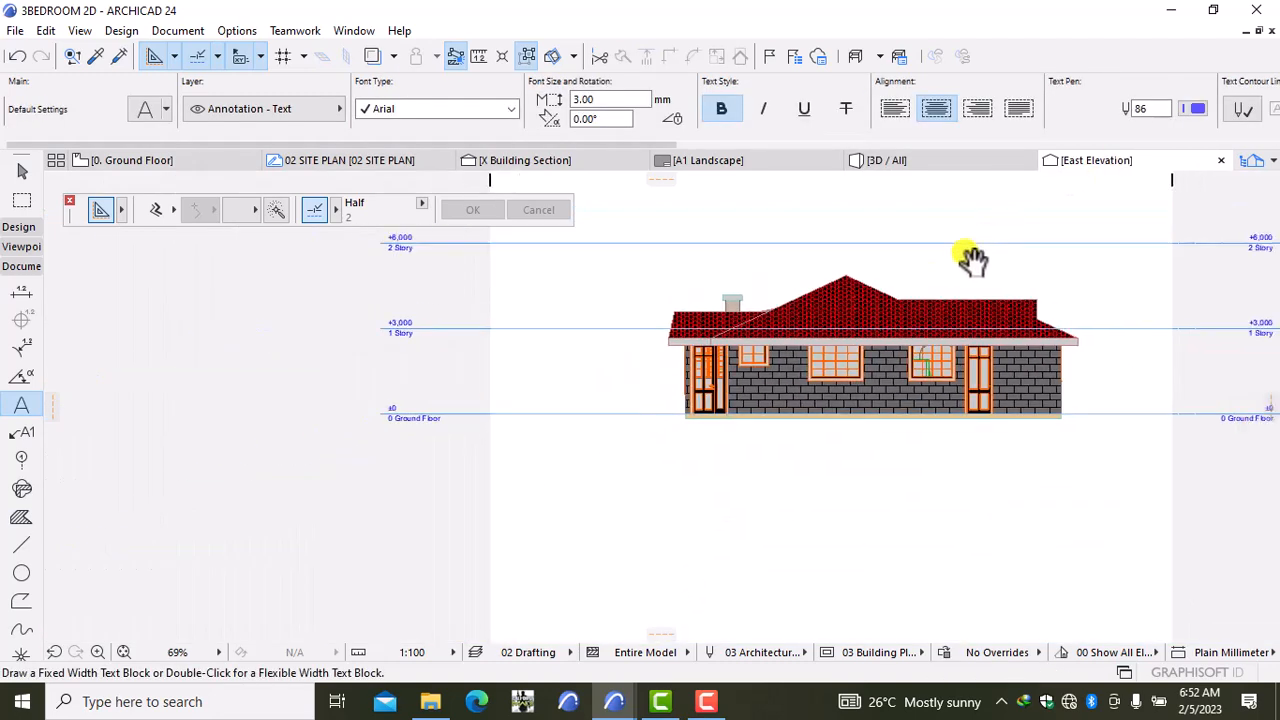
pyautogui.scroll(4, 580, 337)
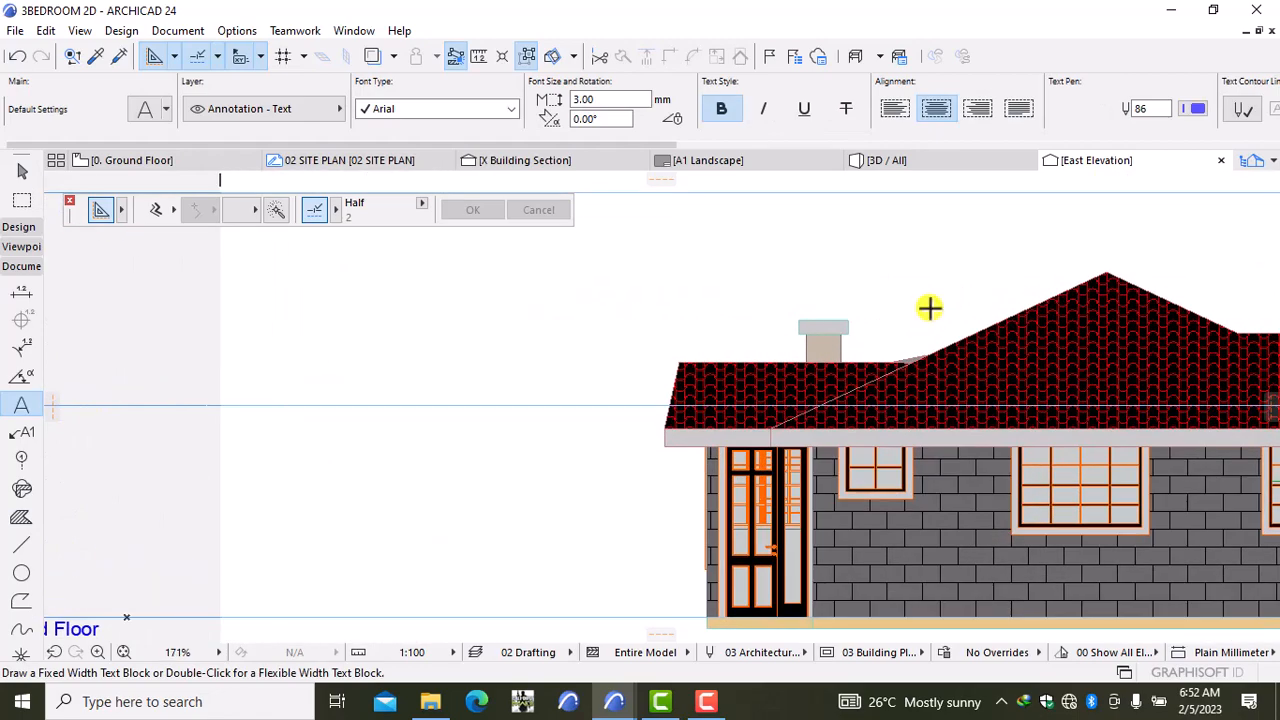
pyautogui.scroll(-2, 666, 314)
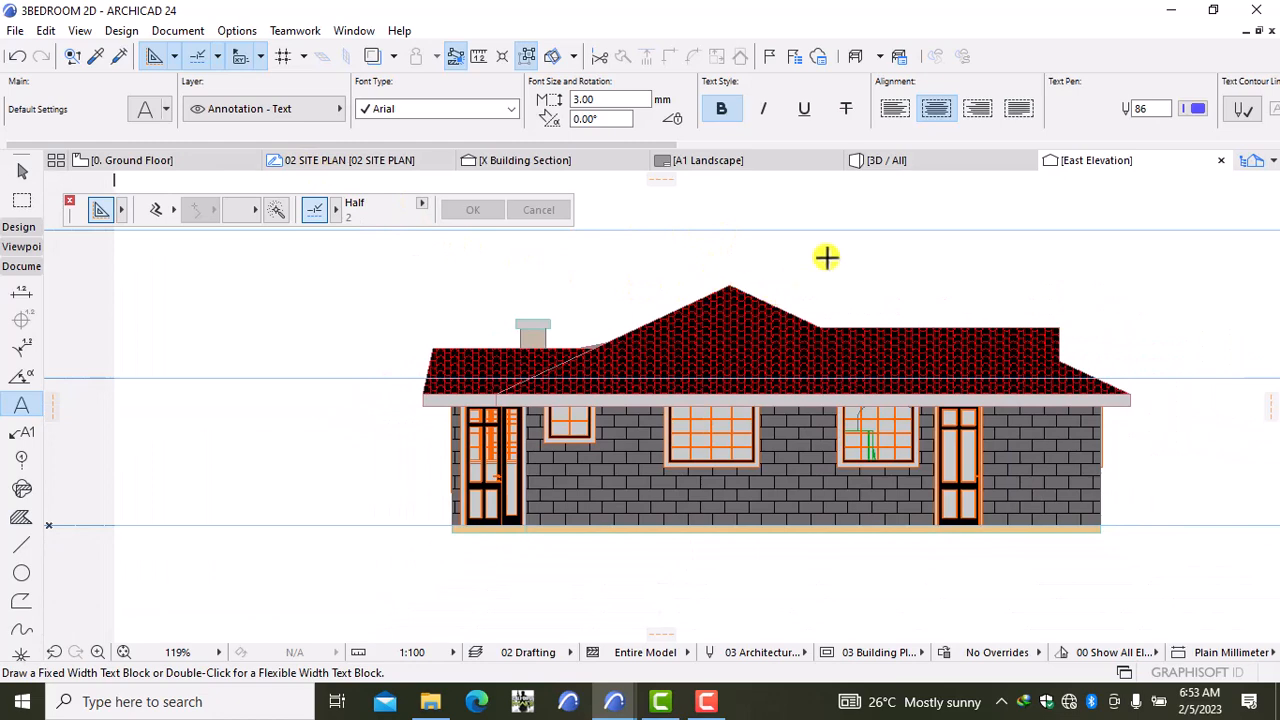
# Step: From the Ground Floor plan's West Elevation marker, open the West Elevation and its Elevation Selection Settings
pyautogui.click(150, 160)
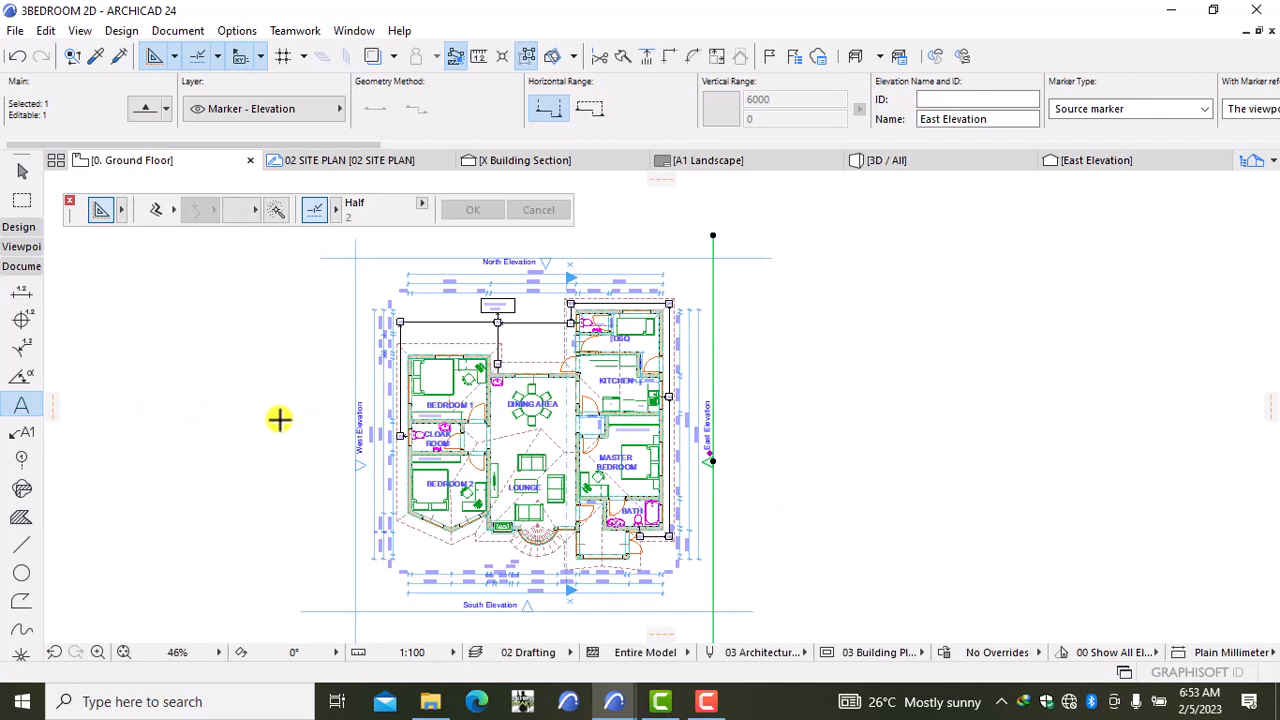
pyautogui.press('Escape')
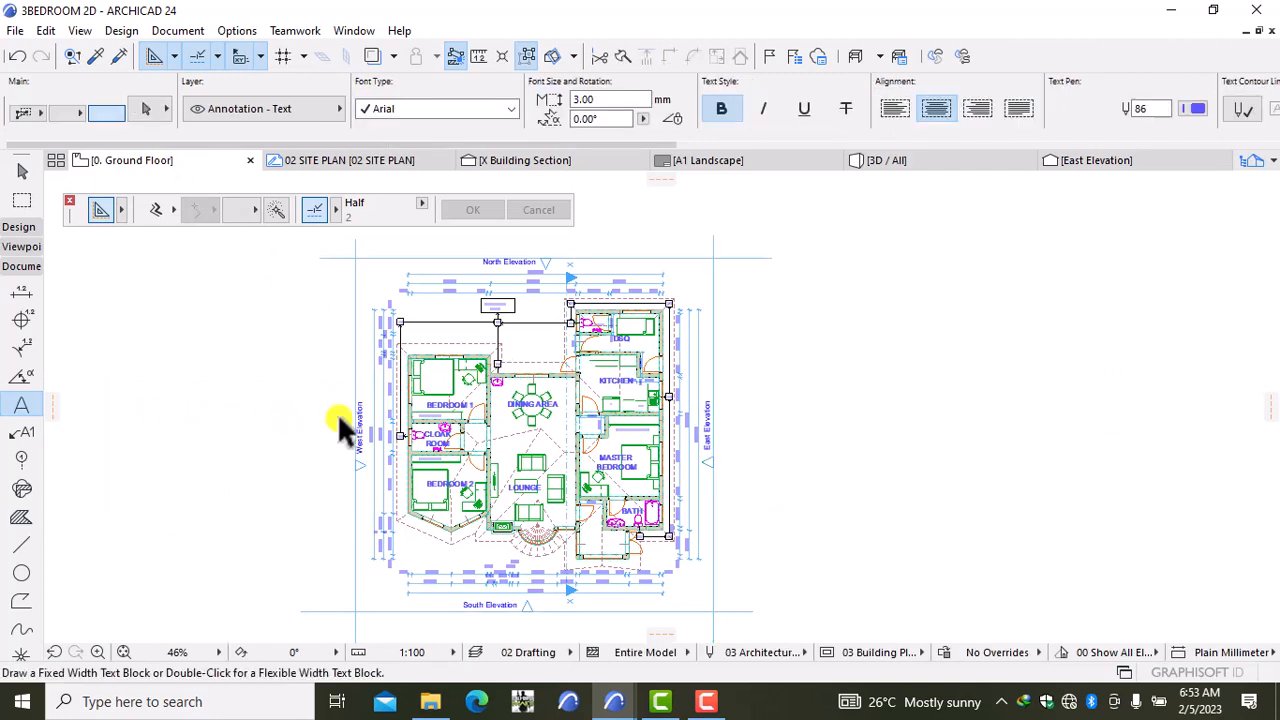
pyautogui.click(357, 405)
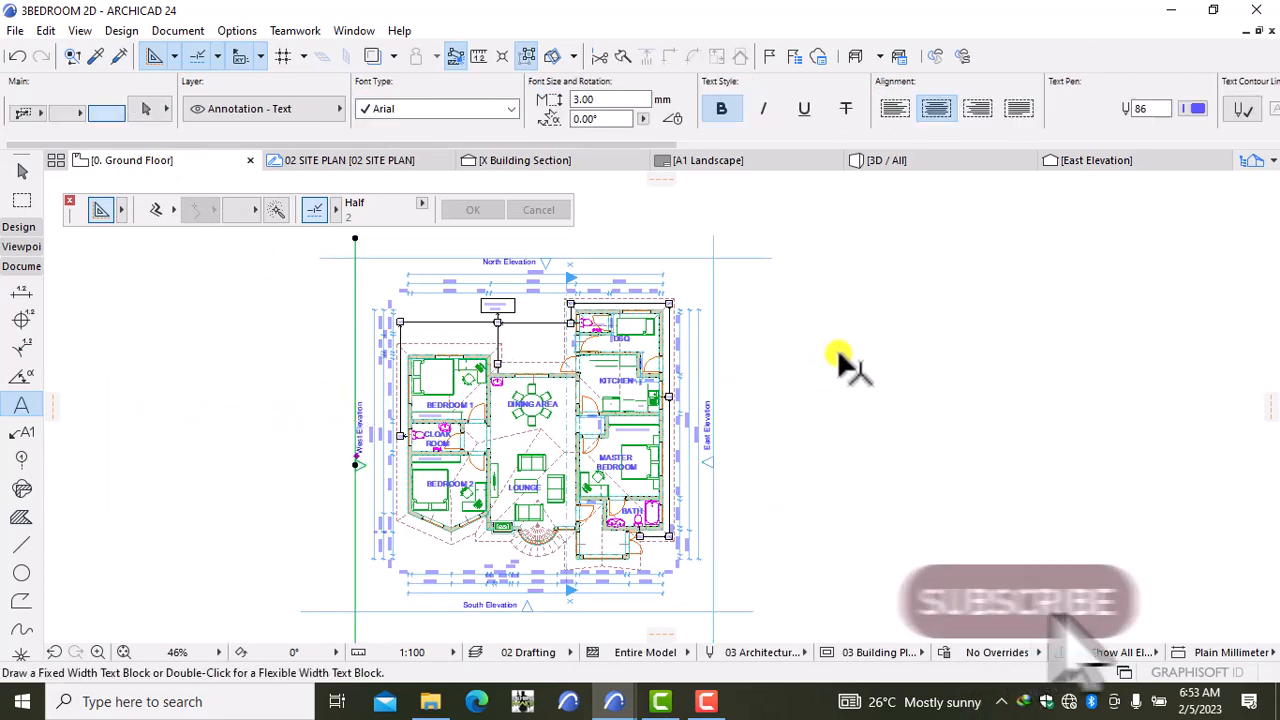
pyautogui.rightClick(845, 360)
pyautogui.click(929, 212)
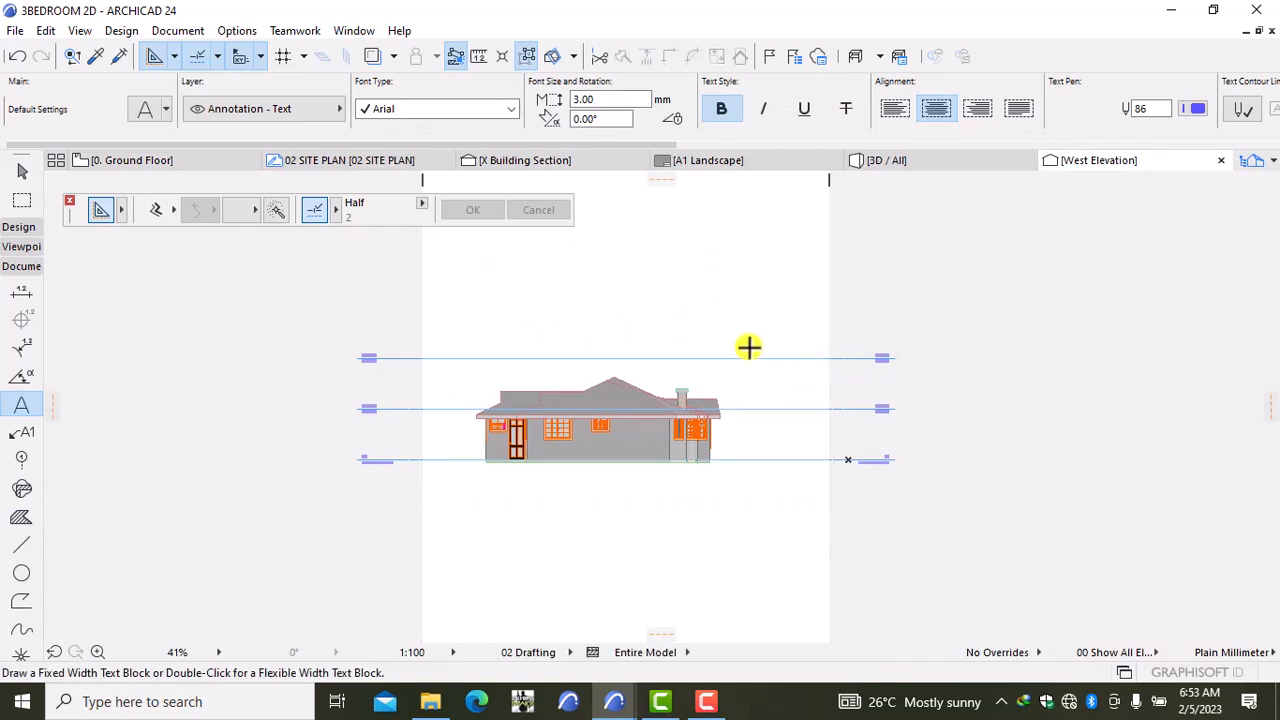
pyautogui.scroll(2, 423, 480)
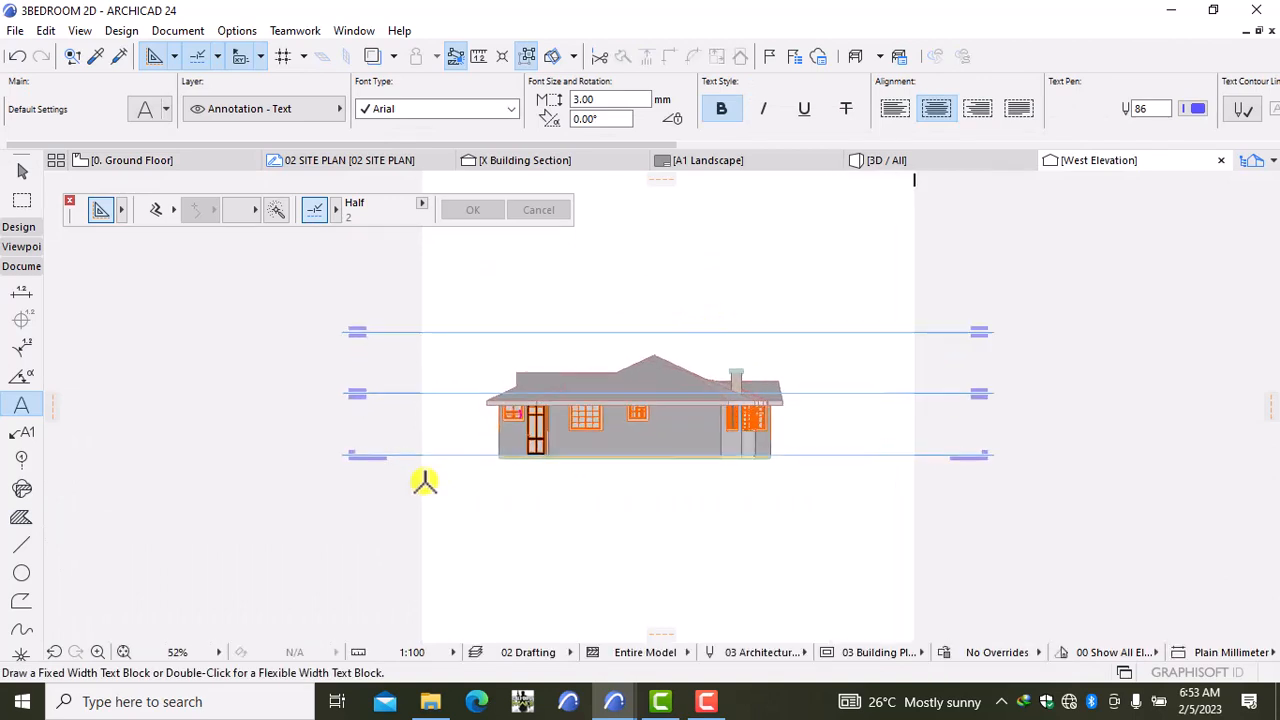
pyautogui.rightClick(498, 328)
pyautogui.click(547, 416)
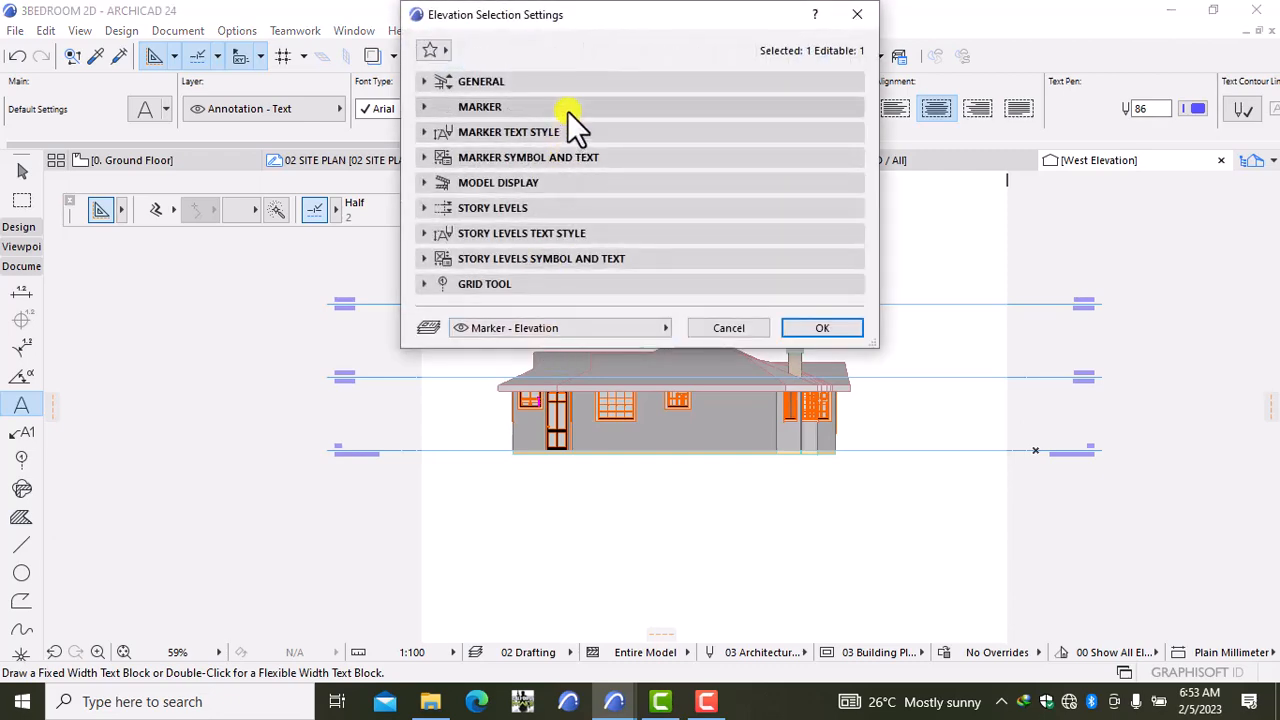
# Step: Set the West Elevation's status to Drawing
pyautogui.click(578, 84)
pyautogui.click(646, 281)
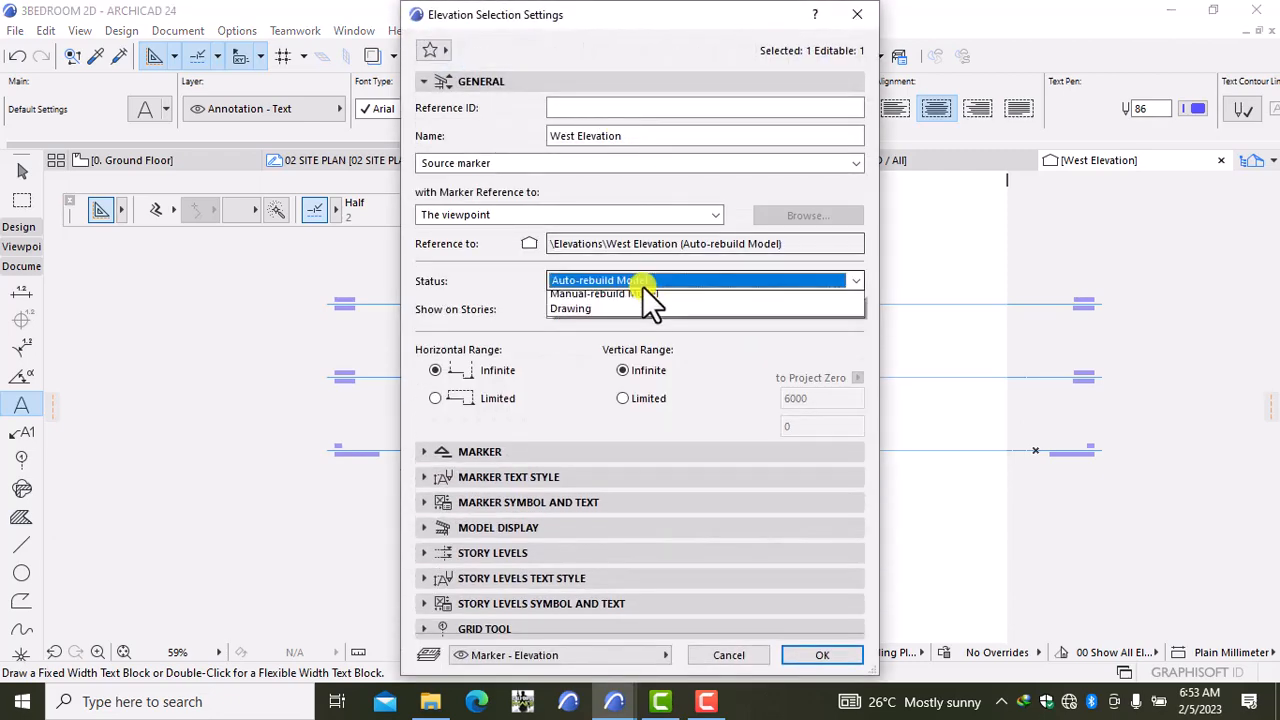
pyautogui.click(646, 328)
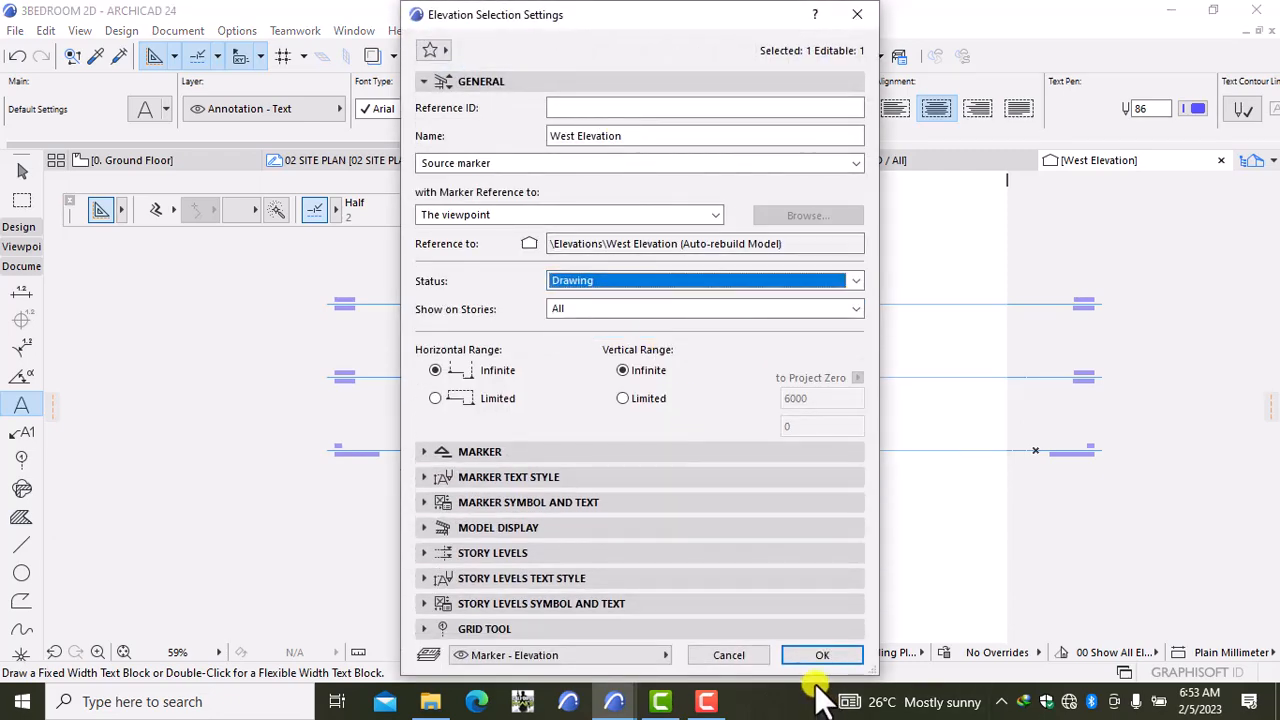
pyautogui.click(805, 653)
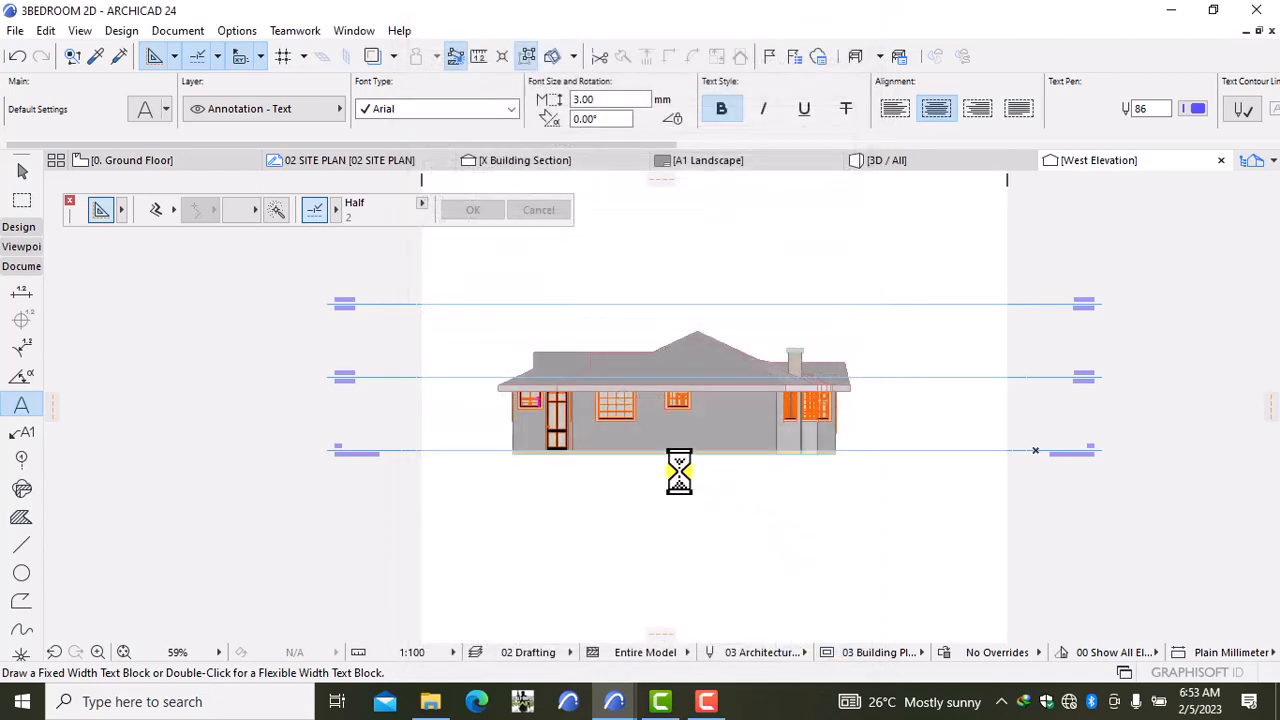
# Step: Select the left, main and right wall fills on the West Elevation
pyautogui.scroll(3, 537, 428)
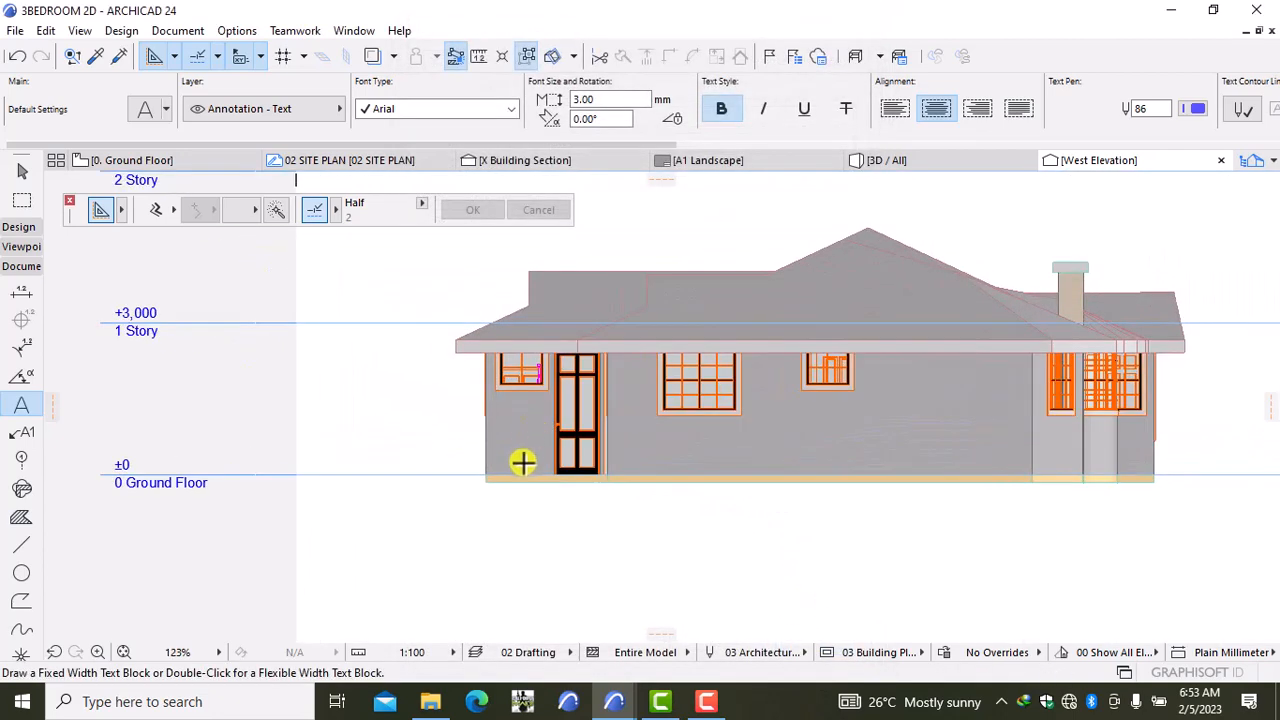
pyautogui.keyDown('shift'); pyautogui.click(520, 457); pyautogui.keyUp('shift')
pyautogui.keyDown('shift'); pyautogui.click(650, 457); pyautogui.keyUp('shift')
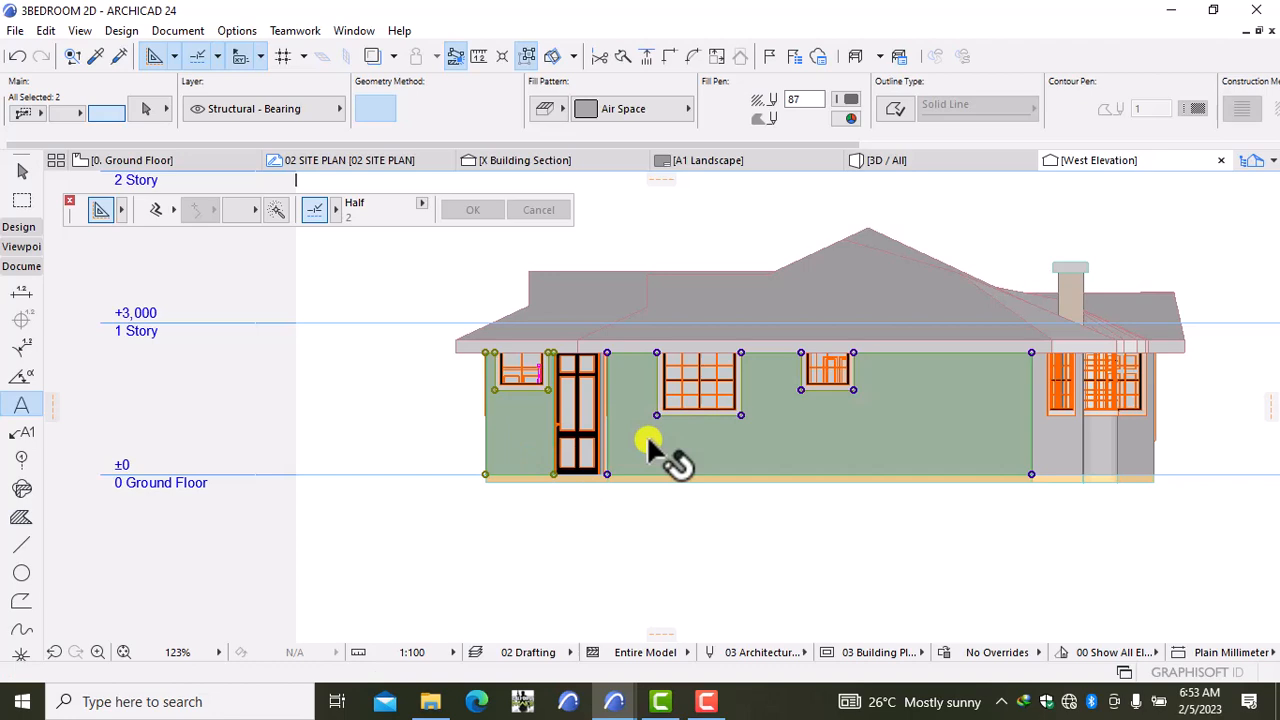
pyautogui.keyDown('shift'); pyautogui.click(1032, 440); pyautogui.keyUp('shift')
pyautogui.scroll(2, 1032, 445)
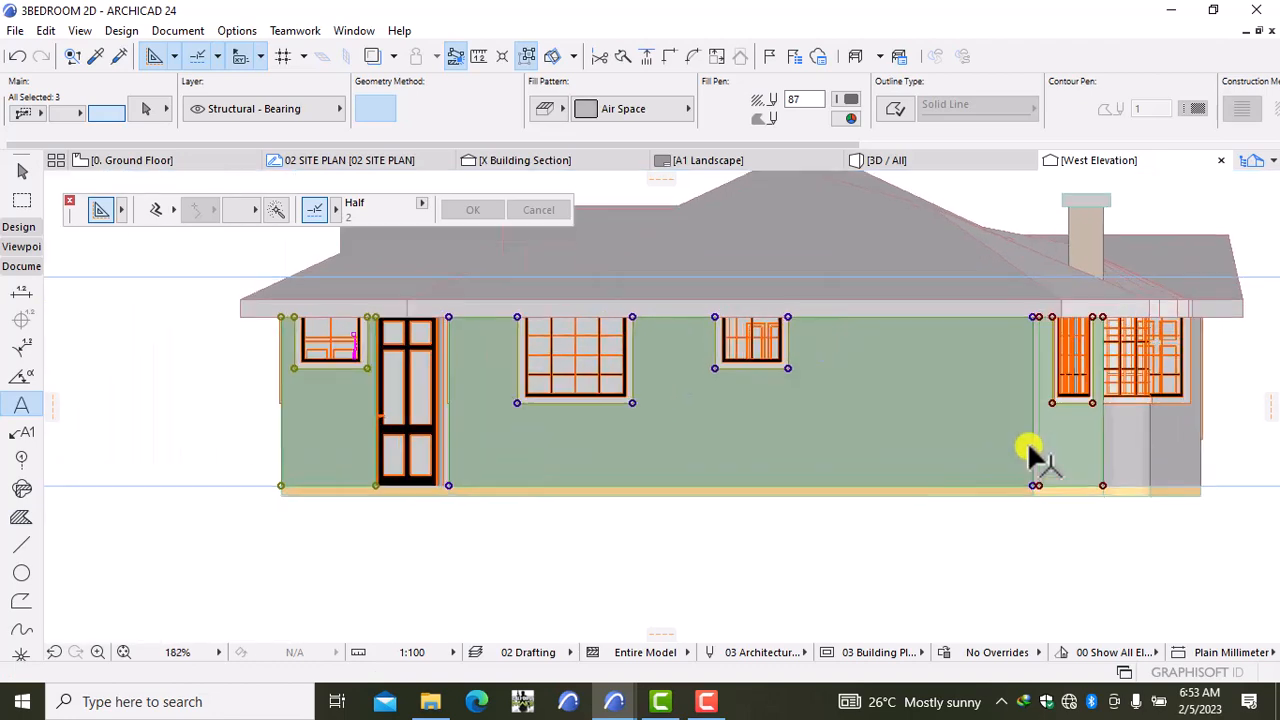
pyautogui.scroll(7, 1030, 447)
# Step: Add the right narrow strip, the strip beside the door and five thin wall strips to the selection
pyautogui.keyDown('shift'); pyautogui.click(1054, 439); pyautogui.keyUp('shift')
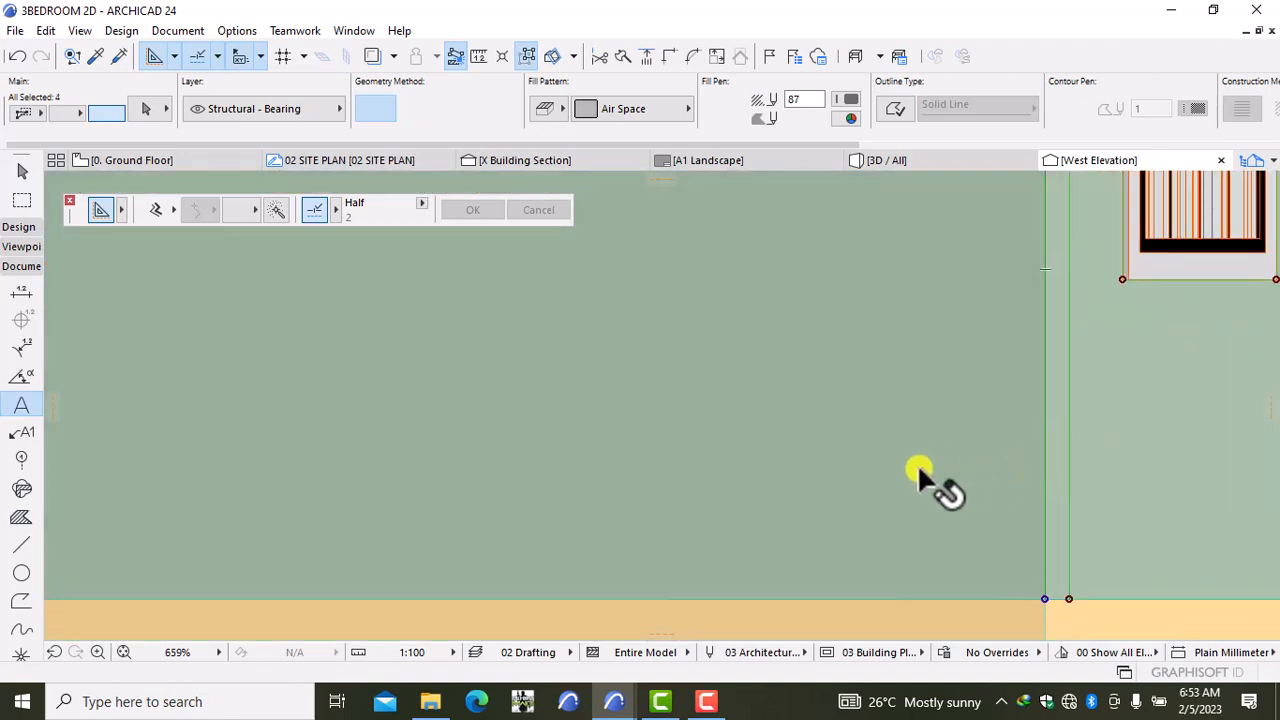
pyautogui.scroll(-9, 917, 463)
pyautogui.scroll(7, 523, 486)
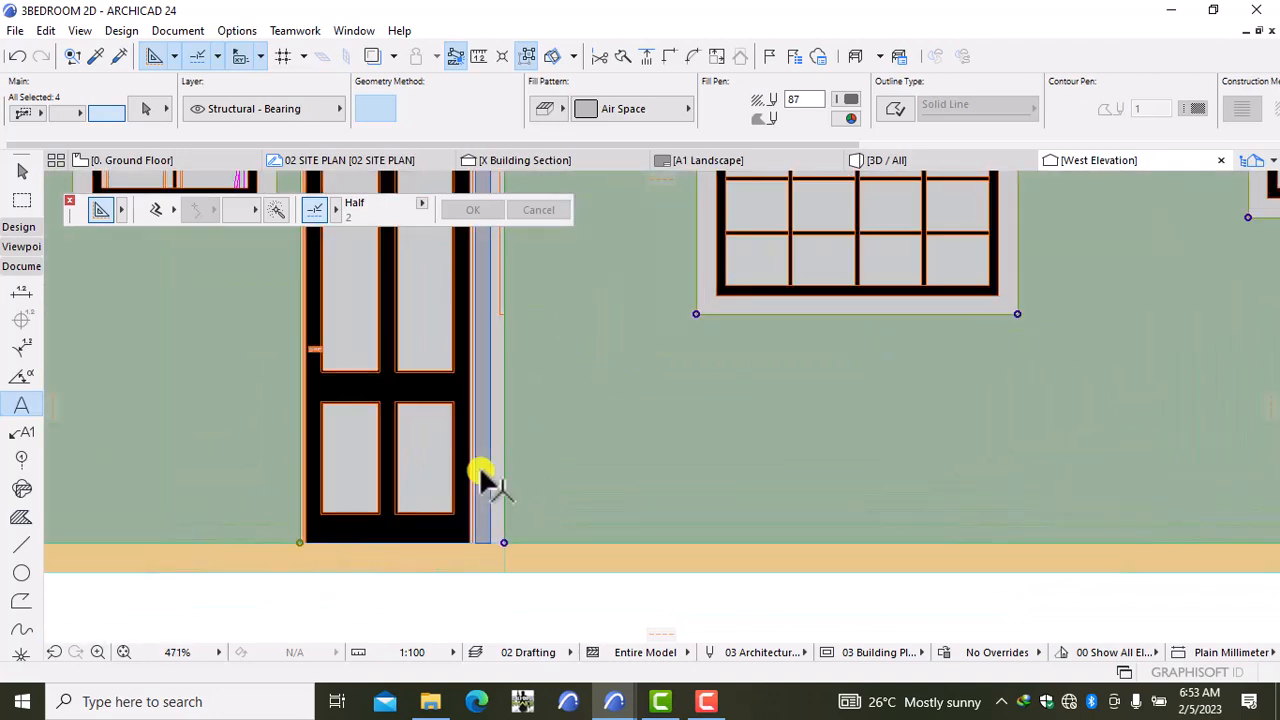
pyautogui.keyDown('shift'); pyautogui.click(486, 482); pyautogui.keyUp('shift')
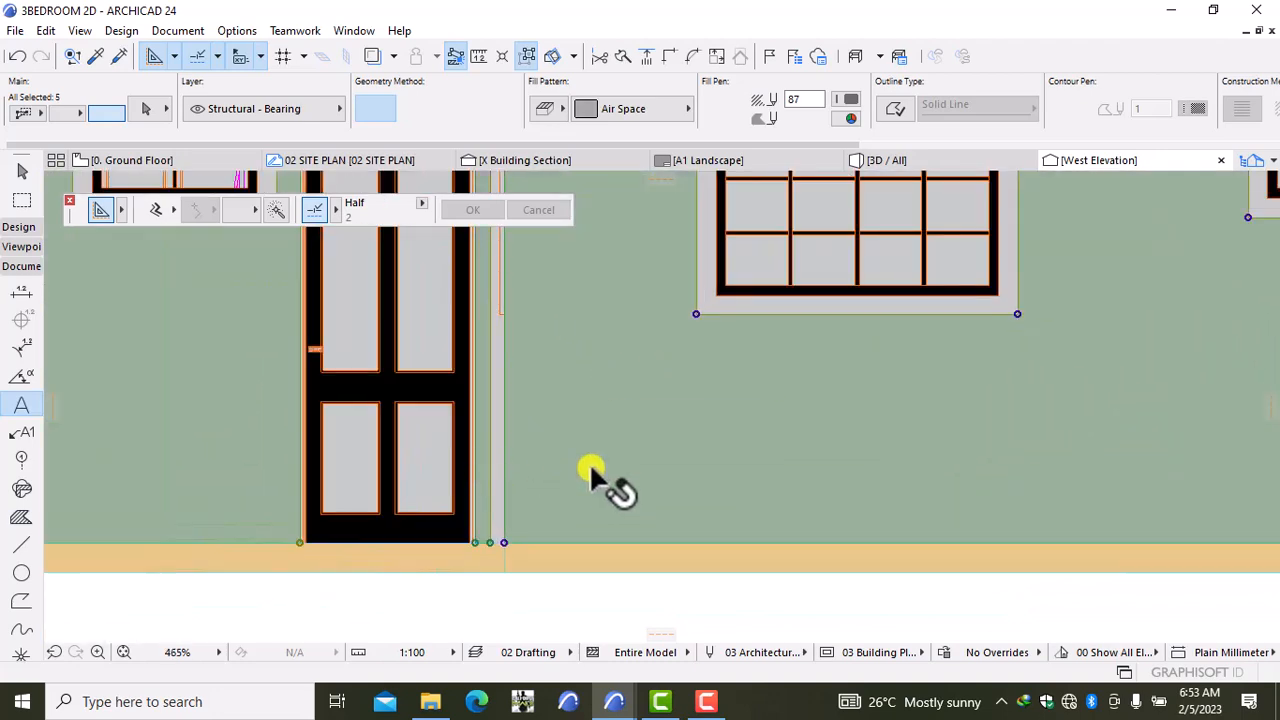
pyautogui.scroll(-4, 591, 480)
pyautogui.scroll(-4, 880, 458)
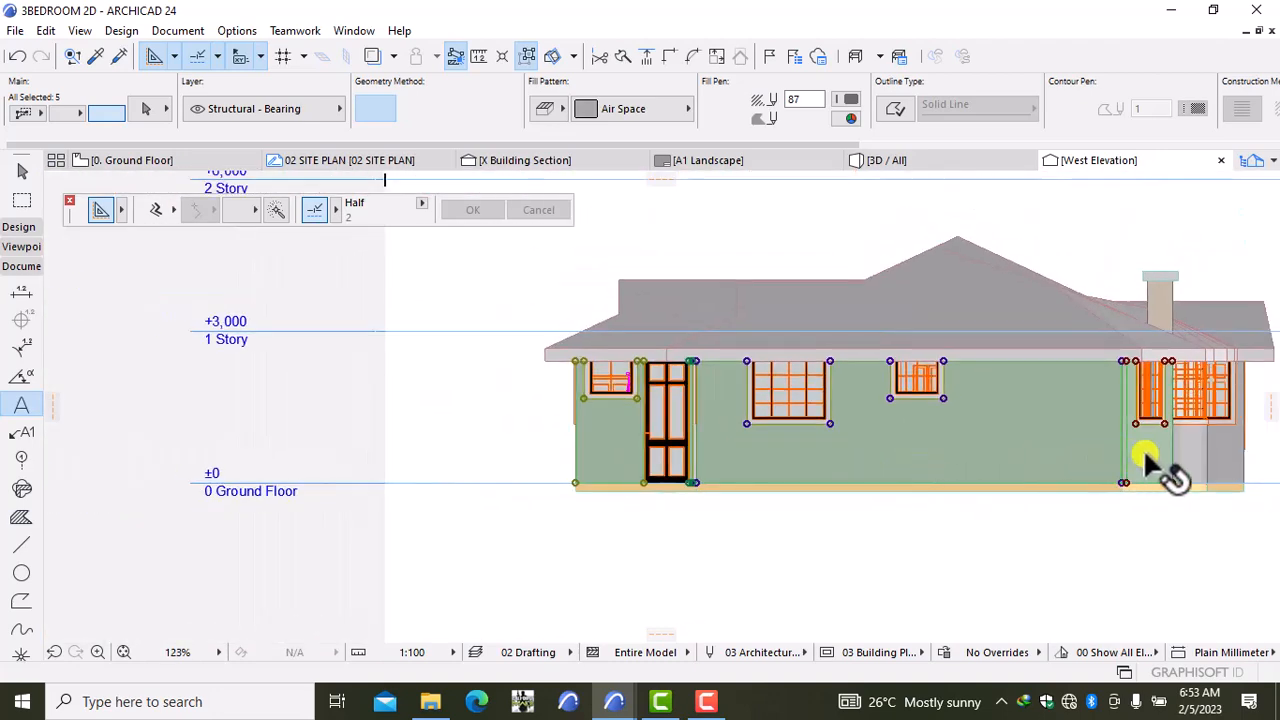
pyautogui.scroll(4, 1143, 460)
pyautogui.scroll(4, 1047, 494)
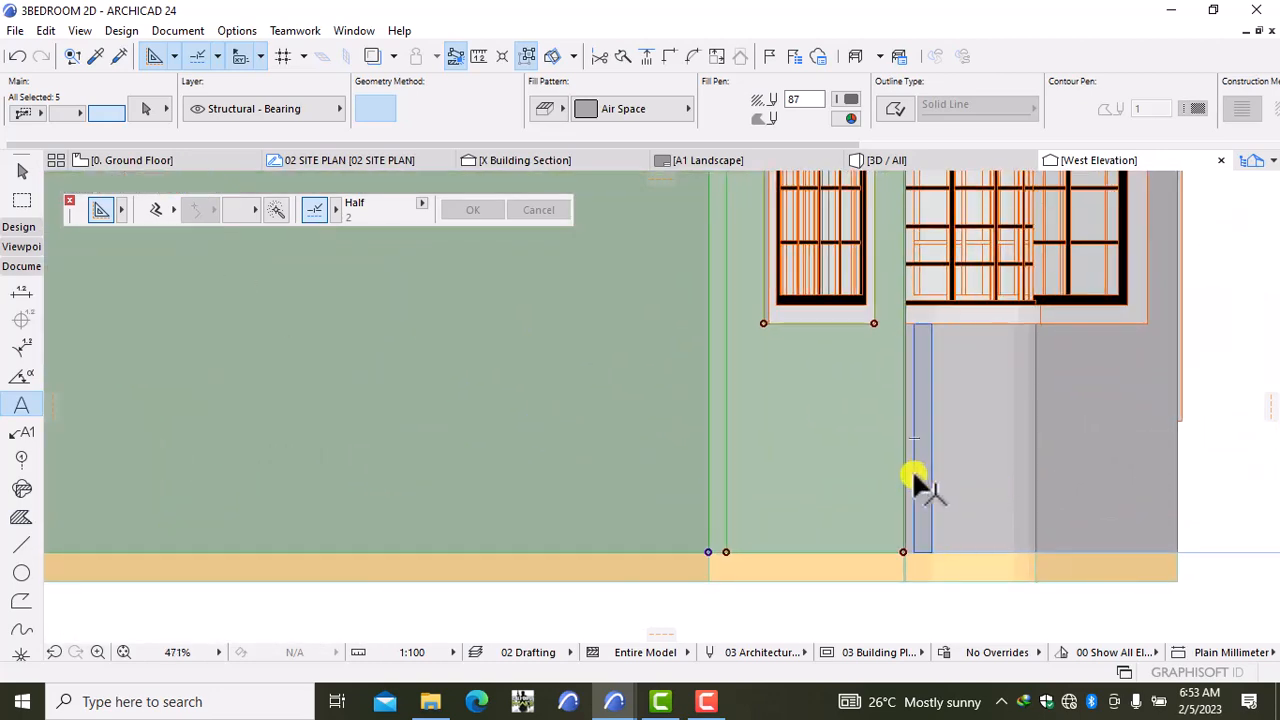
pyautogui.scroll(5, 913, 475)
pyautogui.keyDown('shift'); pyautogui.click(917, 472); pyautogui.keyUp('shift')
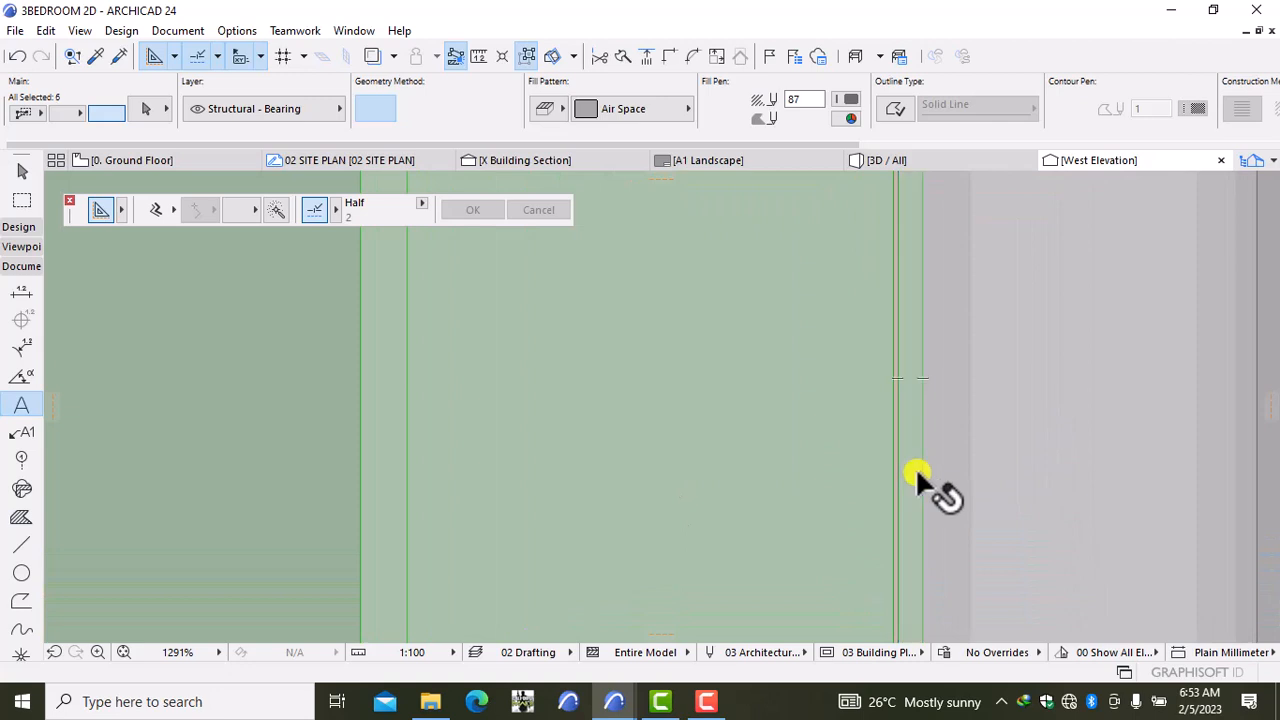
pyautogui.keyDown('shift'); pyautogui.click(934, 474); pyautogui.keyUp('shift')
pyautogui.keyDown('shift'); pyautogui.click(1019, 464); pyautogui.keyUp('shift')
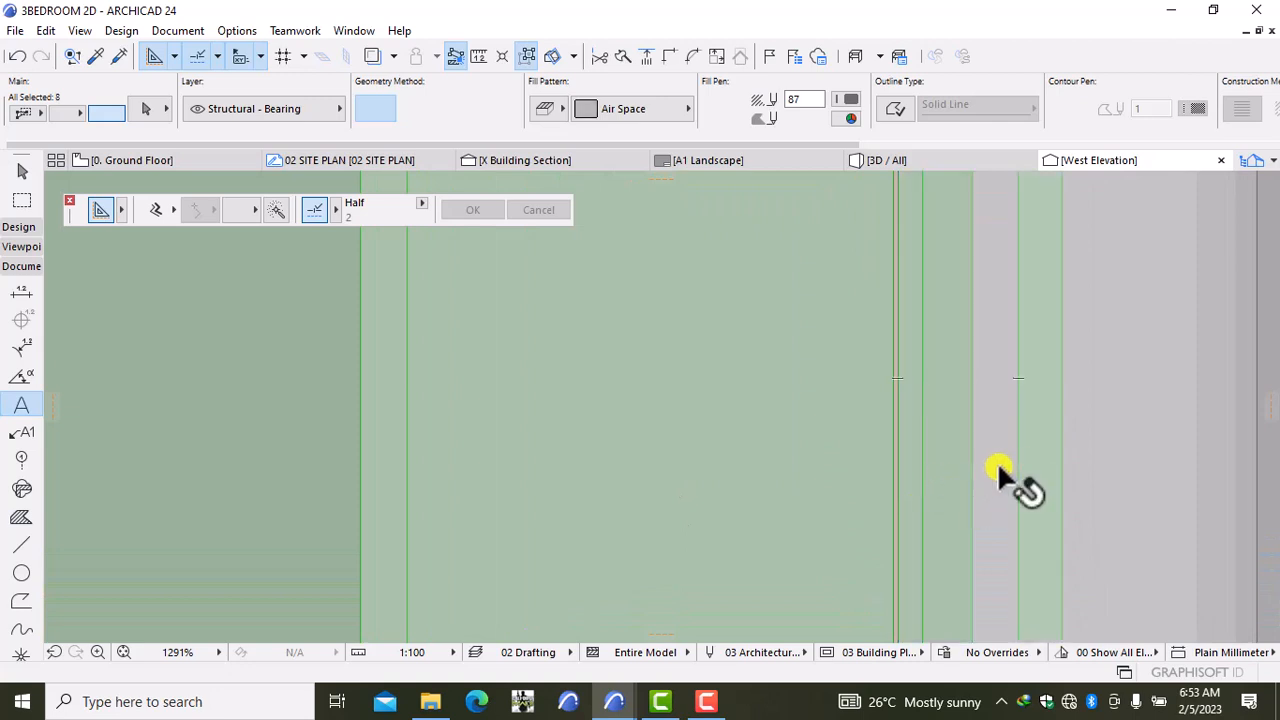
pyautogui.keyDown('shift'); pyautogui.click(996, 466); pyautogui.keyUp('shift')
pyautogui.keyDown('shift'); pyautogui.click(1080, 470); pyautogui.keyUp('shift')
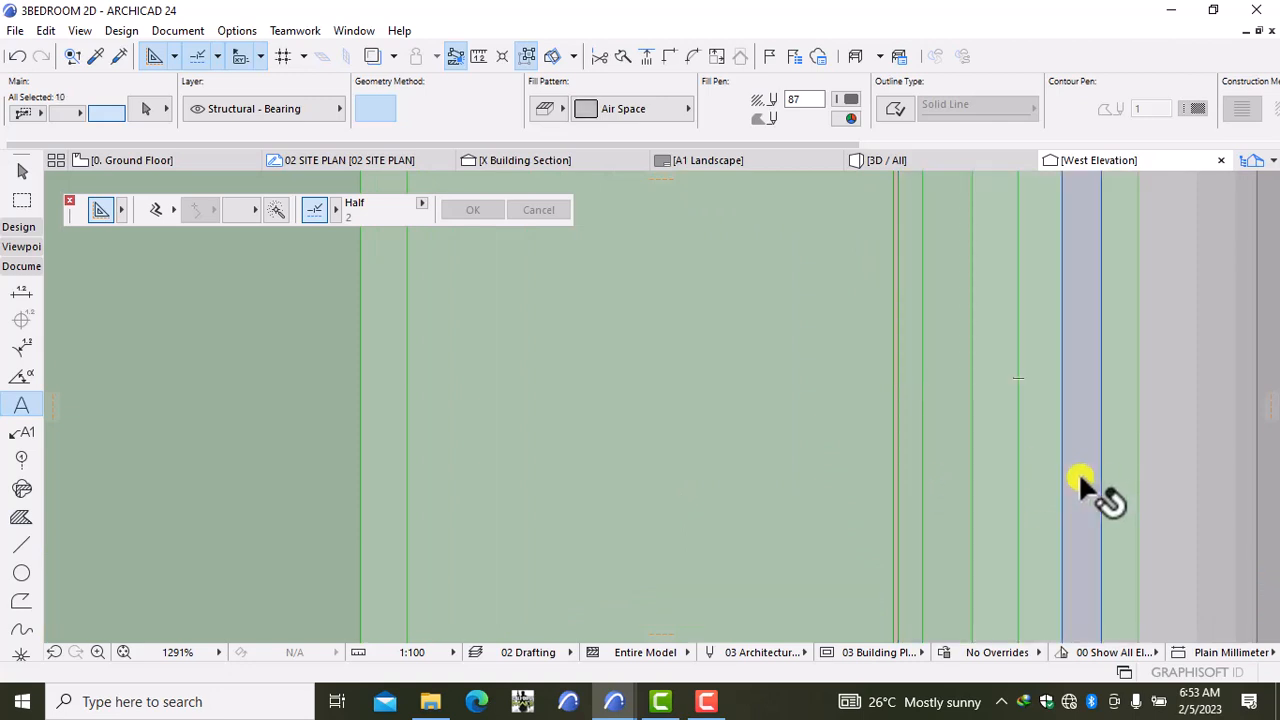
# Step: Add the remaining right-edge and grey wall strips until all 19 wall fills are selected
pyautogui.scroll(-5, 1077, 472)
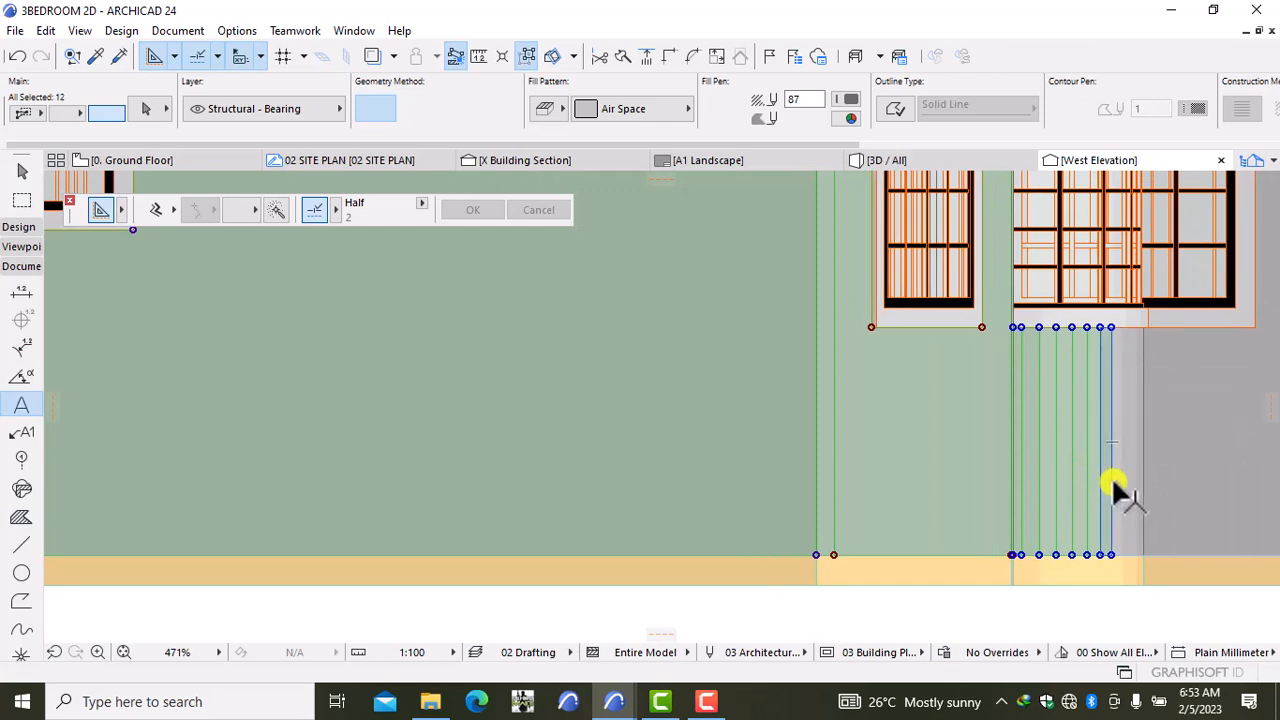
pyautogui.scroll(5, 1110, 482)
pyautogui.keyDown('shift'); pyautogui.click(1155, 475); pyautogui.keyUp('shift')
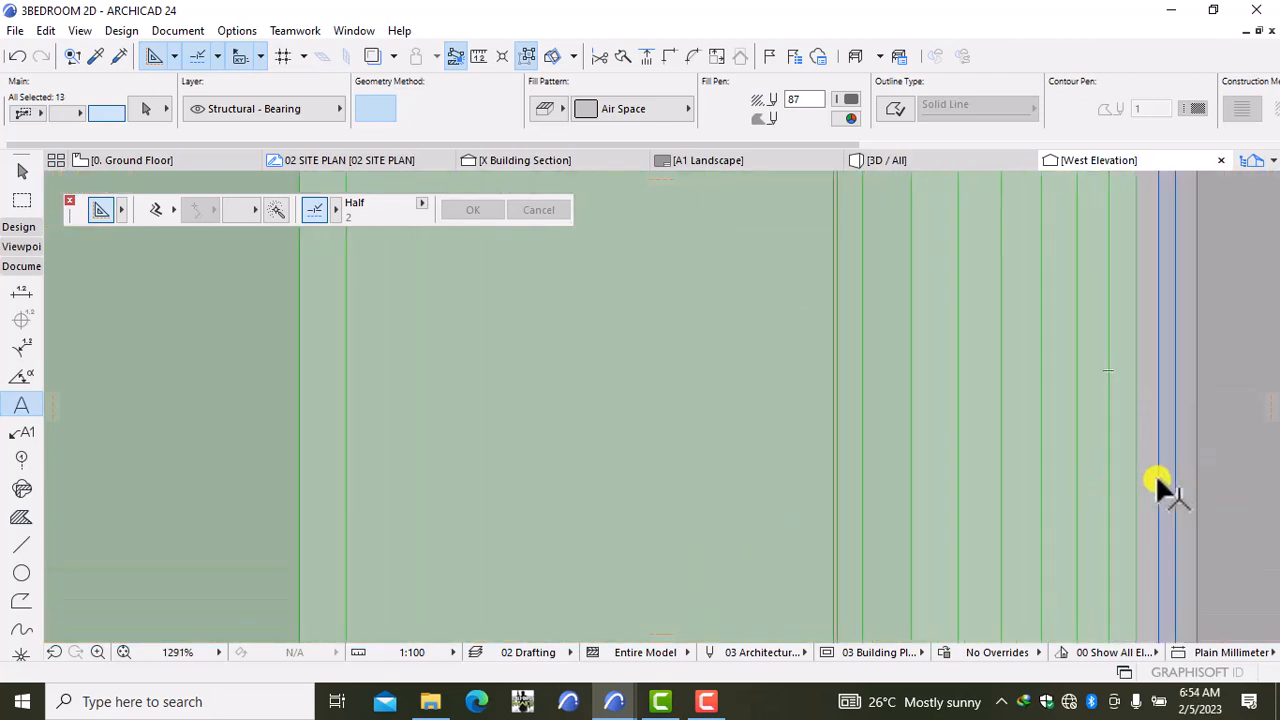
pyautogui.keyDown('shift'); pyautogui.click(1143, 481); pyautogui.keyUp('shift')
pyautogui.keyDown('shift'); pyautogui.click(1185, 483); pyautogui.keyUp('shift')
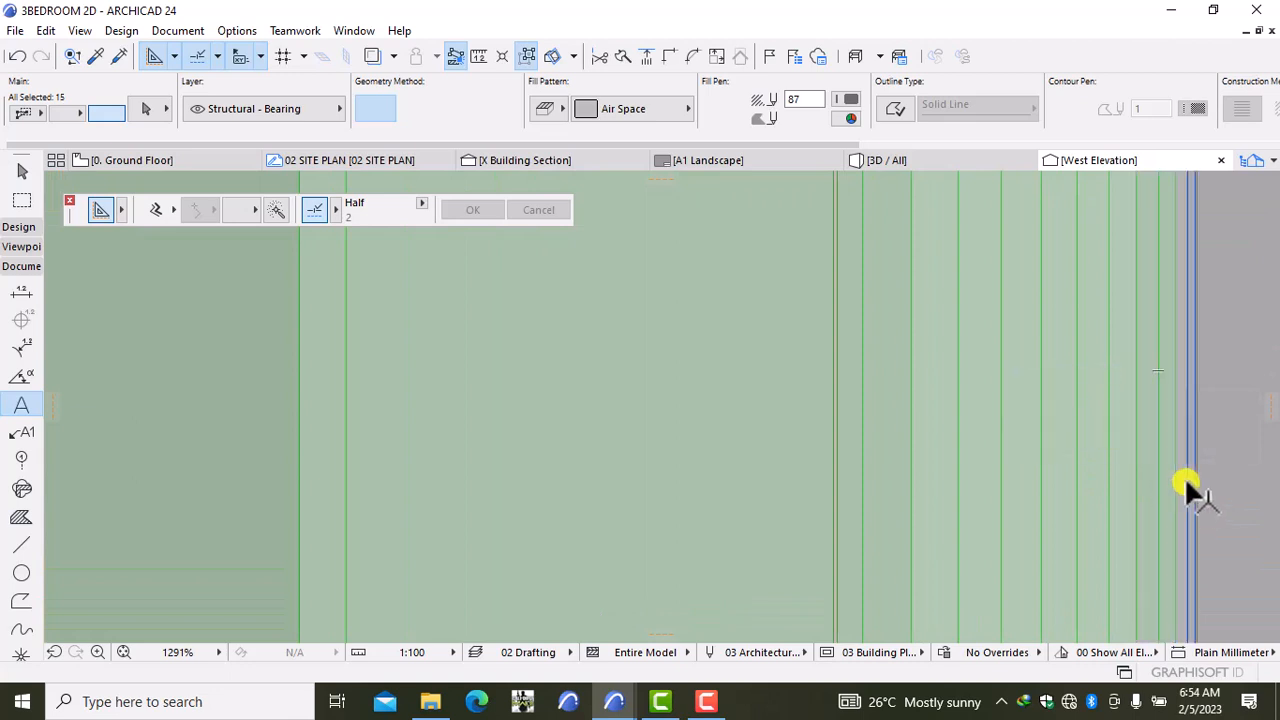
pyautogui.keyDown('shift'); pyautogui.click(1186, 485); pyautogui.keyUp('shift')
pyautogui.scroll(5, 1186, 485)
pyautogui.keyDown('shift'); pyautogui.click(1186, 485); pyautogui.keyUp('shift')
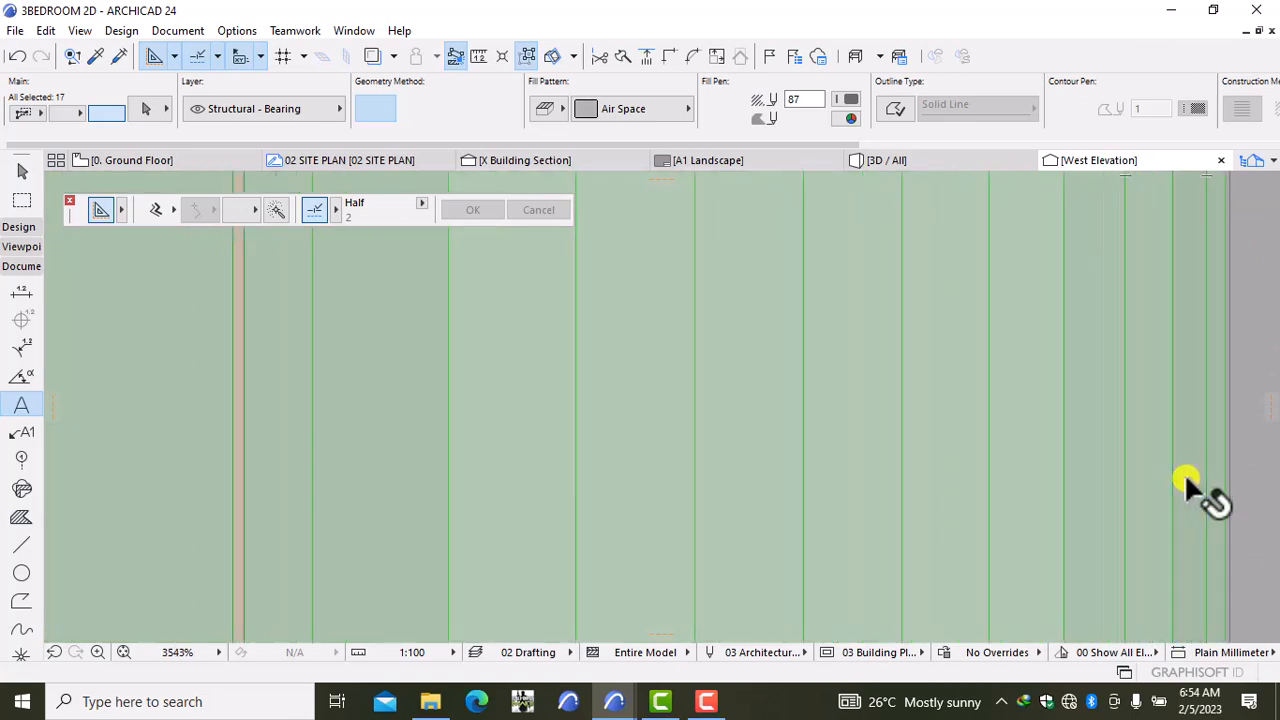
pyautogui.scroll(-4, 1169, 483)
pyautogui.moveTo(1183, 480); pyautogui.dragTo(942, 479, button='middle')
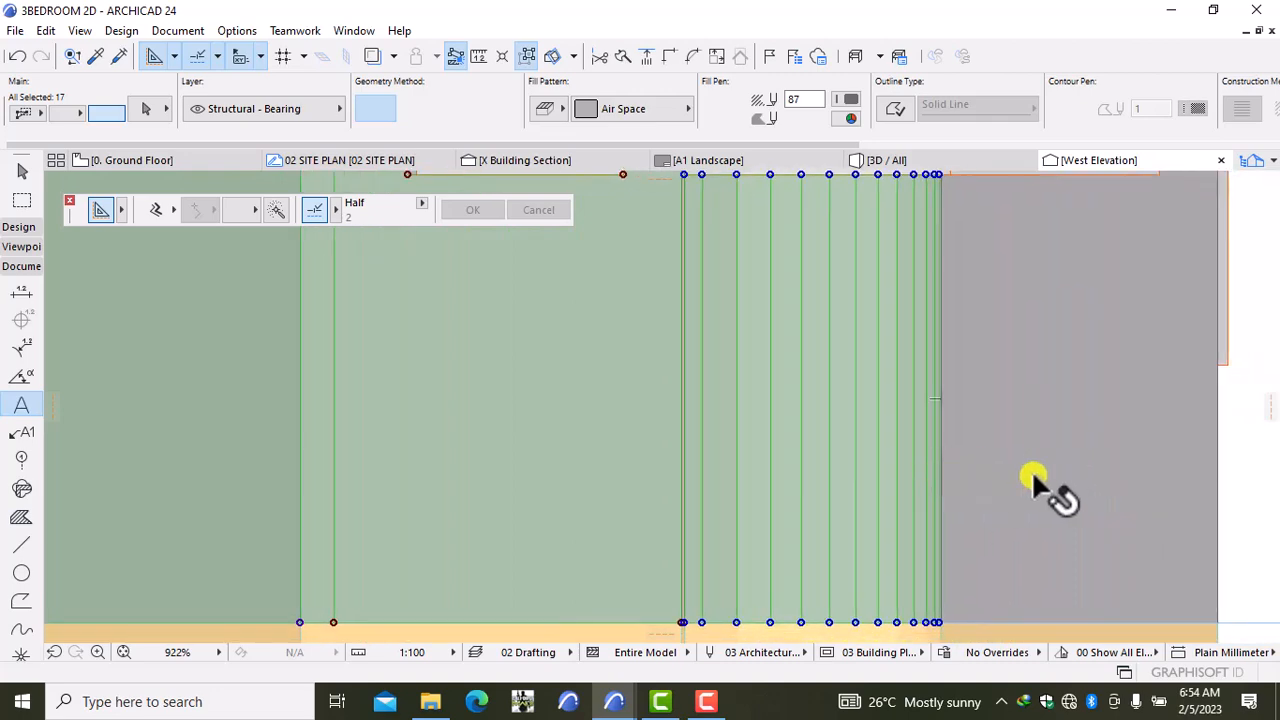
pyautogui.keyDown('shift'); pyautogui.click(1033, 471); pyautogui.keyUp('shift')
pyautogui.scroll(-3, 1034, 471)
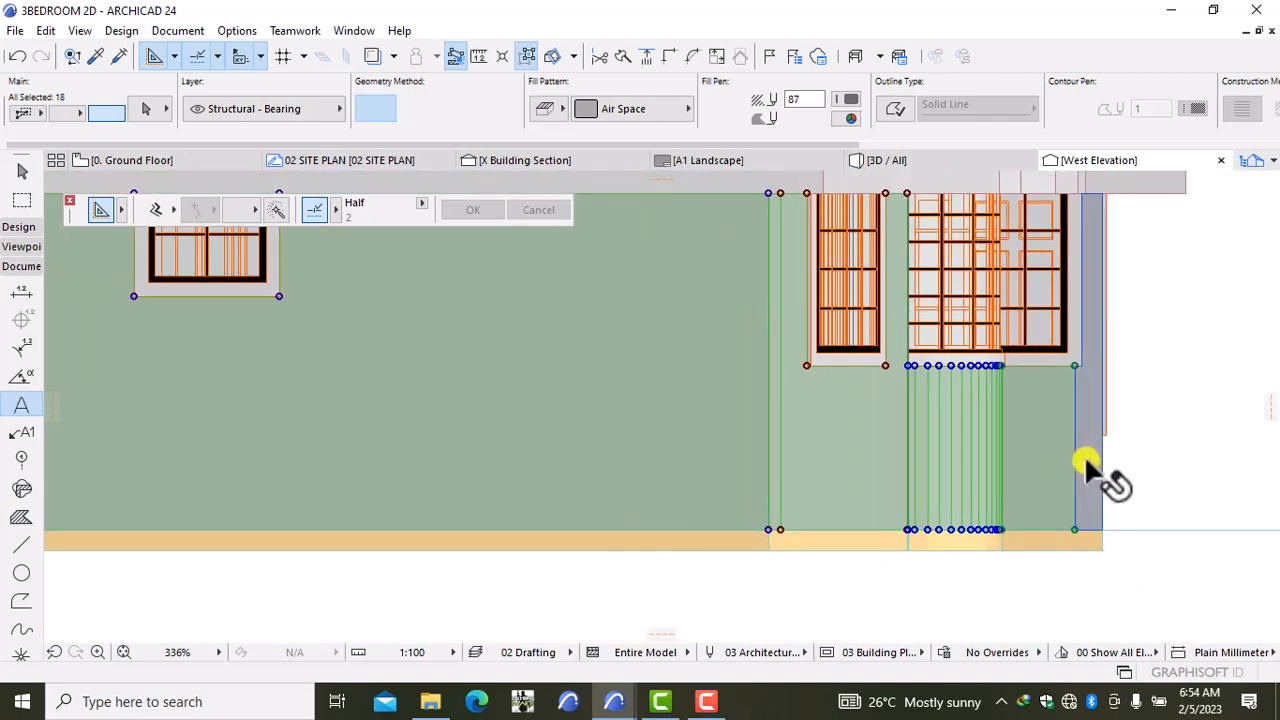
pyautogui.keyDown('shift'); pyautogui.click(1090, 470); pyautogui.keyUp('shift')
pyautogui.scroll(-4, 920, 508)
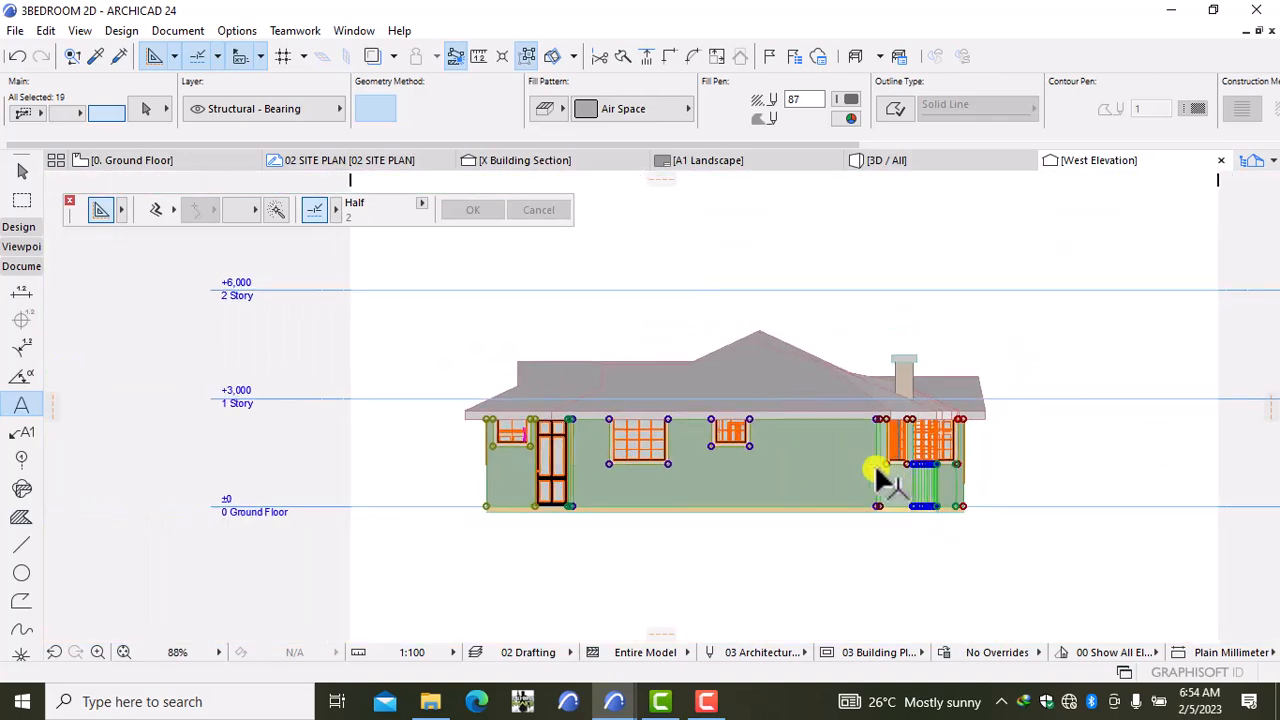
pyautogui.click(878, 478)
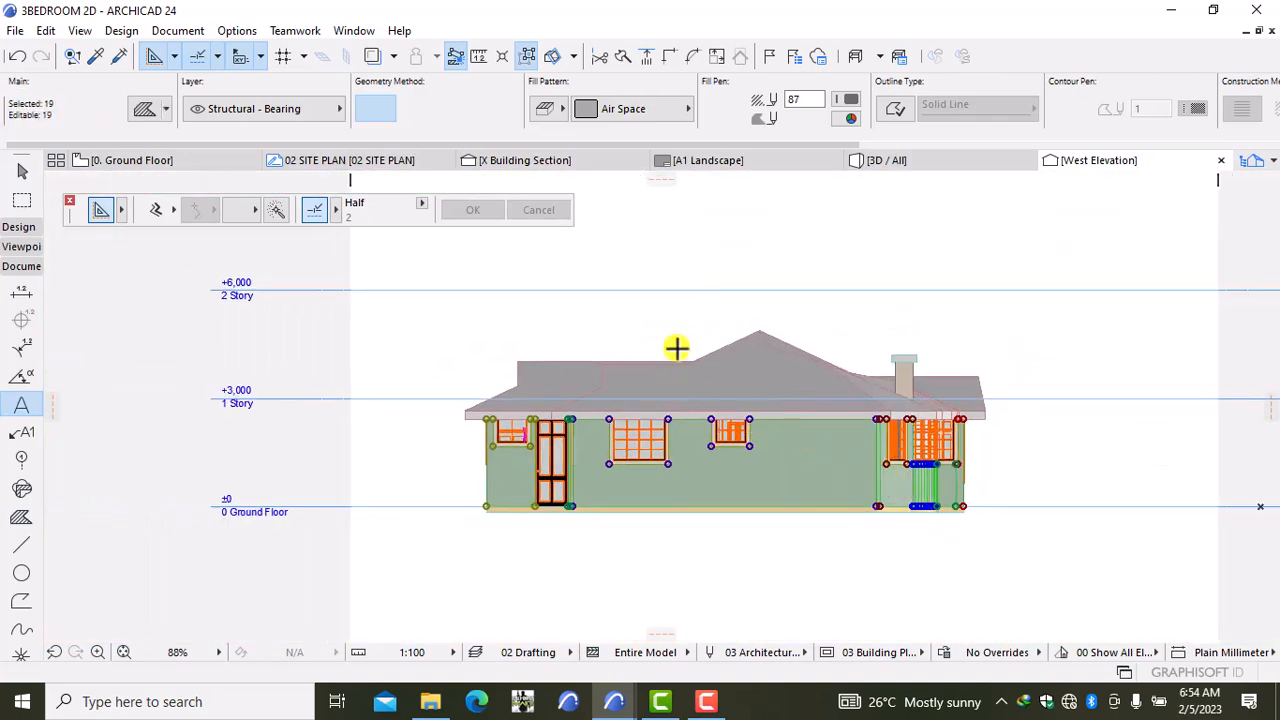
# Step: Give the wall fills a dark Block - Running Bond pattern on a pen 61 background, then select the roof fill
pyautogui.click(664, 105)
pyautogui.click(771, 307)
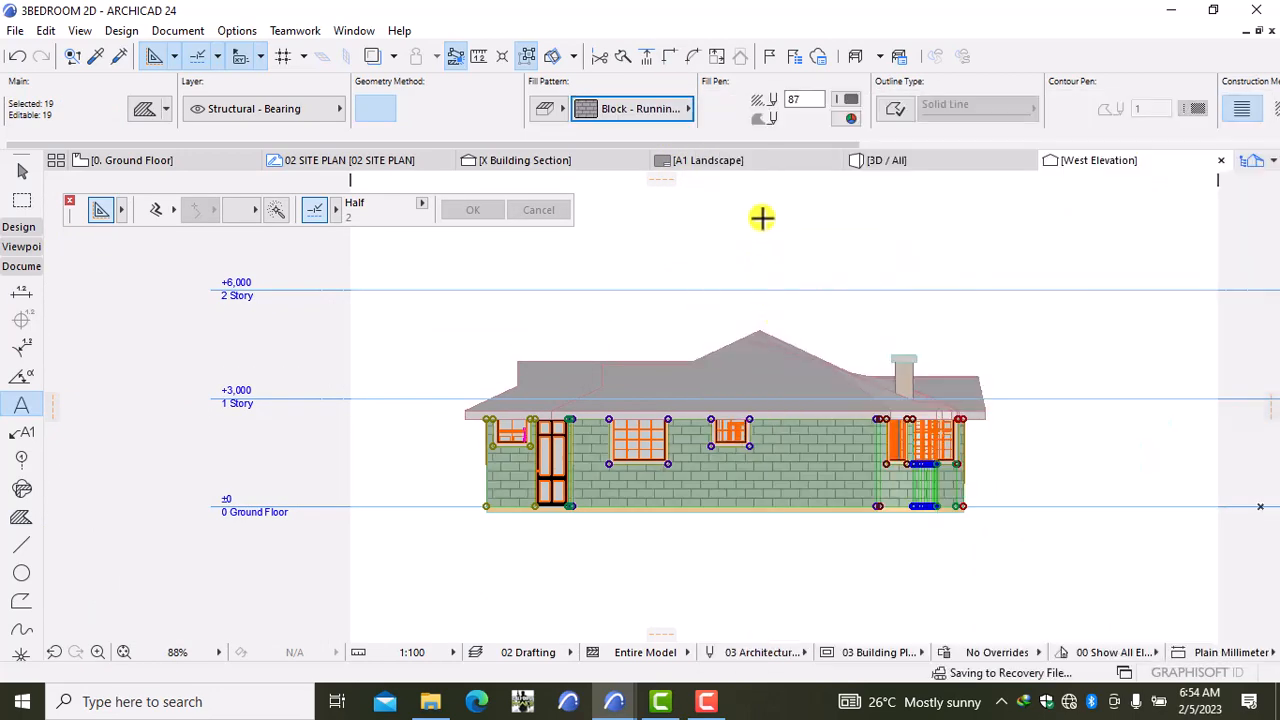
pyautogui.click(853, 100)
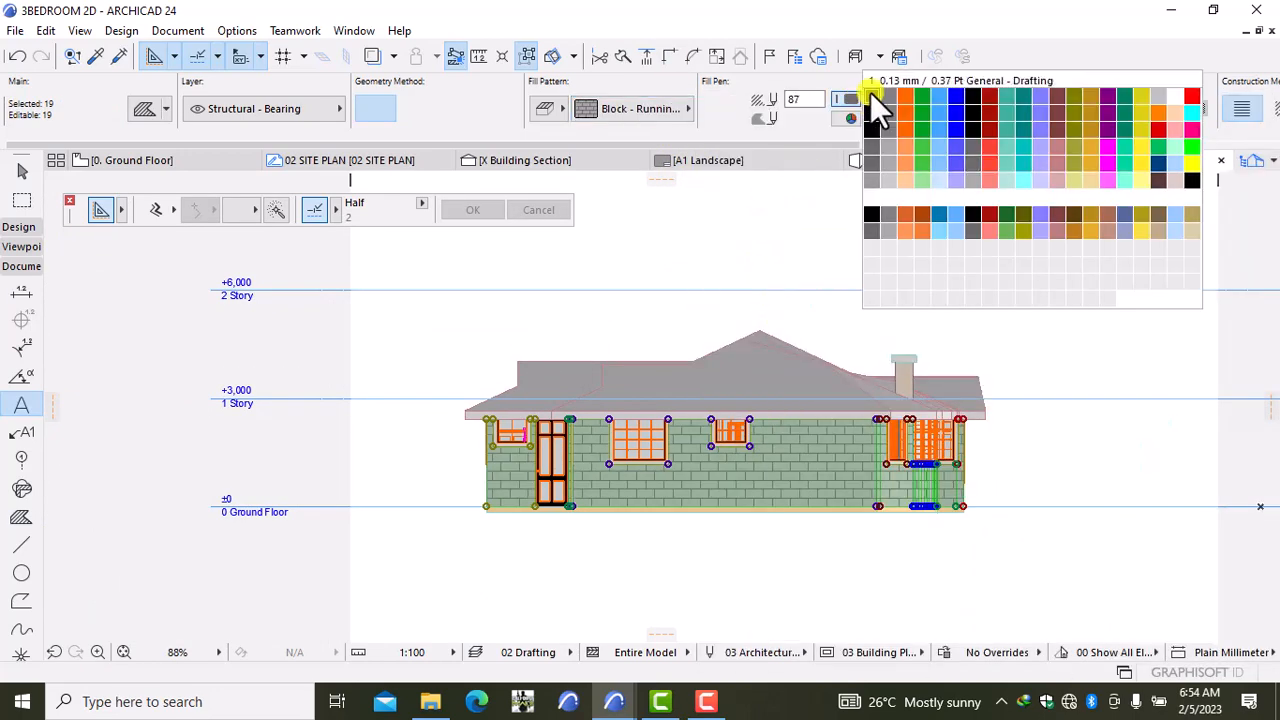
pyautogui.click(871, 92)
pyautogui.click(847, 117)
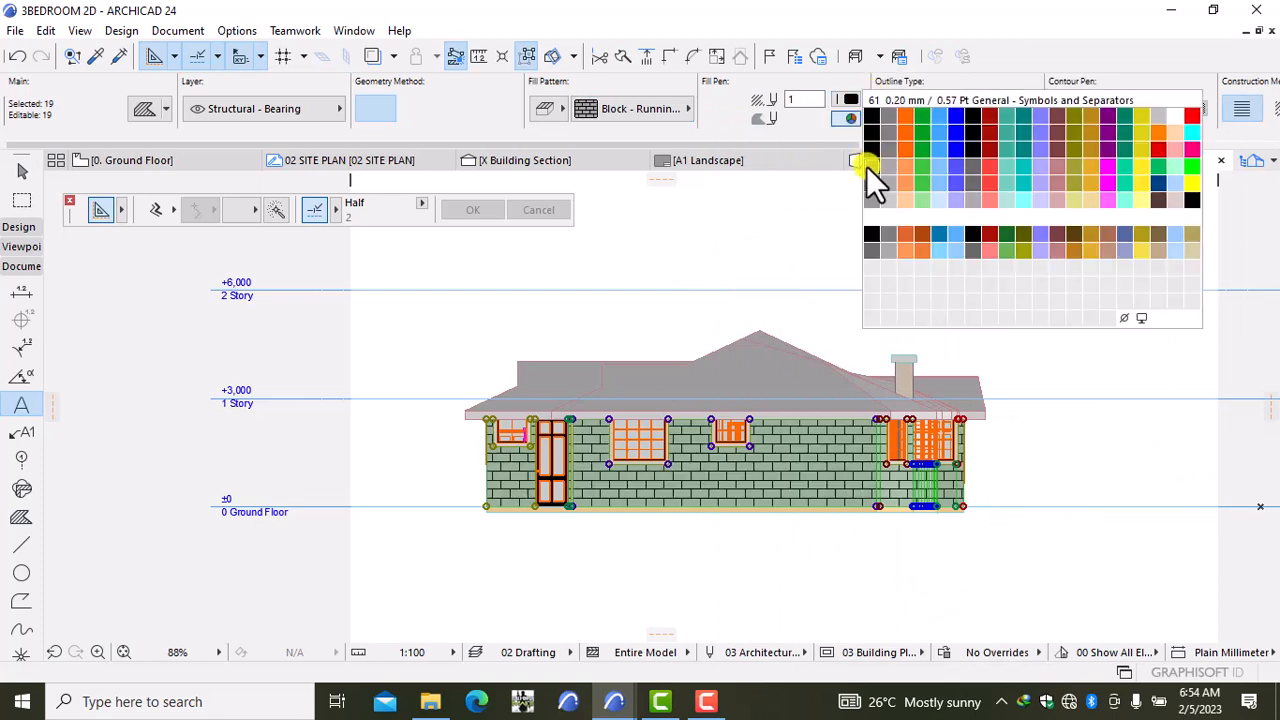
pyautogui.click(868, 166)
pyautogui.press('Escape')
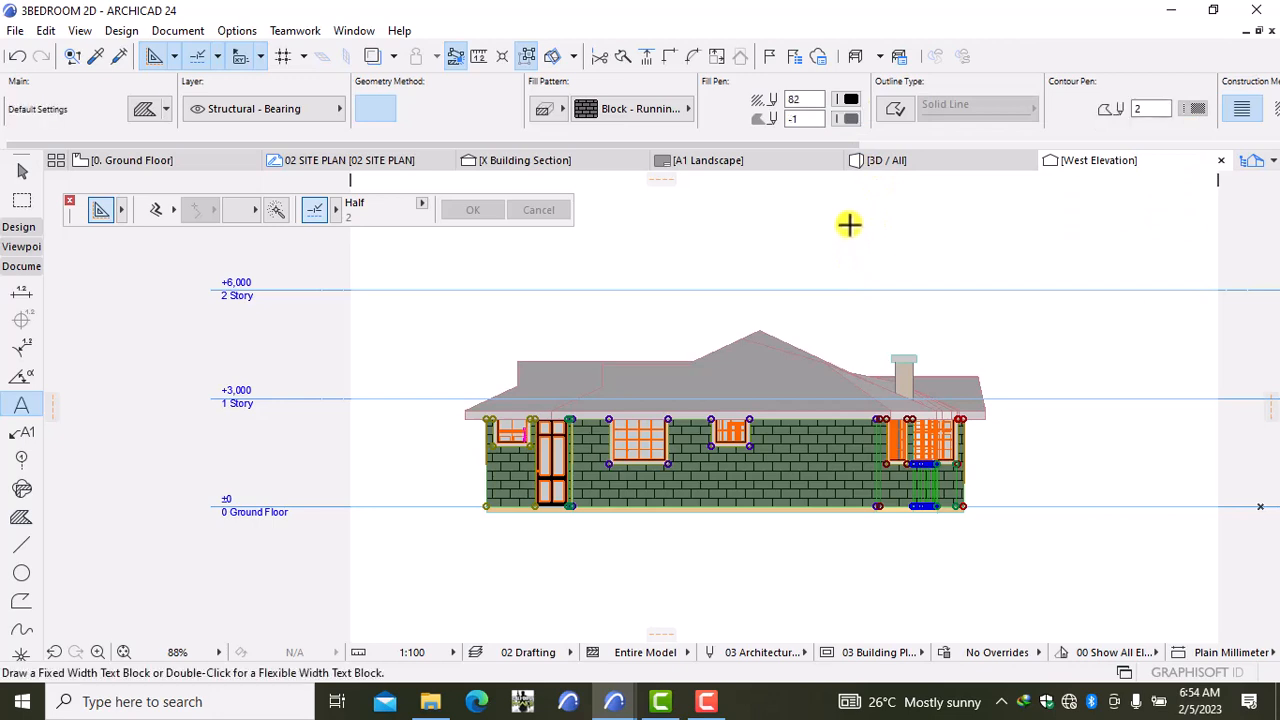
pyautogui.keyDown('shift'); pyautogui.click(530, 373); pyautogui.keyUp('shift')
# Step: Add further roof pieces, including the triangular and top roof triangles, to the selection
pyautogui.keyDown('shift'); pyautogui.click(640, 385); pyautogui.keyUp('shift')
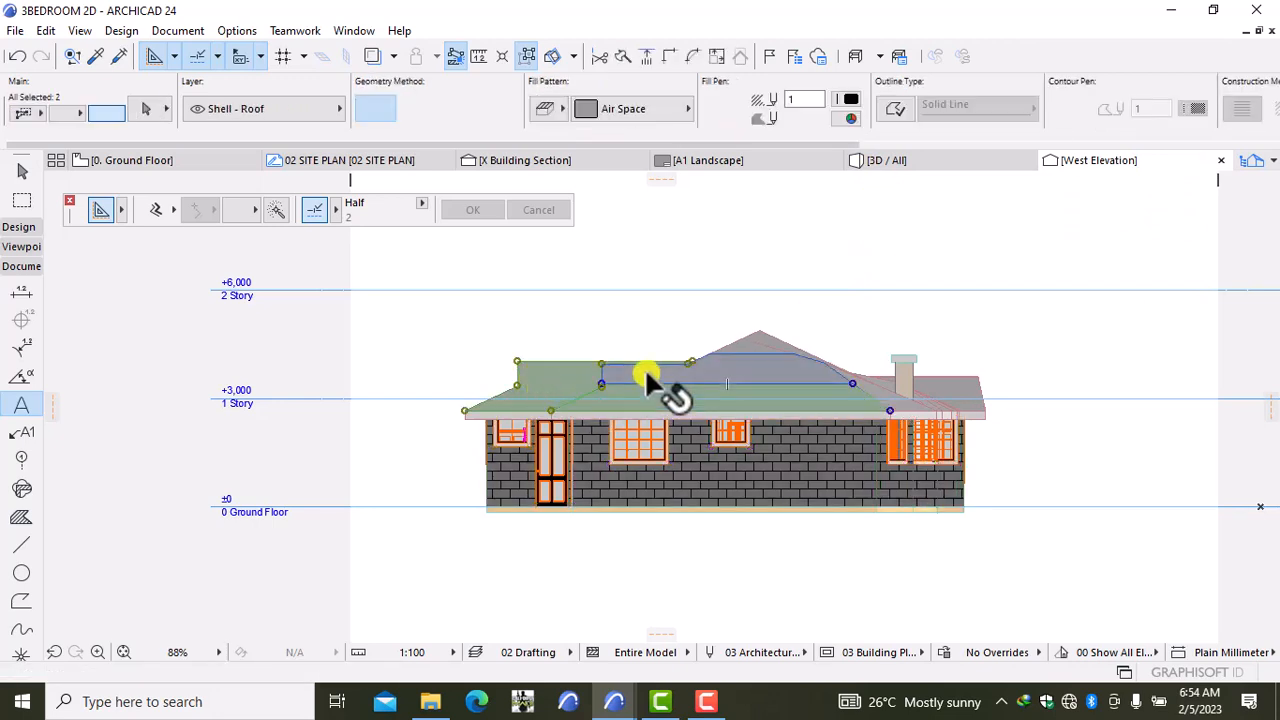
pyautogui.keyDown('shift'); pyautogui.click(694, 378); pyautogui.keyUp('shift')
pyautogui.scroll(3, 757, 350)
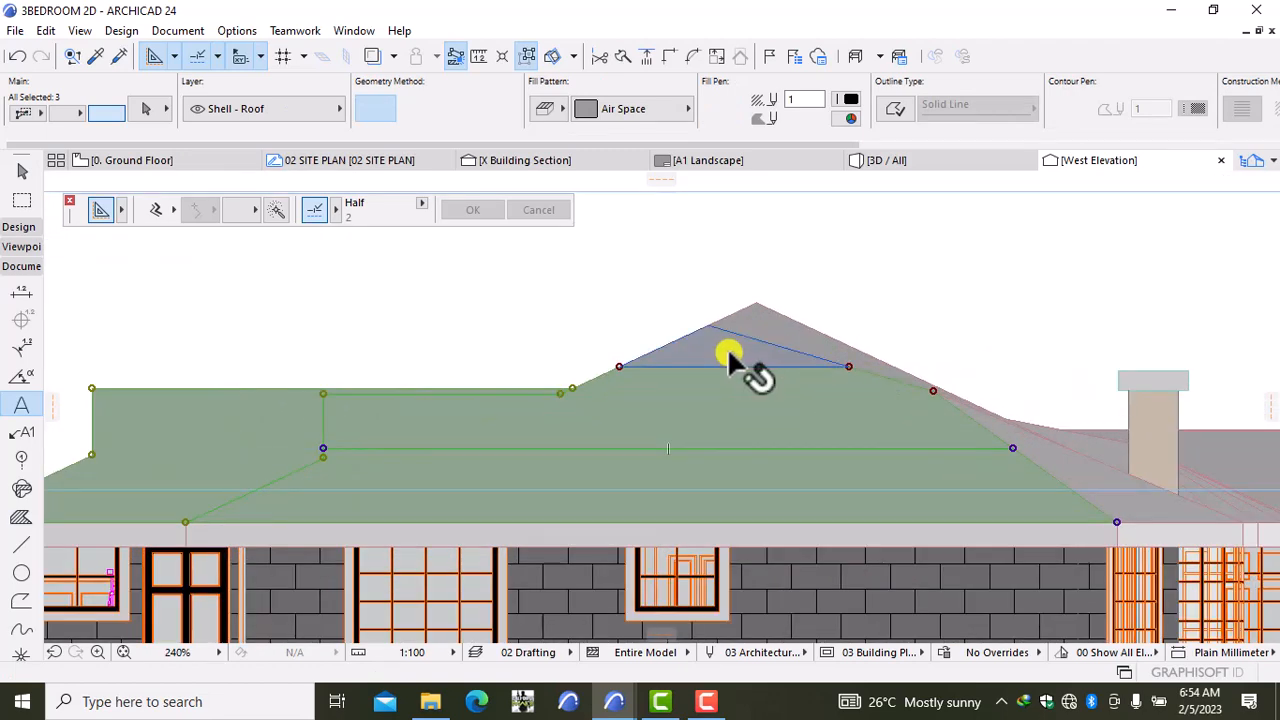
pyautogui.keyDown('shift'); pyautogui.click(728, 357); pyautogui.keyUp('shift')
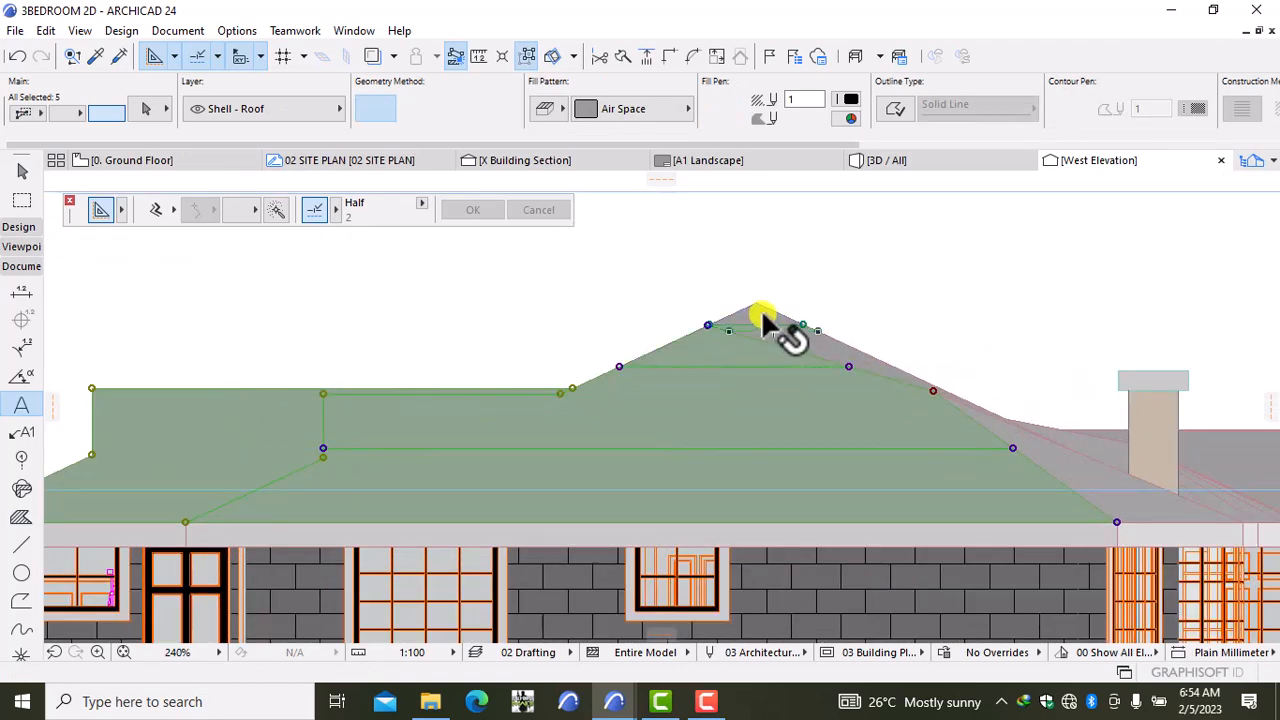
pyautogui.keyDown('shift'); pyautogui.click(765, 322); pyautogui.keyUp('shift')
pyautogui.scroll(2, 785, 338)
pyautogui.keyDown('shift'); pyautogui.click(787, 340); pyautogui.keyUp('shift')
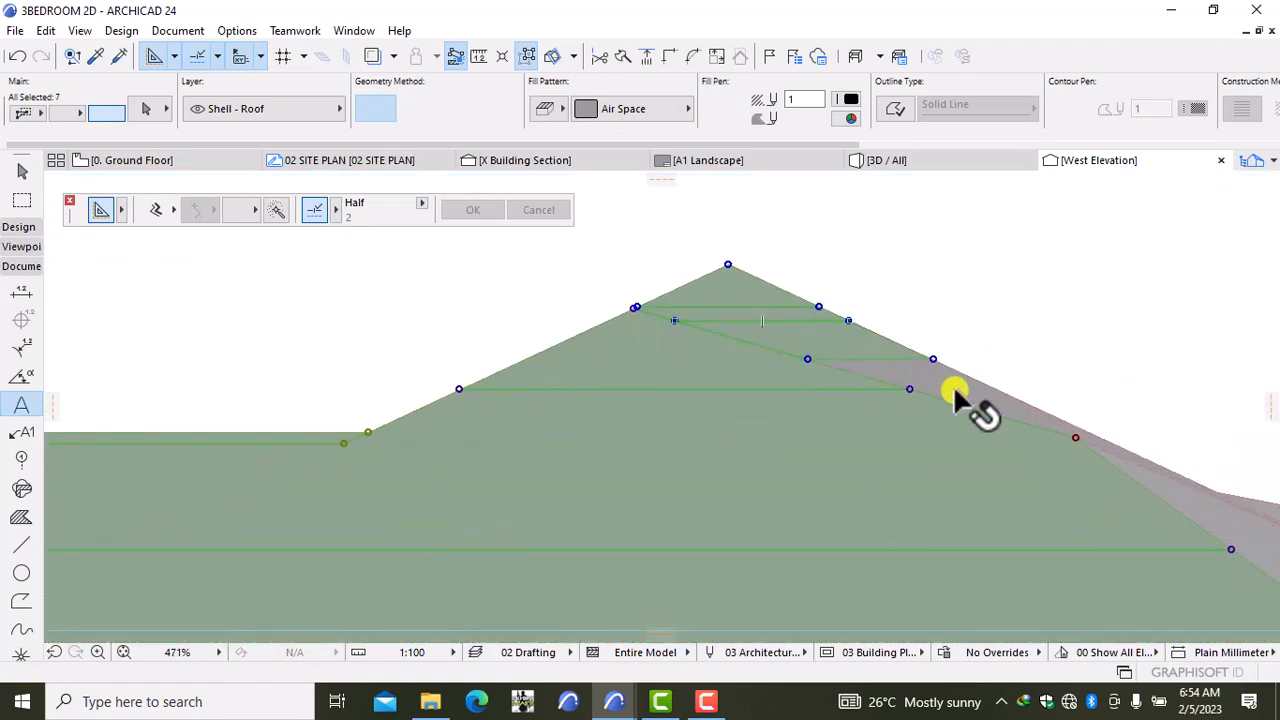
pyautogui.keyDown('shift'); pyautogui.click(956, 391); pyautogui.keyUp('shift')
pyautogui.scroll(-2, 986, 414)
# Step: Add the roof pieces right of the slope, then clear the whole roof selection
pyautogui.moveTo(1220, 465); pyautogui.dragTo(918, 455, button='middle')
pyautogui.keyDown('shift'); pyautogui.click(914, 452); pyautogui.keyUp('shift')
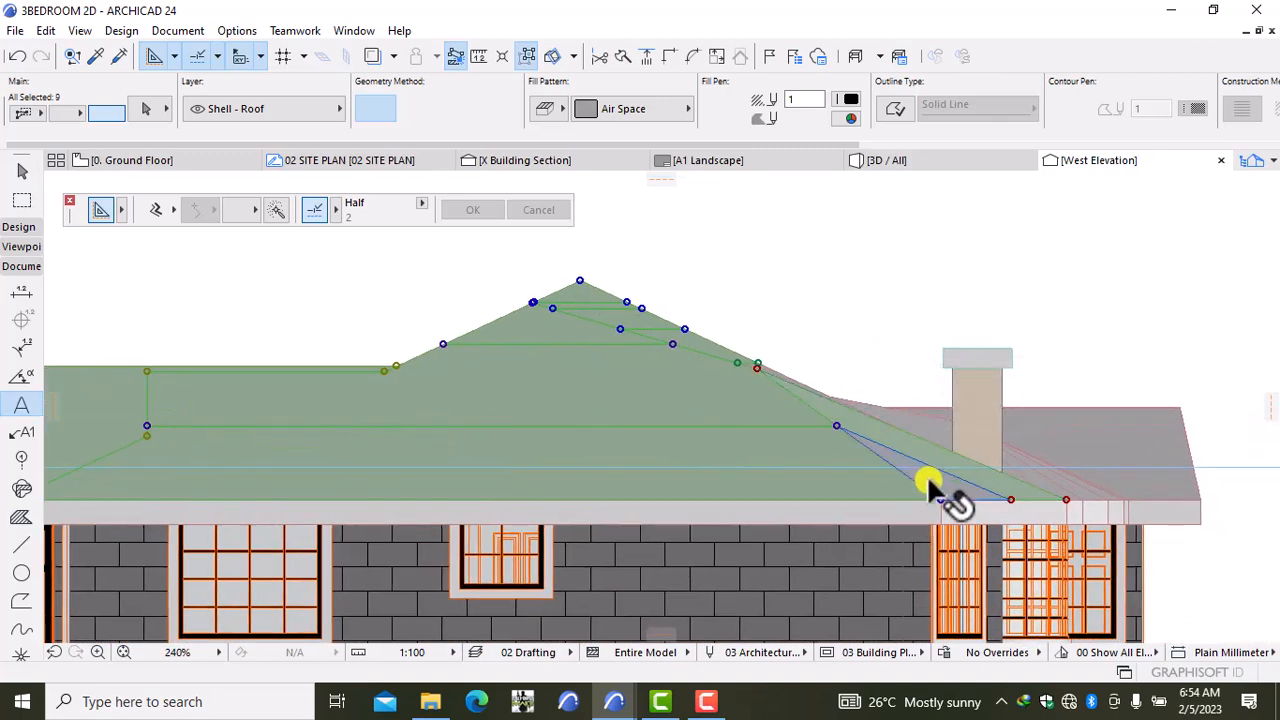
pyautogui.keyDown('shift'); pyautogui.click(927, 474); pyautogui.keyUp('shift')
pyautogui.scroll(2, 938, 428)
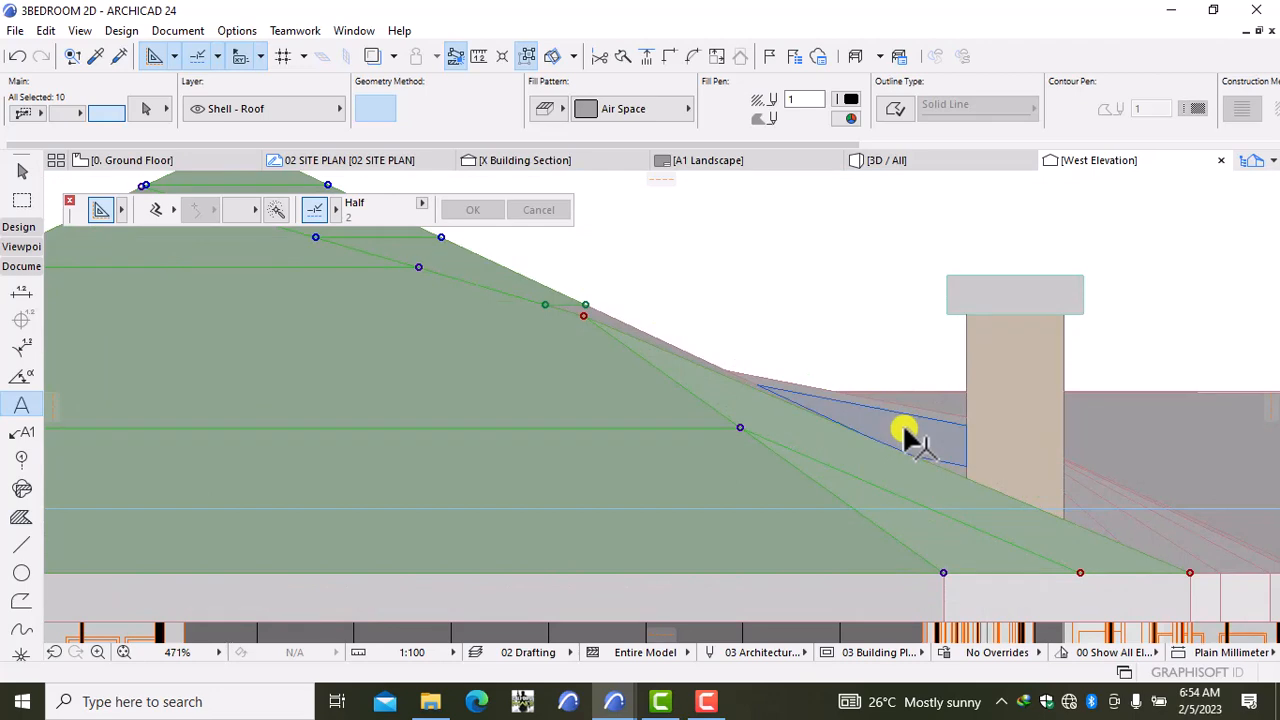
pyautogui.keyDown('shift'); pyautogui.click(636, 348); pyautogui.keyUp('shift')
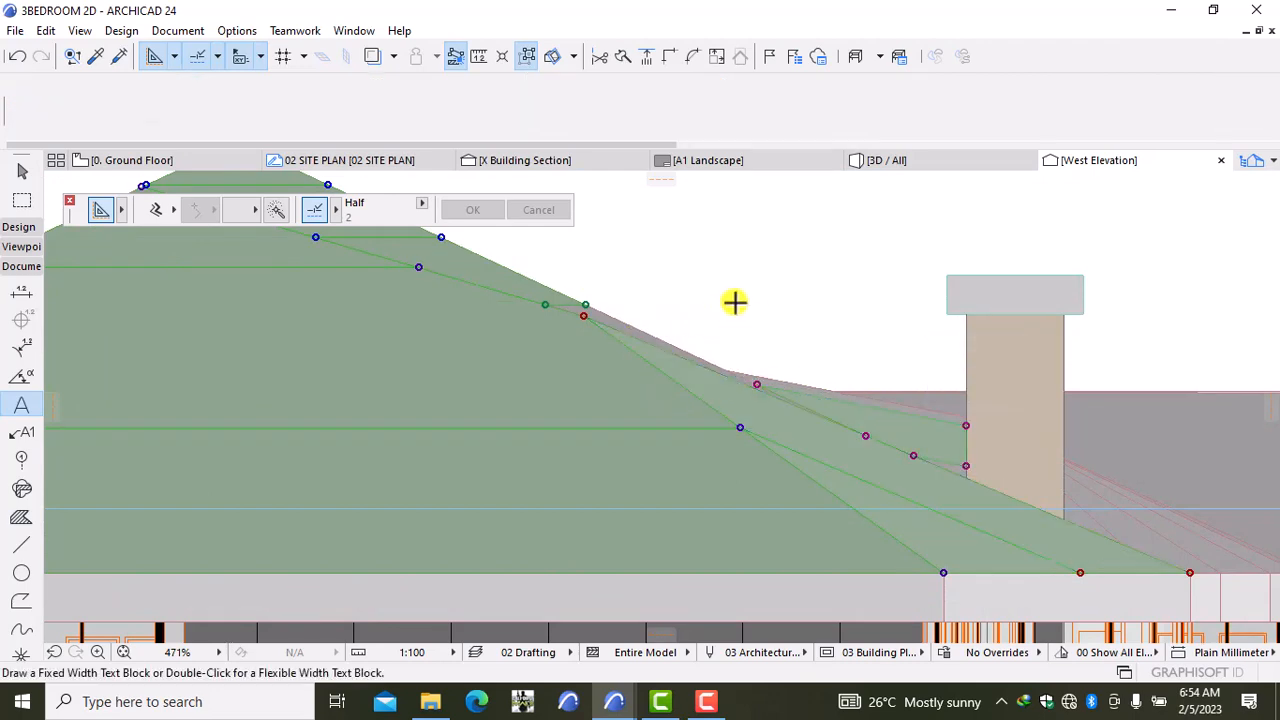
pyautogui.press('Escape')
pyautogui.scroll(-2, 732, 308)
pyautogui.scroll(-1, 730, 312)
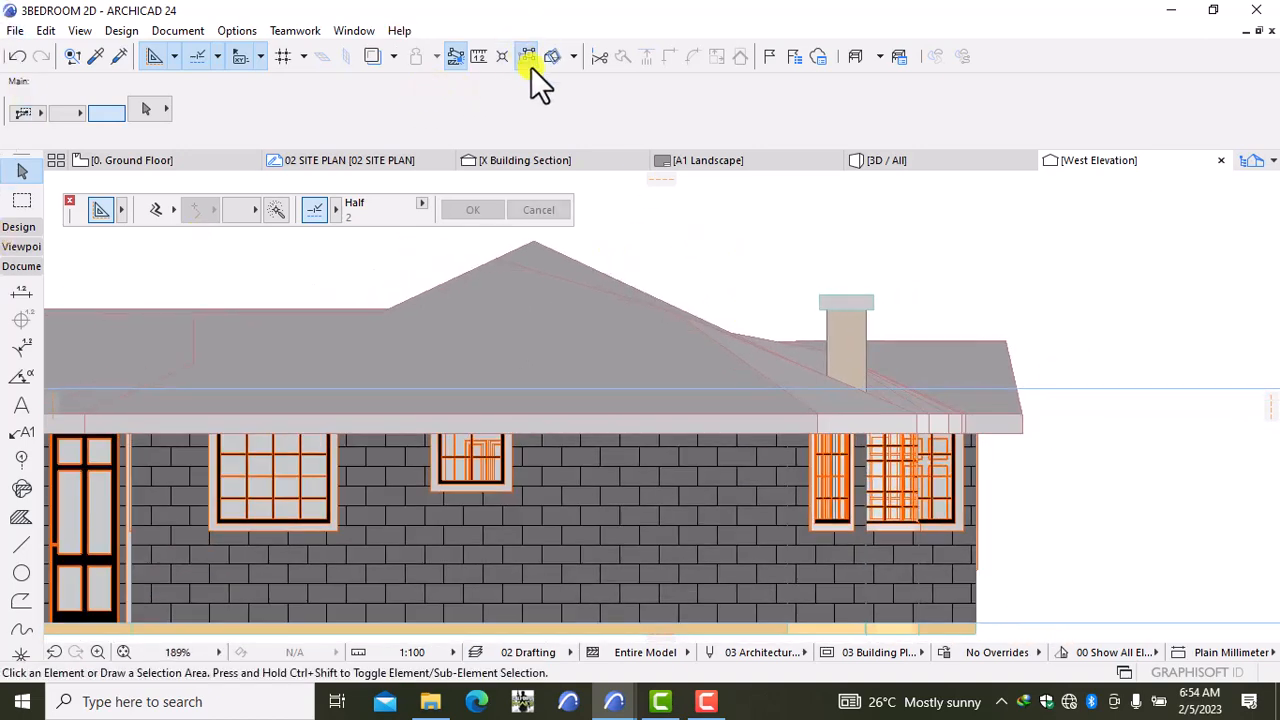
# Step: Reselect the roof fill and add the left roof plane and top roof strip
pyautogui.click(556, 338)
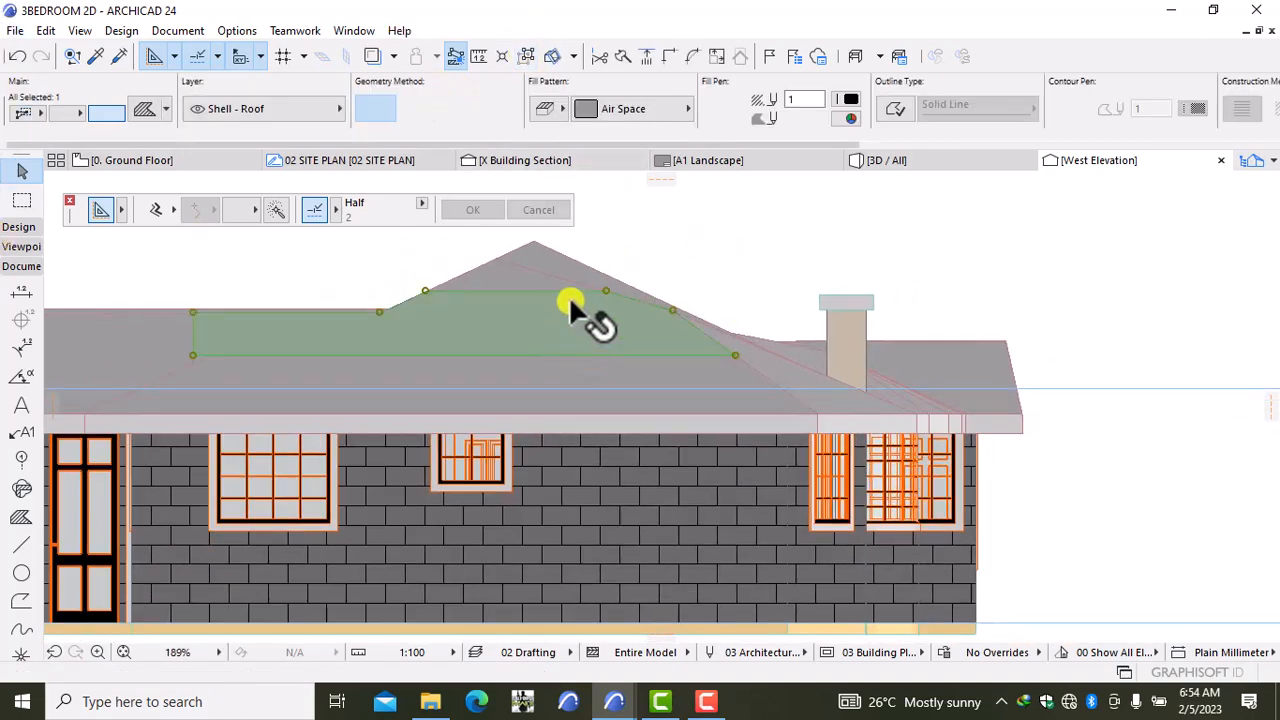
pyautogui.click(650, 245)
pyautogui.scroll(-3, 651, 251)
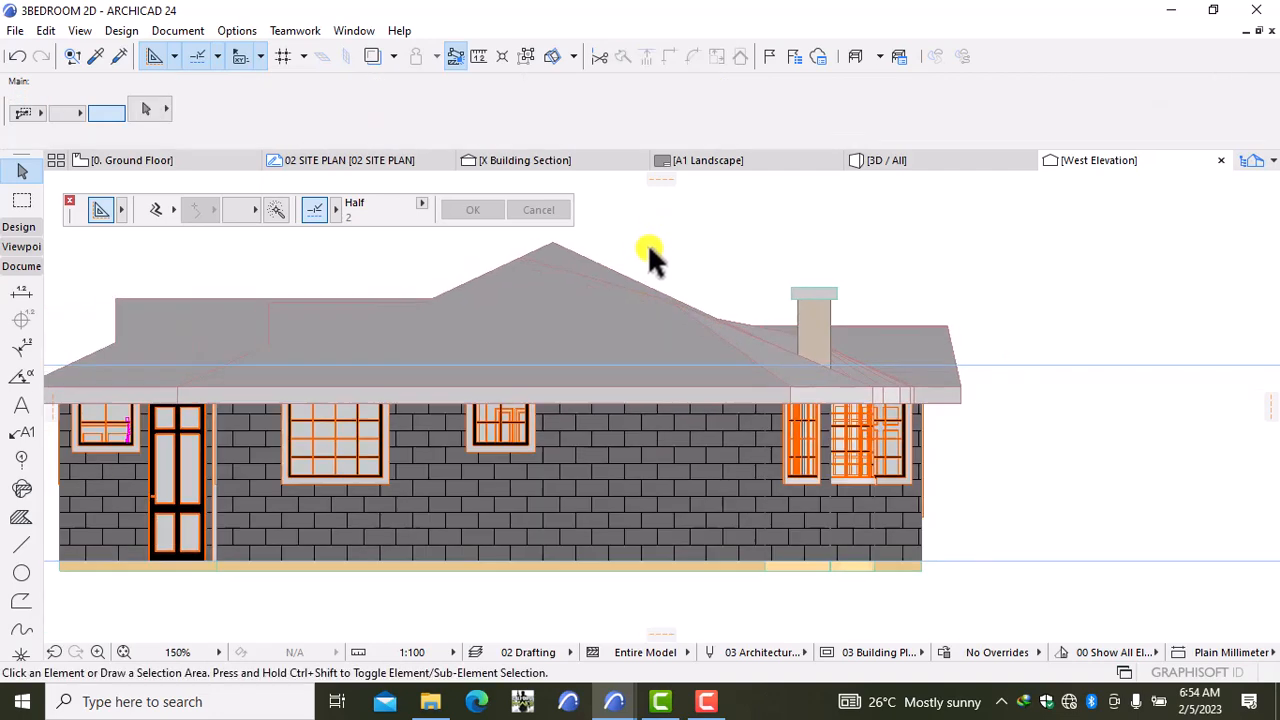
pyautogui.moveTo(651, 251); pyautogui.dragTo(755, 262, button='middle')
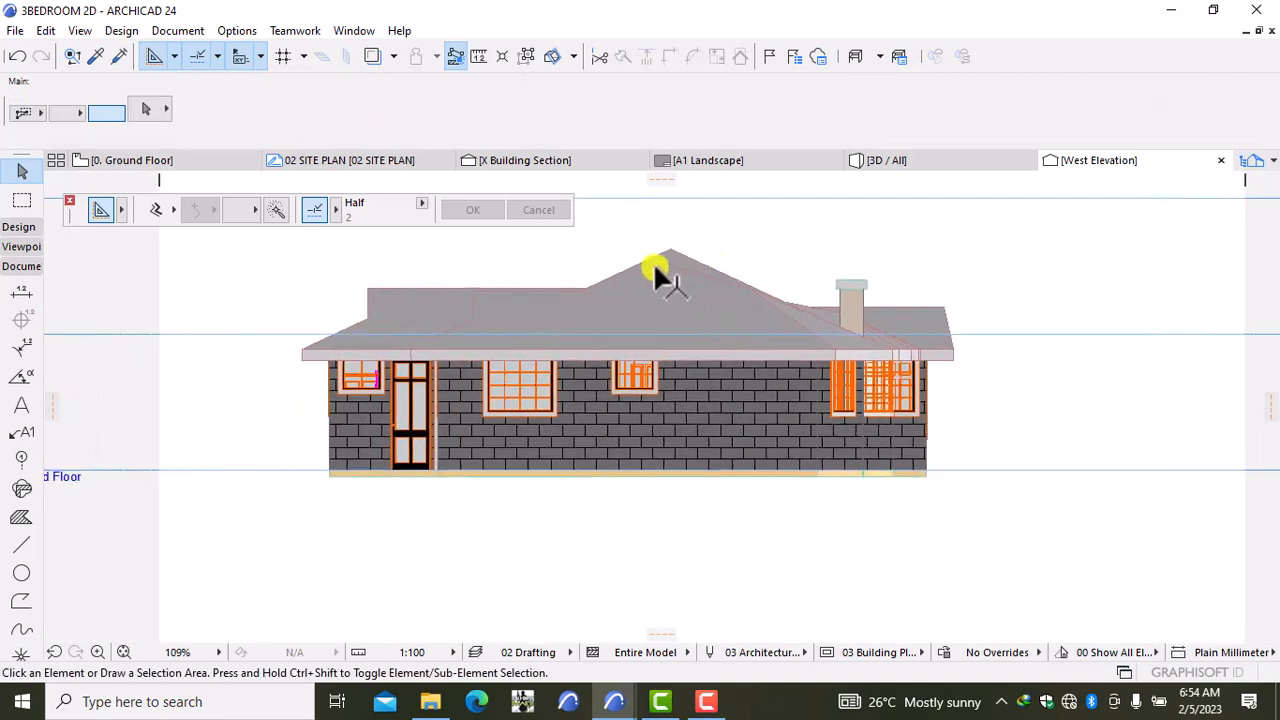
pyautogui.click(527, 308)
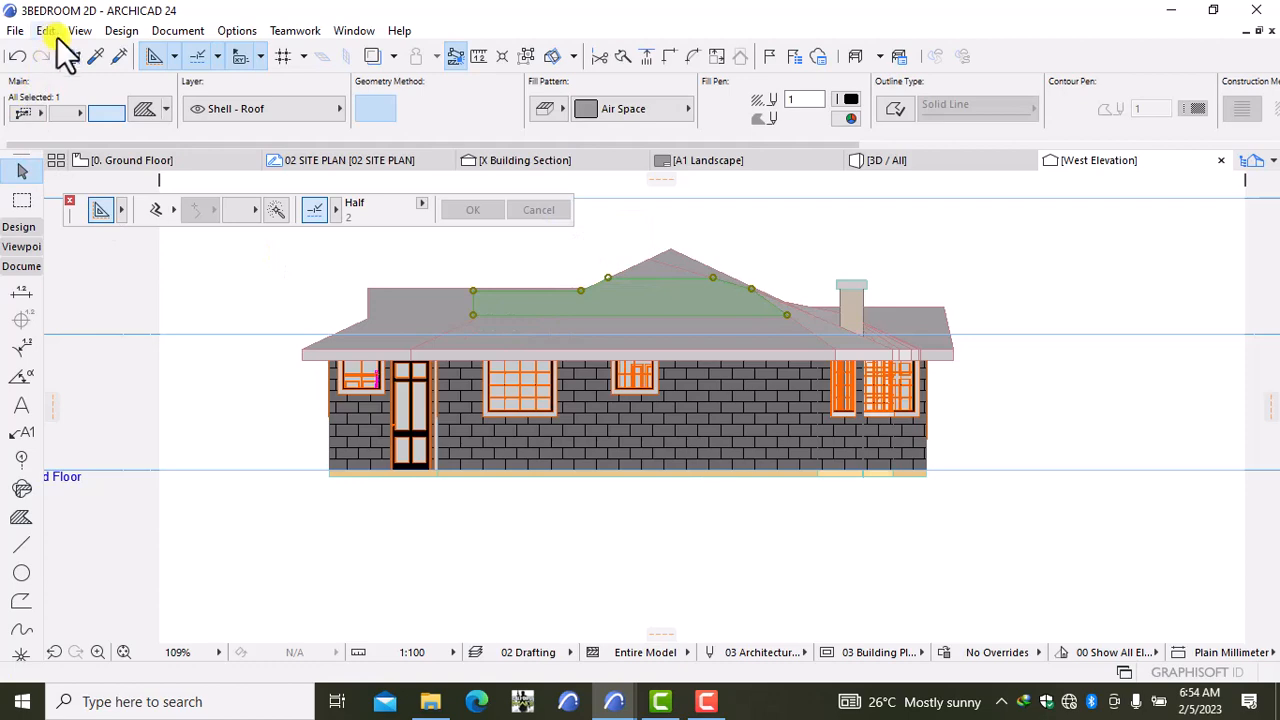
pyautogui.scroll(3, 452, 312)
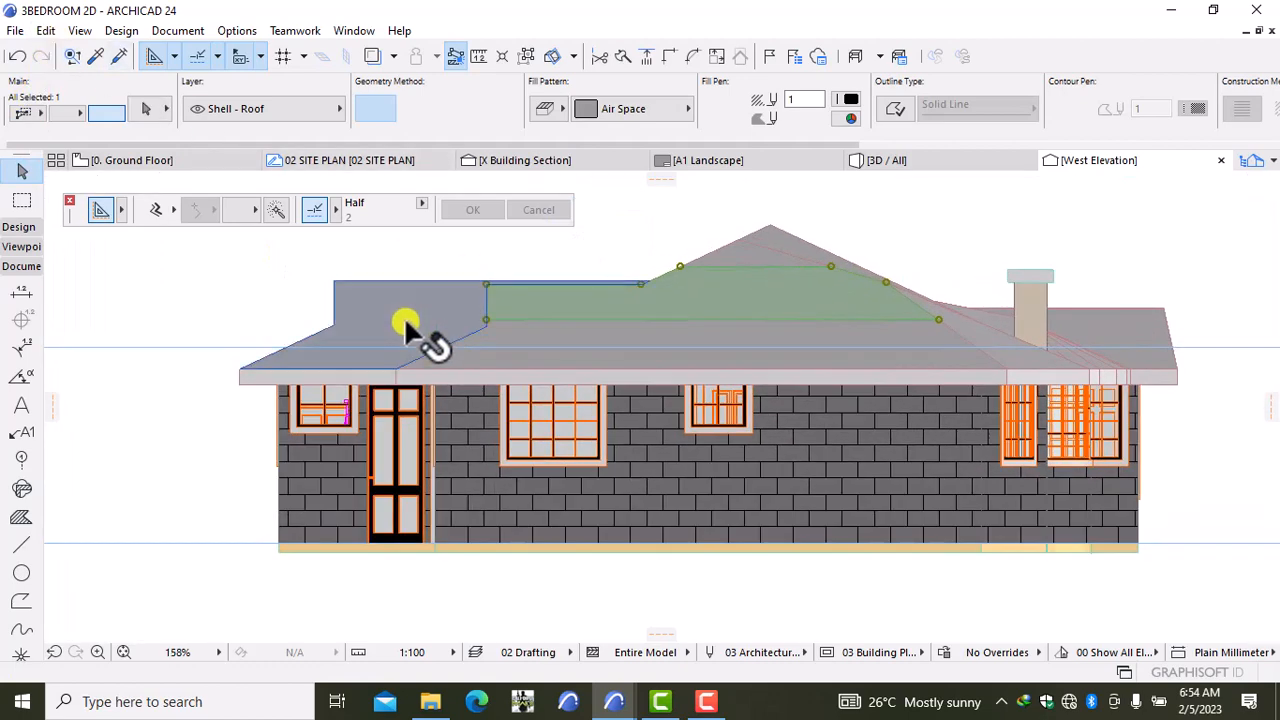
pyautogui.keyDown('shift'); pyautogui.click(407, 330); pyautogui.keyUp('shift')
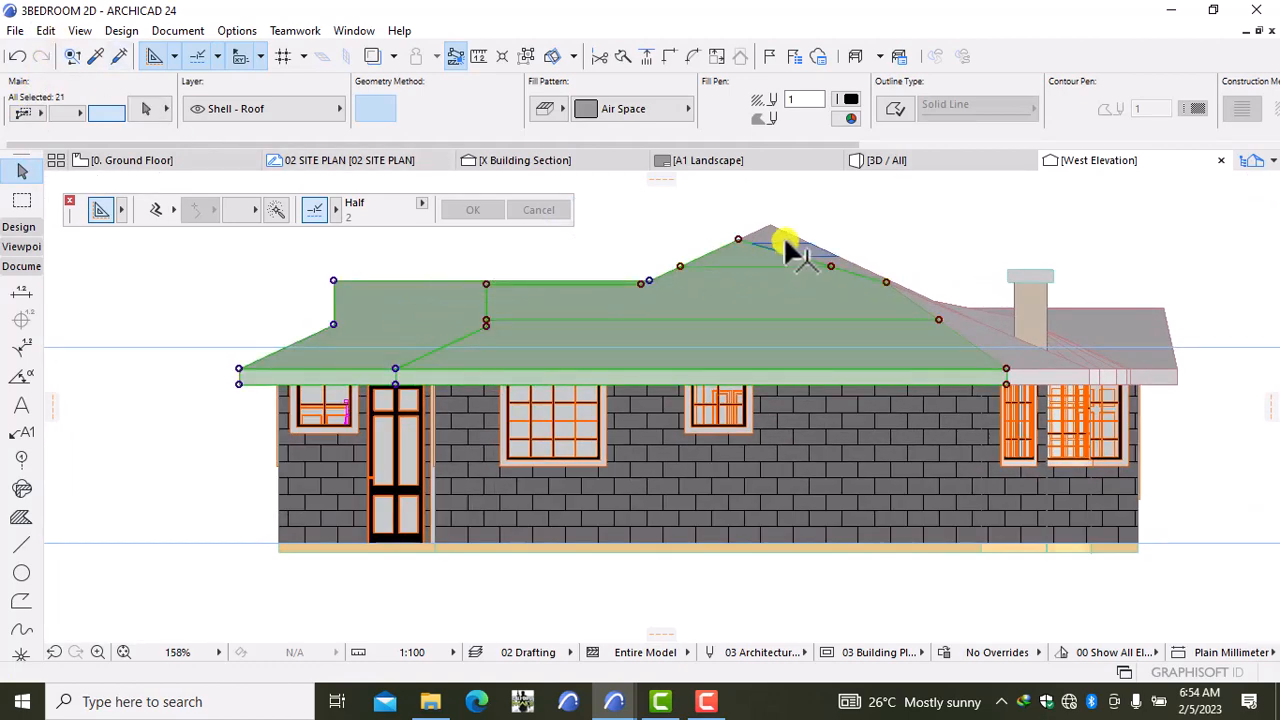
pyautogui.scroll(12, 785, 248)
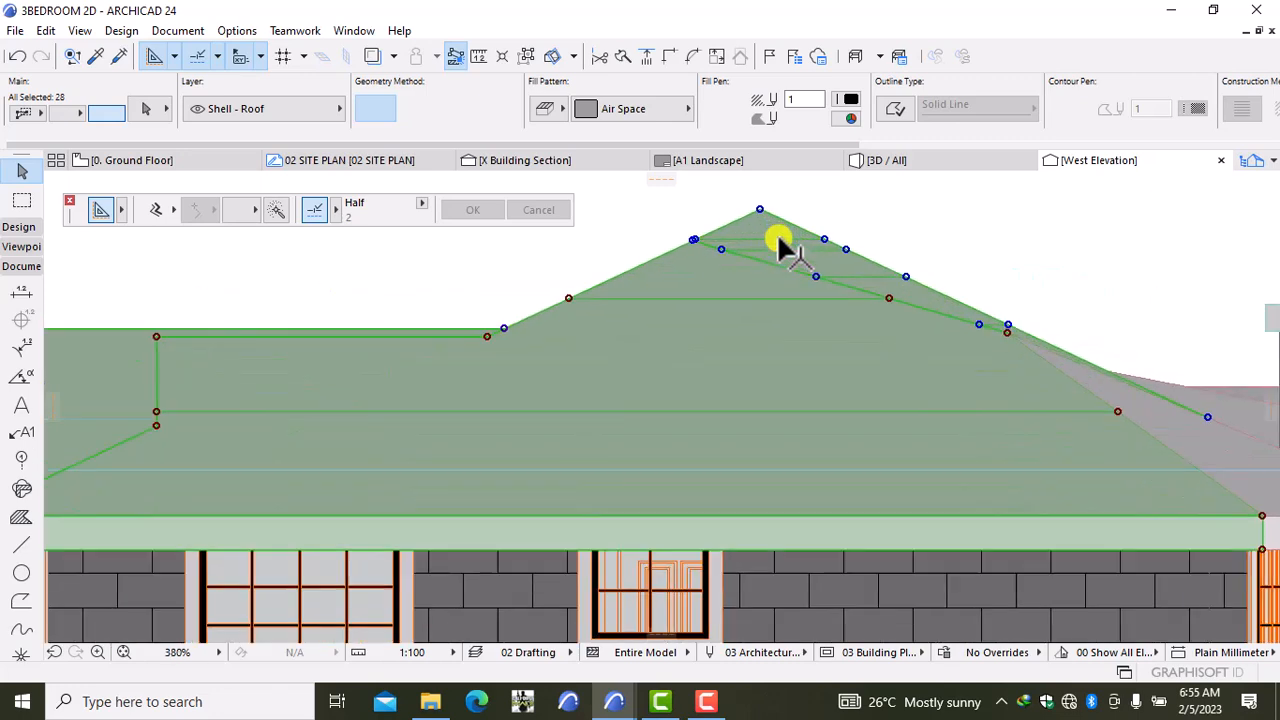
pyautogui.keyDown('shift'); pyautogui.click(764, 251); pyautogui.keyUp('shift')
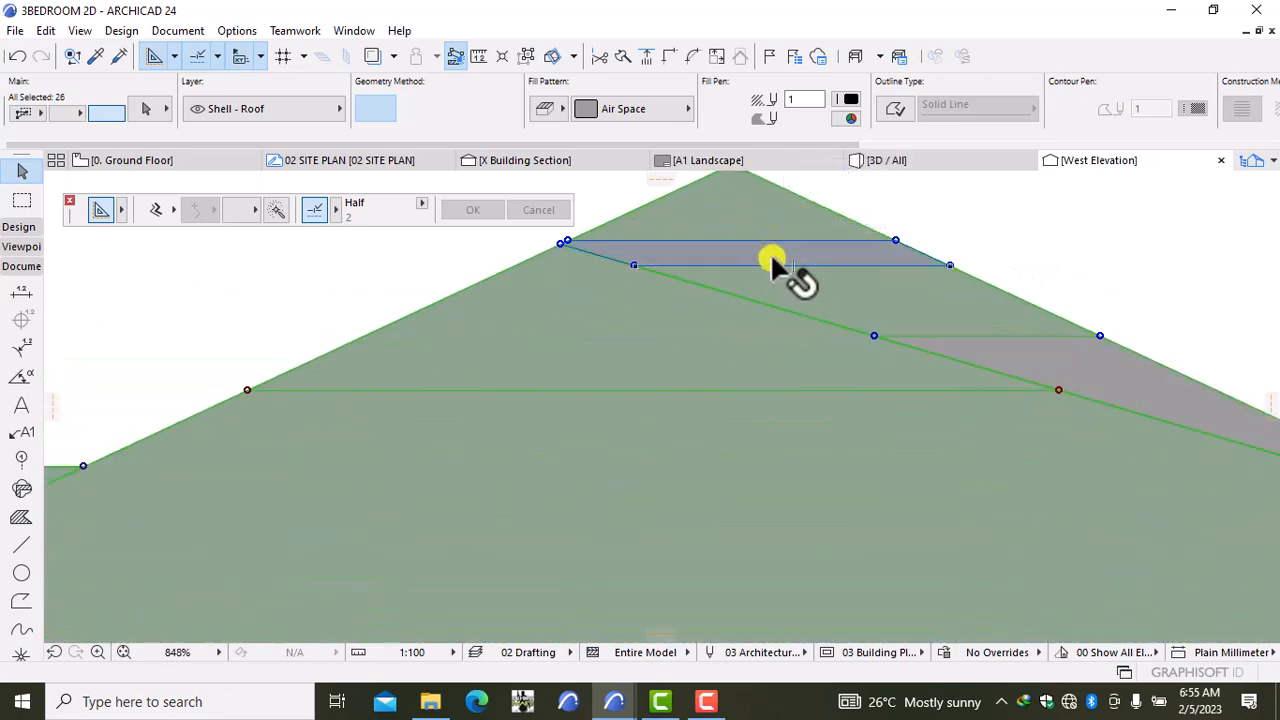
pyautogui.keyDown('shift'); pyautogui.click(795, 262); pyautogui.keyUp('shift')
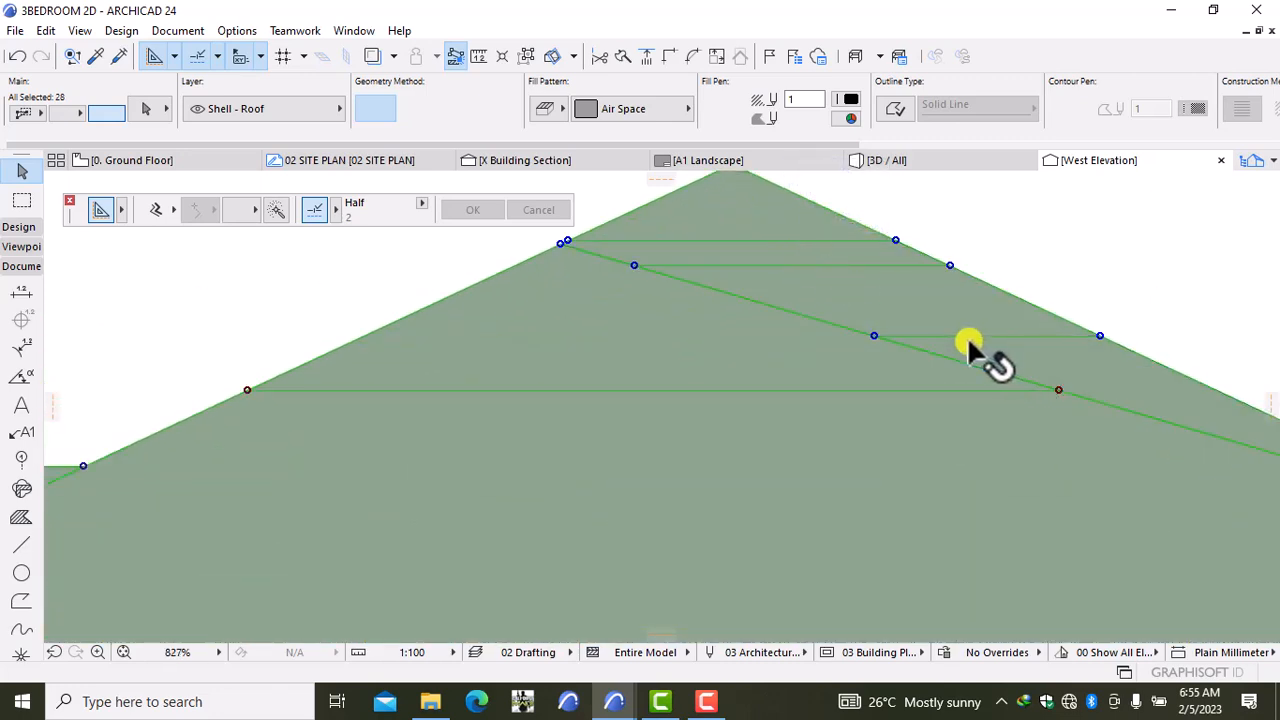
pyautogui.scroll(-15, 986, 357)
pyautogui.moveTo(986, 357); pyautogui.dragTo(533, 323, button='middle')
pyautogui.scroll(6, 540, 330)
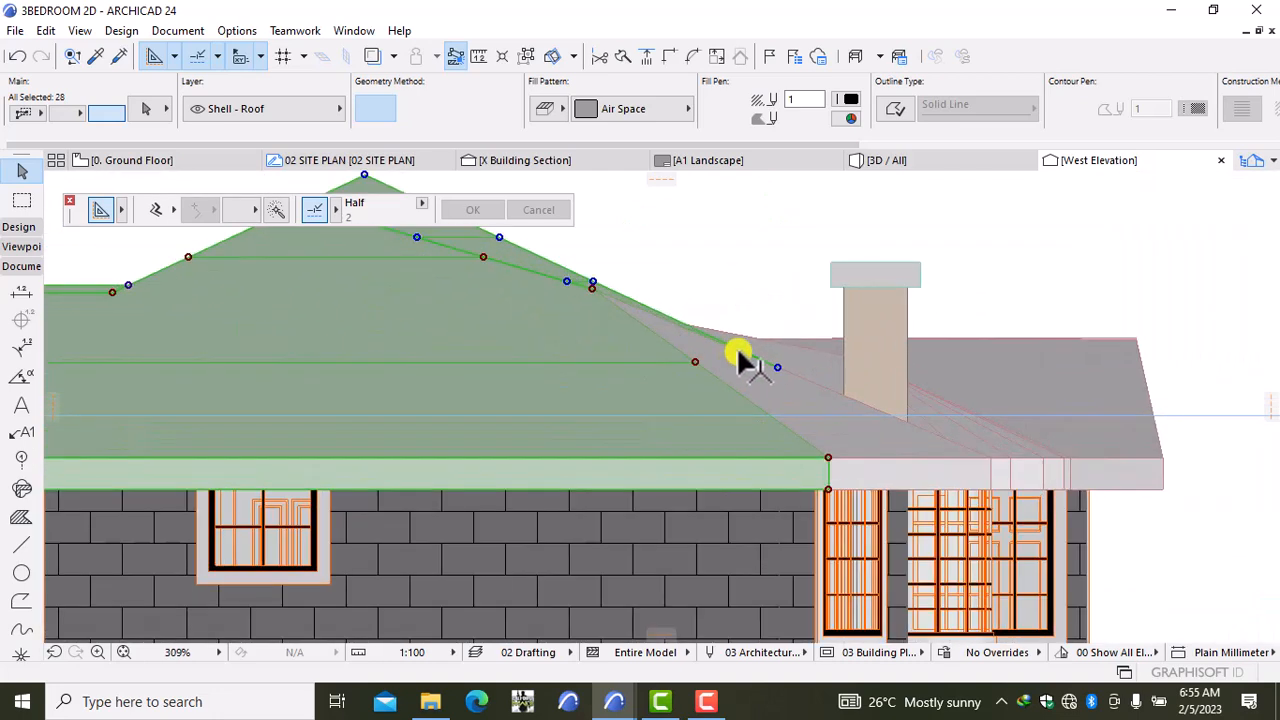
# Step: Add the right roof strip plus the pieces, triangle and edge strips around the chimney
pyautogui.keyDown('shift'); pyautogui.click(727, 370); pyautogui.keyUp('shift')
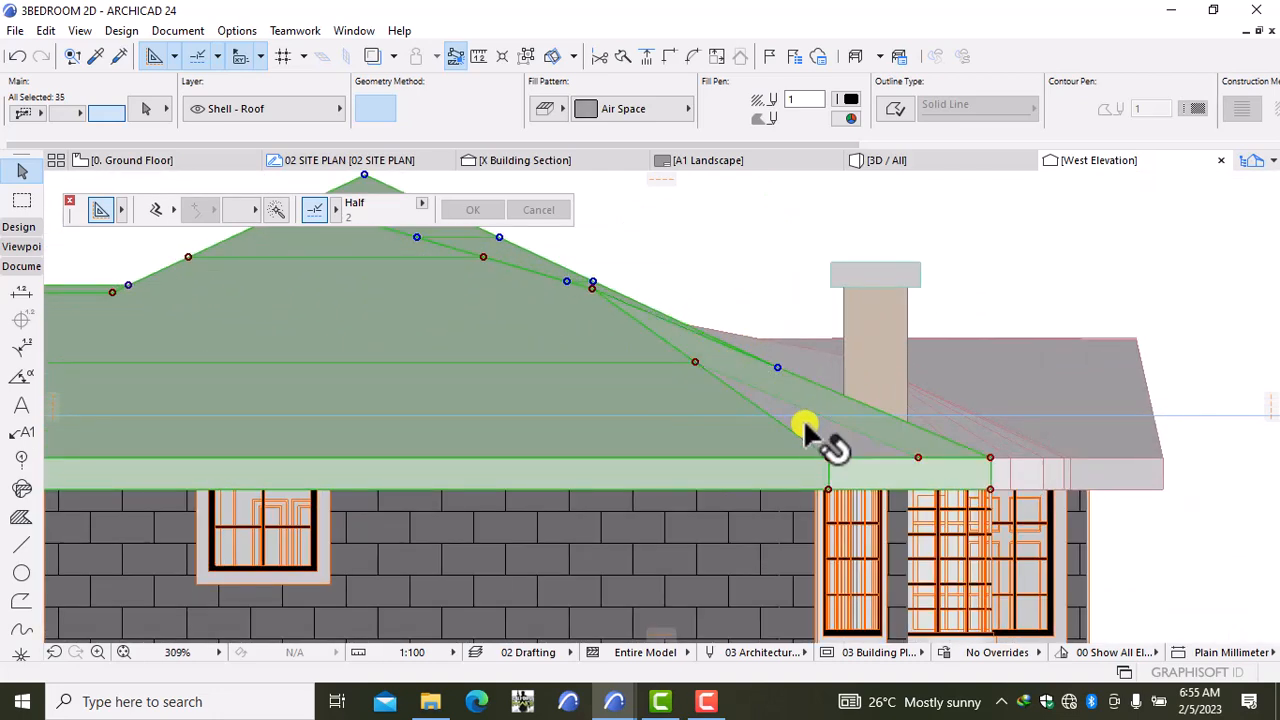
pyautogui.keyDown('shift'); pyautogui.click(894, 406); pyautogui.keyUp('shift')
pyautogui.scroll(6, 897, 402)
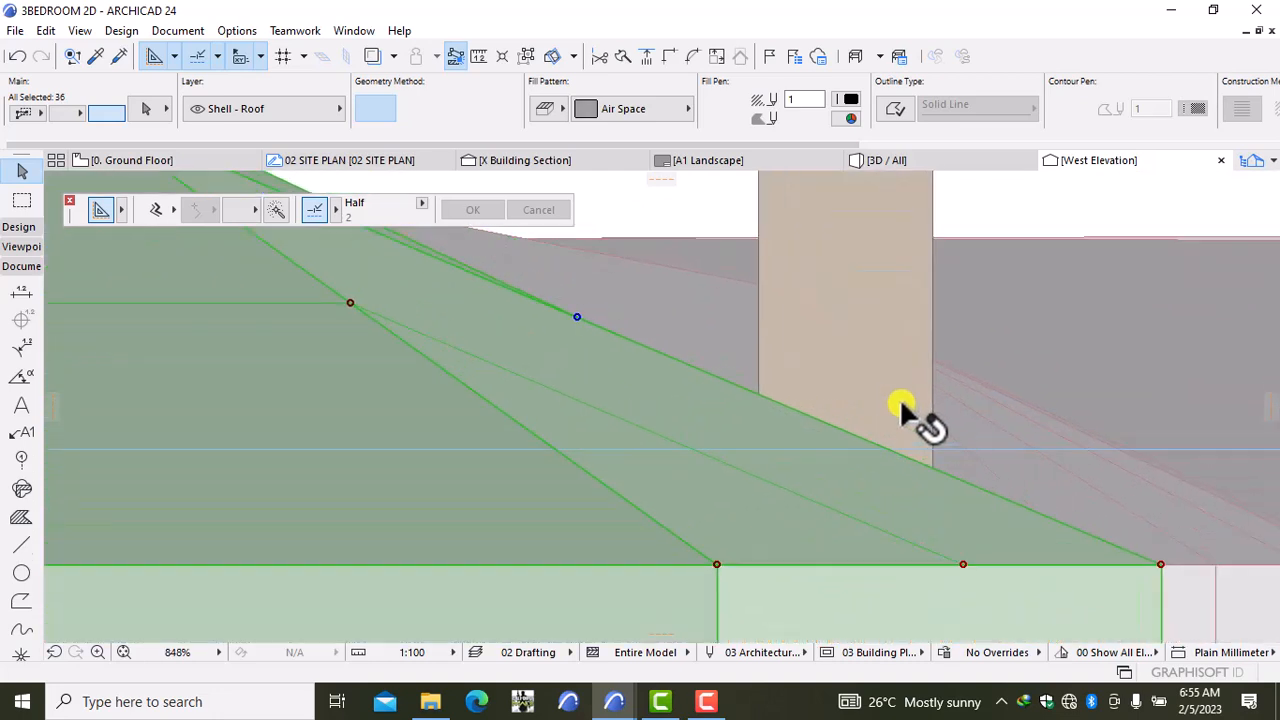
pyautogui.keyDown('shift'); pyautogui.click(949, 455); pyautogui.keyUp('shift')
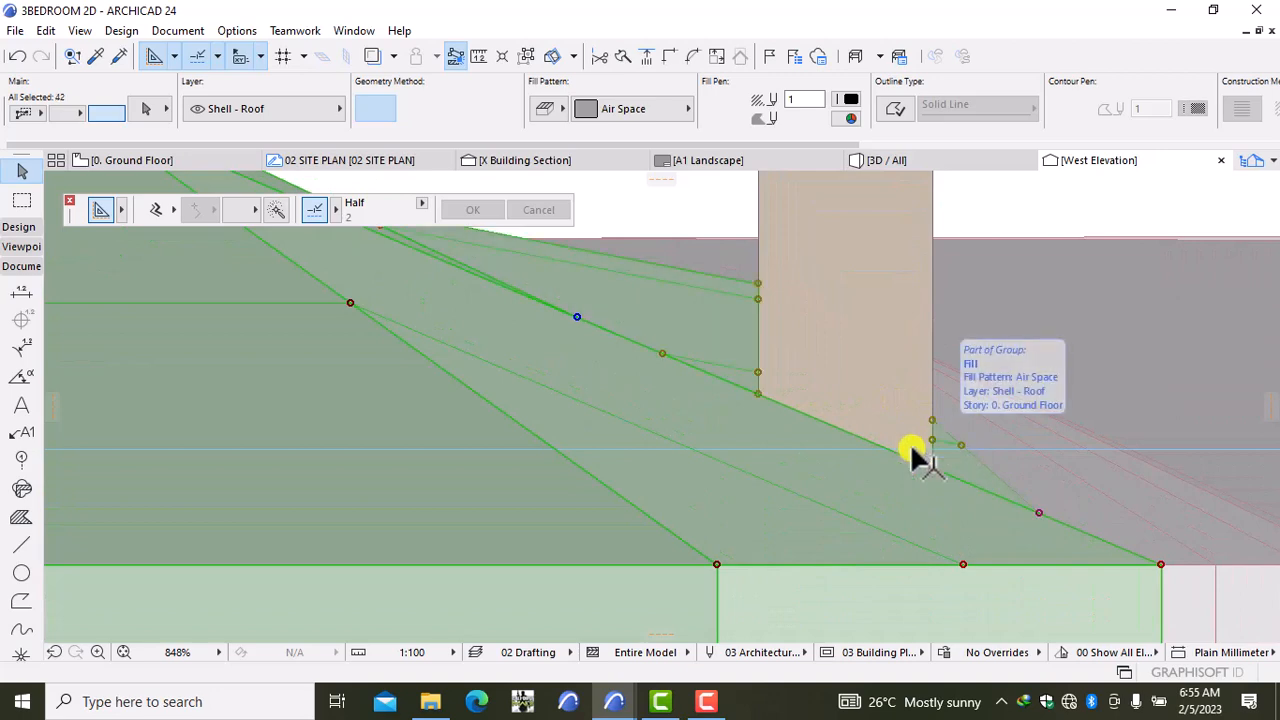
pyautogui.keyDown('shift'); pyautogui.click(1016, 450); pyautogui.keyUp('shift')
pyautogui.keyDown('shift'); pyautogui.click(1003, 455); pyautogui.keyUp('shift')
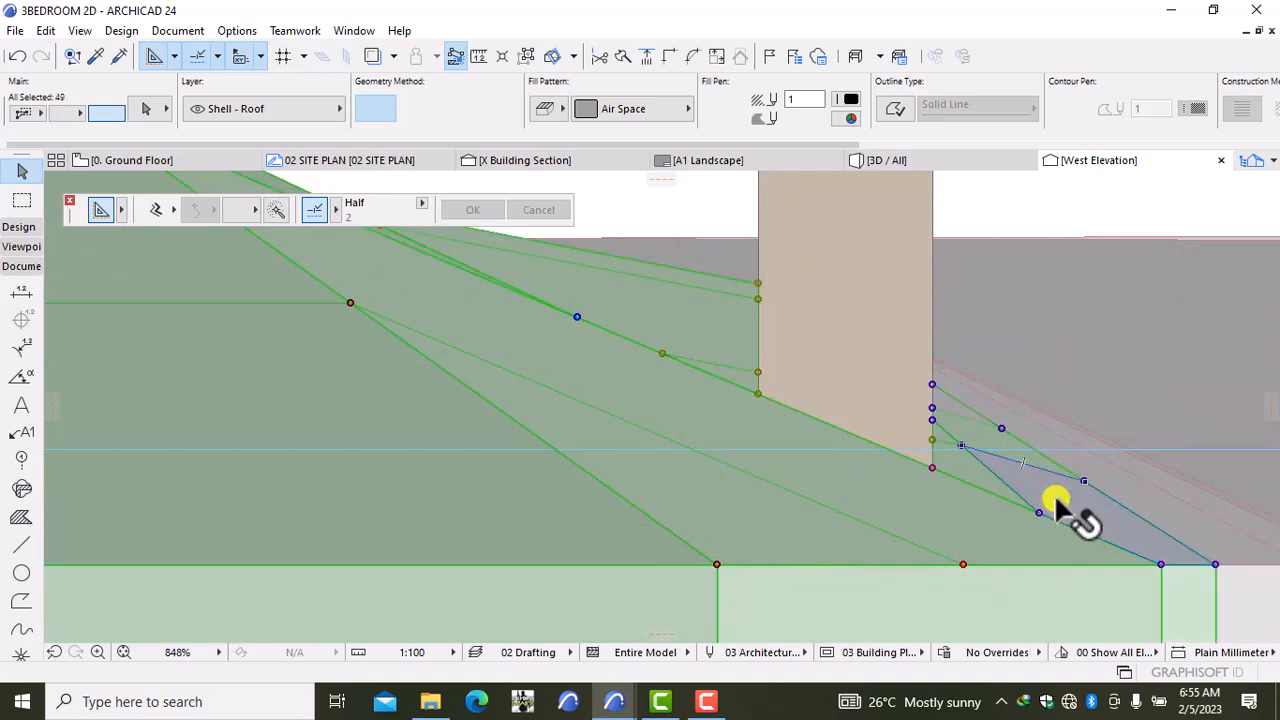
pyautogui.keyDown('shift'); pyautogui.click(1055, 501); pyautogui.keyUp('shift')
pyautogui.keyDown('shift'); pyautogui.click(1088, 462); pyautogui.keyUp('shift')
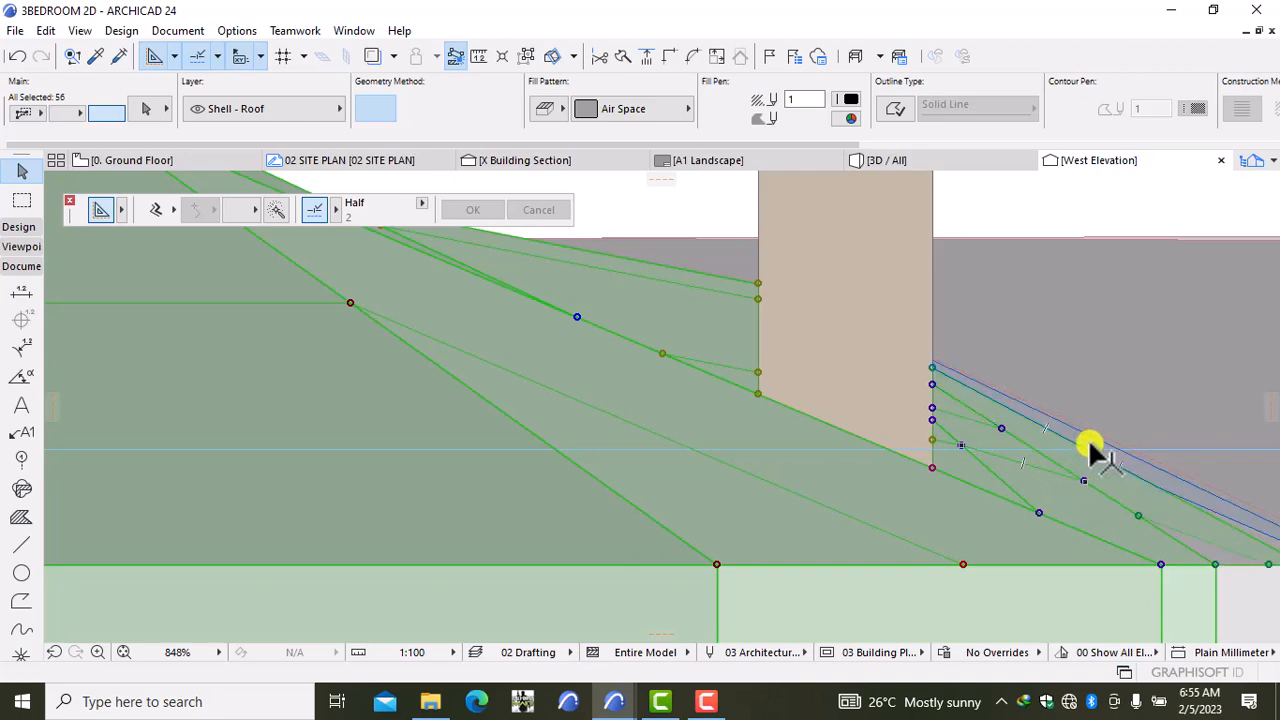
pyautogui.keyDown('shift'); pyautogui.click(1088, 437); pyautogui.keyUp('shift')
pyautogui.scroll(5, 1088, 437)
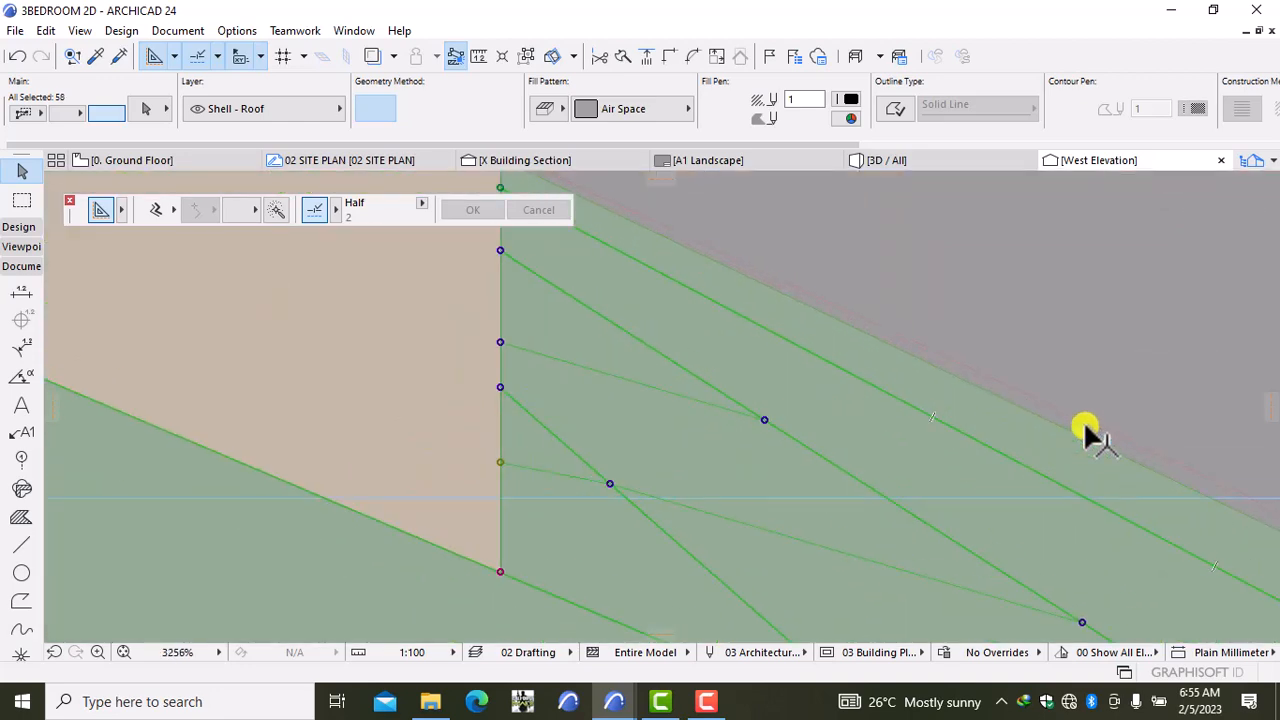
pyautogui.keyDown('shift'); pyautogui.click(1088, 440); pyautogui.keyUp('shift')
pyautogui.scroll(3, 1090, 442)
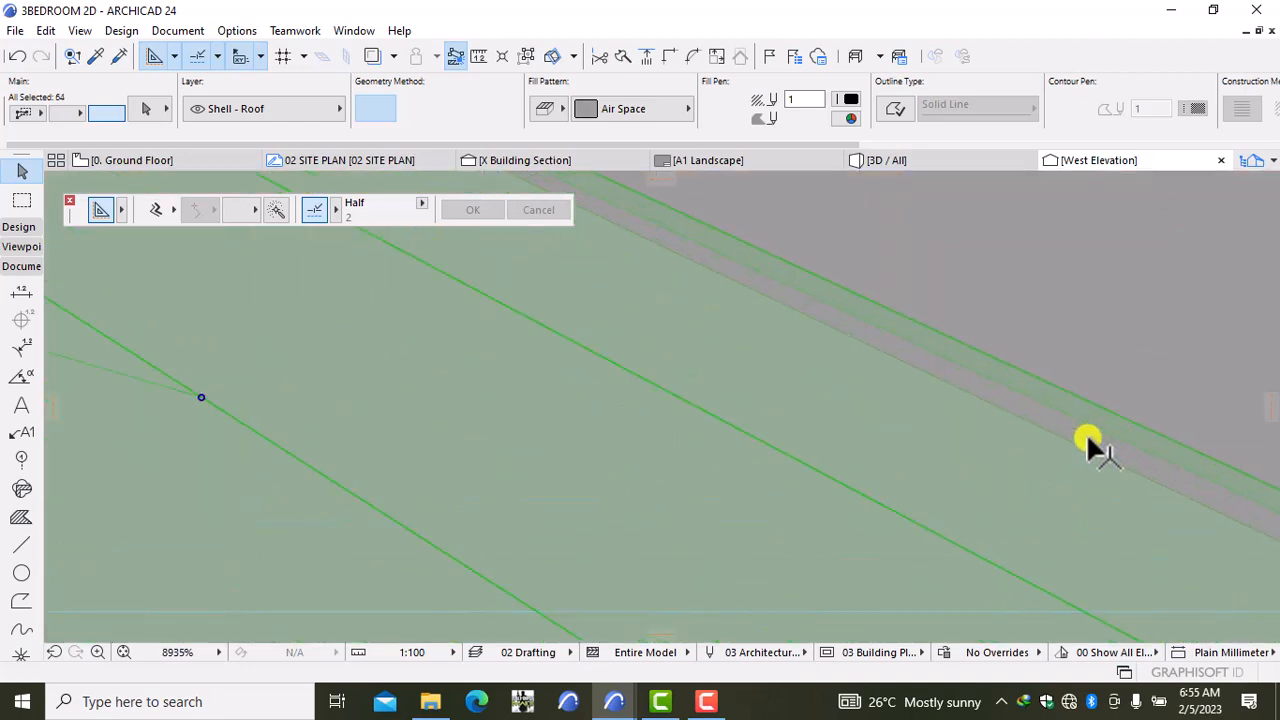
pyautogui.keyDown('shift'); pyautogui.click(1128, 381); pyautogui.keyUp('shift')
pyautogui.scroll(-8, 1109, 380)
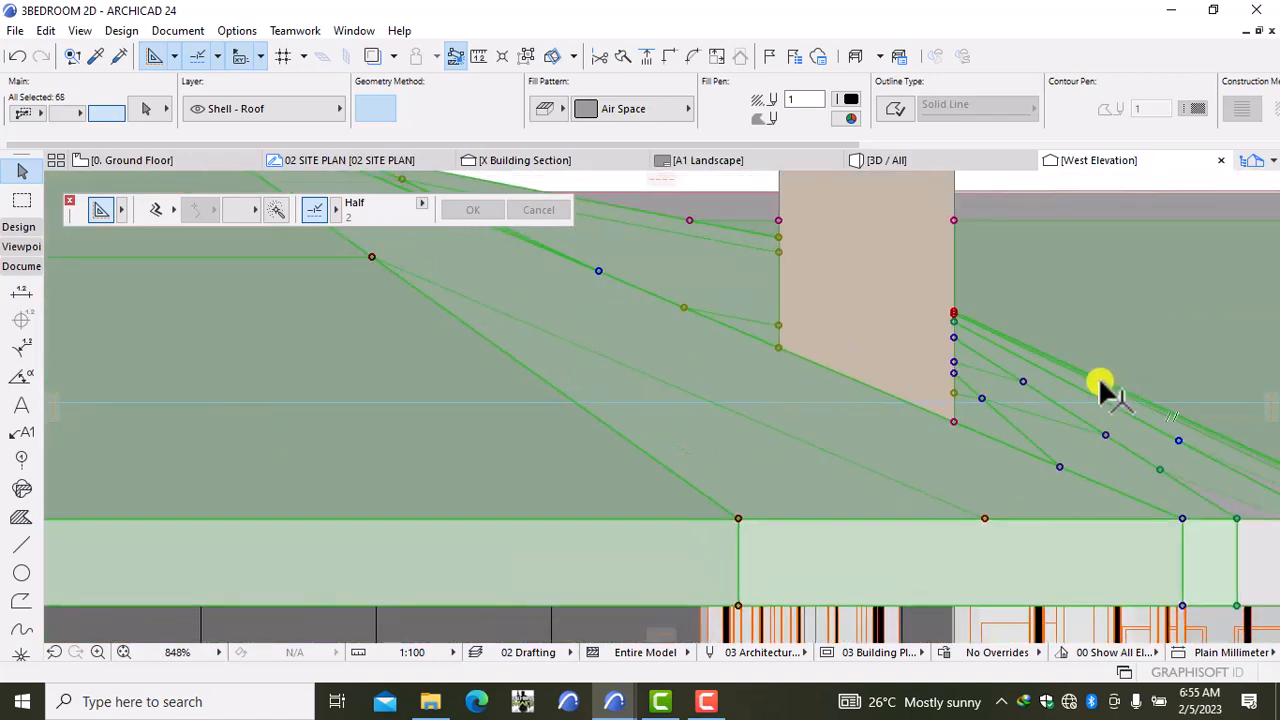
pyautogui.scroll(-3, 1100, 385)
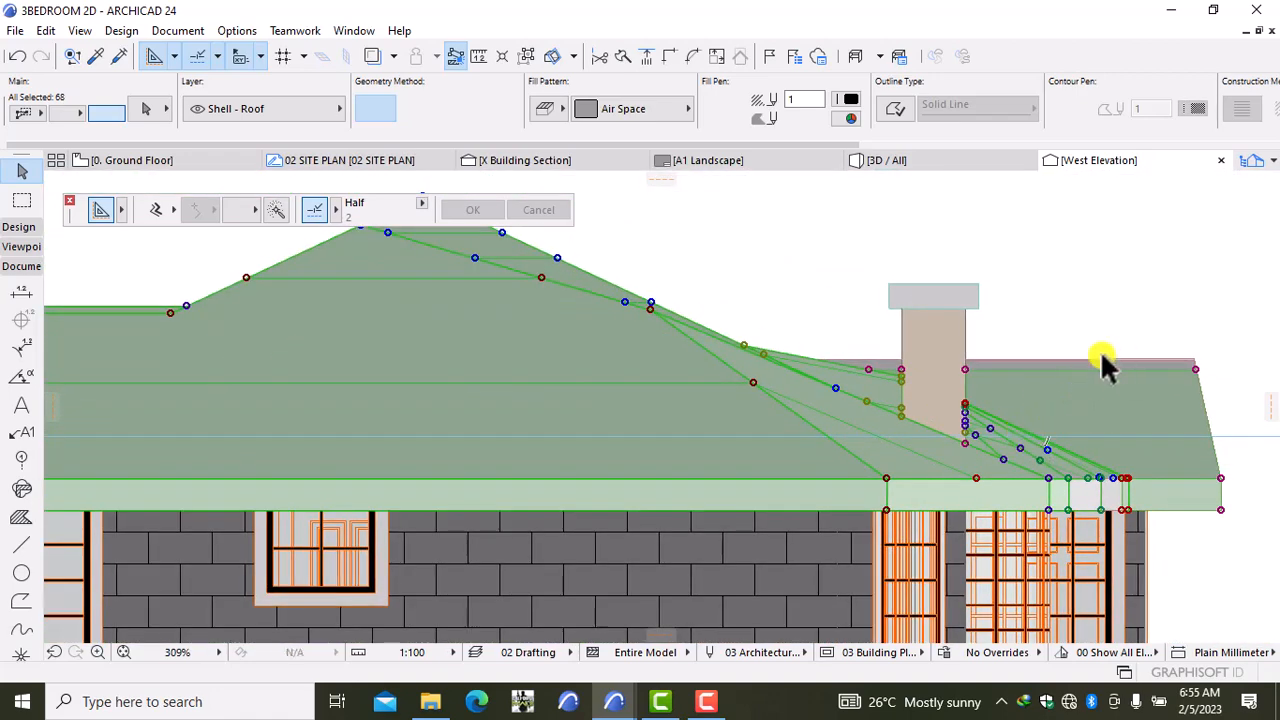
pyautogui.keyDown('shift'); pyautogui.click(1082, 360); pyautogui.keyUp('shift')
# Step: Add the sloped strip left of the chimney, show the trace reference, and adjust the fascia pieces
pyautogui.keyDown('shift'); pyautogui.click(778, 344); pyautogui.keyUp('shift')
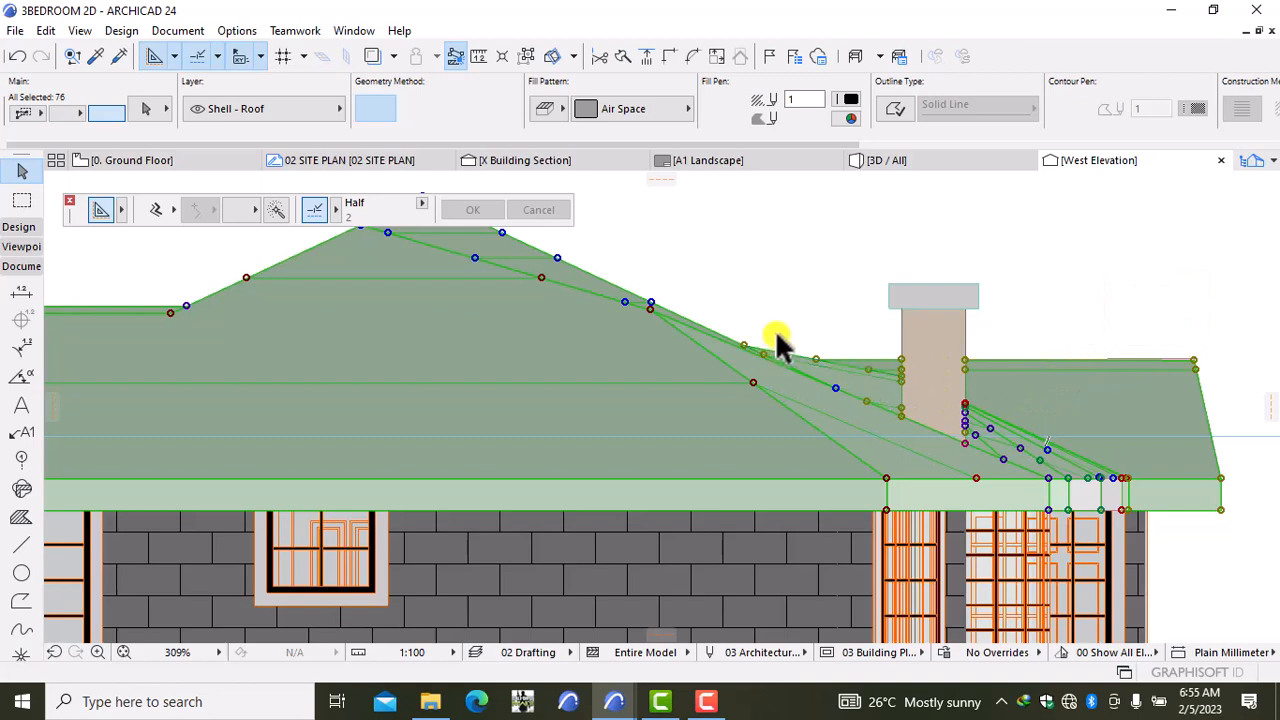
pyautogui.scroll(3, 890, 372)
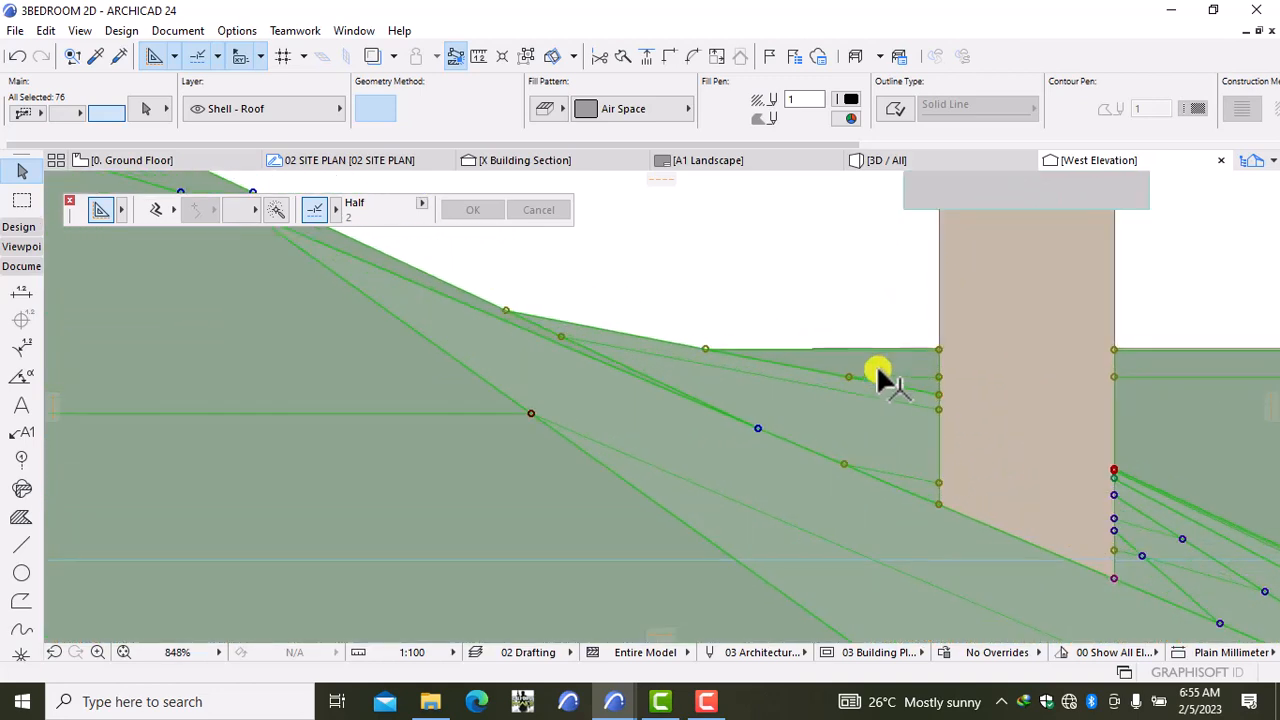
pyautogui.moveTo(851, 366); pyautogui.dragTo(650, 285, button='middle')
pyautogui.scroll(-3, 650, 285)
pyautogui.click(527, 55)
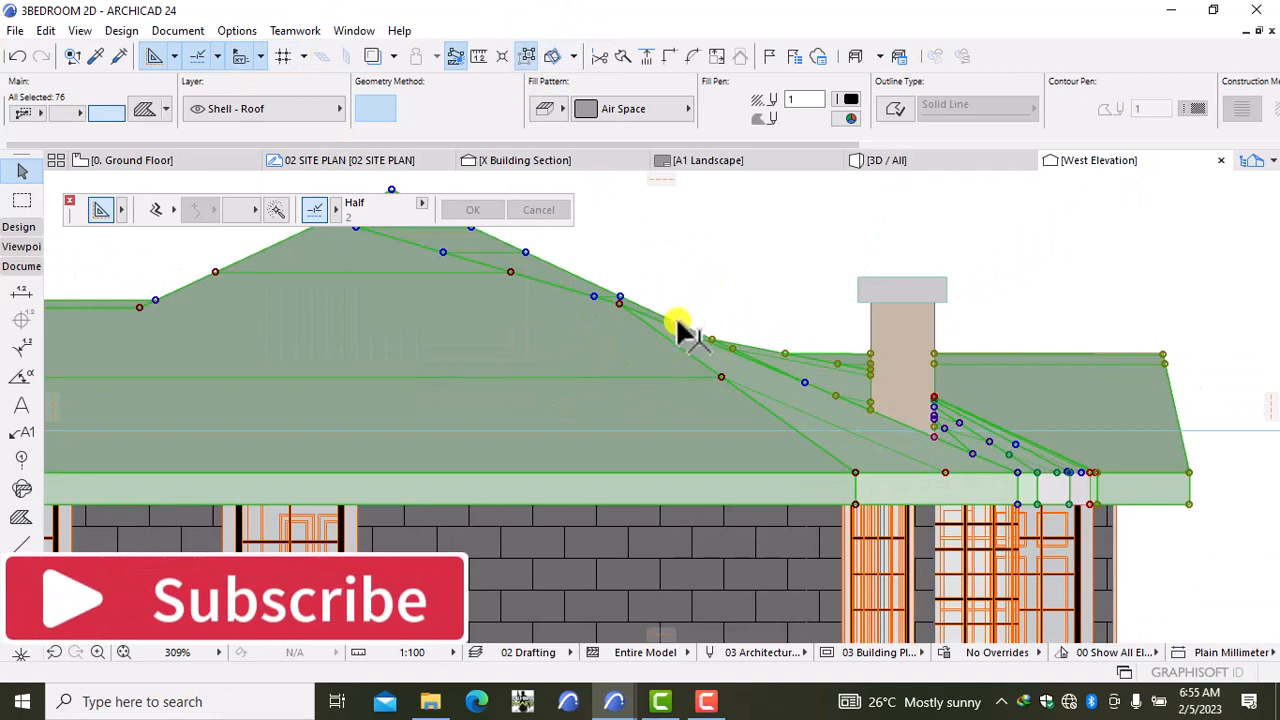
pyautogui.keyDown('shift'); pyautogui.click(690, 480); pyautogui.keyUp('shift')
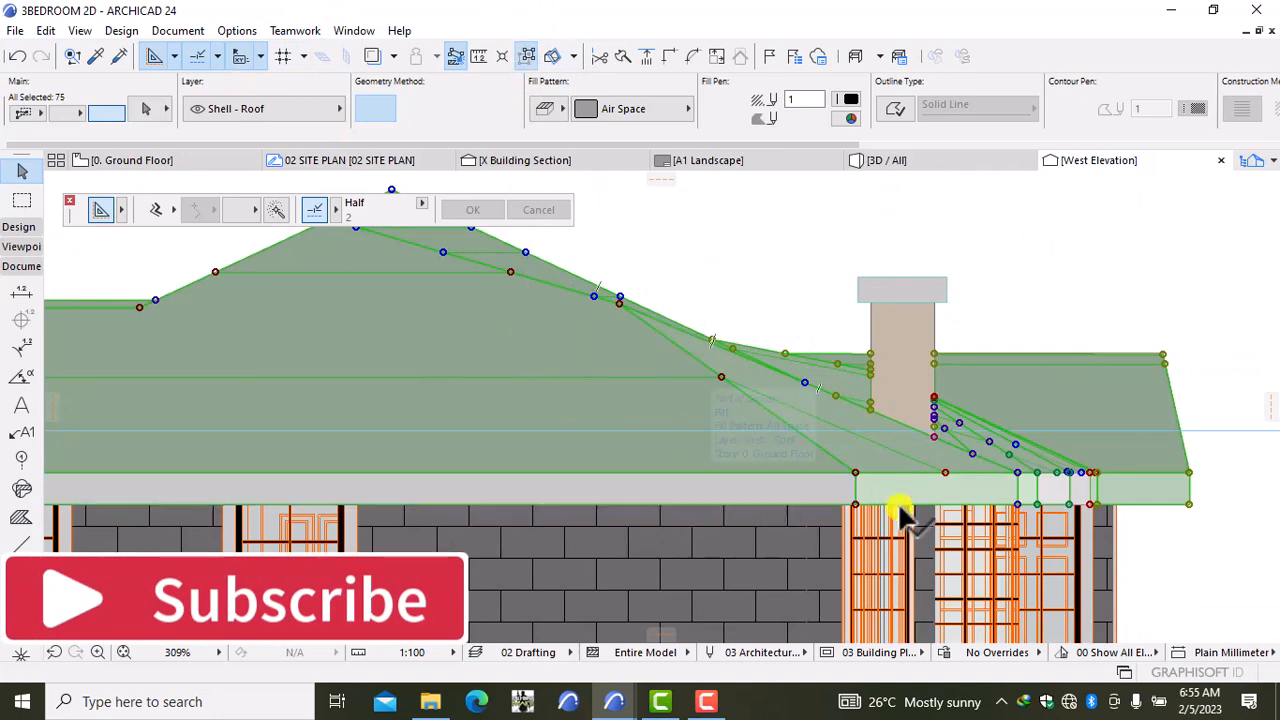
pyautogui.keyDown('shift'); pyautogui.click(903, 490); pyautogui.keyUp('shift')
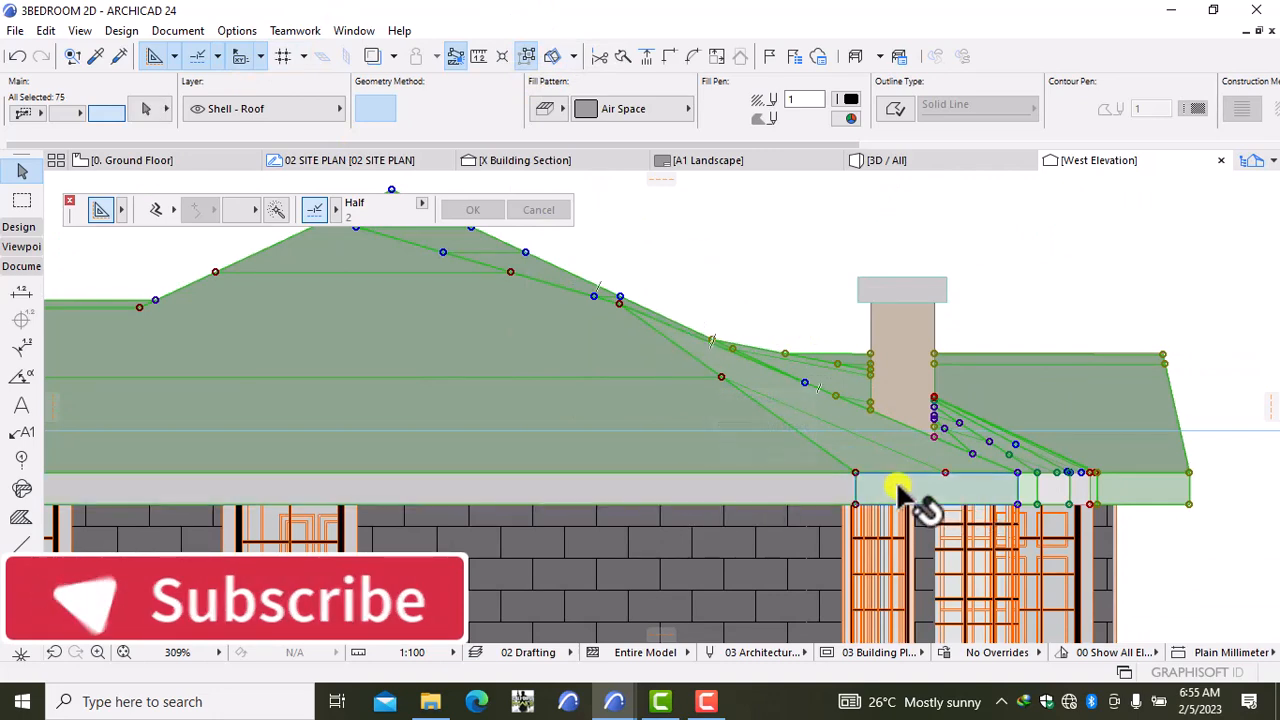
pyautogui.keyDown('shift'); pyautogui.click(1063, 490); pyautogui.keyUp('shift')
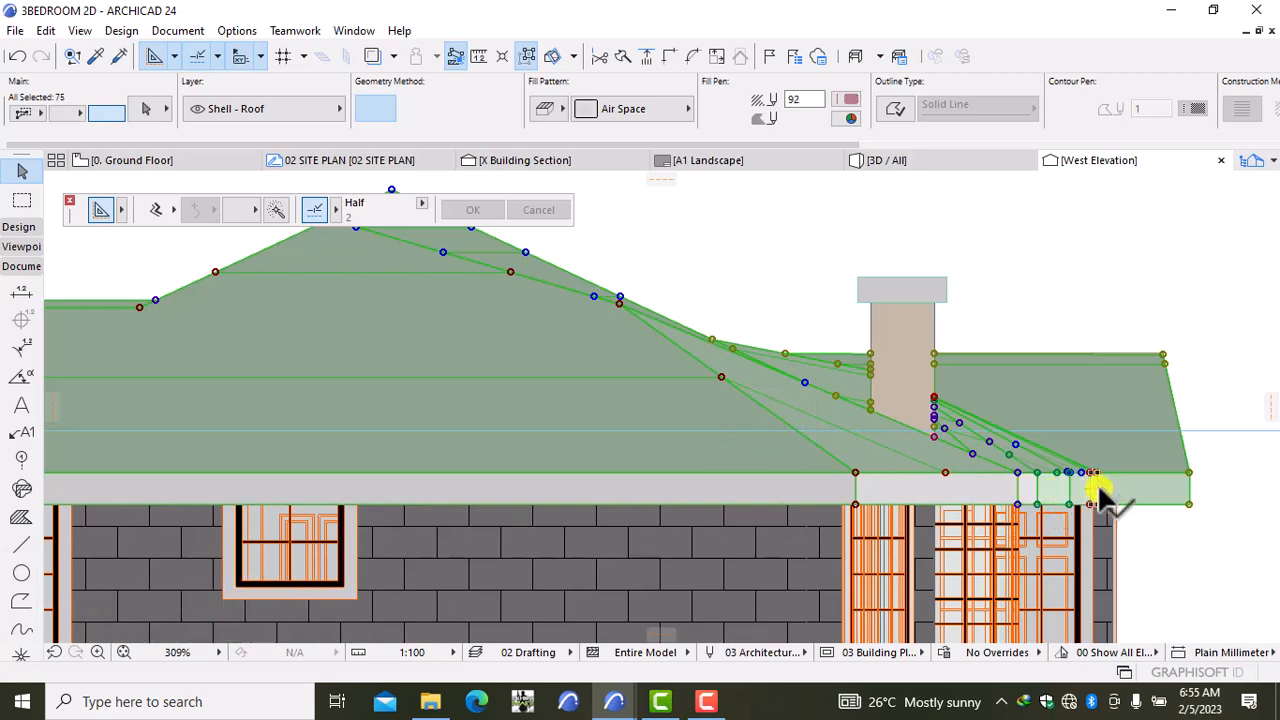
pyautogui.scroll(-5, 1097, 480)
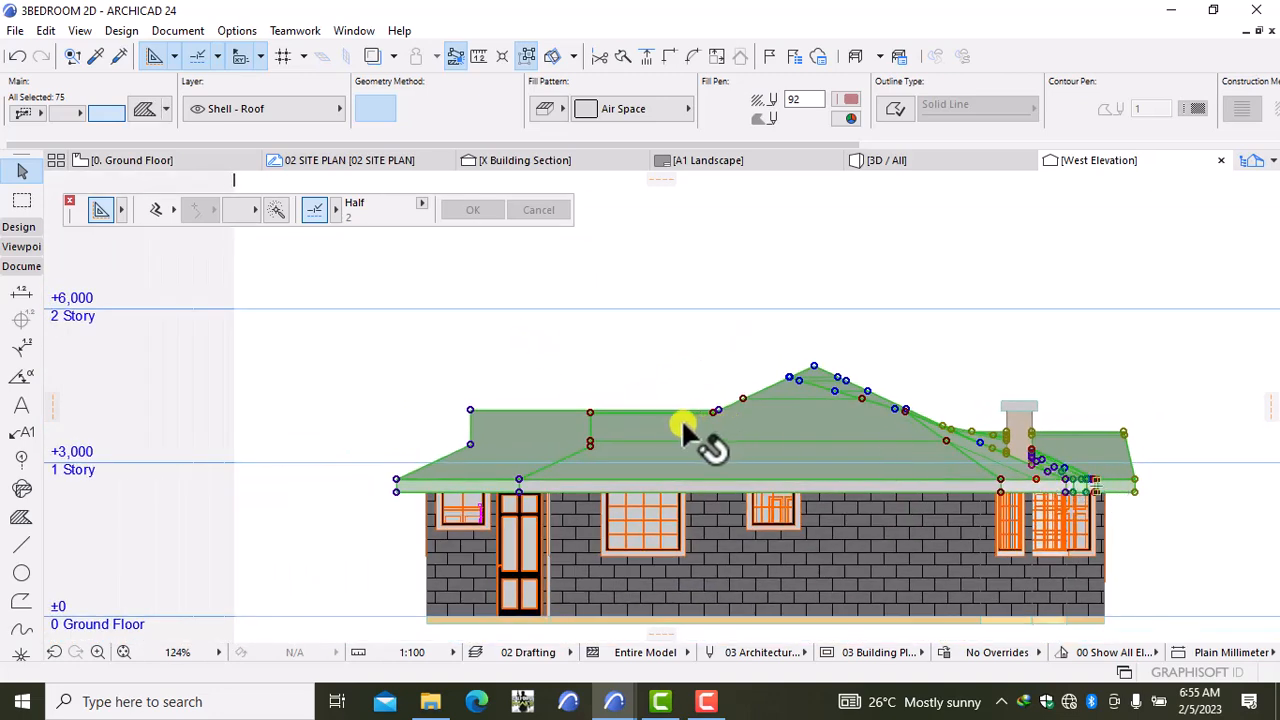
# Step: Clear the selection, then select the left eave, middle, ridge and right-slope roof fills
pyautogui.press('Escape')
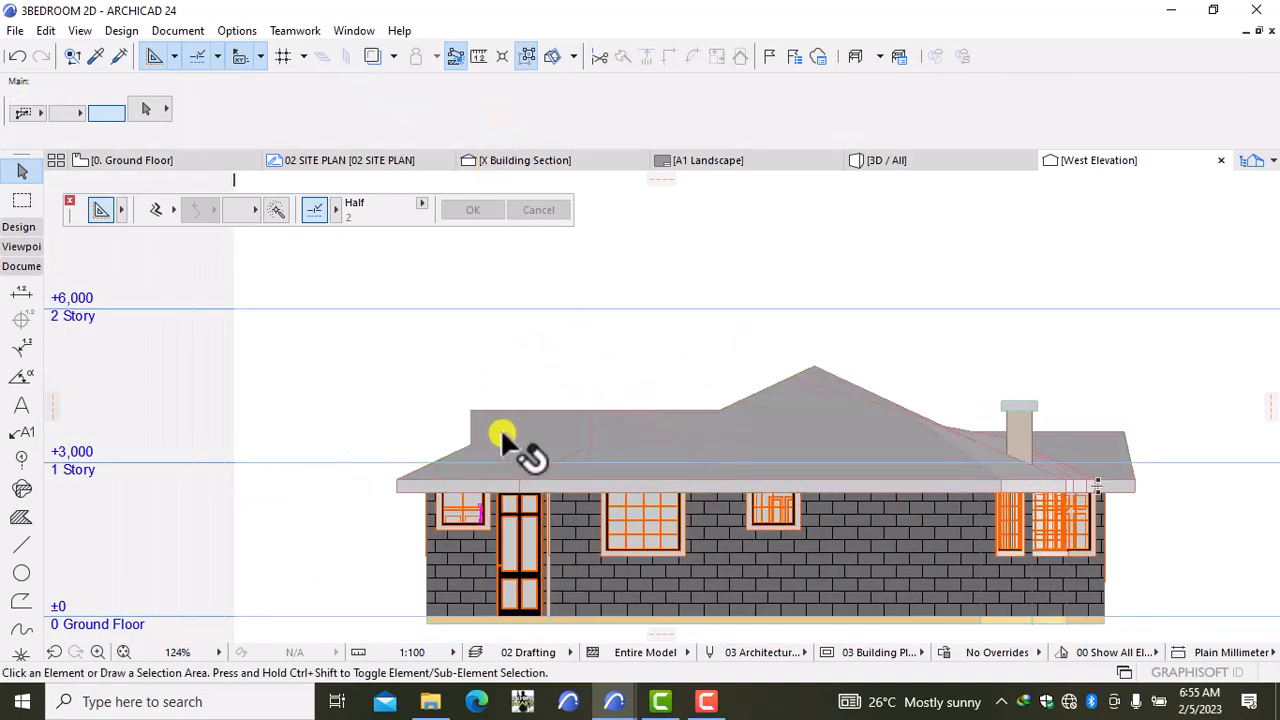
pyautogui.scroll(2, 480, 474)
pyautogui.click(481, 487)
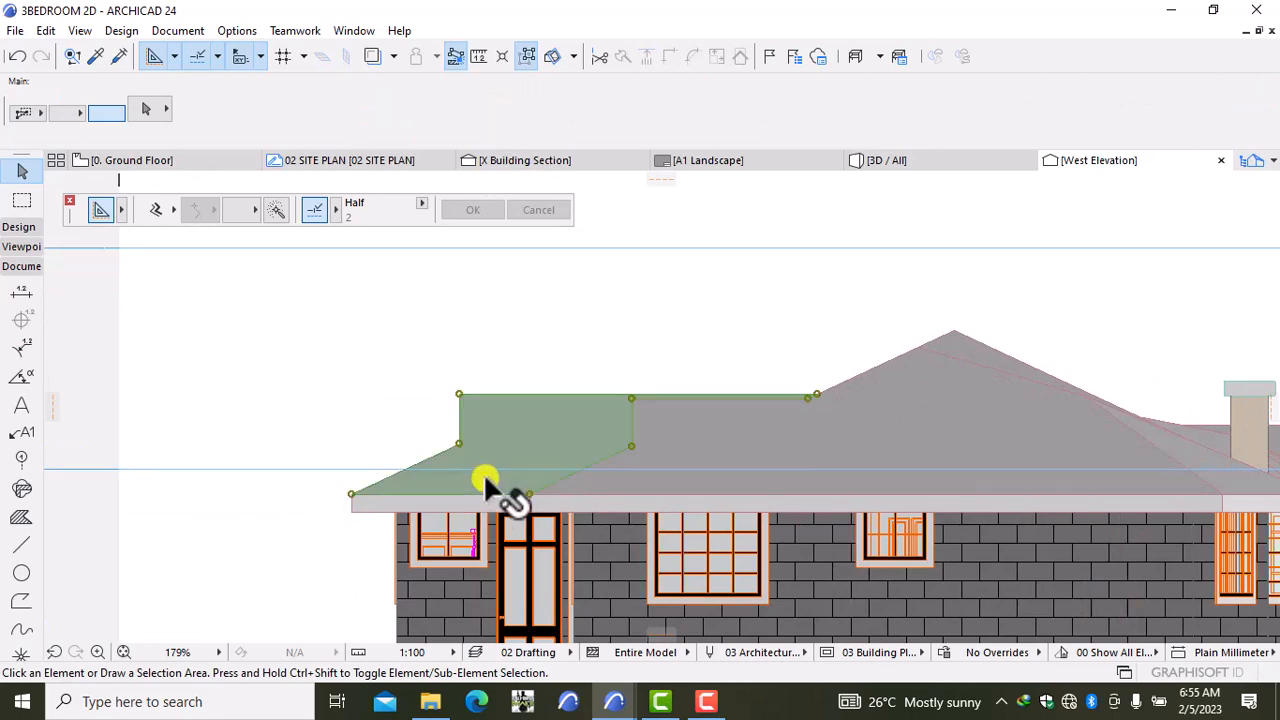
pyautogui.keyDown('shift'); pyautogui.click(648, 478); pyautogui.keyUp('shift')
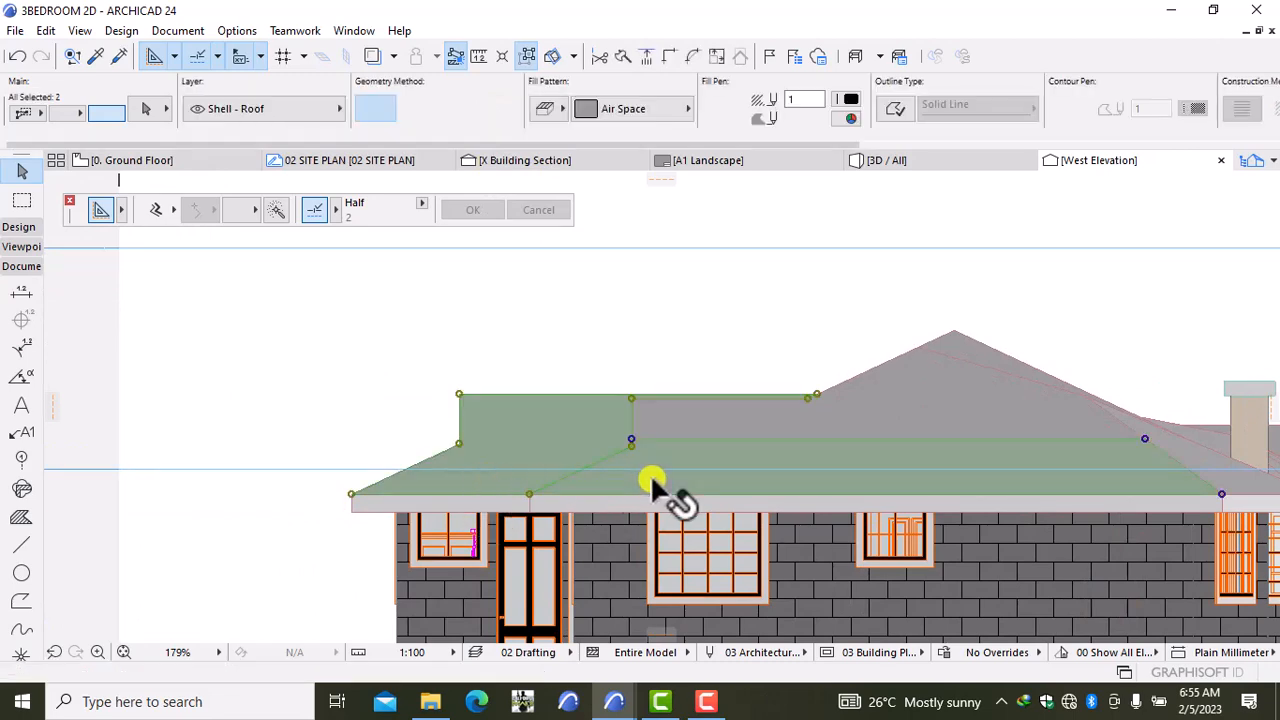
pyautogui.keyDown('shift'); pyautogui.click(720, 412); pyautogui.keyUp('shift')
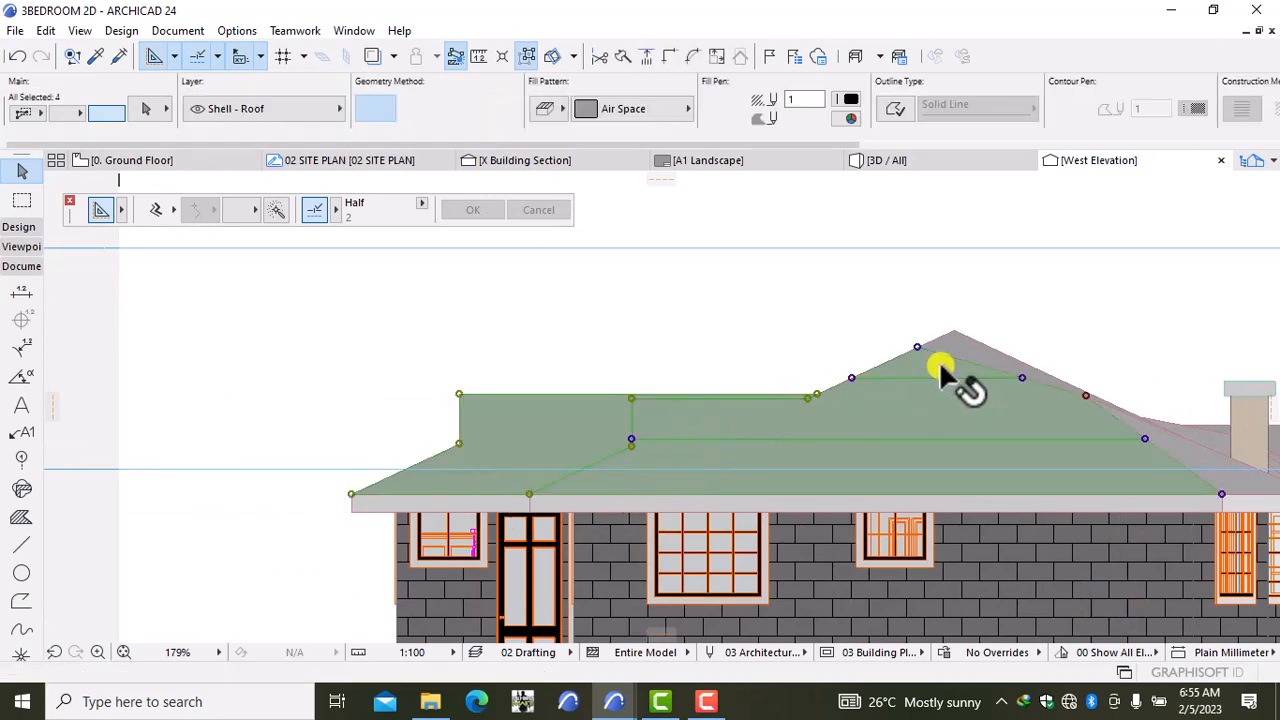
pyautogui.keyDown('shift'); pyautogui.click(965, 348); pyautogui.keyUp('shift')
pyautogui.scroll(8, 968, 350)
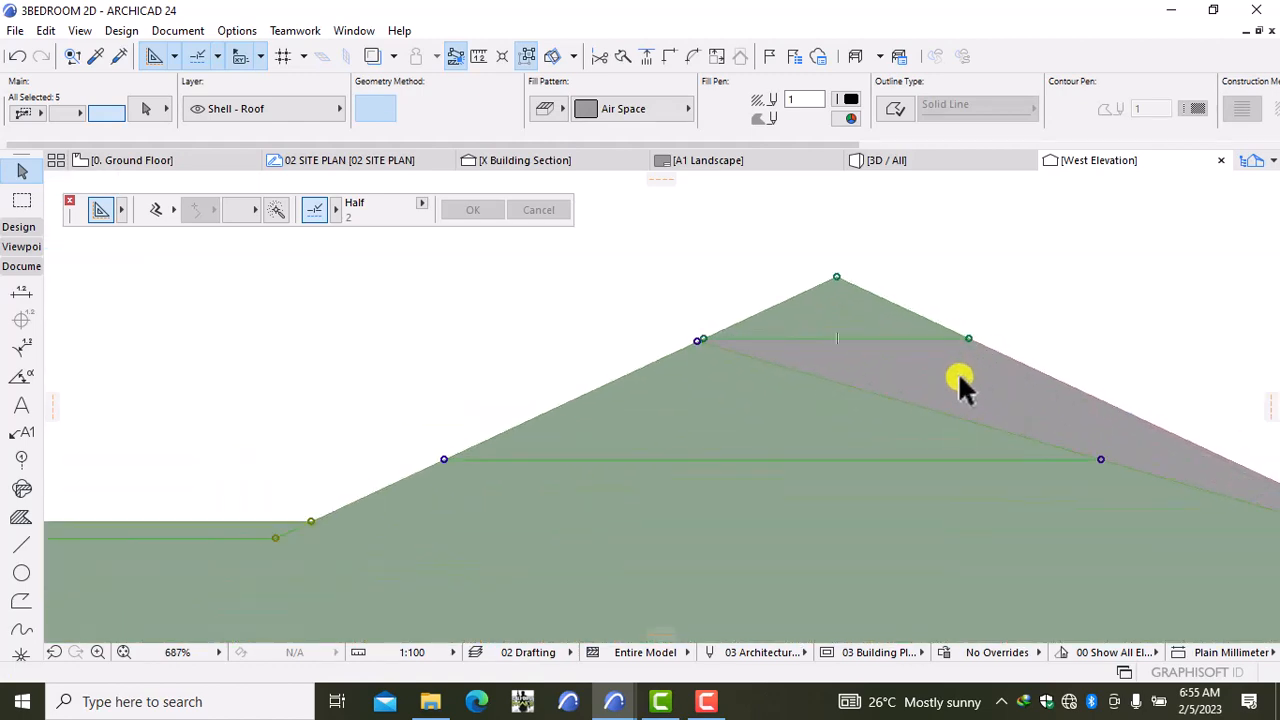
pyautogui.keyDown('shift'); pyautogui.click(926, 350); pyautogui.keyUp('shift')
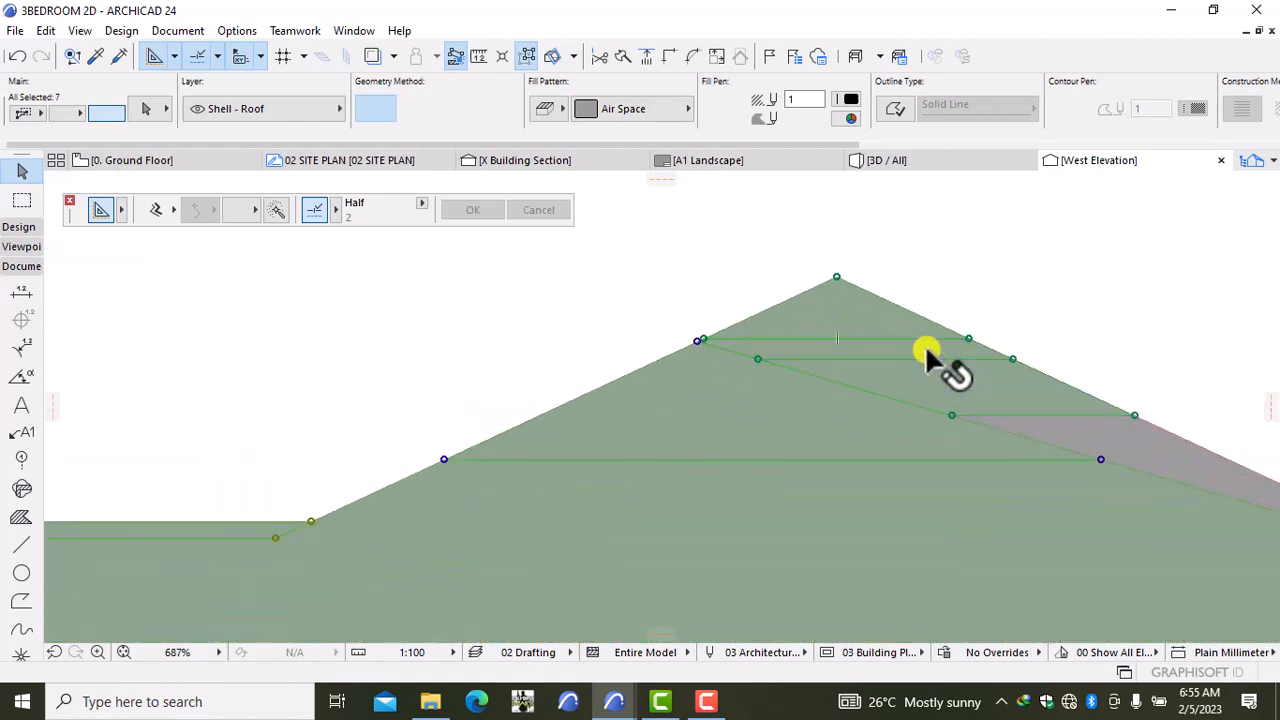
pyautogui.keyDown('shift'); pyautogui.click(1057, 438); pyautogui.keyUp('shift')
pyautogui.scroll(-8, 1057, 443)
pyautogui.moveTo(1062, 447); pyautogui.dragTo(580, 406, button='middle')
pyautogui.scroll(8, 666, 466)
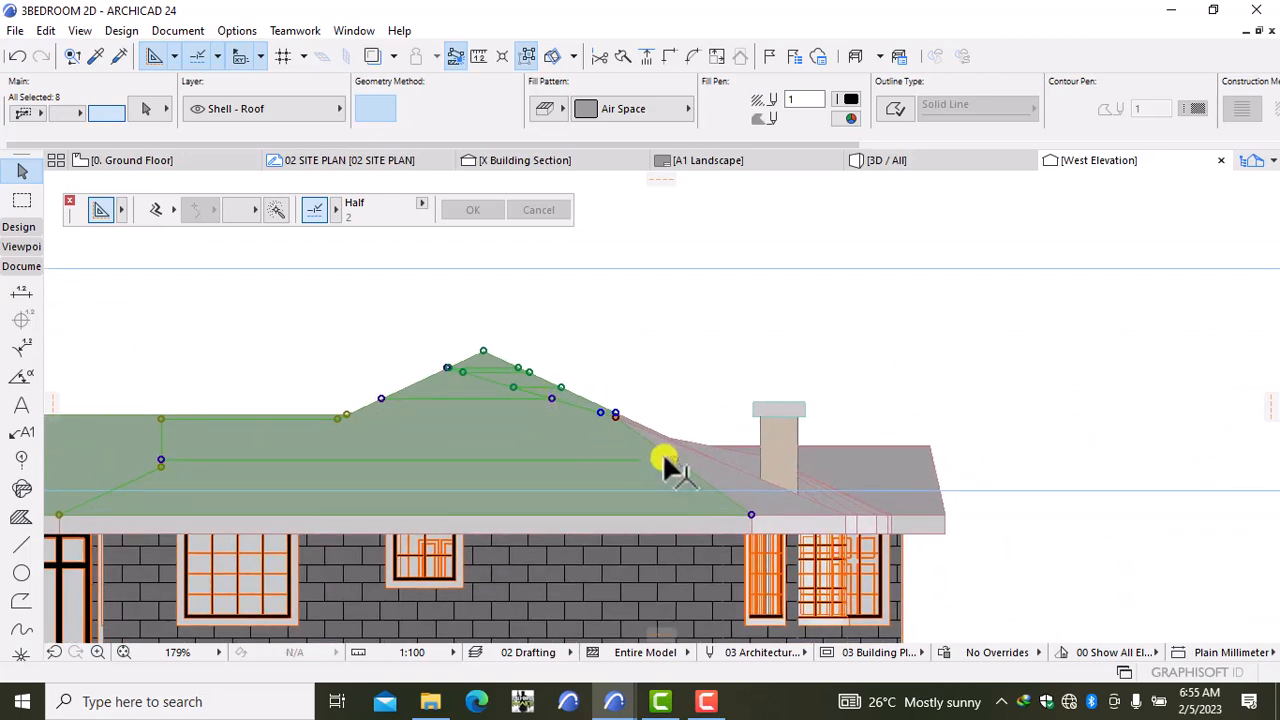
pyautogui.keyDown('shift'); pyautogui.click(694, 438); pyautogui.keyUp('shift')
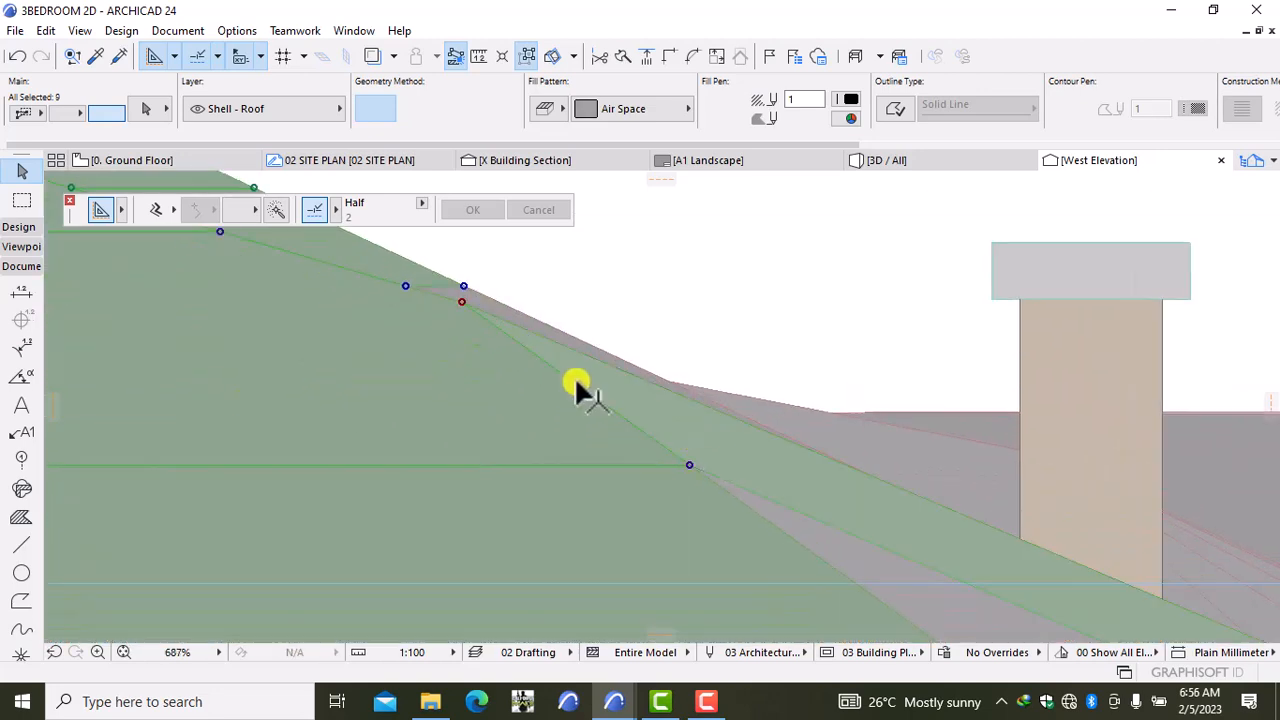
pyautogui.scroll(8, 510, 313)
pyautogui.keyDown('shift'); pyautogui.click(511, 324); pyautogui.keyUp('shift')
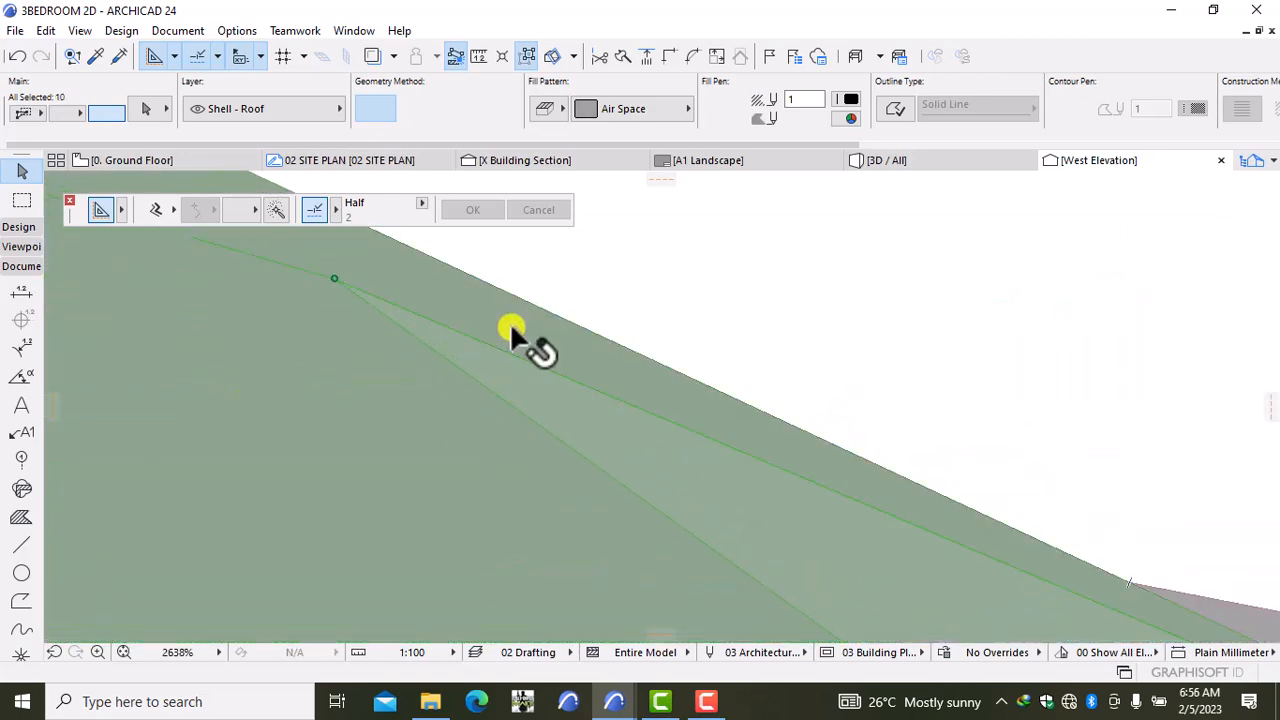
pyautogui.scroll(-7, 702, 427)
pyautogui.scroll(-3, 702, 427)
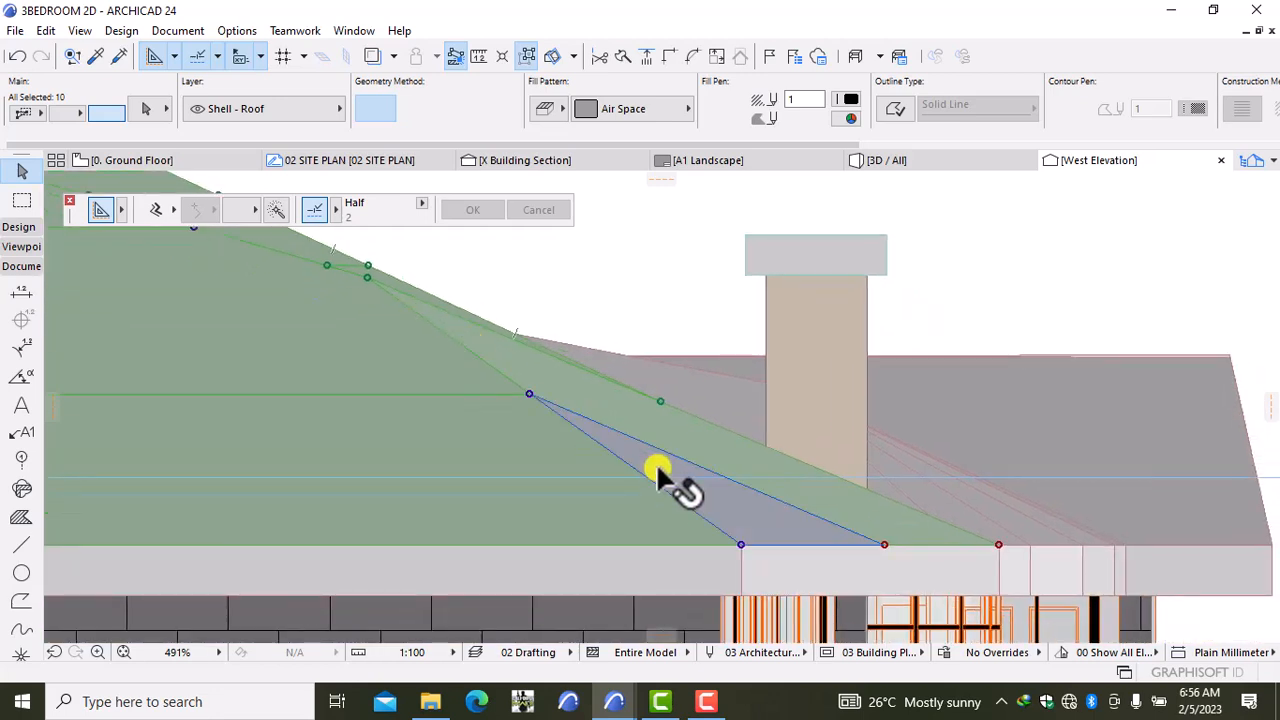
pyautogui.keyDown('shift'); pyautogui.click(663, 480); pyautogui.keyUp('shift')
pyautogui.keyDown('shift'); pyautogui.click(663, 366); pyautogui.keyUp('shift')
# Step: Add the roof bands, small triangles and polygons around the chimney to the selection
pyautogui.scroll(9, 665, 369)
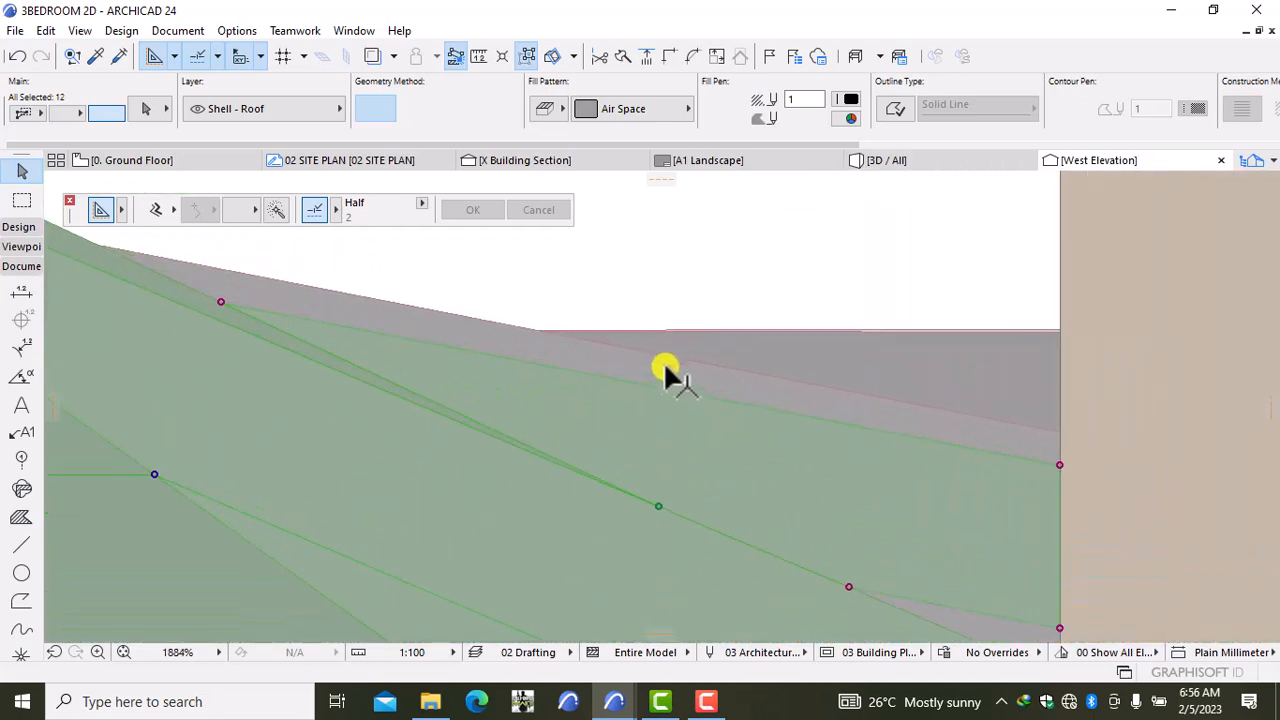
pyautogui.keyDown('shift'); pyautogui.click(667, 367); pyautogui.keyUp('shift')
pyautogui.keyDown('shift'); pyautogui.click(754, 353); pyautogui.keyUp('shift')
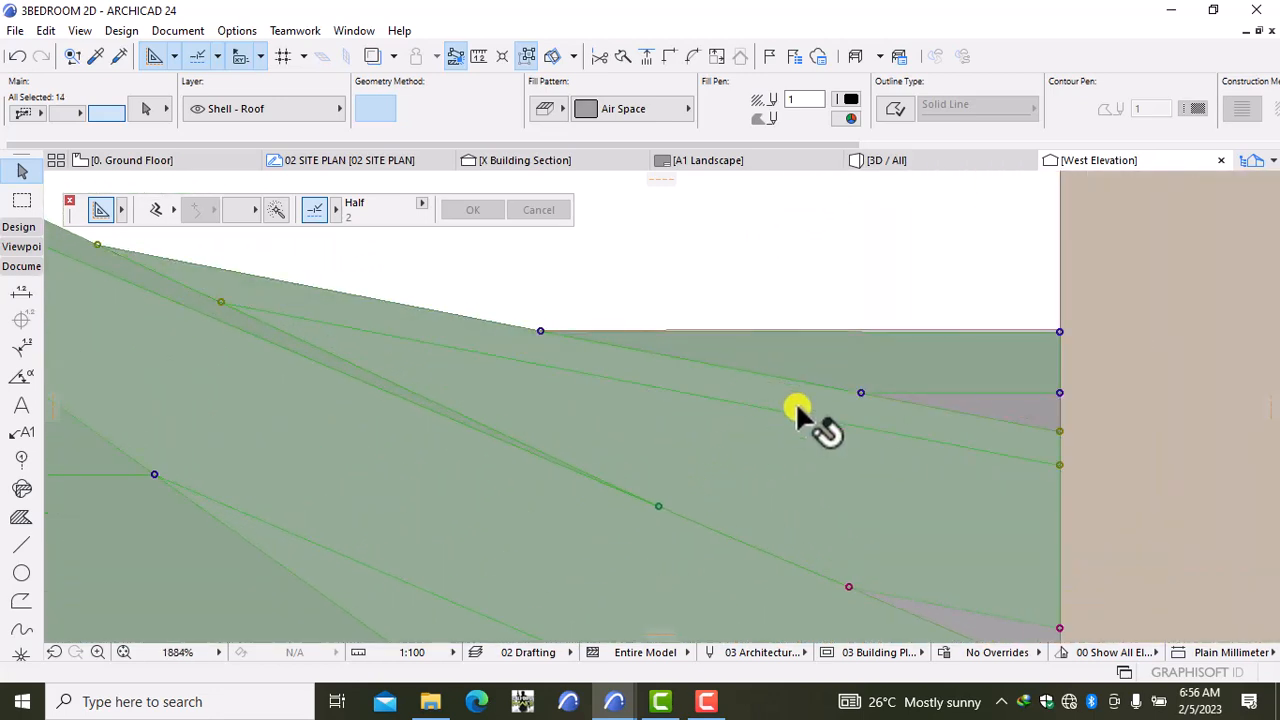
pyautogui.keyDown('shift'); pyautogui.click(1035, 397); pyautogui.keyUp('shift')
pyautogui.scroll(-7, 1040, 405)
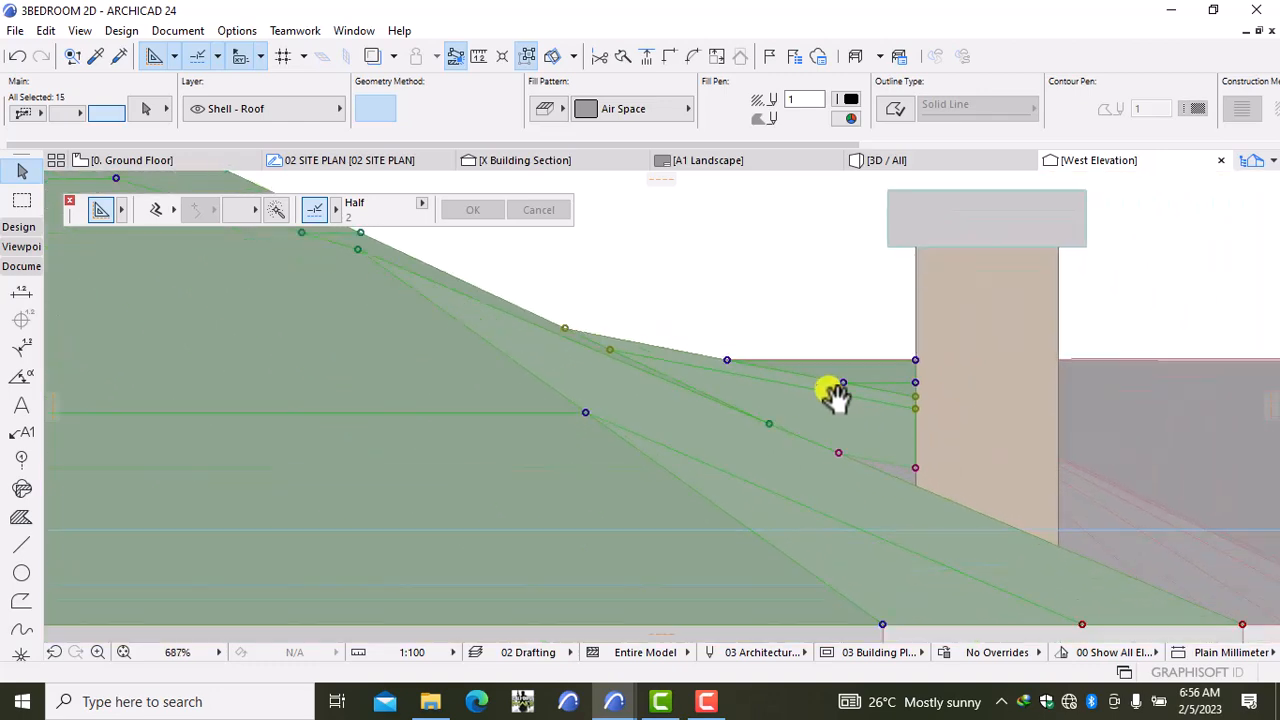
pyautogui.scroll(7, 560, 378)
pyautogui.keyDown('shift'); pyautogui.click(641, 421); pyautogui.keyUp('shift')
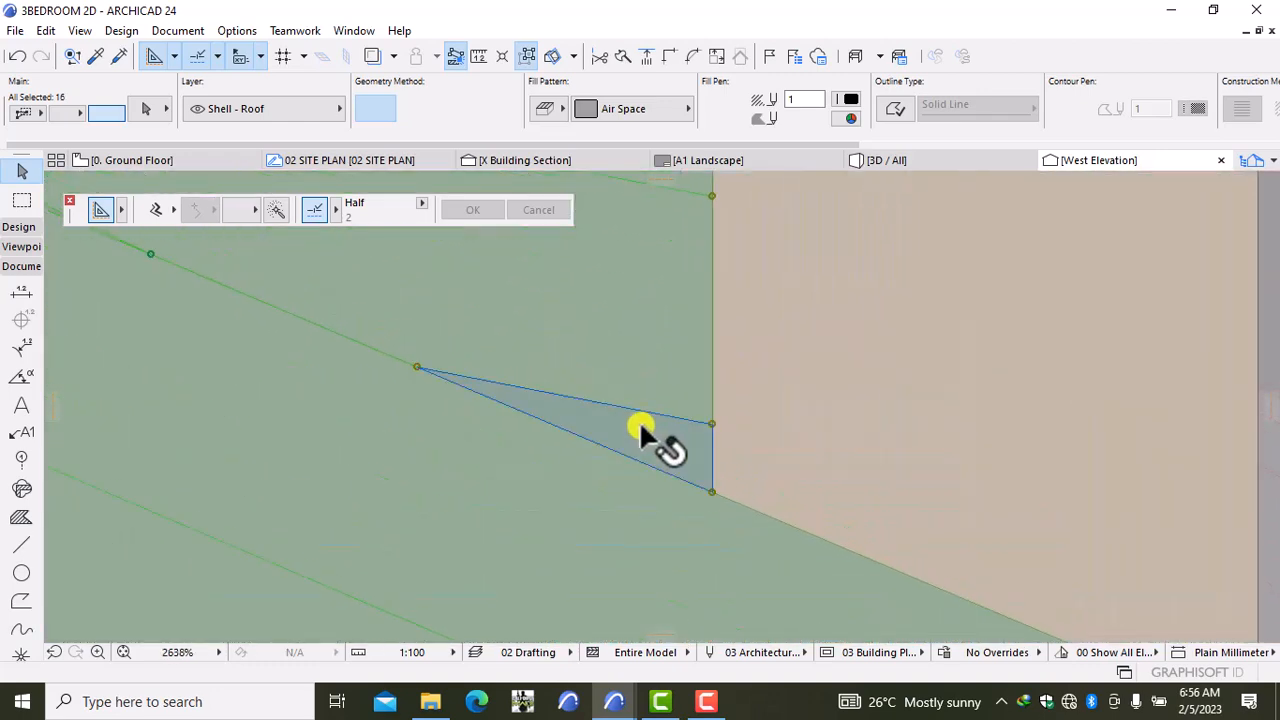
pyautogui.scroll(-7, 670, 424)
pyautogui.moveTo(846, 437); pyautogui.dragTo(634, 351, button='middle')
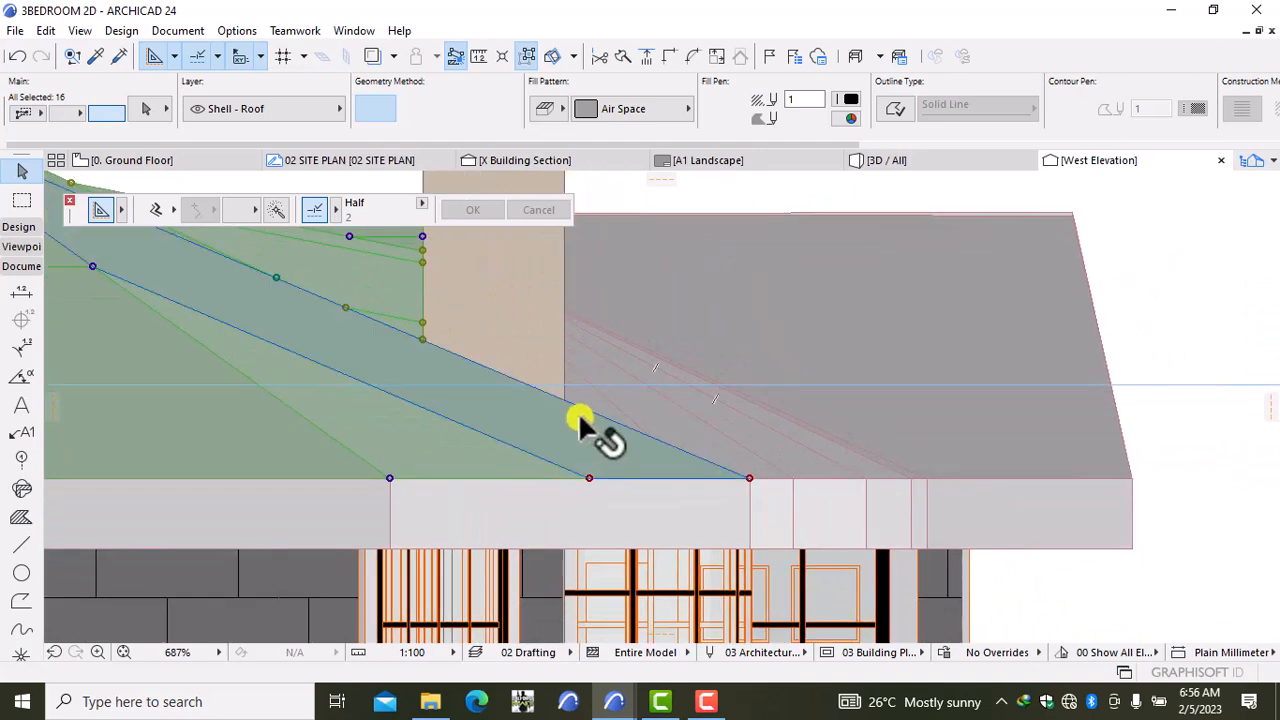
pyautogui.scroll(2, 580, 420)
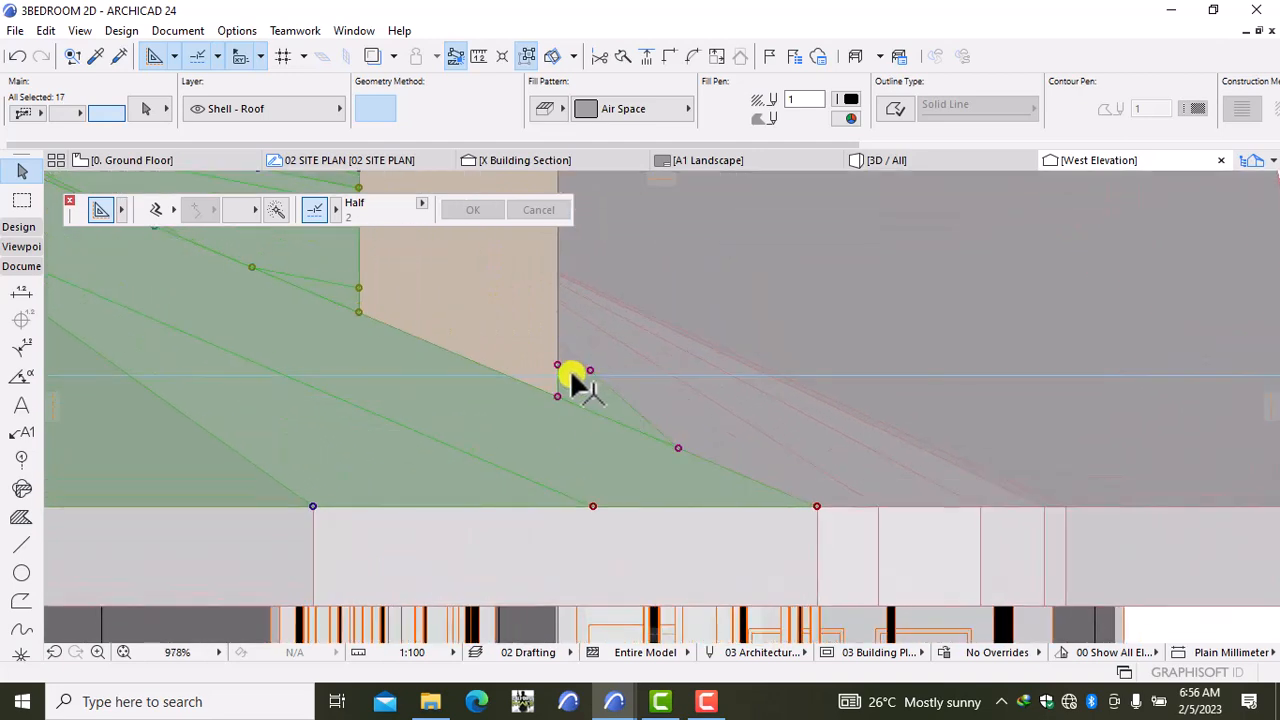
pyautogui.scroll(9, 571, 378)
pyautogui.keyDown('shift'); pyautogui.click(560, 330); pyautogui.keyUp('shift')
pyautogui.keyDown('shift'); pyautogui.click(737, 337); pyautogui.keyUp('shift')
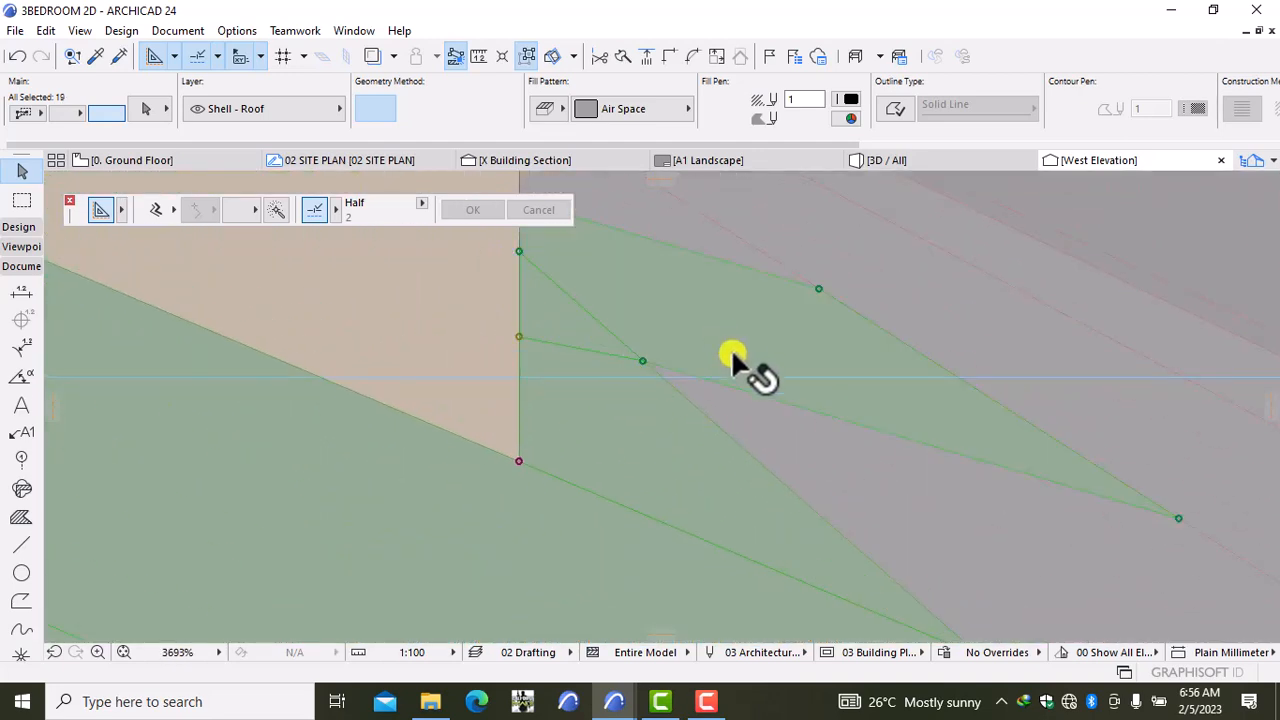
pyautogui.keyDown('shift'); pyautogui.click(823, 477); pyautogui.keyUp('shift')
pyautogui.keyDown('shift'); pyautogui.click(728, 257); pyautogui.keyUp('shift')
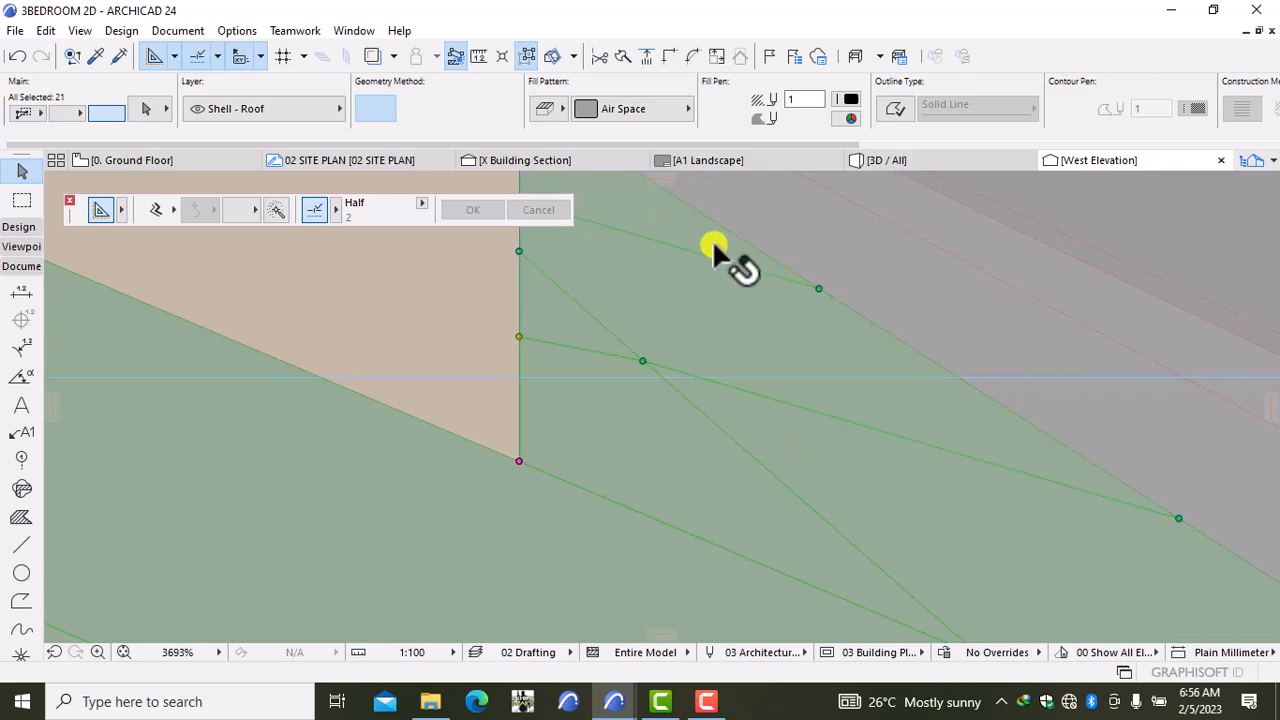
# Step: Add the remaining eave pieces and edge slivers, bringing the selection to 29 roof fills
pyautogui.scroll(-10, 786, 334)
pyautogui.scroll(5, 785, 385)
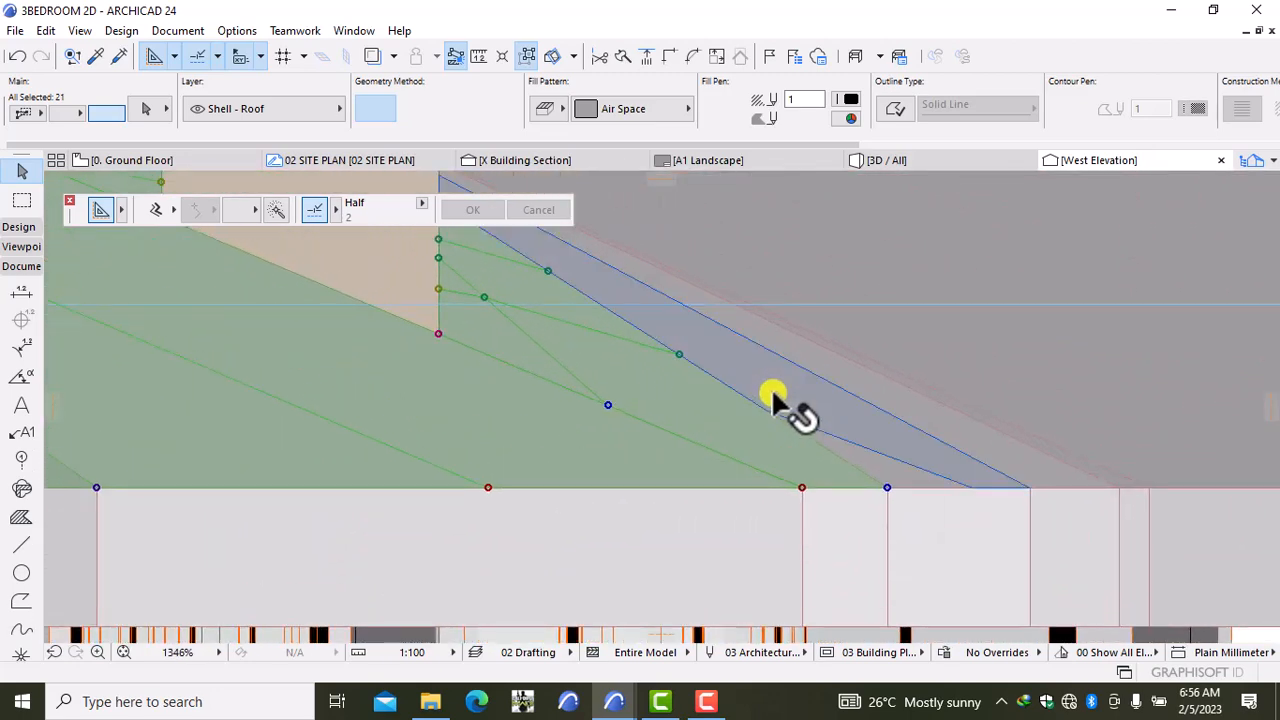
pyautogui.keyDown('shift'); pyautogui.click(772, 394); pyautogui.keyUp('shift')
pyautogui.keyDown('shift'); pyautogui.click(846, 451); pyautogui.keyUp('shift')
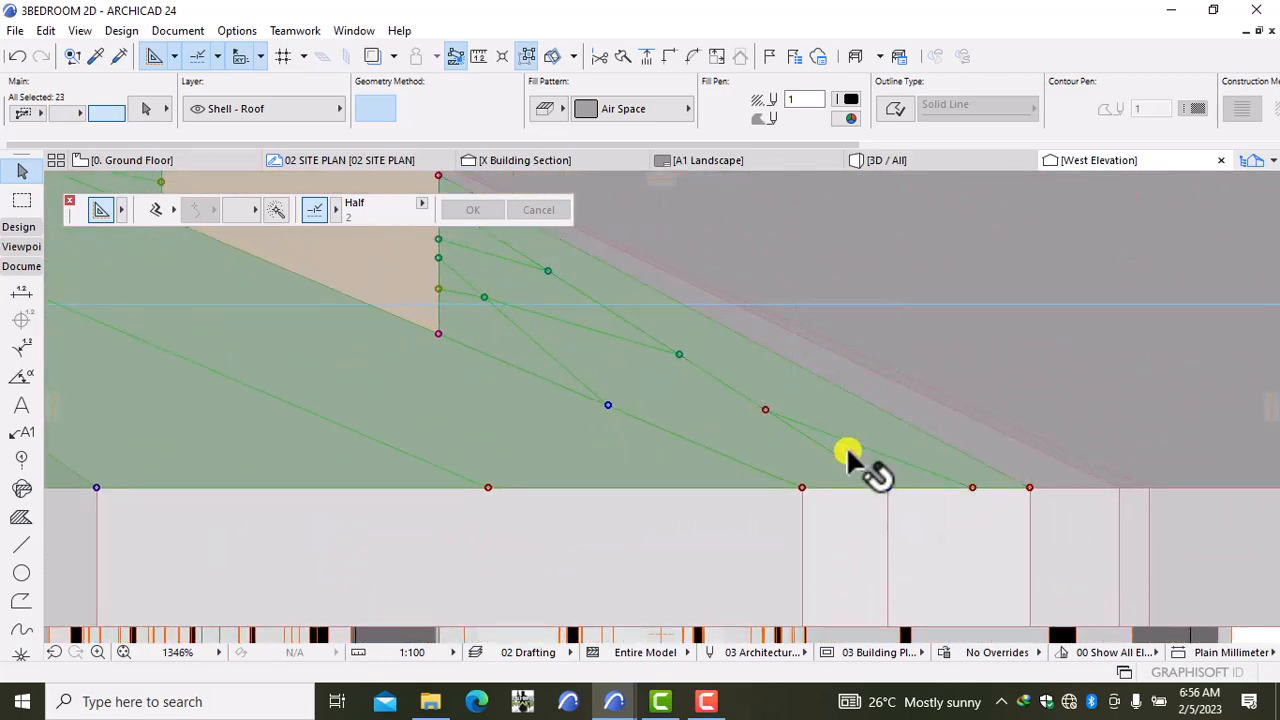
pyautogui.keyDown('shift'); pyautogui.click(969, 444); pyautogui.keyUp('shift')
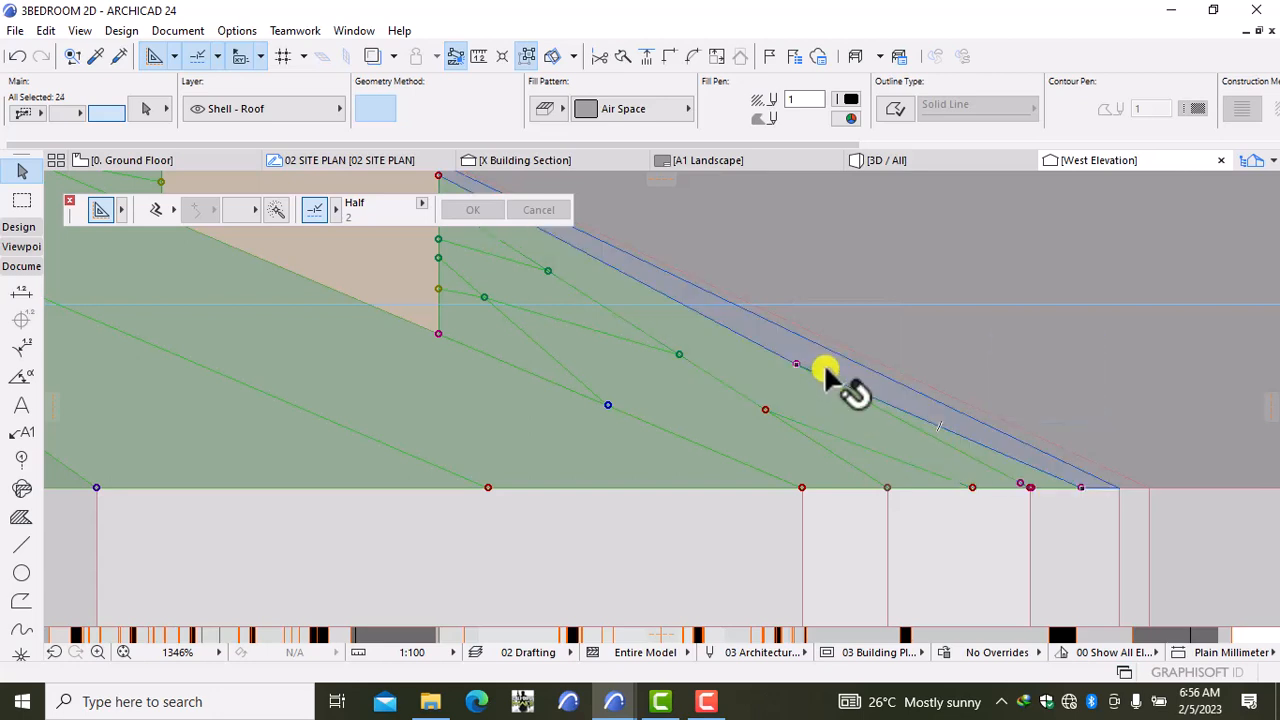
pyautogui.keyDown('shift'); pyautogui.click(823, 369); pyautogui.keyUp('shift')
pyautogui.scroll(1, 776, 332)
pyautogui.scroll(12, 776, 330)
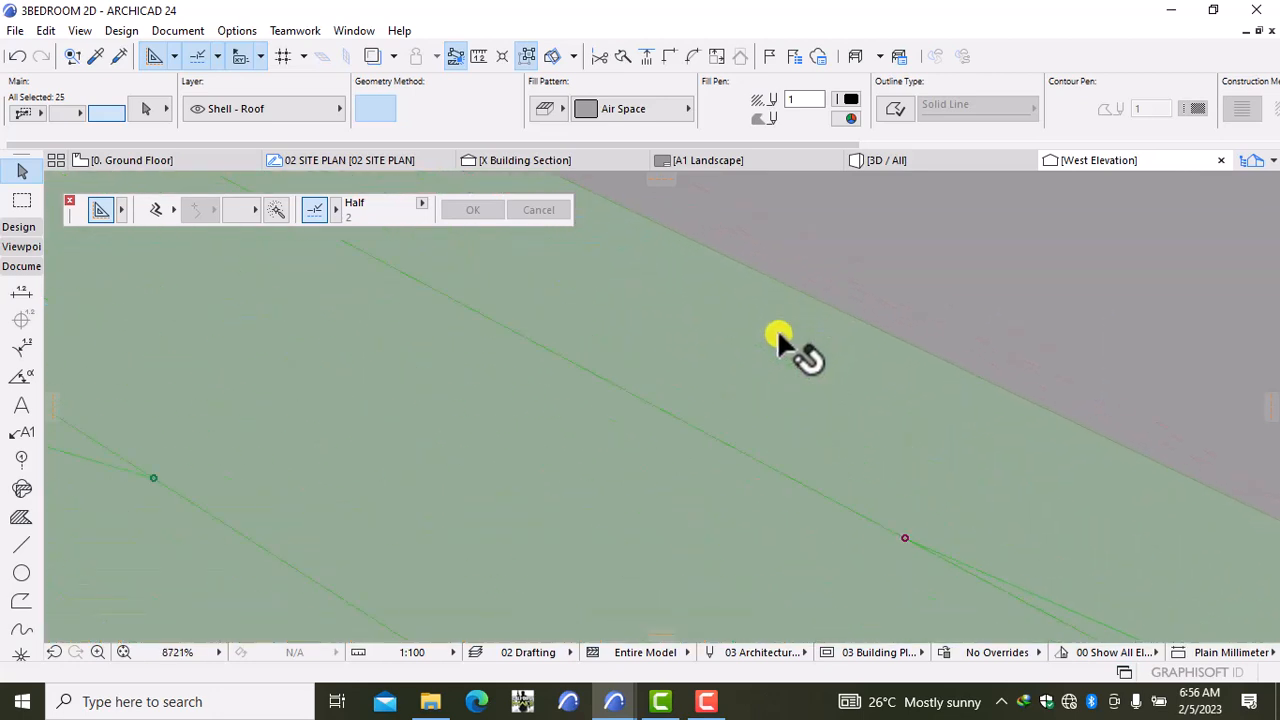
pyautogui.keyDown('shift'); pyautogui.click(837, 276); pyautogui.keyUp('shift')
pyautogui.scroll(-12, 837, 295)
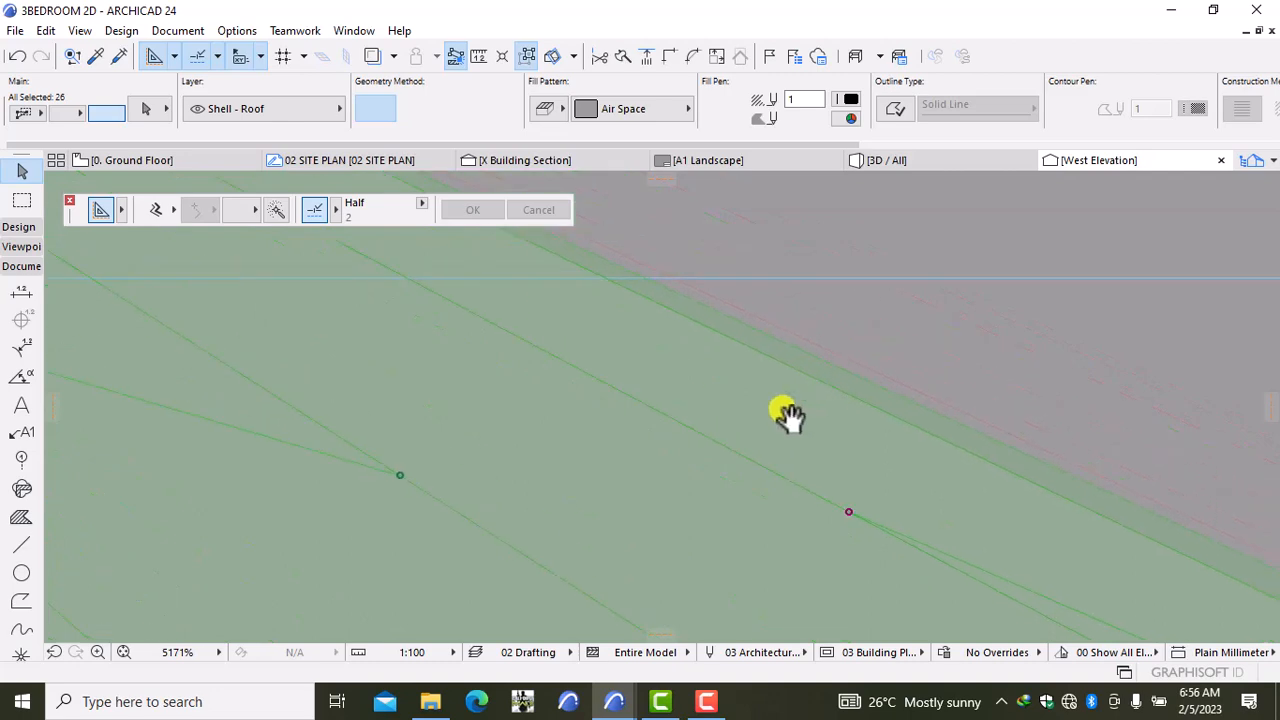
pyautogui.keyDown('shift'); pyautogui.click(725, 421); pyautogui.keyUp('shift')
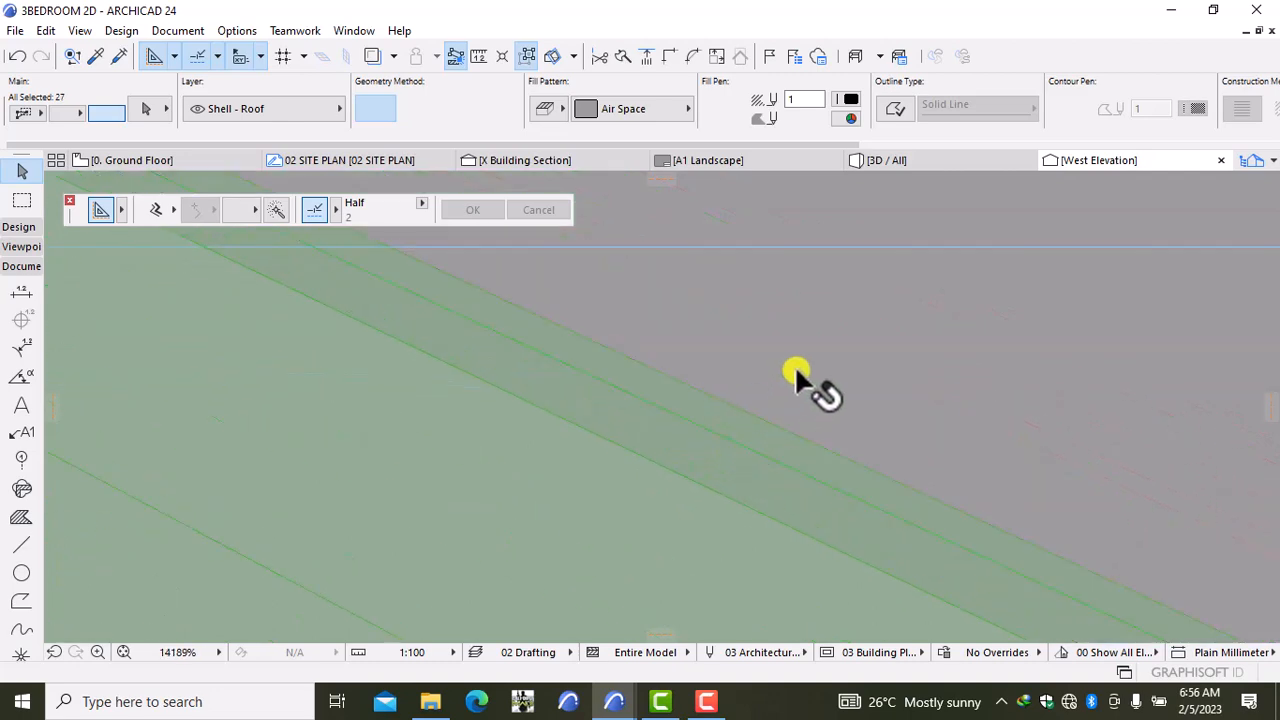
pyautogui.keyDown('shift'); pyautogui.click(790, 370); pyautogui.keyUp('shift')
pyautogui.scroll(-10, 779, 382)
pyautogui.scroll(-10, 777, 392)
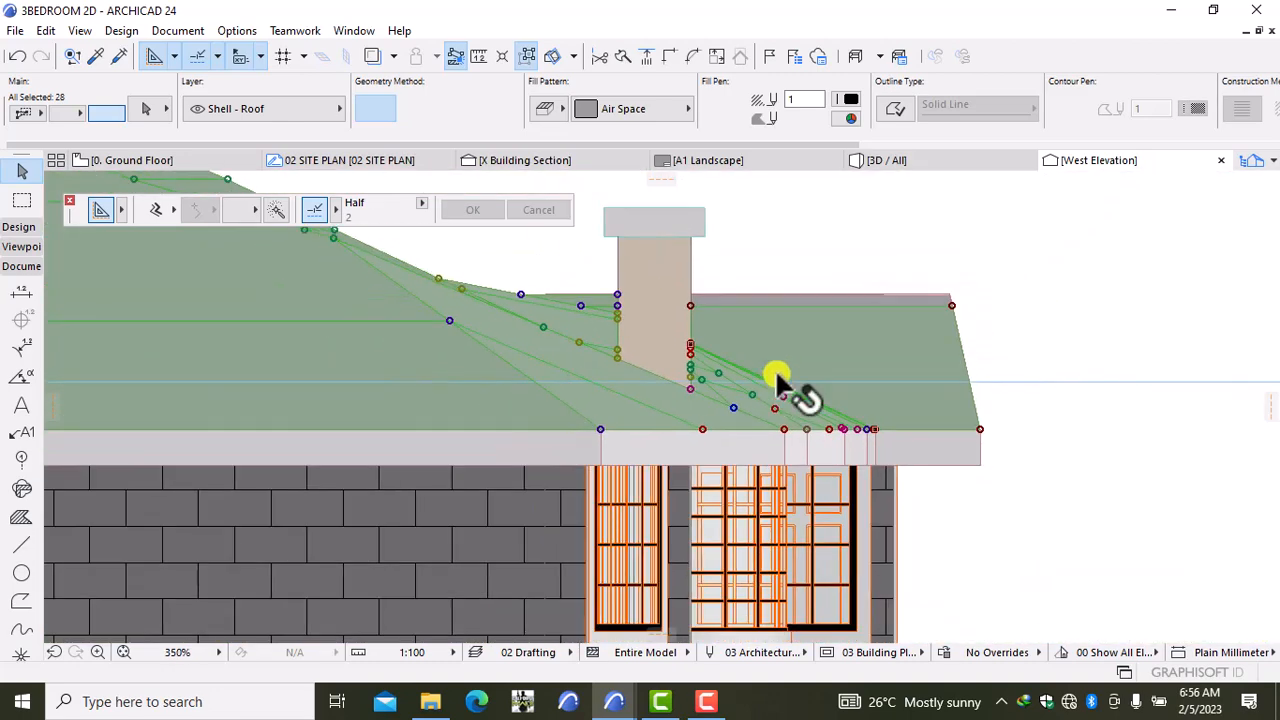
pyautogui.scroll(9, 829, 303)
pyautogui.keyDown('shift'); pyautogui.click(789, 325); pyautogui.keyUp('shift')
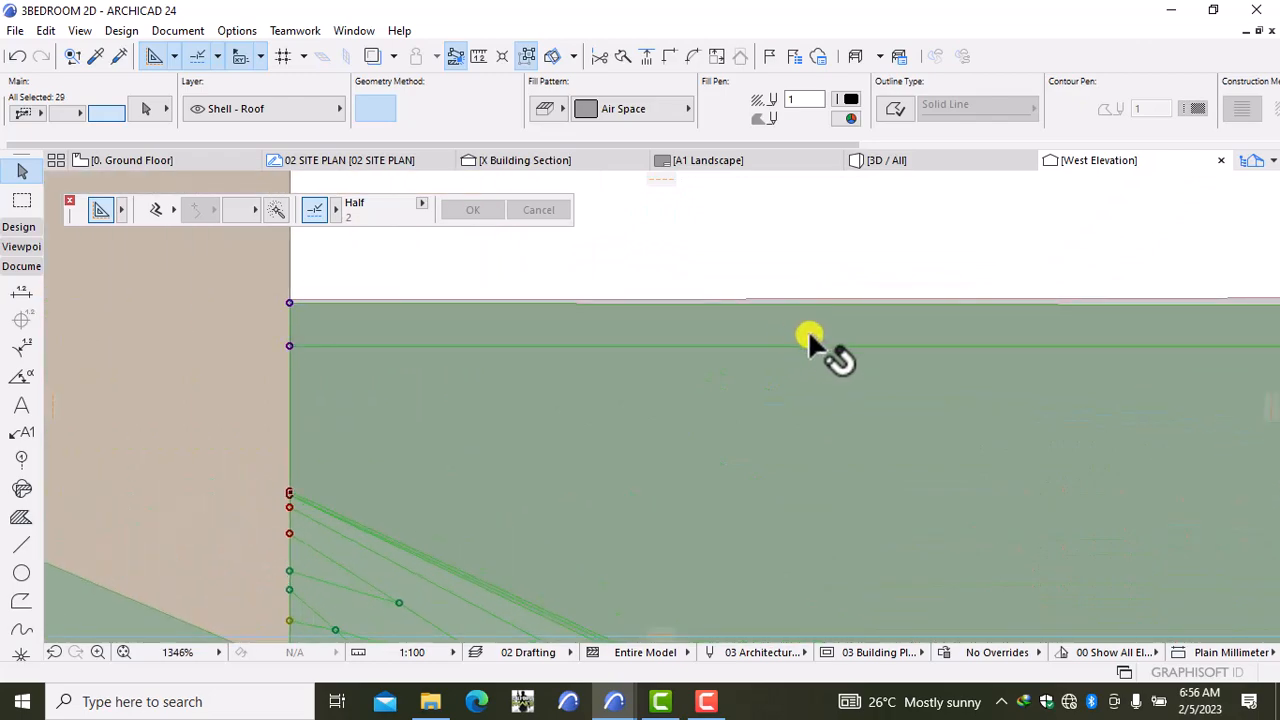
pyautogui.scroll(-6, 835, 339)
pyautogui.scroll(-3, 818, 368)
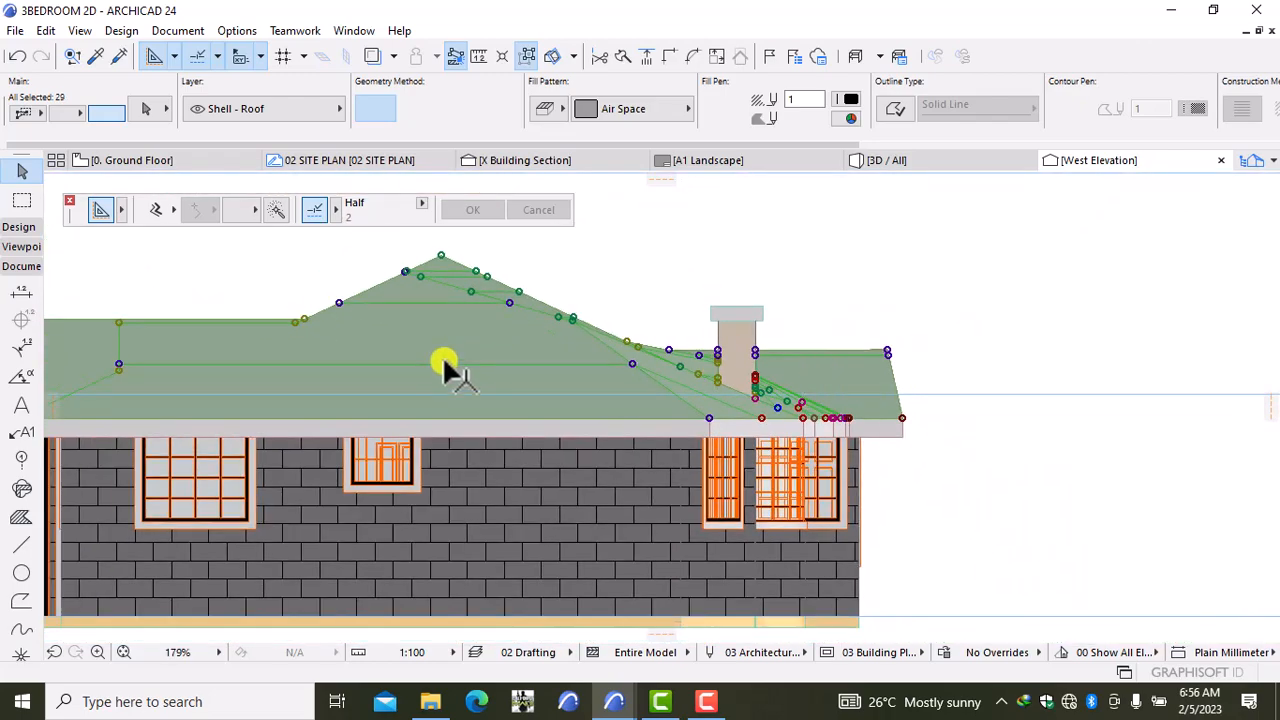
pyautogui.moveTo(445, 365); pyautogui.dragTo(615, 368, button='middle')
pyautogui.moveTo(400, 386); pyautogui.dragTo(520, 384, button='middle')
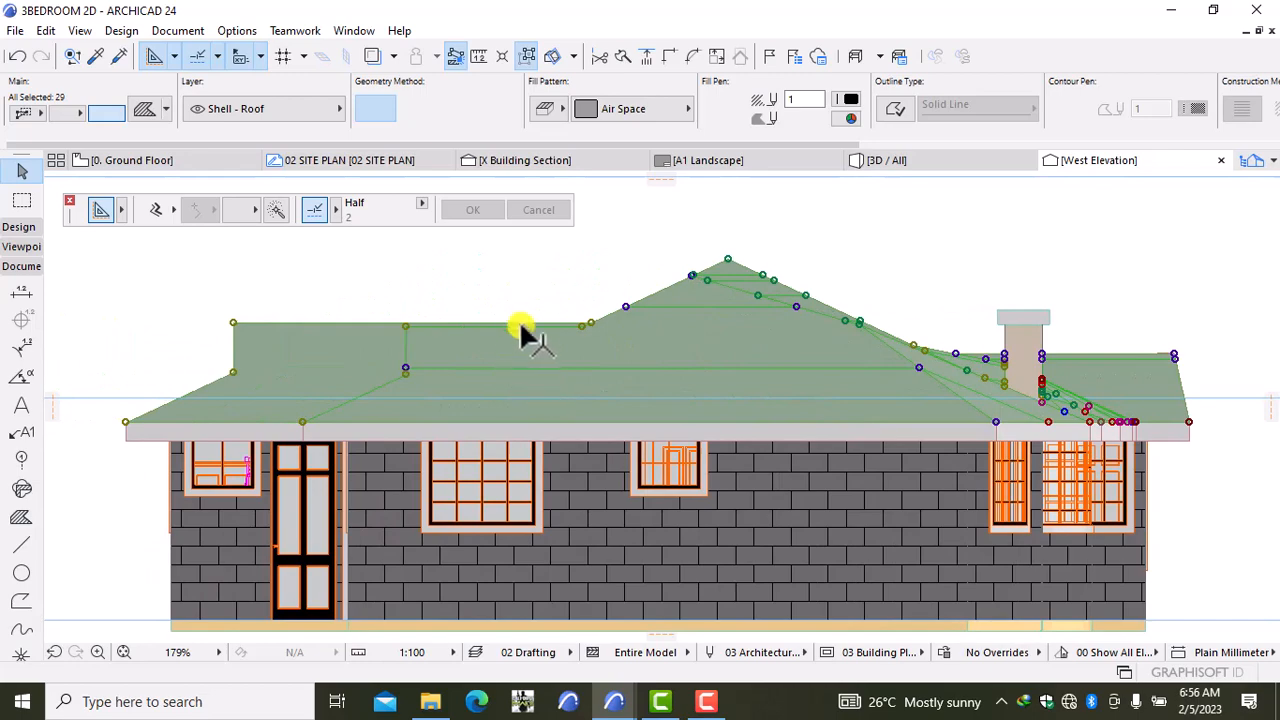
# Step: Set the selected roof fills to Roof Tile 01, background pen 1 and red fill pen 20
pyautogui.click(630, 106)
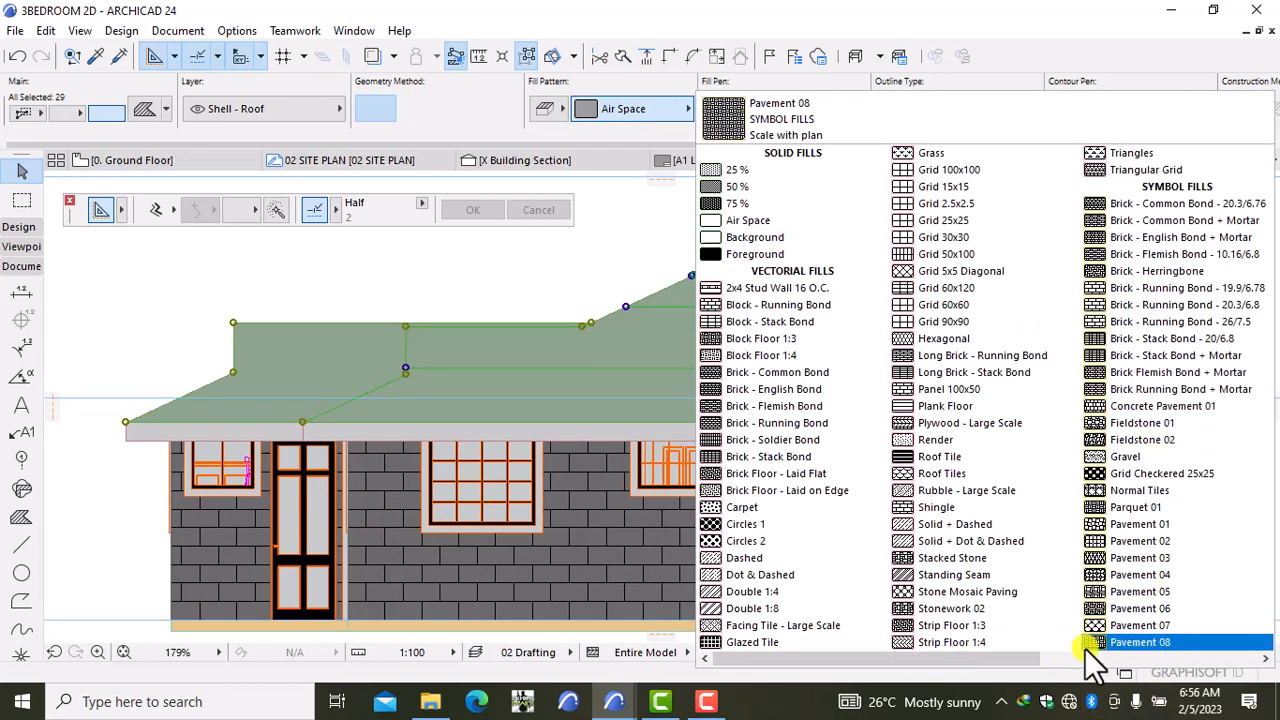
pyautogui.scroll(-2, 1093, 648)
pyautogui.click(918, 369)
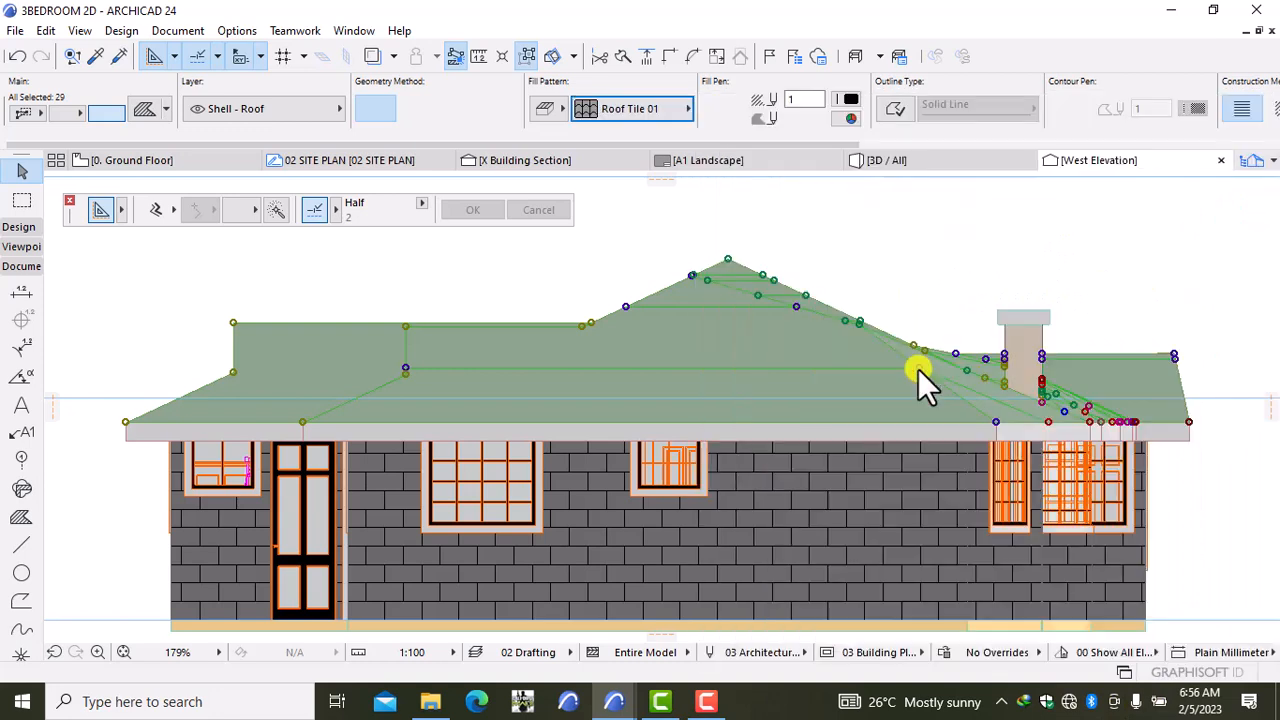
pyautogui.click(848, 118)
pyautogui.click(867, 110)
pyautogui.click(846, 96)
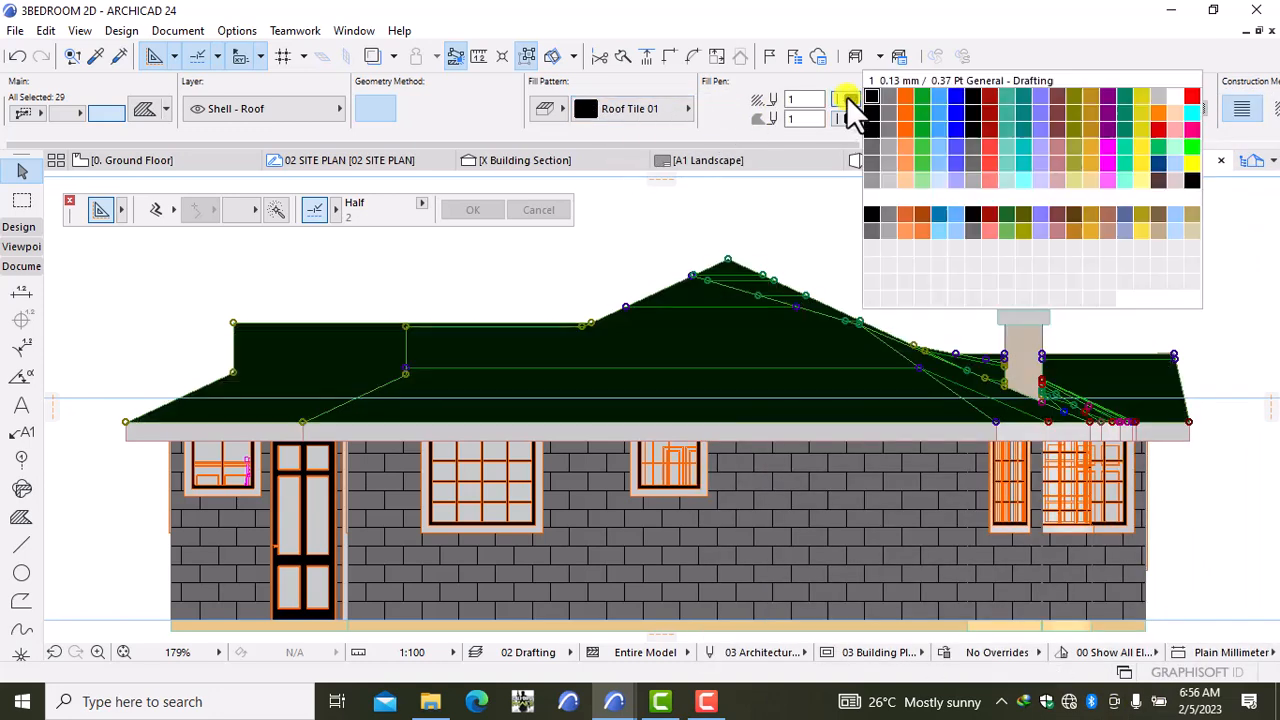
pyautogui.click(1189, 95)
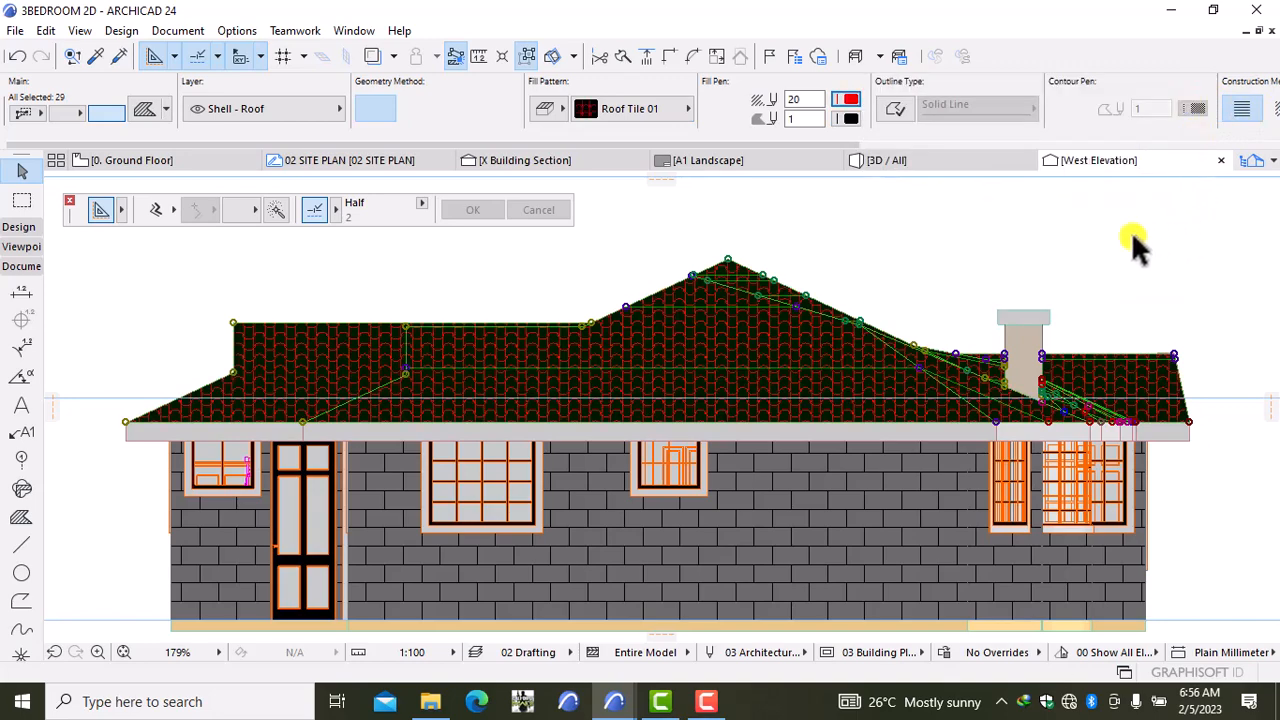
pyautogui.click(1131, 234)
pyautogui.scroll(-4, 1080, 278)
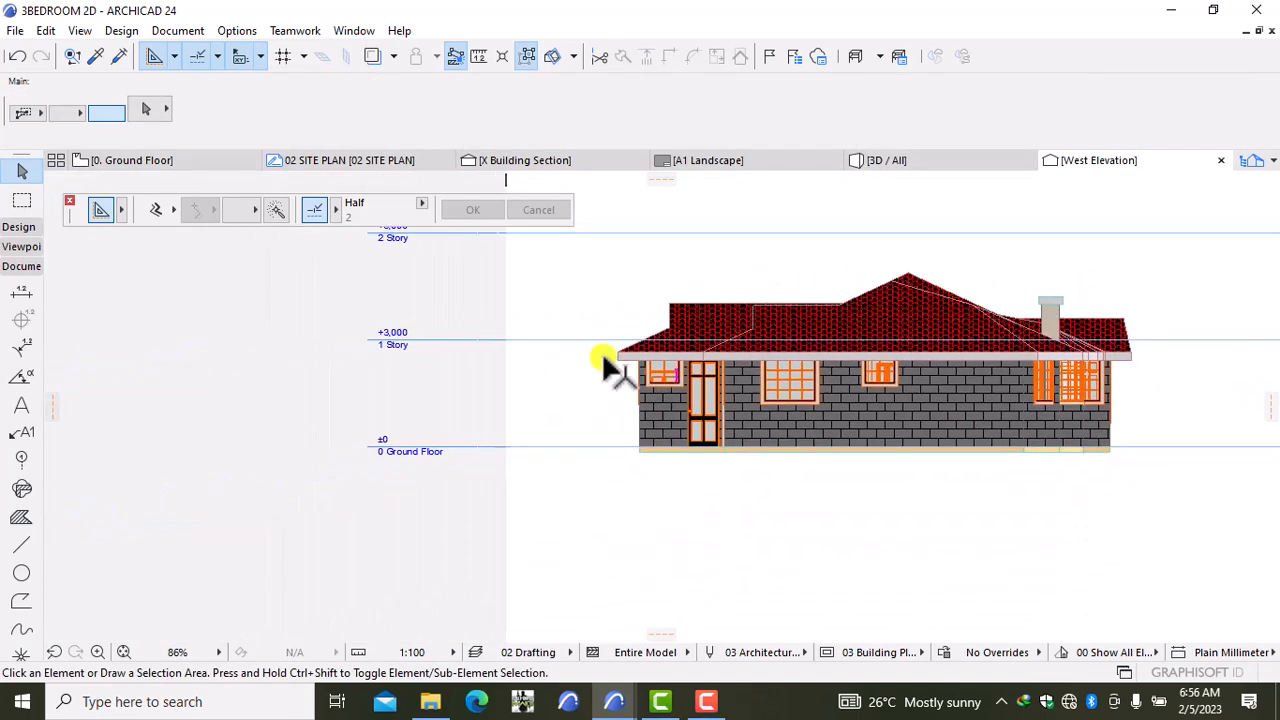
# Step: Open the North Elevation from its marker on the 0. Ground Floor plan with current view settings
pyautogui.click(132, 160)
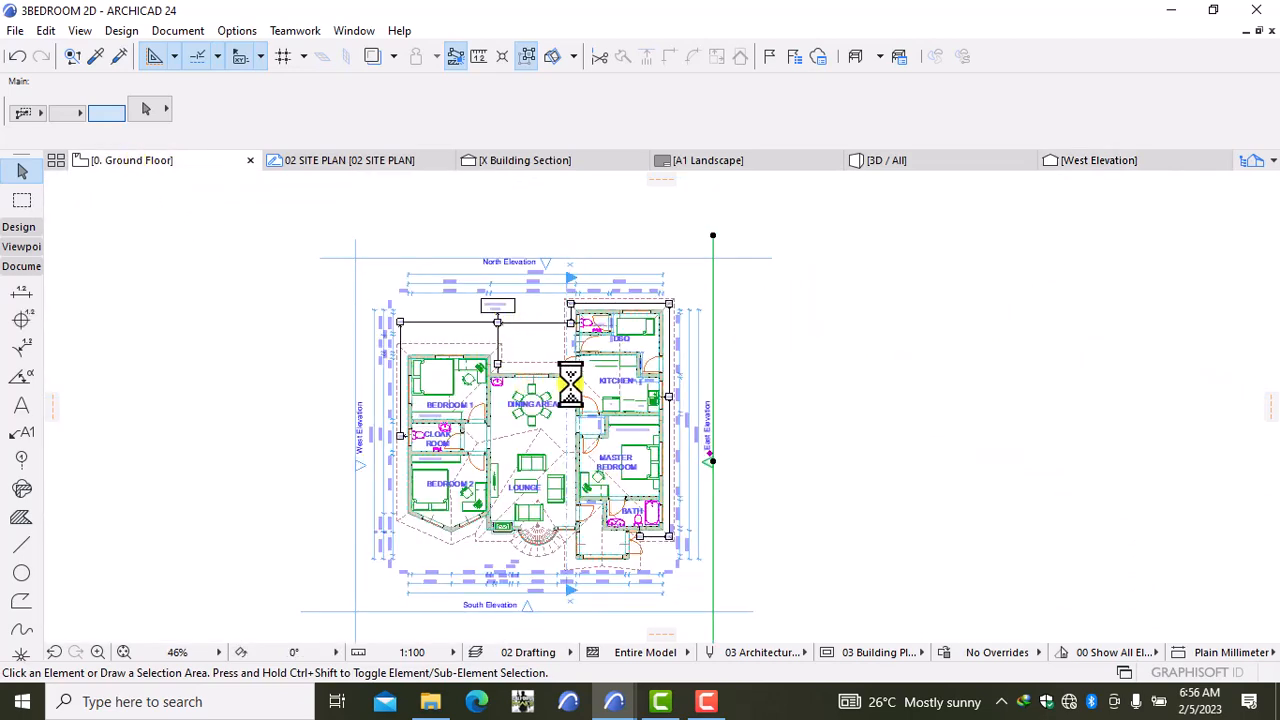
pyautogui.click(641, 250)
pyautogui.click(600, 258)
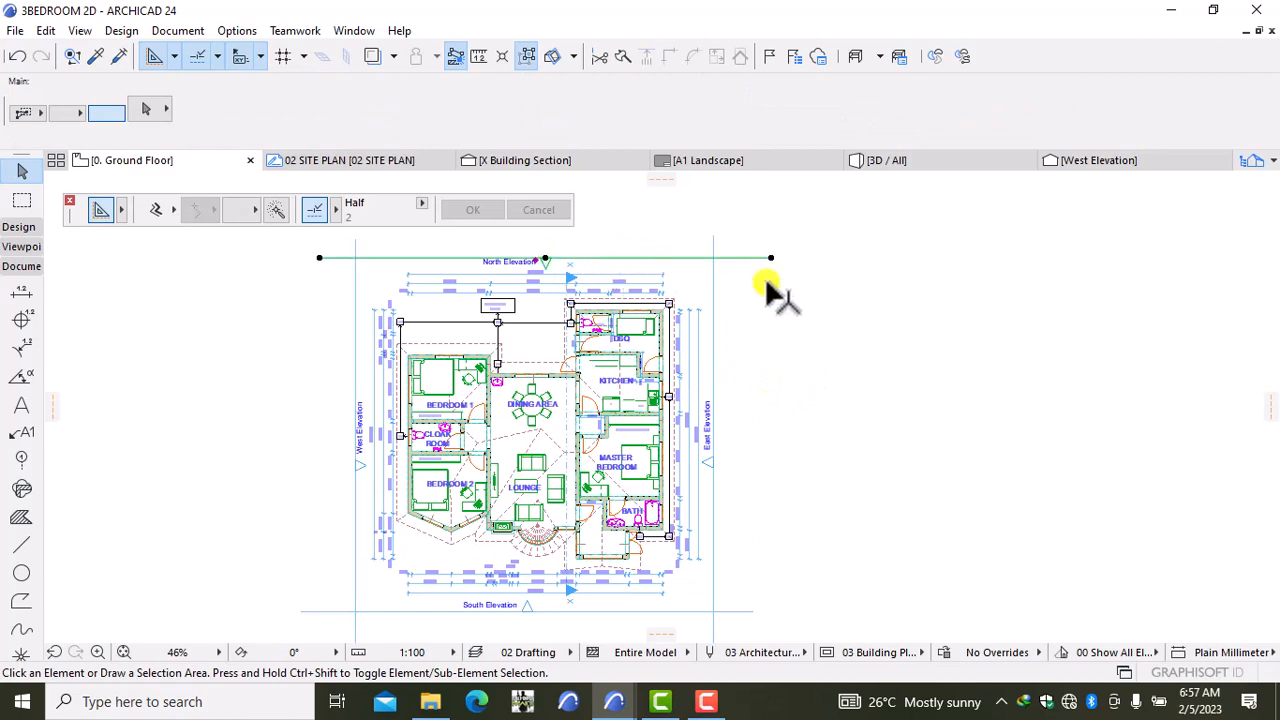
pyautogui.rightClick(872, 315)
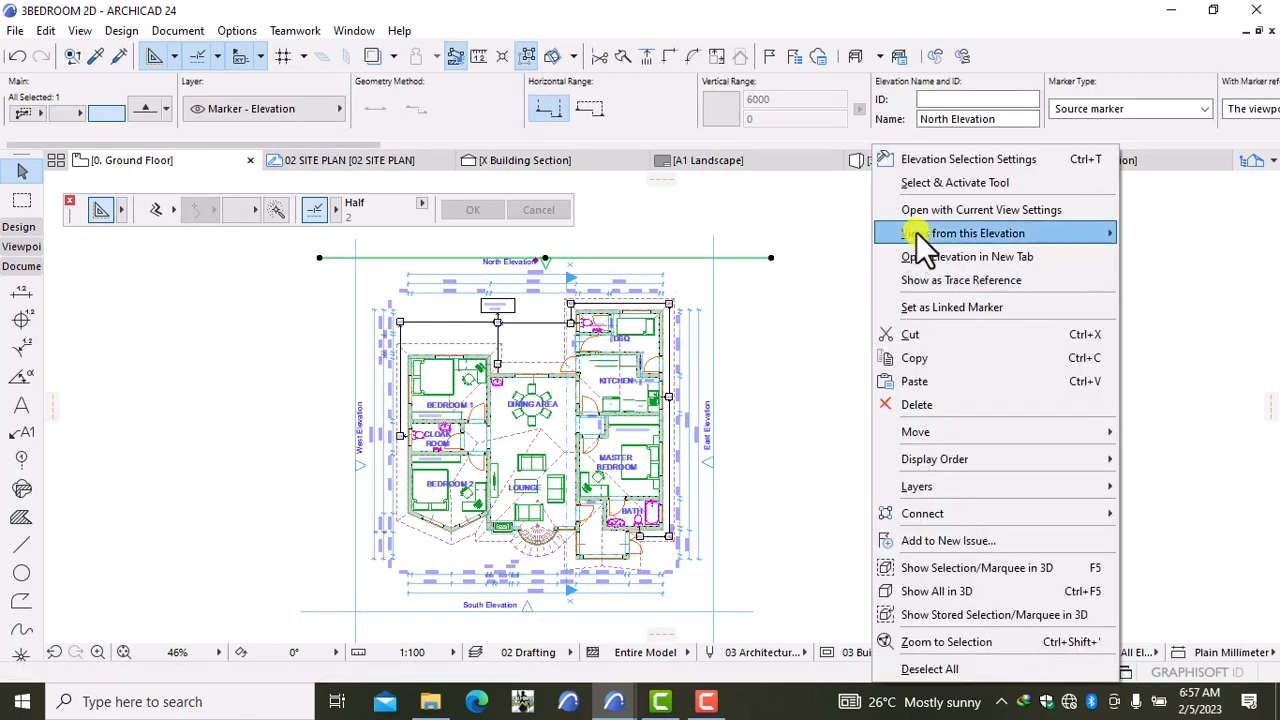
pyautogui.click(912, 209)
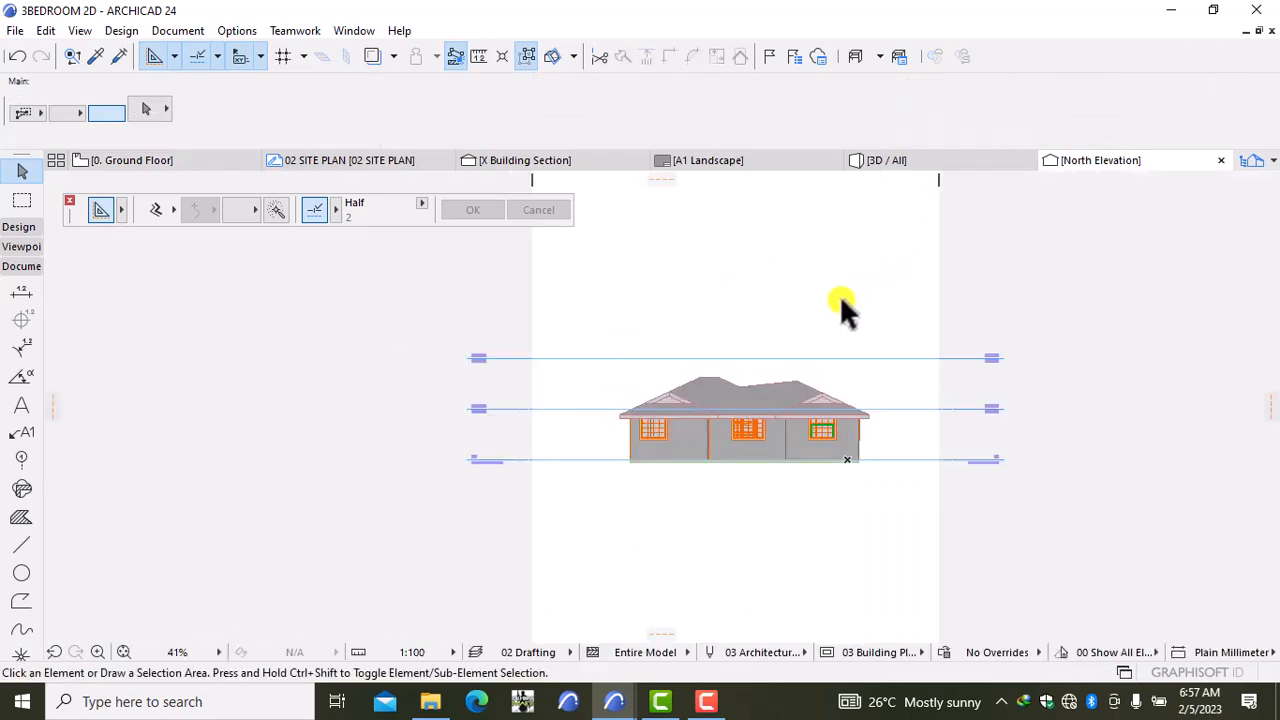
pyautogui.scroll(3, 748, 438)
pyautogui.scroll(2, 730, 448)
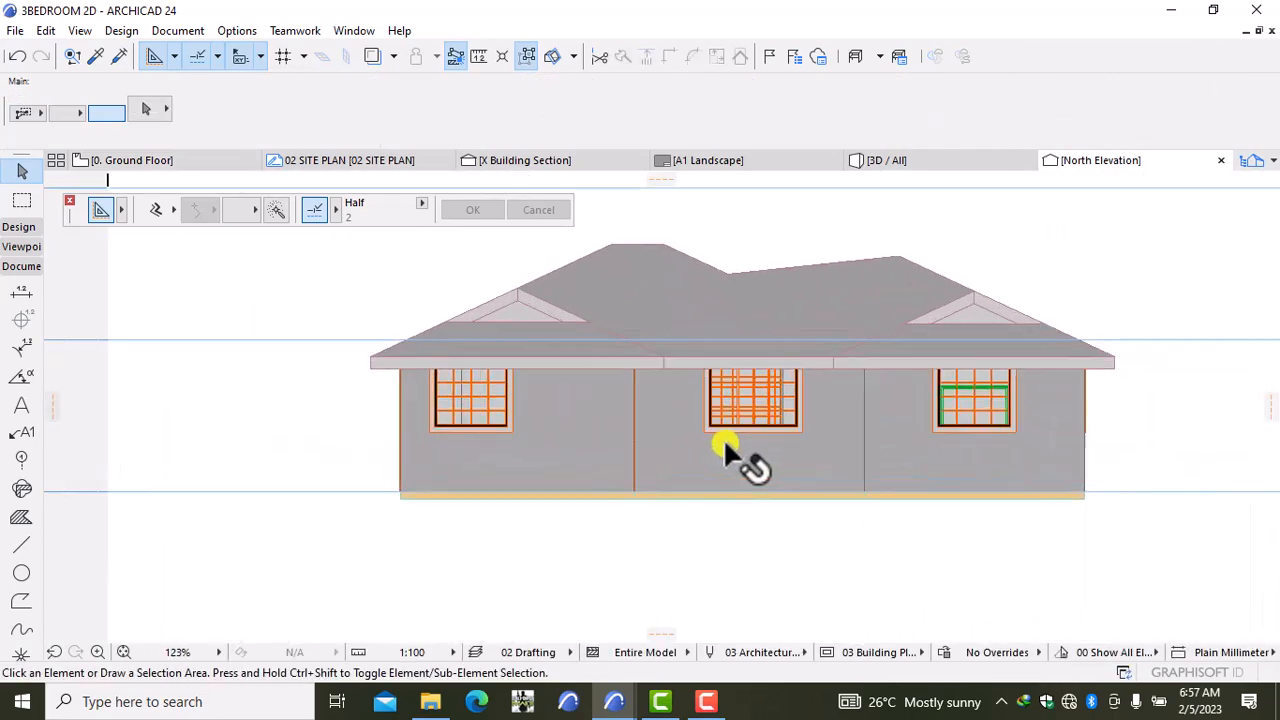
# Step: Select the six North Elevation walls, then deselect them
pyautogui.click(612, 450)
pyautogui.scroll(5, 460, 490)
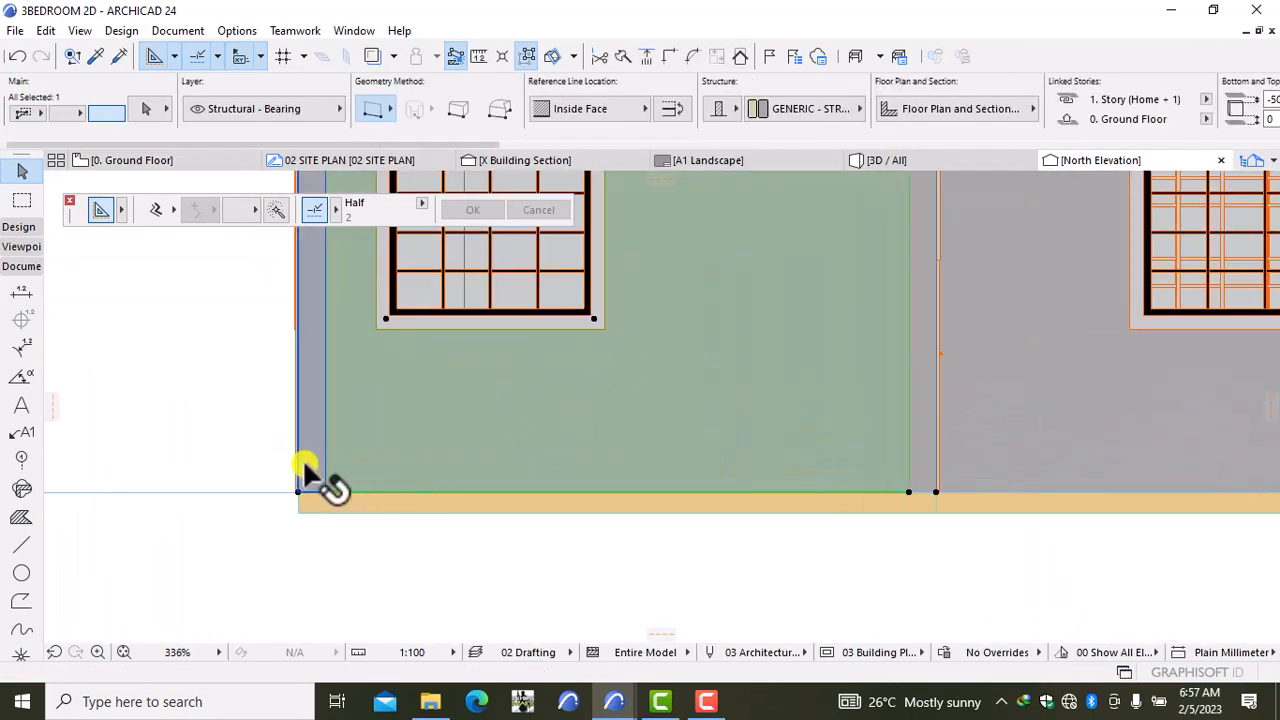
pyautogui.keyDown('shift'); pyautogui.click(303, 460); pyautogui.keyUp('shift')
pyautogui.keyDown('shift'); pyautogui.click(929, 458); pyautogui.keyUp('shift')
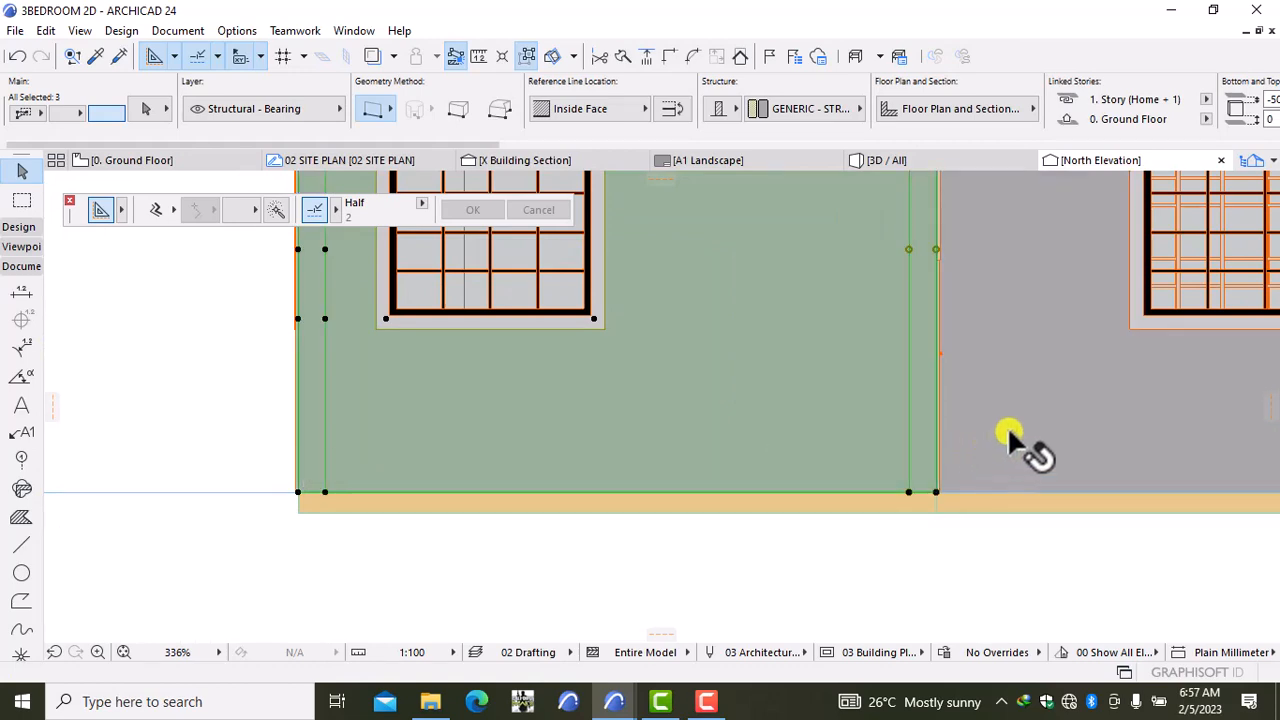
pyautogui.keyDown('shift'); pyautogui.click(1010, 432); pyautogui.keyUp('shift')
pyautogui.scroll(-10, 1020, 425)
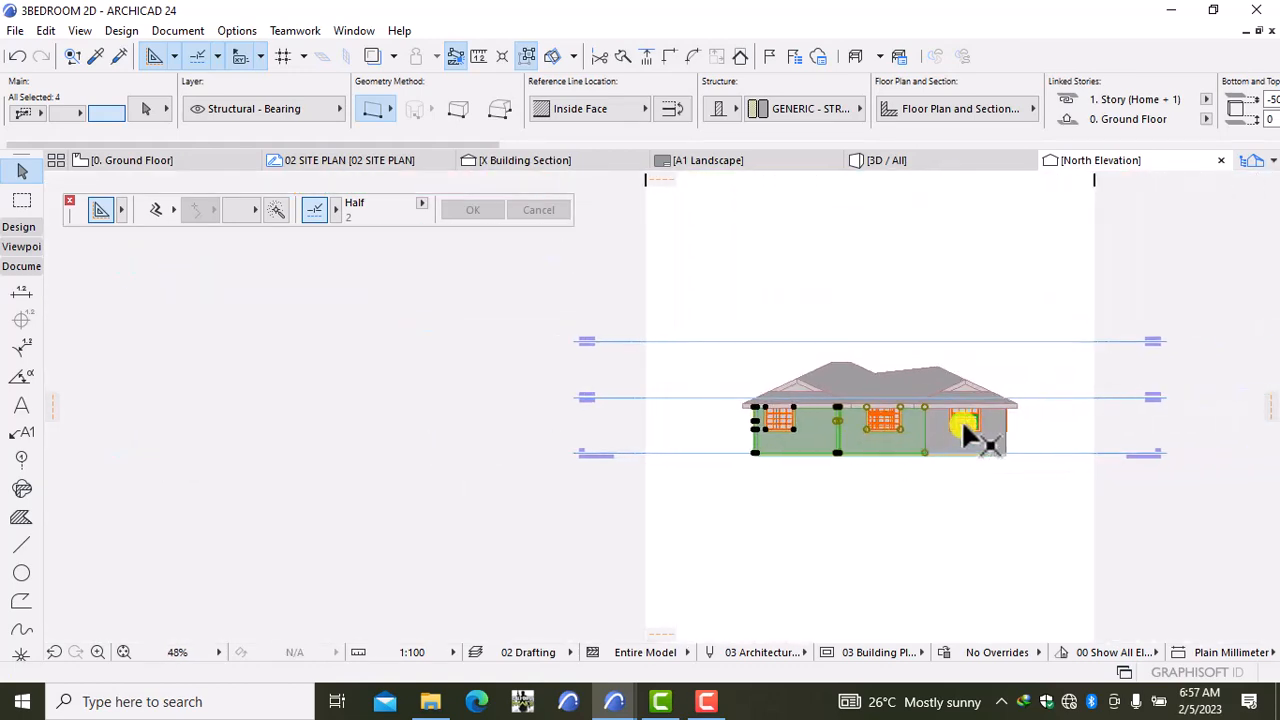
pyautogui.scroll(10, 980, 432)
pyautogui.keyDown('shift'); pyautogui.click(945, 515); pyautogui.keyUp('shift')
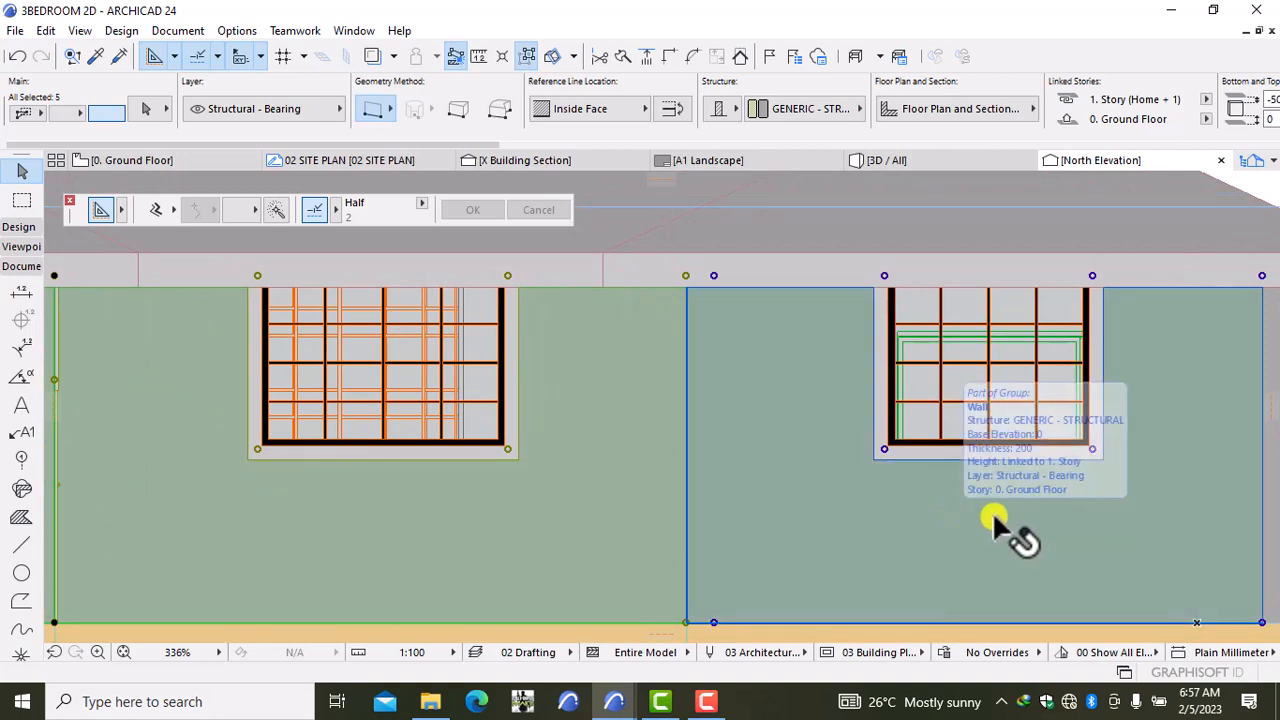
pyautogui.scroll(-10, 1000, 520)
pyautogui.scroll(8, 1113, 518)
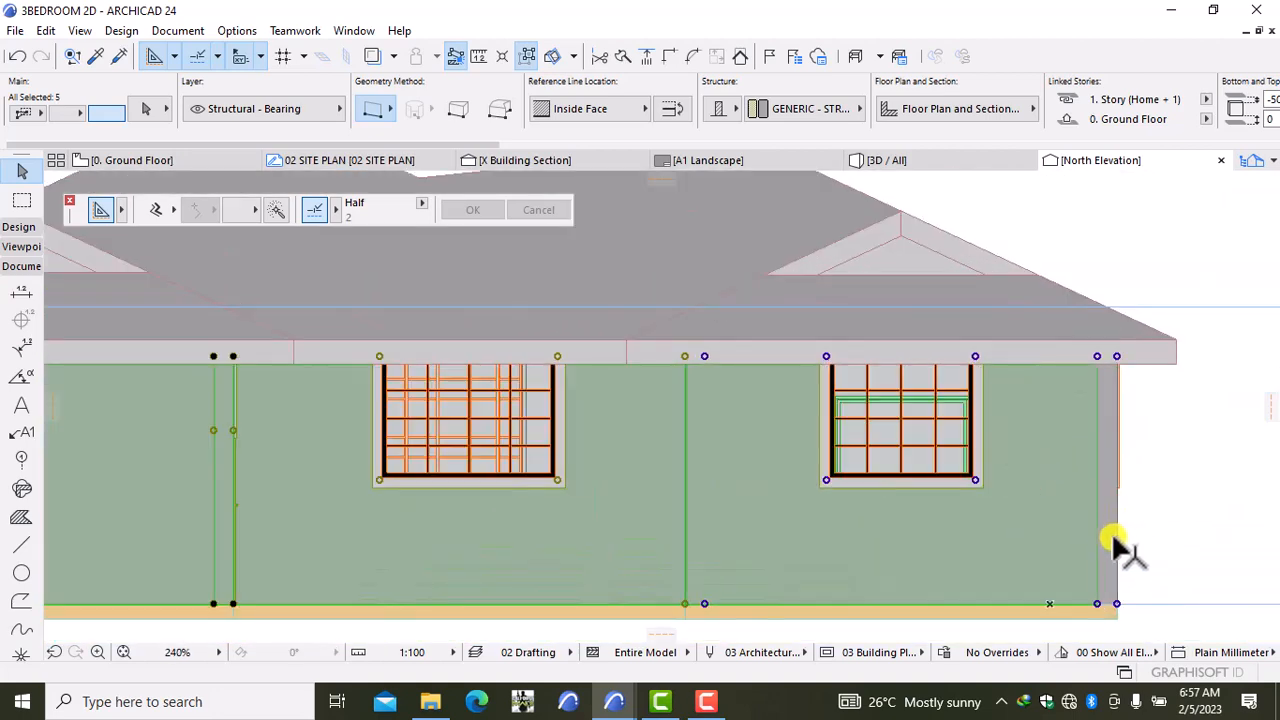
pyautogui.keyDown('shift'); pyautogui.click(1110, 540); pyautogui.keyUp('shift')
pyautogui.scroll(-4, 1115, 540)
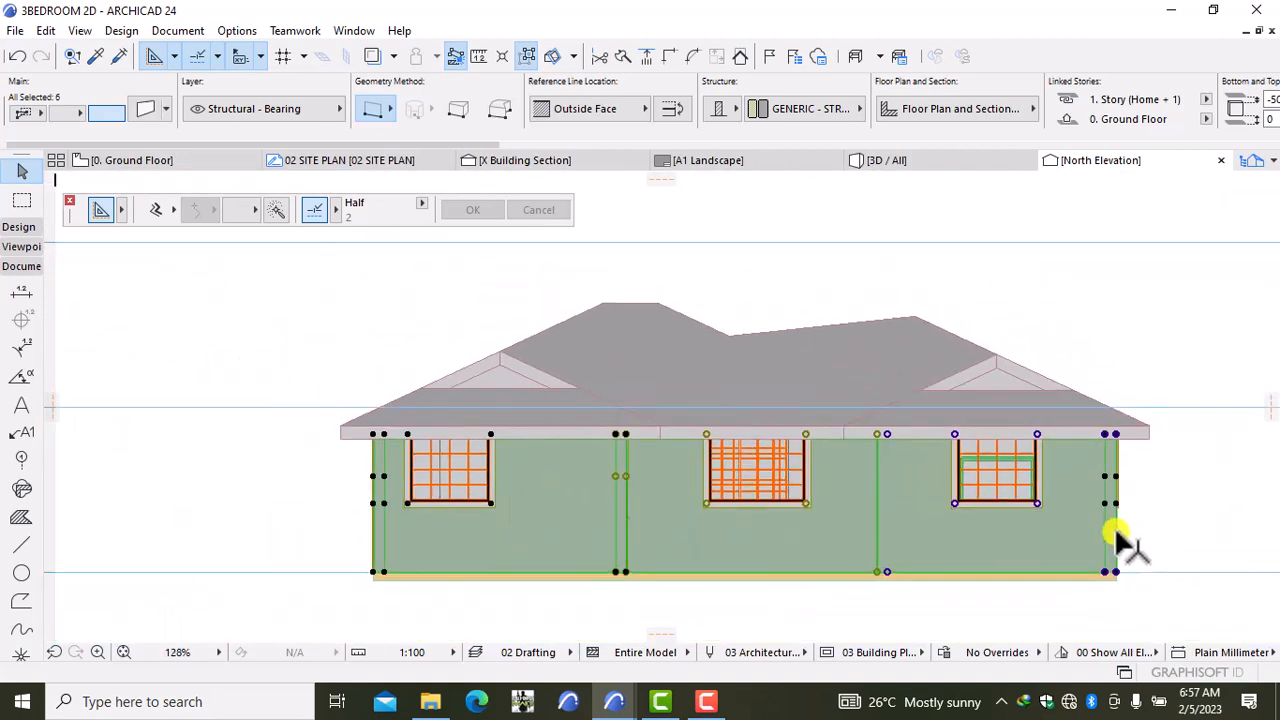
pyautogui.scroll(-2, 1120, 540)
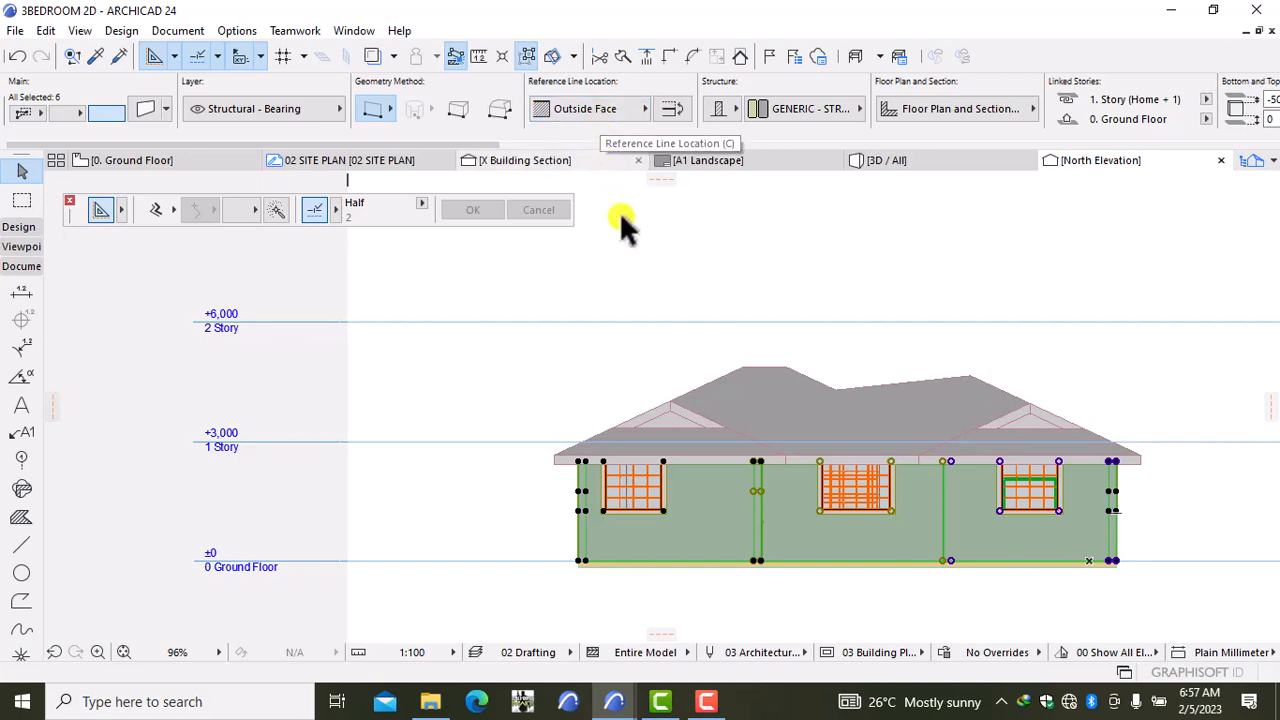
pyautogui.click(703, 239)
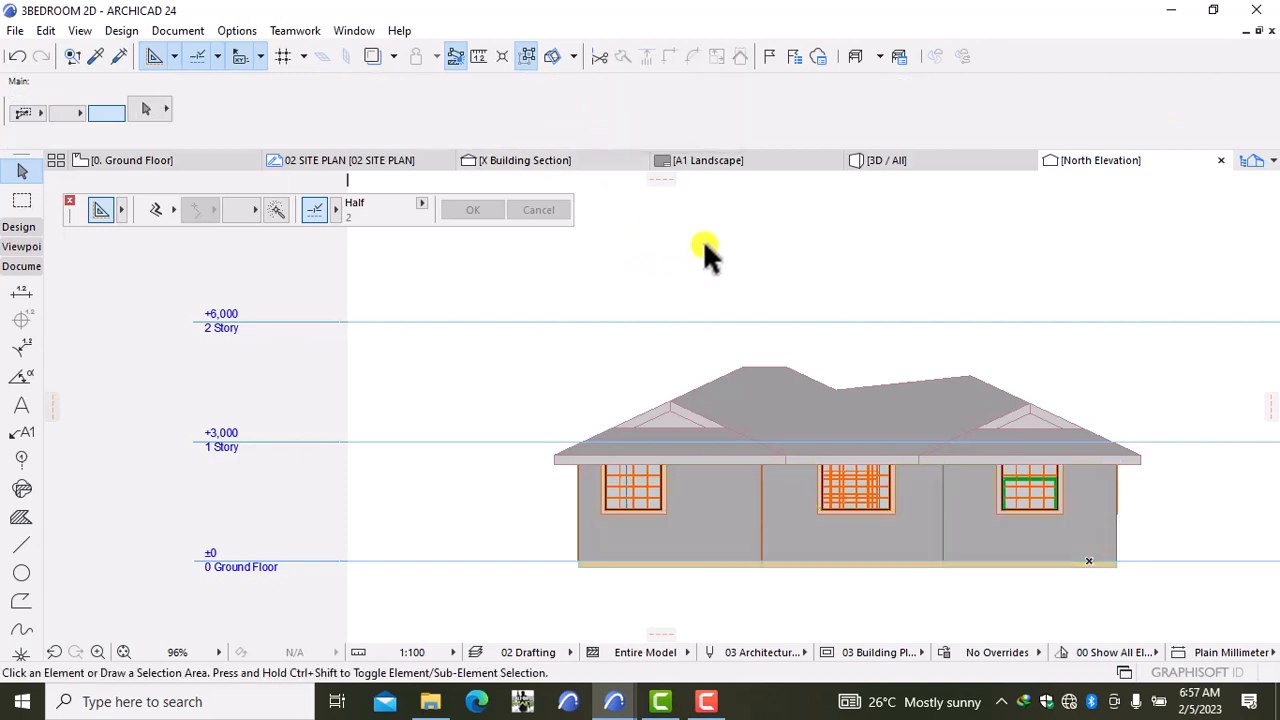
pyautogui.rightClick(703, 240)
# Step: In Elevation Settings, change the North Elevation's Status from Auto-rebuild Model to Drawing
pyautogui.click(763, 342)
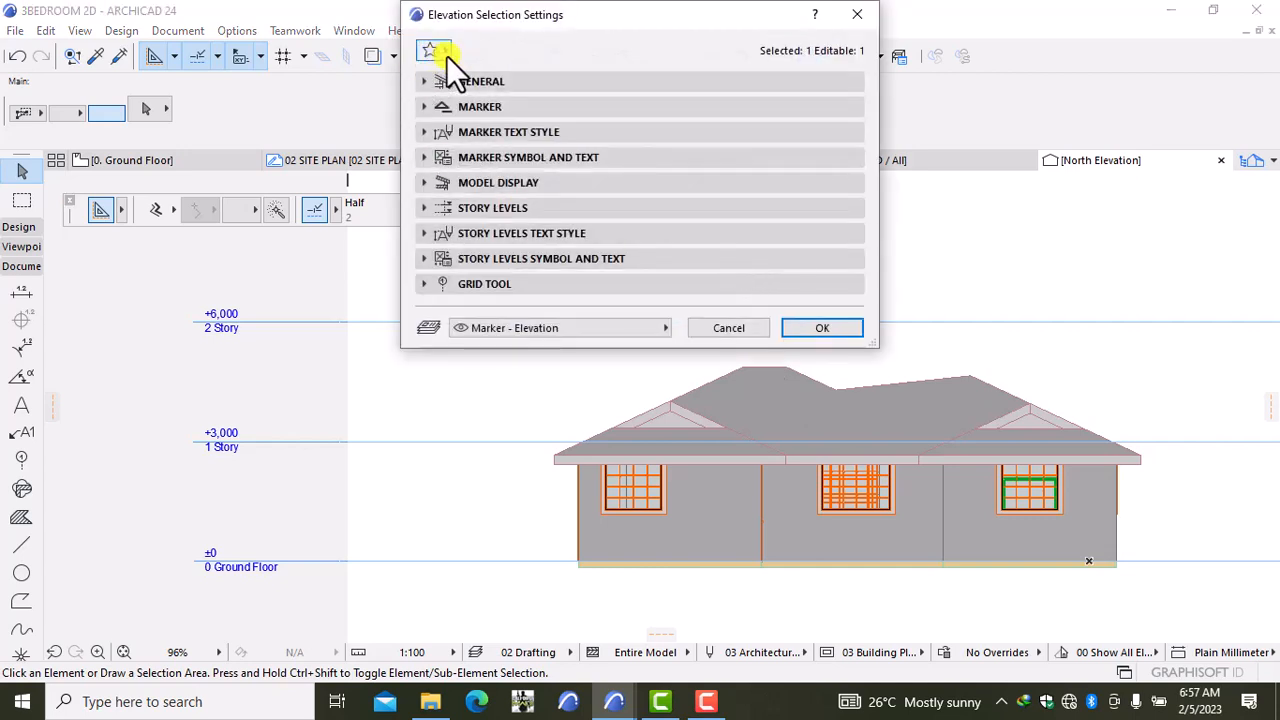
pyautogui.click(470, 83)
pyautogui.click(601, 281)
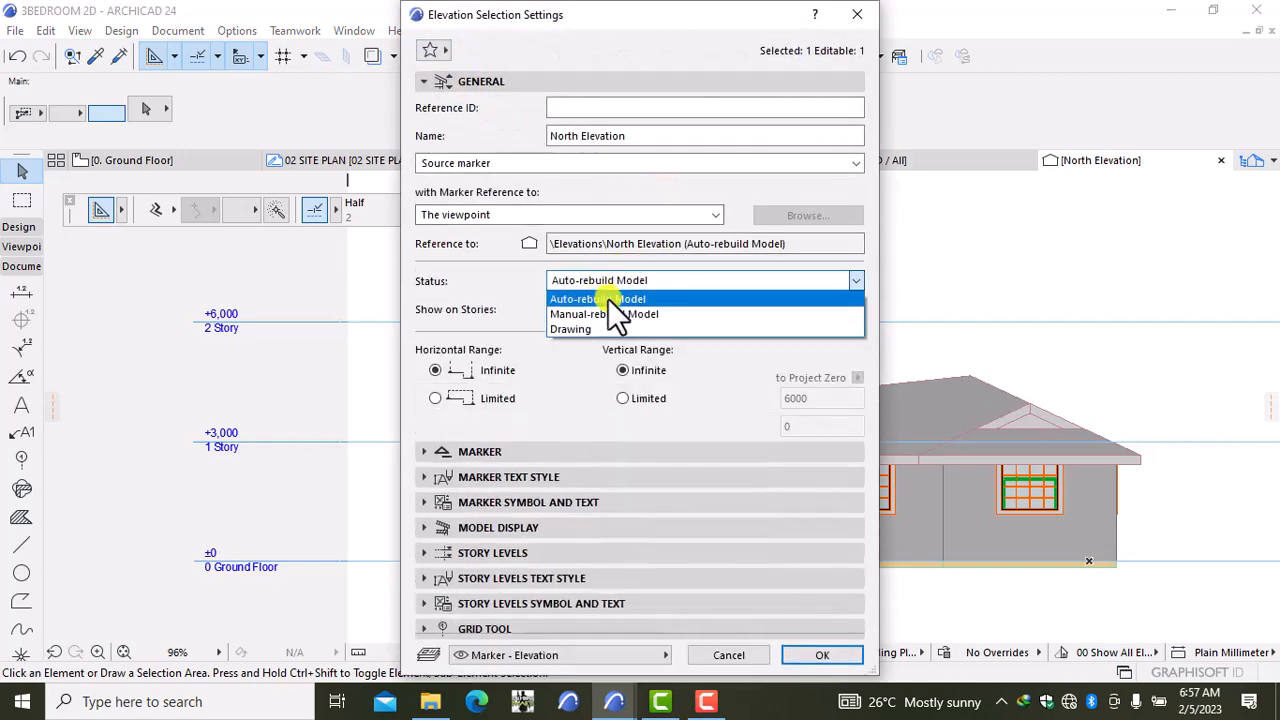
pyautogui.click(610, 328)
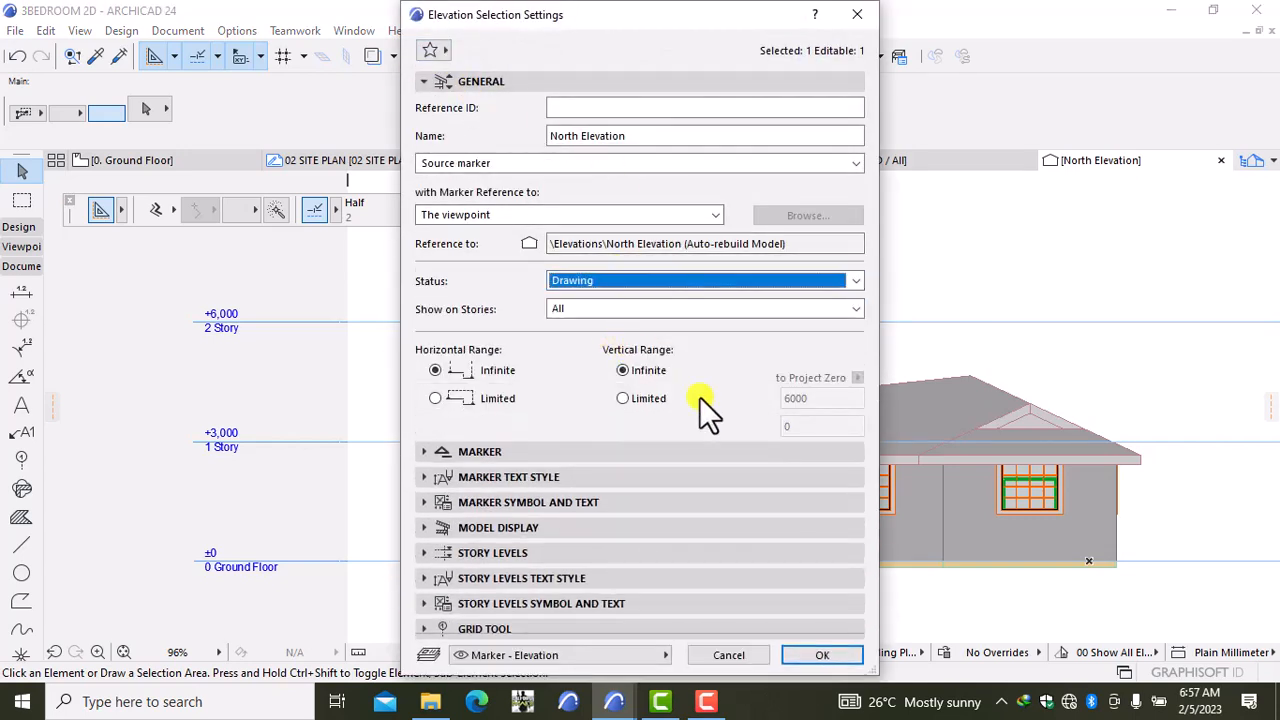
pyautogui.click(824, 656)
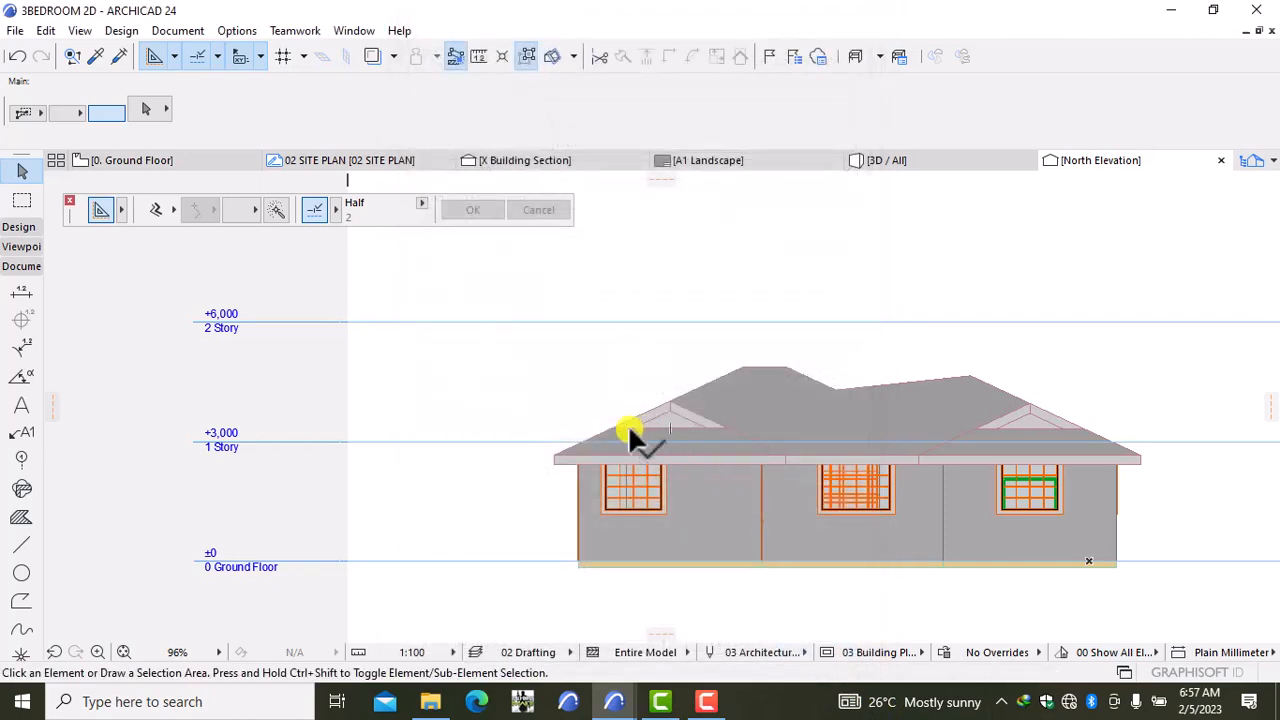
# Step: Select the six North Elevation wall fills, from the thin left strip to the right end
pyautogui.click(630, 528)
pyautogui.scroll(5, 616, 530)
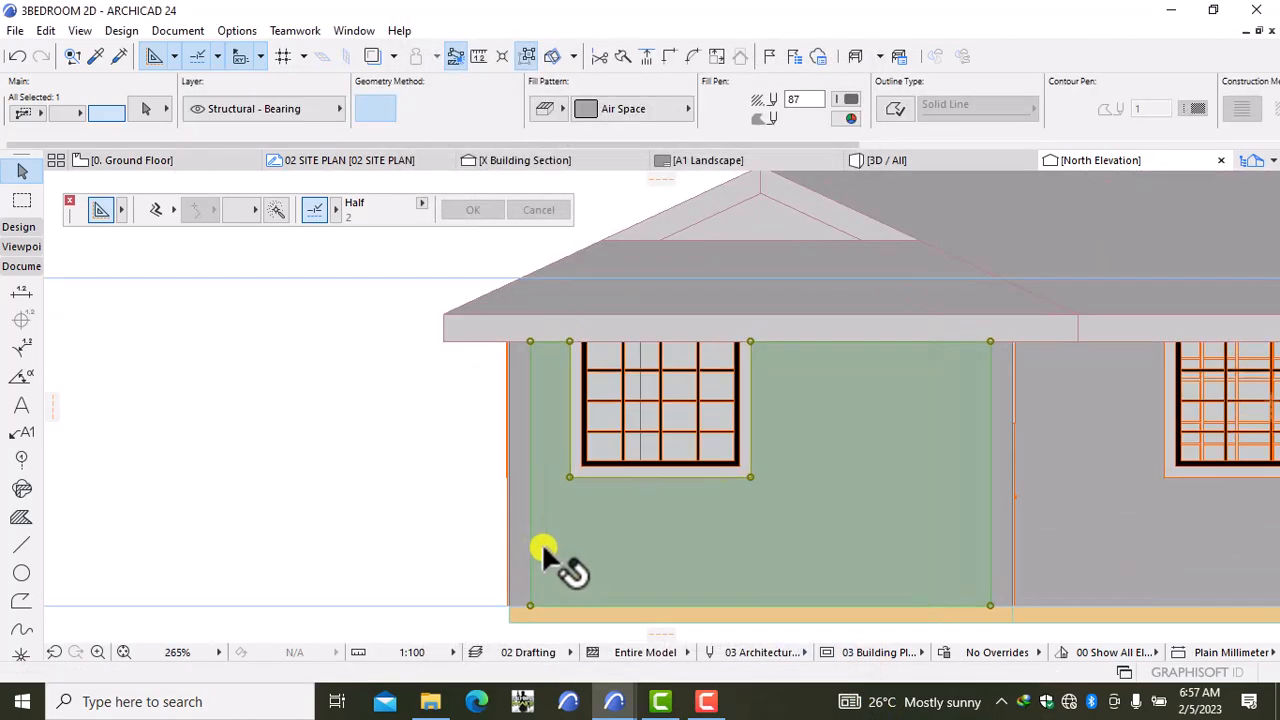
pyautogui.keyDown('shift'); pyautogui.click(522, 553); pyautogui.keyUp('shift')
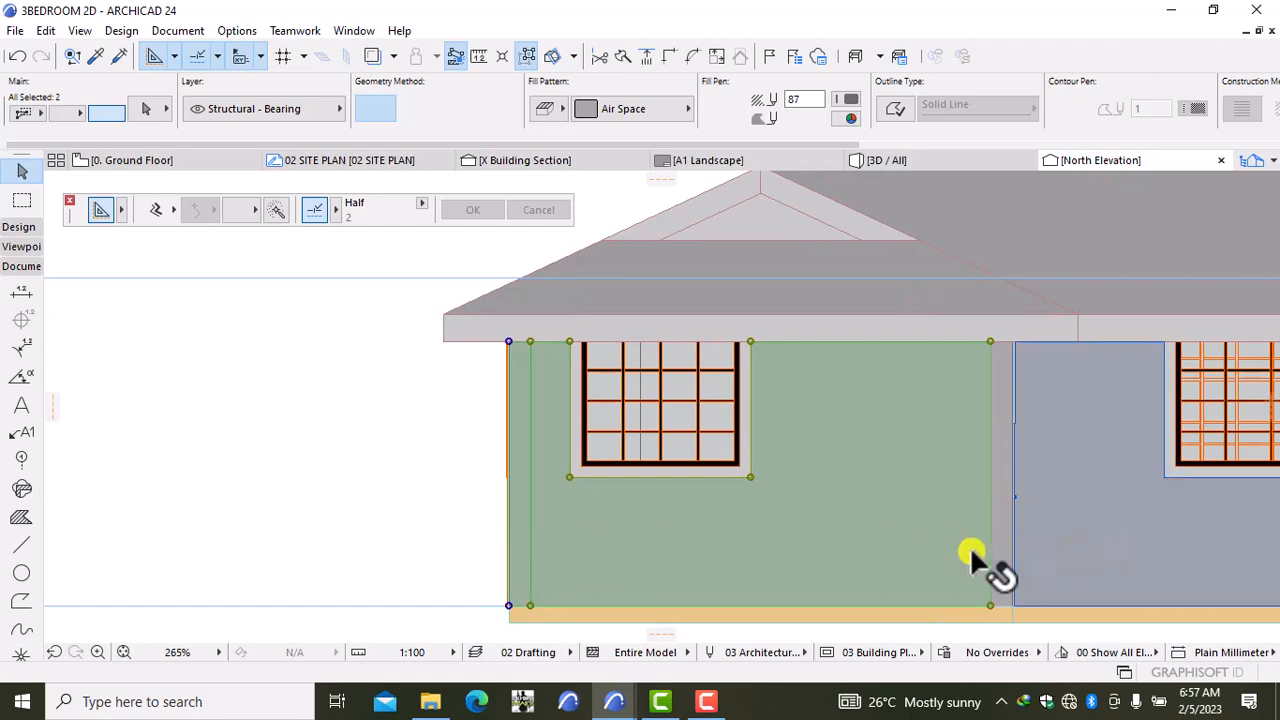
pyautogui.keyDown('shift'); pyautogui.click(997, 558); pyautogui.keyUp('shift')
pyautogui.keyDown('shift'); pyautogui.click(1071, 543); pyautogui.keyUp('shift')
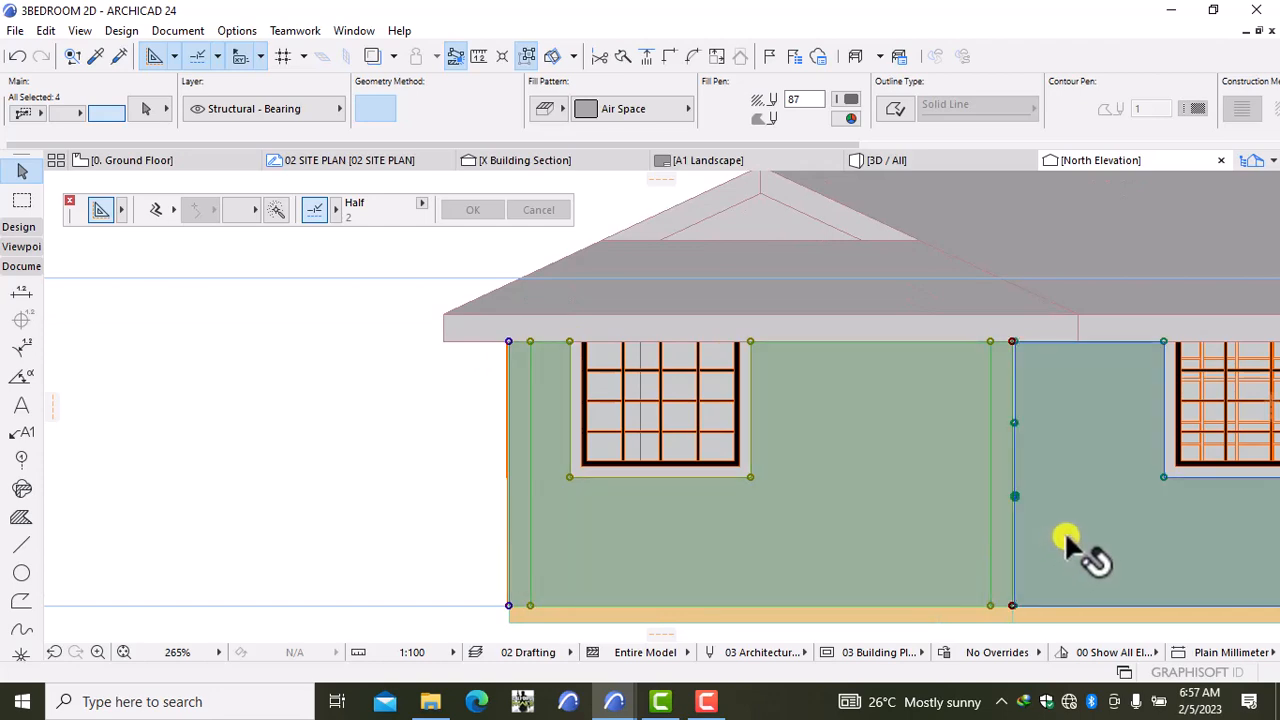
pyautogui.scroll(-5, 1078, 525)
pyautogui.moveTo(1079, 518); pyautogui.dragTo(777, 514, button='middle')
pyautogui.scroll(5, 930, 516)
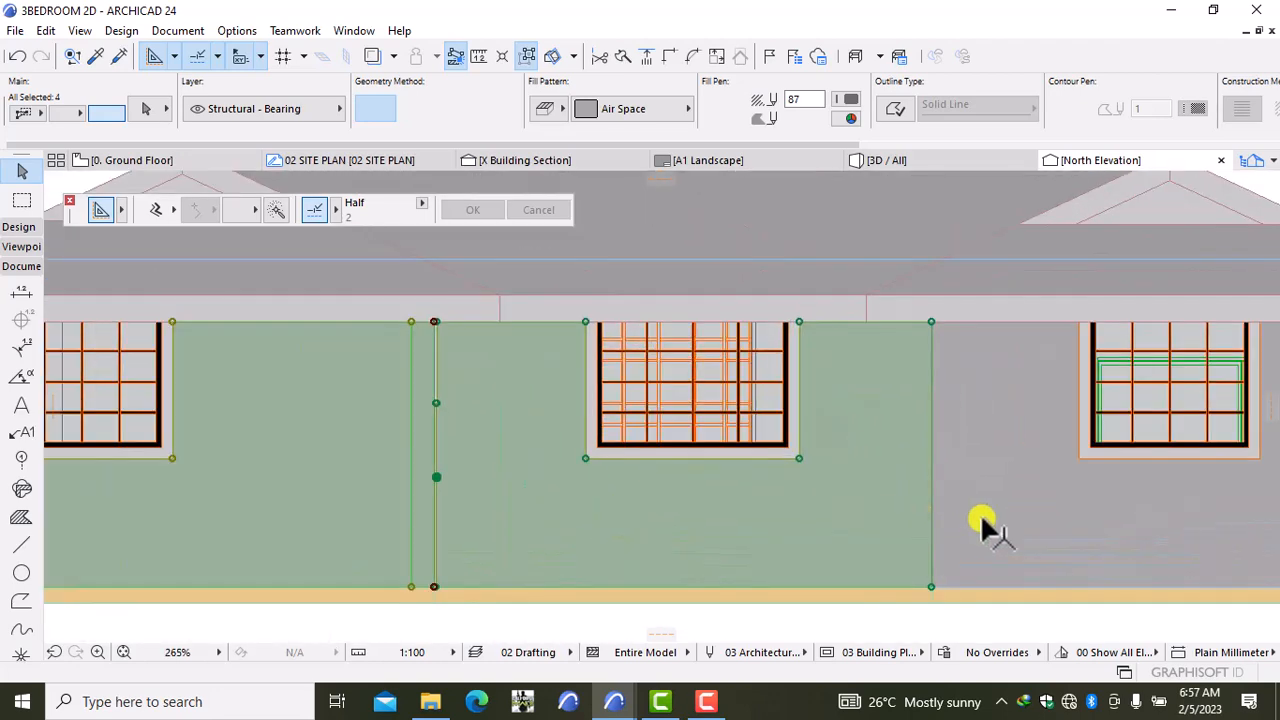
pyautogui.scroll(-5, 1090, 520)
pyautogui.keyDown('shift'); pyautogui.click(1210, 525); pyautogui.keyUp('shift')
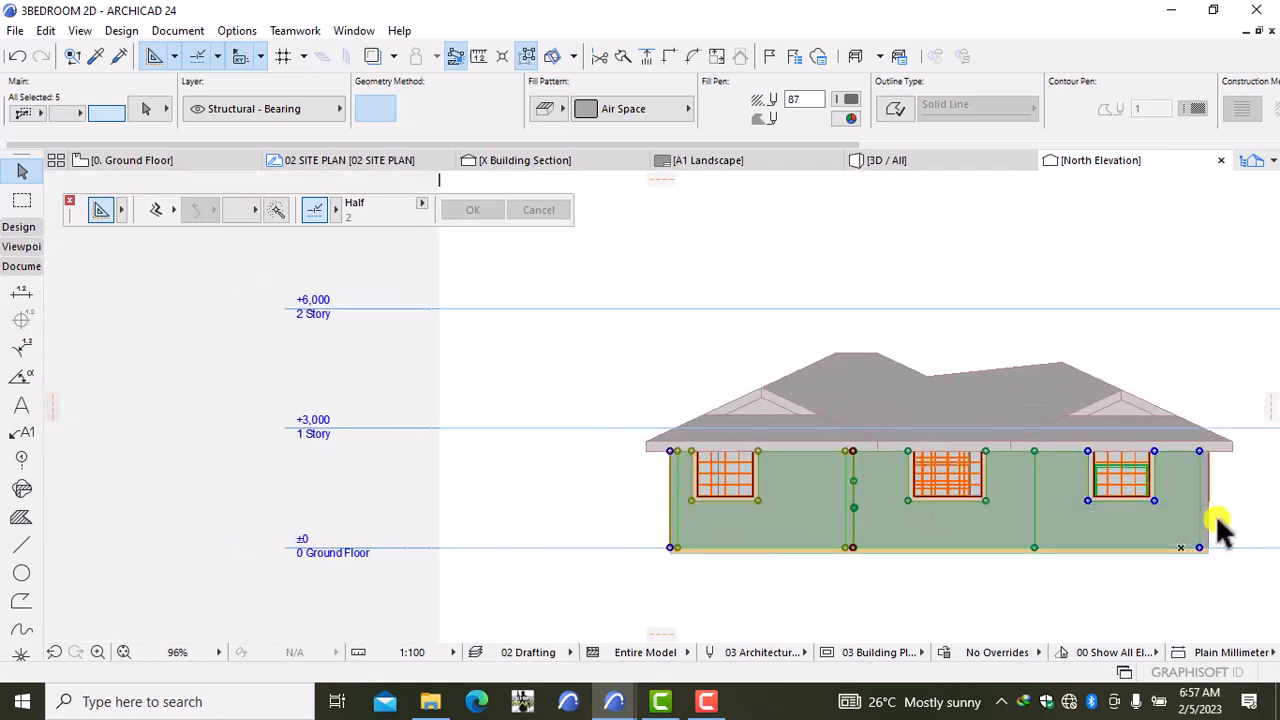
pyautogui.scroll(6, 1195, 535)
pyautogui.keyDown('shift'); pyautogui.click(1162, 545); pyautogui.keyUp('shift')
pyautogui.scroll(-6, 1100, 555)
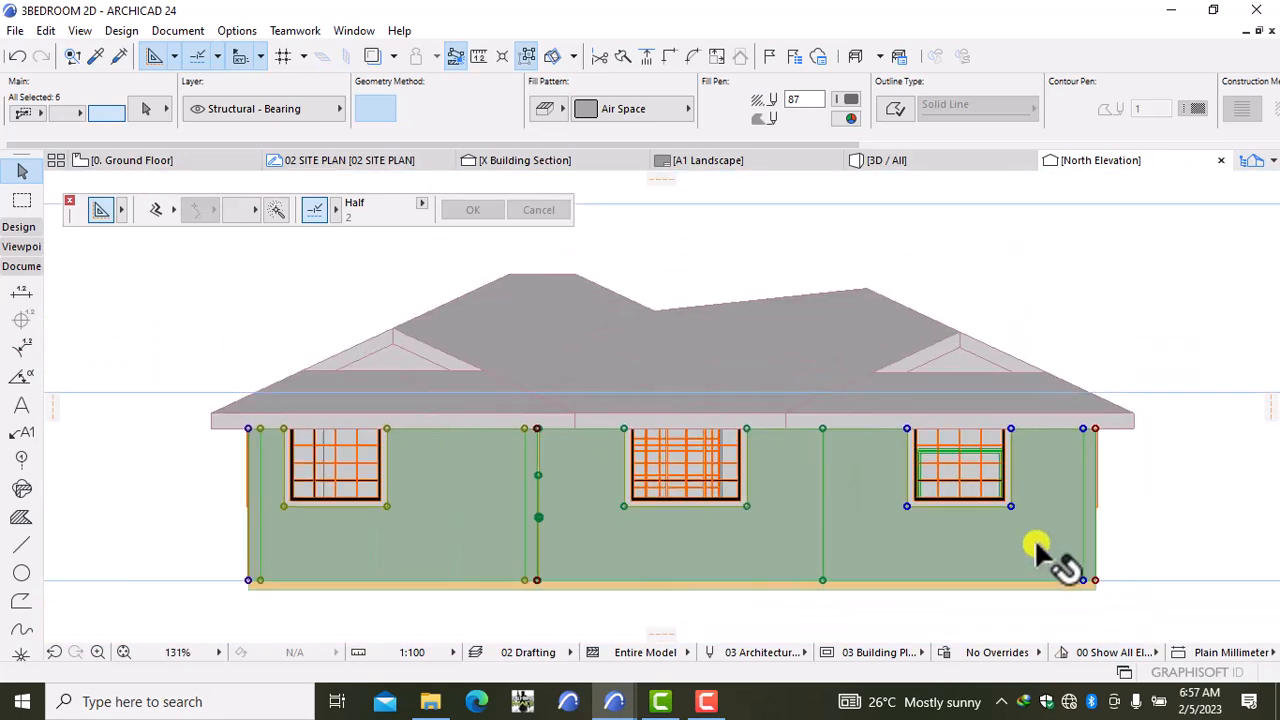
# Step: Try Roof Tile 01 on the walls with fill pen 1, then red pen 20
pyautogui.click(608, 106)
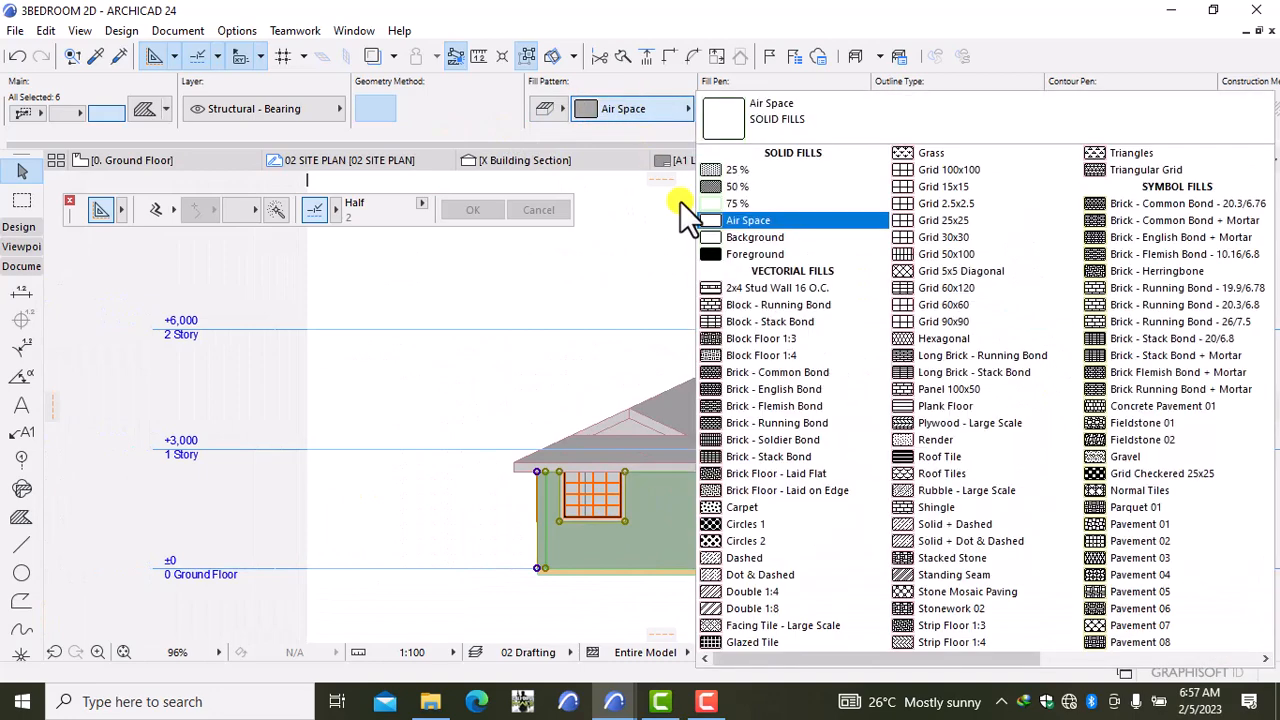
pyautogui.click(1070, 665)
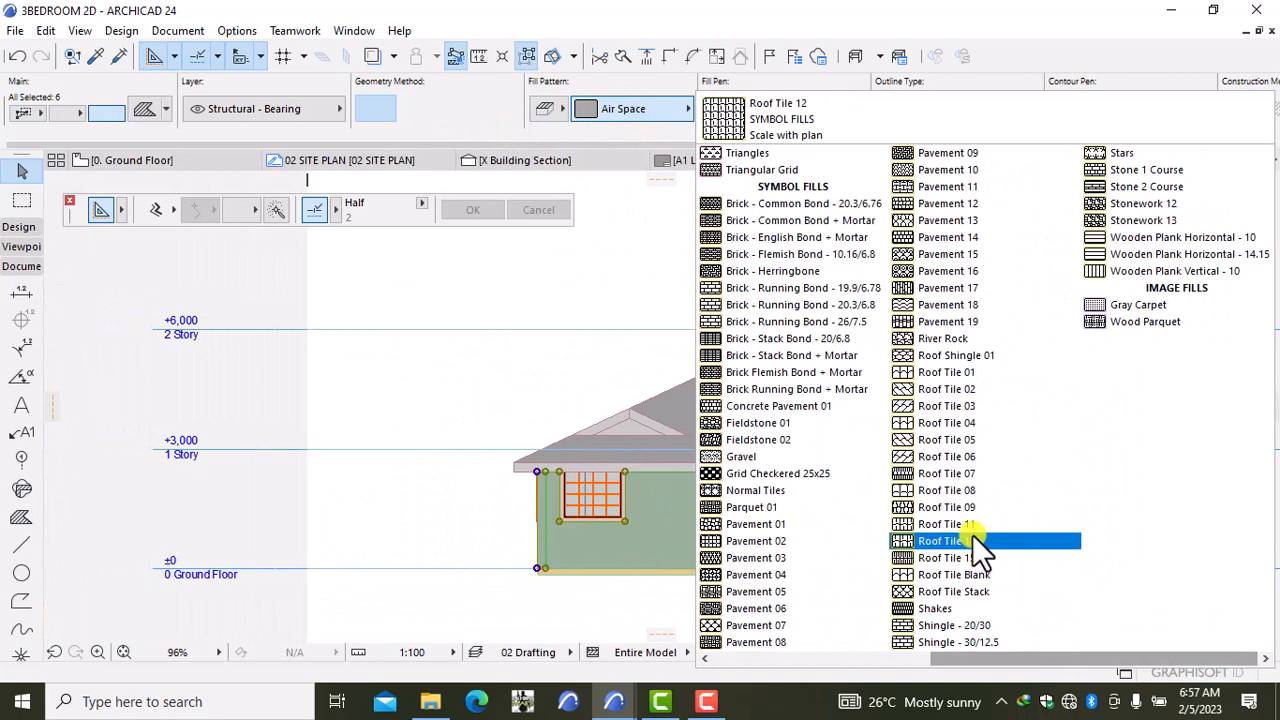
pyautogui.click(962, 375)
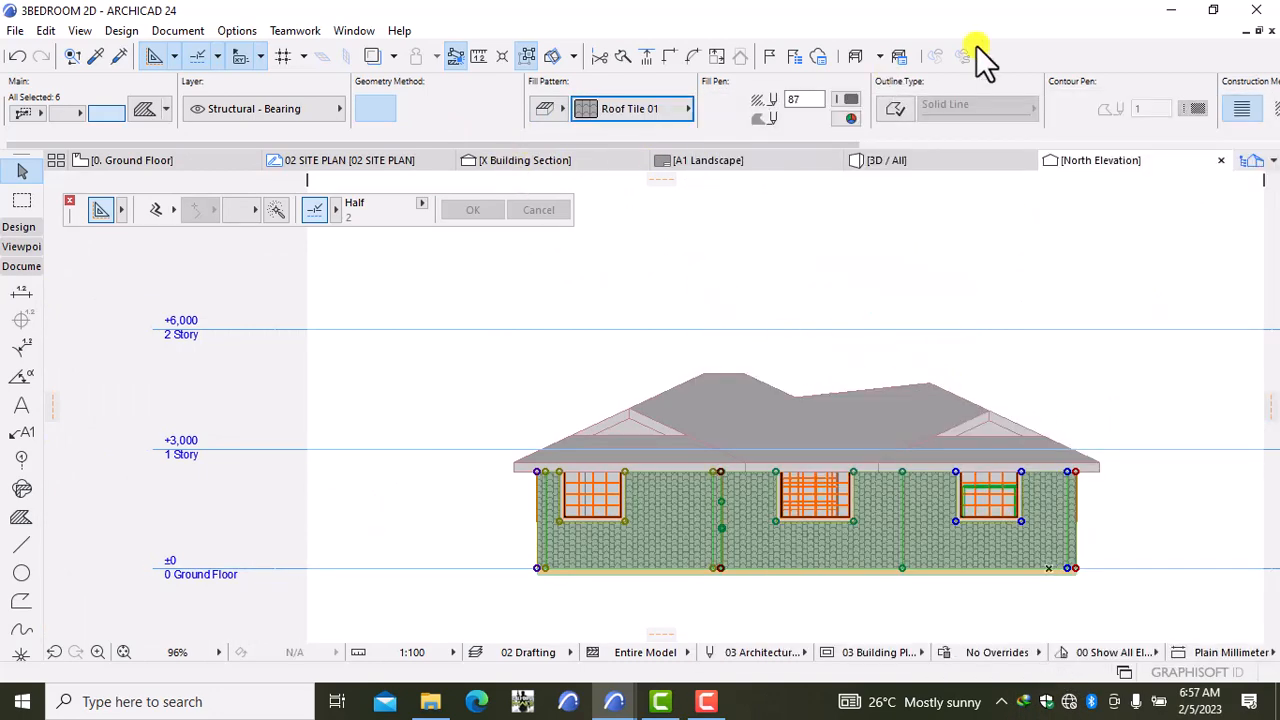
pyautogui.click(847, 100)
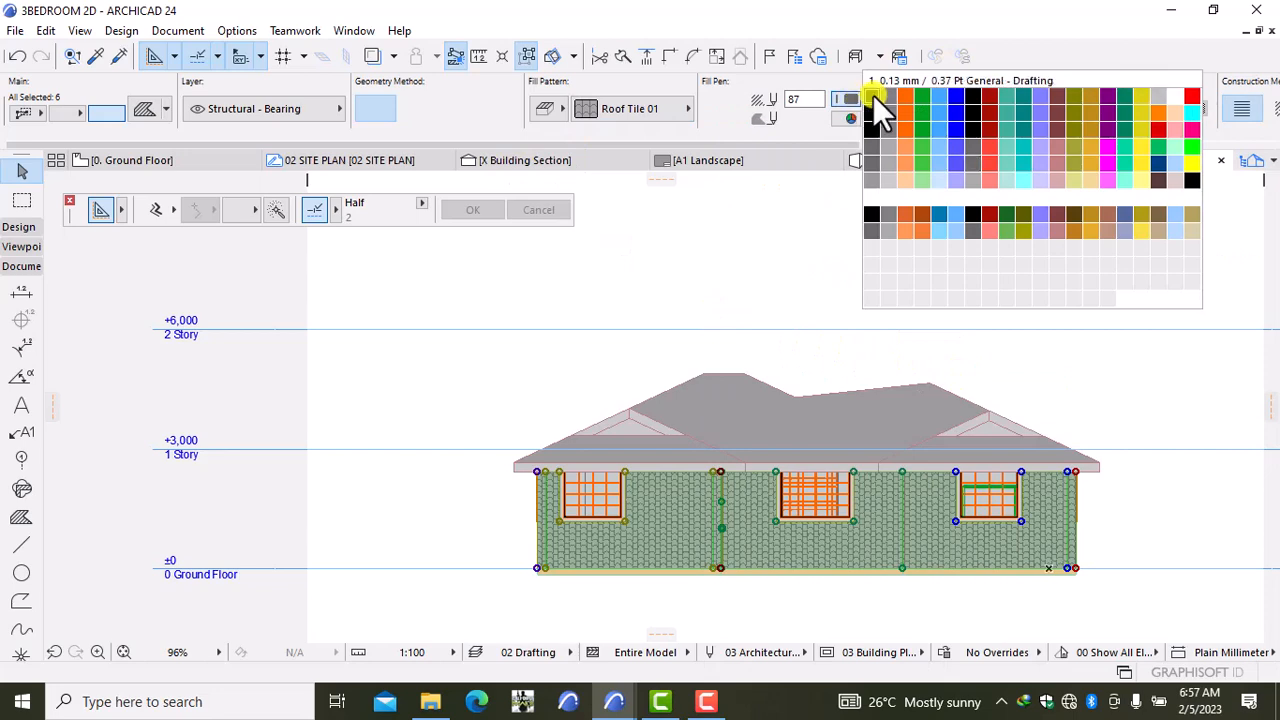
pyautogui.click(873, 95)
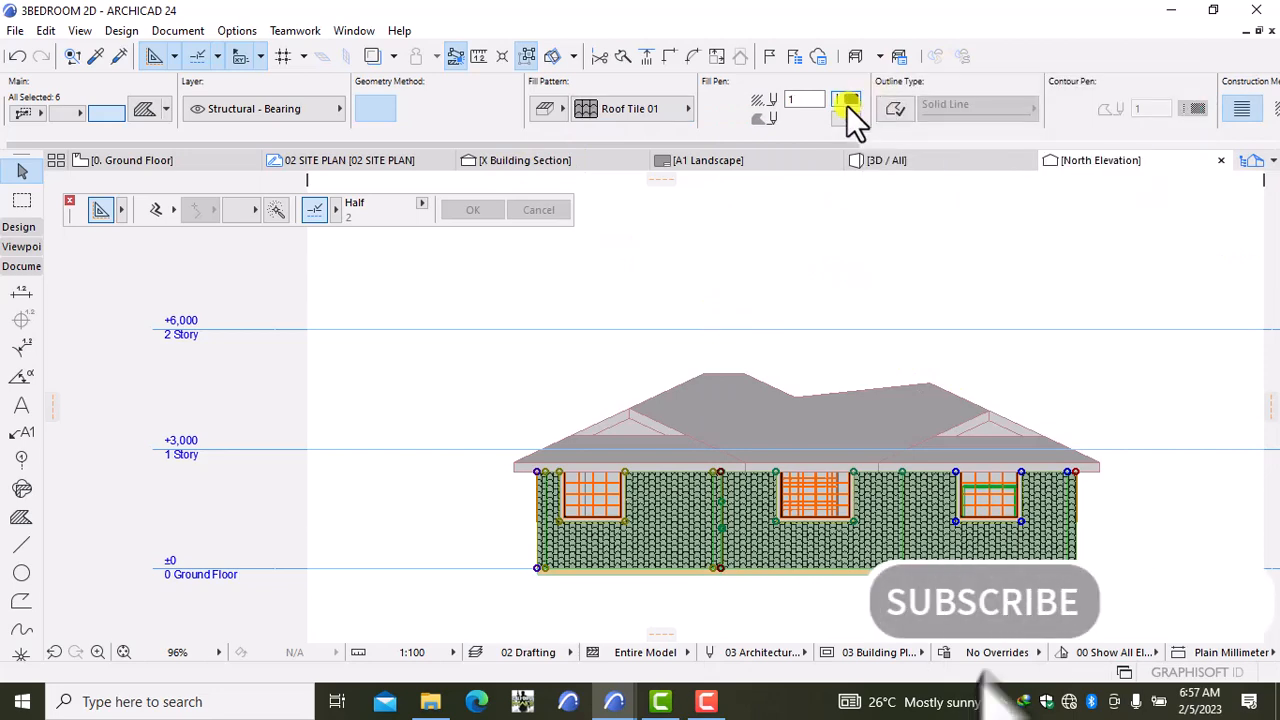
pyautogui.click(847, 105)
pyautogui.click(1193, 96)
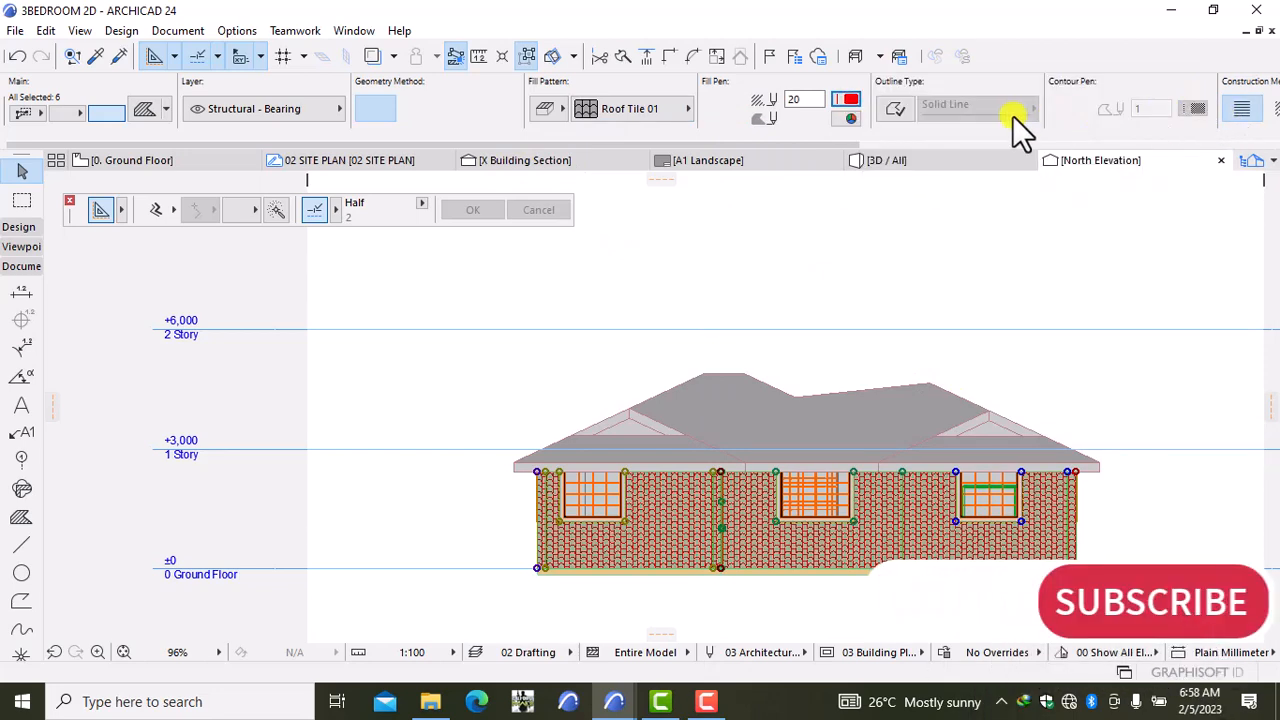
# Step: Give the walls Block - Running Bond with fill pen 1 and background pen 61
pyautogui.click(846, 99)
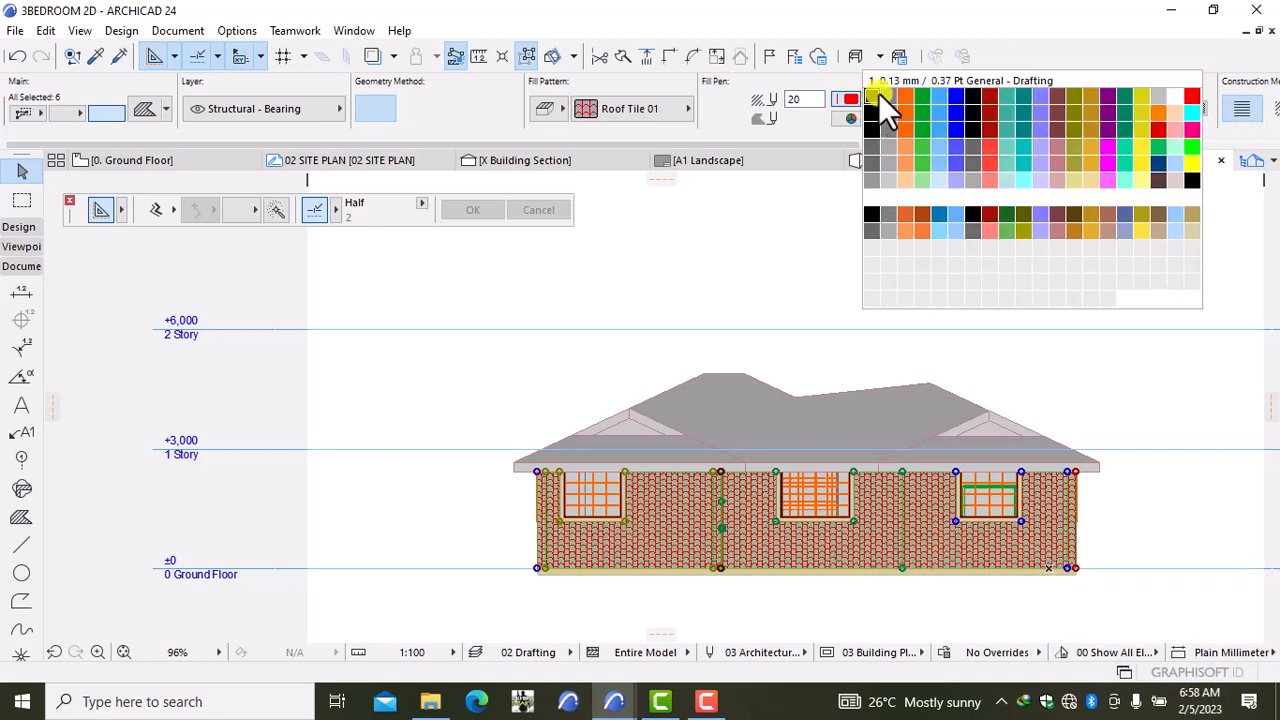
pyautogui.click(878, 93)
pyautogui.click(853, 114)
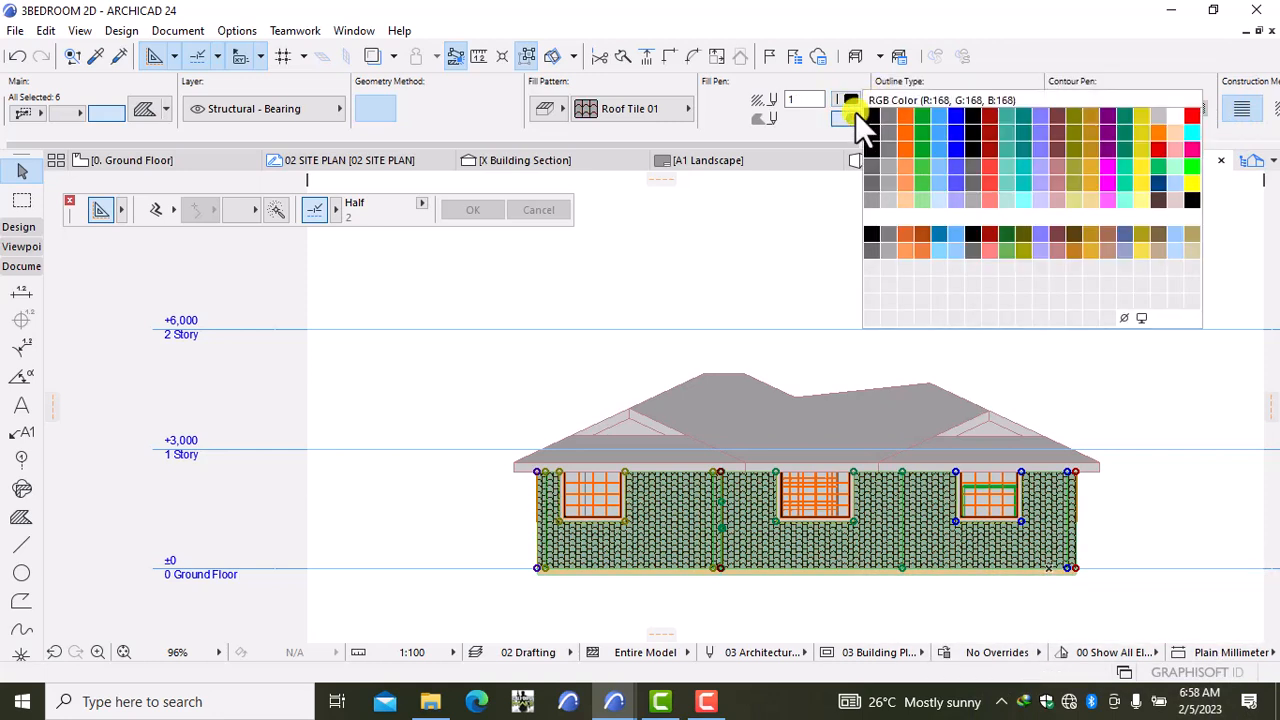
pyautogui.click(869, 165)
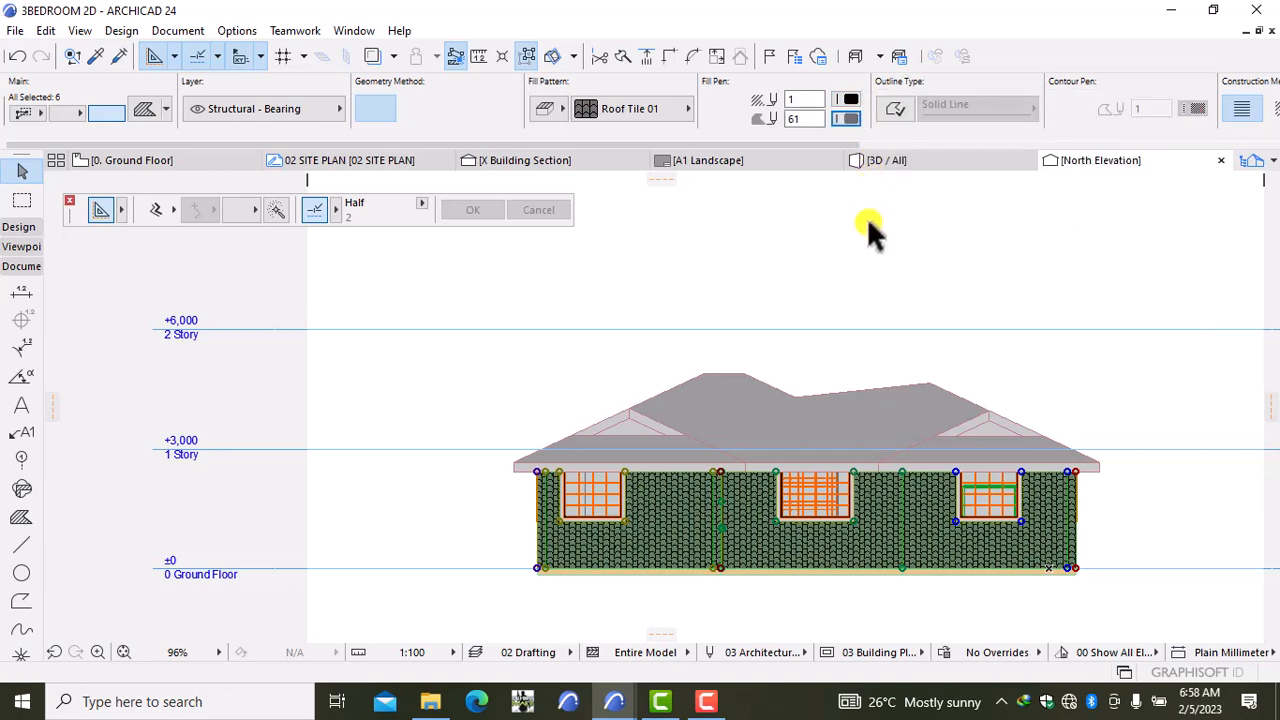
pyautogui.click(672, 114)
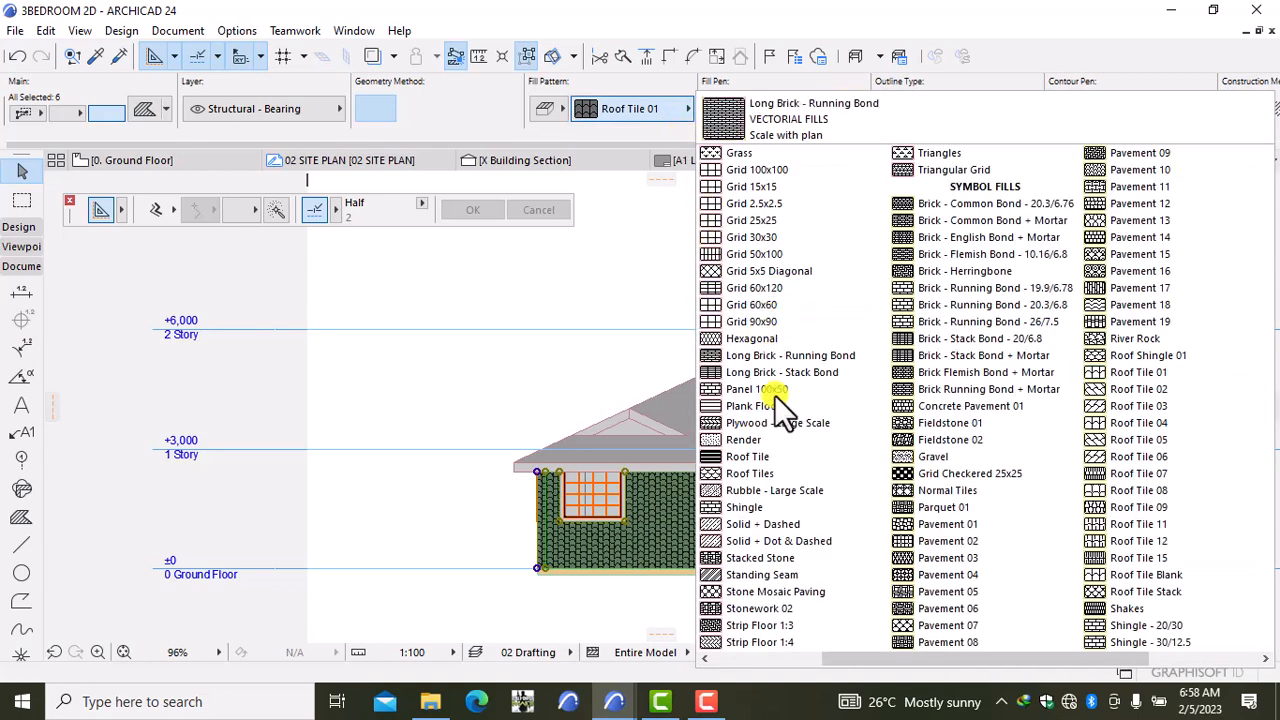
pyautogui.click(815, 658)
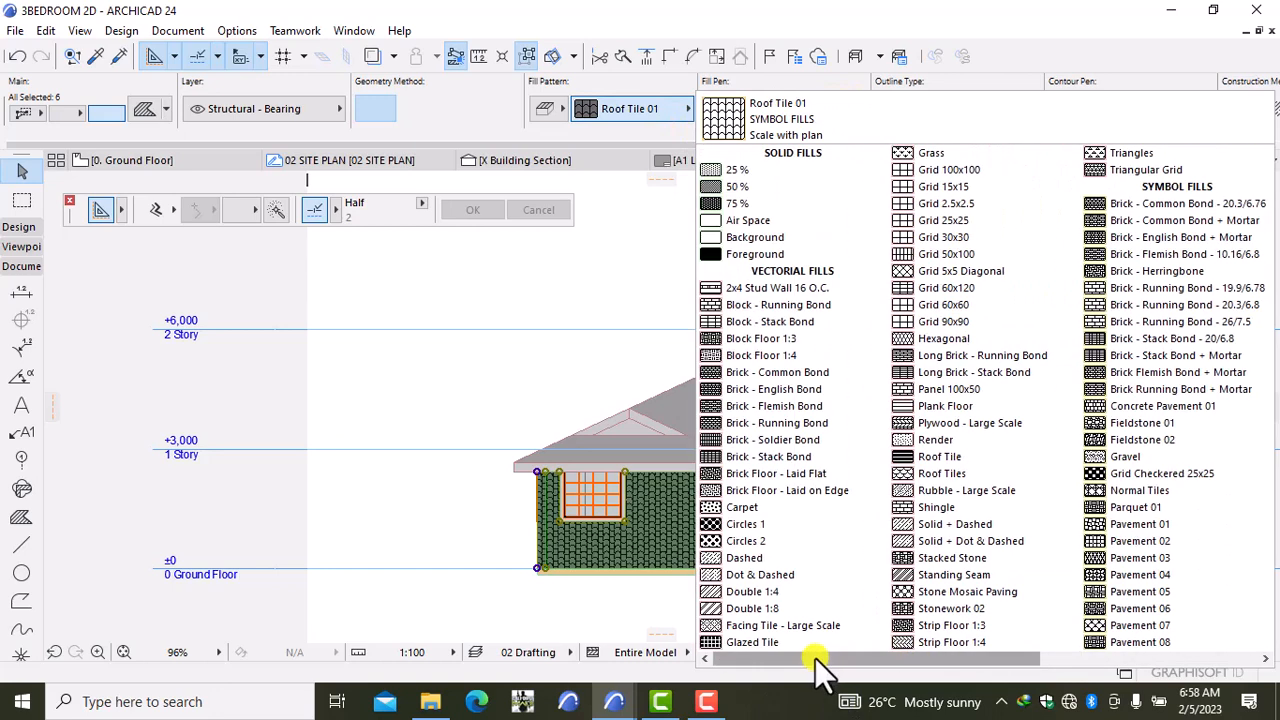
pyautogui.click(783, 305)
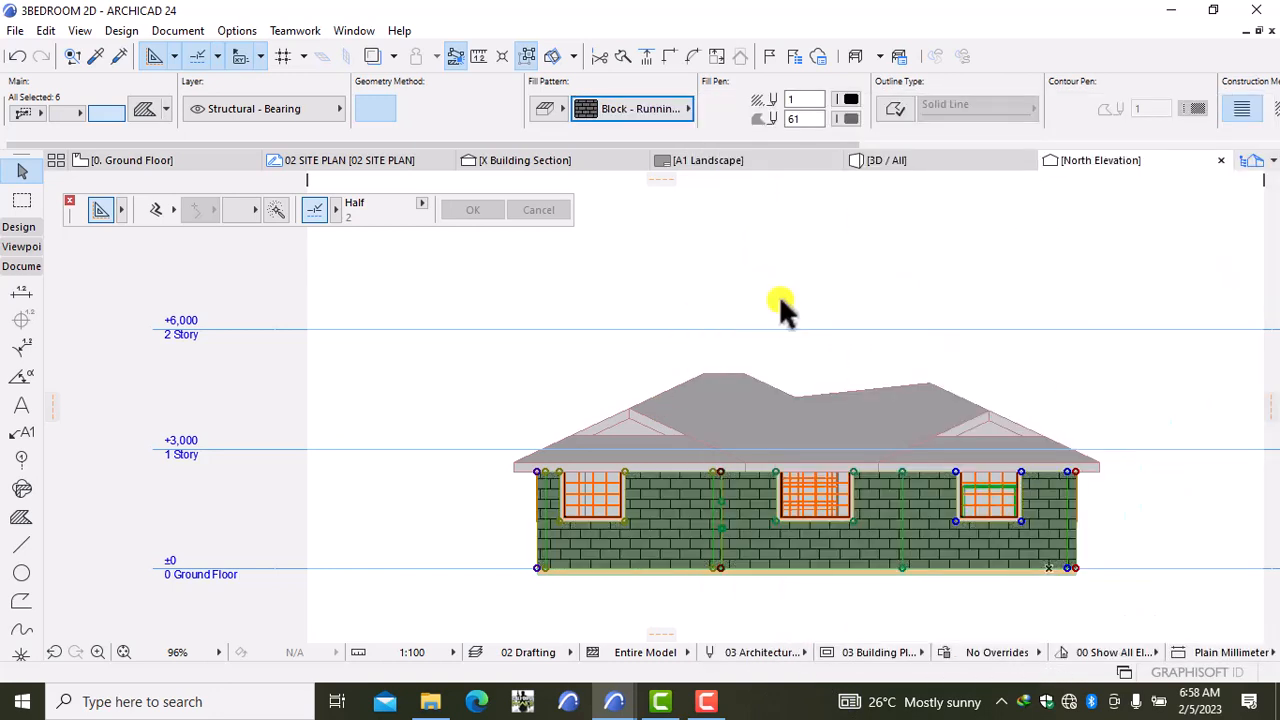
pyautogui.click(755, 265)
# Step: Select all the North Elevation roof fills: left, upper, lower band, grey band and right planes
pyautogui.scroll(3, 605, 425)
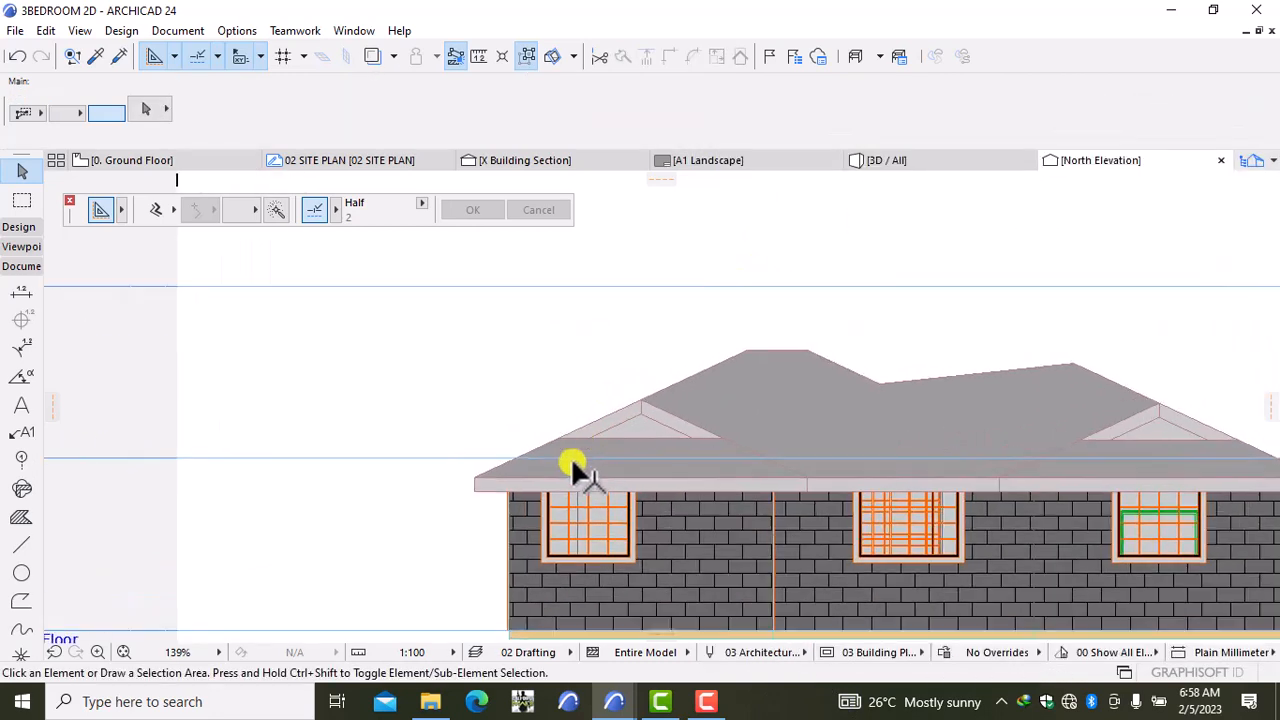
pyautogui.scroll(4, 566, 460)
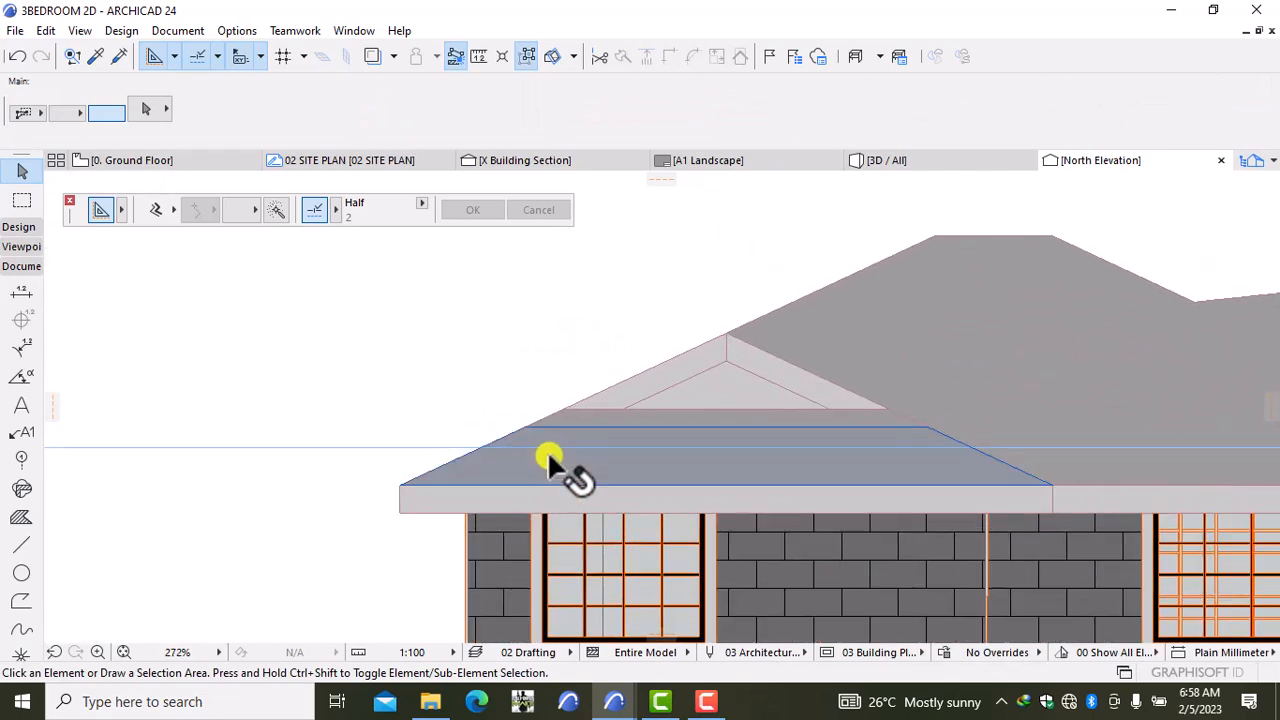
pyautogui.click(547, 460)
pyautogui.scroll(2, 573, 422)
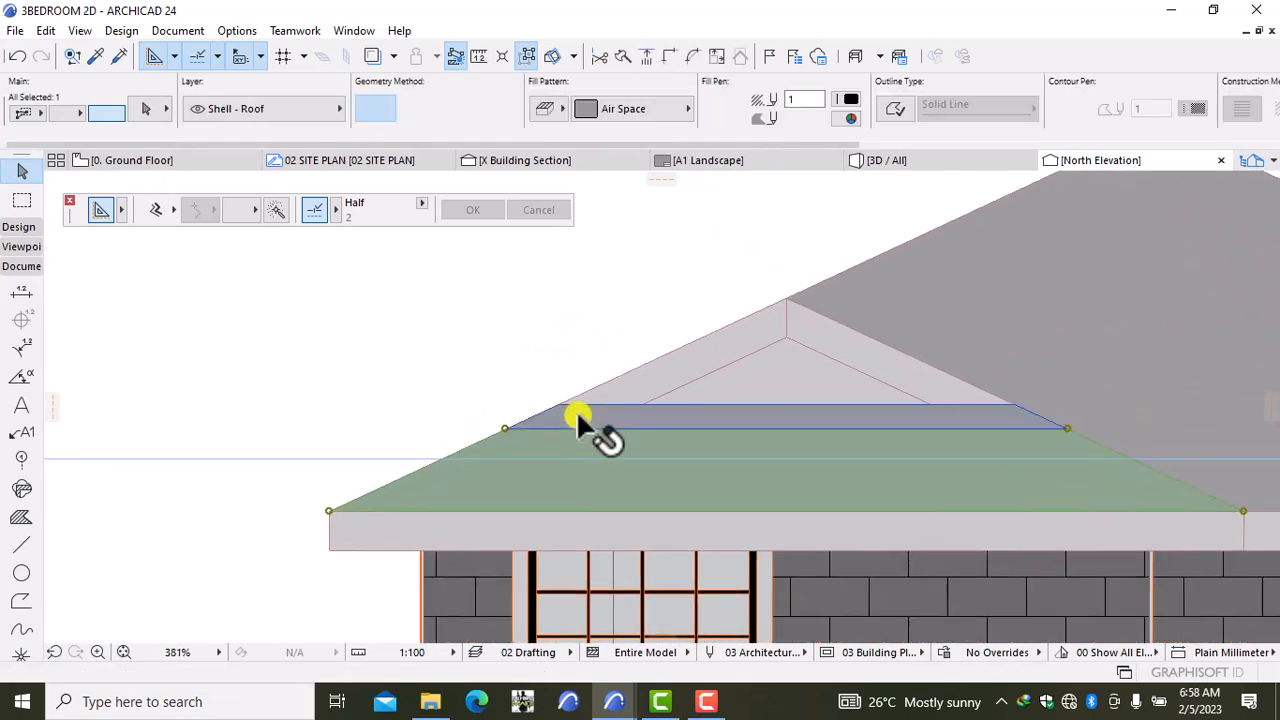
pyautogui.scroll(-2, 1118, 423)
pyautogui.moveTo(1108, 424); pyautogui.dragTo(720, 427, button='middle')
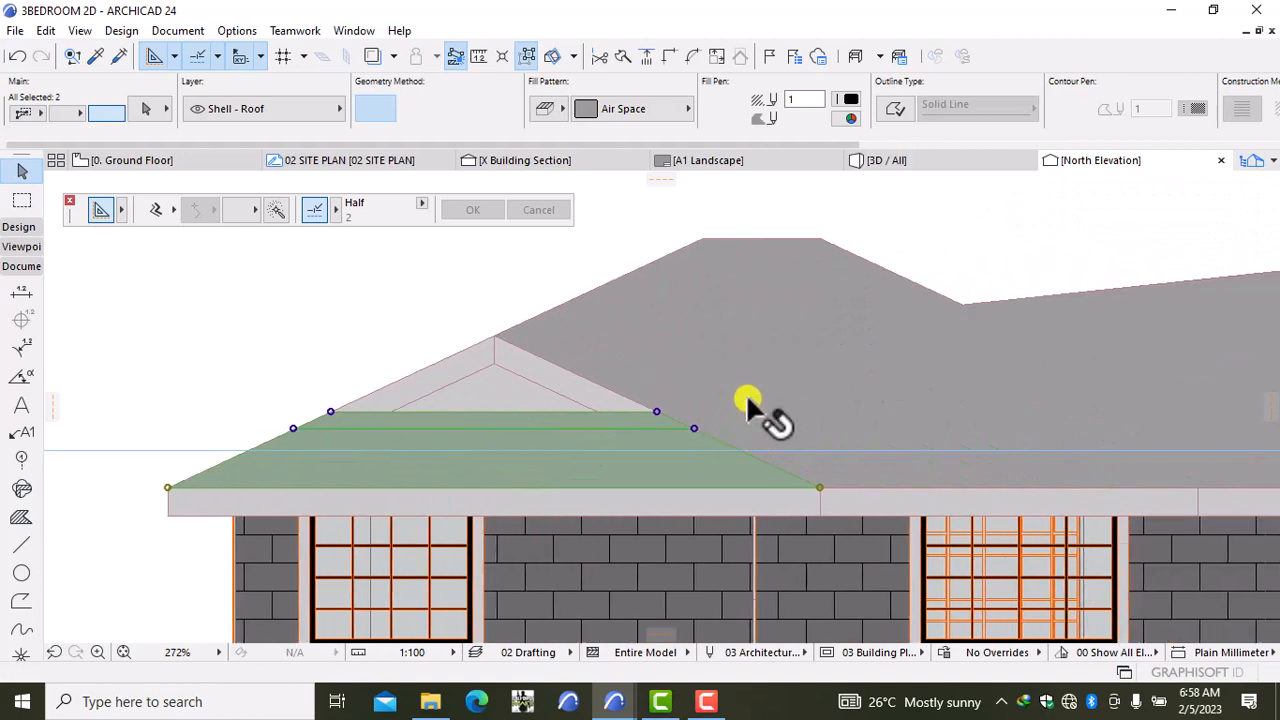
pyautogui.keyDown('shift'); pyautogui.click(746, 349); pyautogui.keyUp('shift')
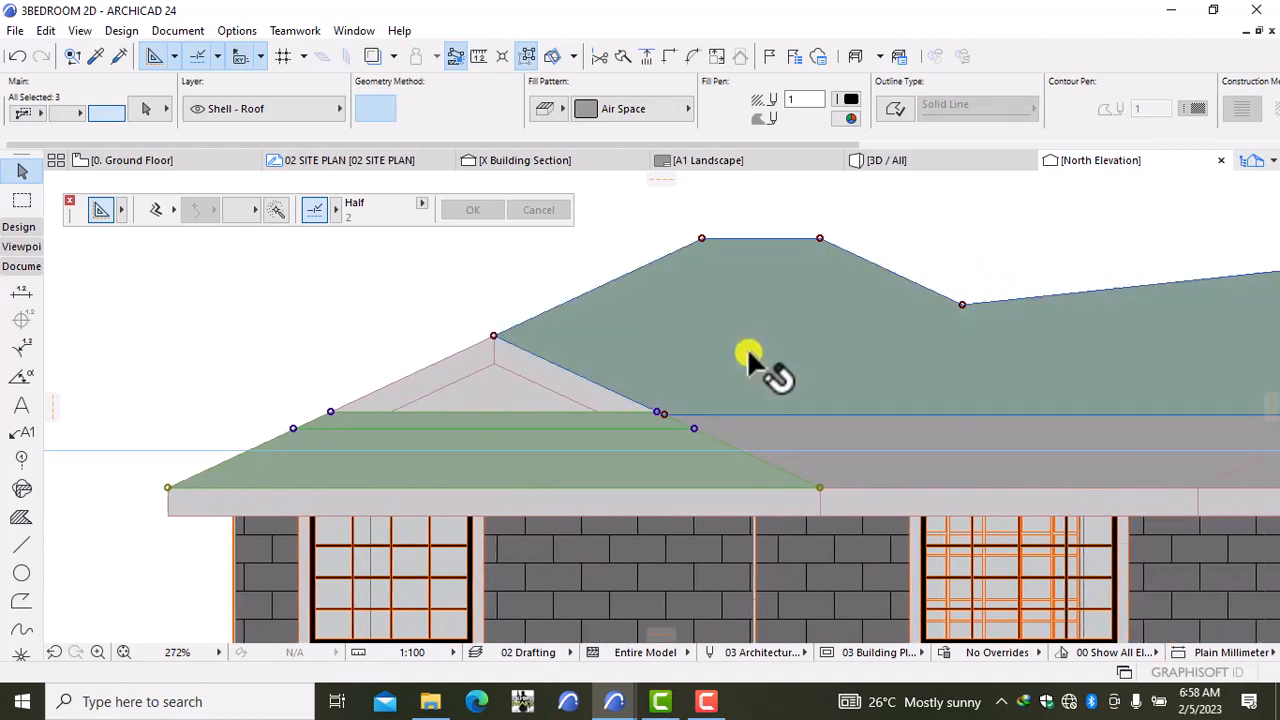
pyautogui.keyDown('shift'); pyautogui.click(888, 462); pyautogui.keyUp('shift')
pyautogui.keyDown('shift'); pyautogui.click(894, 468); pyautogui.keyUp('shift')
pyautogui.scroll(-6, 950, 475)
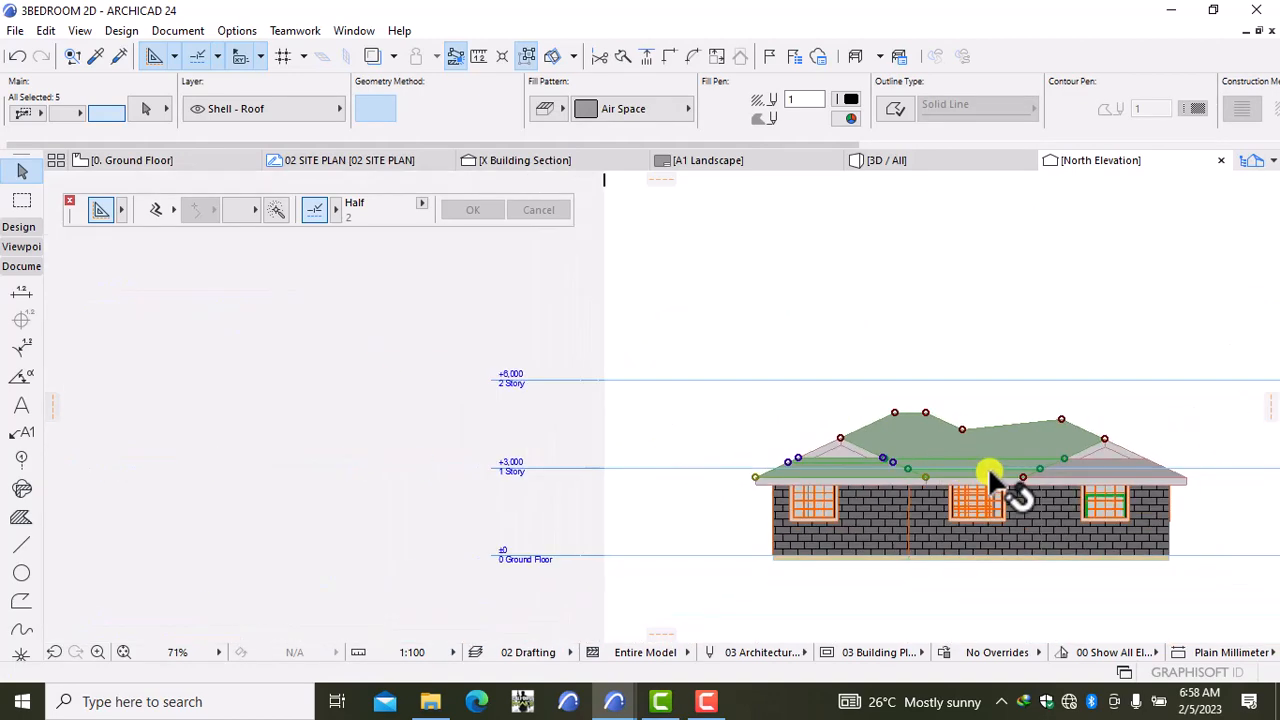
pyautogui.scroll(5, 876, 470)
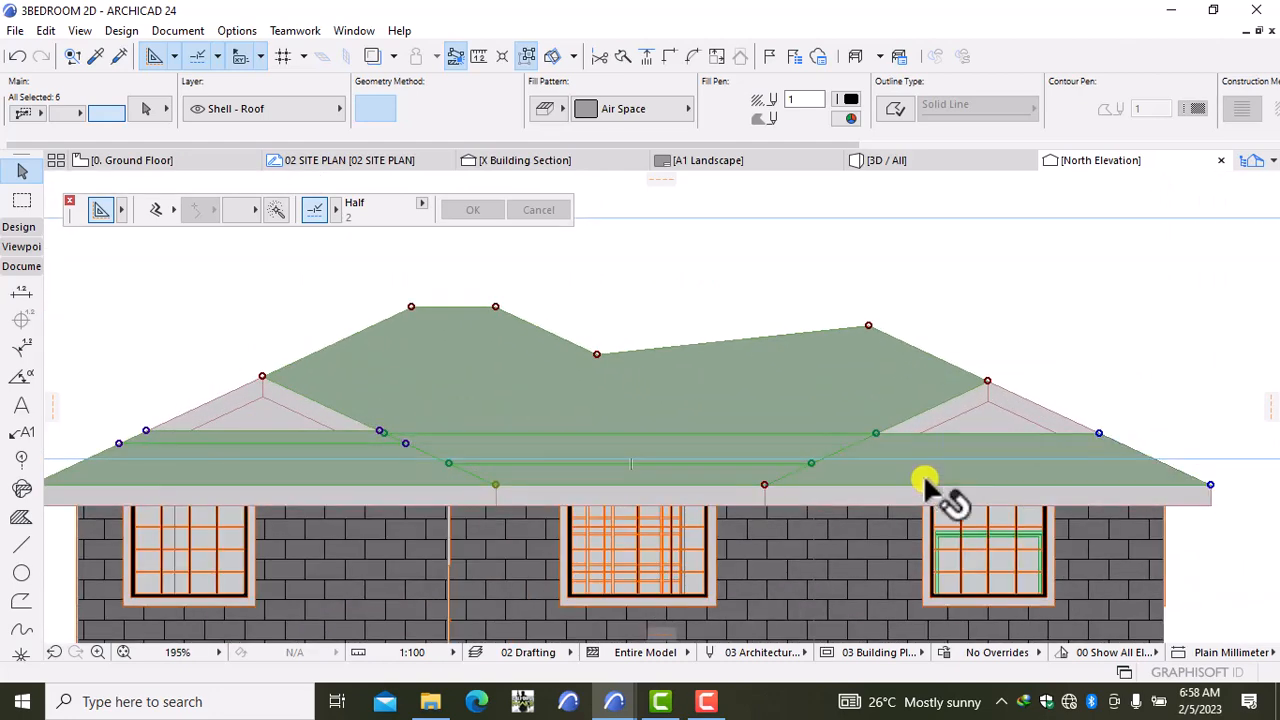
pyautogui.keyDown('shift'); pyautogui.click(929, 485); pyautogui.keyUp('shift')
pyautogui.scroll(-3, 1062, 486)
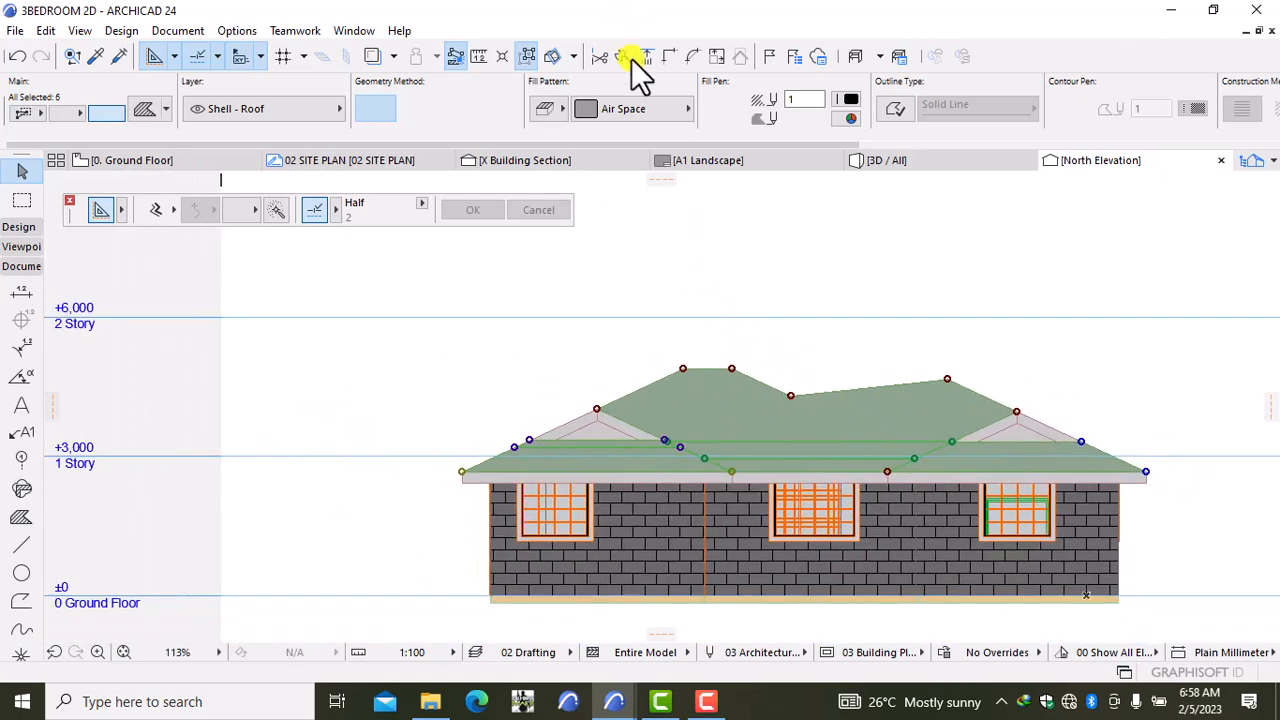
# Step: Give the roof fills the Roof Tile 01 pattern, red Fill Pen 20 and Background Pen 1
pyautogui.click(638, 108)
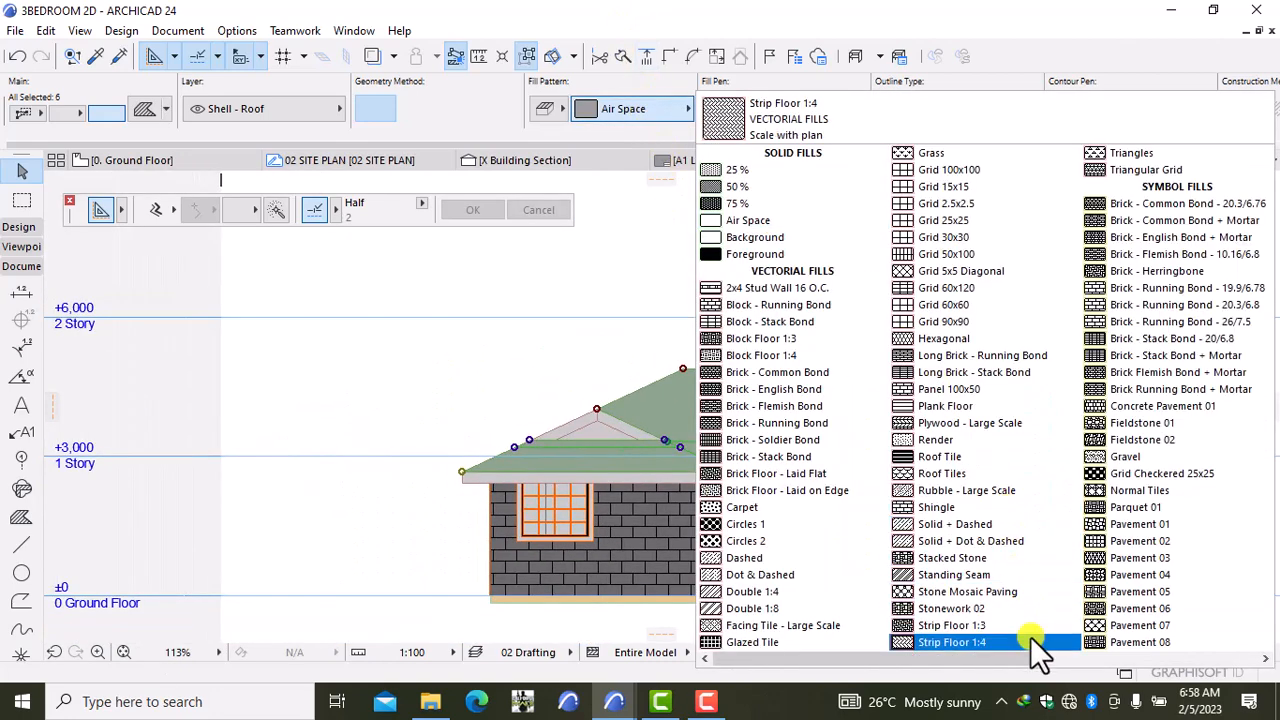
pyautogui.scroll(-3, 1070, 660)
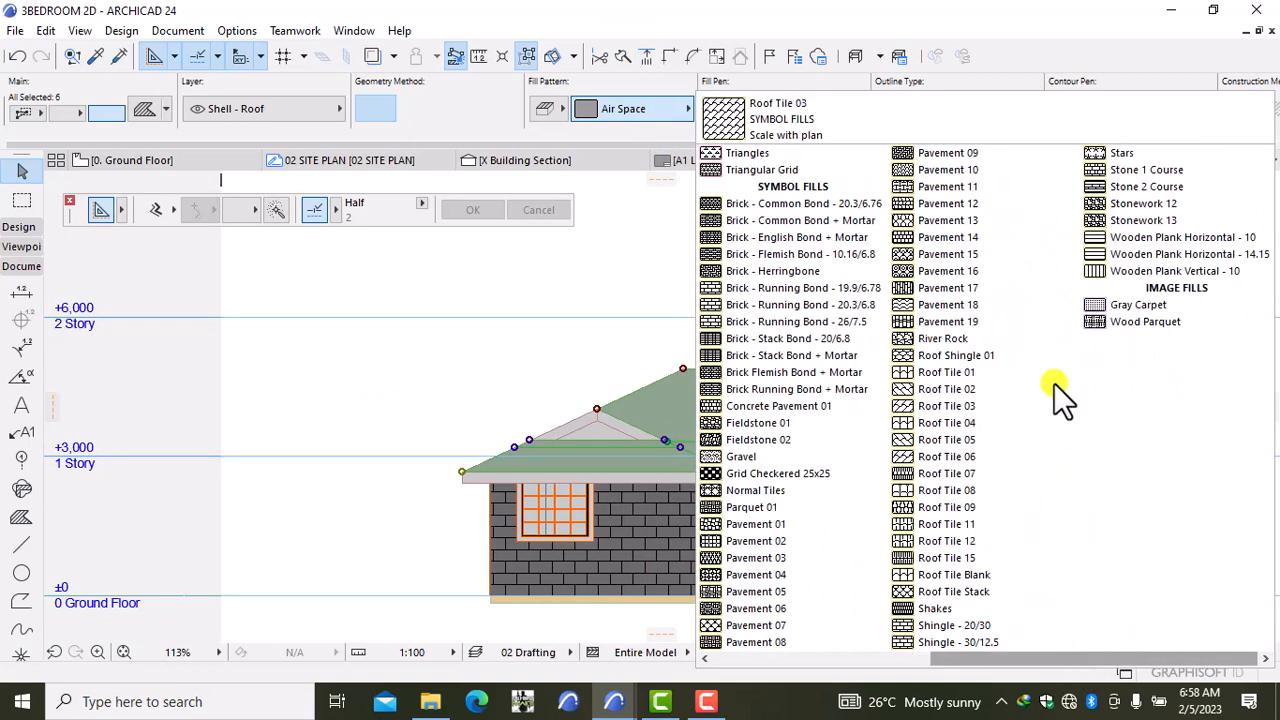
pyautogui.click(1040, 373)
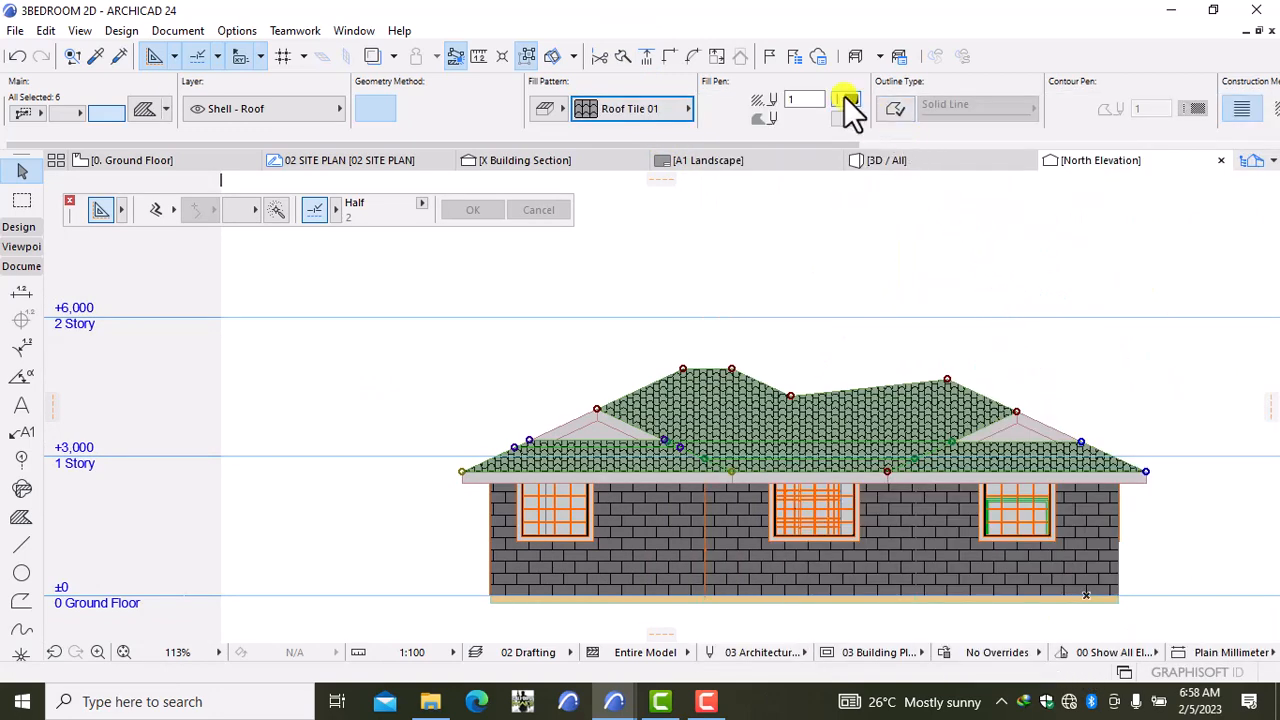
pyautogui.click(846, 100)
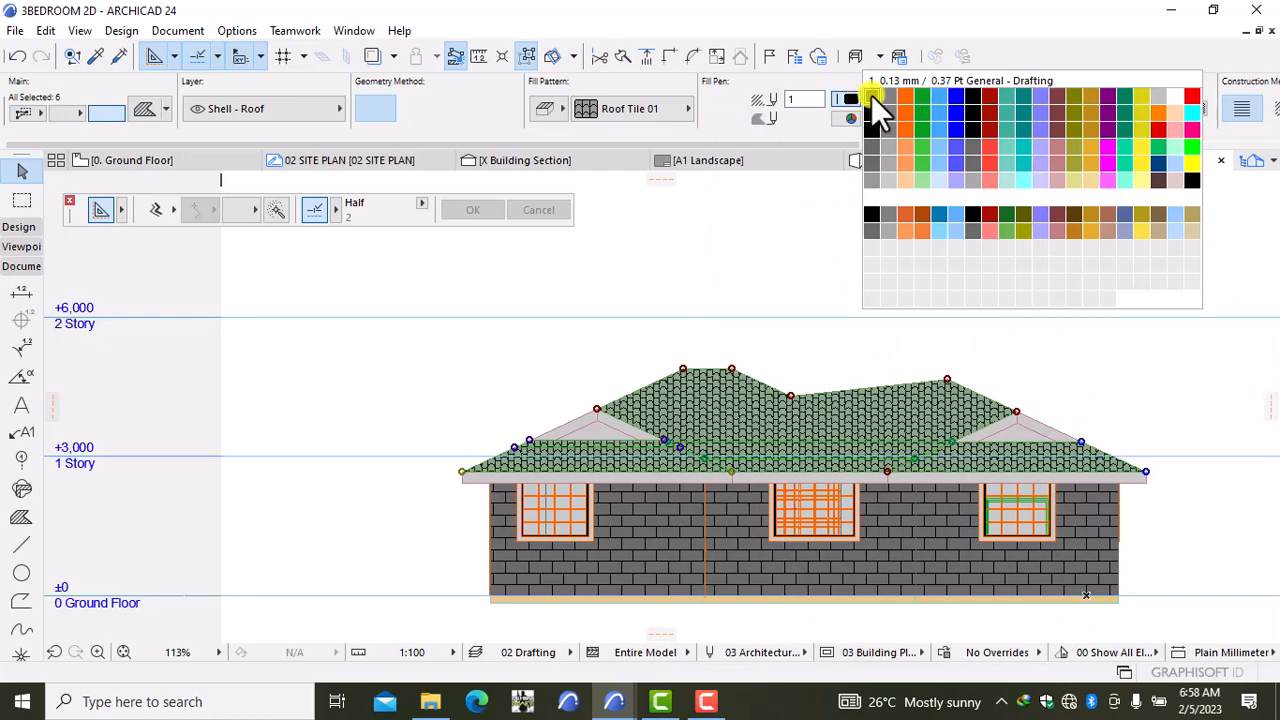
pyautogui.click(1193, 94)
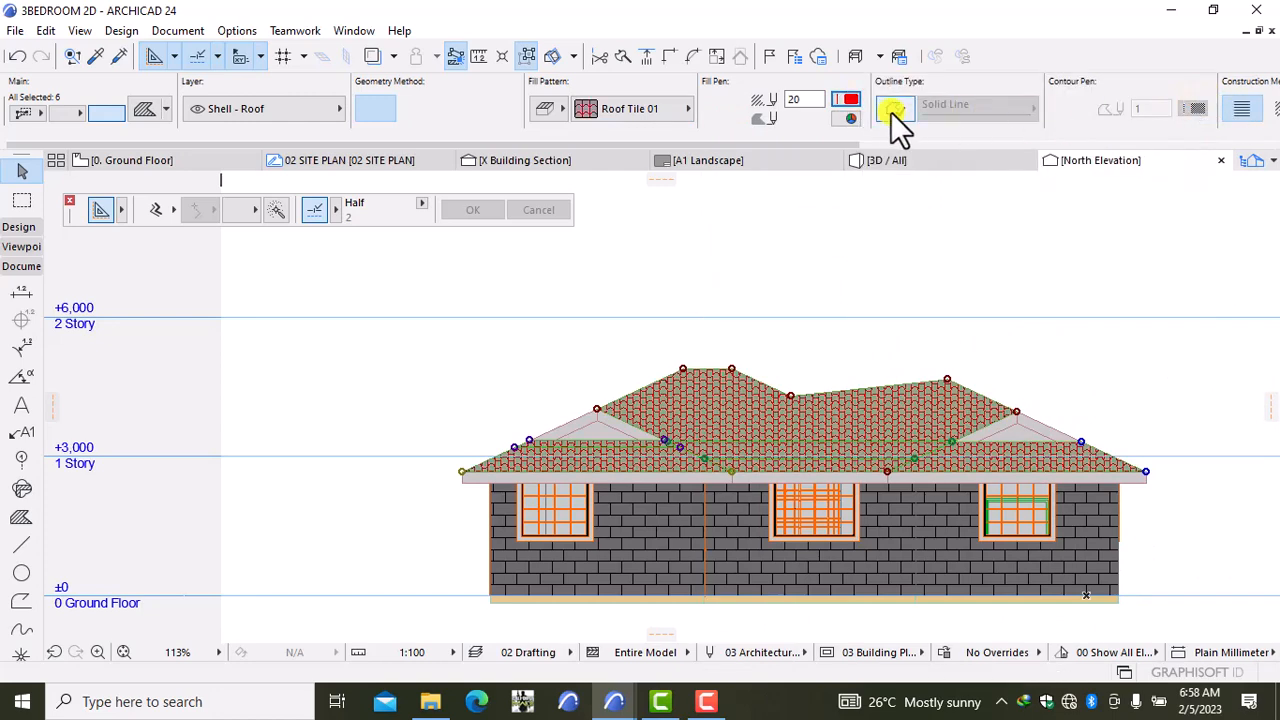
pyautogui.click(846, 118)
pyautogui.click(877, 135)
pyautogui.click(846, 118)
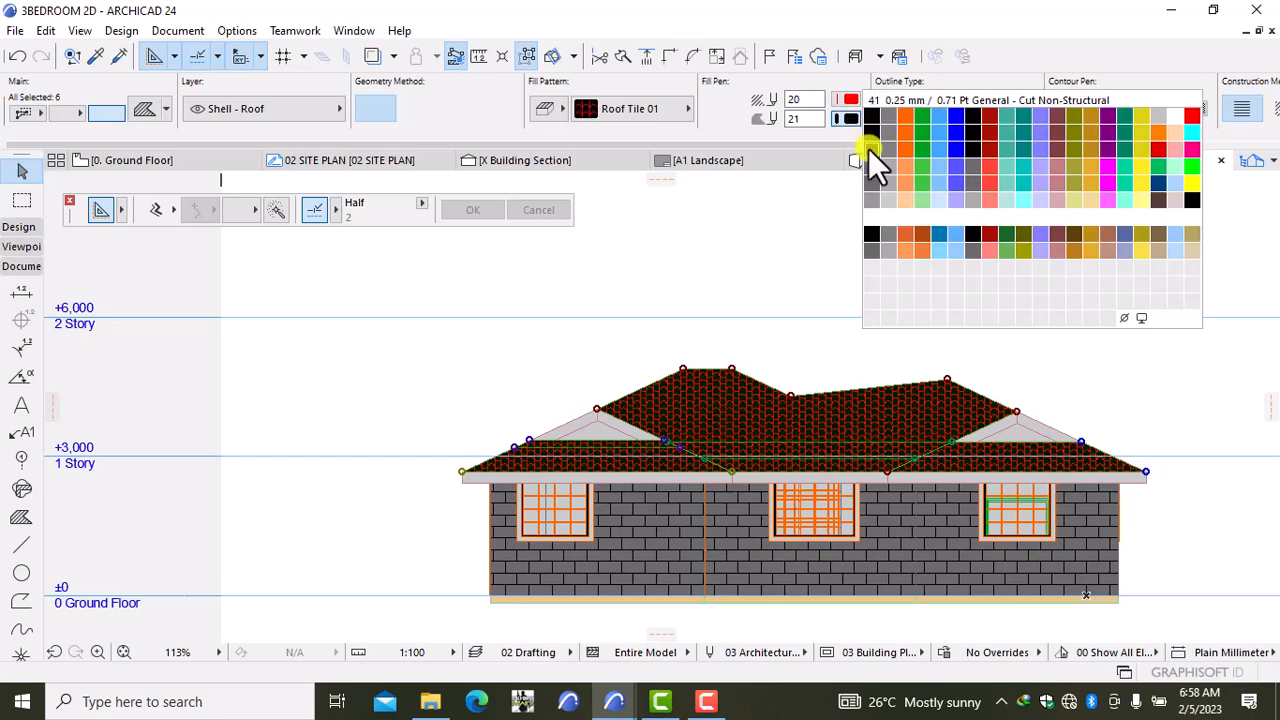
pyautogui.click(870, 114)
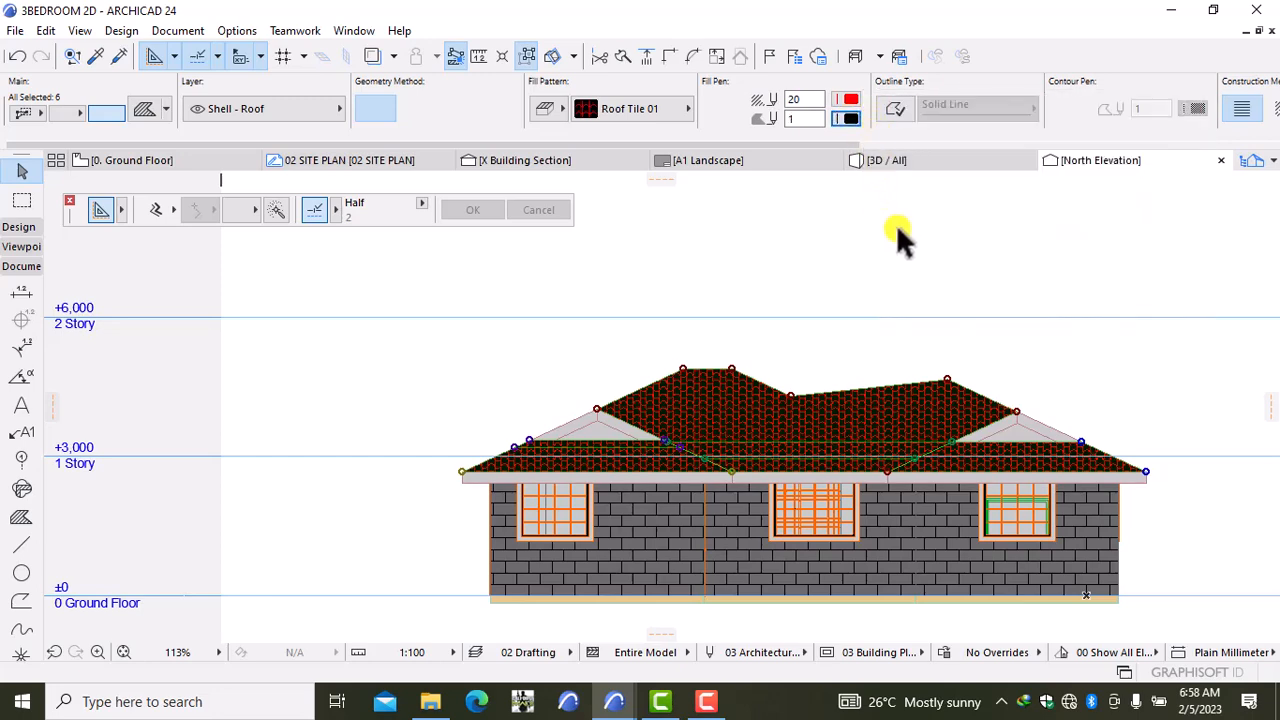
# Step: Deselect the roof and go back to the Ground Floor plan
pyautogui.click(896, 224)
pyautogui.scroll(-2, 896, 224)
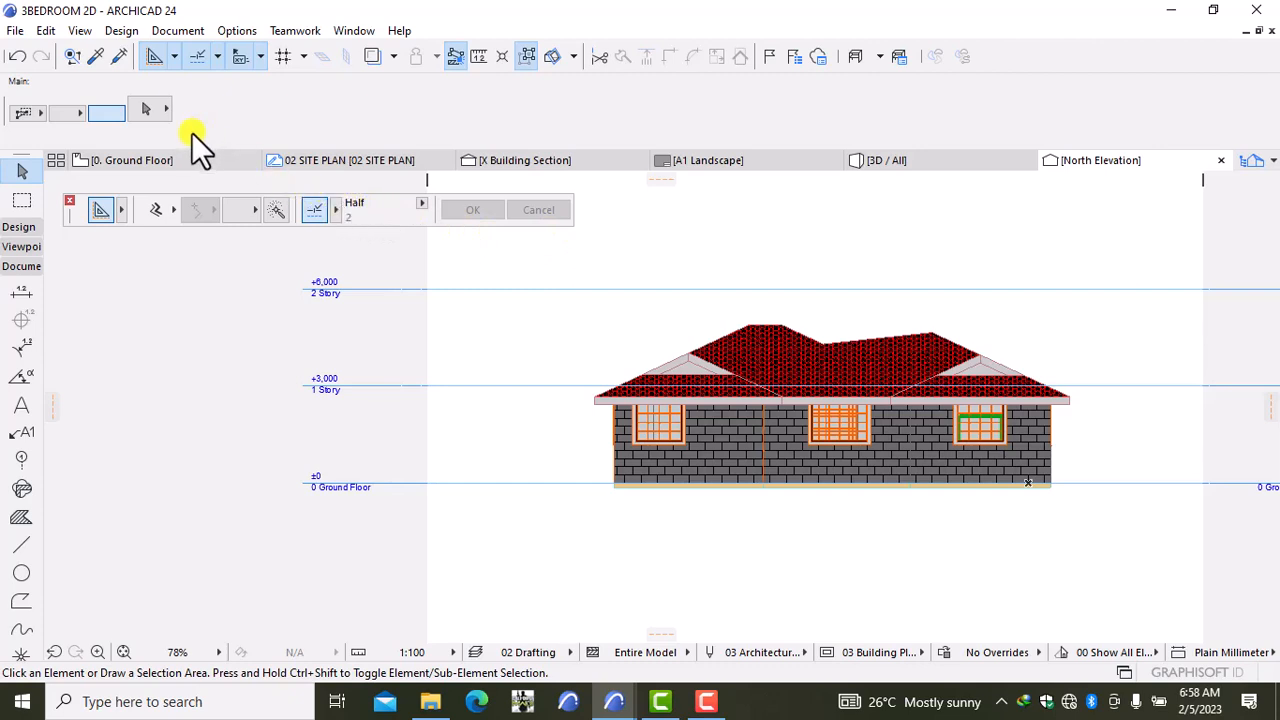
pyautogui.click(175, 164)
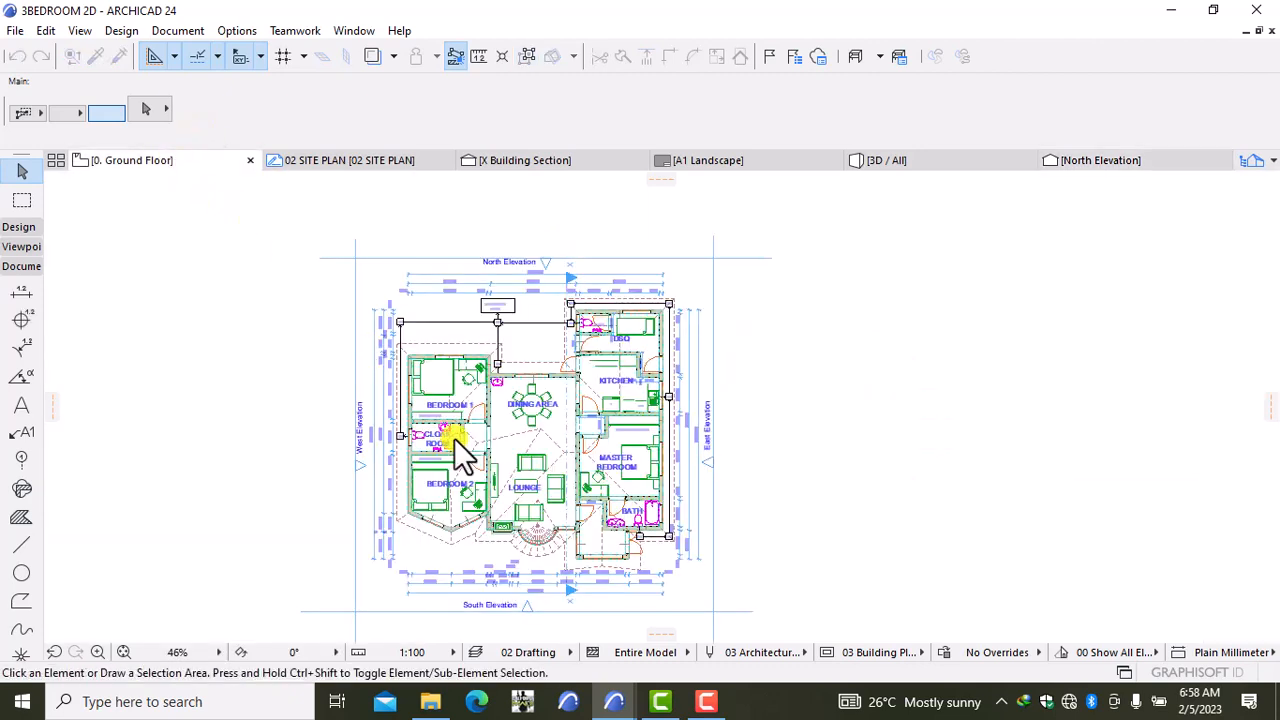
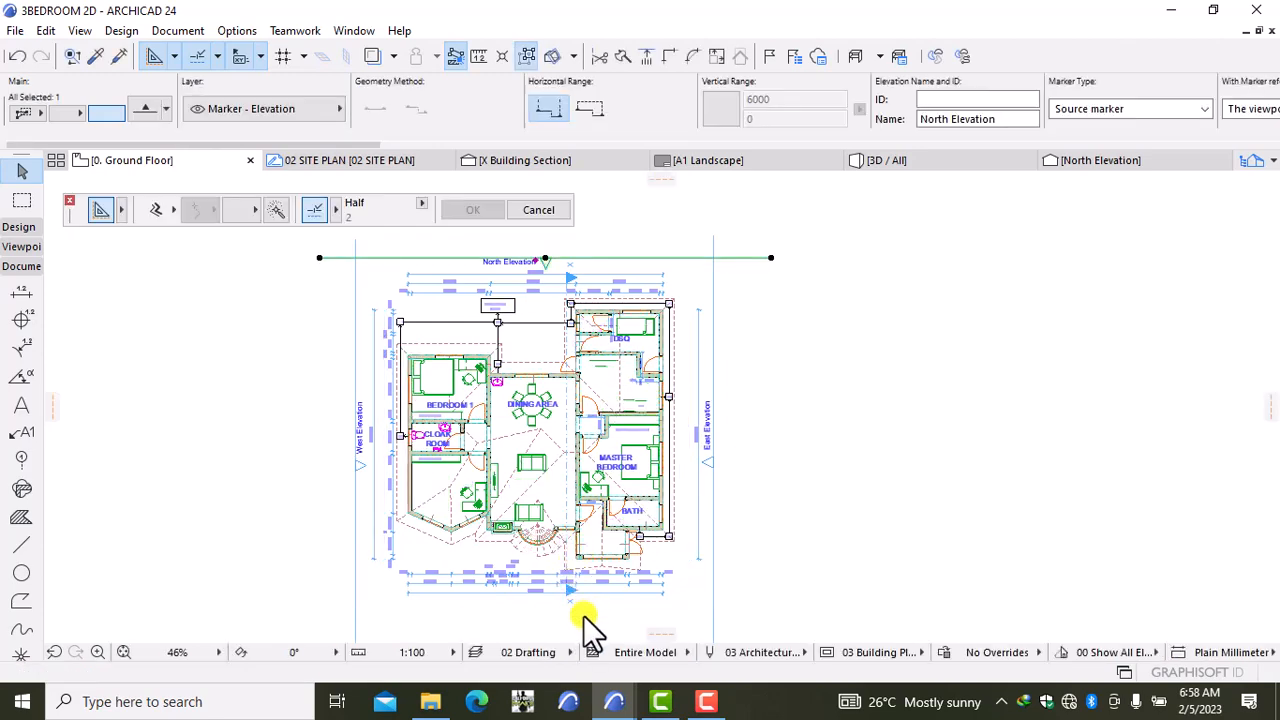
# Step: Open the South Elevation marker from the ground floor plan as its own view with current view settings
pyautogui.scroll(3, 583, 615)
pyautogui.keyDown('shift'); pyautogui.click(542, 601); pyautogui.keyUp('shift')
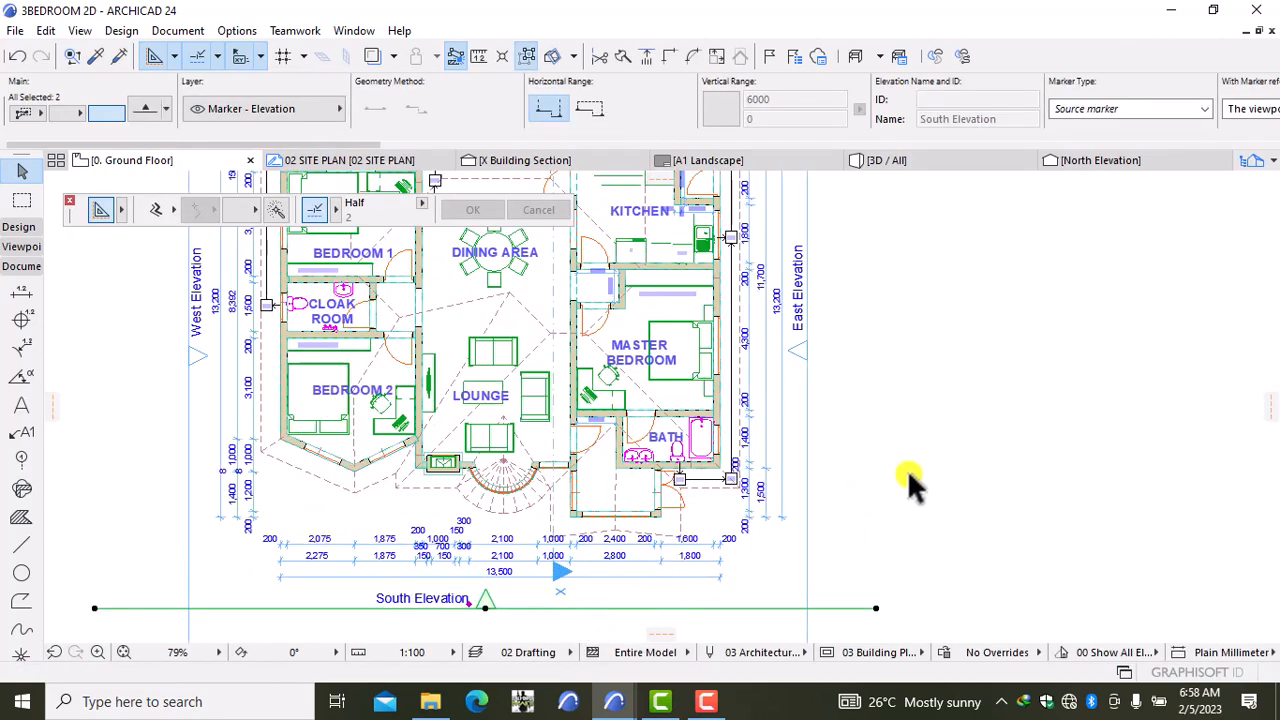
pyautogui.rightClick(1034, 357)
pyautogui.click(1110, 210)
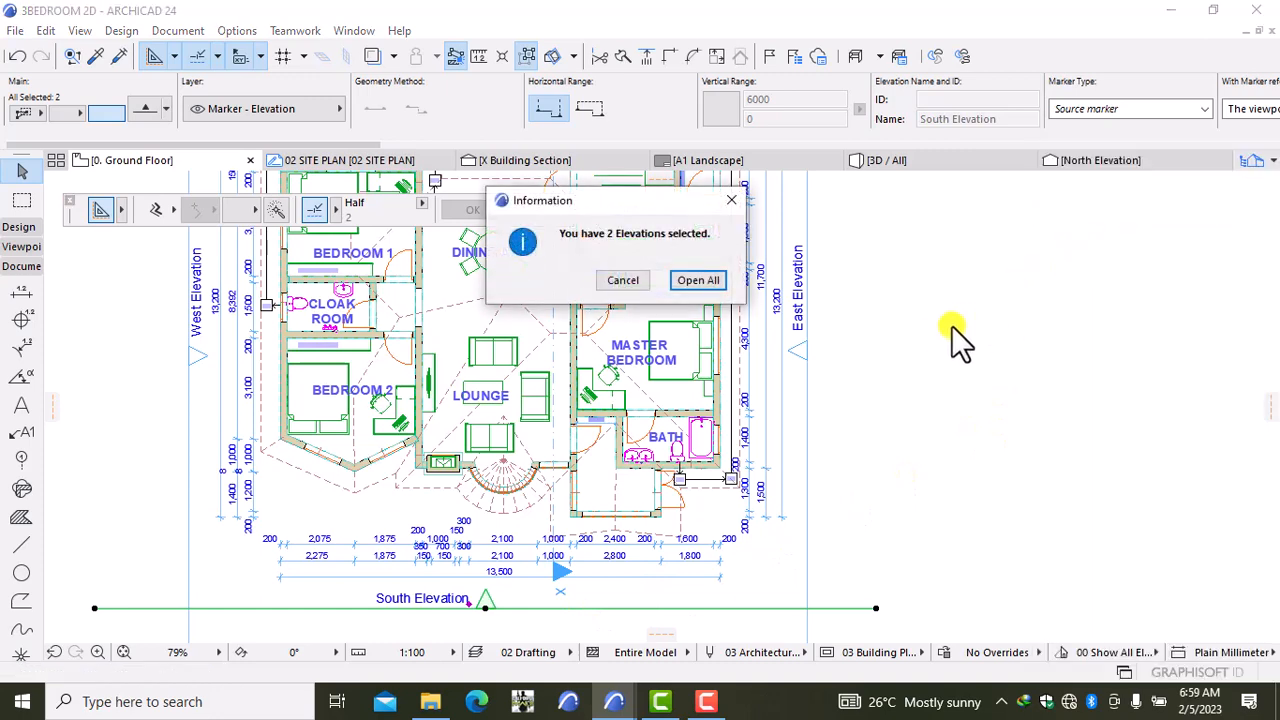
pyautogui.click(730, 203)
pyautogui.click(965, 382)
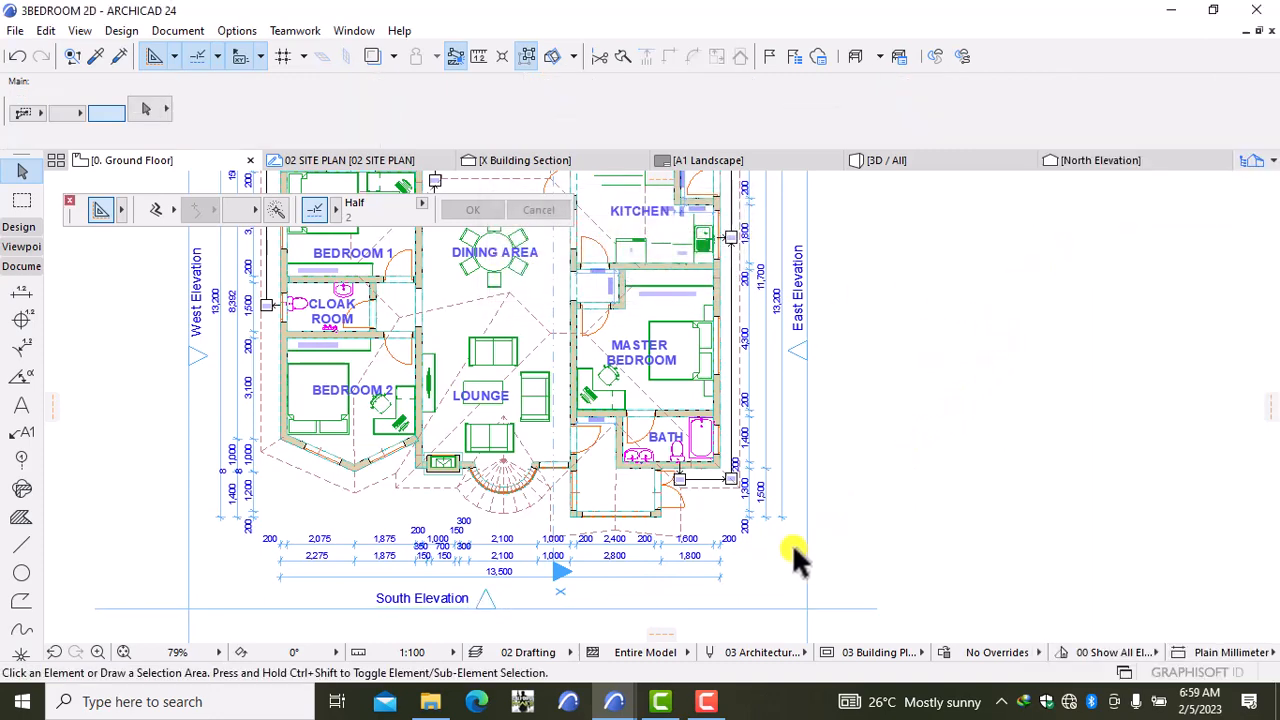
pyautogui.rightClick(980, 360)
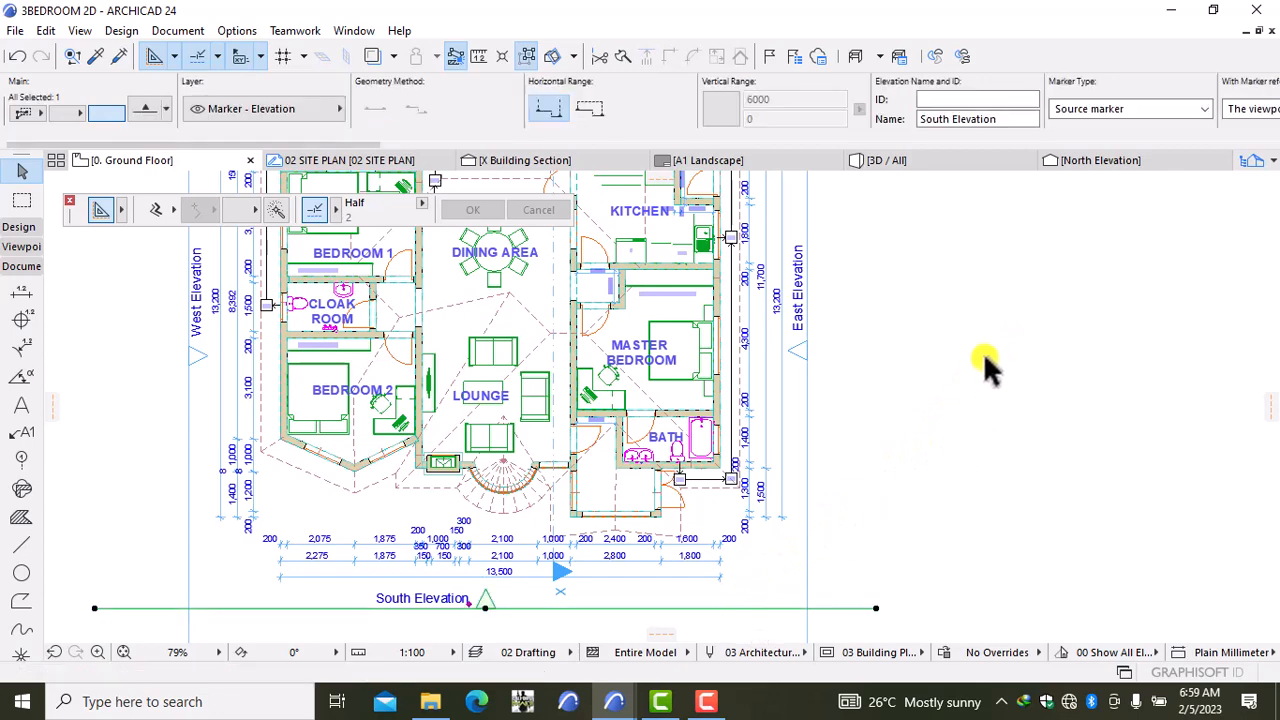
pyautogui.click(1040, 210)
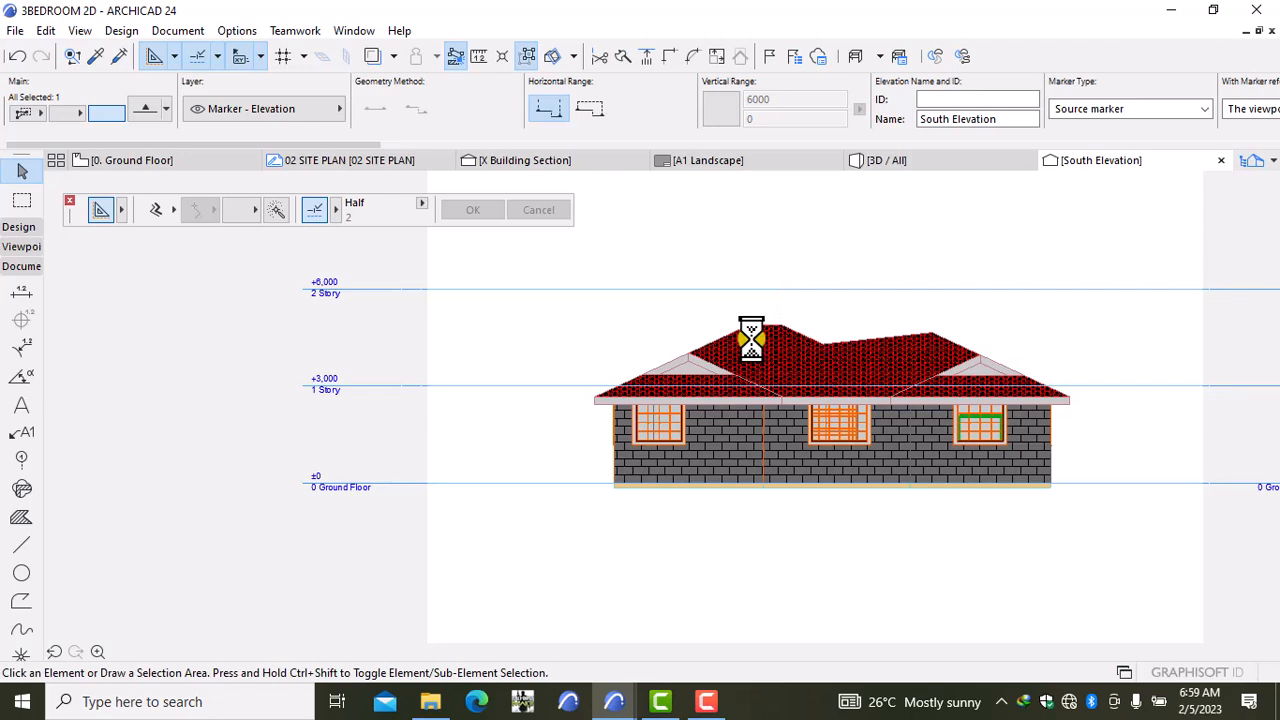
# Step: Zoom into the South Elevation and select all 15 walls with the Wall tool and Ctrl+A
pyautogui.scroll(3, 537, 420)
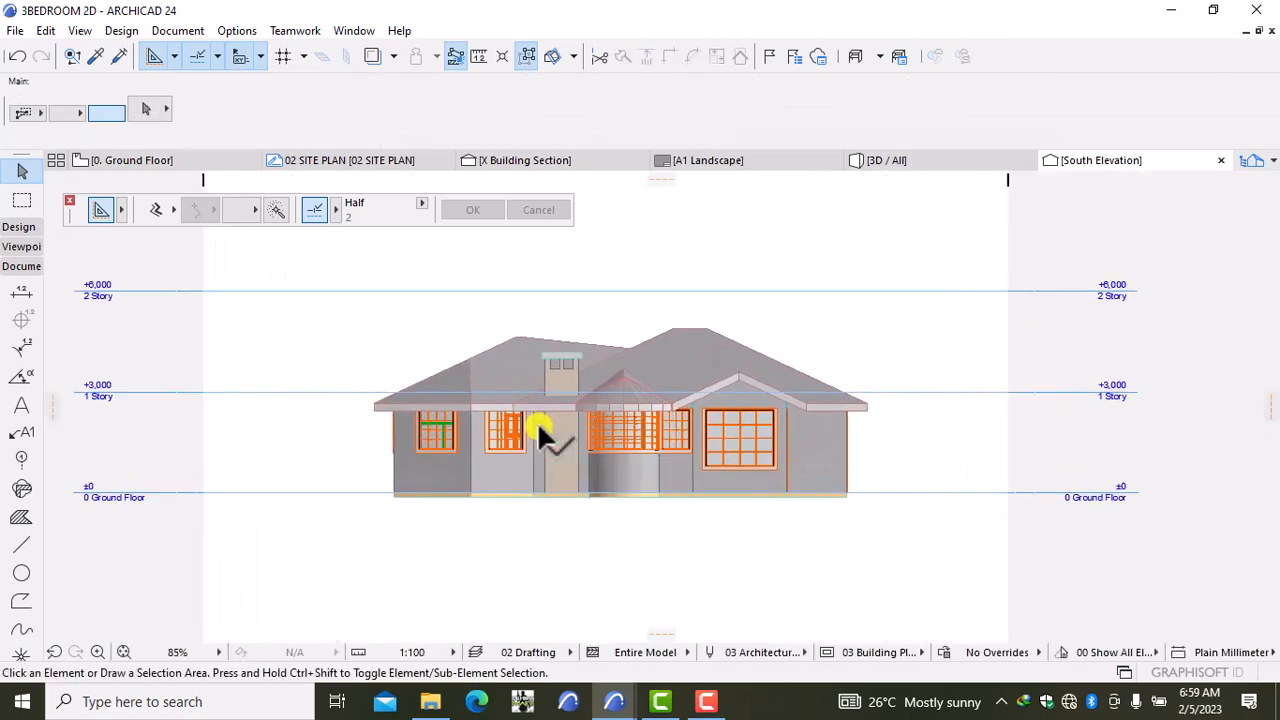
pyautogui.scroll(2, 537, 421)
pyautogui.scroll(2, 388, 510)
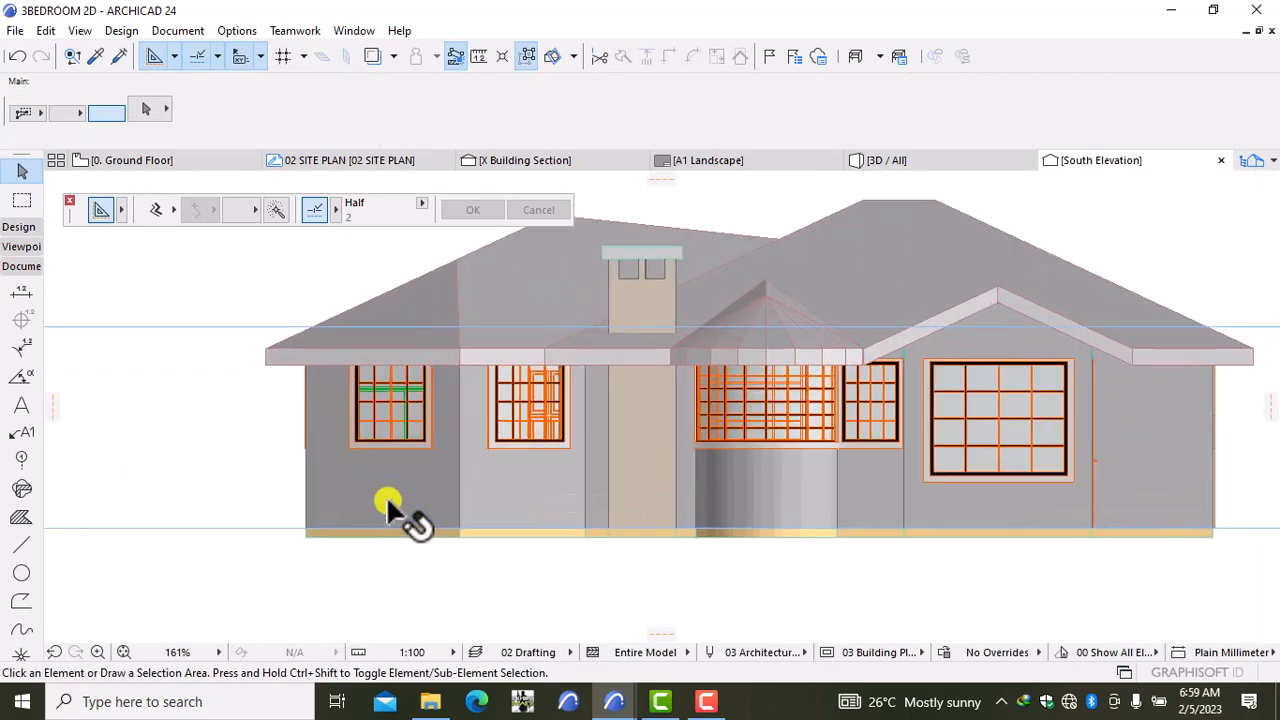
pyautogui.scroll(2, 386, 503)
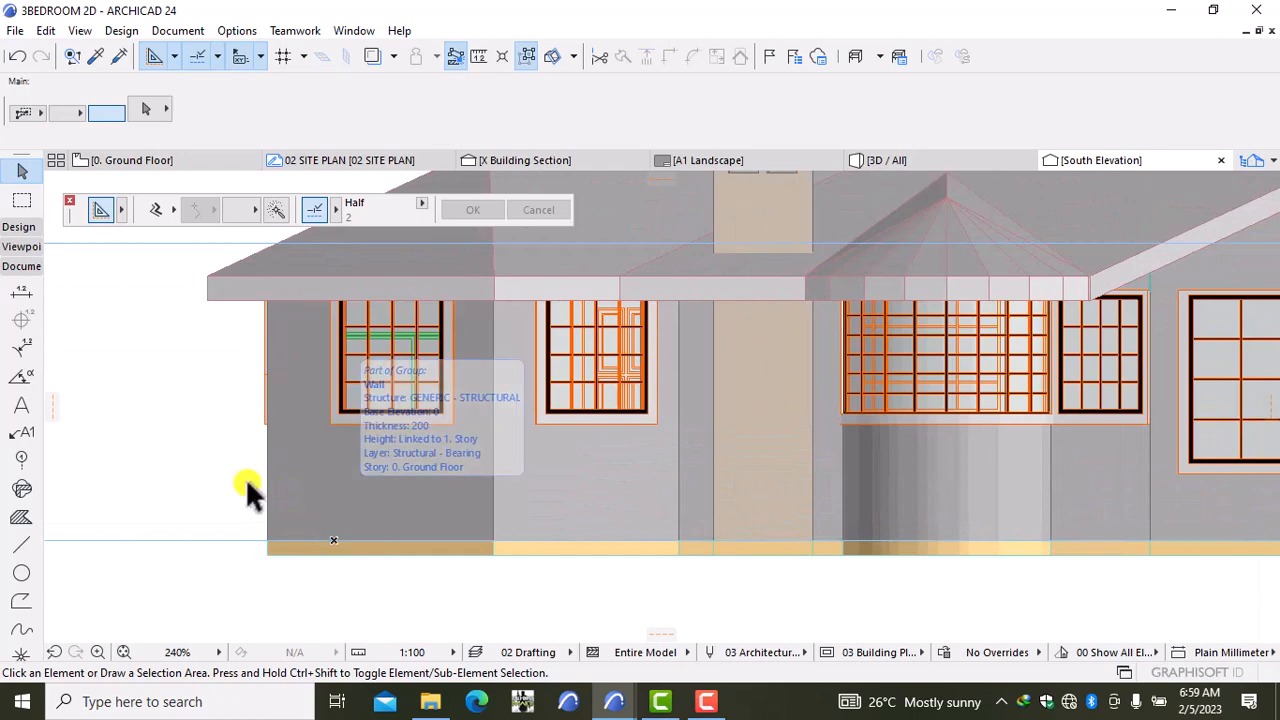
pyautogui.click(327, 488)
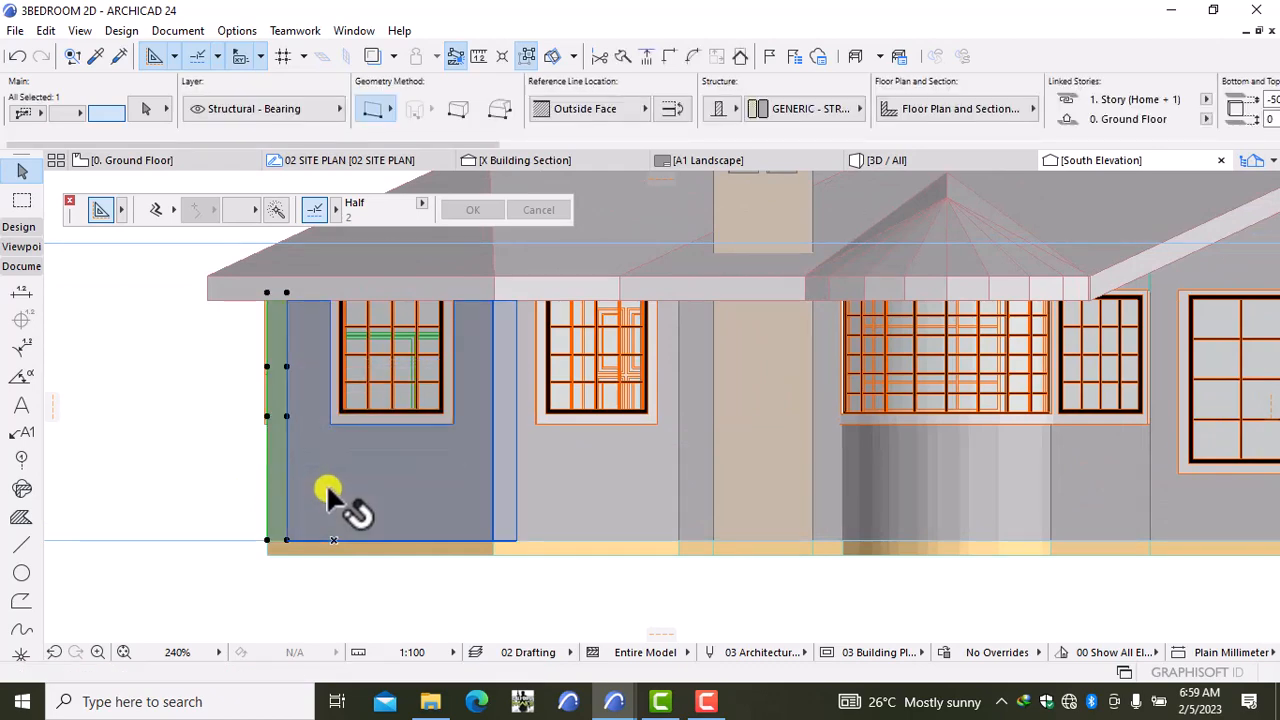
pyautogui.click(166, 418)
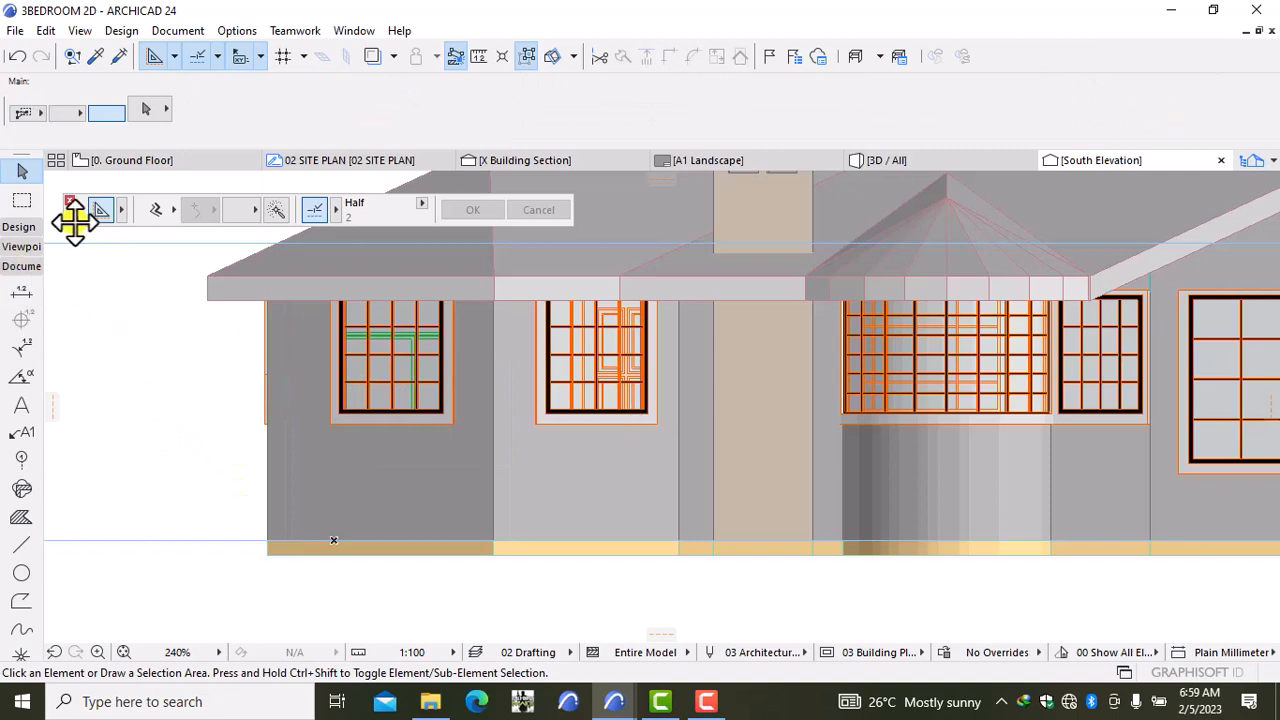
pyautogui.click(18, 227)
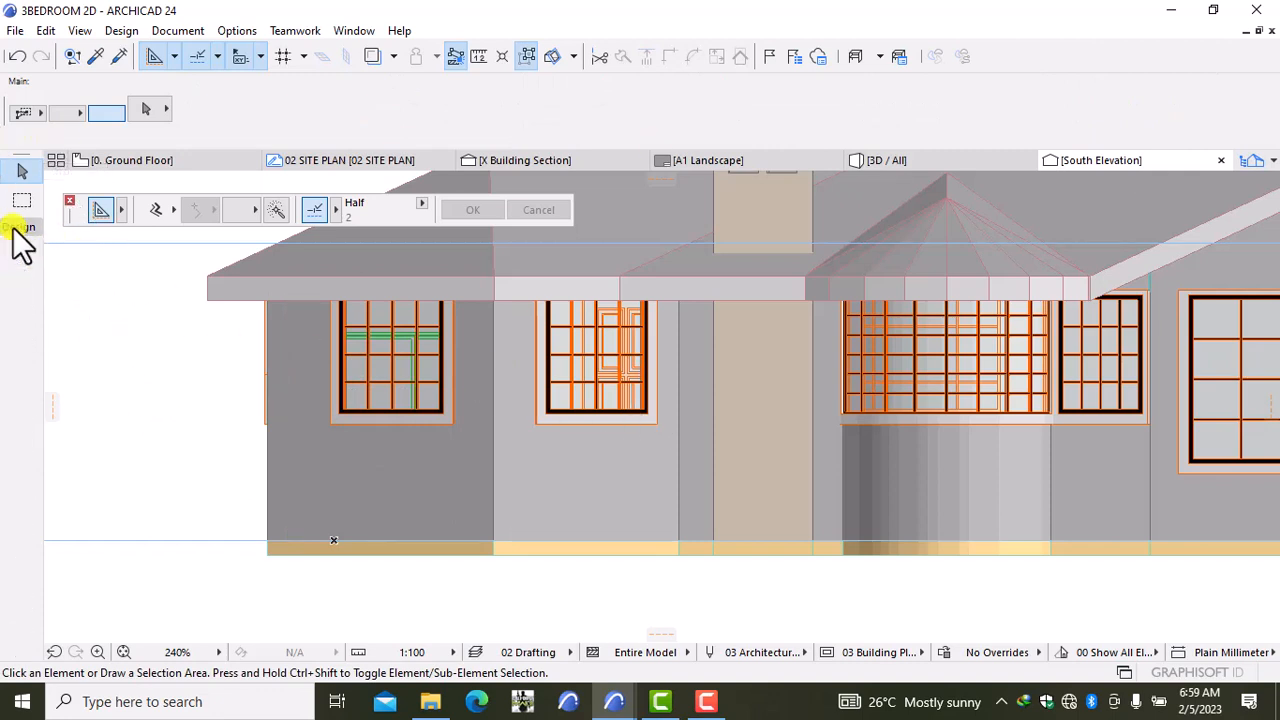
pyautogui.hotkey('ctrl', 'a')
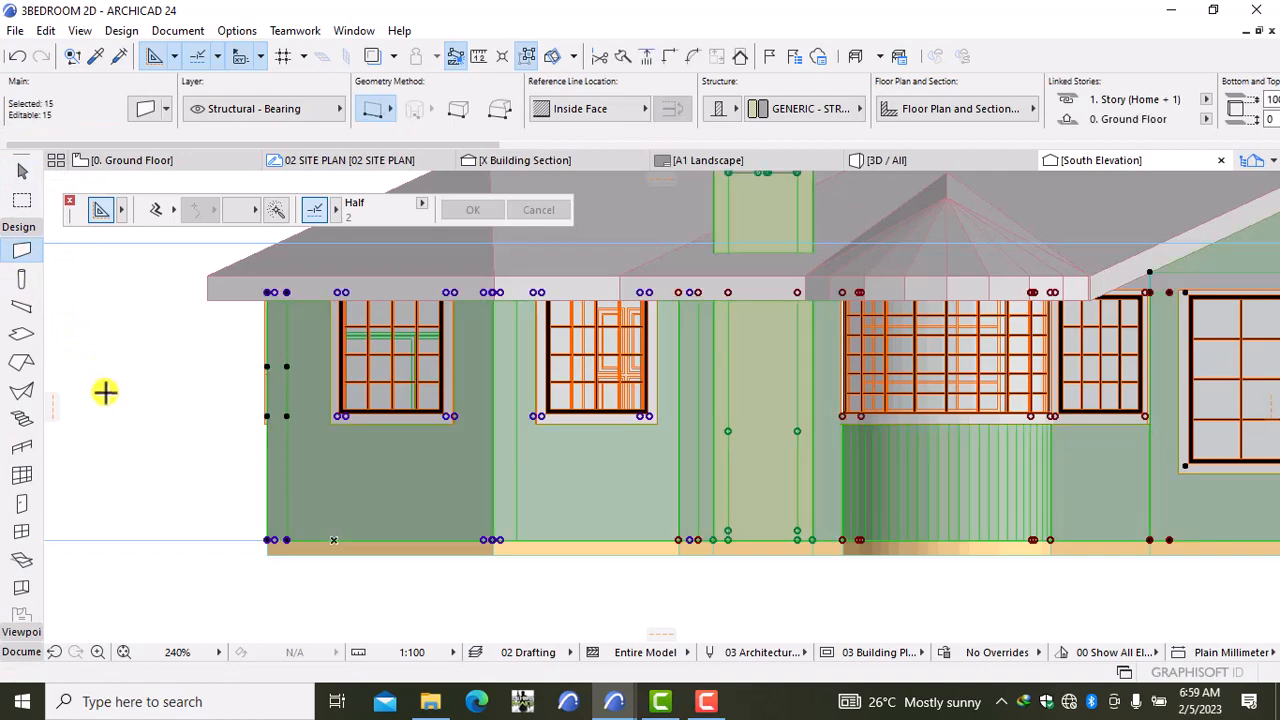
# Step: Drop the chimney-front wall, the two narrow side walls and the right gable wall from the selection
pyautogui.scroll(-5, 190, 410)
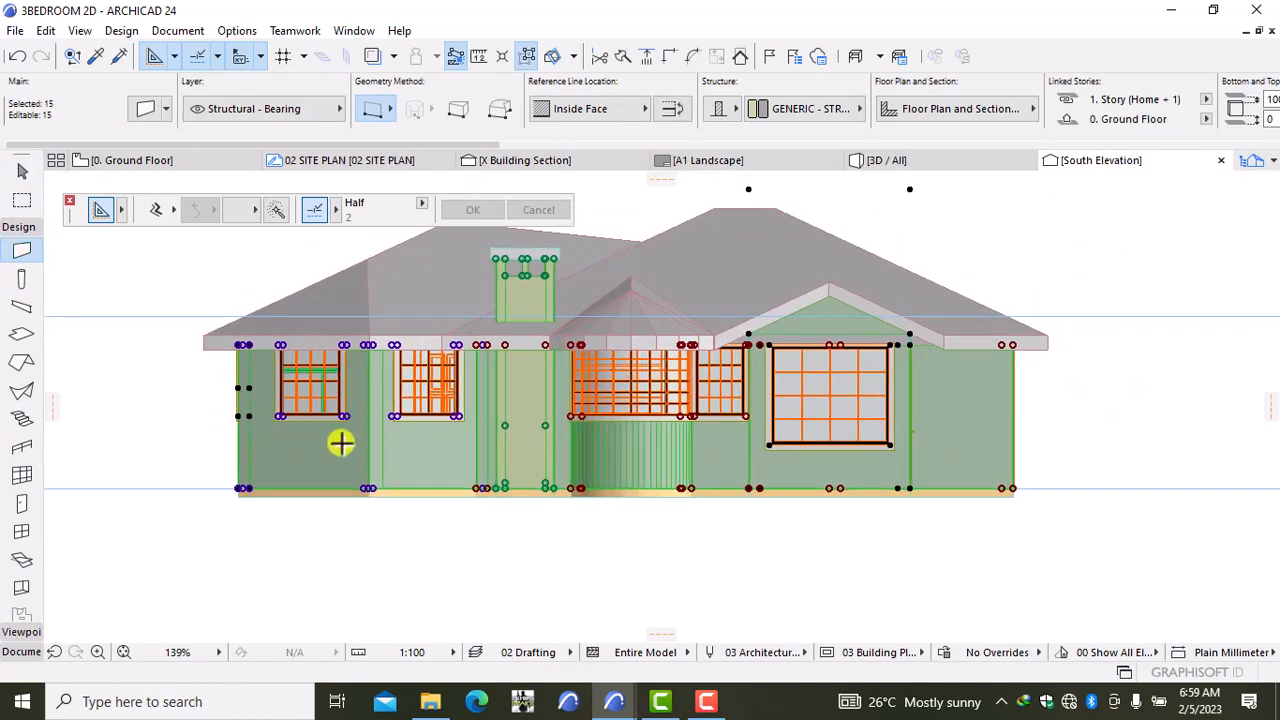
pyautogui.scroll(8, 536, 432)
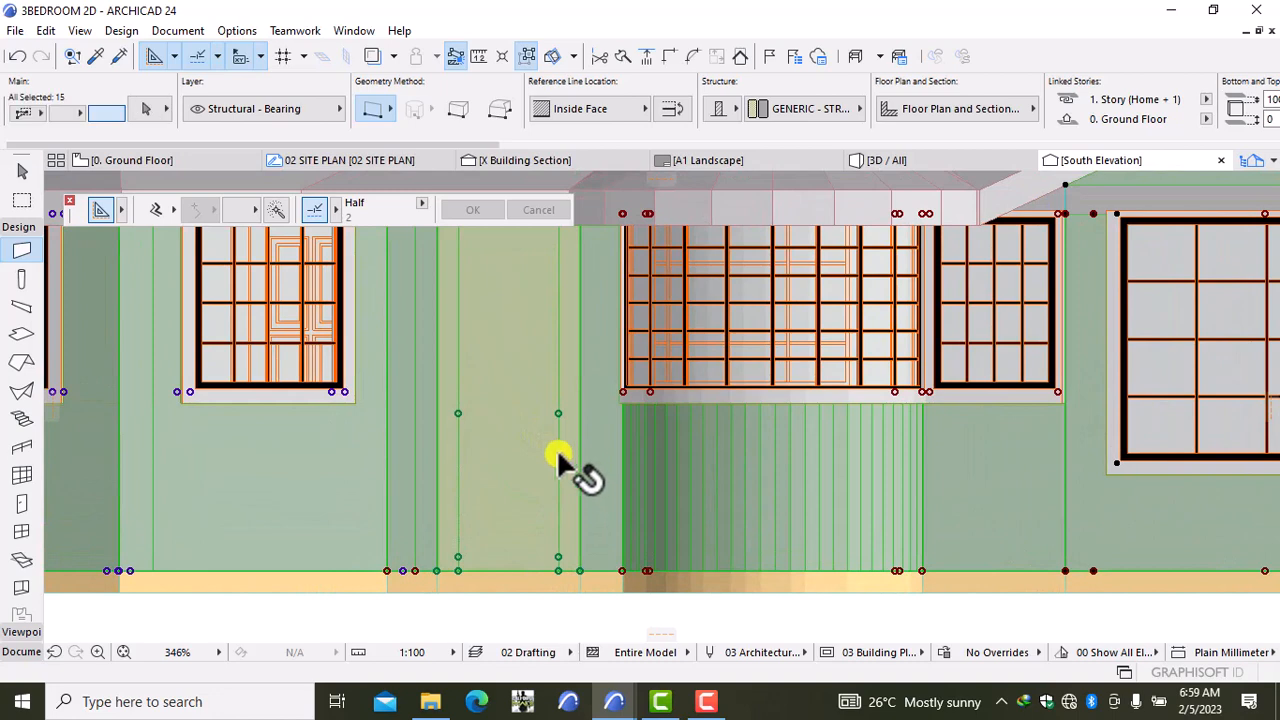
pyautogui.keyDown('shift'); pyautogui.click(516, 464); pyautogui.keyUp('shift')
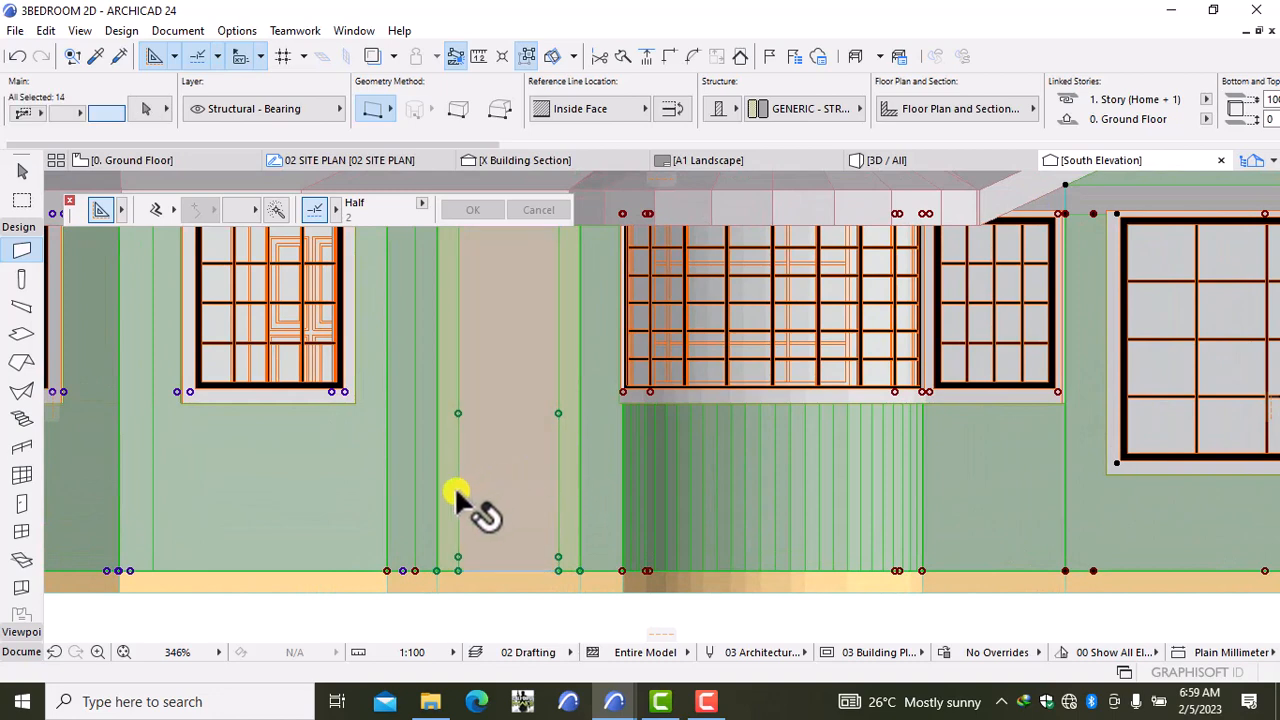
pyautogui.keyDown('shift'); pyautogui.click(452, 507); pyautogui.keyUp('shift')
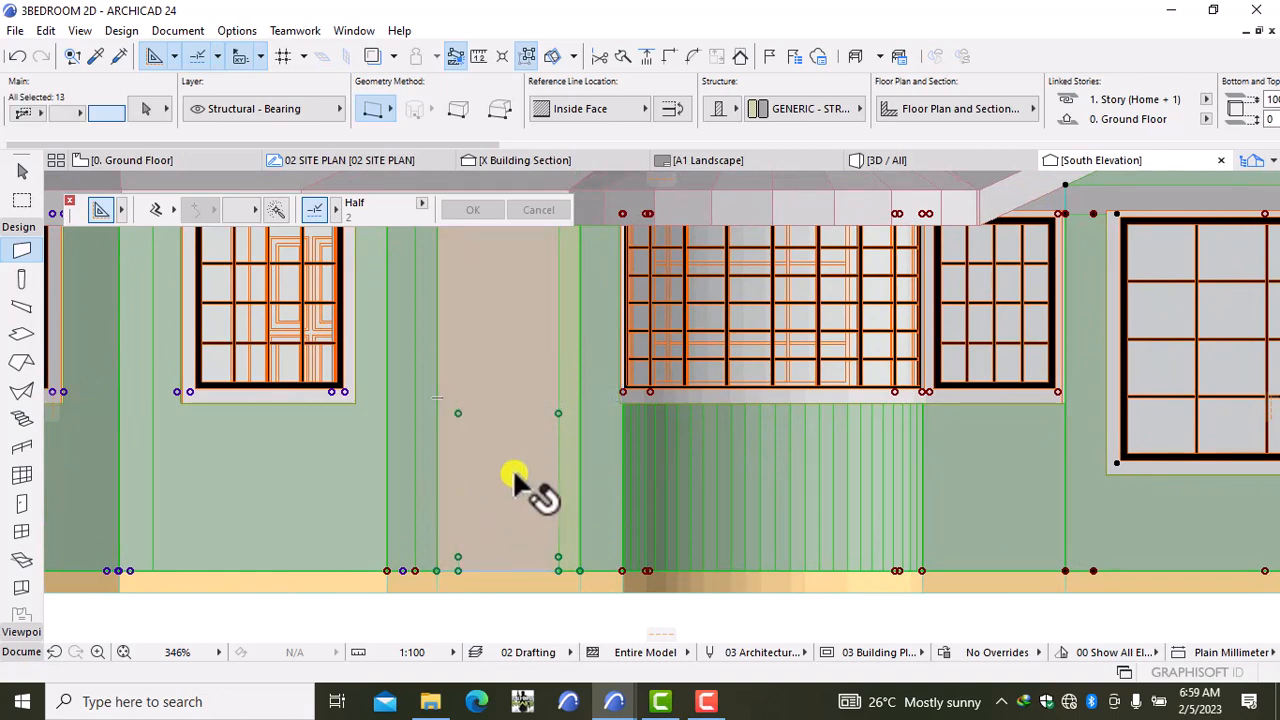
pyautogui.keyDown('shift'); pyautogui.click(570, 480); pyautogui.keyUp('shift')
pyautogui.scroll(-4, 501, 473)
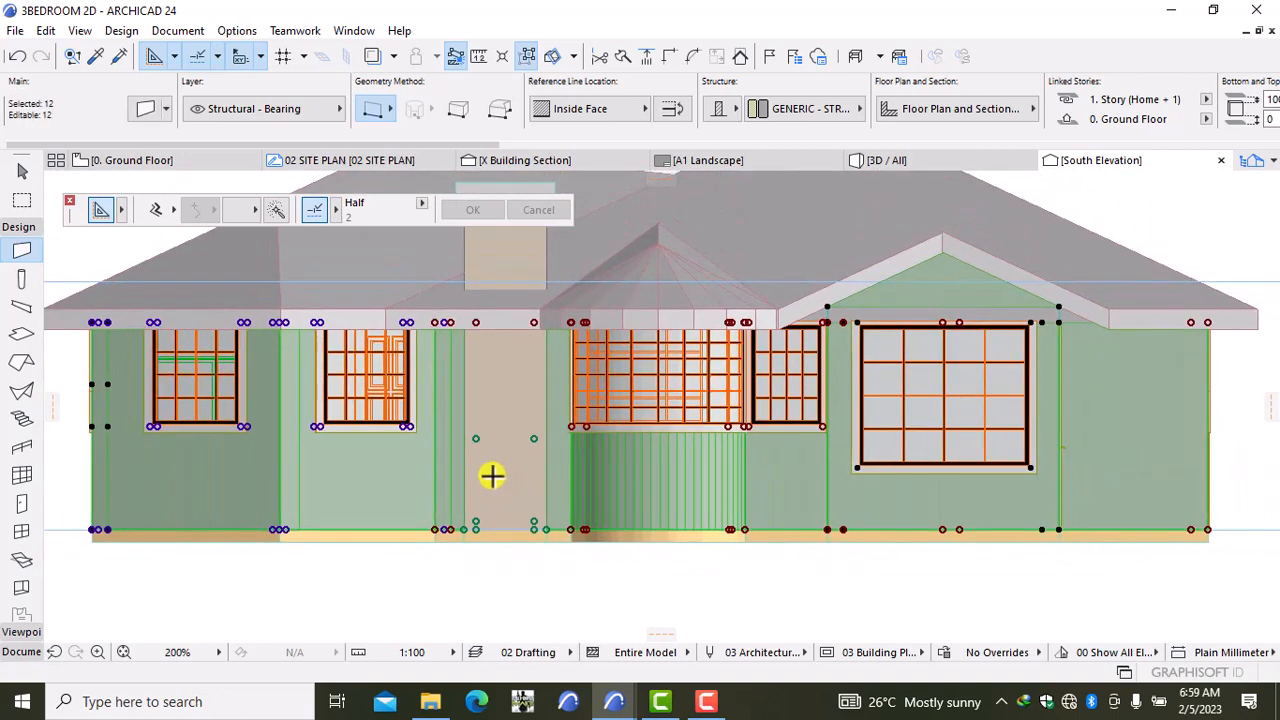
pyautogui.scroll(-1, 486, 467)
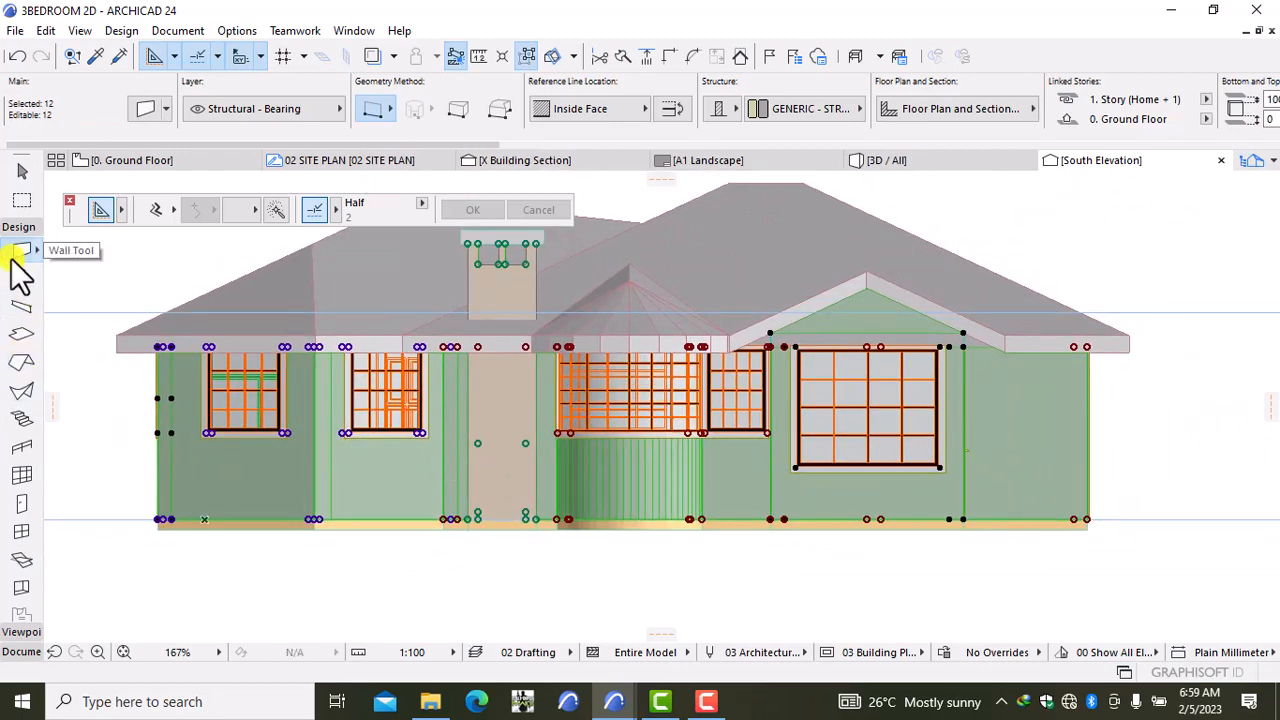
pyautogui.scroll(-1, 885, 490)
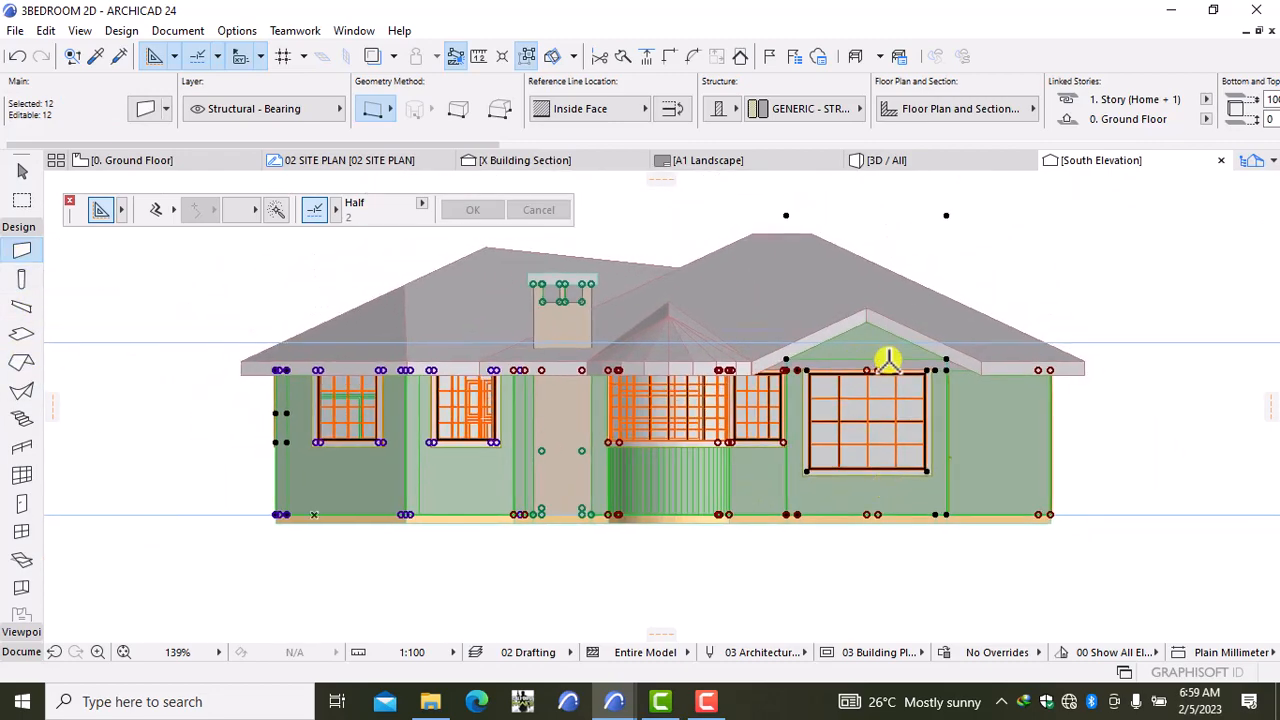
pyautogui.scroll(4, 888, 360)
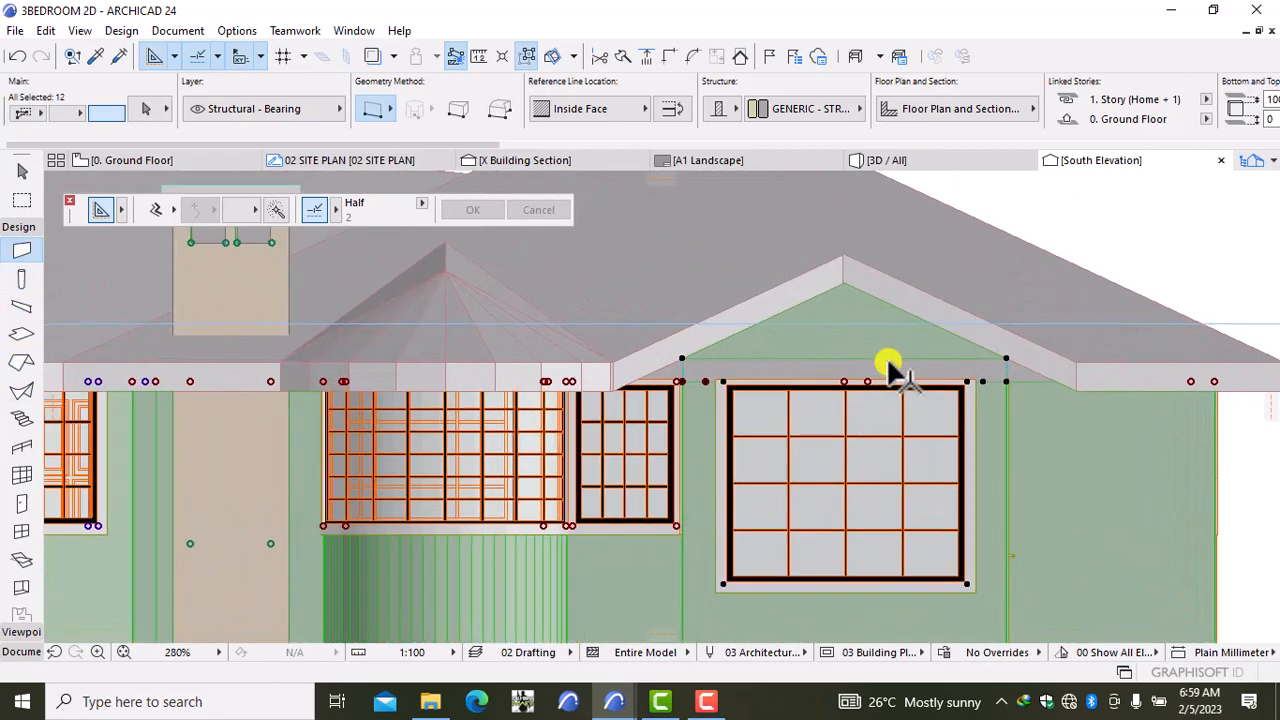
pyautogui.keyDown('shift'); pyautogui.click(842, 340); pyautogui.keyUp('shift')
pyautogui.scroll(-3, 990, 452)
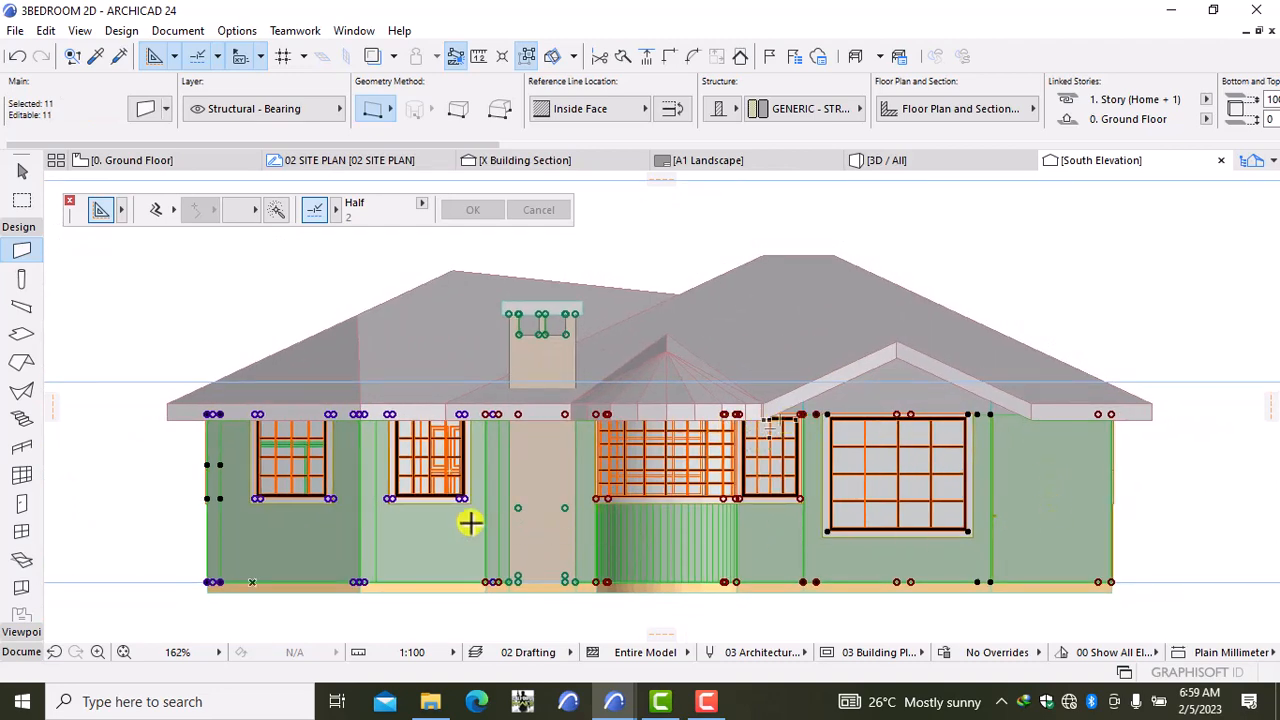
# Step: Deselect all walls and bring up the South Elevation's own context menu
pyautogui.rightClick(690, 224)
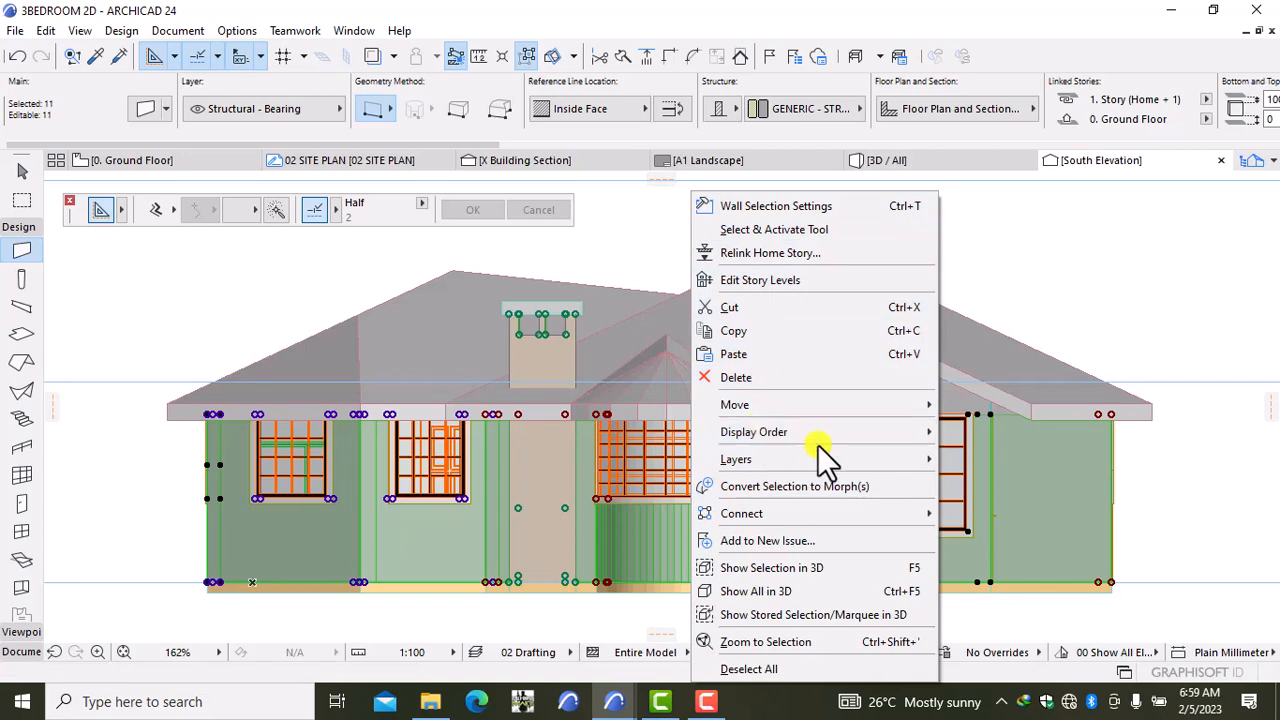
pyautogui.click(995, 285)
pyautogui.click(960, 286)
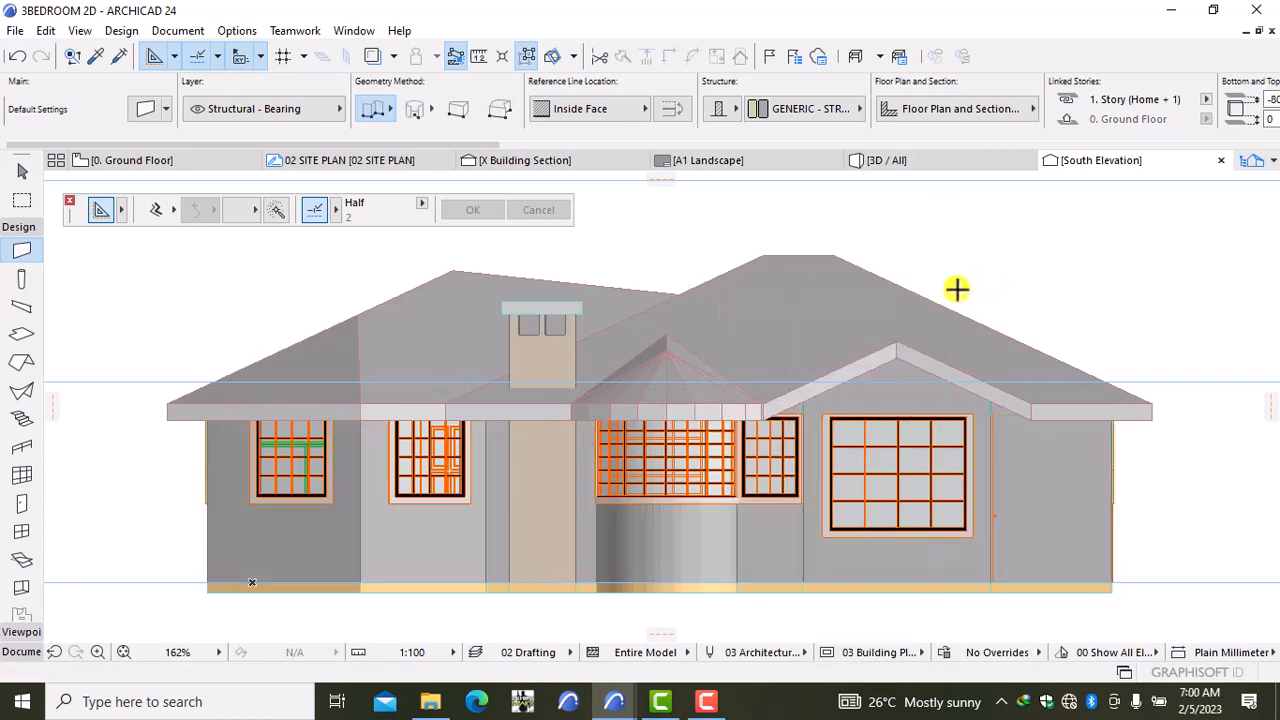
pyautogui.rightClick(960, 250)
# Step: In Elevation Settings, switch the South Elevation's Status from Auto-rebuild Model to Drawing
pyautogui.click(985, 344)
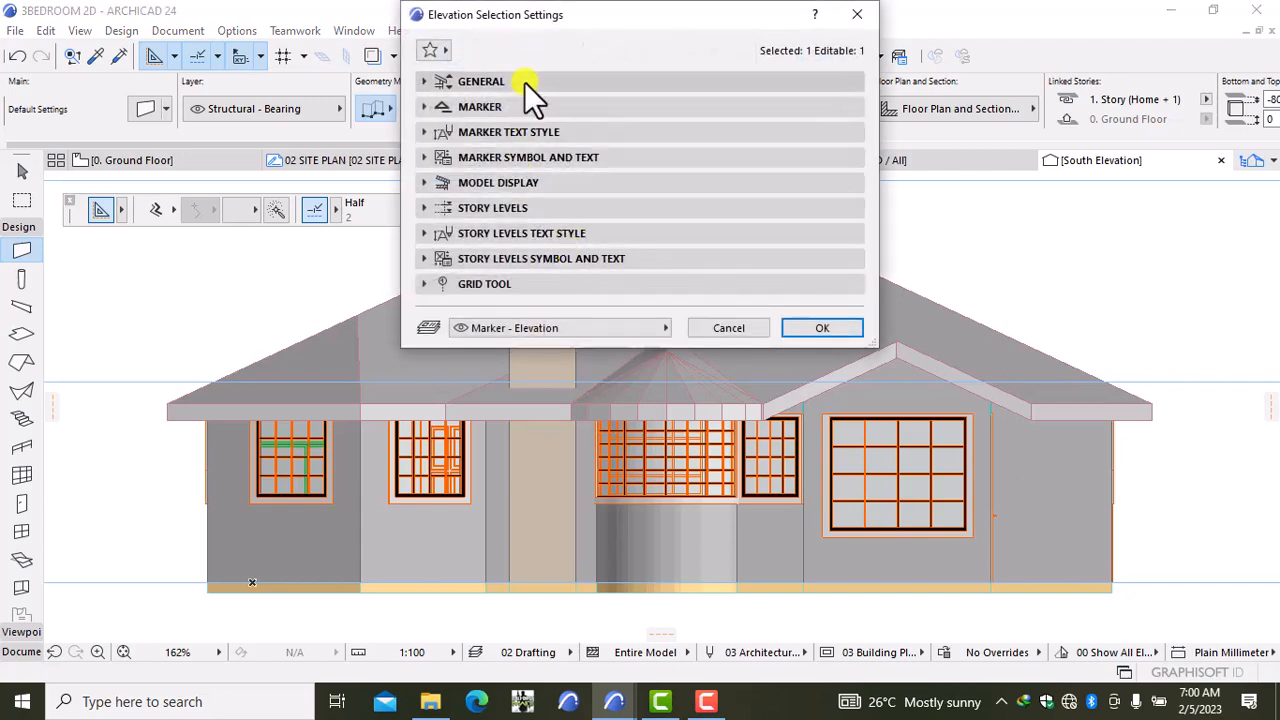
pyautogui.click(524, 81)
pyautogui.click(599, 278)
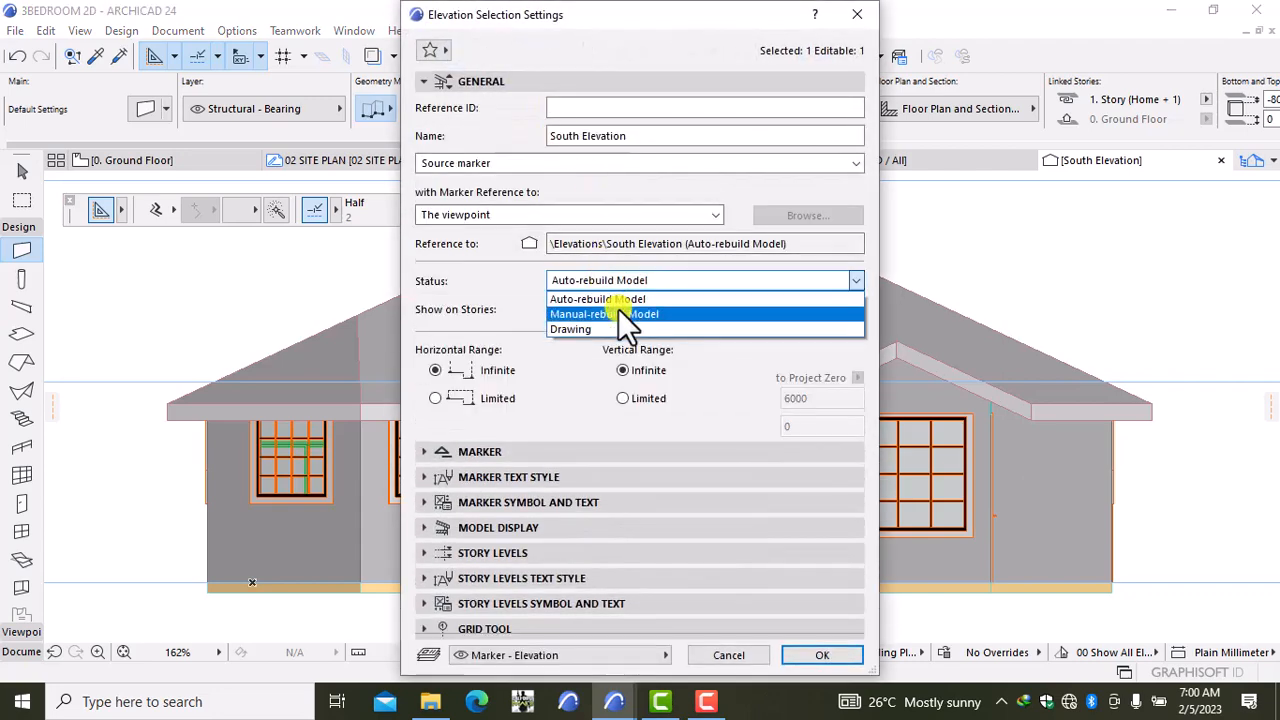
pyautogui.click(614, 325)
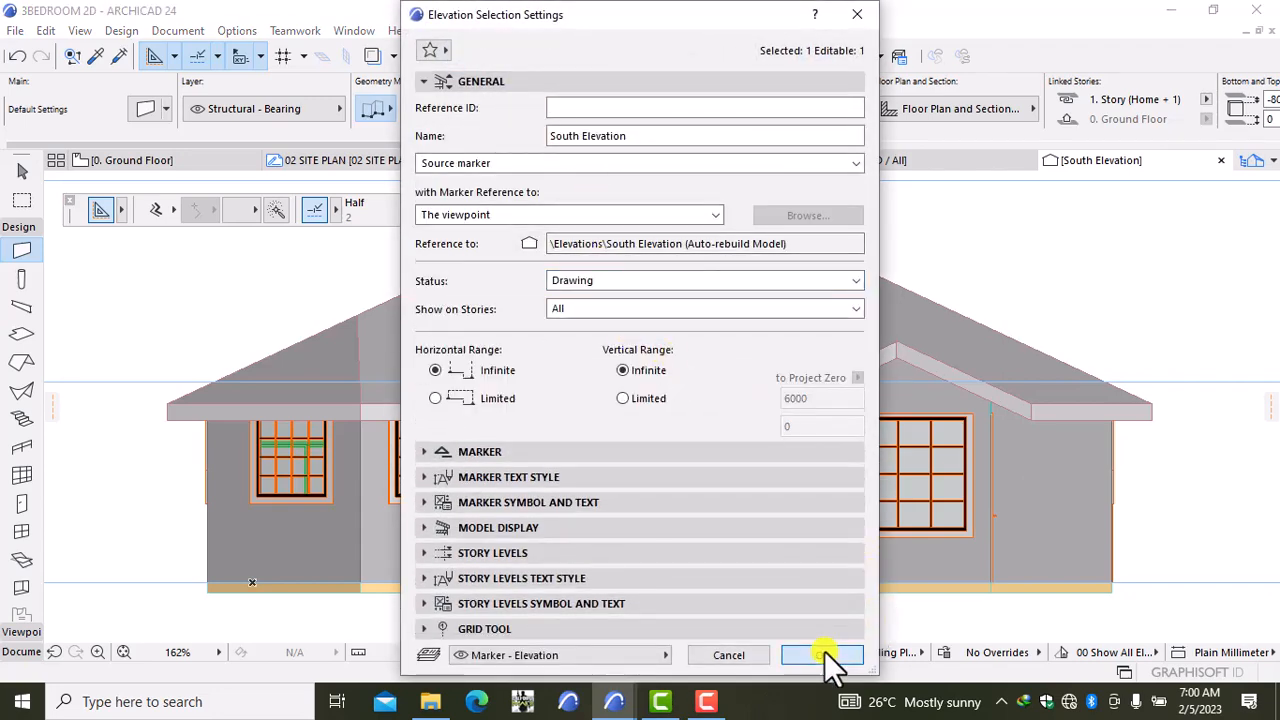
pyautogui.click(824, 651)
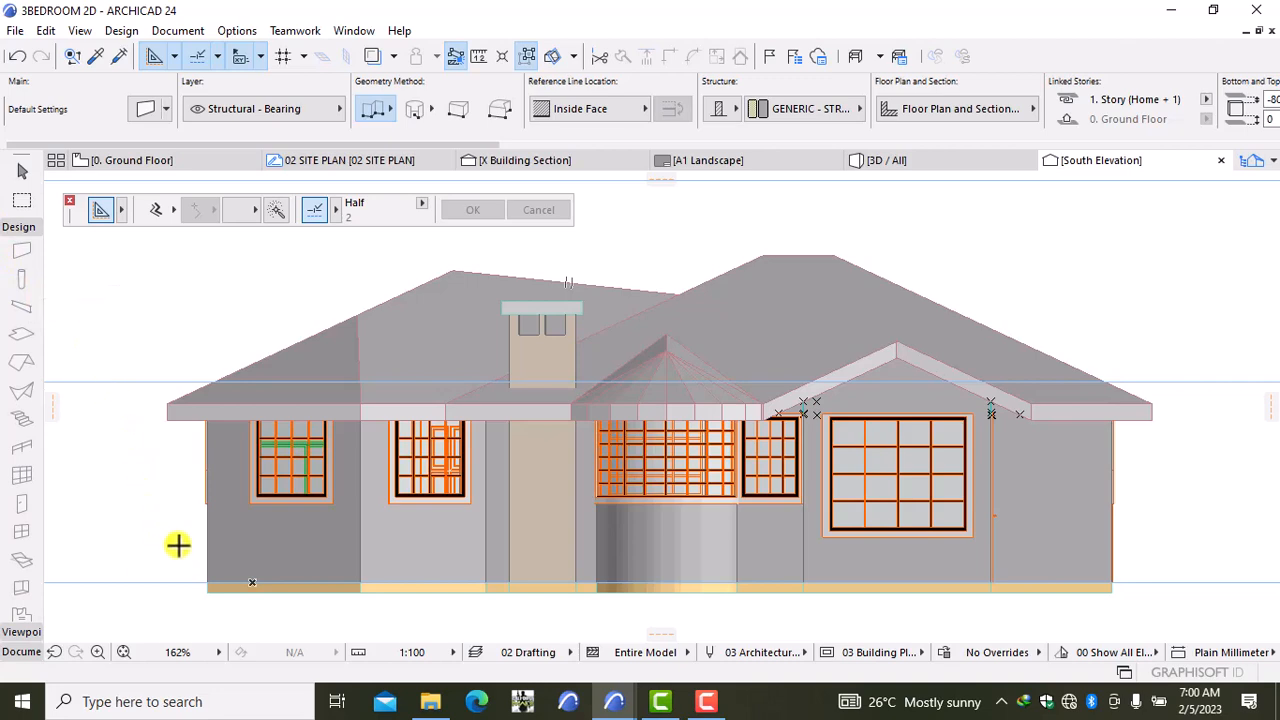
# Step: Select the main wall fills: leftmost panel, narrow strips, wide panel and grey strip
pyautogui.press('Escape')
pyautogui.click(226, 549)
pyautogui.scroll(5, 215, 545)
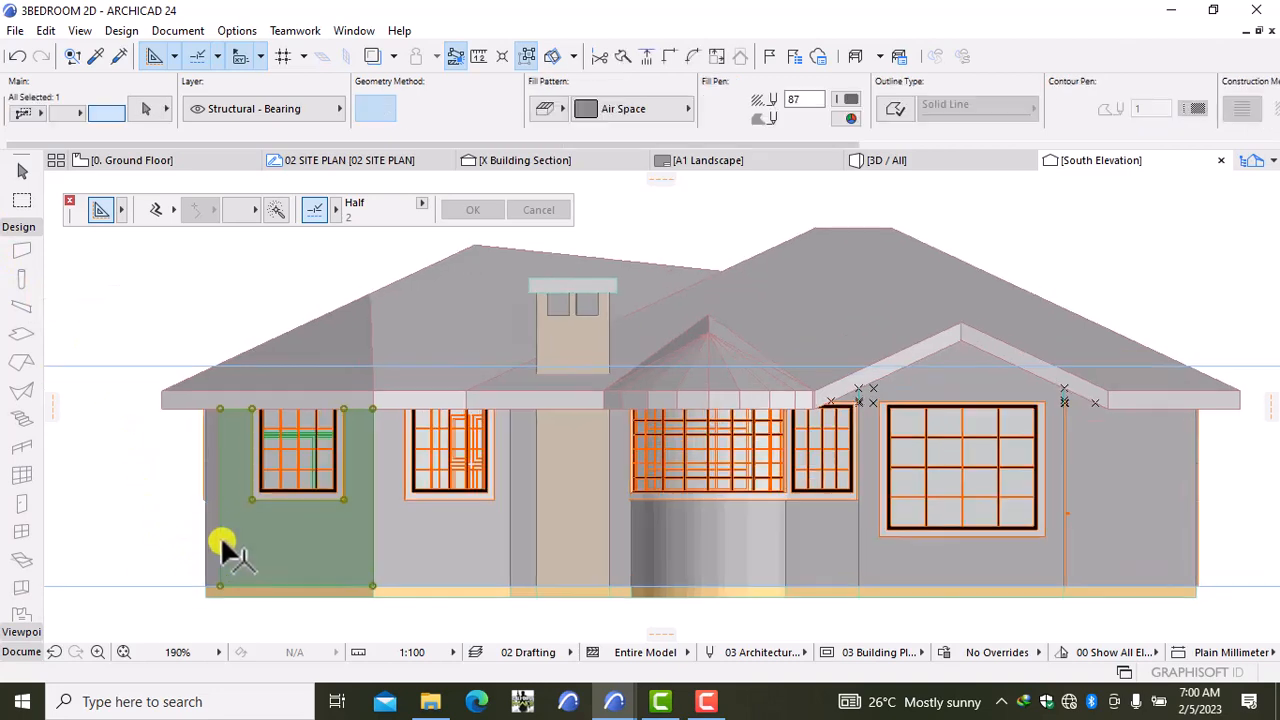
pyautogui.keyDown('shift'); pyautogui.click(198, 533); pyautogui.keyUp('shift')
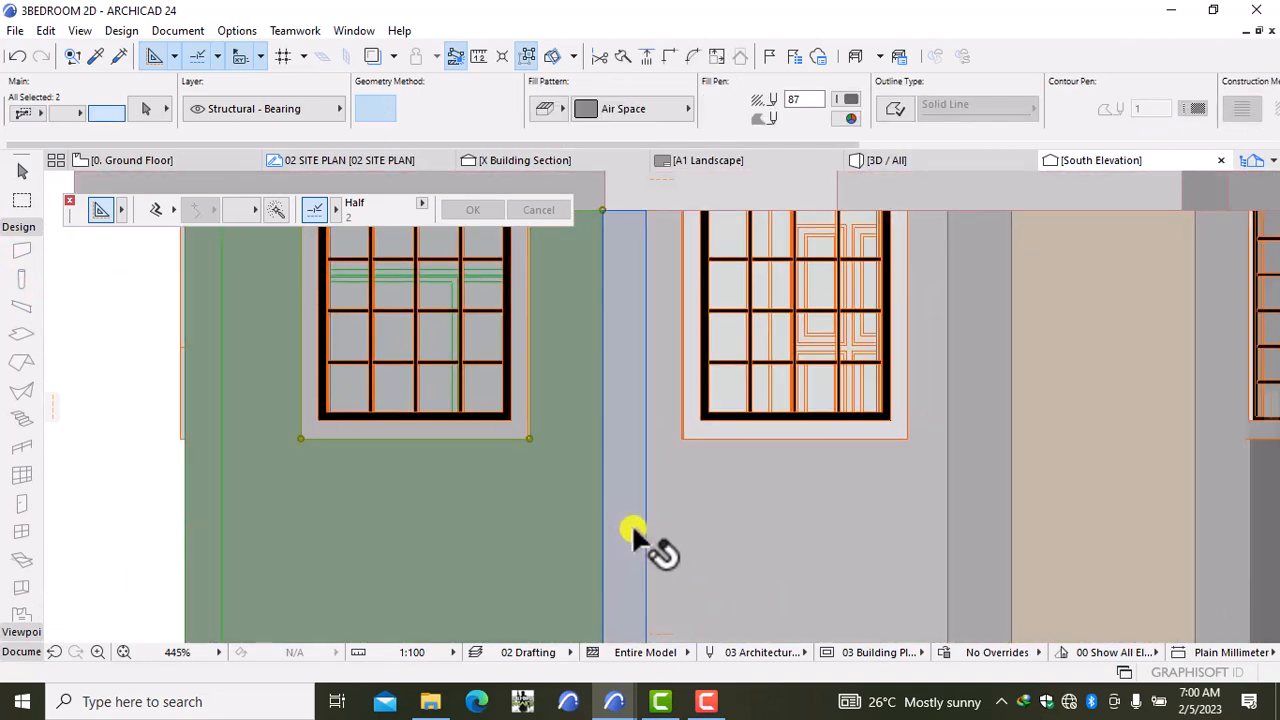
pyautogui.keyDown('shift'); pyautogui.click(631, 525); pyautogui.keyUp('shift')
pyautogui.keyDown('shift'); pyautogui.click(728, 532); pyautogui.keyUp('shift')
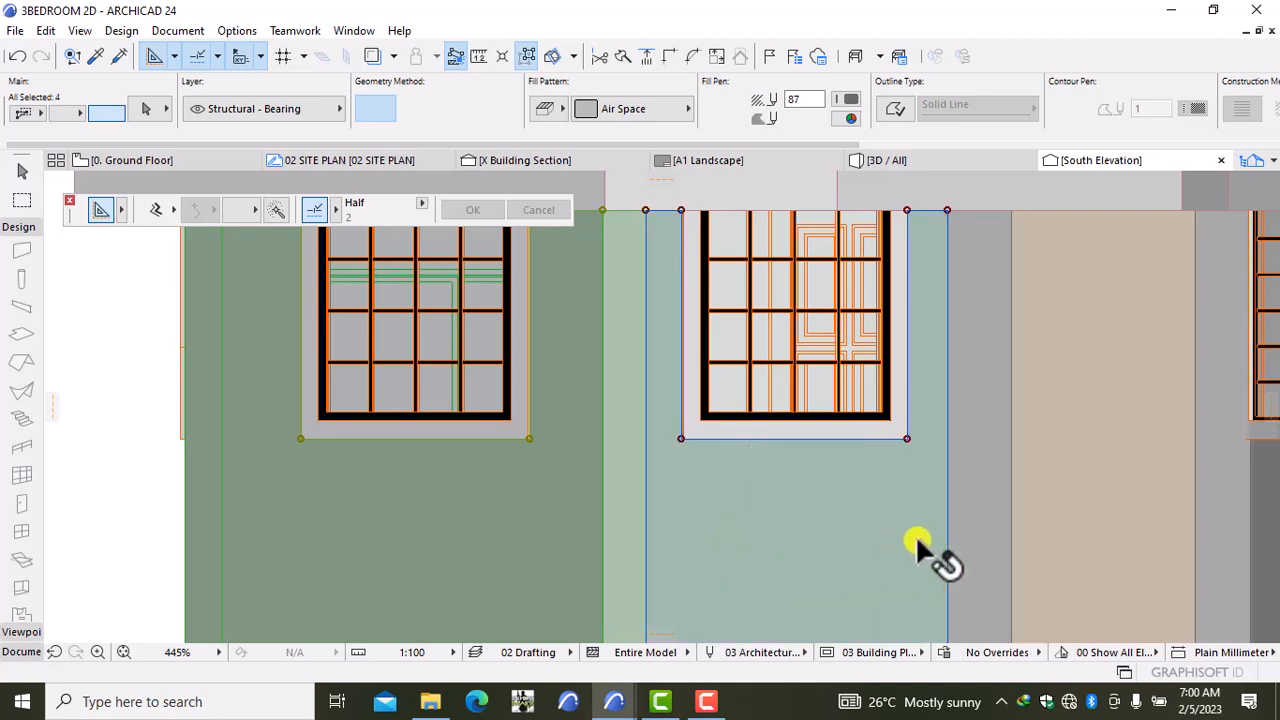
pyautogui.keyDown('shift'); pyautogui.click(965, 512); pyautogui.keyUp('shift')
pyautogui.keyDown('shift'); pyautogui.click(995, 514); pyautogui.keyUp('shift')
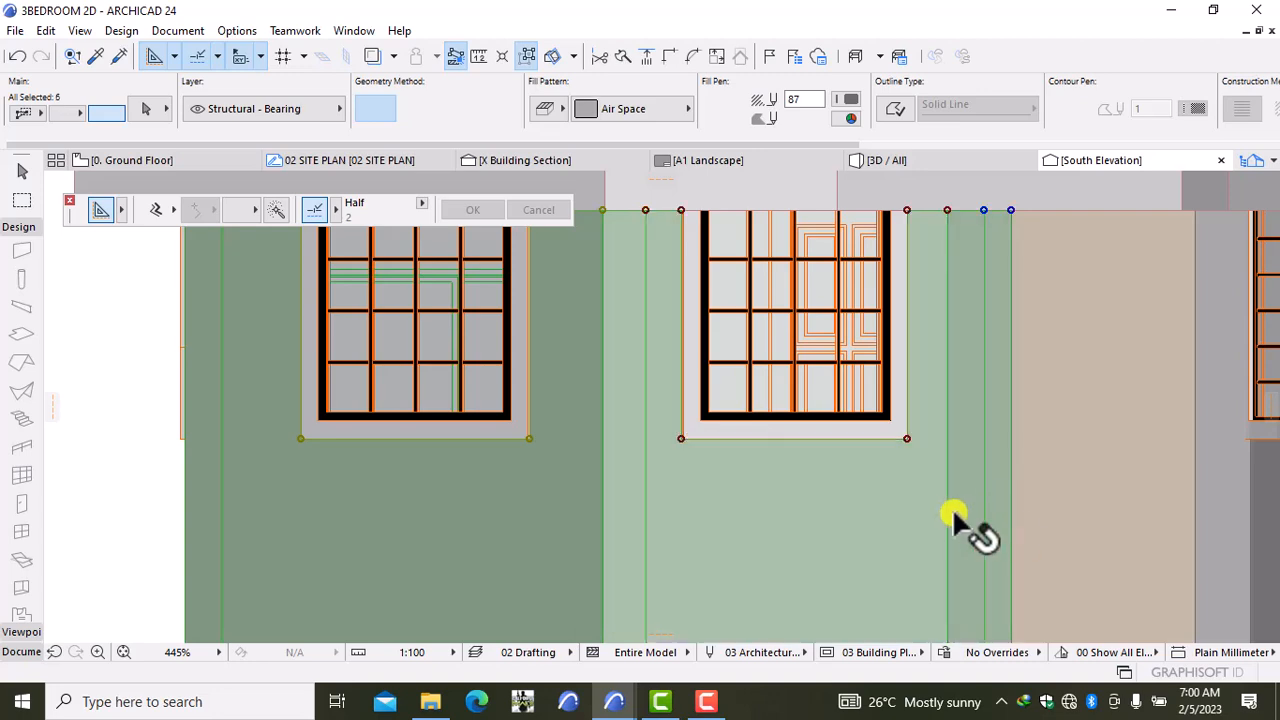
pyautogui.scroll(-5, 945, 516)
pyautogui.scroll(5, 786, 414)
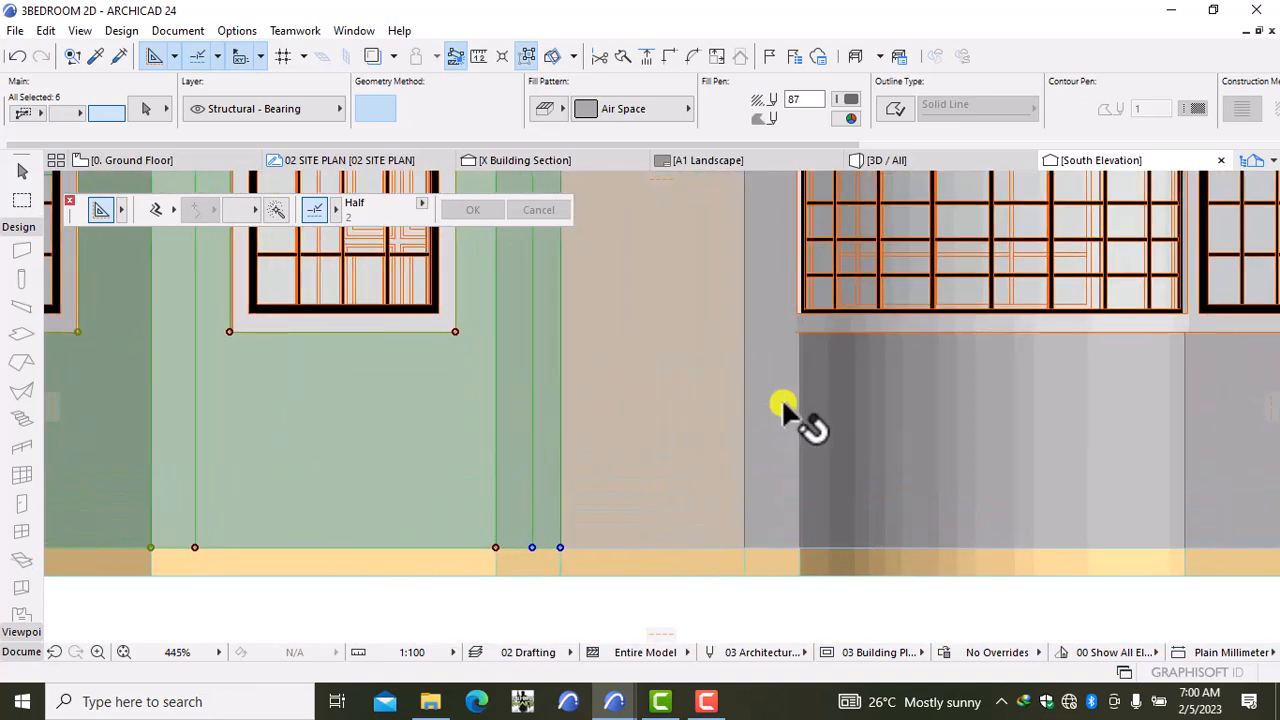
pyautogui.scroll(-3, 776, 412)
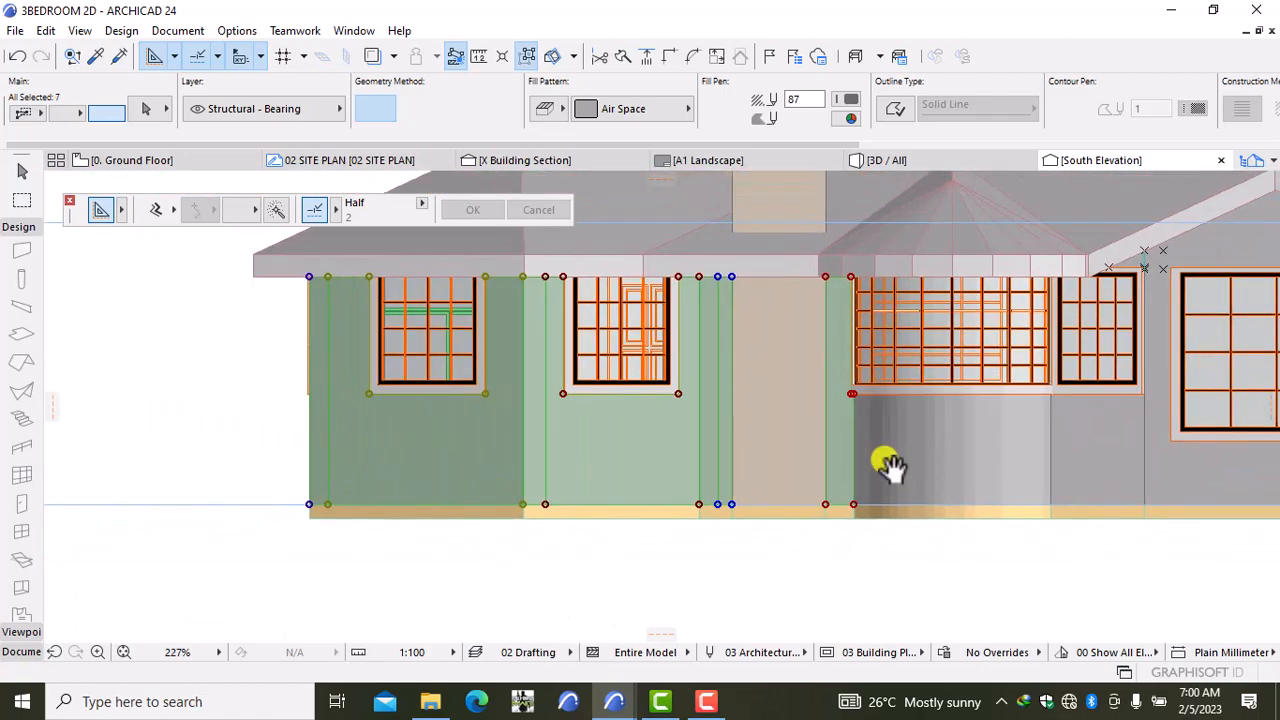
pyautogui.scroll(8, 585, 490)
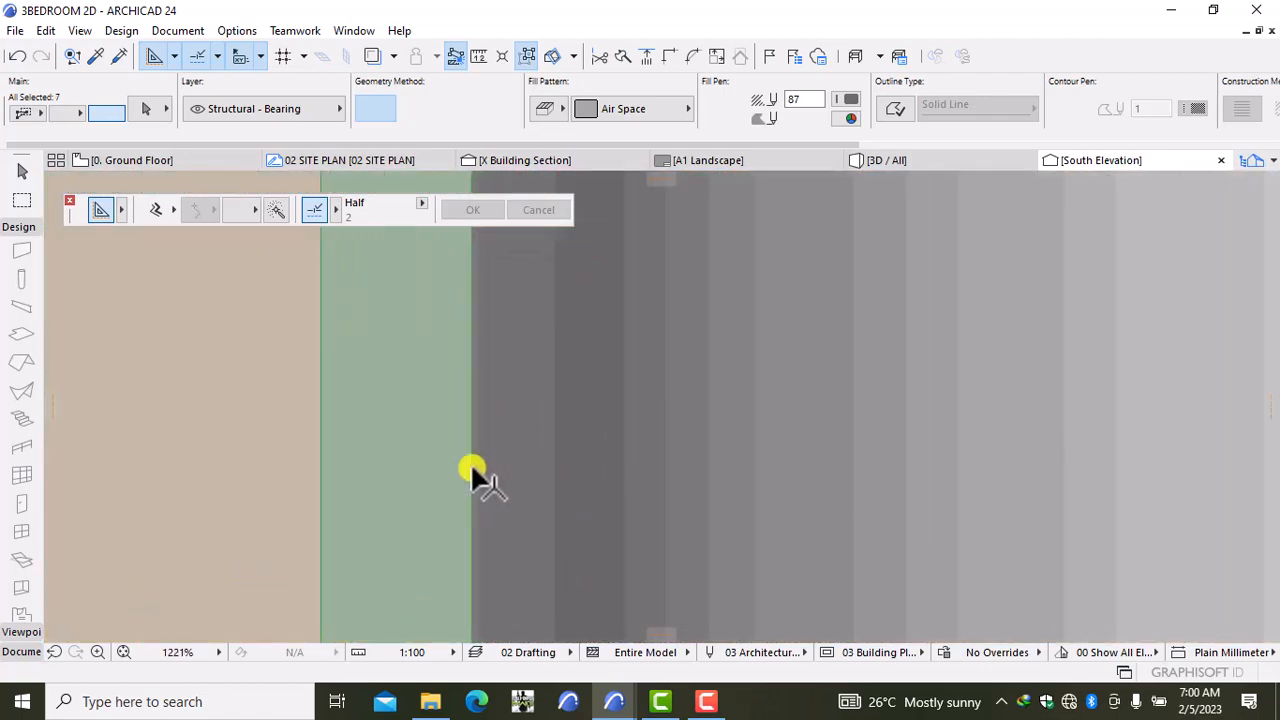
# Step: Add the first run of thin bay wall strips to the fill selection
pyautogui.keyDown('shift'); pyautogui.click(503, 457); pyautogui.keyUp('shift')
pyautogui.keyDown('shift'); pyautogui.click(486, 460); pyautogui.keyUp('shift')
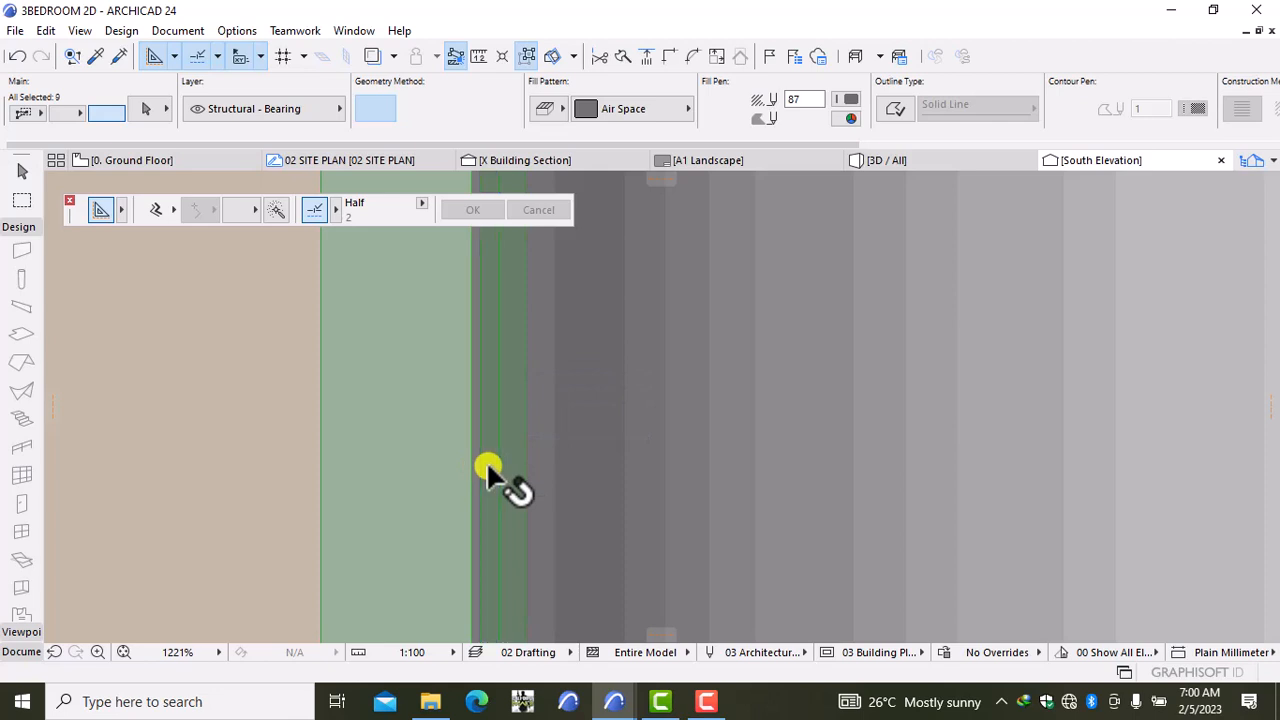
pyautogui.scroll(3, 478, 465)
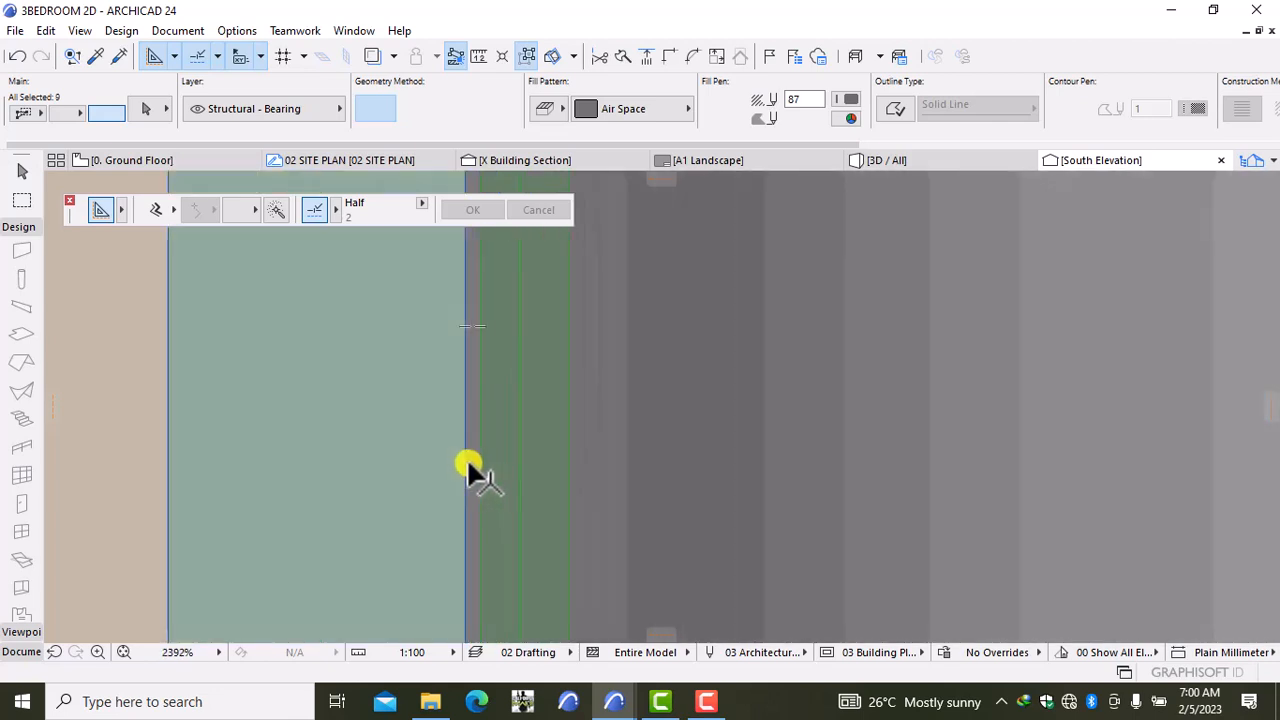
pyautogui.keyDown('shift'); pyautogui.click(470, 468); pyautogui.keyUp('shift')
pyautogui.keyDown('shift'); pyautogui.click(583, 472); pyautogui.keyUp('shift')
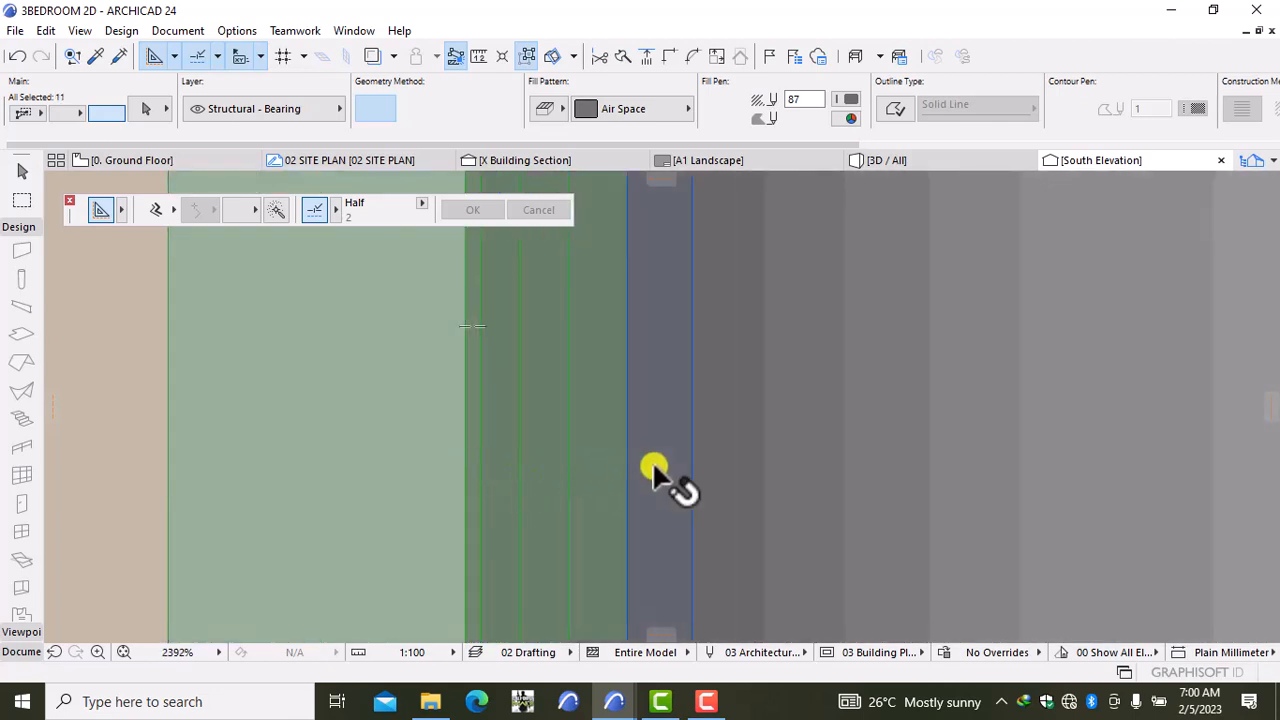
pyautogui.keyDown('shift'); pyautogui.click(715, 460); pyautogui.keyUp('shift')
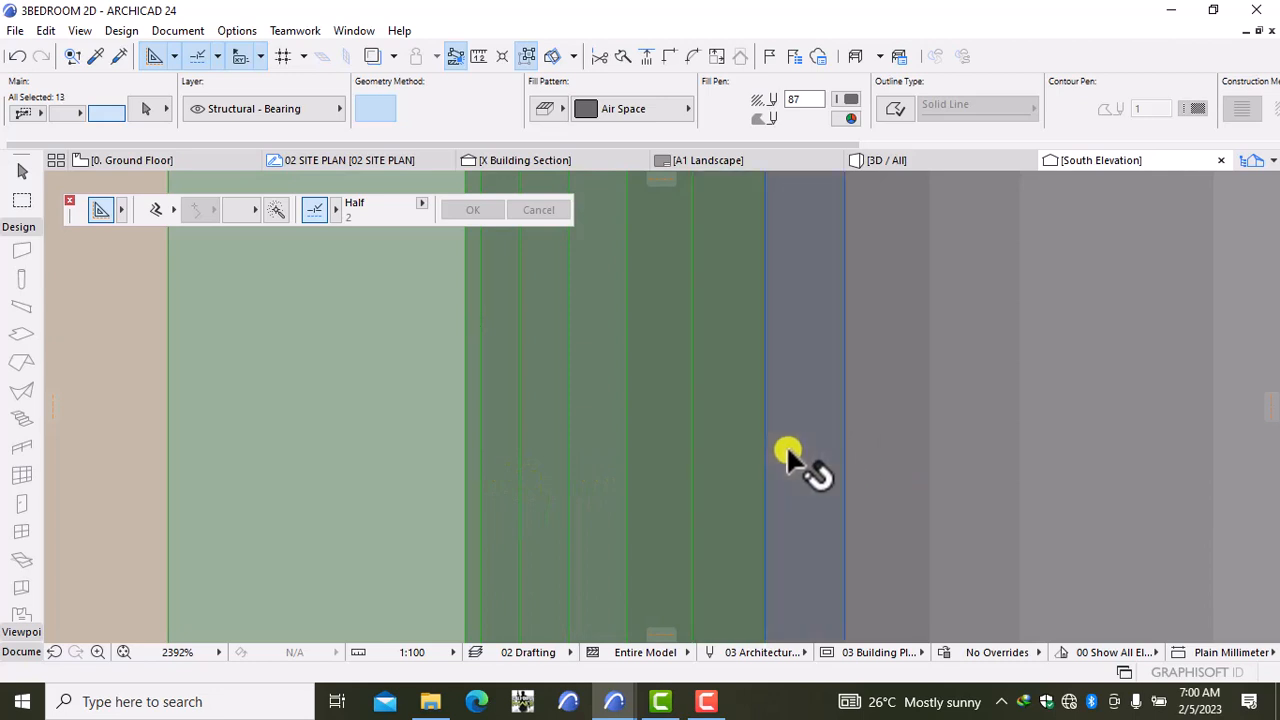
pyautogui.keyDown('shift'); pyautogui.click(787, 452); pyautogui.keyUp('shift')
pyautogui.keyDown('shift'); pyautogui.click(872, 453); pyautogui.keyUp('shift')
pyautogui.keyDown('shift'); pyautogui.click(982, 434); pyautogui.keyUp('shift')
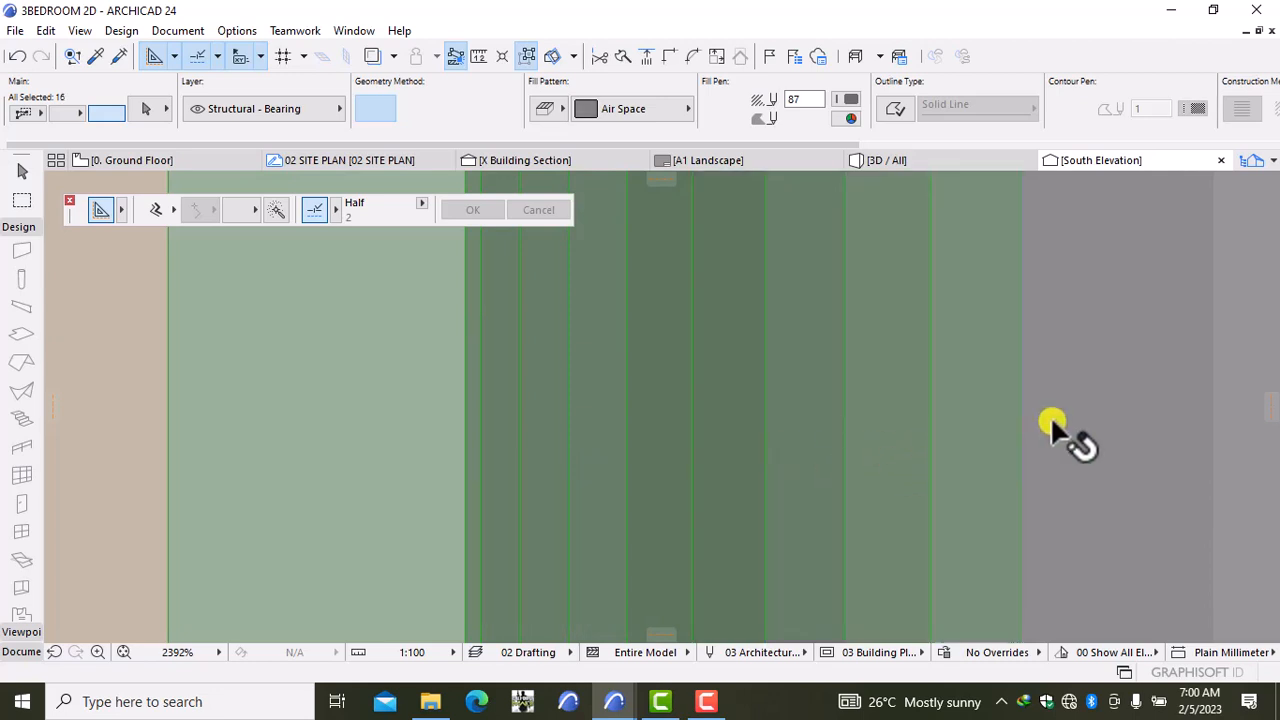
pyautogui.keyDown('shift'); pyautogui.click(1082, 410); pyautogui.keyUp('shift')
pyautogui.keyDown('shift'); pyautogui.click(1162, 420); pyautogui.keyUp('shift')
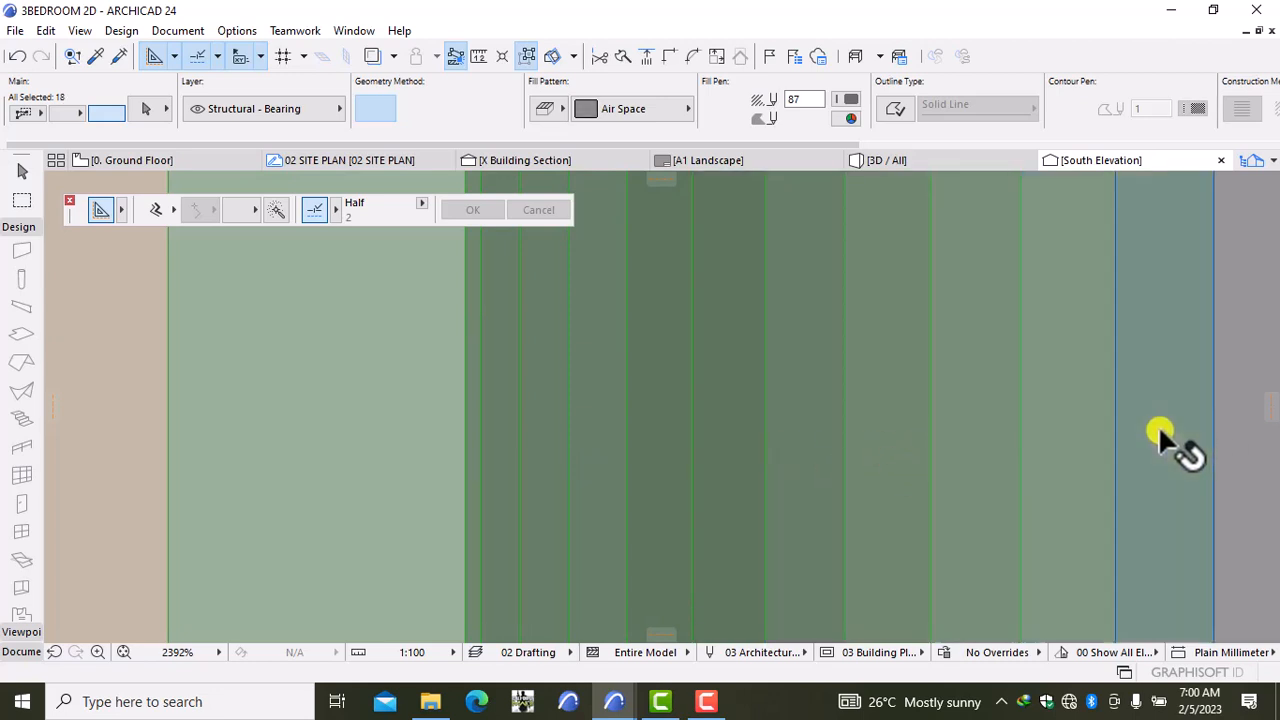
pyautogui.scroll(-3, 1158, 425)
# Step: Pan across the curved bay and add each of its remaining thin strips
pyautogui.moveTo(1157, 434); pyautogui.dragTo(509, 366, button='middle')
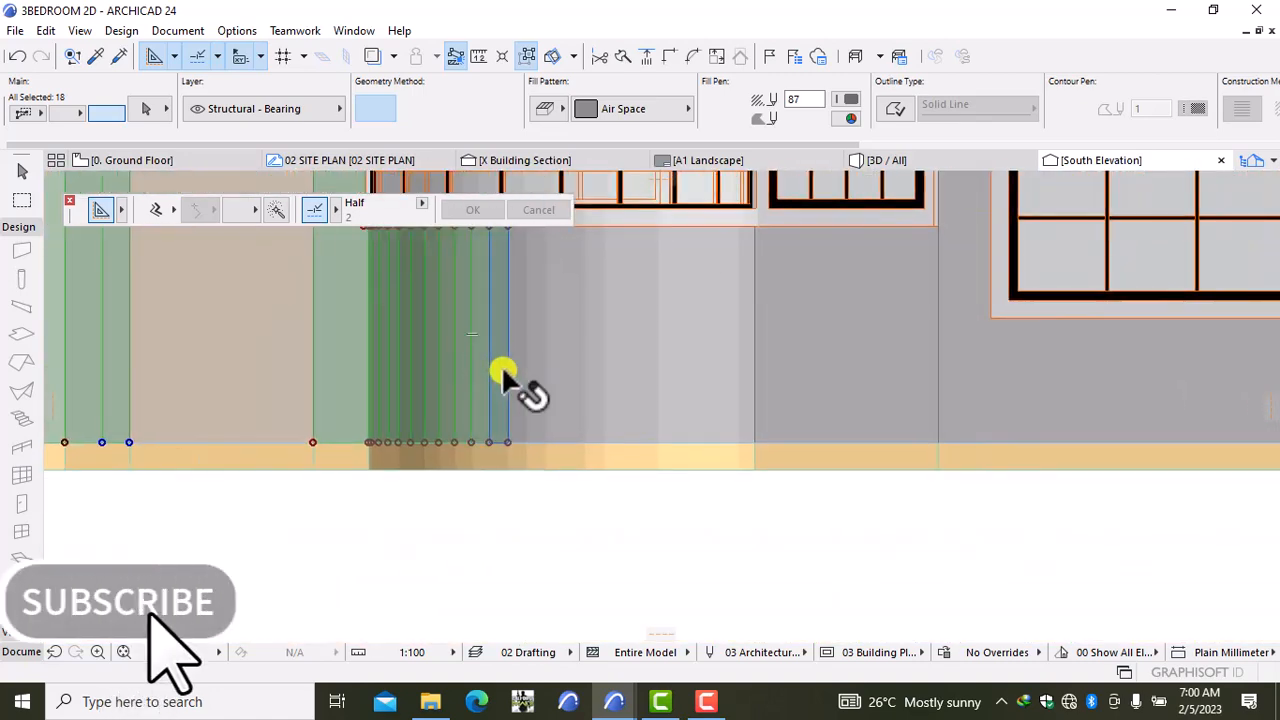
pyautogui.keyDown('shift'); pyautogui.click(502, 378); pyautogui.keyUp('shift')
pyautogui.keyDown('shift'); pyautogui.click(518, 372); pyautogui.keyUp('shift')
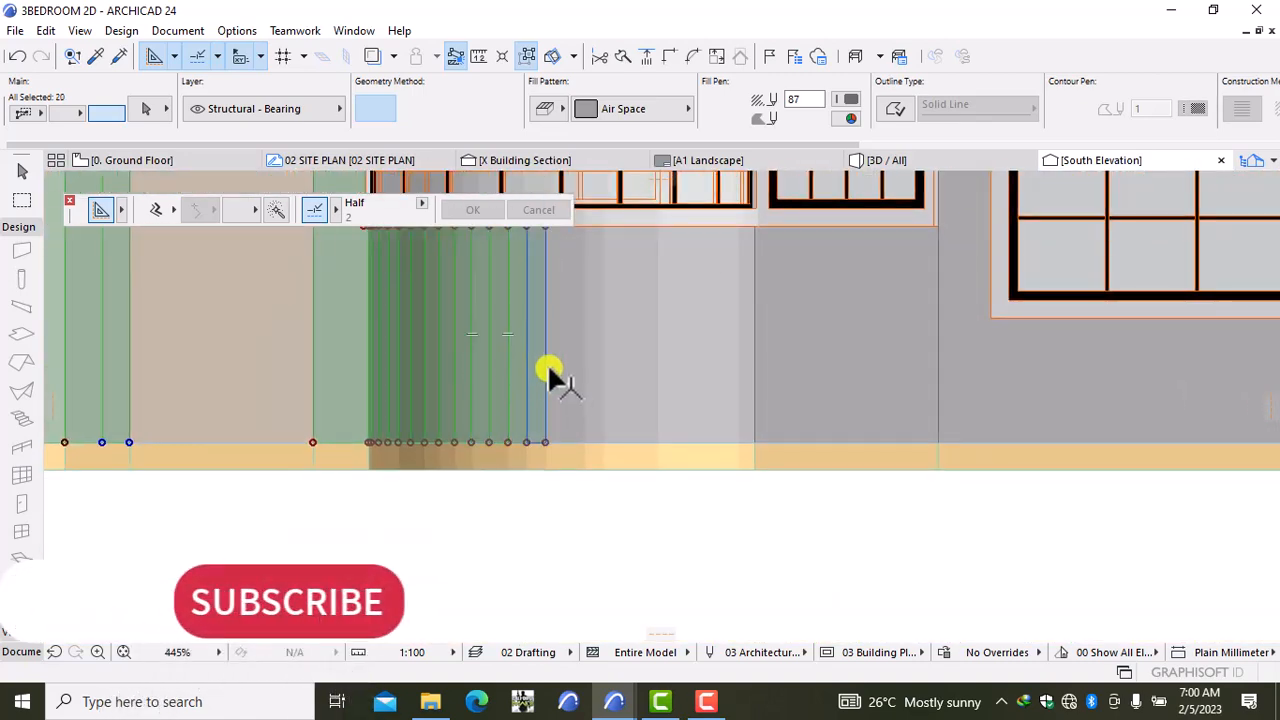
pyautogui.keyDown('shift'); pyautogui.click(558, 372); pyautogui.keyUp('shift')
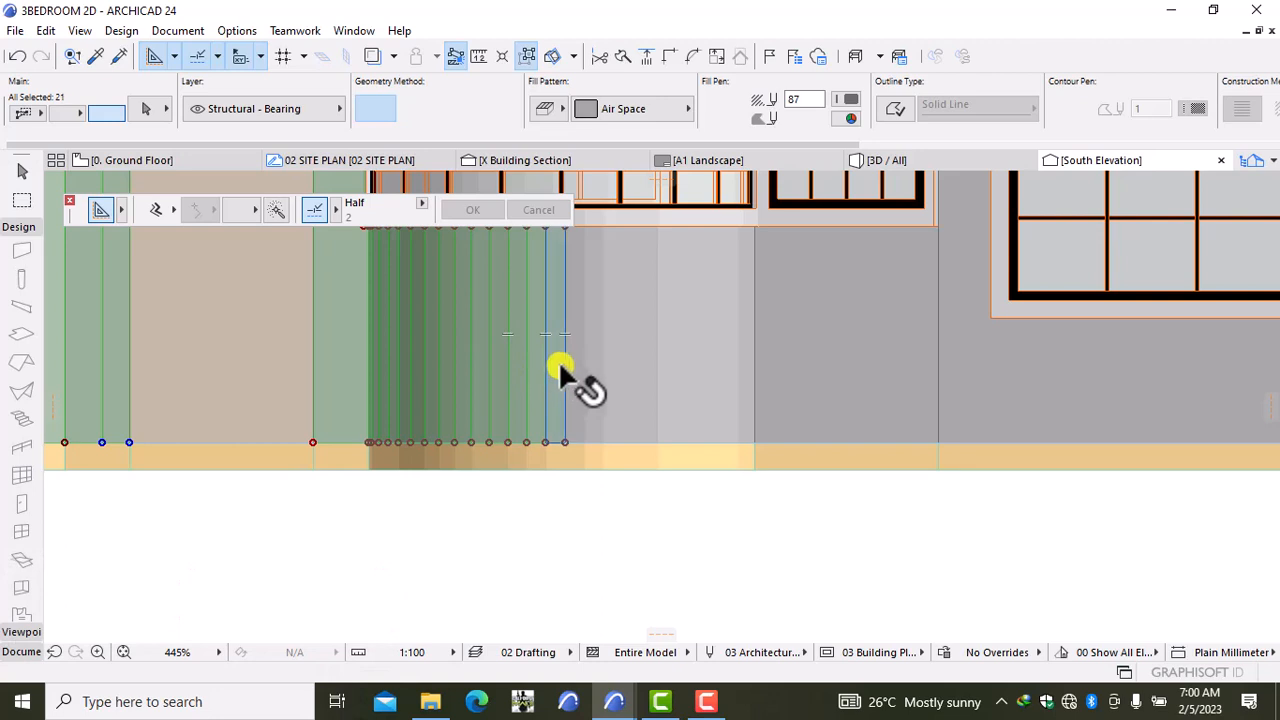
pyautogui.keyDown('shift'); pyautogui.click(593, 390); pyautogui.keyUp('shift')
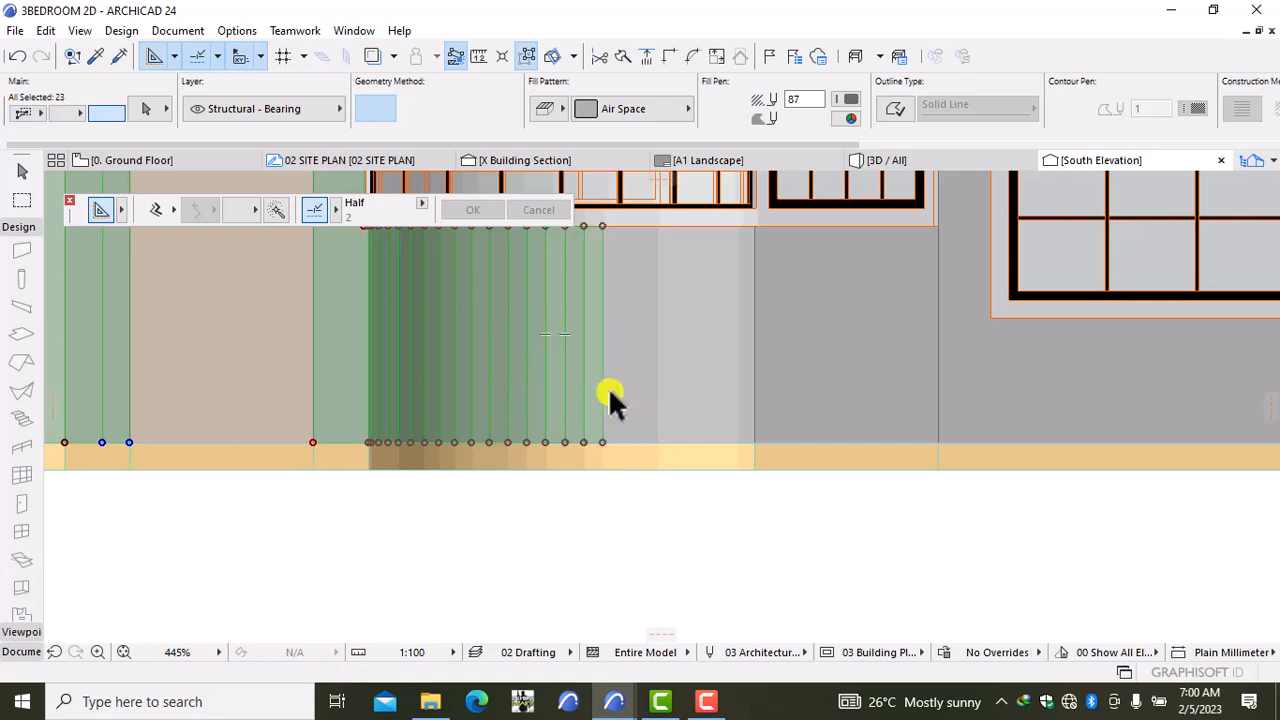
pyautogui.keyDown('shift'); pyautogui.click(612, 398); pyautogui.keyUp('shift')
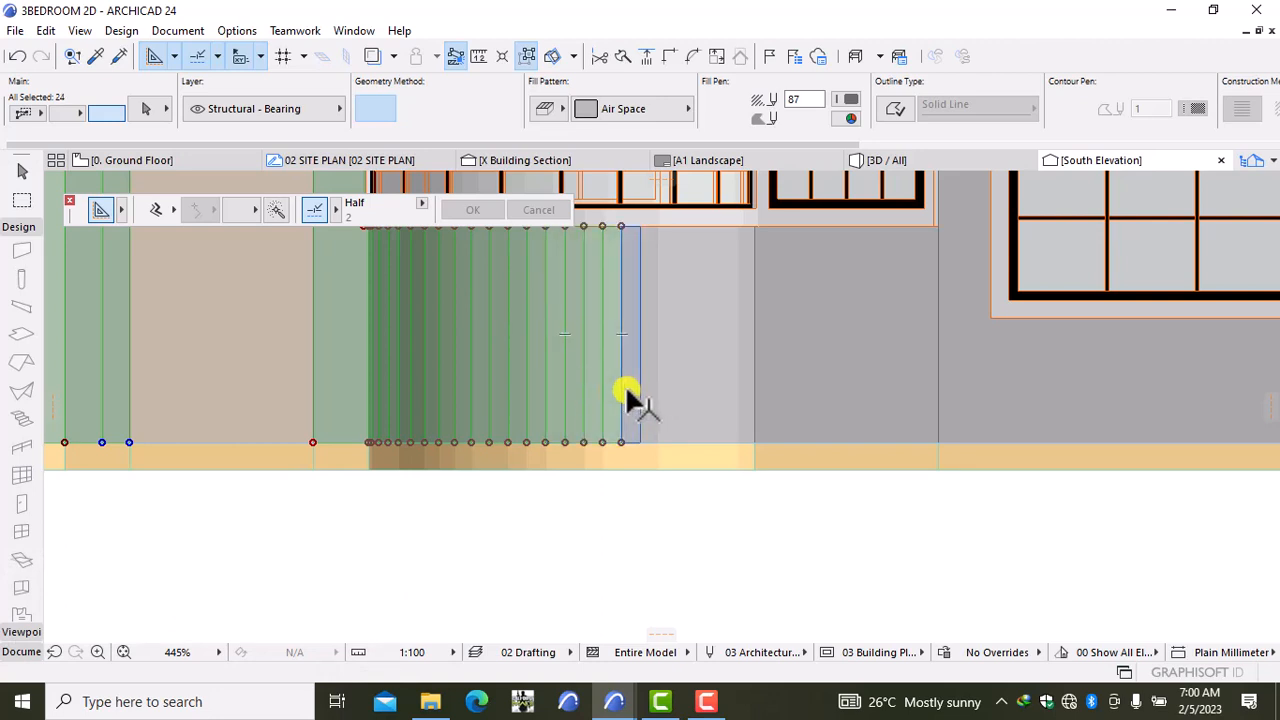
pyautogui.keyDown('shift'); pyautogui.click(630, 396); pyautogui.keyUp('shift')
pyautogui.keyDown('shift'); pyautogui.click(646, 391); pyautogui.keyUp('shift')
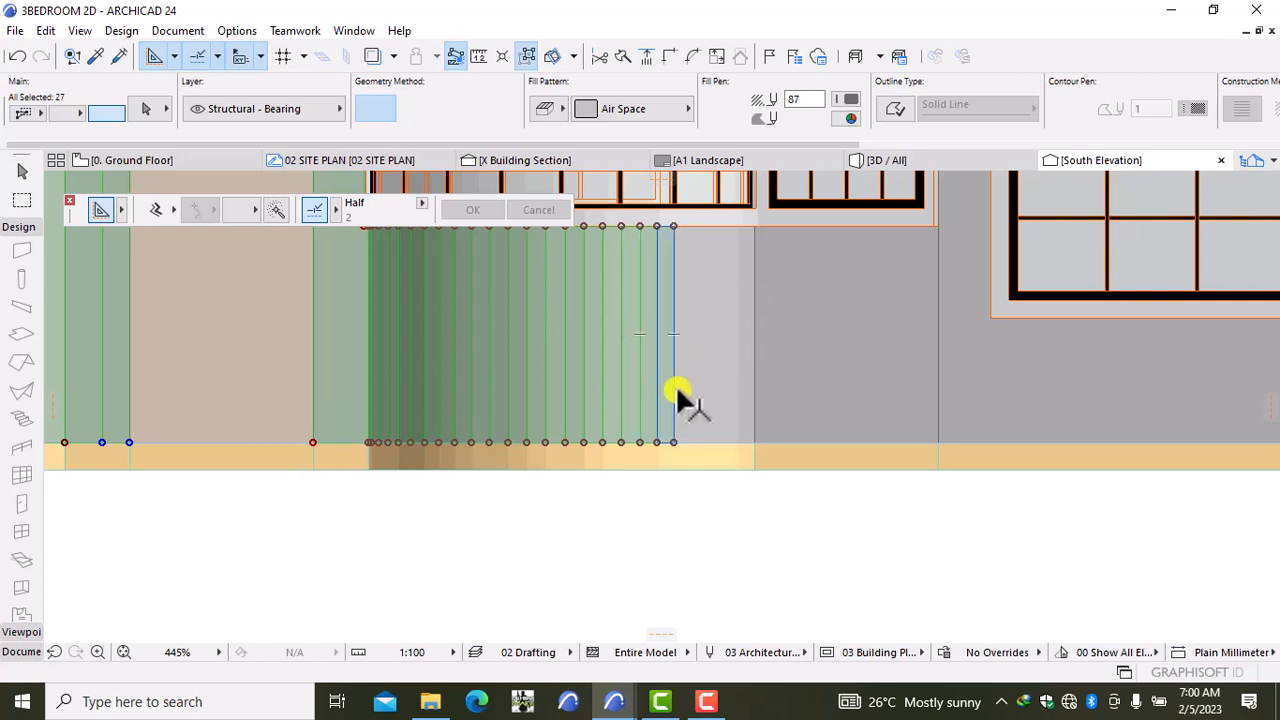
pyautogui.keyDown('shift'); pyautogui.click(683, 394); pyautogui.keyUp('shift')
pyautogui.keyDown('shift'); pyautogui.click(697, 390); pyautogui.keyUp('shift')
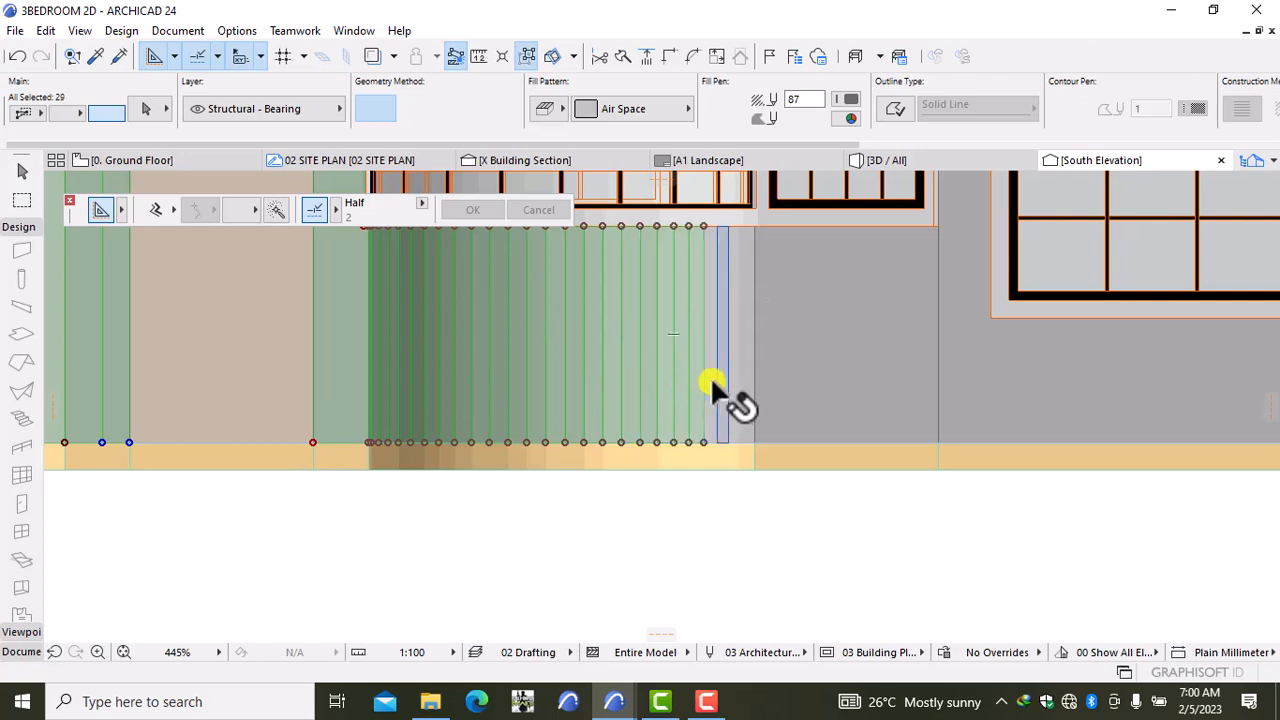
pyautogui.keyDown('shift'); pyautogui.click(713, 390); pyautogui.keyUp('shift')
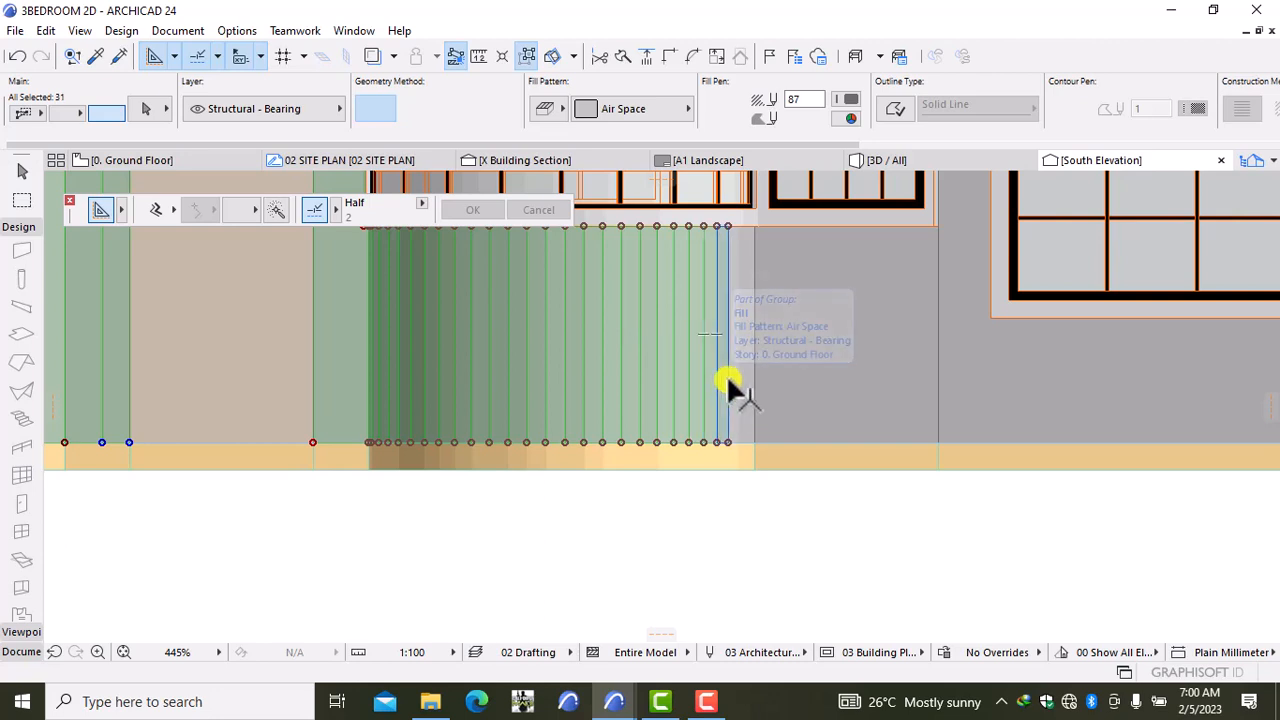
pyautogui.keyDown('shift'); pyautogui.click(729, 384); pyautogui.keyUp('shift')
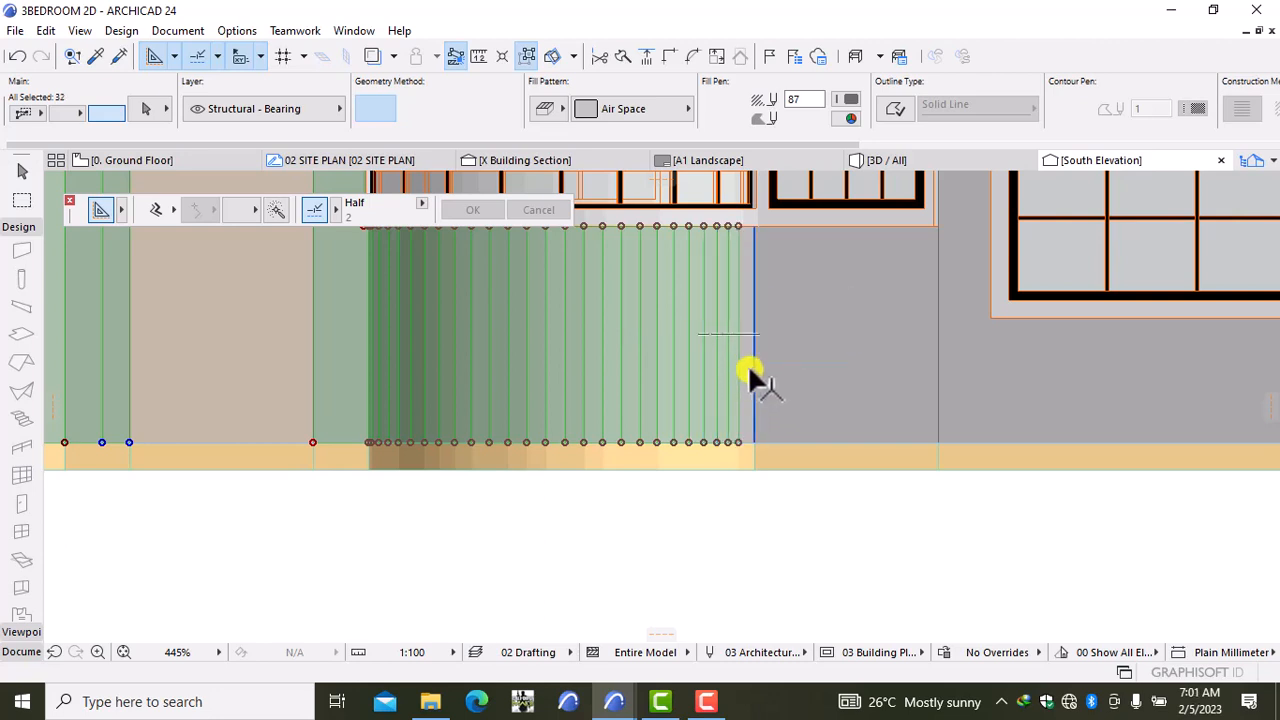
pyautogui.keyDown('shift'); pyautogui.click(748, 380); pyautogui.keyUp('shift')
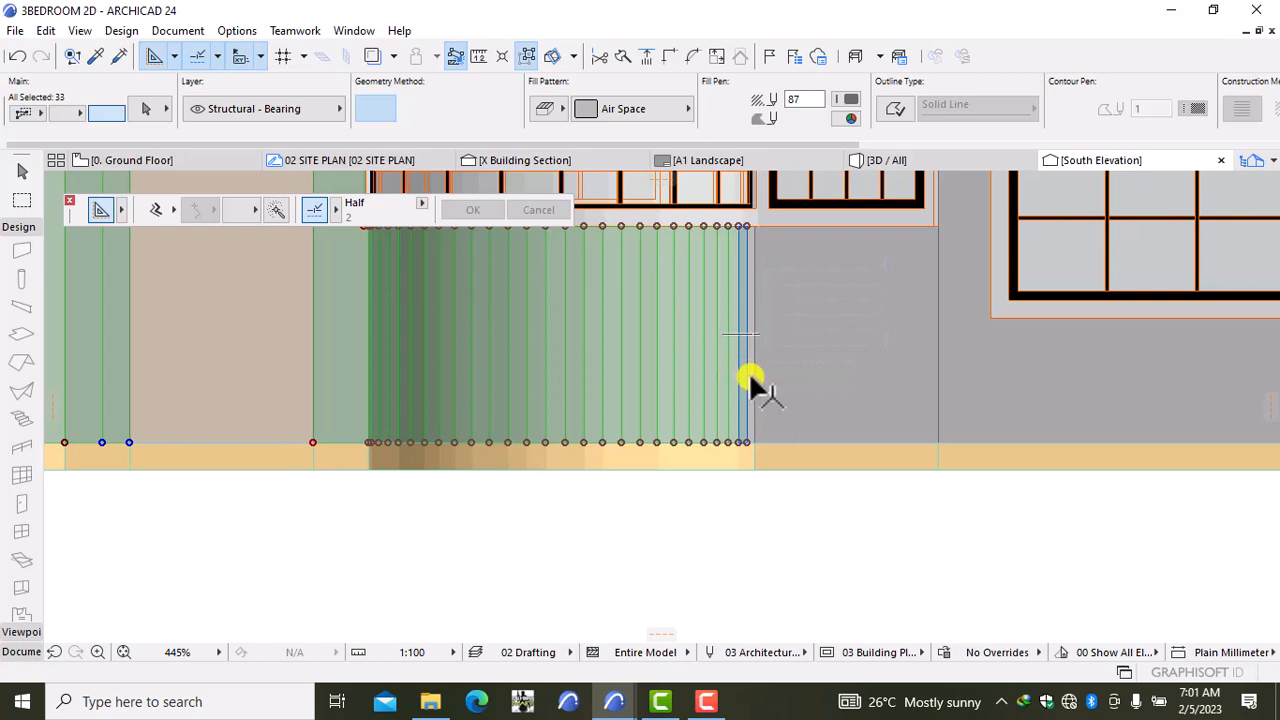
# Step: Add the last thin strip, both grey wall areas and the right-end wall, totalling 37 fills
pyautogui.scroll(5, 754, 372)
pyautogui.keyDown('shift'); pyautogui.click(756, 373); pyautogui.keyUp('shift')
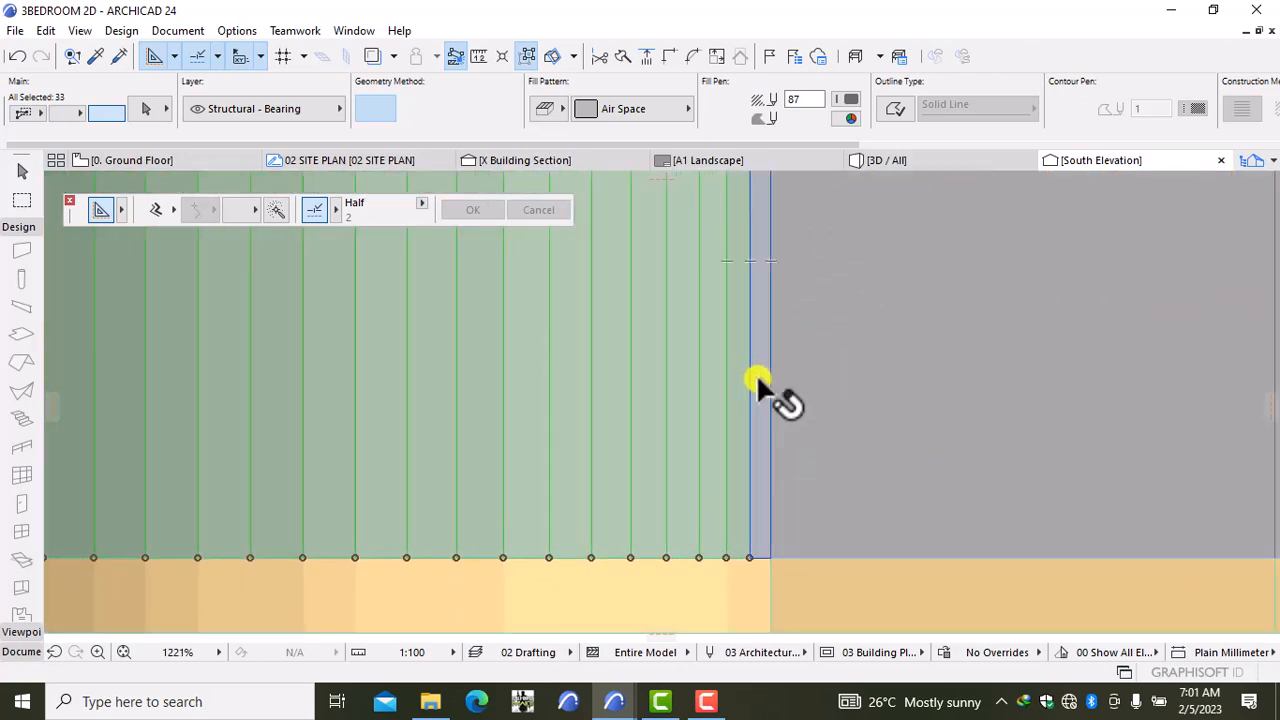
pyautogui.keyDown('shift'); pyautogui.click(814, 378); pyautogui.keyUp('shift')
pyautogui.scroll(-6, 805, 372)
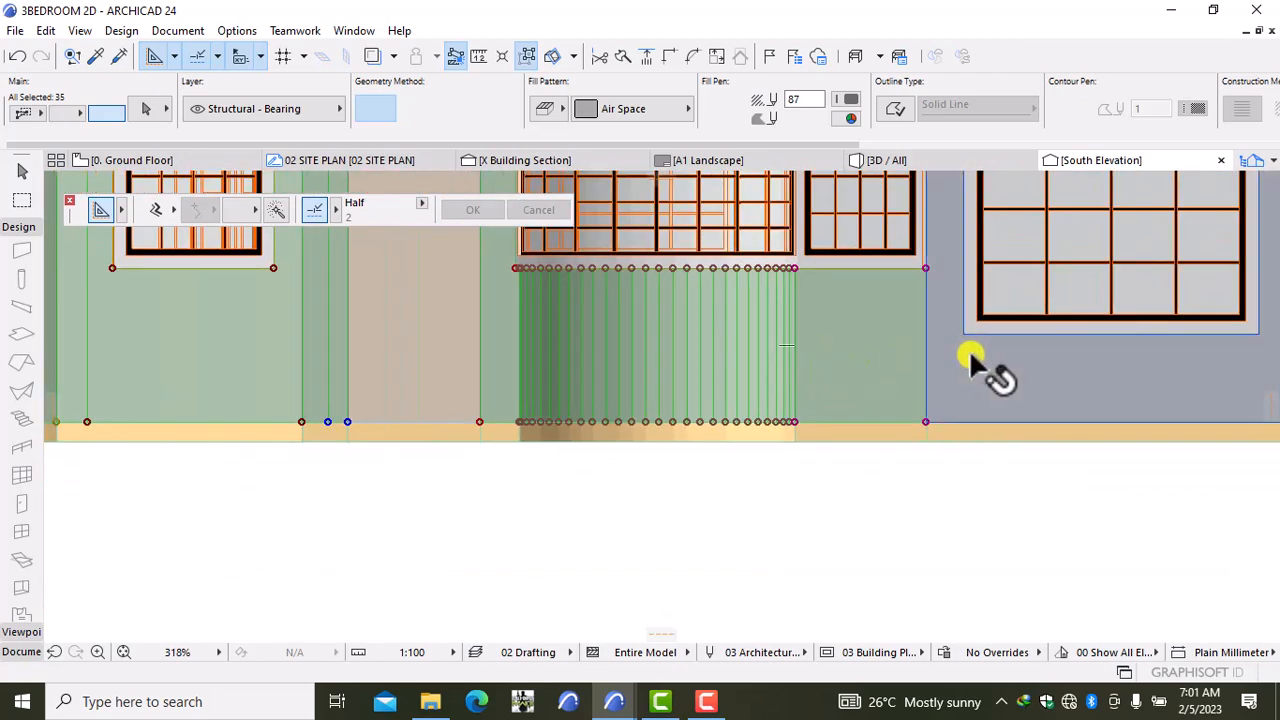
pyautogui.keyDown('shift'); pyautogui.click(962, 360); pyautogui.keyUp('shift')
pyautogui.scroll(-6, 955, 360)
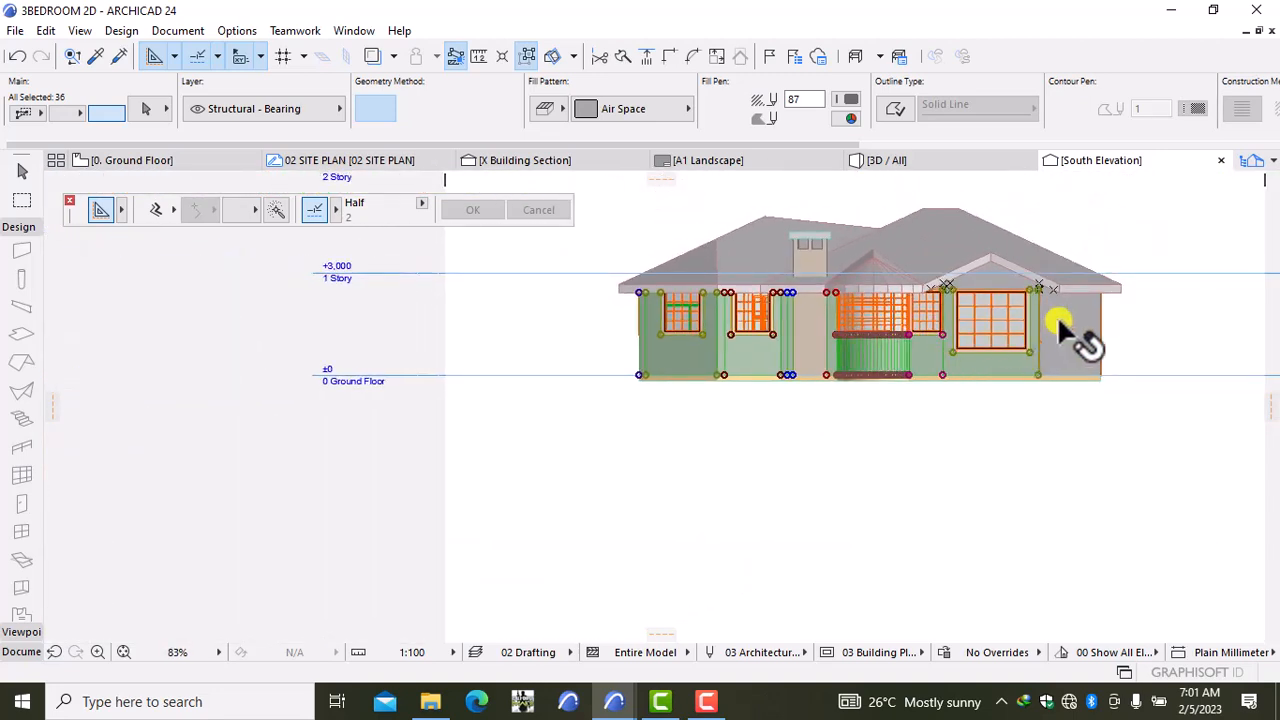
pyautogui.scroll(3, 1062, 324)
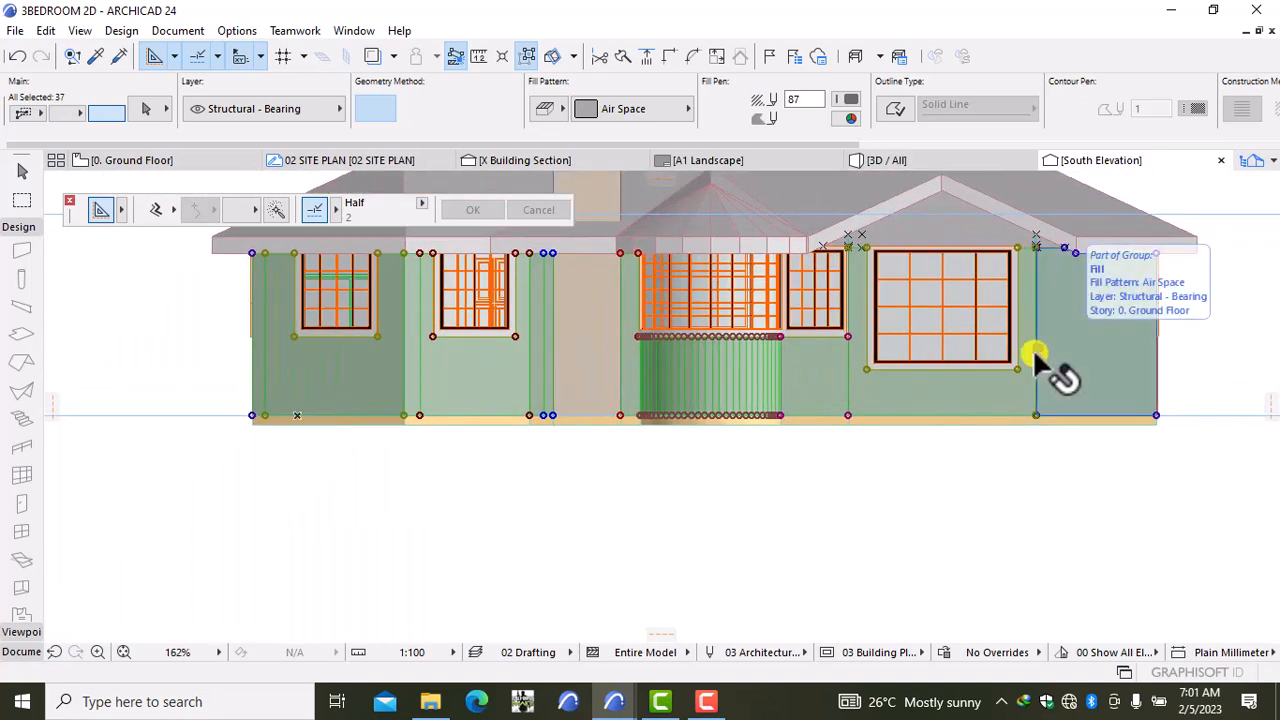
pyautogui.keyDown('shift'); pyautogui.click(1060, 345); pyautogui.keyUp('shift')
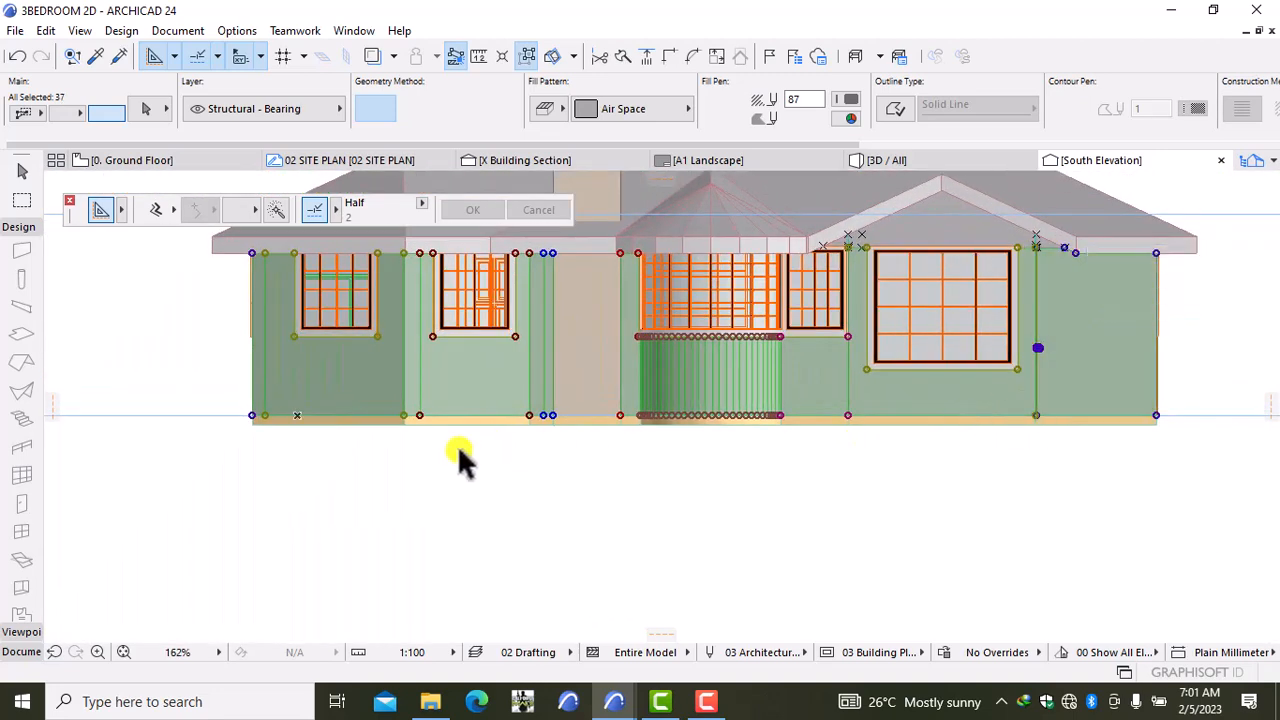
# Step: Give the wall fills Block - Running Bond pattern, black Fill Pen 1 and a darker green background
pyautogui.click(627, 111)
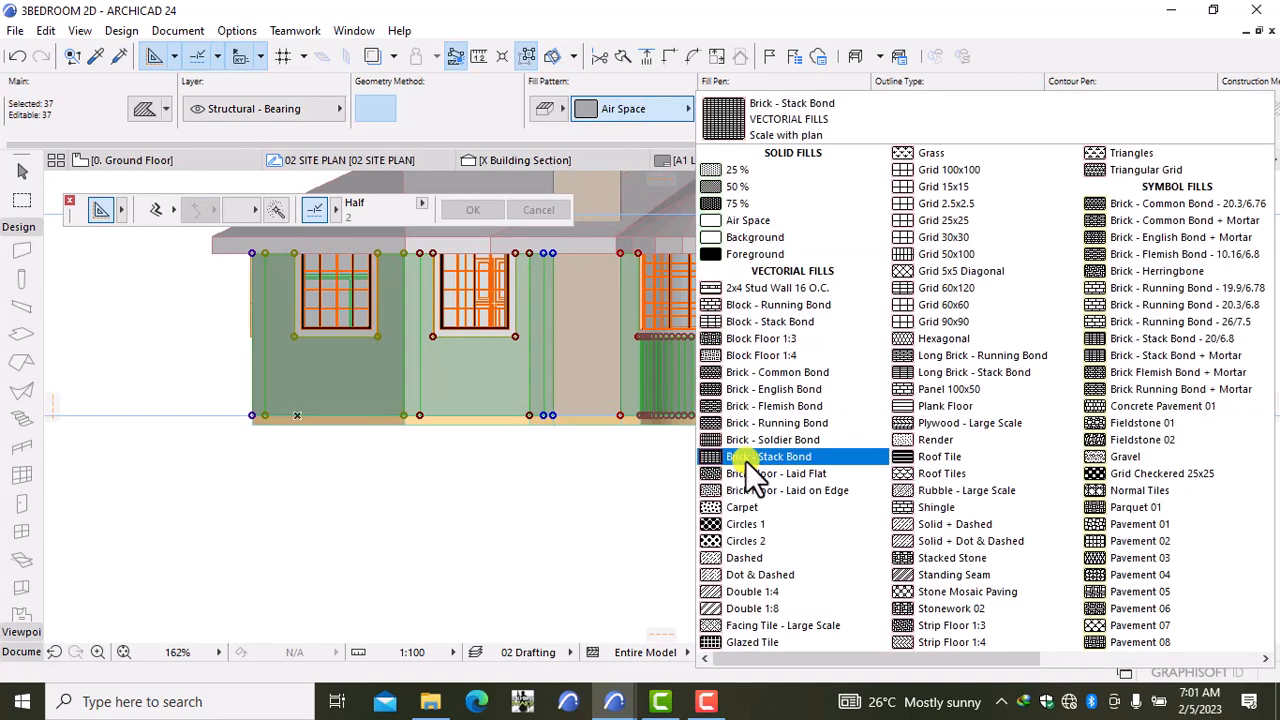
pyautogui.click(771, 308)
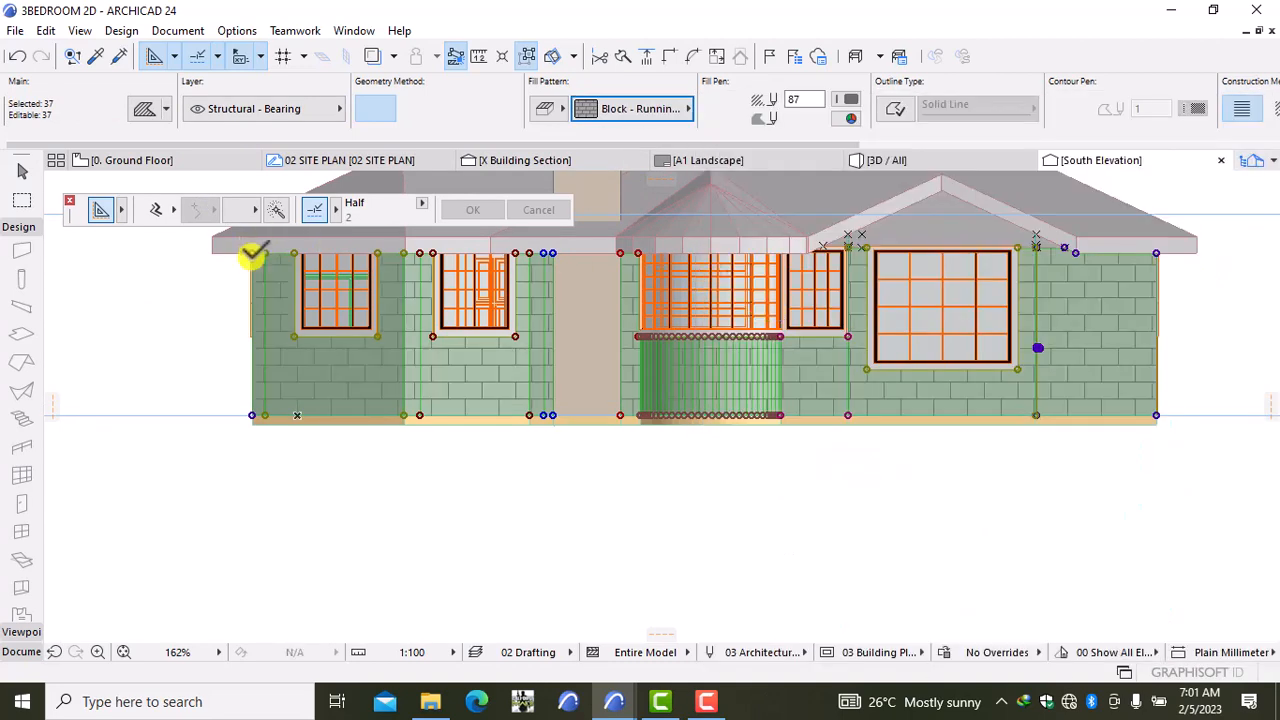
pyautogui.click(849, 99)
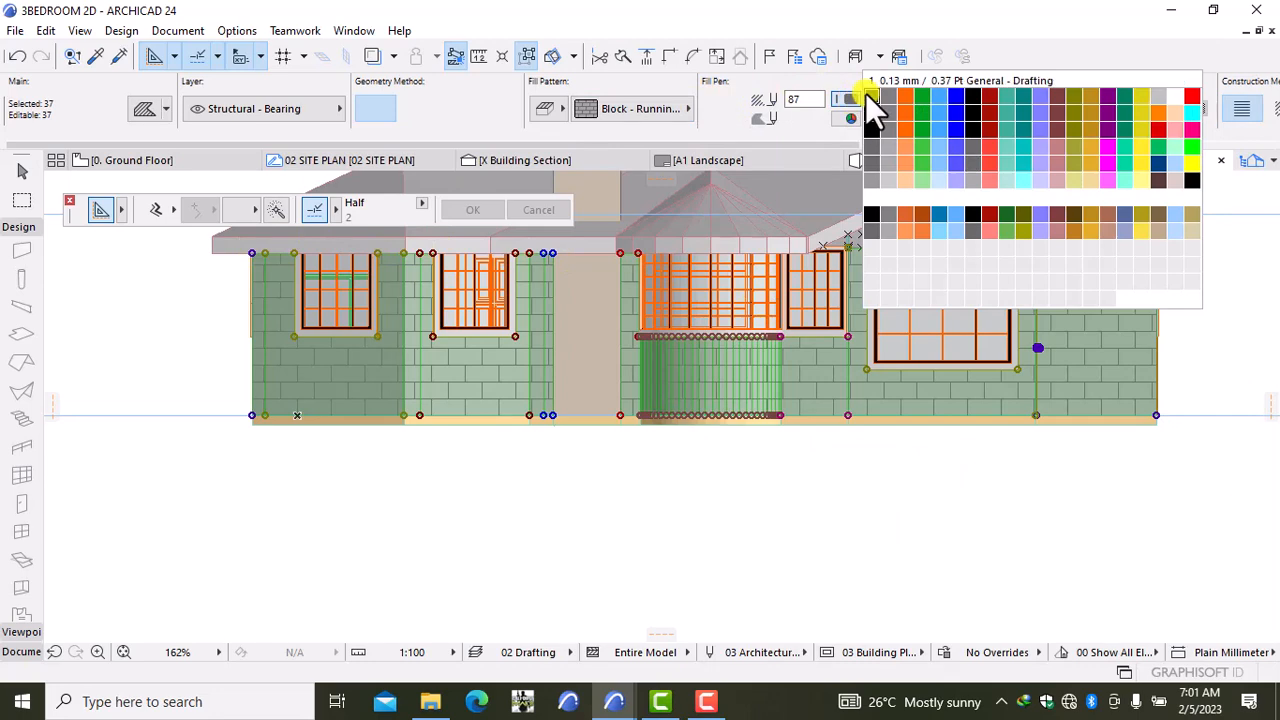
pyautogui.click(868, 96)
pyautogui.click(842, 119)
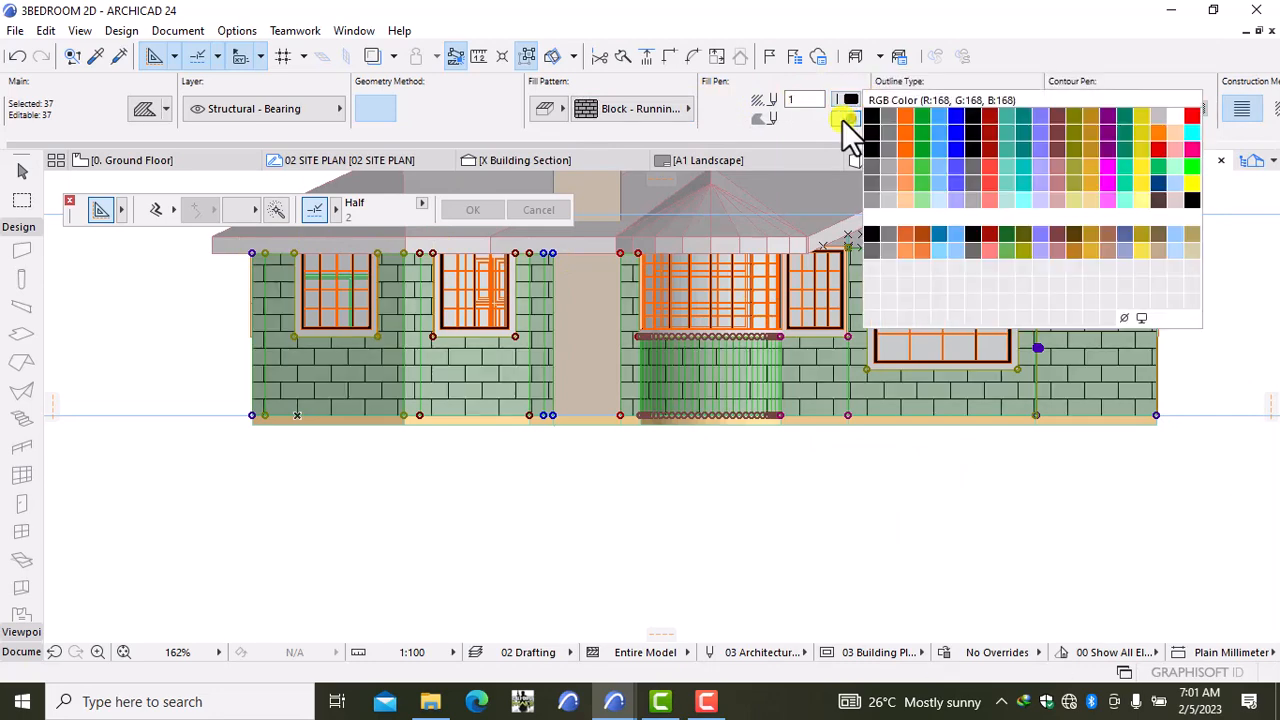
pyautogui.click(869, 166)
pyautogui.click(808, 505)
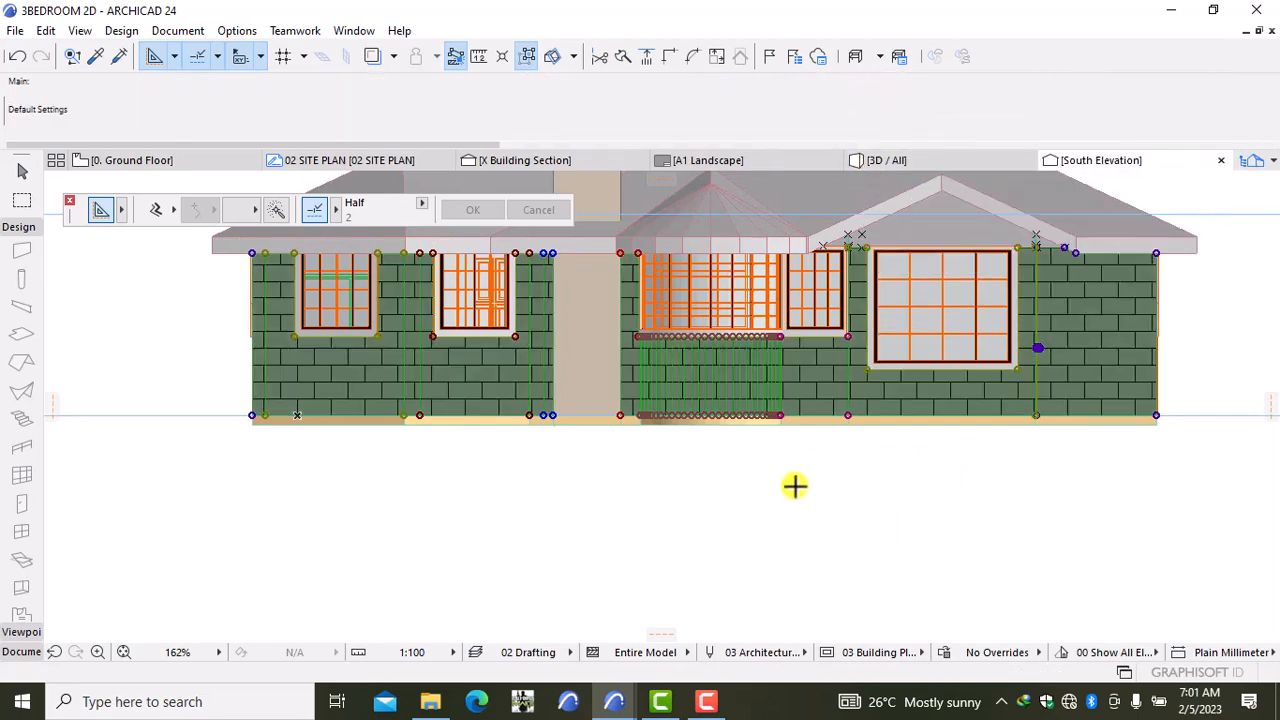
pyautogui.scroll(-3, 689, 314)
# Step: Select the left roof plane's fills, grey bands, triangles and the piece beside the chimney
pyautogui.moveTo(682, 305); pyautogui.dragTo(736, 482, button='middle')
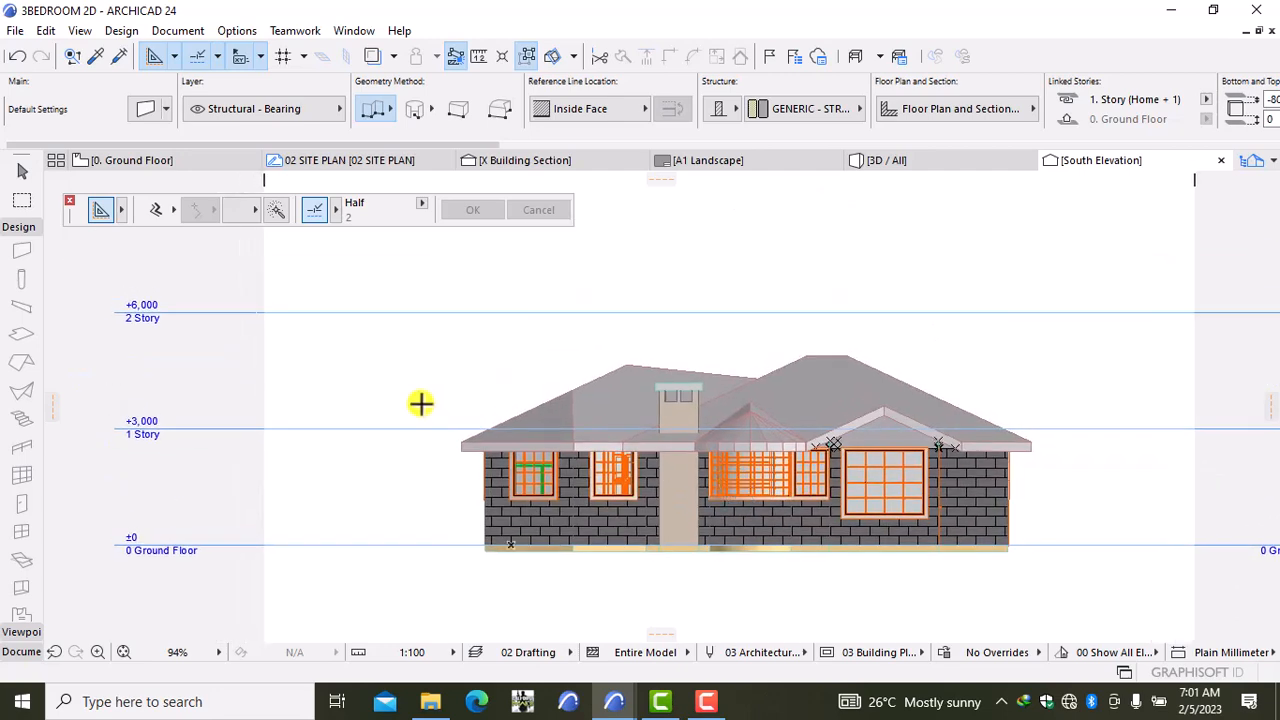
pyautogui.scroll(2, 420, 403)
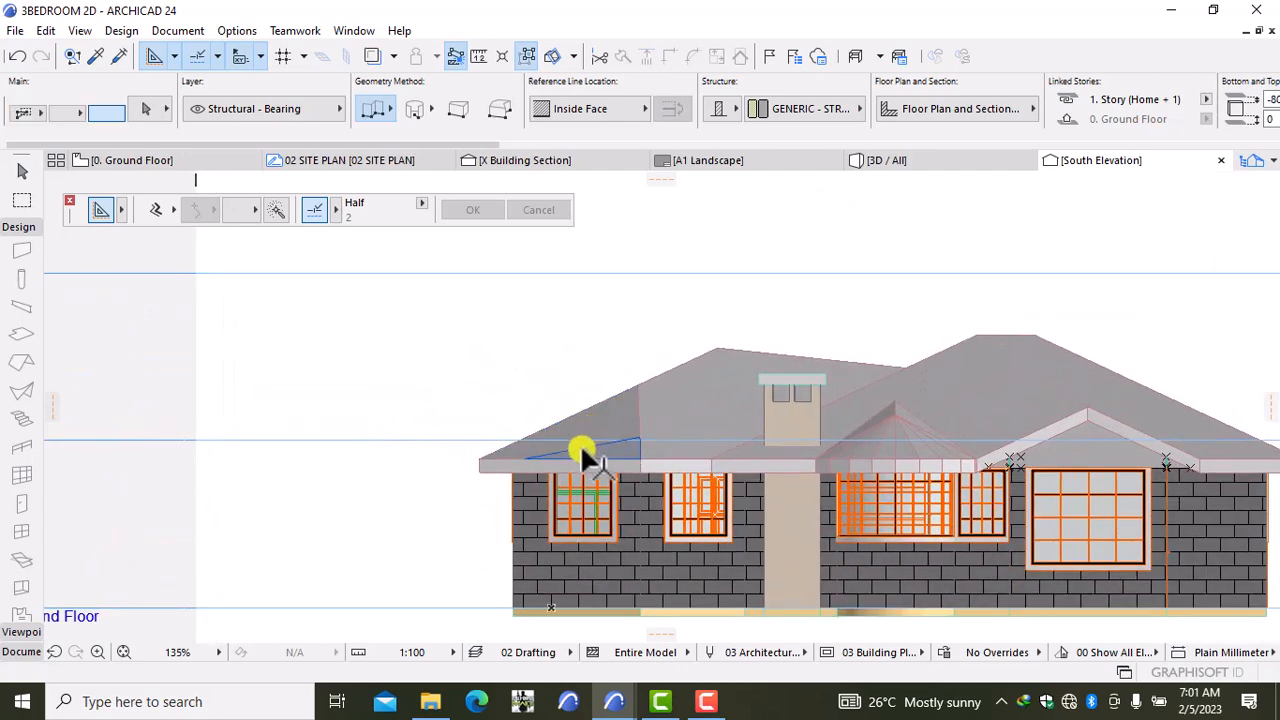
pyautogui.scroll(3, 565, 445)
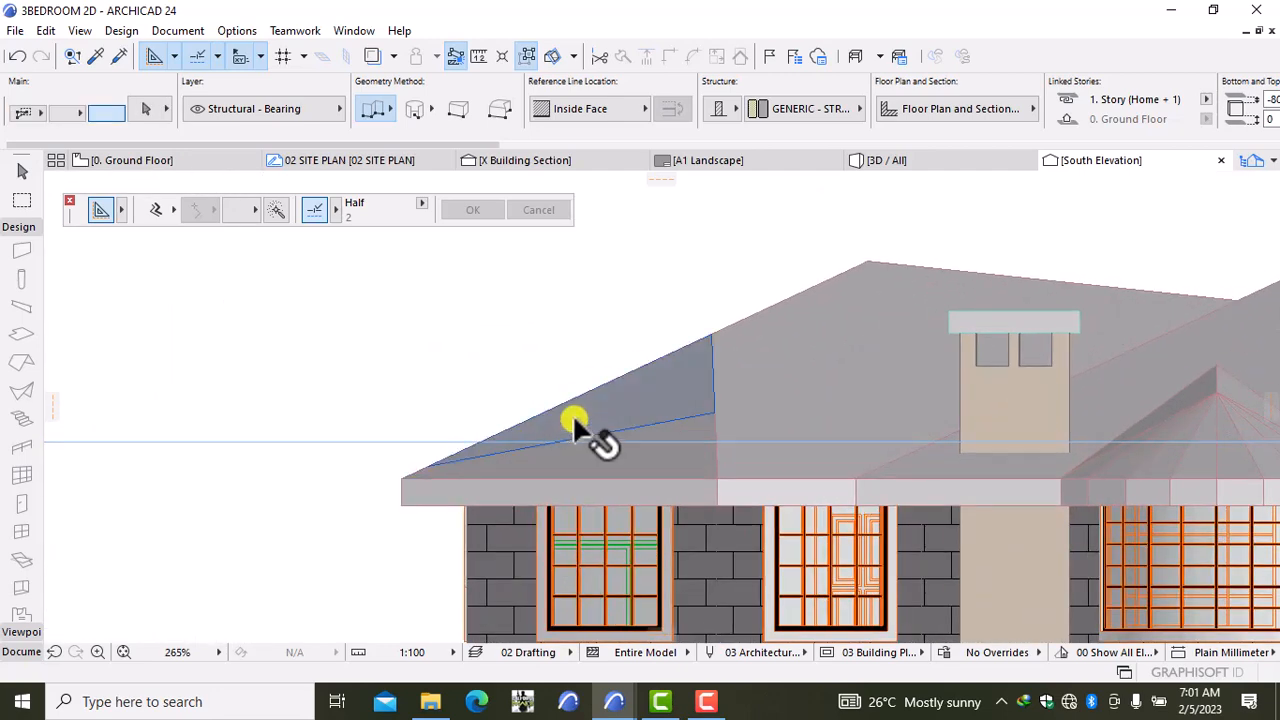
pyautogui.click(574, 421)
pyautogui.keyDown('shift'); pyautogui.click(521, 465); pyautogui.keyUp('shift')
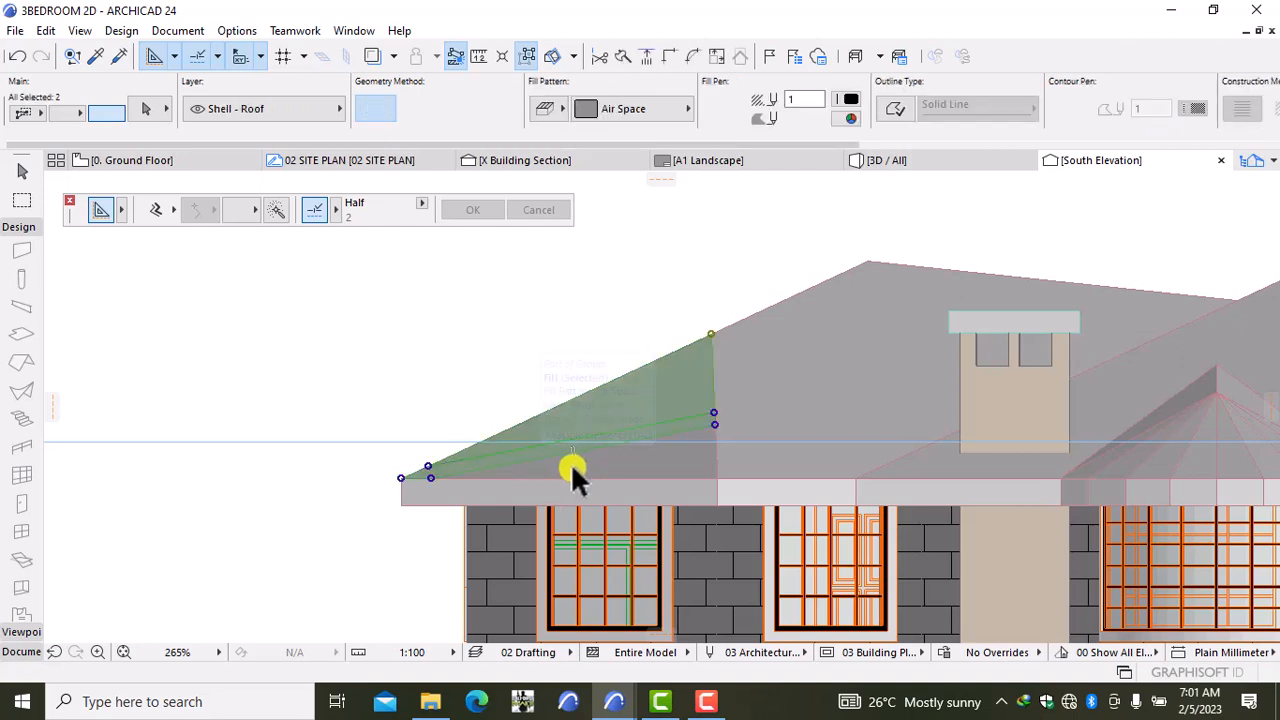
pyautogui.keyDown('shift'); pyautogui.click(575, 461); pyautogui.keyUp('shift')
pyautogui.scroll(4, 552, 454)
pyautogui.scroll(2, 548, 455)
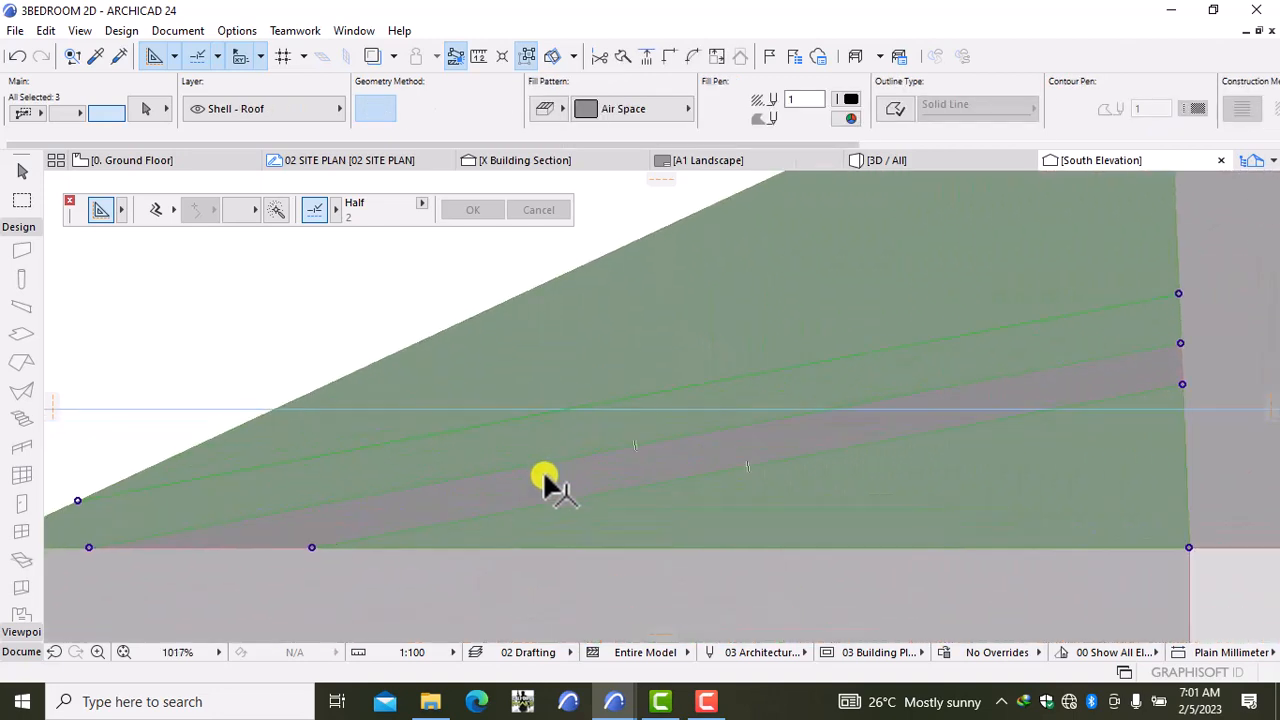
pyautogui.keyDown('shift'); pyautogui.click(543, 473); pyautogui.keyUp('shift')
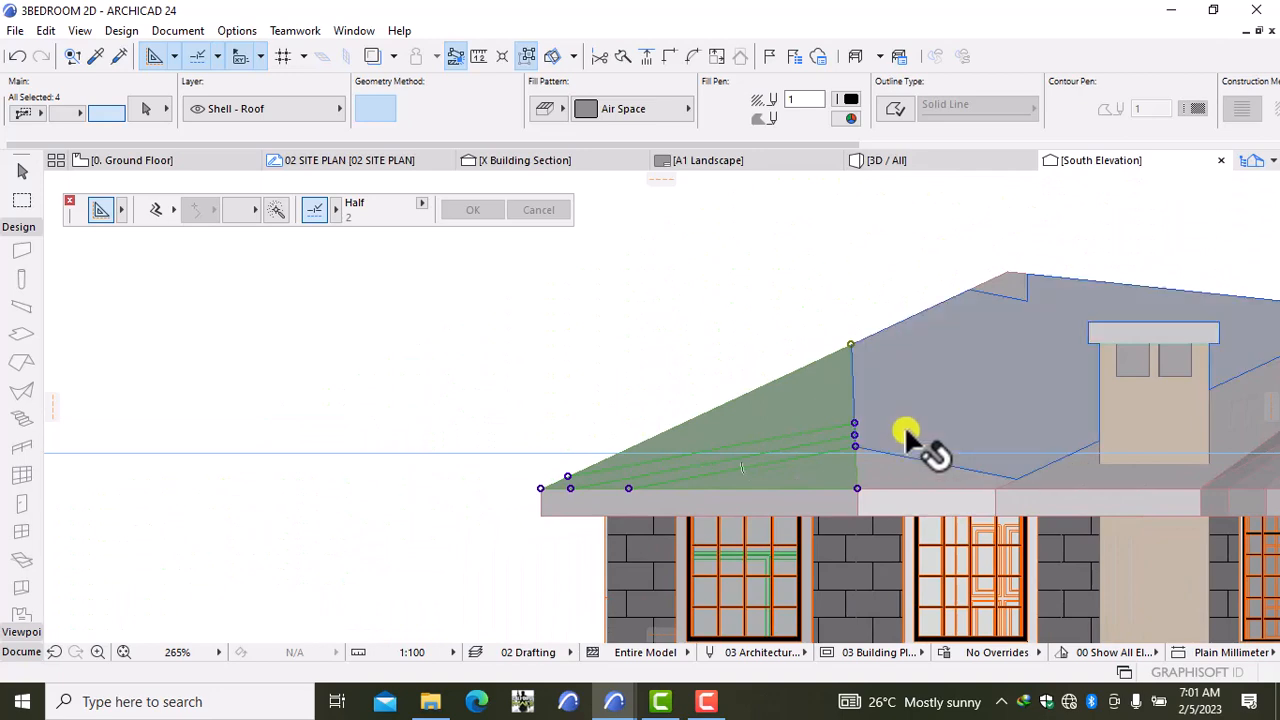
pyautogui.keyDown('shift'); pyautogui.click(905, 432); pyautogui.keyUp('shift')
pyautogui.scroll(3, 1014, 277)
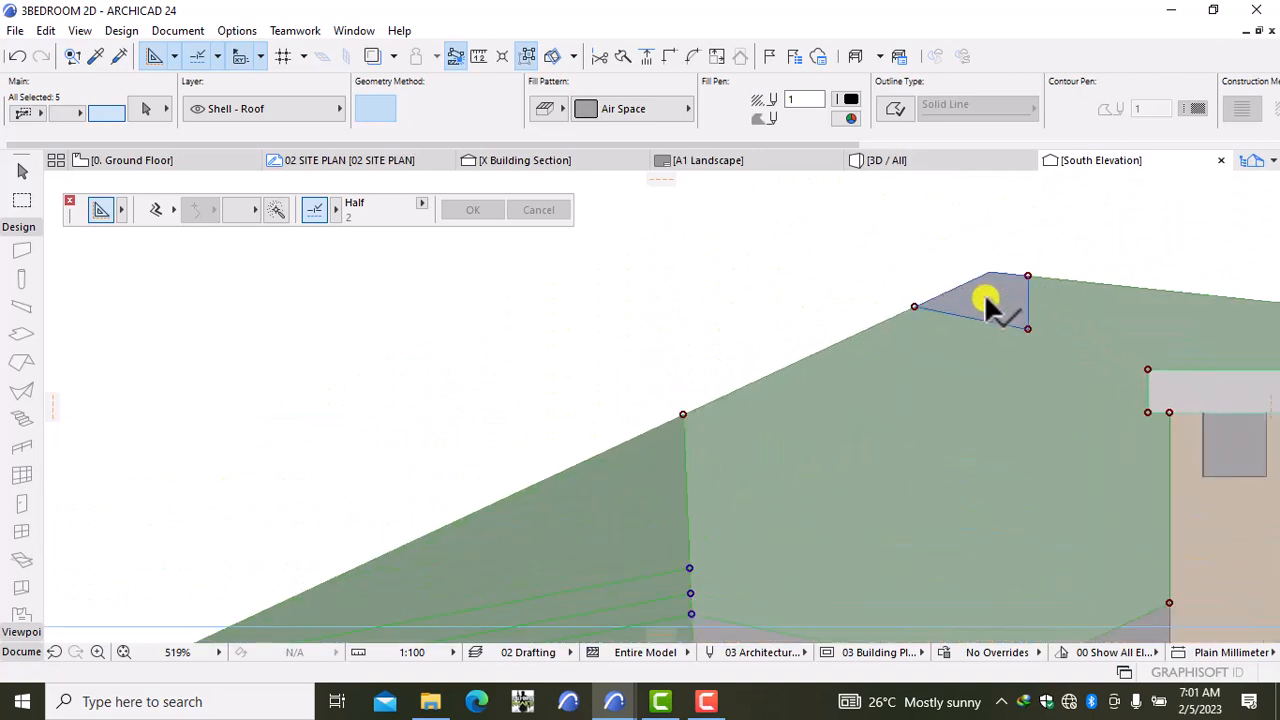
pyautogui.scroll(-3, 993, 442)
pyautogui.scroll(5, 706, 480)
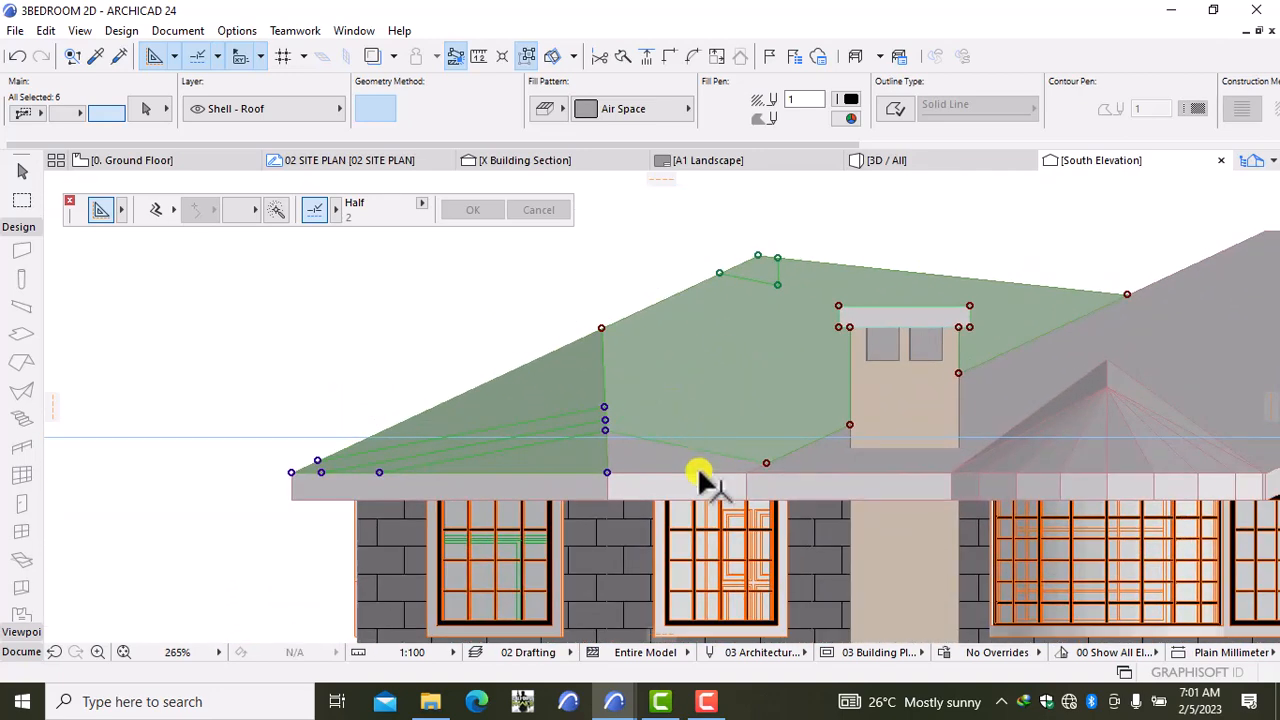
pyautogui.keyDown('shift'); pyautogui.click(670, 462); pyautogui.keyUp('shift')
pyautogui.scroll(-4, 690, 465)
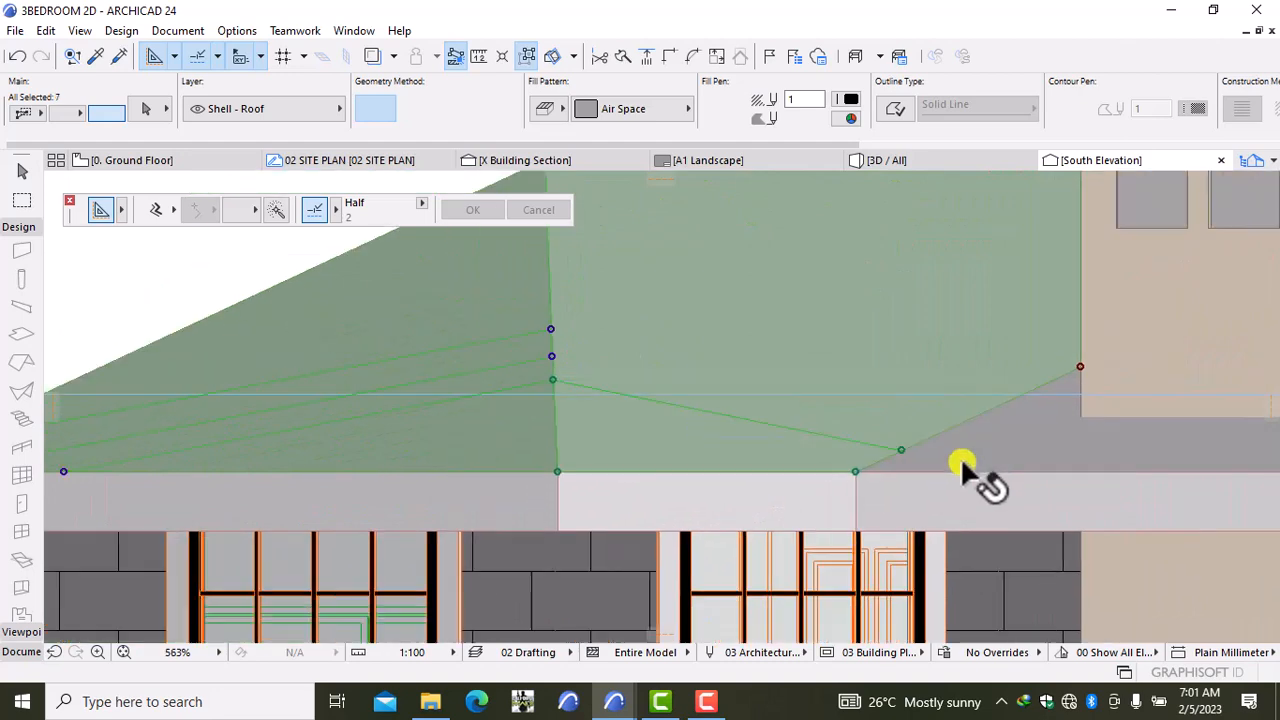
pyautogui.scroll(1, 634, 449)
pyautogui.keyDown('shift'); pyautogui.click(635, 440); pyautogui.keyUp('shift')
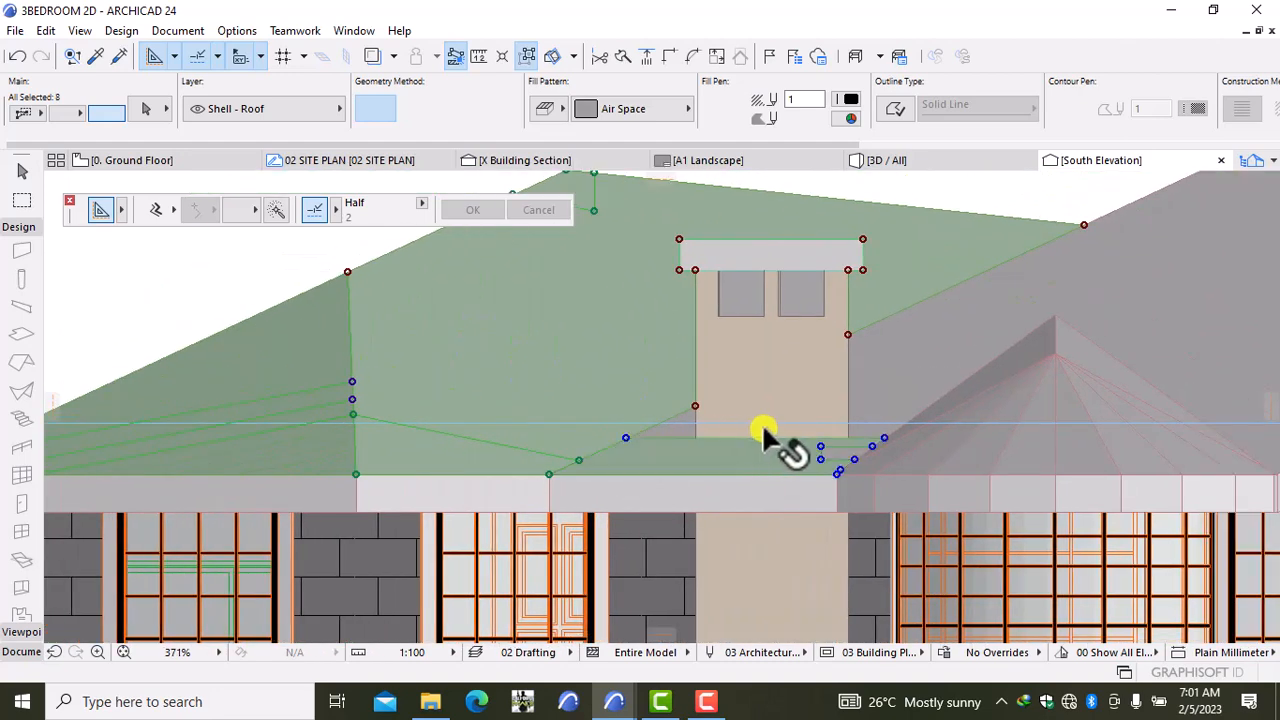
pyautogui.scroll(5, 549, 432)
pyautogui.keyDown('shift'); pyautogui.click(548, 431); pyautogui.keyUp('shift')
pyautogui.scroll(5, 551, 432)
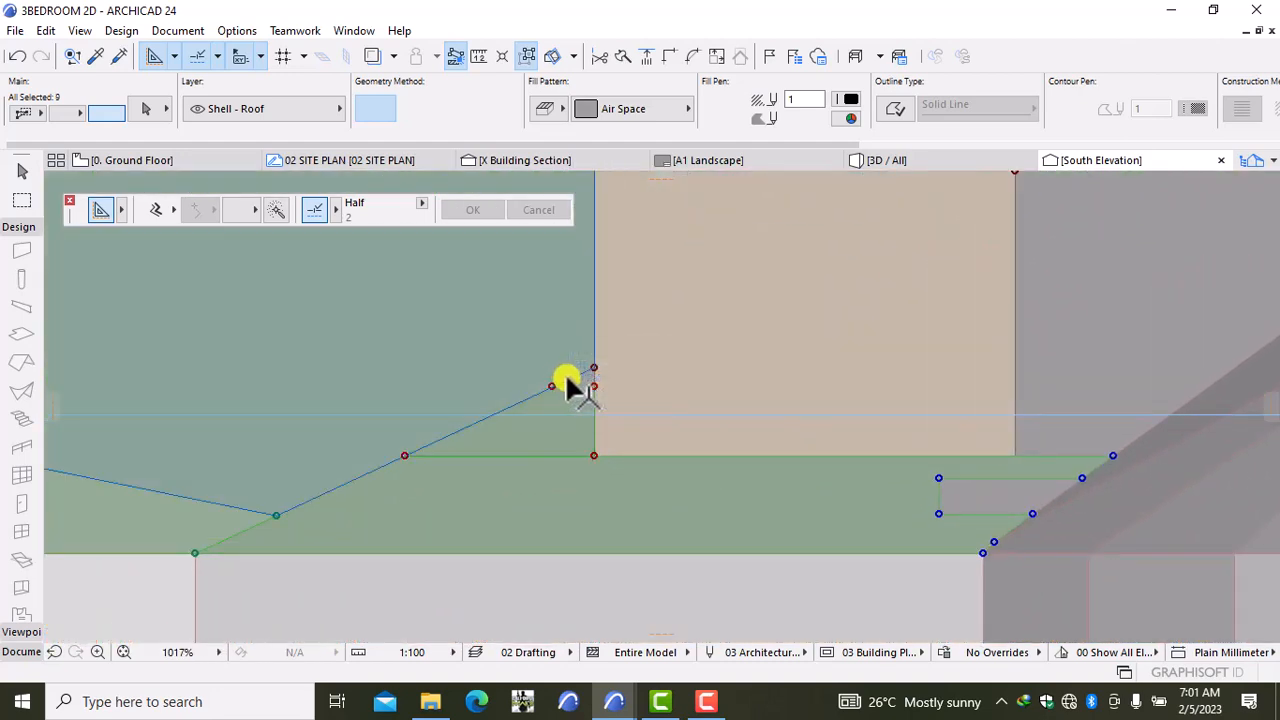
pyautogui.keyDown('shift'); pyautogui.click(613, 374); pyautogui.keyUp('shift')
pyautogui.scroll(-6, 640, 420)
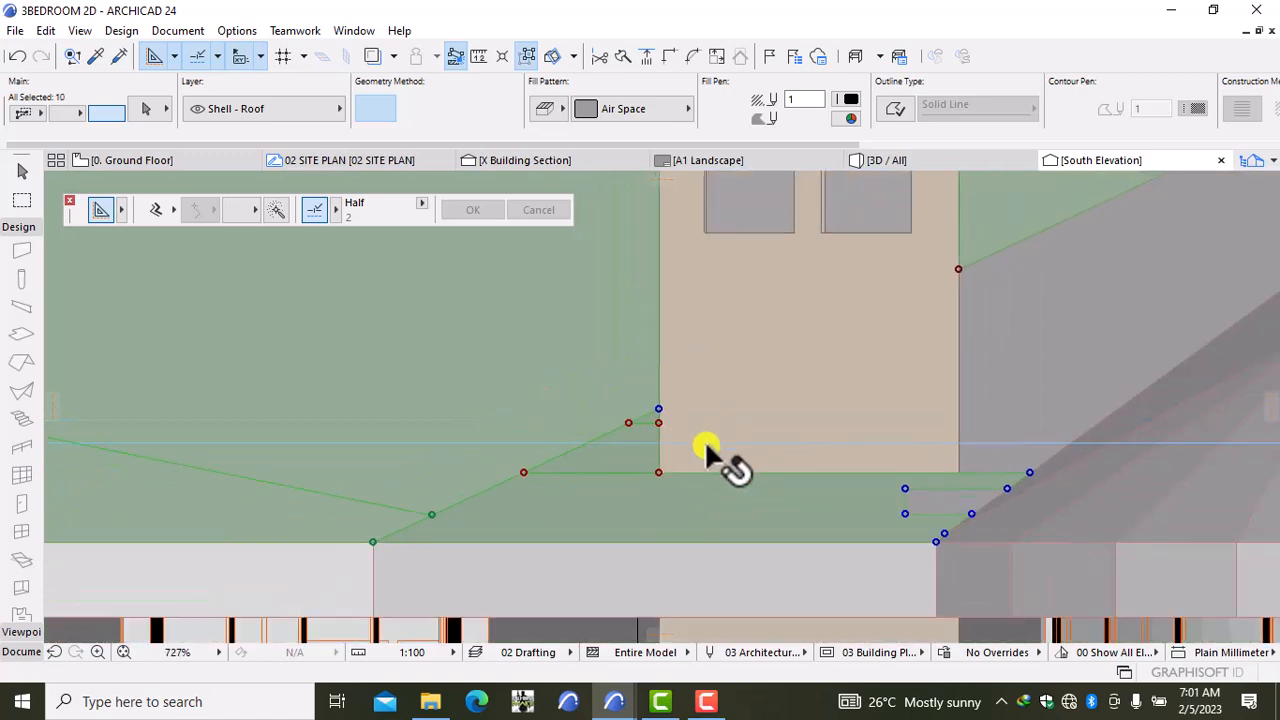
pyautogui.scroll(4, 779, 412)
pyautogui.keyDown('shift'); pyautogui.click(801, 412); pyautogui.keyUp('shift')
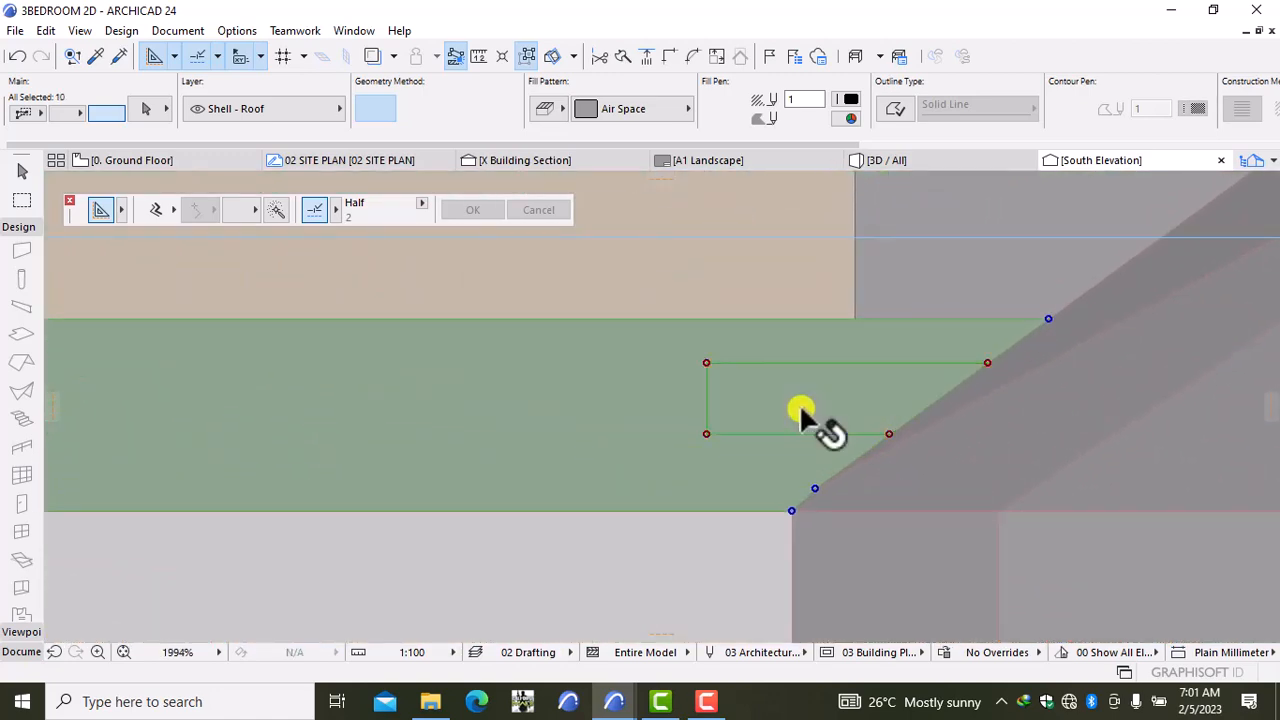
pyautogui.scroll(-5, 975, 452)
pyautogui.keyDown('shift'); pyautogui.click(1012, 298); pyautogui.keyUp('shift')
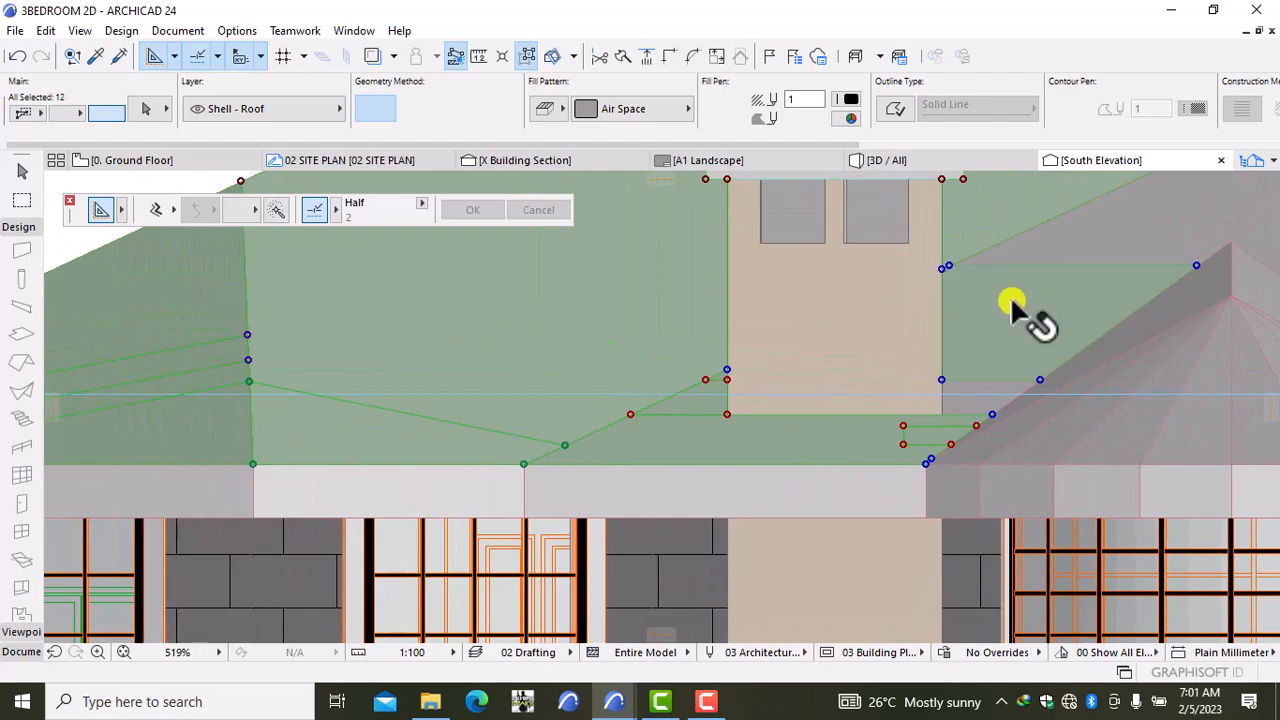
pyautogui.keyDown('shift'); pyautogui.click(975, 414); pyautogui.keyUp('shift')
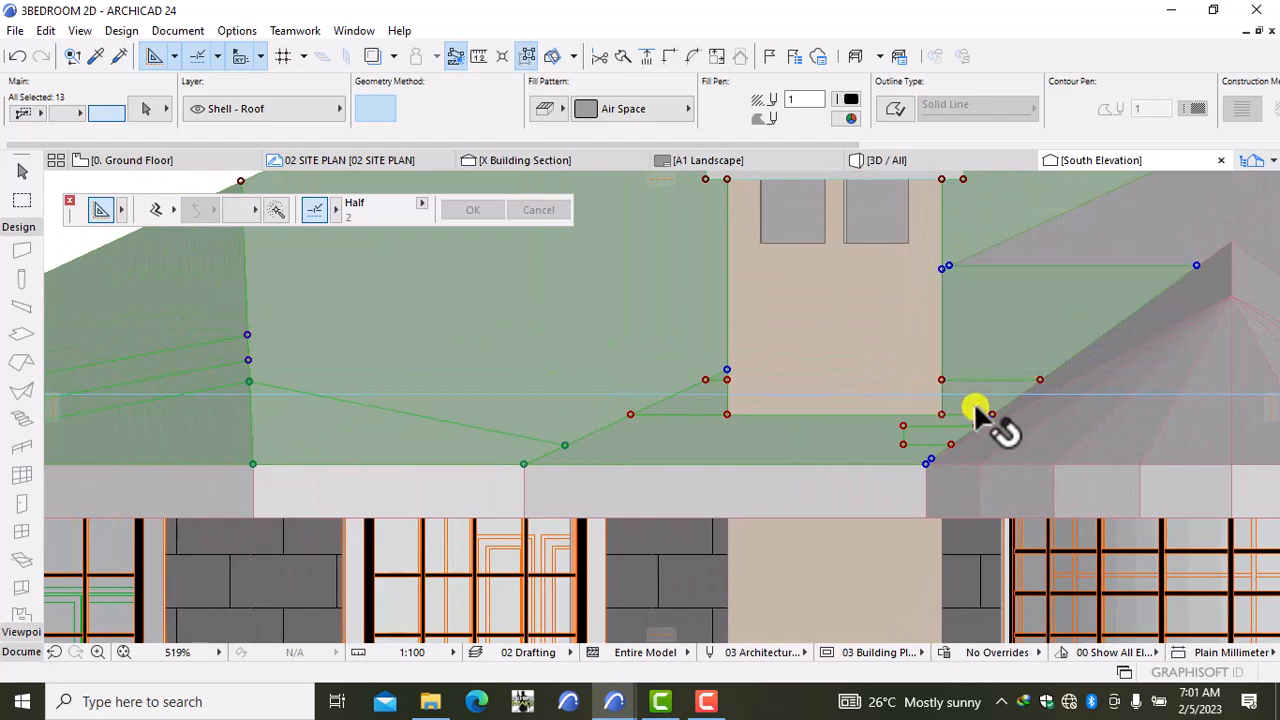
pyautogui.scroll(-5, 1000, 380)
# Step: Add the right roof plane, hip, valley strips and gable roof fills to the selection
pyautogui.moveTo(1050, 310); pyautogui.dragTo(449, 377, button='middle')
pyautogui.scroll(2, 603, 366)
pyautogui.keyDown('shift'); pyautogui.click(583, 363); pyautogui.keyUp('shift')
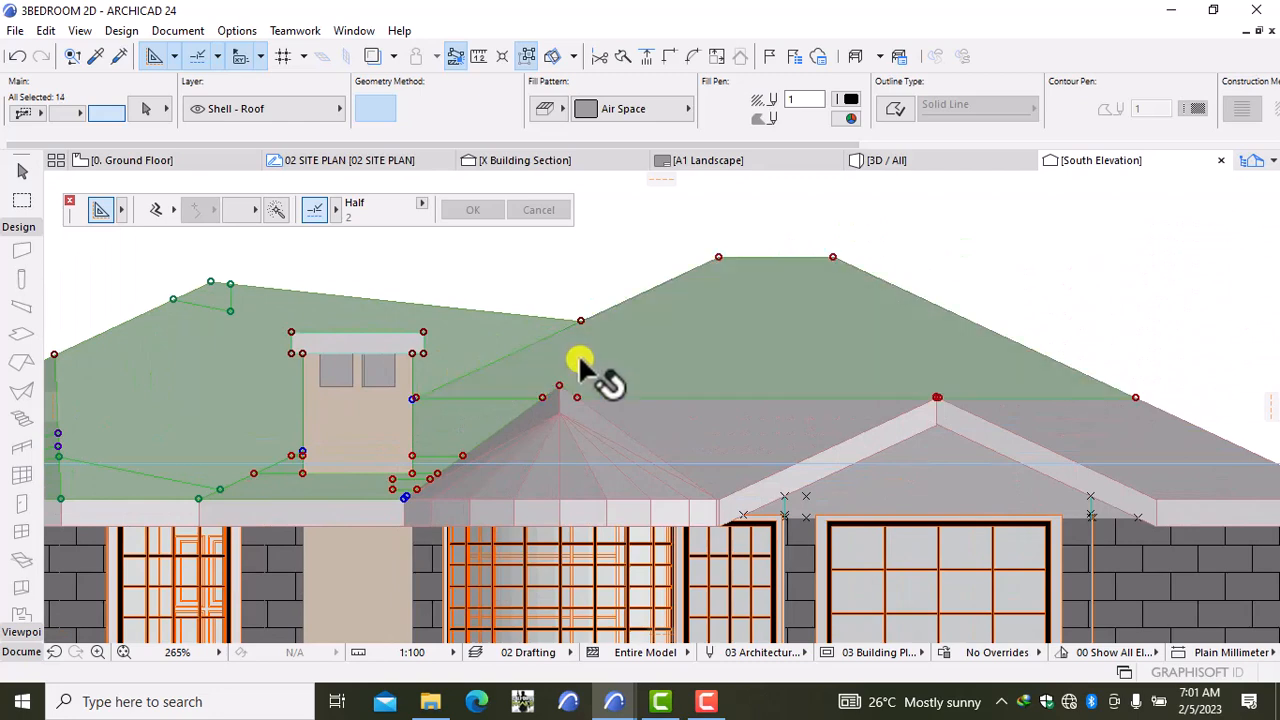
pyautogui.keyDown('shift'); pyautogui.click(700, 432); pyautogui.keyUp('shift')
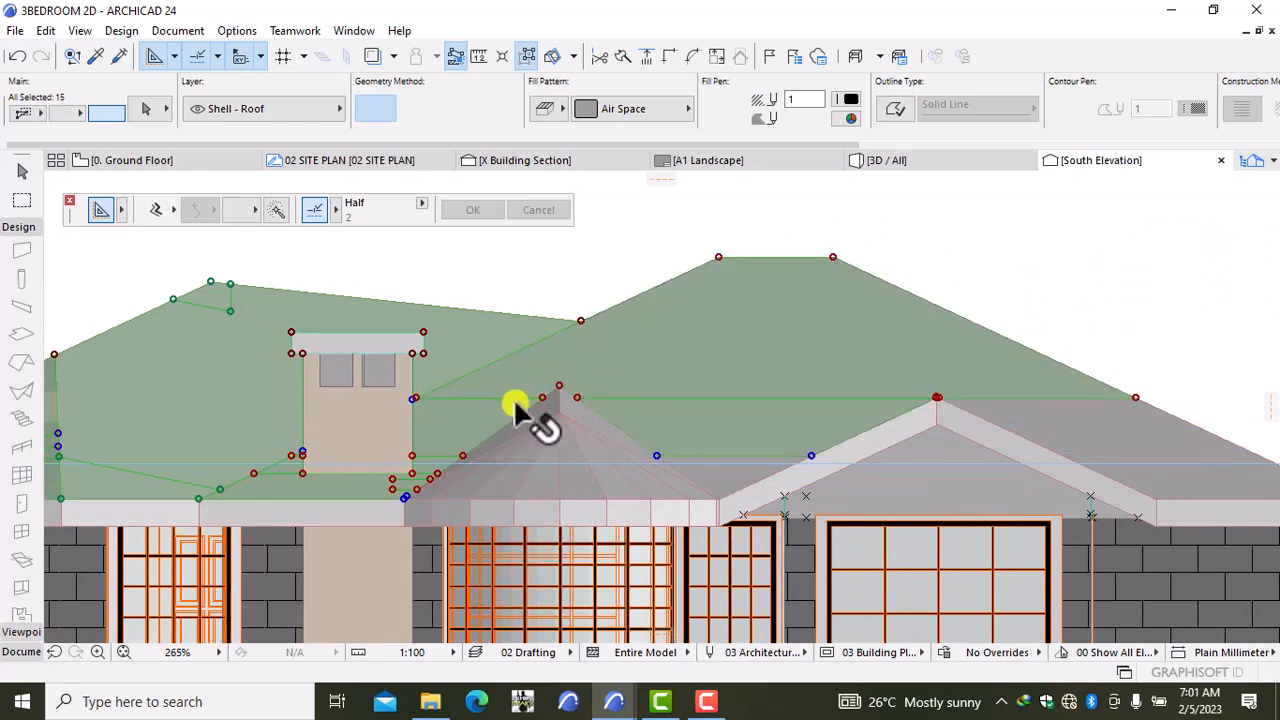
pyautogui.keyDown('shift'); pyautogui.click(530, 409); pyautogui.keyUp('shift')
pyautogui.keyDown('shift'); pyautogui.click(579, 410); pyautogui.keyUp('shift')
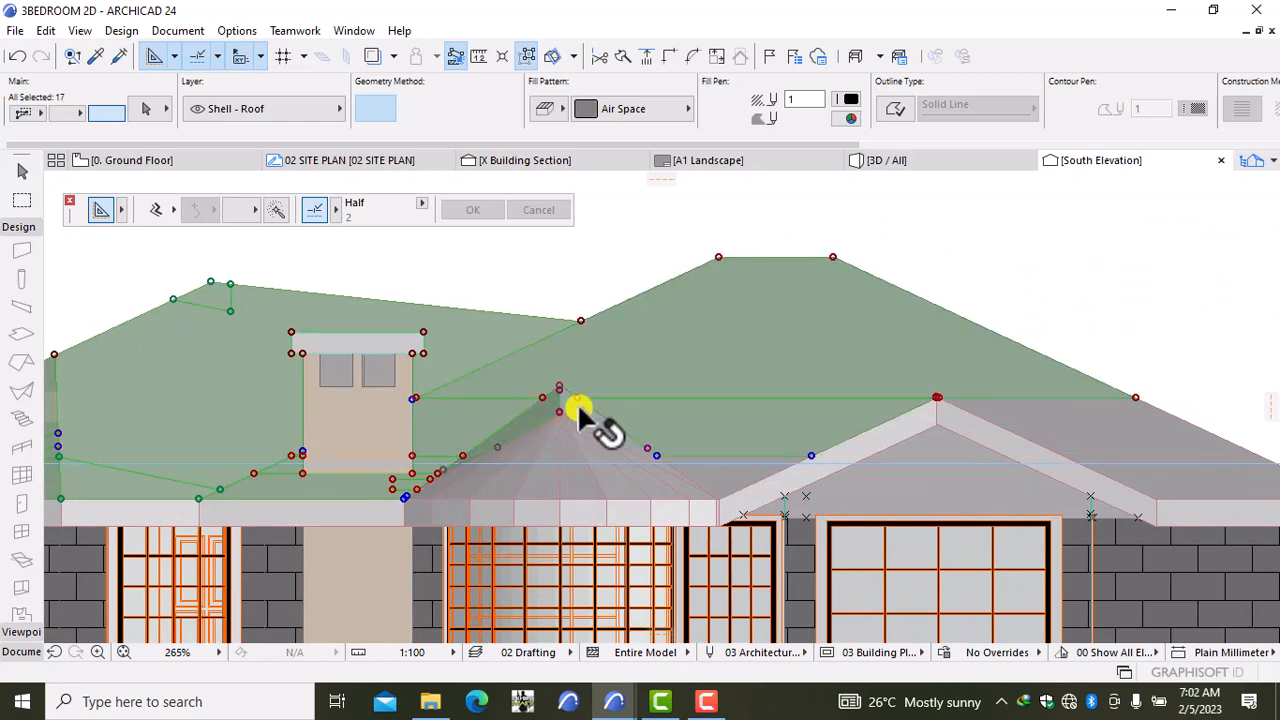
pyautogui.keyDown('shift'); pyautogui.click(728, 484); pyautogui.keyUp('shift')
pyautogui.scroll(5, 720, 490)
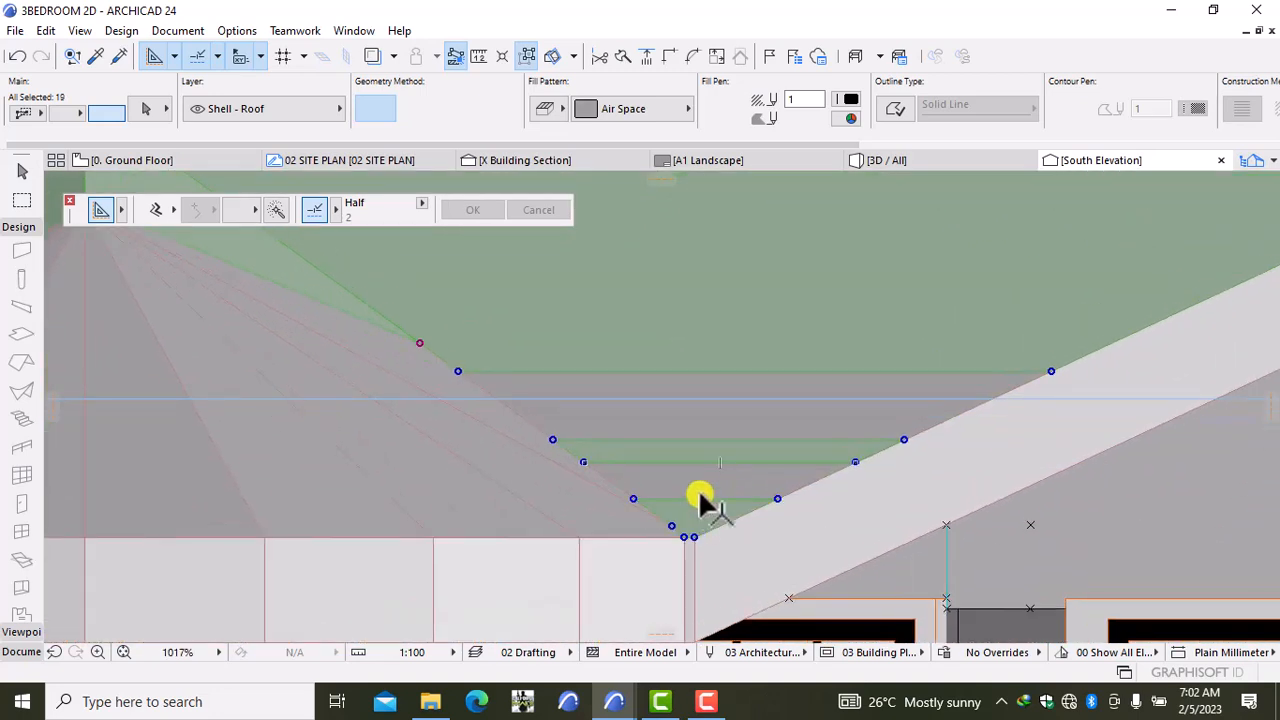
pyautogui.keyDown('shift'); pyautogui.click(700, 500); pyautogui.keyUp('shift')
pyautogui.keyDown('shift'); pyautogui.click(706, 423); pyautogui.keyUp('shift')
pyautogui.scroll(-1, 1015, 365)
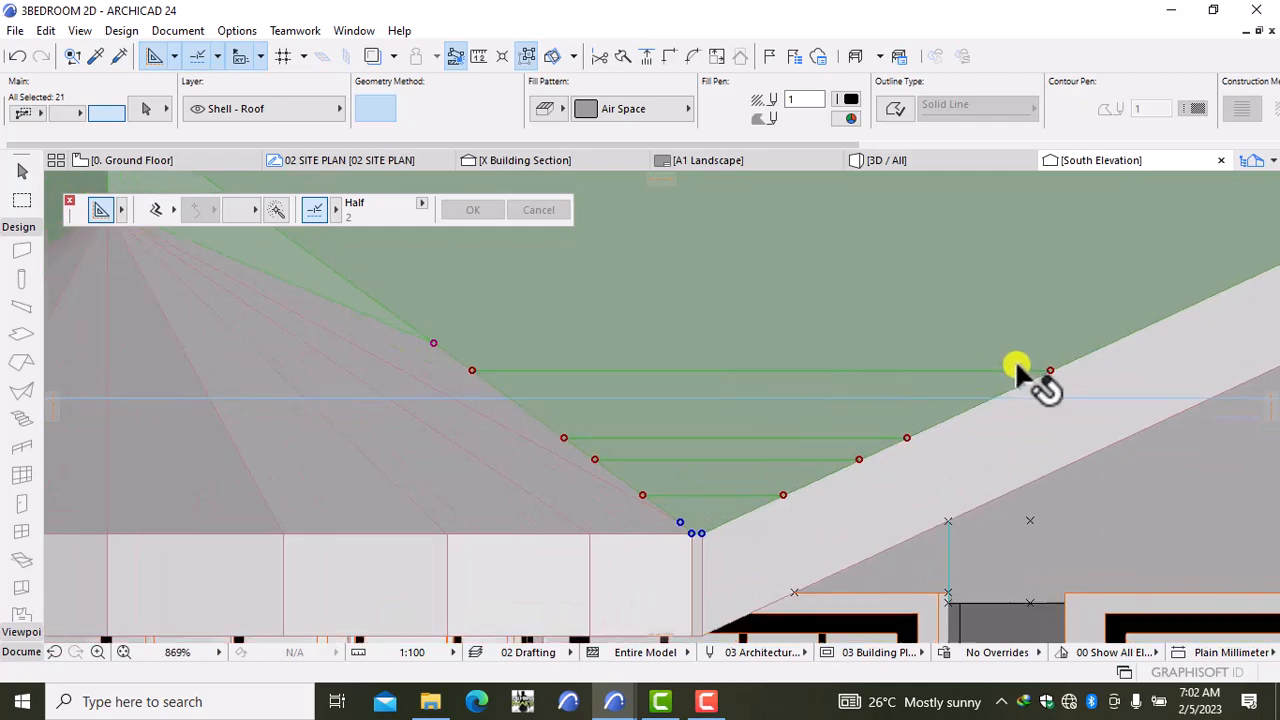
pyautogui.scroll(-7, 1015, 365)
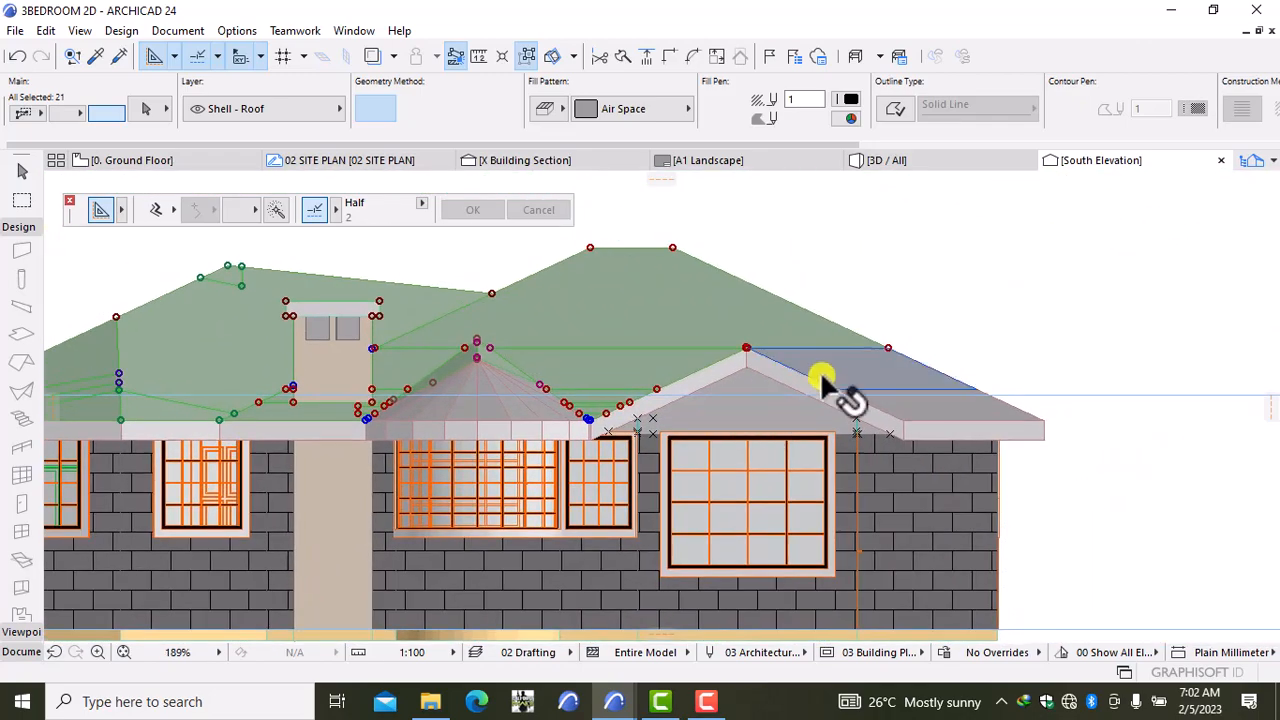
pyautogui.keyDown('shift'); pyautogui.click(824, 383); pyautogui.keyUp('shift')
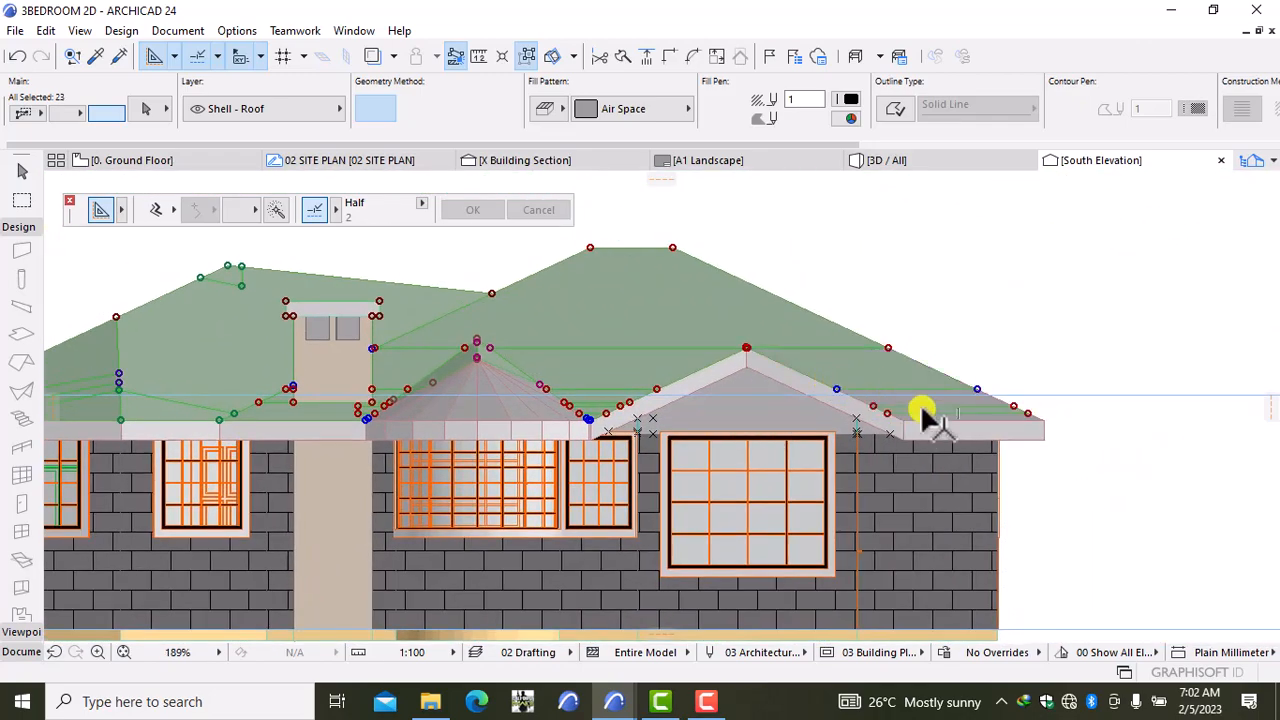
pyautogui.scroll(6, 935, 420)
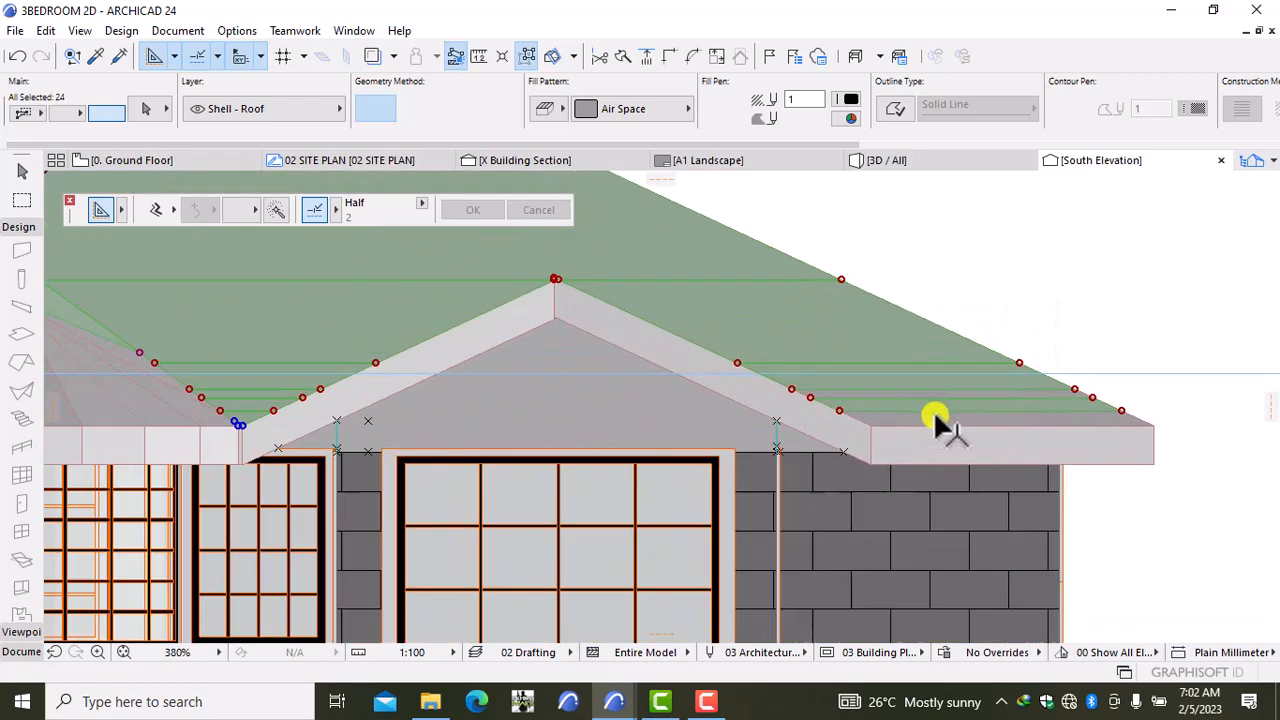
pyautogui.keyDown('shift'); pyautogui.click(898, 377); pyautogui.keyUp('shift')
pyautogui.keyDown('shift'); pyautogui.click(898, 377); pyautogui.keyUp('shift')
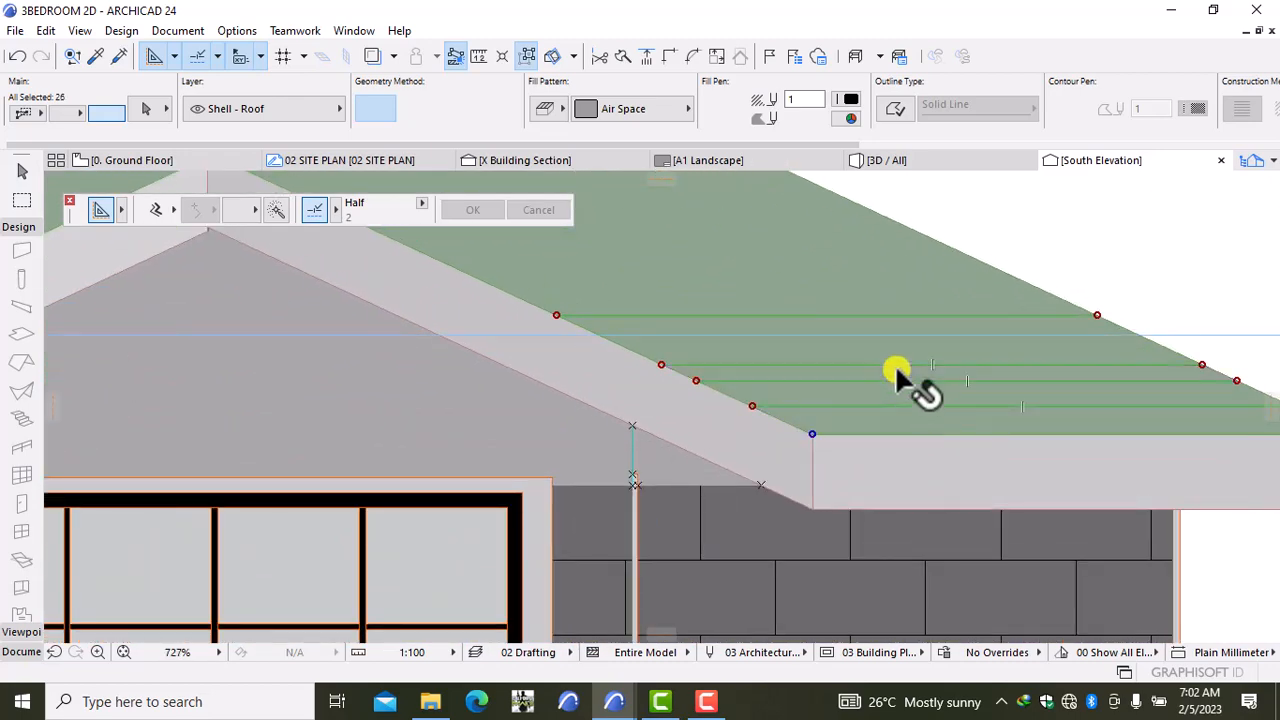
pyautogui.scroll(-6, 757, 457)
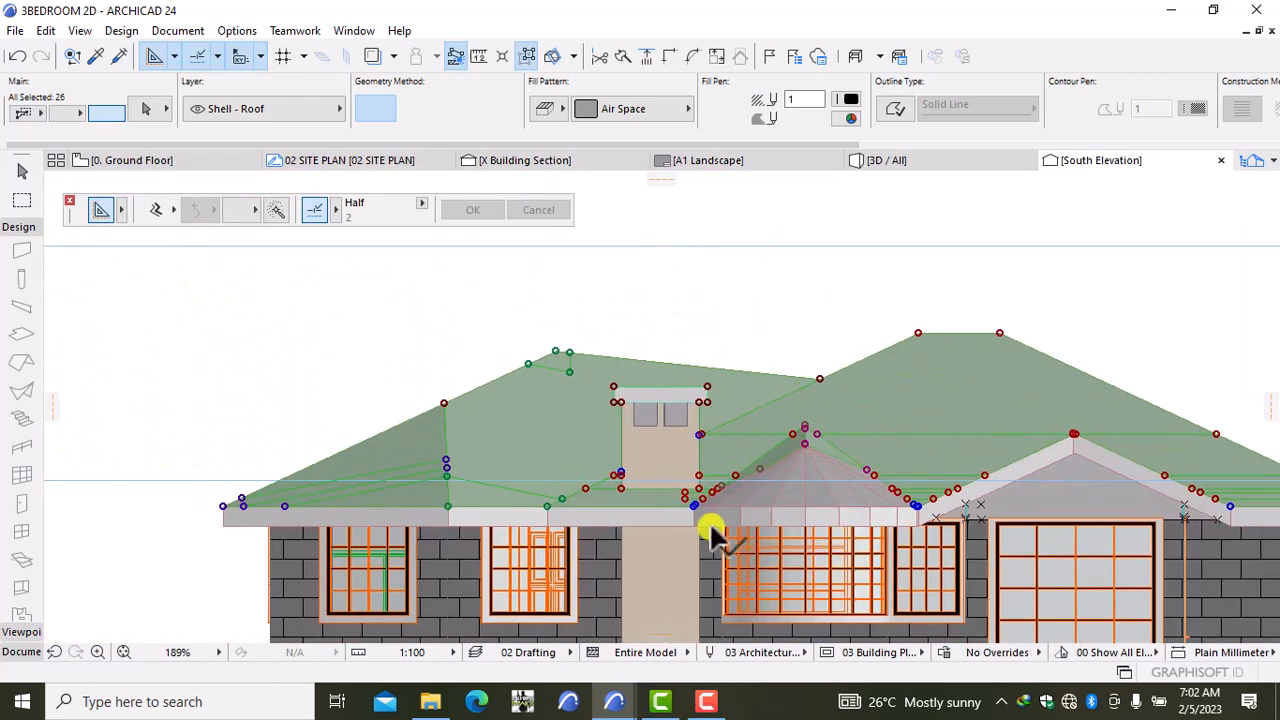
pyautogui.scroll(6, 710, 530)
pyautogui.keyDown('shift'); pyautogui.click(714, 428); pyautogui.keyUp('shift')
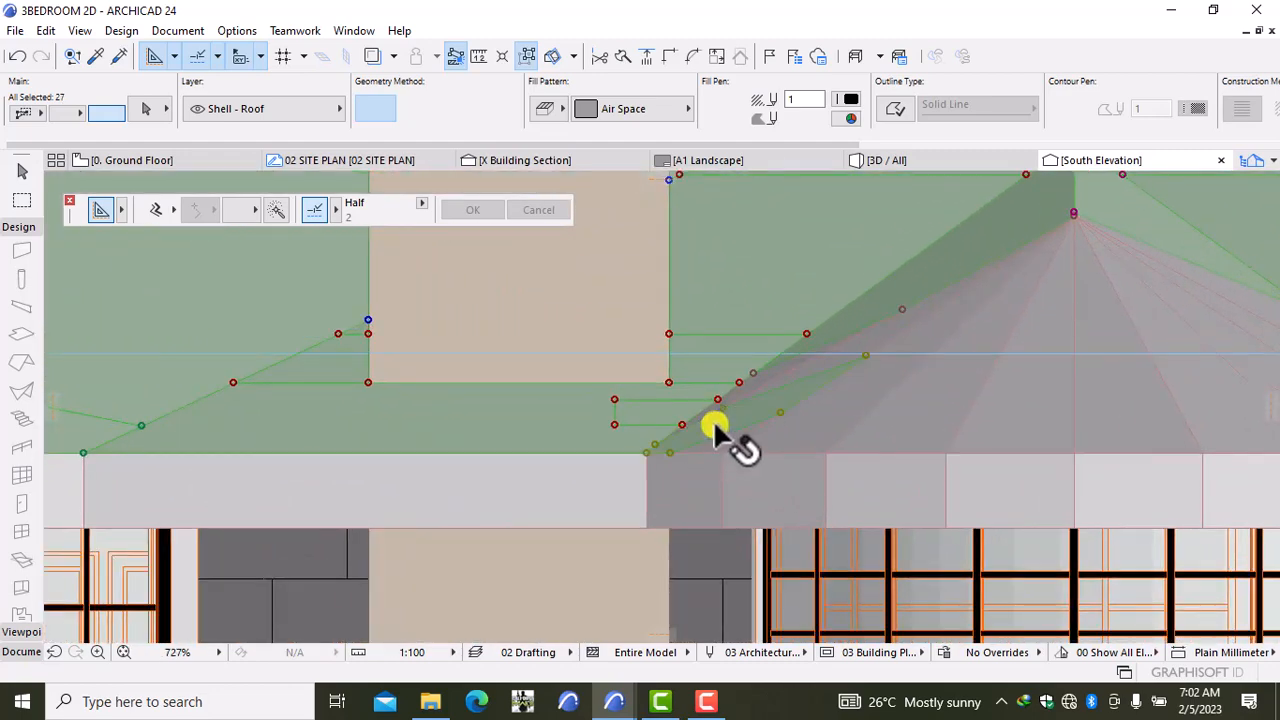
pyautogui.scroll(5, 739, 390)
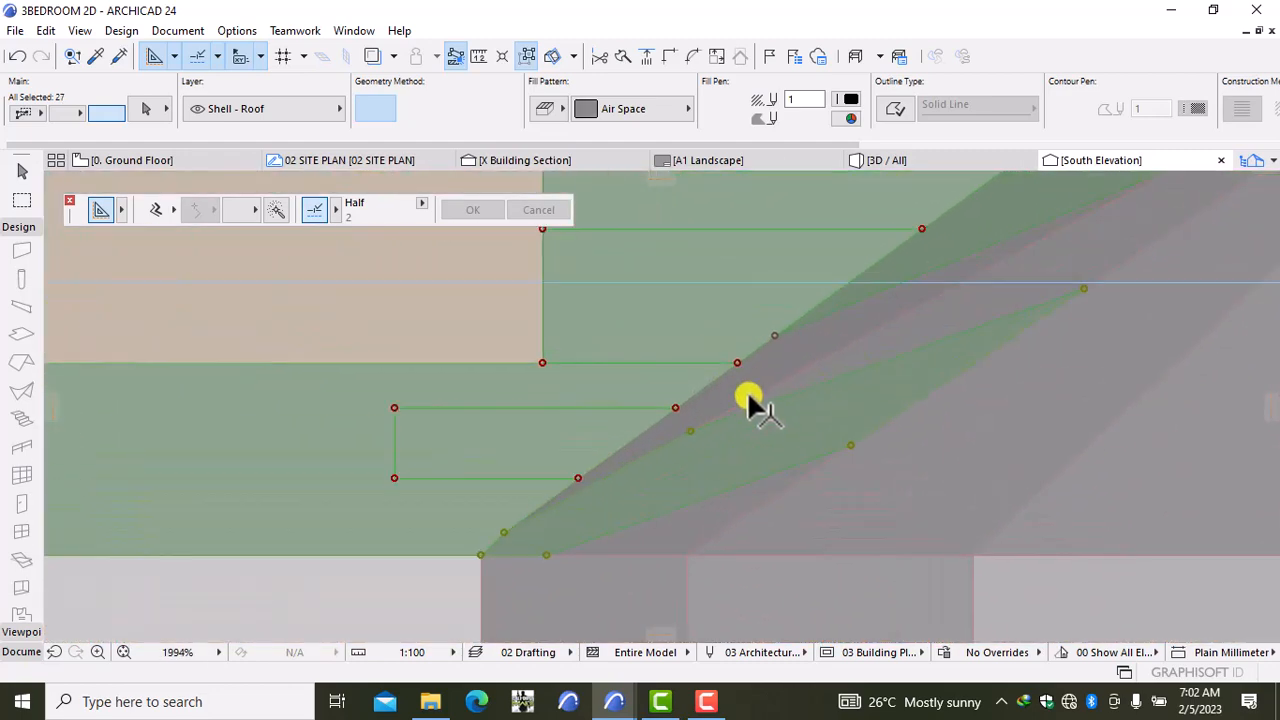
pyautogui.keyDown('shift'); pyautogui.click(761, 370); pyautogui.keyUp('shift')
pyautogui.keyDown('shift'); pyautogui.click(777, 350); pyautogui.keyUp('shift')
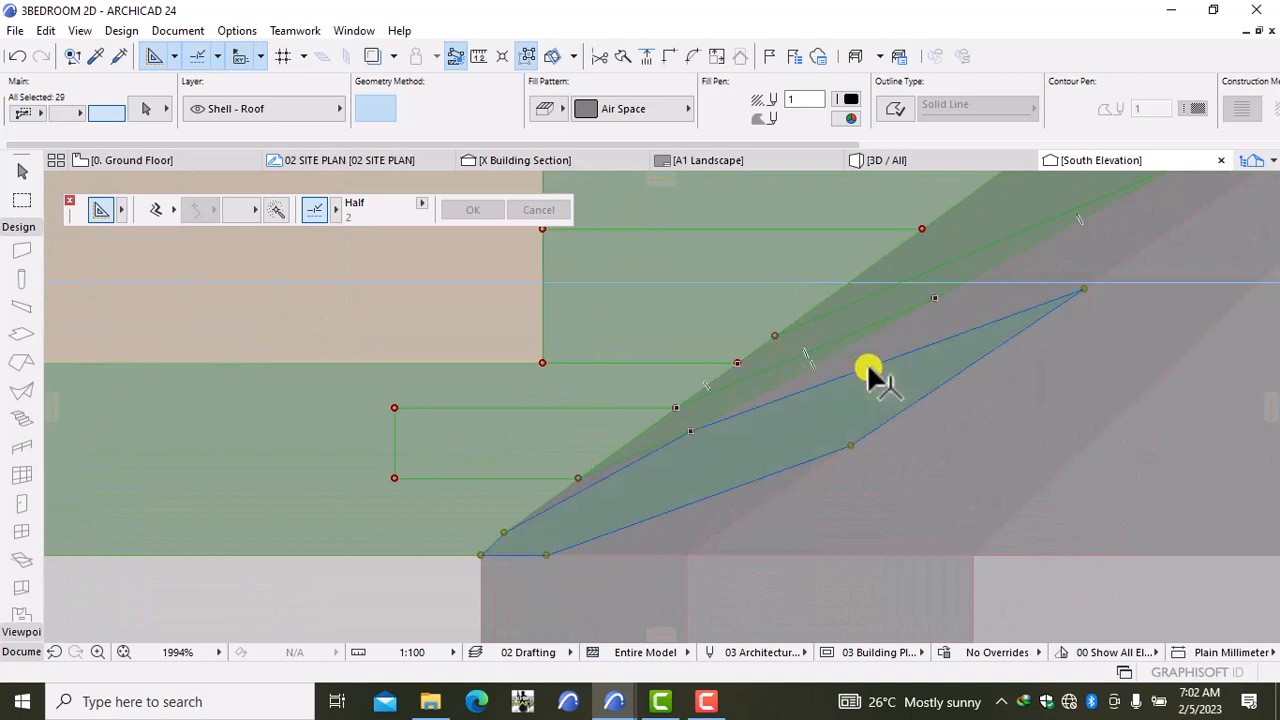
pyautogui.keyDown('shift'); pyautogui.click(872, 373); pyautogui.keyUp('shift')
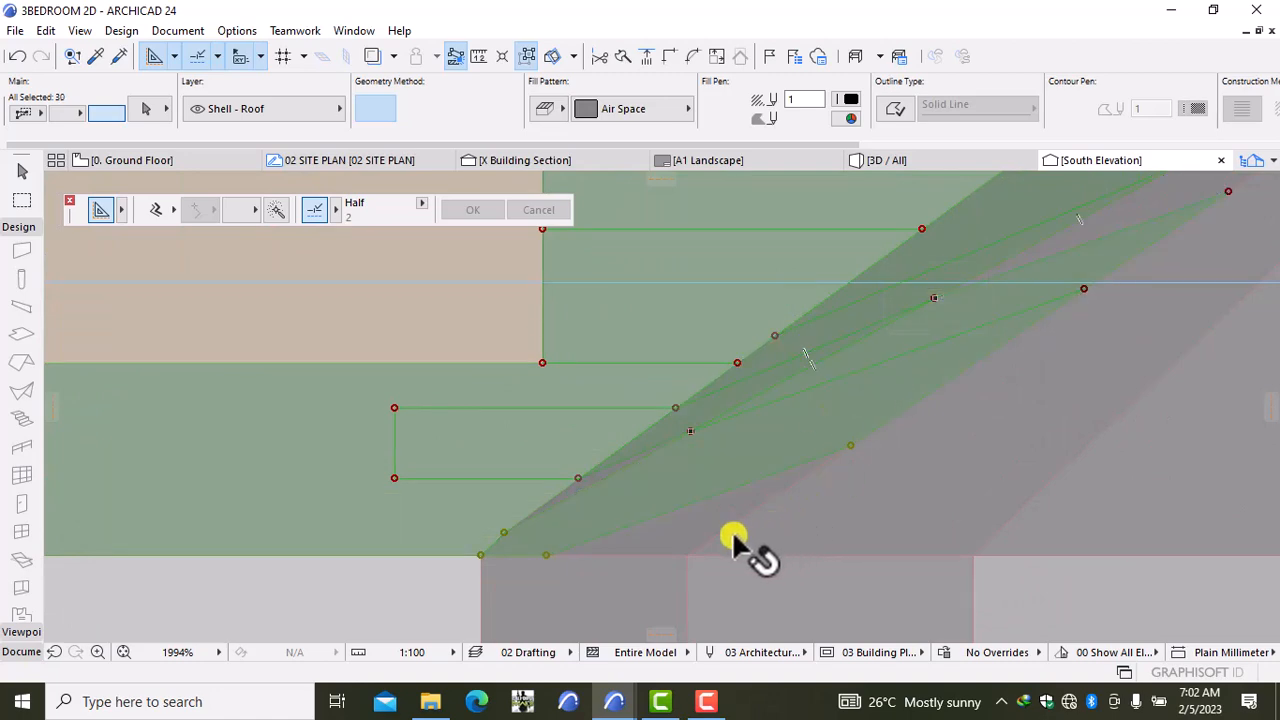
pyautogui.keyDown('shift'); pyautogui.click(679, 540); pyautogui.keyUp('shift')
pyautogui.scroll(5, 620, 550)
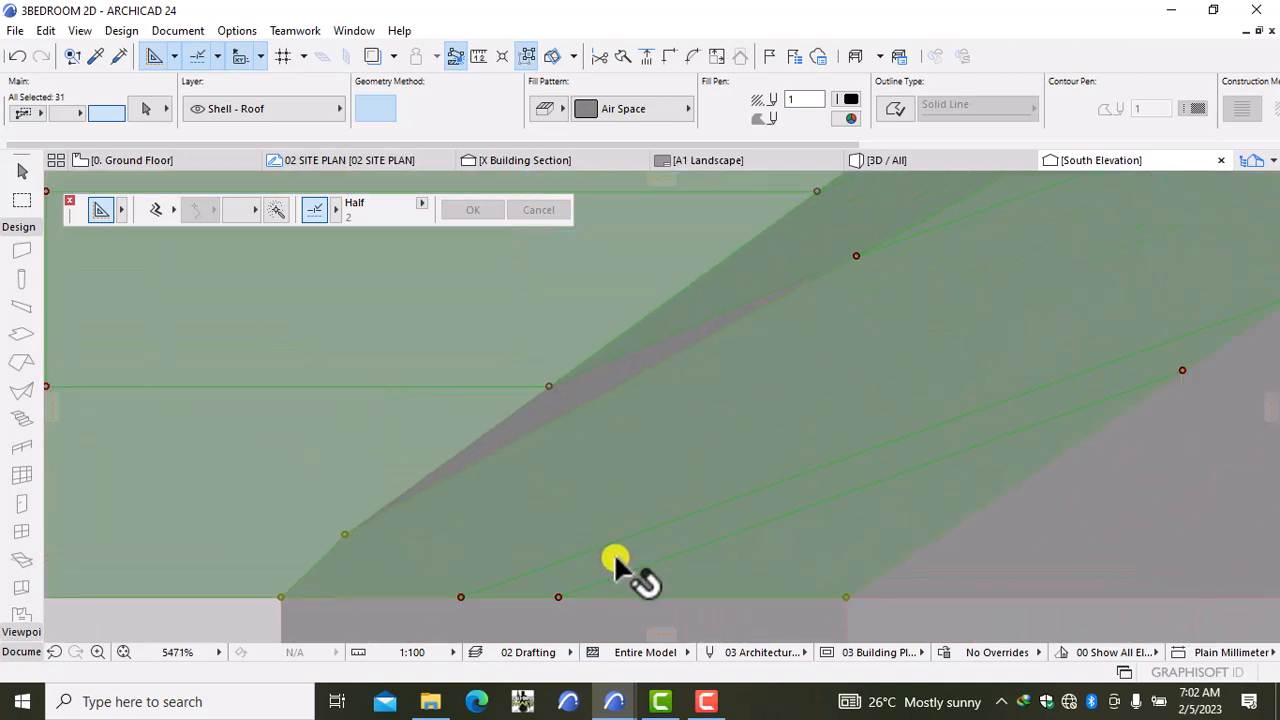
pyautogui.keyDown('shift'); pyautogui.click(540, 430); pyautogui.keyUp('shift')
pyautogui.keyDown('shift'); pyautogui.click(549, 409); pyautogui.keyUp('shift')
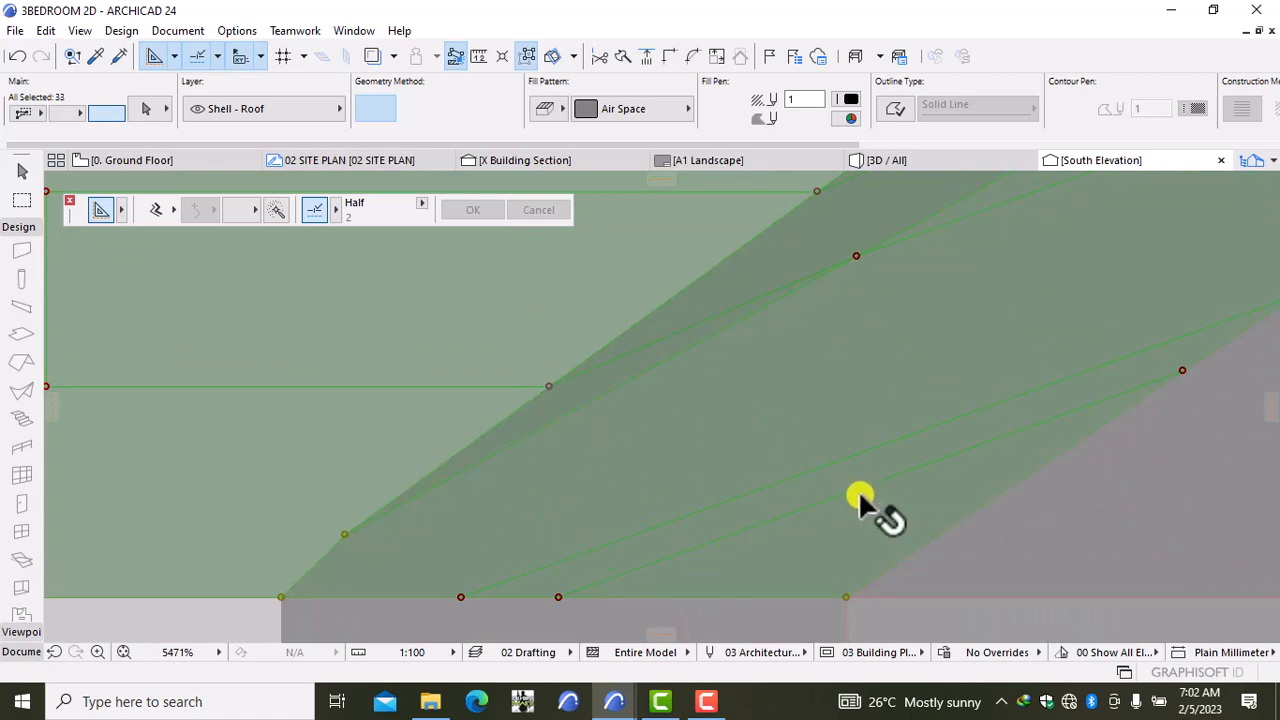
pyautogui.scroll(-5, 860, 497)
# Step: Add the neighbouring triangular and hip roof pieces, bringing the selection to 42 Air Space fills
pyautogui.moveTo(914, 520); pyautogui.dragTo(474, 451, button='middle')
pyautogui.keyDown('shift'); pyautogui.click(530, 425); pyautogui.keyUp('shift')
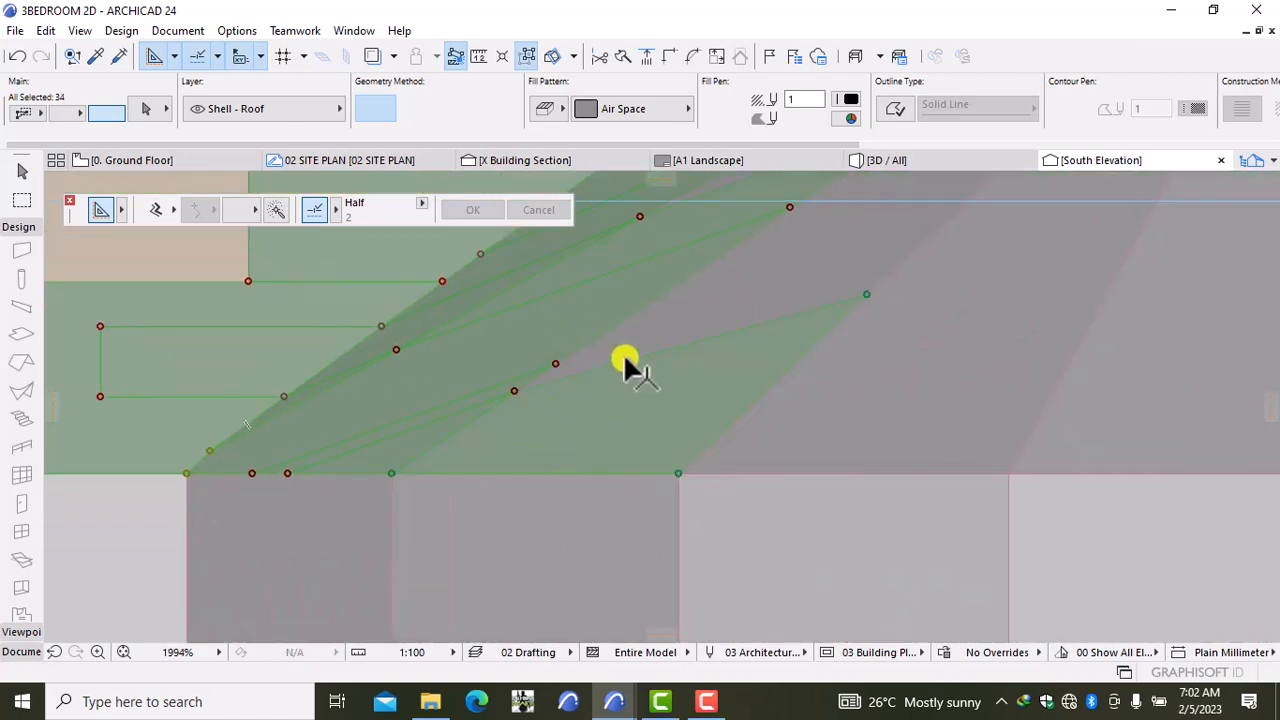
pyautogui.keyDown('shift'); pyautogui.click(660, 335); pyautogui.keyUp('shift')
pyautogui.keyDown('shift'); pyautogui.click(763, 278); pyautogui.keyUp('shift')
pyautogui.scroll(-1, 789, 322)
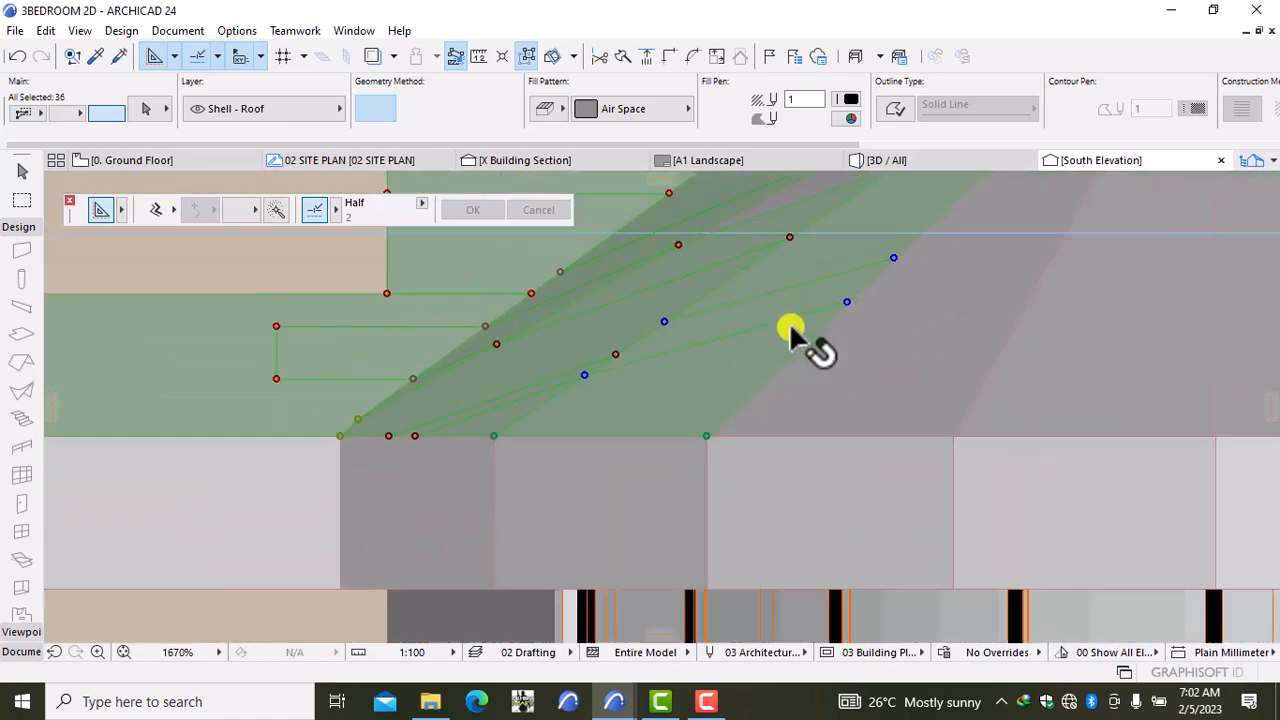
pyautogui.scroll(-8, 789, 325)
pyautogui.moveTo(795, 328); pyautogui.dragTo(618, 411, button='middle')
pyautogui.scroll(6, 650, 412)
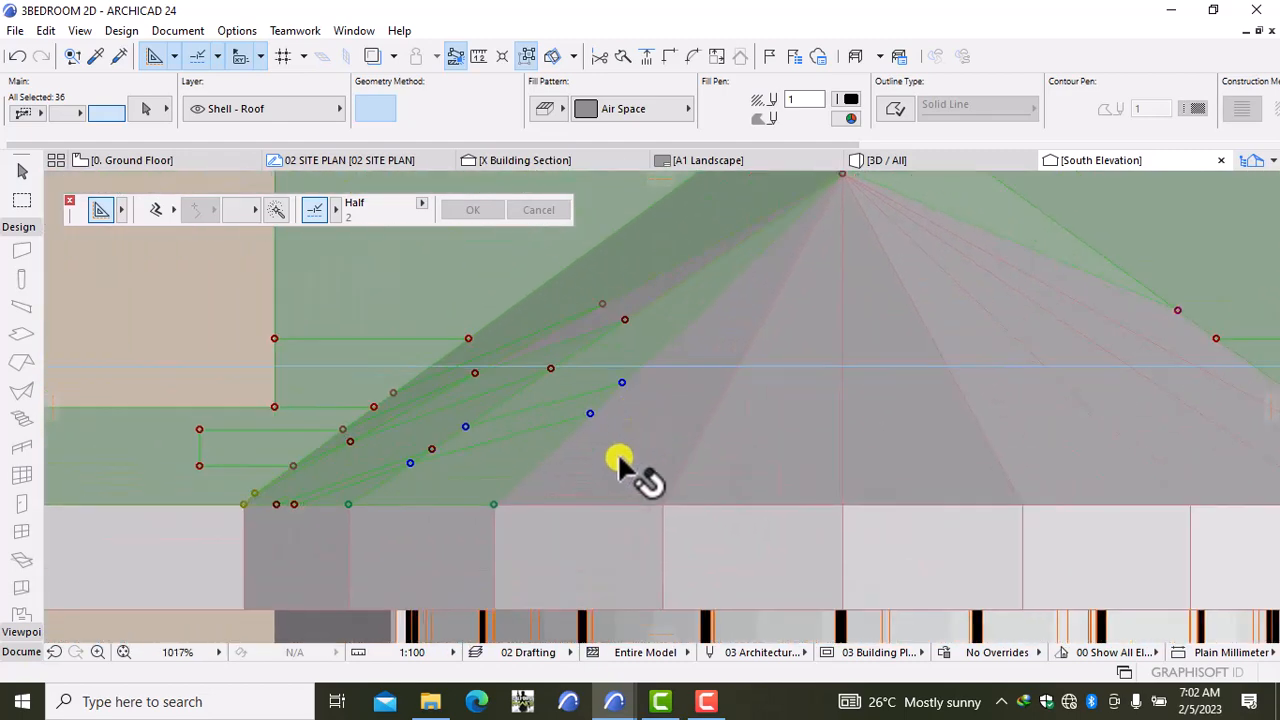
pyautogui.keyDown('shift'); pyautogui.click(620, 460); pyautogui.keyUp('shift')
pyautogui.keyDown('shift'); pyautogui.click(652, 280); pyautogui.keyUp('shift')
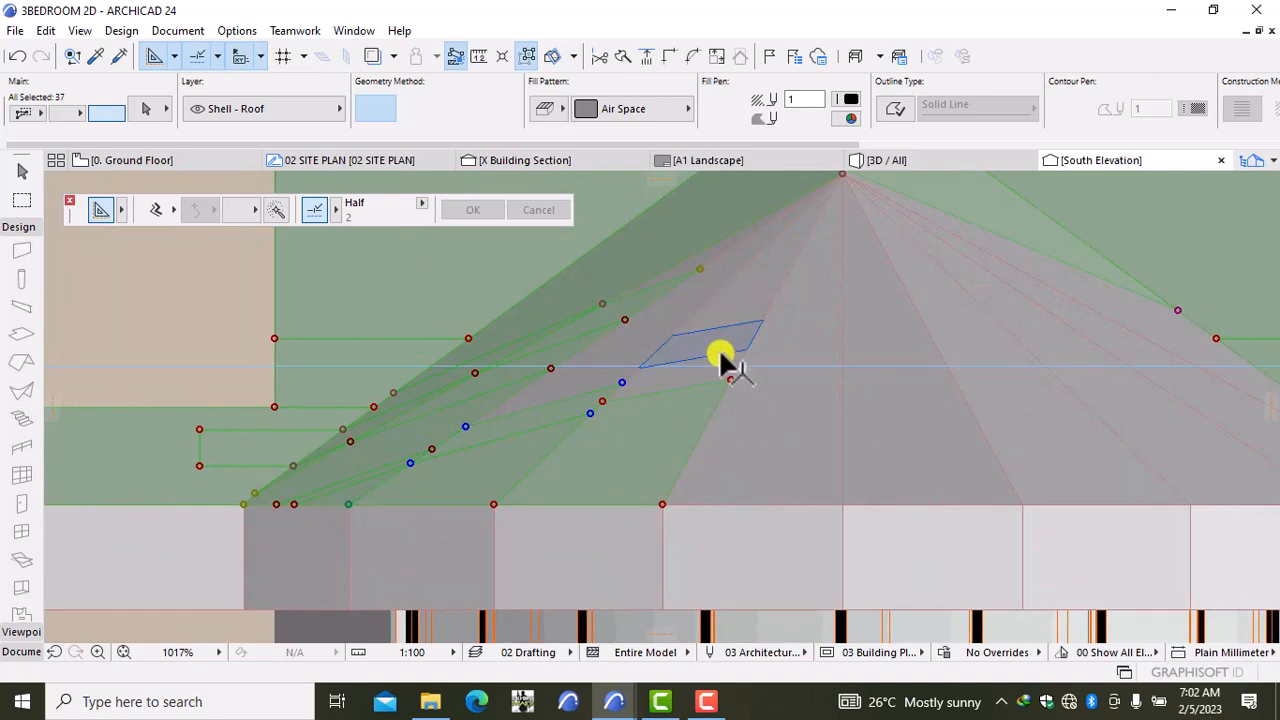
pyautogui.keyDown('shift'); pyautogui.click(720, 354); pyautogui.keyUp('shift')
pyautogui.keyDown('shift'); pyautogui.click(600, 363); pyautogui.keyUp('shift')
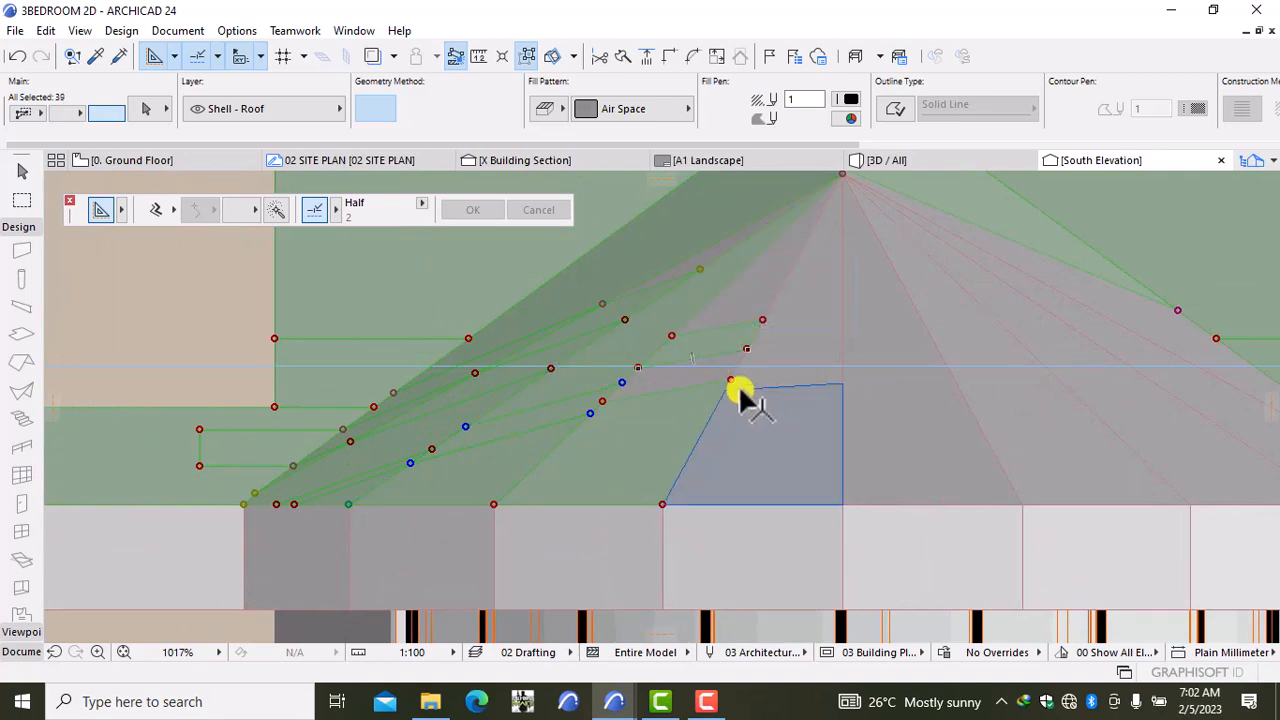
pyautogui.scroll(5, 725, 380)
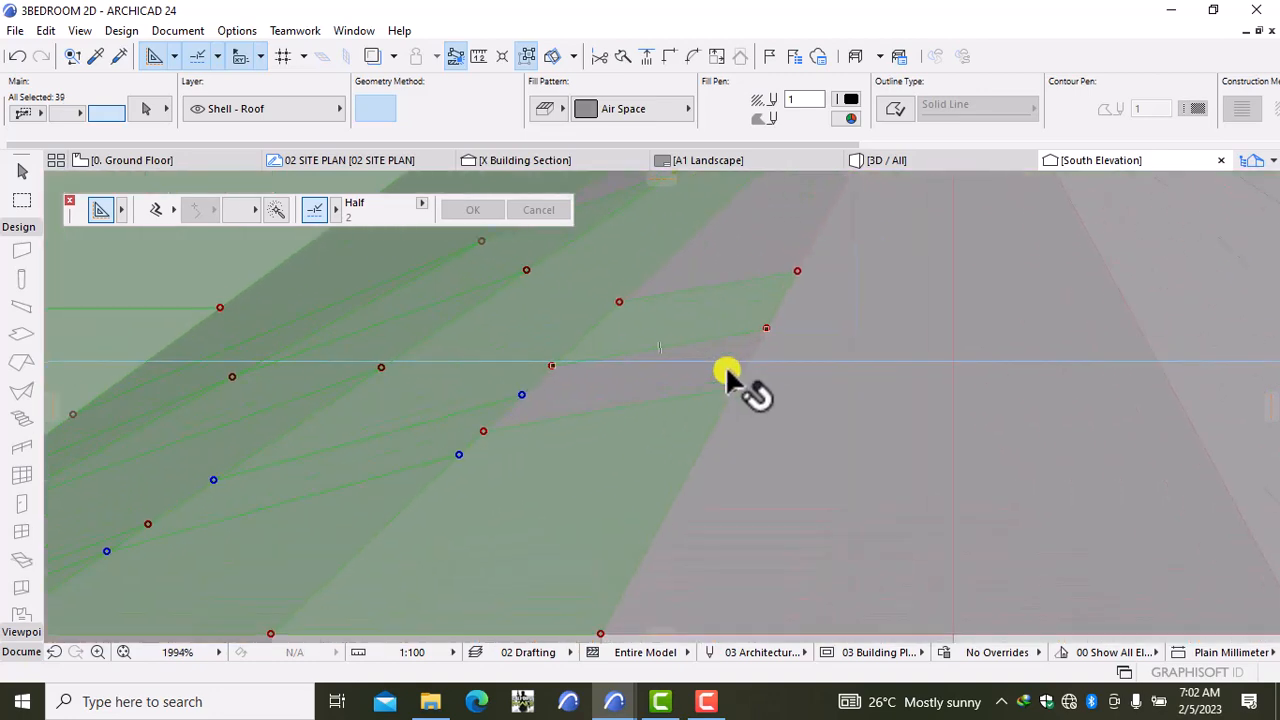
pyautogui.keyDown('shift'); pyautogui.click(778, 242); pyautogui.keyUp('shift')
pyautogui.keyDown('shift'); pyautogui.click(780, 246); pyautogui.keyUp('shift')
pyautogui.scroll(-7, 790, 252)
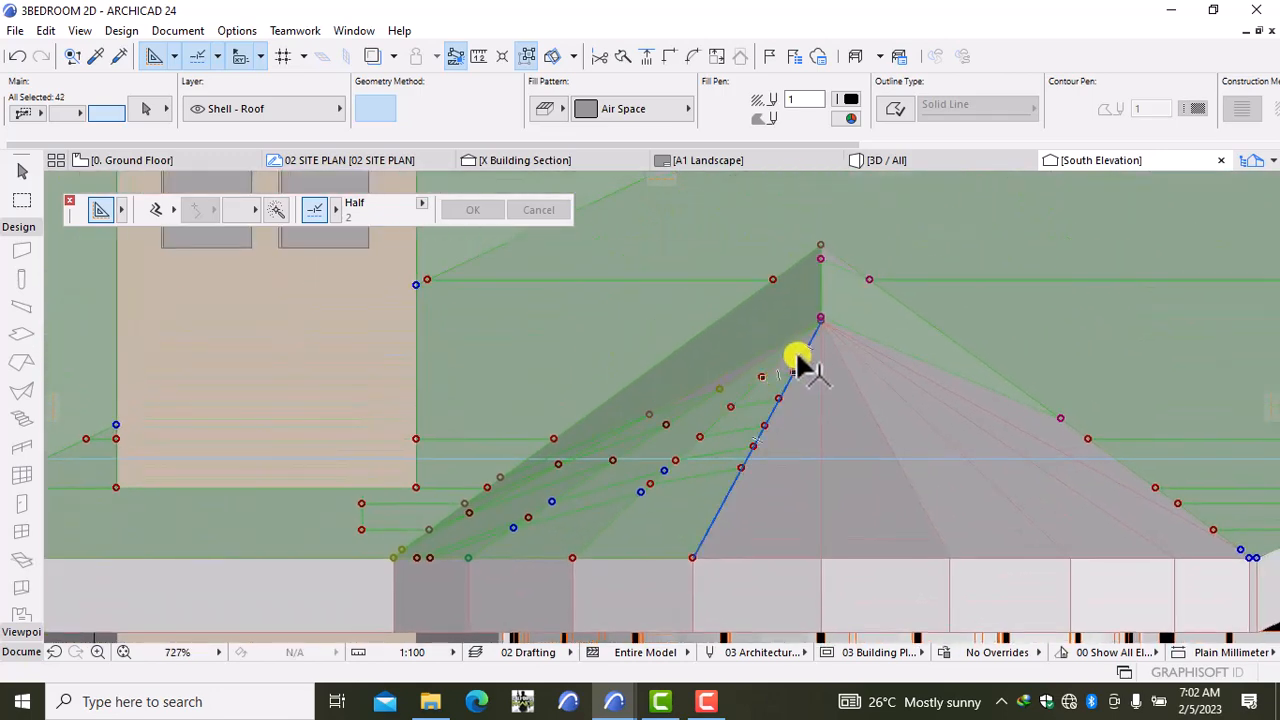
pyautogui.scroll(9, 797, 357)
# Step: Add the ridge pieces, slivers and upper hip roof faces along the right slope
pyautogui.keyDown('shift'); pyautogui.click(800, 360); pyautogui.keyUp('shift')
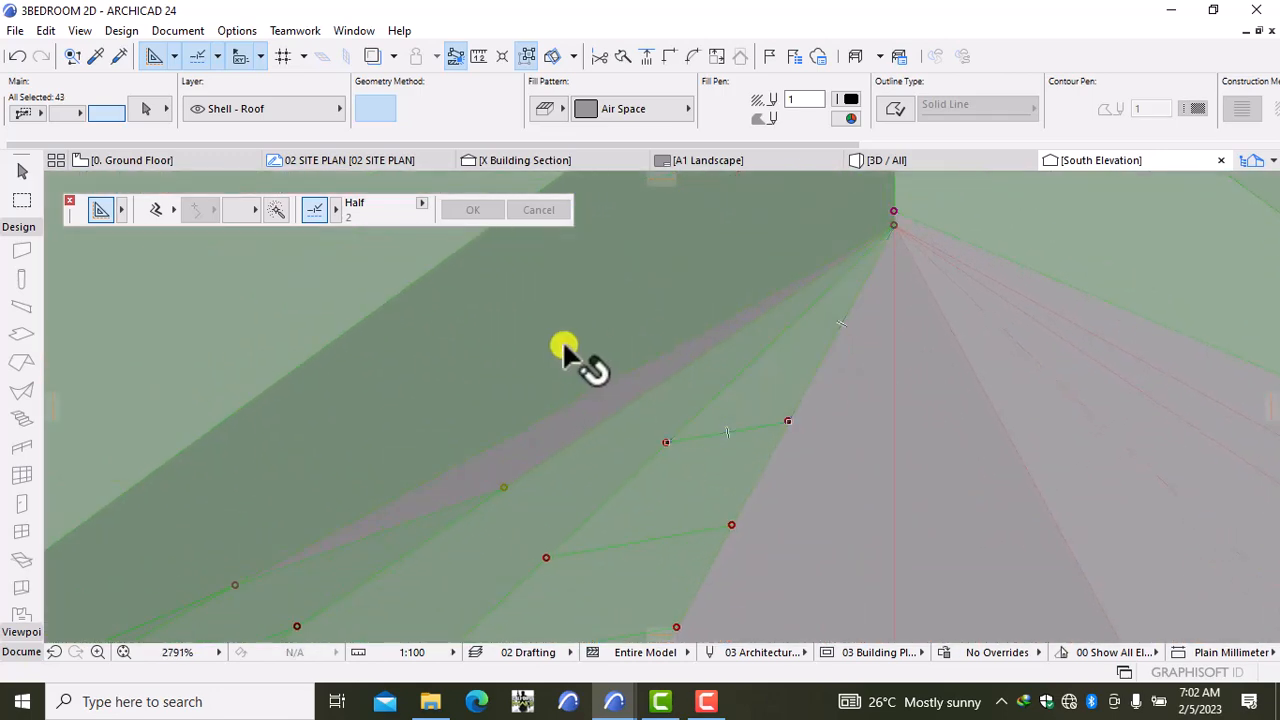
pyautogui.keyDown('shift'); pyautogui.click(616, 397); pyautogui.keyUp('shift')
pyautogui.keyDown('shift'); pyautogui.click(840, 402); pyautogui.keyUp('shift')
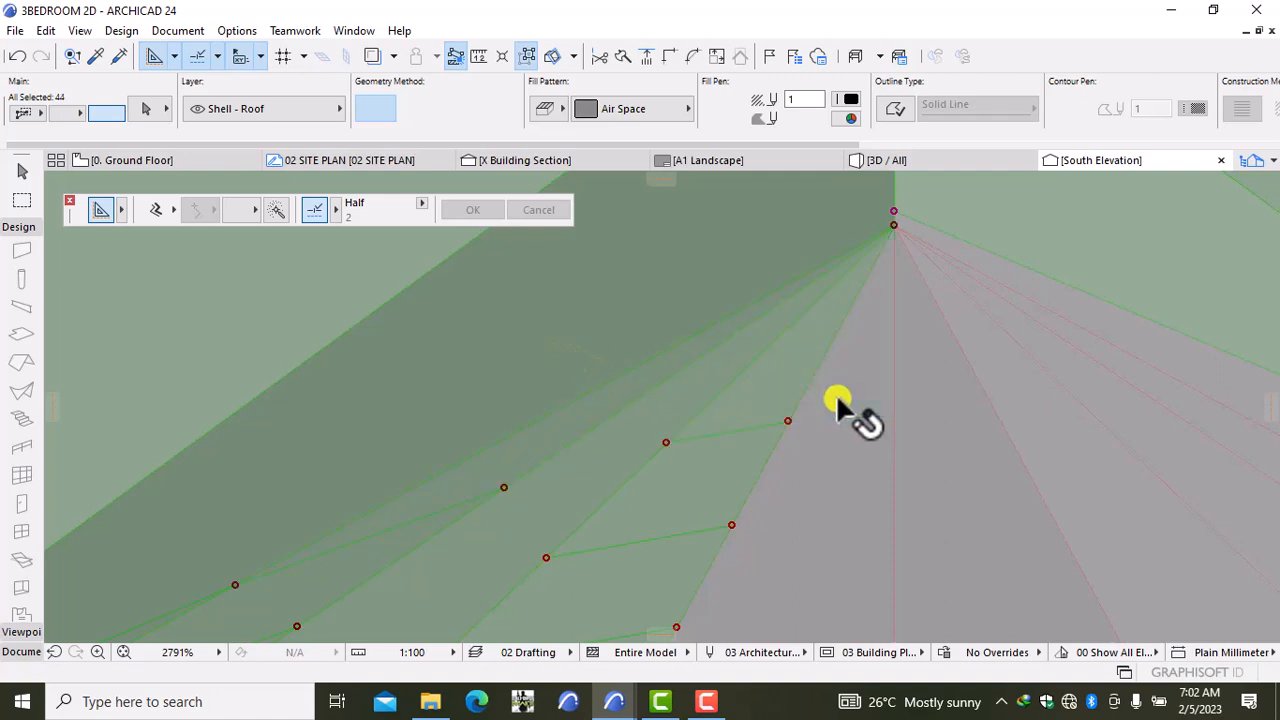
pyautogui.keyDown('shift'); pyautogui.click(845, 505); pyautogui.keyUp('shift')
pyautogui.keyDown('shift'); pyautogui.click(938, 488); pyautogui.keyUp('shift')
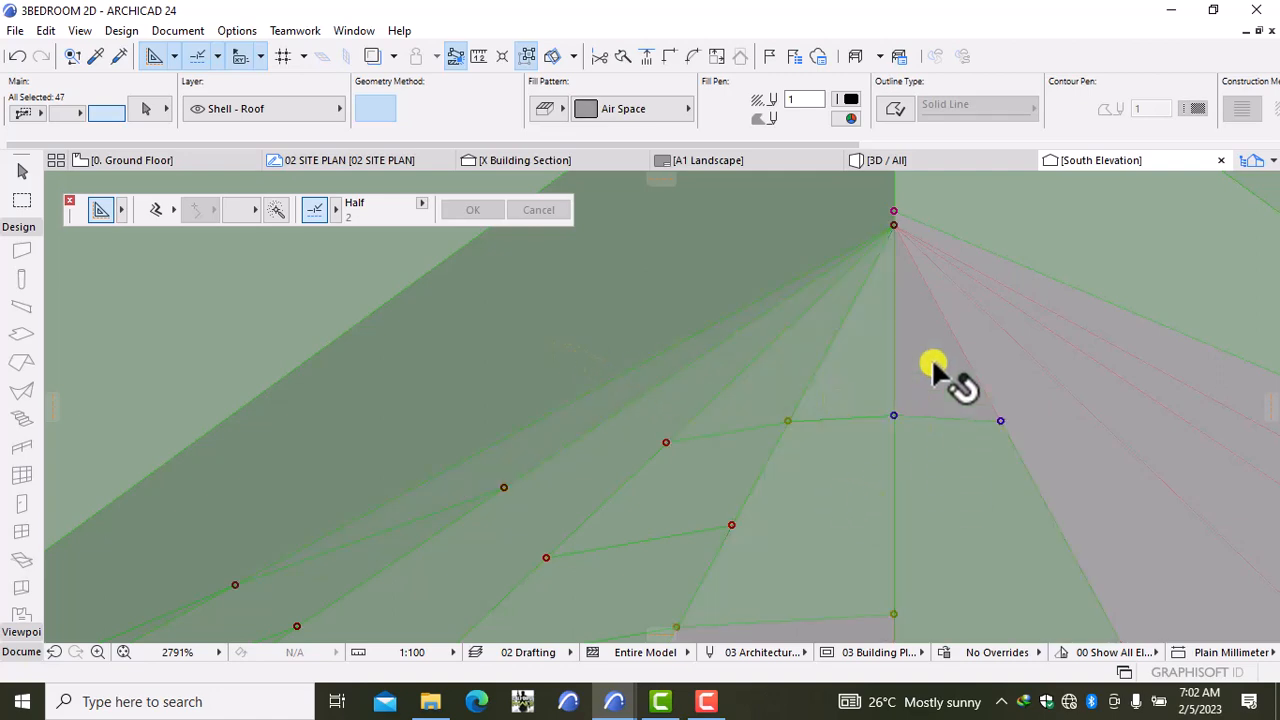
pyautogui.keyDown('shift'); pyautogui.click(951, 320); pyautogui.keyUp('shift')
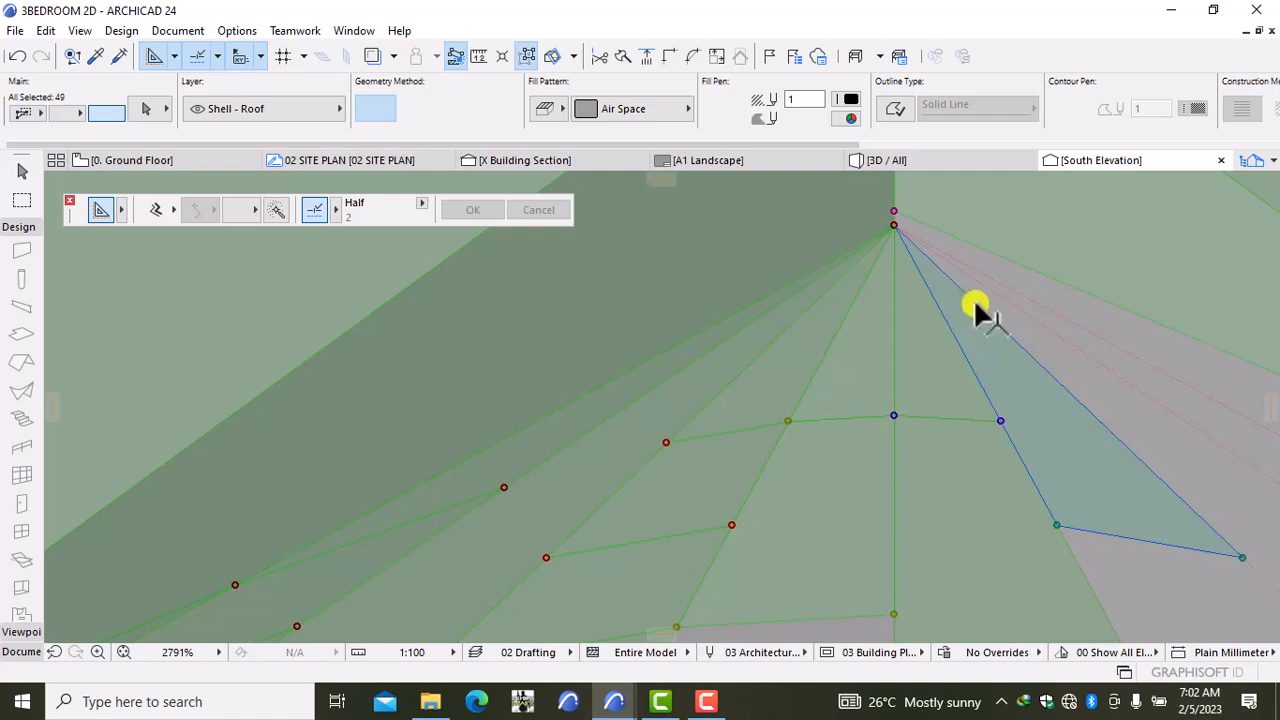
pyautogui.keyDown('shift'); pyautogui.click(1010, 300); pyautogui.keyUp('shift')
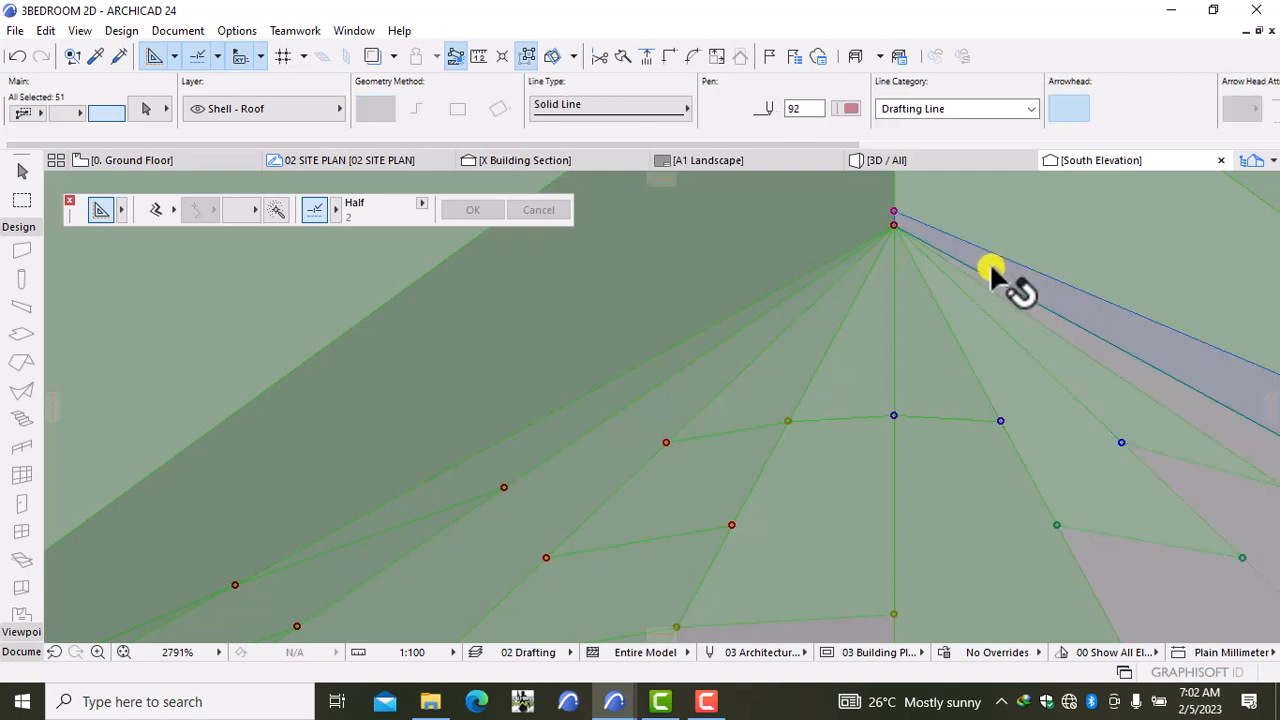
pyautogui.keyDown('shift'); pyautogui.click(990, 262); pyautogui.keyUp('shift')
pyautogui.keyDown('shift'); pyautogui.click(990, 261); pyautogui.keyUp('shift')
pyautogui.scroll(-4, 1063, 371)
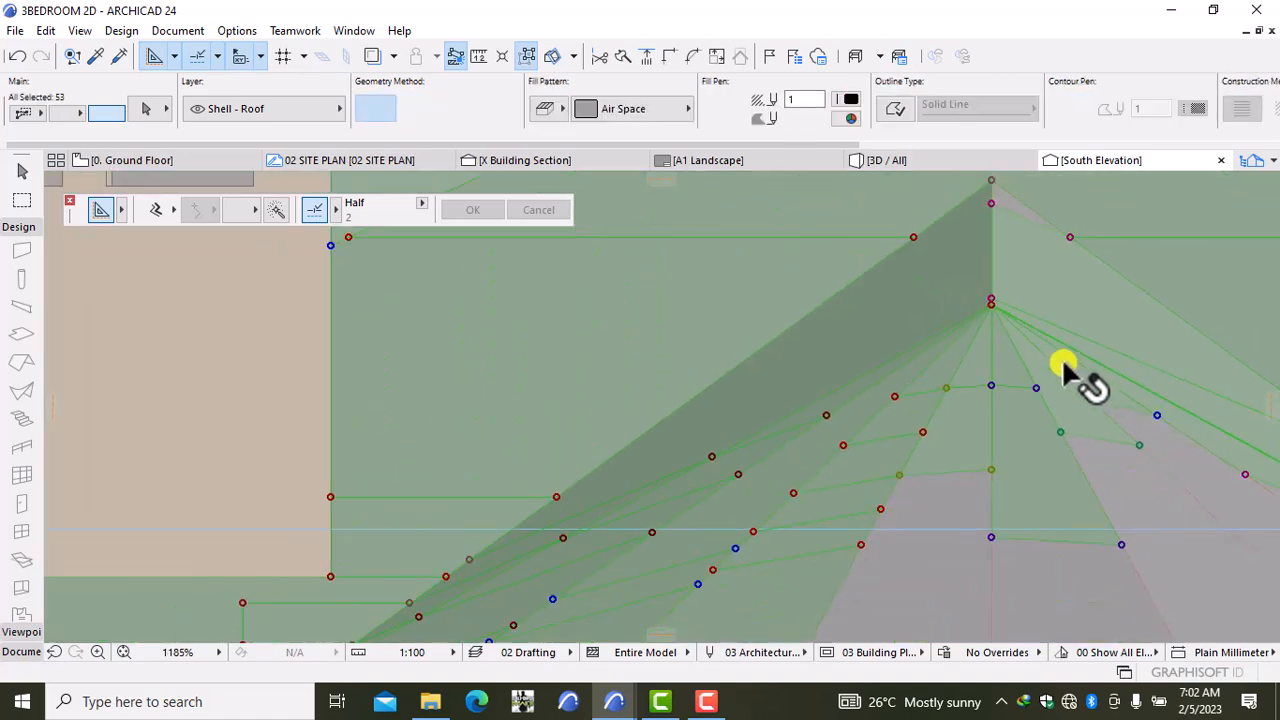
pyautogui.moveTo(791, 247); pyautogui.dragTo(752, 230, button='middle')
pyautogui.keyDown('shift'); pyautogui.click(830, 300); pyautogui.keyUp('shift')
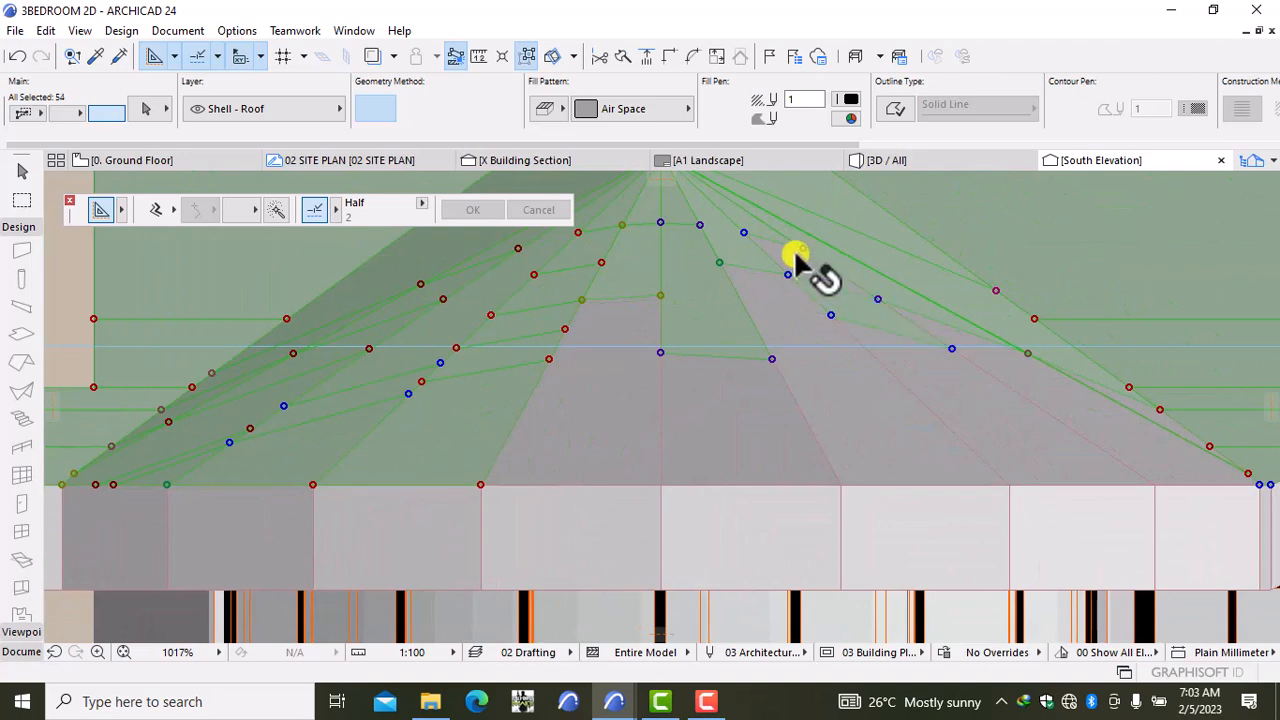
pyautogui.keyDown('shift'); pyautogui.click(796, 268); pyautogui.keyUp('shift')
pyautogui.keyDown('shift'); pyautogui.click(766, 309); pyautogui.keyUp('shift')
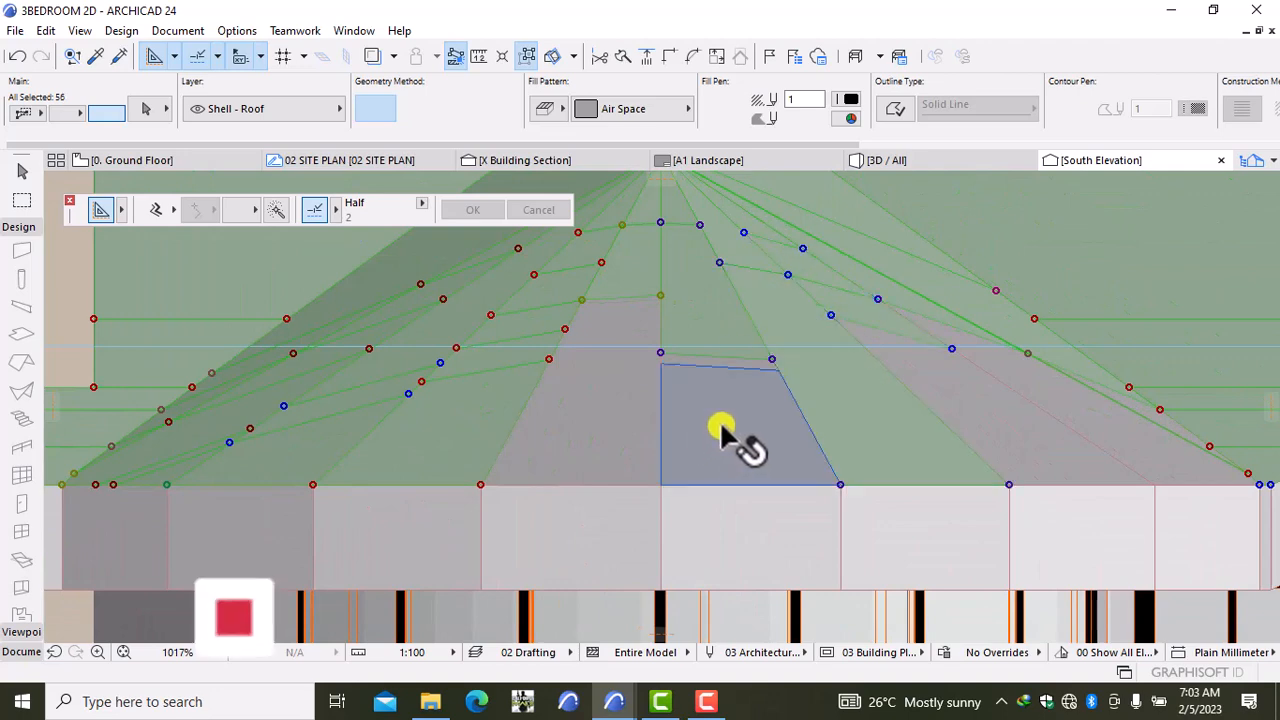
pyautogui.keyDown('shift'); pyautogui.click(708, 420); pyautogui.keyUp('shift')
pyautogui.scroll(2, 711, 343)
pyautogui.keyDown('shift'); pyautogui.click(715, 340); pyautogui.keyUp('shift')
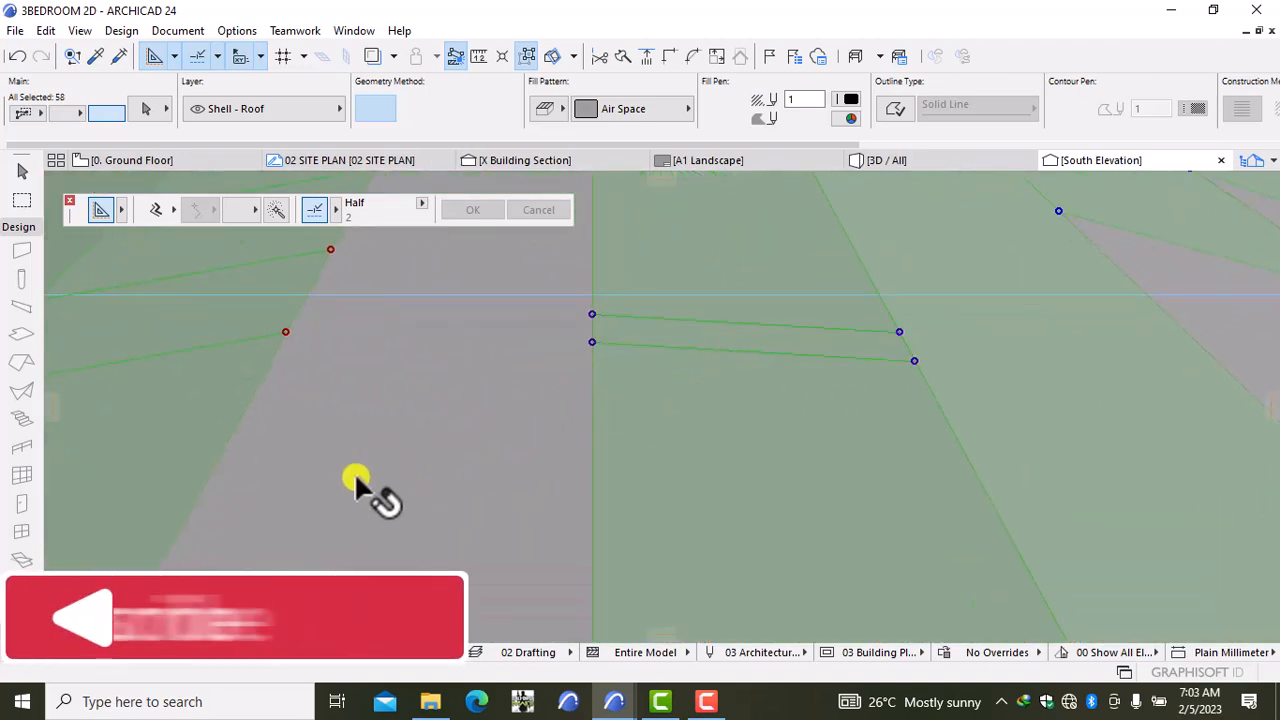
# Step: Add the remaining roof strips and faces, dropping one extra piece, for 68 fills total
pyautogui.keyDown('shift'); pyautogui.click(388, 472); pyautogui.keyUp('shift')
pyautogui.scroll(-2, 394, 448)
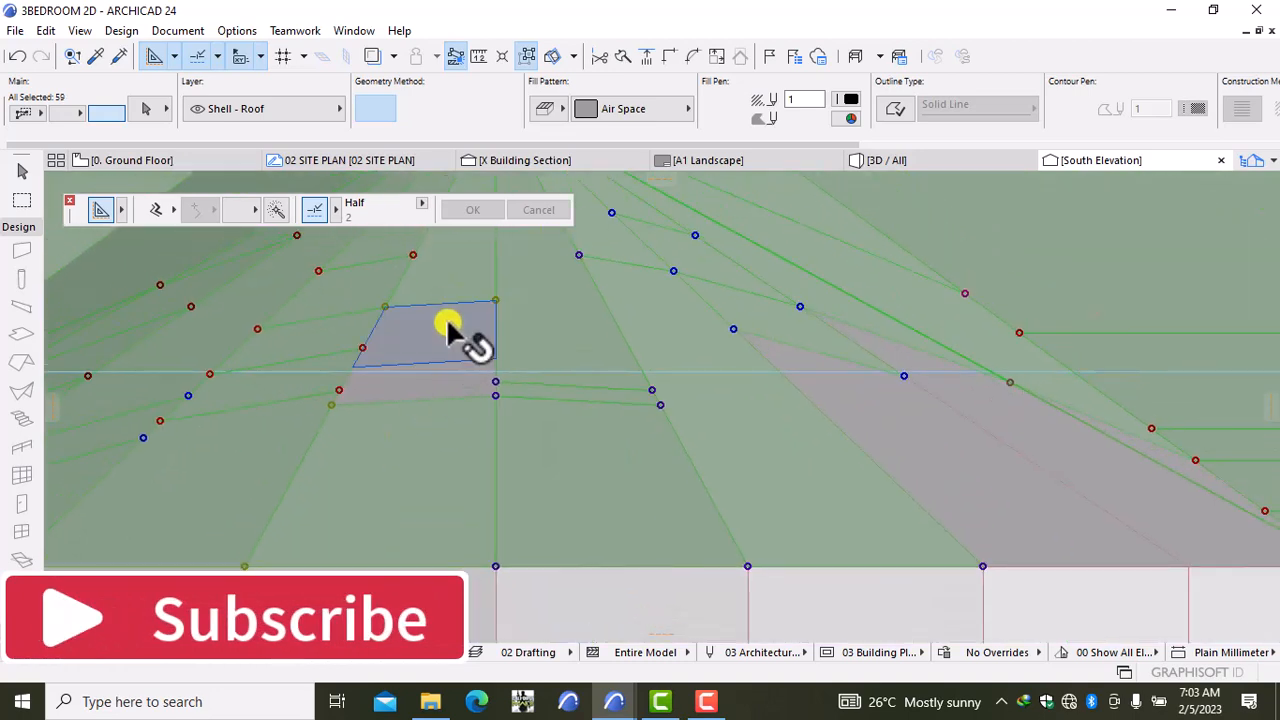
pyautogui.keyDown('shift'); pyautogui.click(447, 324); pyautogui.keyUp('shift')
pyautogui.keyDown('shift'); pyautogui.click(437, 392); pyautogui.keyUp('shift')
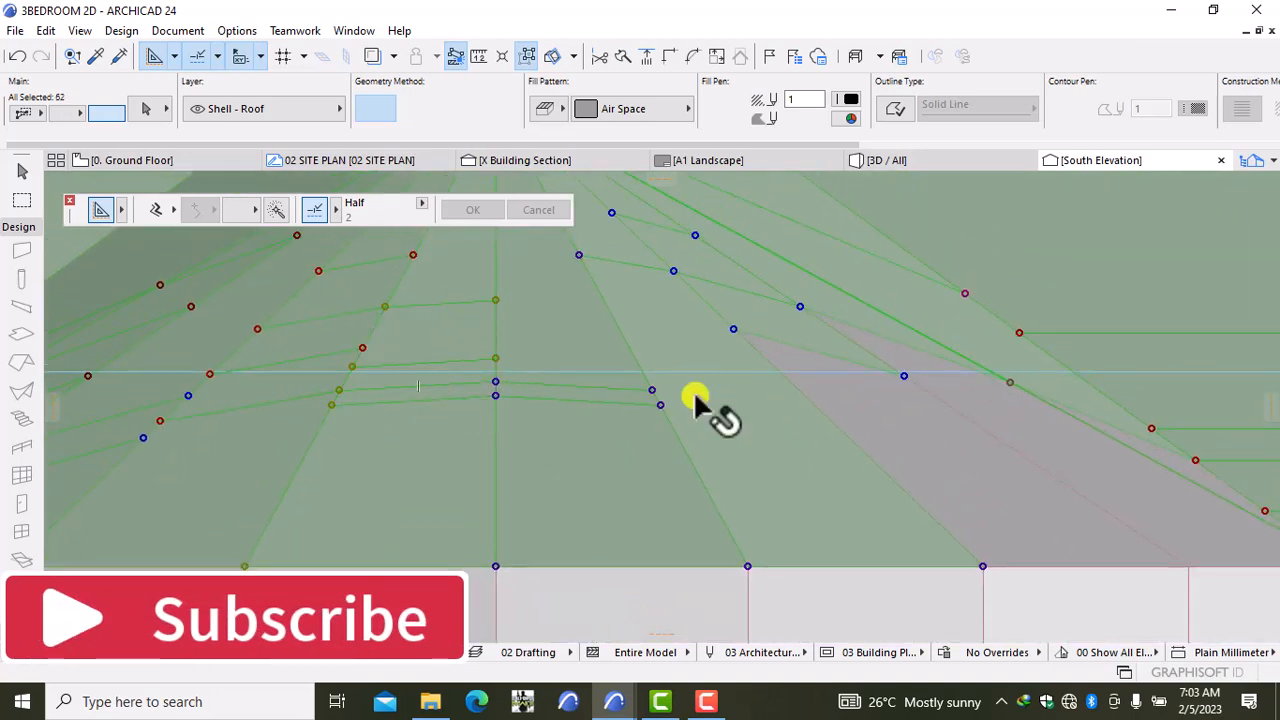
pyautogui.keyDown('shift'); pyautogui.click(840, 382); pyautogui.keyUp('shift')
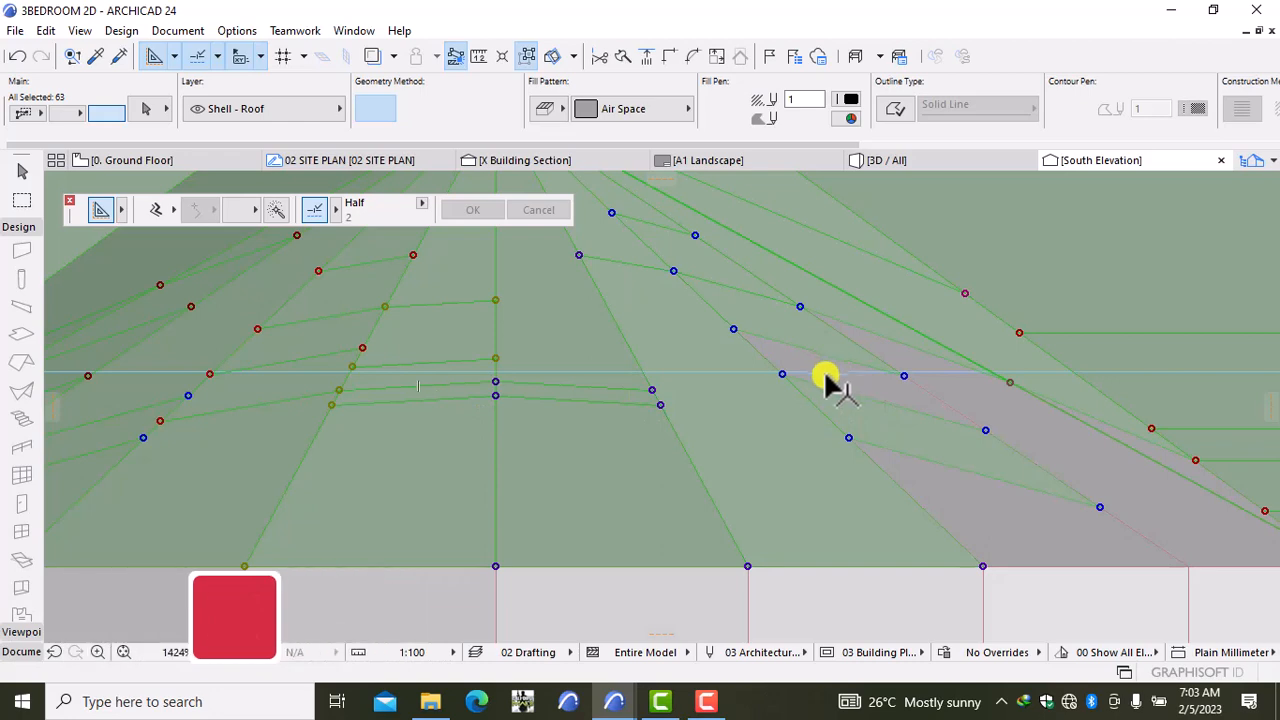
pyautogui.scroll(3, 821, 371)
pyautogui.keyDown('shift'); pyautogui.click(822, 371); pyautogui.keyUp('shift')
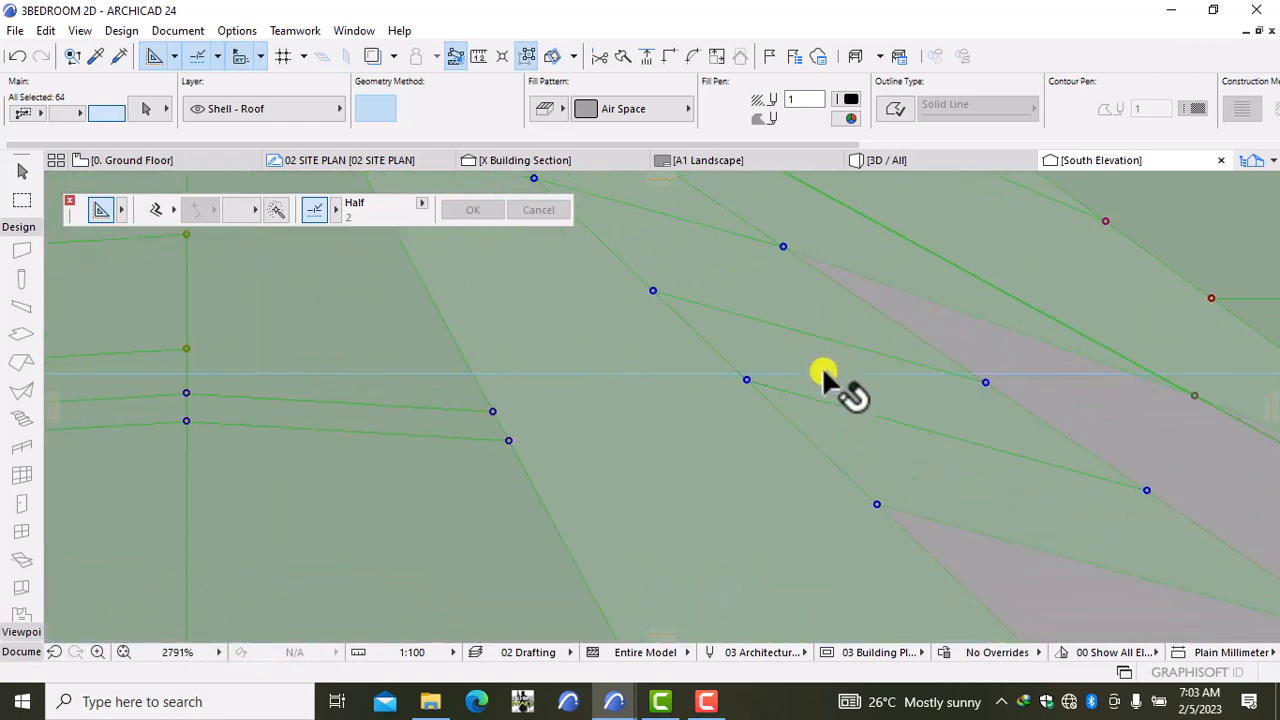
pyautogui.keyDown('shift'); pyautogui.click(988, 567); pyautogui.keyUp('shift')
pyautogui.keyDown('shift'); pyautogui.click(1022, 358); pyautogui.keyUp('shift')
pyautogui.scroll(-4, 1106, 463)
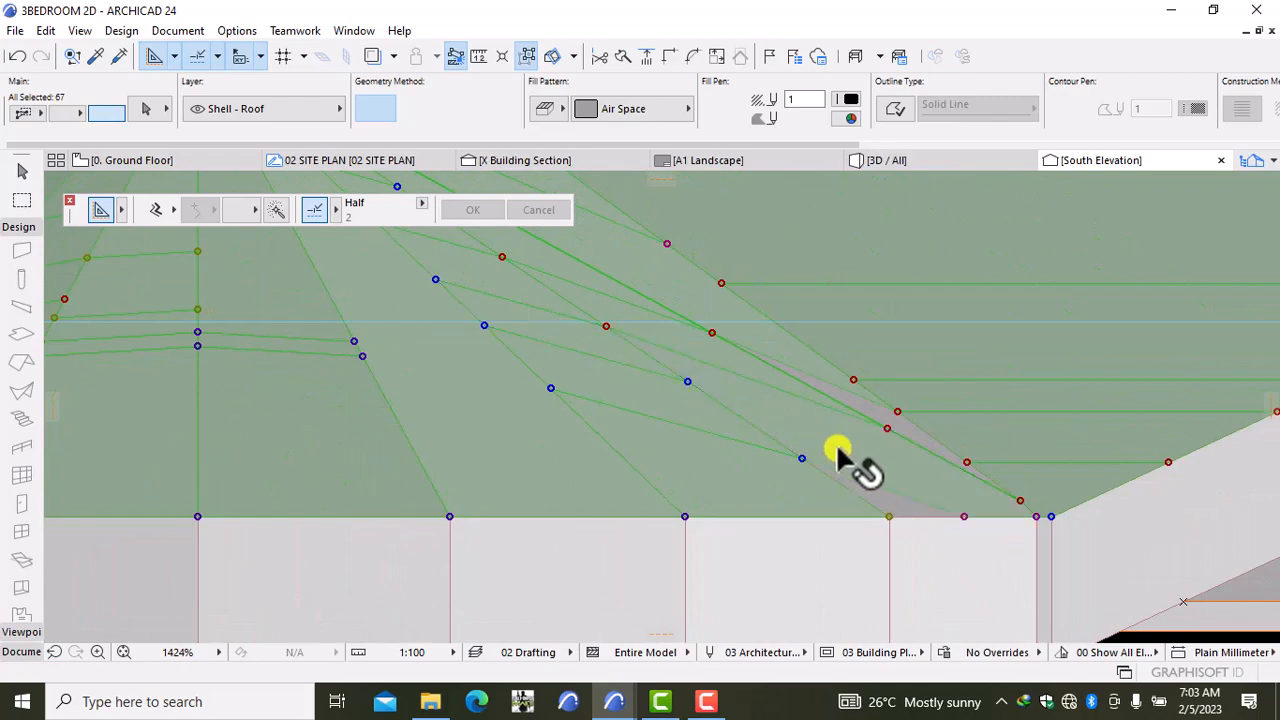
pyautogui.keyDown('shift'); pyautogui.click(903, 514); pyautogui.keyUp('shift')
pyautogui.scroll(3, 903, 510)
pyautogui.keyDown('shift'); pyautogui.click(900, 505); pyautogui.keyUp('shift')
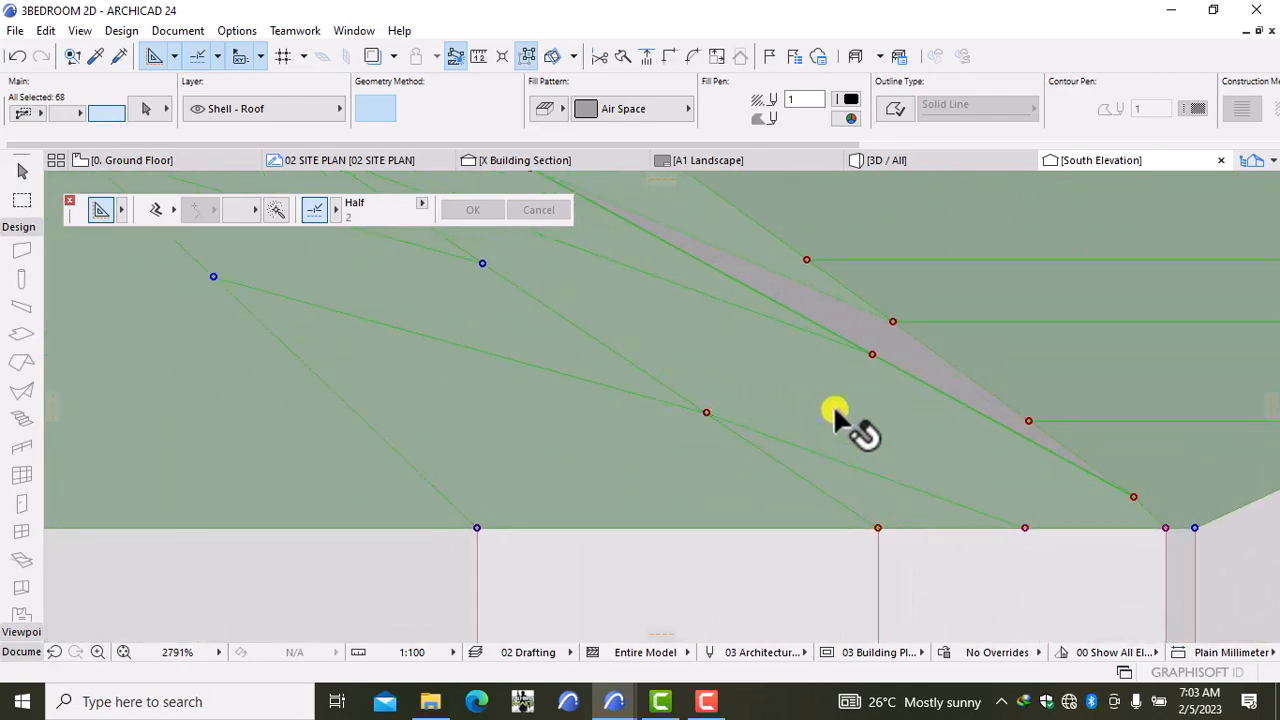
pyautogui.keyDown('shift'); pyautogui.click(830, 330); pyautogui.keyUp('shift')
pyautogui.scroll(-6, 880, 390)
pyautogui.keyDown('shift'); pyautogui.click(880, 390); pyautogui.keyUp('shift')
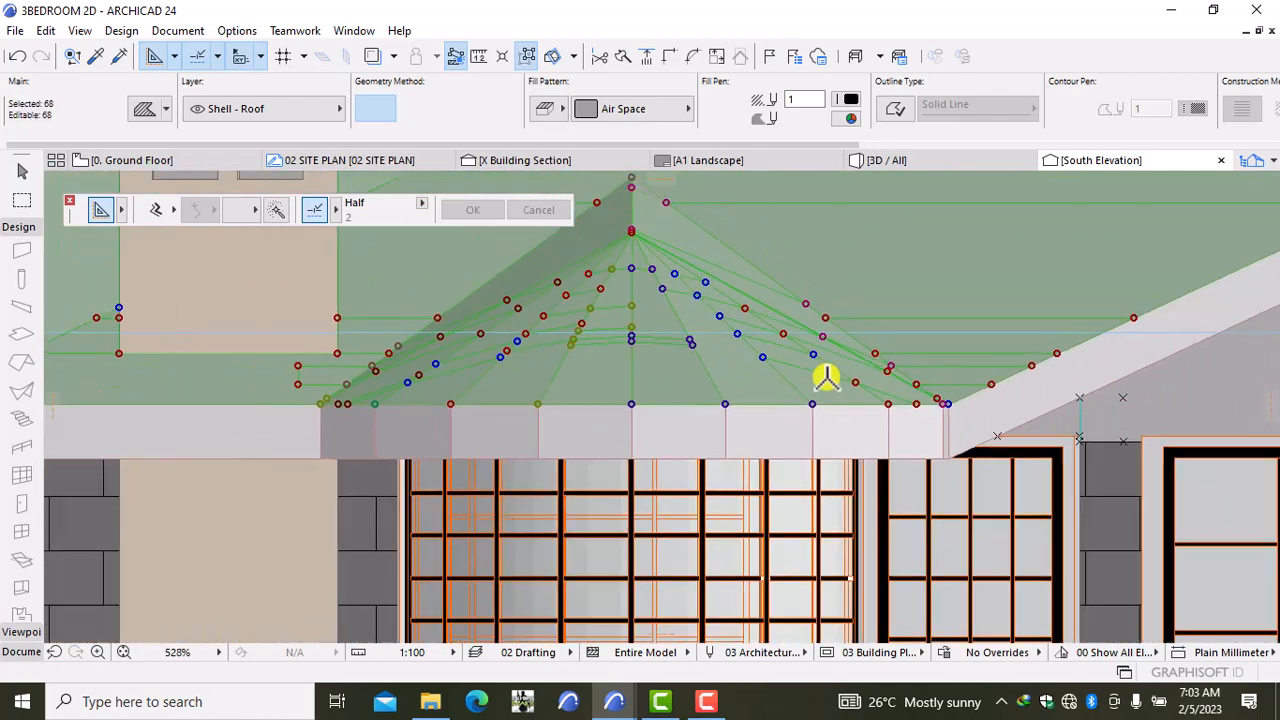
pyautogui.scroll(-7, 823, 371)
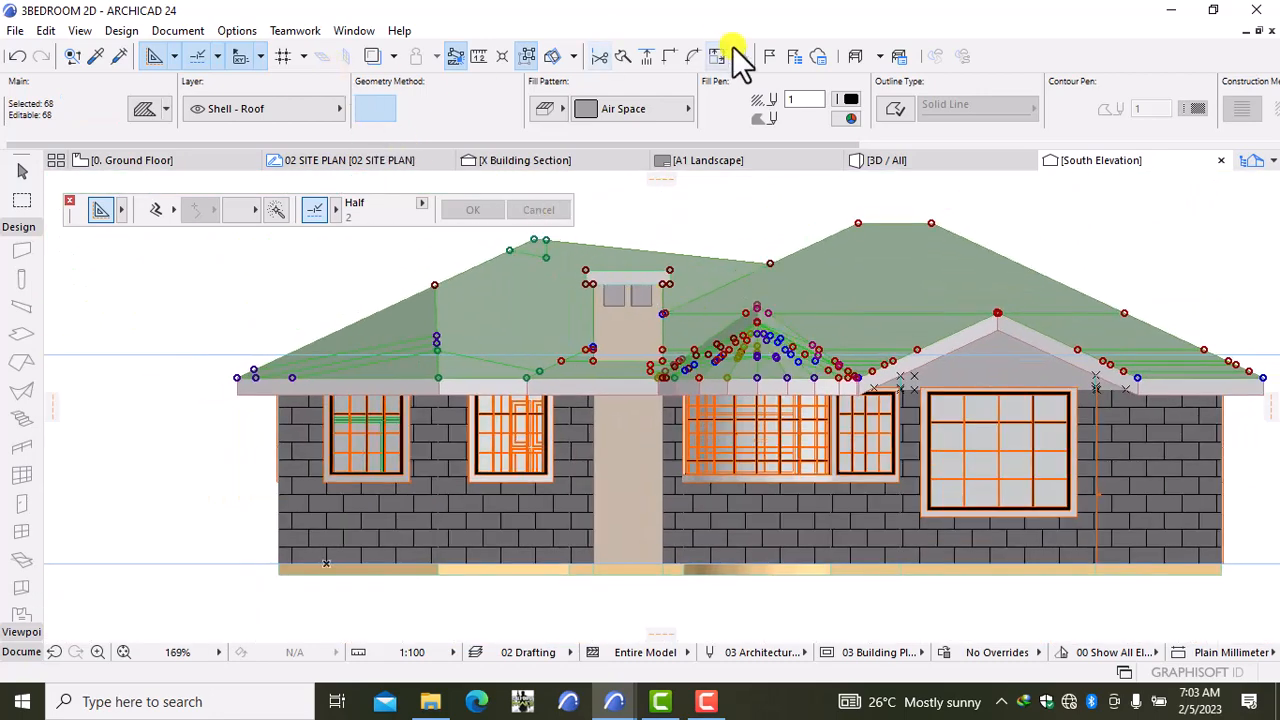
# Step: Give the selected roof fills Roof Tile 01 with red pen 20 over a dark background, then deselect
pyautogui.click(653, 100)
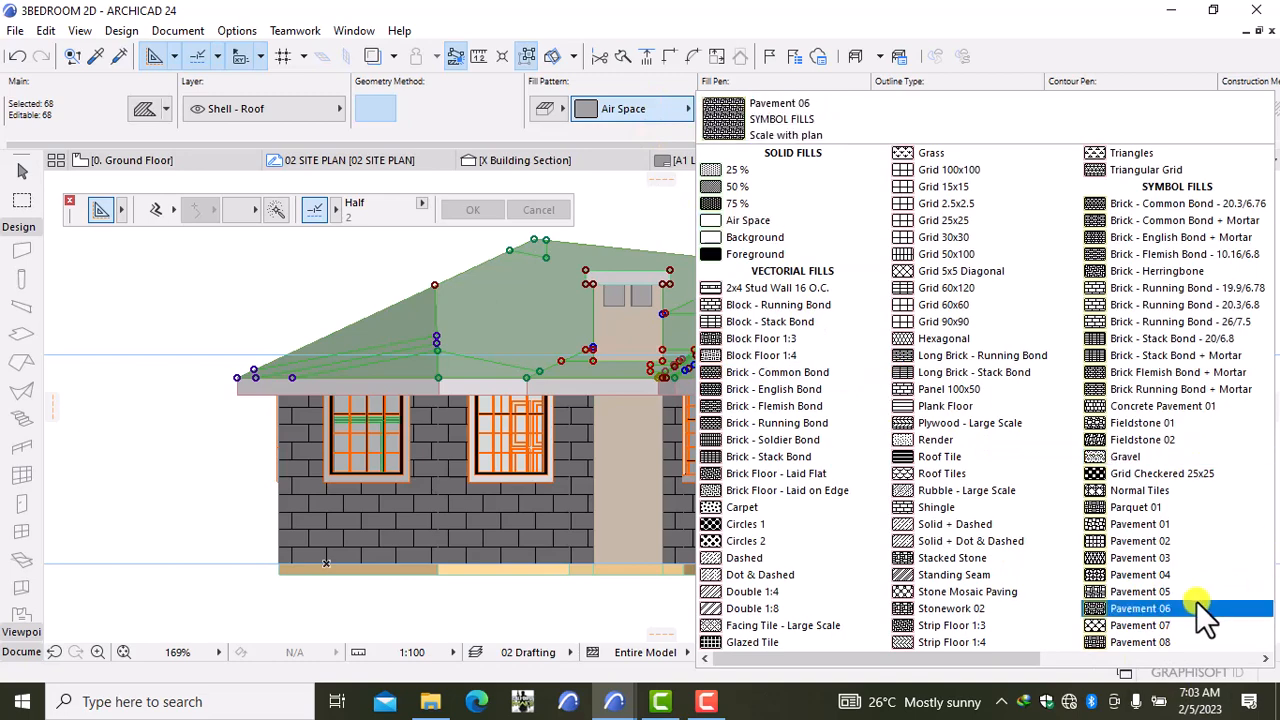
pyautogui.scroll(-2, 1070, 650)
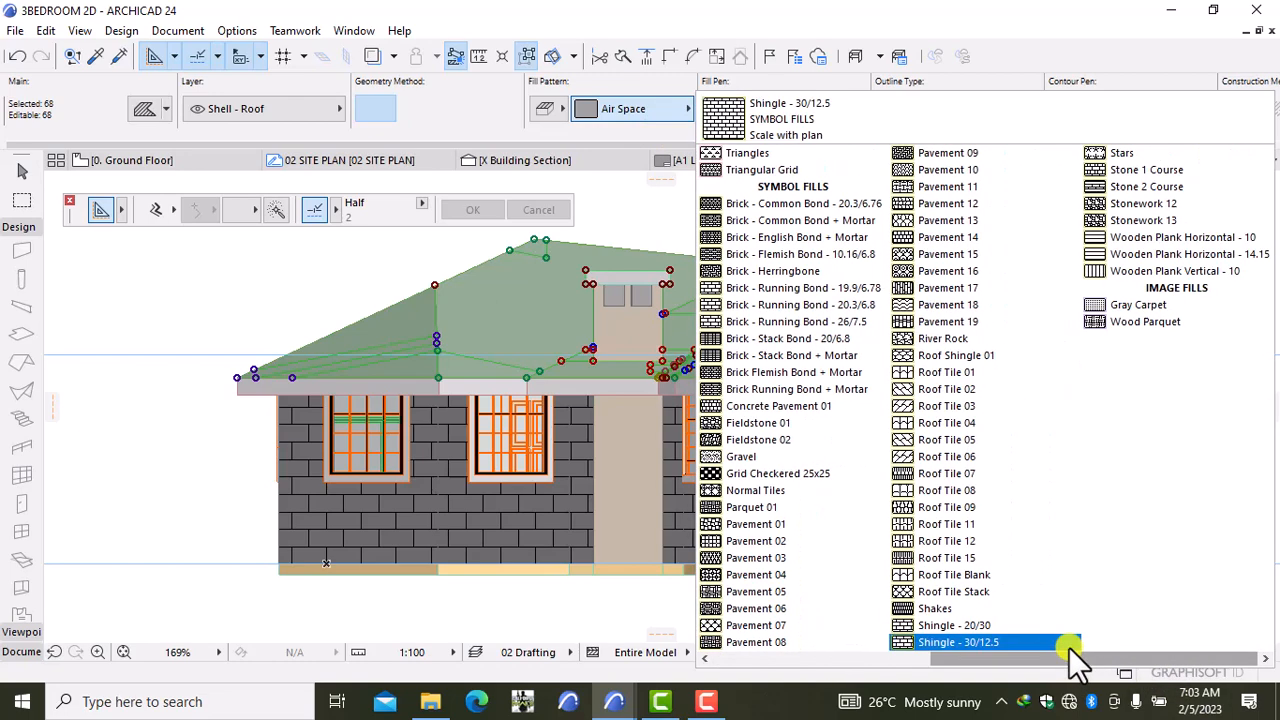
pyautogui.click(973, 372)
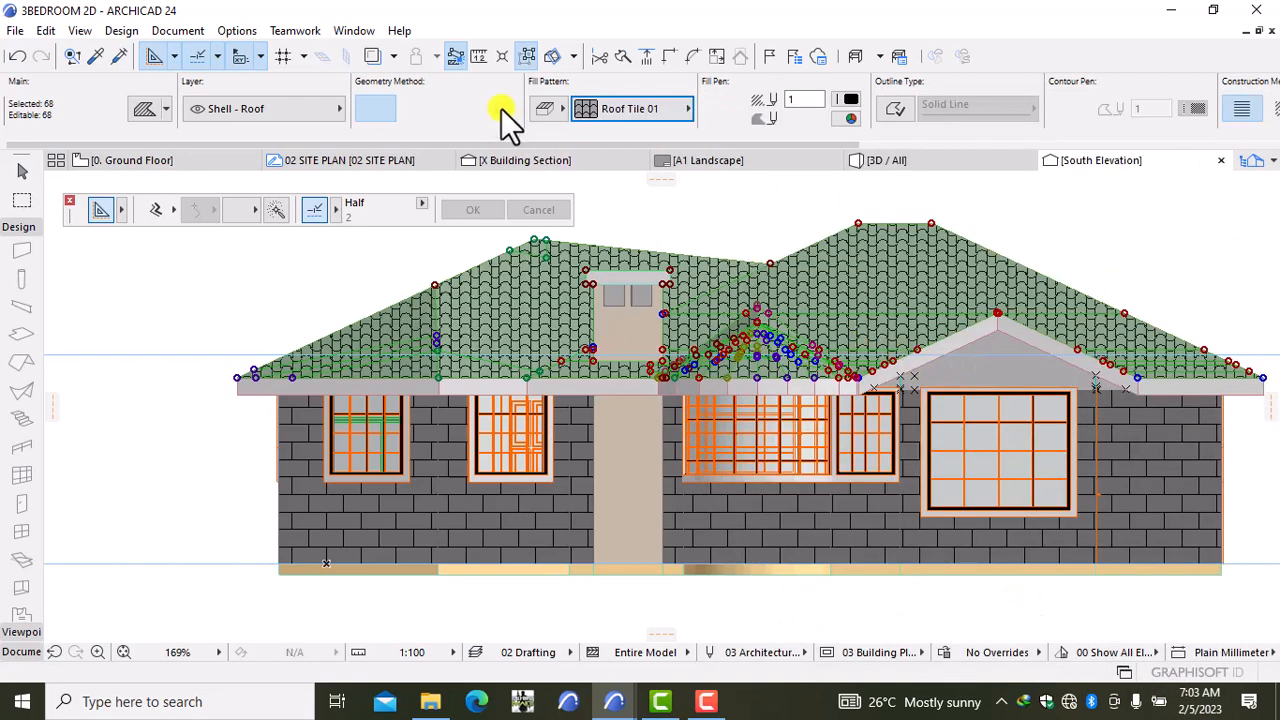
pyautogui.click(847, 96)
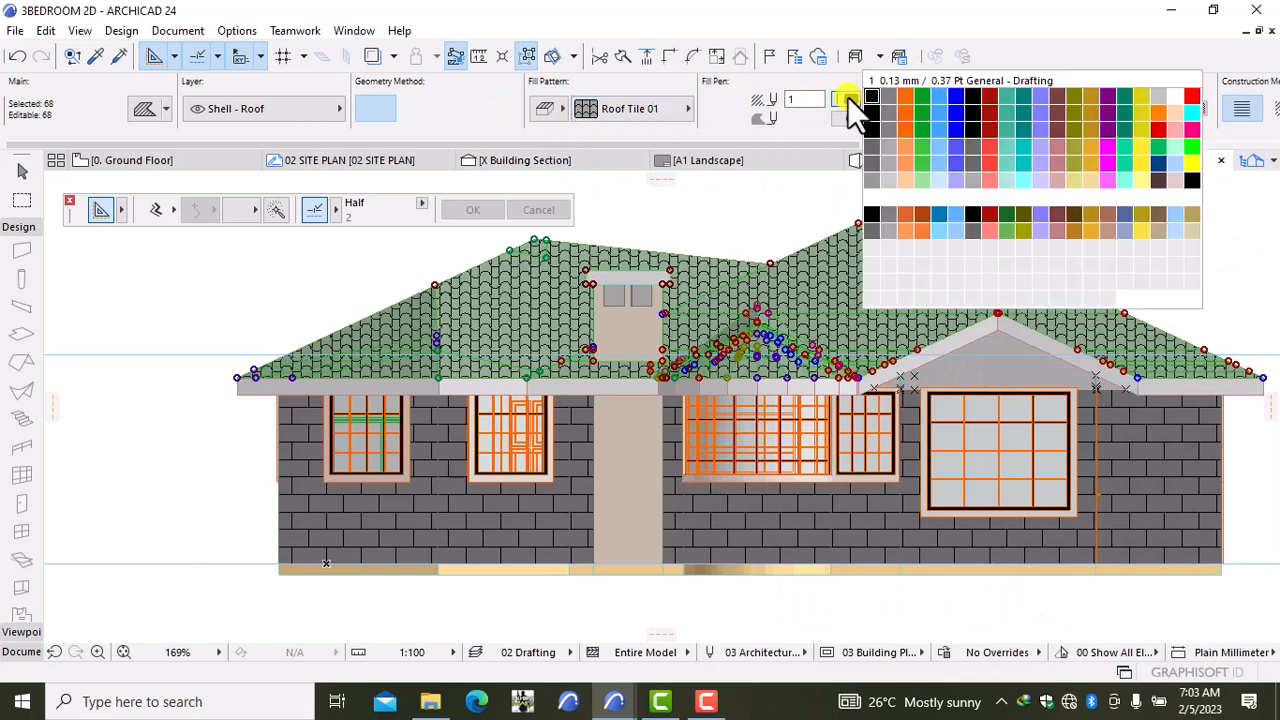
pyautogui.click(1190, 97)
pyautogui.click(850, 118)
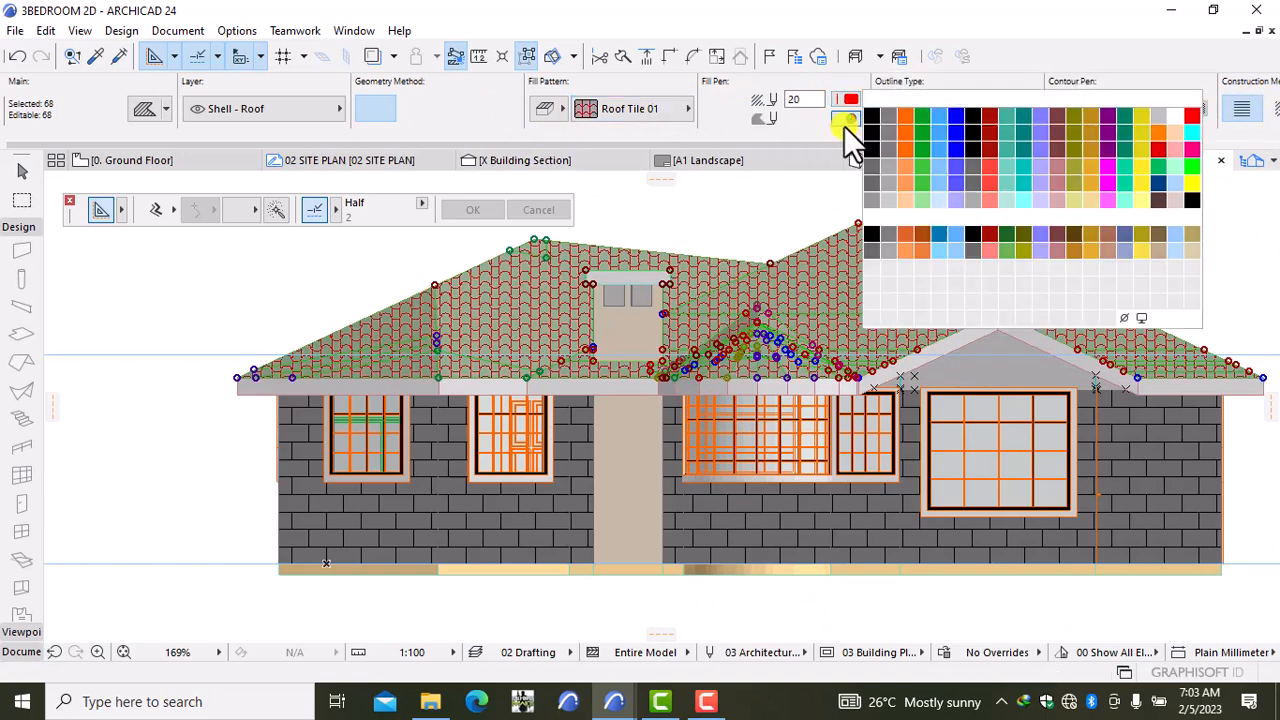
pyautogui.click(876, 120)
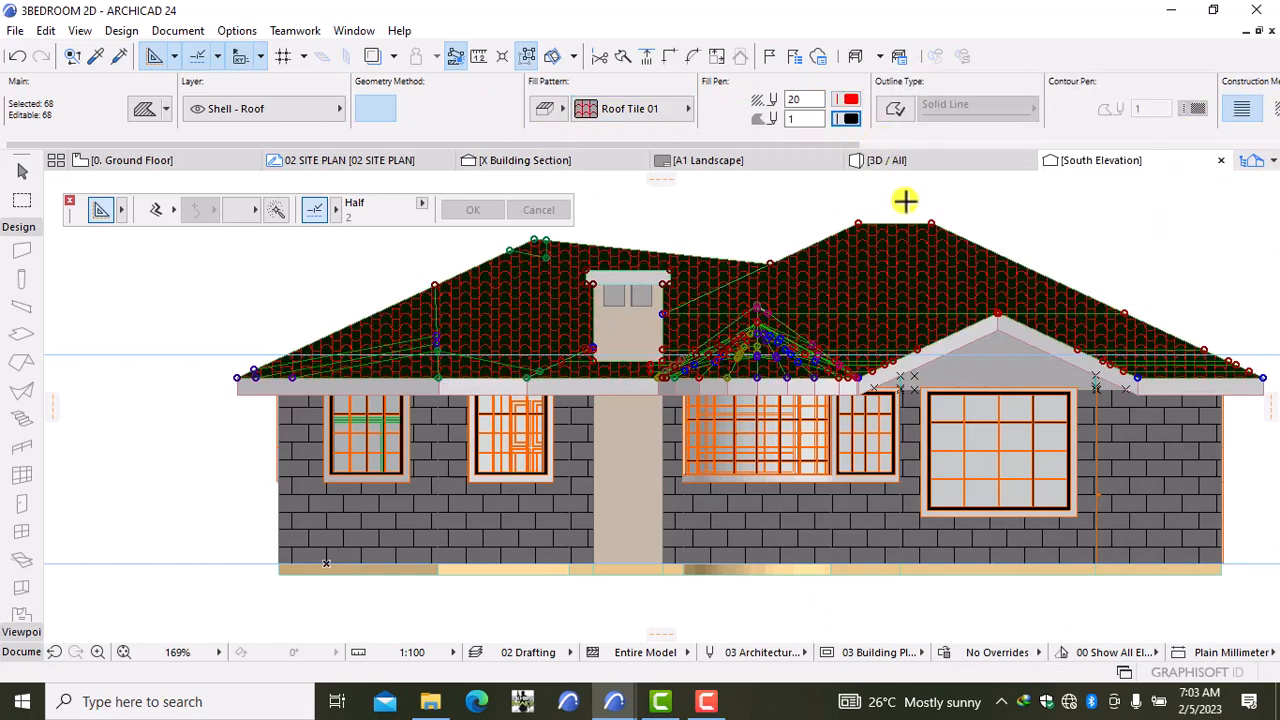
pyautogui.click(1146, 207)
pyautogui.scroll(-3, 1107, 271)
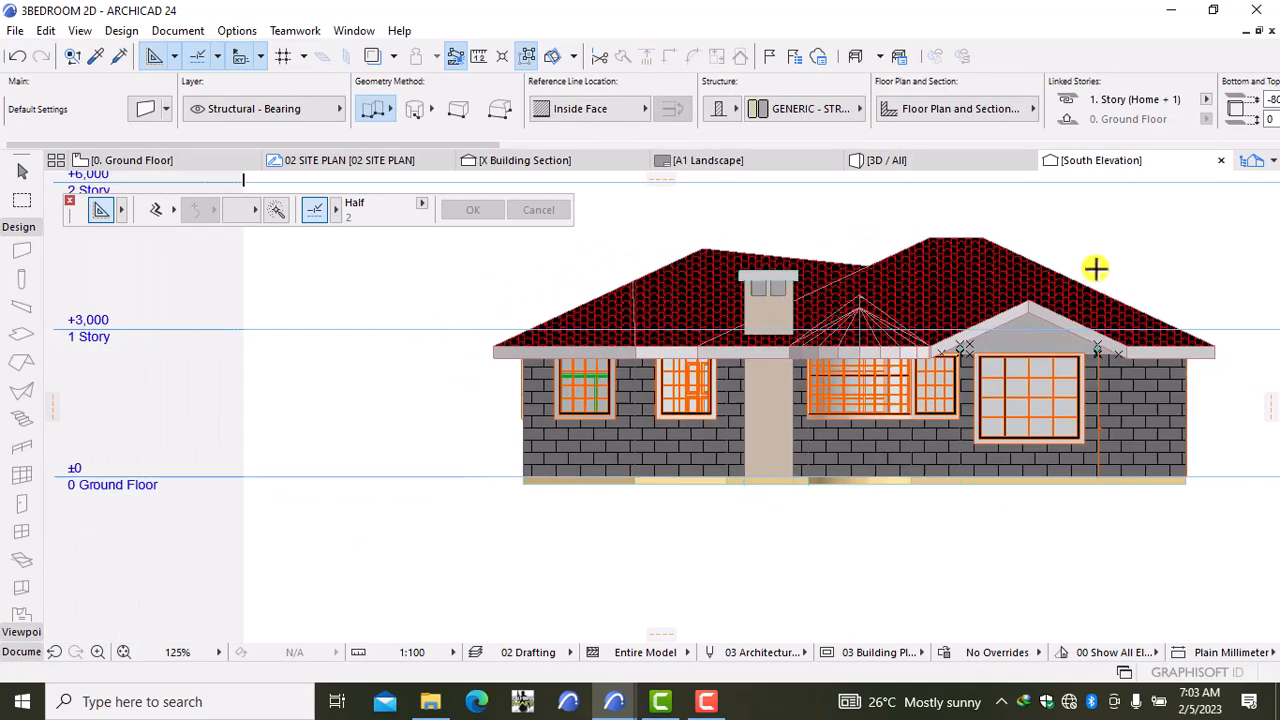
pyautogui.moveTo(1095, 268); pyautogui.dragTo(645, 352, button='middle')
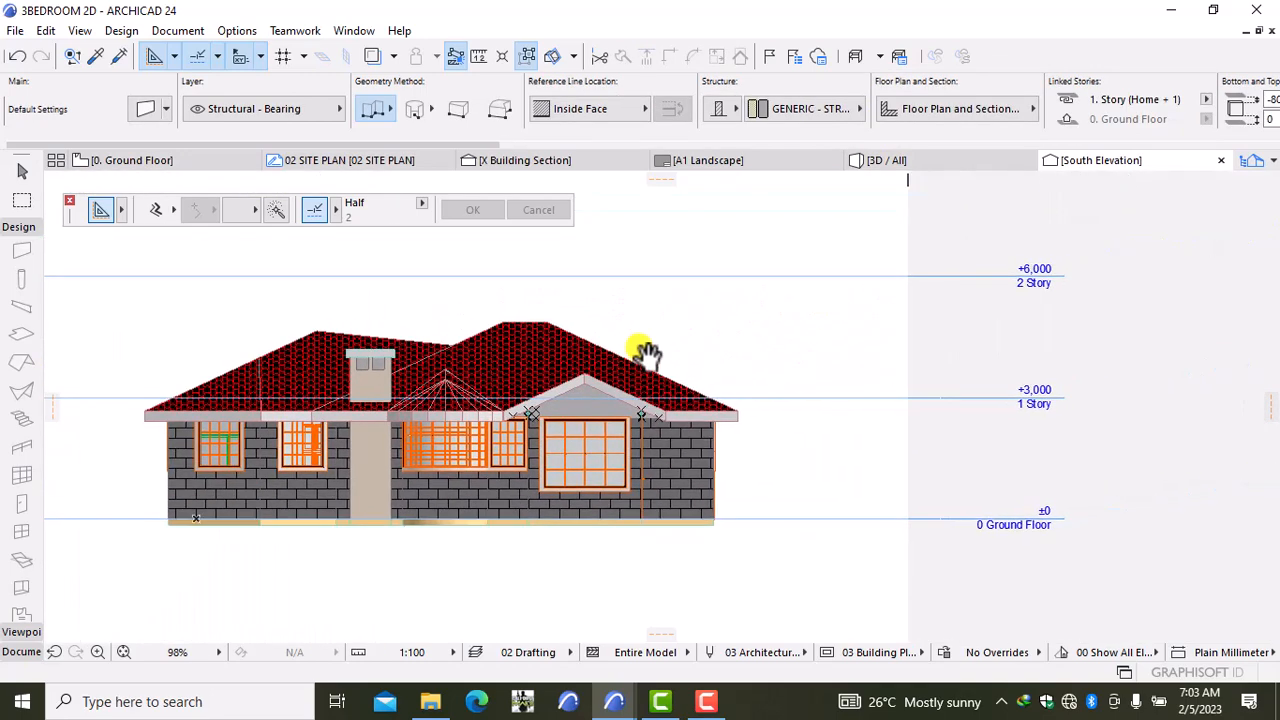
pyautogui.scroll(-2, 611, 340)
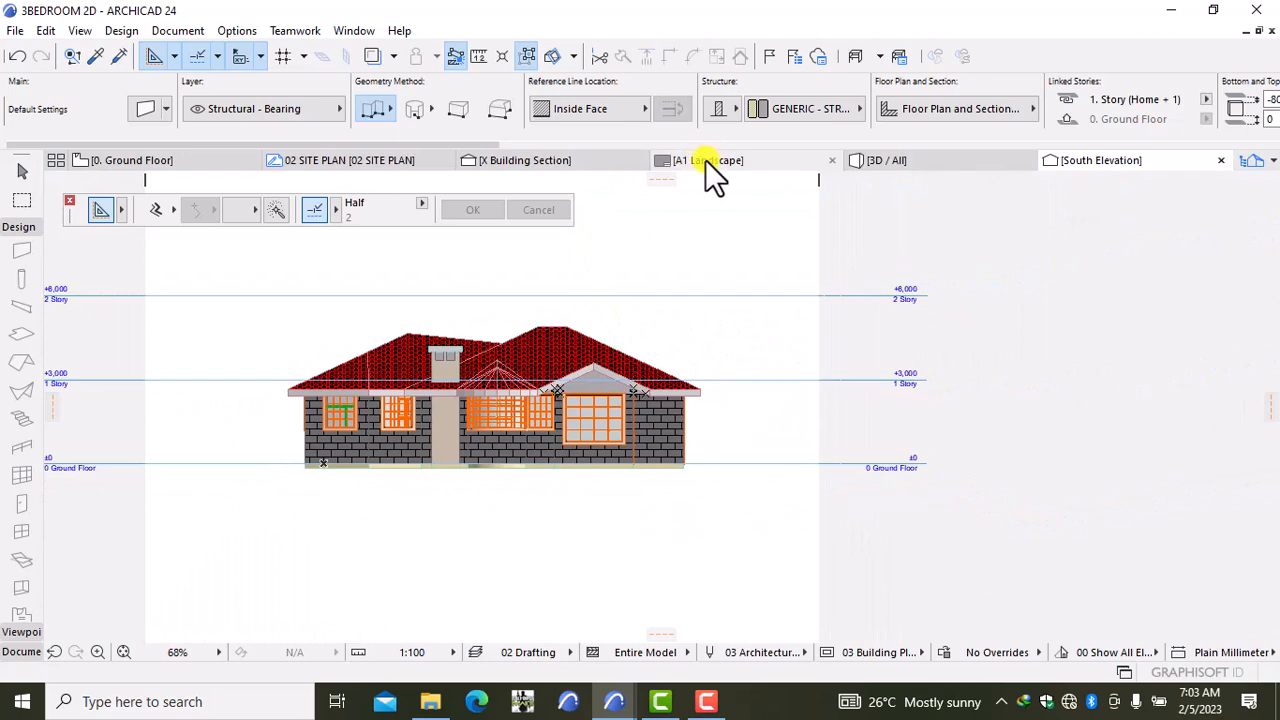
# Step: Switch to the A1 Landscape layout and inspect the elevations, section, plan and NOTES column
pyautogui.click(704, 161)
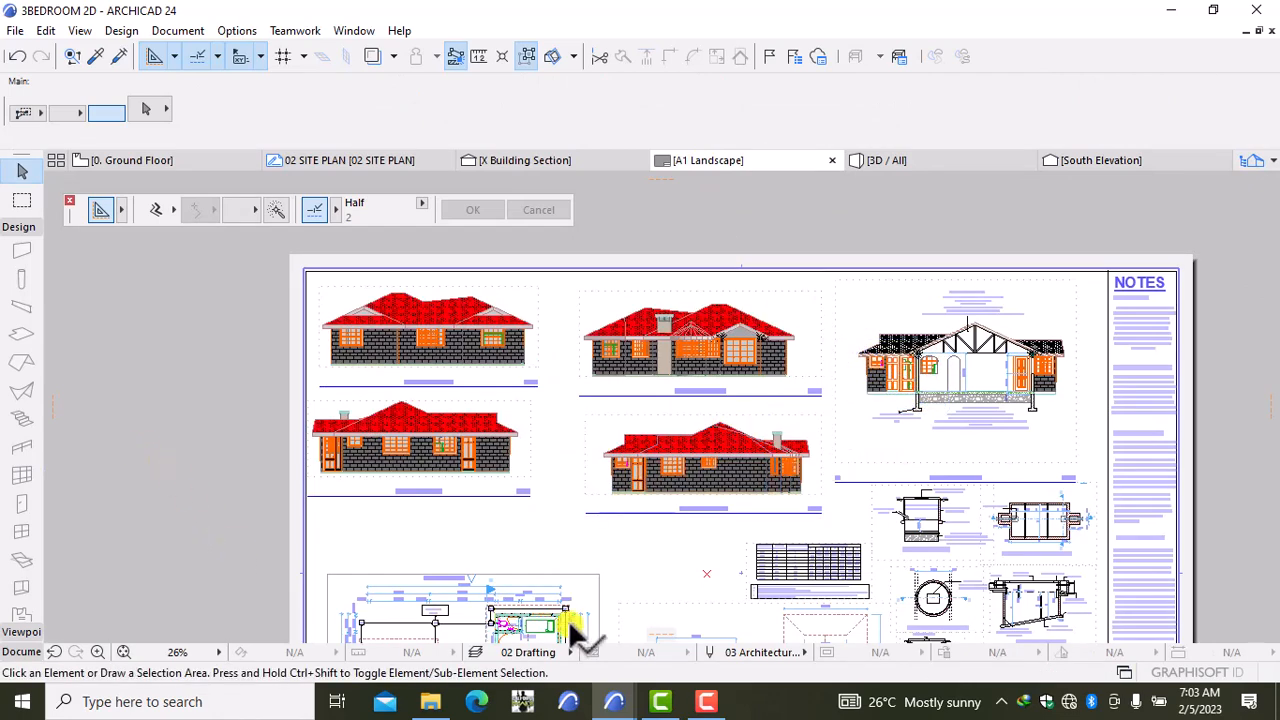
pyautogui.scroll(-2, 545, 598)
pyautogui.moveTo(591, 629); pyautogui.dragTo(560, 468, button='middle')
pyautogui.scroll(2, 558, 487)
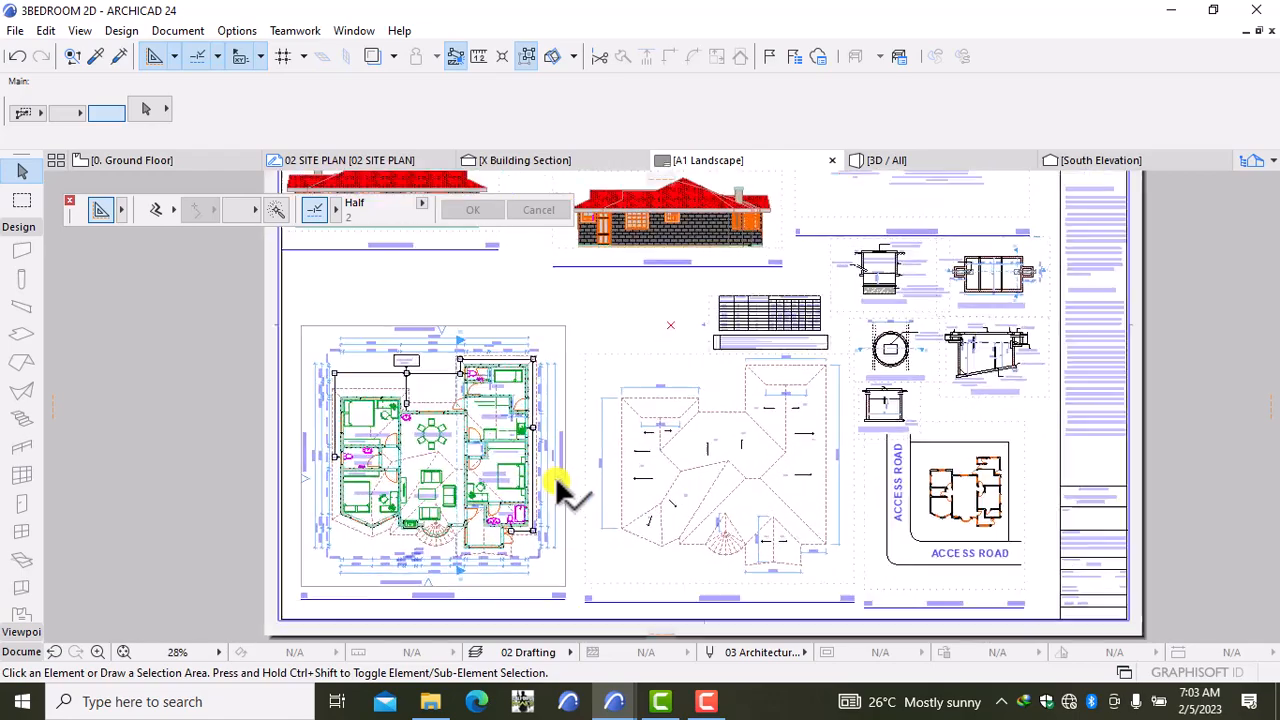
pyautogui.scroll(3, 557, 487)
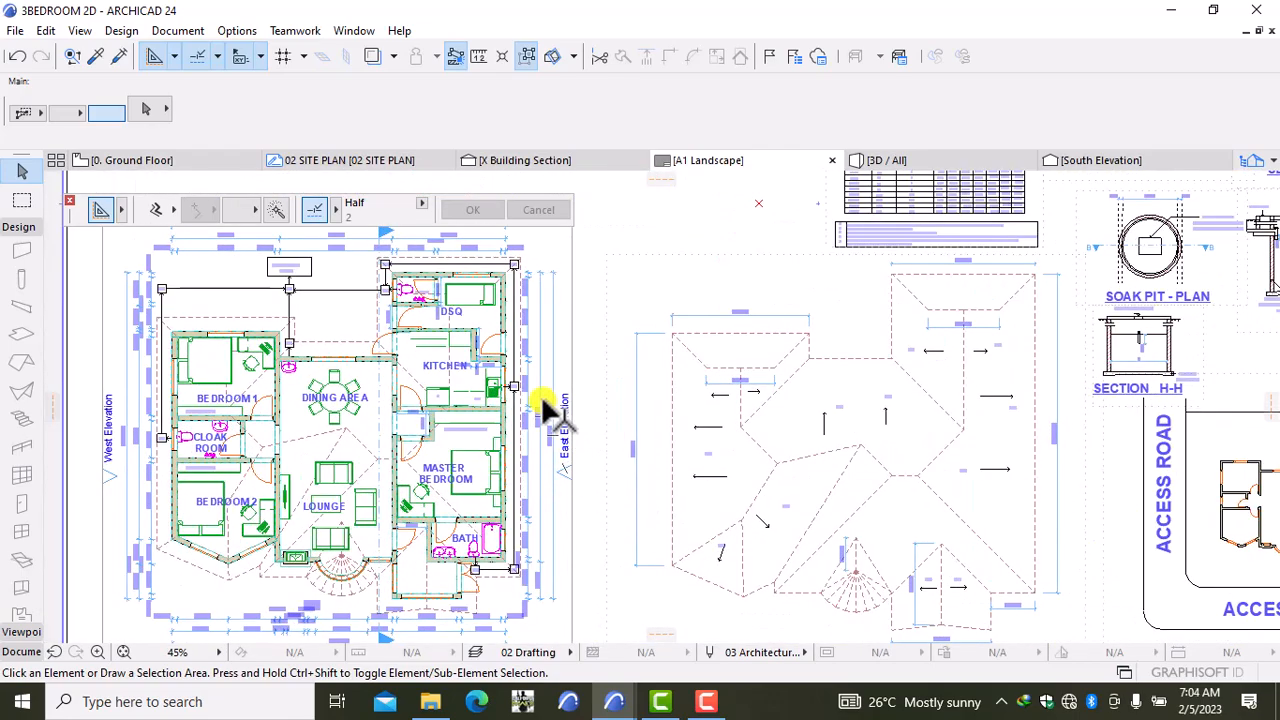
pyautogui.scroll(-3, 623, 557)
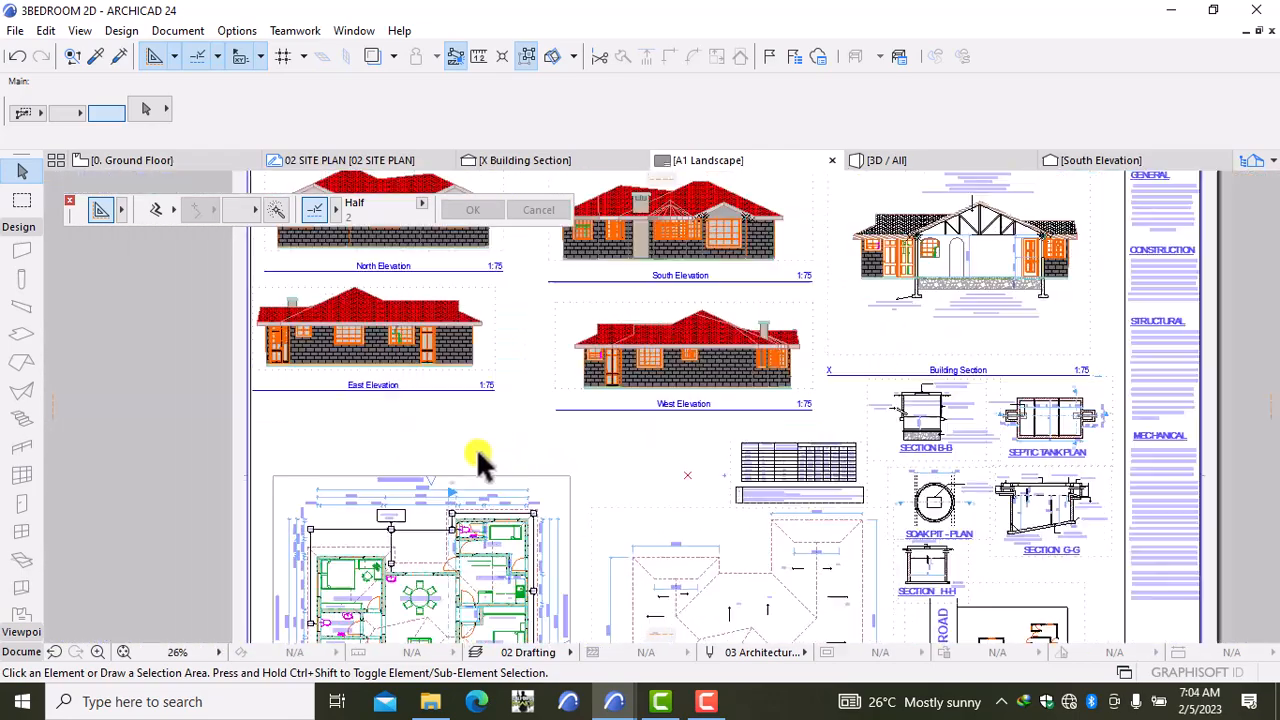
pyautogui.moveTo(337, 437); pyautogui.dragTo(305, 505, button='middle')
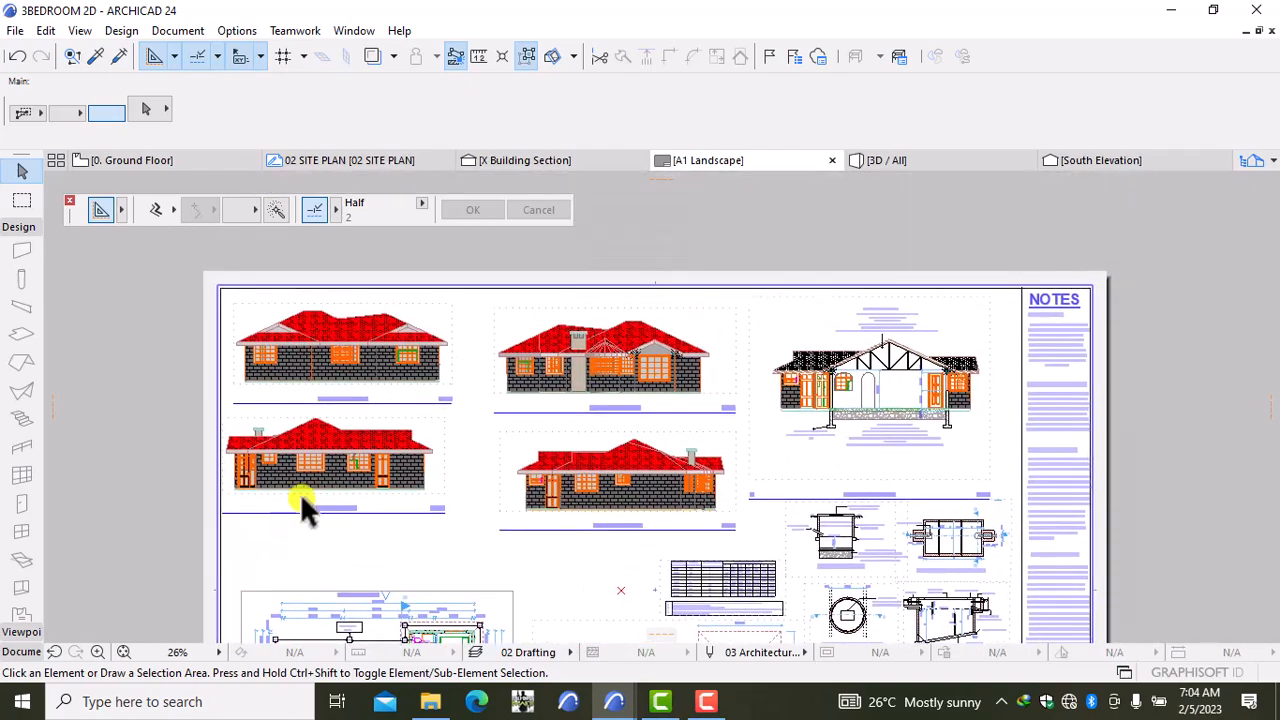
pyautogui.scroll(4, 228, 359)
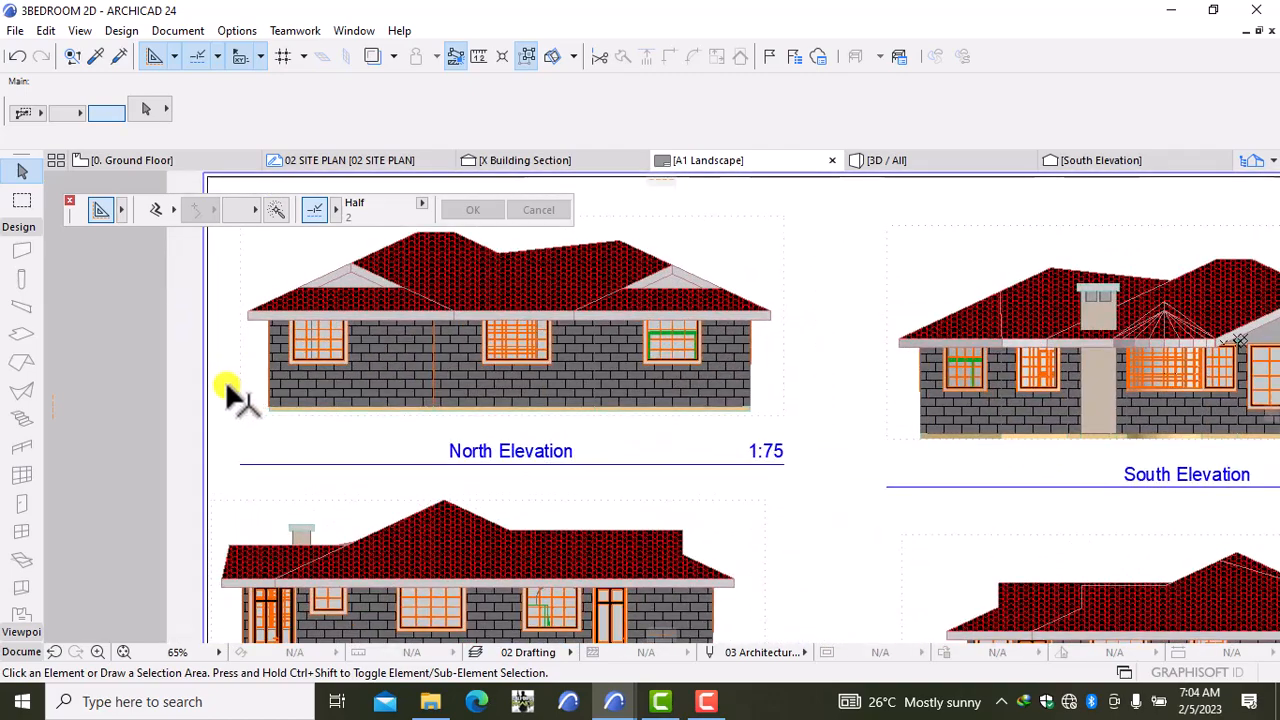
pyautogui.scroll(3, 242, 453)
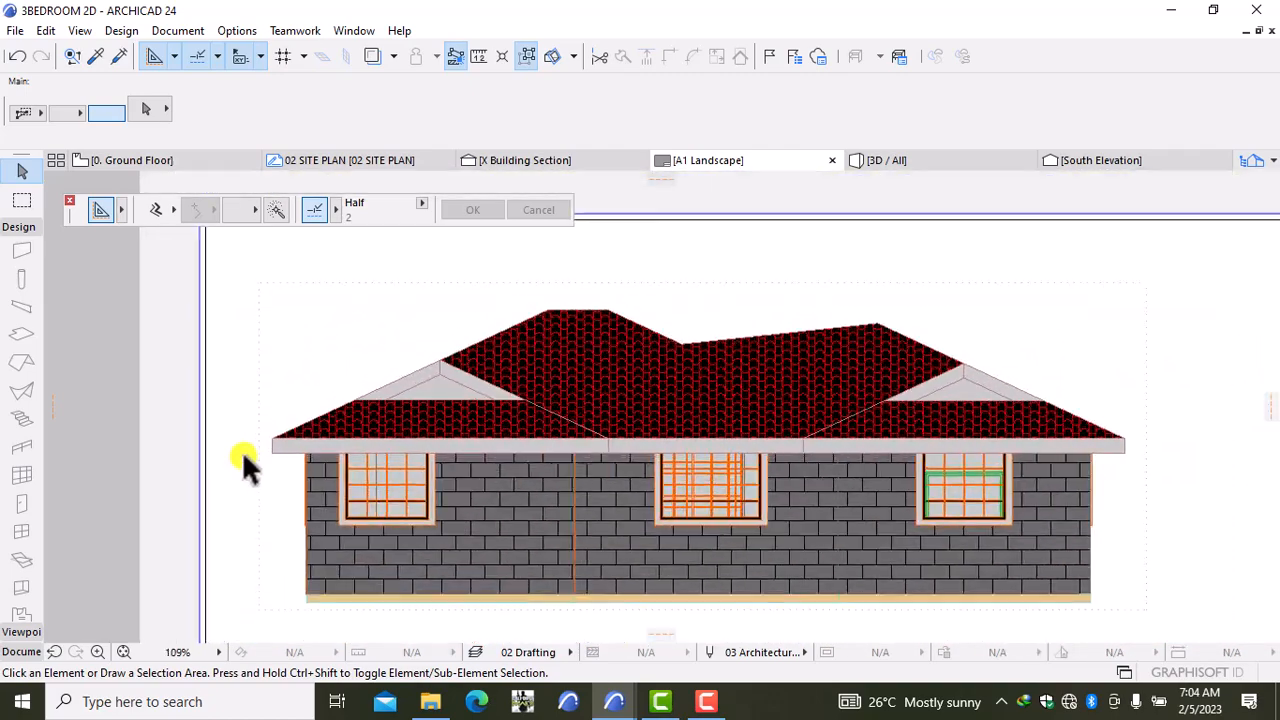
pyautogui.scroll(-5, 544, 430)
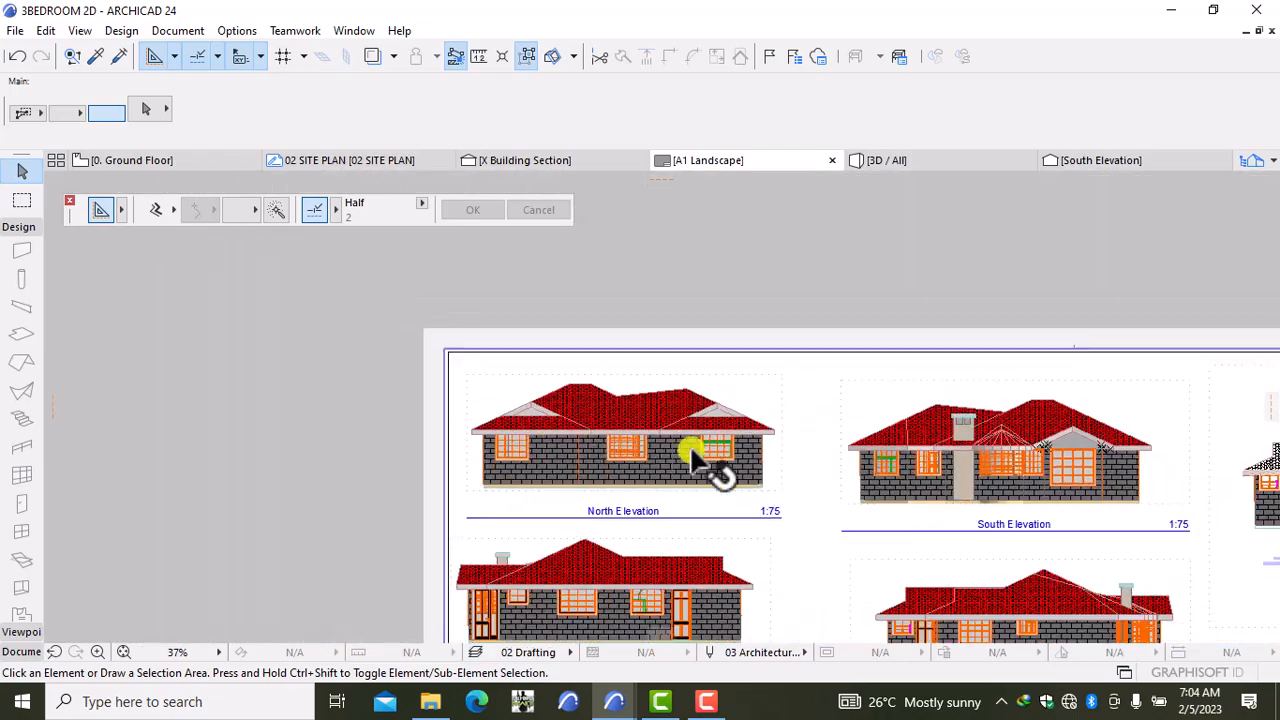
pyautogui.moveTo(845, 480); pyautogui.dragTo(435, 395, button='middle')
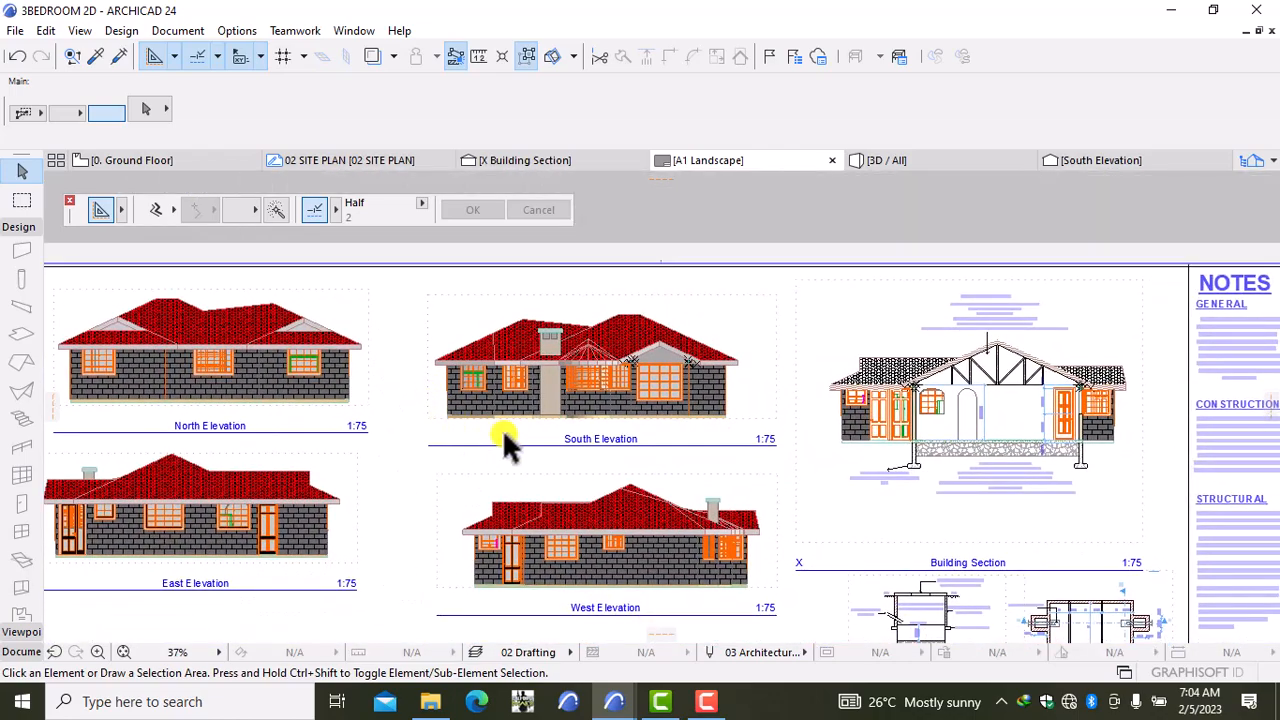
pyautogui.scroll(-2, 495, 440)
pyautogui.moveTo(512, 512); pyautogui.dragTo(509, 385, button='middle')
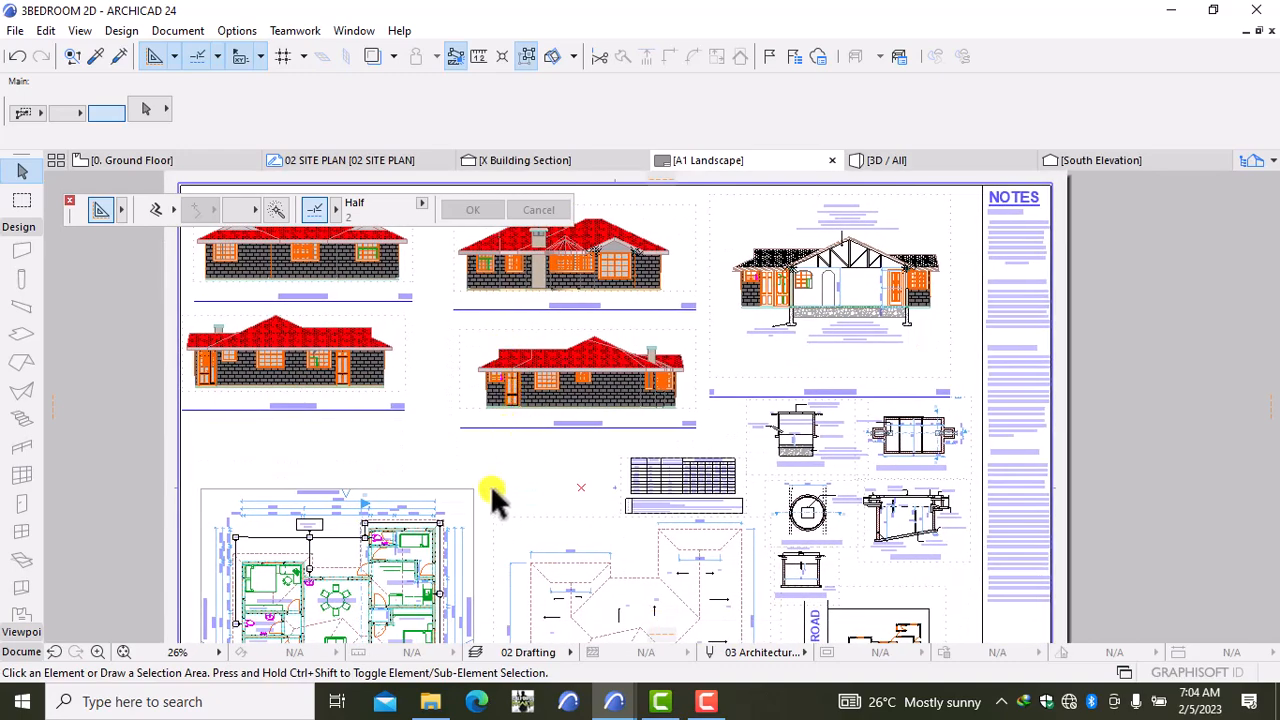
pyautogui.moveTo(495, 495); pyautogui.dragTo(590, 425, button='middle')
pyautogui.scroll(-2, 530, 360)
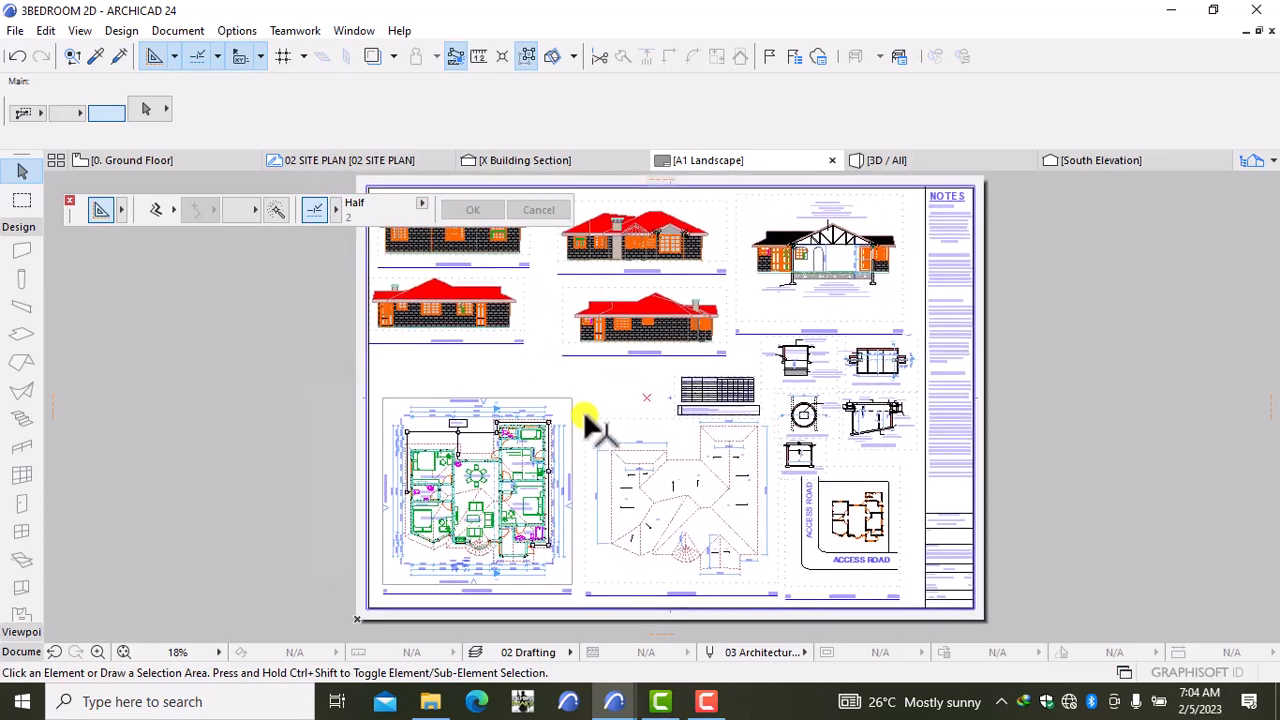
# Step: Save the entire layout in colour as PDF '3BEDROOM 2D' on an A1 landscape page
pyautogui.click(10, 30)
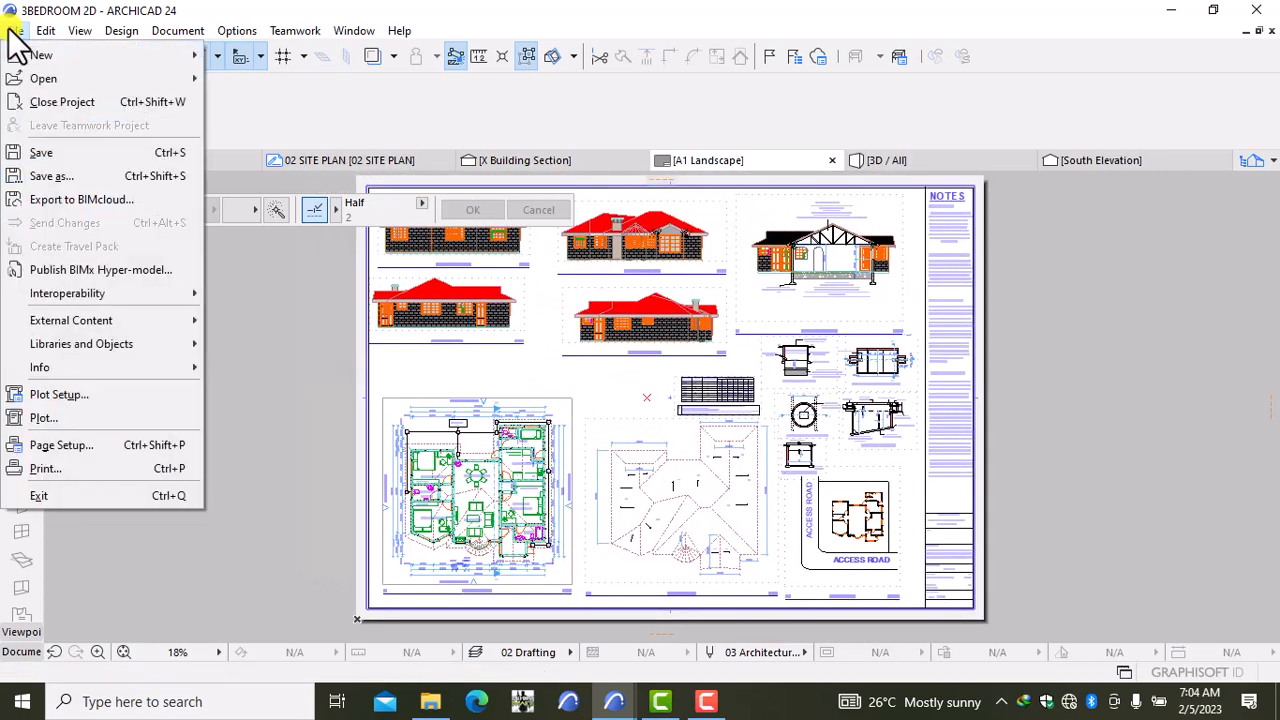
pyautogui.click(40, 176)
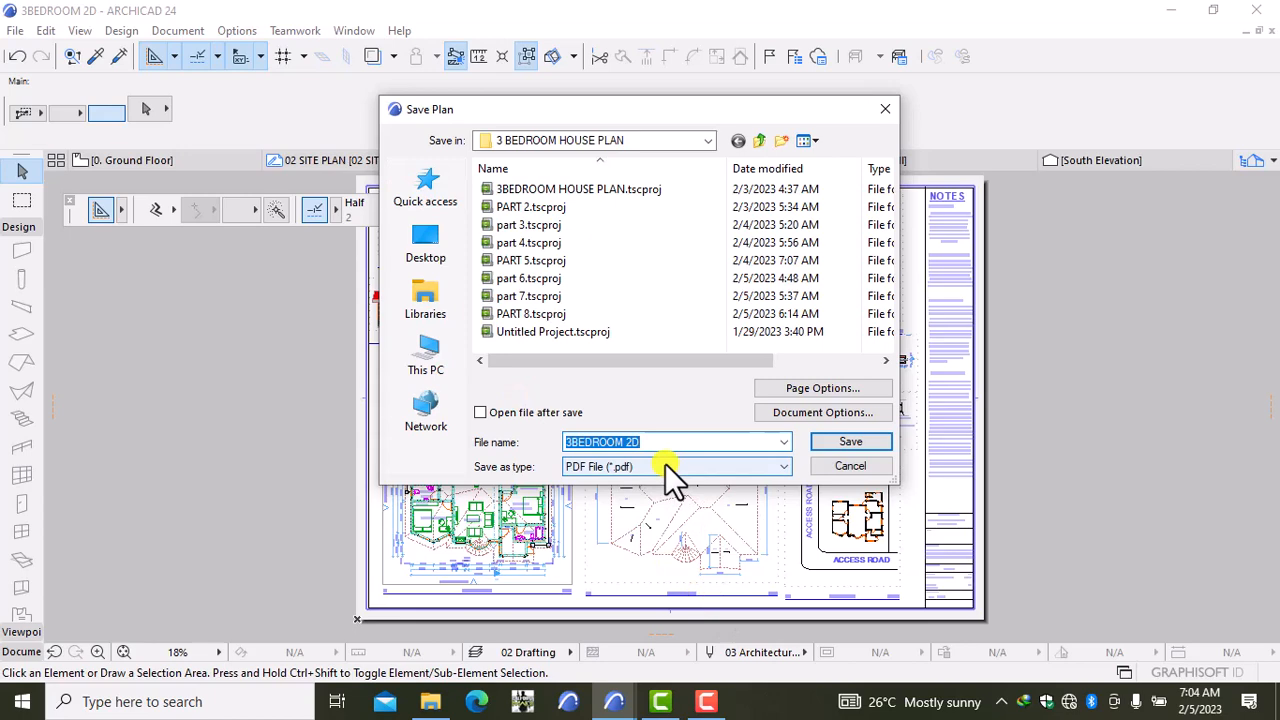
pyautogui.click(829, 387)
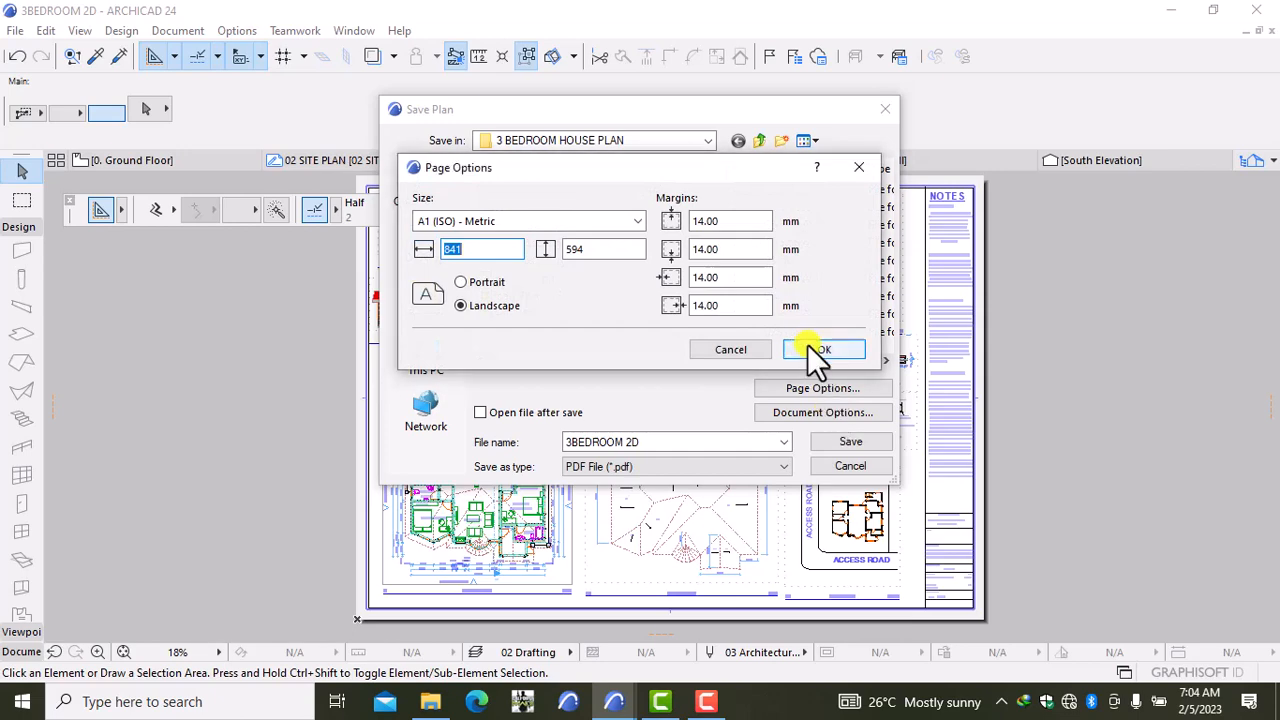
pyautogui.click(810, 349)
pyautogui.click(846, 414)
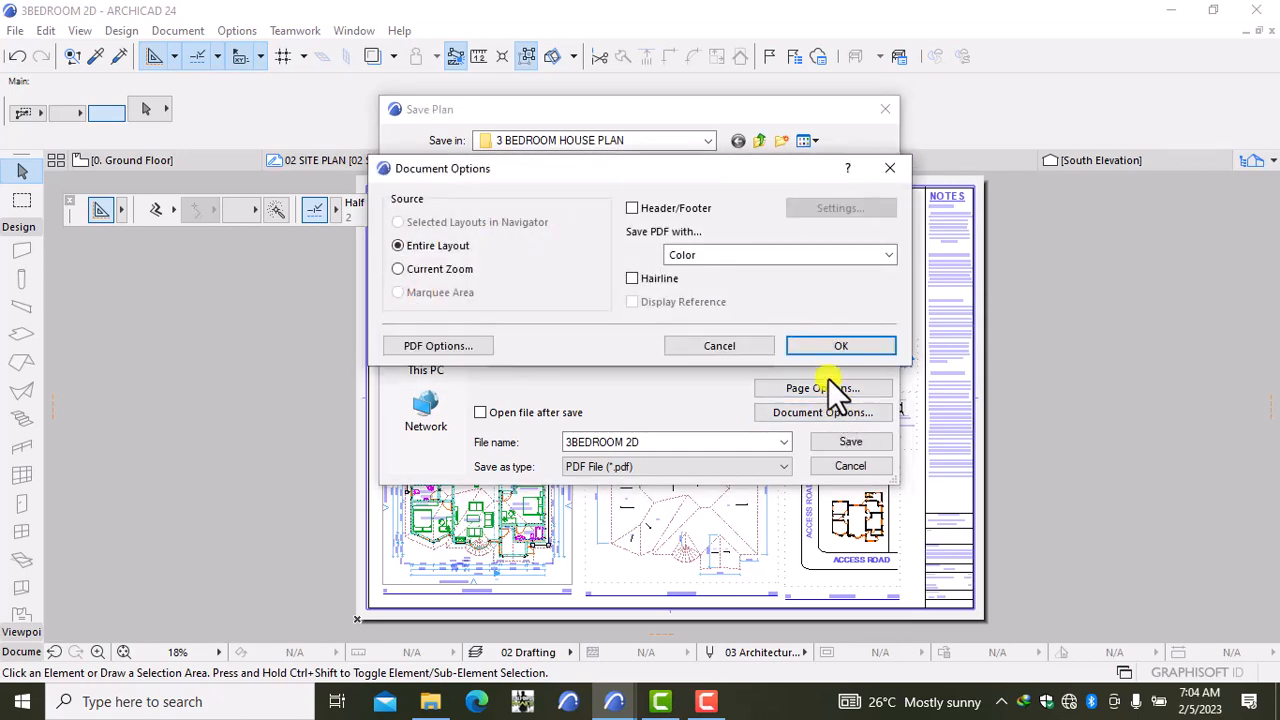
pyautogui.click(840, 345)
pyautogui.click(850, 442)
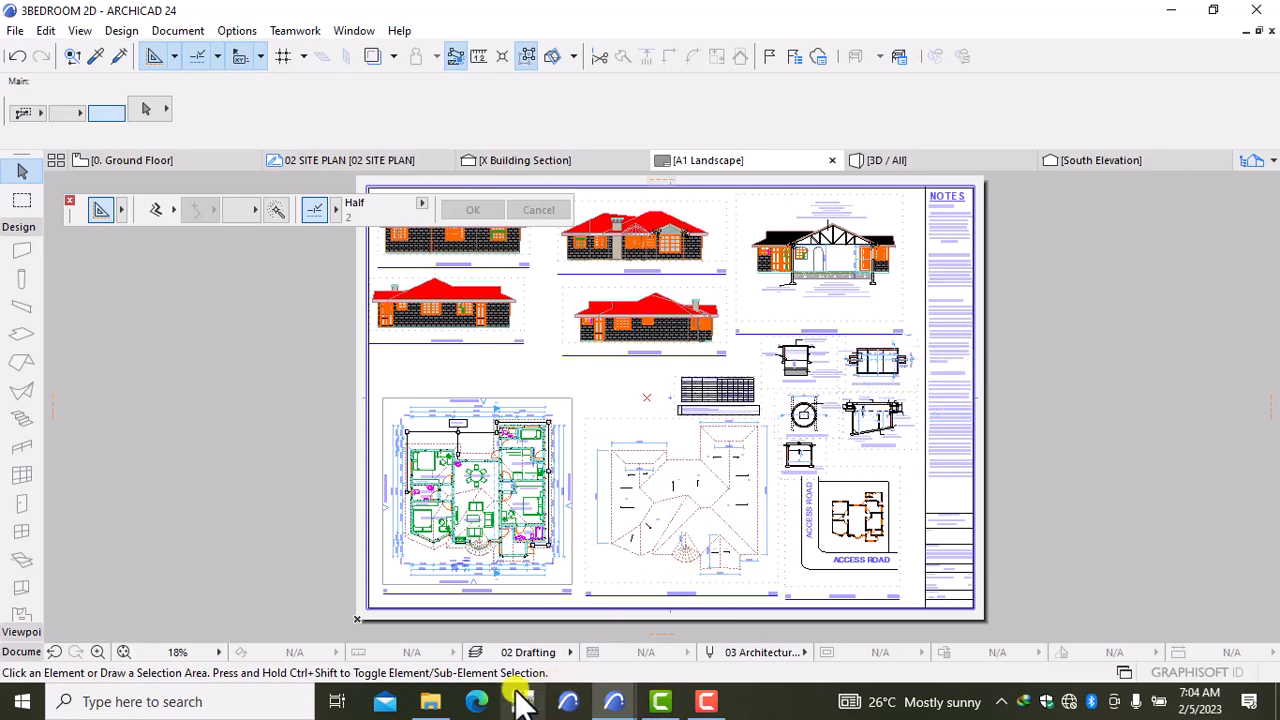
# Step: Browse from Documents to YOUTUBE CONTENT > 3 BEDROOM HOUSE PLAN and open the 3BEDROOM 2D PDF
pyautogui.click(430, 701)
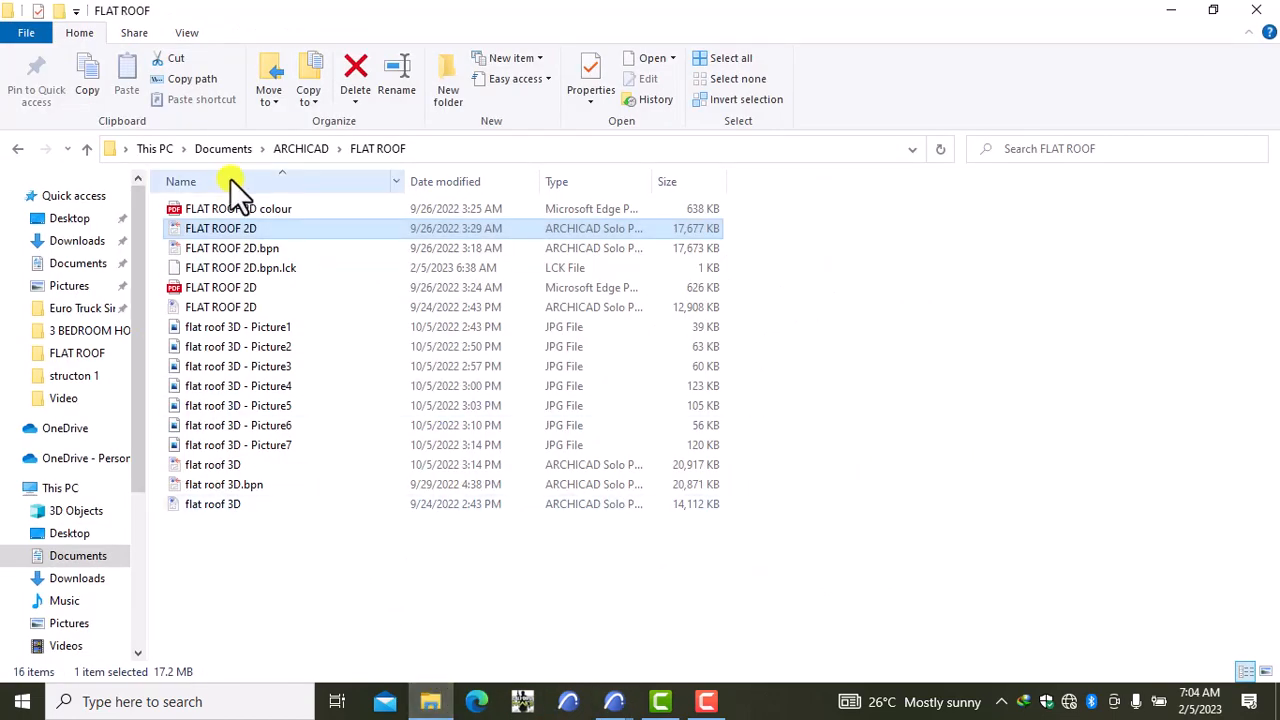
pyautogui.click(16, 150)
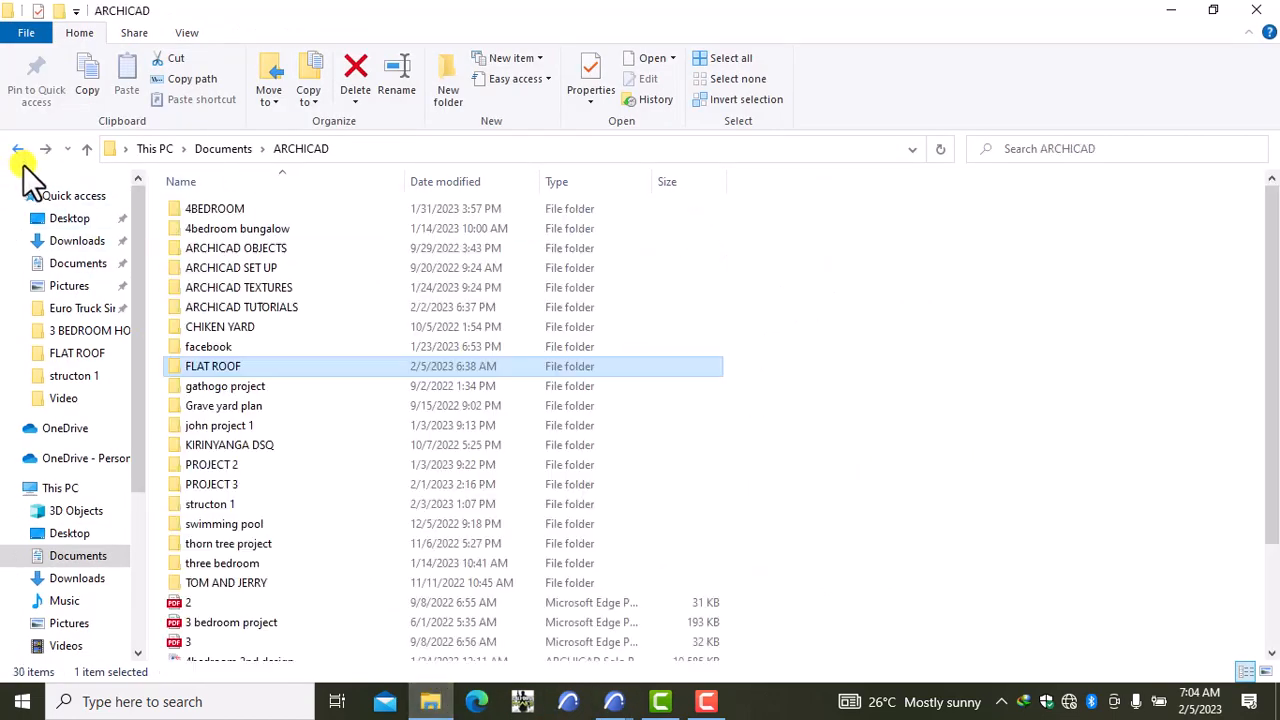
pyautogui.scroll(-3, 279, 371)
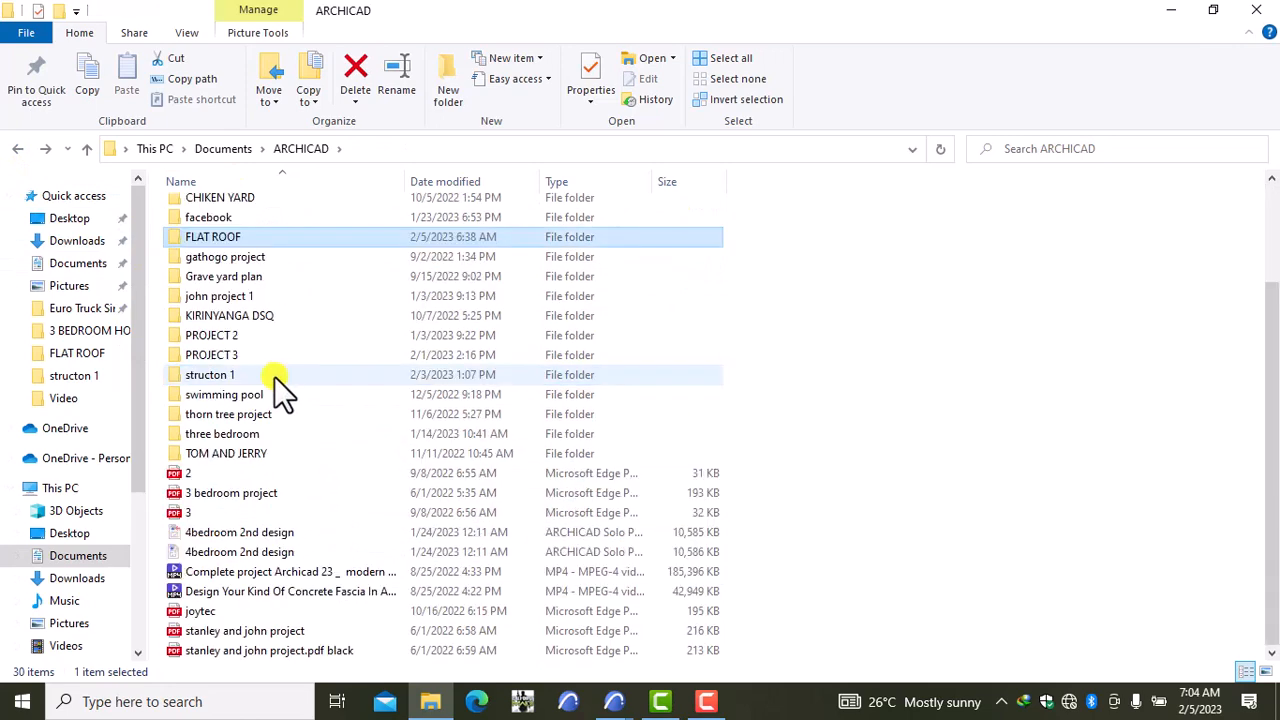
pyautogui.click(17, 148)
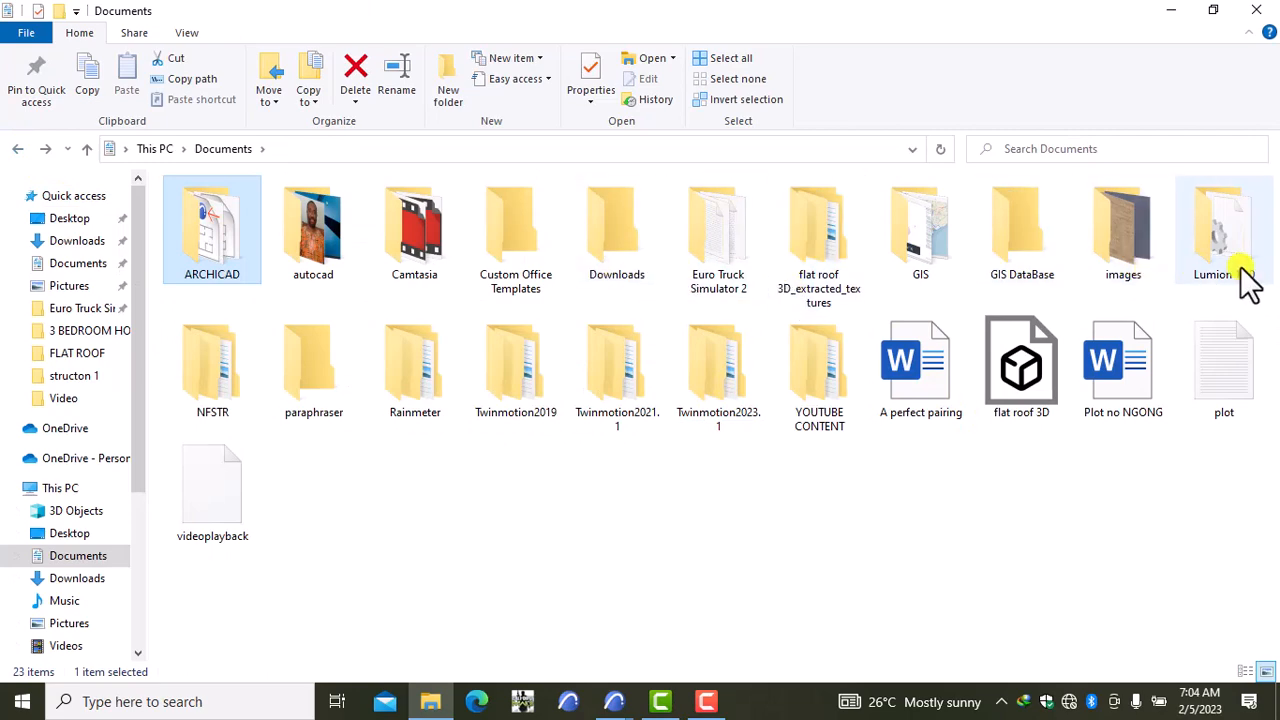
pyautogui.doubleClick(816, 400)
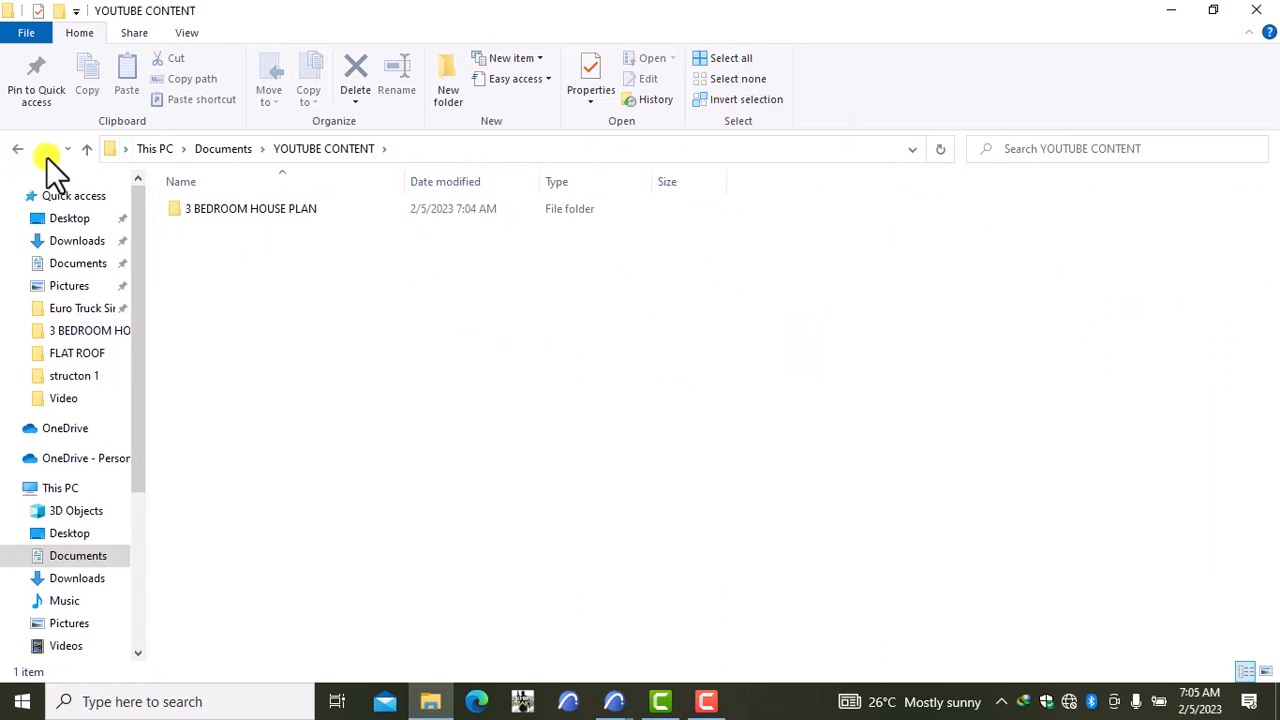
pyautogui.click(198, 207)
pyautogui.doubleClick(198, 207)
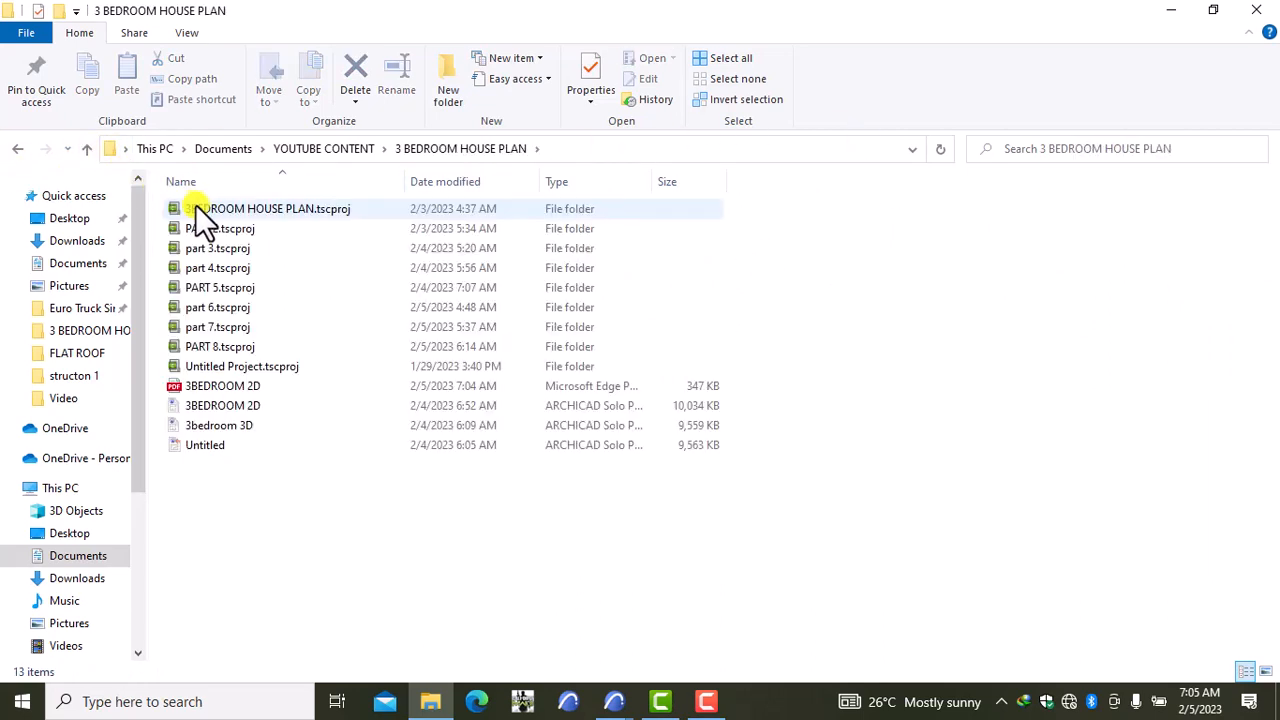
pyautogui.click(213, 381)
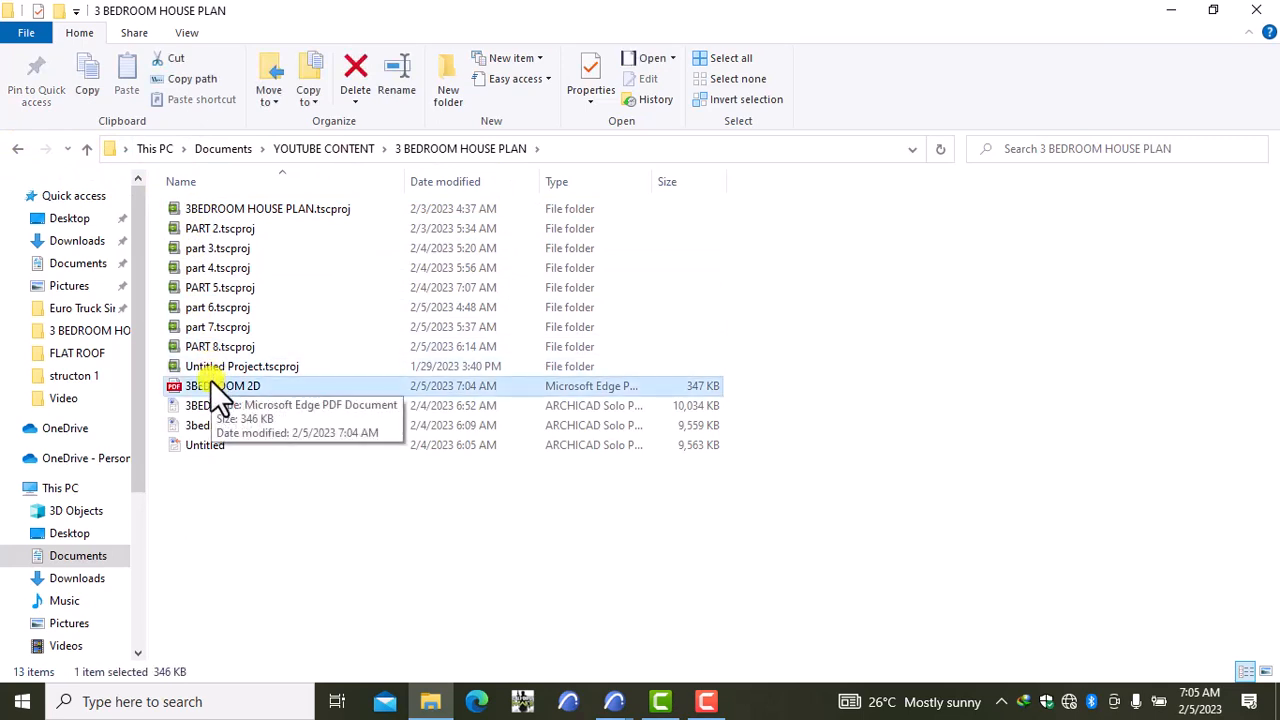
pyautogui.doubleClick(211, 381)
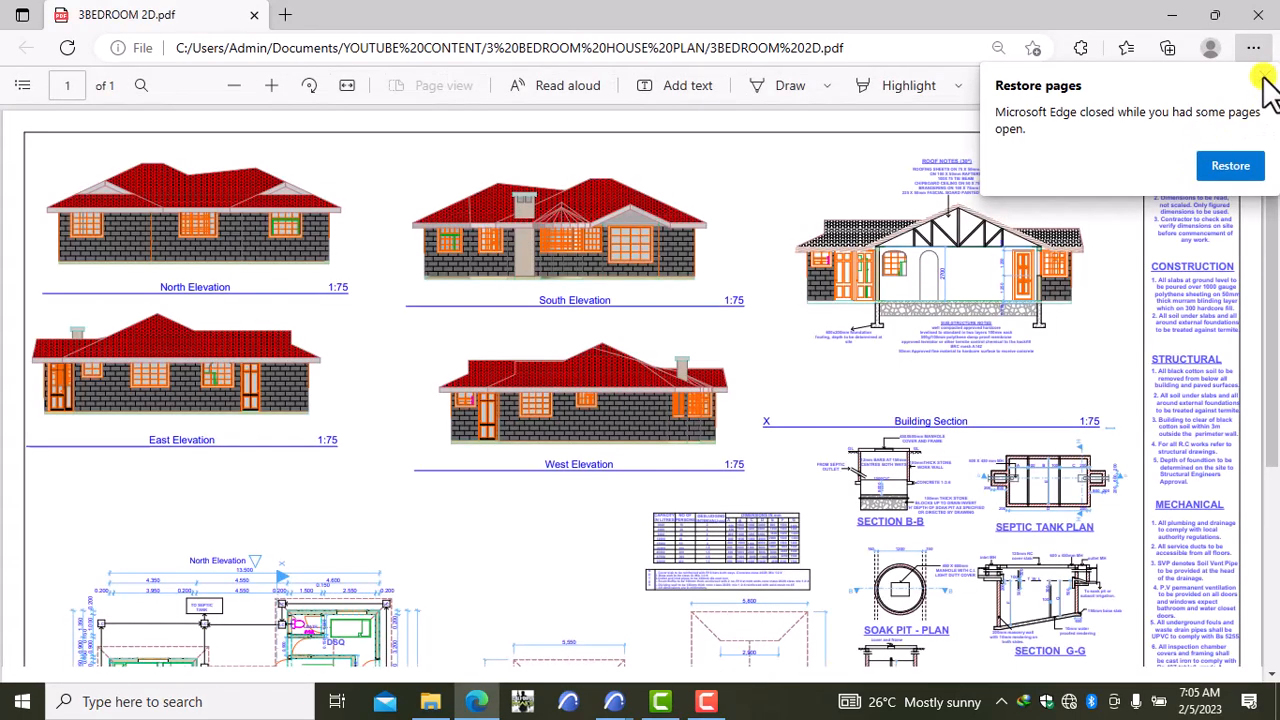
# Step: Dismiss the restore-pages notice and scroll through the PDF sheet to check its elevations and plans
pyautogui.click(1265, 78)
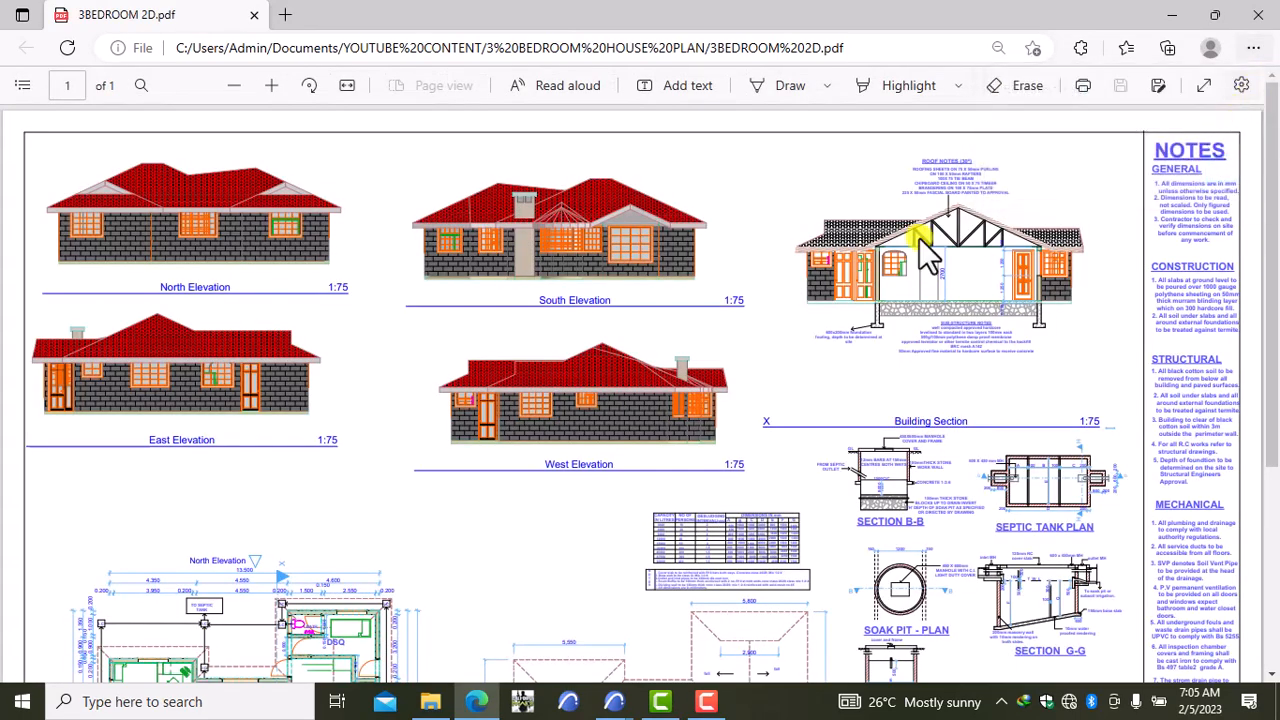
pyautogui.scroll(-4, 624, 368)
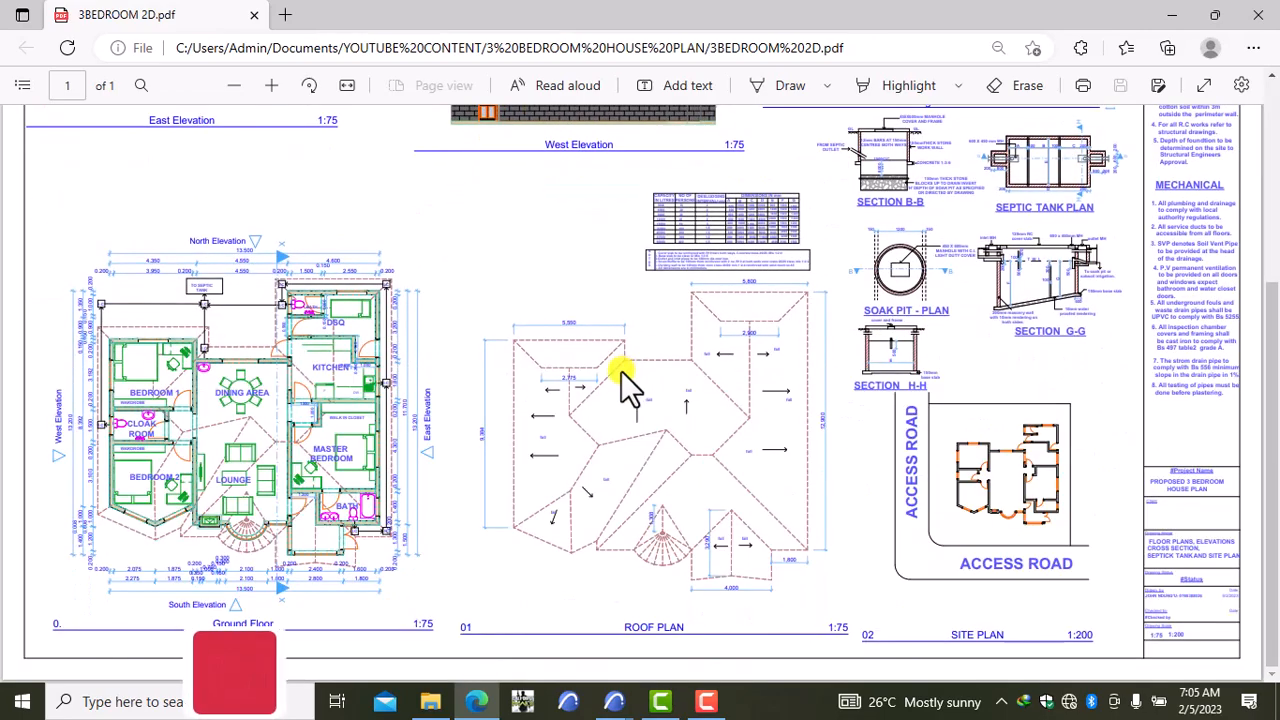
pyautogui.scroll(4, 604, 385)
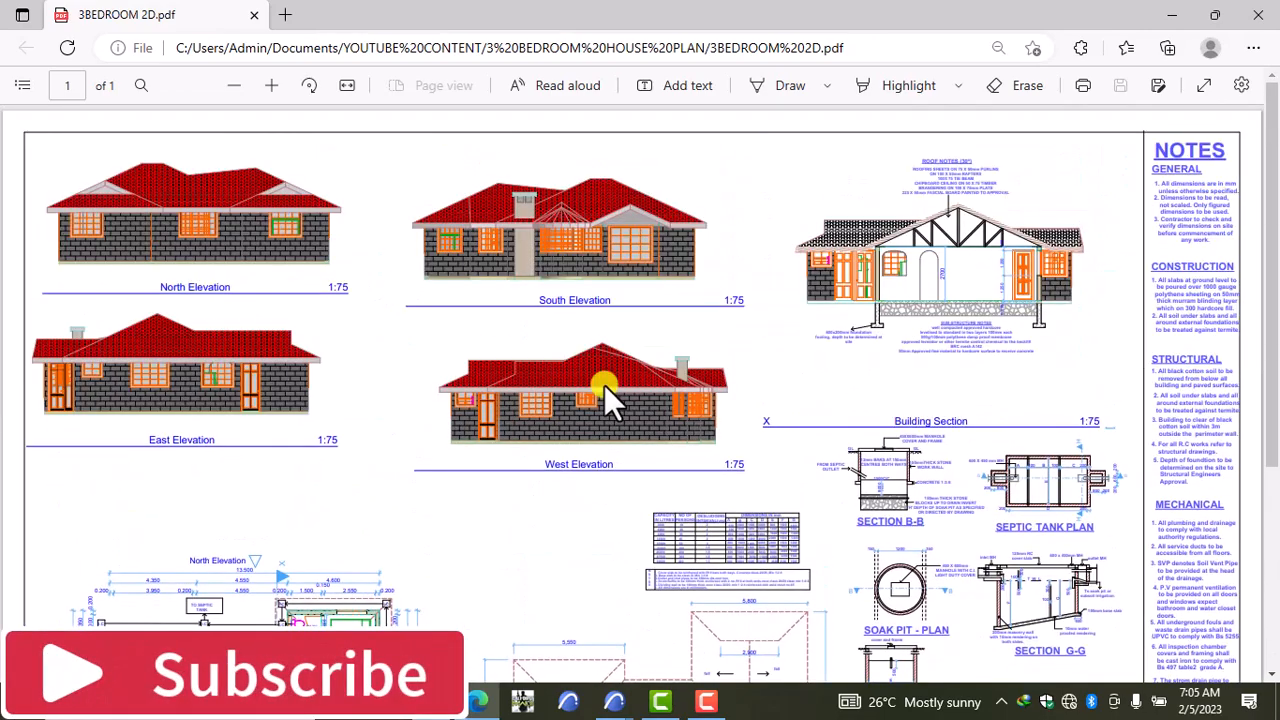
pyautogui.keyDown('ctrl'); pyautogui.scroll(5, 590, 398); pyautogui.keyUp('ctrl')
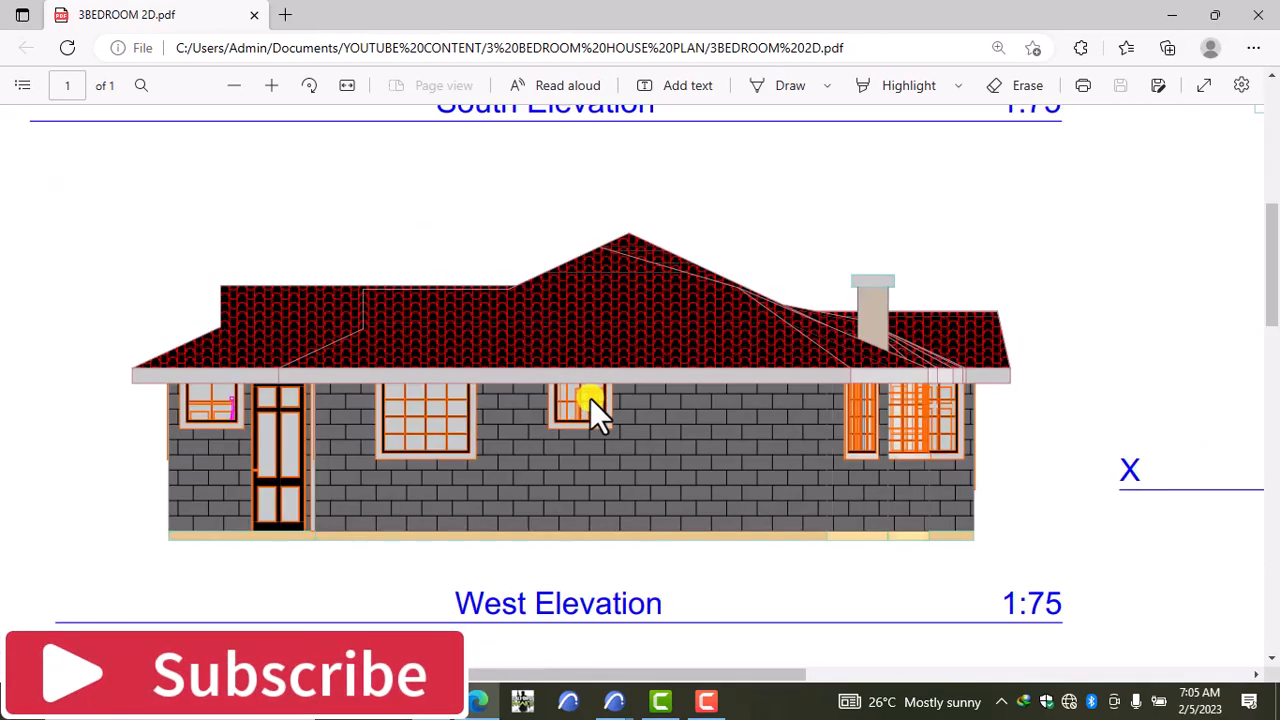
pyautogui.scroll(-10, 590, 399)
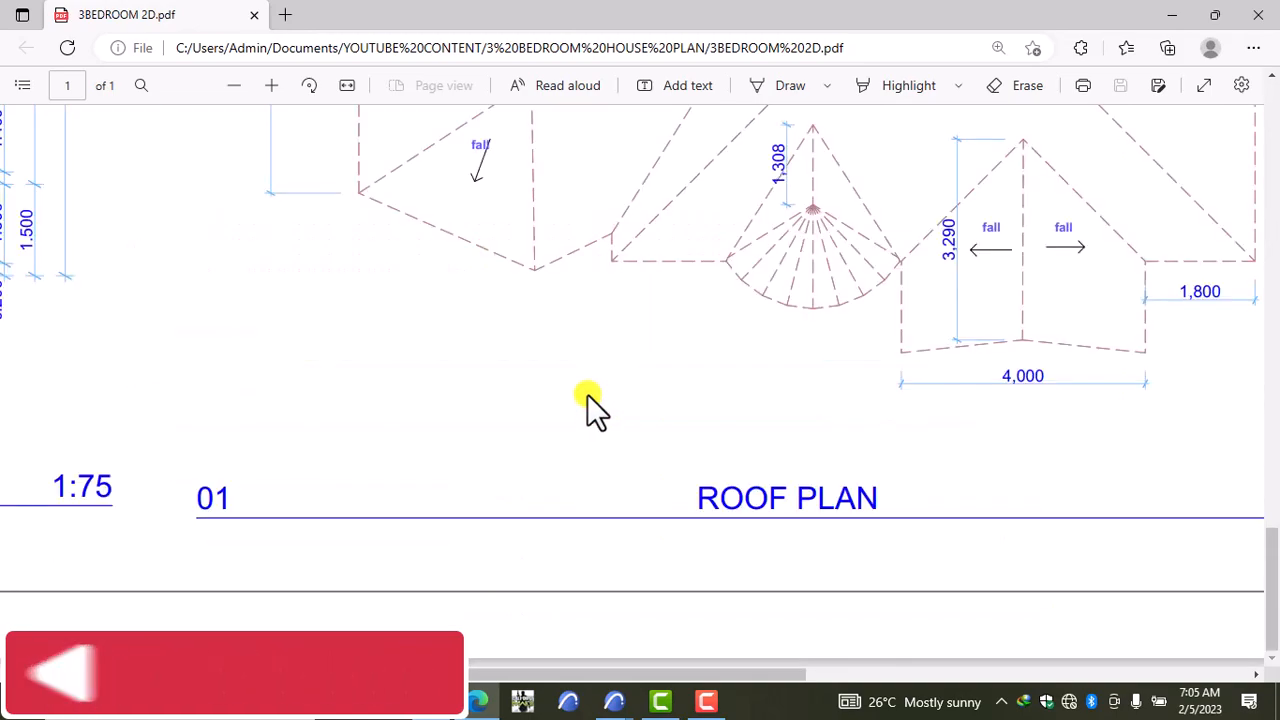
pyautogui.keyDown('ctrl'); pyautogui.scroll(-2, 587, 394); pyautogui.keyUp('ctrl')
pyautogui.keyDown('ctrl'); pyautogui.scroll(-4, 587, 394); pyautogui.keyUp('ctrl')
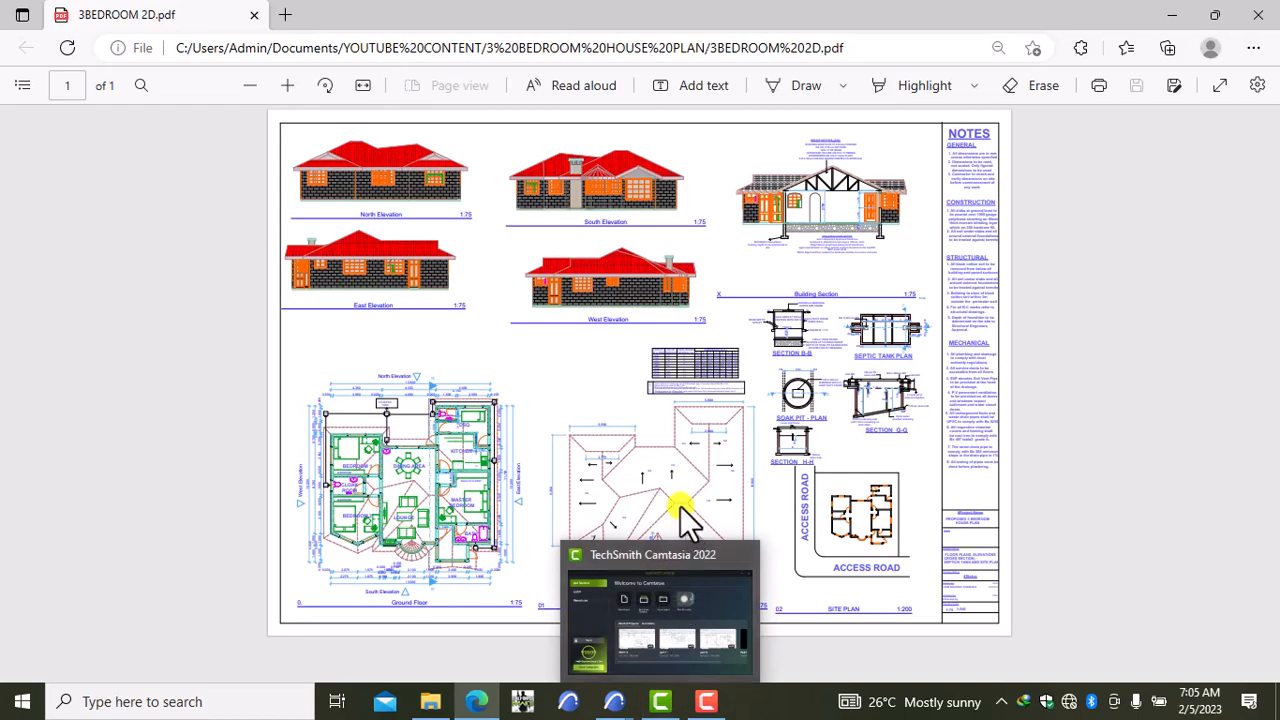
# Step: Return to the 3BEDROOM 2D ARCHICAD project and switch to the 3D / All view
pyautogui.click(705, 703)
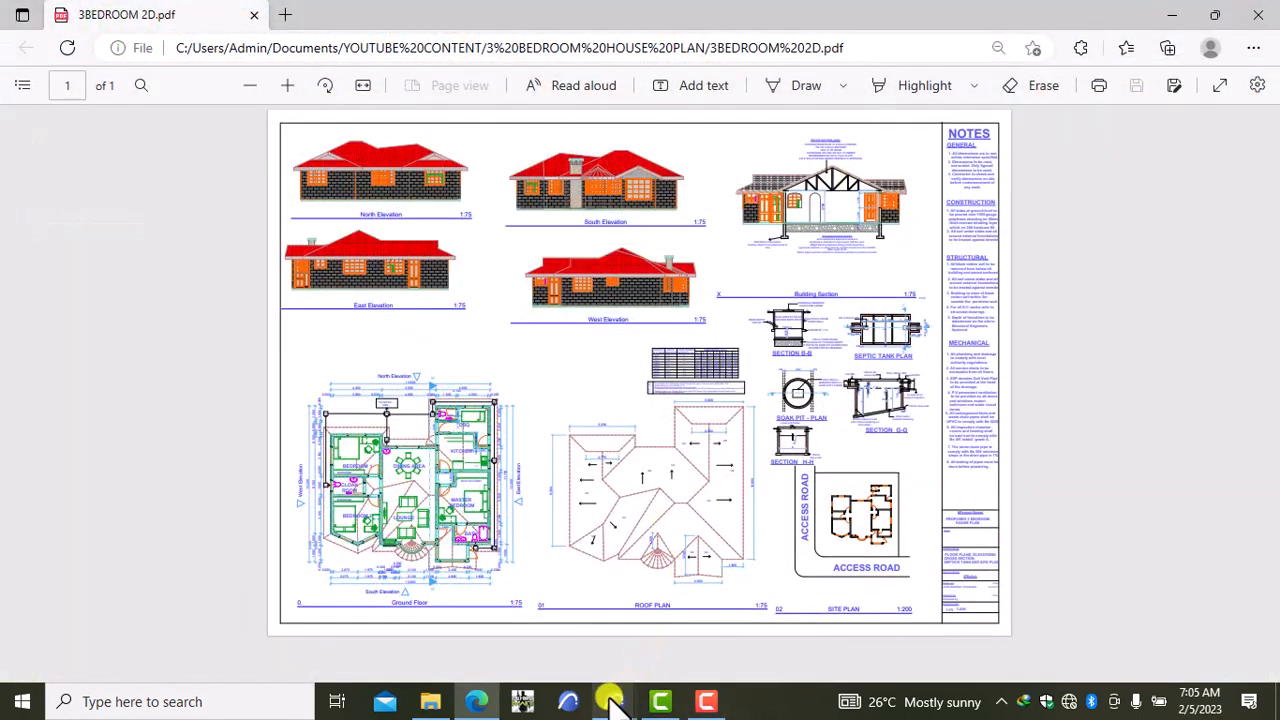
pyautogui.moveTo(608, 698)
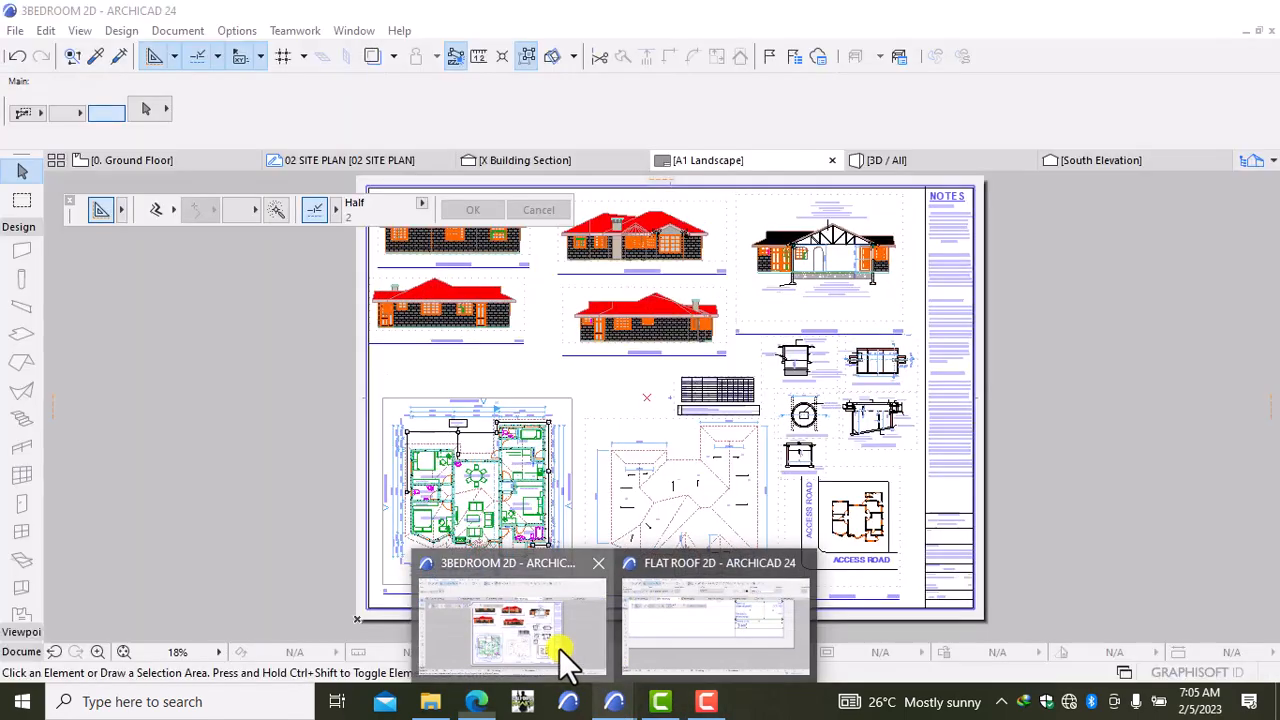
pyautogui.click(558, 645)
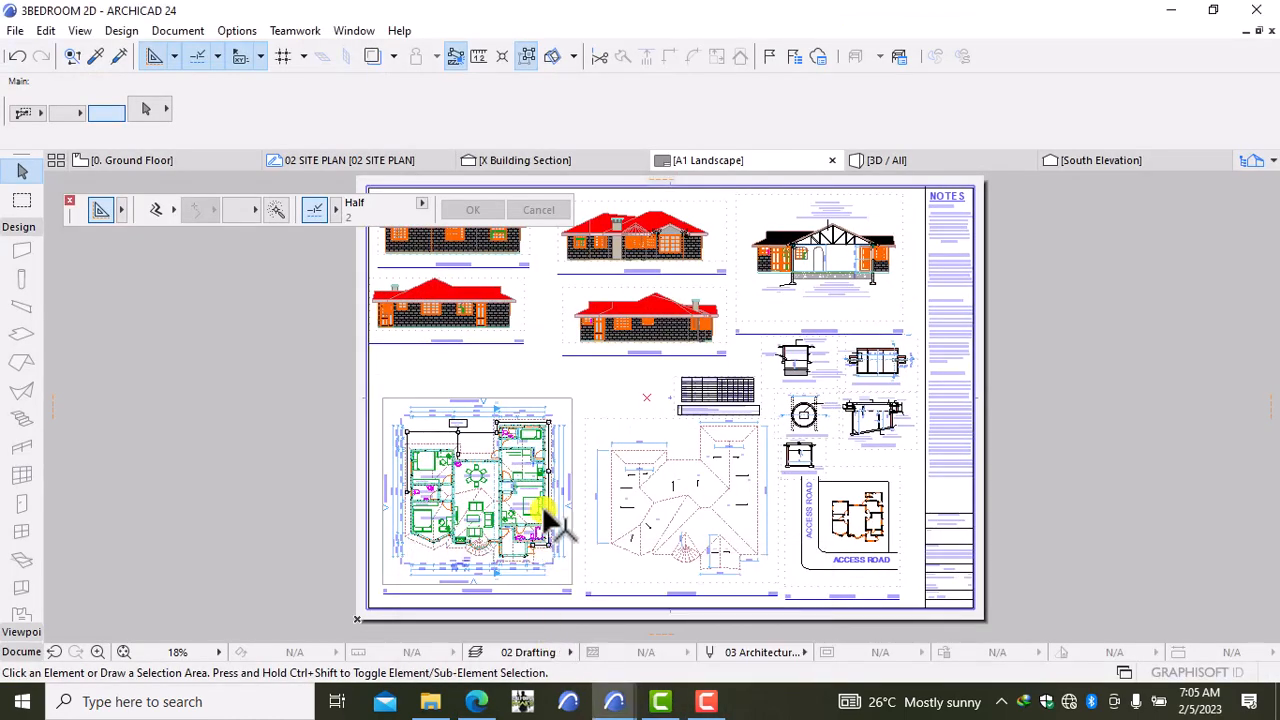
pyautogui.scroll(3, 533, 440)
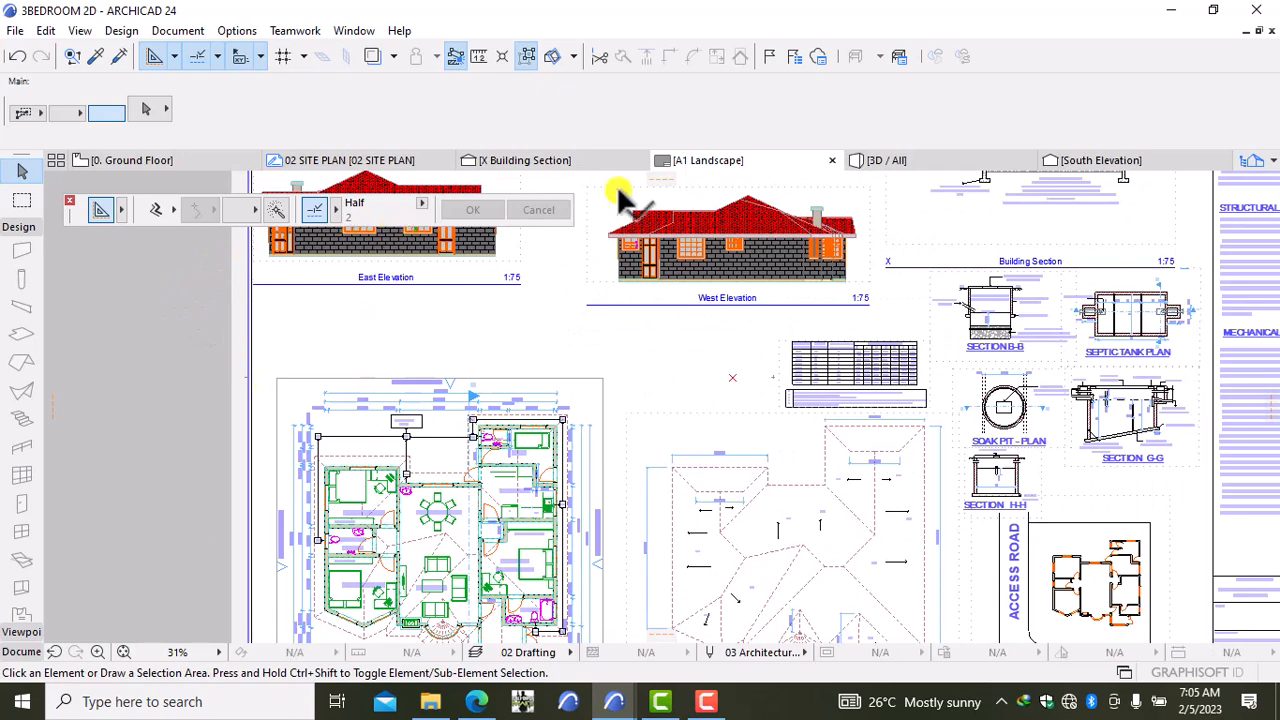
pyautogui.click(866, 161)
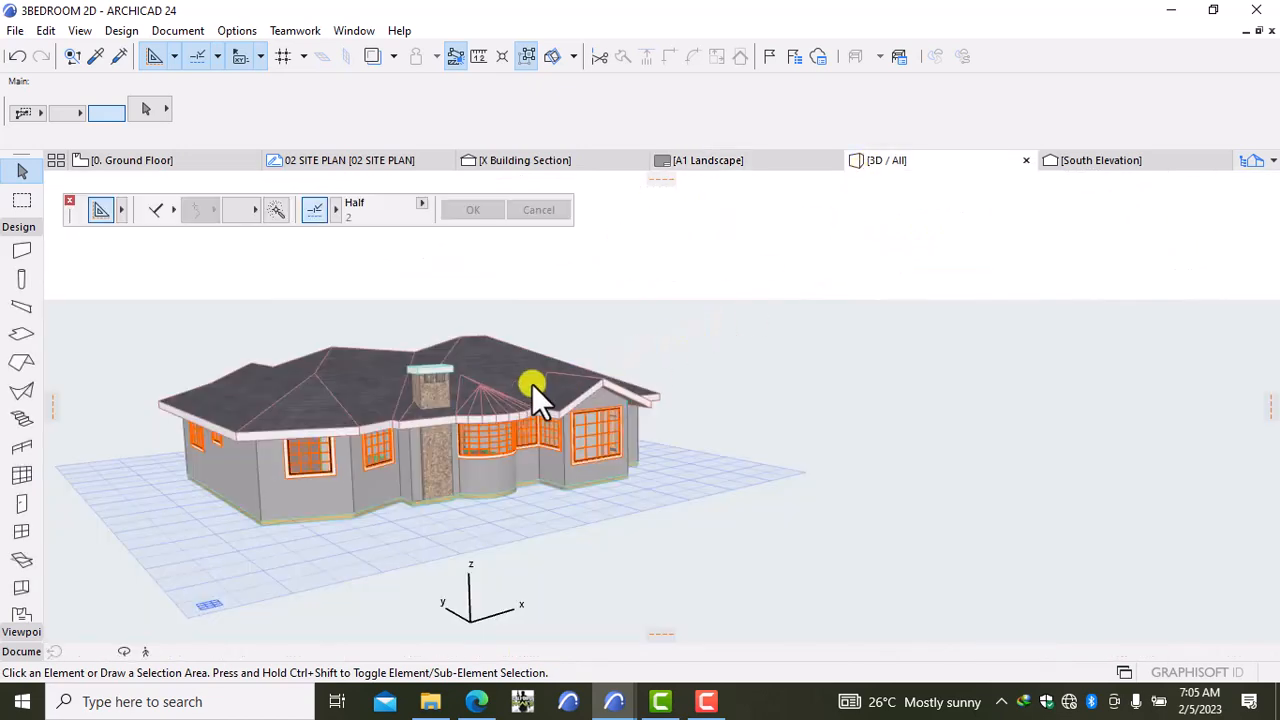
# Step: Use Orbit to rotate the house through front, side, corner and elevated roof views
pyautogui.rightClick(745, 388)
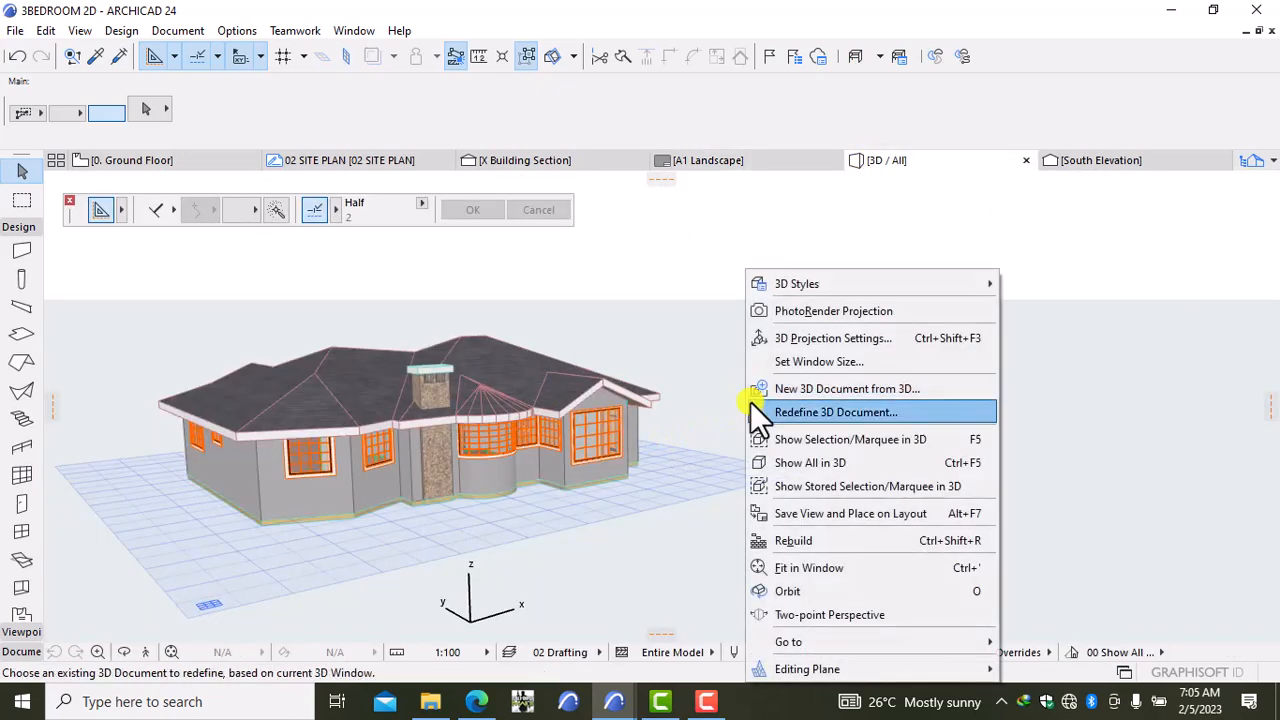
pyautogui.click(786, 590)
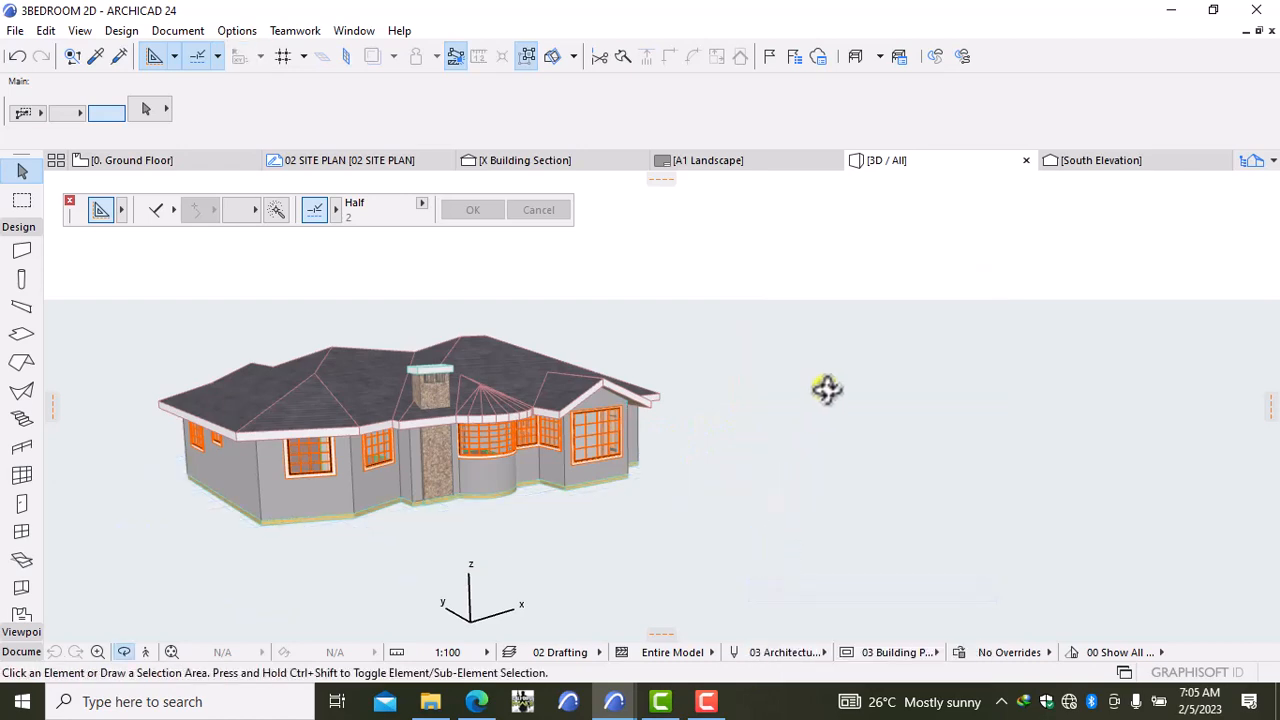
pyautogui.moveTo(811, 400); pyautogui.dragTo(251, 397)
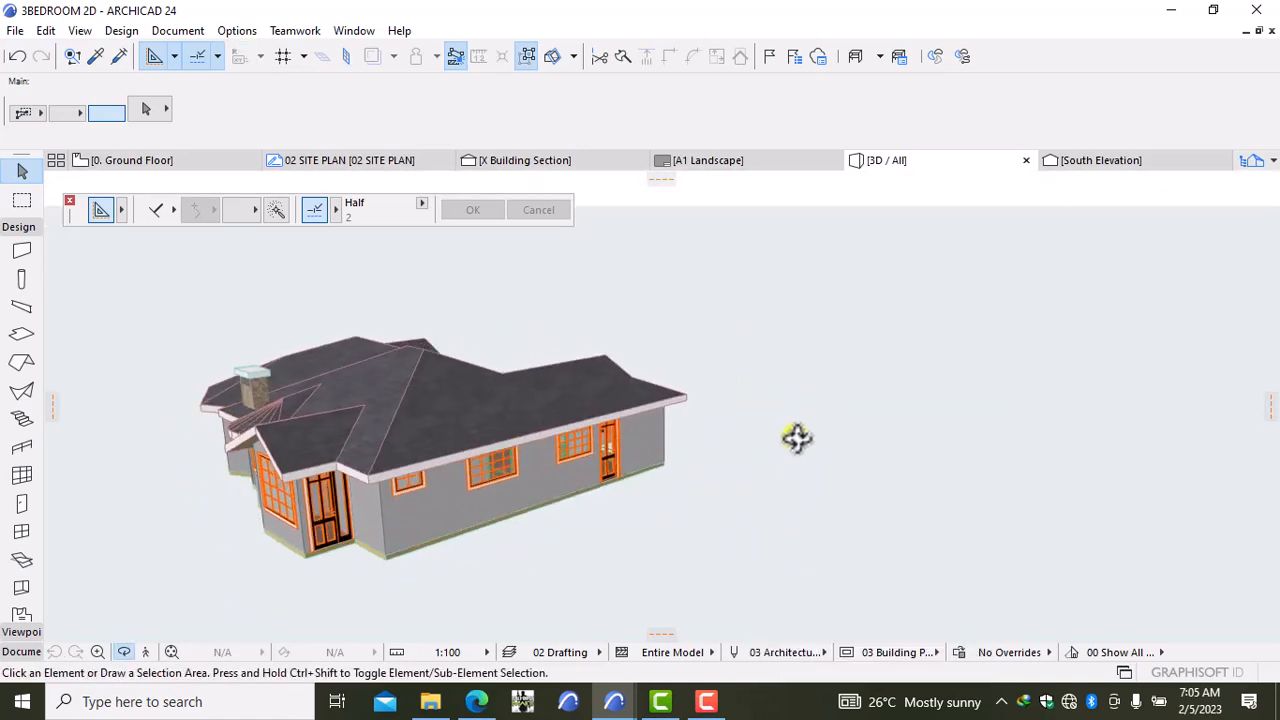
pyautogui.moveTo(797, 437); pyautogui.dragTo(981, 465)
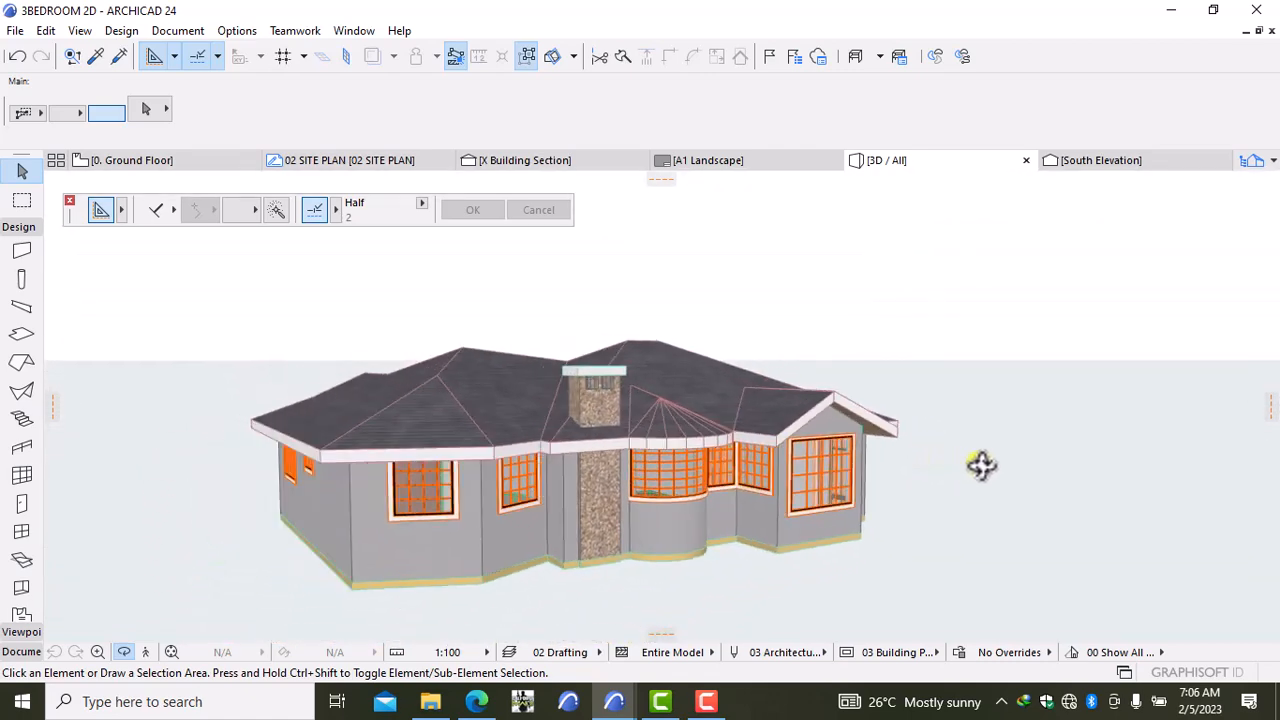
pyautogui.moveTo(309, 437); pyautogui.dragTo(389, 438)
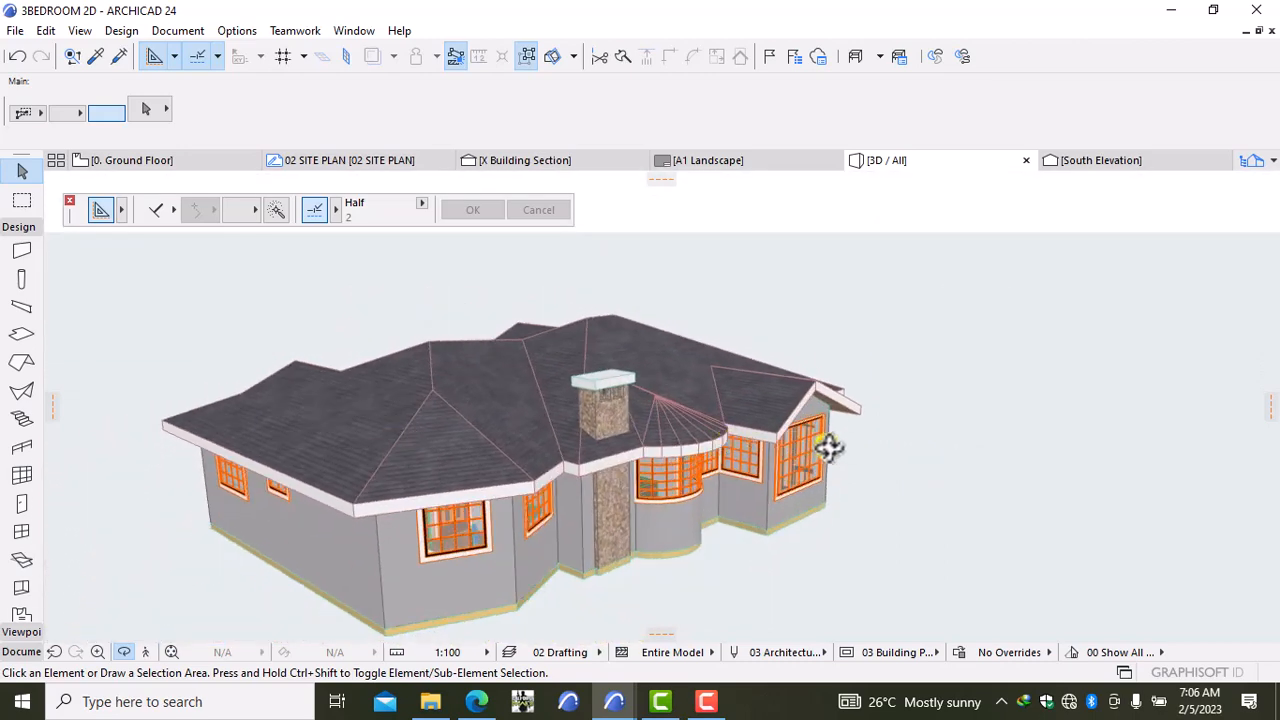
pyautogui.moveTo(829, 450); pyautogui.dragTo(508, 428)
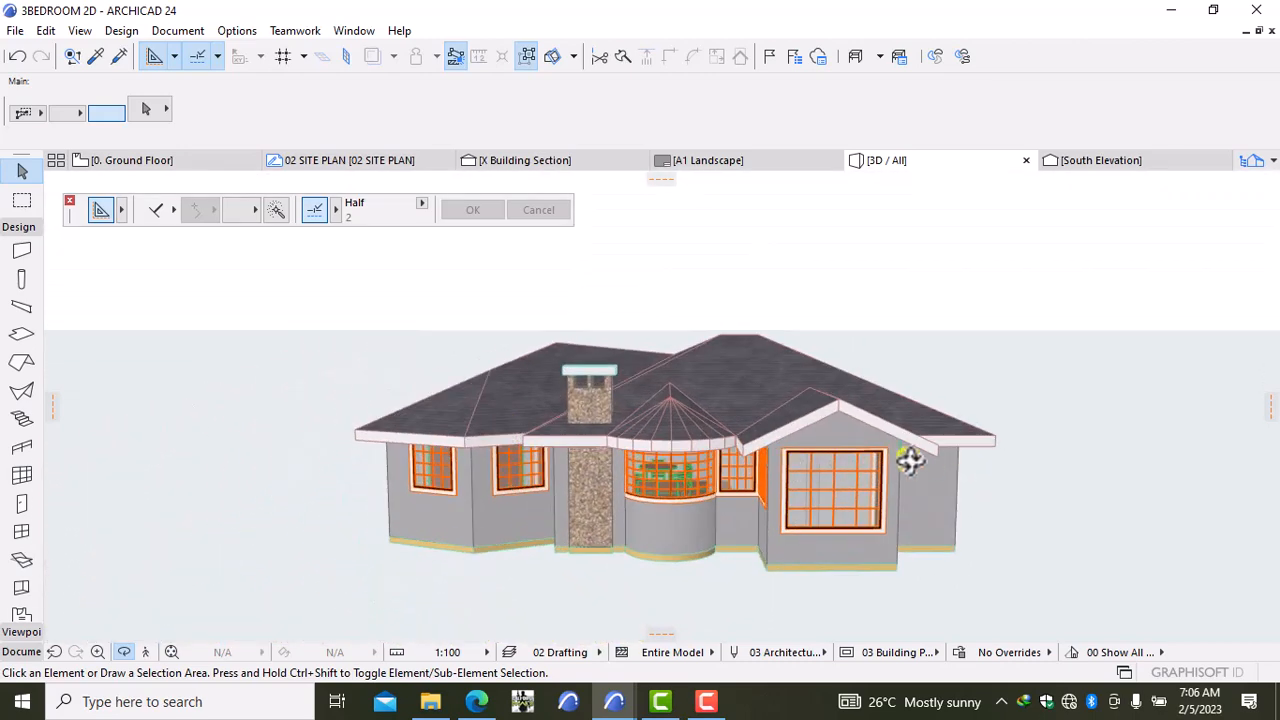
pyautogui.moveTo(992, 474); pyautogui.dragTo(937, 458)
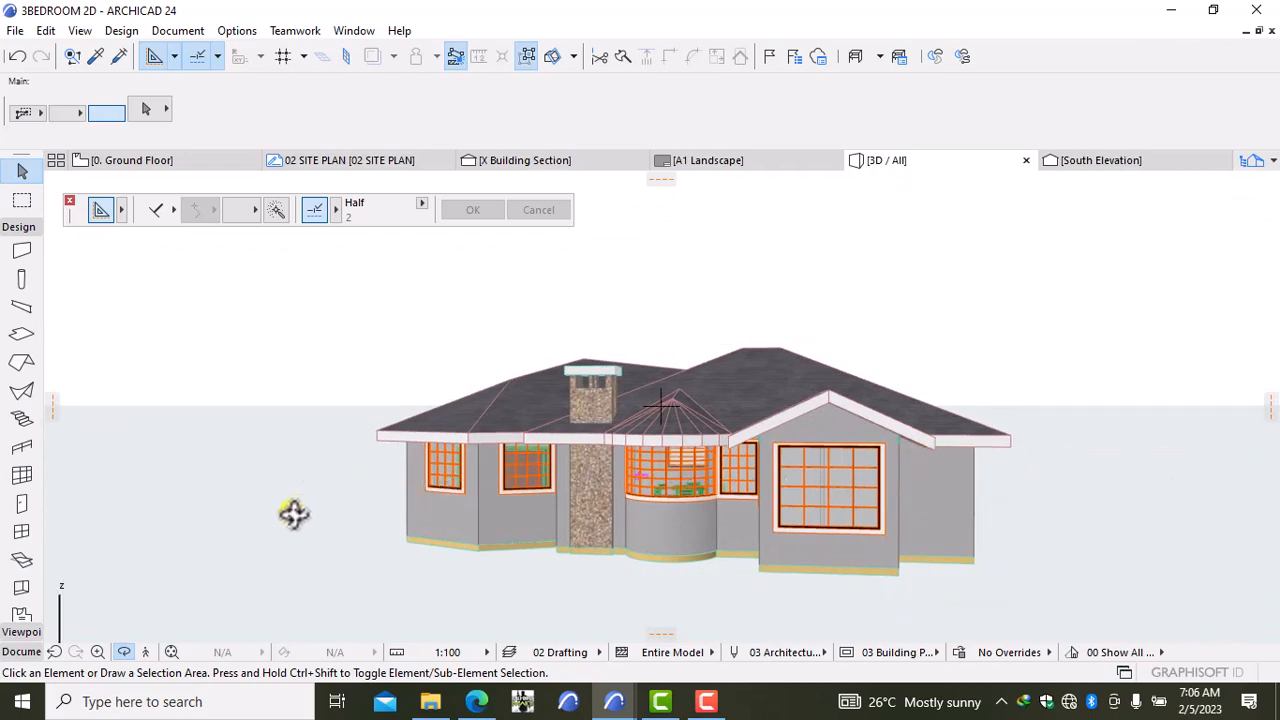
pyautogui.moveTo(287, 497); pyautogui.dragTo(489, 511)
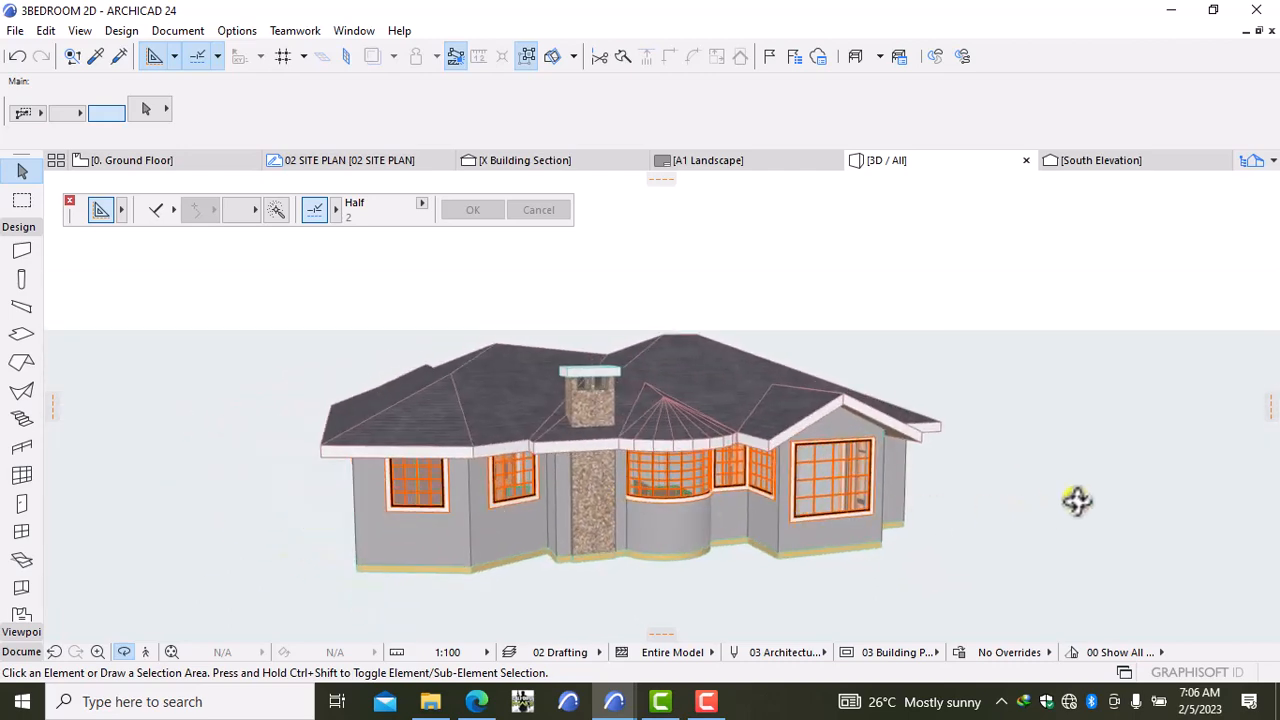
pyautogui.moveTo(1070, 441); pyautogui.dragTo(778, 455)
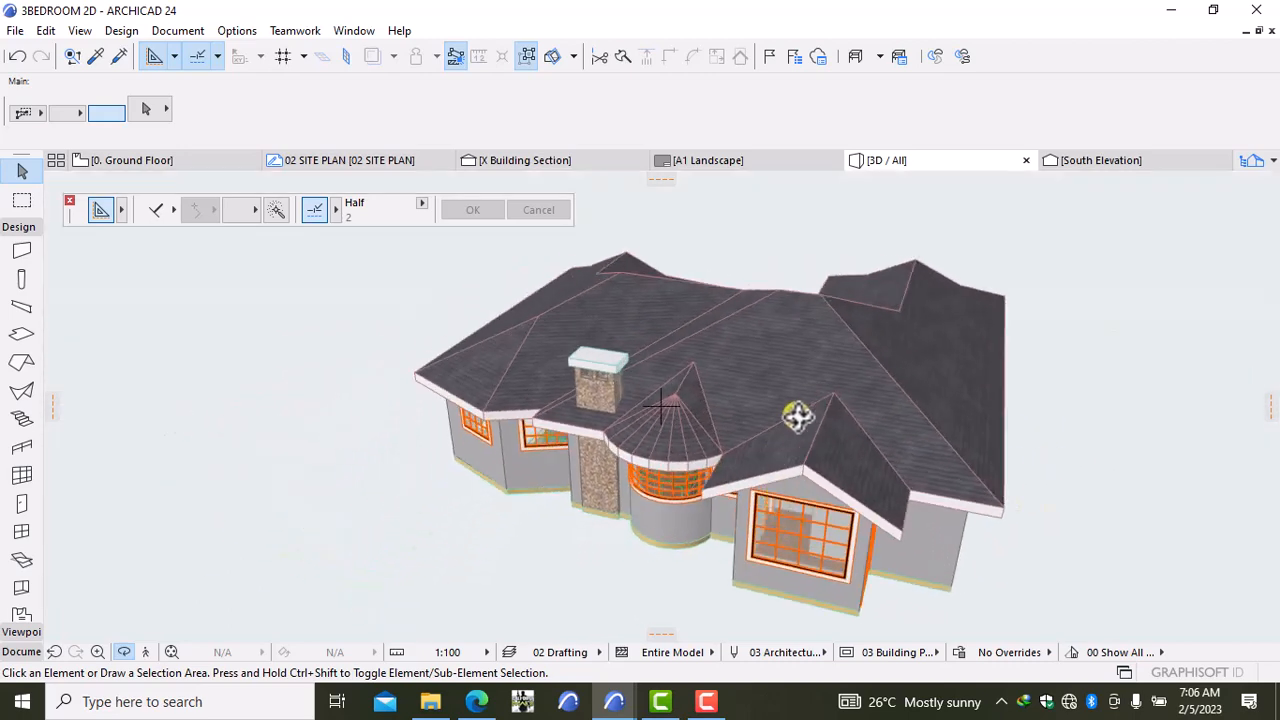